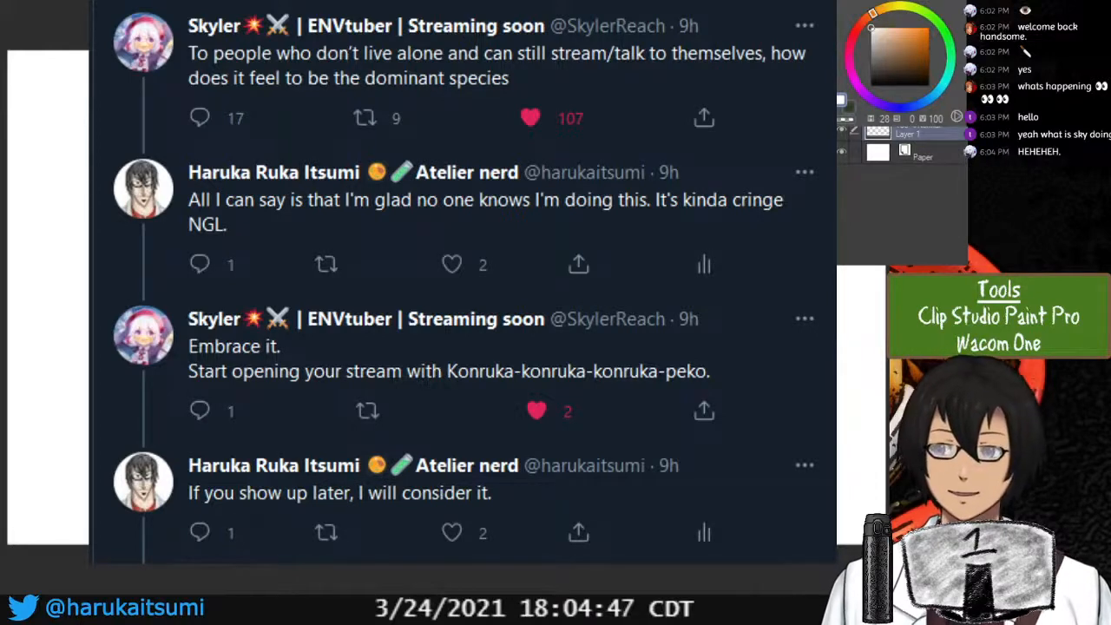
Shrink the tweet screenshot overlay and centre it over the blank canvas, and scale down the student drawing overlay.
drag(837, 564, 738, 490)
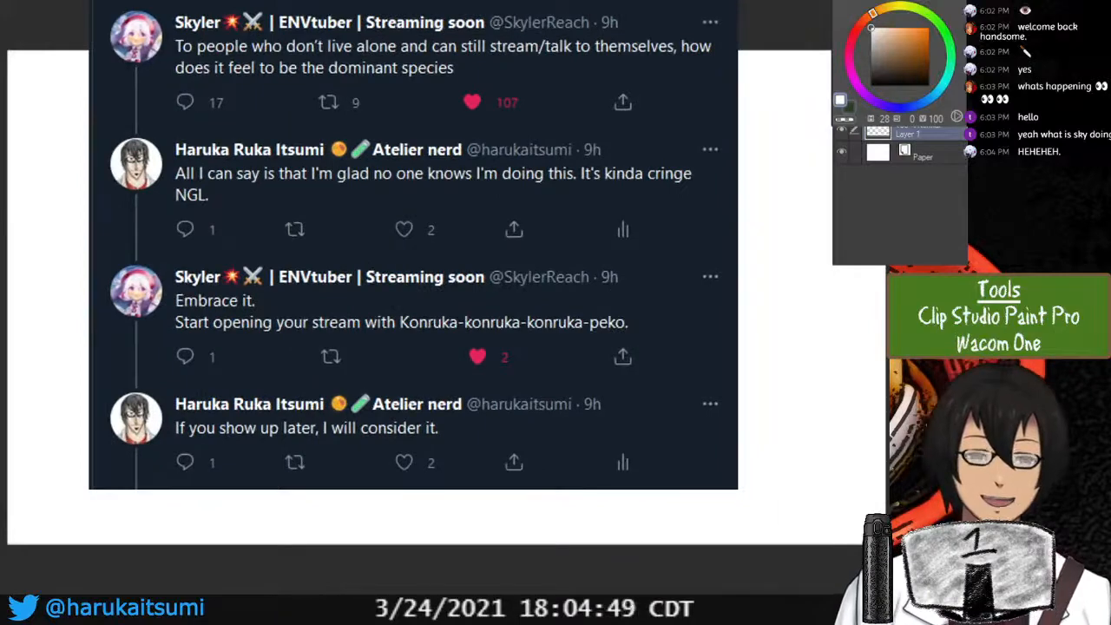
drag(382, 269, 419, 304)
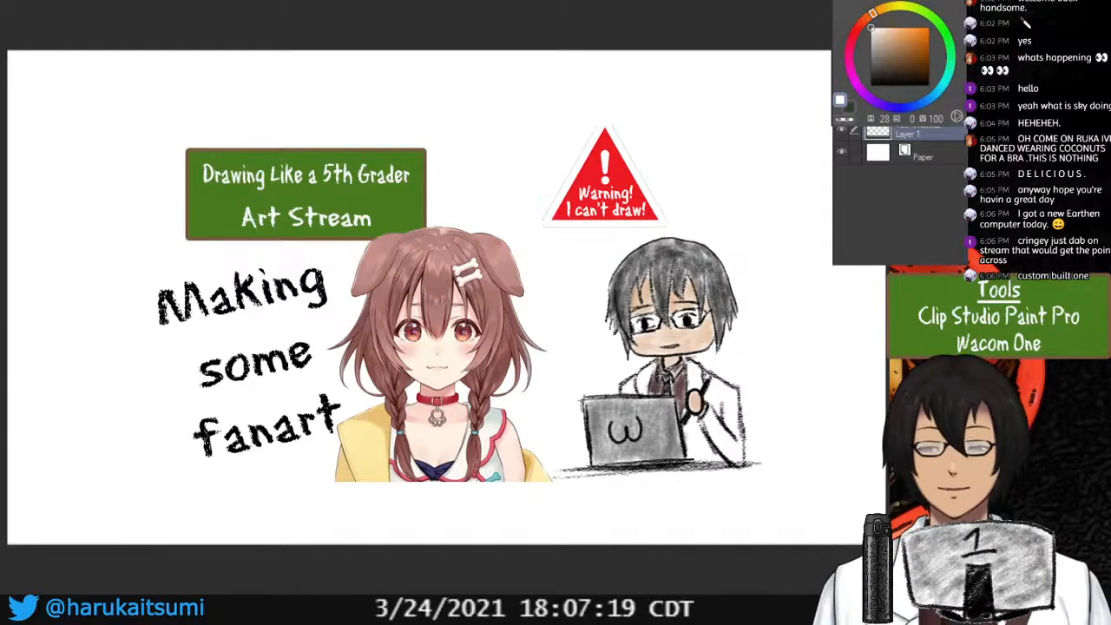
drag(762, 482, 739, 462)
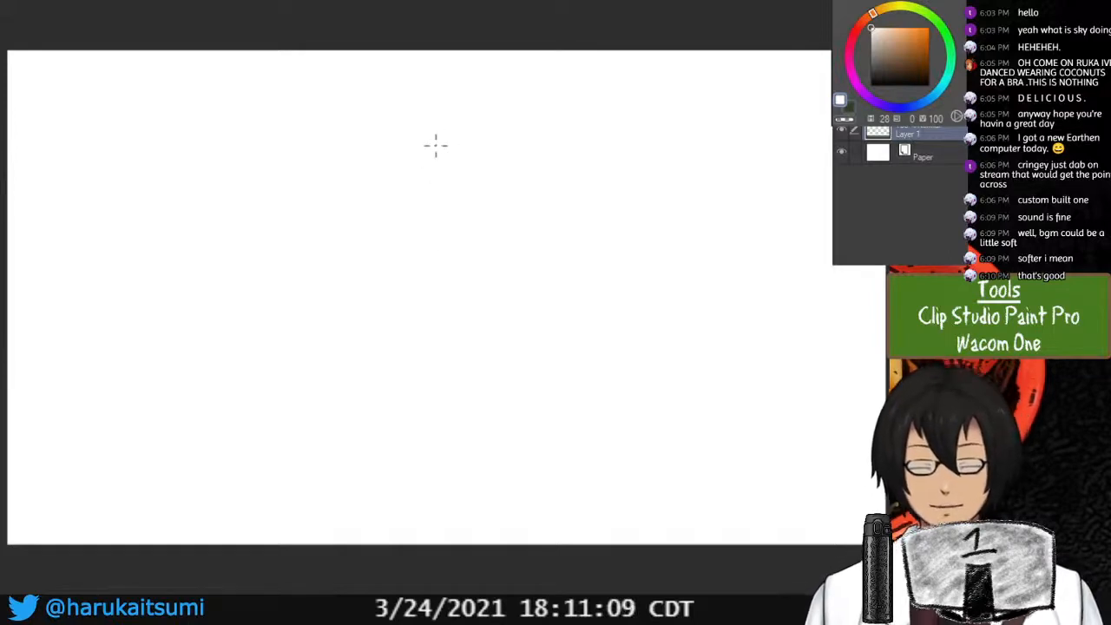
Set the drawing colour to black and sketch a head oval with straight vertical and horizontal face guidelines.
click(871, 85)
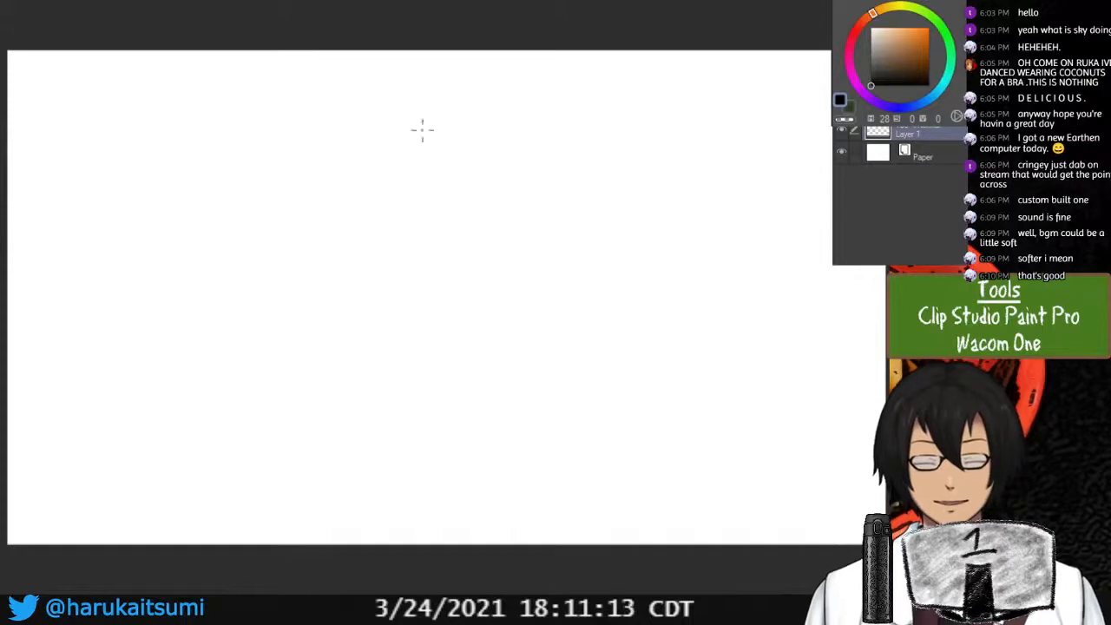
mouse_move(422, 130)
mouse_down()
mouse_move(473, 111)
mouse_move(426, 116)
mouse_move(483, 157)
mouse_move(439, 129)
mouse_move(442, 230)
mouse_up()
key(ctrl+z)
key(ctrl+z)
drag(413, 174, 477, 168)
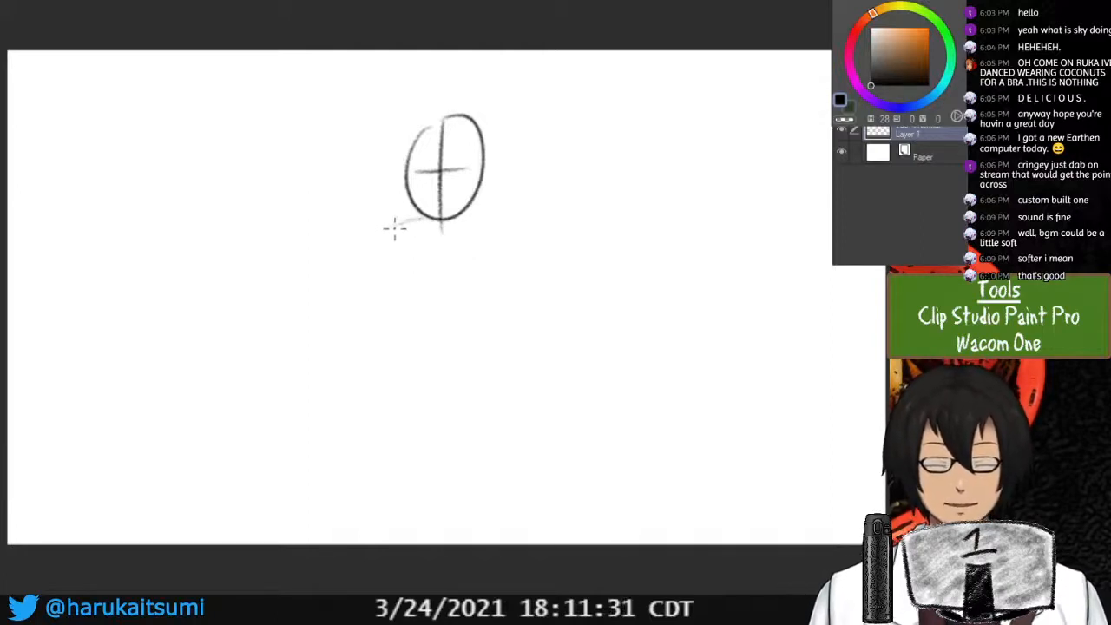
Try to sketch the neck, collar and a sloping shoulder line beneath the head.
drag(429, 223, 431, 247)
key(ctrl+z)
key(ctrl+z)
mouse_move(452, 220)
mouse_down()
mouse_move(452, 242)
mouse_move(423, 232)
mouse_move(469, 228)
mouse_move(440, 228)
mouse_up()
mouse_move(453, 236)
mouse_down()
mouse_move(471, 227)
mouse_move(459, 233)
mouse_up()
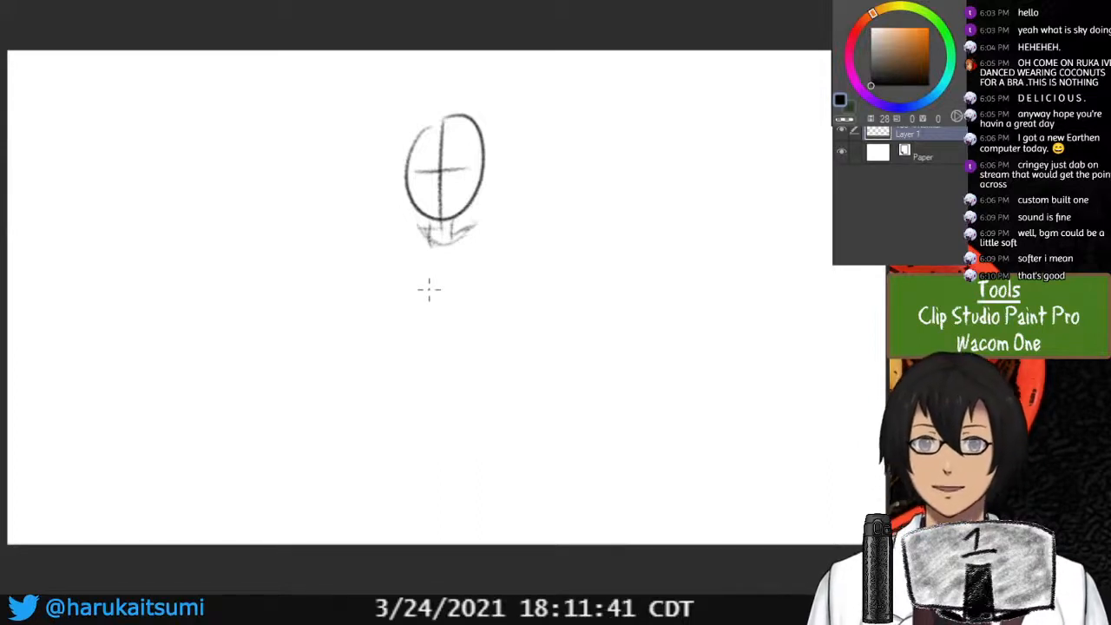
drag(414, 240, 375, 251)
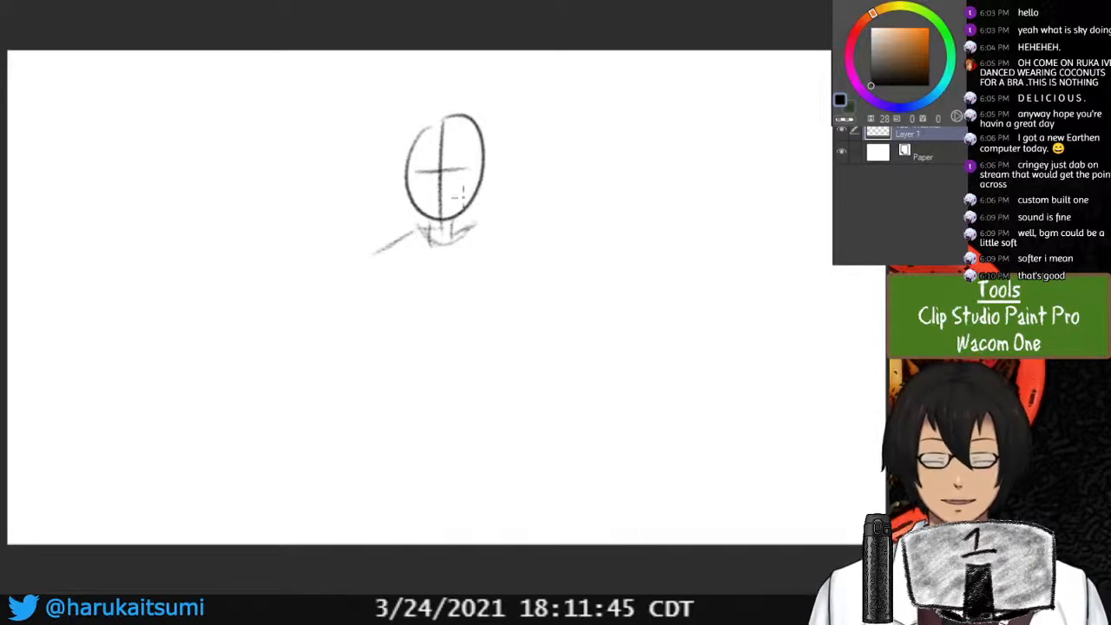
key(ctrl+z)
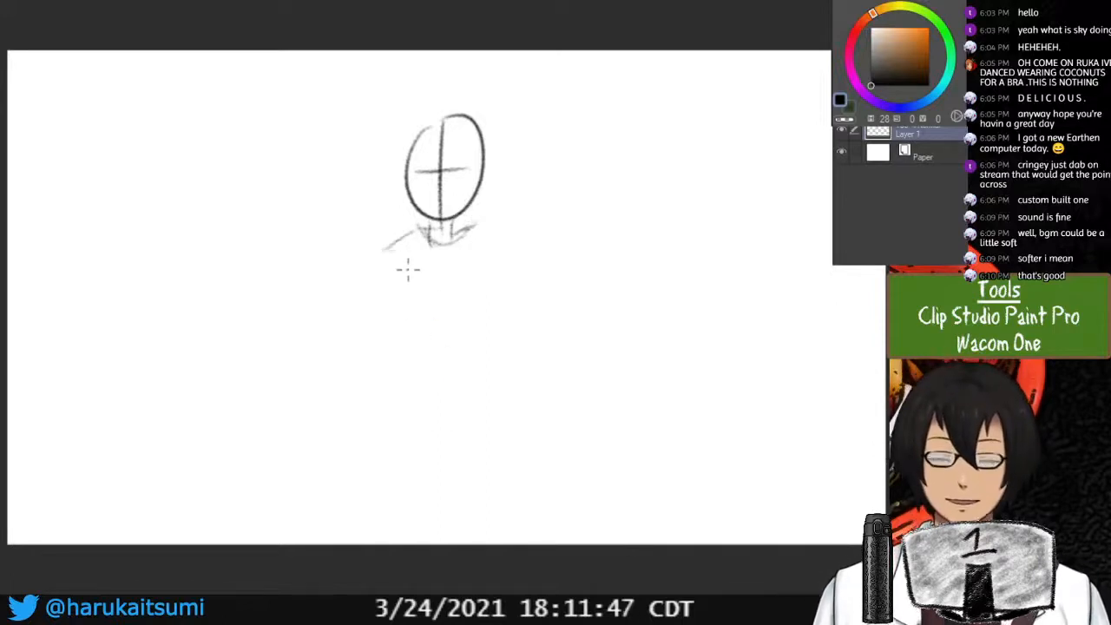
key(ctrl+z)
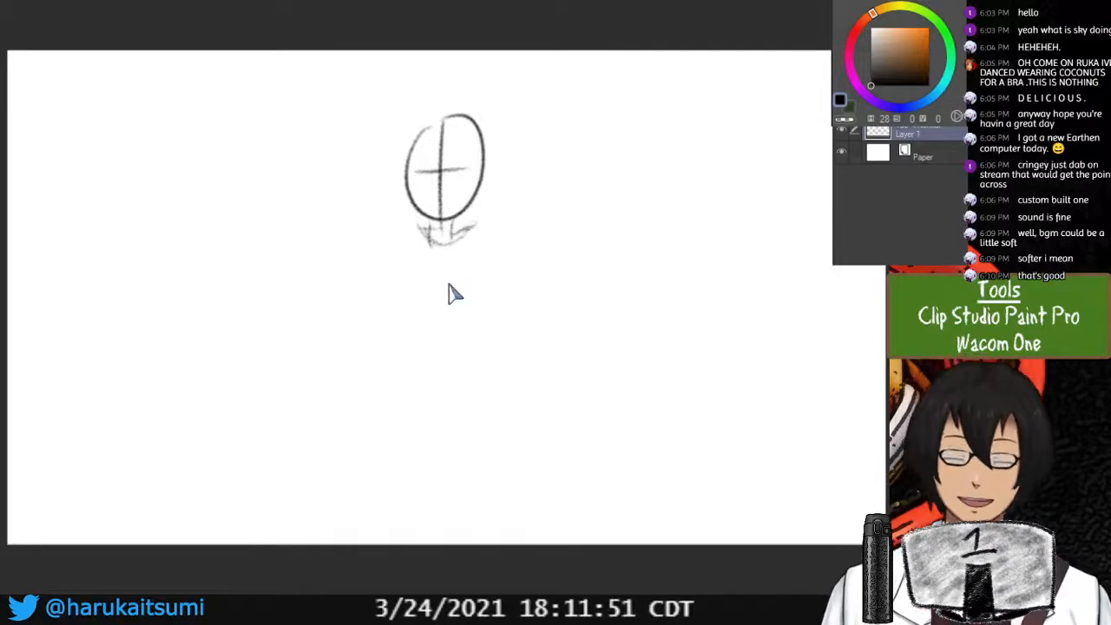
Undo the neck and old face guidelines, and redraw them inside the head oval as a curved vertical and a tilted horizontal.
key(ctrl+z)
key(ctrl+z)
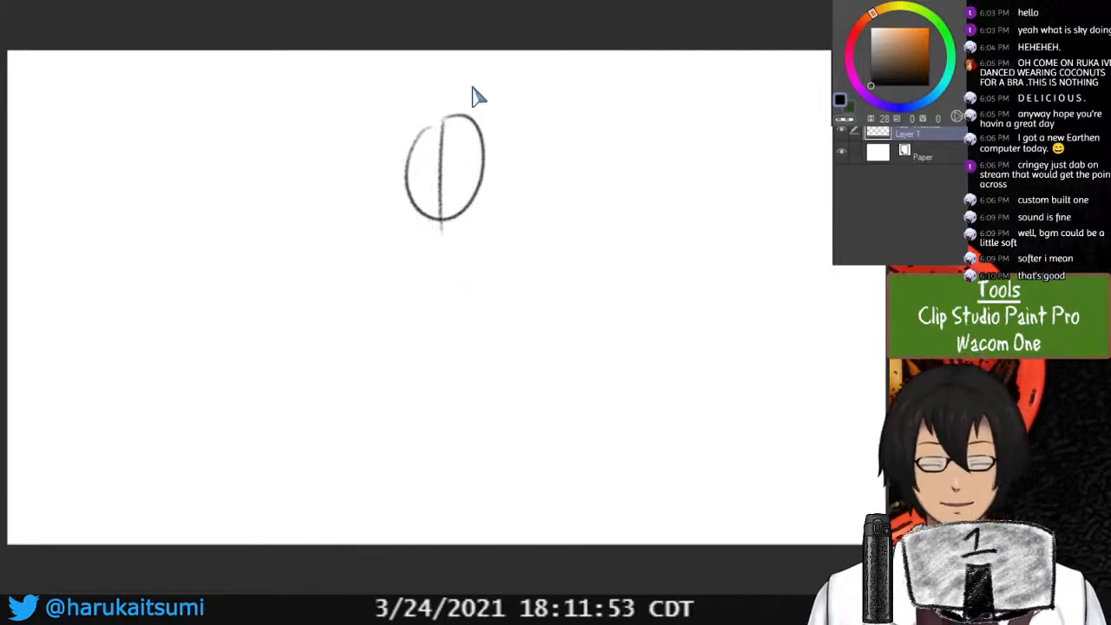
key(ctrl+z)
drag(423, 130, 431, 227)
key(ctrl+z)
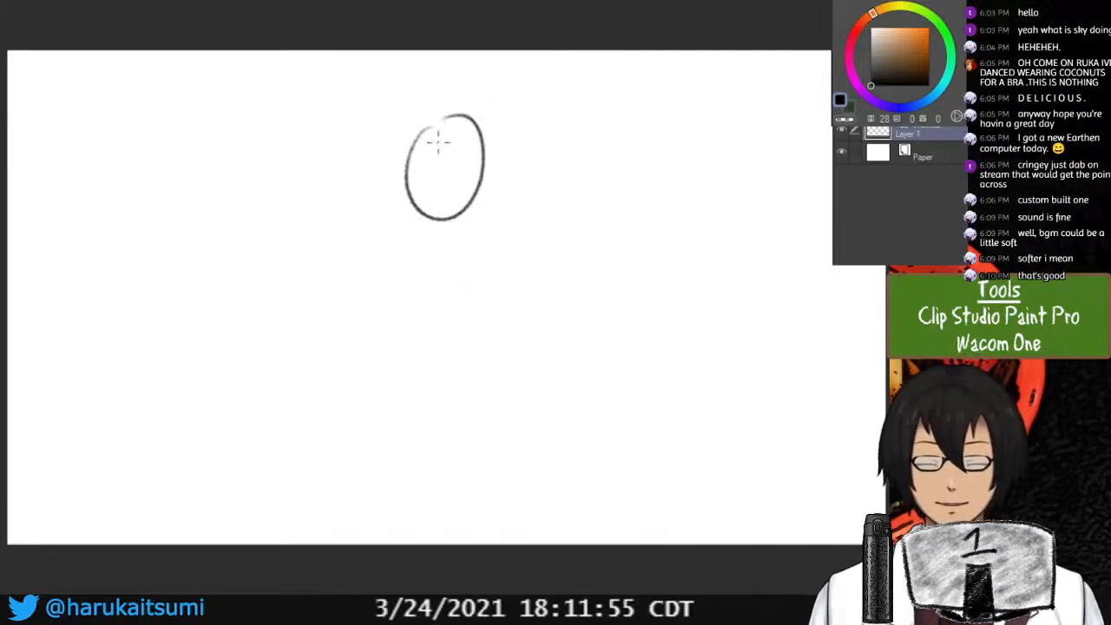
mouse_move(429, 126)
mouse_down()
mouse_move(450, 213)
mouse_move(412, 170)
mouse_move(473, 154)
mouse_up()
key(ctrl+z)
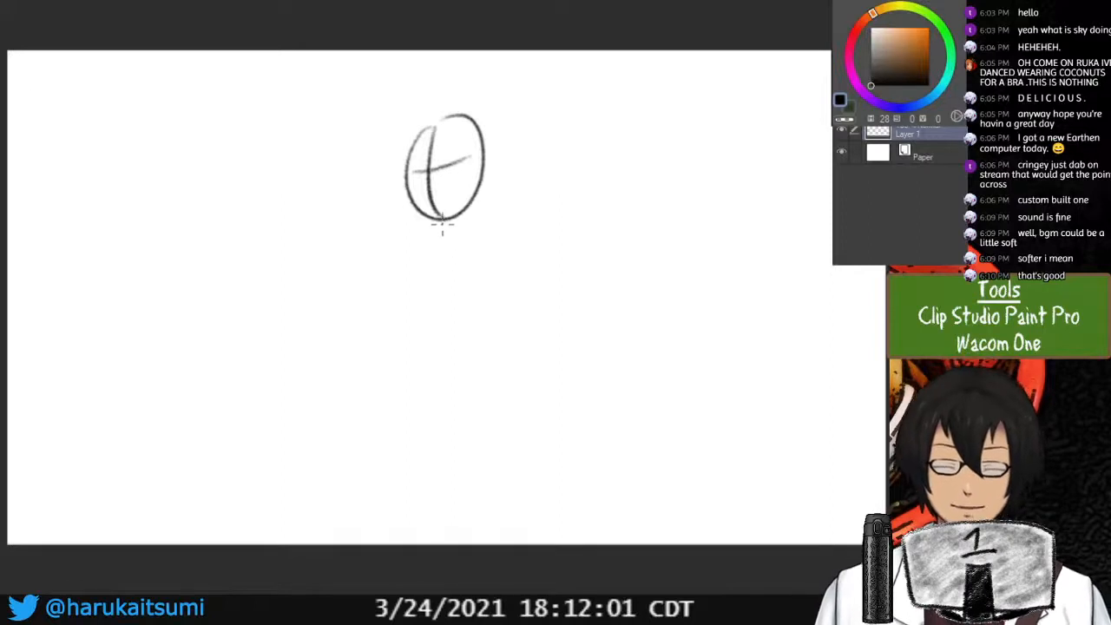
Try several placements of two short neck lines beneath the head oval, undoing each attempt.
drag(466, 215, 444, 236)
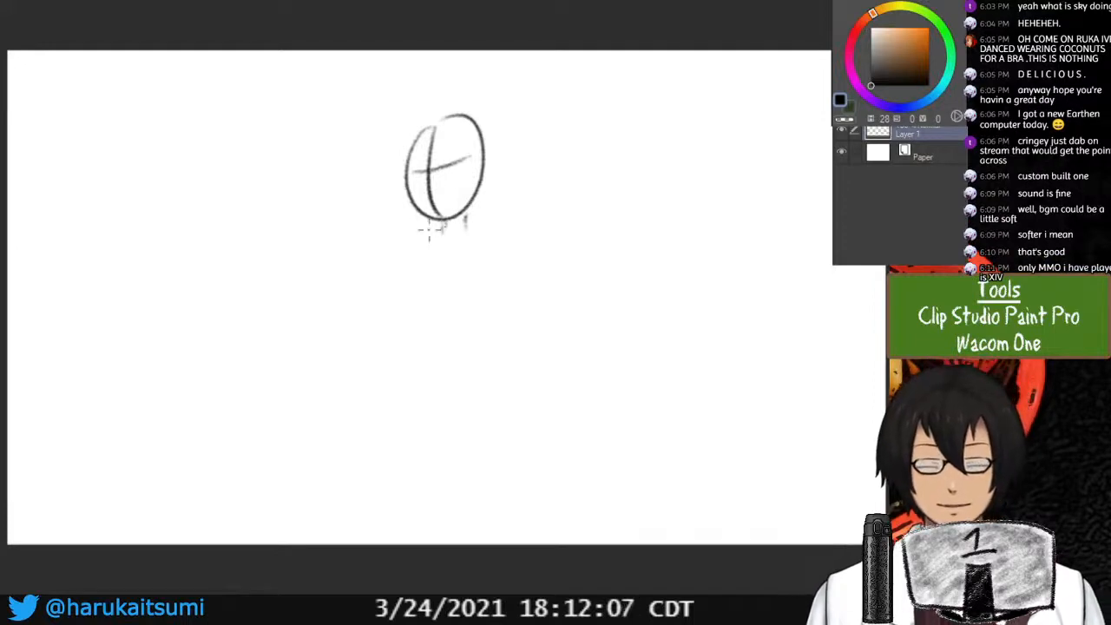
key(ctrl+z)
key(ctrl+z)
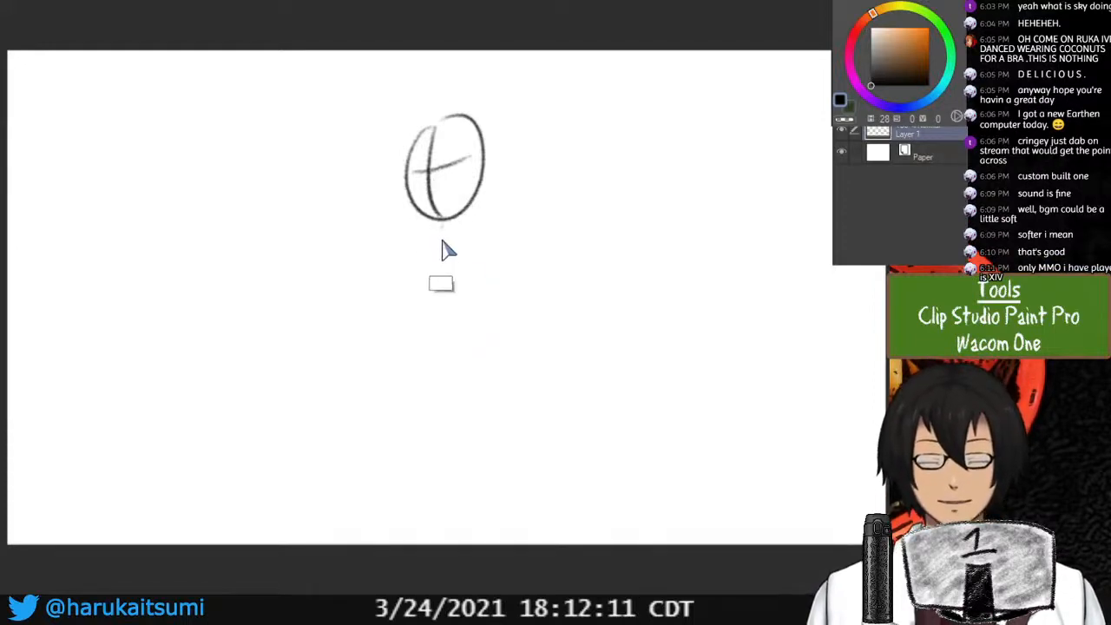
mouse_move(435, 220)
mouse_down()
mouse_move(434, 235)
mouse_move(462, 241)
mouse_up()
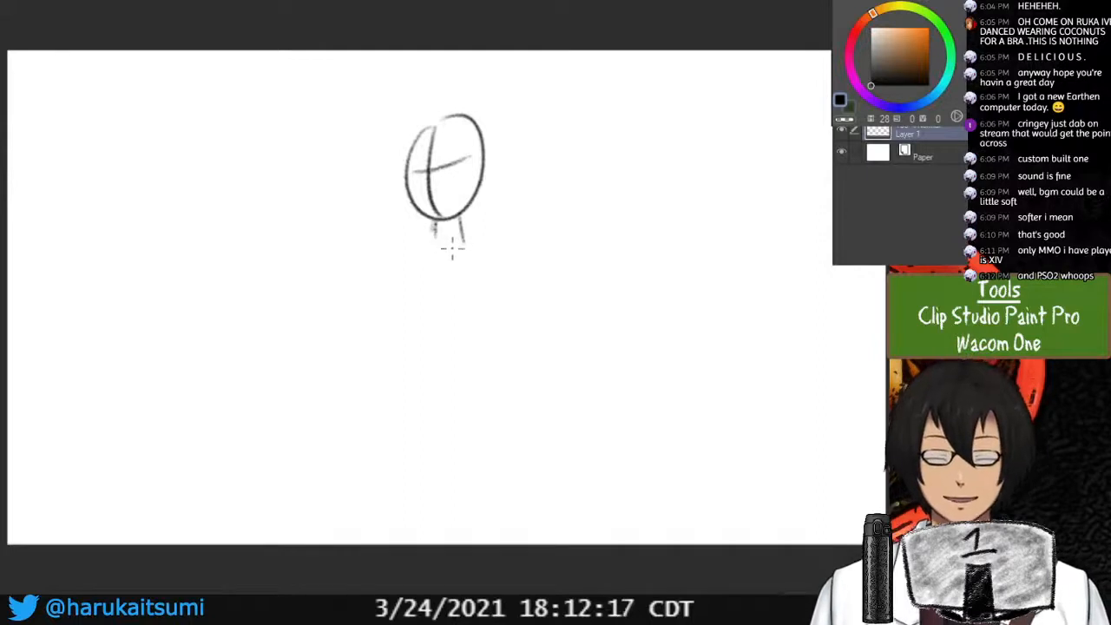
key(ctrl+z)
key(ctrl+z)
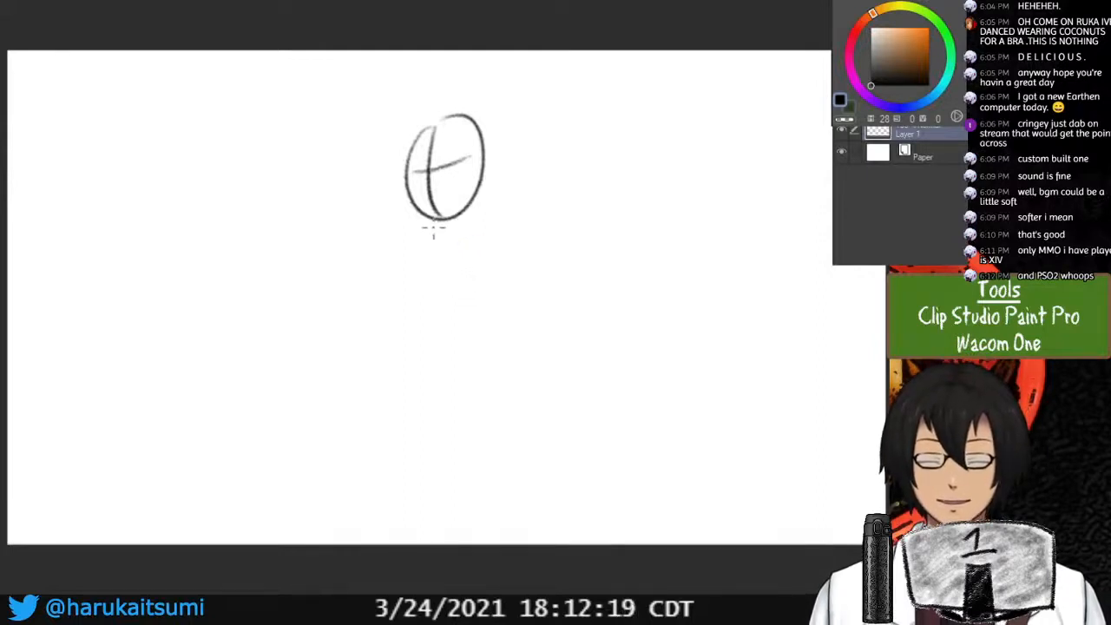
drag(436, 223, 437, 240)
drag(454, 223, 453, 239)
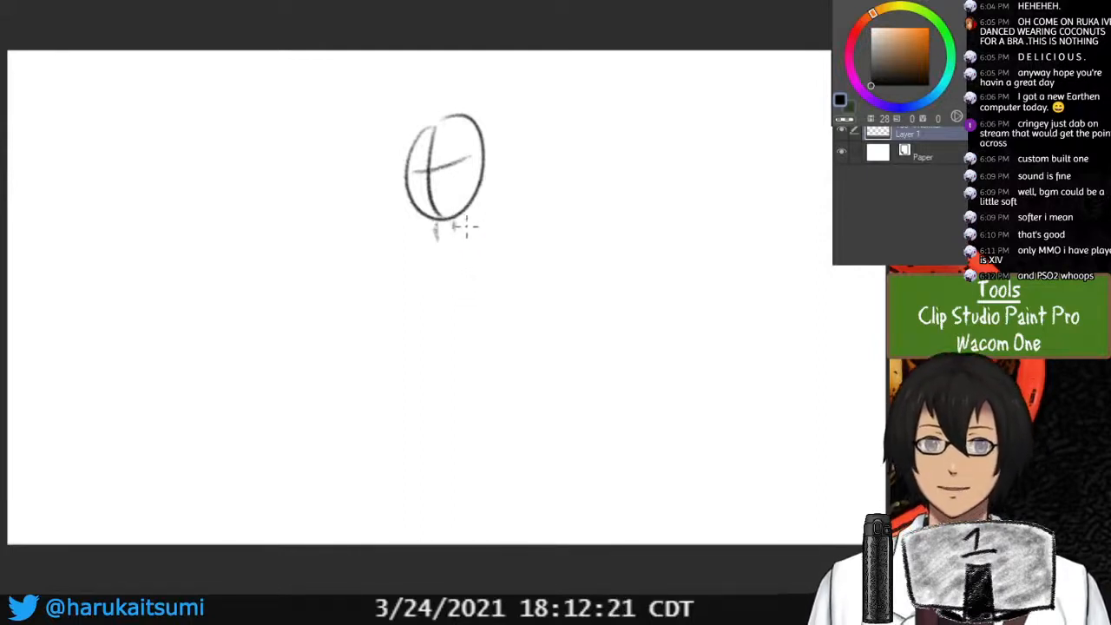
key(ctrl+z)
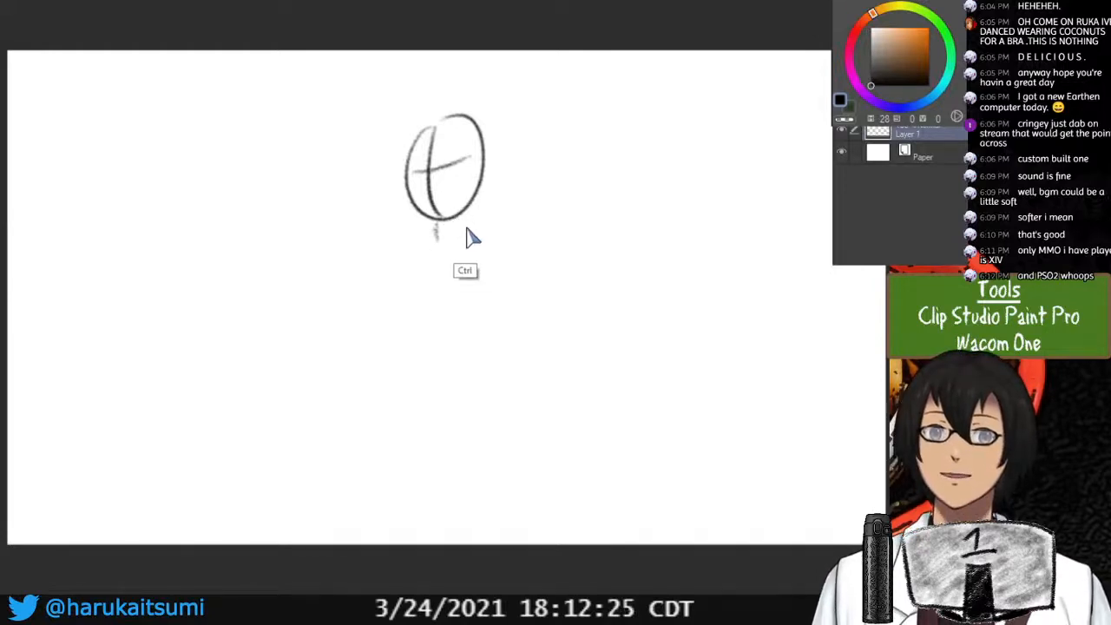
key(ctrl+z)
mouse_move(439, 221)
mouse_down()
mouse_move(467, 226)
mouse_move(437, 242)
mouse_up()
key(ctrl+z)
key(ctrl+z)
mouse_move(463, 213)
mouse_down()
mouse_move(461, 241)
mouse_move(434, 245)
mouse_up()
key(ctrl+z)
key(ctrl+z)
Sketch the neck and shoulder line, and block in a boxy torso with a waist line under the head.
mouse_move(459, 215)
mouse_down()
mouse_move(456, 246)
mouse_move(489, 234)
mouse_up()
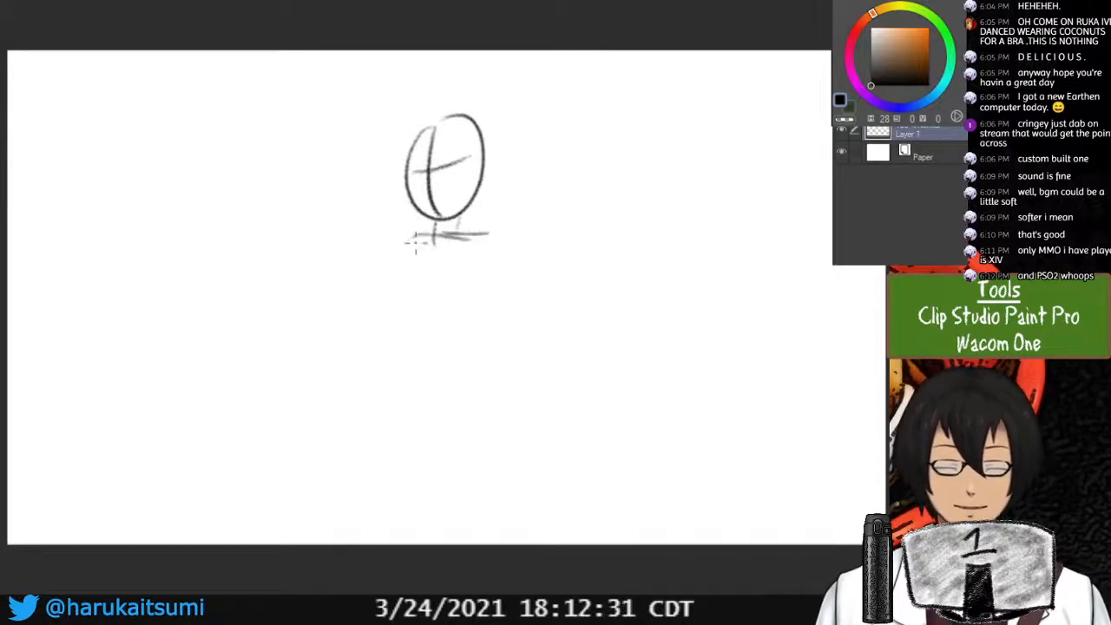
drag(419, 235, 420, 253)
drag(413, 248, 453, 285)
drag(501, 235, 487, 316)
drag(413, 323, 492, 327)
drag(497, 252, 486, 315)
mouse_move(411, 240)
mouse_down()
mouse_move(405, 323)
mouse_move(438, 343)
mouse_move(492, 295)
mouse_move(483, 341)
mouse_up()
drag(500, 252, 489, 326)
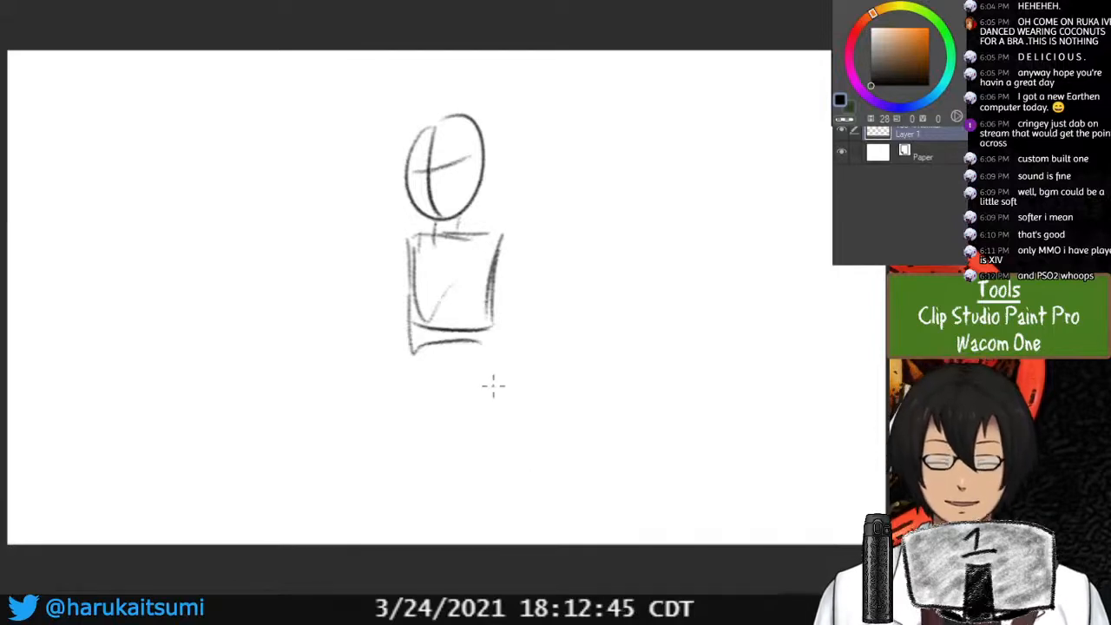
Try to sketch one leg as two long lines directly below the torso.
drag(418, 372, 417, 460)
drag(426, 358, 428, 486)
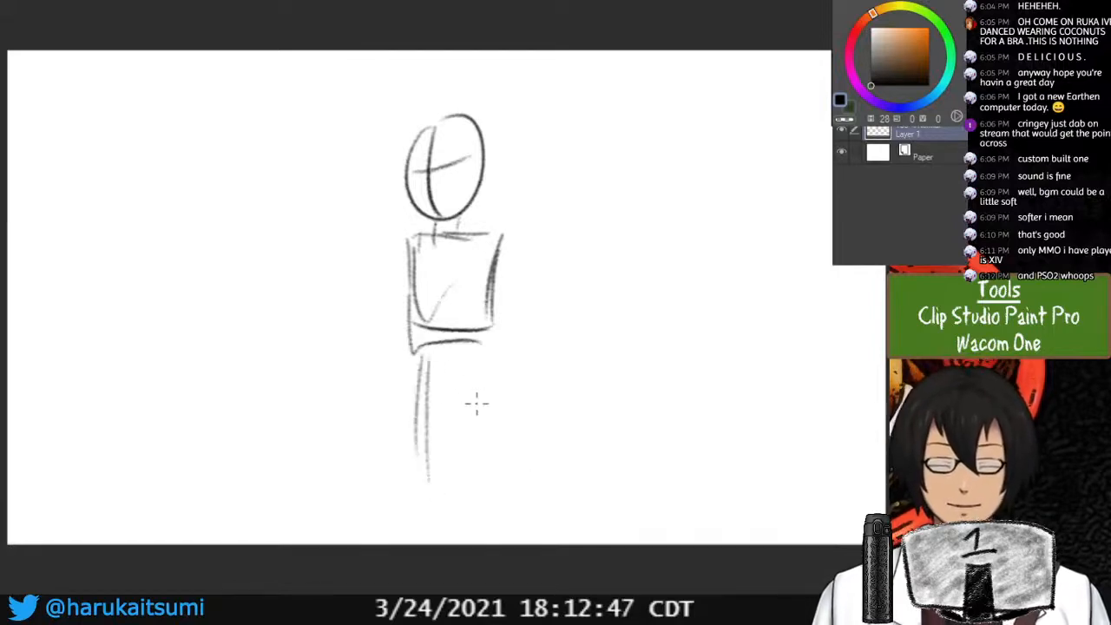
key(ctrl+z)
key(ctrl+z)
Sketch a rounded pelvis beneath the waist and two straight legs extending down from it.
mouse_move(417, 346)
mouse_down()
mouse_move(414, 361)
mouse_move(478, 371)
mouse_up()
drag(482, 331, 486, 361)
mouse_move(420, 372)
mouse_down()
mouse_move(422, 512)
mouse_move(435, 512)
mouse_up()
mouse_move(468, 387)
mouse_down()
mouse_move(473, 488)
mouse_move(483, 460)
mouse_up()
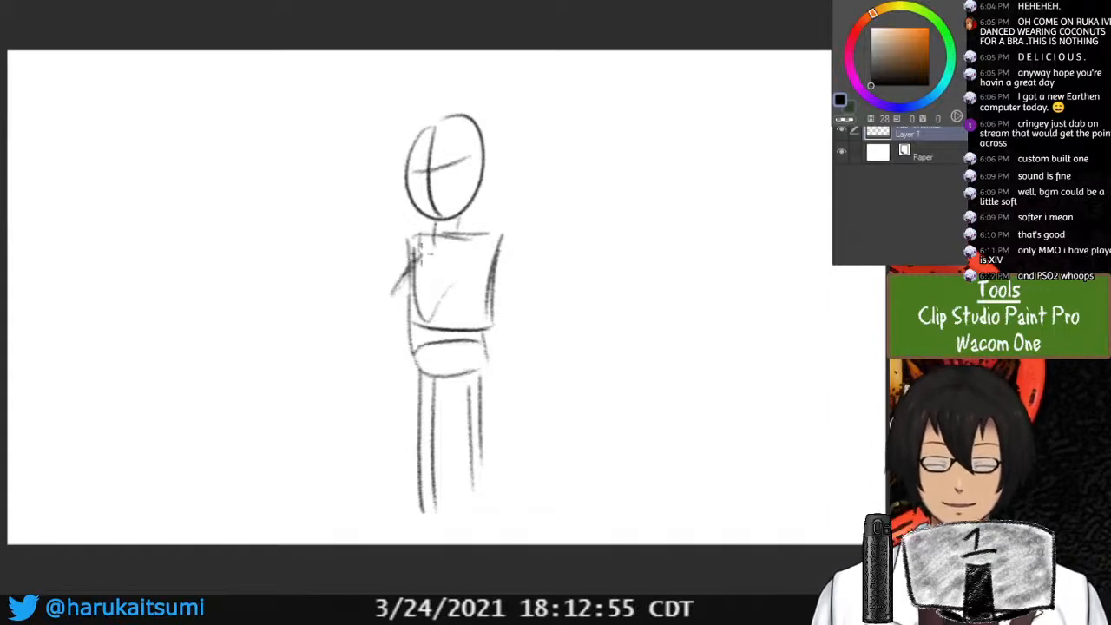
Try to sketch both arms as straight lines running from the shoulders down toward the figure's left side.
drag(414, 250, 362, 343)
key(ctrl+z)
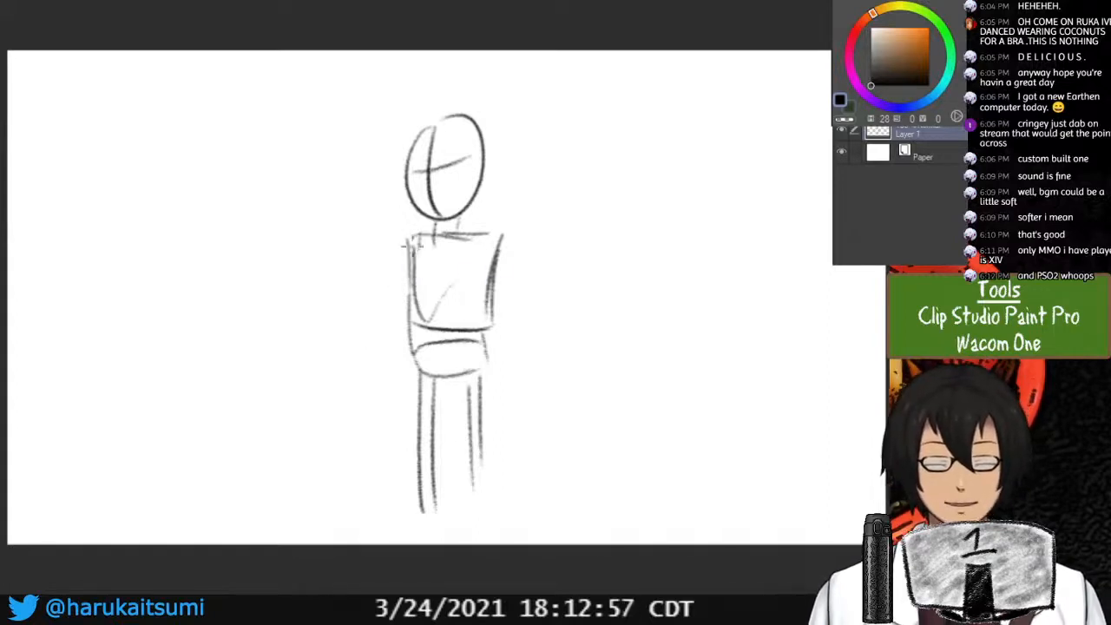
drag(414, 249, 362, 332)
drag(492, 254, 391, 347)
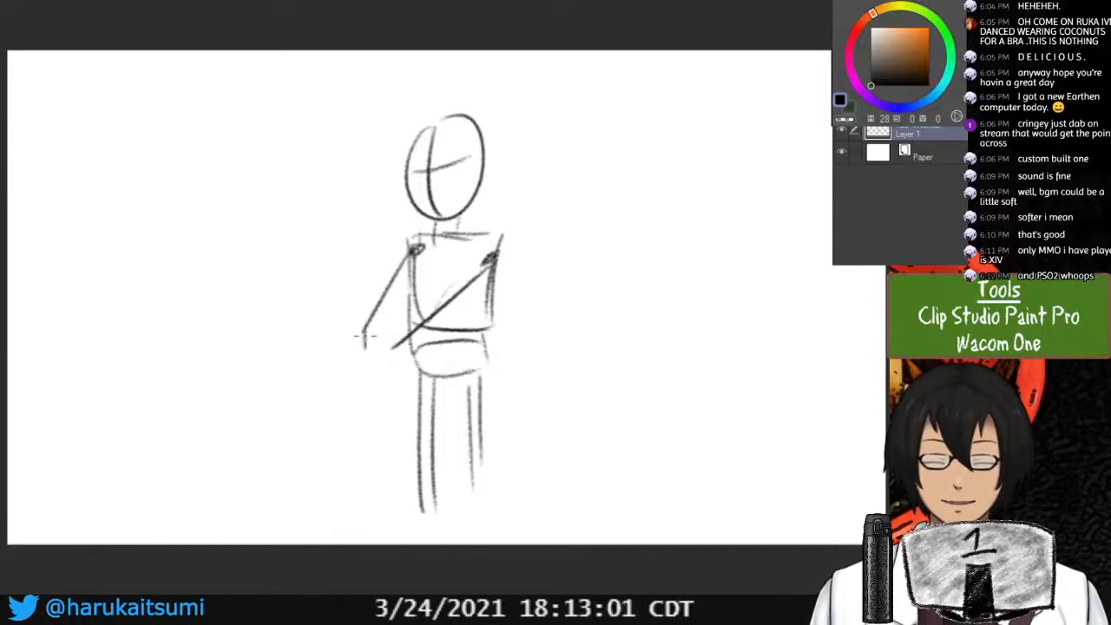
key(ctrl+z)
key(ctrl+z)
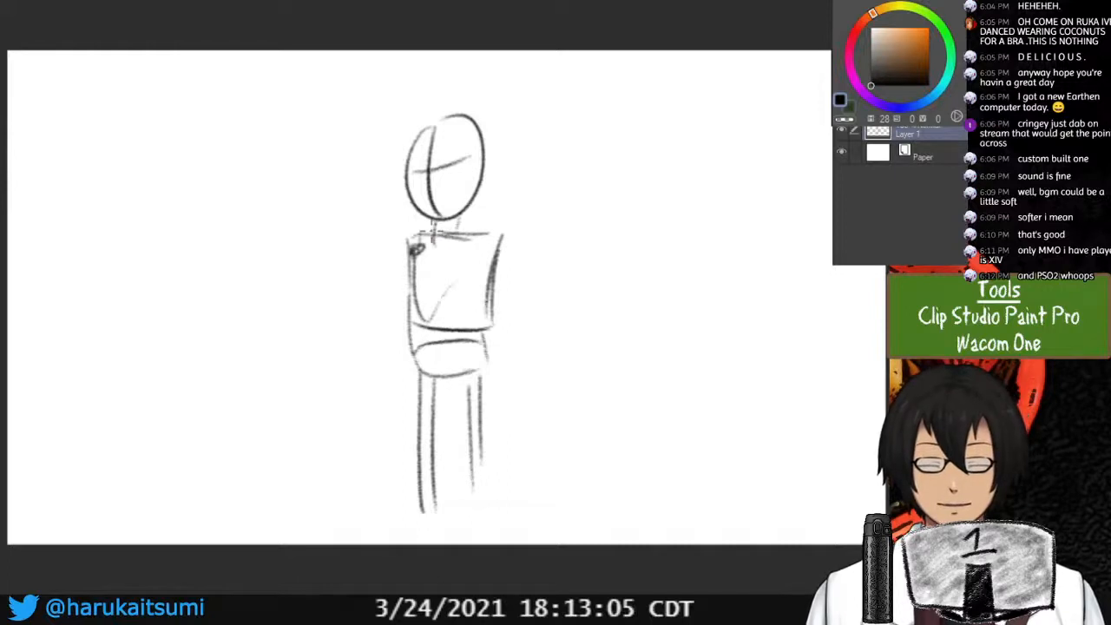
Sketch the shoulder joints, upper arms and forearms so both hands meet beside the hip.
drag(413, 245, 356, 314)
mouse_move(477, 261)
mouse_down()
mouse_move(490, 239)
mouse_move(499, 250)
mouse_move(413, 308)
mouse_up()
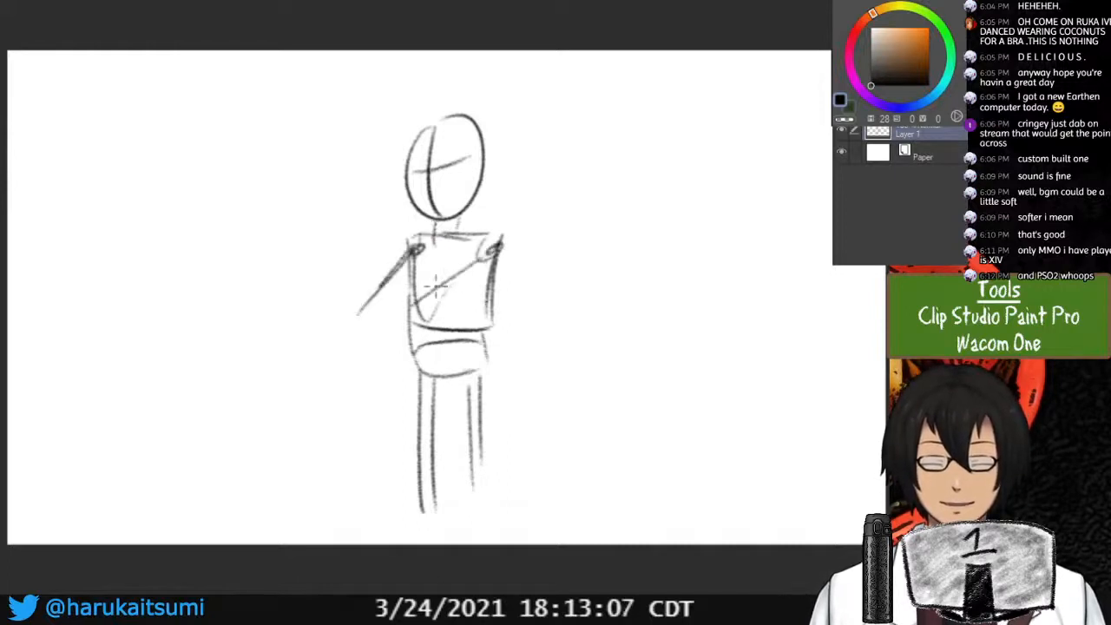
key(ctrl+z)
drag(478, 262, 413, 339)
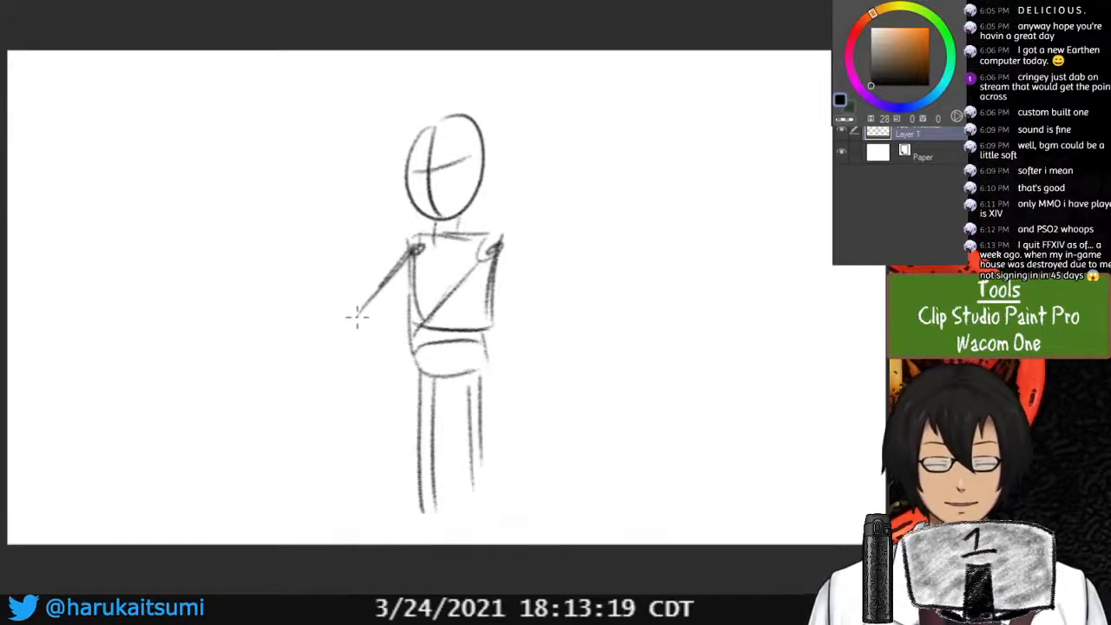
mouse_move(357, 315)
mouse_down()
mouse_move(371, 354)
mouse_move(348, 348)
mouse_move(385, 355)
mouse_move(340, 375)
mouse_move(348, 360)
mouse_move(330, 392)
mouse_up()
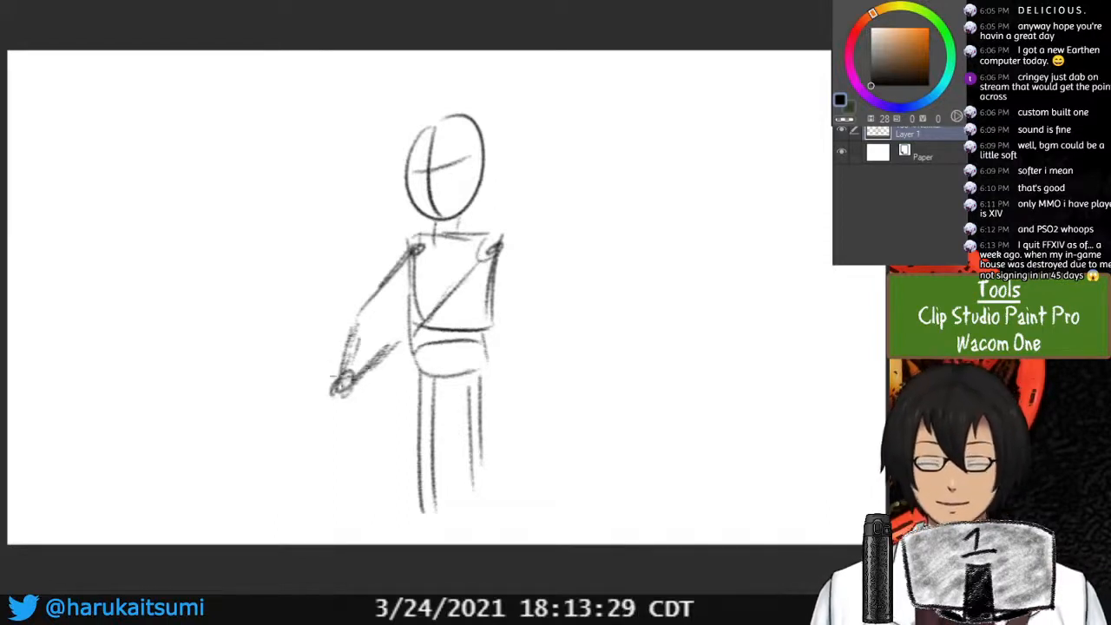
Sketch a long, narrow vertical object running from the joined hands to the bottom edge of the canvas.
drag(341, 390, 342, 542)
mouse_move(356, 401)
mouse_down()
mouse_move(354, 540)
mouse_move(353, 407)
mouse_move(356, 460)
mouse_up()
drag(327, 400, 333, 490)
Clear the lower part of the legs with a freehand selection and redraw both legs below the pelvis.
drag(488, 450, 495, 496)
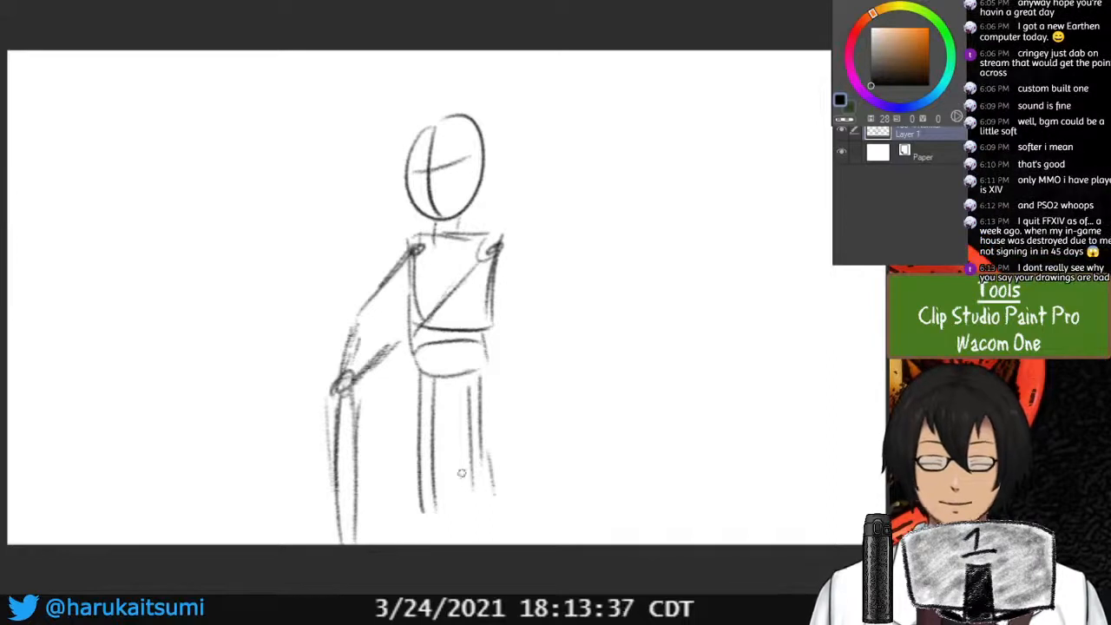
drag(416, 434, 422, 518)
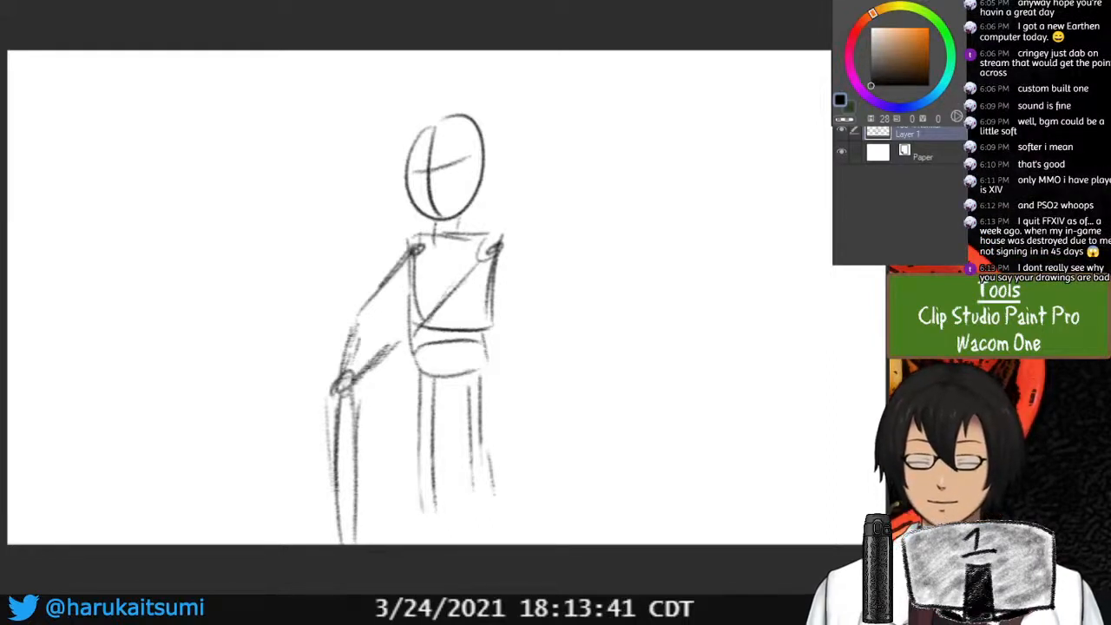
mouse_move(495, 402)
mouse_down()
mouse_move(475, 535)
mouse_move(486, 395)
mouse_up()
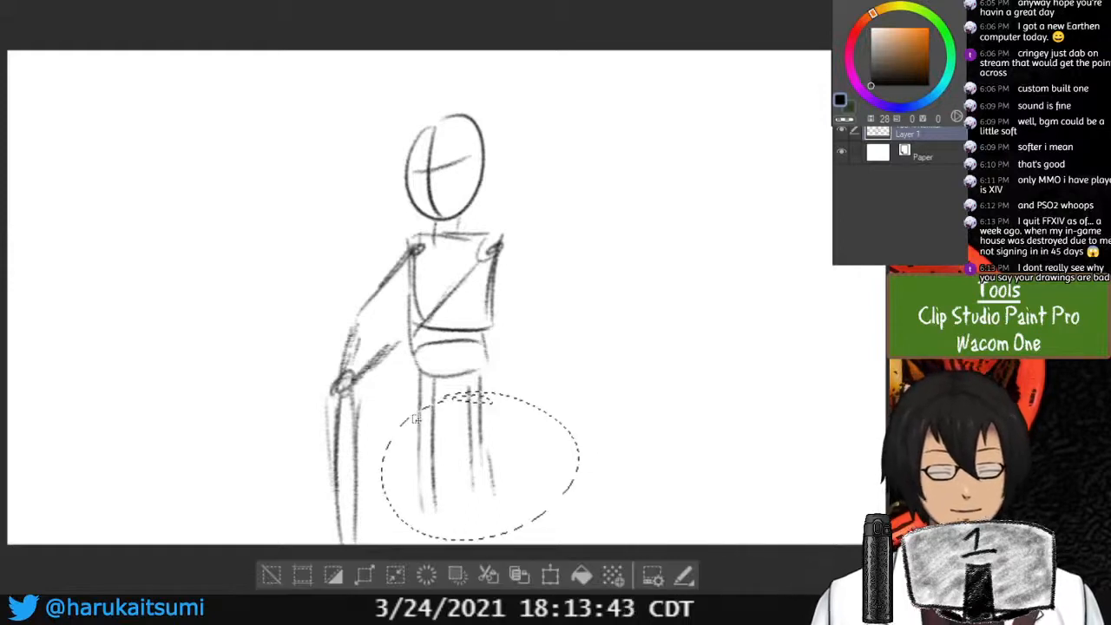
key(ctrl+d)
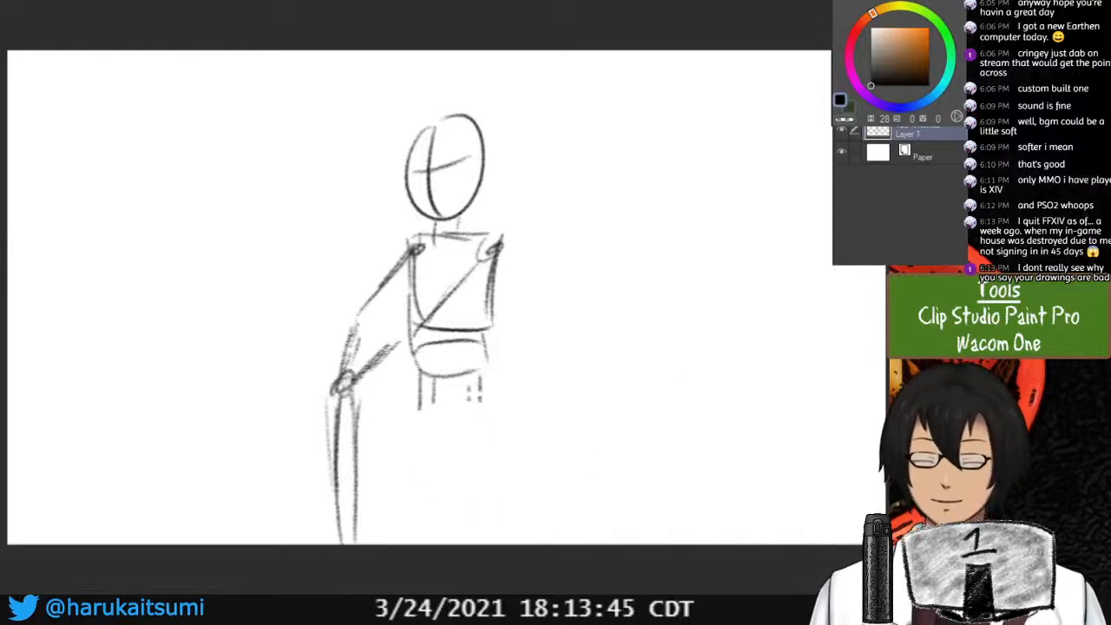
drag(420, 389, 419, 493)
drag(432, 391, 432, 521)
mouse_move(469, 391)
mouse_down()
mouse_move(474, 524)
mouse_move(489, 505)
mouse_up()
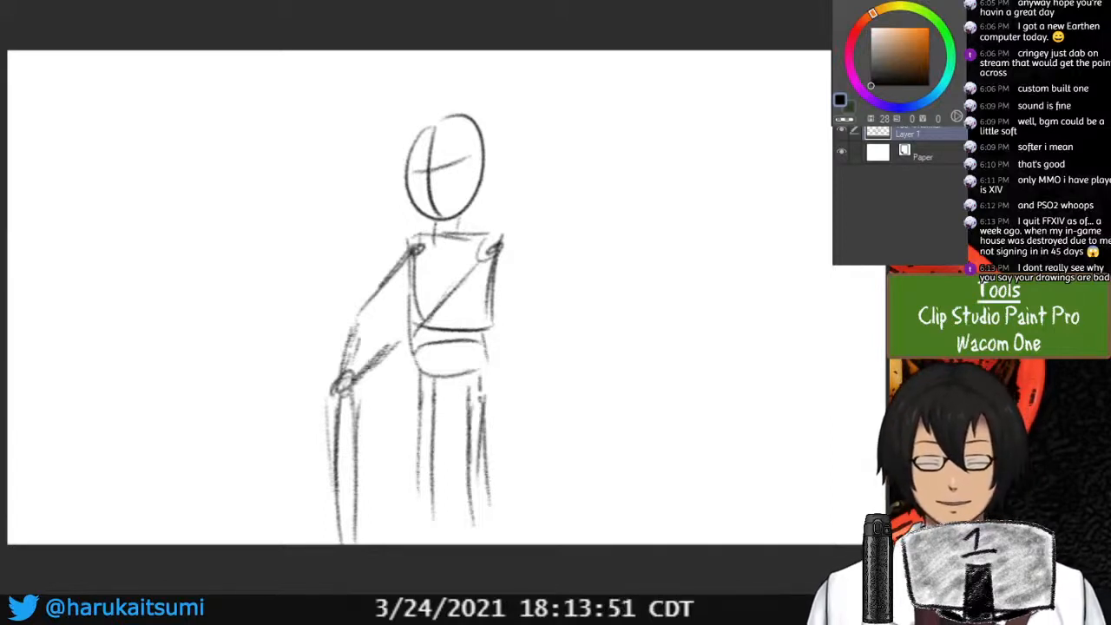
Transform the whole figure sketch, enlarging it and moving it so the legs run off the canvas's lower edge.
key(ctrl+t)
drag(506, 113, 536, 41)
drag(473, 205, 501, 279)
drag(560, 122, 566, 109)
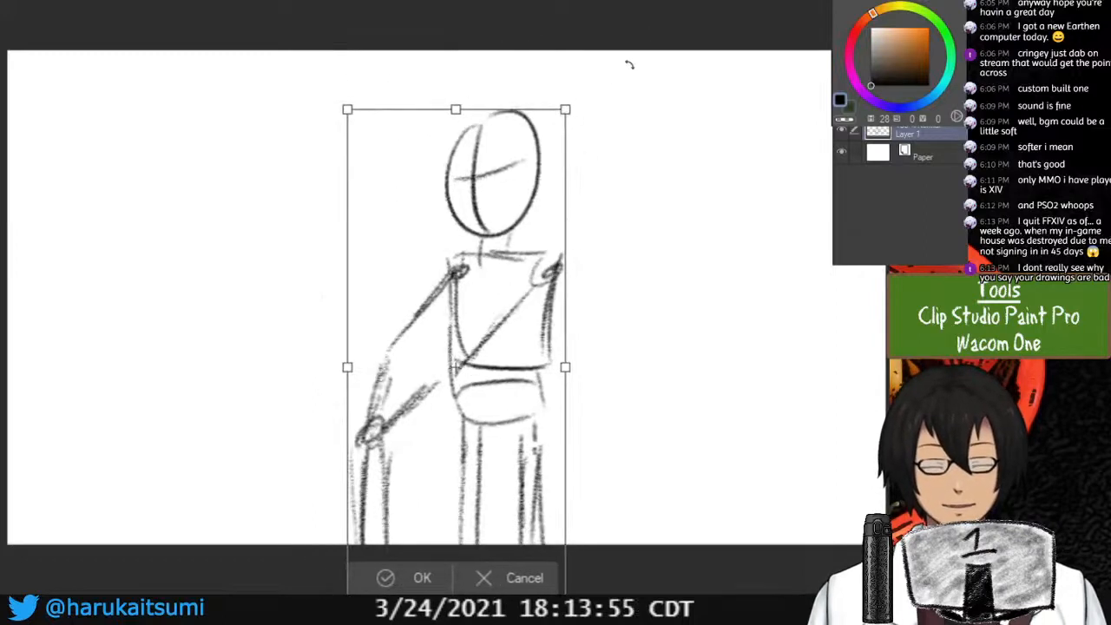
drag(498, 290, 478, 261)
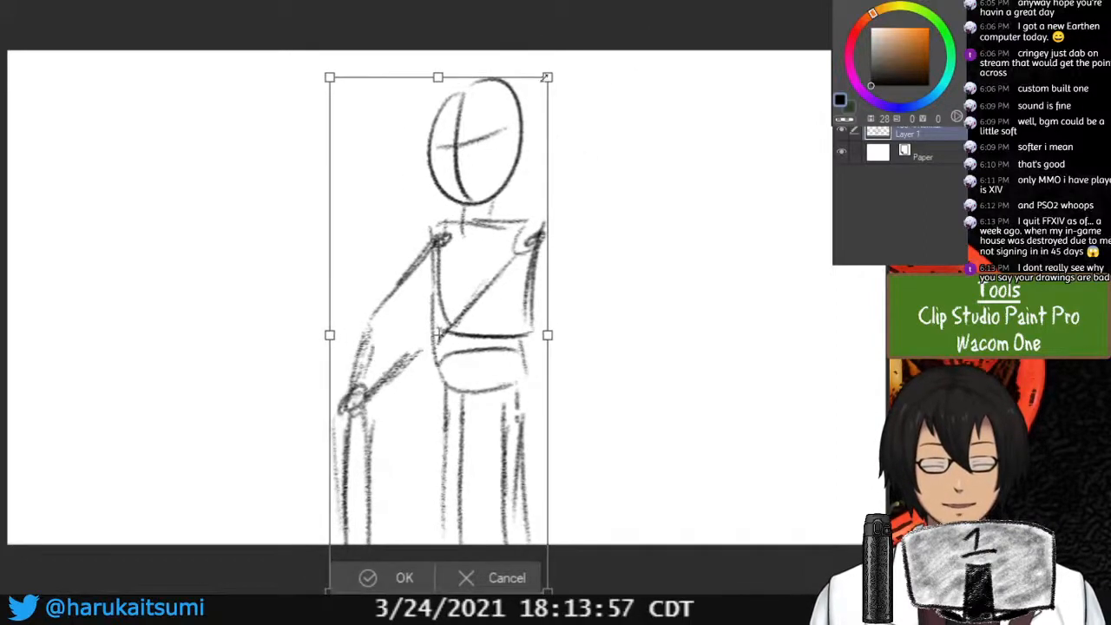
click(368, 577)
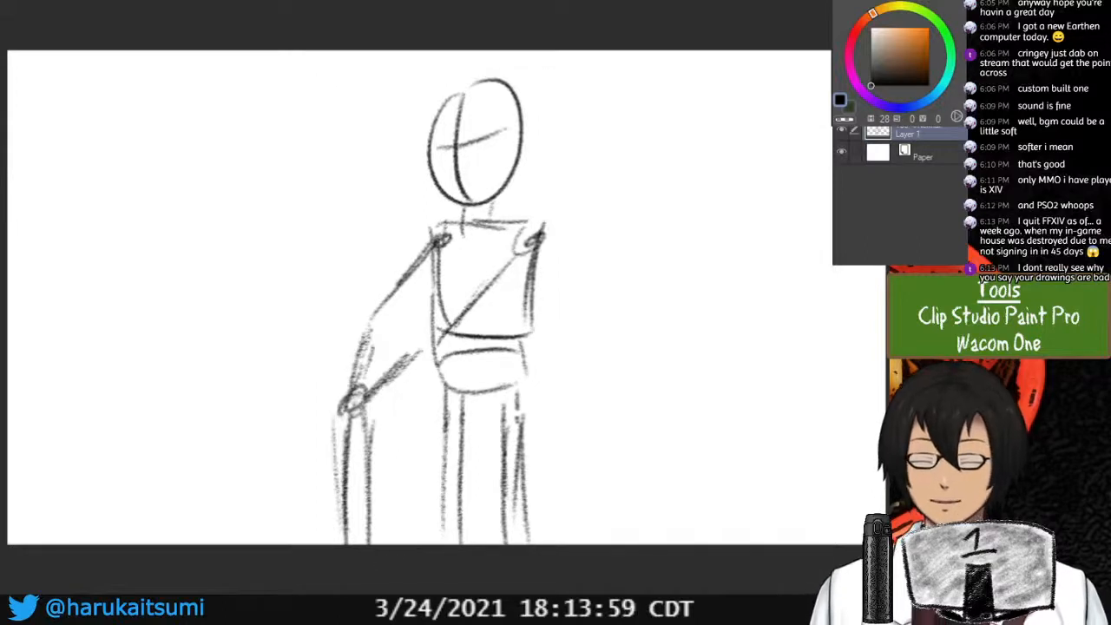
mouse_move(488, 302)
mouse_down()
mouse_move(496, 324)
mouse_move(486, 320)
mouse_up()
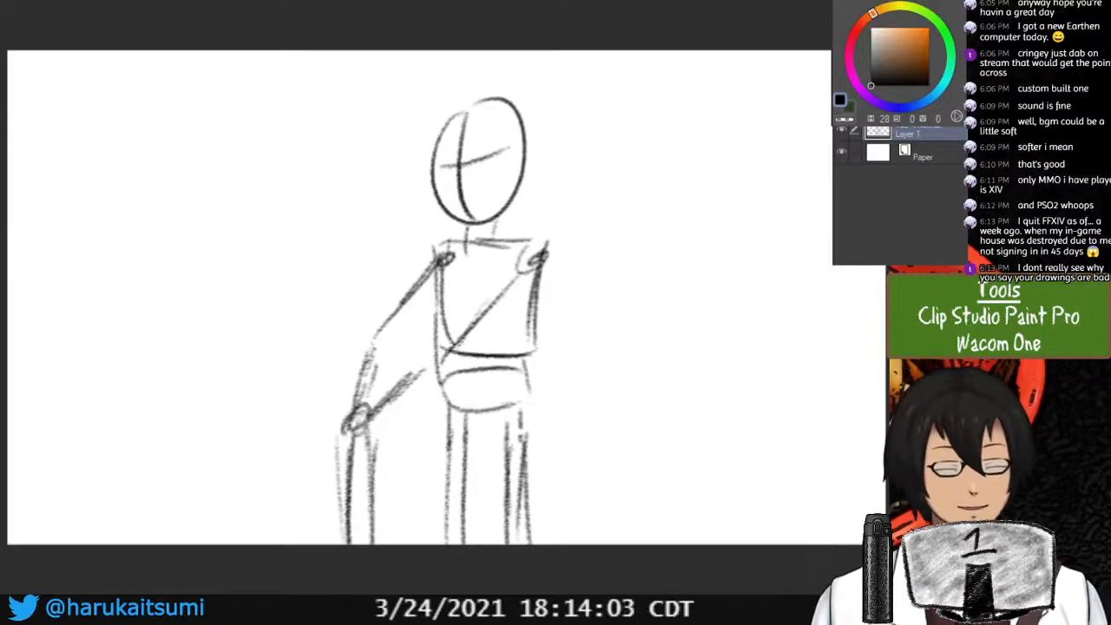
Lower the sketch layer's opacity to 36% and add a new layer above it.
click(924, 85)
click(918, 85)
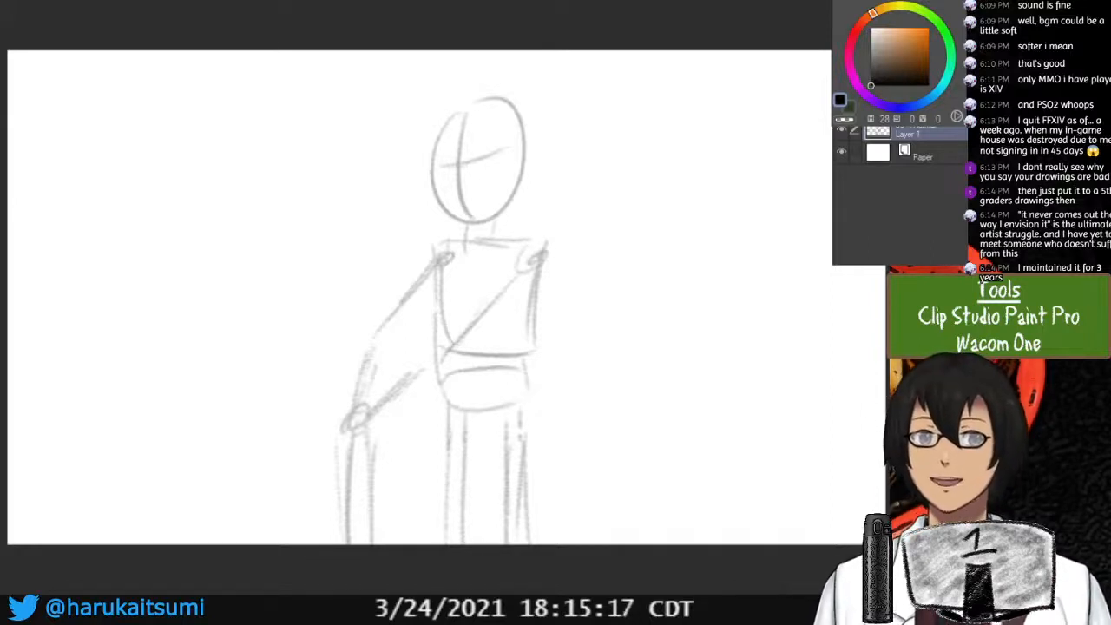
key(ctrl+shift+n)
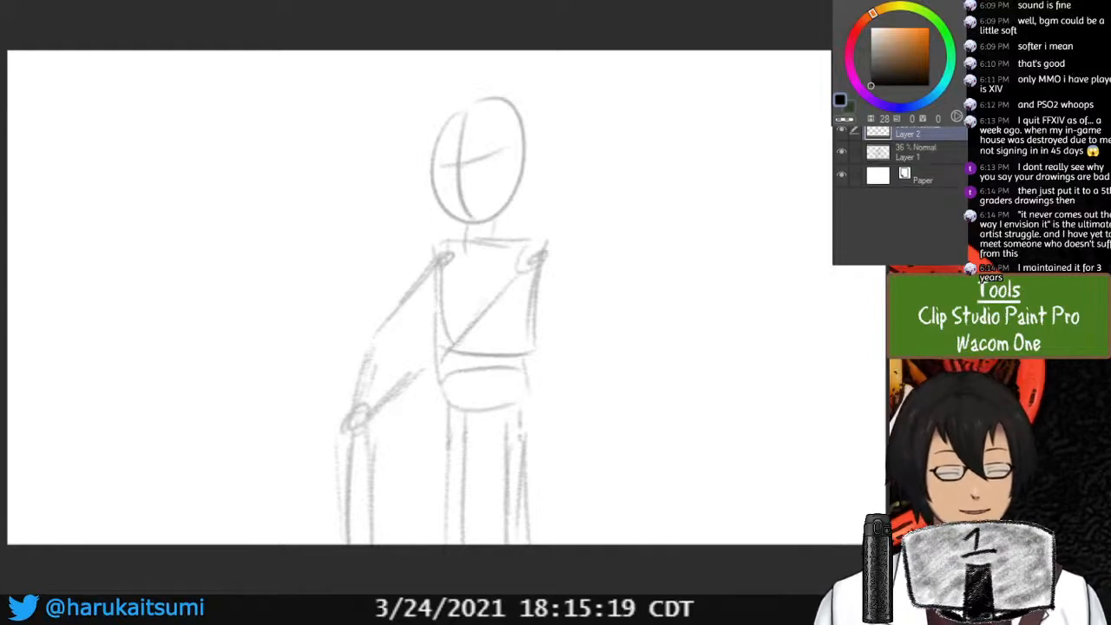
Rename the sketch layer as outline and the new layer above it as face.
click(918, 153)
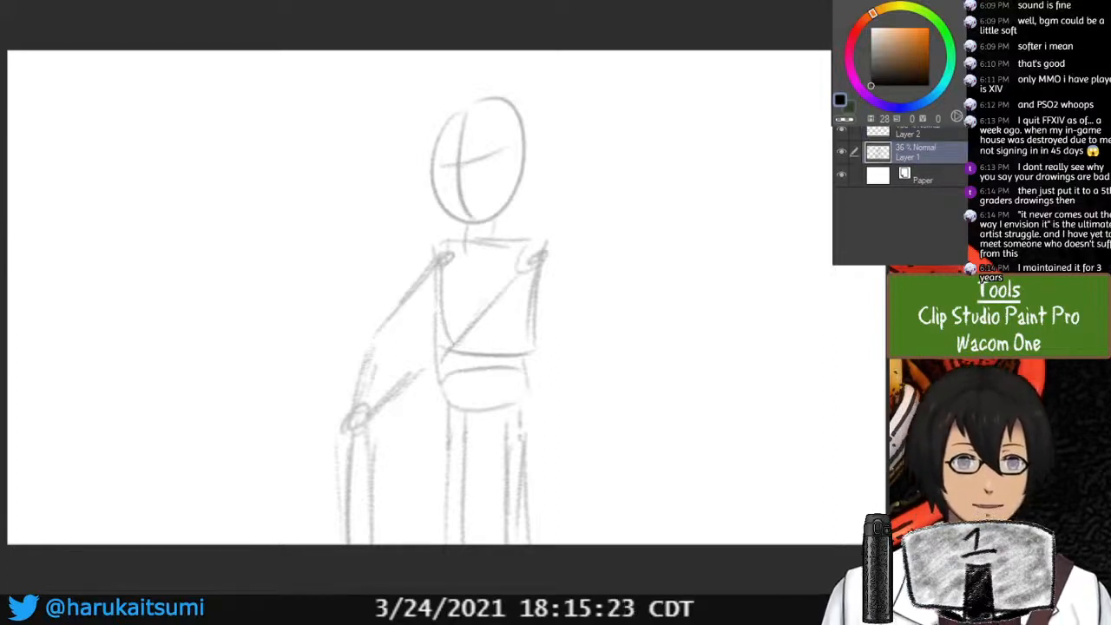
key(Return)
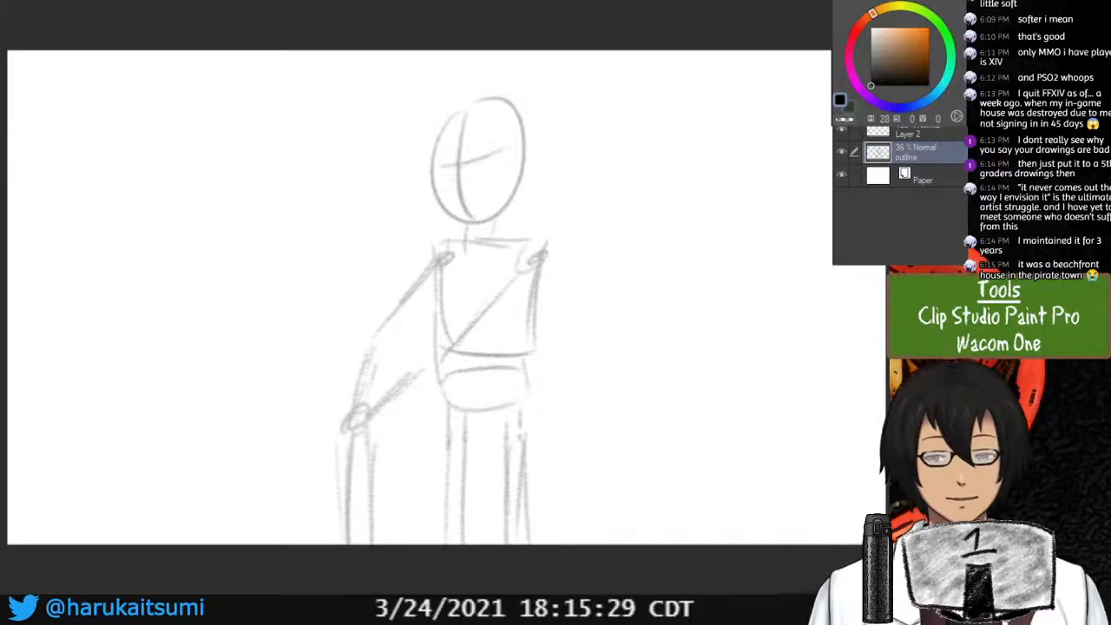
click(925, 133)
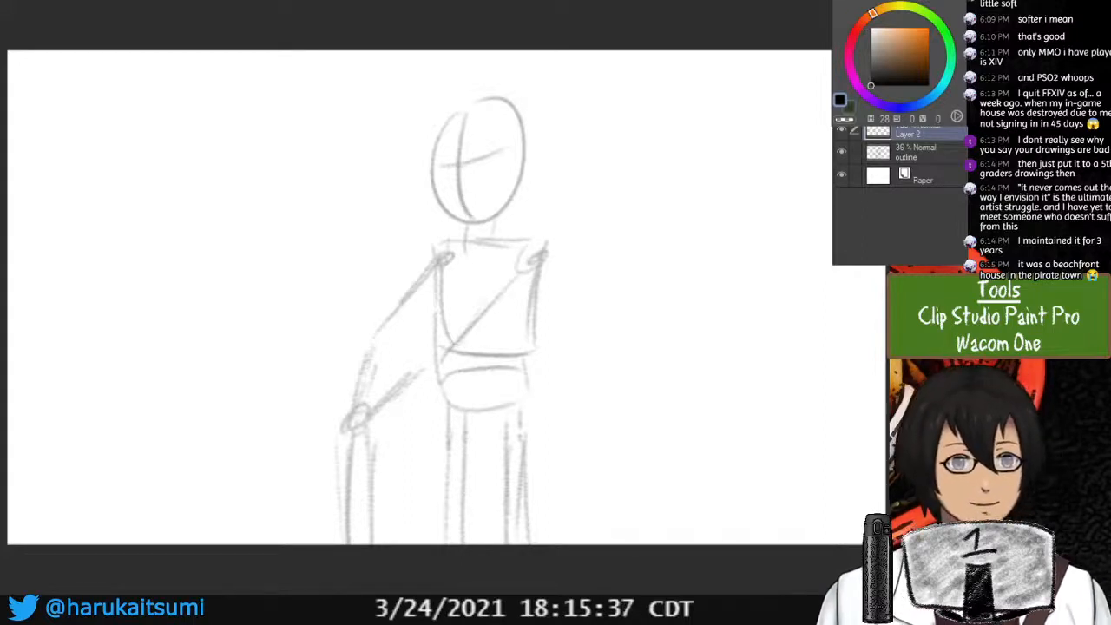
text(face)
key(Return)
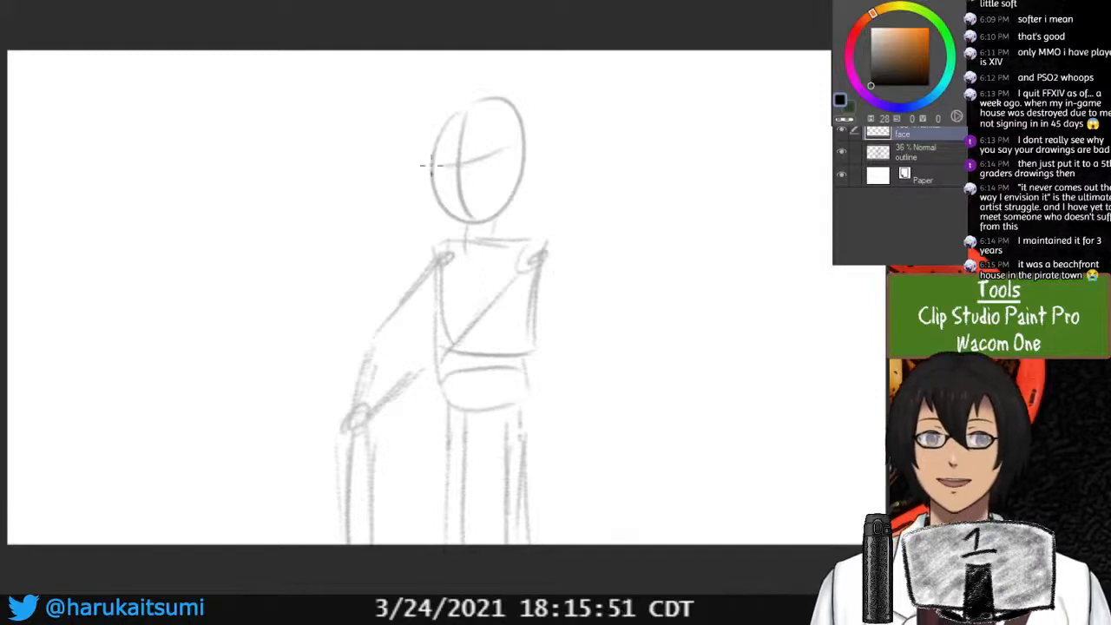
Draw the curved jaw and chin line along the lower head on the face layer, and add another layer above it.
mouse_move(422, 157)
mouse_down()
mouse_move(451, 217)
mouse_move(433, 186)
mouse_move(487, 228)
mouse_move(475, 216)
mouse_move(486, 222)
mouse_move(475, 217)
mouse_move(512, 181)
mouse_up()
key(ctrl+z)
key(ctrl+z)
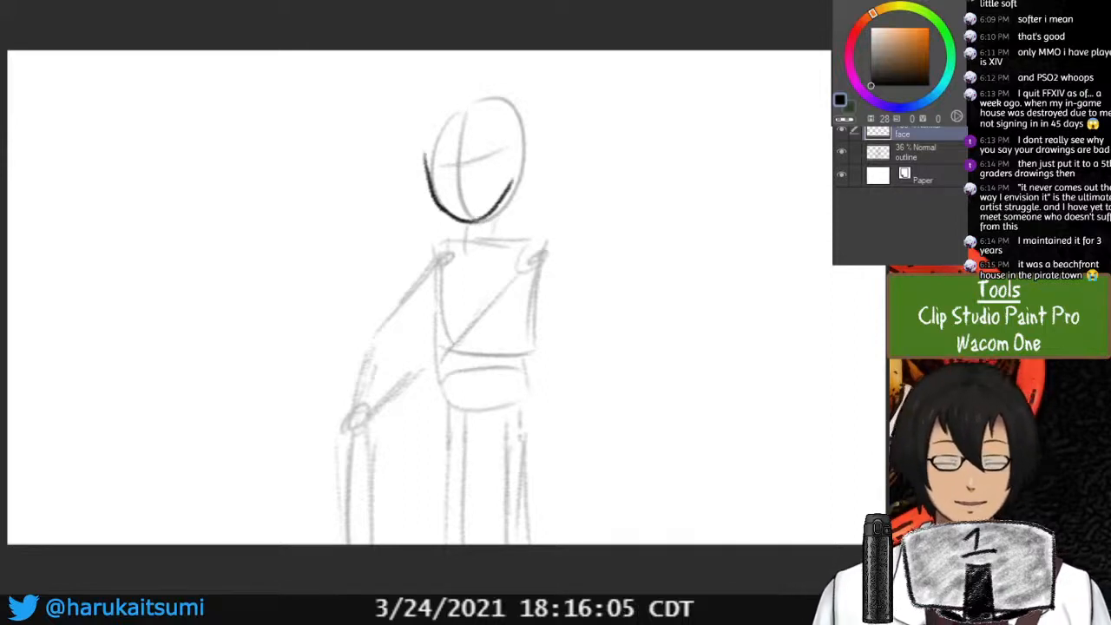
key(ctrl+shift+n)
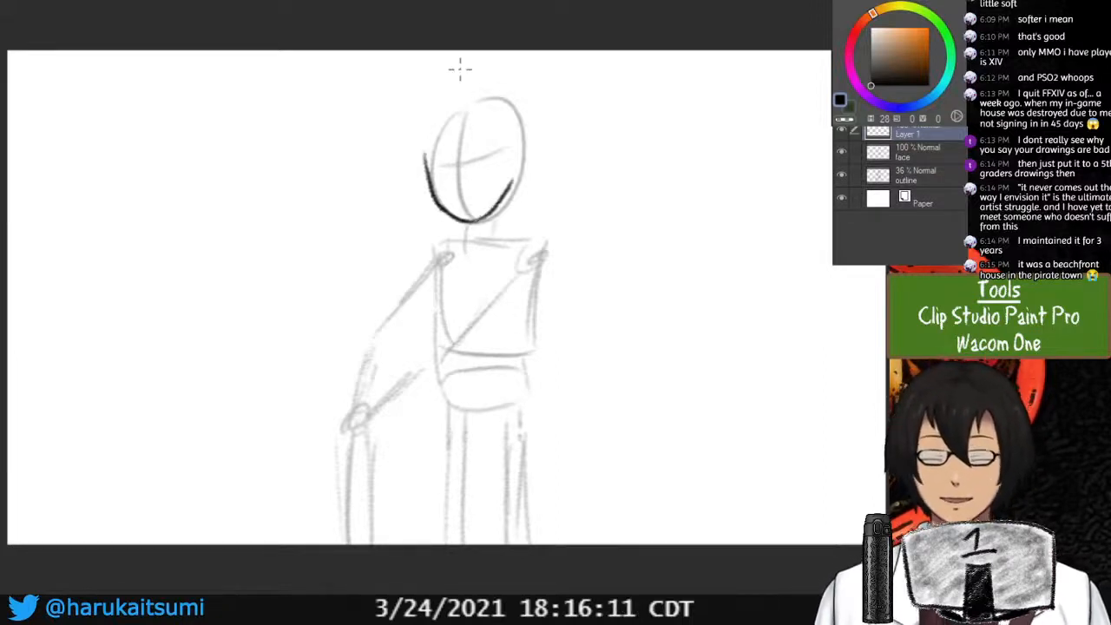
Try to draw a central hair strand on the forehead as two lines converging toward the eye line.
mouse_move(439, 130)
mouse_down()
mouse_move(453, 170)
mouse_move(462, 146)
mouse_move(443, 147)
mouse_move(450, 171)
mouse_move(469, 121)
mouse_up()
key(ctrl+z)
key(ctrl+z)
key(ctrl+z)
drag(469, 122, 467, 162)
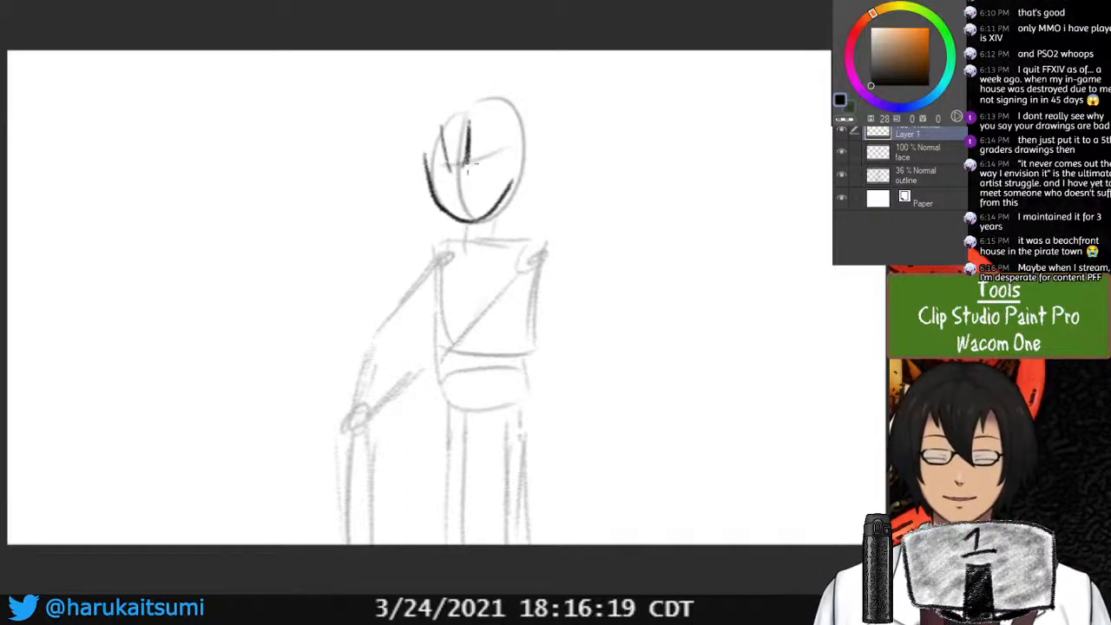
drag(439, 124, 453, 168)
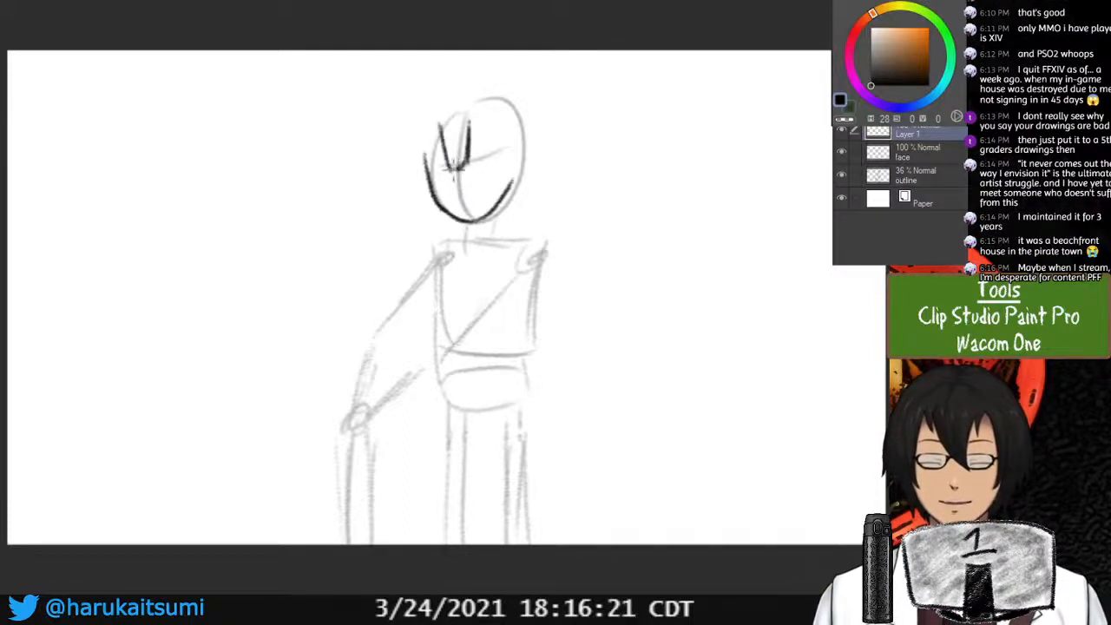
key(ctrl+z)
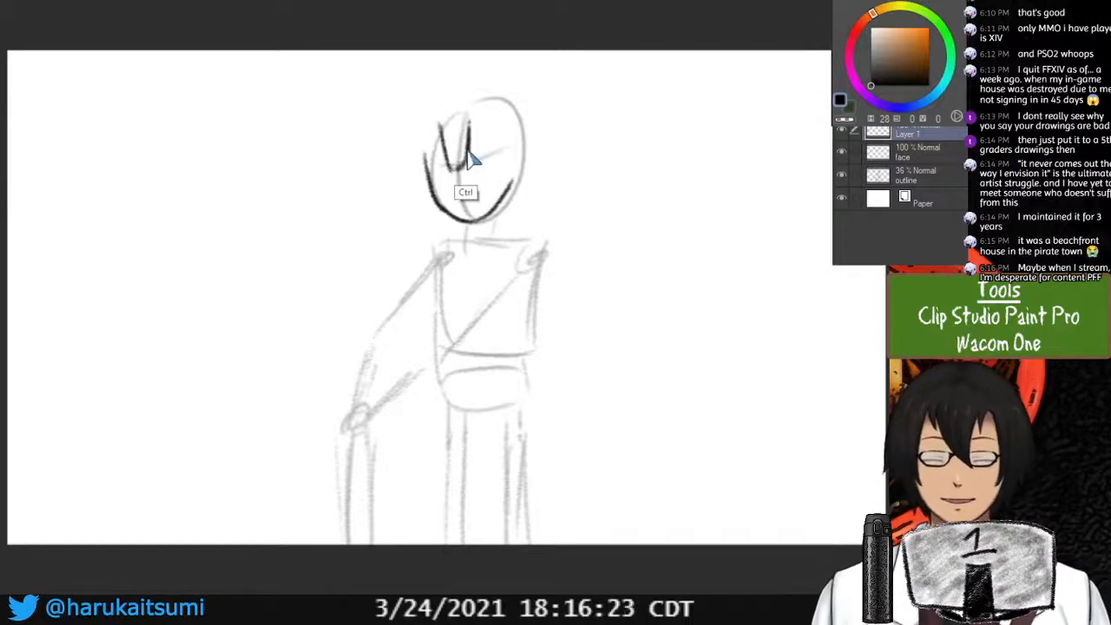
key(ctrl+z)
key(ctrl+z)
key(ctrl+z)
key(ctrl+z)
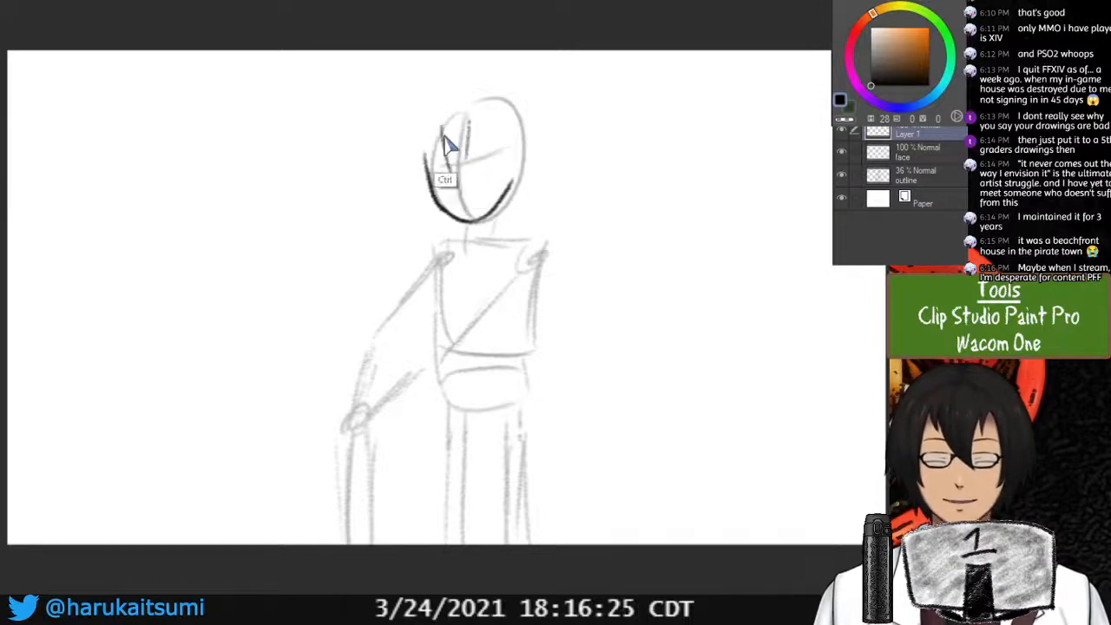
Try to redraw the central forehead strand as a narrow V shape ending at the eye line.
drag(440, 120, 463, 172)
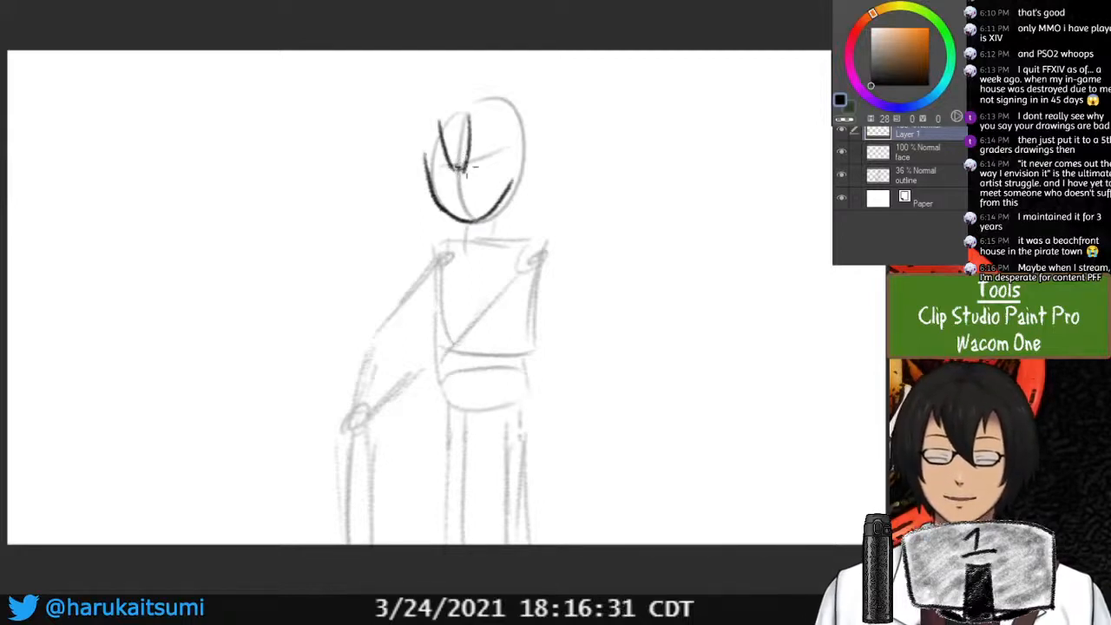
mouse_move(441, 165)
mouse_down()
mouse_move(438, 117)
mouse_move(432, 171)
mouse_up()
key(ctrl+z)
key(ctrl+z)
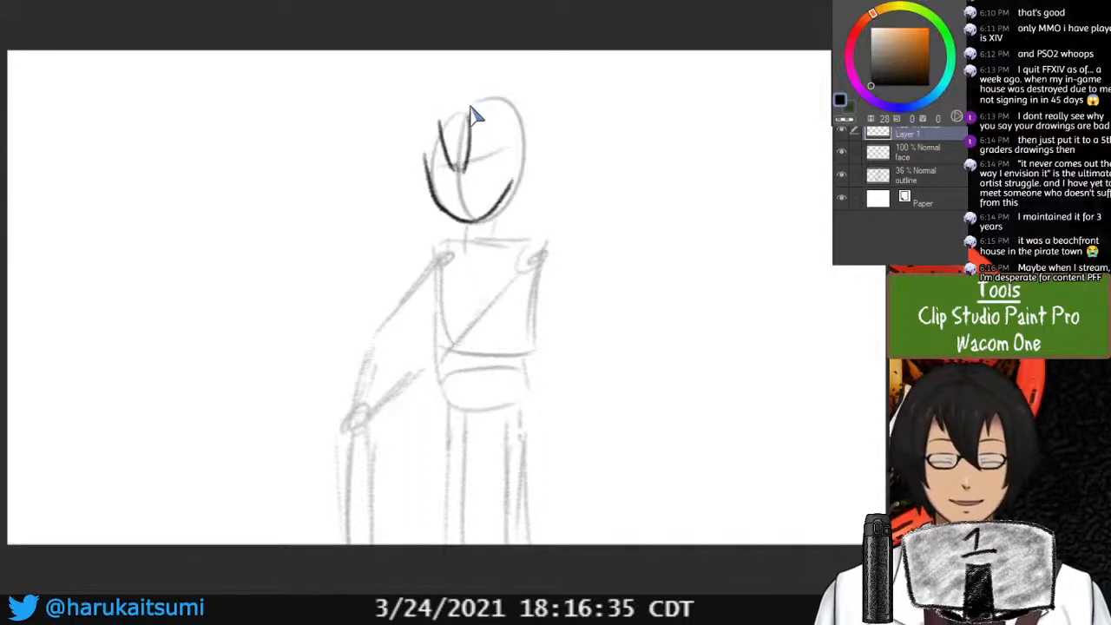
key(ctrl+z)
key(ctrl+z)
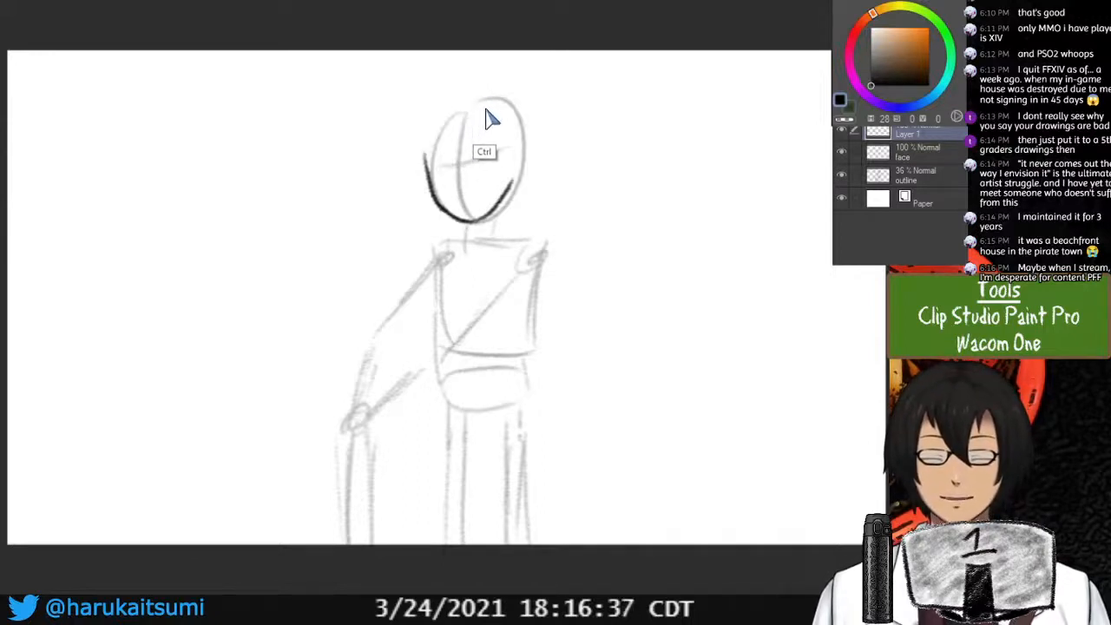
Draw the central bangs strand as two near-vertical lines down the forehead, joined by a short jagged tip at the eye line.
drag(445, 118, 443, 149)
drag(475, 112, 481, 156)
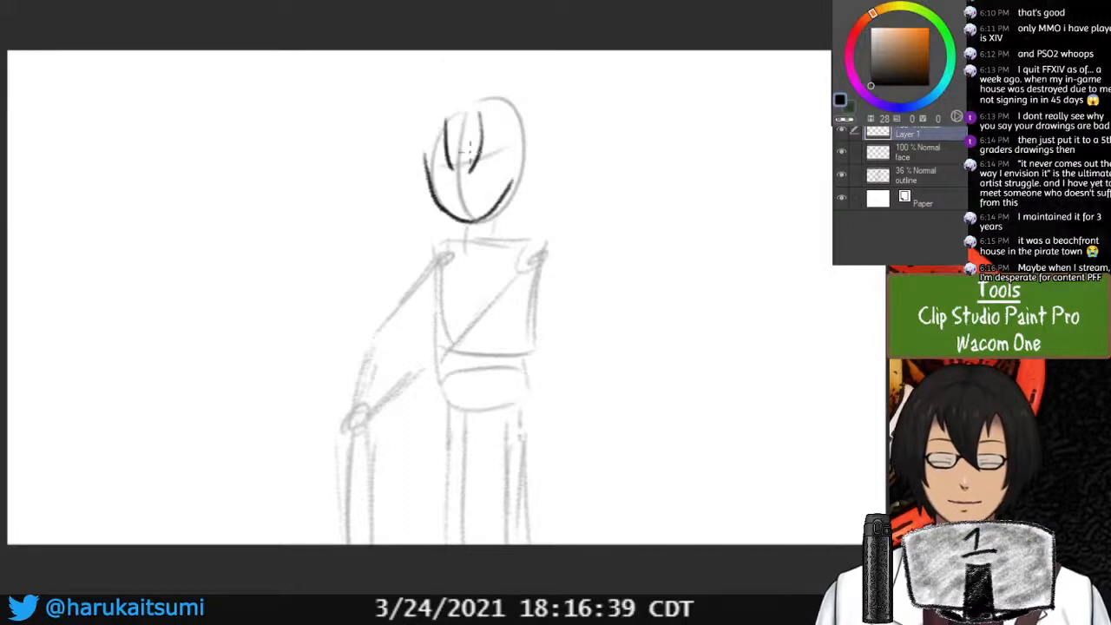
key(ctrl+z)
drag(475, 112, 483, 157)
key(ctrl+z)
drag(474, 110, 477, 173)
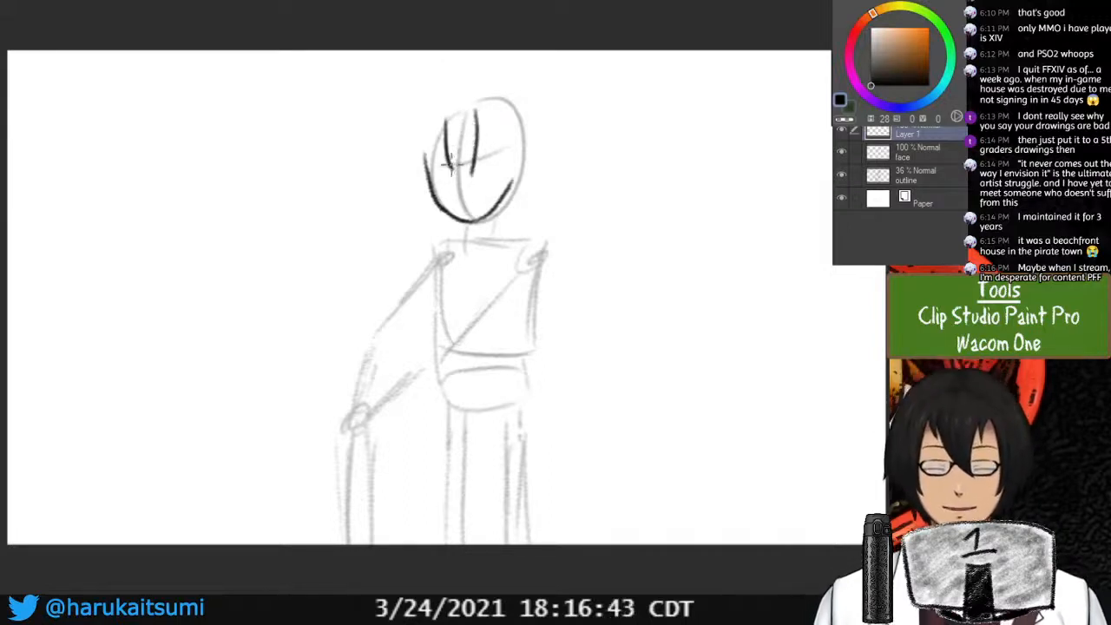
drag(447, 165, 473, 167)
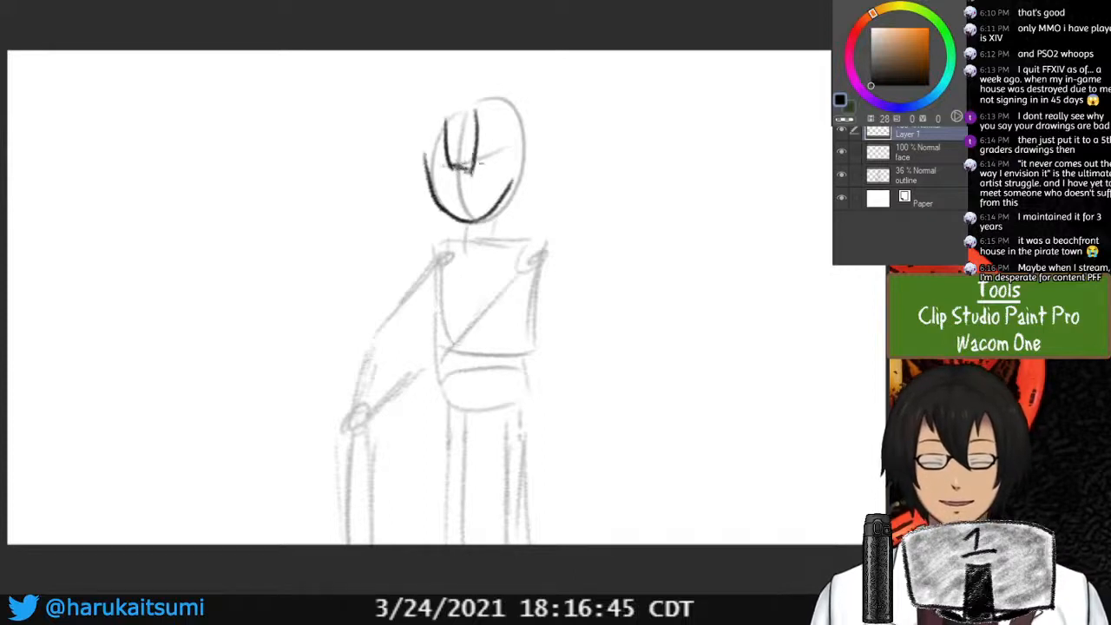
key(ctrl+z)
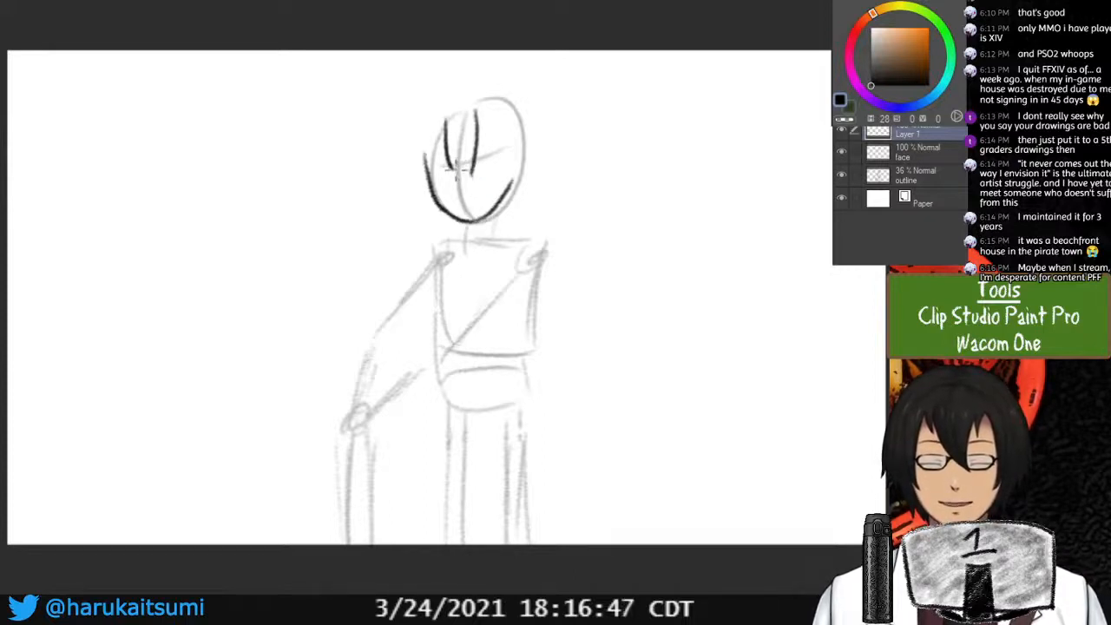
drag(452, 171, 472, 169)
key(ctrl+z)
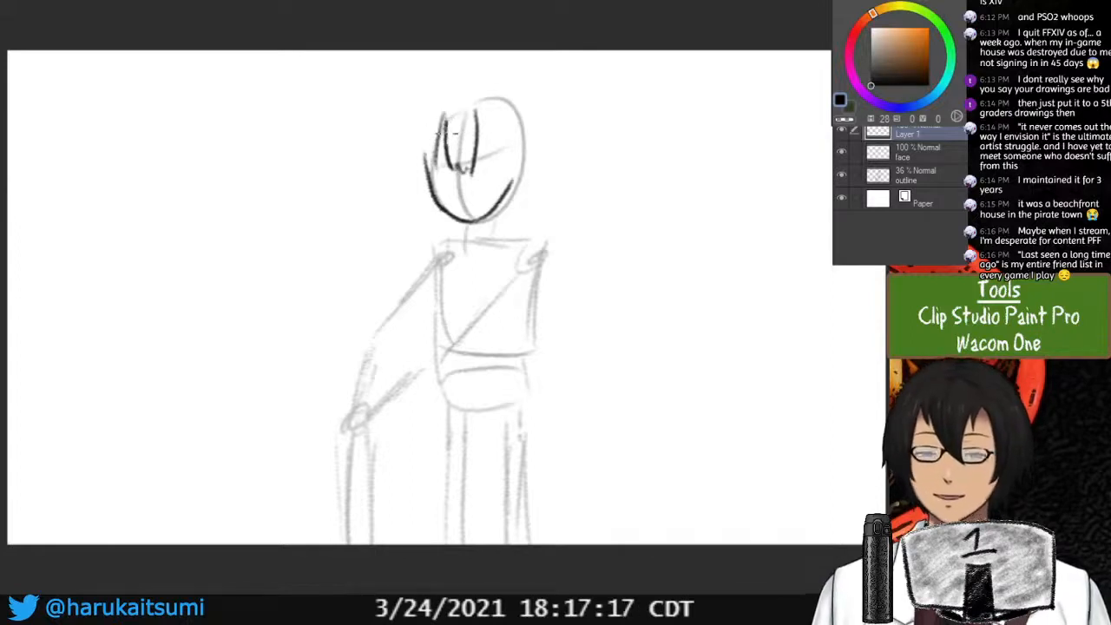
Add narrow, pointed bangs strands on both sides of the central strand, reaching about the eye line.
drag(444, 110, 429, 177)
key(ctrl+z)
key(ctrl+z)
key(ctrl+z)
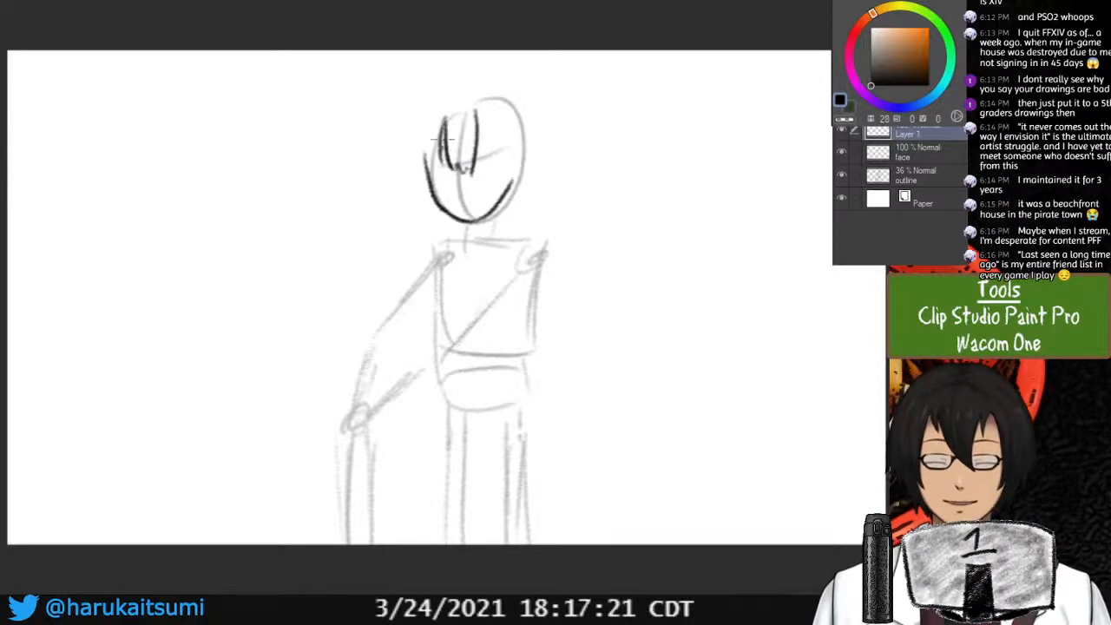
drag(446, 119, 440, 176)
drag(434, 119, 440, 173)
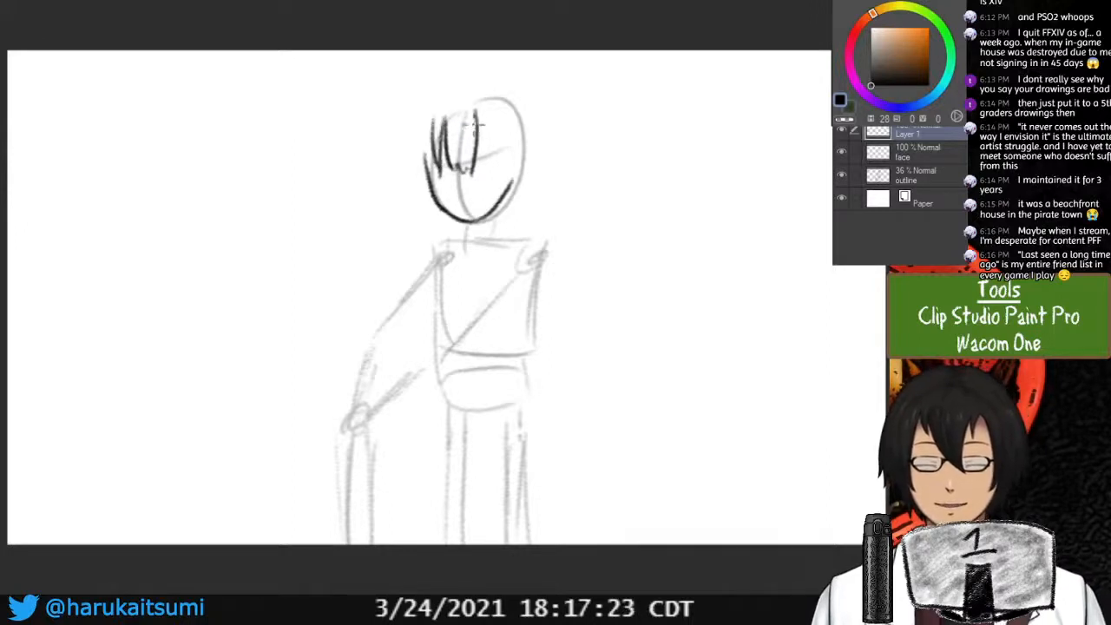
drag(477, 113, 488, 154)
key(ctrl+z)
drag(478, 111, 490, 166)
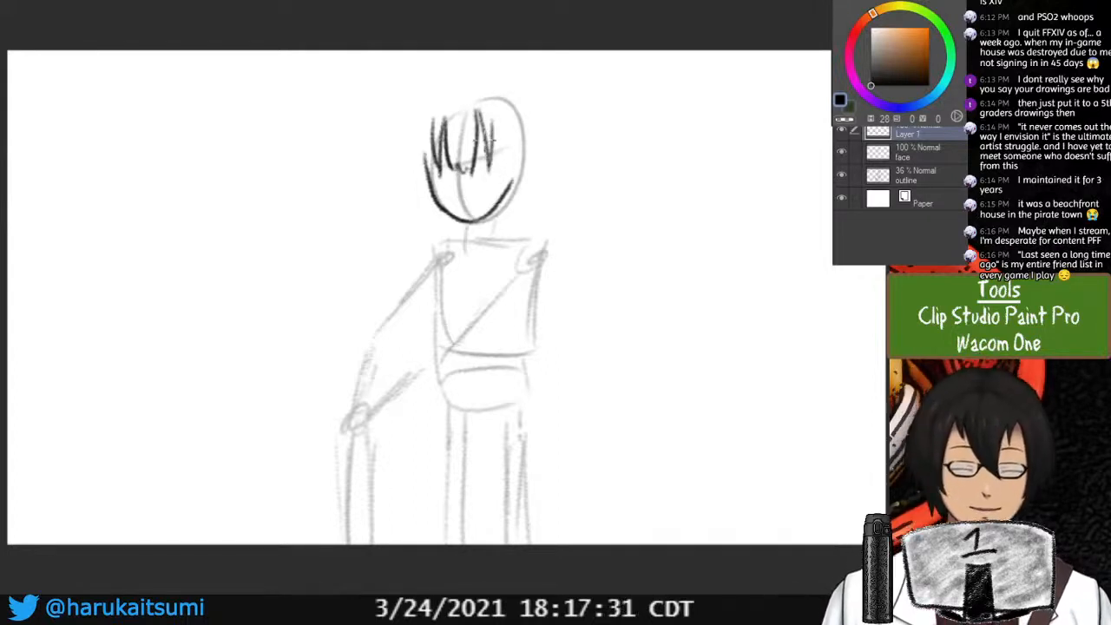
Hide the bangs layer and sketch a headband with a round ornament across the forehead on the outline layer.
click(841, 130)
click(918, 175)
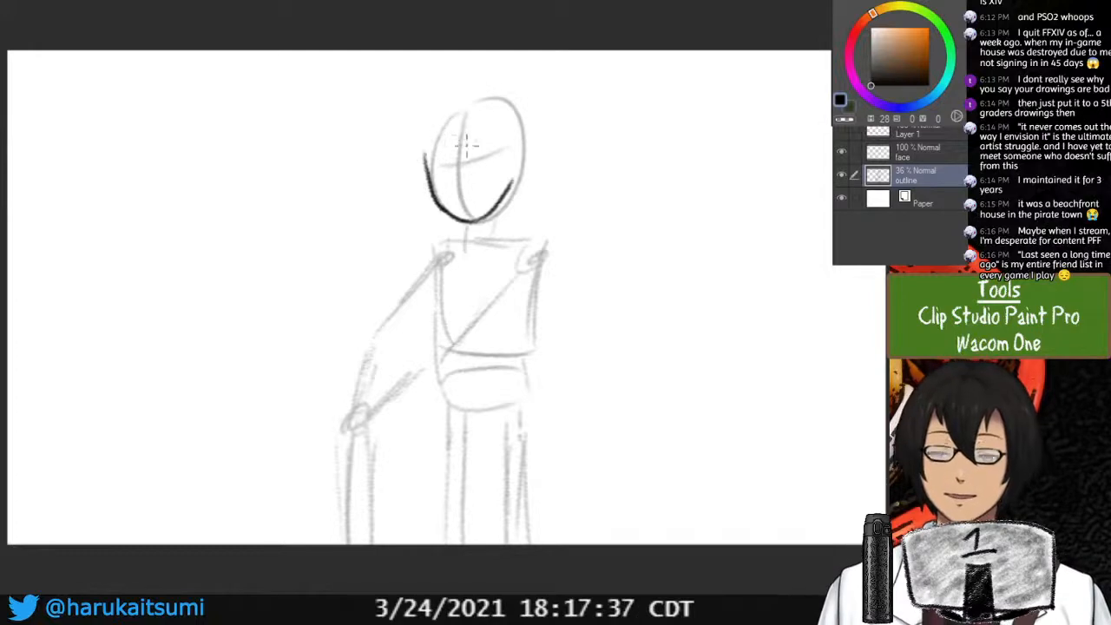
mouse_move(459, 113)
mouse_down()
mouse_move(425, 133)
mouse_move(523, 125)
mouse_up()
drag(481, 136, 523, 133)
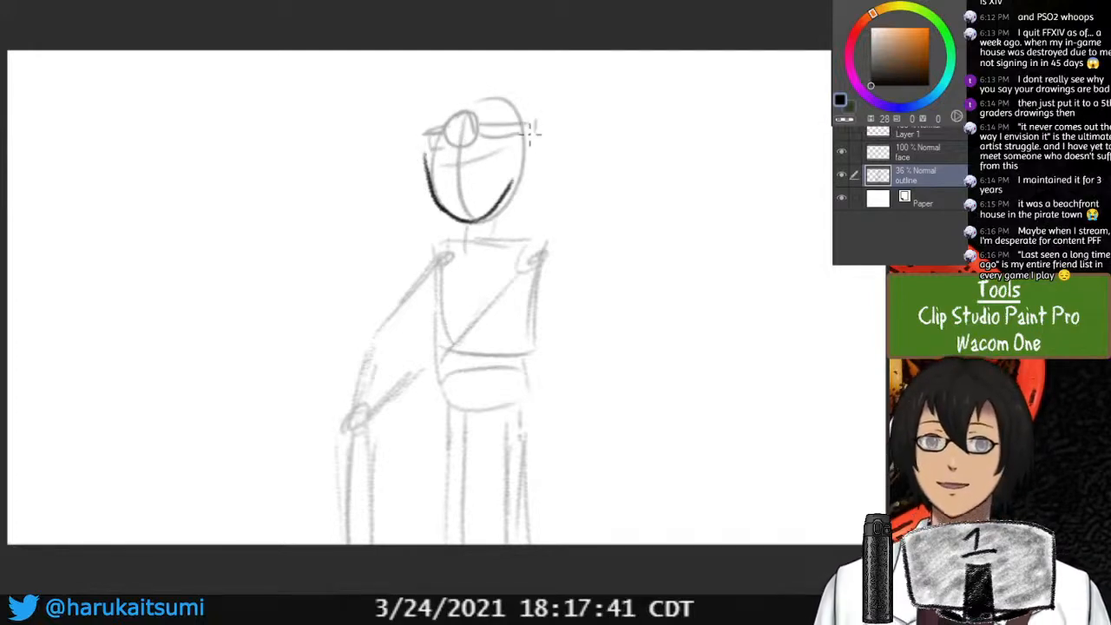
Sketch two small animal ears on the head and a curved hairline joining them over the crown.
mouse_move(406, 130)
mouse_down()
mouse_move(419, 92)
mouse_move(425, 116)
mouse_up()
mouse_move(510, 100)
mouse_down()
mouse_move(533, 112)
mouse_move(522, 85)
mouse_up()
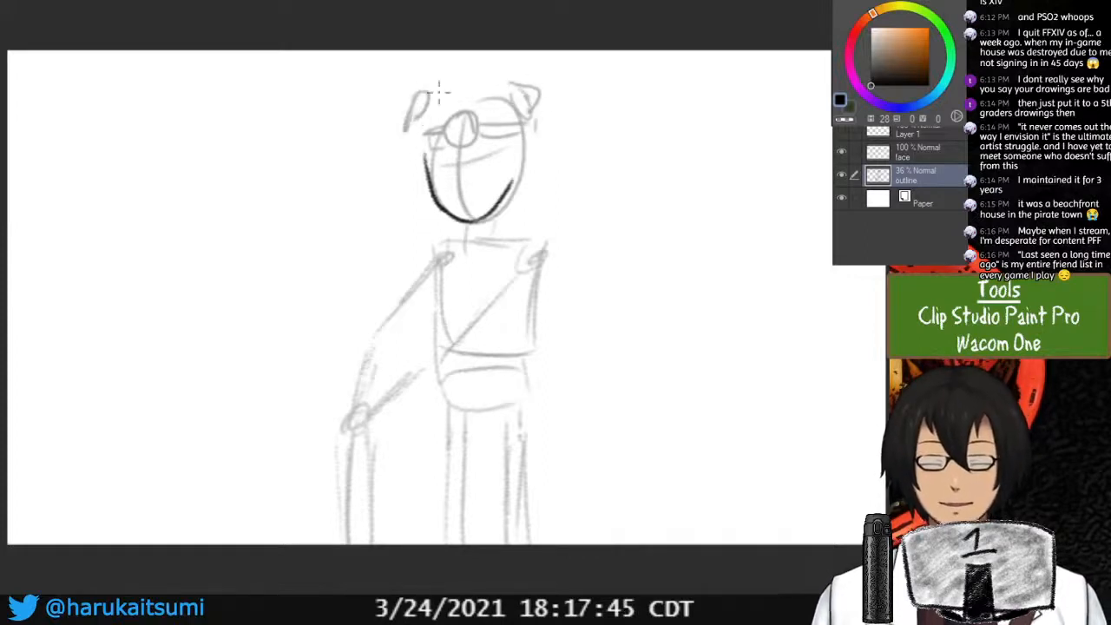
drag(441, 92, 532, 90)
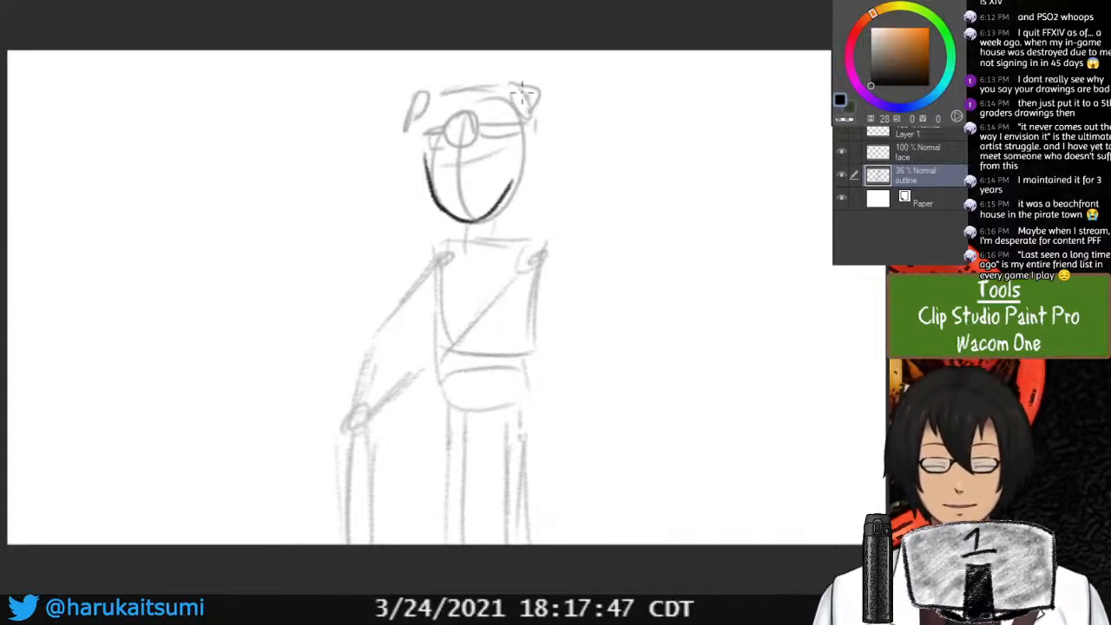
Sketch long hair falling along both sides of the face, with locks ending over the shoulders.
drag(417, 139, 400, 214)
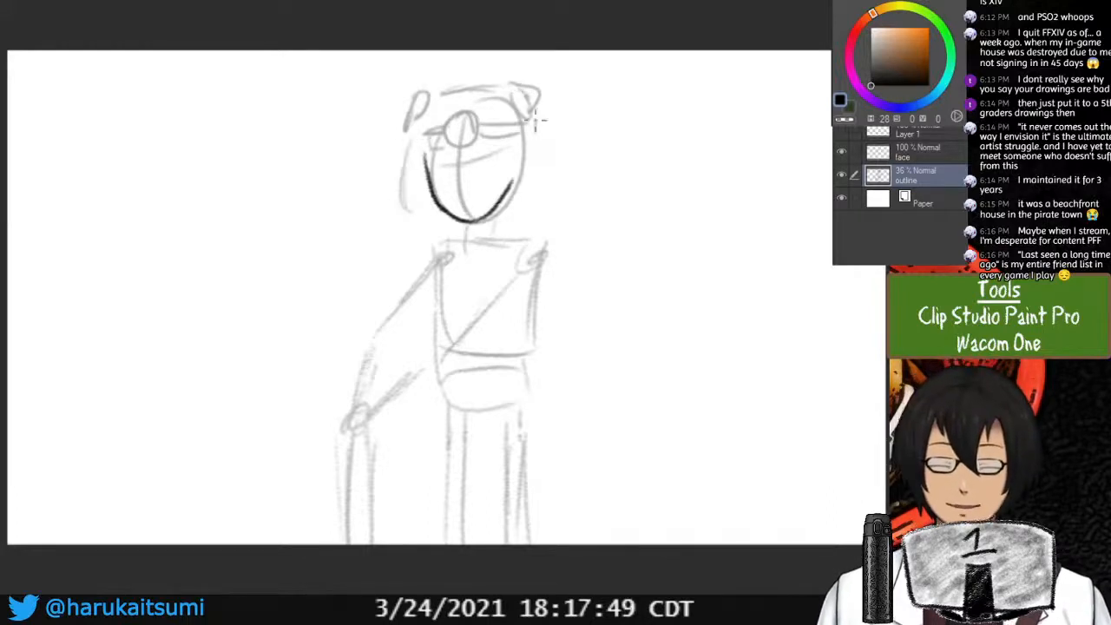
drag(531, 118, 545, 219)
mouse_move(406, 191)
mouse_down()
mouse_move(437, 233)
mouse_move(431, 225)
mouse_move(434, 266)
mouse_up()
drag(427, 228, 435, 265)
mouse_move(540, 181)
mouse_down()
mouse_move(503, 252)
mouse_move(467, 259)
mouse_move(509, 226)
mouse_move(510, 252)
mouse_move(520, 237)
mouse_move(508, 276)
mouse_up()
drag(428, 227, 434, 261)
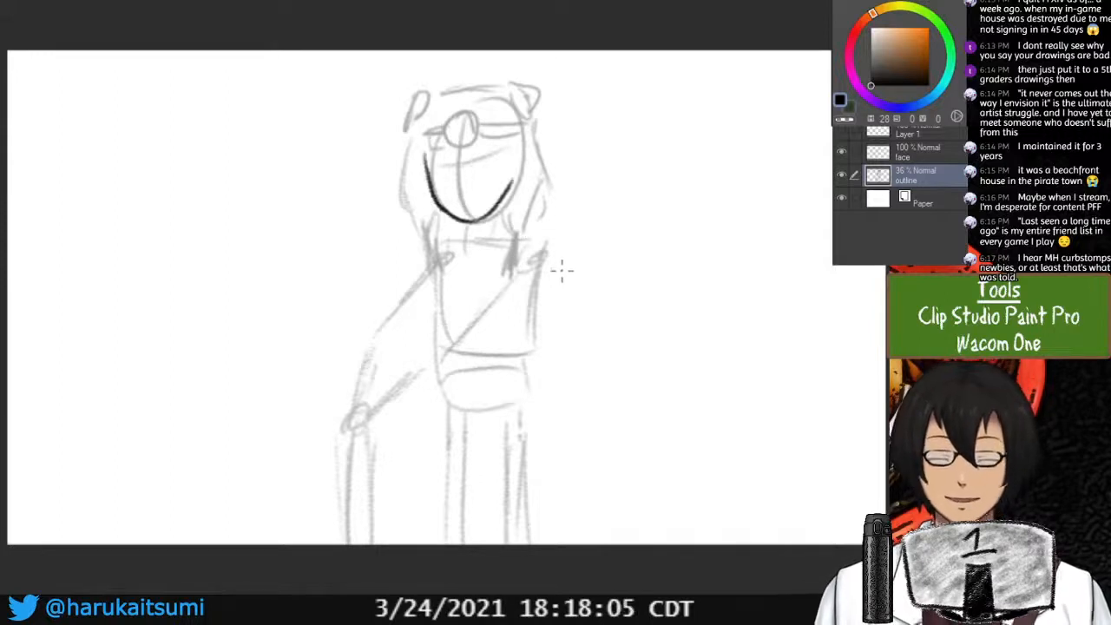
Sketch a large, bushy tail sweeping out from behind the waist and curving up to a pointed tip.
mouse_move(535, 344)
mouse_down()
mouse_move(573, 365)
mouse_move(653, 324)
mouse_move(616, 319)
mouse_move(603, 360)
mouse_move(629, 314)
mouse_move(659, 301)
mouse_move(650, 375)
mouse_move(585, 418)
mouse_move(523, 416)
mouse_move(627, 422)
mouse_up()
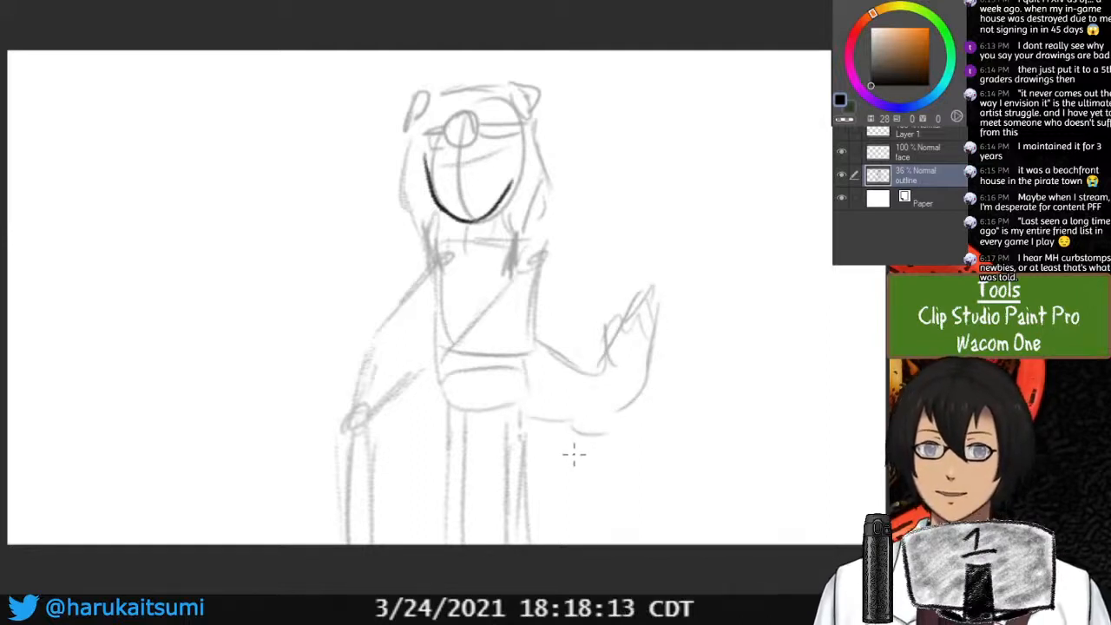
mouse_move(539, 406)
mouse_down()
mouse_move(614, 448)
mouse_move(648, 386)
mouse_up()
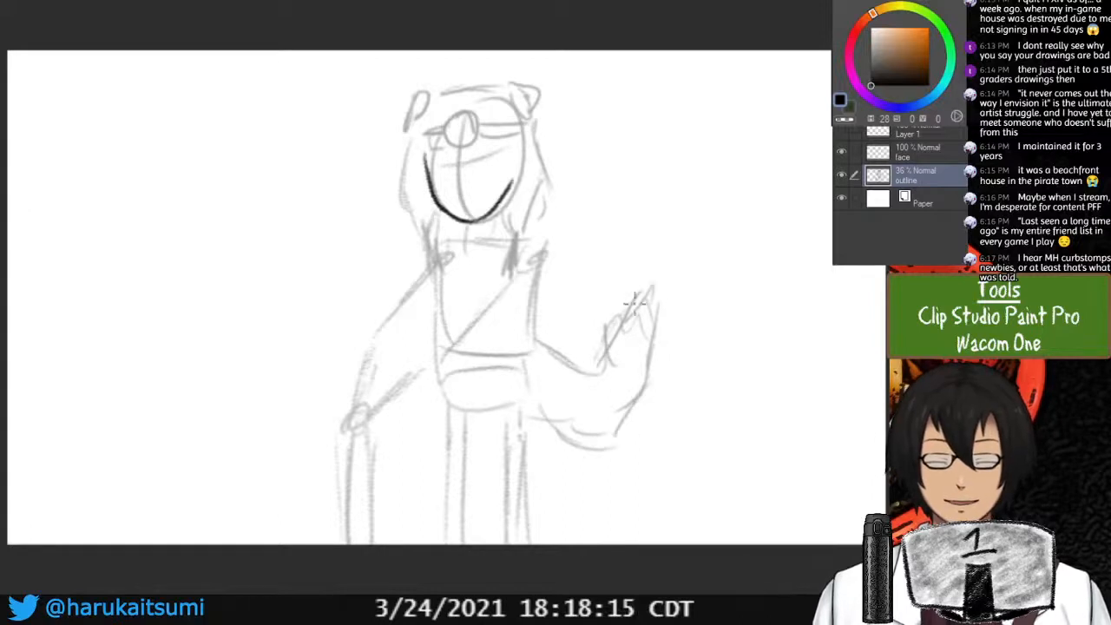
Undo the recent fur and lower outline strokes of the tail, keeping its upper edge and tip.
mouse_move(605, 337)
mouse_down()
mouse_move(626, 312)
mouse_move(611, 344)
mouse_up()
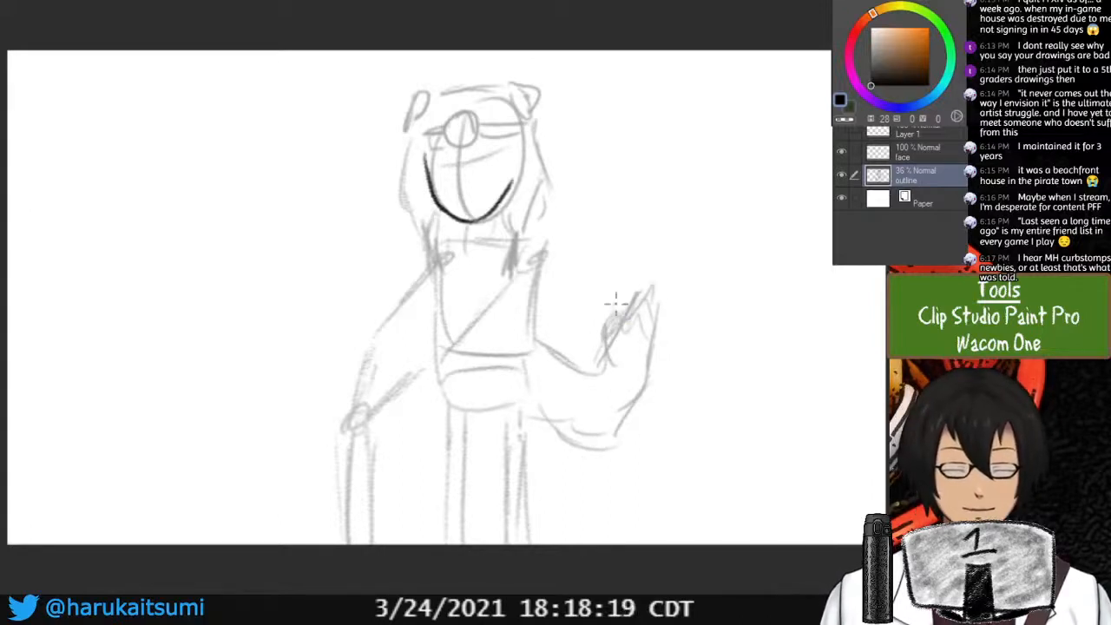
key(ctrl+z)
key(ctrl+z)
key(ctrl+z)
key(ctrl+z)
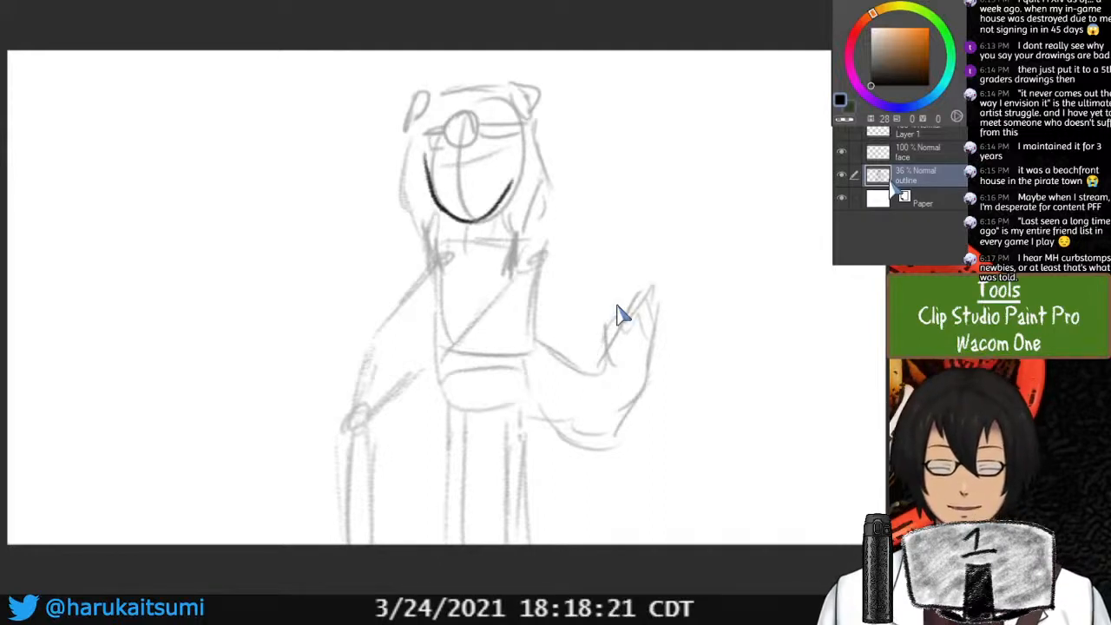
key(ctrl+z)
key(ctrl+z)
key(ctrl+z)
key(ctrl+z)
key(ctrl+z)
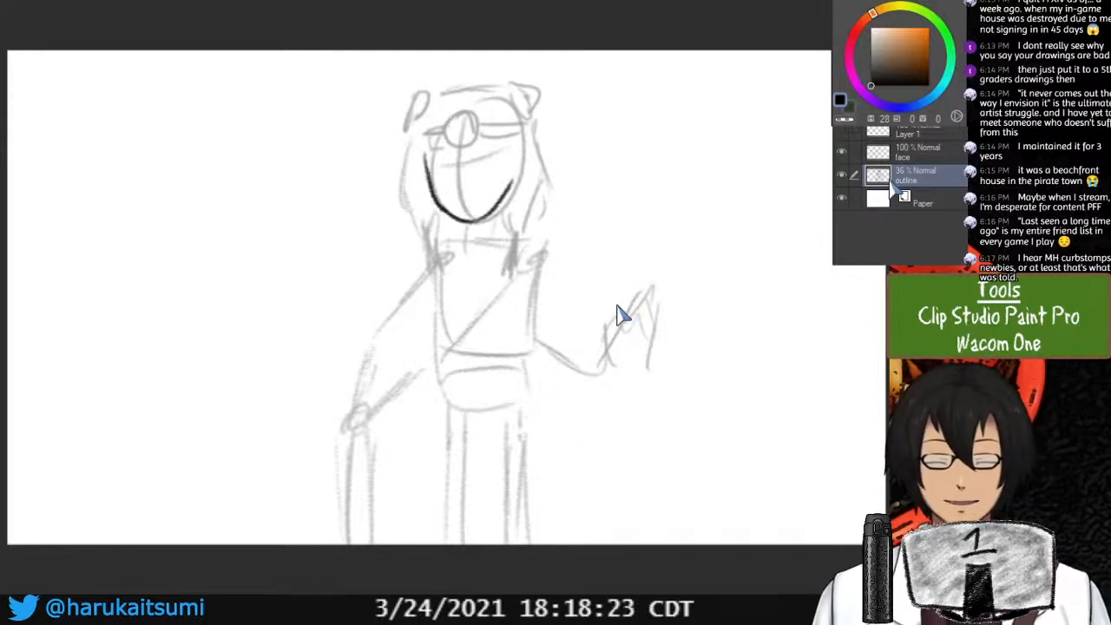
key(ctrl+z)
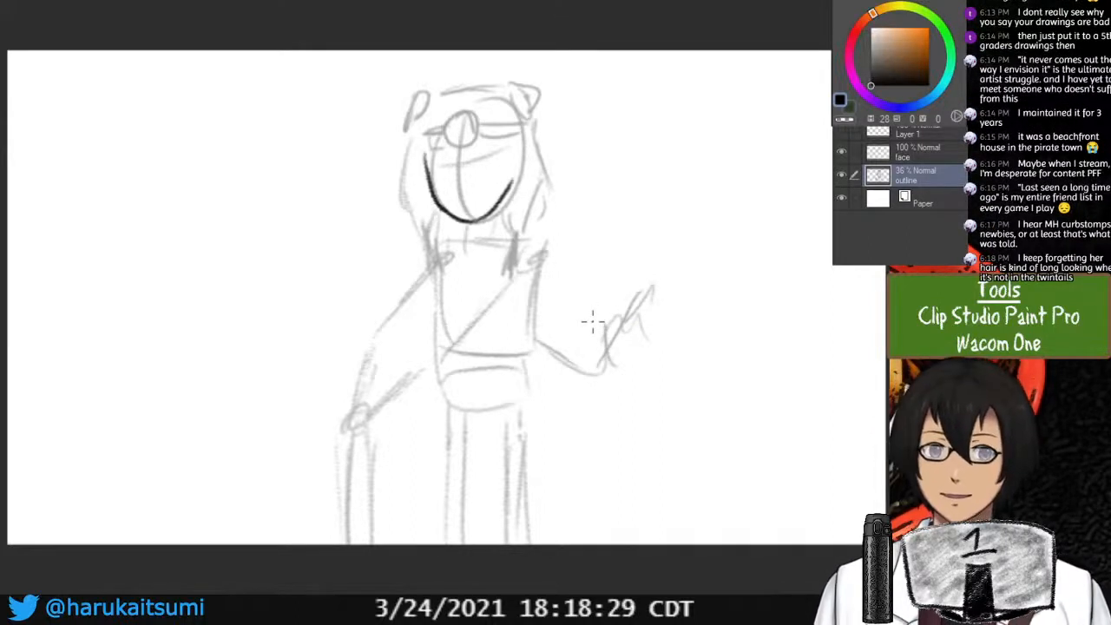
Sketch a slimmer tail with a lower curve sweeping up from the waist and fur strokes at the tip.
mouse_move(613, 336)
mouse_down()
mouse_move(619, 304)
mouse_move(625, 320)
mouse_move(644, 303)
mouse_move(657, 322)
mouse_move(605, 408)
mouse_up()
mouse_move(530, 351)
mouse_down()
mouse_move(574, 395)
mouse_move(620, 408)
mouse_up()
mouse_move(531, 360)
mouse_down()
mouse_move(586, 420)
mouse_move(638, 387)
mouse_move(657, 345)
mouse_up()
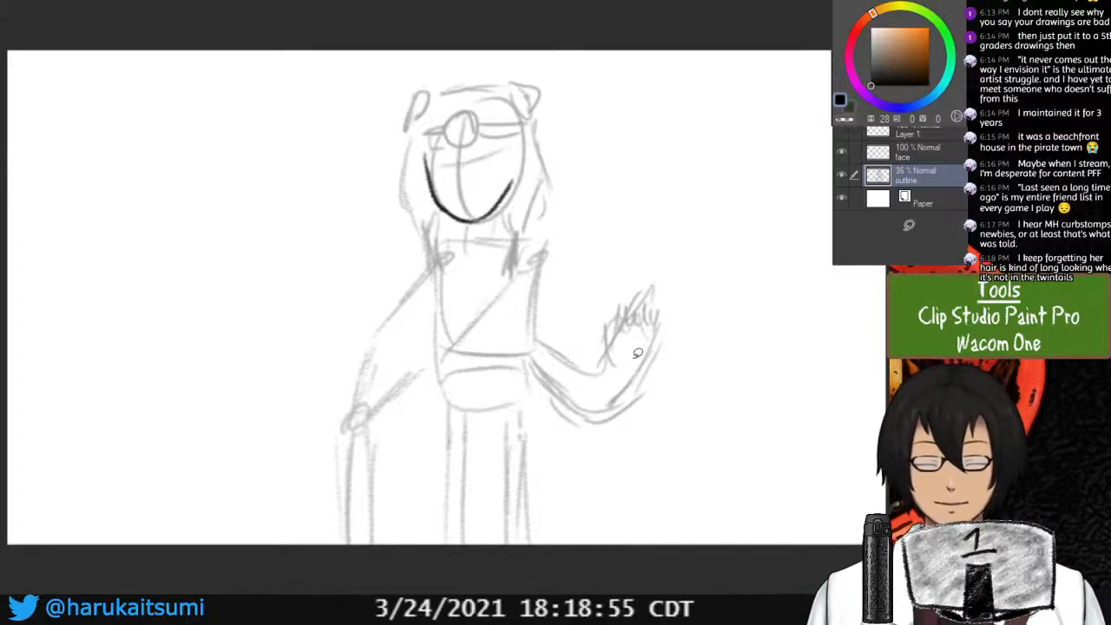
Lasso and delete the whole tail, then start a shorter one with an inner curve rising from the waist and a light tip line.
mouse_move(560, 321)
mouse_down()
mouse_move(707, 287)
mouse_move(638, 217)
mouse_up()
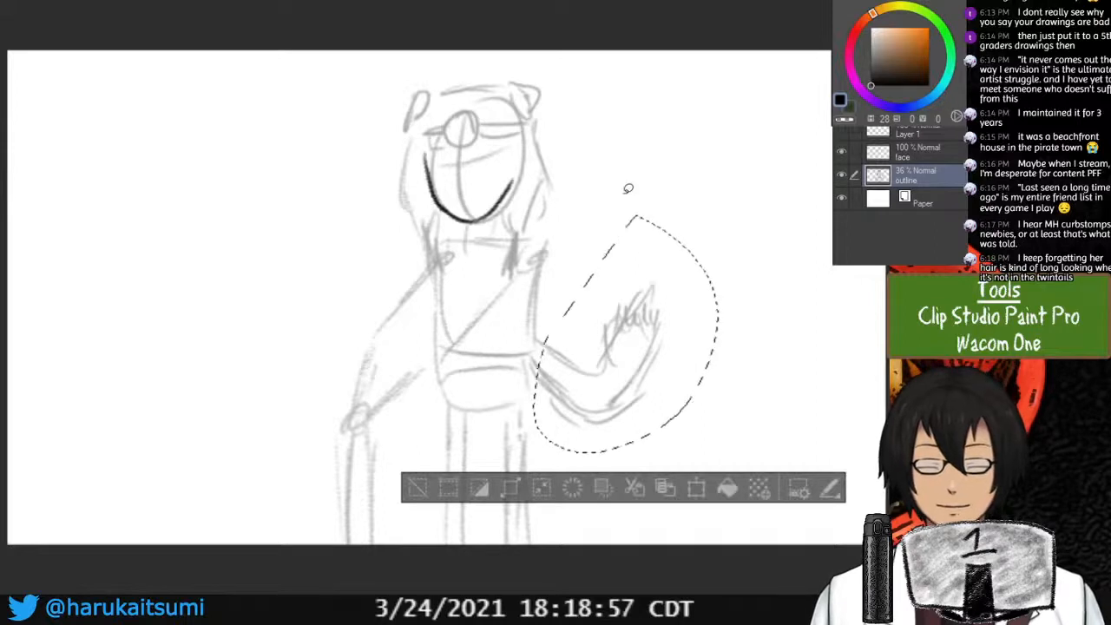
key(Delete)
key(ctrl+d)
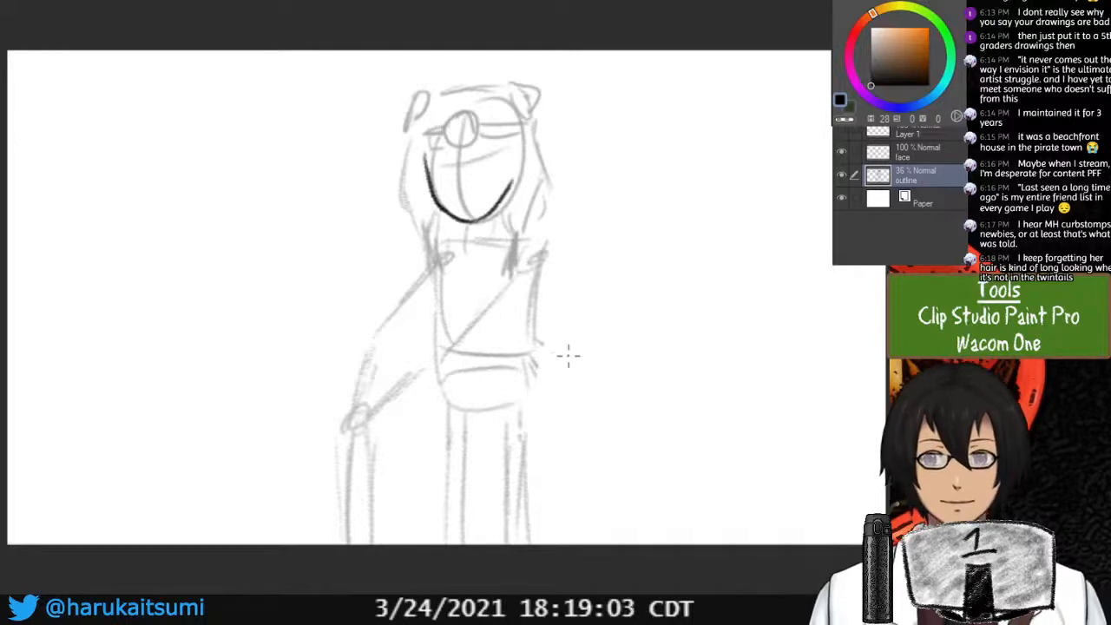
mouse_move(535, 343)
mouse_down()
mouse_move(586, 272)
mouse_move(584, 294)
mouse_move(589, 280)
mouse_move(635, 287)
mouse_up()
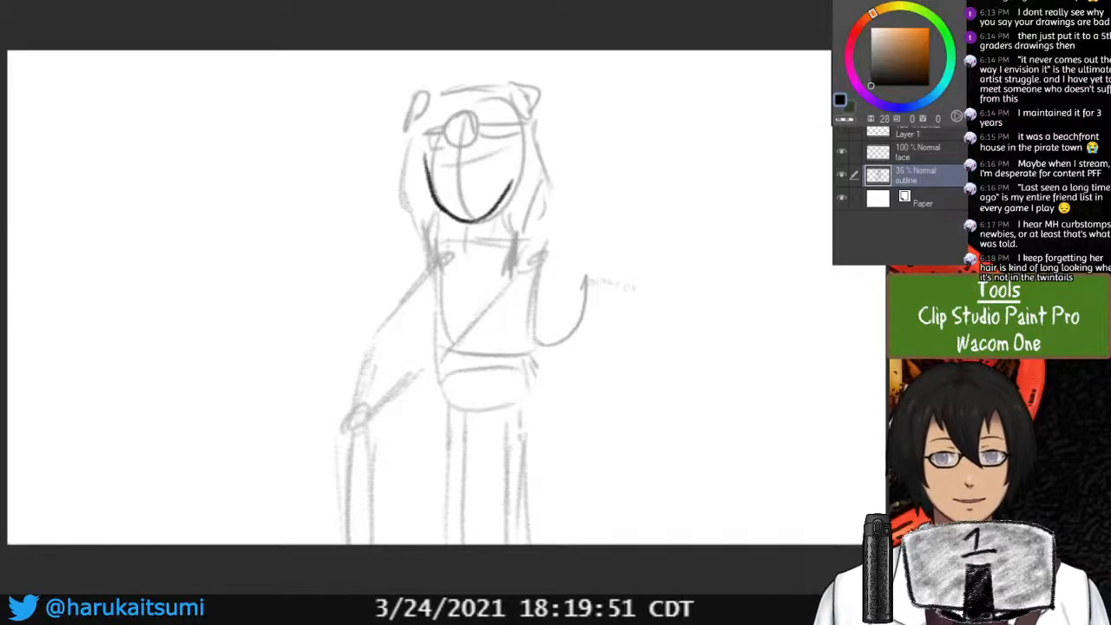
Bring up the character reference sheet, crop it below the dress hems, shrink it and park it clear of the figure sketch.
key(alt+Tab)
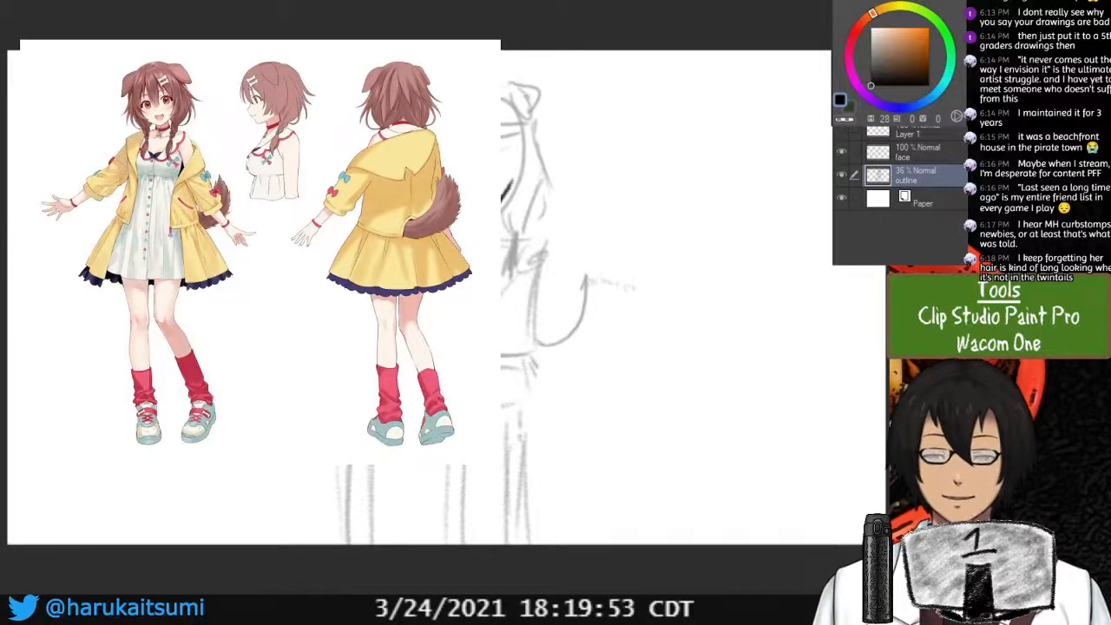
drag(260, 464, 260, 296)
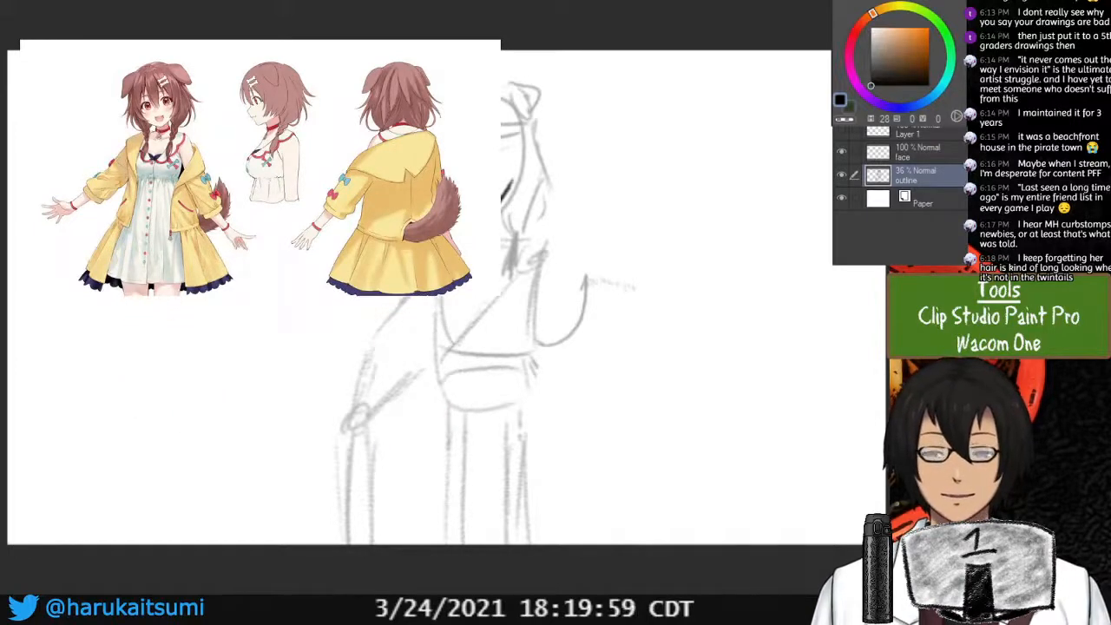
mouse_move(501, 296)
mouse_down()
mouse_move(815, 456)
mouse_move(575, 330)
mouse_up()
drag(298, 185, 609, 458)
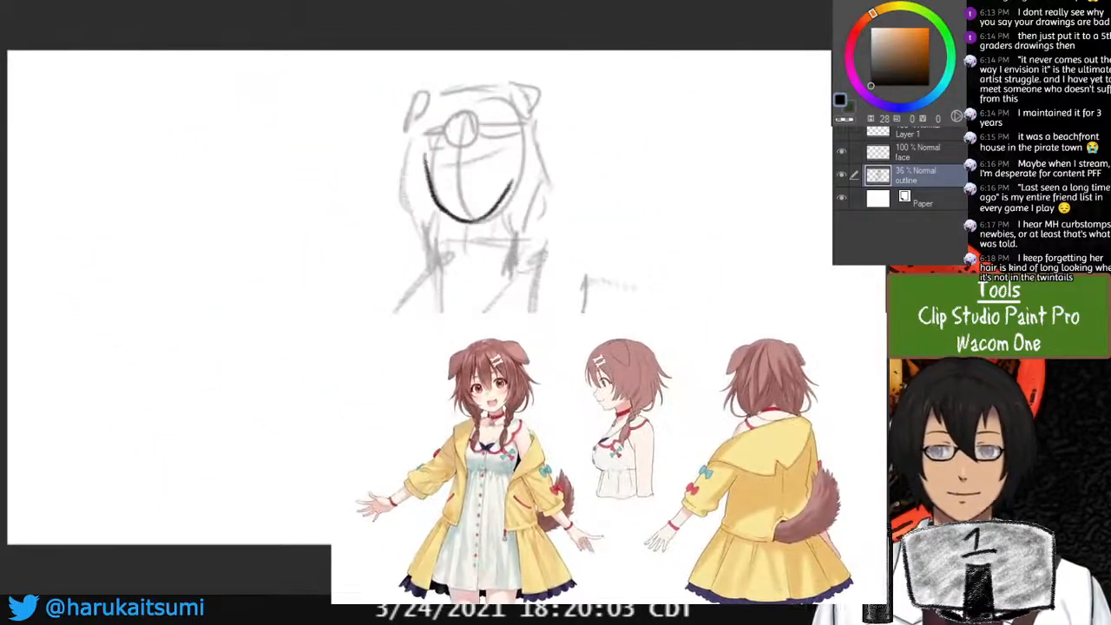
drag(887, 313, 697, 412)
drag(514, 507, 228, 403)
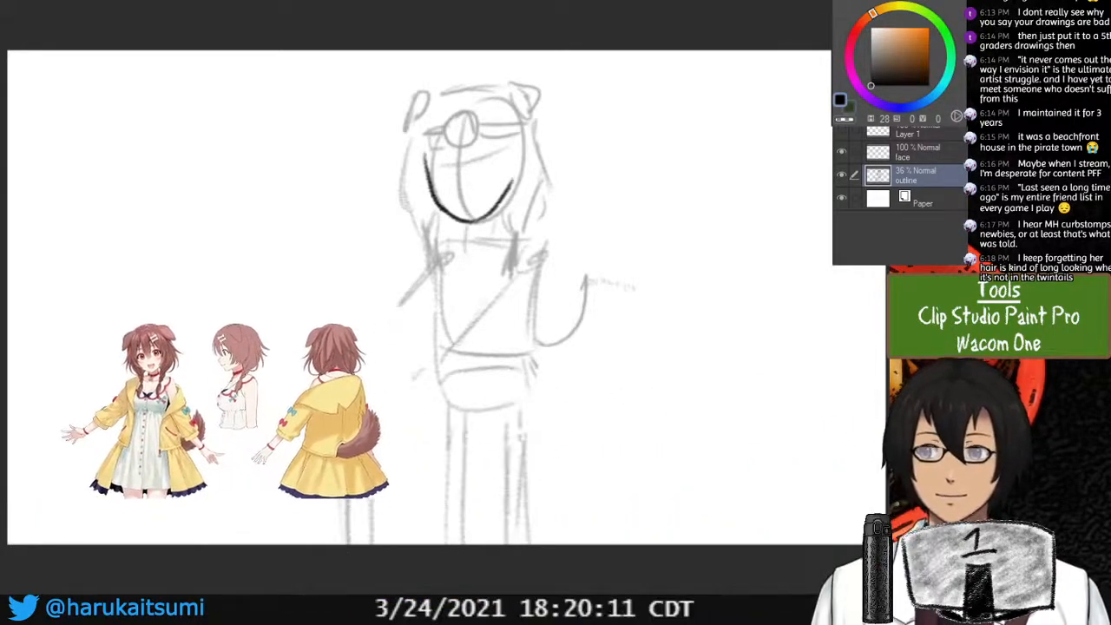
drag(410, 322, 348, 352)
drag(260, 408, 191, 66)
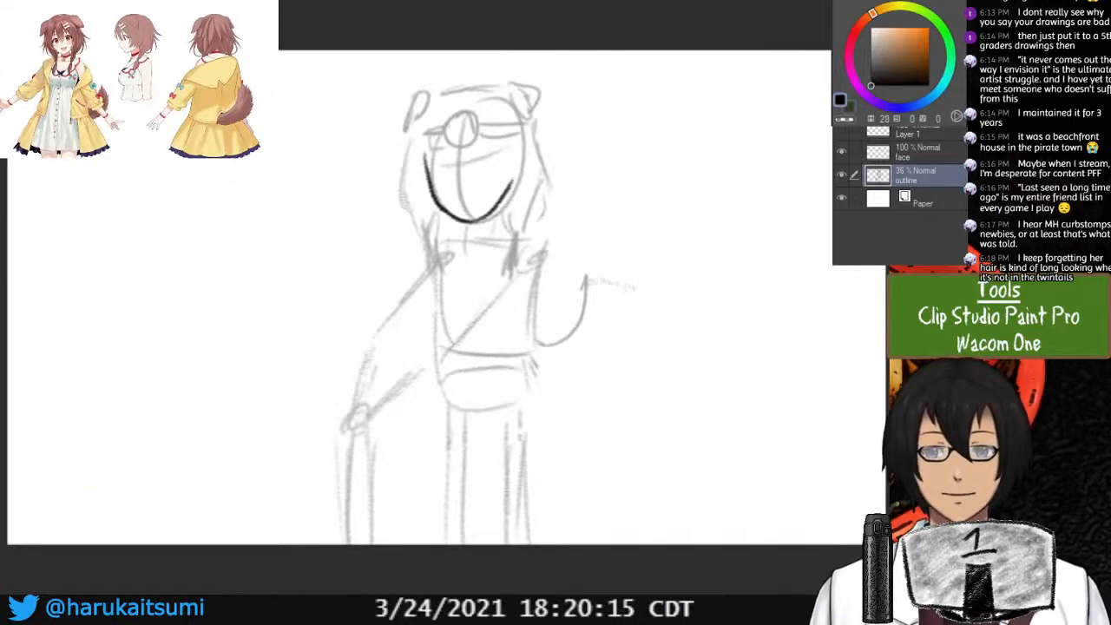
drag(279, 158, 283, 161)
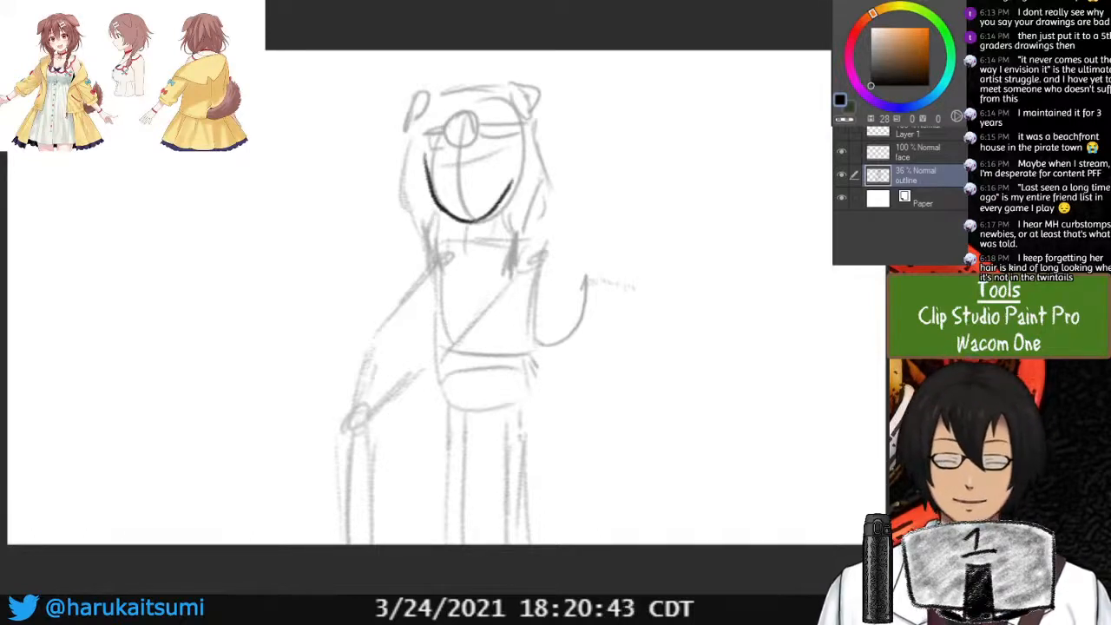
Try a horizontal chest guide, set the outline layer's opacity to 48%, and try angled marks on the chest.
drag(443, 298, 554, 295)
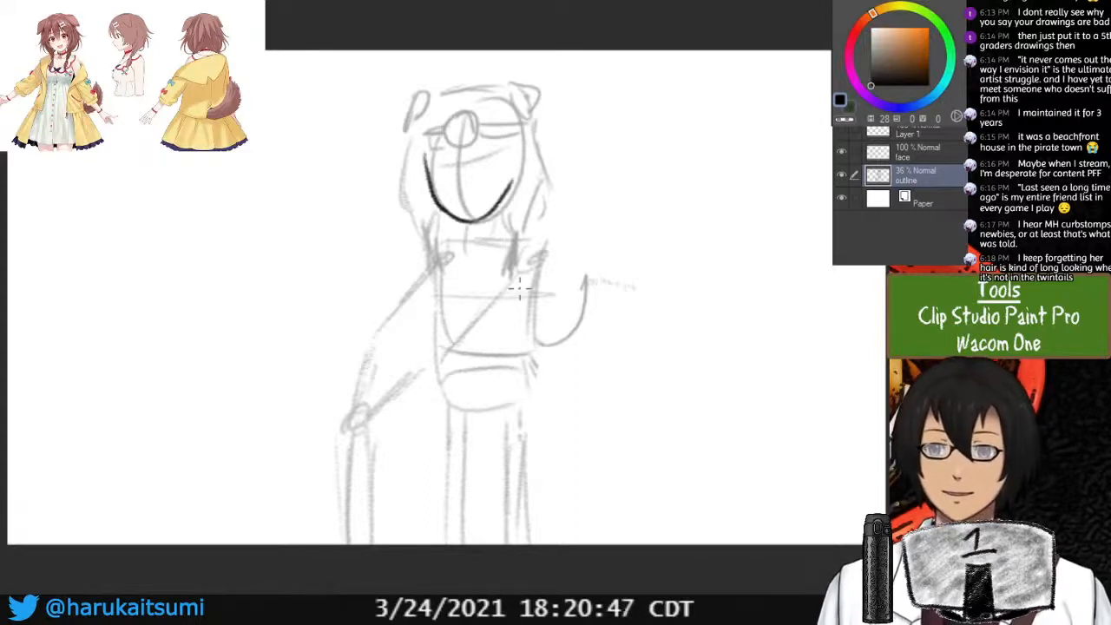
key(ctrl+z)
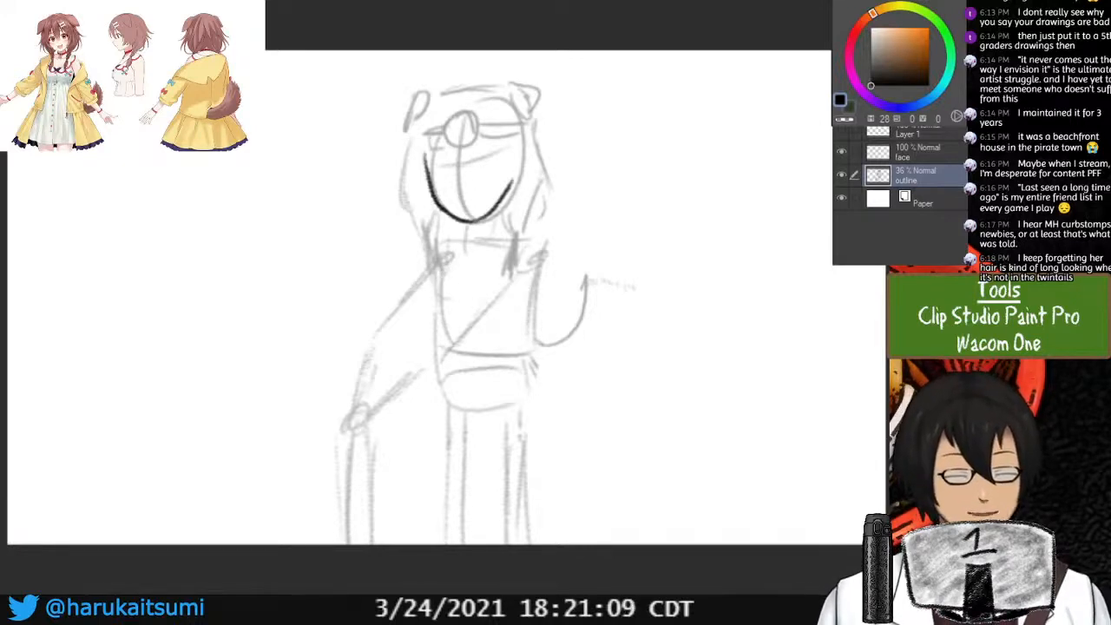
mouse_move(912, 119)
mouse_down()
mouse_move(944, 119)
mouse_move(919, 119)
mouse_up()
mouse_move(450, 262)
mouse_down()
mouse_move(427, 304)
mouse_move(444, 321)
mouse_up()
mouse_move(514, 268)
mouse_down()
mouse_move(488, 309)
mouse_move(515, 323)
mouse_up()
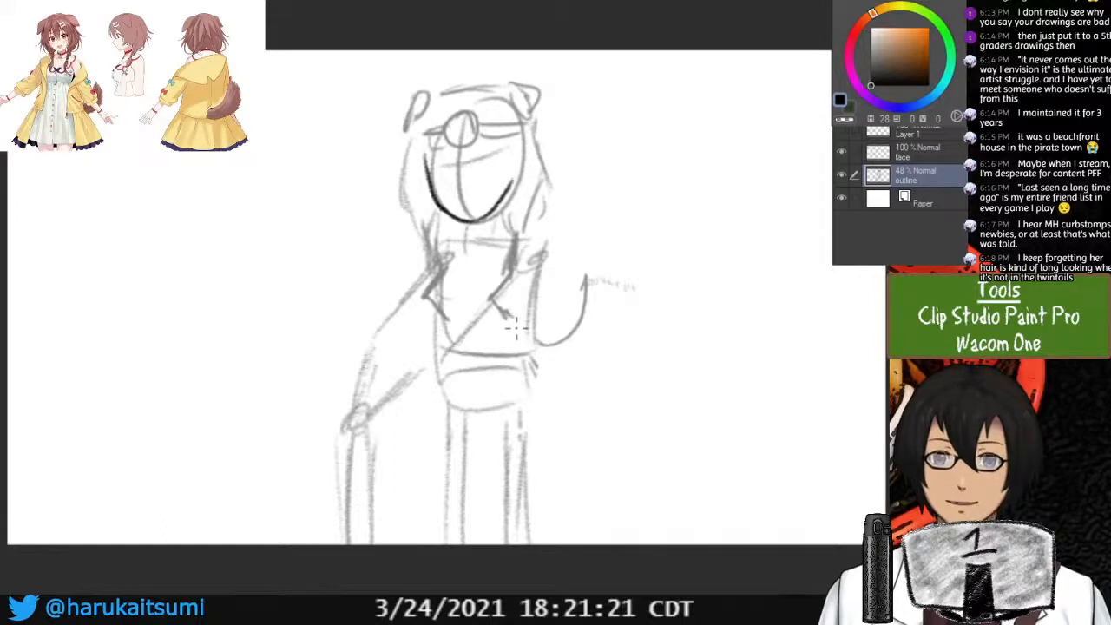
drag(486, 294, 502, 324)
key(ctrl+z)
key(ctrl+z)
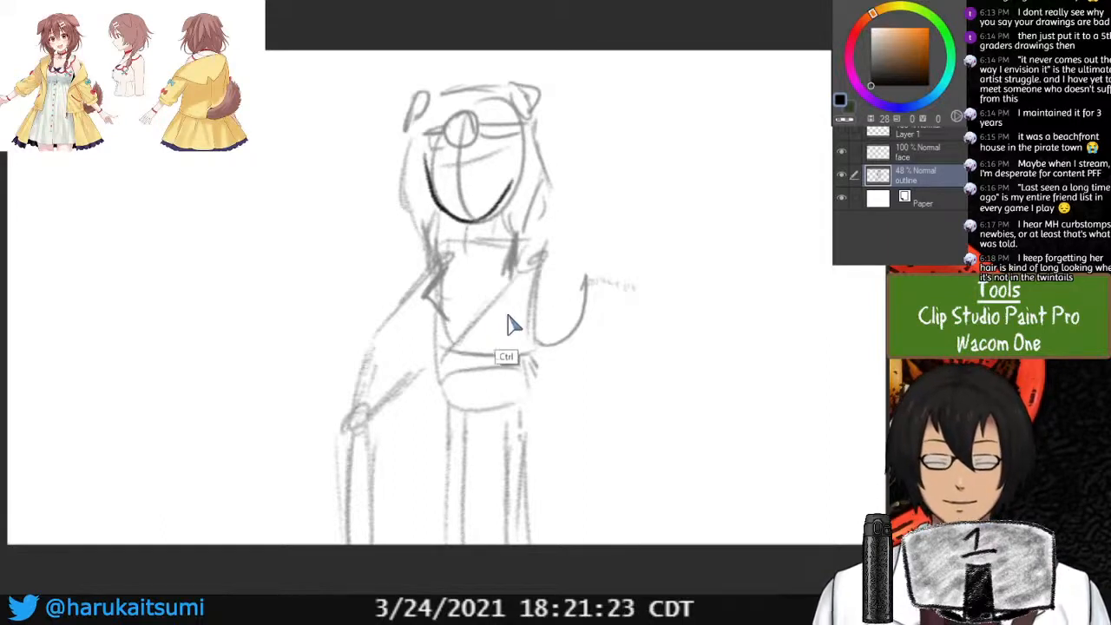
key(ctrl+z)
Sketch a pair of short angled lines on the torso, one on each side of the chest.
mouse_move(462, 270)
mouse_down()
mouse_move(452, 298)
mouse_move(467, 308)
mouse_up()
mouse_move(502, 273)
mouse_down()
mouse_move(484, 297)
mouse_move(496, 309)
mouse_up()
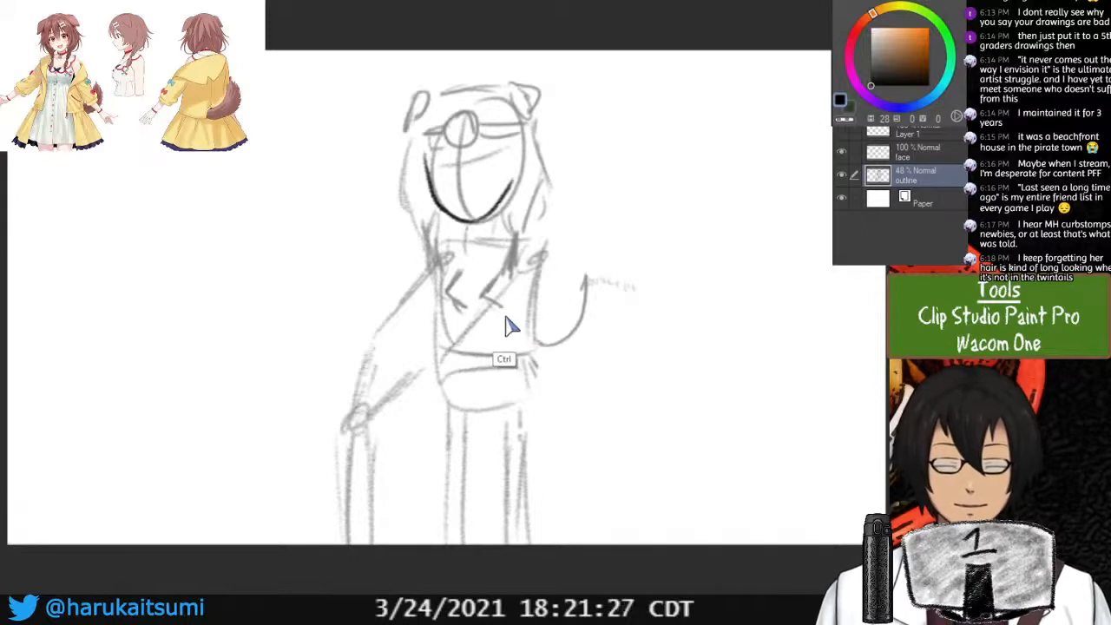
key(ctrl+z)
key(ctrl+z)
mouse_move(454, 267)
mouse_down()
mouse_move(440, 293)
mouse_move(453, 311)
mouse_up()
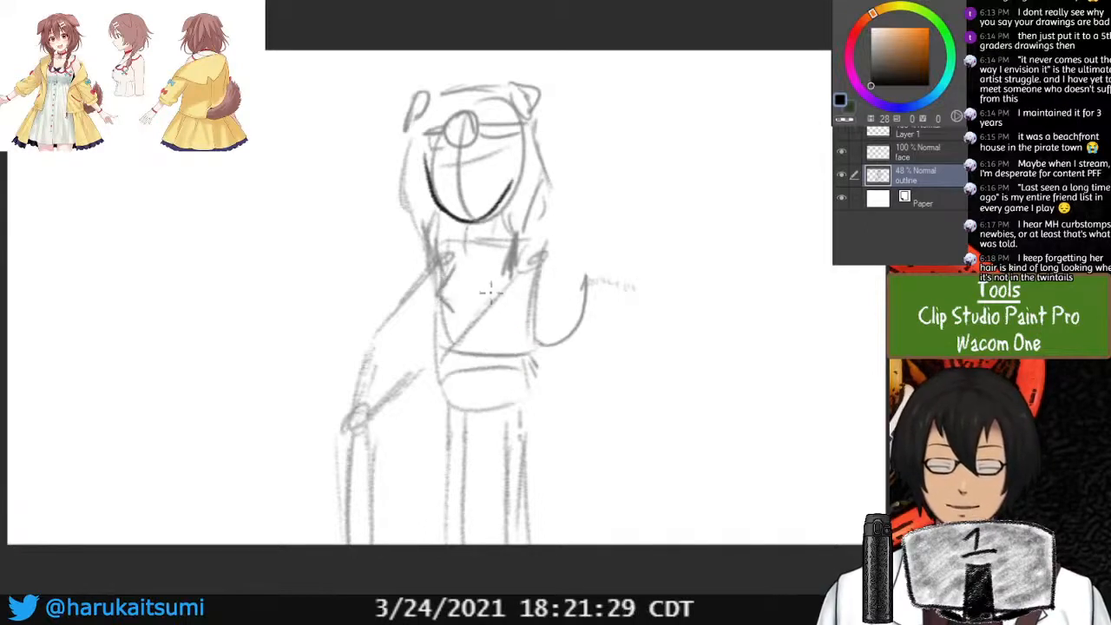
mouse_move(501, 277)
mouse_down()
mouse_move(493, 285)
mouse_move(510, 314)
mouse_up()
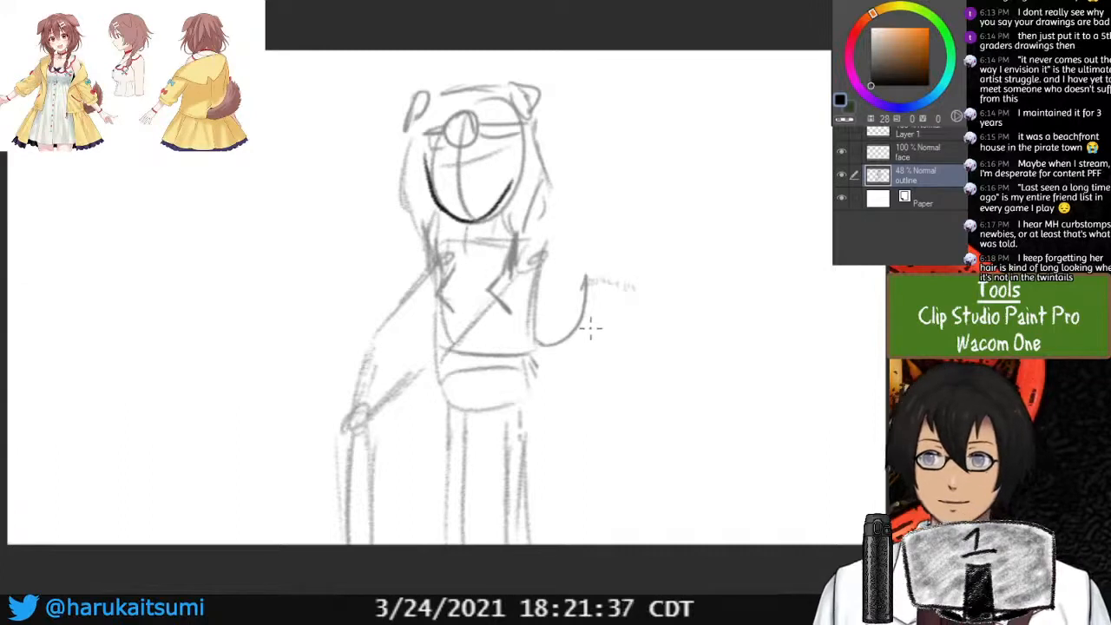
Complete the tail with a lower curve from the hip up to the tip and a jagged fur edge.
mouse_move(587, 280)
mouse_down()
mouse_move(618, 310)
mouse_move(604, 365)
mouse_move(528, 378)
mouse_move(525, 365)
mouse_move(580, 375)
mouse_move(618, 342)
mouse_move(555, 367)
mouse_move(582, 371)
mouse_up()
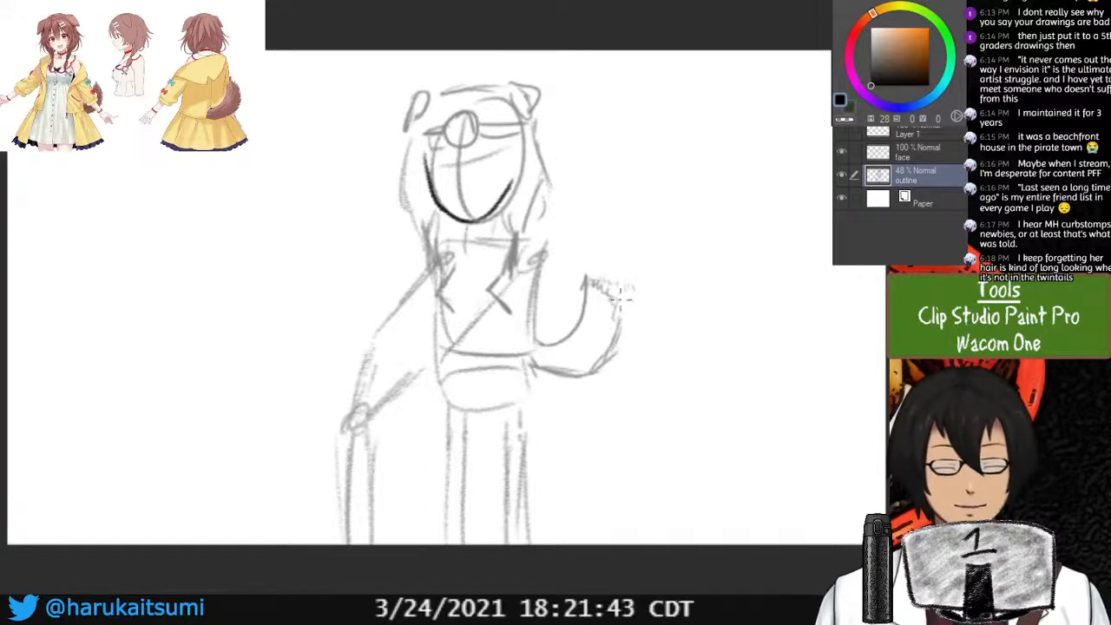
mouse_move(608, 290)
mouse_down()
mouse_move(628, 330)
mouse_move(605, 294)
mouse_move(625, 335)
mouse_move(586, 375)
mouse_move(531, 362)
mouse_move(608, 364)
mouse_up()
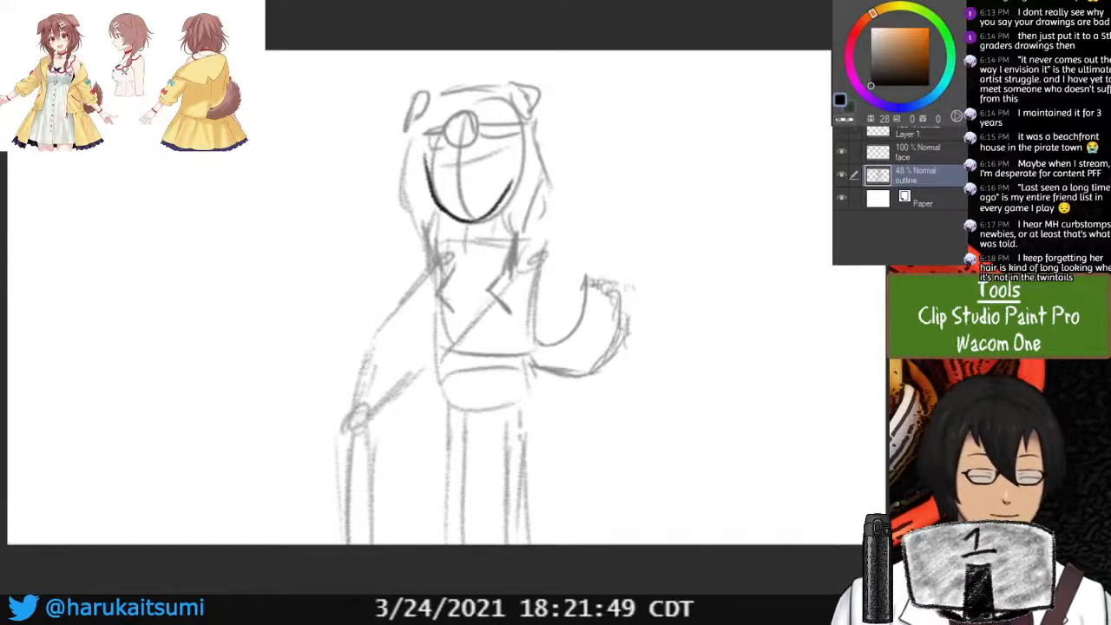
Lower the outline layer's opacity to 28%.
click(919, 132)
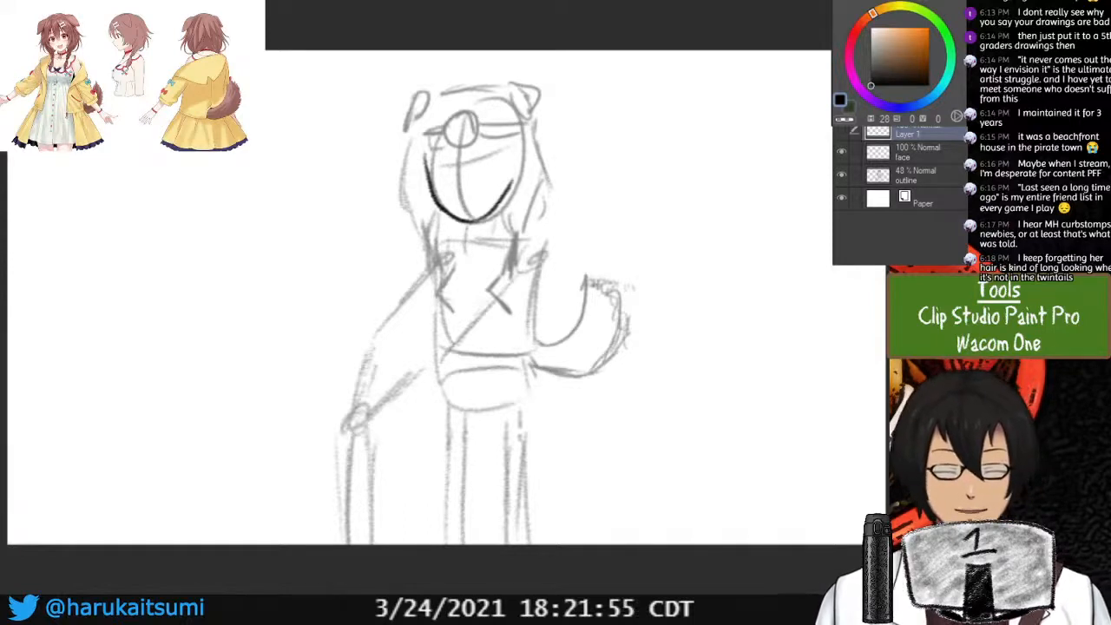
click(917, 175)
click(916, 103)
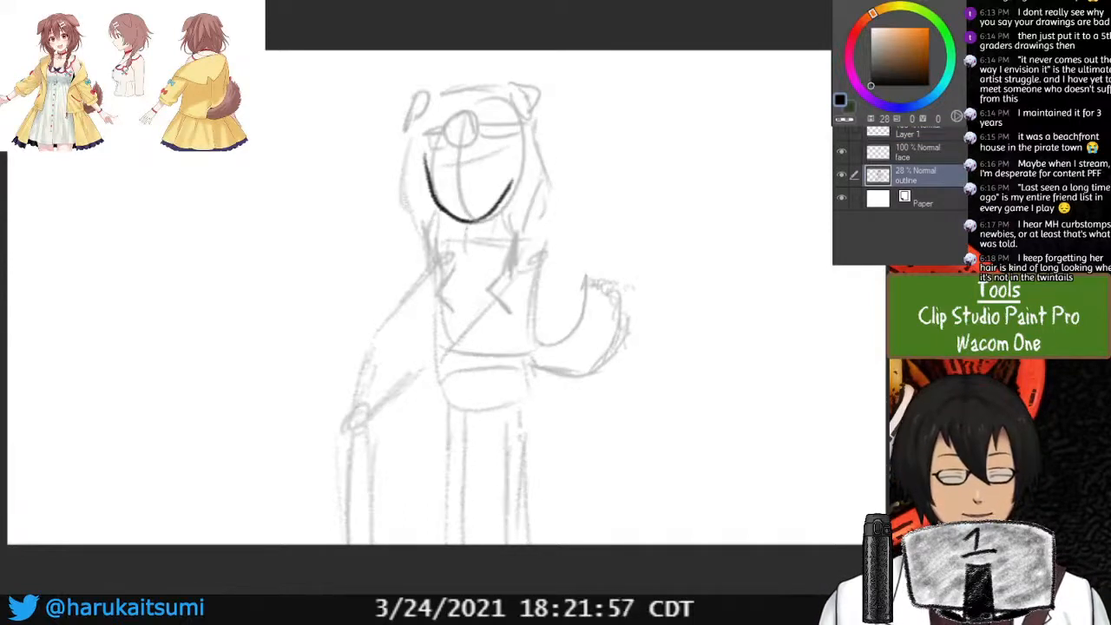
Make the hidden bangs layer visible and rename it hairstyle.
click(917, 132)
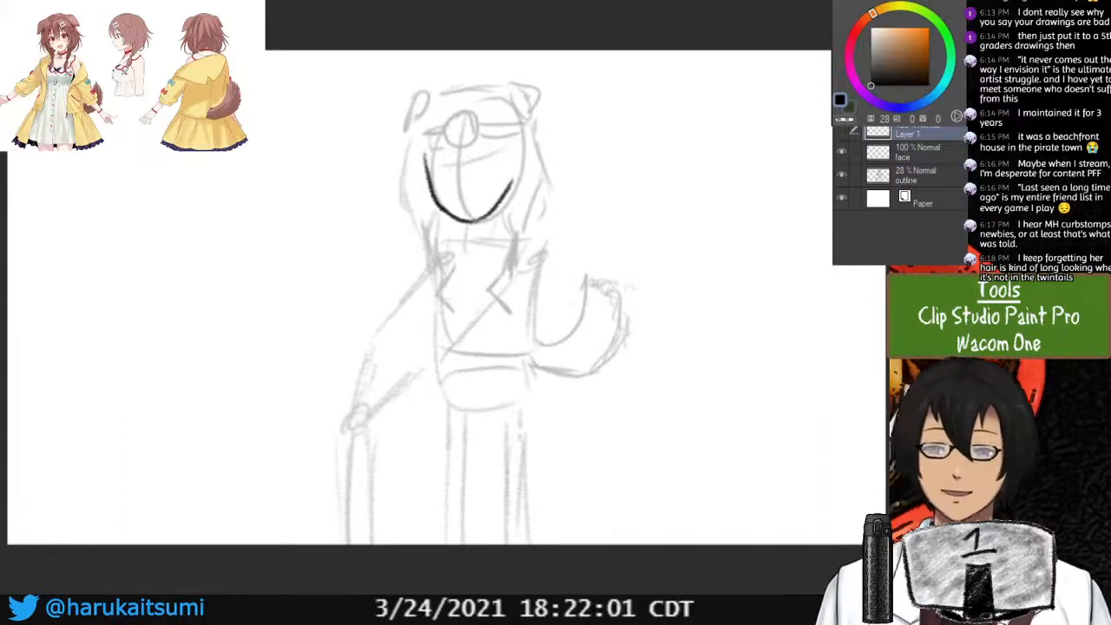
click(841, 129)
click(841, 129)
click(841, 129)
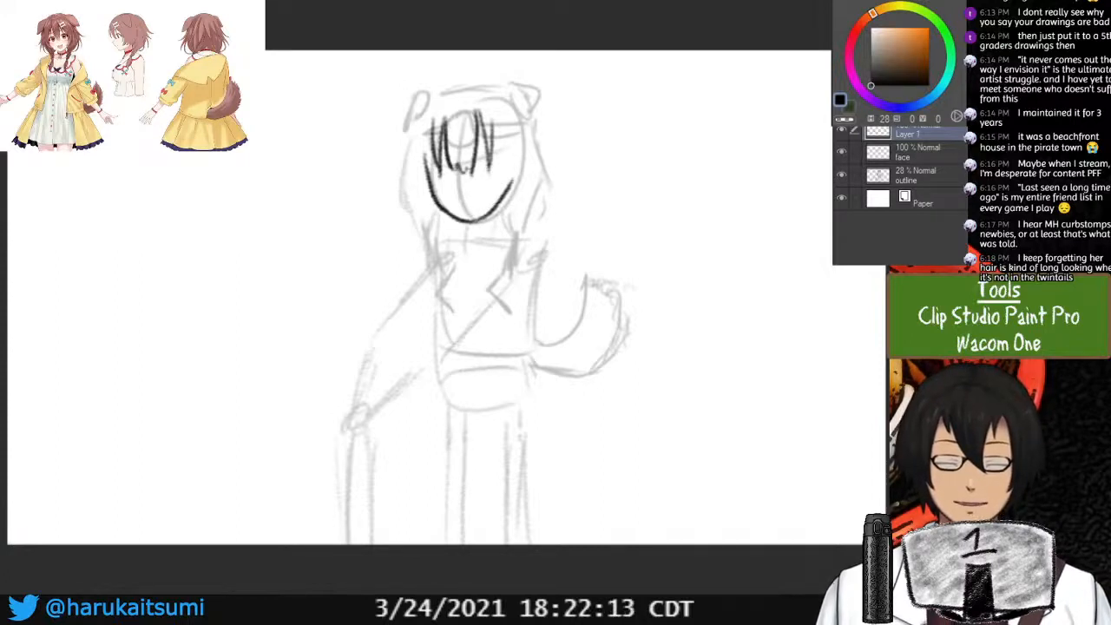
text(hairstyle)
key(Return)
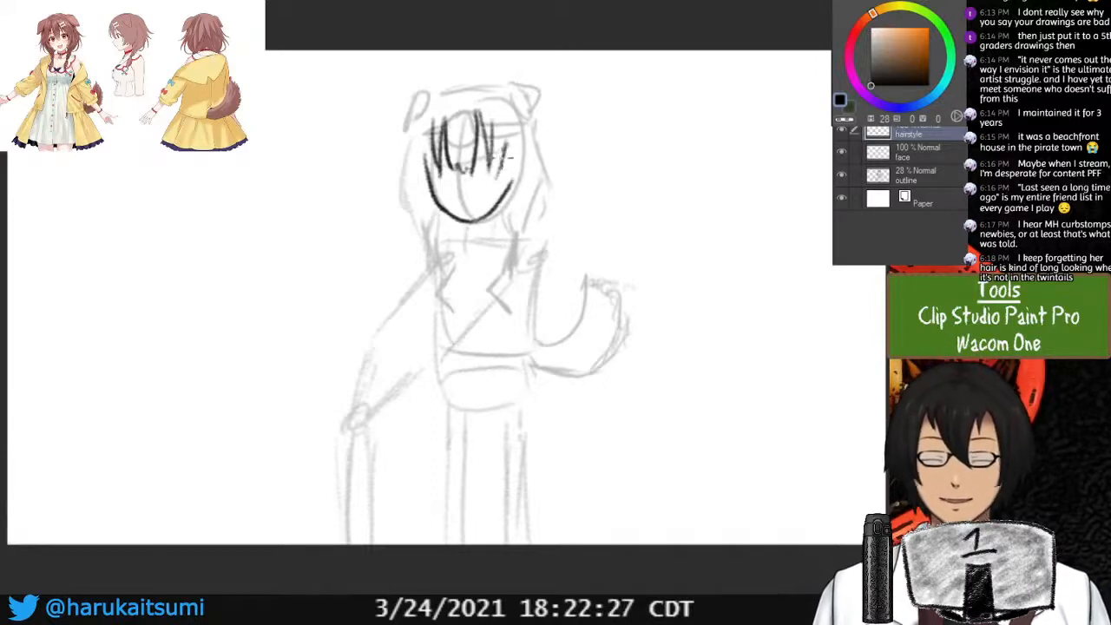
Draw dark, pointed hair strands on the hairstyle layer down the right side of the face, from forehead to cheek.
key(ctrl+z)
drag(510, 138, 522, 157)
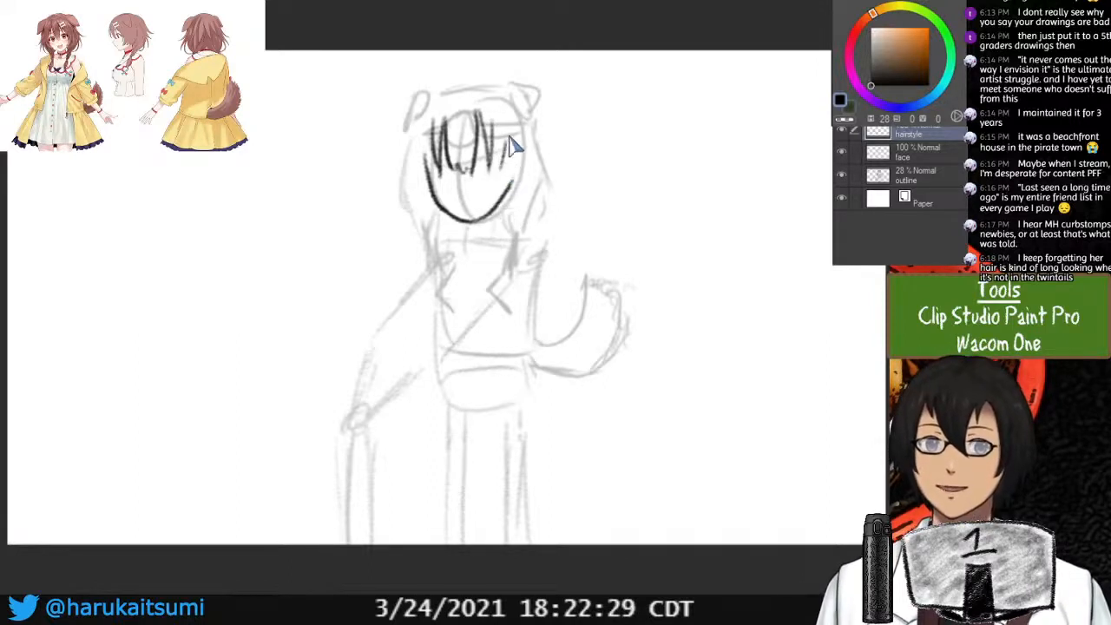
key(ctrl+z)
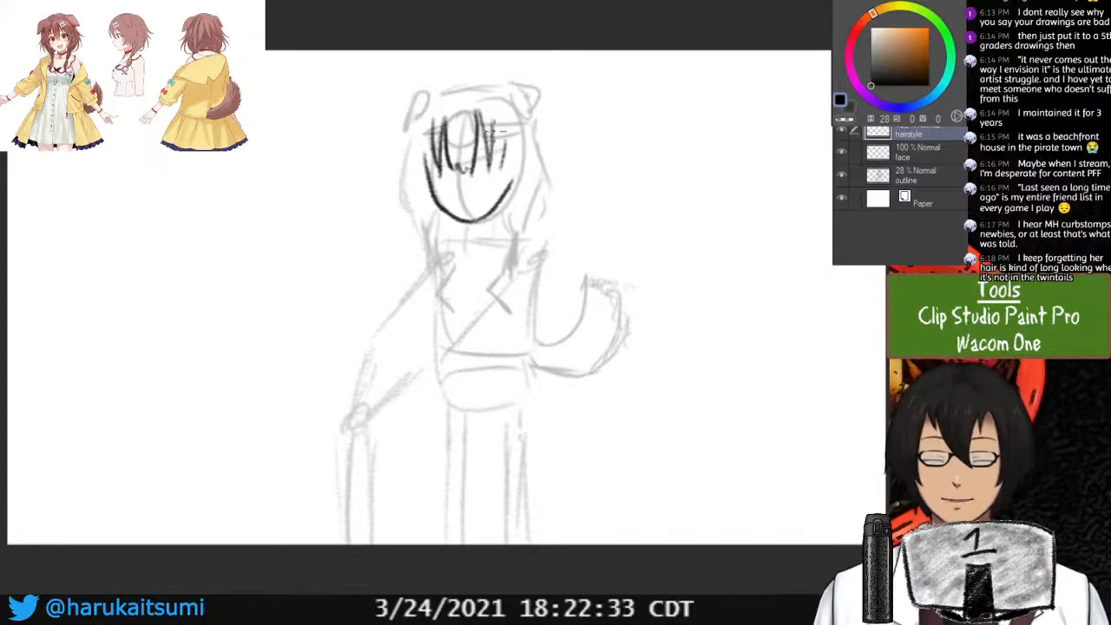
mouse_move(492, 121)
mouse_down()
mouse_move(498, 184)
mouse_move(510, 161)
mouse_up()
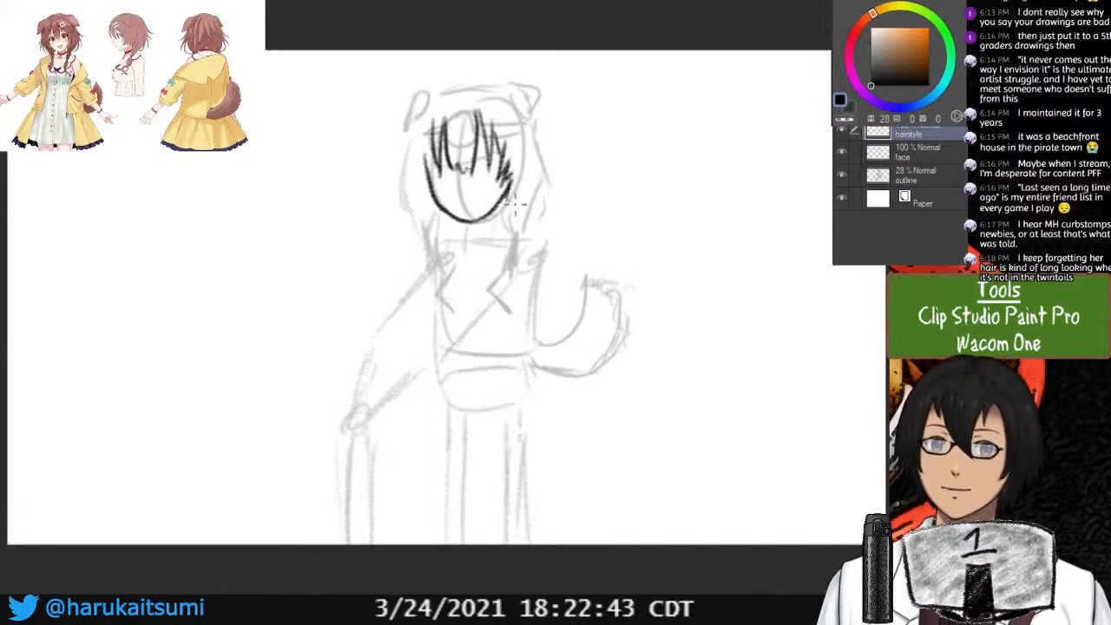
drag(524, 151, 514, 203)
drag(526, 128, 523, 167)
mouse_move(521, 122)
mouse_down()
mouse_move(528, 159)
mouse_move(508, 198)
mouse_up()
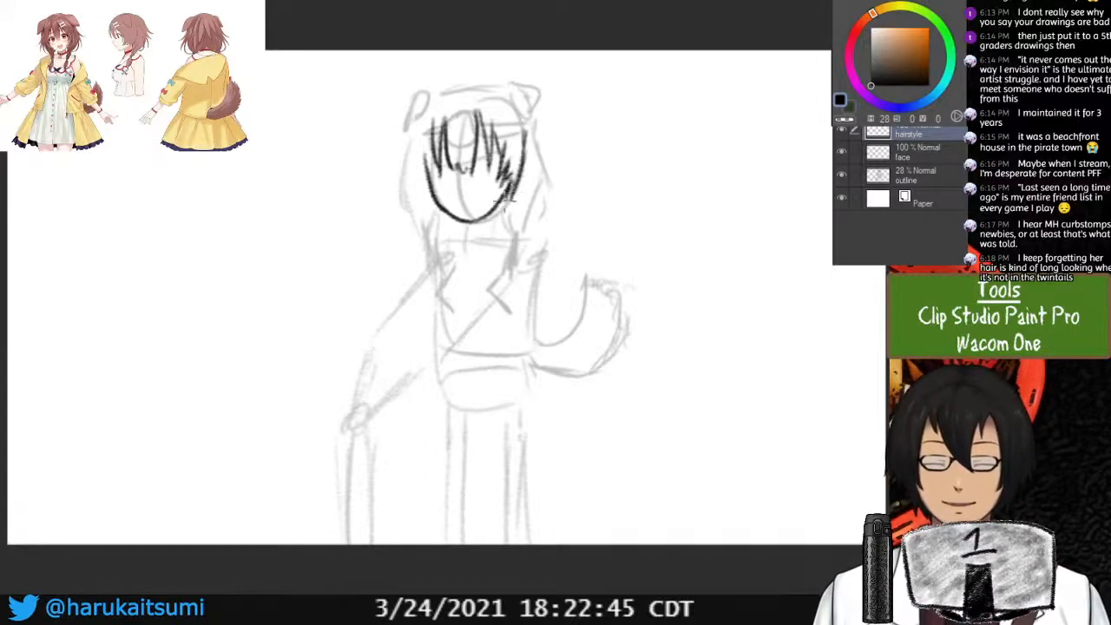
Draw matching pointed hair strands down the left side of the face, reaching the jaw.
drag(438, 152, 425, 170)
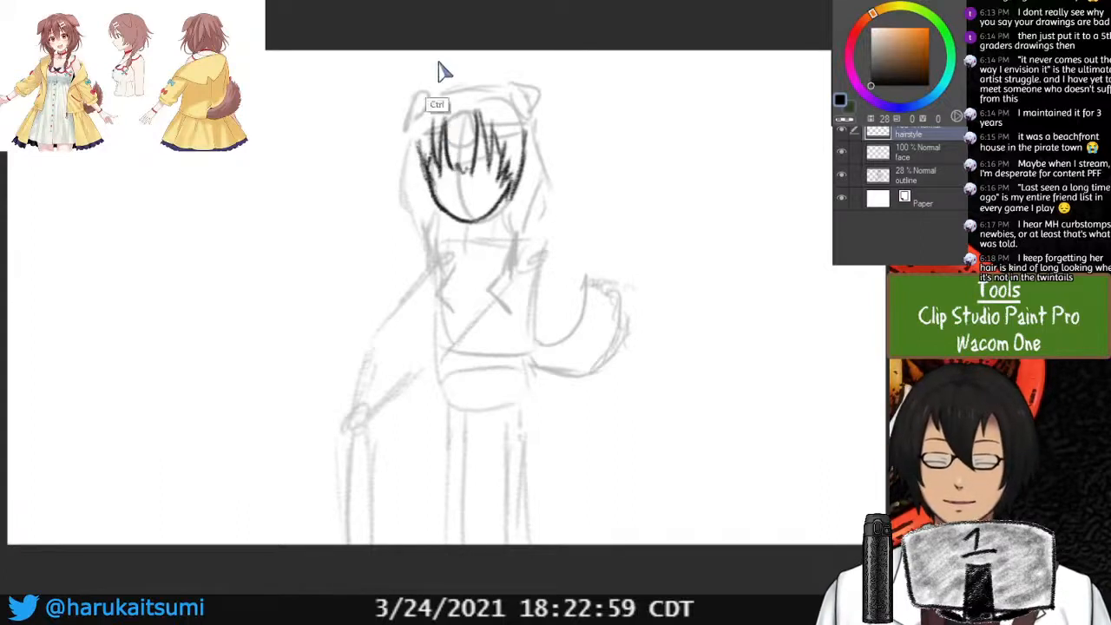
mouse_move(420, 130)
mouse_down()
mouse_move(446, 184)
mouse_move(424, 165)
mouse_move(417, 182)
mouse_move(406, 172)
mouse_move(423, 206)
mouse_up()
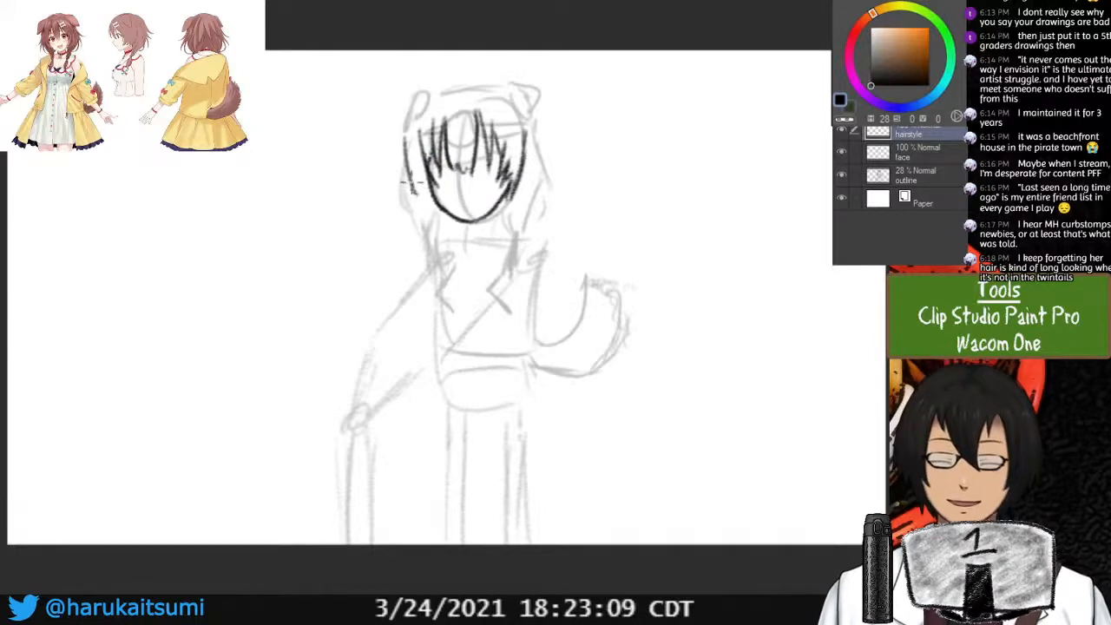
key(ctrl+z)
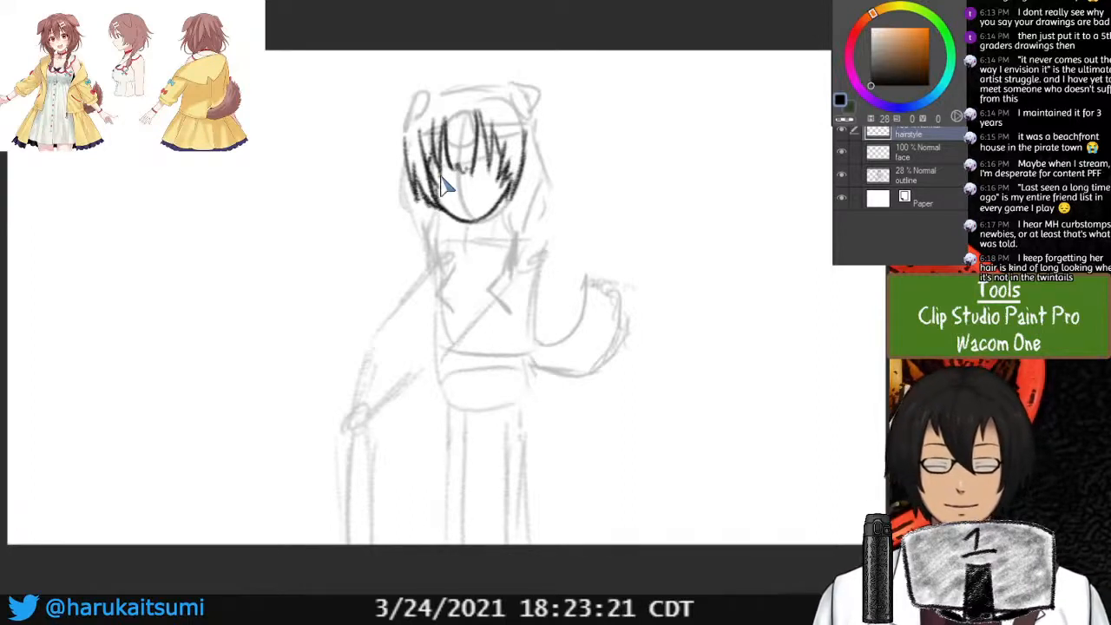
Undo the last two hair strokes and redraw the short pointed strand at the left side of the jaw.
key(ctrl+z)
key(ctrl+z)
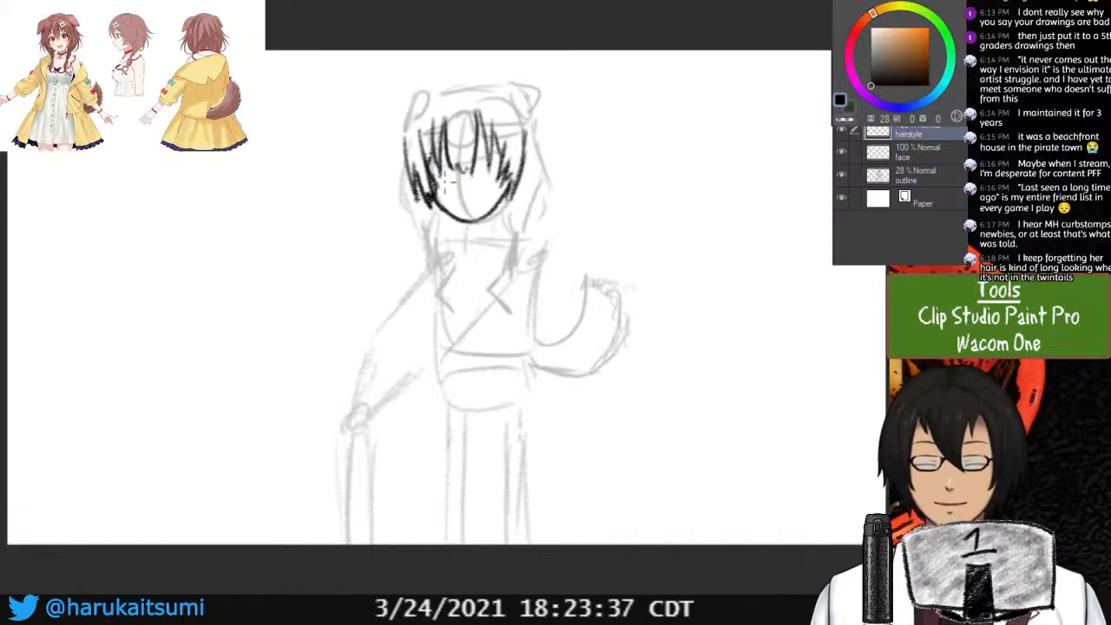
mouse_move(428, 178)
mouse_down()
mouse_move(430, 205)
mouse_move(438, 200)
mouse_up()
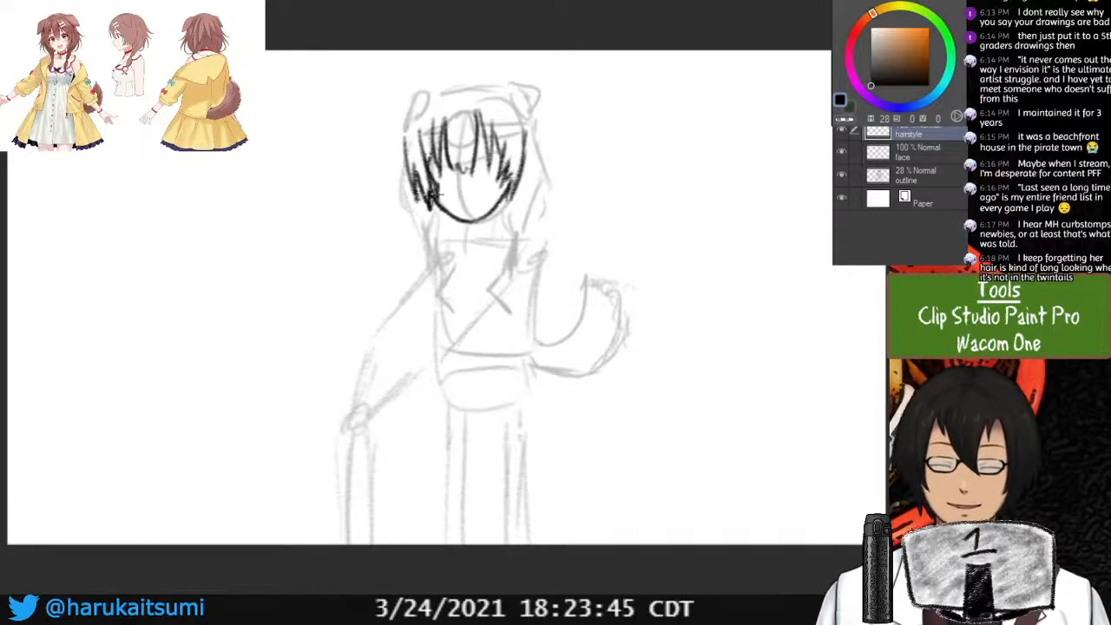
Check the face and hairstyle layers around the left cheek and rework the overlapping strand on the hairstyle layer.
click(918, 153)
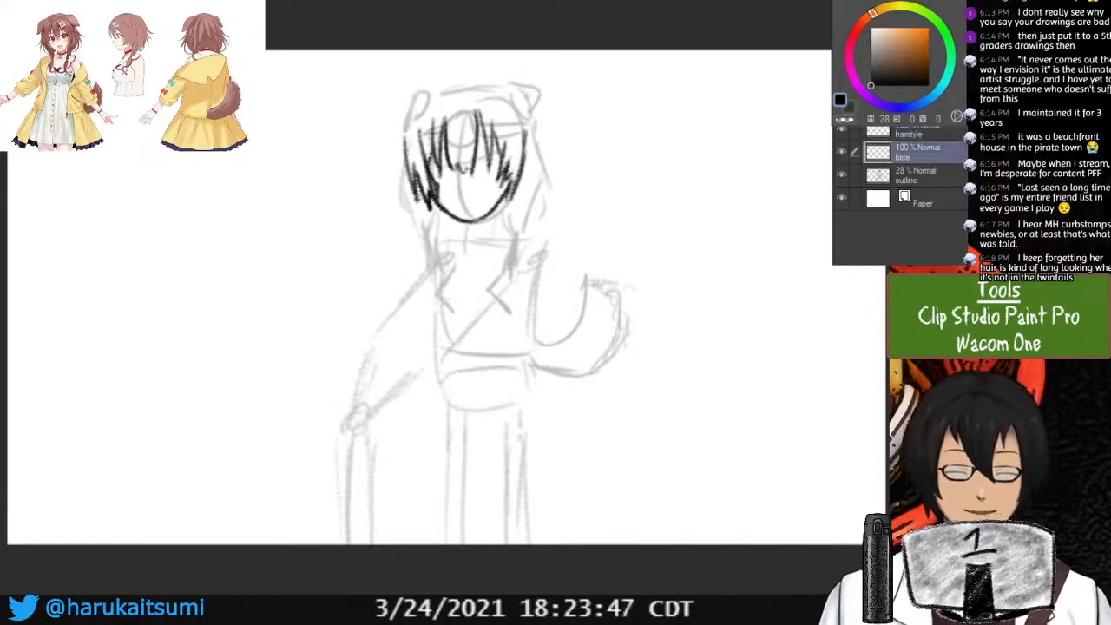
click(918, 133)
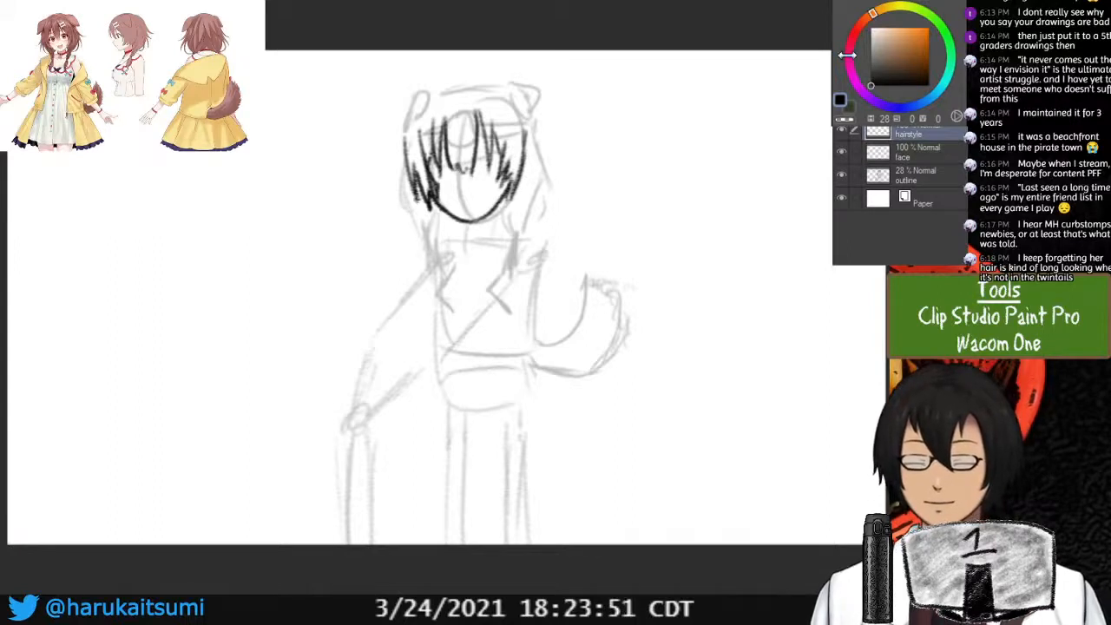
click(909, 155)
mouse_move(426, 181)
mouse_down()
mouse_move(431, 192)
mouse_move(424, 165)
mouse_move(426, 184)
mouse_up()
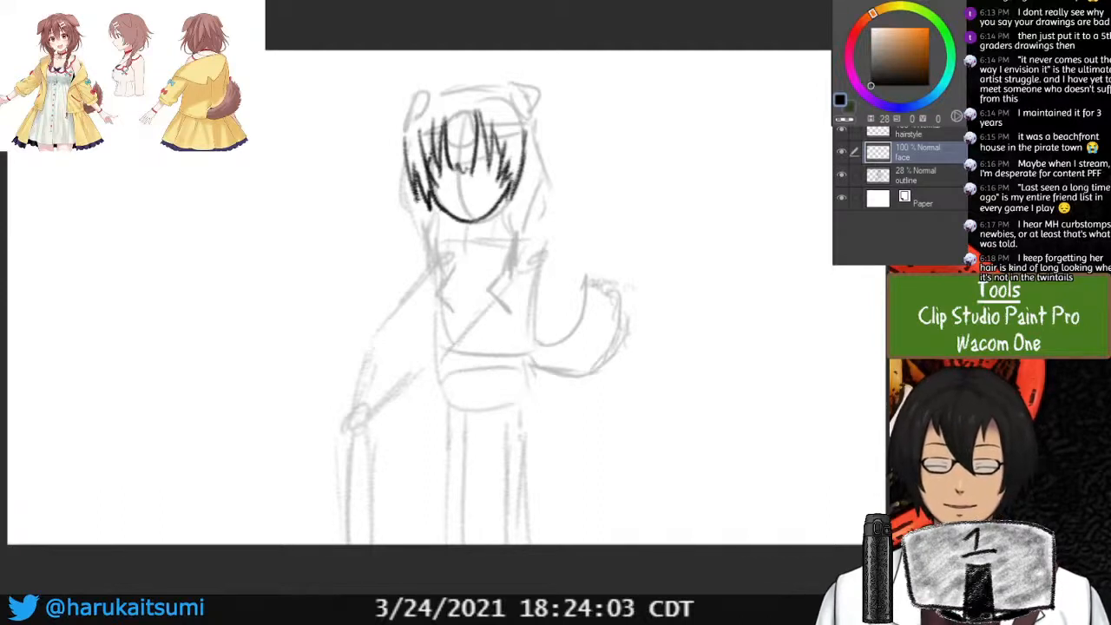
click(919, 133)
click(841, 130)
click(841, 131)
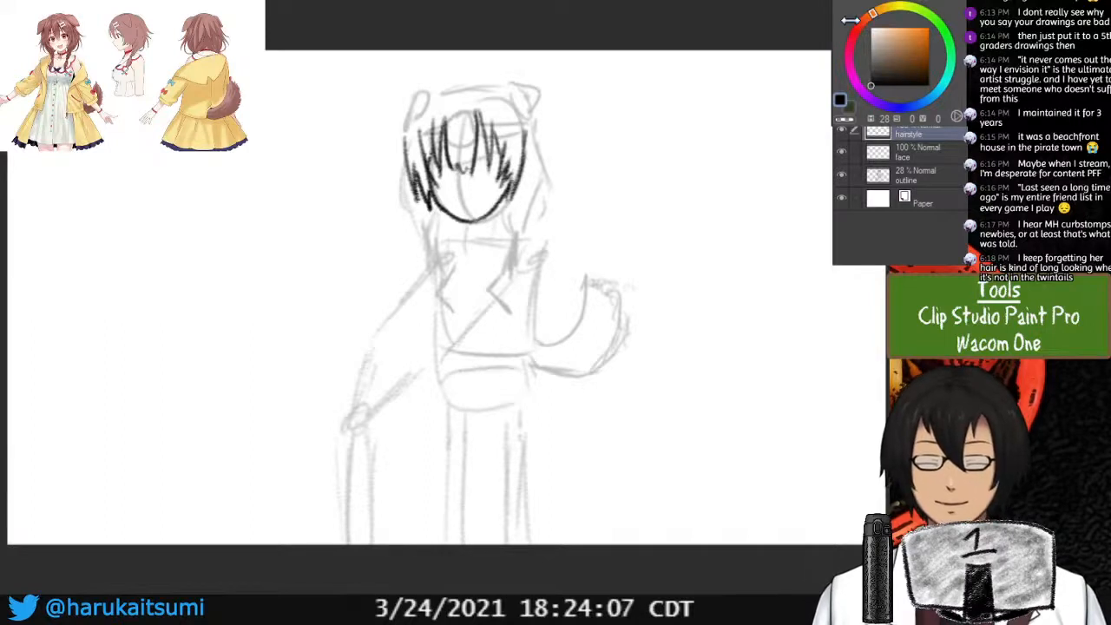
mouse_move(435, 197)
mouse_down()
mouse_move(418, 168)
mouse_move(431, 208)
mouse_up()
drag(431, 157, 433, 200)
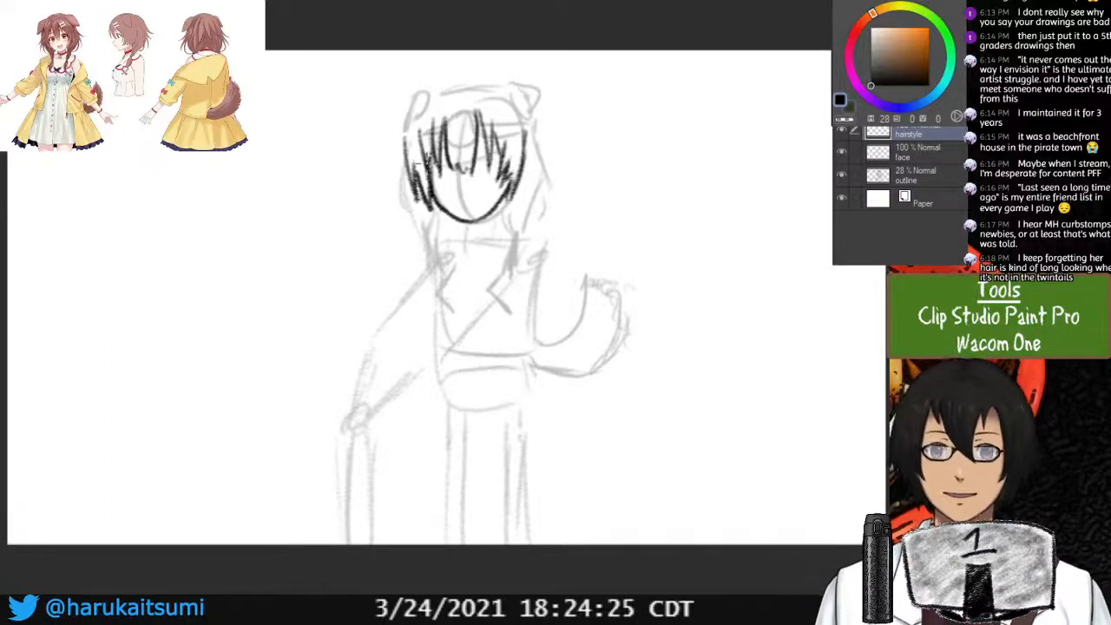
Draw outer pointed hair strands on the left side of the head, flaring outward and ending at jaw height.
mouse_move(404, 133)
mouse_down()
mouse_move(381, 191)
mouse_move(400, 165)
mouse_up()
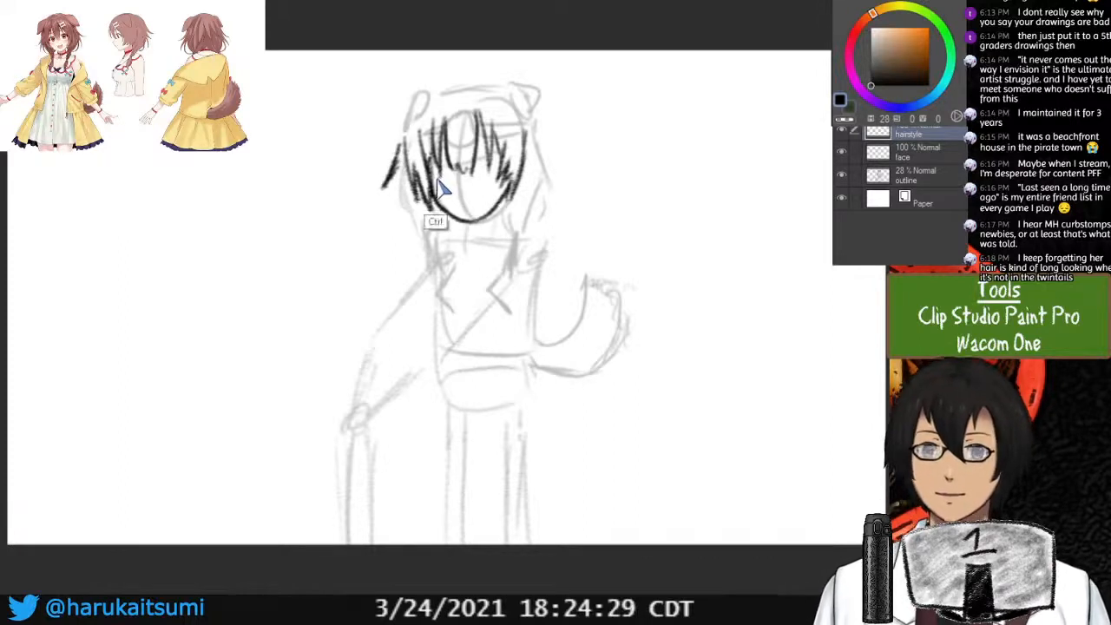
key(ctrl+z)
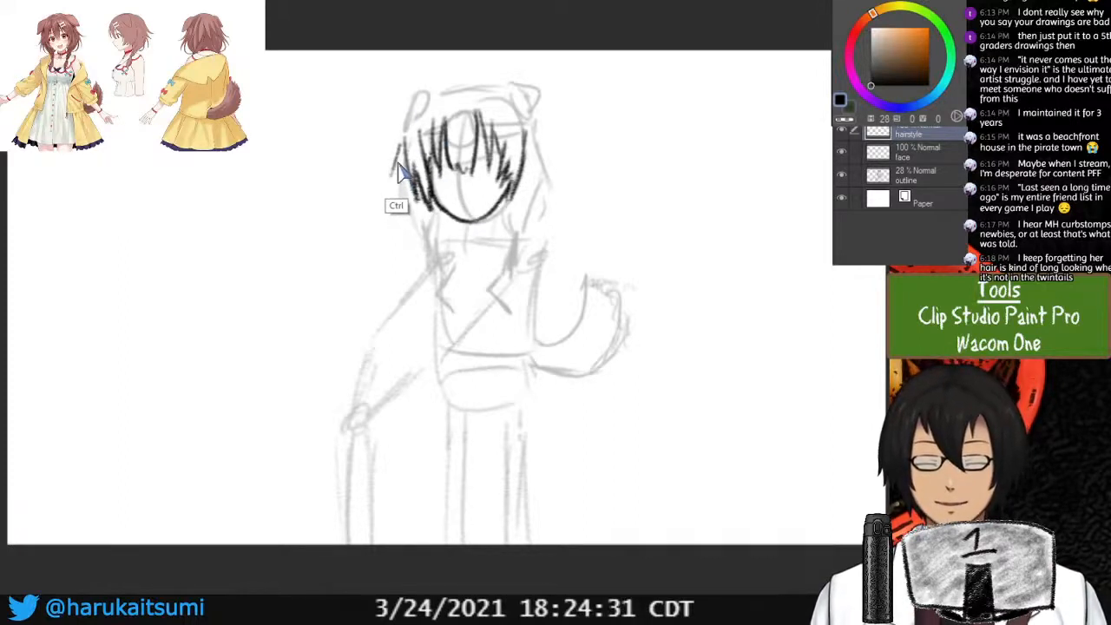
mouse_move(400, 142)
mouse_down()
mouse_move(379, 190)
mouse_move(391, 180)
mouse_move(403, 193)
mouse_move(396, 186)
mouse_move(388, 208)
mouse_move(398, 219)
mouse_up()
drag(413, 170, 401, 217)
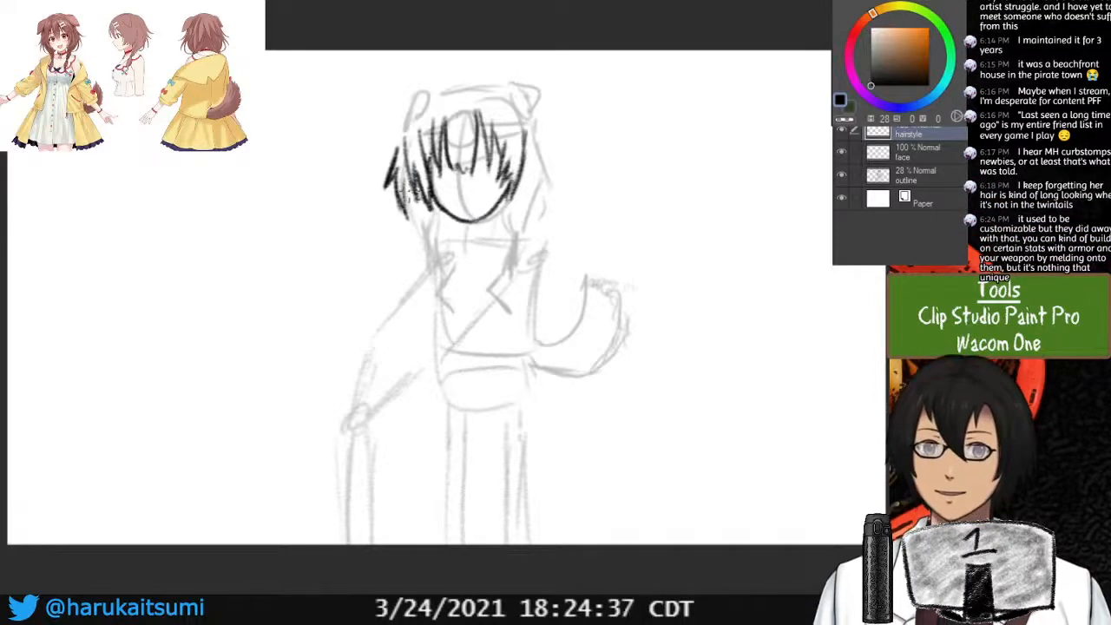
mouse_move(398, 171)
mouse_down()
mouse_move(407, 214)
mouse_move(426, 219)
mouse_up()
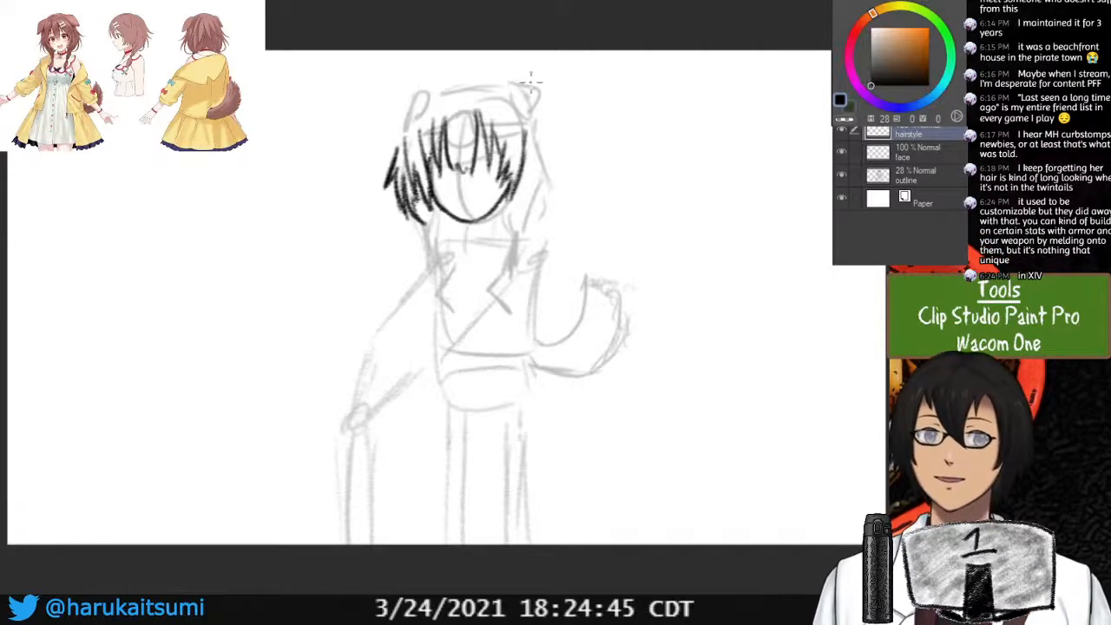
Draw a pointed hair strand just outside the right cheek, undoing and correcting its upper stroke.
drag(528, 179, 537, 224)
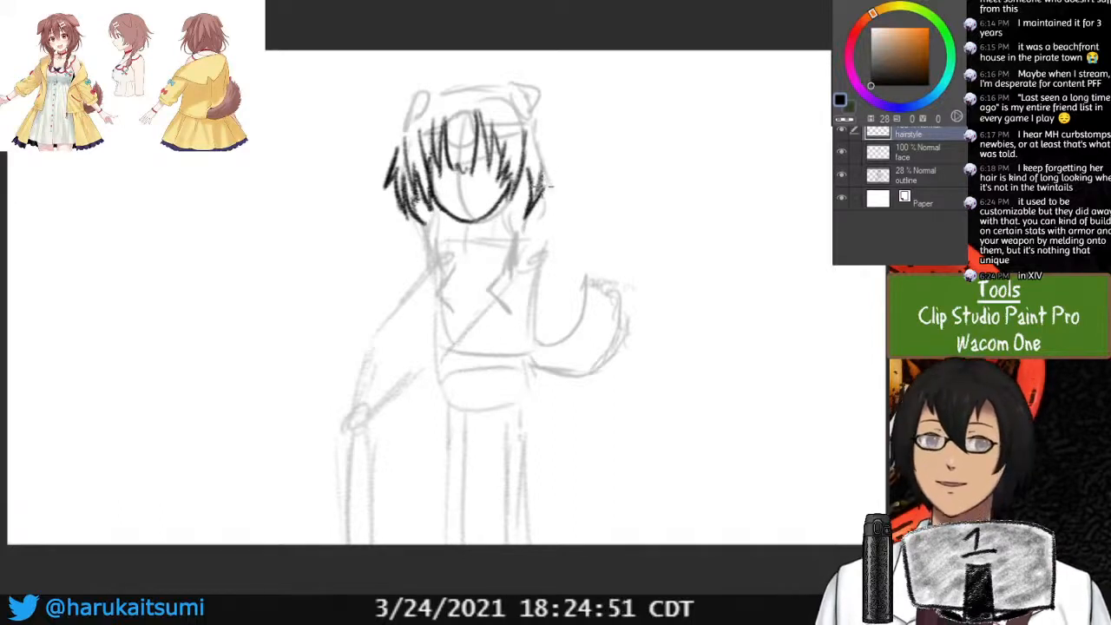
key(ctrl+z)
key(ctrl+z)
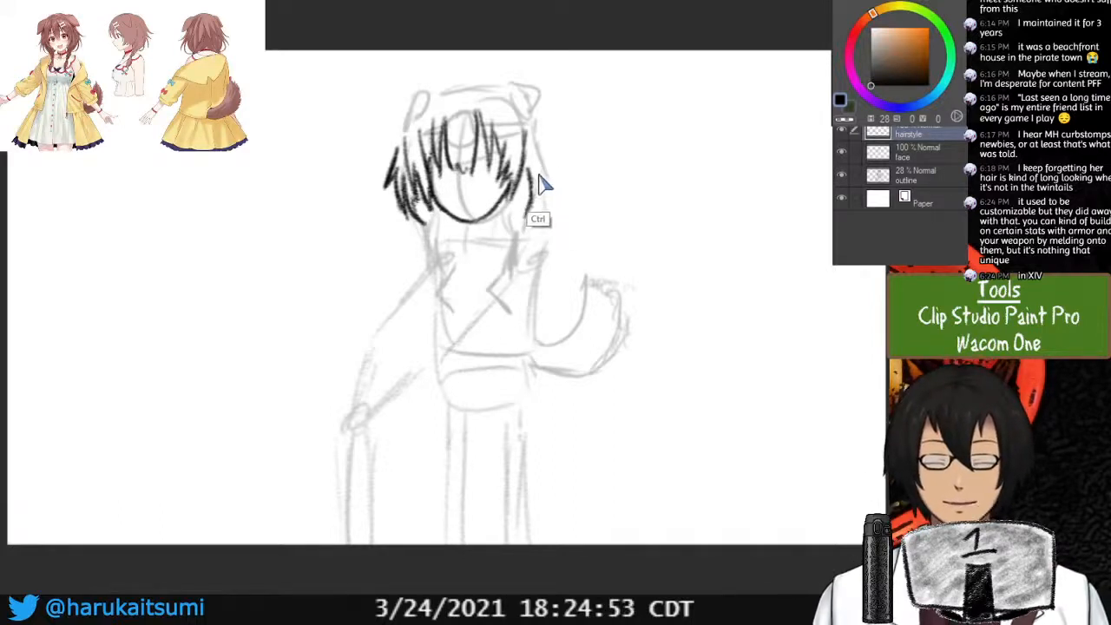
mouse_move(526, 167)
mouse_down()
mouse_move(530, 210)
mouse_move(538, 151)
mouse_up()
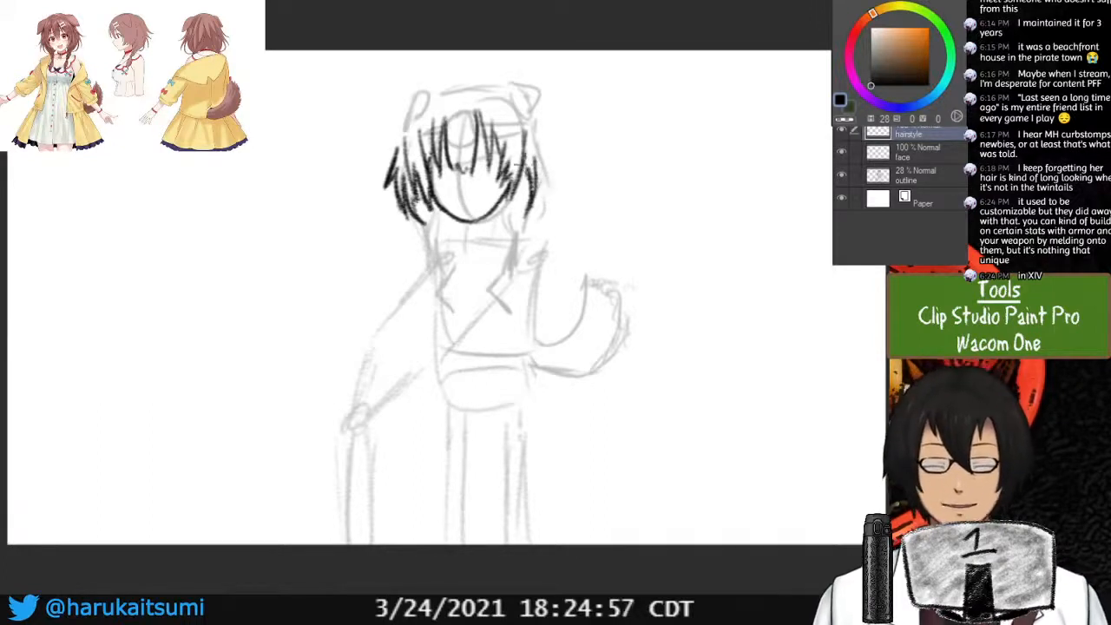
Draw the outer pointed strands on the right side of the head, flaring outward from below the ear.
drag(545, 156, 549, 197)
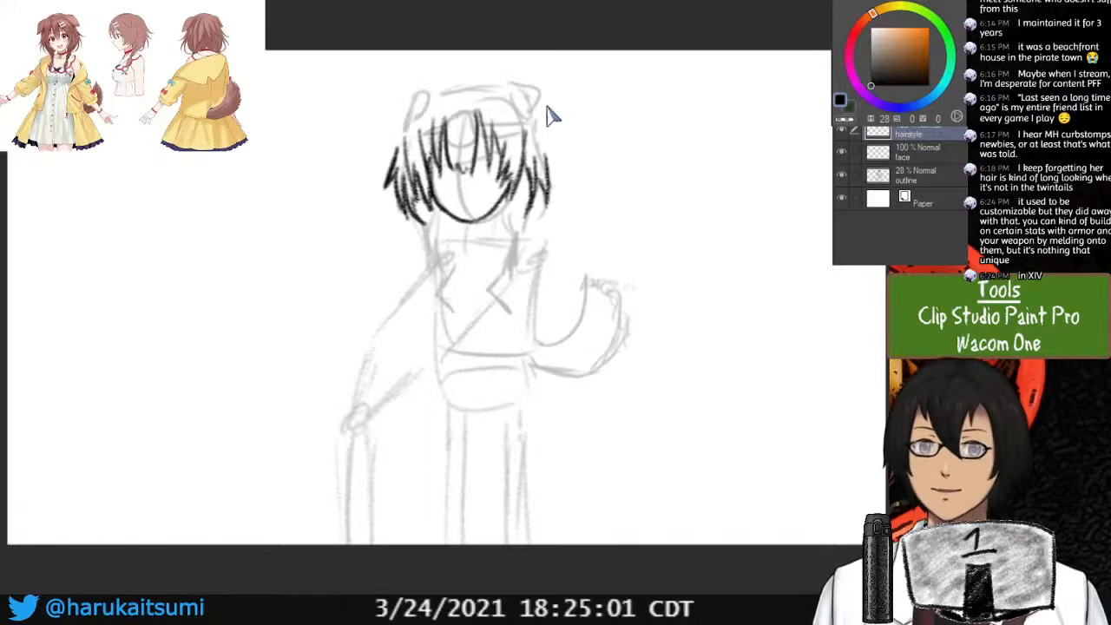
key(ctrl+z)
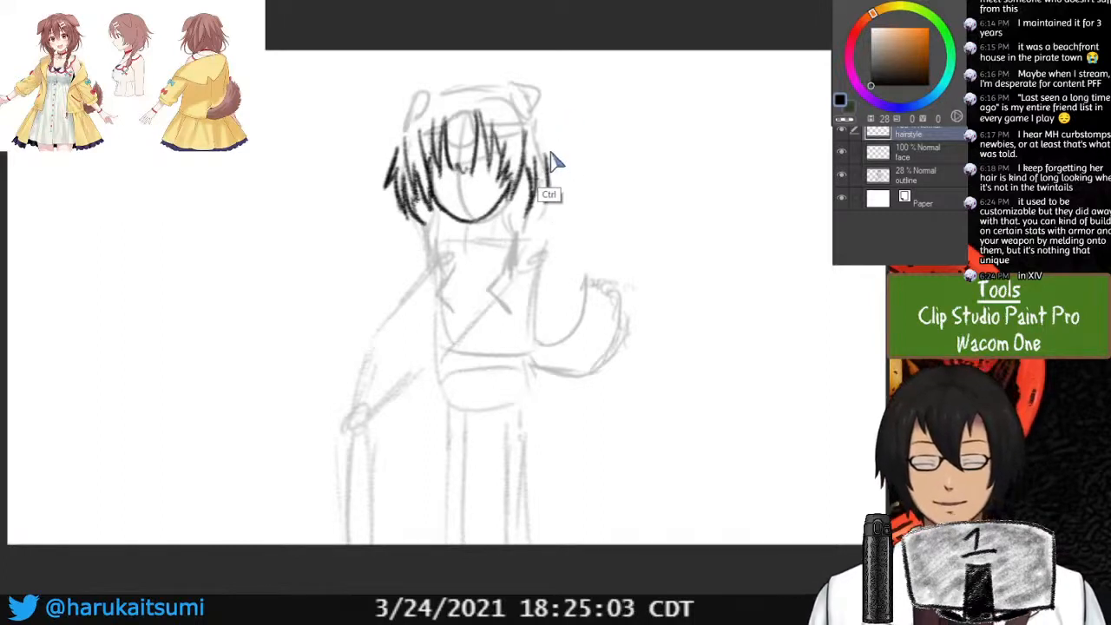
drag(539, 140, 545, 208)
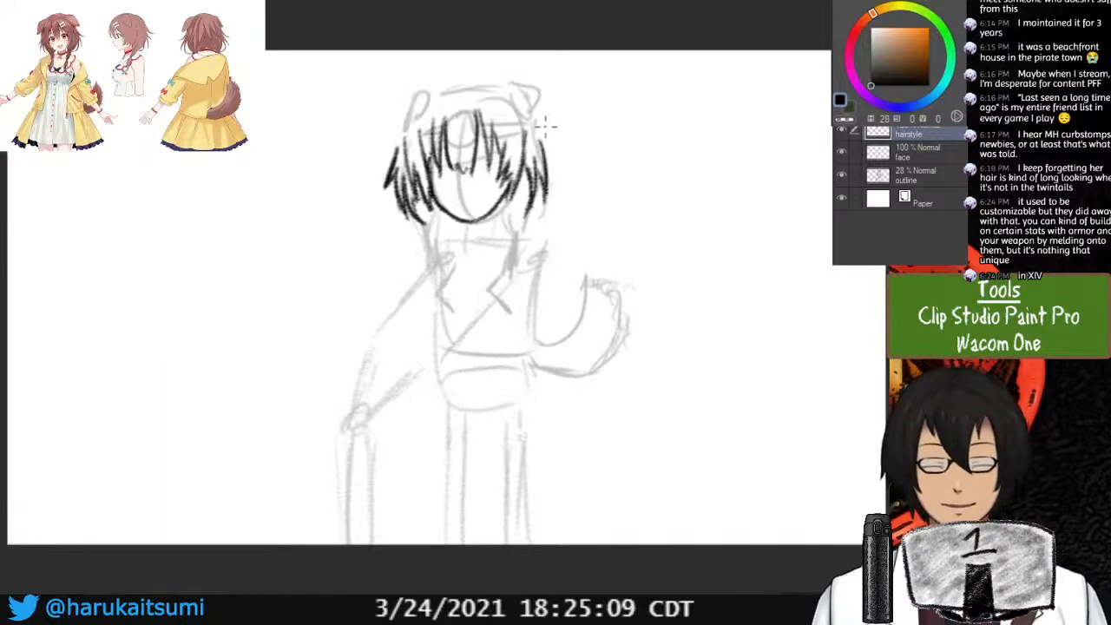
drag(540, 109, 560, 178)
mouse_move(549, 134)
mouse_down()
mouse_move(563, 181)
mouse_move(564, 170)
mouse_up()
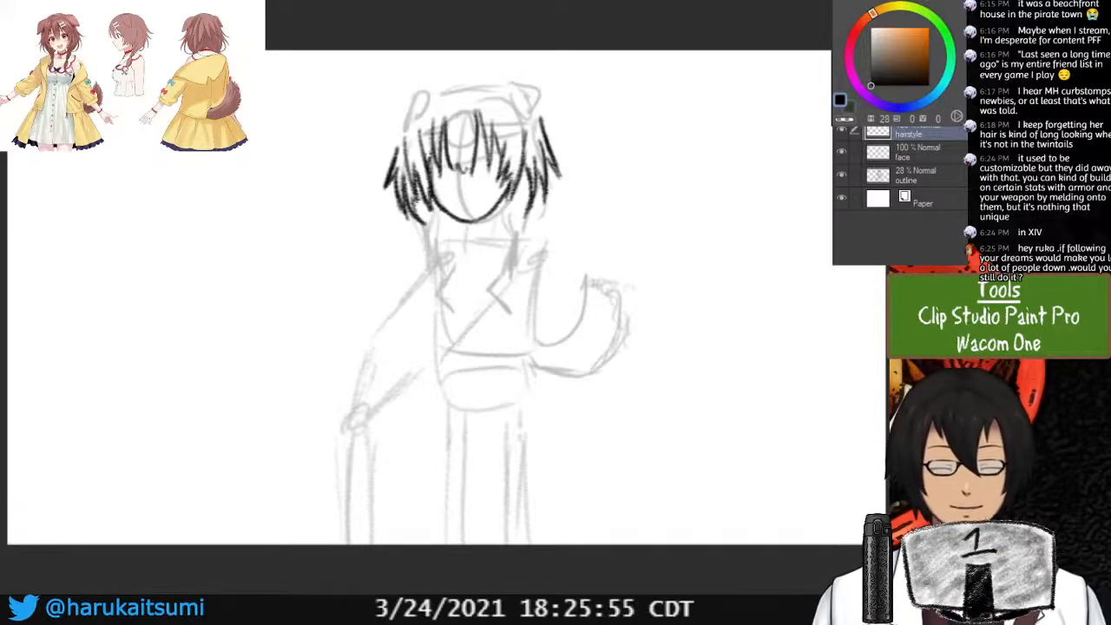
Create a new raster layer above the hairstyle layer and draw the left folded animal ear on it.
key(ctrl+shift+n)
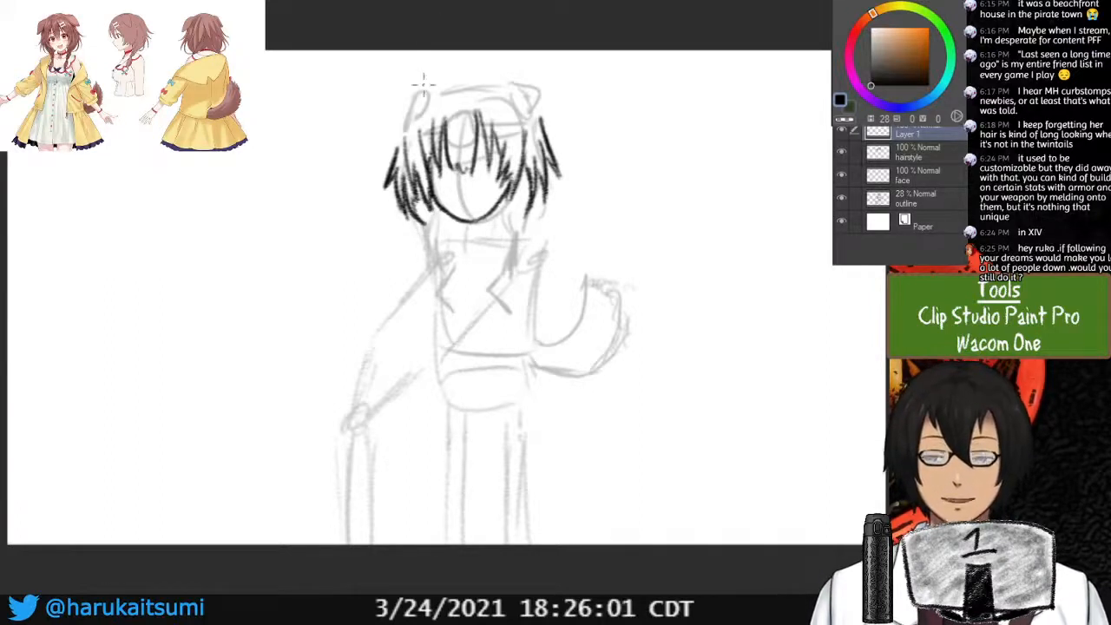
mouse_move(424, 90)
mouse_down()
mouse_move(402, 99)
mouse_move(398, 123)
mouse_move(401, 114)
mouse_up()
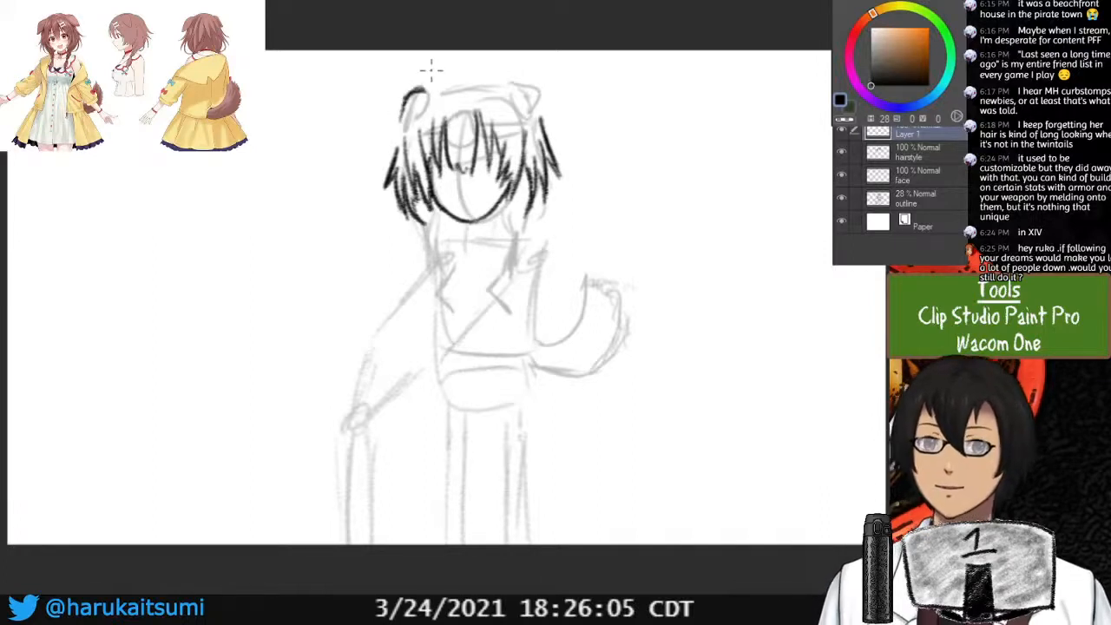
key(ctrl+z)
key(ctrl+z)
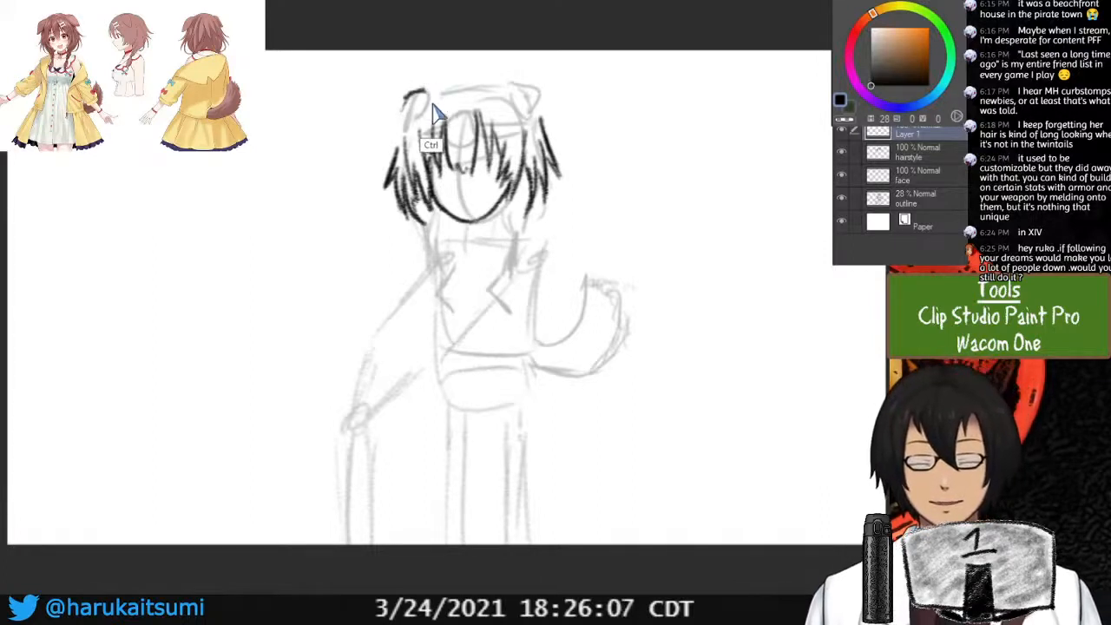
key(ctrl+z)
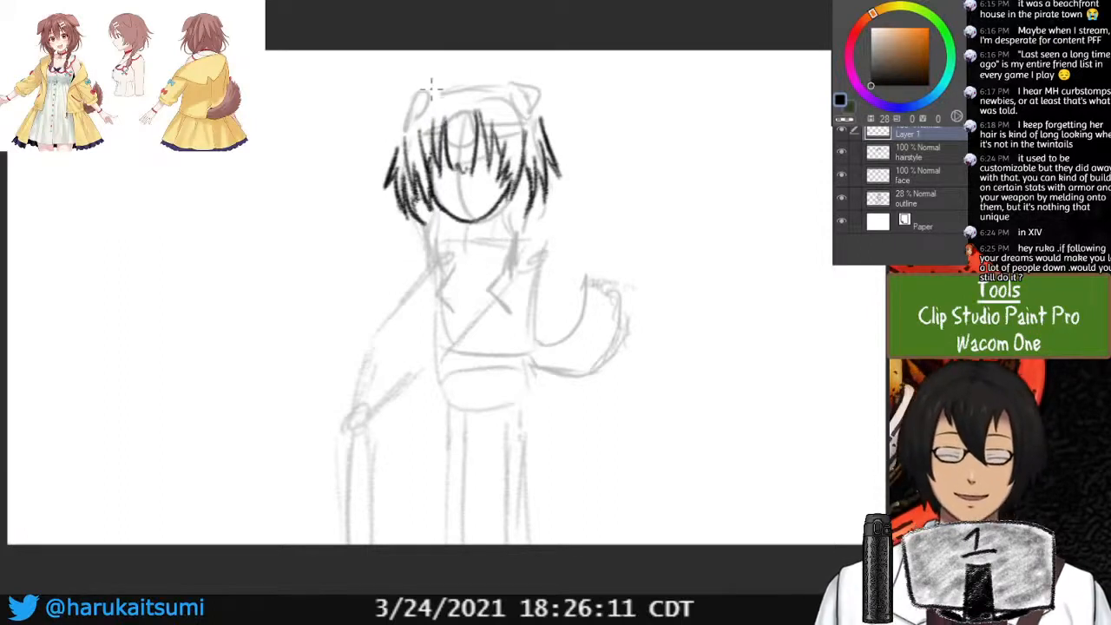
mouse_move(413, 96)
mouse_down()
mouse_move(397, 129)
mouse_move(396, 113)
mouse_move(397, 128)
mouse_move(439, 85)
mouse_up()
key(ctrl+z)
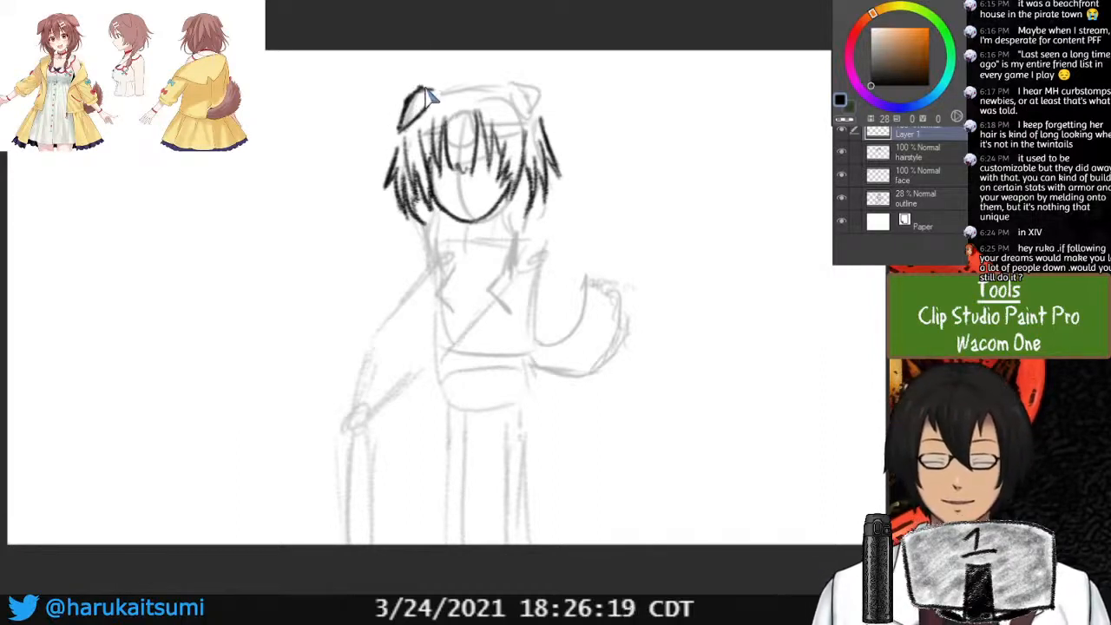
key(ctrl+z)
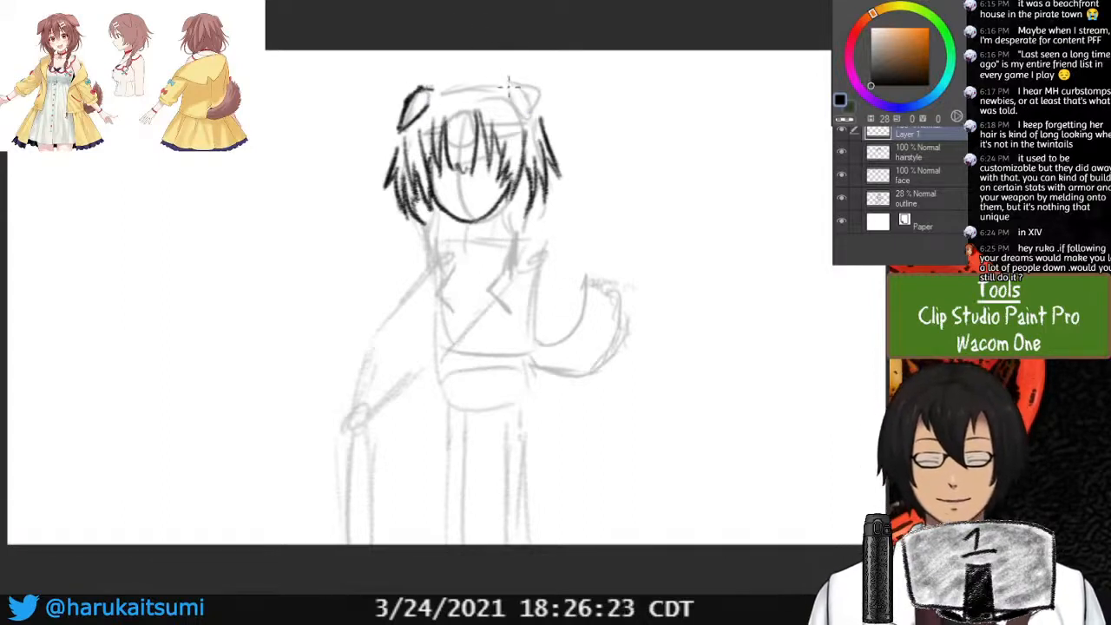
Draw the curved edge of the right animal ear on the new layer, undoing the surplus strokes.
mouse_move(504, 83)
mouse_down()
mouse_move(529, 94)
mouse_move(526, 122)
mouse_move(512, 110)
mouse_move(519, 123)
mouse_move(526, 116)
mouse_up()
key(ctrl+z)
key(ctrl+z)
key(ctrl+z)
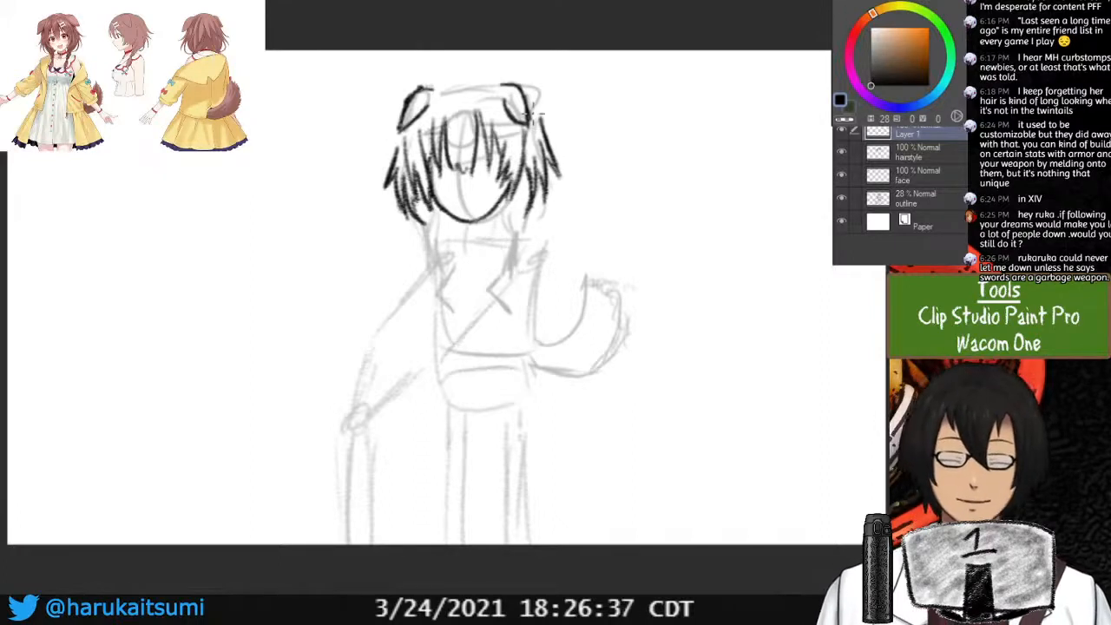
drag(430, 87, 482, 80)
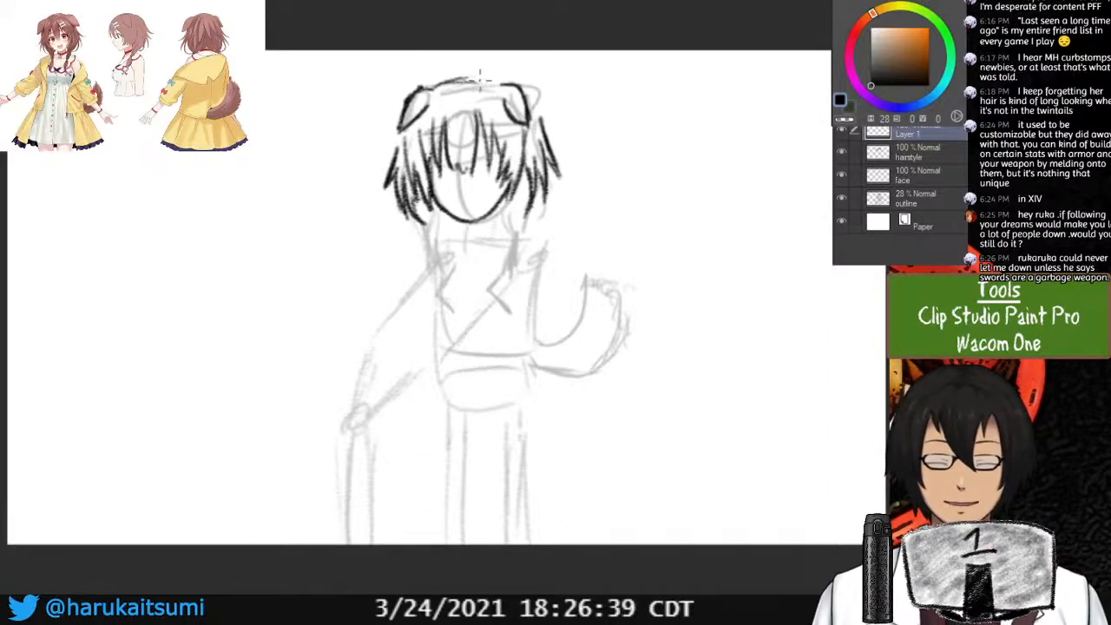
key(ctrl+z)
key(ctrl+z)
key(ctrl+z)
On the hairstyle layer, draw hair lines beside both ears and a crown arc between them, and erase that arc.
click(920, 152)
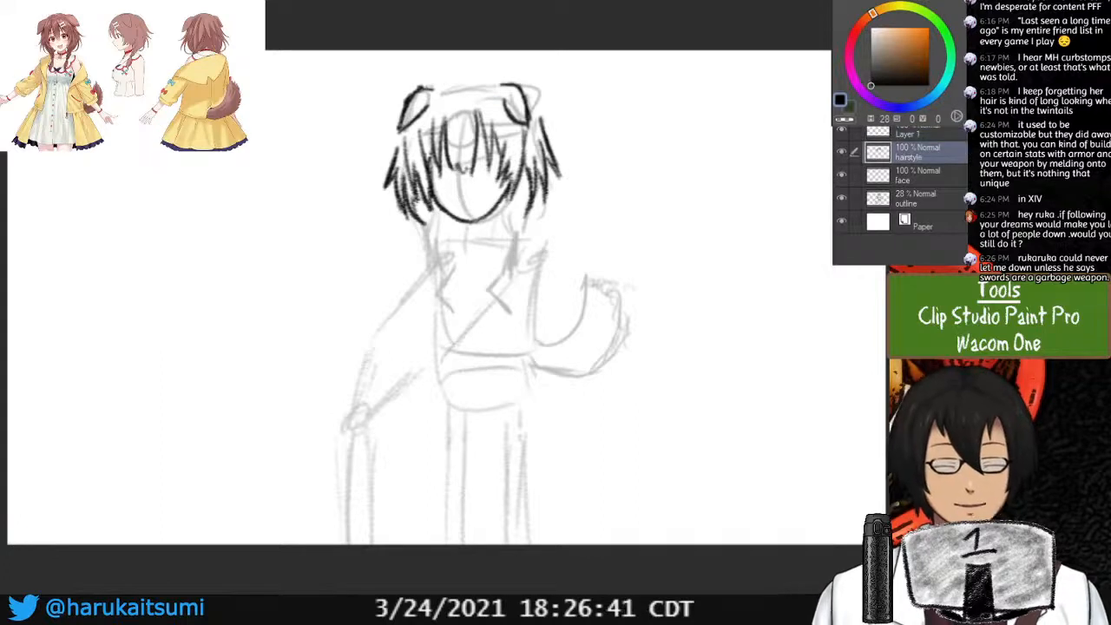
drag(402, 132, 393, 154)
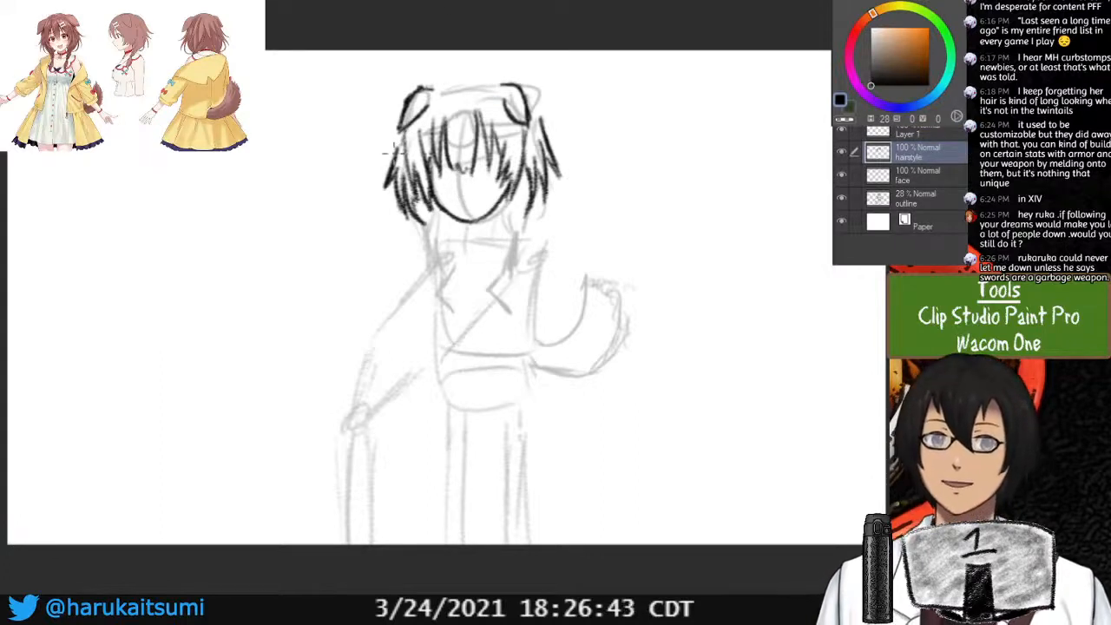
mouse_move(427, 89)
mouse_down()
mouse_move(493, 77)
mouse_move(447, 77)
mouse_move(509, 80)
mouse_move(450, 80)
mouse_up()
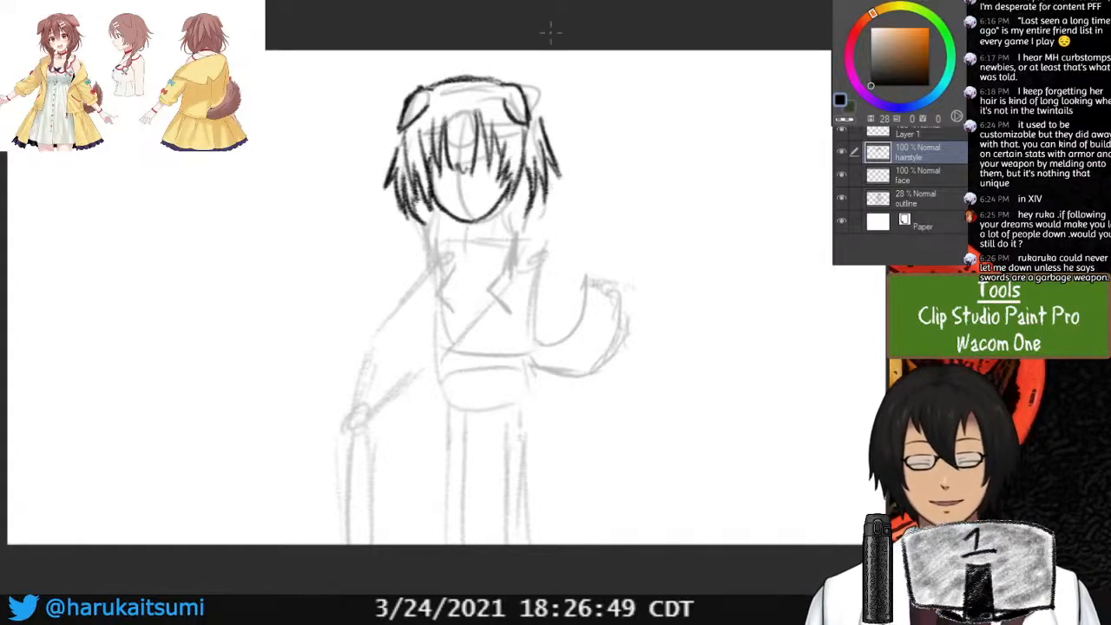
mouse_move(528, 94)
mouse_down()
mouse_move(541, 134)
mouse_move(539, 123)
mouse_up()
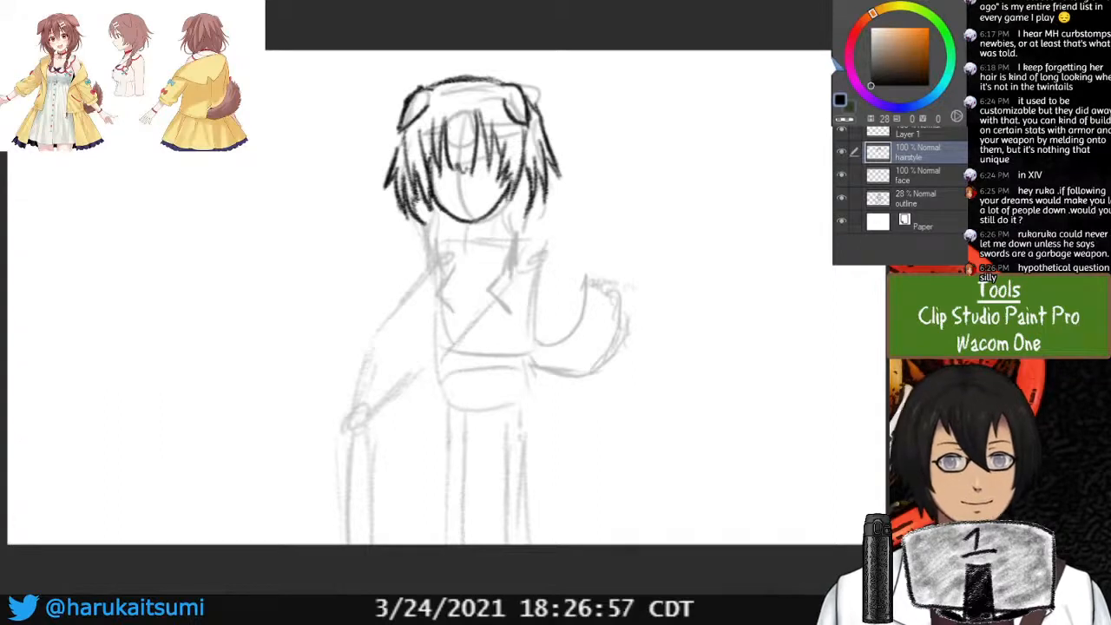
mouse_move(424, 81)
mouse_down()
mouse_move(467, 75)
mouse_move(419, 92)
mouse_move(520, 83)
mouse_up()
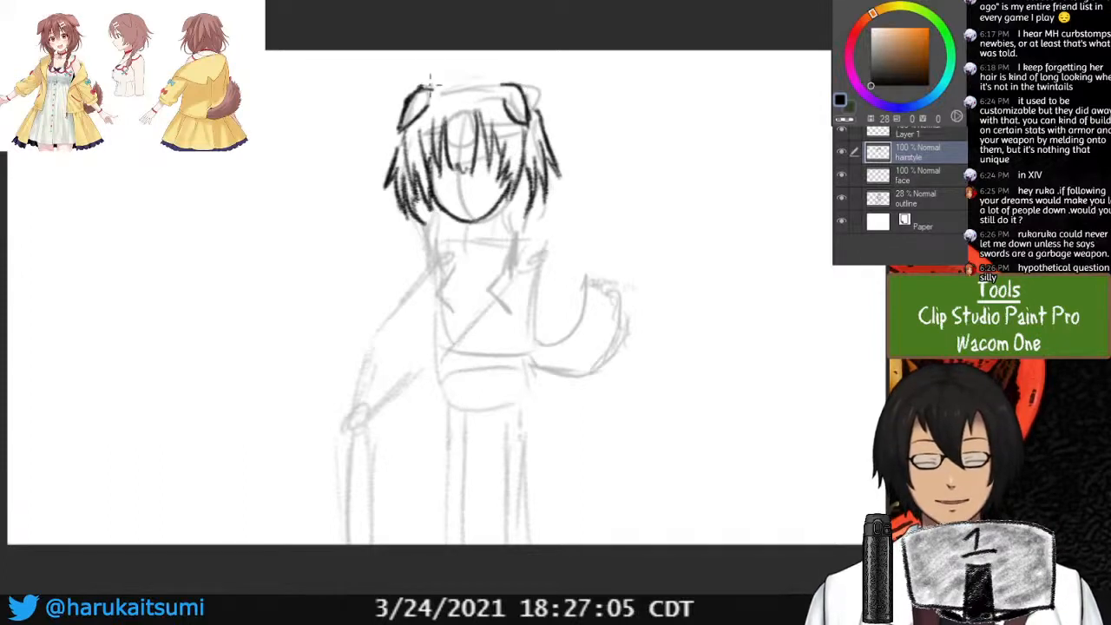
mouse_move(427, 90)
mouse_down()
mouse_move(469, 64)
mouse_move(443, 77)
mouse_move(511, 80)
mouse_up()
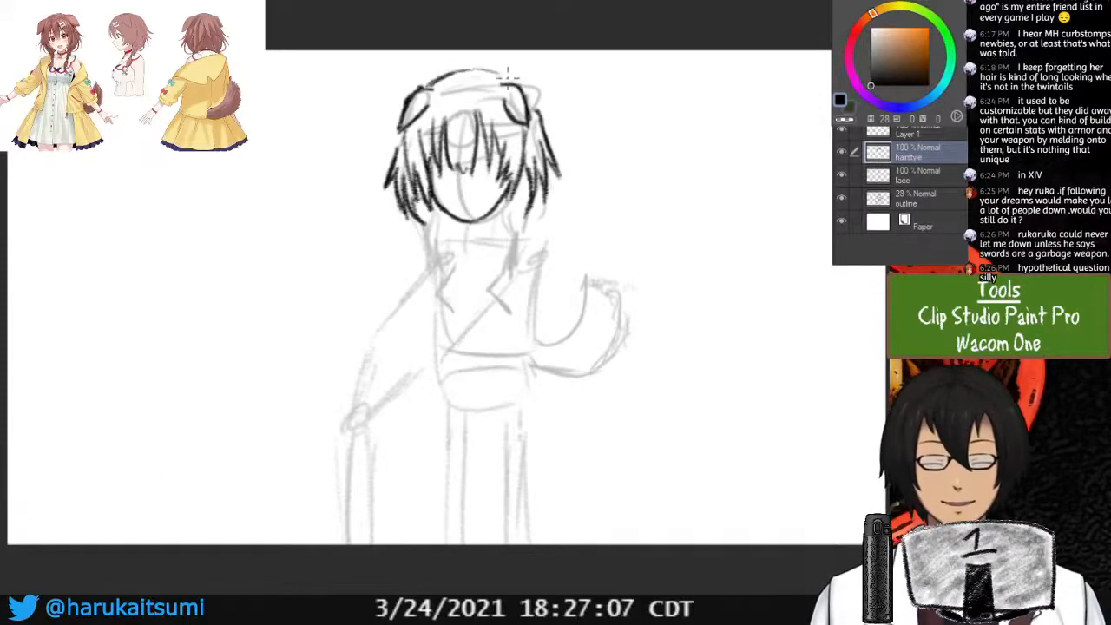
key(ctrl+z)
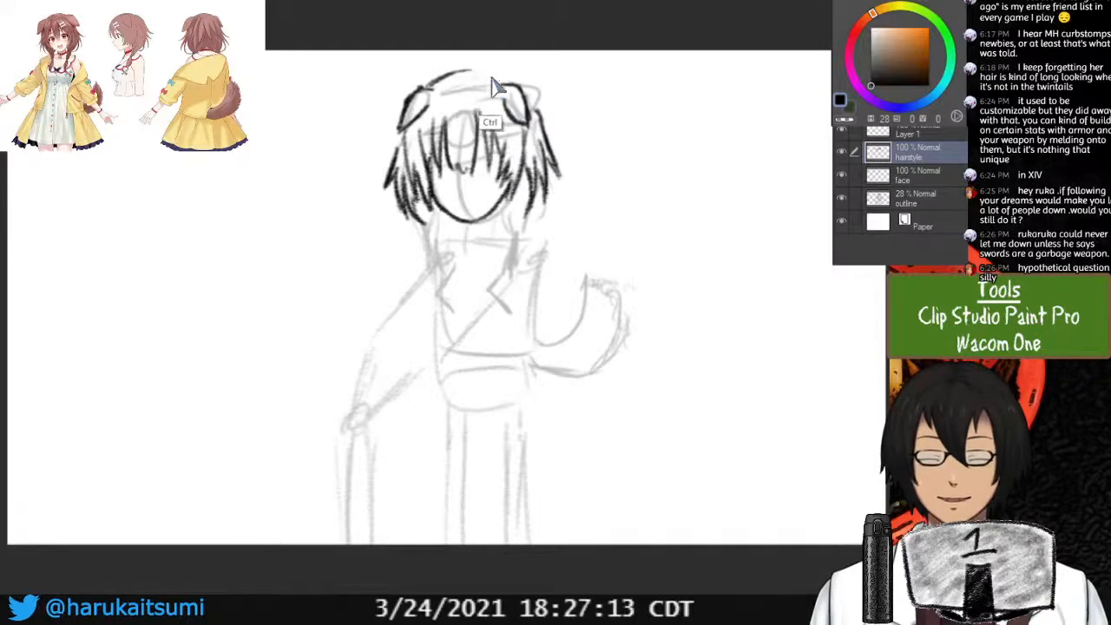
drag(470, 69, 512, 77)
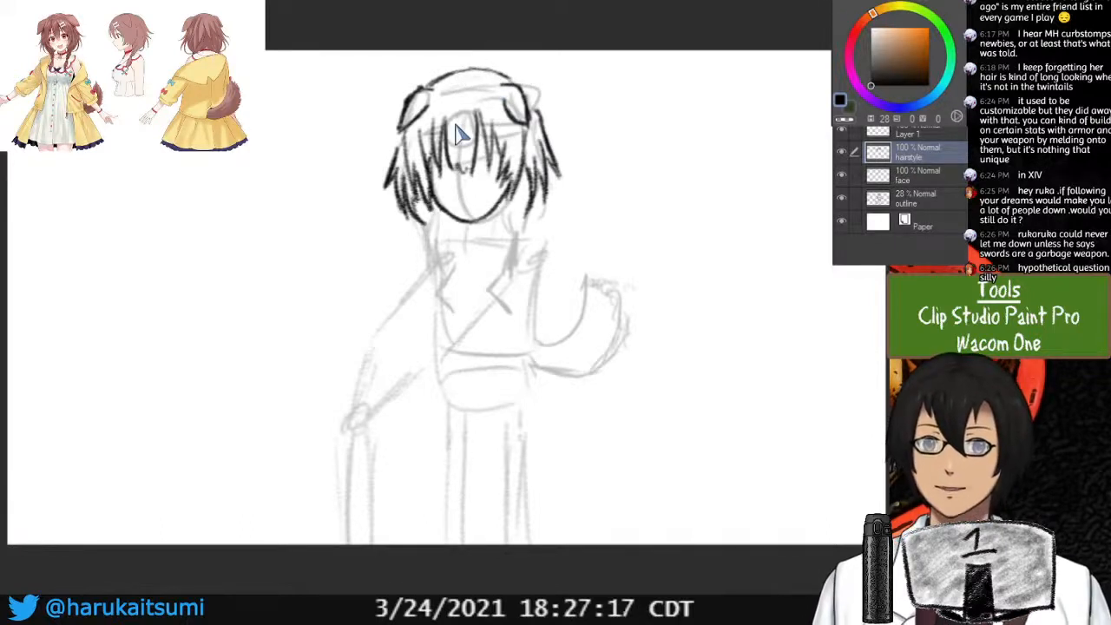
key(ctrl+z)
key(ctrl+z)
key(ctrl+z)
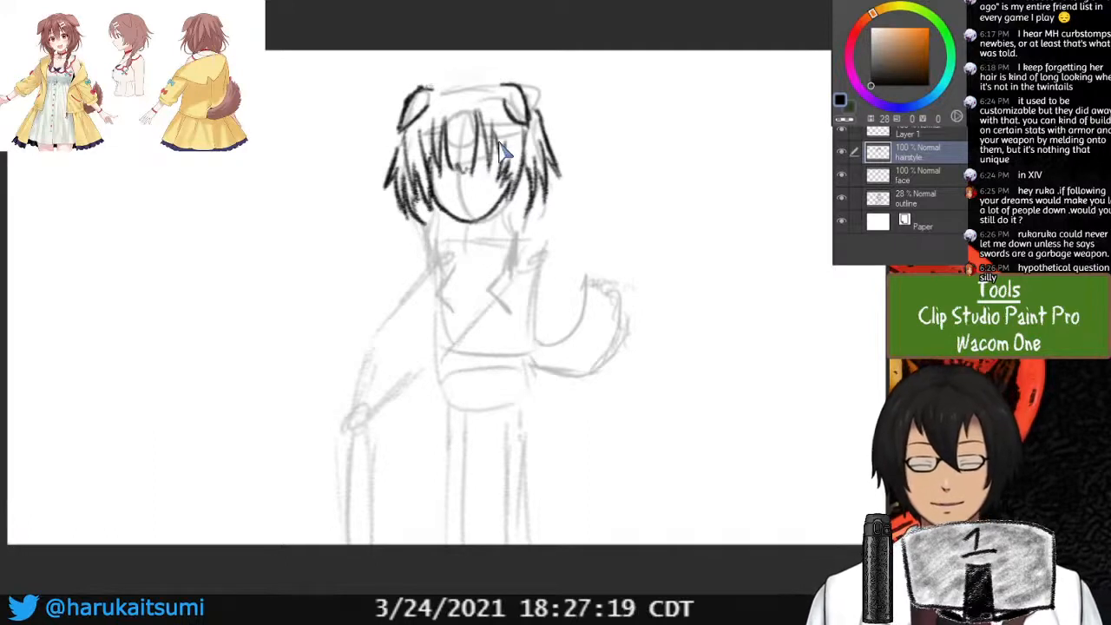
Draw the crown arc between the two ears and the hair line beside the right ear on the hairstyle layer.
mouse_move(419, 87)
mouse_down()
mouse_move(504, 80)
mouse_move(475, 72)
mouse_move(505, 83)
mouse_move(466, 73)
mouse_move(431, 84)
mouse_move(483, 71)
mouse_move(439, 80)
mouse_up()
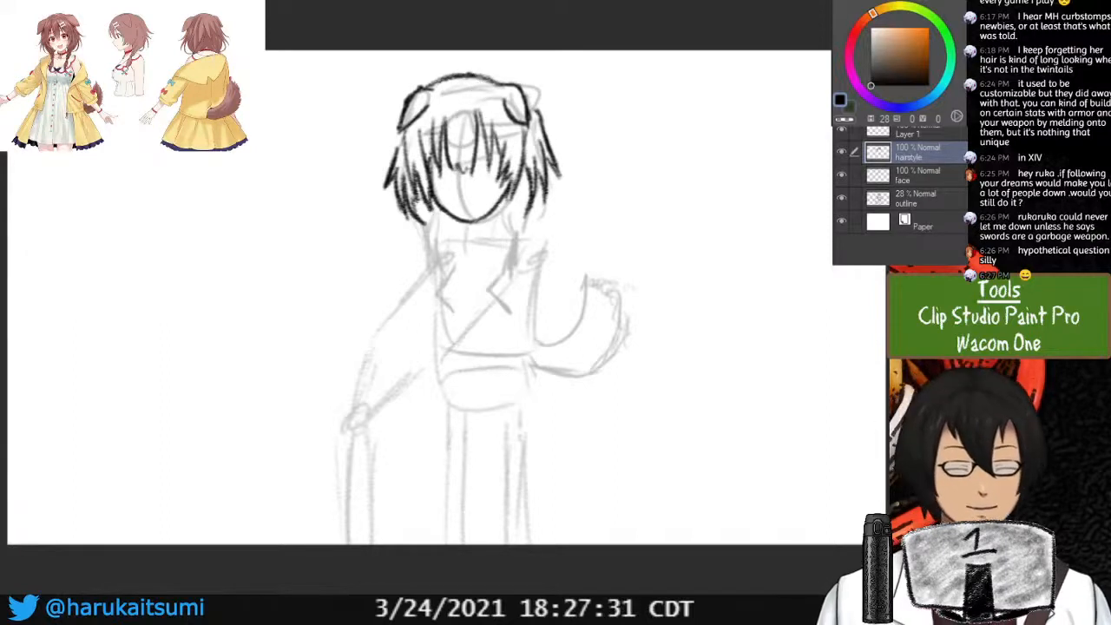
click(918, 133)
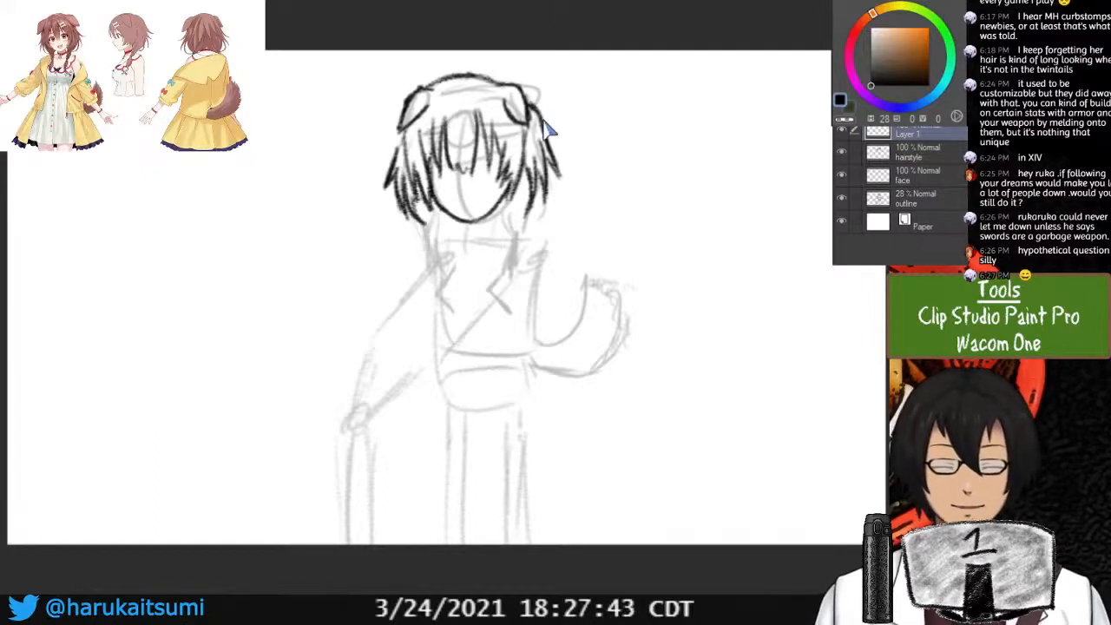
key(ctrl+z)
click(918, 152)
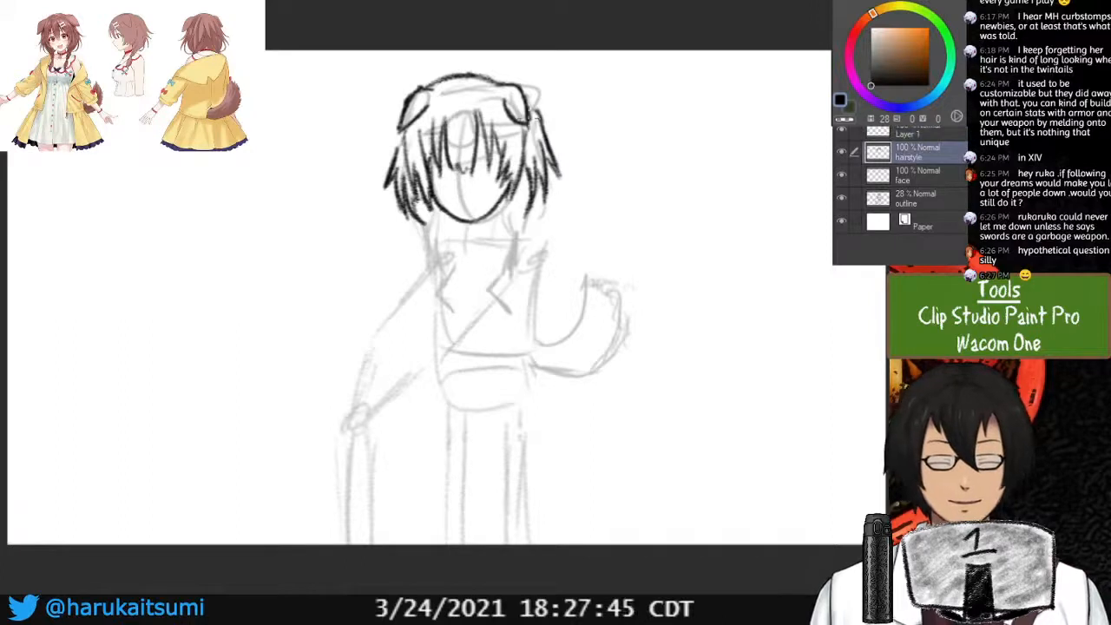
drag(526, 94, 541, 130)
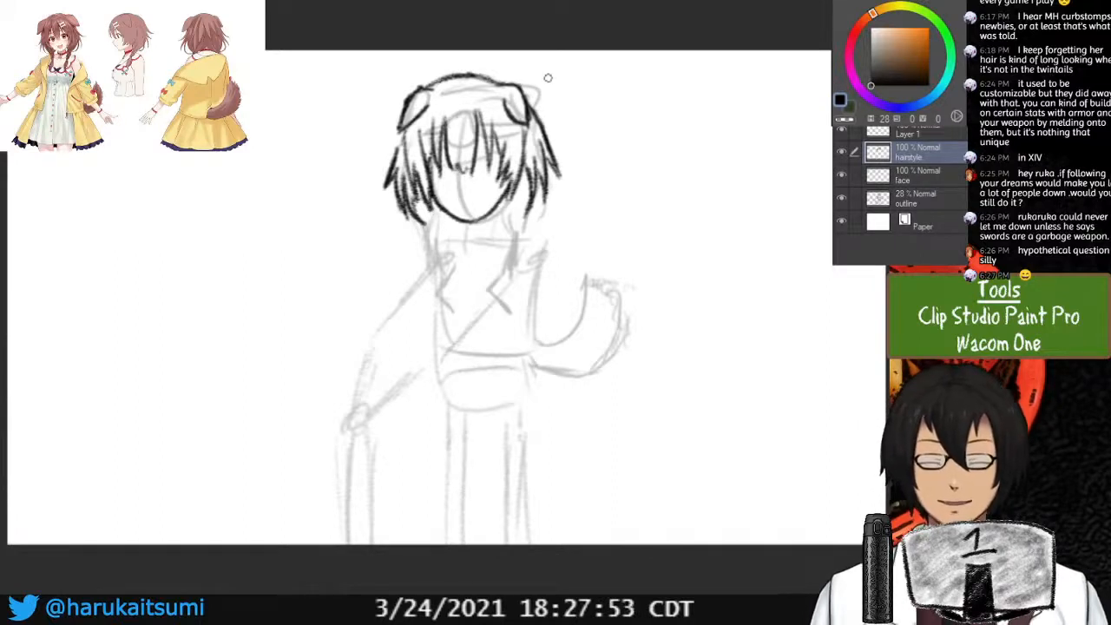
Create a new raster layer above Layer 1 and hide the hairstyle layer to expose the forehead outline.
click(922, 132)
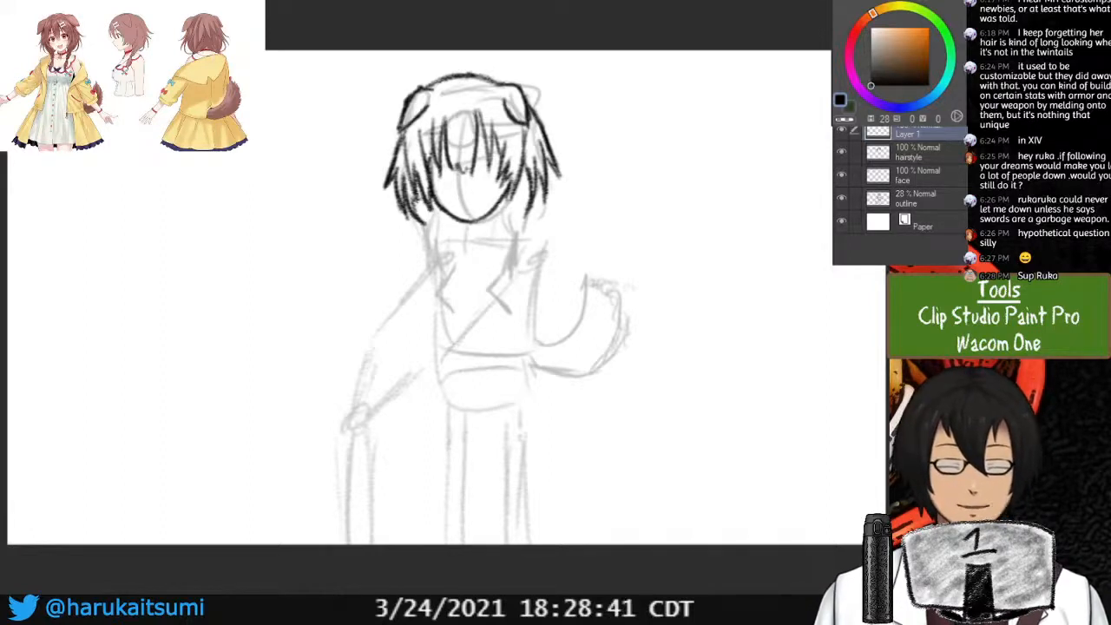
key(ctrl+shift+n)
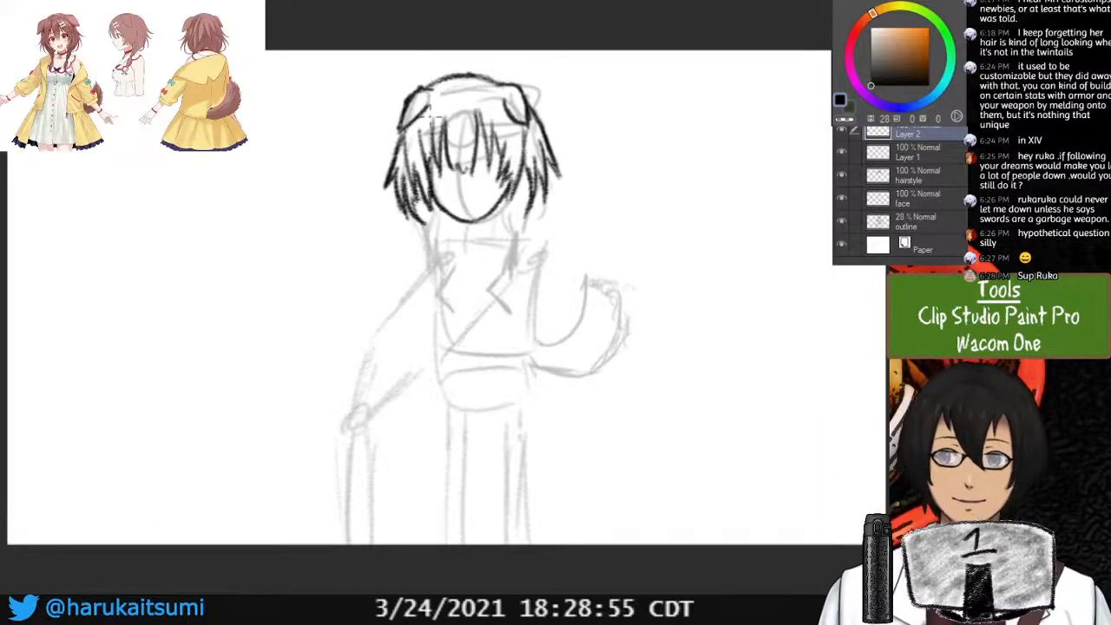
mouse_move(431, 129)
mouse_down()
mouse_move(439, 118)
mouse_move(435, 139)
mouse_move(469, 108)
mouse_move(474, 137)
mouse_move(491, 121)
mouse_move(498, 147)
mouse_up()
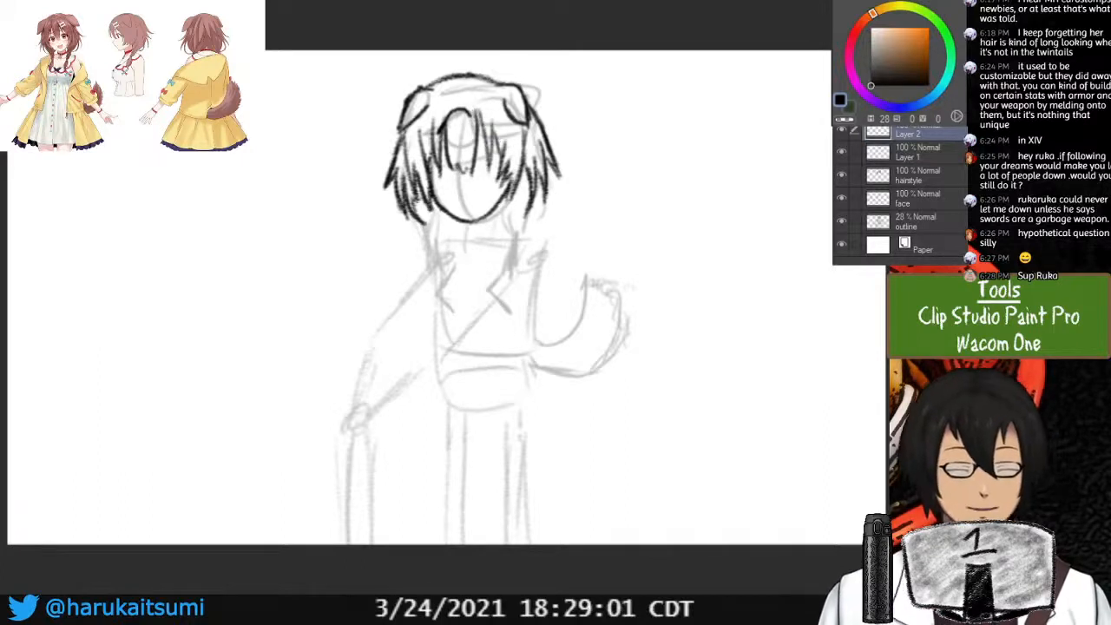
click(841, 174)
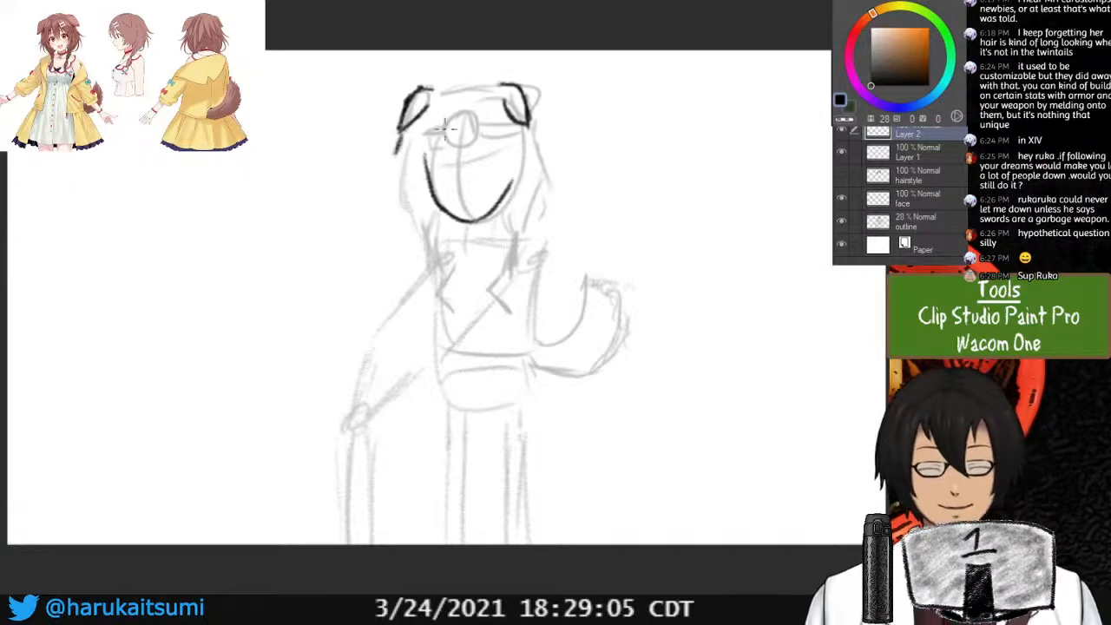
Draw the upper arc of the forehead circle and the upper edges of the headband, undoing the surplus strokes.
drag(448, 128, 471, 110)
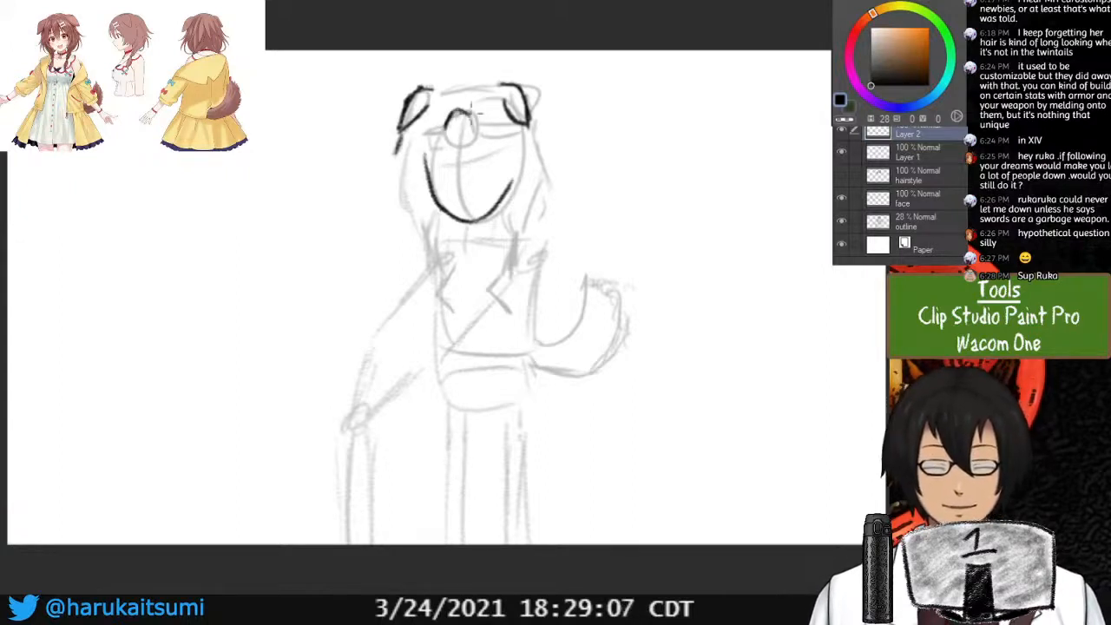
key(ctrl+z)
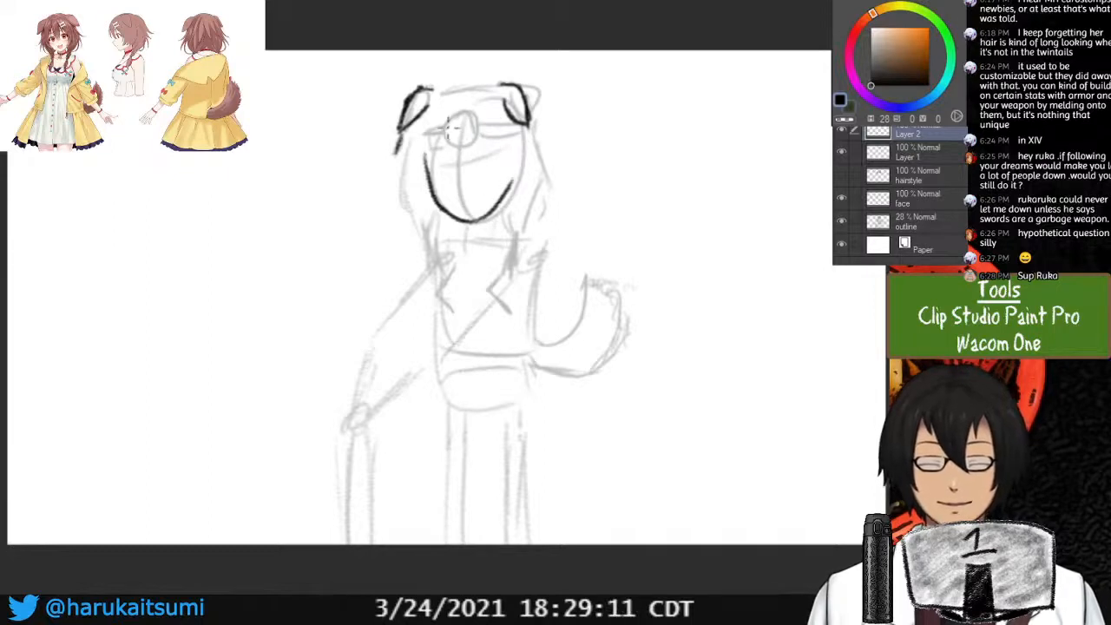
mouse_move(446, 127)
mouse_down()
mouse_move(477, 110)
mouse_move(483, 124)
mouse_move(477, 111)
mouse_move(483, 120)
mouse_move(443, 130)
mouse_move(525, 127)
mouse_up()
key(ctrl+z)
key(ctrl+z)
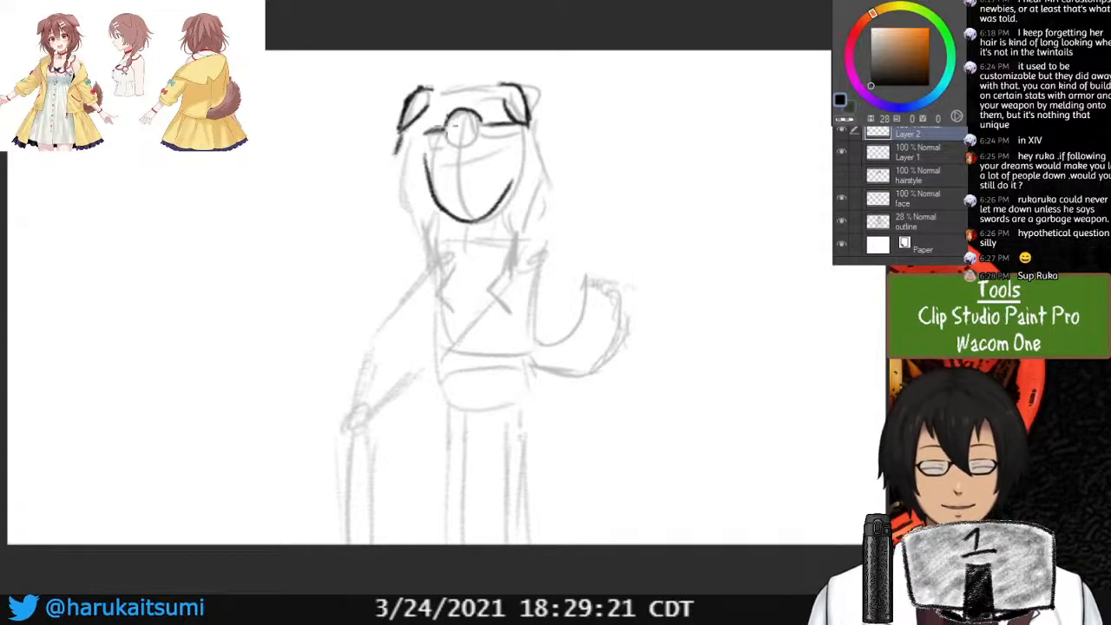
Draw the lower half of the forehead circle and the headband's lower edges, and close both ends of the band.
drag(443, 137, 475, 142)
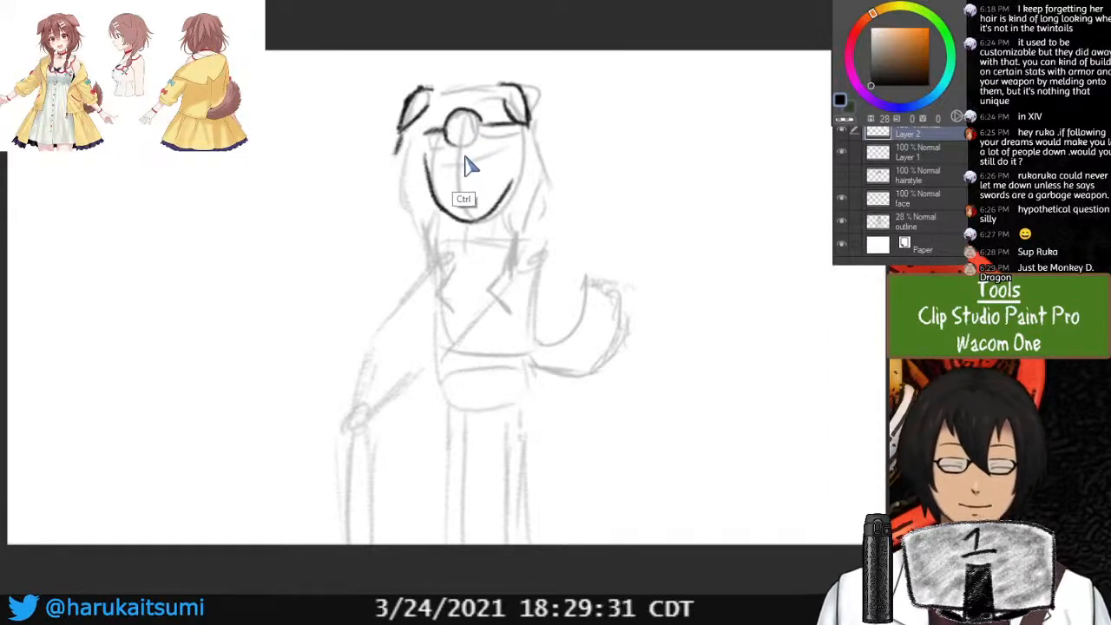
mouse_move(446, 134)
mouse_down()
mouse_move(477, 143)
mouse_move(478, 120)
mouse_move(445, 146)
mouse_move(529, 132)
mouse_up()
key(ctrl+z)
key(ctrl+z)
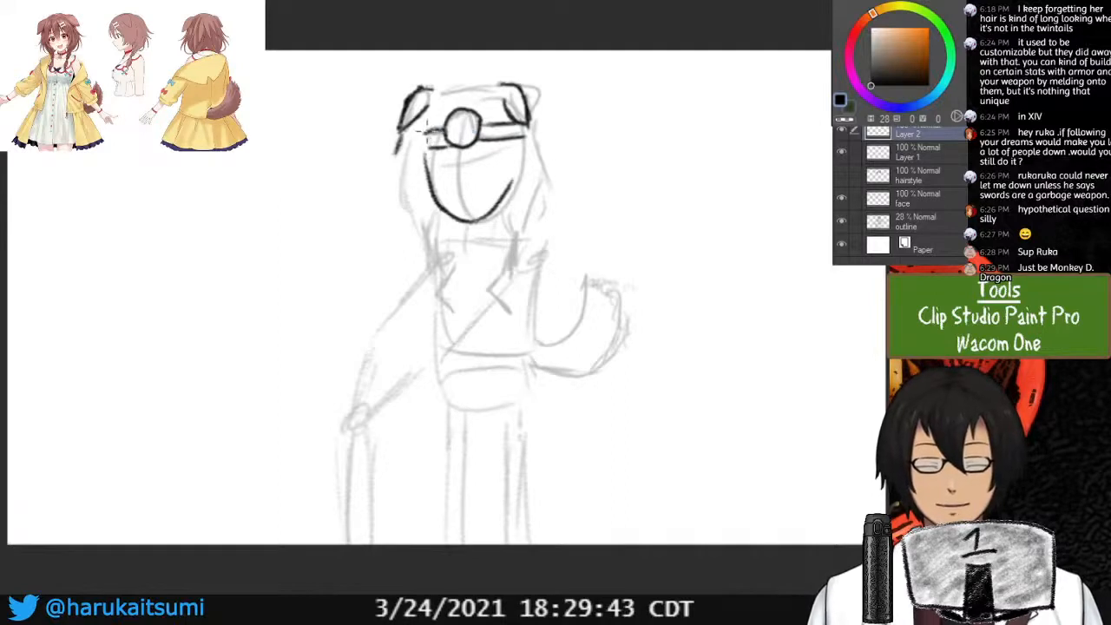
drag(422, 138, 443, 141)
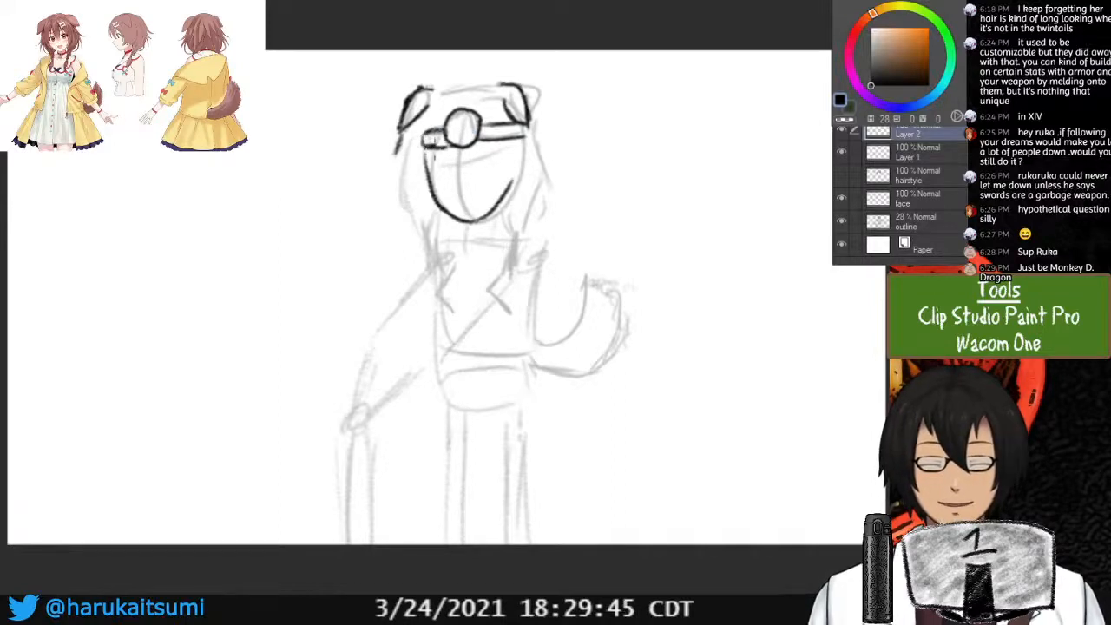
drag(518, 130, 527, 132)
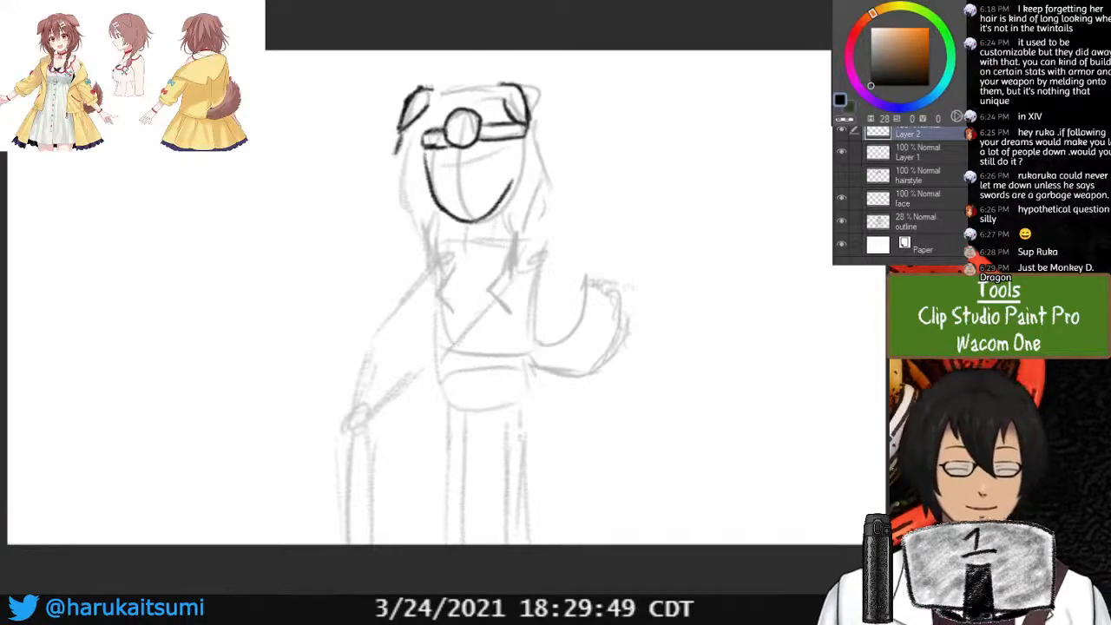
Replace the headgear's full circle with a dome and small inner ring above one continuous lower band edge, and show the hairstyle layer again.
click(841, 175)
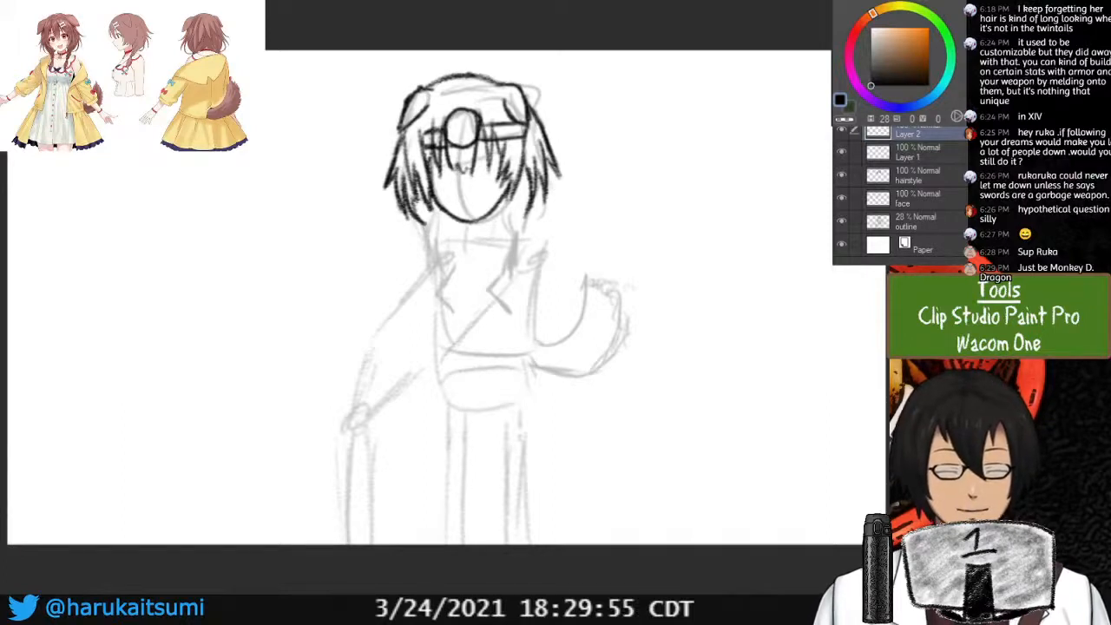
click(841, 152)
click(841, 152)
click(841, 175)
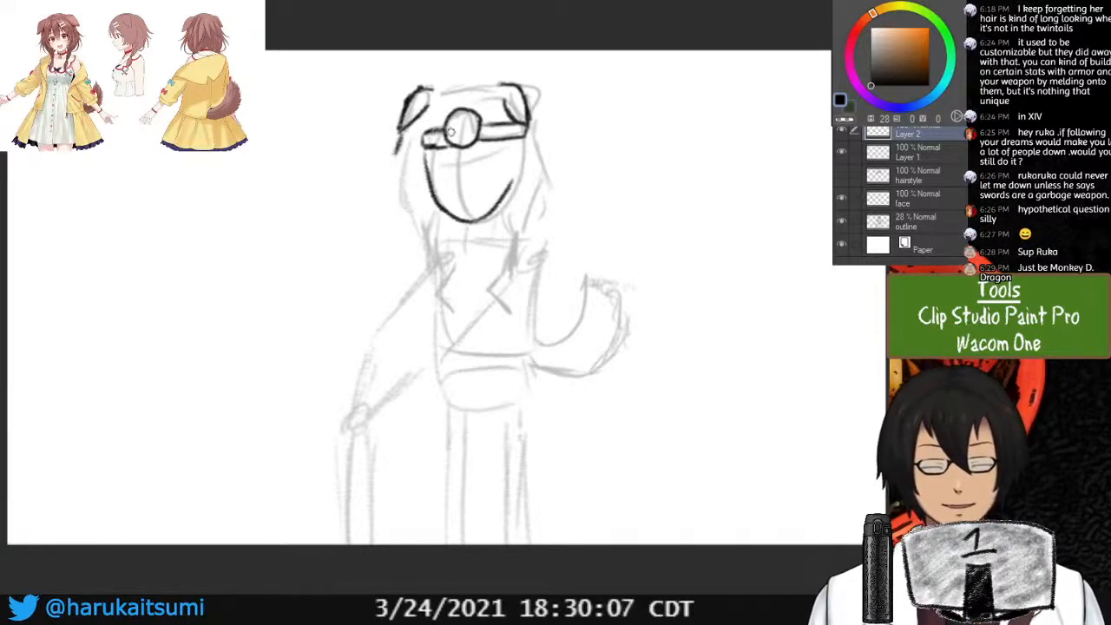
mouse_move(452, 132)
mouse_down()
mouse_move(451, 153)
mouse_move(448, 116)
mouse_move(467, 146)
mouse_move(477, 122)
mouse_move(435, 150)
mouse_up()
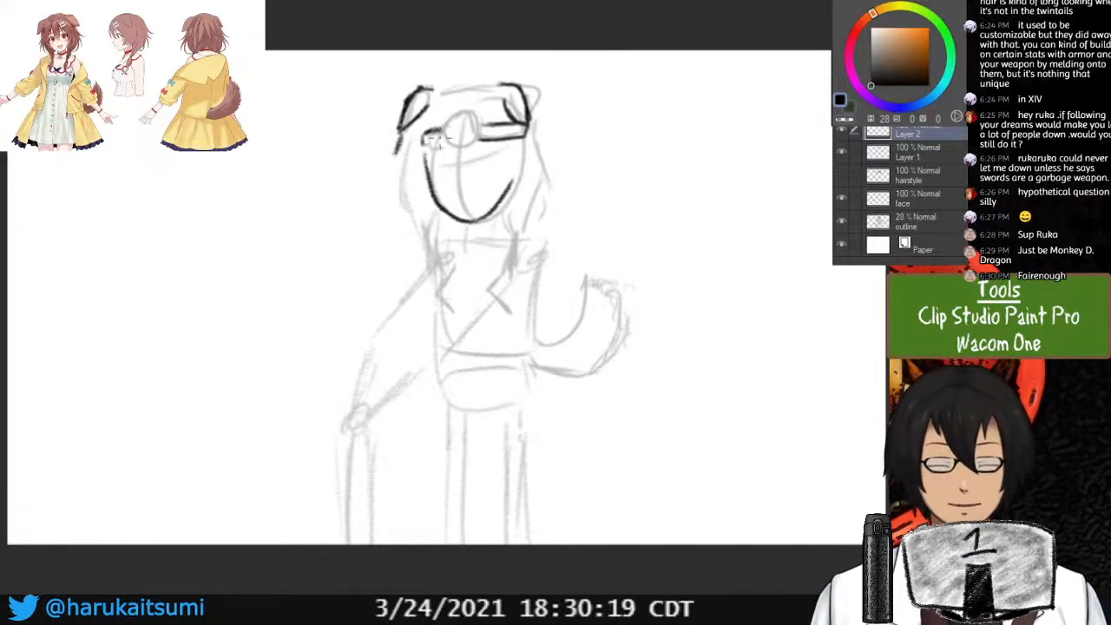
mouse_move(424, 129)
mouse_down()
mouse_move(425, 156)
mouse_move(506, 130)
mouse_up()
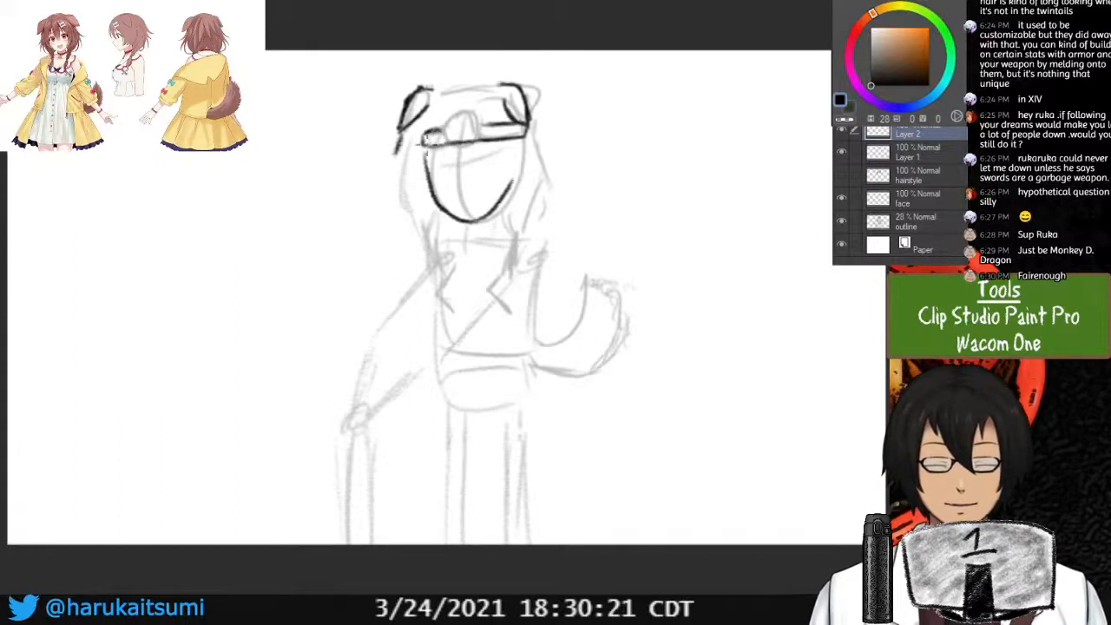
mouse_move(427, 134)
mouse_down()
mouse_move(454, 107)
mouse_move(486, 109)
mouse_move(460, 106)
mouse_move(486, 111)
mouse_move(438, 130)
mouse_up()
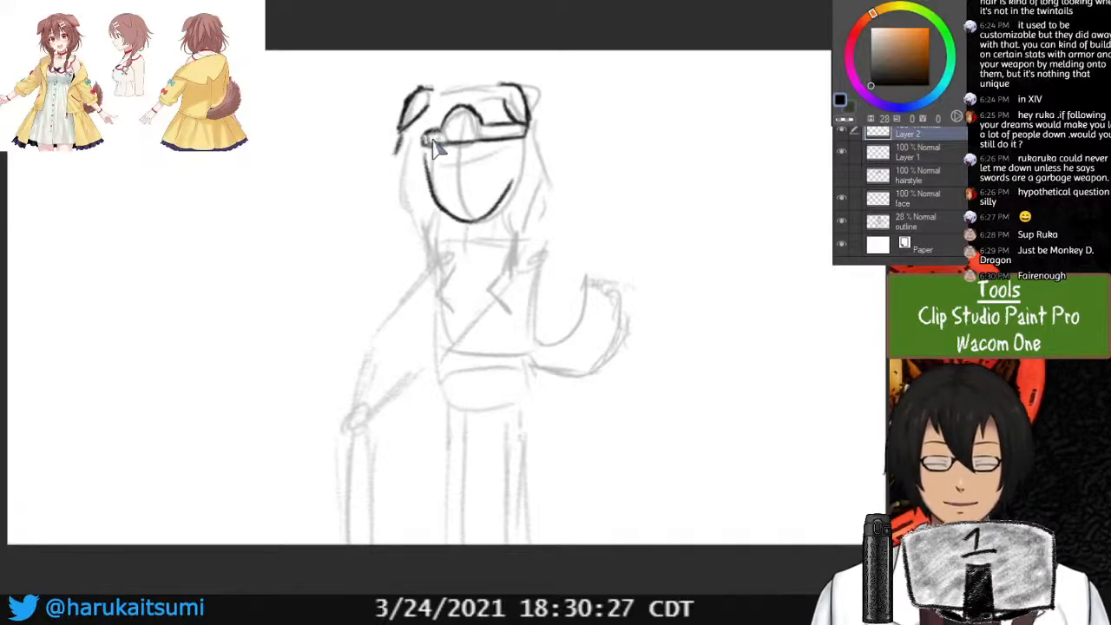
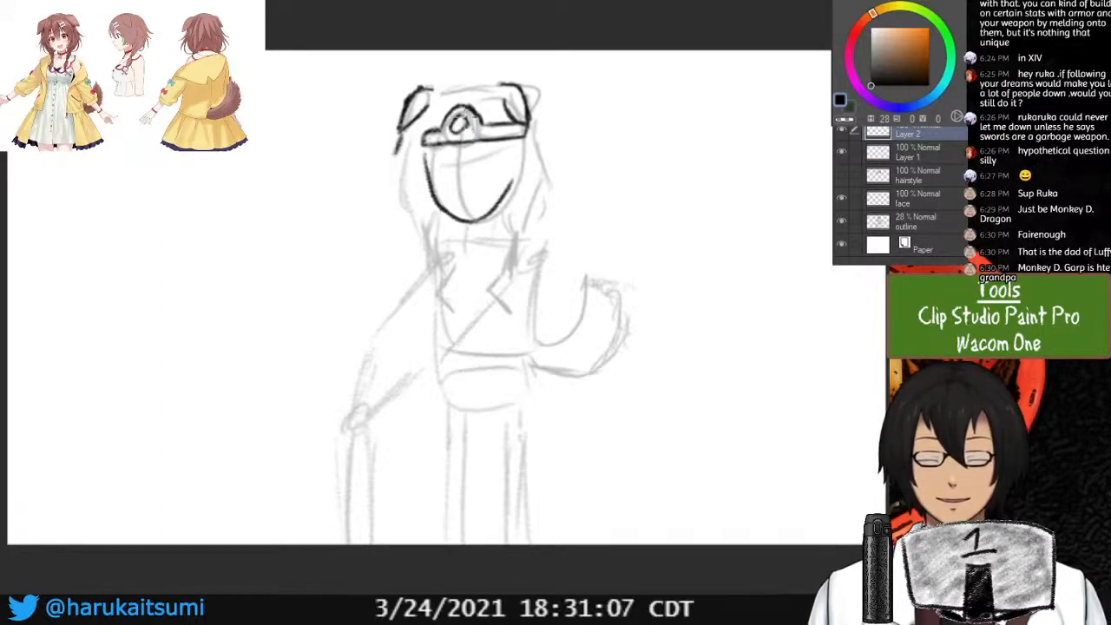
key(ctrl)
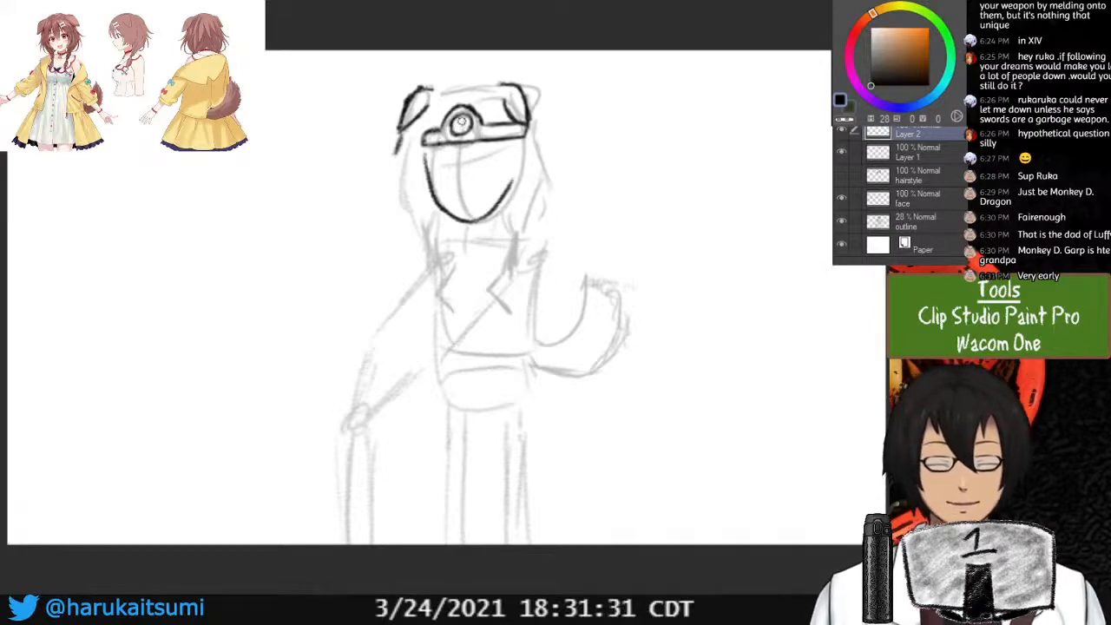
click(841, 176)
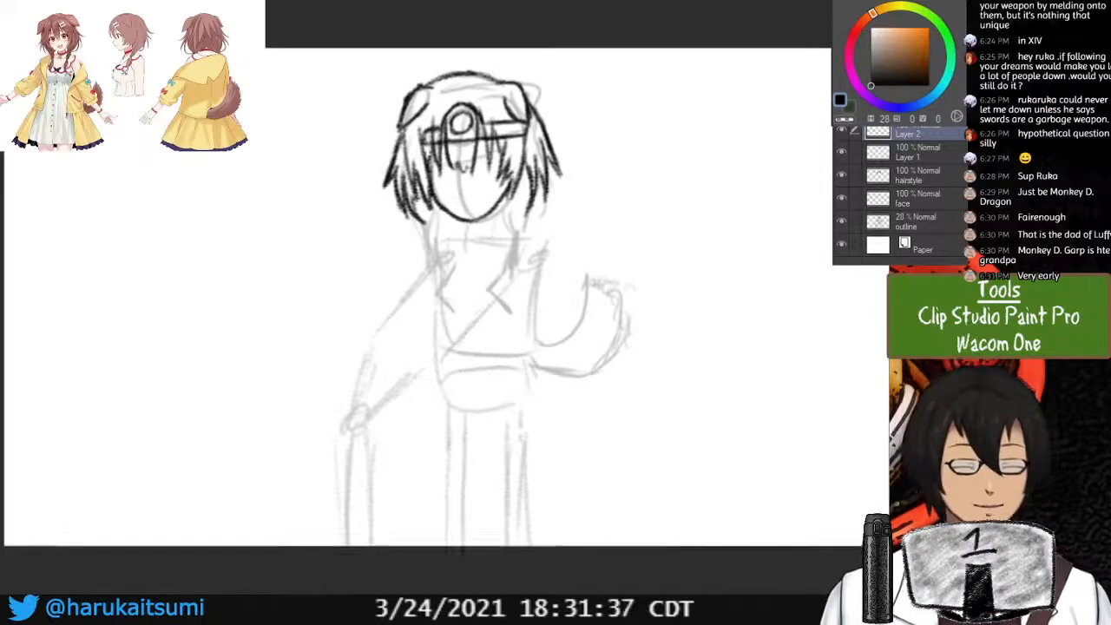
Rename Layer 1 as ears and Layer 2 as headgear.
key(ctrl+plus)
key(ctrl+plus)
mouse_move(477, 199)
mouse_down()
mouse_move(431, 436)
mouse_move(464, 436)
mouse_move(452, 316)
mouse_move(465, 343)
mouse_up()
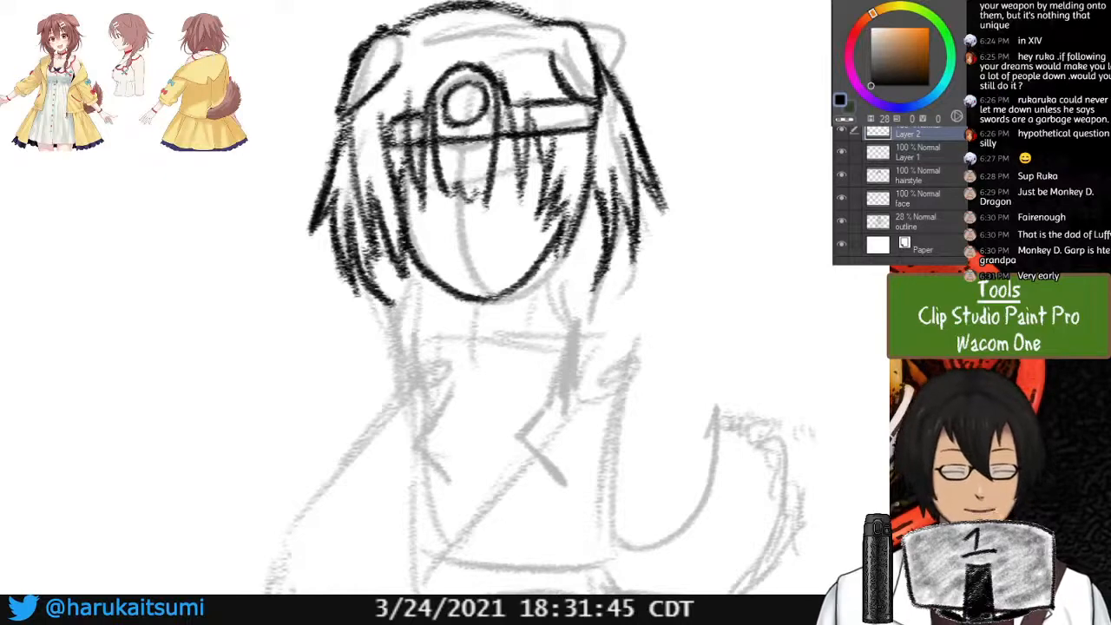
click(841, 152)
click(841, 152)
click(918, 153)
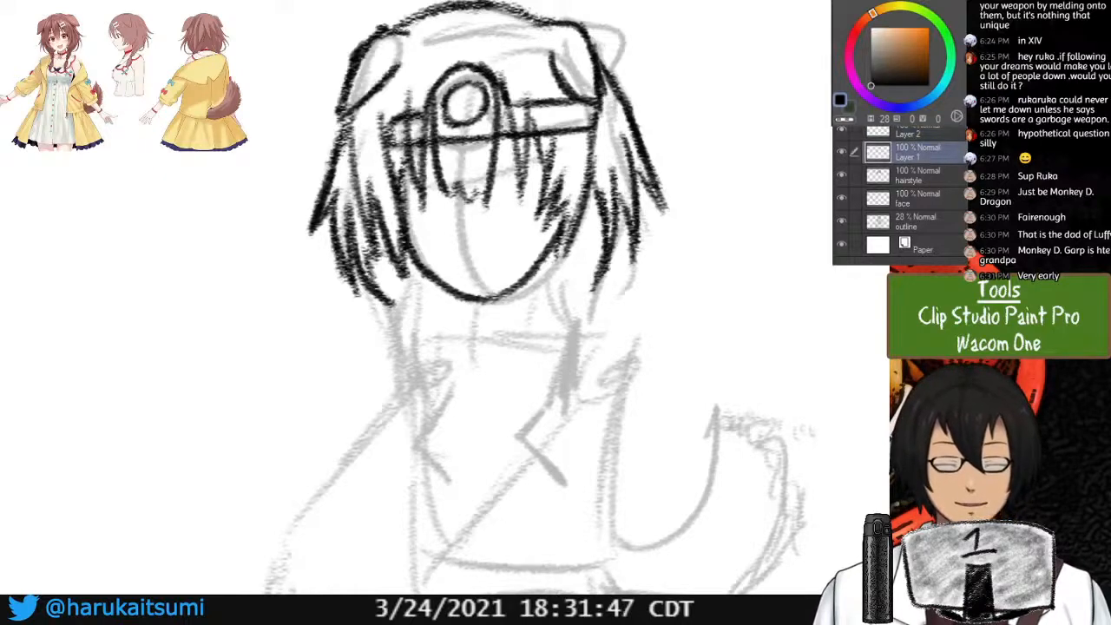
text(ears)
key(Return)
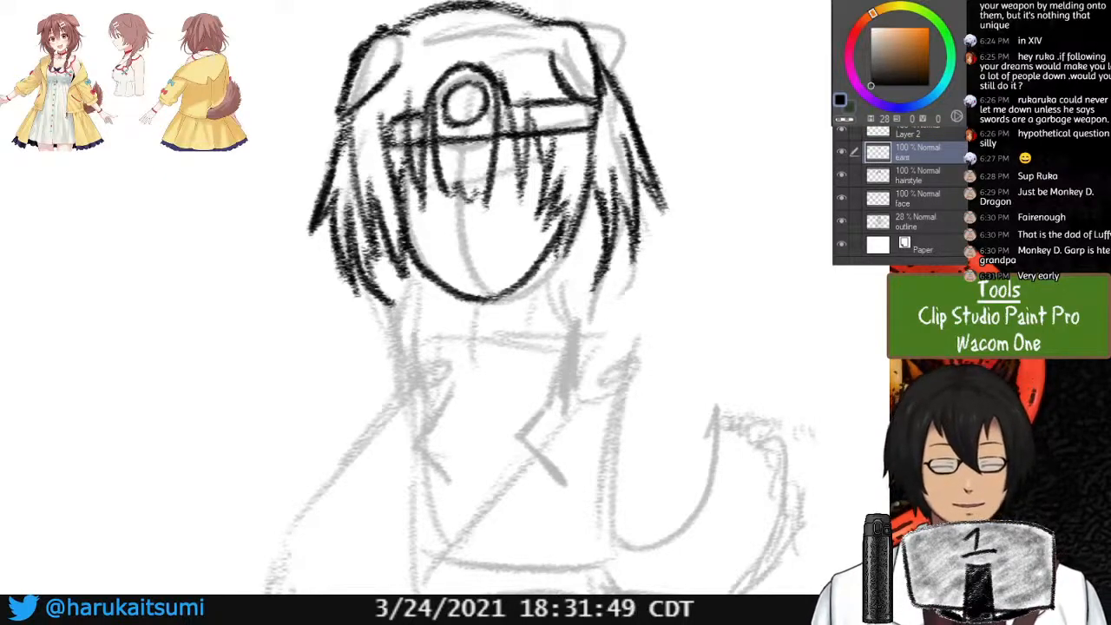
click(841, 130)
click(841, 130)
click(918, 132)
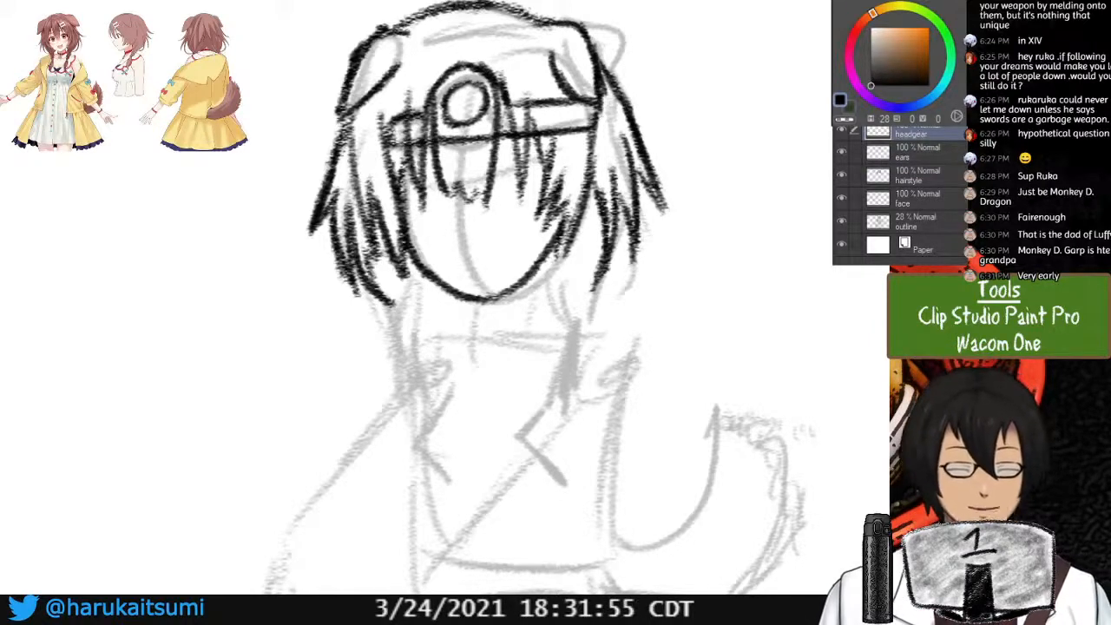
Save the drawing in the 2021 Drawings folder as koroneDQ in CLIP STUDIO FORMAT.
key(ctrl+s)
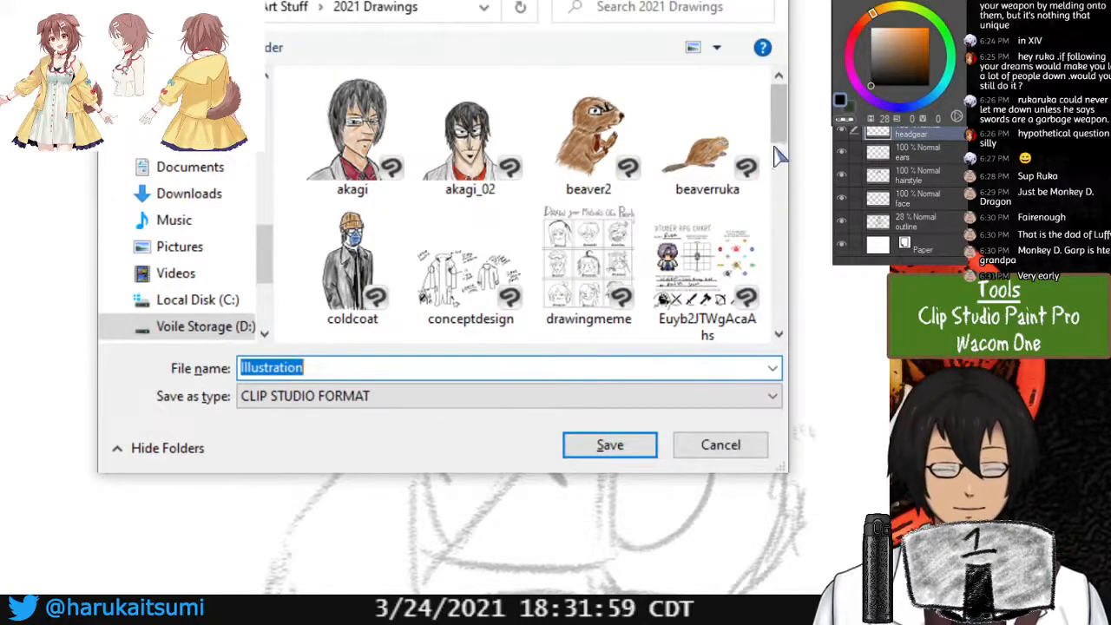
drag(780, 158, 813, 8)
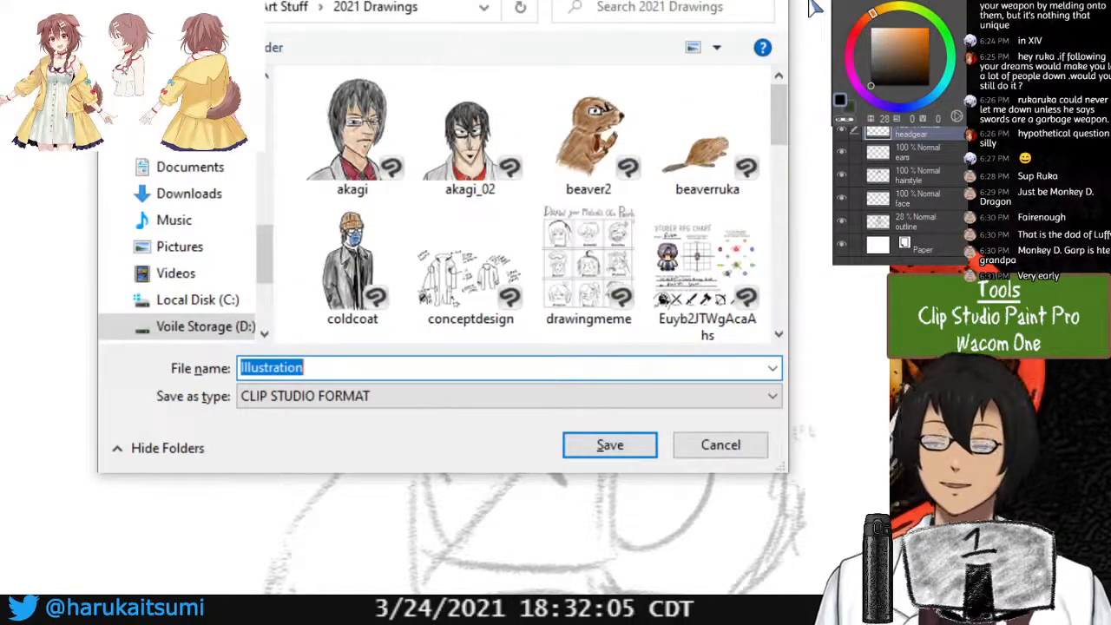
text(koroneDQ)
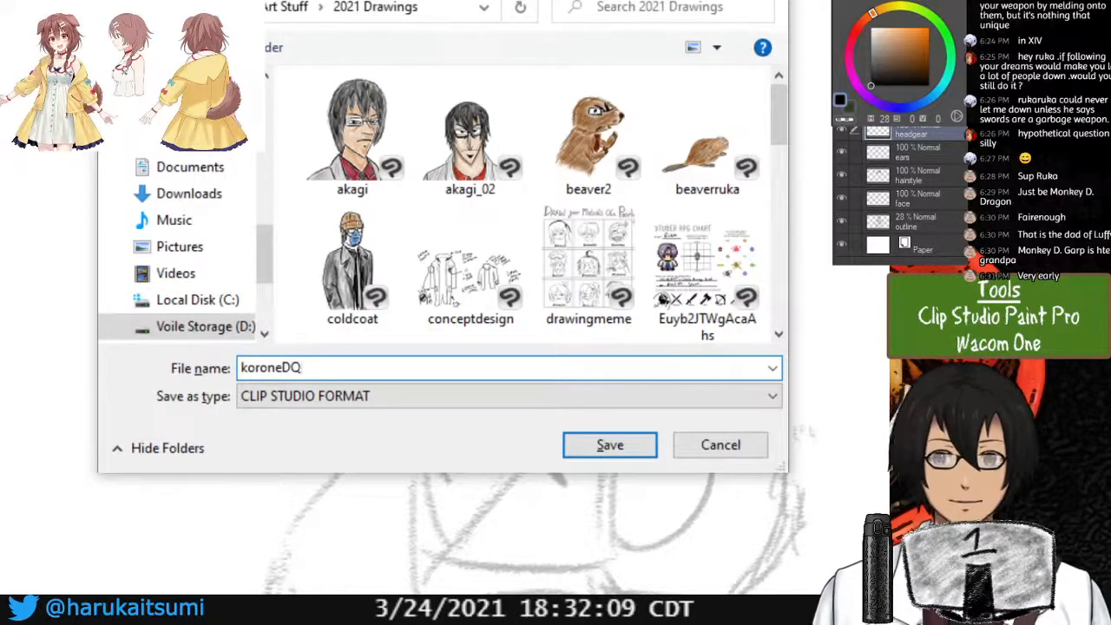
key(Return)
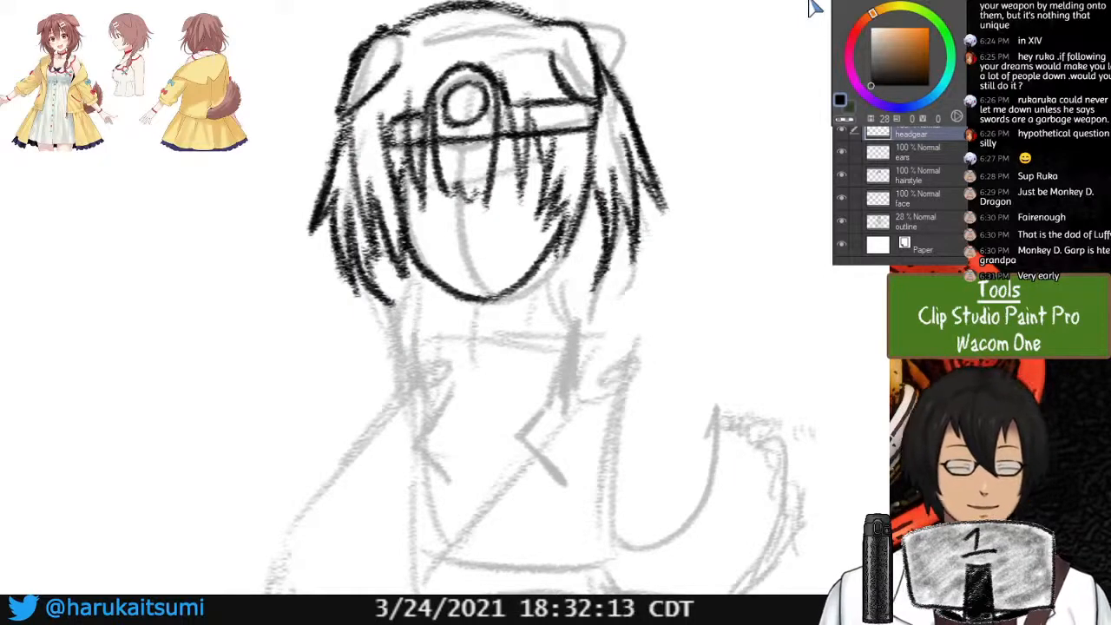
Create a new raster layer directly above the outline layer, beneath the face layer.
mouse_move(451, 365)
mouse_down()
mouse_move(484, 210)
mouse_move(665, 215)
mouse_move(635, 182)
mouse_move(539, 240)
mouse_move(464, 304)
mouse_move(448, 348)
mouse_up()
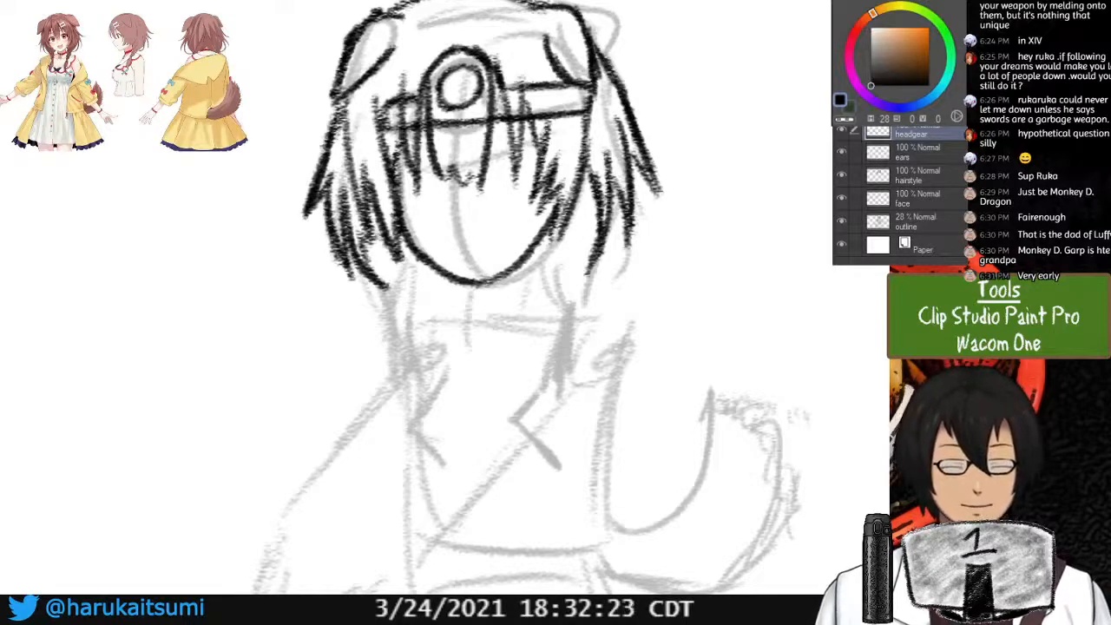
drag(521, 304, 486, 283)
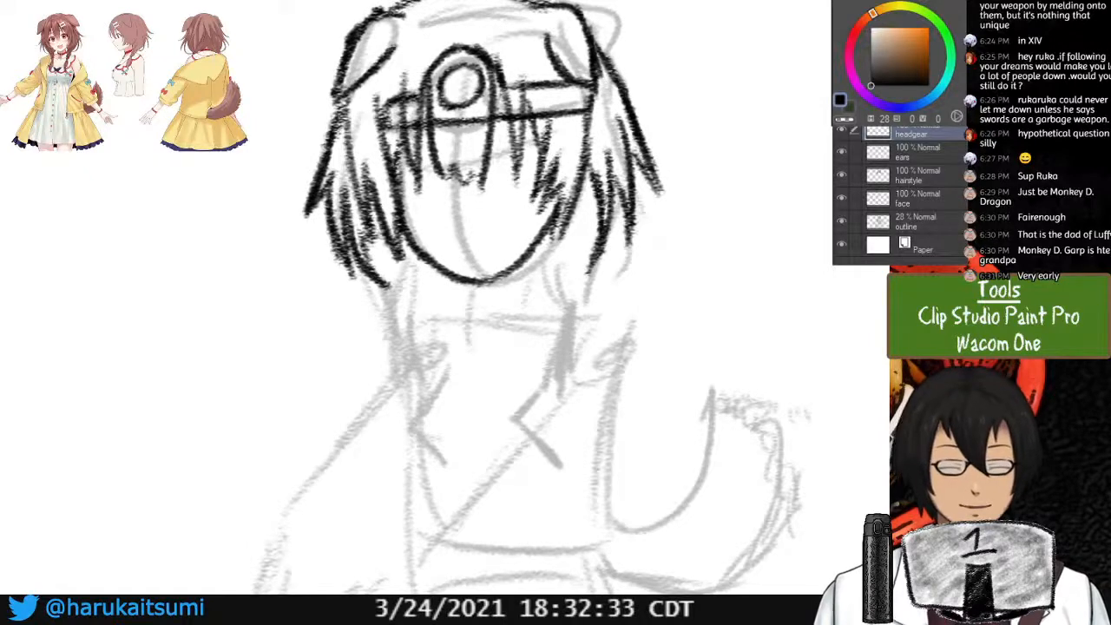
click(841, 198)
click(841, 198)
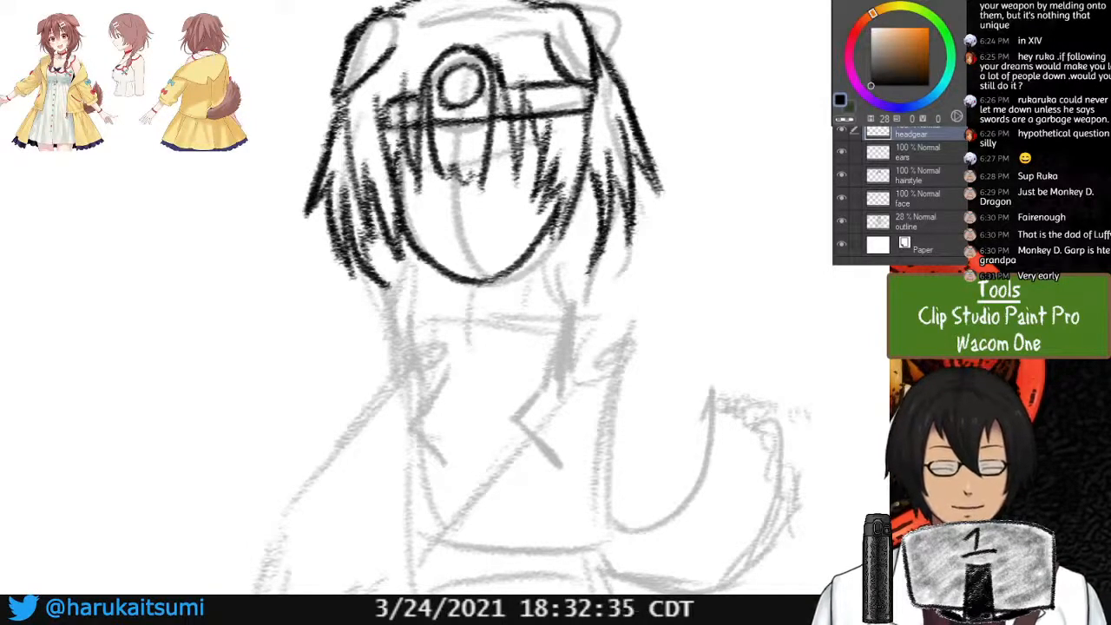
click(917, 222)
key(ctrl+shift+n)
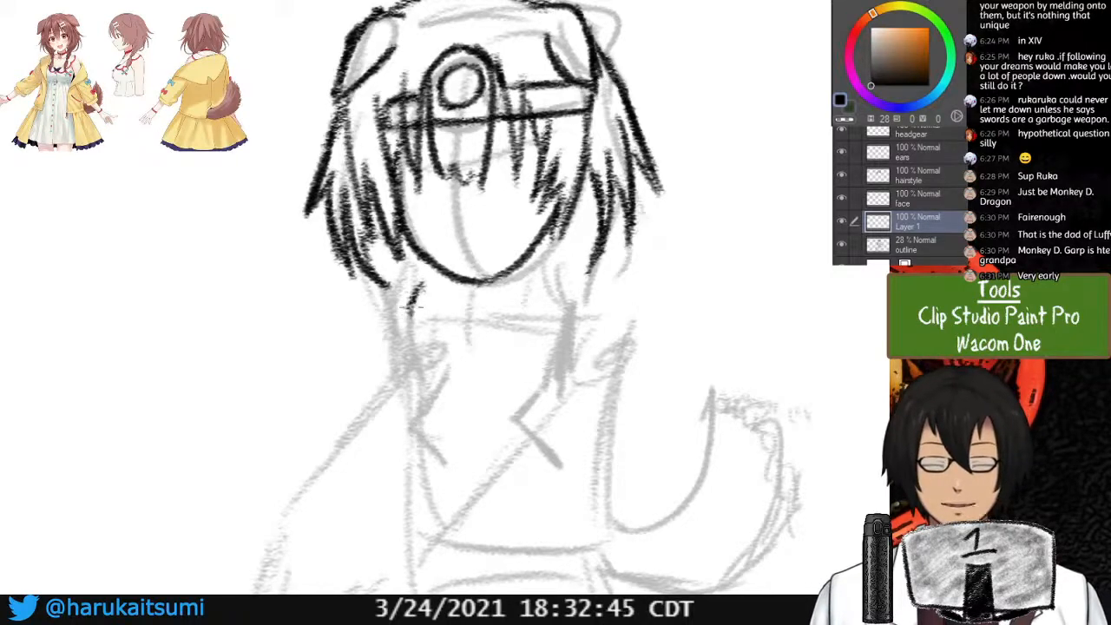
mouse_move(415, 295)
mouse_down()
mouse_move(561, 304)
mouse_move(533, 332)
mouse_move(580, 298)
mouse_up()
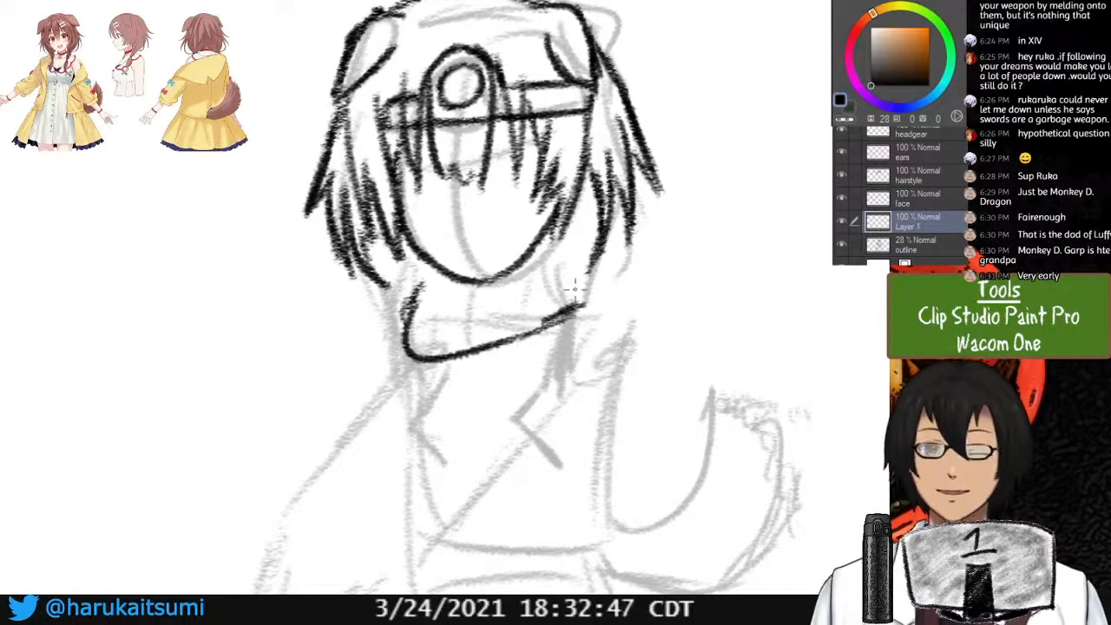
mouse_move(559, 252)
mouse_down()
mouse_move(587, 268)
mouse_move(573, 301)
mouse_up()
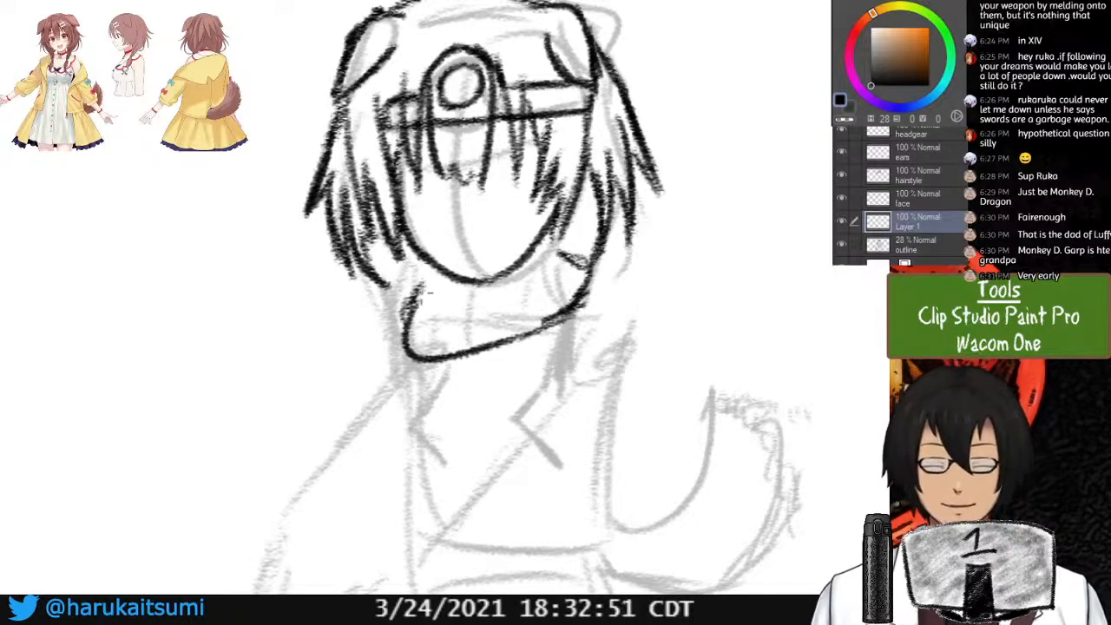
key(ctrl+z)
key(ctrl+z)
key(ctrl+z)
key(ctrl+z)
key(ctrl+z)
key(ctrl+z)
key(ctrl+z)
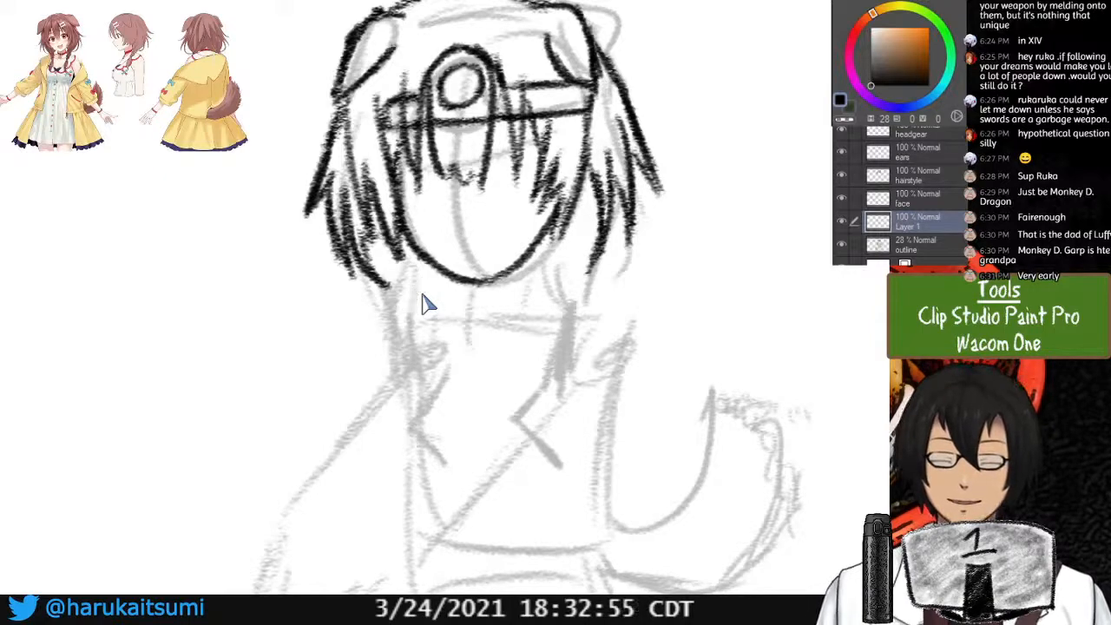
mouse_move(413, 268)
mouse_down()
mouse_move(399, 380)
mouse_move(408, 369)
mouse_up()
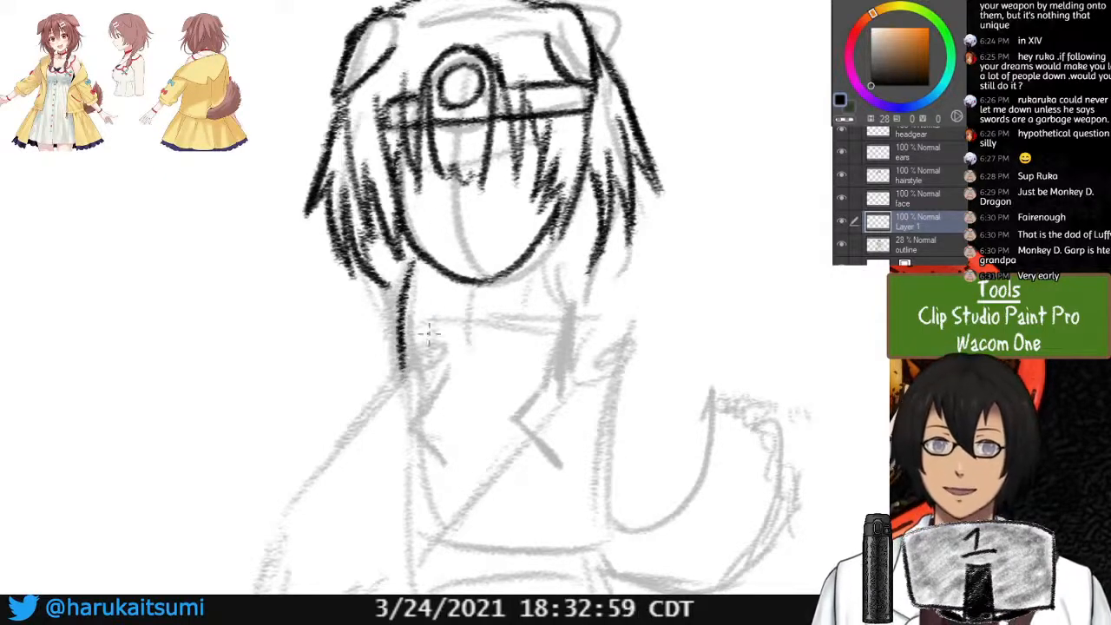
mouse_move(433, 292)
mouse_down()
mouse_move(476, 309)
mouse_move(580, 270)
mouse_up()
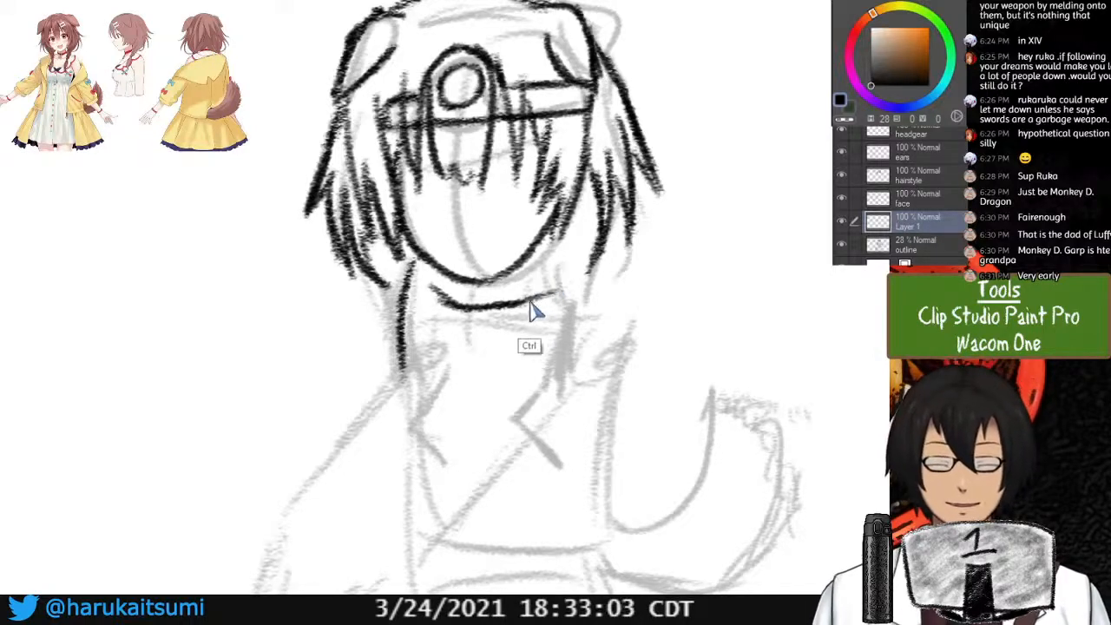
drag(552, 293, 572, 276)
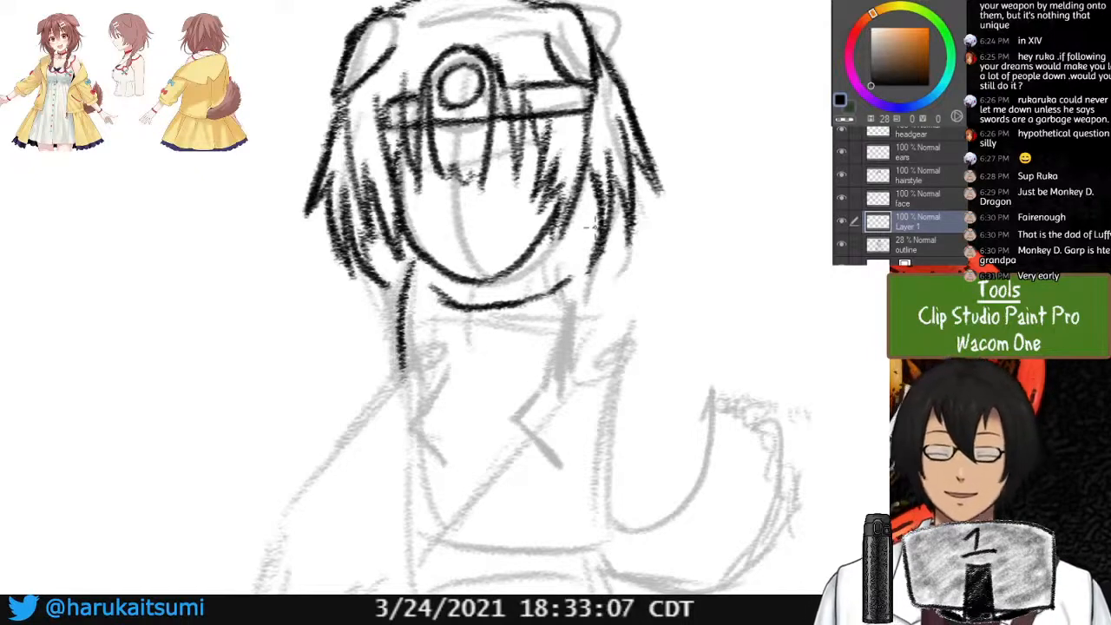
key(ctrl+z)
key(ctrl+z)
key(ctrl+z)
key(ctrl+z)
key(ctrl+z)
key(ctrl+z)
key(ctrl+z)
key(ctrl+z)
key(ctrl+z)
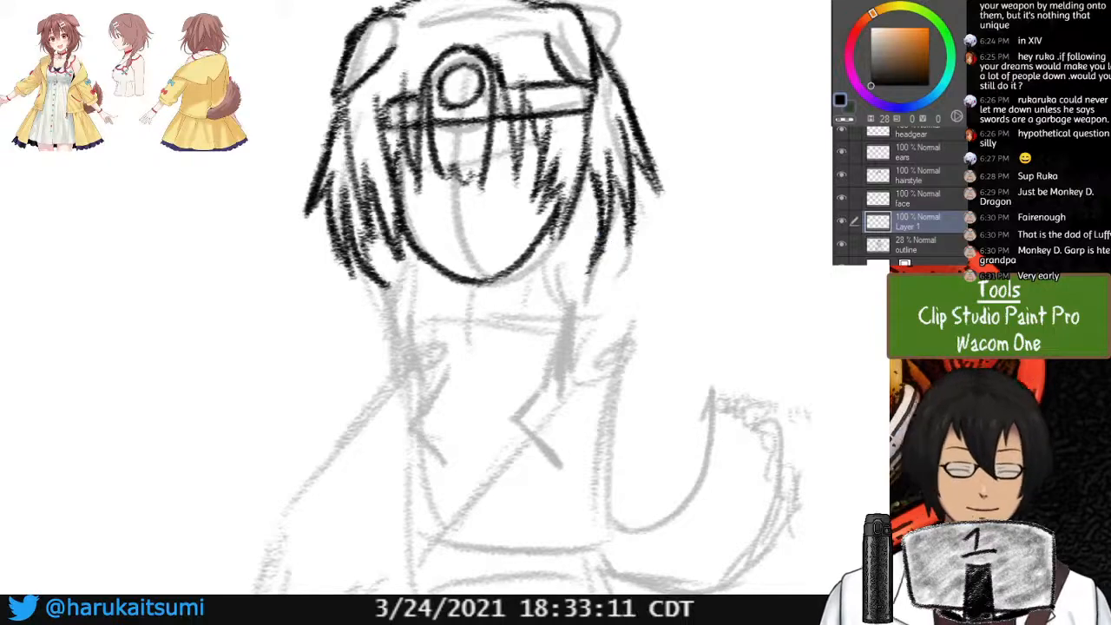
Toggle the hairstyle layer's visibility to check it, and create a new raster layer directly above it.
click(841, 175)
click(841, 176)
click(918, 176)
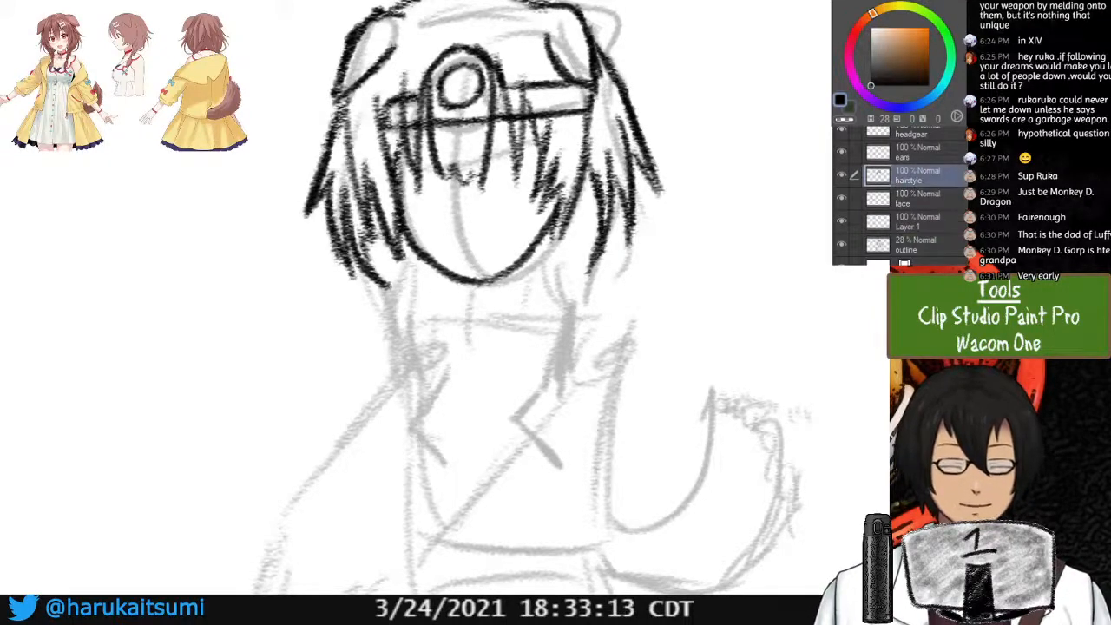
click(841, 175)
click(841, 175)
key(ctrl+shift+n)
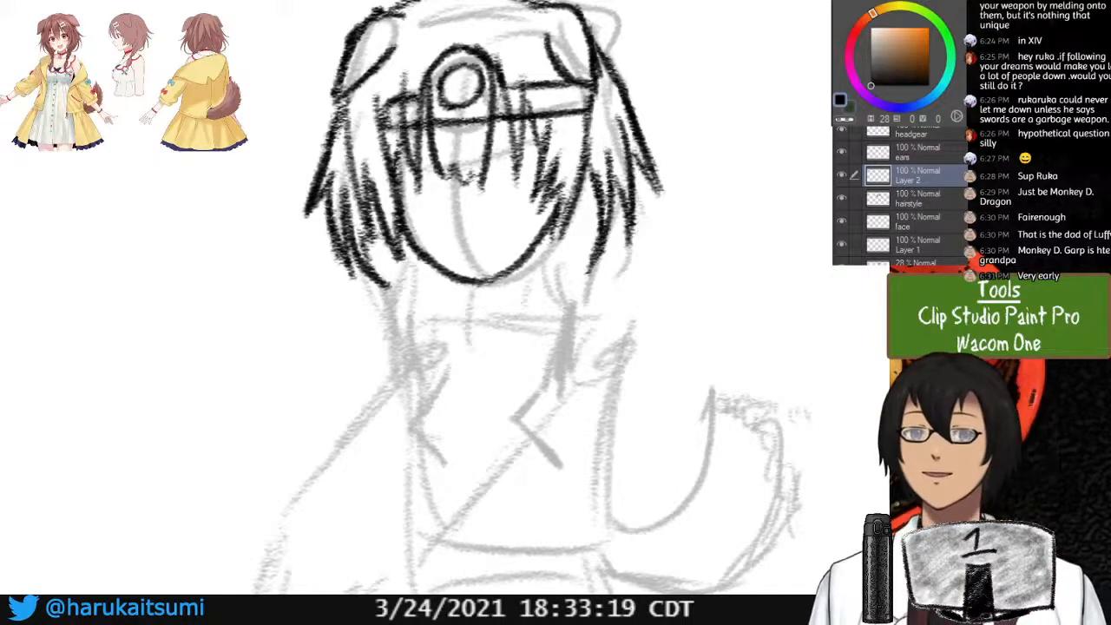
Ink a pointed lock of hair hanging below the jaw on the left side of the face.
drag(383, 254, 412, 319)
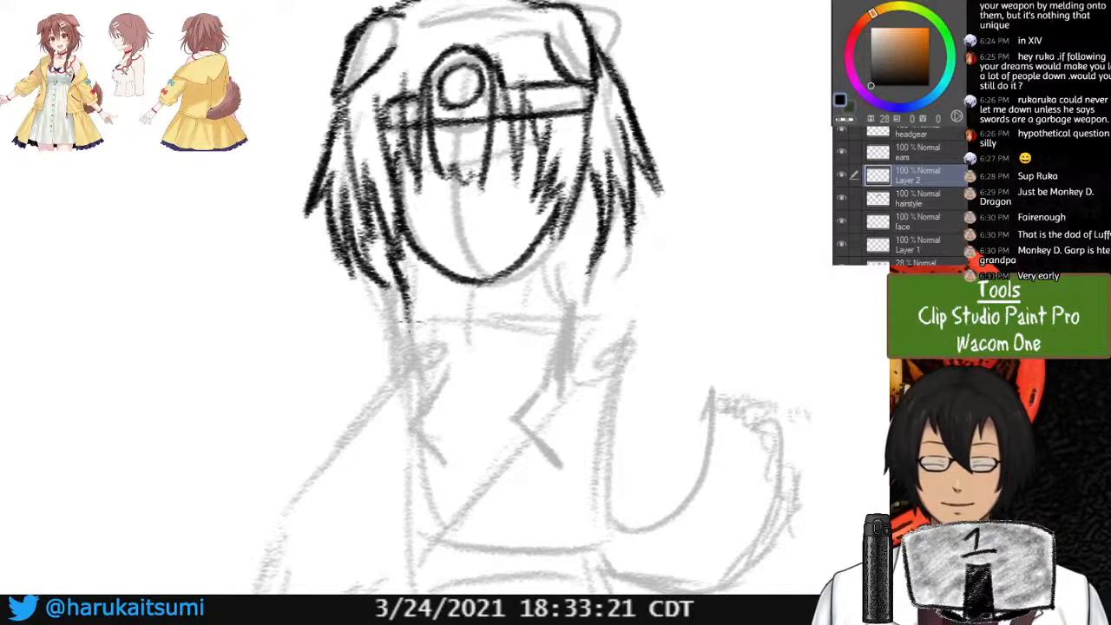
drag(425, 264, 409, 323)
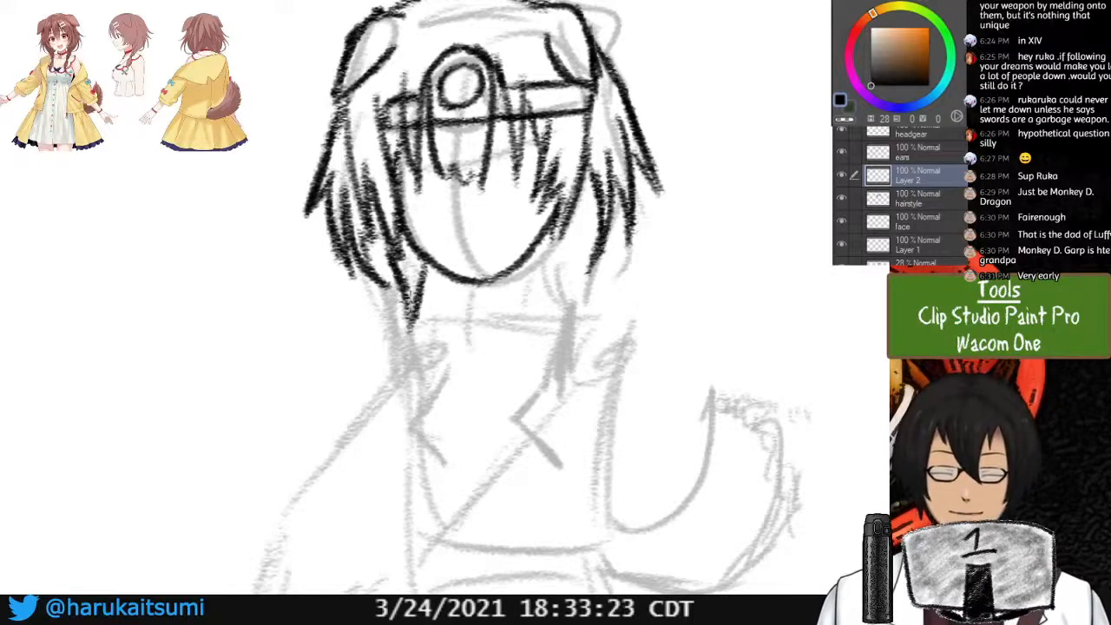
key(ctrl+z)
key(ctrl+z)
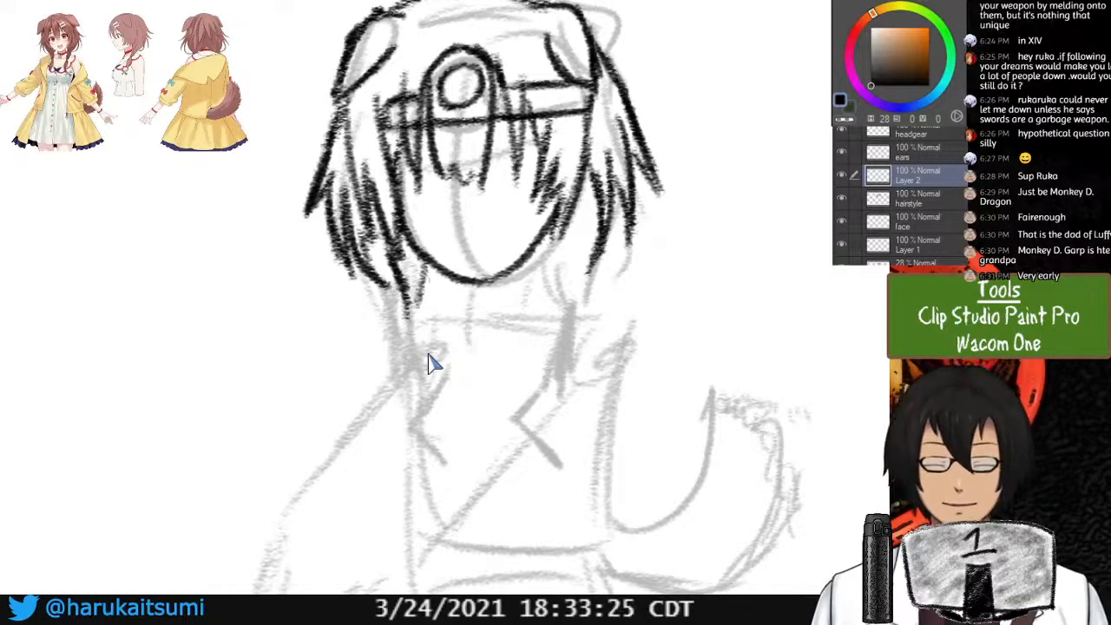
drag(425, 267, 420, 333)
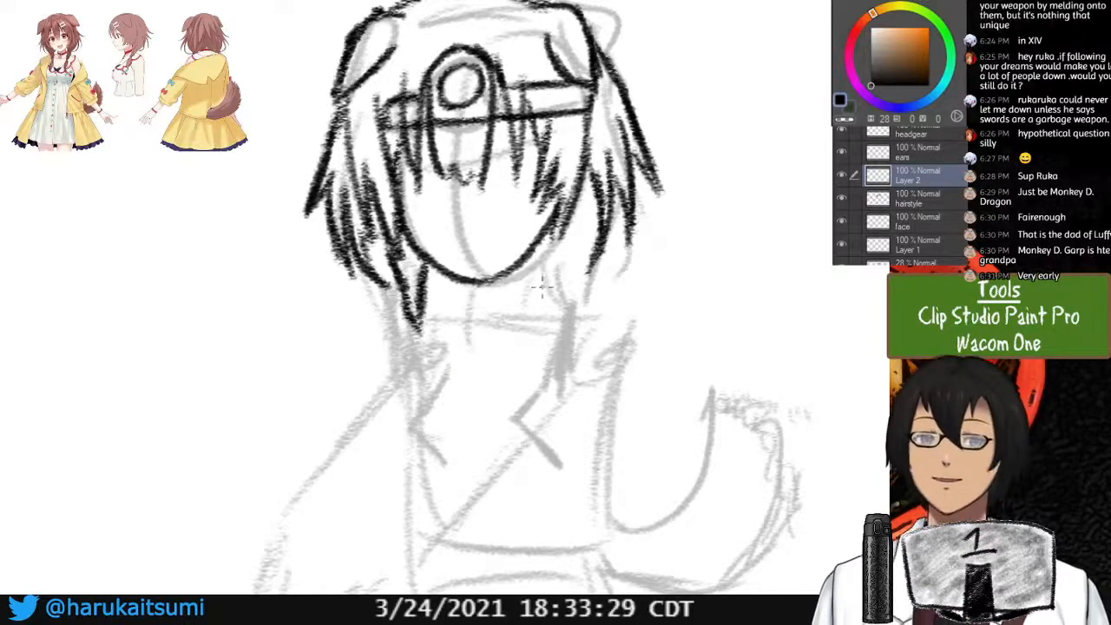
Ink extra hair strokes and a pointed lock below the jaw on the right side, erasing its short tip and redrawing it longer.
mouse_move(545, 254)
mouse_down()
mouse_move(536, 276)
mouse_move(559, 294)
mouse_up()
mouse_move(597, 212)
mouse_down()
mouse_move(574, 270)
mouse_move(581, 245)
mouse_up()
drag(595, 203, 566, 285)
drag(583, 245, 558, 296)
mouse_move(555, 252)
mouse_down()
mouse_move(538, 290)
mouse_move(563, 292)
mouse_up()
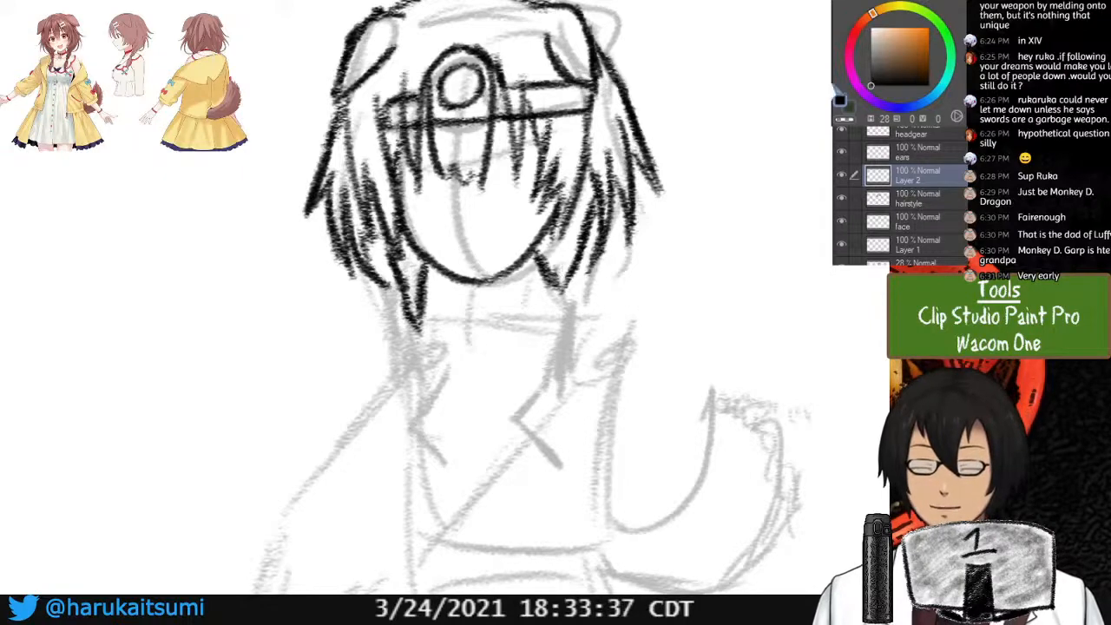
key(e)
mouse_move(554, 267)
mouse_down()
mouse_move(553, 303)
mouse_move(569, 275)
mouse_up()
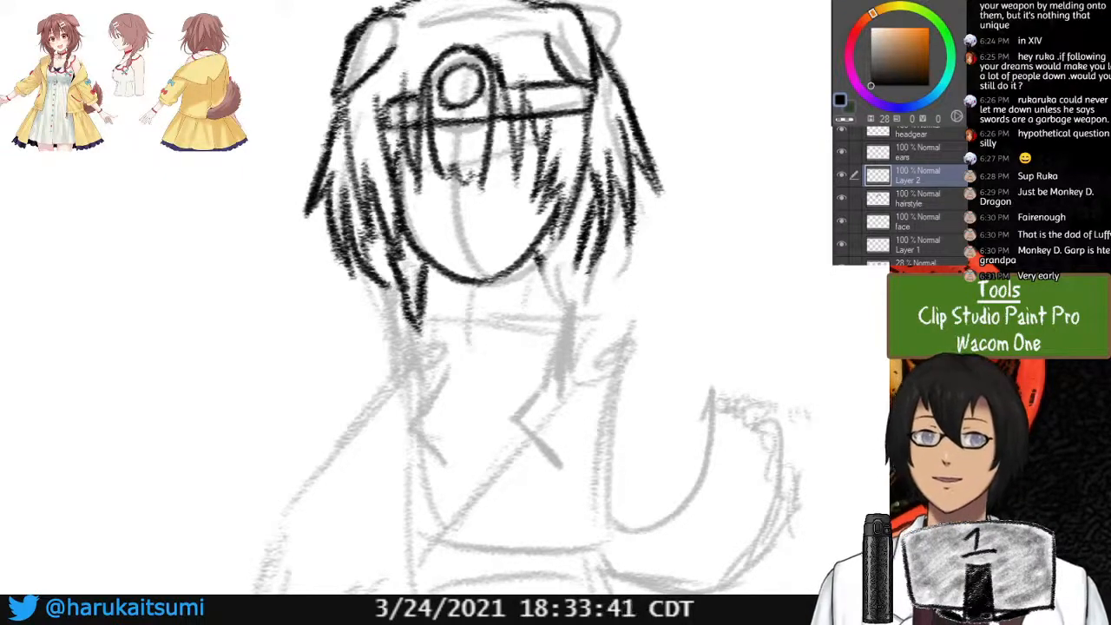
drag(531, 252, 552, 289)
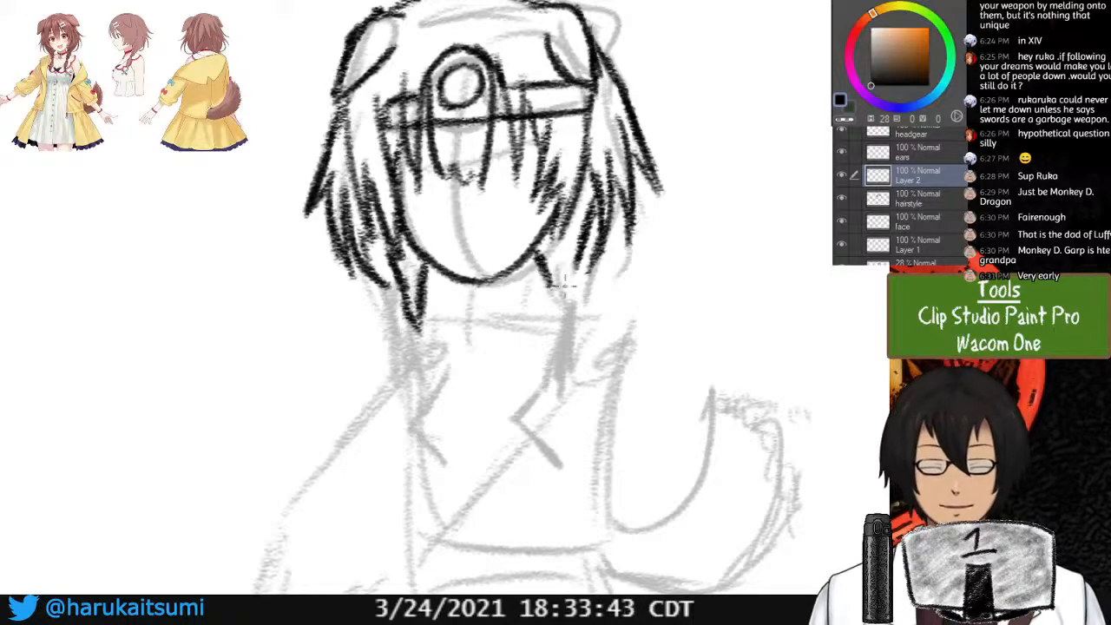
drag(589, 250, 564, 319)
drag(550, 262, 565, 307)
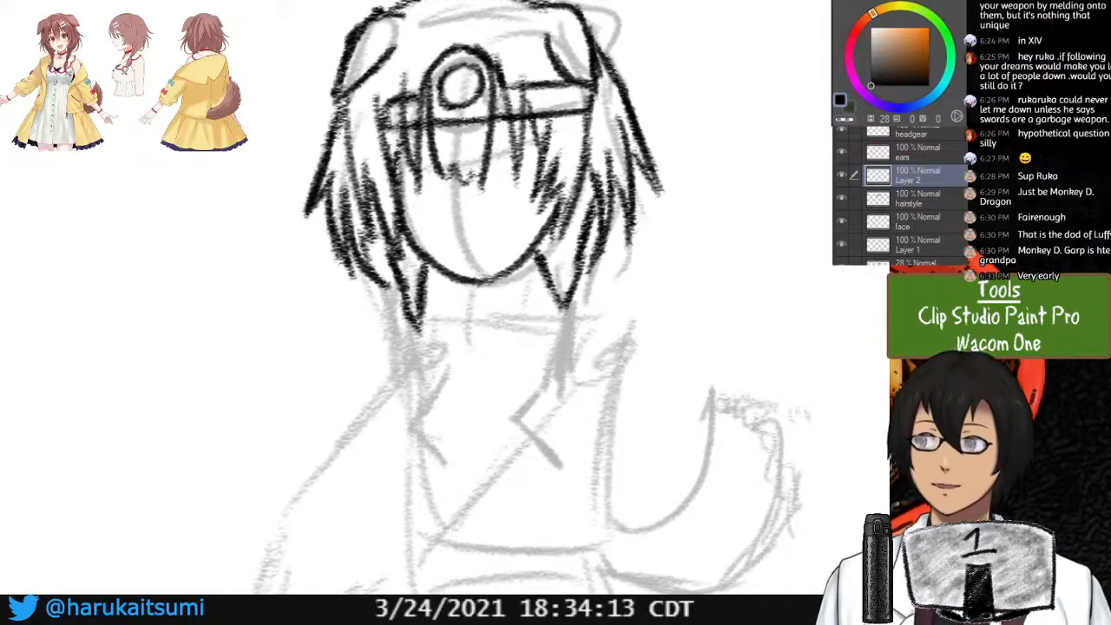
Sketch a small two-segment braid study with interlaced centre lines in the blank area beneath the reference pictures.
drag(155, 156, 197, 195)
drag(190, 153, 185, 191)
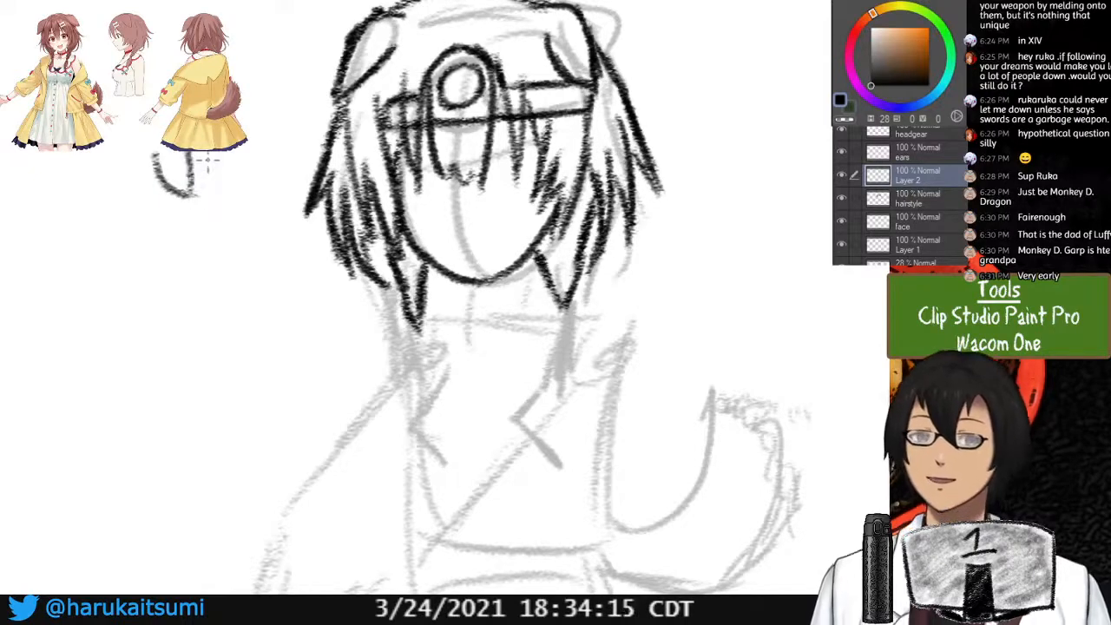
drag(218, 156, 188, 194)
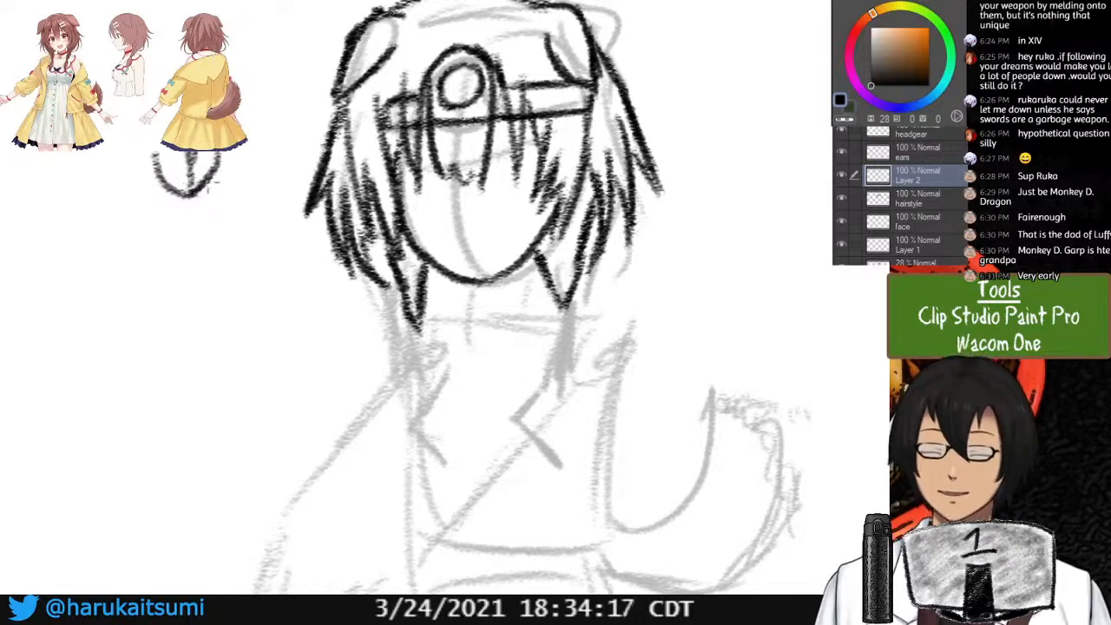
key(ctrl+z)
key(ctrl+z)
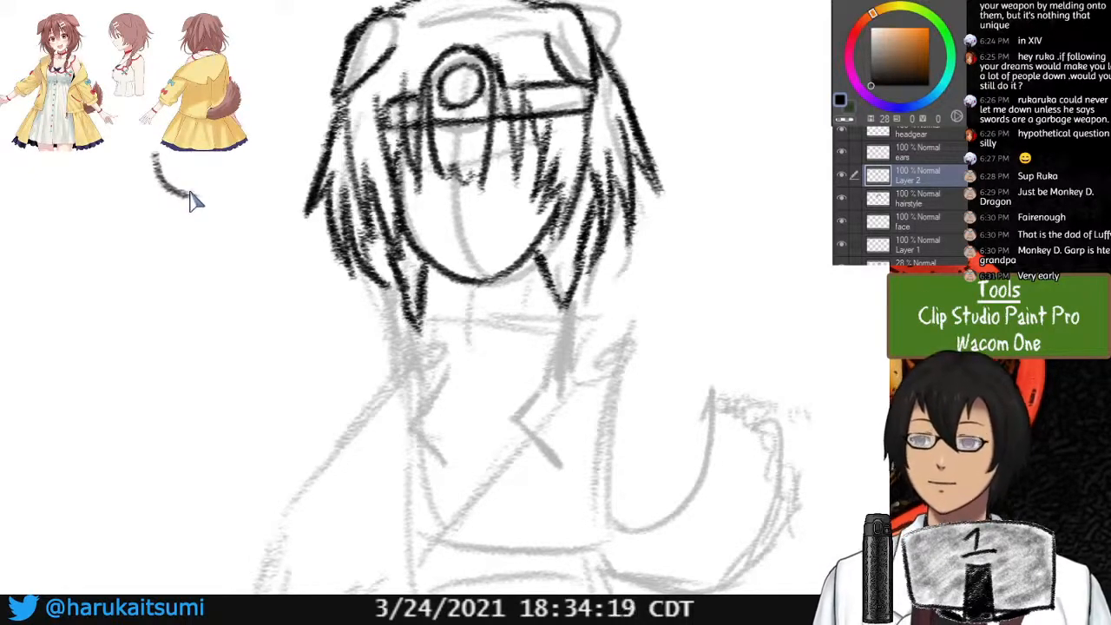
key(ctrl+z)
mouse_move(149, 154)
mouse_down()
mouse_move(174, 201)
mouse_move(198, 263)
mouse_up()
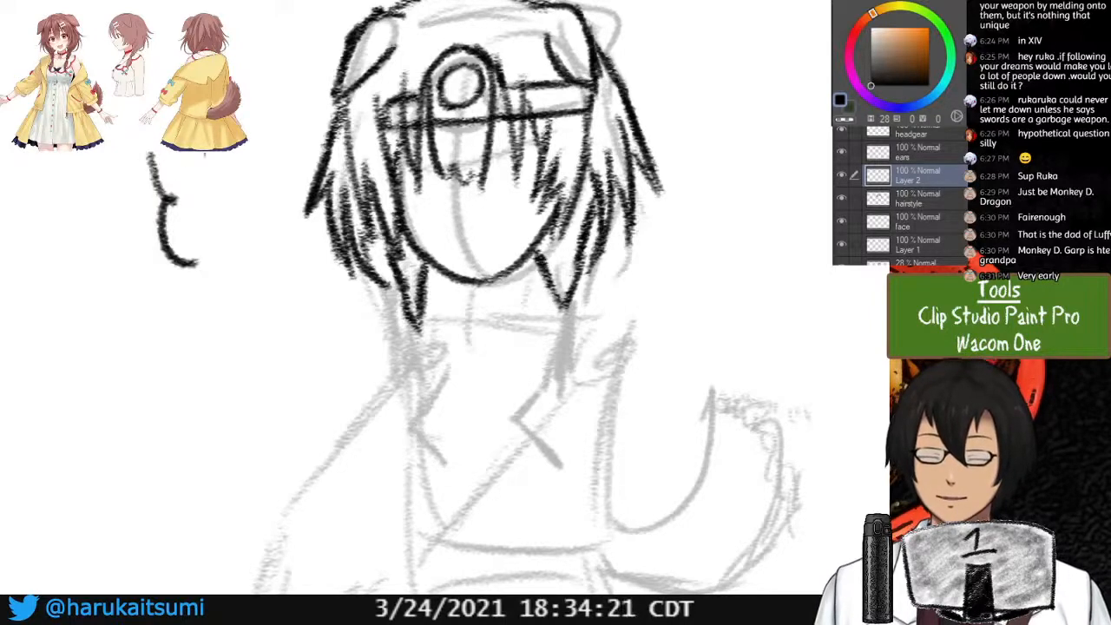
mouse_move(211, 153)
mouse_down()
mouse_move(217, 234)
mouse_move(193, 257)
mouse_up()
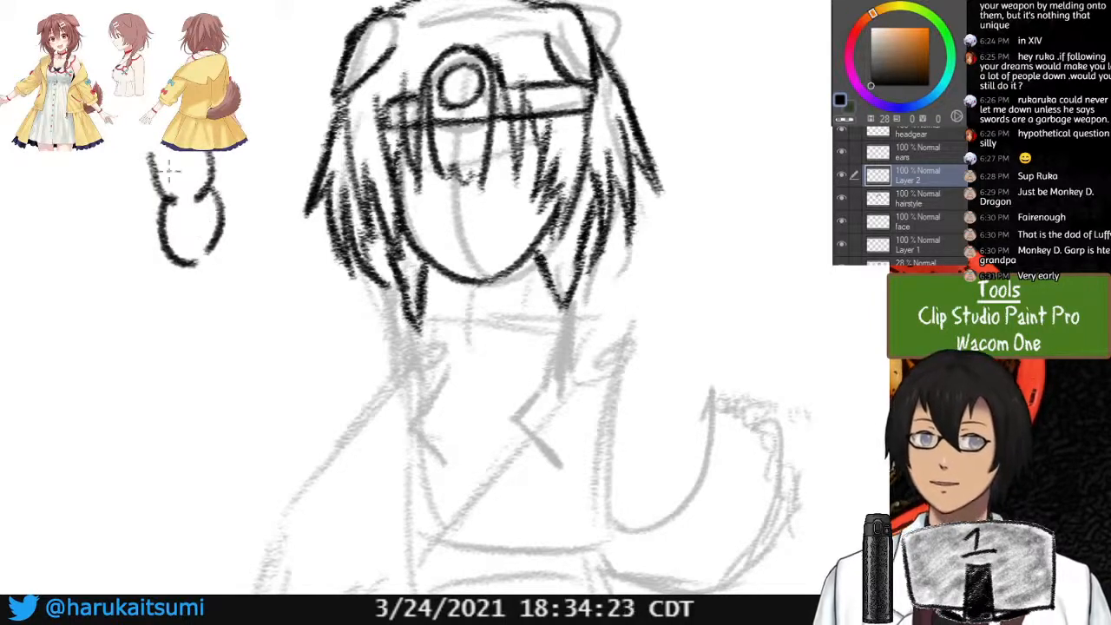
mouse_move(170, 155)
mouse_down()
mouse_move(182, 205)
mouse_move(200, 181)
mouse_move(187, 183)
mouse_move(194, 259)
mouse_up()
drag(207, 203, 194, 266)
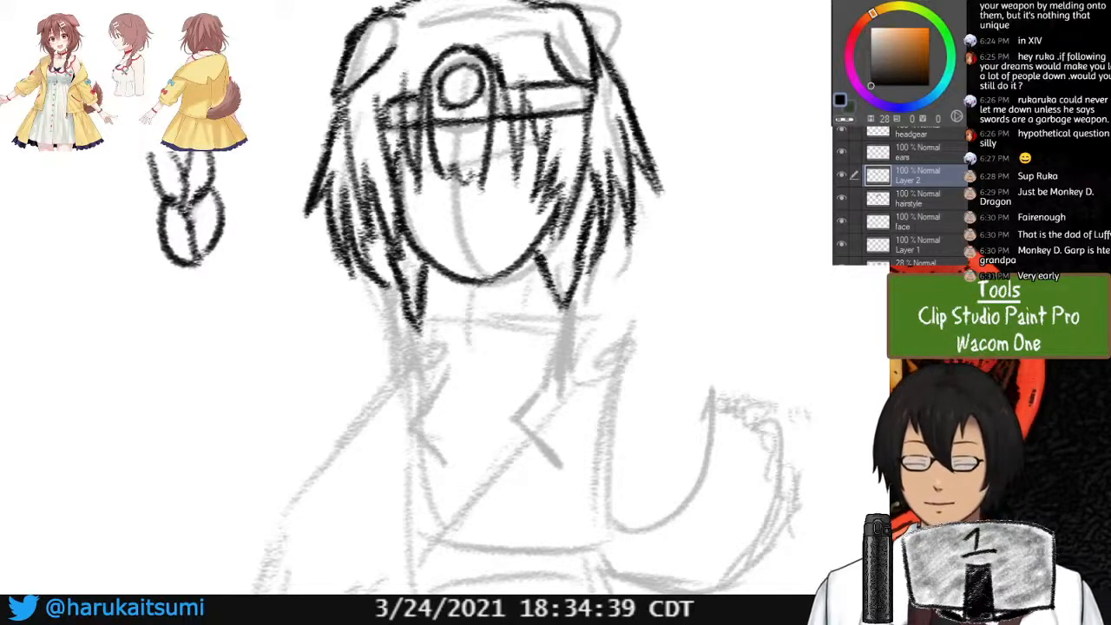
Lasso the practice braid beneath the reference pictures and delete it.
drag(265, 123, 95, 153)
drag(217, 208, 188, 198)
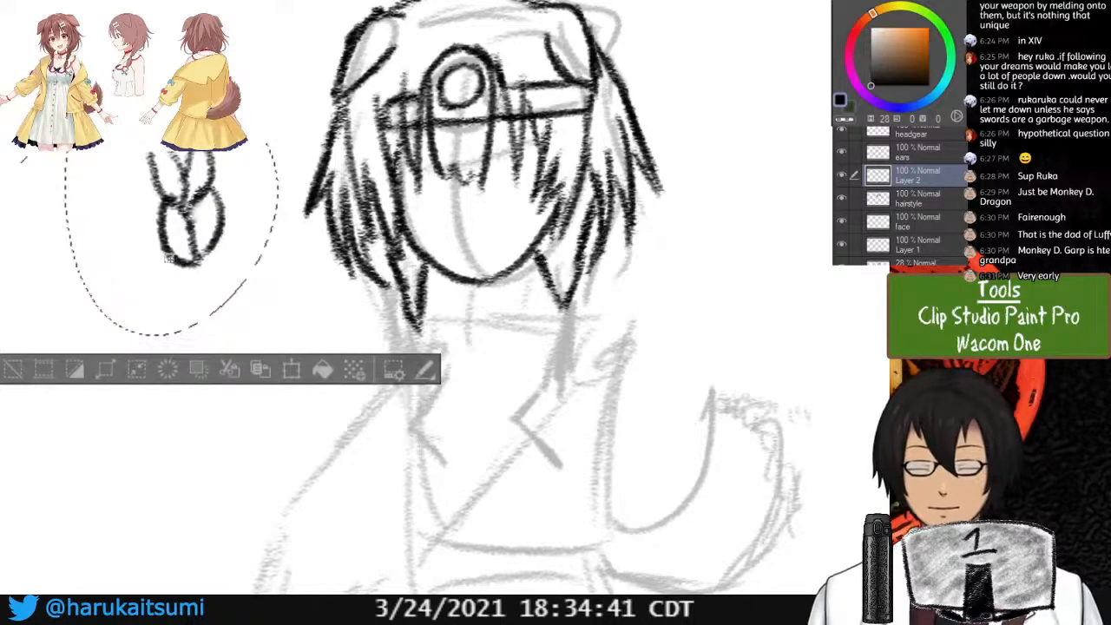
key(Delete)
drag(701, 479, 665, 491)
click(163, 215)
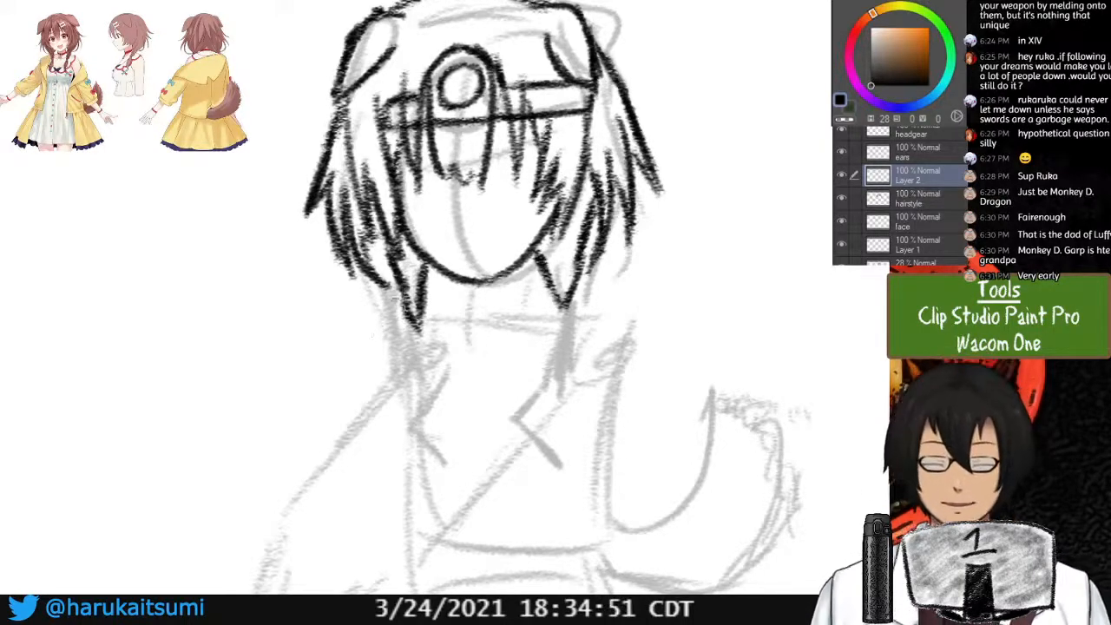
Erase the pointed tips of both locks below the jaw to leave their lower ends open.
mouse_move(400, 293)
mouse_down()
mouse_move(408, 347)
mouse_move(399, 304)
mouse_move(422, 327)
mouse_up()
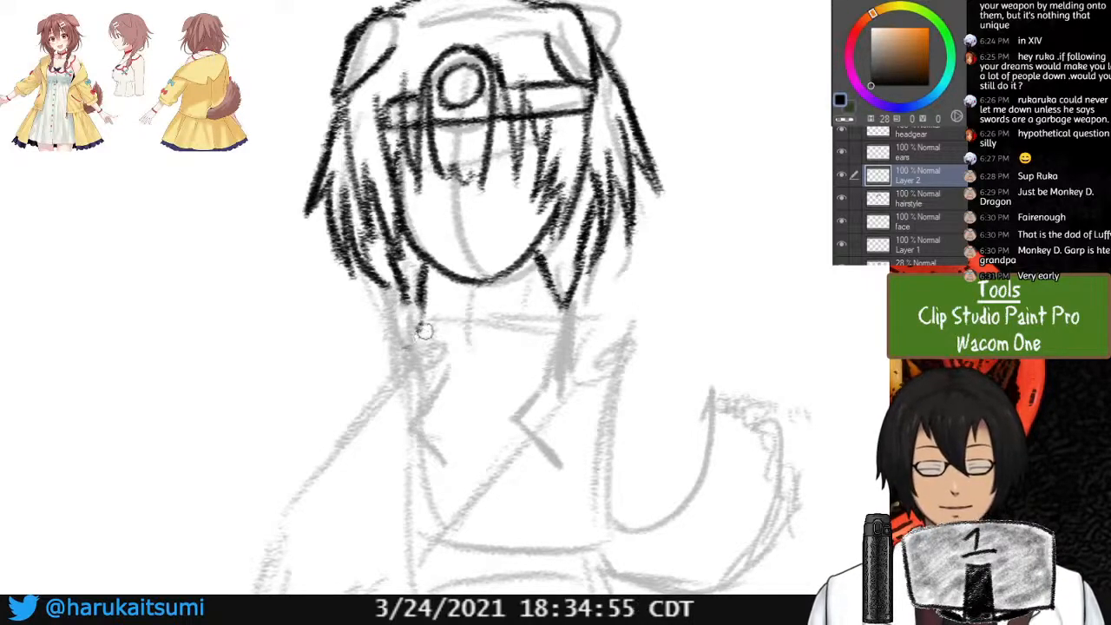
mouse_move(564, 315)
mouse_down()
mouse_move(526, 318)
mouse_move(564, 300)
mouse_up()
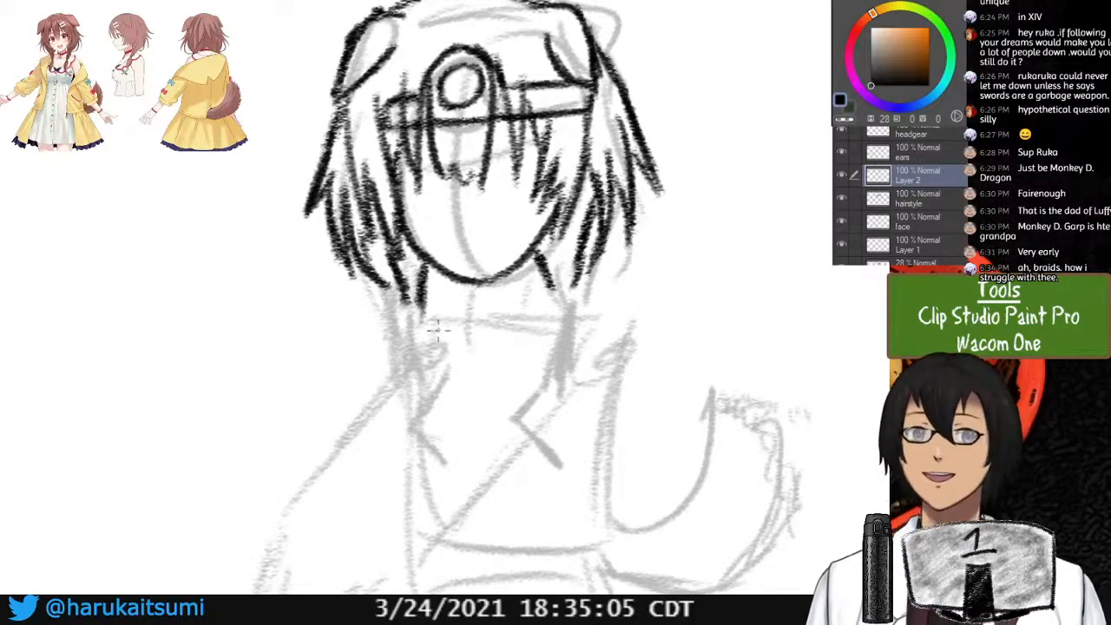
mouse_move(416, 288)
mouse_down()
mouse_move(408, 325)
mouse_move(414, 342)
mouse_move(428, 311)
mouse_move(431, 330)
mouse_move(428, 358)
mouse_up()
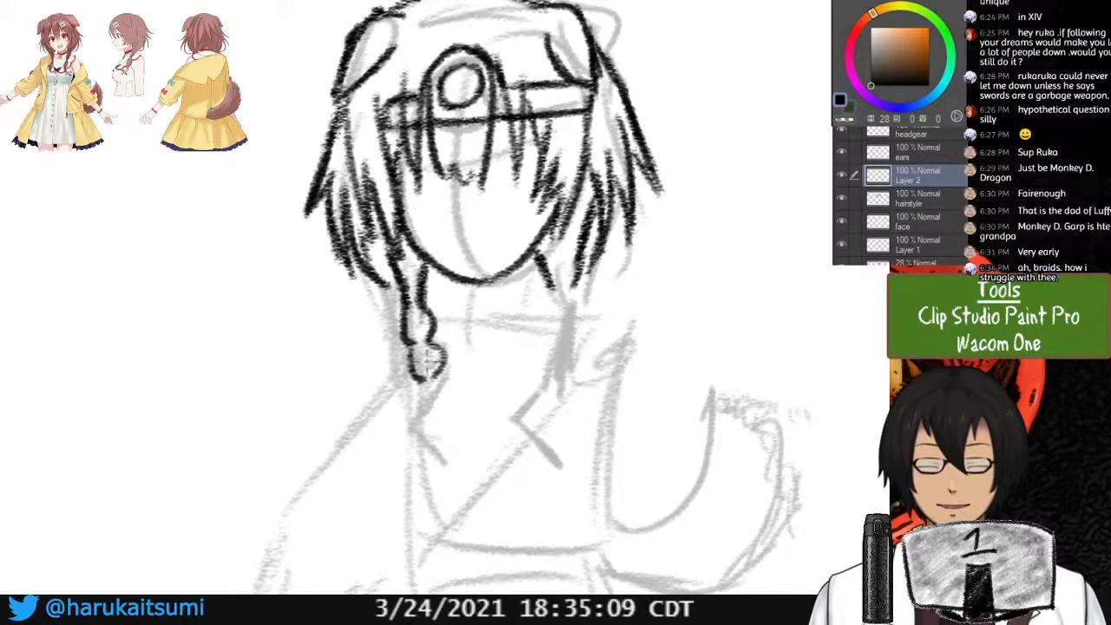
mouse_move(543, 280)
mouse_down()
mouse_move(555, 328)
mouse_move(562, 305)
mouse_move(566, 318)
mouse_up()
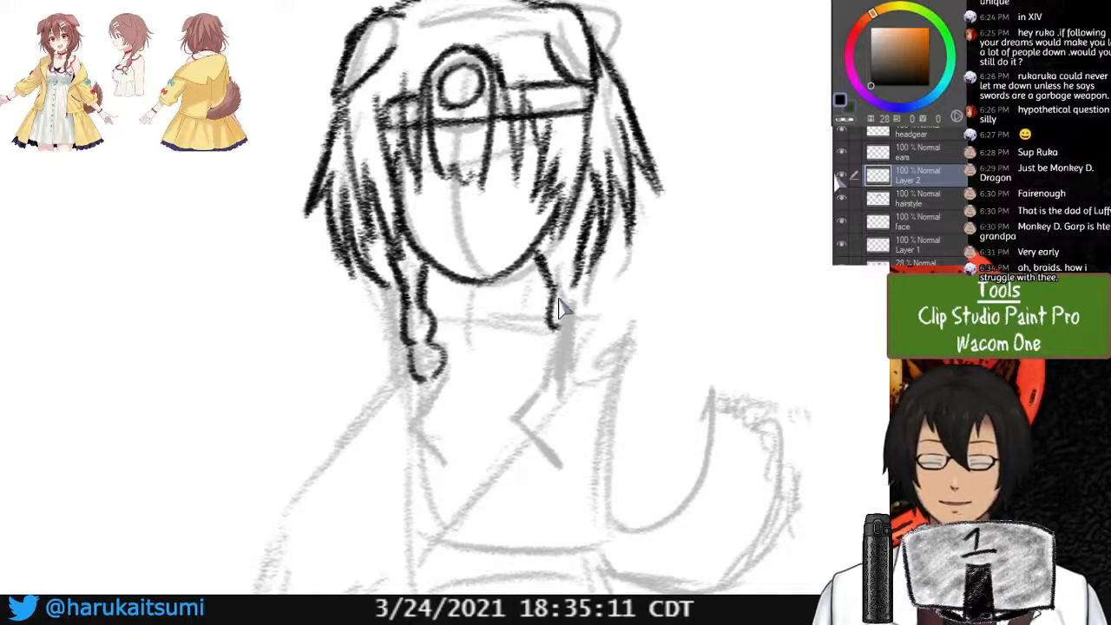
mouse_move(406, 314)
mouse_down()
mouse_move(429, 309)
mouse_move(452, 351)
mouse_move(378, 334)
mouse_move(401, 316)
mouse_move(396, 303)
mouse_move(429, 296)
mouse_move(405, 299)
mouse_up()
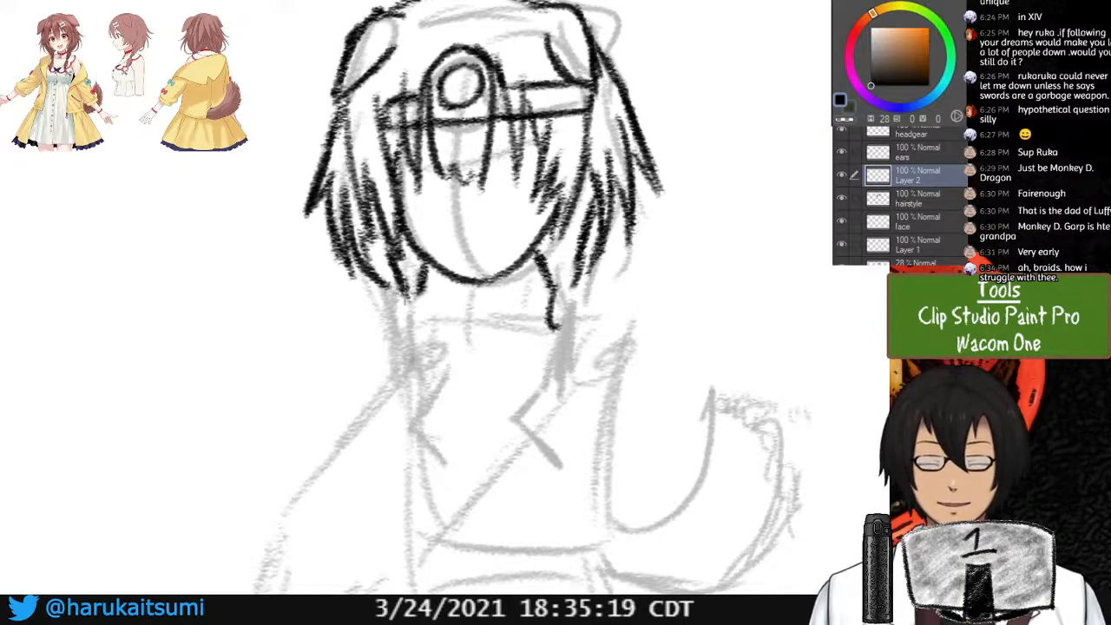
drag(405, 294, 396, 345)
key(ctrl+z)
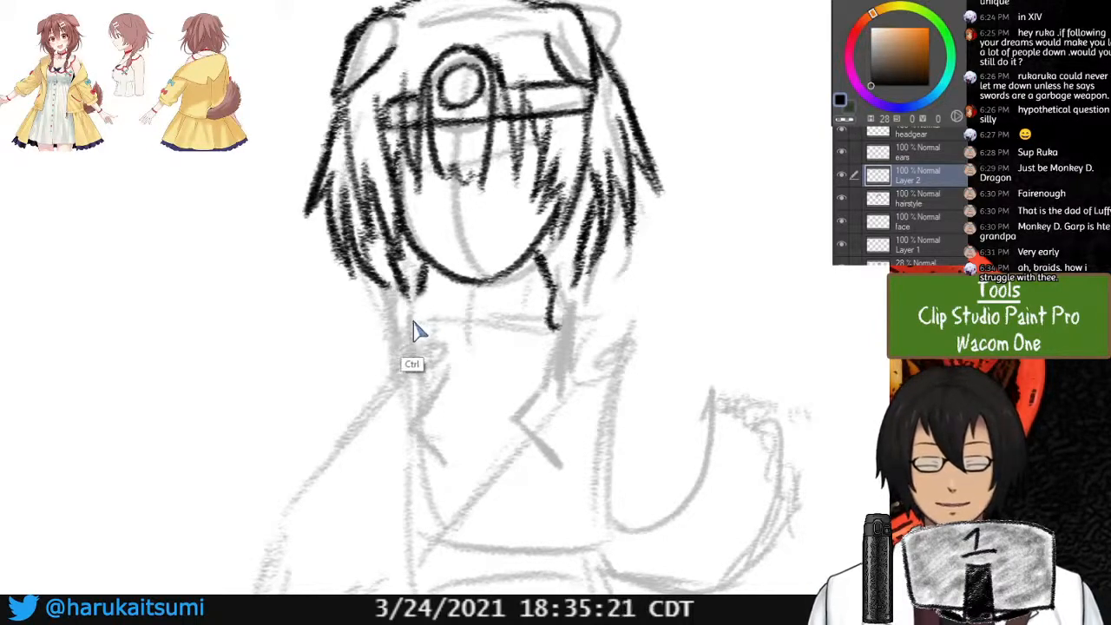
Ink a two-segment rounded braid outline below each lock beside the jaw, erasing the stray line under the right-hand lock.
mouse_move(402, 293)
mouse_down()
mouse_move(394, 338)
mouse_move(408, 344)
mouse_move(392, 349)
mouse_move(397, 378)
mouse_move(409, 378)
mouse_up()
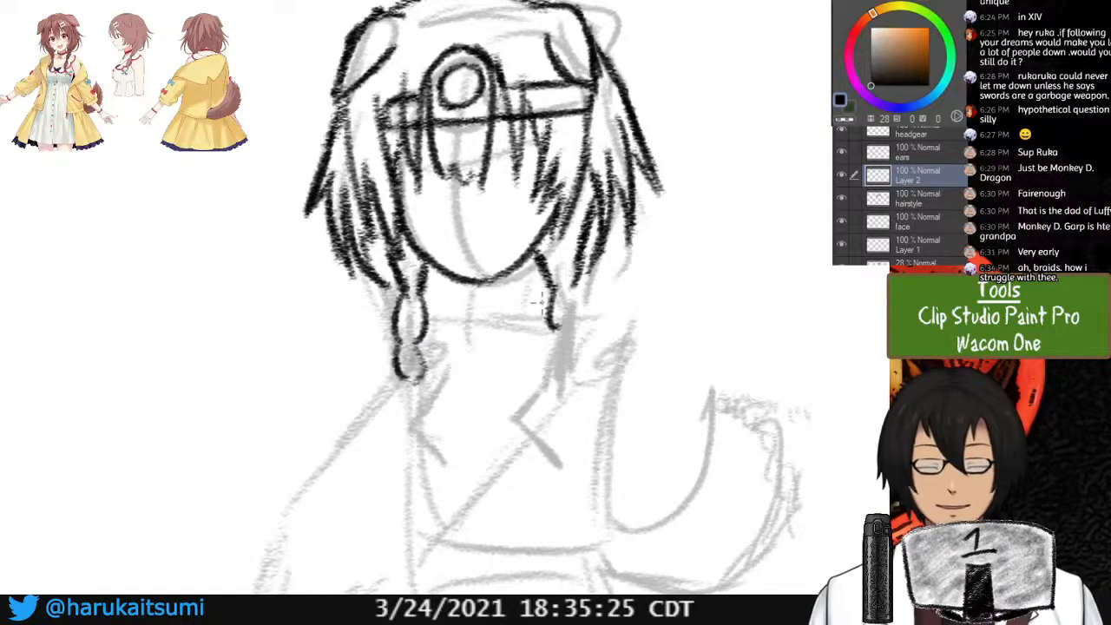
key(e)
mouse_move(556, 332)
mouse_down()
mouse_move(551, 303)
mouse_move(558, 339)
mouse_up()
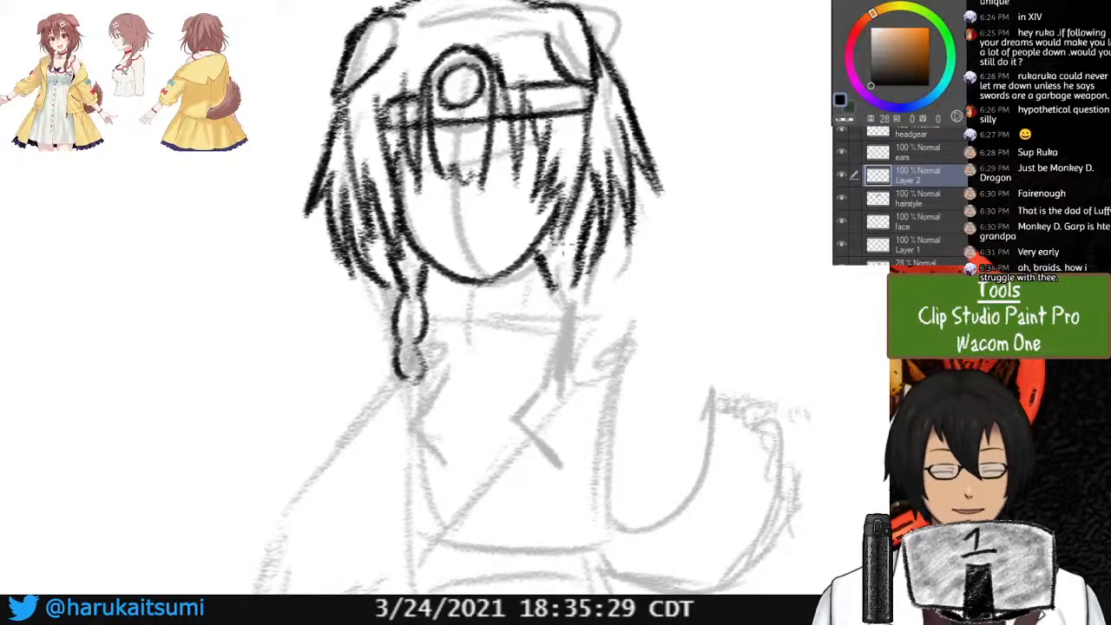
mouse_move(545, 288)
mouse_down()
mouse_move(564, 335)
mouse_move(555, 368)
mouse_up()
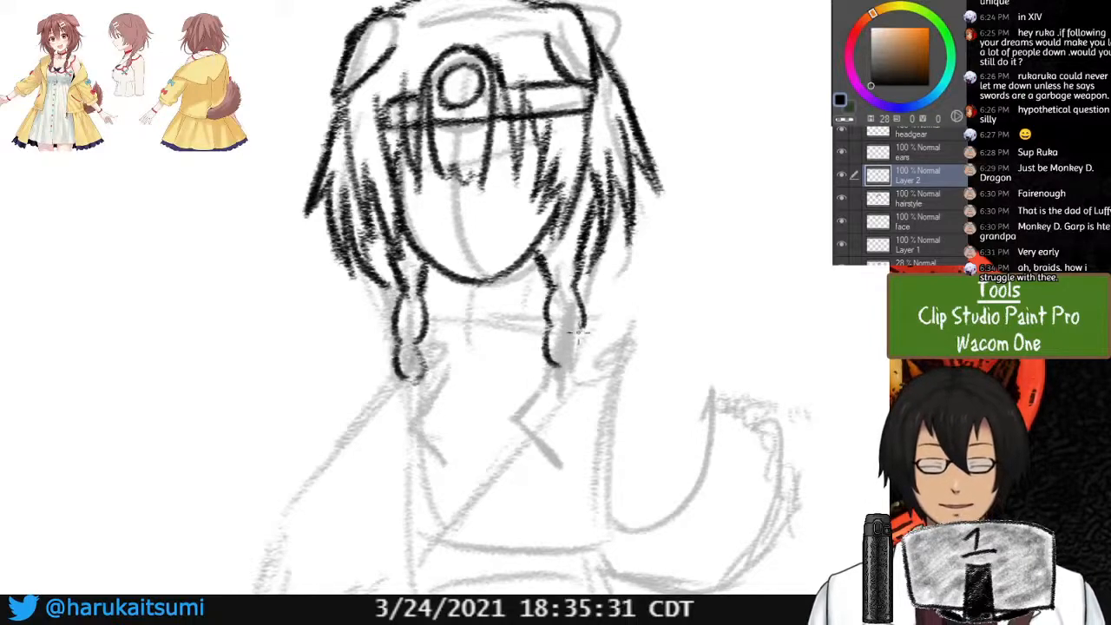
drag(580, 323, 583, 364)
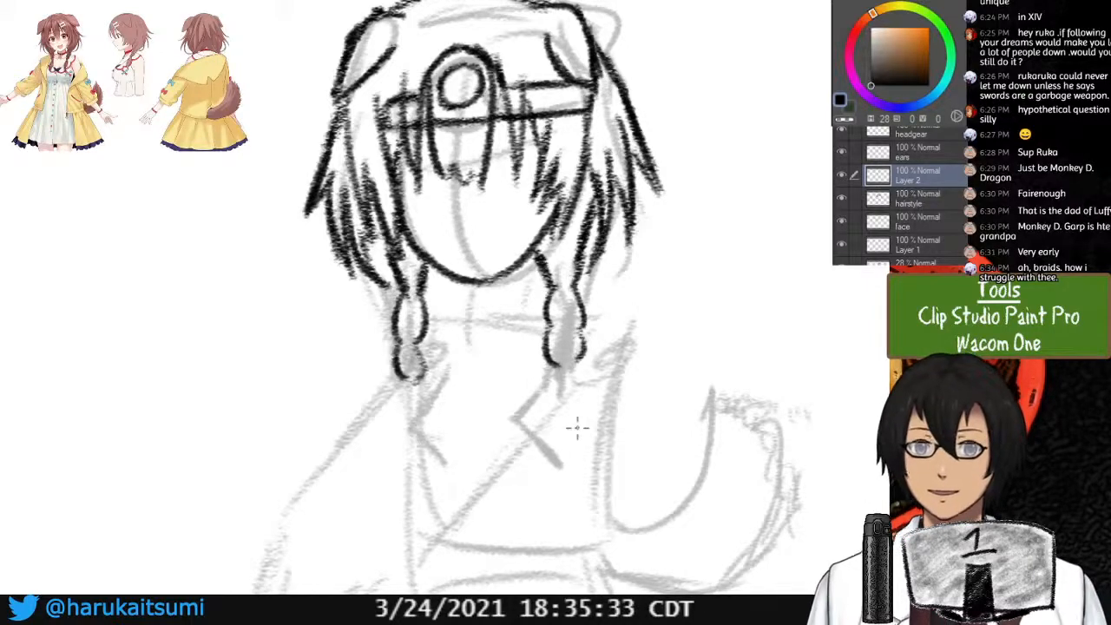
drag(413, 276, 414, 337)
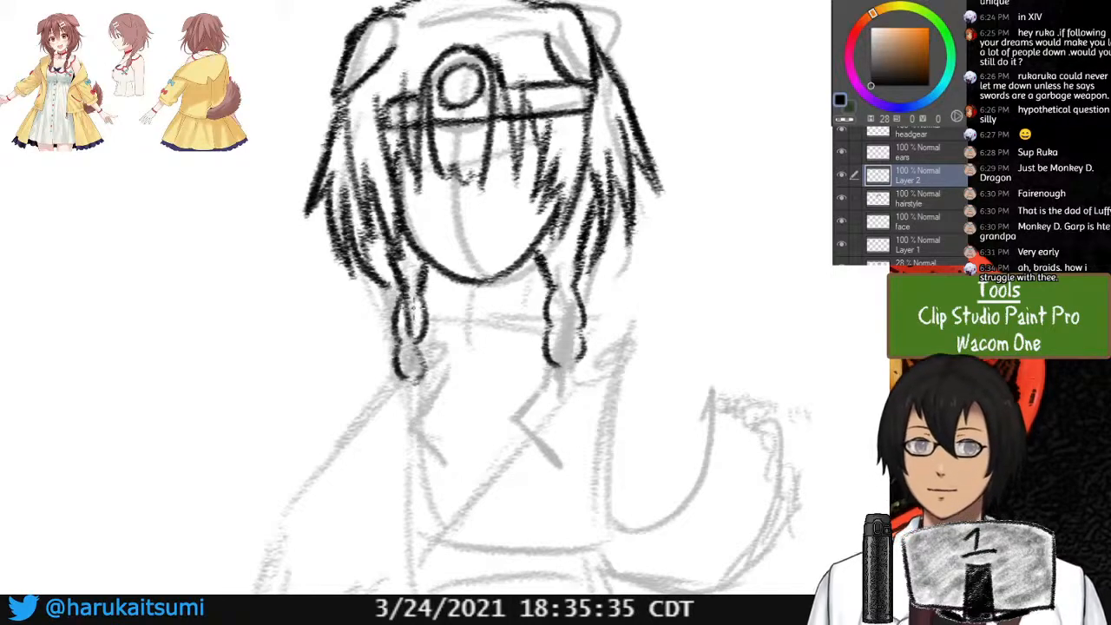
drag(420, 321, 409, 365)
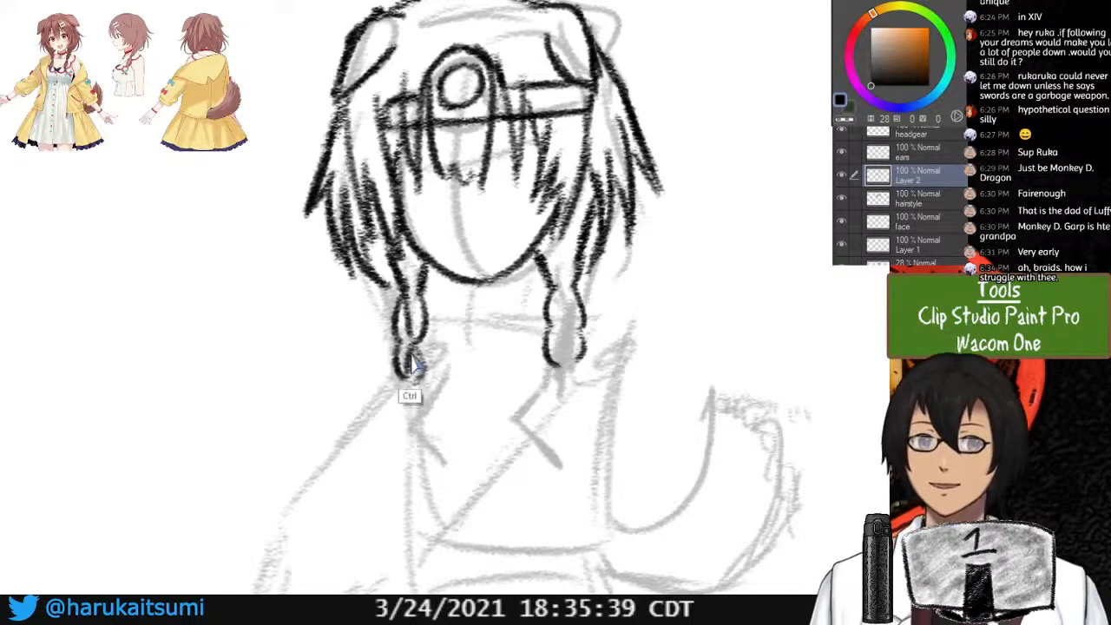
key(ctrl+z)
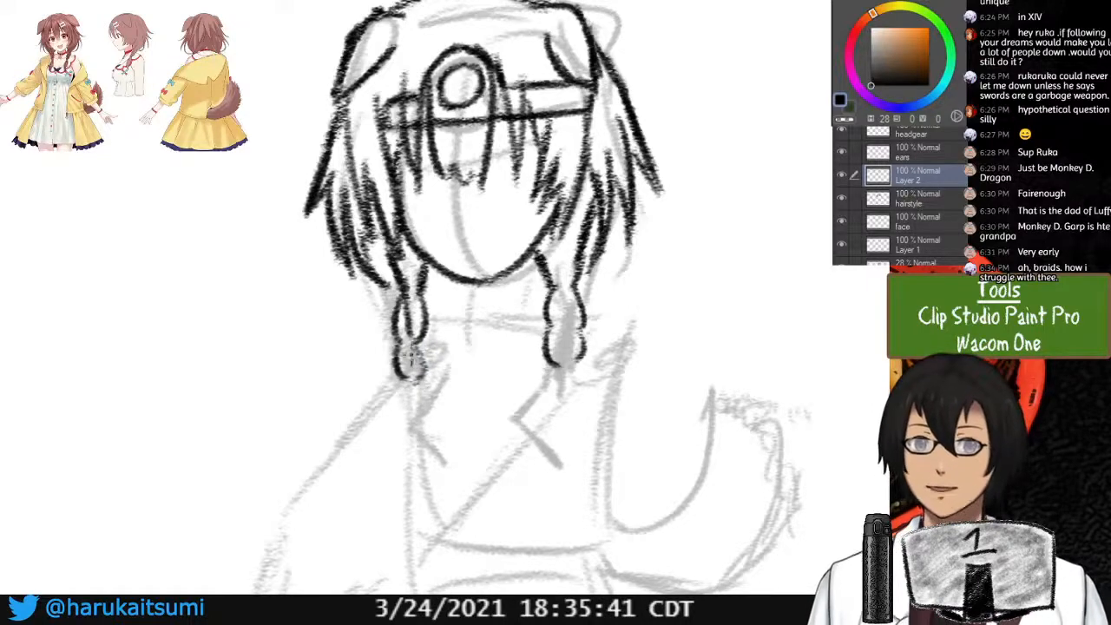
mouse_move(411, 350)
mouse_down()
mouse_move(401, 373)
mouse_move(412, 374)
mouse_move(405, 370)
mouse_up()
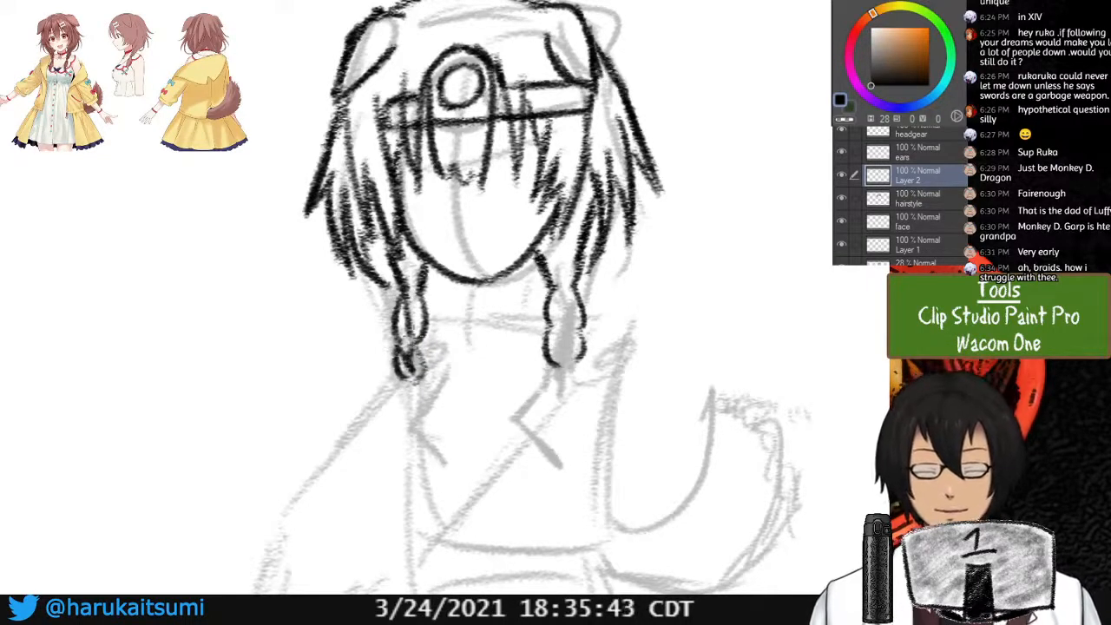
mouse_move(409, 330)
mouse_down()
mouse_move(398, 363)
mouse_move(393, 349)
mouse_up()
drag(417, 290, 406, 313)
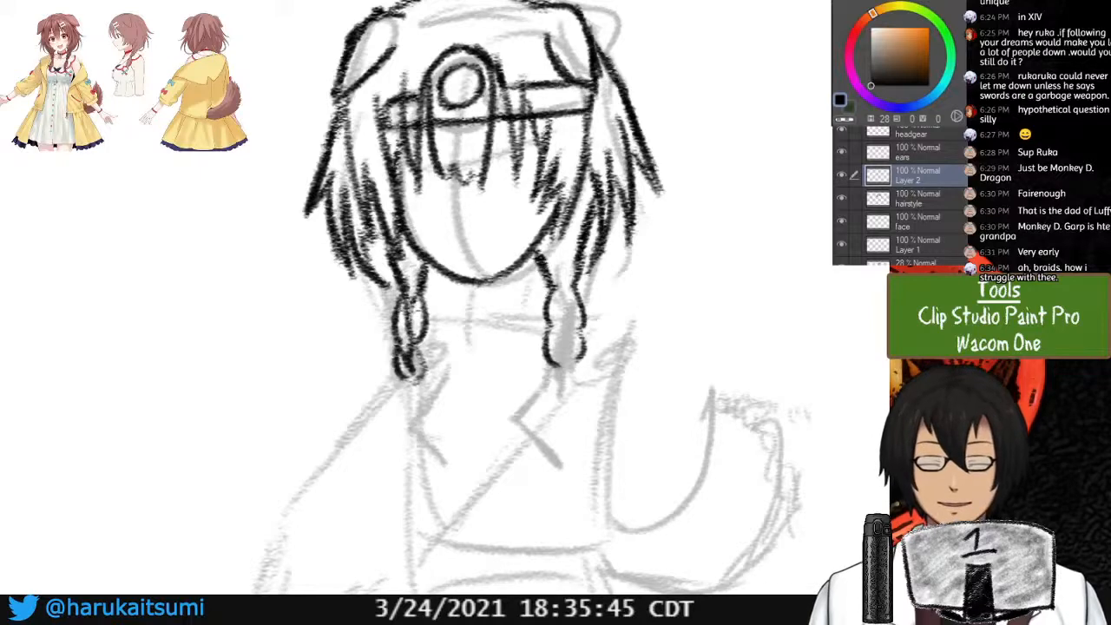
key(ctrl+z)
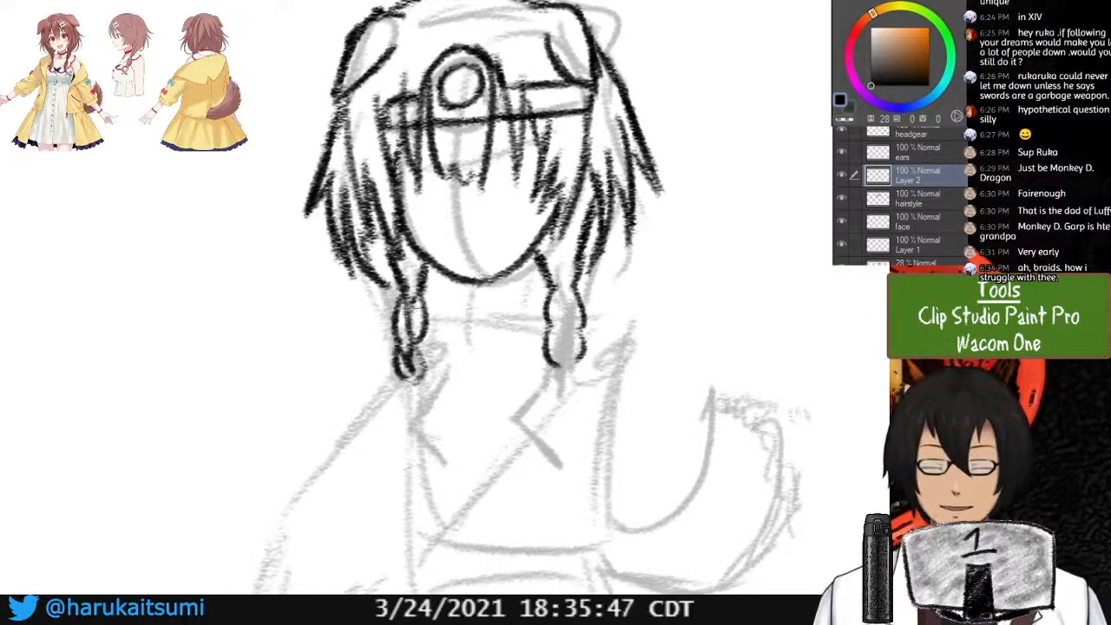
mouse_move(406, 303)
mouse_down()
mouse_move(417, 338)
mouse_move(401, 373)
mouse_up()
key(ctrl+z)
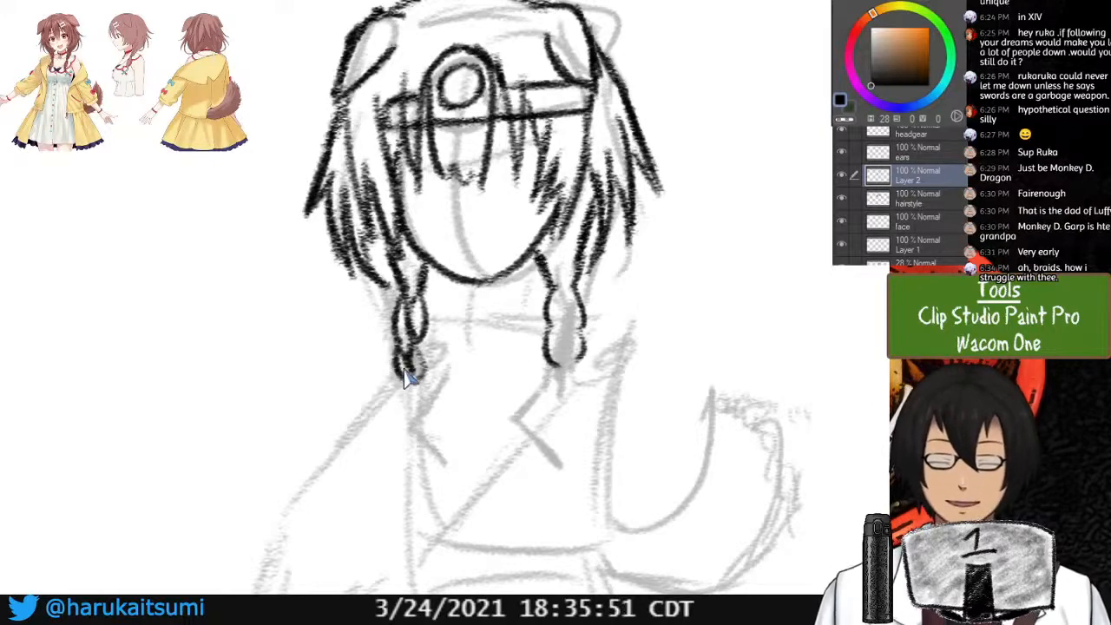
key(ctrl+z)
key(ctrl+z)
key(ctrl+z)
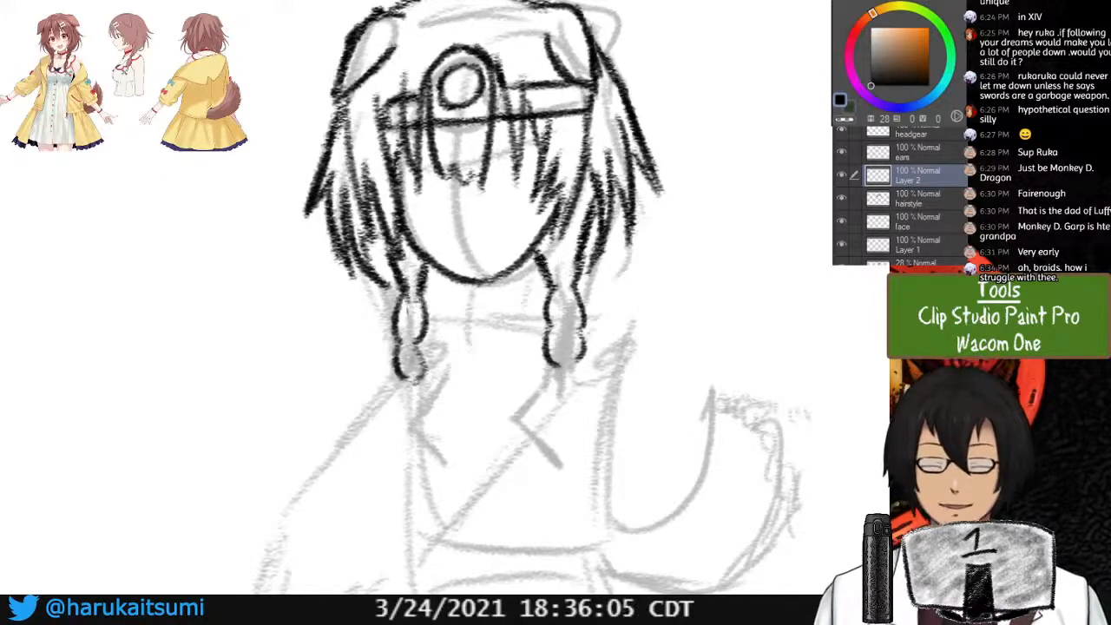
drag(408, 297, 414, 335)
key(ctrl+z)
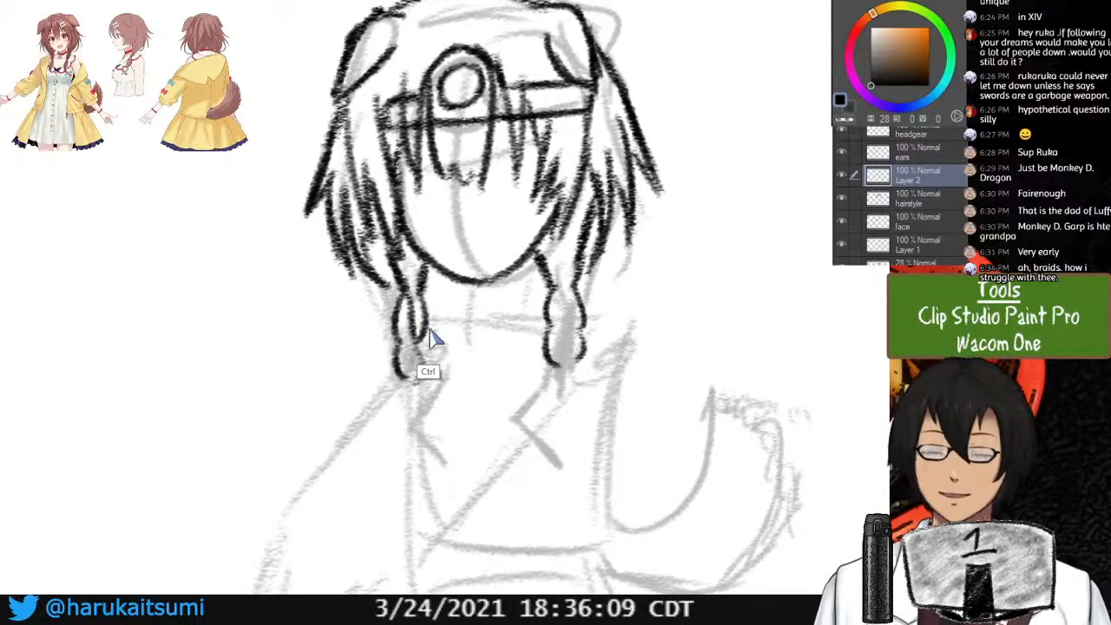
key(ctrl+z)
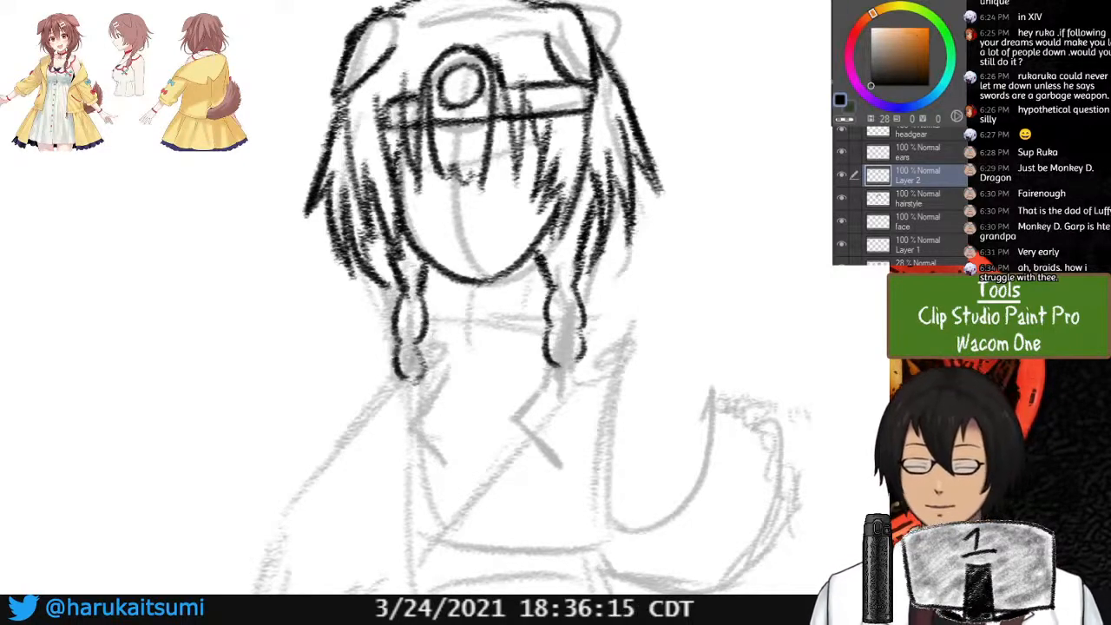
Erase the right-hand edges of both braid outlines and redraw the left-hand braid with two crossed, rounded segments.
mouse_move(407, 329)
mouse_down()
mouse_move(423, 304)
mouse_move(423, 396)
mouse_up()
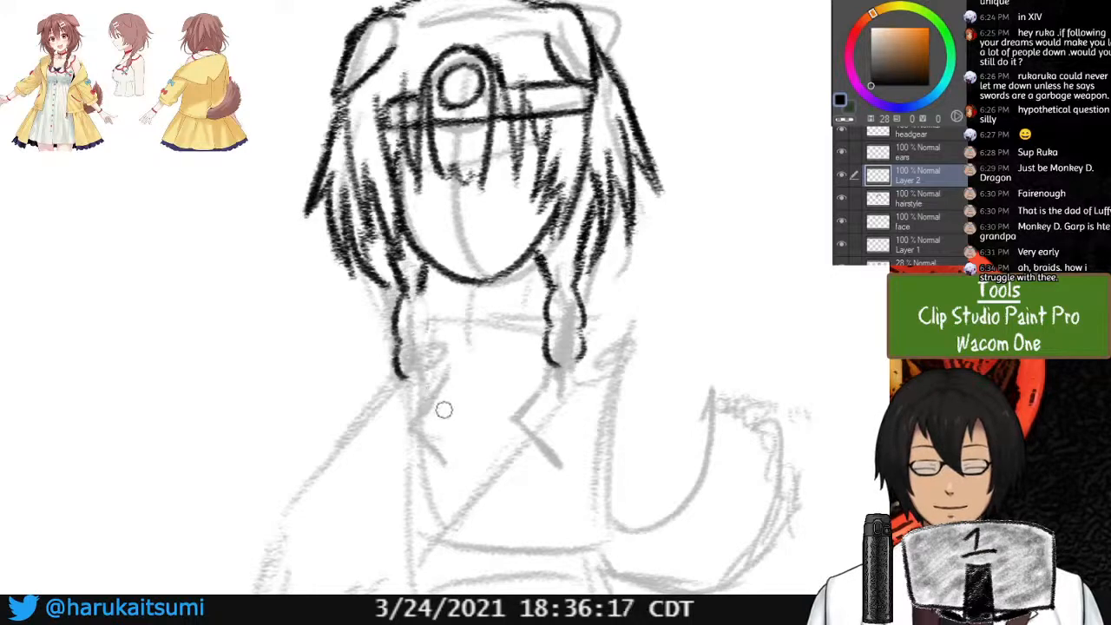
mouse_move(589, 314)
mouse_down()
mouse_move(577, 299)
mouse_move(576, 342)
mouse_move(575, 322)
mouse_up()
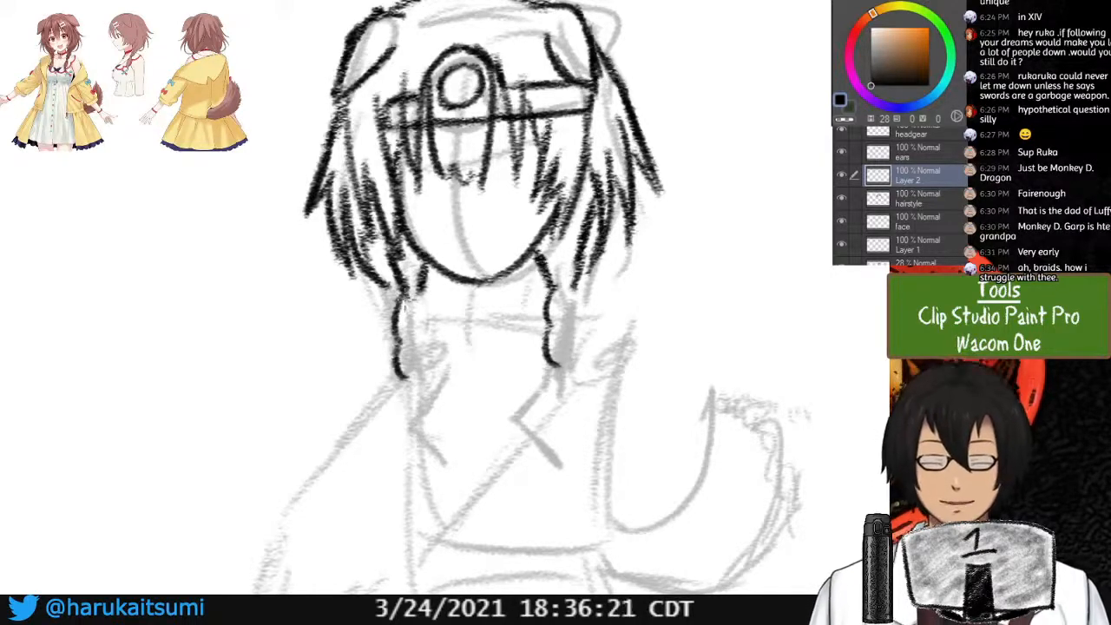
mouse_move(405, 304)
mouse_down()
mouse_move(416, 337)
mouse_move(429, 293)
mouse_move(412, 360)
mouse_move(429, 354)
mouse_move(412, 366)
mouse_move(430, 345)
mouse_move(423, 374)
mouse_up()
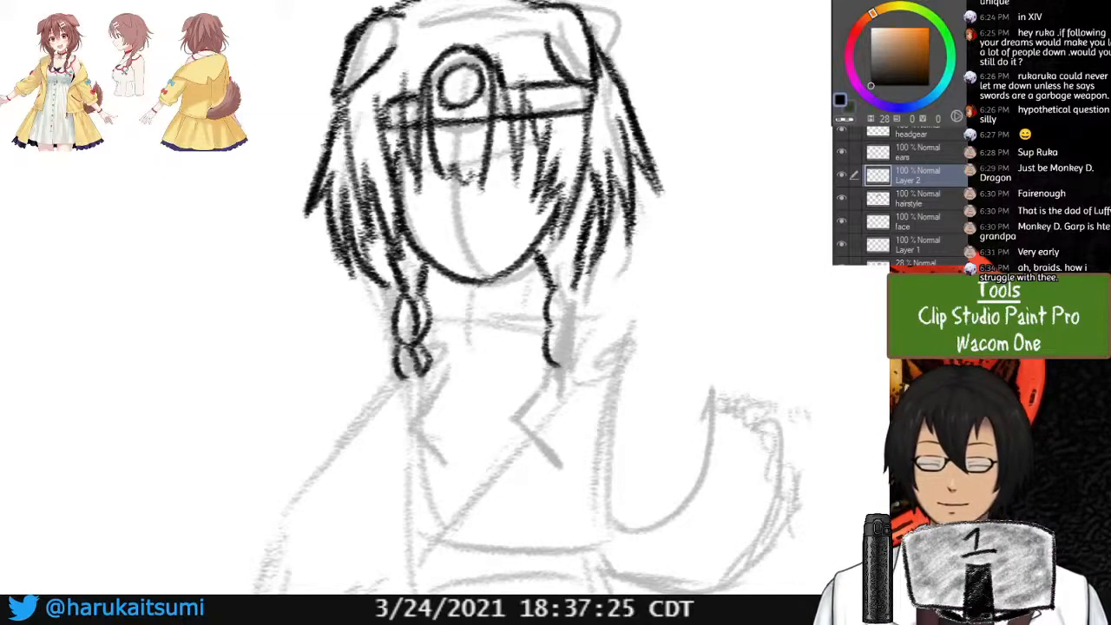
Sketch a practice braid of curved, crossing strands in the blank area beneath the reference pictures, redoing the inner strand lines.
mouse_move(90, 153)
mouse_down()
mouse_move(85, 180)
mouse_move(127, 178)
mouse_move(102, 188)
mouse_up()
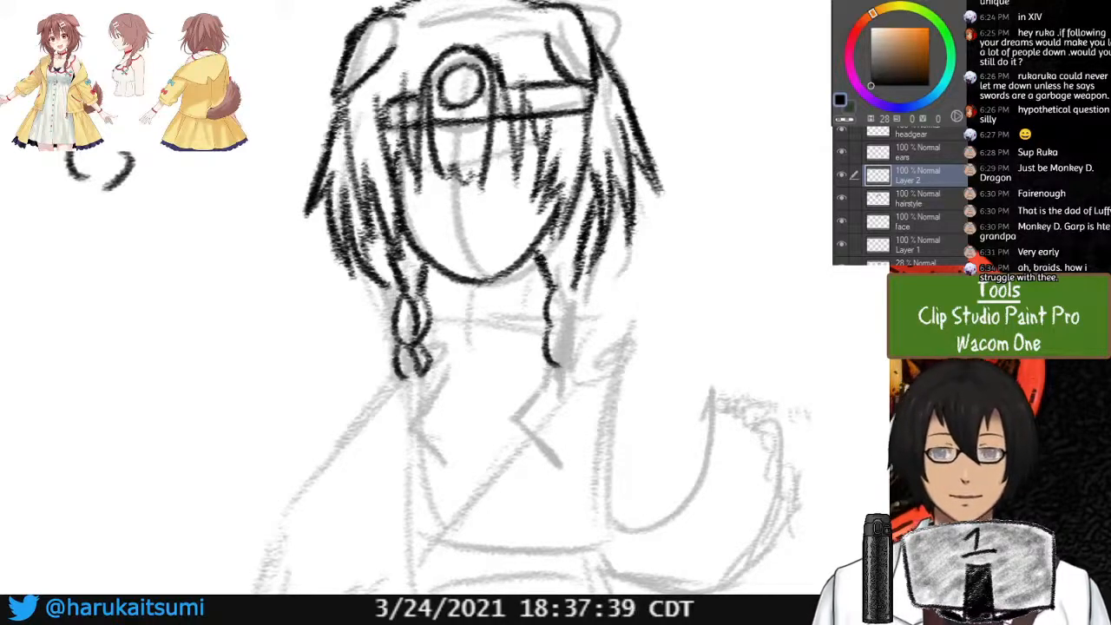
drag(89, 163, 78, 193)
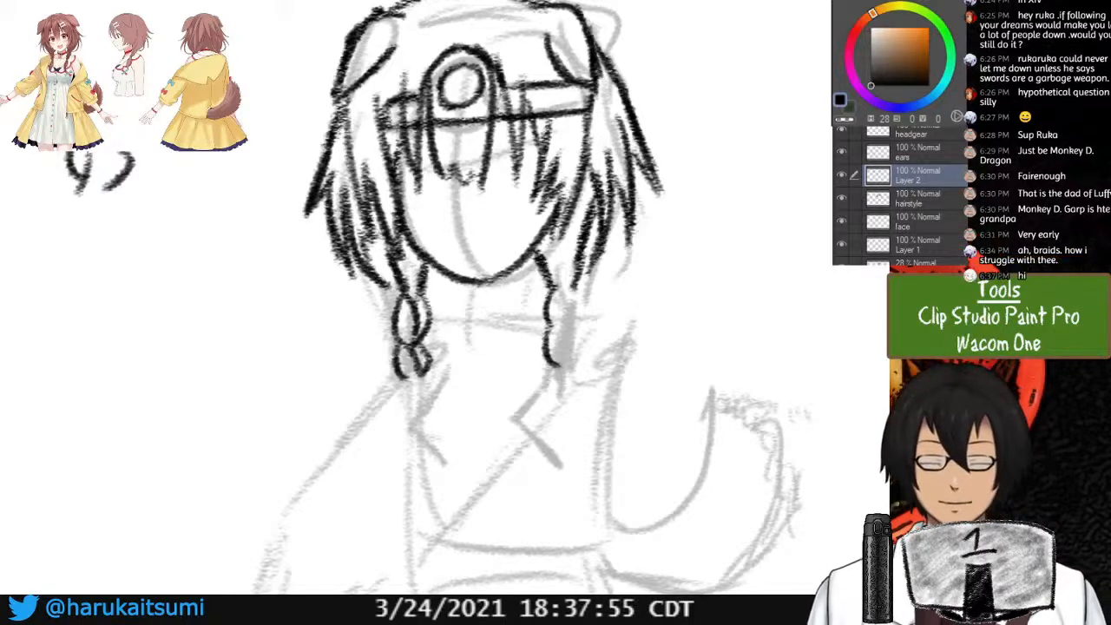
drag(89, 157, 103, 184)
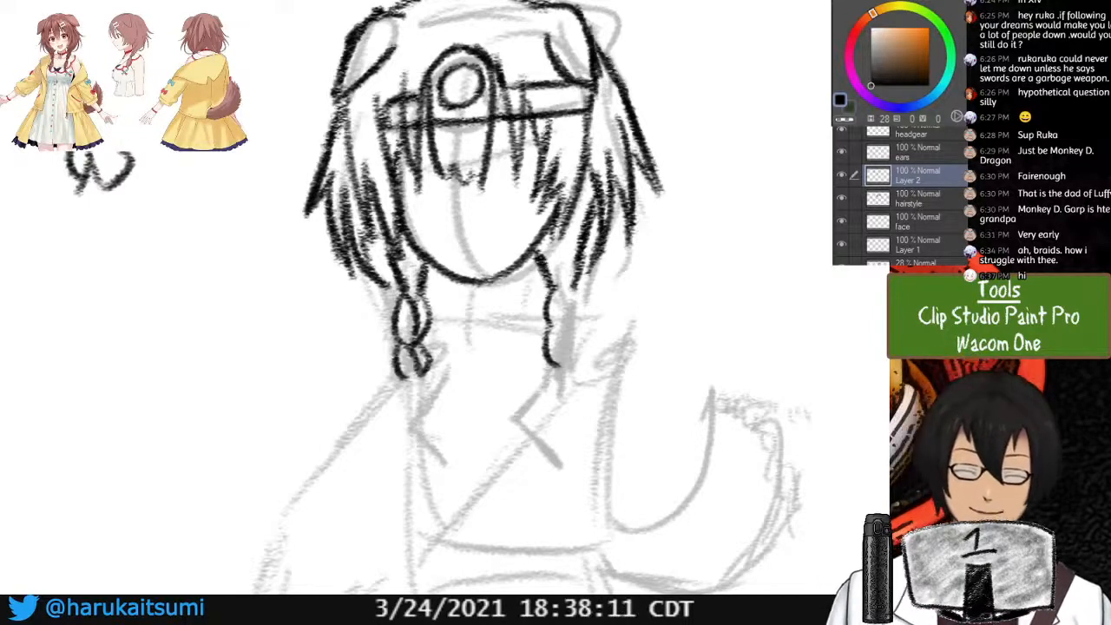
key(ctrl+z)
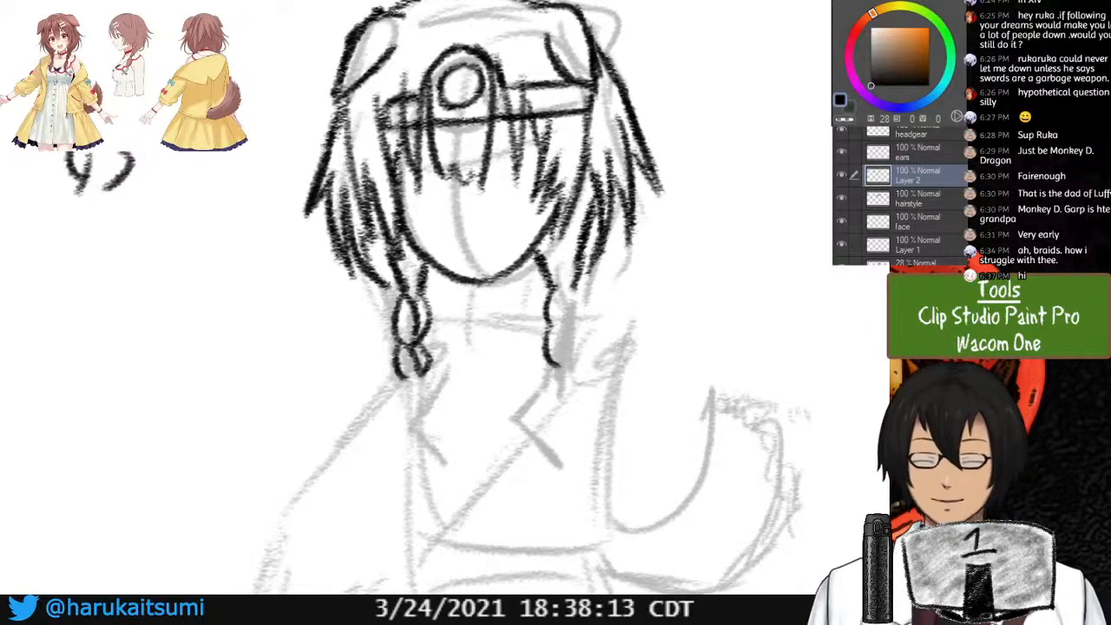
key(ctrl+z)
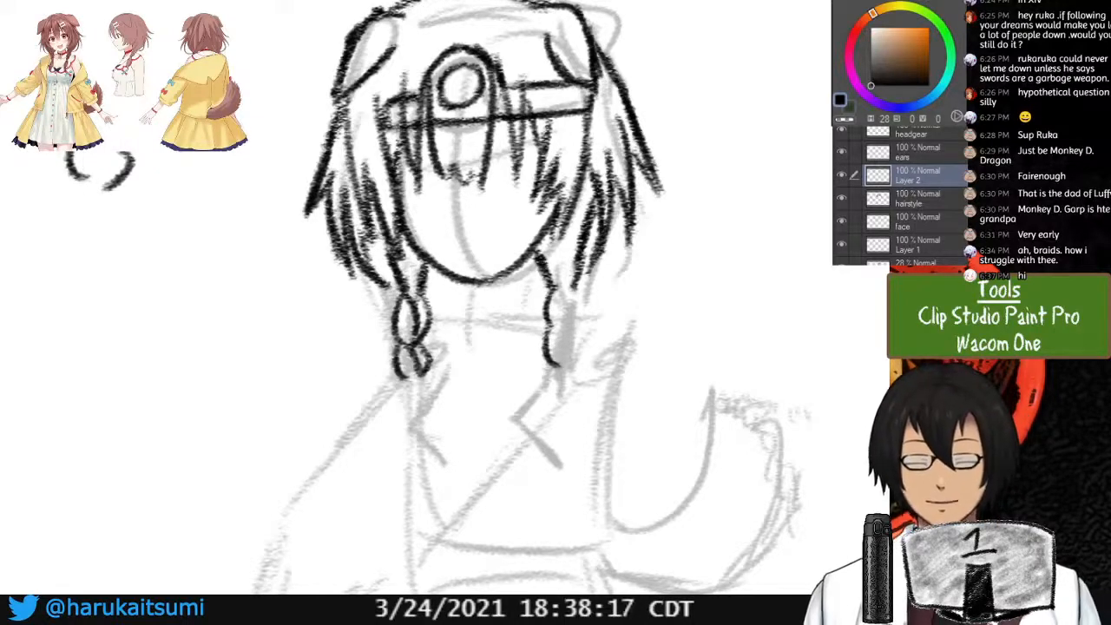
drag(91, 172, 80, 214)
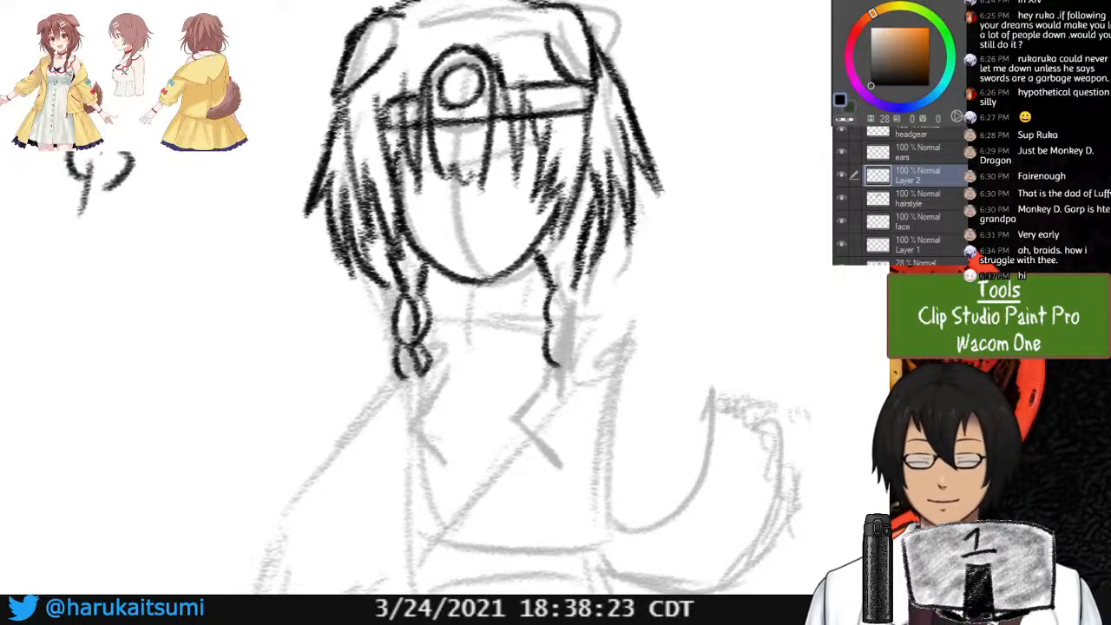
key(ctrl+z)
drag(102, 154, 108, 188)
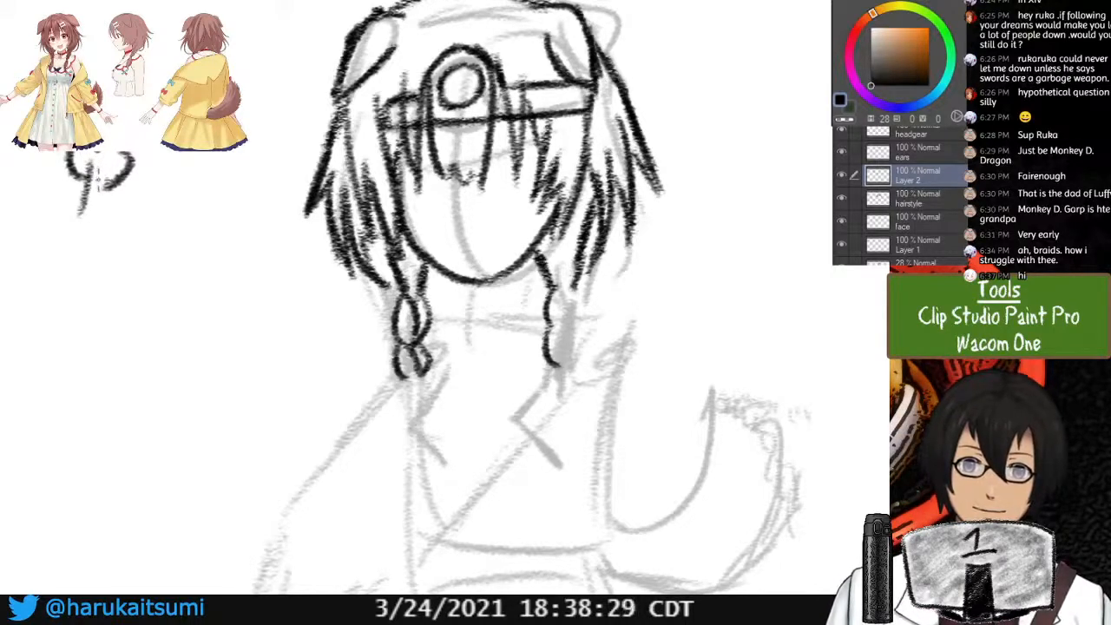
drag(89, 164, 103, 183)
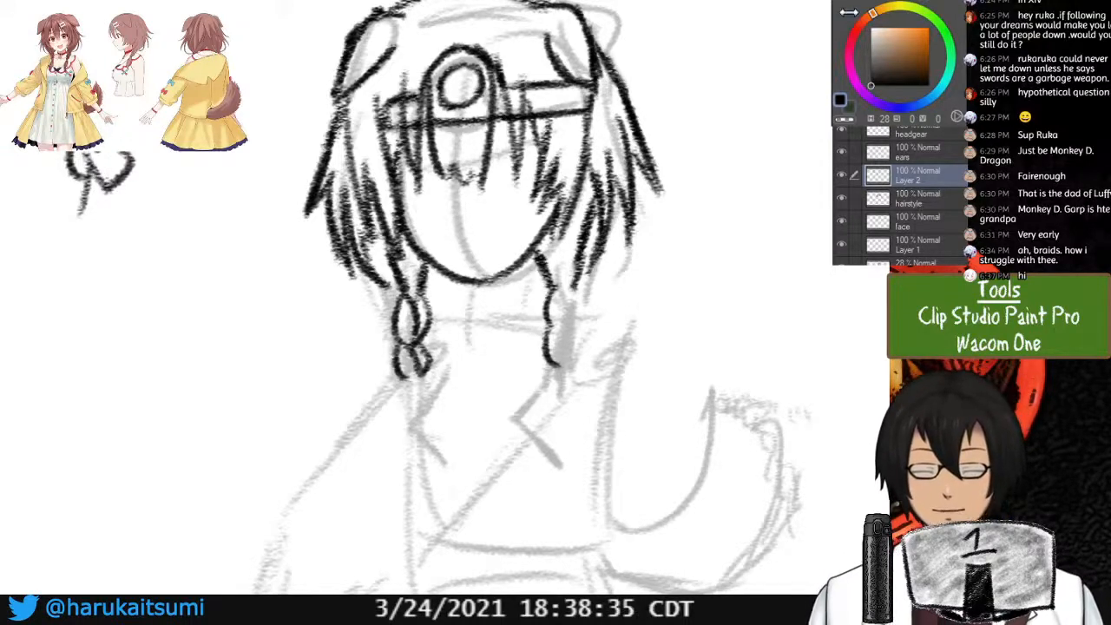
Erase the practice strands beneath the reference pictures, lasso the area to delete the remaining traces, and clear the selection.
mouse_move(101, 158)
mouse_down()
mouse_move(101, 212)
mouse_move(132, 160)
mouse_move(79, 208)
mouse_move(75, 165)
mouse_up()
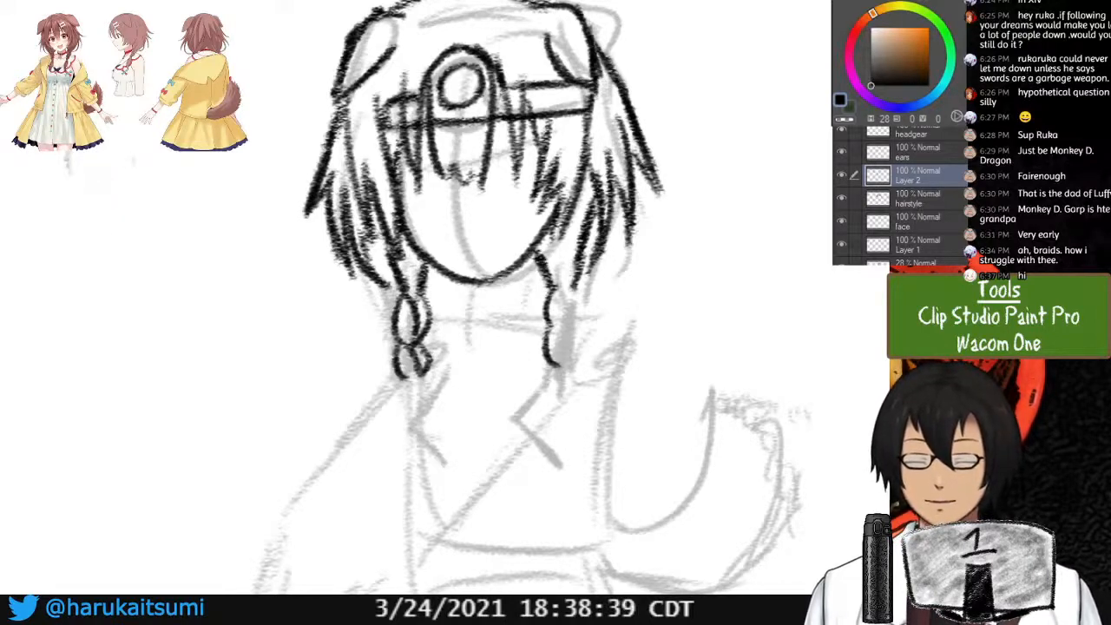
drag(23, 149, 207, 148)
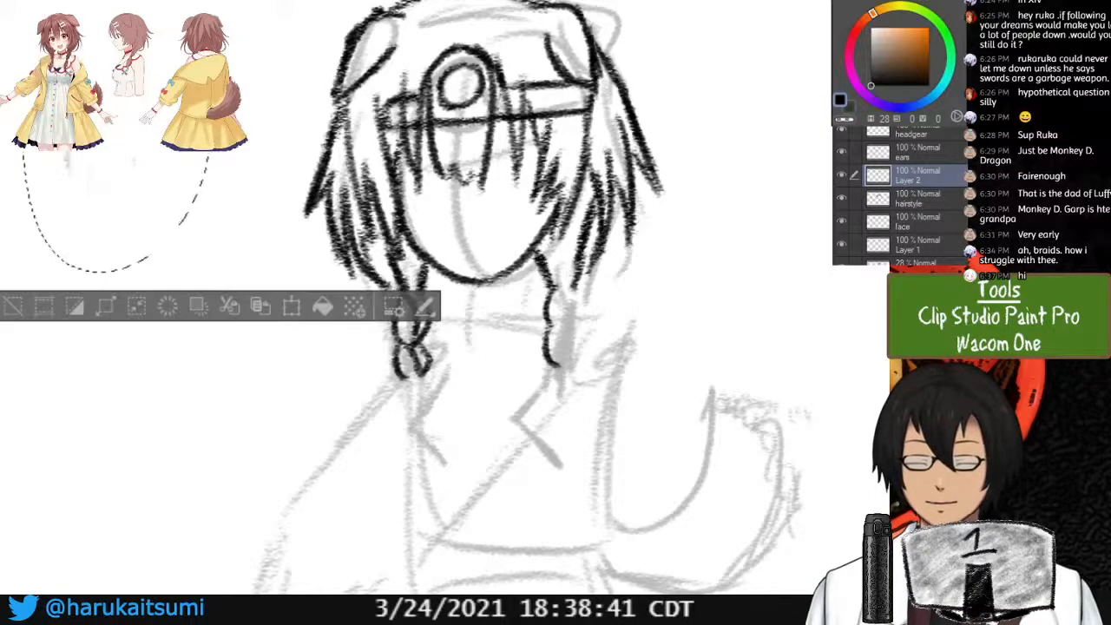
key(Delete)
key(ctrl+d)
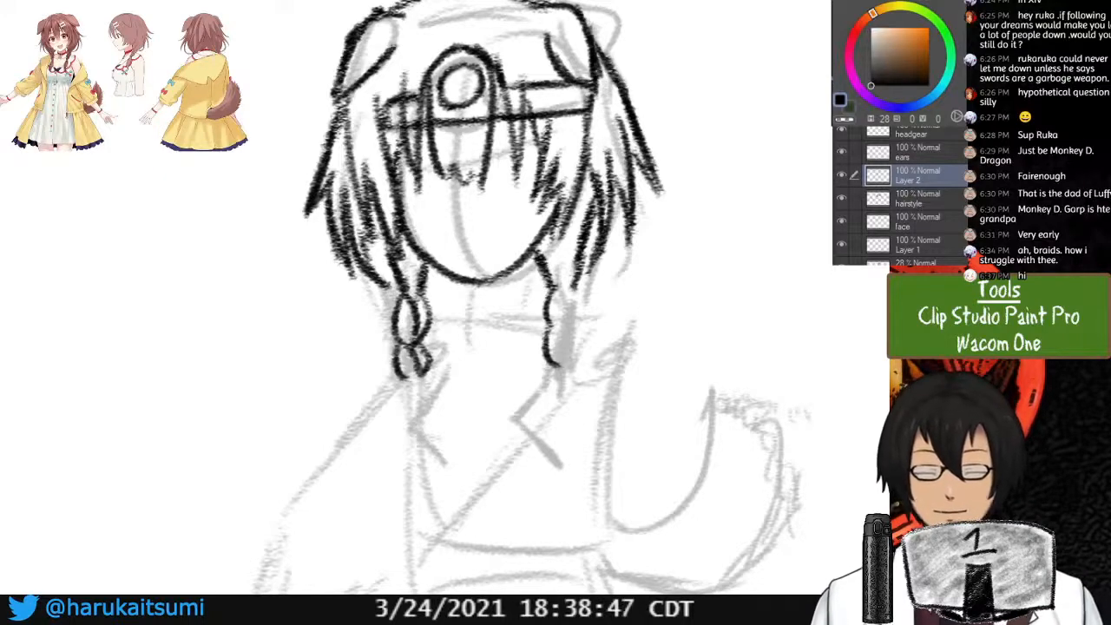
Check the braid layer by toggling its visibility, and erase both braids up to the short lock ends below the jaw.
click(841, 175)
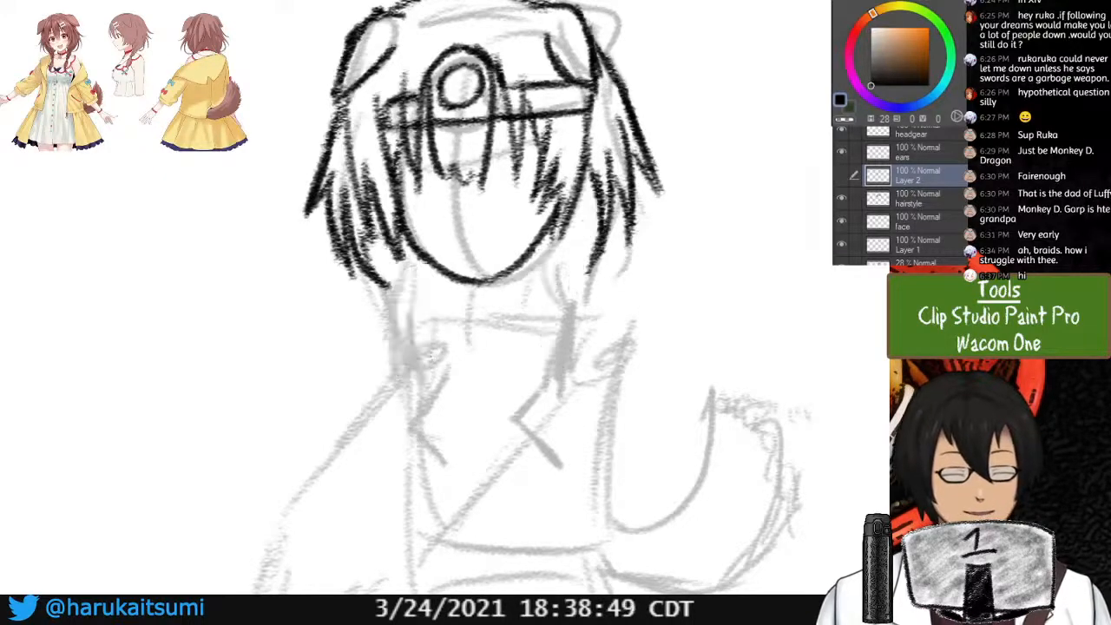
click(841, 175)
mouse_move(421, 373)
mouse_down()
mouse_move(437, 343)
mouse_move(398, 378)
mouse_move(433, 315)
mouse_move(372, 341)
mouse_move(401, 306)
mouse_up()
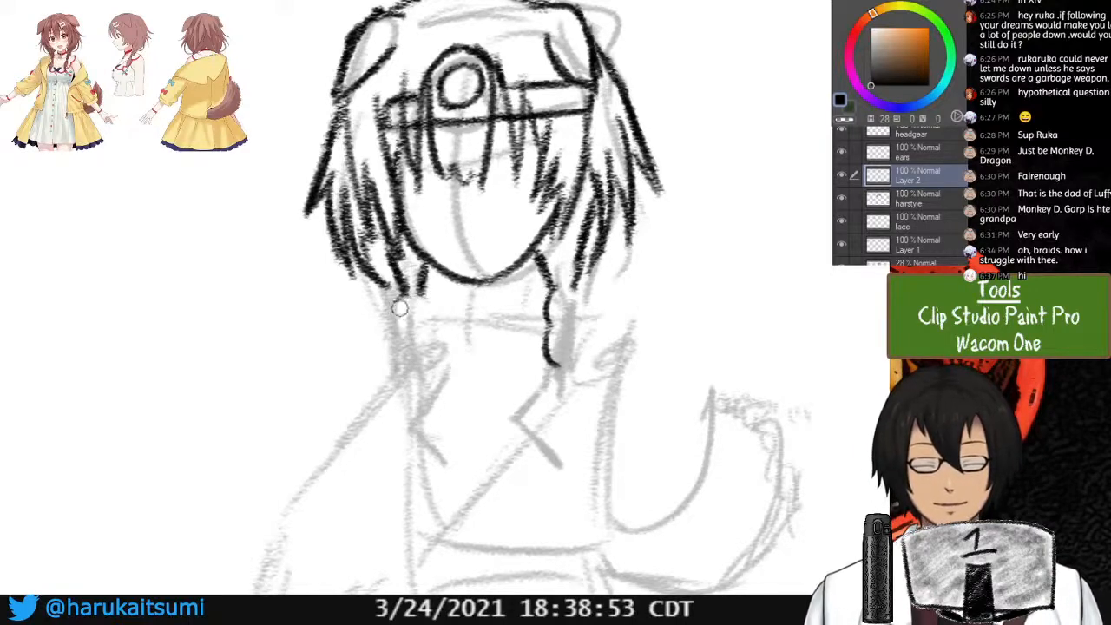
drag(545, 339, 555, 308)
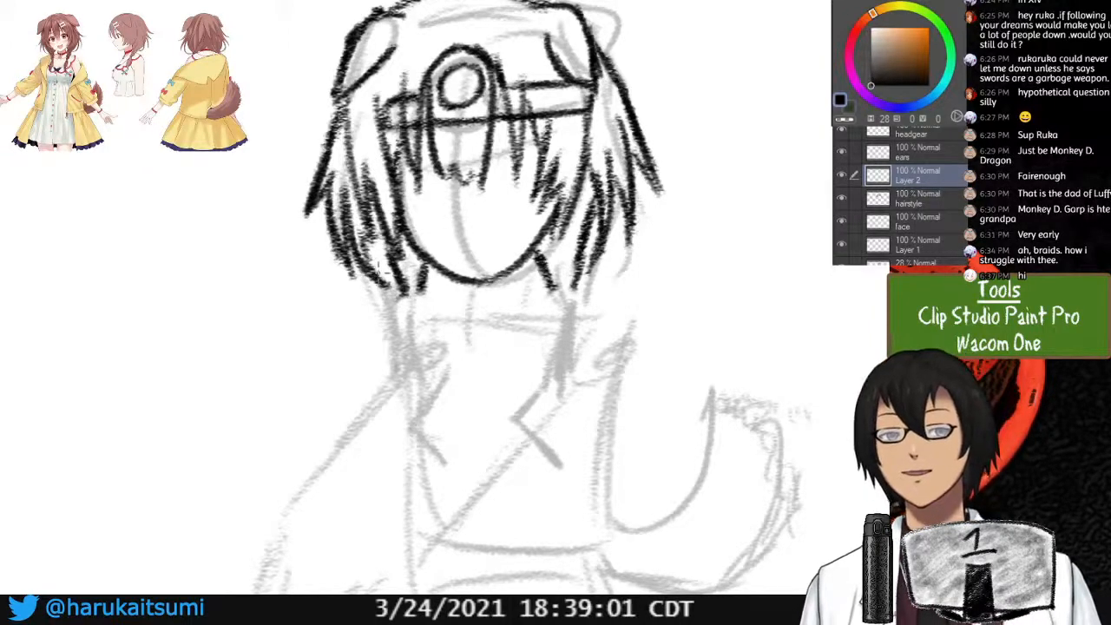
Ink the left-hand braid's outer side as a curved strand below the lock, with a hooked strand beneath it.
drag(401, 289, 420, 349)
key(ctrl+z)
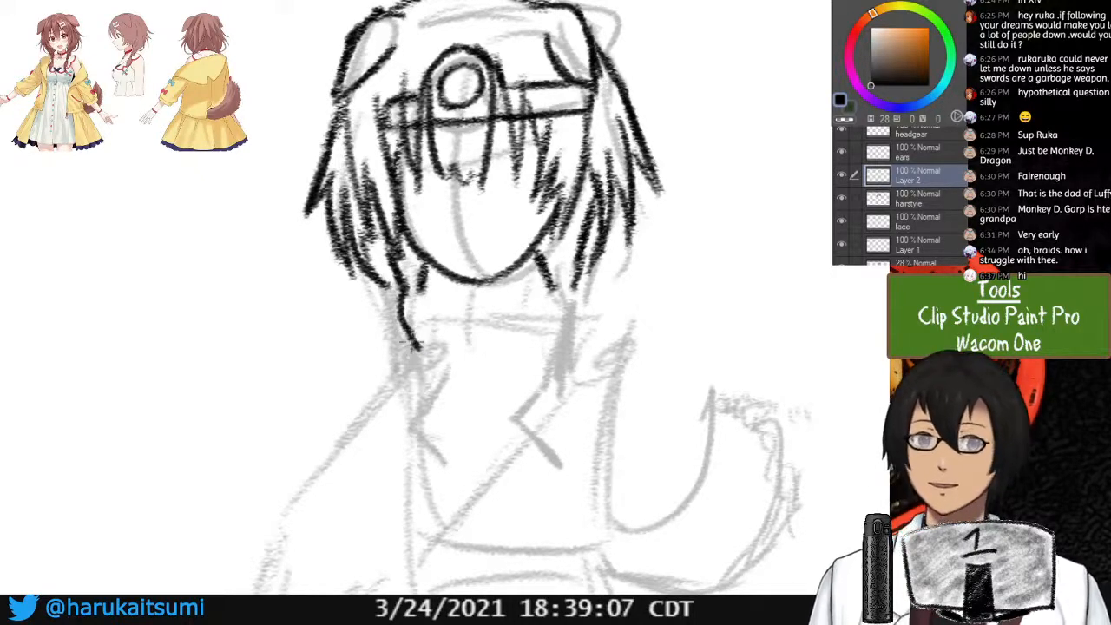
key(ctrl+z)
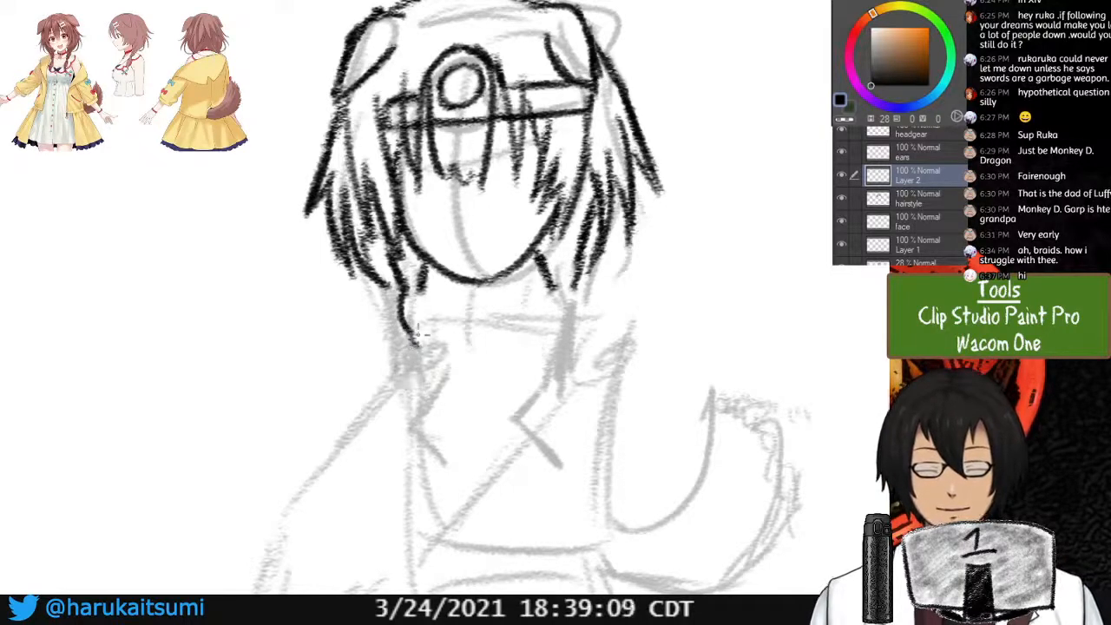
mouse_move(408, 329)
mouse_down()
mouse_move(422, 348)
mouse_move(407, 360)
mouse_move(423, 371)
mouse_up()
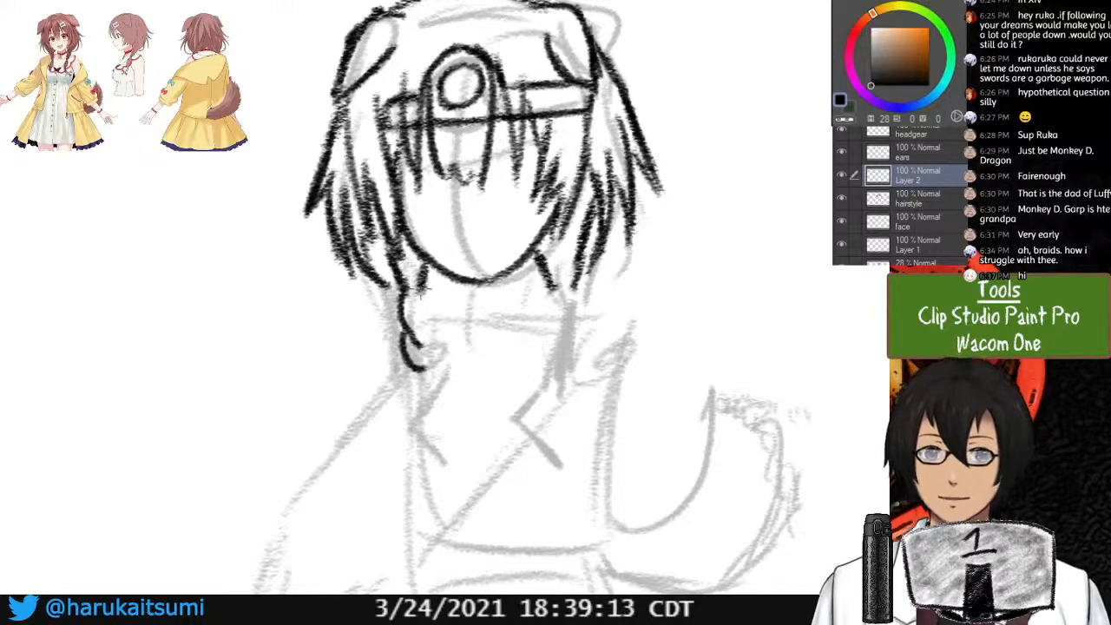
Complete the left-hand braid with curved, interlocking strands along its inner side, redoing the first strand below the lock.
drag(406, 294, 422, 317)
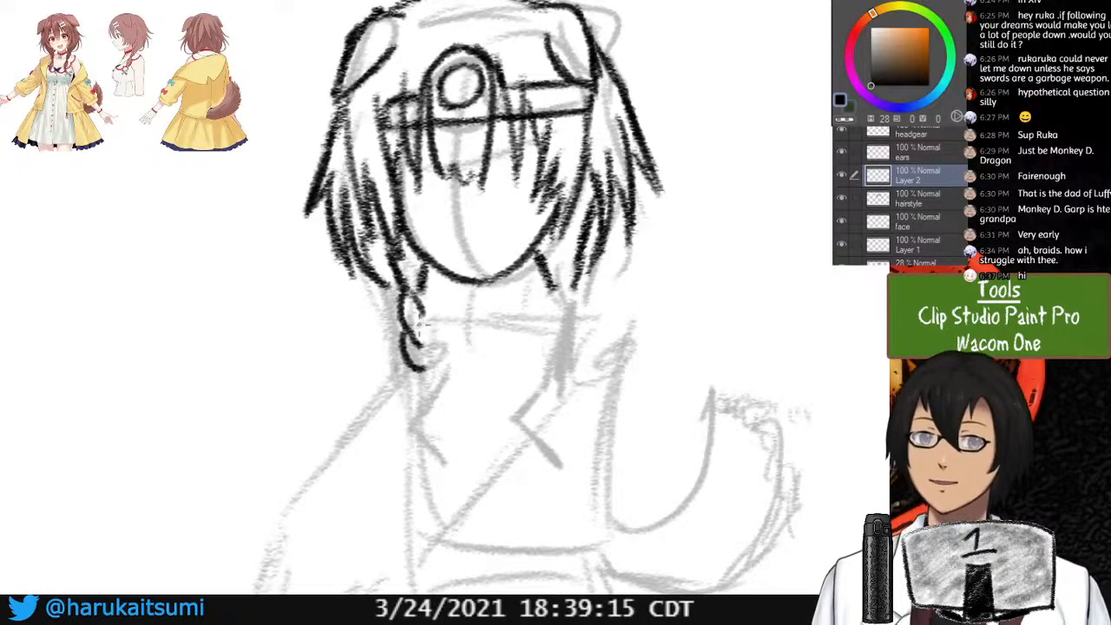
key(ctrl+z)
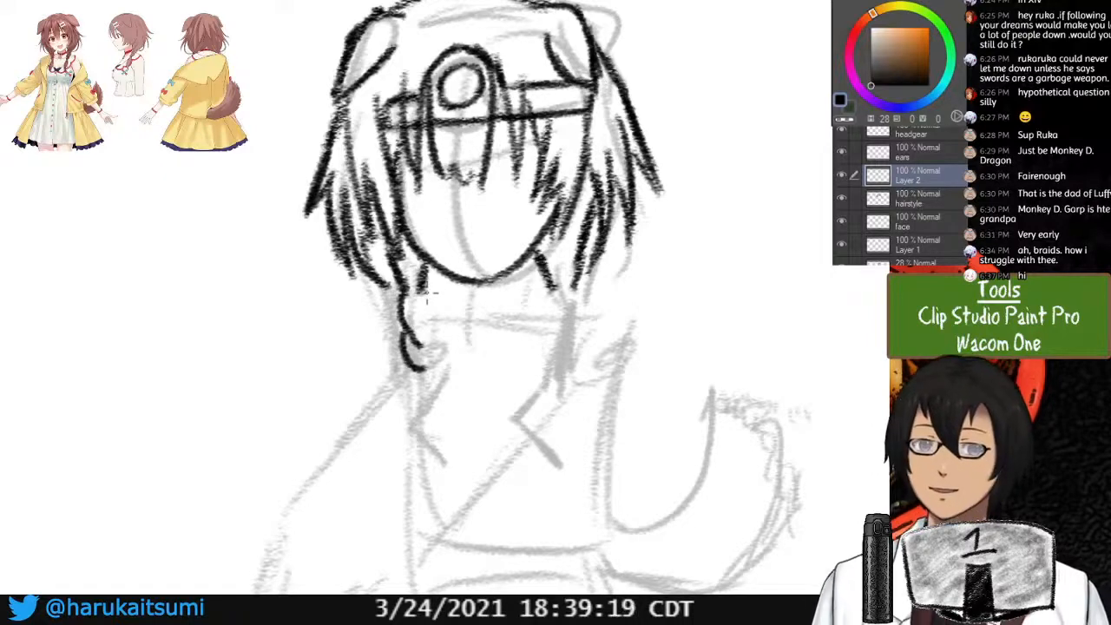
drag(421, 288, 417, 317)
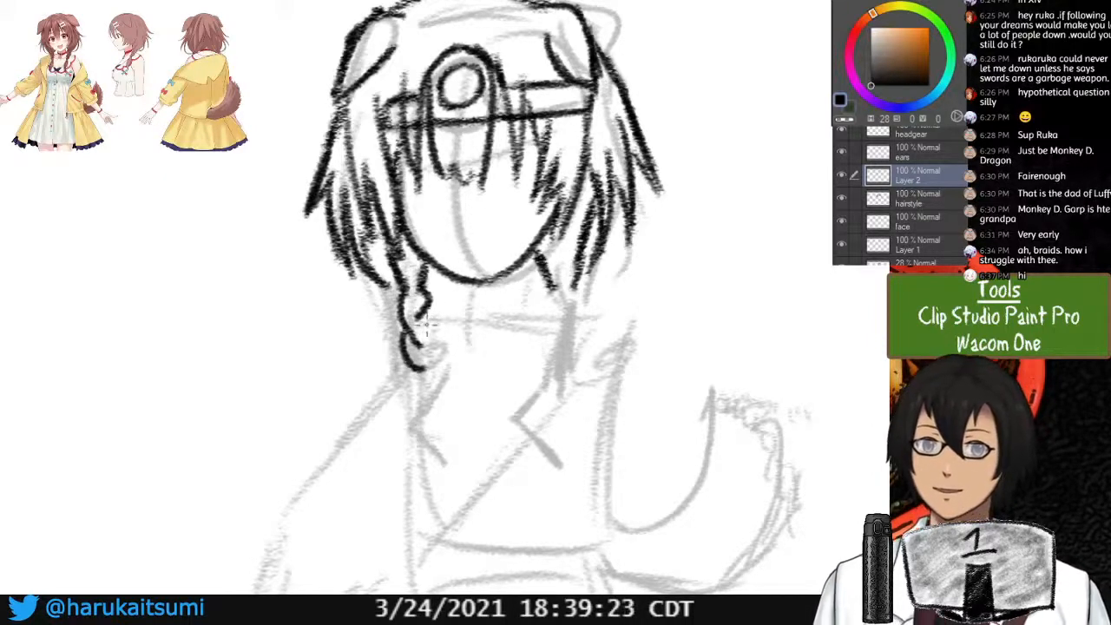
drag(427, 319, 425, 351)
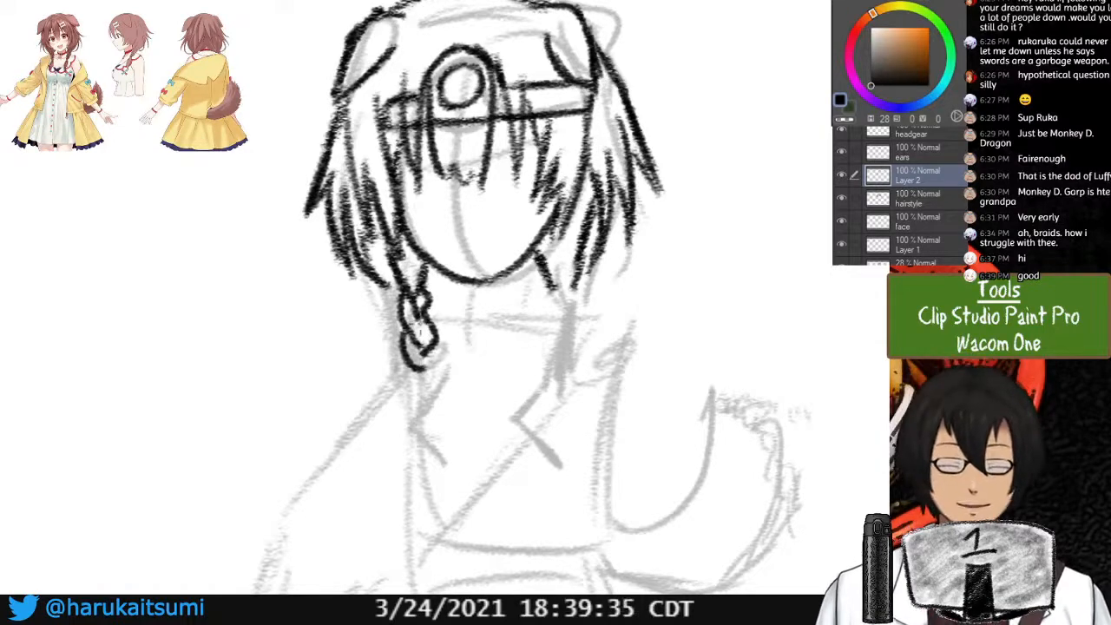
drag(416, 314, 423, 347)
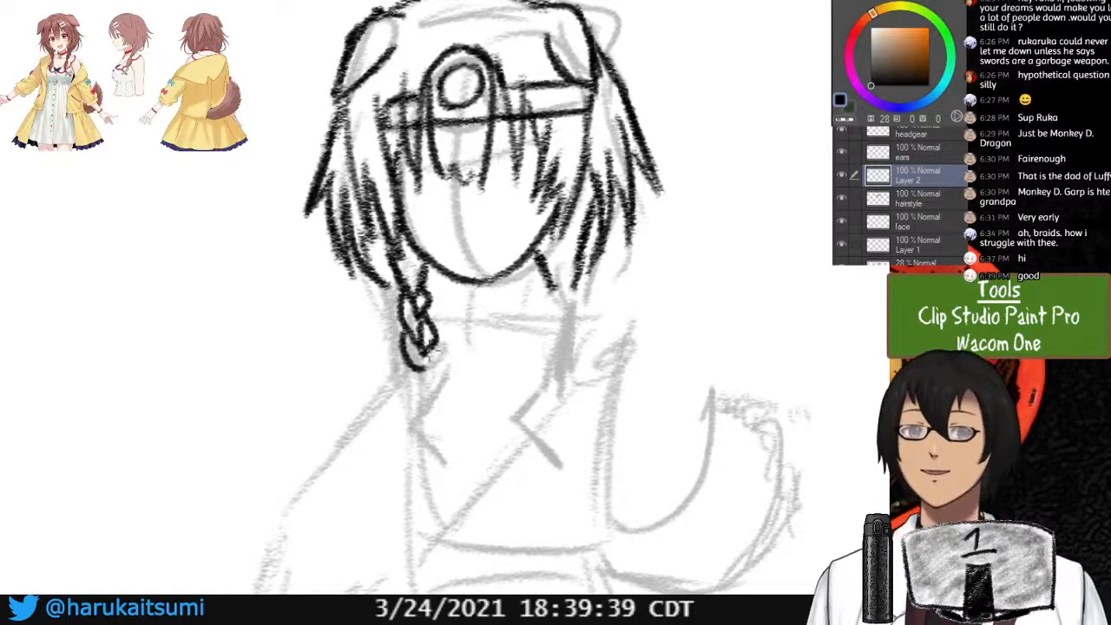
mouse_move(416, 333)
mouse_down()
mouse_move(429, 369)
mouse_move(441, 351)
mouse_up()
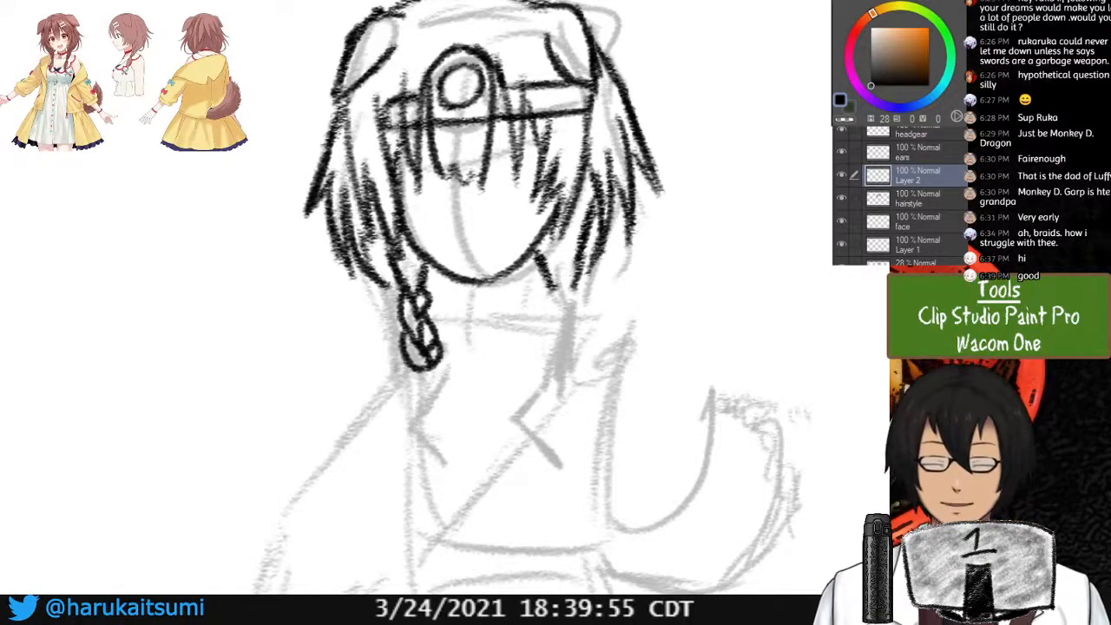
Lasso the left-hand braid, scale it down toward the lock above, apply the transform, and clear the selection.
mouse_move(414, 295)
mouse_down()
mouse_move(365, 360)
mouse_move(395, 295)
mouse_up()
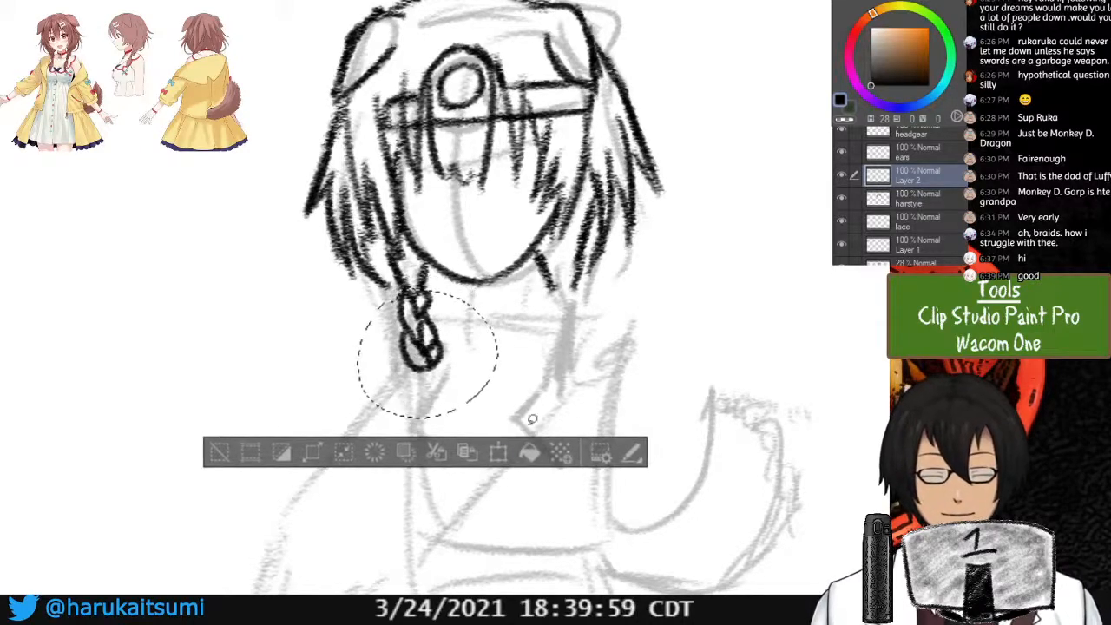
click(498, 452)
drag(499, 419, 448, 348)
click(350, 419)
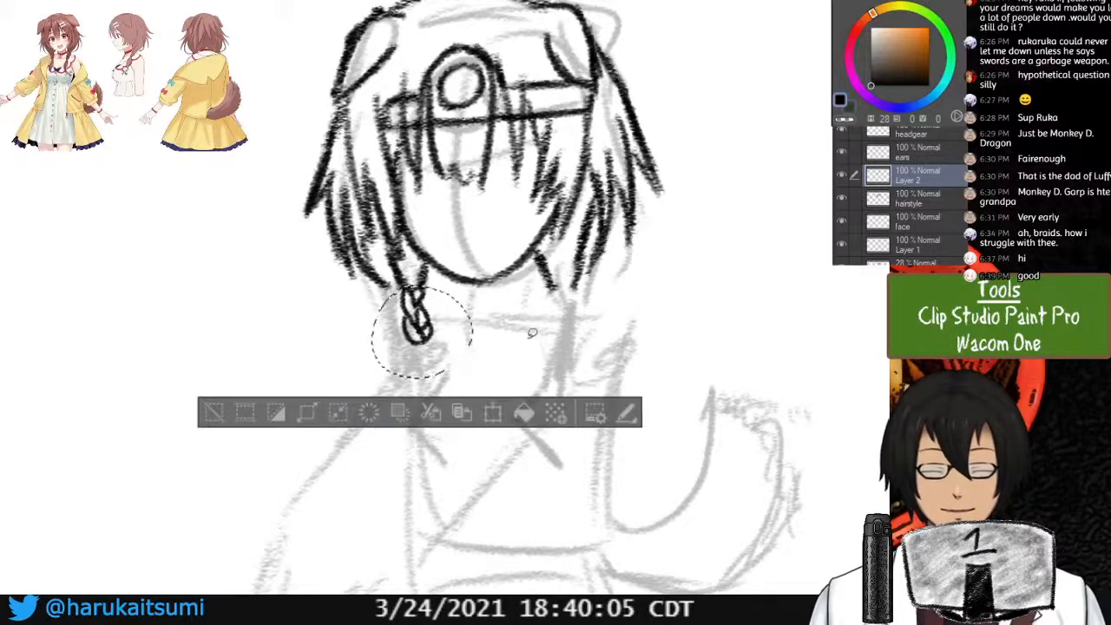
key(ctrl+d)
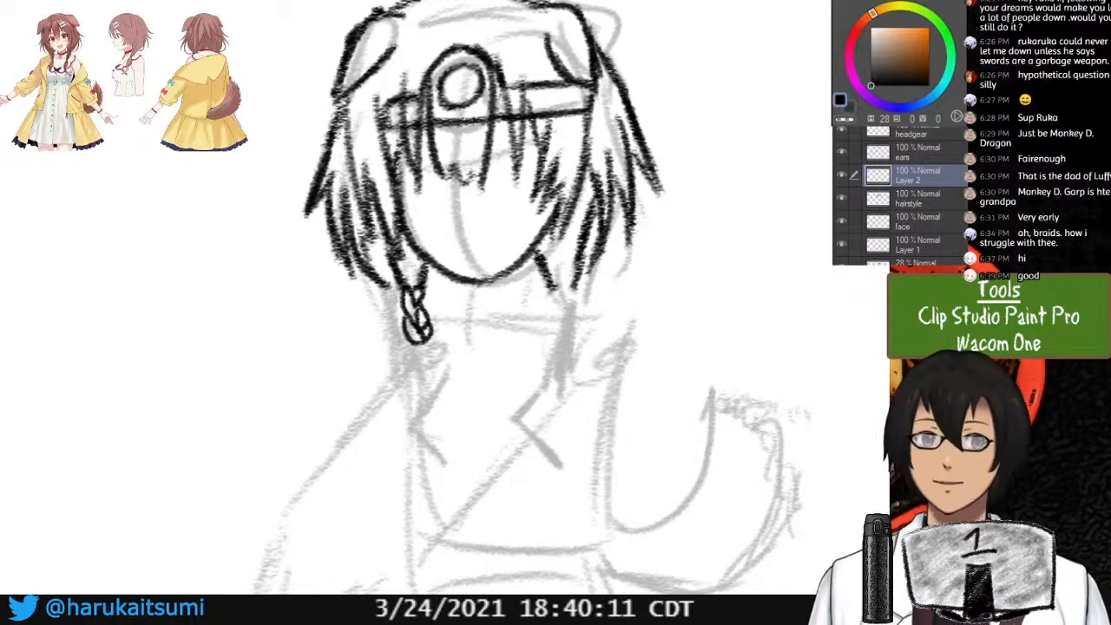
Ink the right-hand braid below its lock as a stack of rounded, overlapping strands on both sides.
mouse_move(552, 282)
mouse_down()
mouse_move(562, 312)
mouse_move(548, 323)
mouse_move(571, 345)
mouse_move(571, 322)
mouse_move(557, 354)
mouse_up()
drag(564, 346, 561, 350)
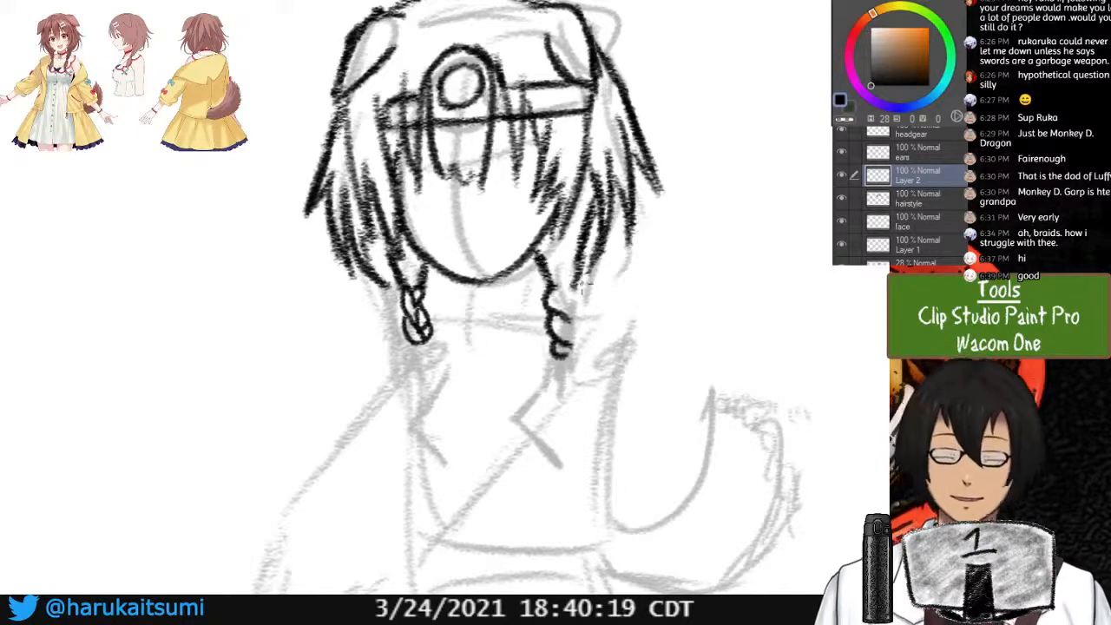
mouse_move(574, 293)
mouse_down()
mouse_move(582, 323)
mouse_move(567, 333)
mouse_move(582, 338)
mouse_move(584, 327)
mouse_move(588, 356)
mouse_up()
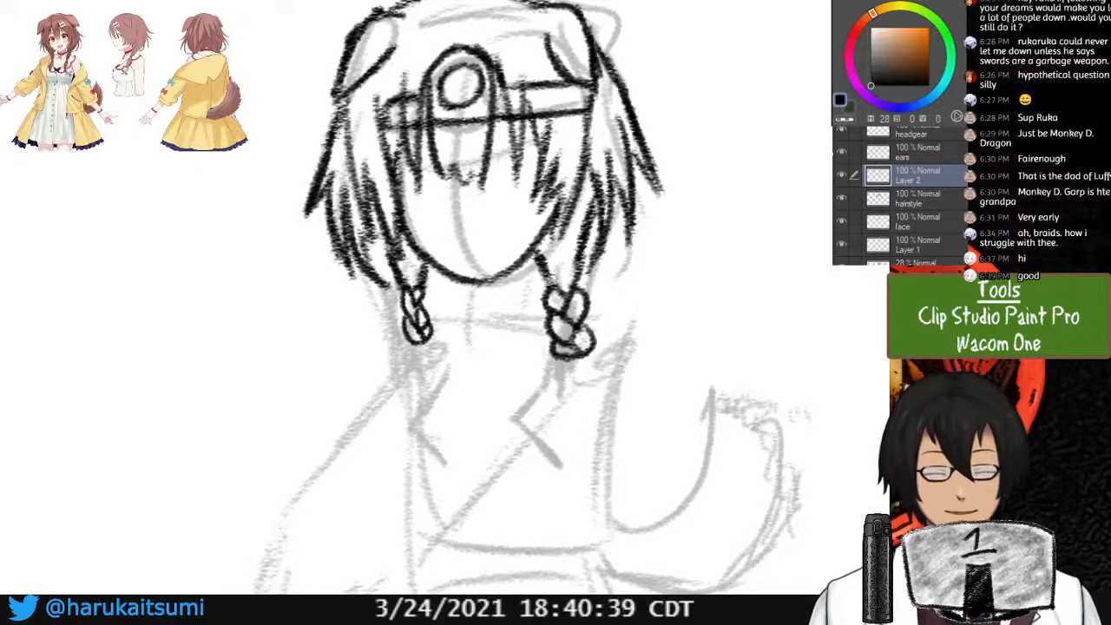
Lasso the right-hand braid, scale it down and fit it under its lock, apply the transform, and clear the selection.
drag(503, 309, 535, 292)
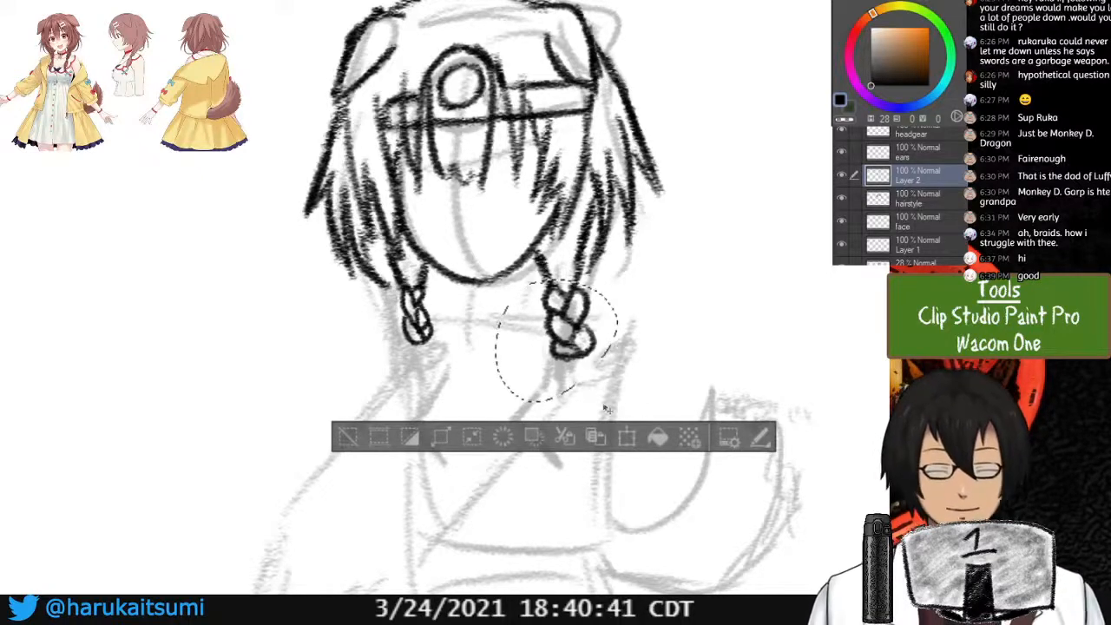
click(658, 437)
key(ctrl+z)
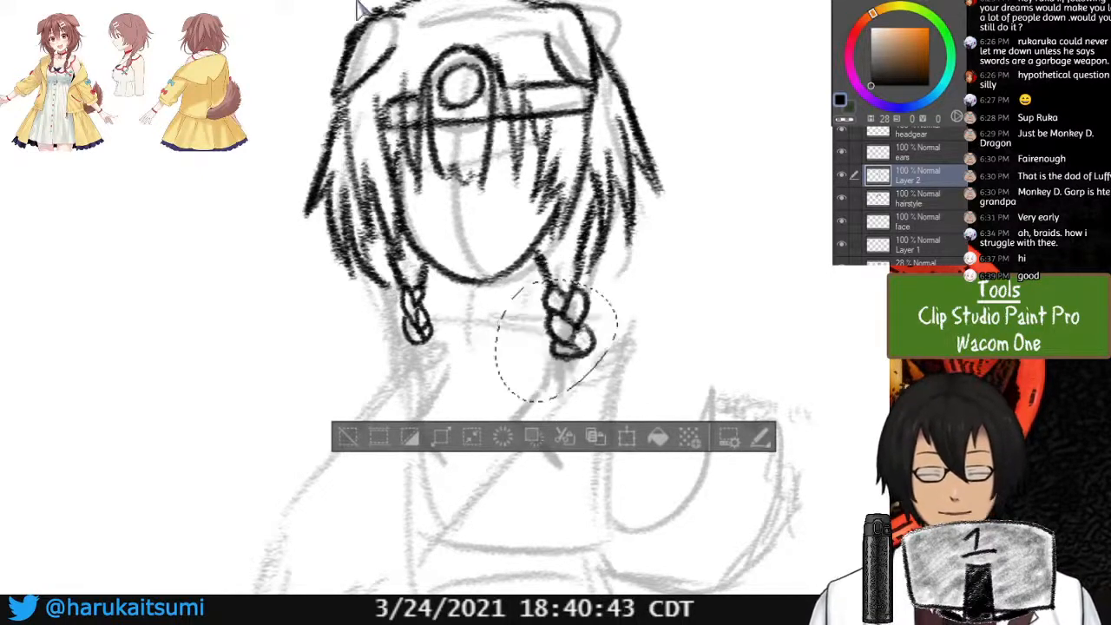
click(627, 436)
drag(618, 280, 592, 306)
drag(564, 355, 577, 323)
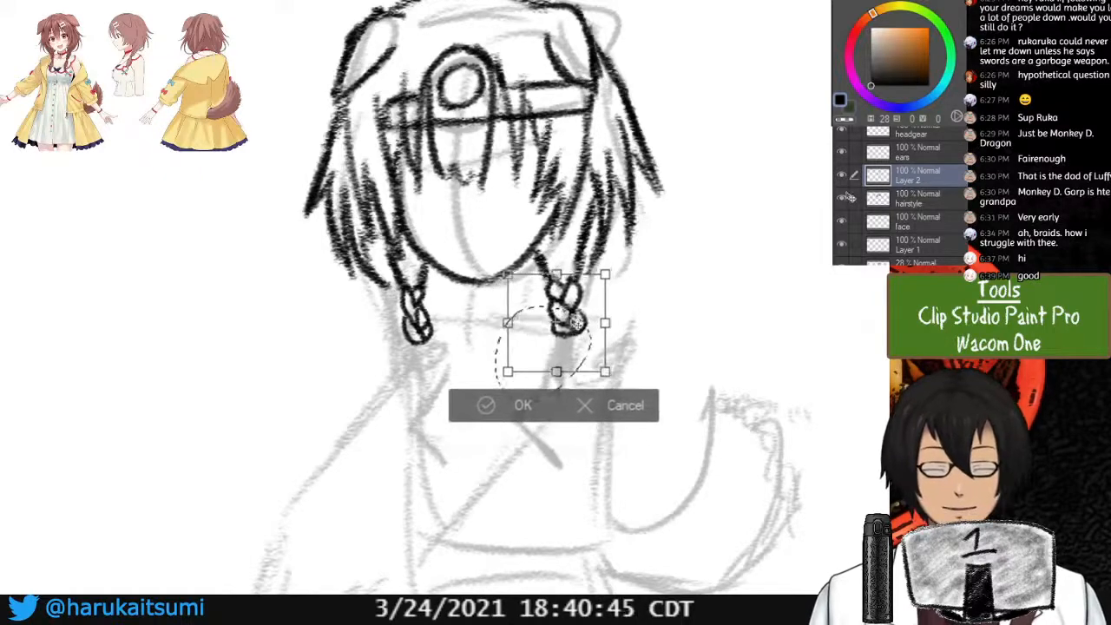
click(499, 405)
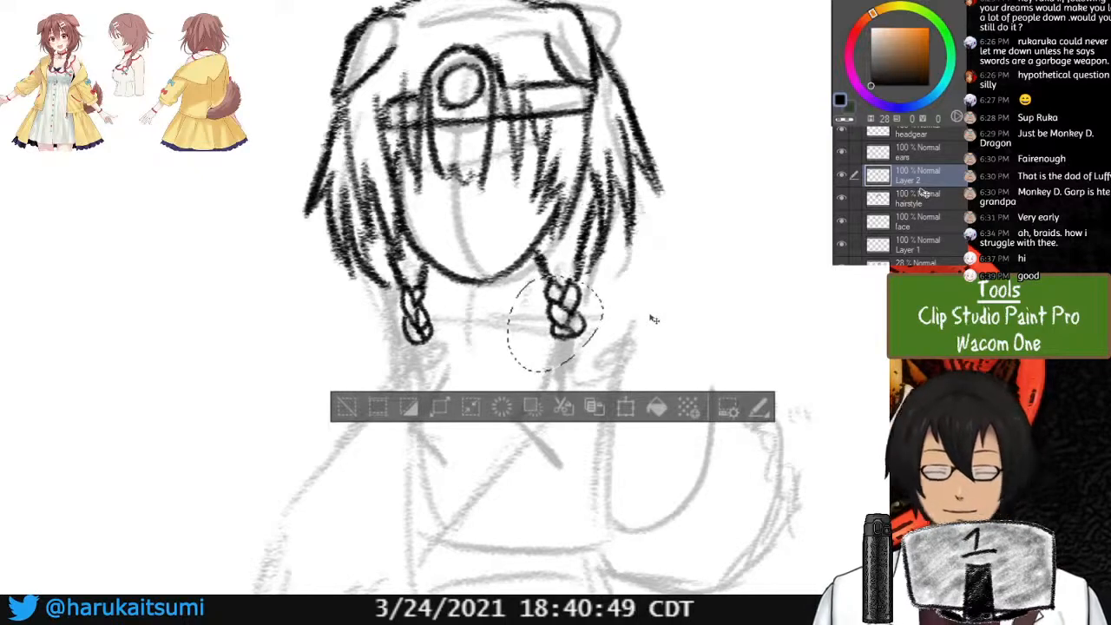
key(ctrl+d)
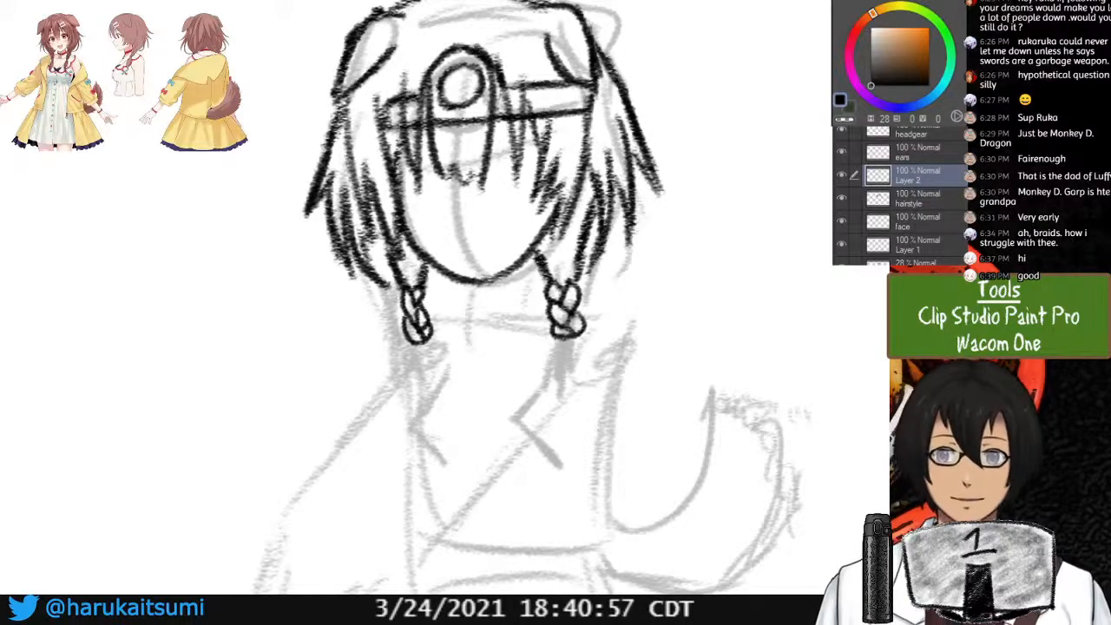
Check which lines Layer 2 holds by toggling its visibility, and rename the layer "braids".
click(841, 176)
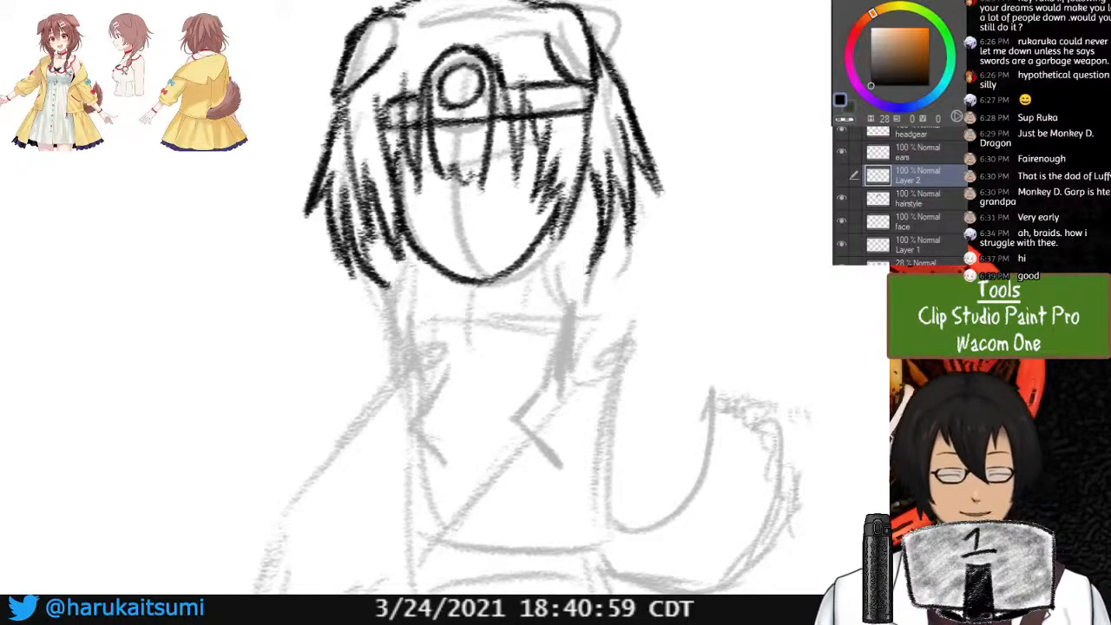
click(841, 175)
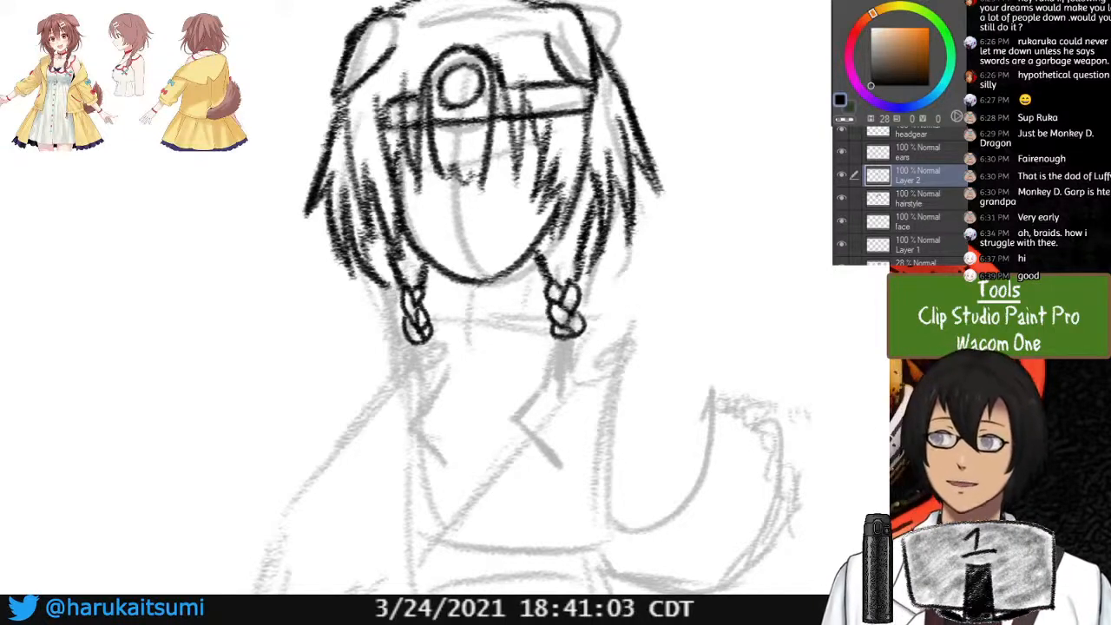
key(Return)
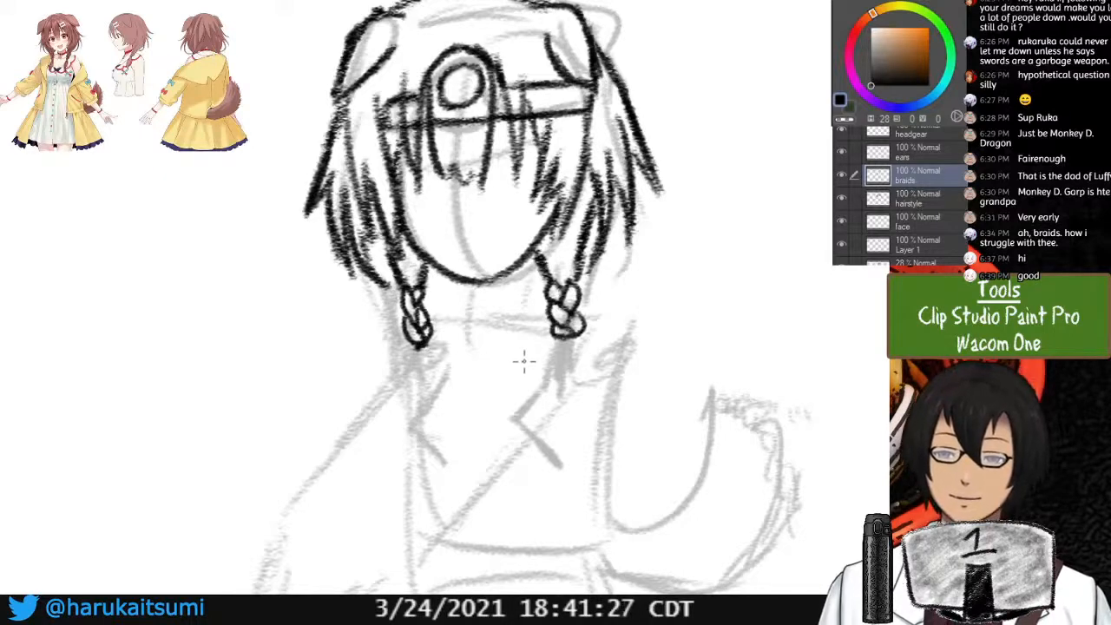
Ink a short line closing the lower end of the right-hand braid, and try a curved tuft line beneath the left-hand one.
drag(558, 338, 580, 337)
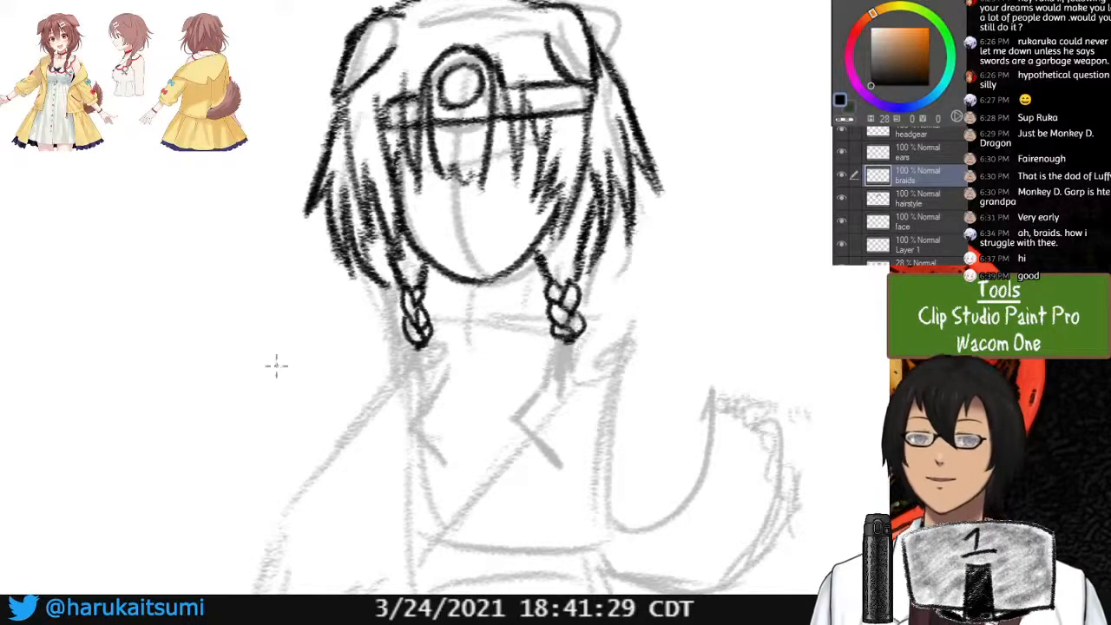
drag(415, 349, 419, 404)
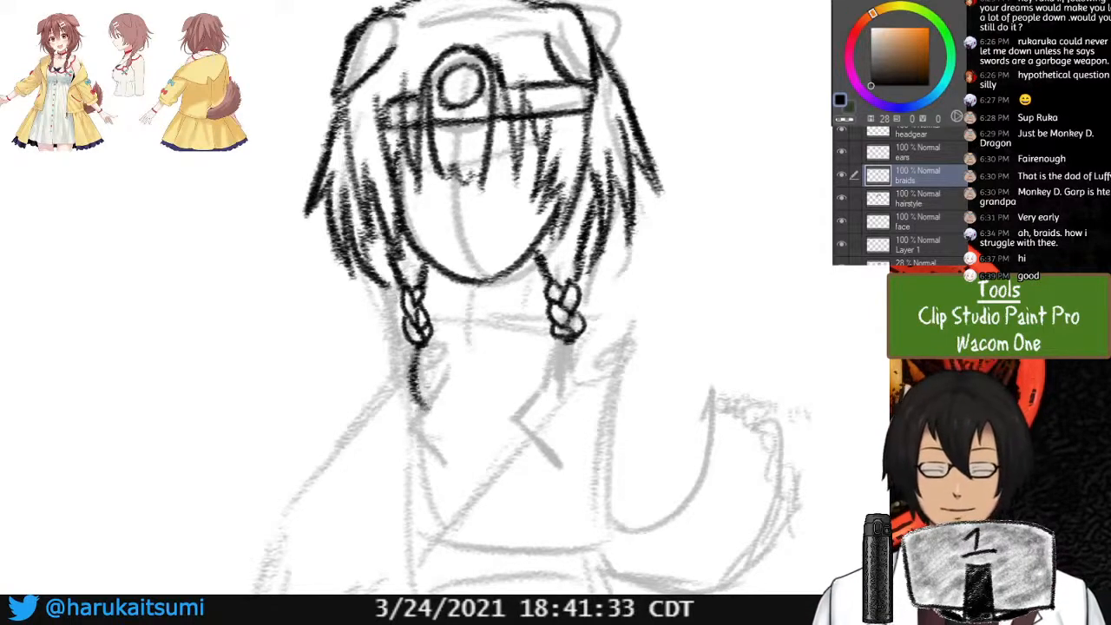
key(ctrl+z)
key(ctrl+z)
key(ctrl+z)
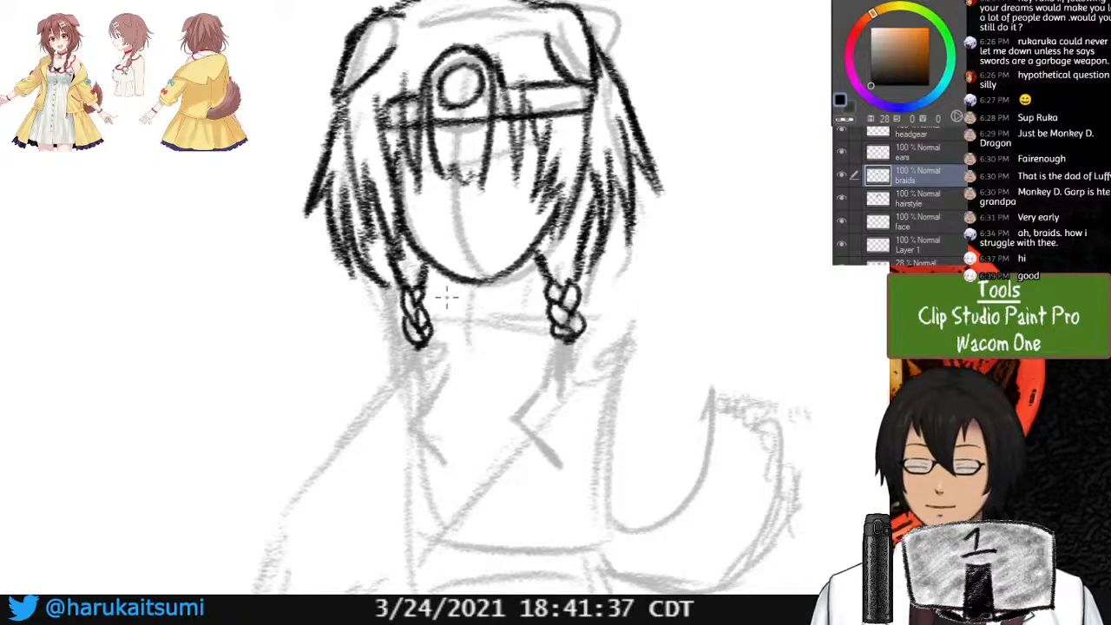
Ink the loose, pointed tuft of hair hanging from the left-hand braid, redrawing its inner side narrower and straighter.
mouse_move(413, 347)
mouse_down()
mouse_move(408, 404)
mouse_move(421, 389)
mouse_up()
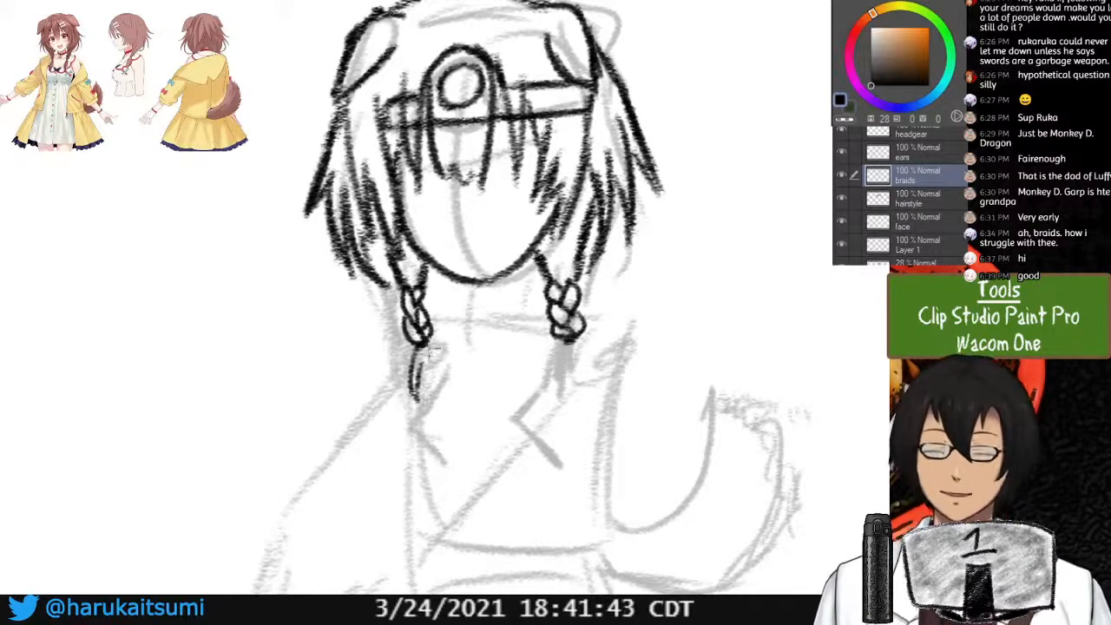
mouse_move(430, 339)
mouse_down()
mouse_move(425, 394)
mouse_move(434, 360)
mouse_move(446, 425)
mouse_up()
drag(417, 362, 444, 433)
drag(429, 395, 446, 427)
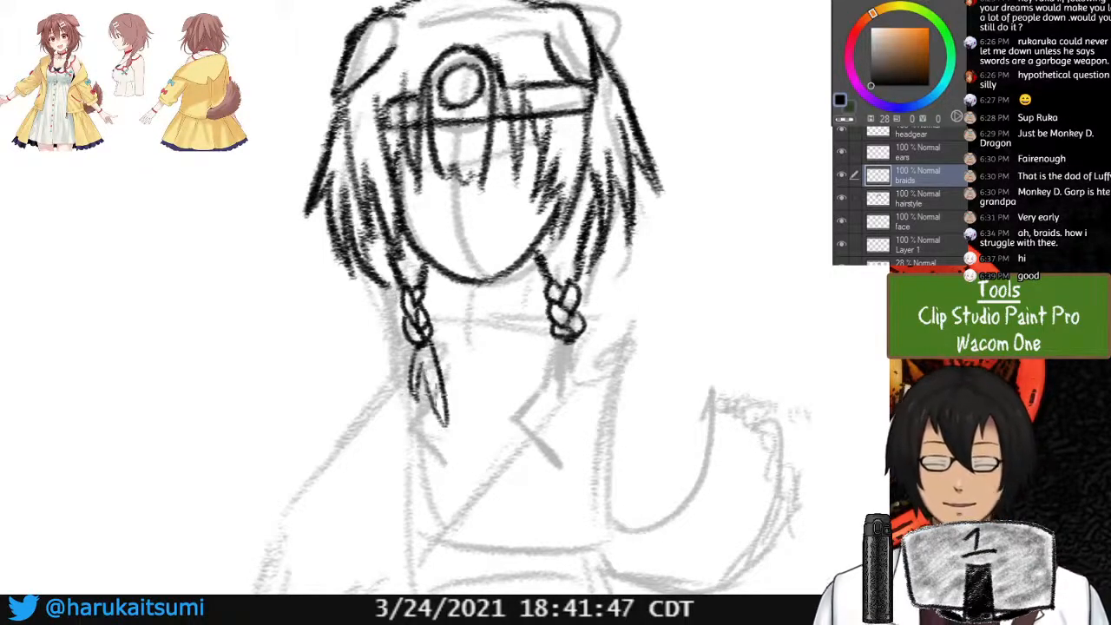
key(ctrl+z)
key(ctrl+z)
key(ctrl+z)
drag(435, 344, 434, 427)
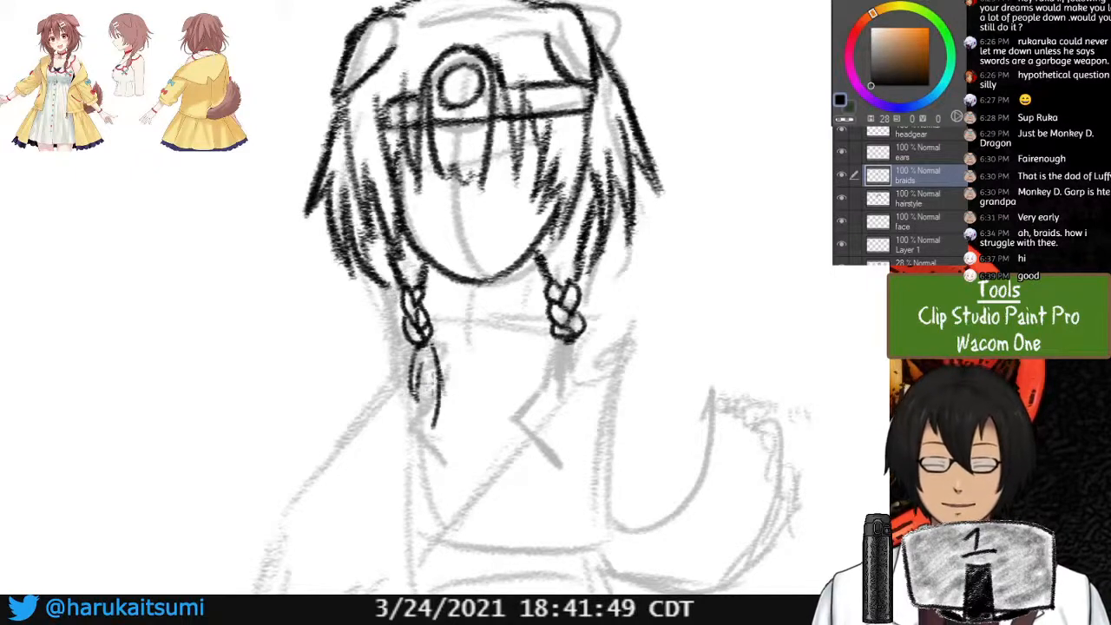
drag(422, 364, 434, 423)
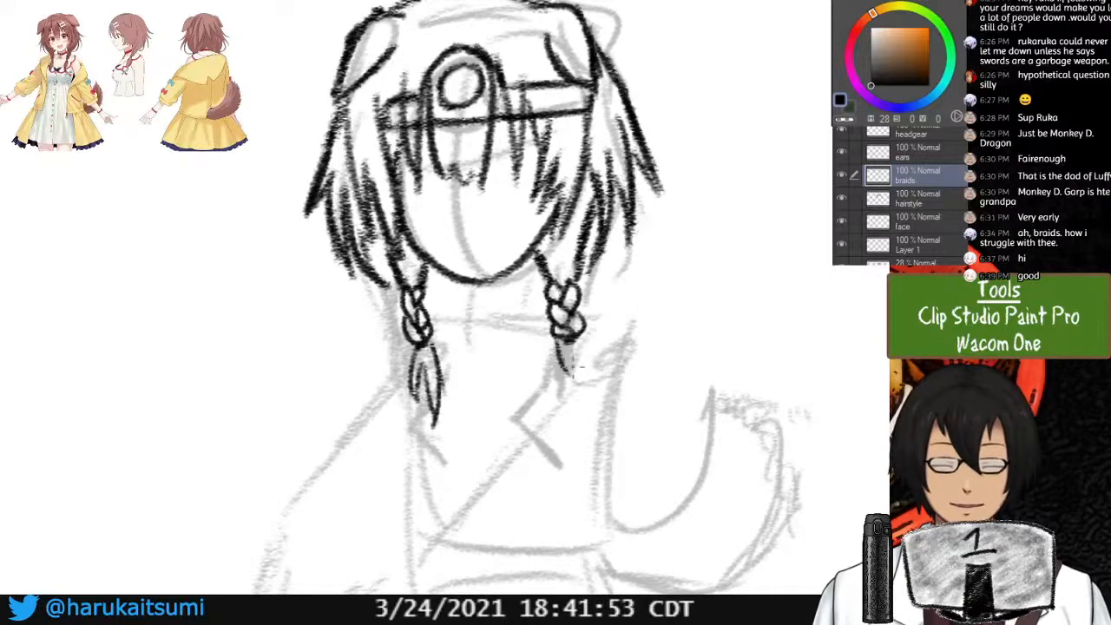
drag(557, 341, 563, 413)
key(ctrl+z)
key(ctrl+z)
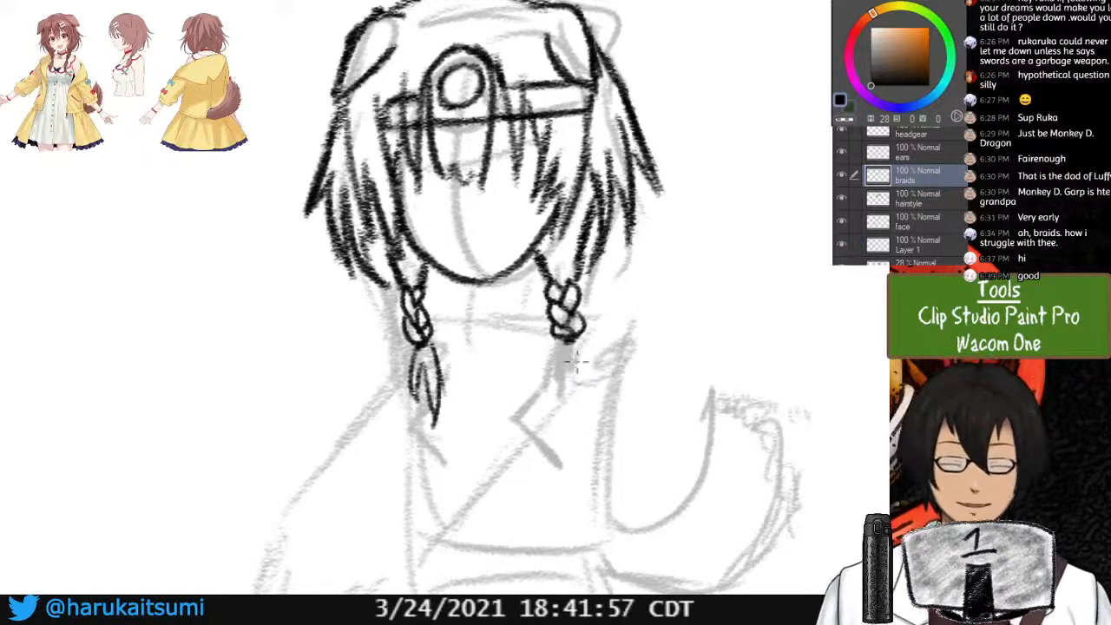
drag(559, 342, 563, 408)
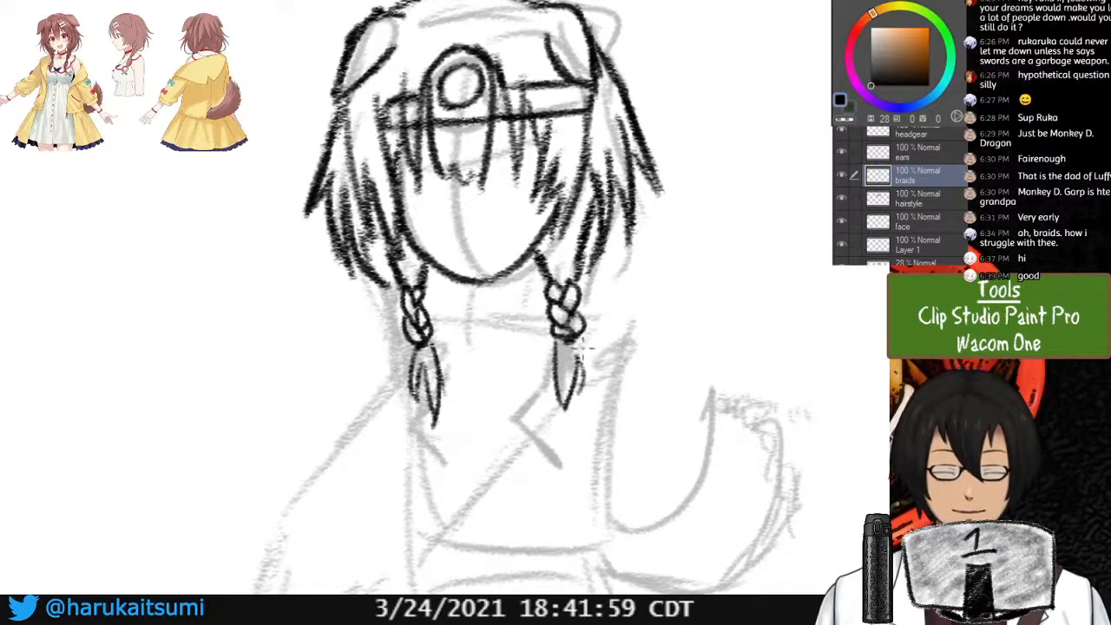
key(ctrl+z)
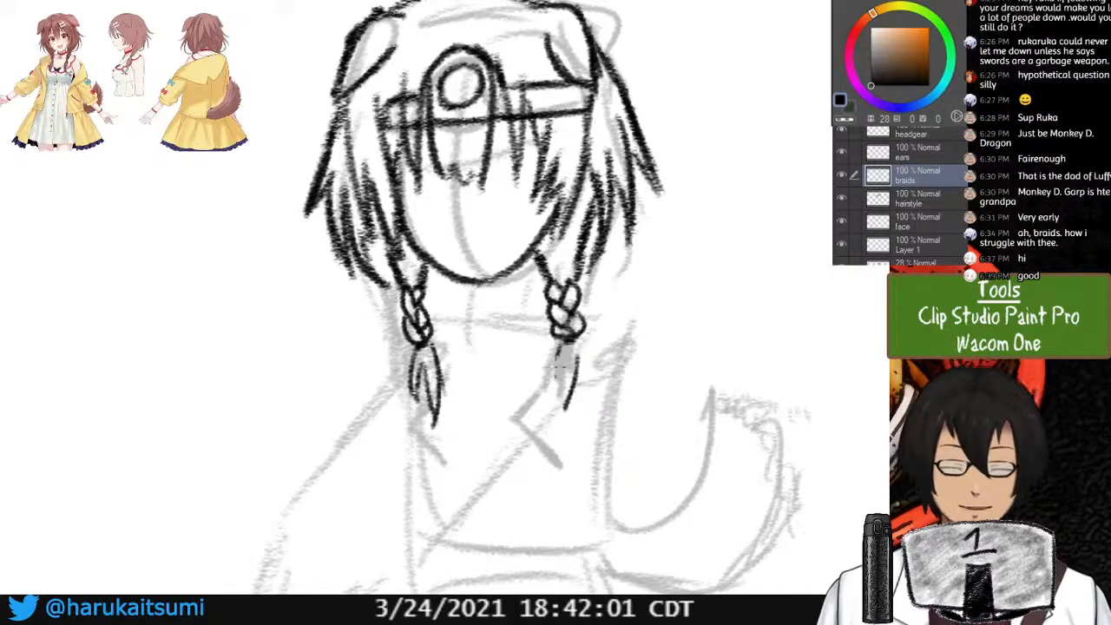
drag(556, 343, 564, 408)
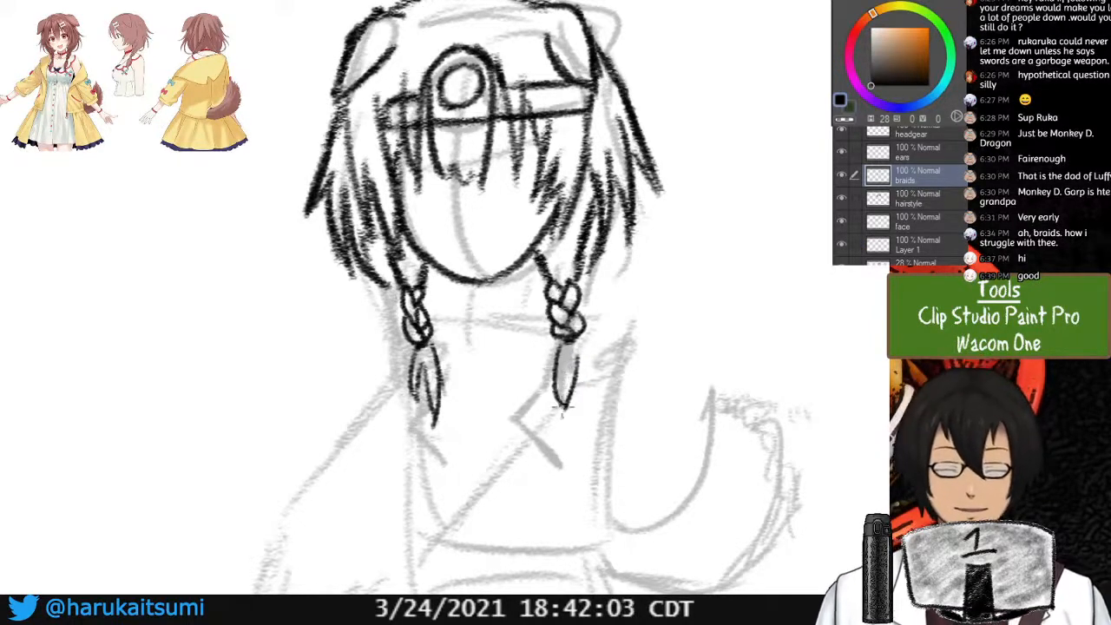
key(ctrl+z)
drag(552, 347, 560, 406)
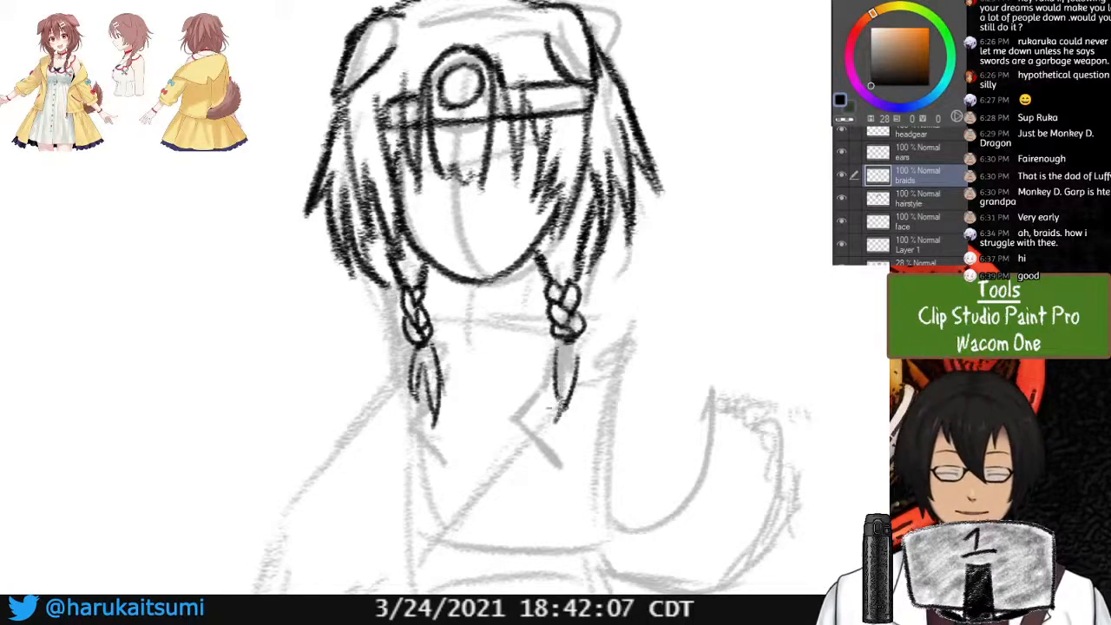
key(ctrl+z)
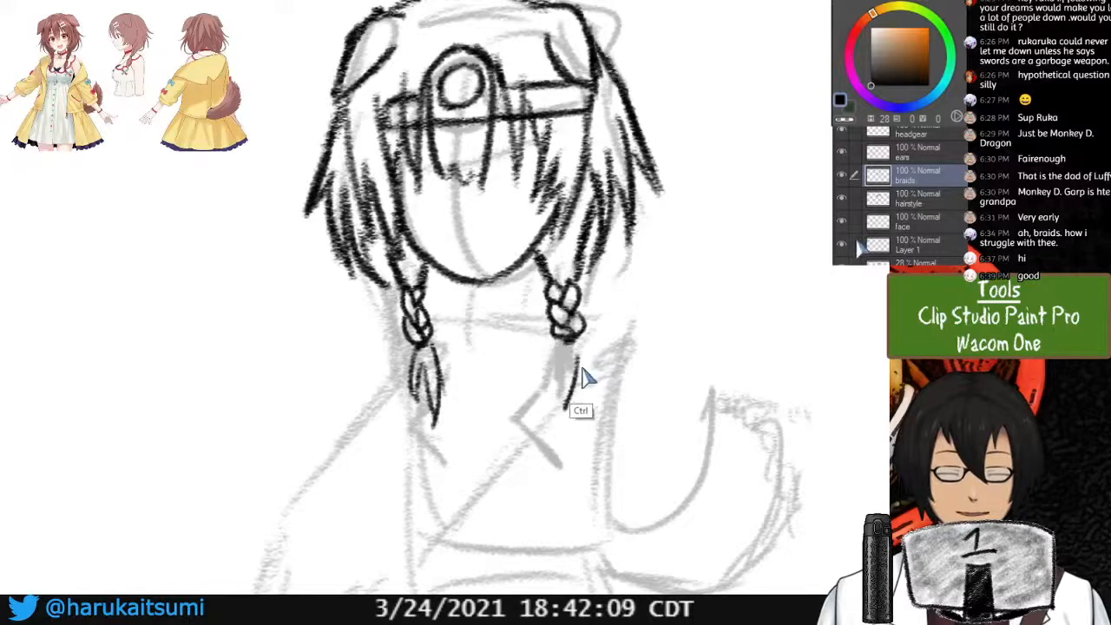
Ink the loose tuft of hair under the right-hand braid with a curved inner side, pointed tip and rounded outer side.
mouse_move(560, 345)
mouse_down()
mouse_move(568, 378)
mouse_move(573, 362)
mouse_move(558, 418)
mouse_up()
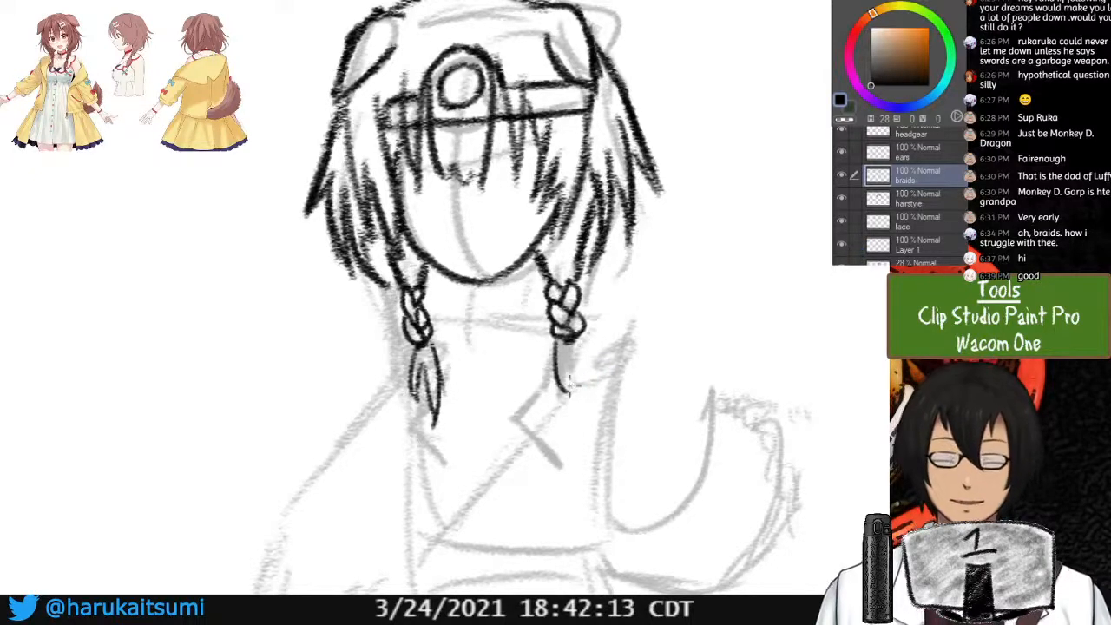
drag(578, 387, 564, 414)
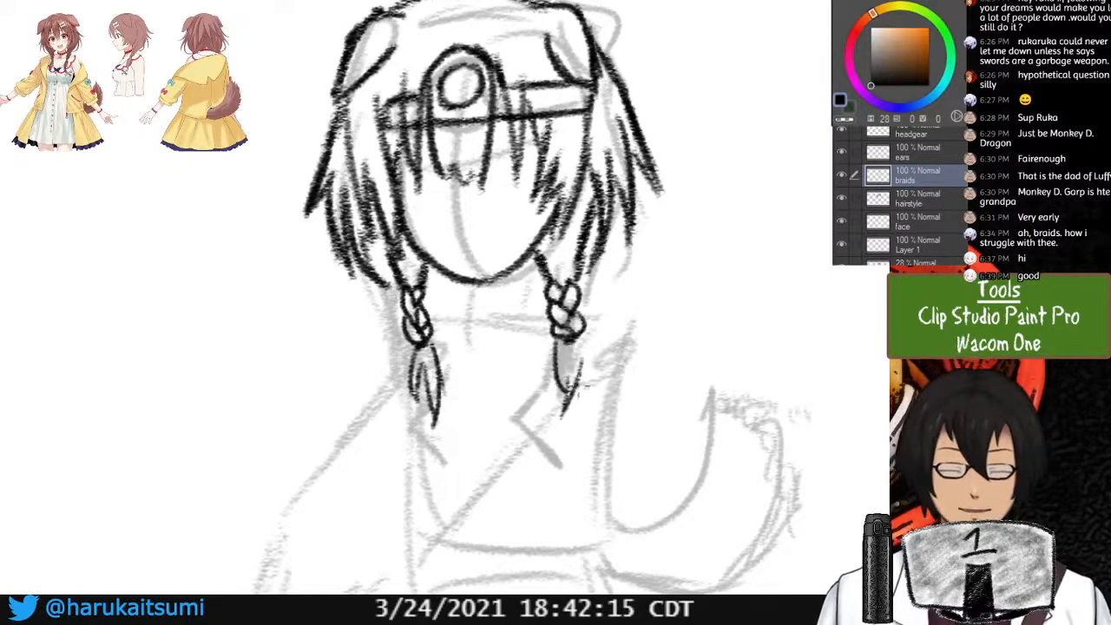
drag(588, 337, 585, 390)
drag(588, 337, 586, 359)
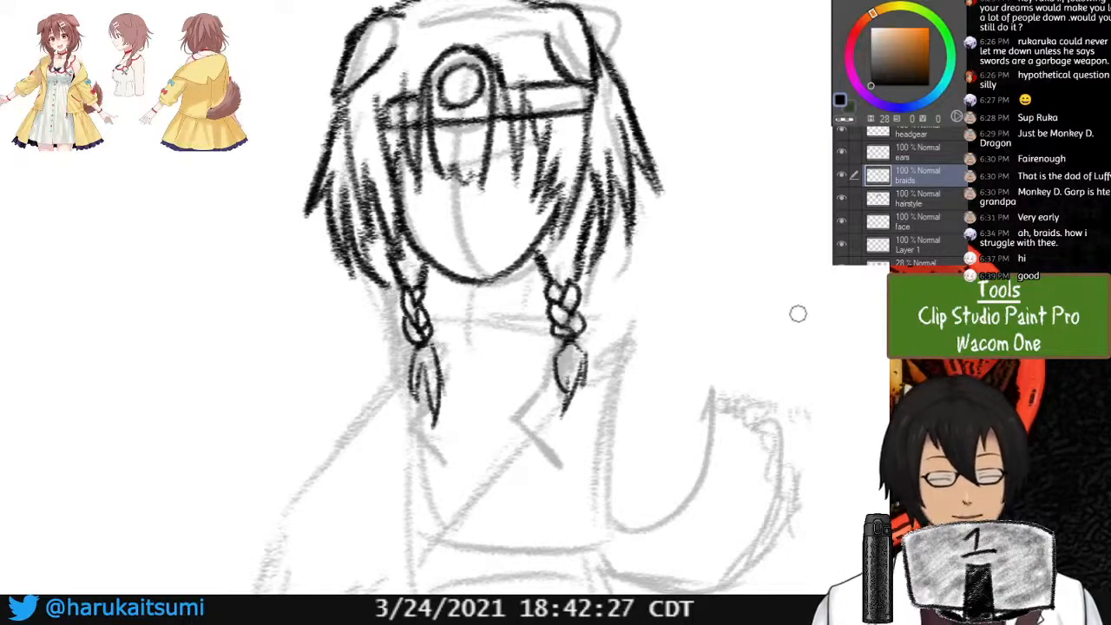
Redraw the loose tuft under the right-hand braid with a curved inner side, pointed tip and a small outer strand.
mouse_move(573, 349)
mouse_down()
mouse_move(552, 371)
mouse_move(582, 357)
mouse_move(551, 357)
mouse_move(568, 358)
mouse_move(576, 401)
mouse_move(542, 396)
mouse_move(572, 381)
mouse_move(558, 358)
mouse_move(566, 406)
mouse_up()
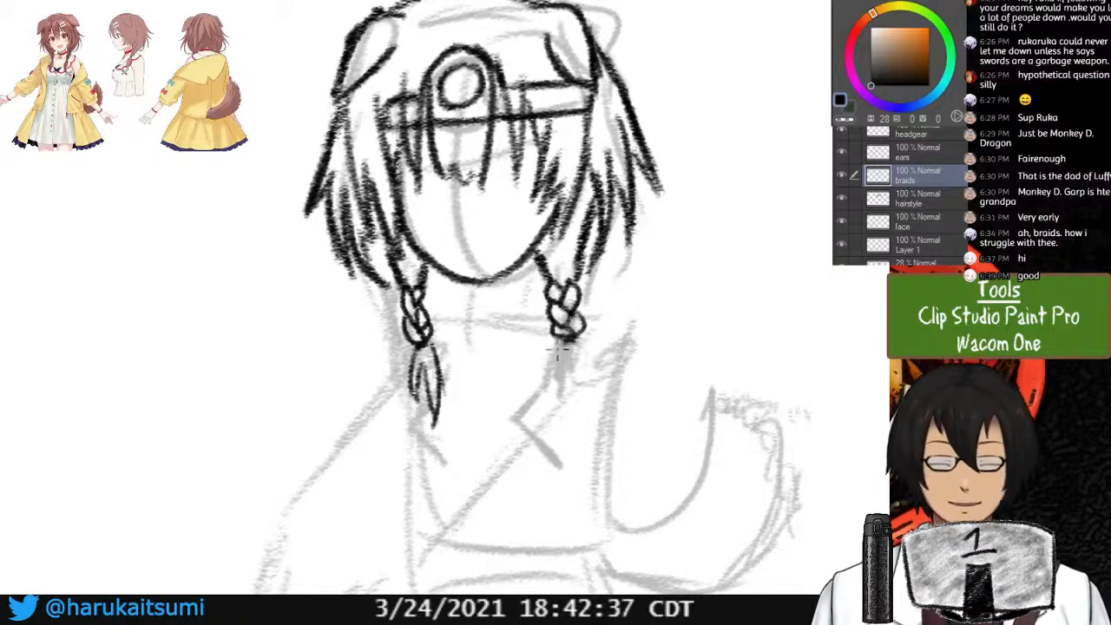
drag(567, 341, 567, 390)
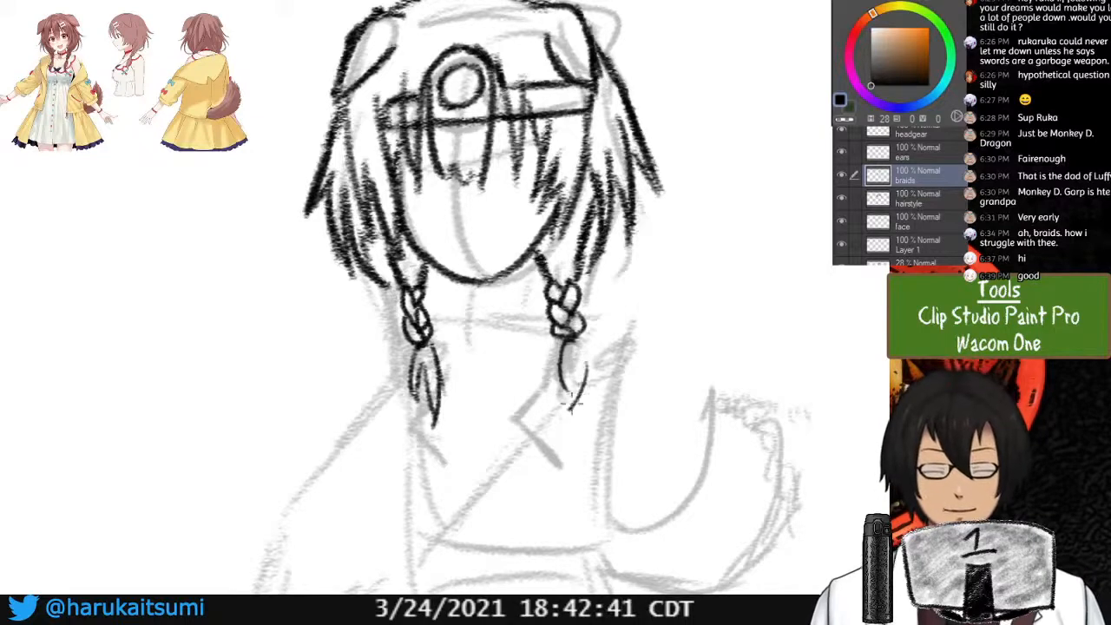
drag(583, 363, 572, 422)
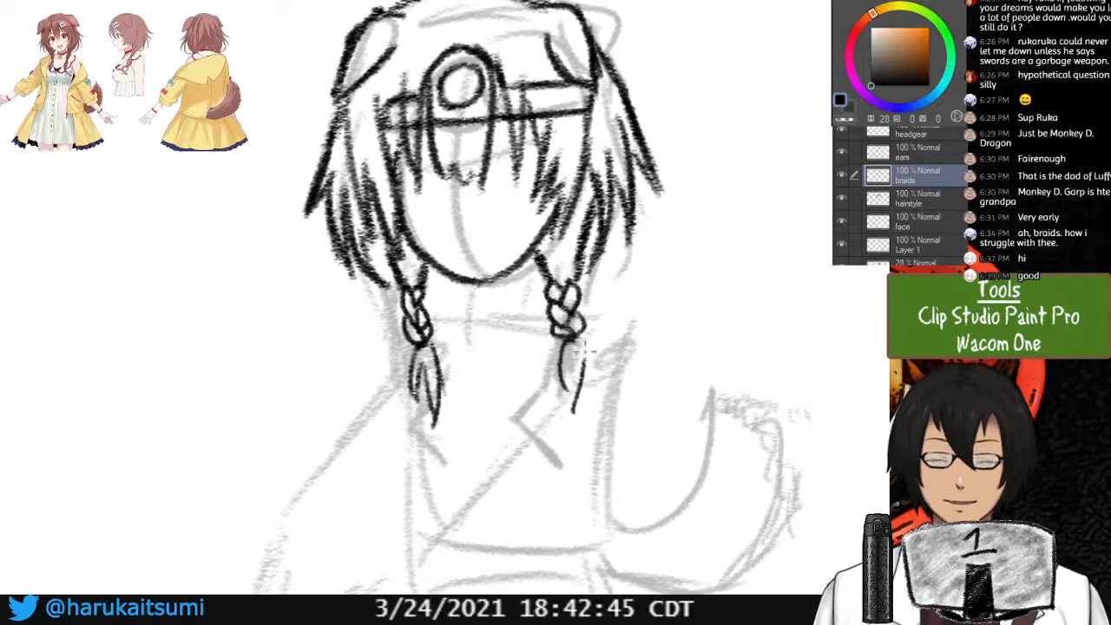
drag(581, 340, 591, 382)
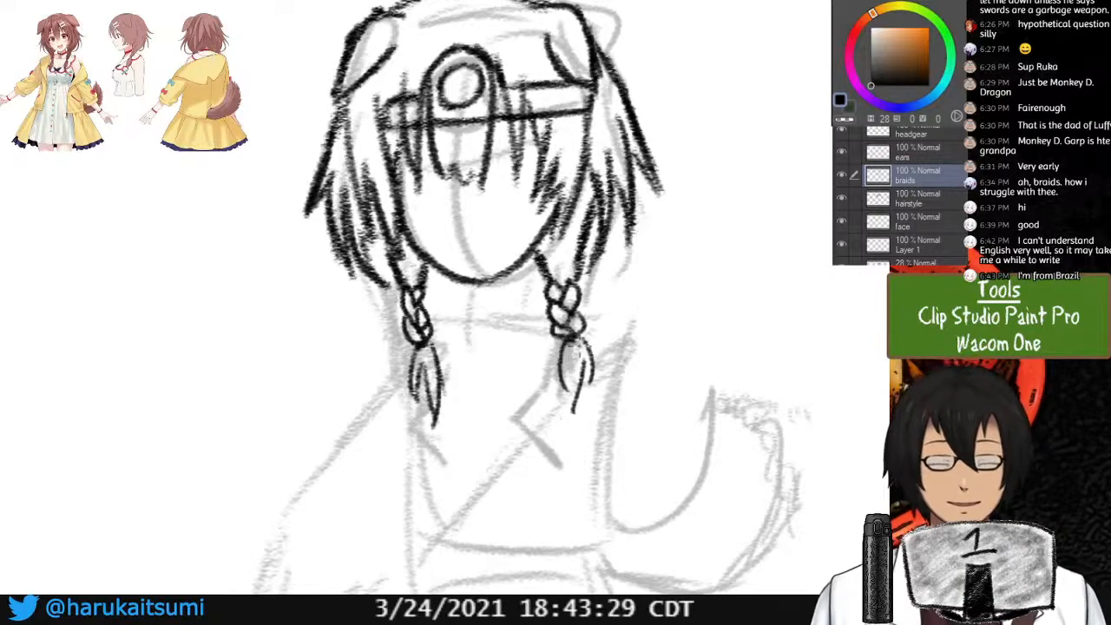
drag(562, 379, 574, 402)
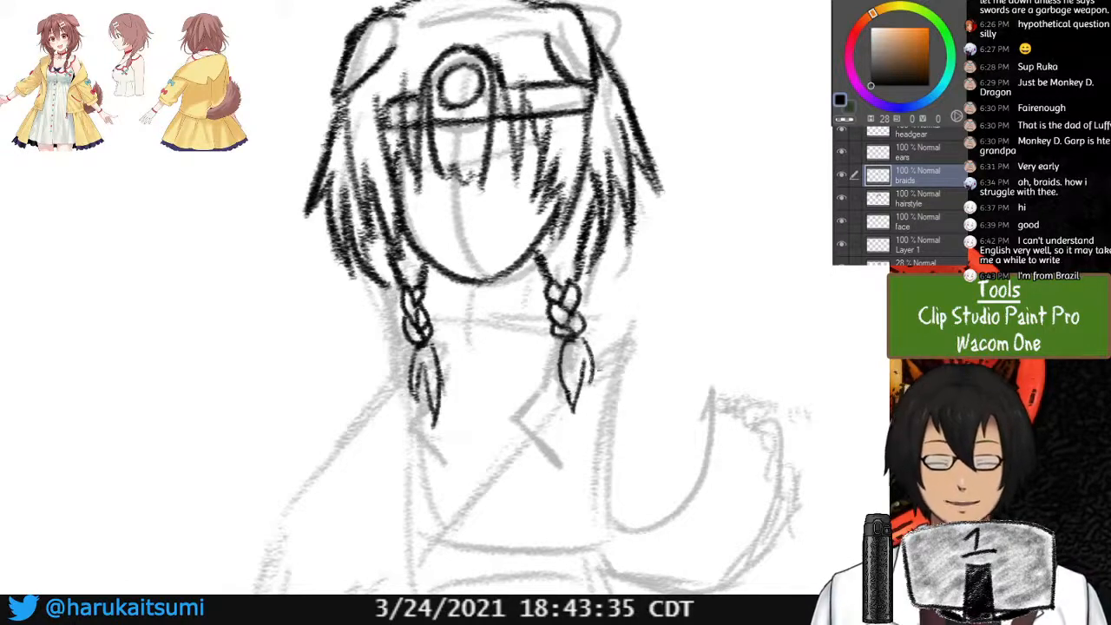
drag(585, 393, 590, 369)
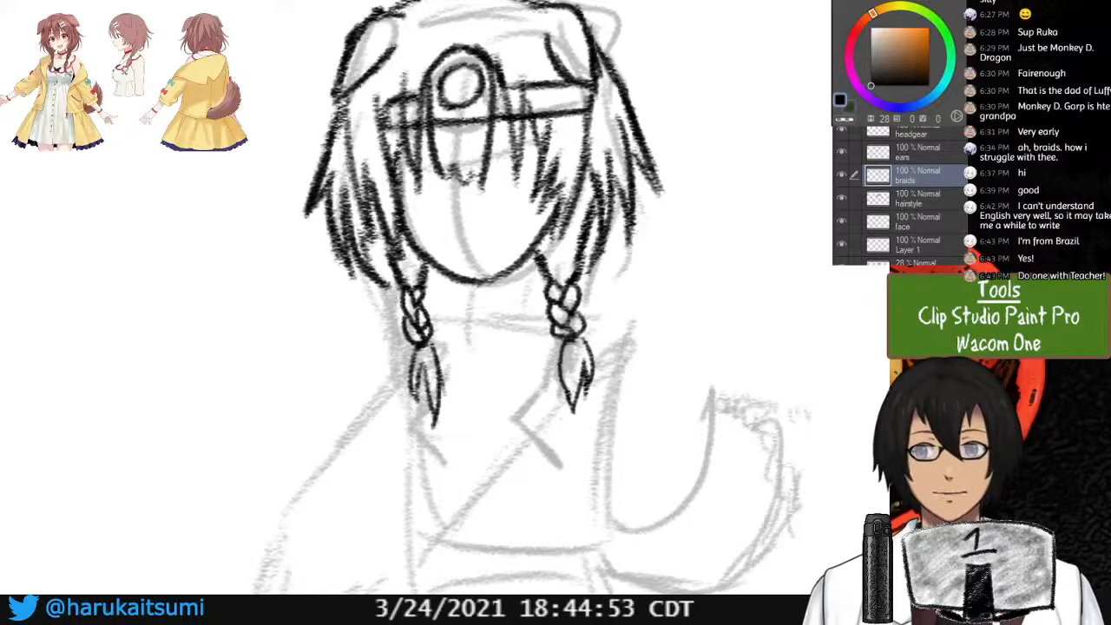
Create a layer folder and move the headgear, ears, braids, hairstyle, face and Layer 1 layers into it.
mouse_move(521, 295)
mouse_down()
mouse_move(623, 406)
mouse_move(546, 387)
mouse_up()
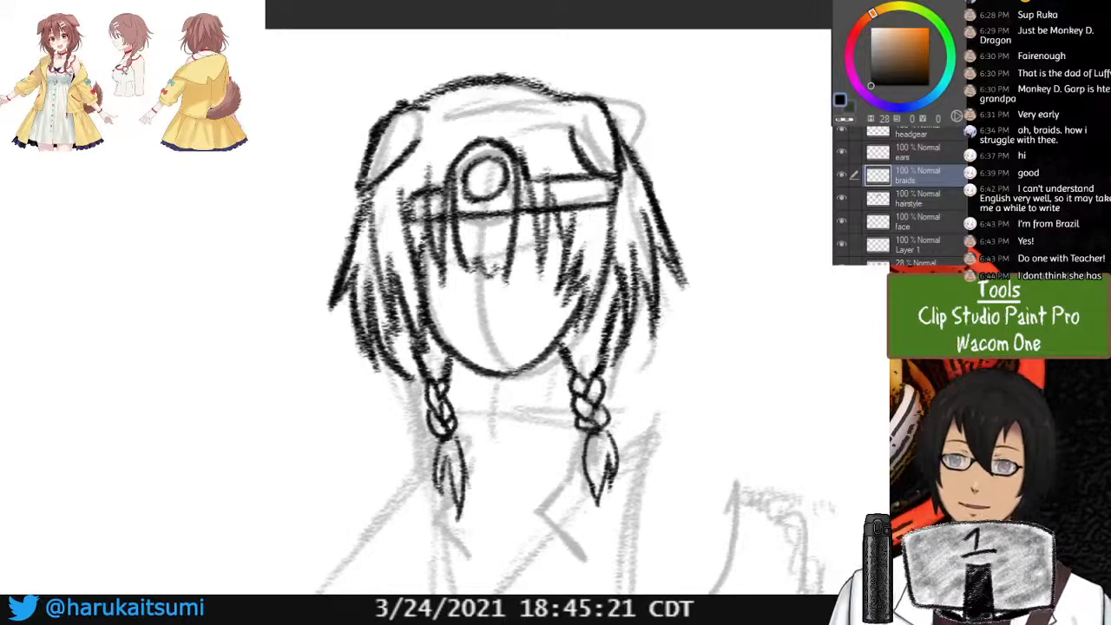
mouse_move(521, 434)
mouse_down()
mouse_move(647, 185)
mouse_move(510, 264)
mouse_move(500, 286)
mouse_up()
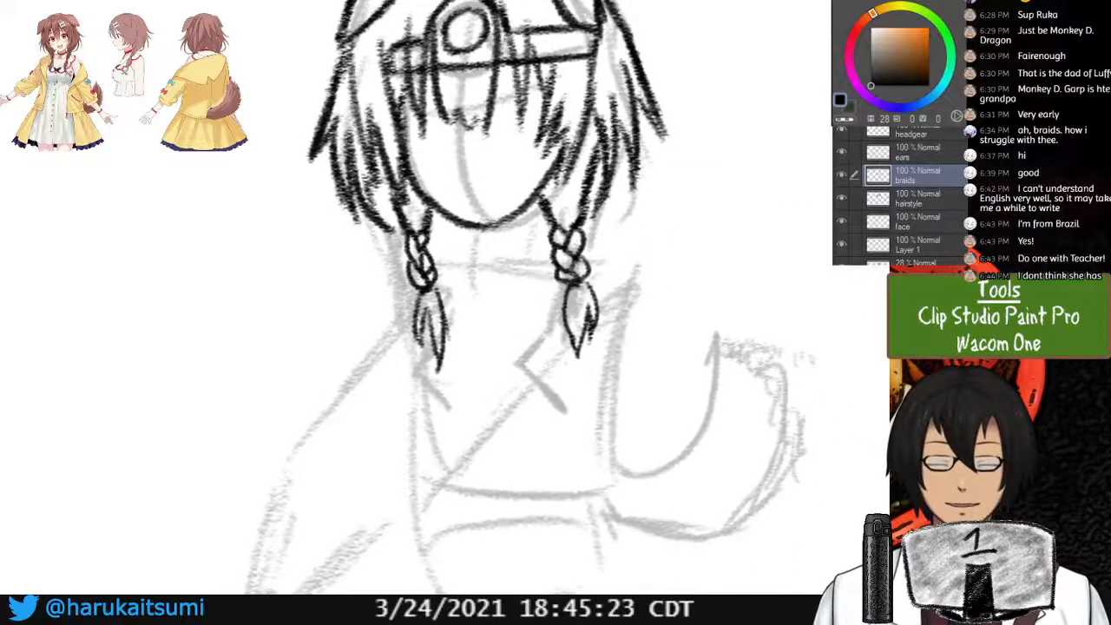
mouse_move(521, 347)
mouse_down()
mouse_move(645, 436)
mouse_move(547, 394)
mouse_up()
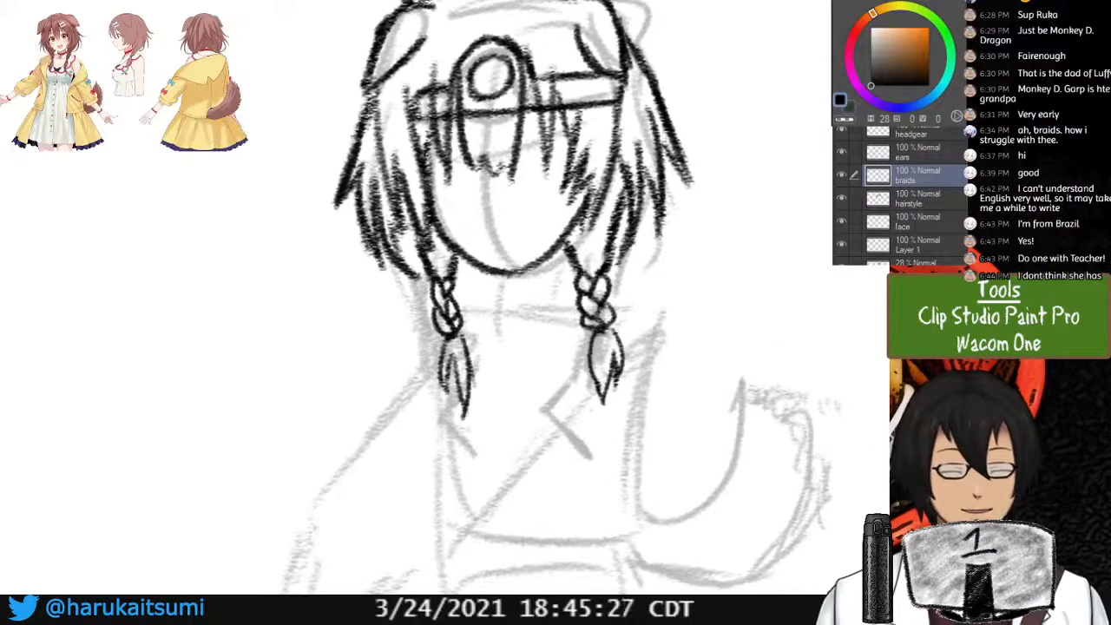
click(917, 131)
click(913, 127)
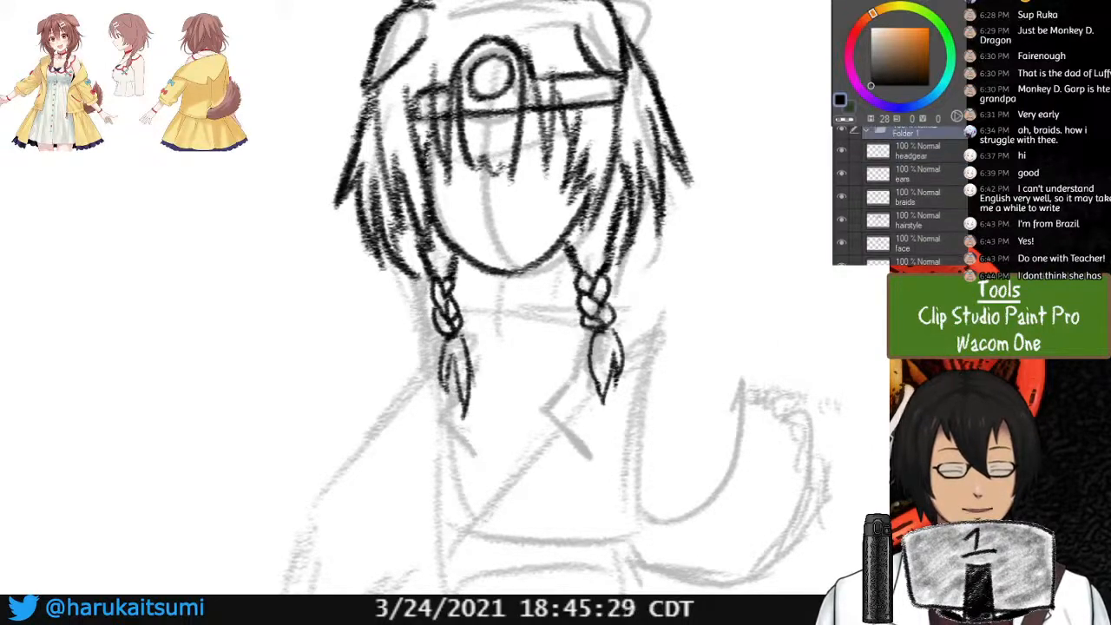
click(917, 151)
scroll(903, 195, down, 2)
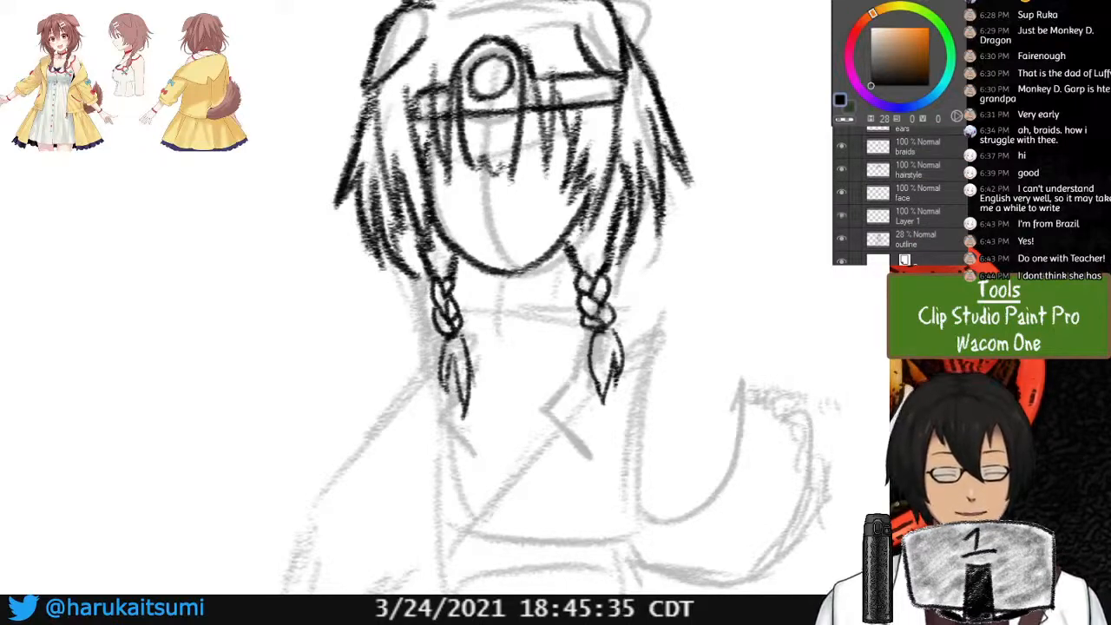
scroll(902, 195, up, 2)
drag(917, 152, 906, 133)
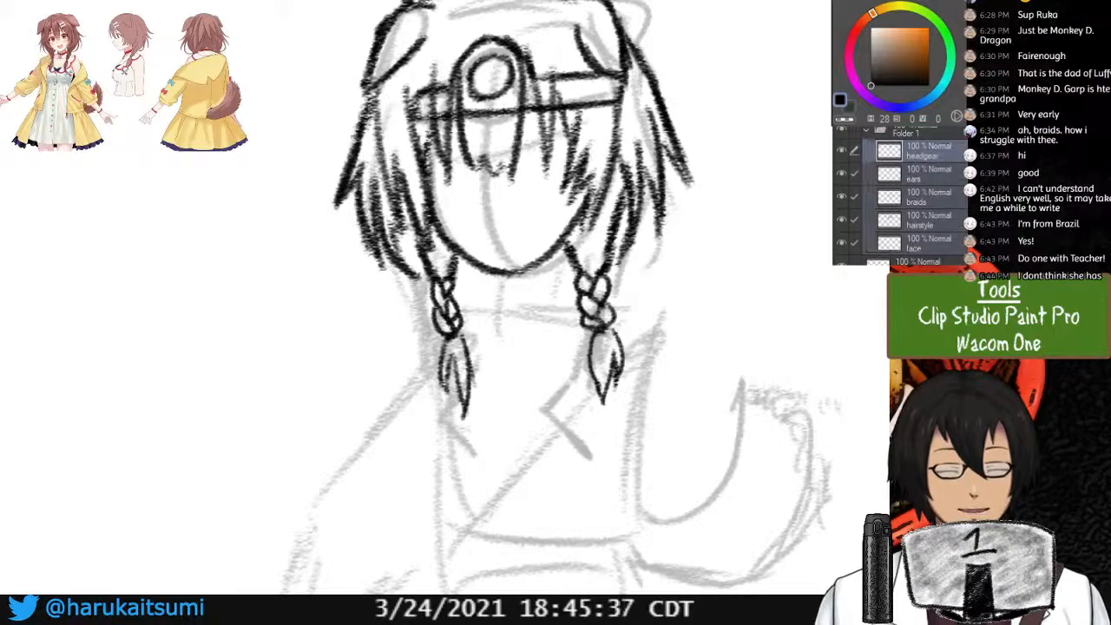
scroll(916, 196, down, 2)
drag(918, 221, 918, 207)
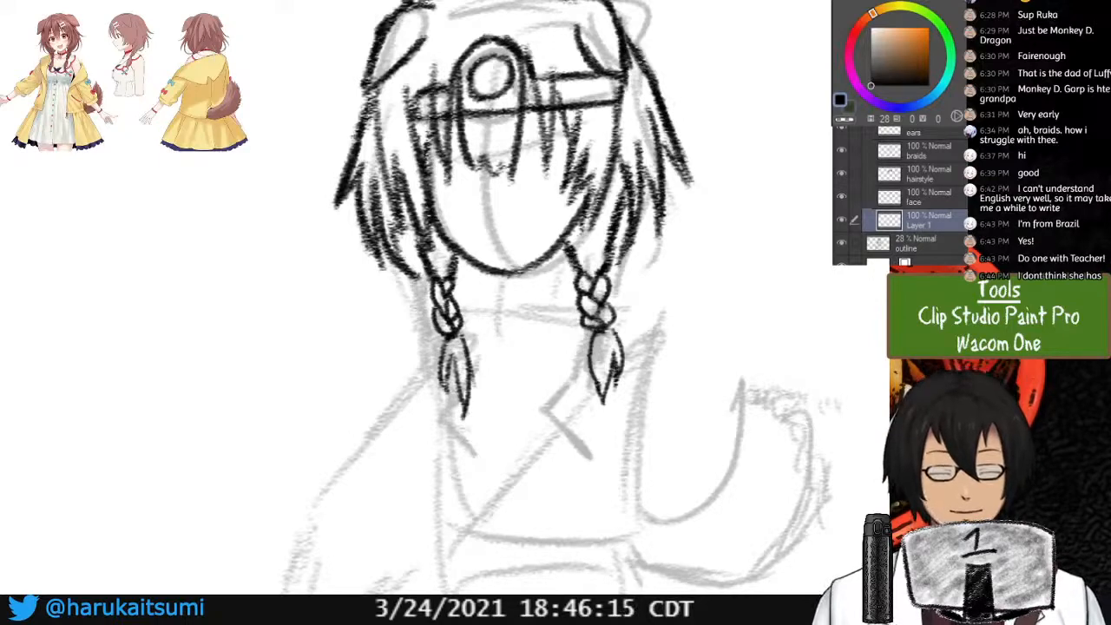
mouse_move(521, 373)
mouse_down()
mouse_move(584, 226)
mouse_move(522, 269)
mouse_move(545, 348)
mouse_up()
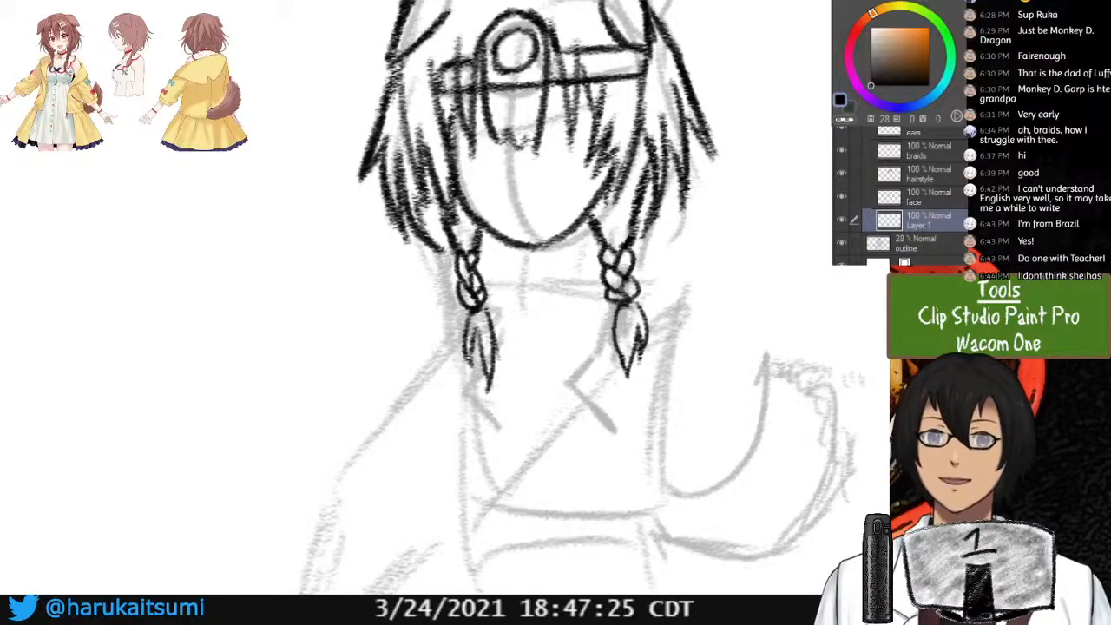
mouse_move(520, 304)
mouse_down()
mouse_move(432, 438)
mouse_move(397, 350)
mouse_move(441, 350)
mouse_move(430, 342)
mouse_move(485, 240)
mouse_move(439, 264)
mouse_up()
key(ctrl+minus)
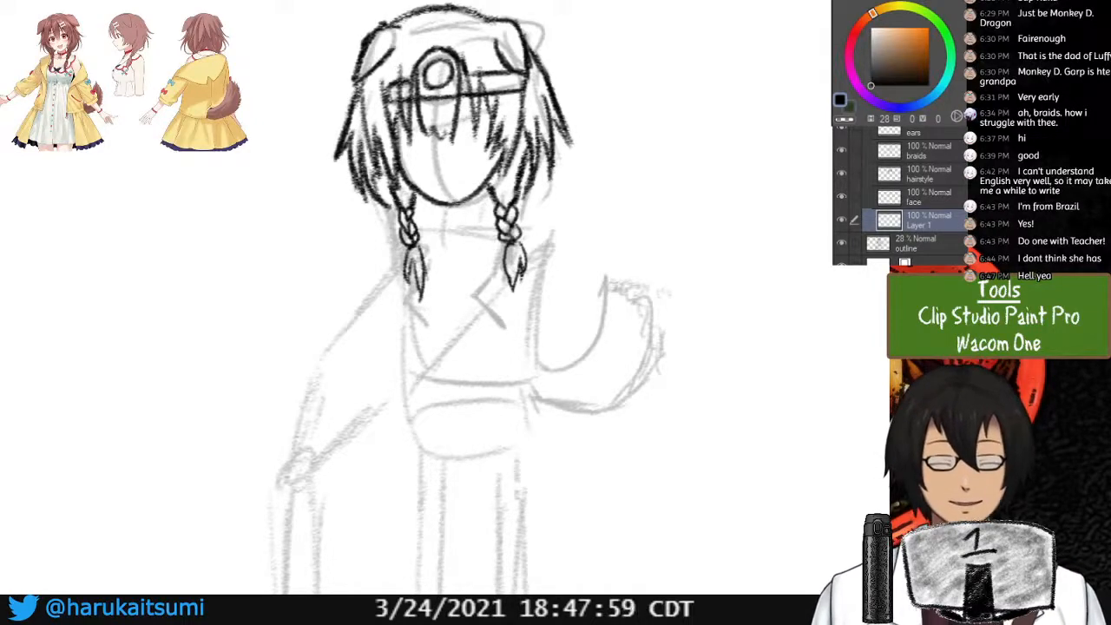
key(ctrl+plus)
key(ctrl+plus)
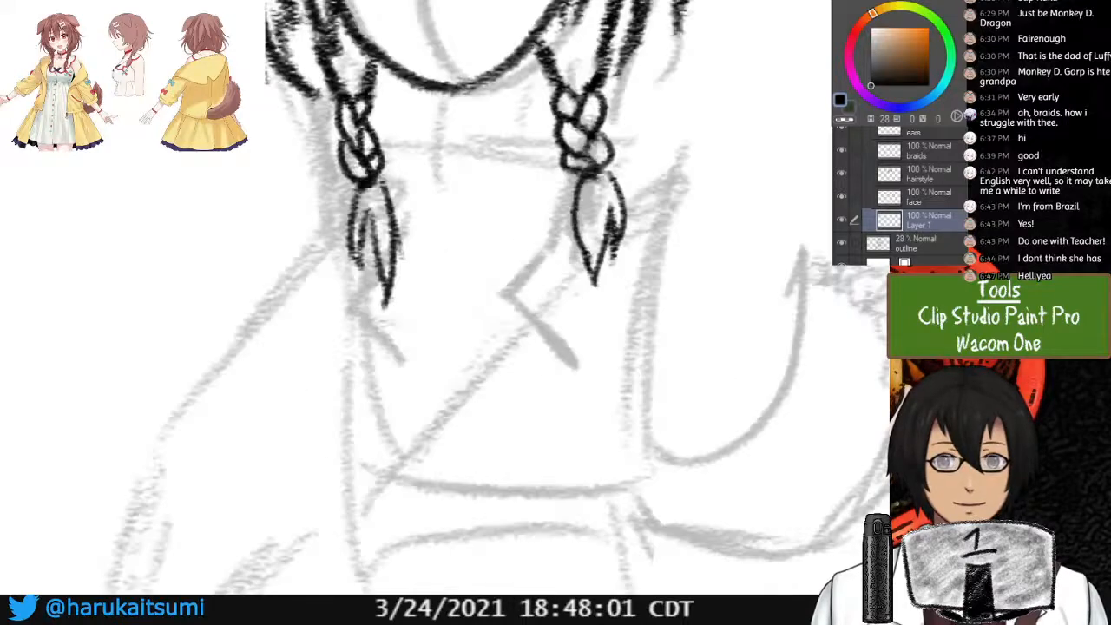
drag(434, 174, 587, 459)
key(ctrl+minus)
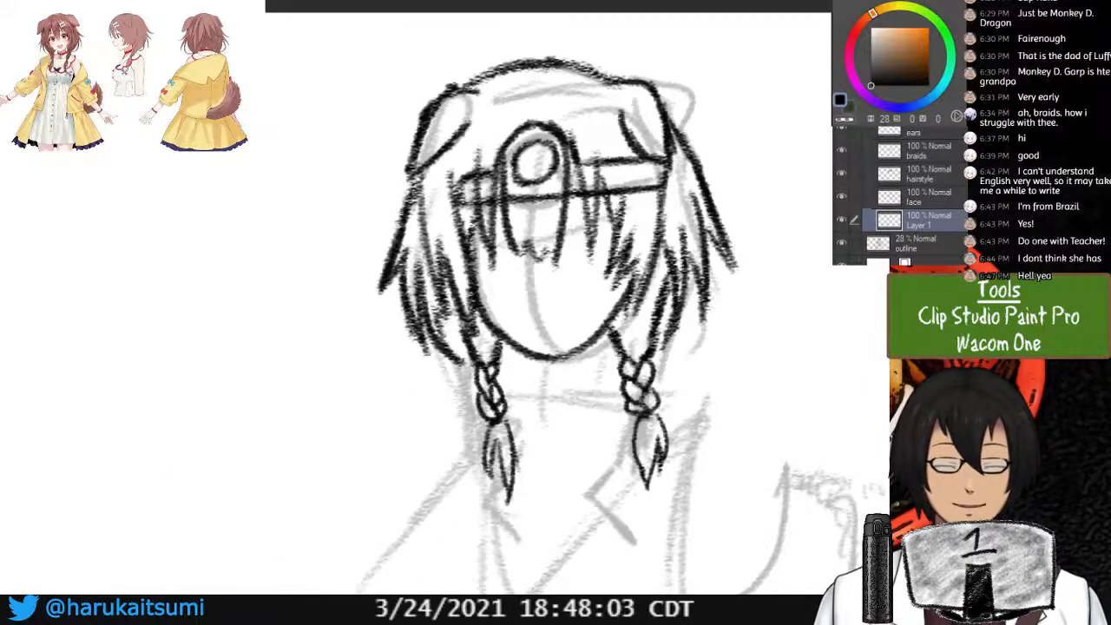
drag(495, 451, 365, 302)
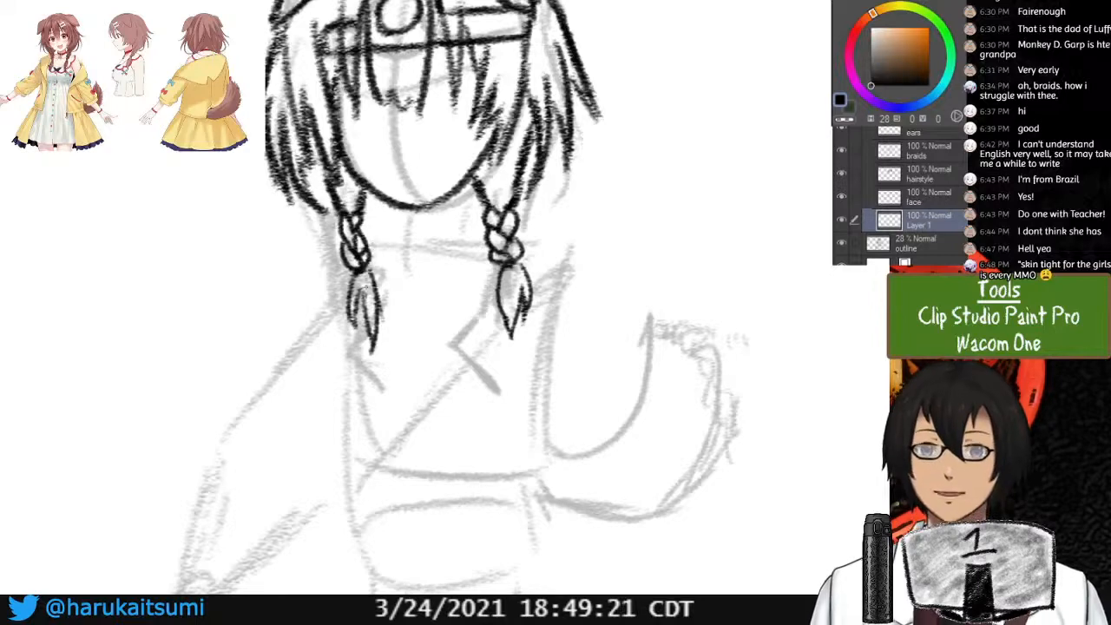
Try several curved collar lines across the neck between the braids on Layer 1, undoing each attempt.
mouse_move(341, 228)
mouse_down()
mouse_move(374, 248)
mouse_move(525, 209)
mouse_up()
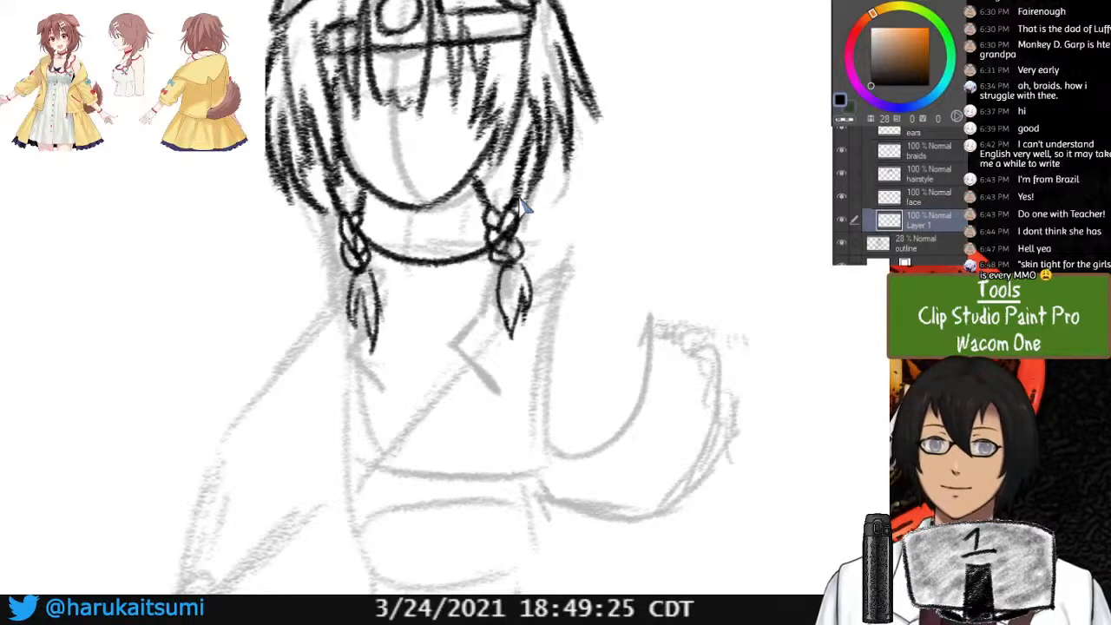
key(ctrl+z)
drag(387, 252, 517, 234)
key(ctrl+z)
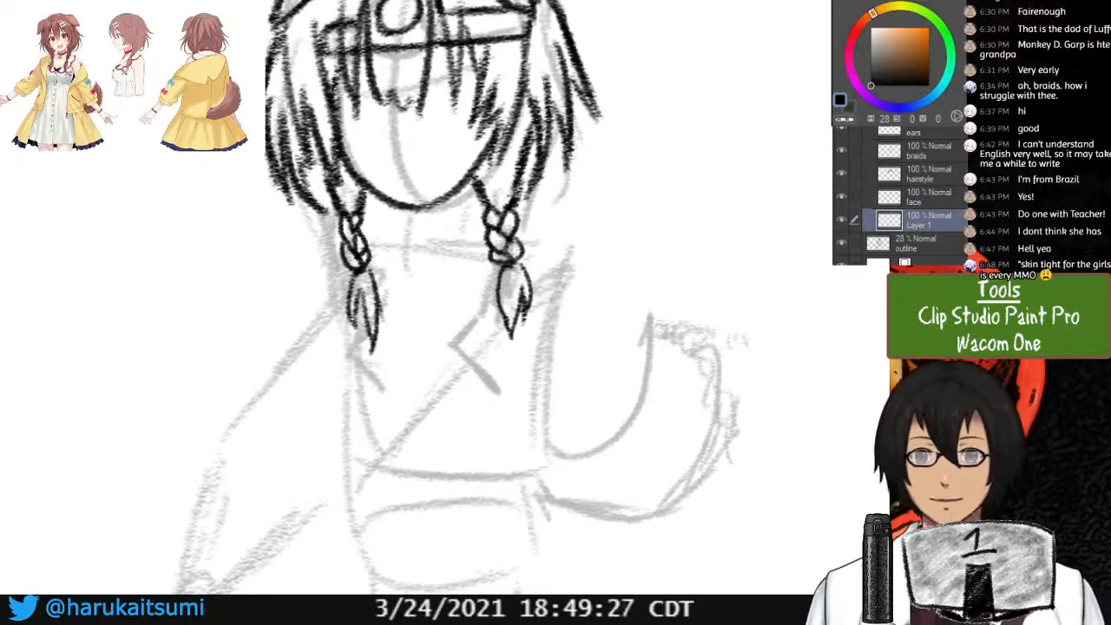
drag(399, 248, 531, 237)
drag(503, 174, 526, 224)
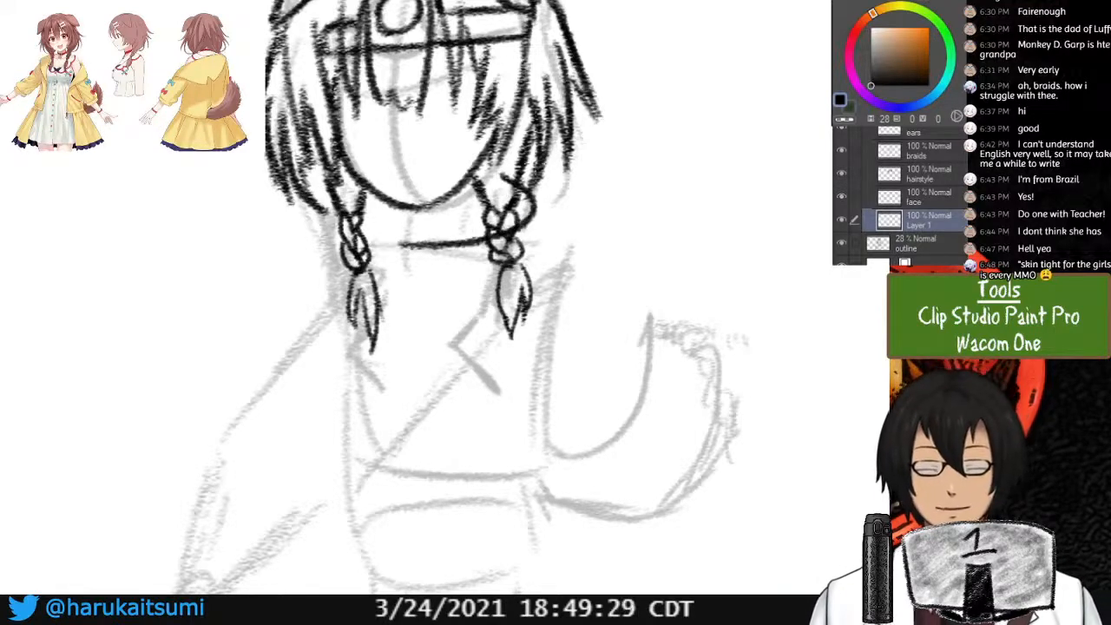
key(ctrl+z)
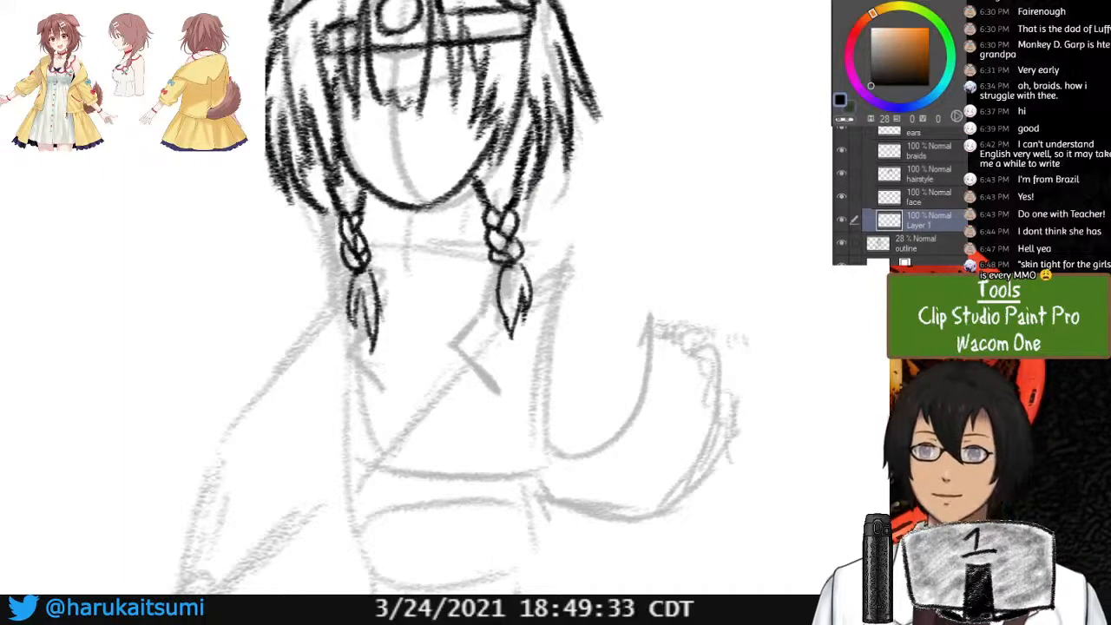
Try a short vertical neck line beneath the chin on Layer 1, keeping that layer inside the folder.
click(926, 198)
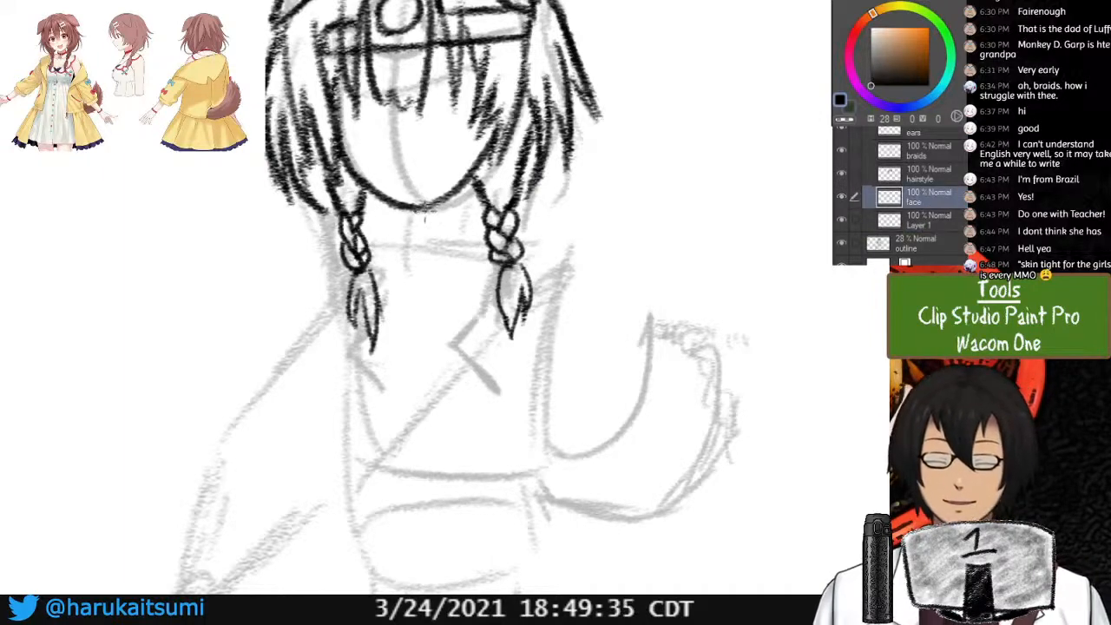
click(925, 220)
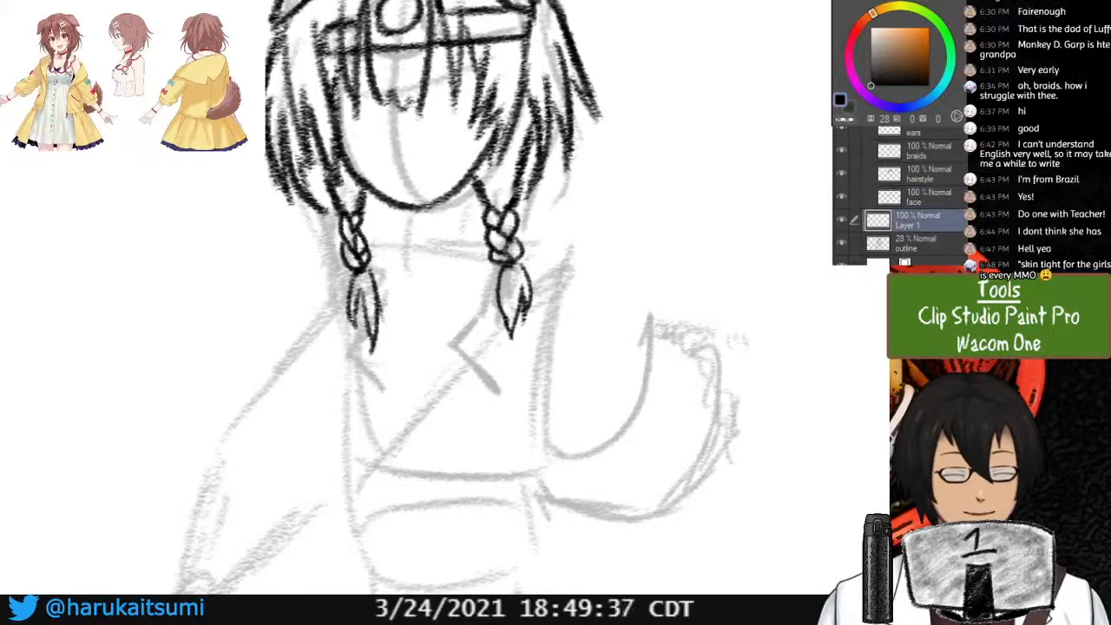
drag(925, 220, 925, 206)
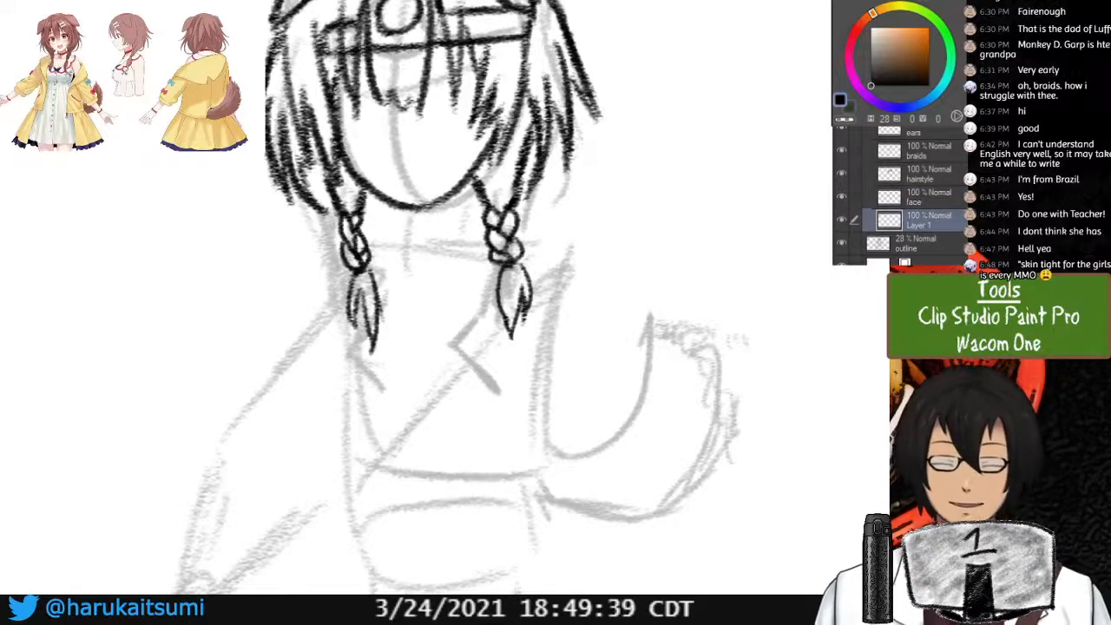
drag(429, 212, 428, 256)
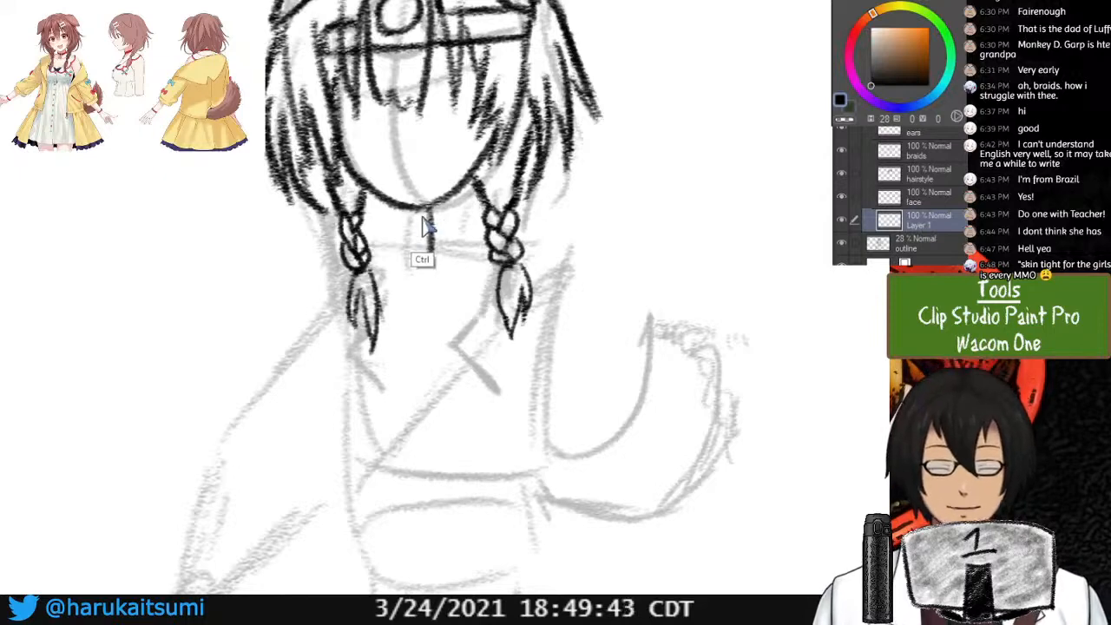
key(ctrl+z)
drag(419, 210, 417, 251)
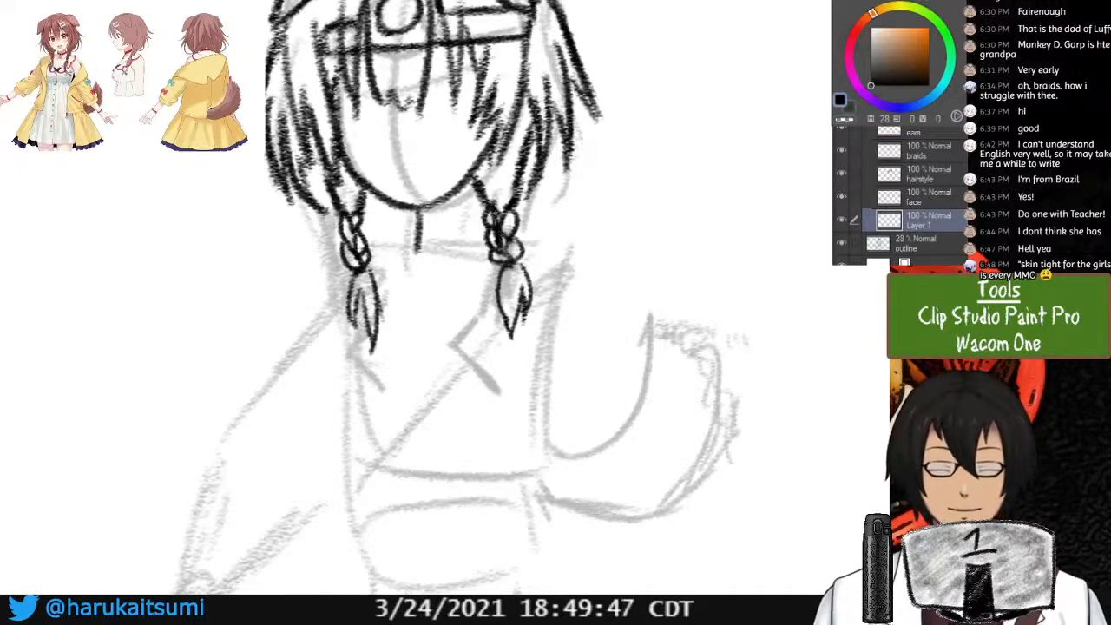
key(ctrl+z)
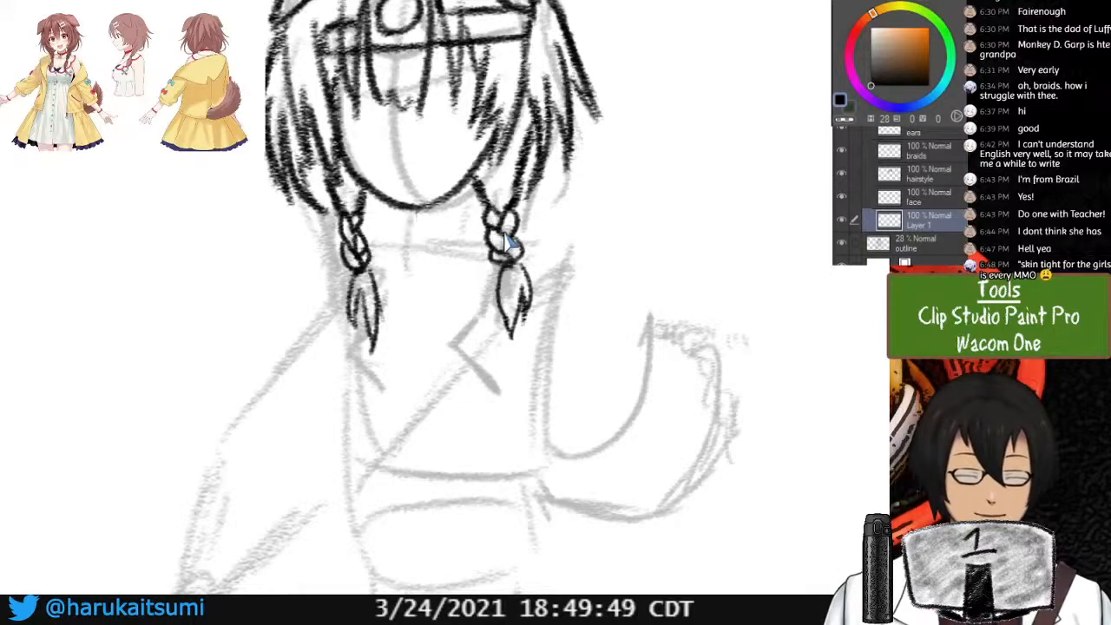
Sketch a short vertical guide line down the neck from the chin on the outline layer.
click(917, 244)
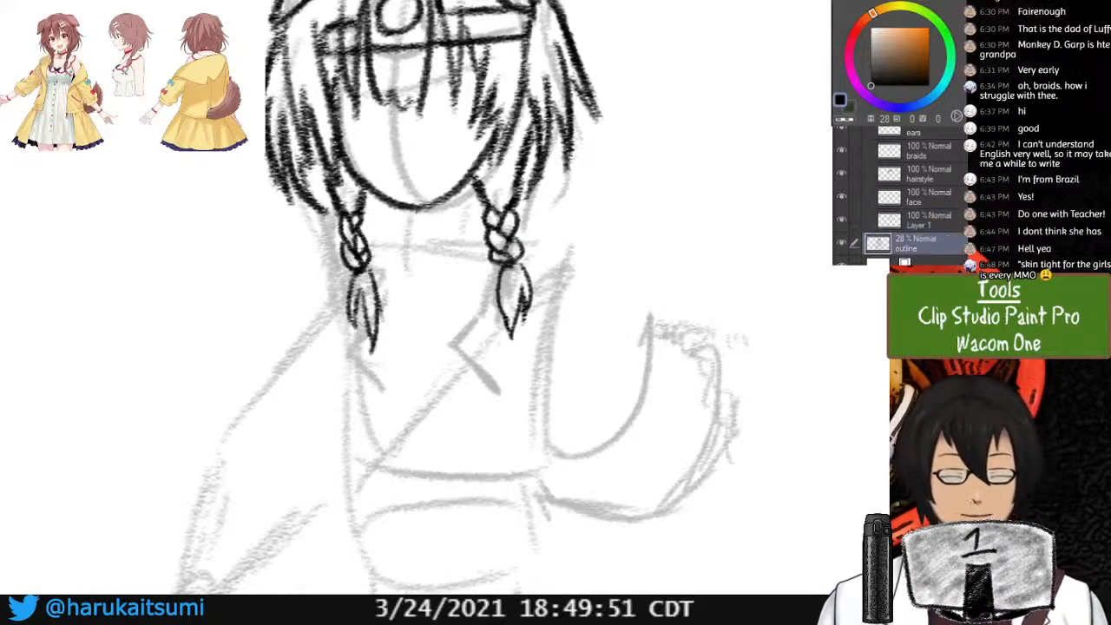
drag(416, 214, 417, 259)
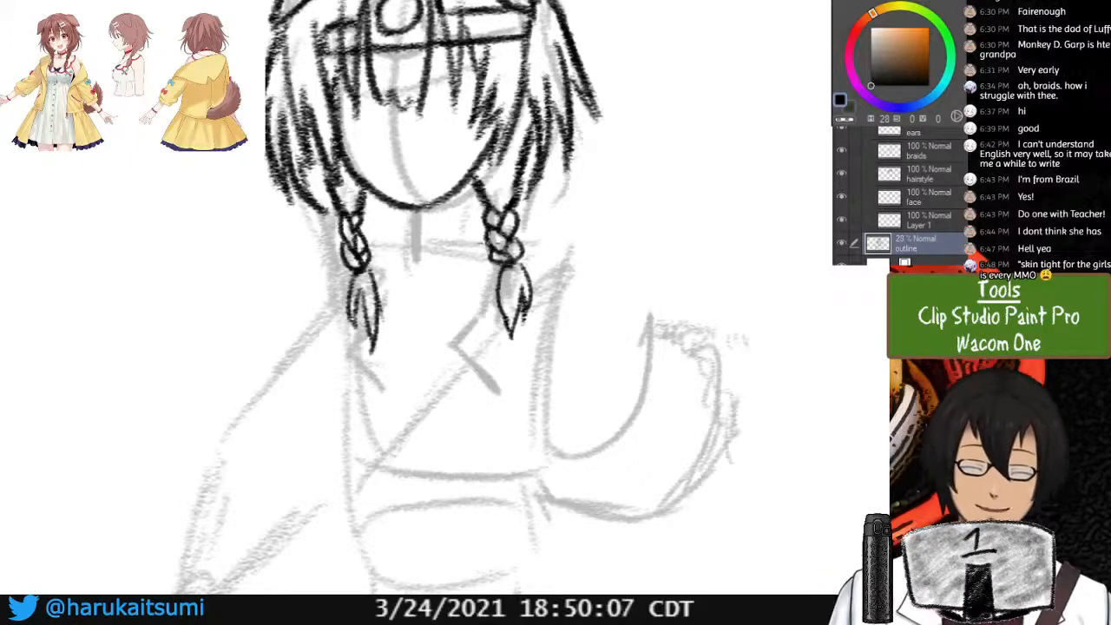
Ink the collar on Layer 1 with a lower edge curving up past the right-hand braid and a rounded left side below the chin.
click(928, 221)
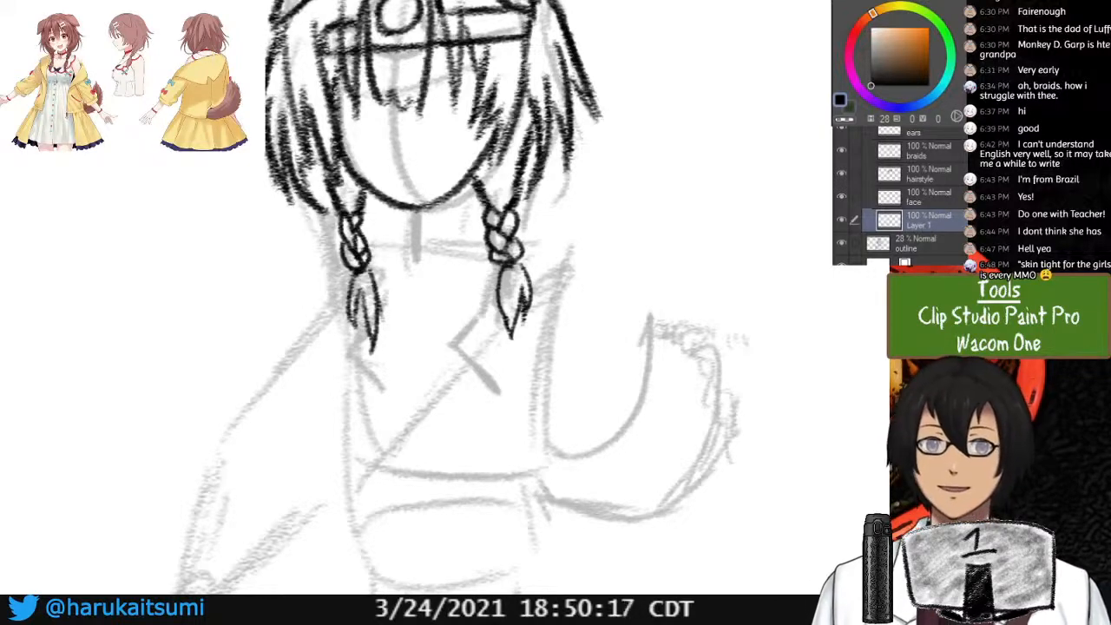
drag(406, 252, 524, 228)
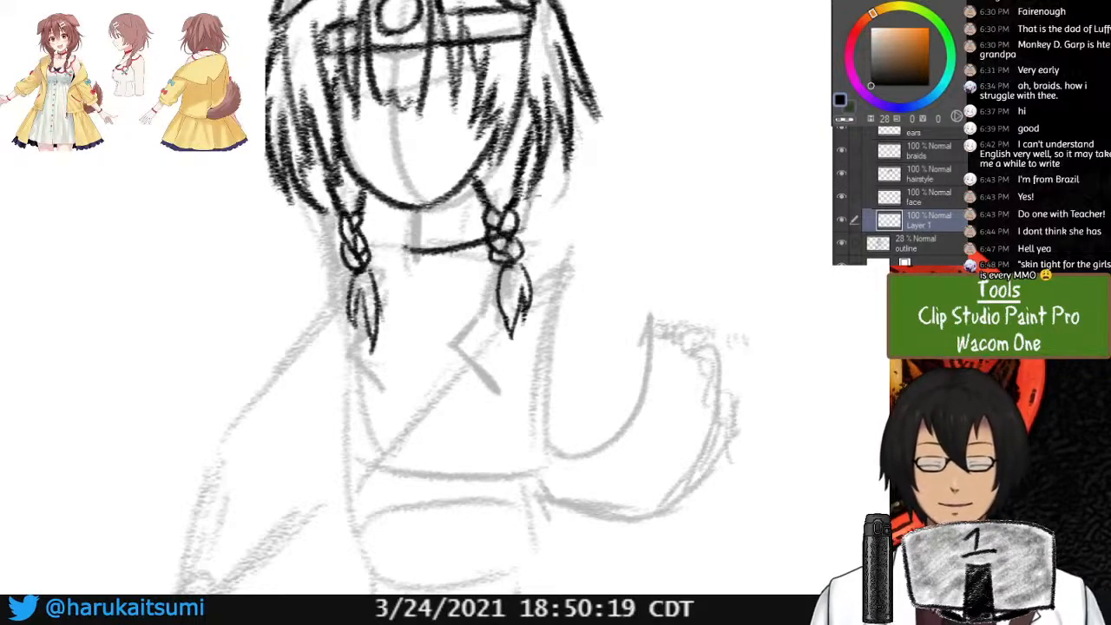
key(ctrl+z)
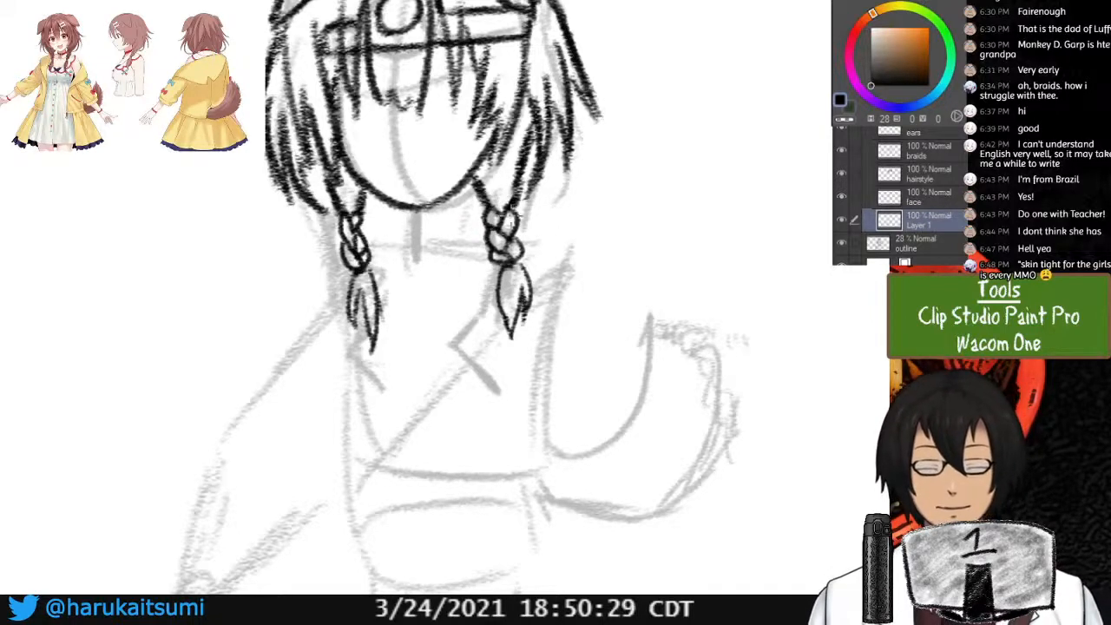
mouse_move(416, 251)
mouse_down()
mouse_move(539, 216)
mouse_move(529, 159)
mouse_up()
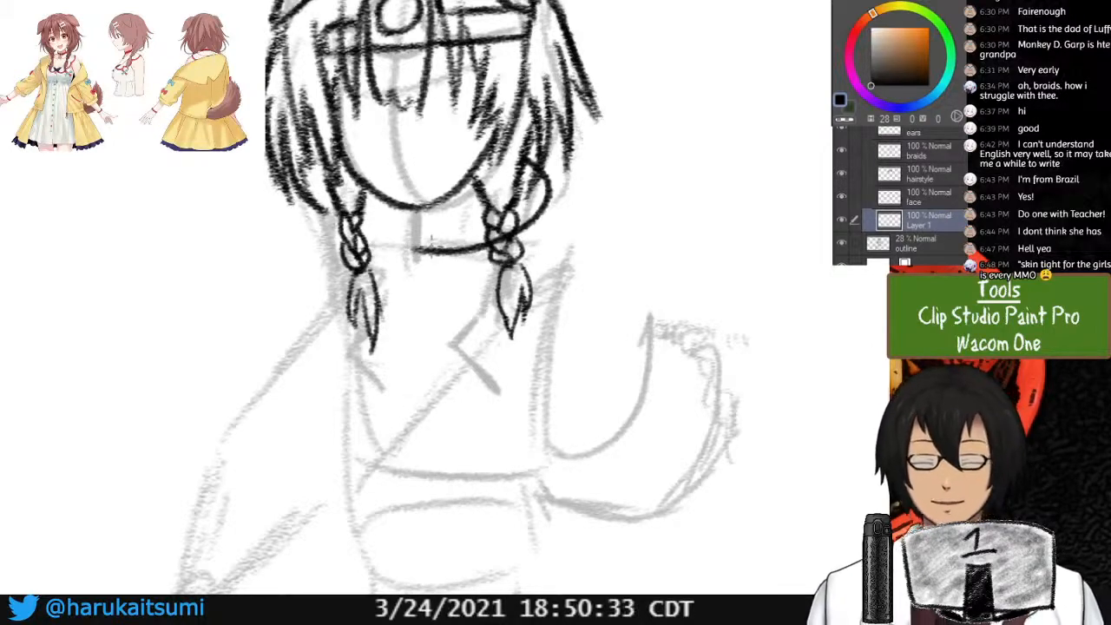
mouse_move(387, 206)
mouse_down()
mouse_move(387, 223)
mouse_move(426, 261)
mouse_up()
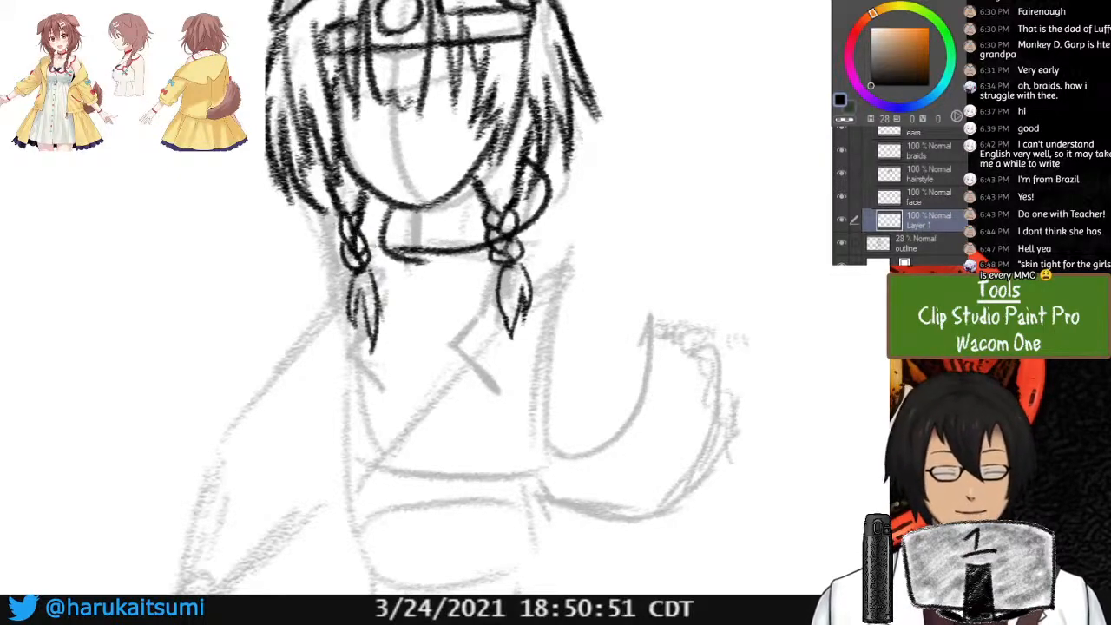
Hide the braids layer and try short curved lines down the left side of the neck on Layer 1, undoing them.
click(841, 150)
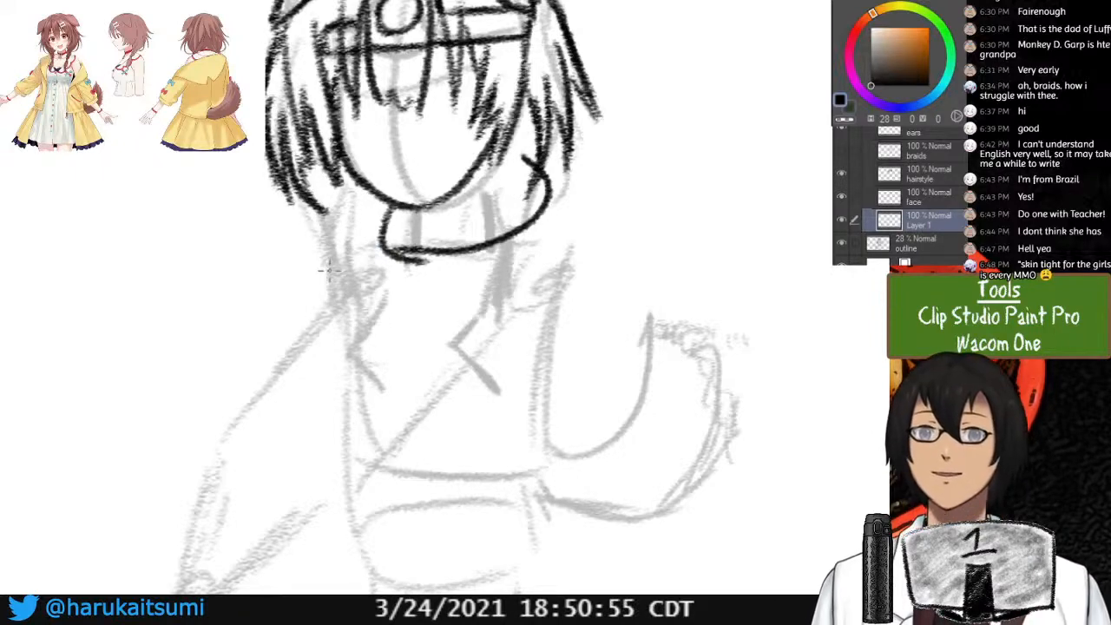
drag(354, 188, 344, 261)
drag(357, 210, 347, 274)
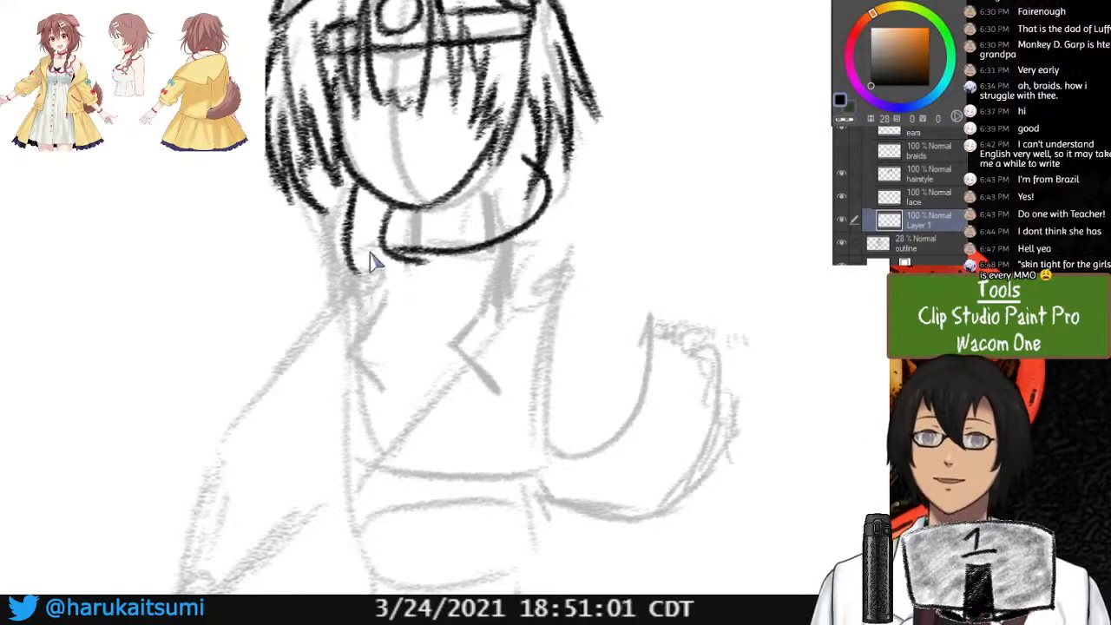
key(ctrl+z)
key(ctrl+z)
key(ctrl+z)
key(ctrl+z)
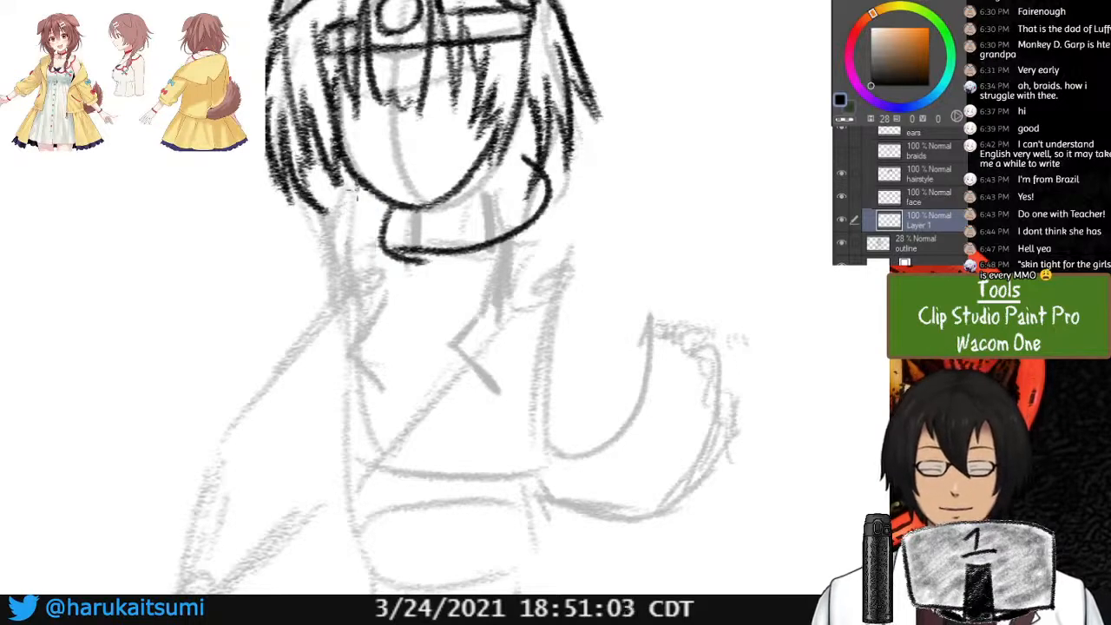
Ink a curved line left of the collar and a hood edge dropping from it and turning in below the neck on Layer 1.
mouse_move(358, 184)
mouse_down()
mouse_move(363, 264)
mouse_move(347, 315)
mouse_up()
key(ctrl+z)
key(ctrl+z)
mouse_move(353, 243)
mouse_down()
mouse_move(329, 281)
mouse_move(427, 318)
mouse_up()
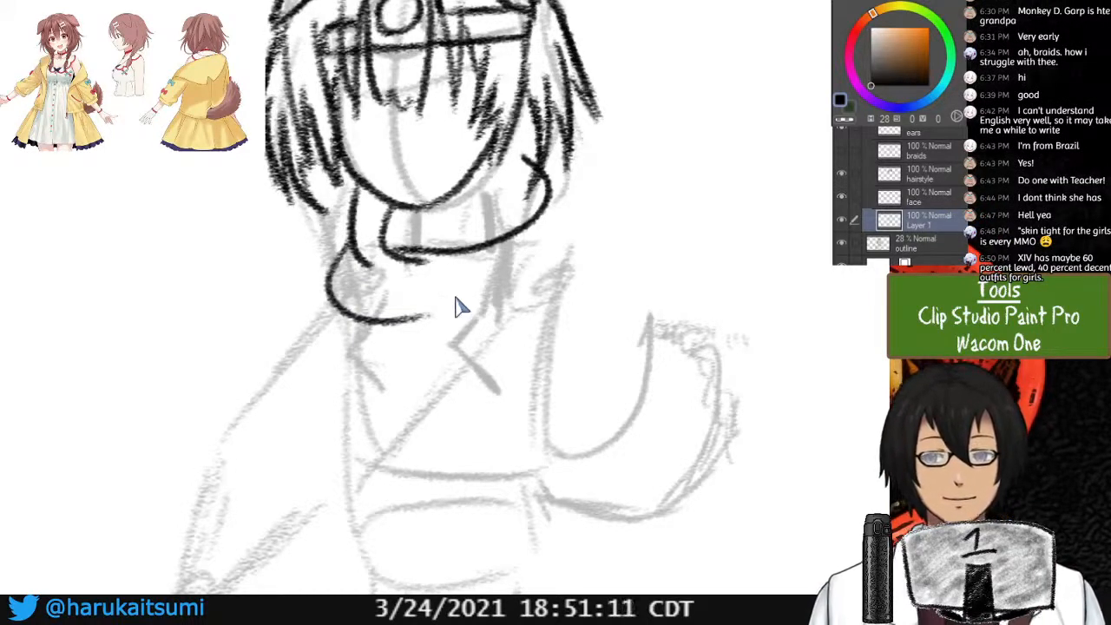
key(ctrl+z)
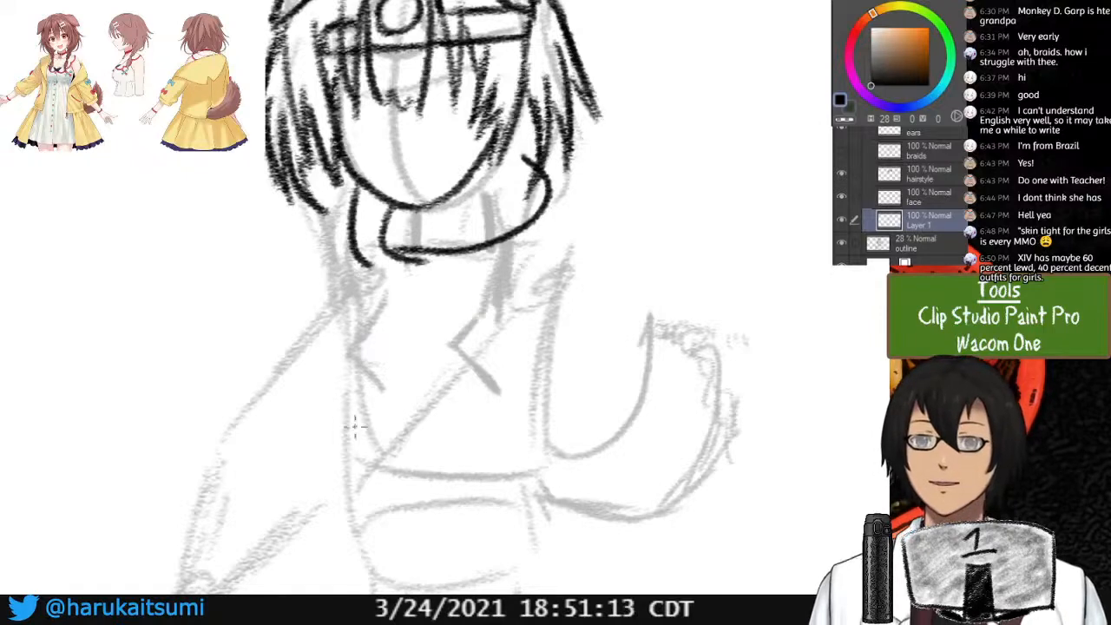
mouse_move(356, 297)
mouse_down()
mouse_move(352, 260)
mouse_move(342, 292)
mouse_move(357, 295)
mouse_up()
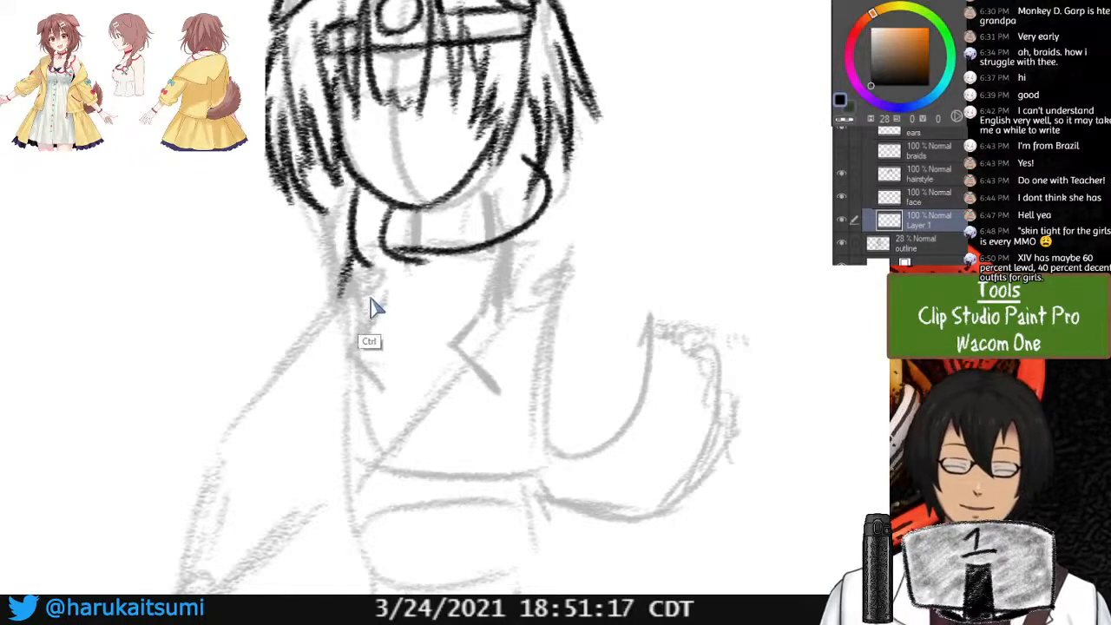
key(ctrl+z)
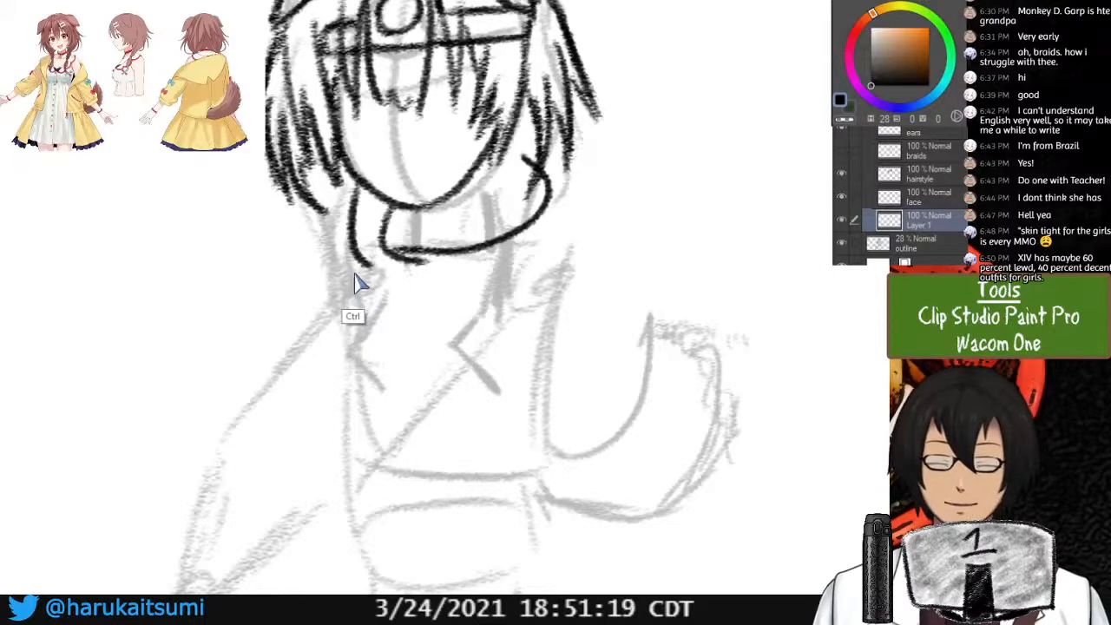
mouse_move(352, 243)
mouse_down()
mouse_move(335, 299)
mouse_move(425, 318)
mouse_up()
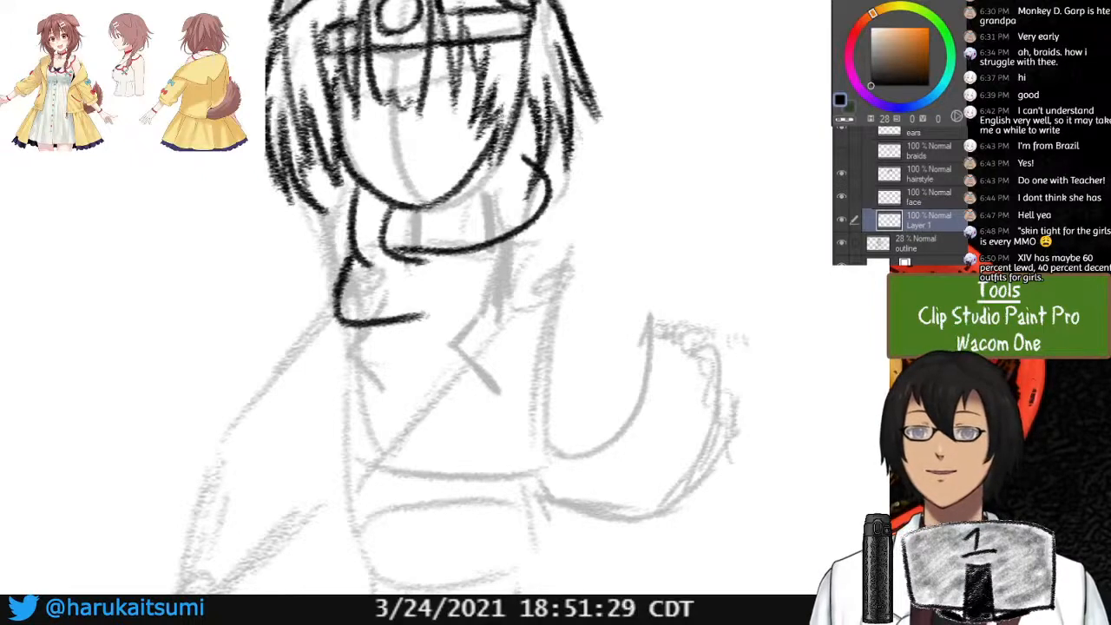
Ink the hood's right-hand side from the hair down and its curved lower edge across the chest on Layer 1.
mouse_move(545, 153)
mouse_down()
mouse_move(581, 219)
mouse_move(577, 260)
mouse_up()
drag(424, 319, 516, 329)
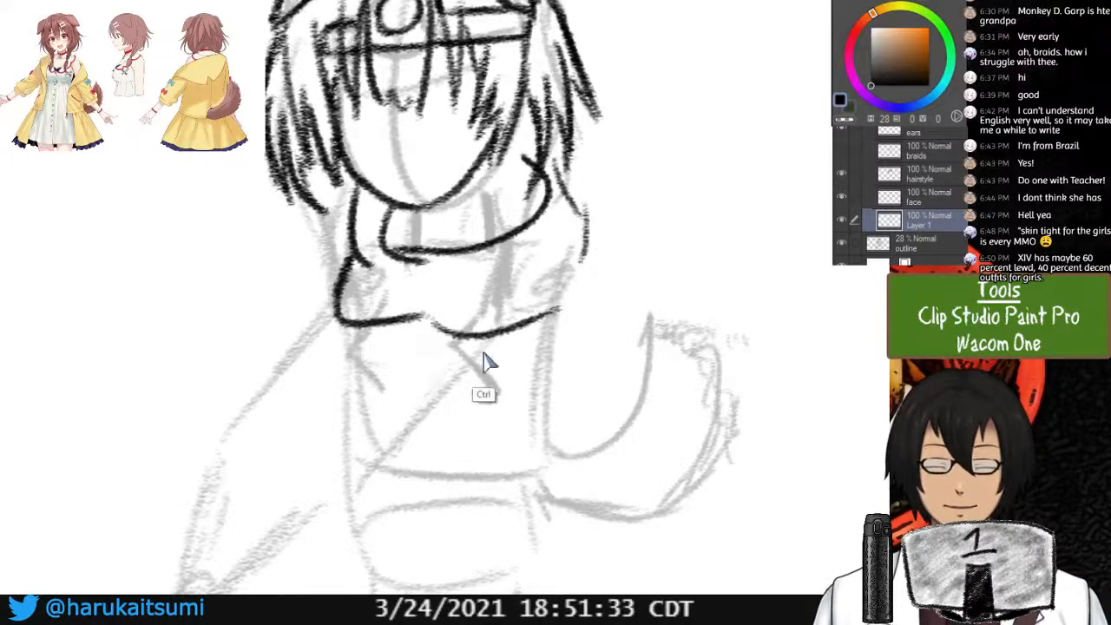
key(ctrl+z)
drag(425, 324, 580, 262)
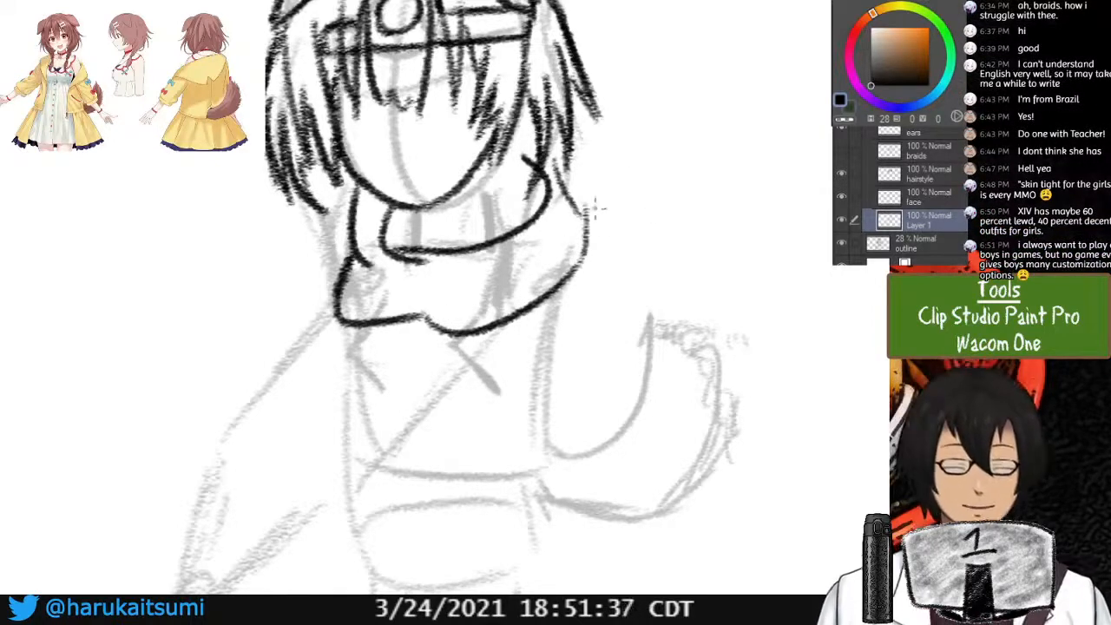
Try a long sloping coat line from the hood's right-hand side down past the tail on Layer 1, undoing each attempt.
drag(583, 206, 694, 386)
key(ctrl+minus)
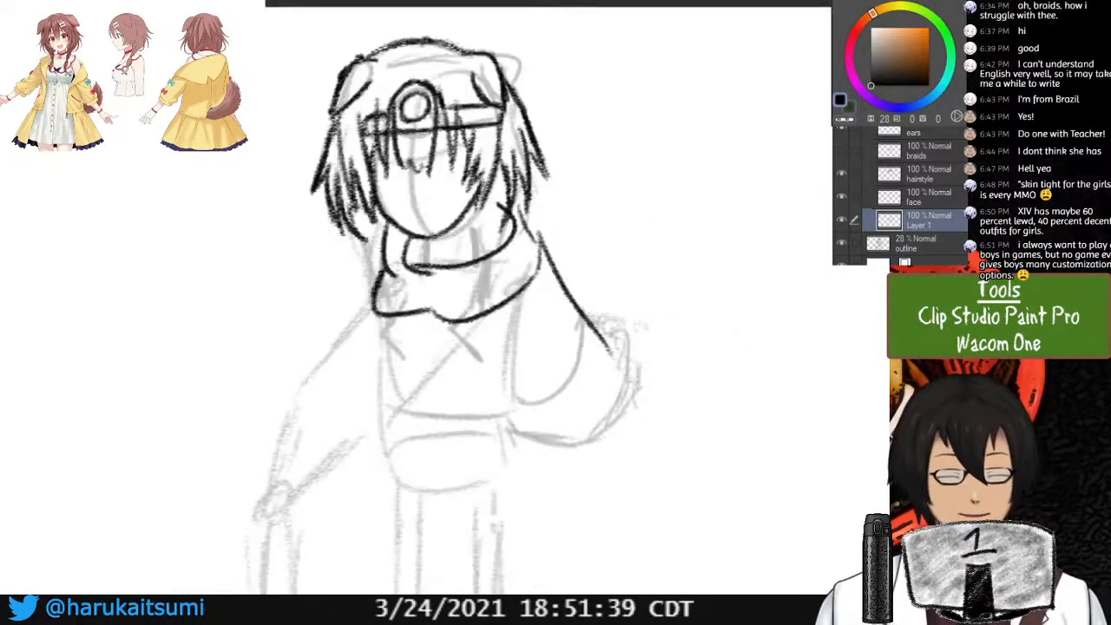
key(ctrl+minus)
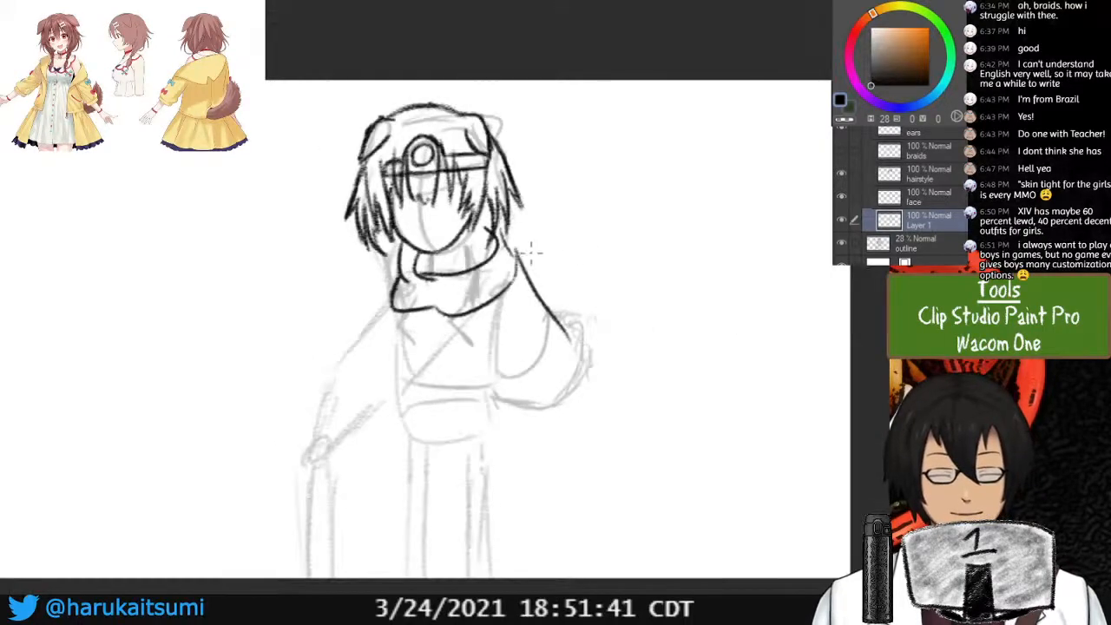
key(ctrl+z)
drag(517, 250, 579, 401)
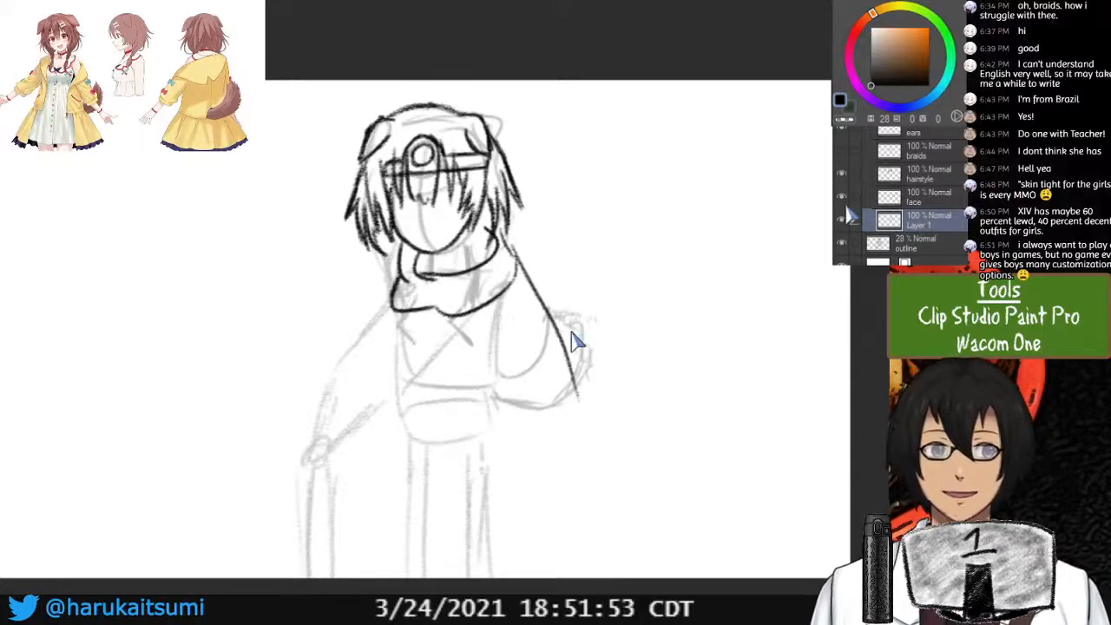
key(ctrl+z)
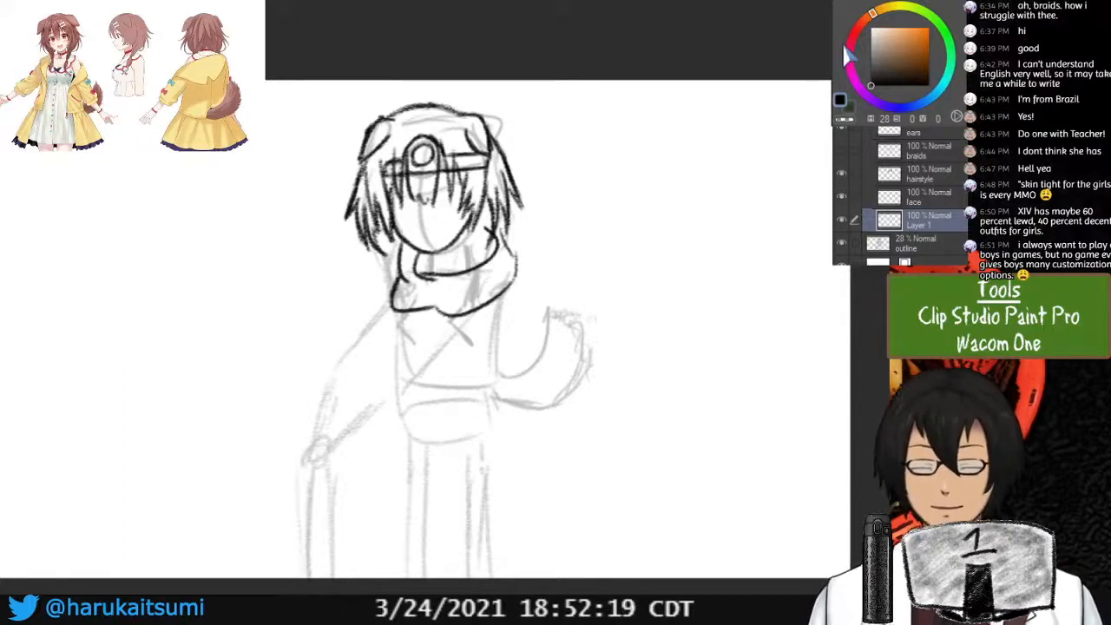
Erase the hood lines around the collar on Layer 1 and add a new layer directly beneath that layer.
mouse_move(521, 252)
mouse_down()
mouse_move(509, 287)
mouse_move(490, 292)
mouse_move(511, 285)
mouse_move(447, 323)
mouse_move(500, 304)
mouse_move(399, 322)
mouse_move(464, 311)
mouse_move(377, 308)
mouse_move(409, 283)
mouse_up()
drag(512, 266, 504, 232)
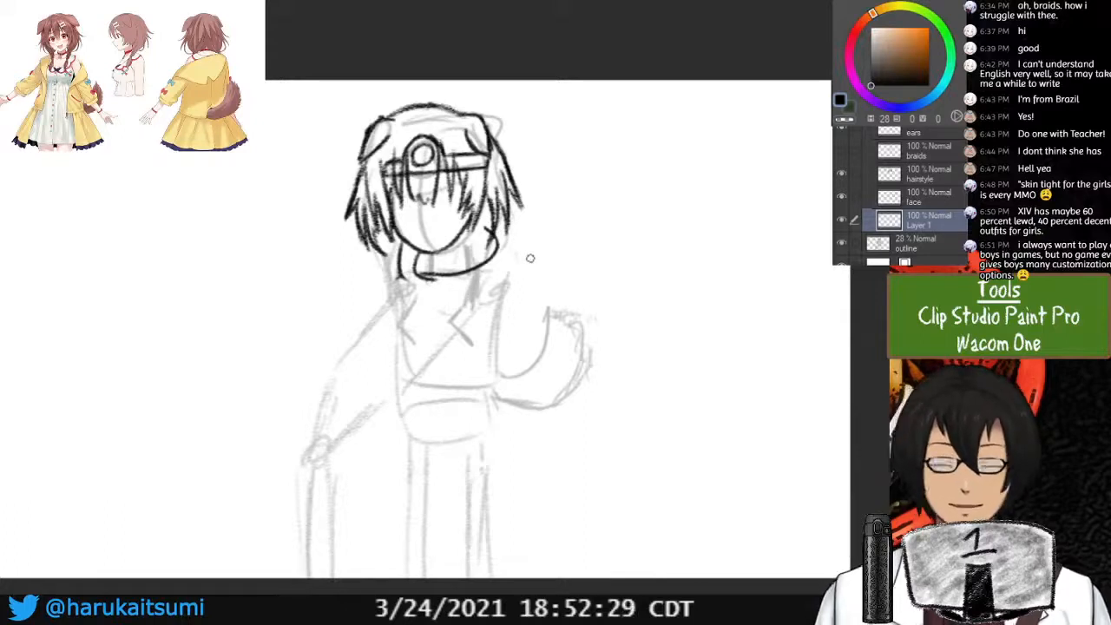
key(ctrl+shift+n)
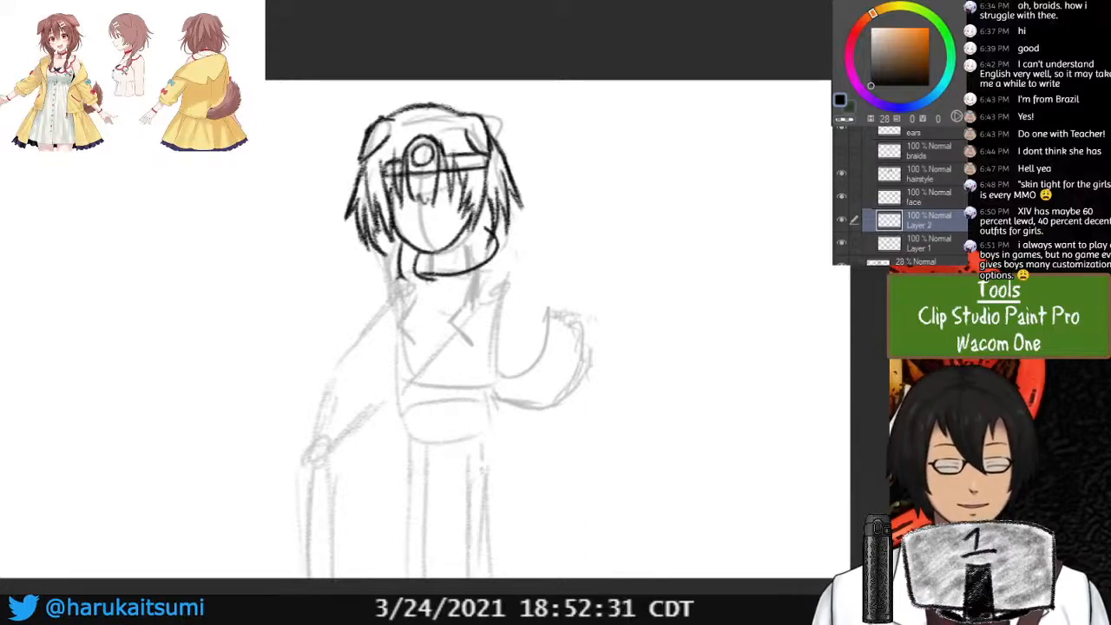
drag(930, 221, 930, 252)
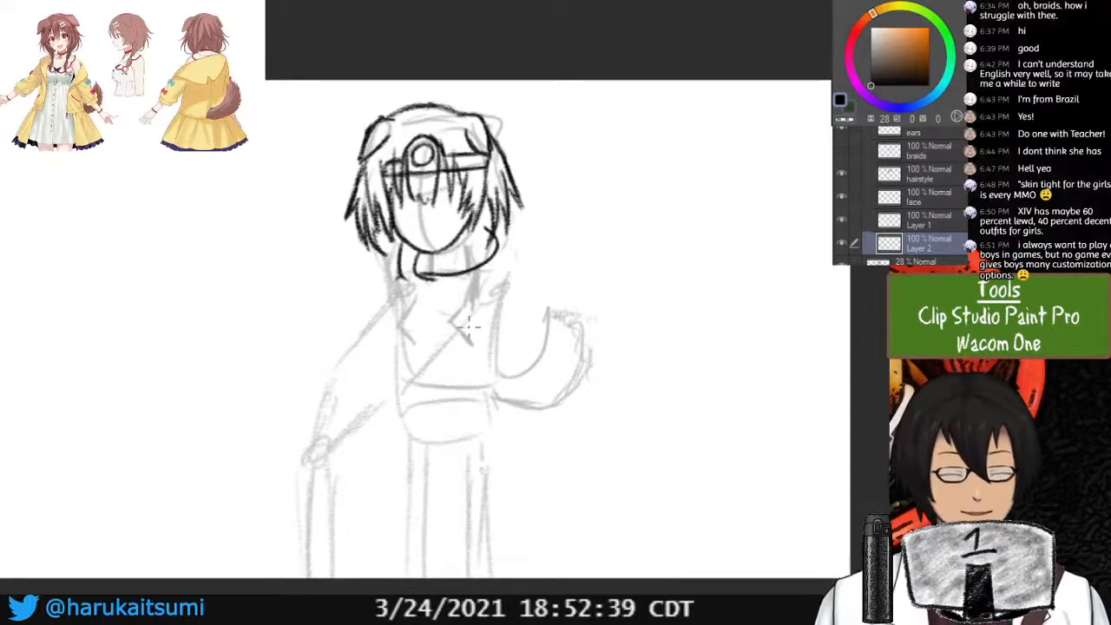
Sketch the hood's pointed right-hand side and its front edge across the upper chest on the outline layer.
scroll(920, 208, down, 1)
click(922, 234)
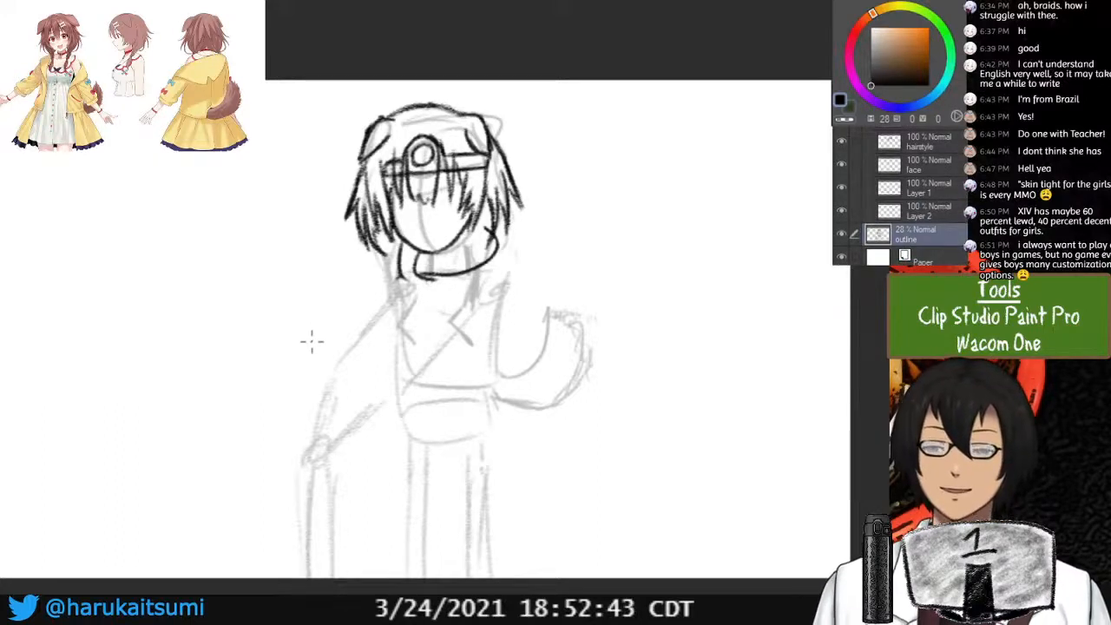
drag(483, 295, 550, 236)
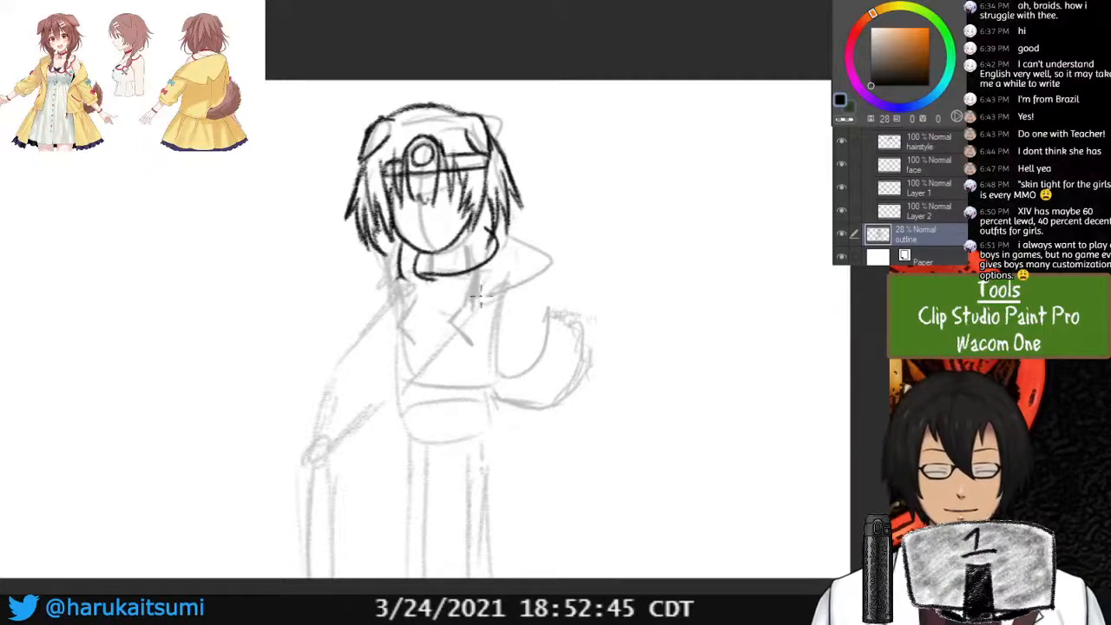
mouse_move(411, 295)
mouse_down()
mouse_move(479, 300)
mouse_move(464, 302)
mouse_up()
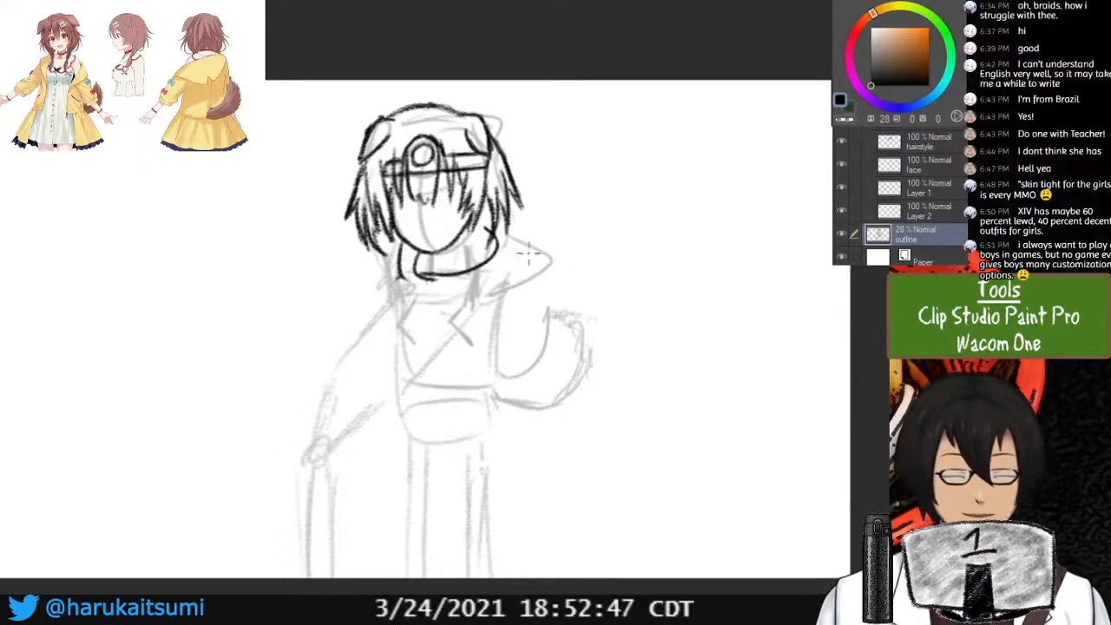
Try several long lines from the hood's right-hand tip down past the tail for the coat's outer edge, undoing each one.
drag(531, 252, 630, 526)
mouse_move(540, 286)
mouse_down()
mouse_move(530, 323)
mouse_move(628, 519)
mouse_up()
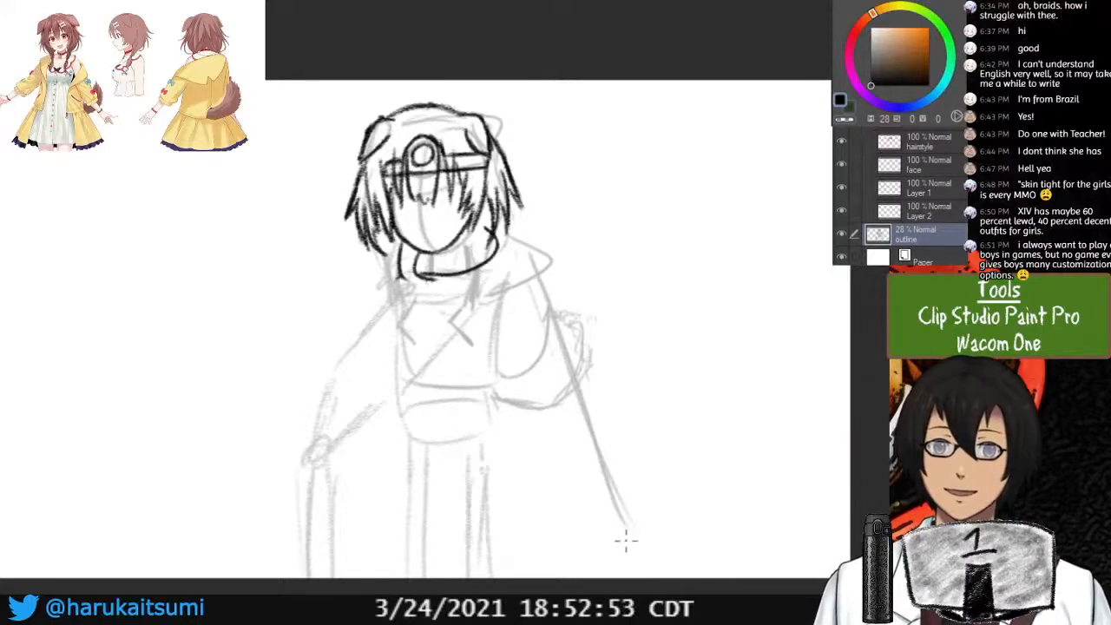
key(ctrl+z)
key(ctrl+z)
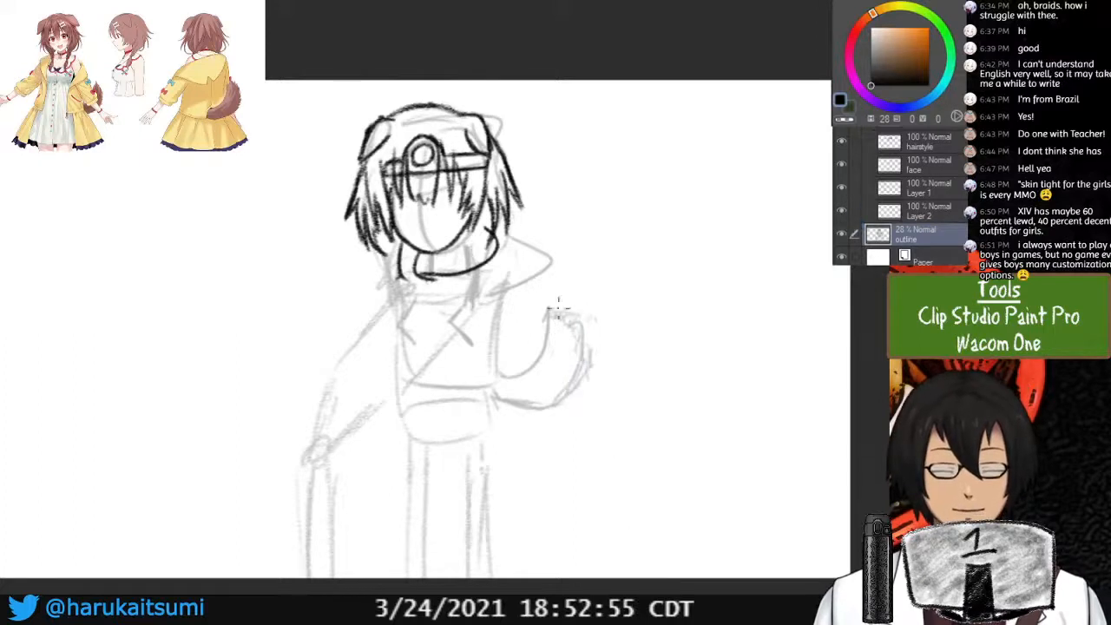
drag(541, 269, 592, 382)
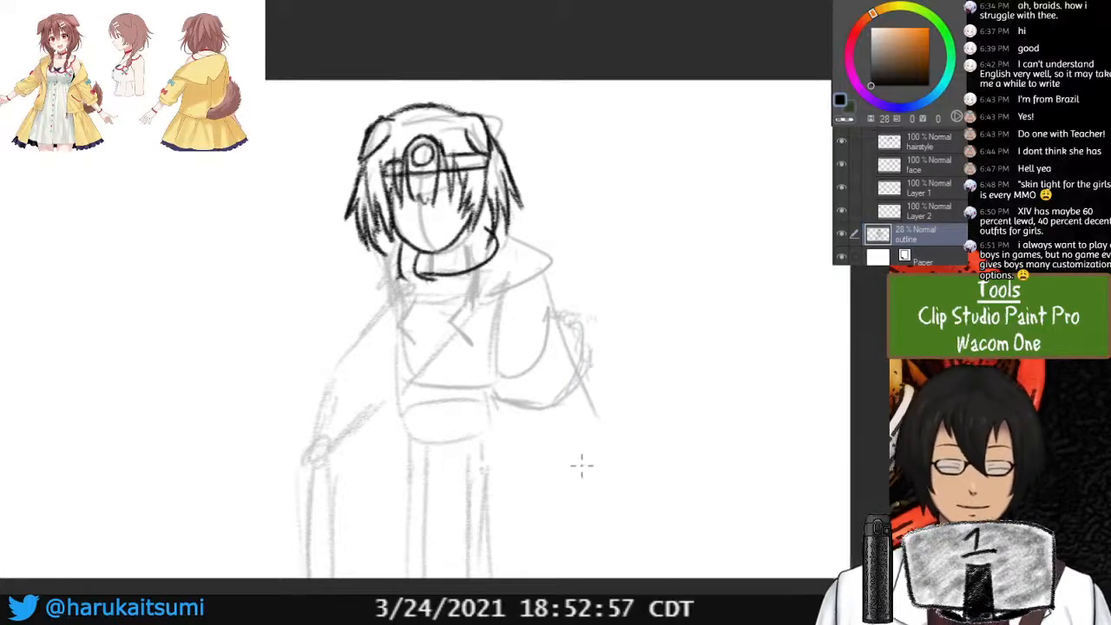
key(ctrl+z)
drag(537, 284, 590, 535)
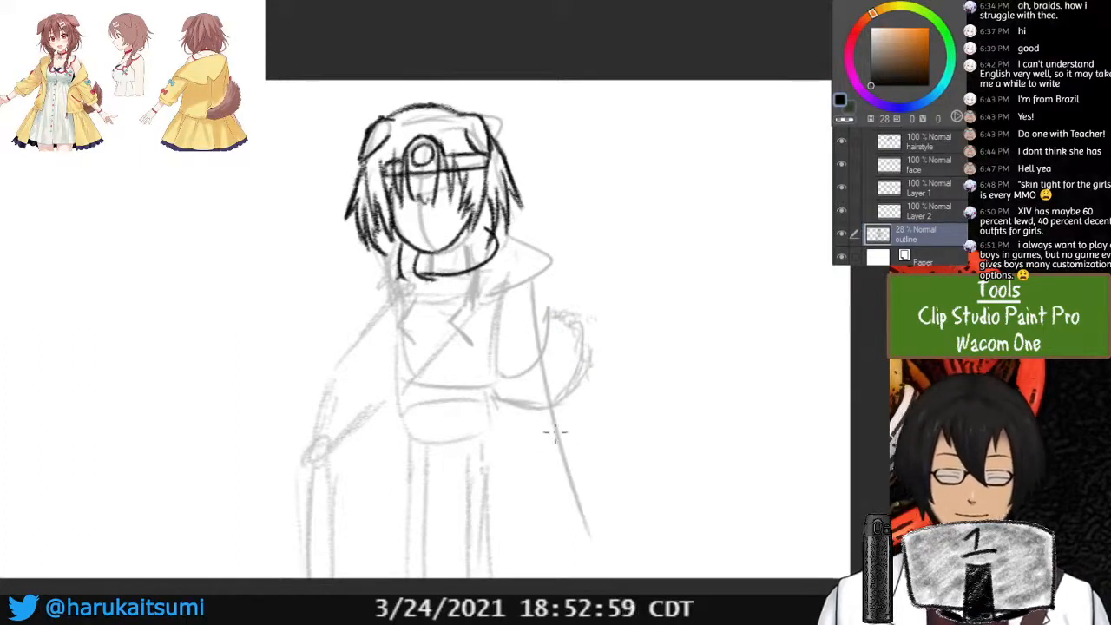
key(ctrl+z)
drag(543, 281, 599, 569)
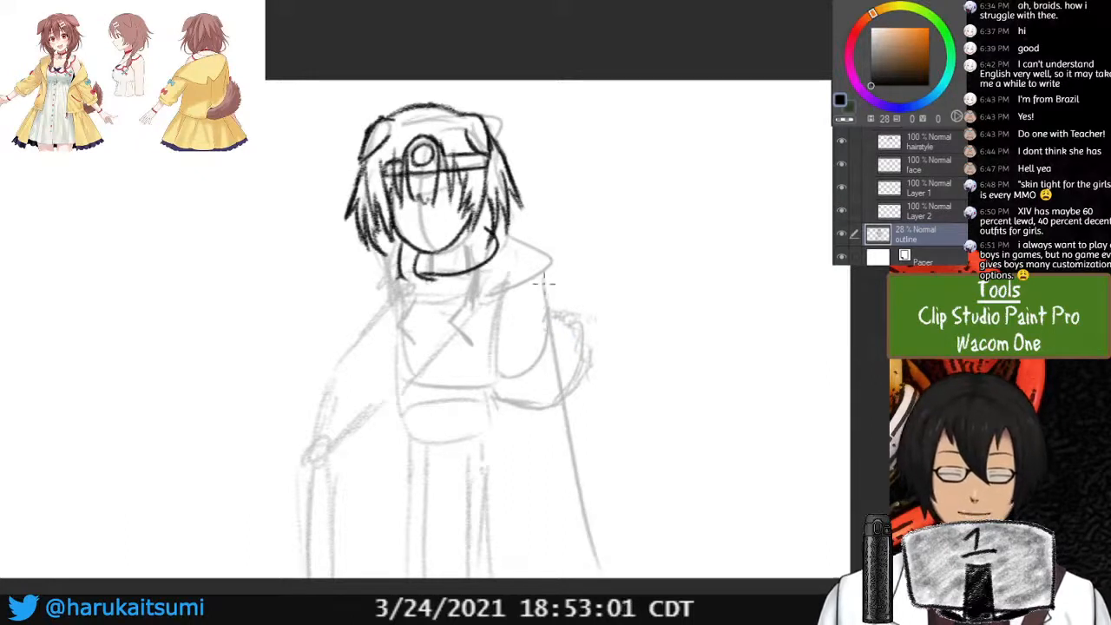
key(ctrl+z)
Sketch the coat's flared outer edge from the hood tip to the canvas bottom and long vertical lines down the left side of the torso.
mouse_move(553, 262)
mouse_down()
mouse_move(570, 372)
mouse_move(641, 574)
mouse_up()
mouse_move(670, 611)
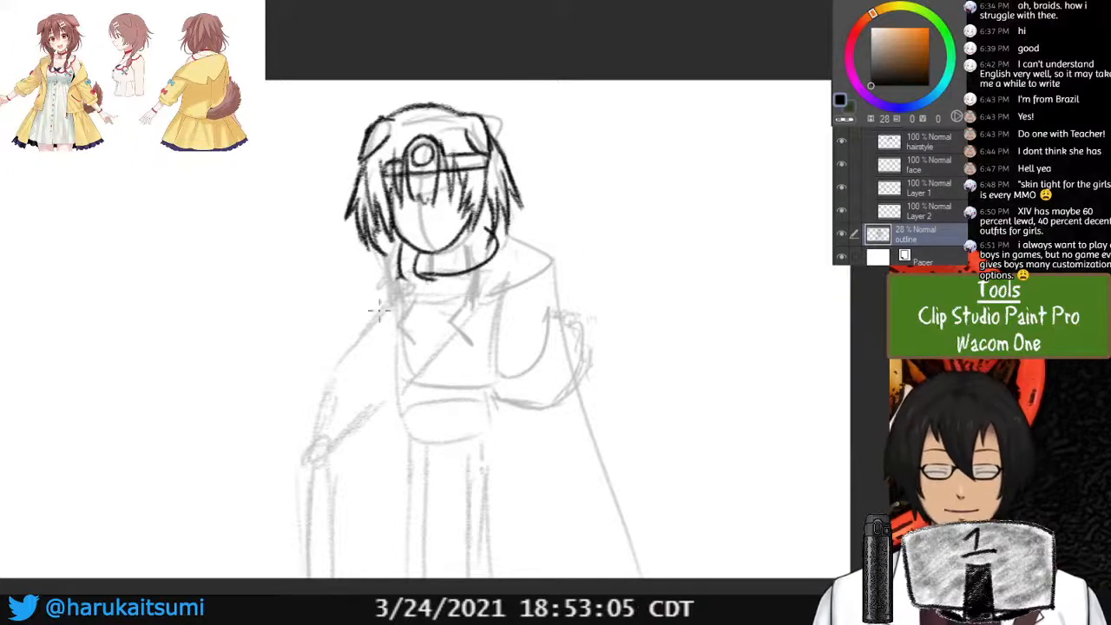
drag(387, 292, 371, 474)
mouse_move(387, 349)
mouse_down()
mouse_move(379, 499)
mouse_move(380, 574)
mouse_up()
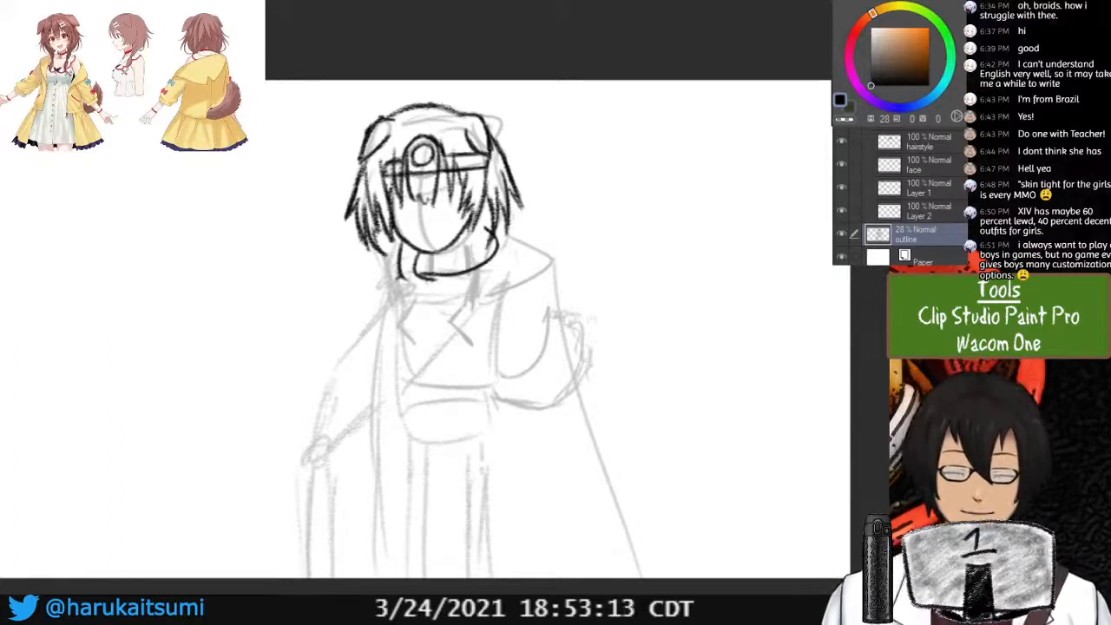
Try short slanting strokes on the right-hand side of the chest below the hood, undoing them.
mouse_move(472, 302)
mouse_down()
mouse_move(463, 347)
mouse_move(493, 357)
mouse_up()
drag(509, 301, 498, 350)
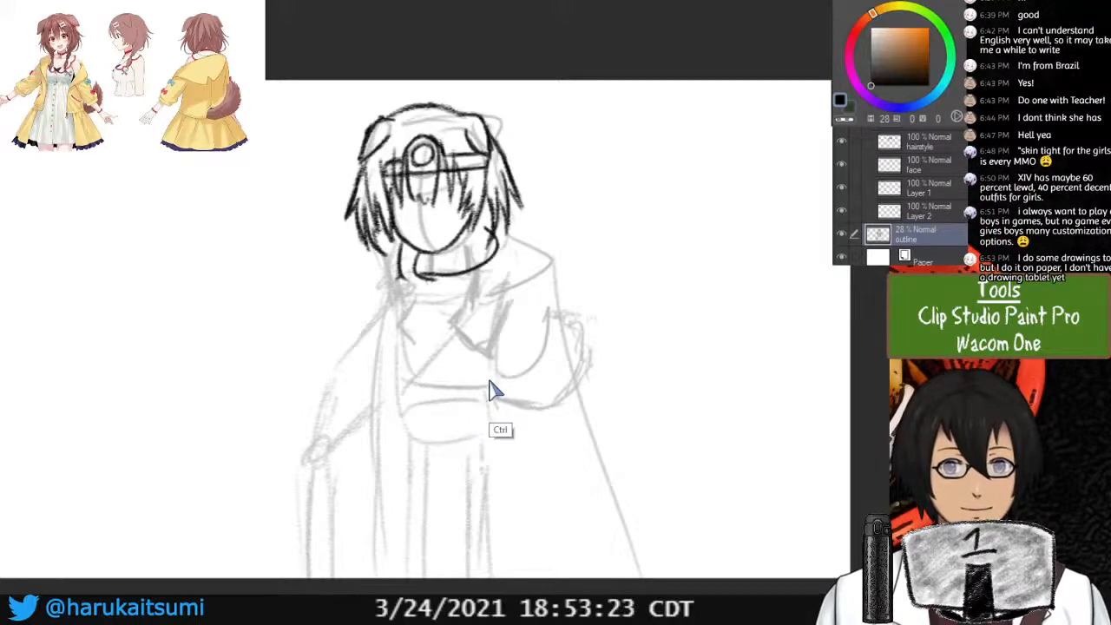
key(ctrl+z)
key(ctrl+z)
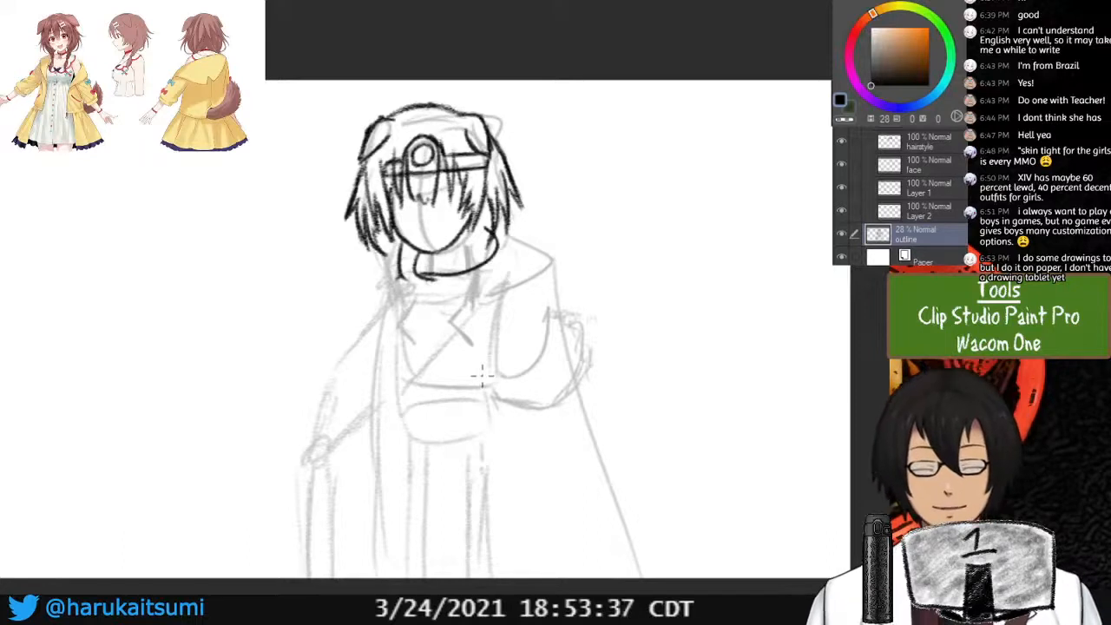
Sketch small circles for both shoulder joints and the right-hand upper arm slanting inward to the waist on the outline layer.
mouse_move(508, 281)
mouse_down()
mouse_move(499, 315)
mouse_move(526, 274)
mouse_up()
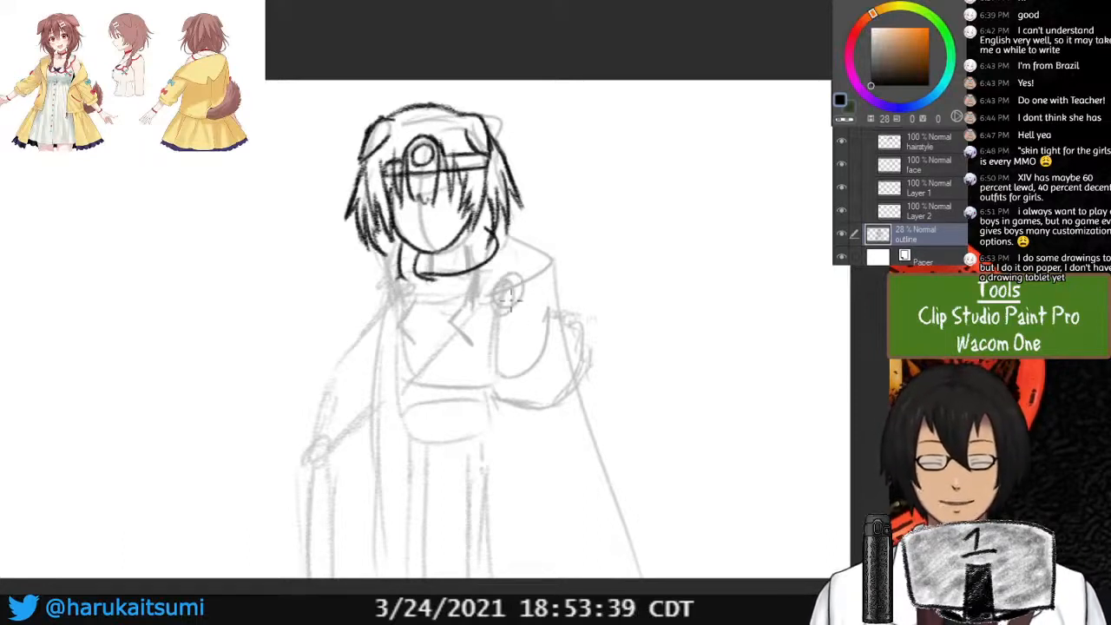
drag(396, 289, 405, 279)
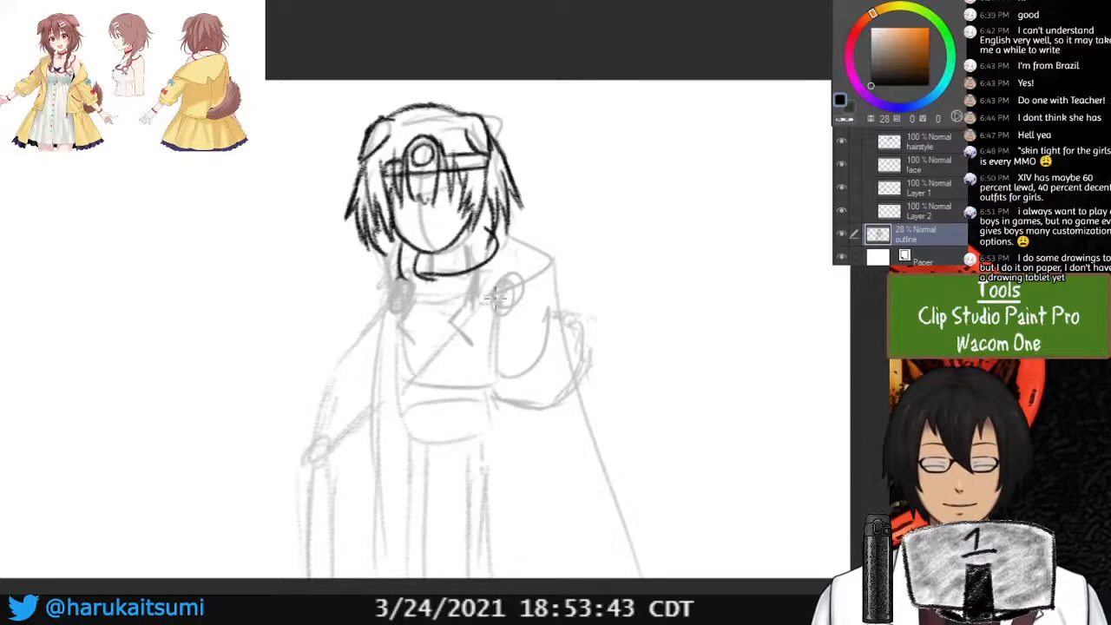
drag(488, 300, 441, 385)
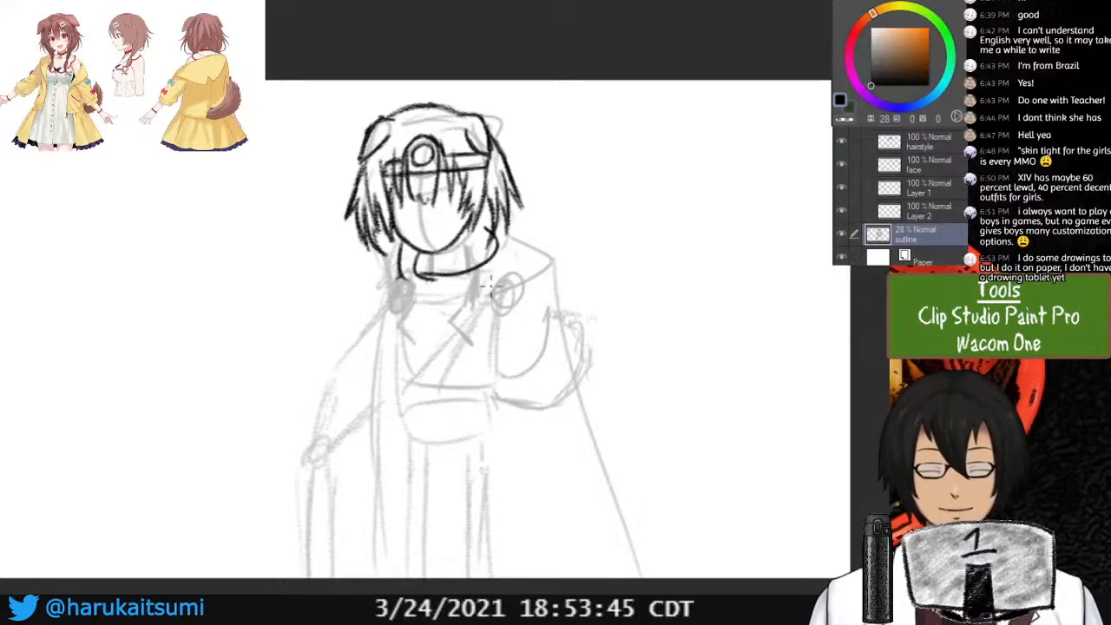
mouse_move(483, 324)
mouse_down()
mouse_move(456, 354)
mouse_move(524, 315)
mouse_up()
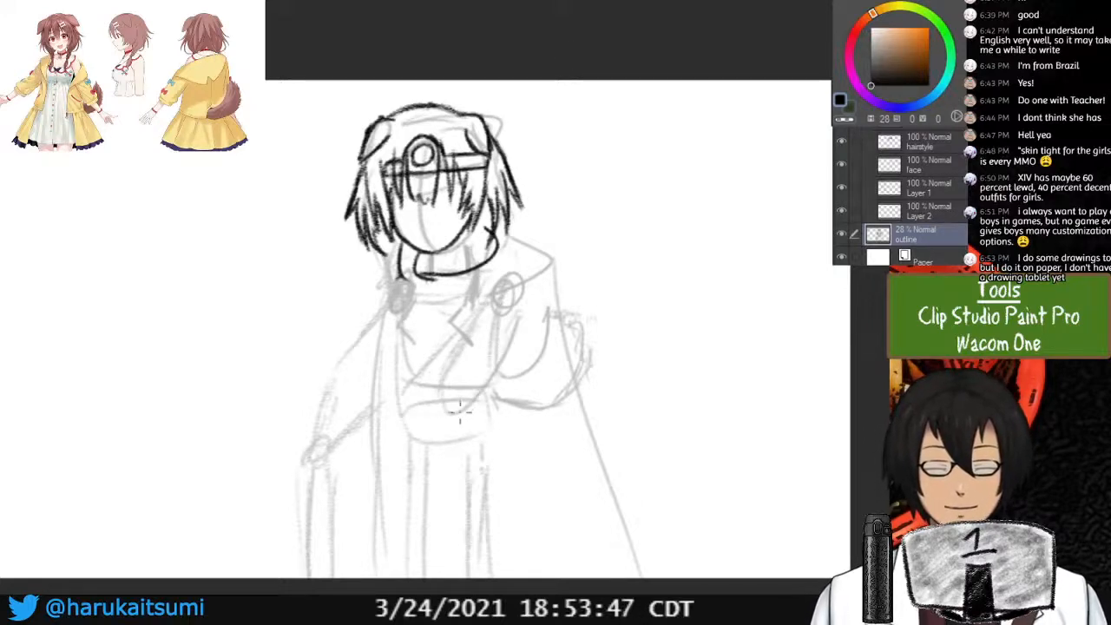
mouse_move(459, 411)
mouse_down()
mouse_move(515, 315)
mouse_move(457, 400)
mouse_move(450, 431)
mouse_up()
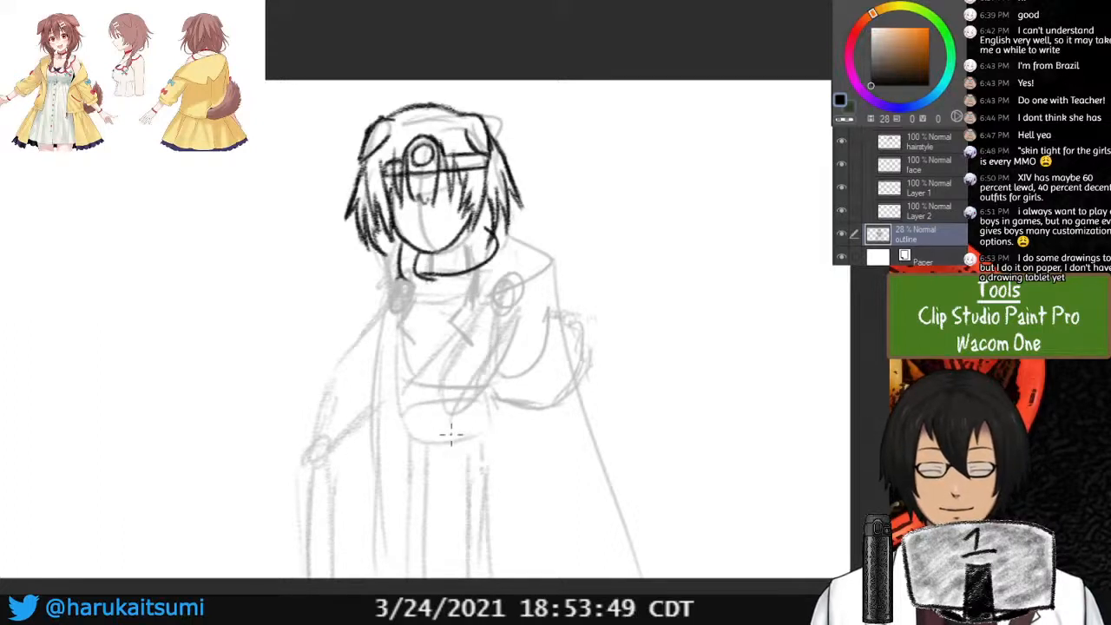
Sketch the narrow curved sleeve shape inside the left-hand upper arm and a diagonal forearm line from the waist toward the coat's left-hand edge.
mouse_move(387, 310)
mouse_down()
mouse_move(347, 396)
mouse_move(388, 361)
mouse_move(407, 325)
mouse_move(387, 375)
mouse_up()
drag(369, 328, 342, 389)
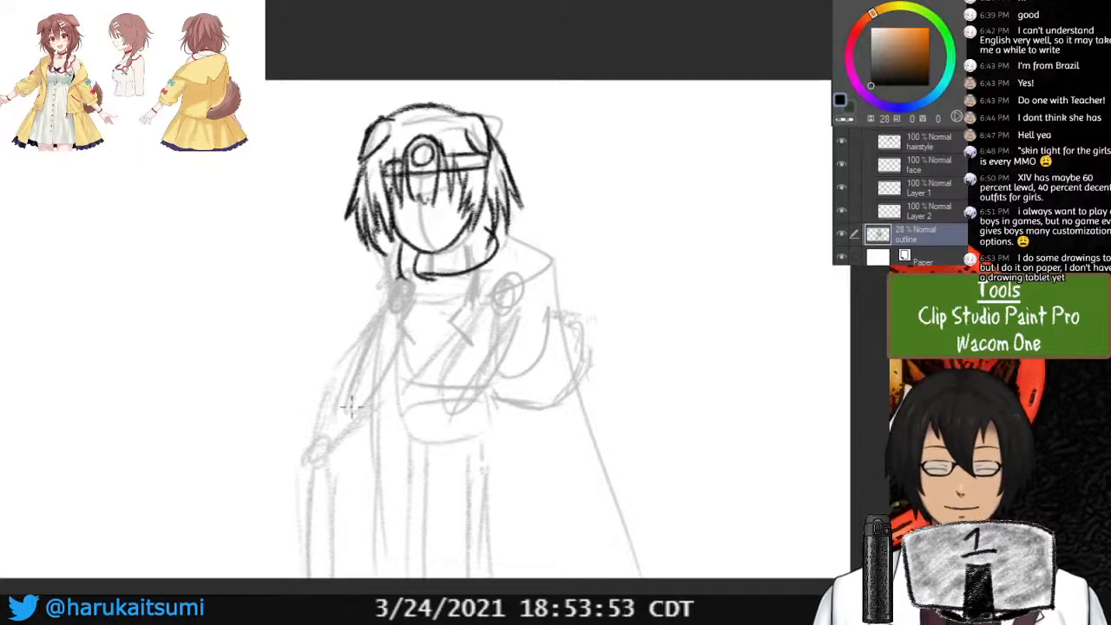
drag(455, 398, 385, 447)
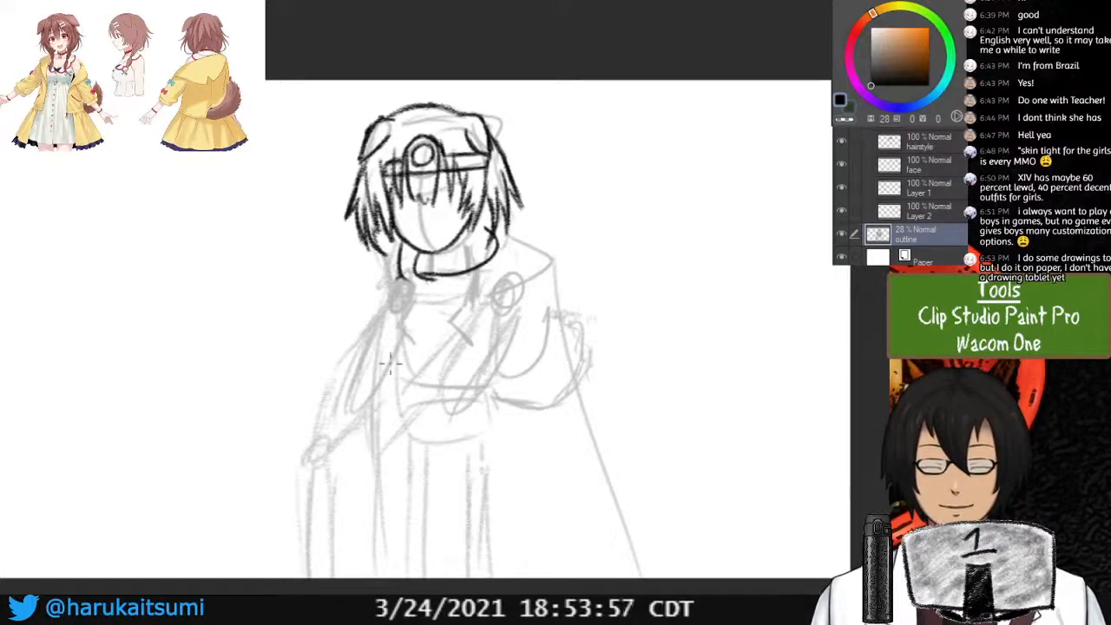
Try a pointed sleeve opening below the left-hand upper arm and diagonal strokes across the torso, undoing them.
drag(389, 316, 346, 427)
drag(396, 408, 347, 441)
drag(397, 319, 376, 453)
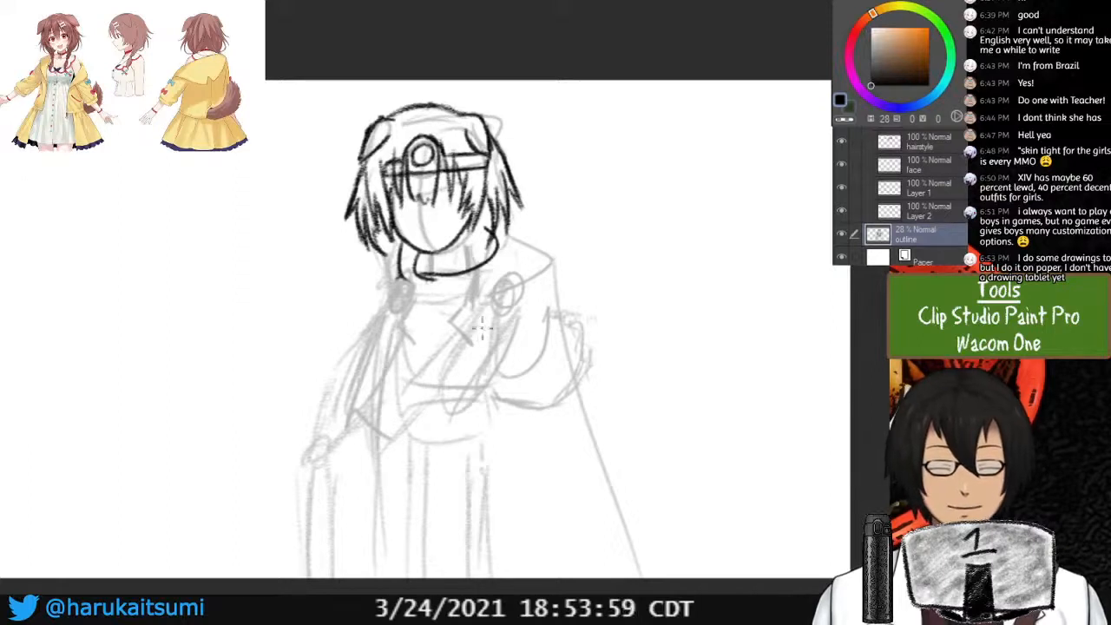
mouse_move(492, 337)
mouse_down()
mouse_move(442, 408)
mouse_move(410, 438)
mouse_move(382, 444)
mouse_up()
drag(464, 343, 385, 432)
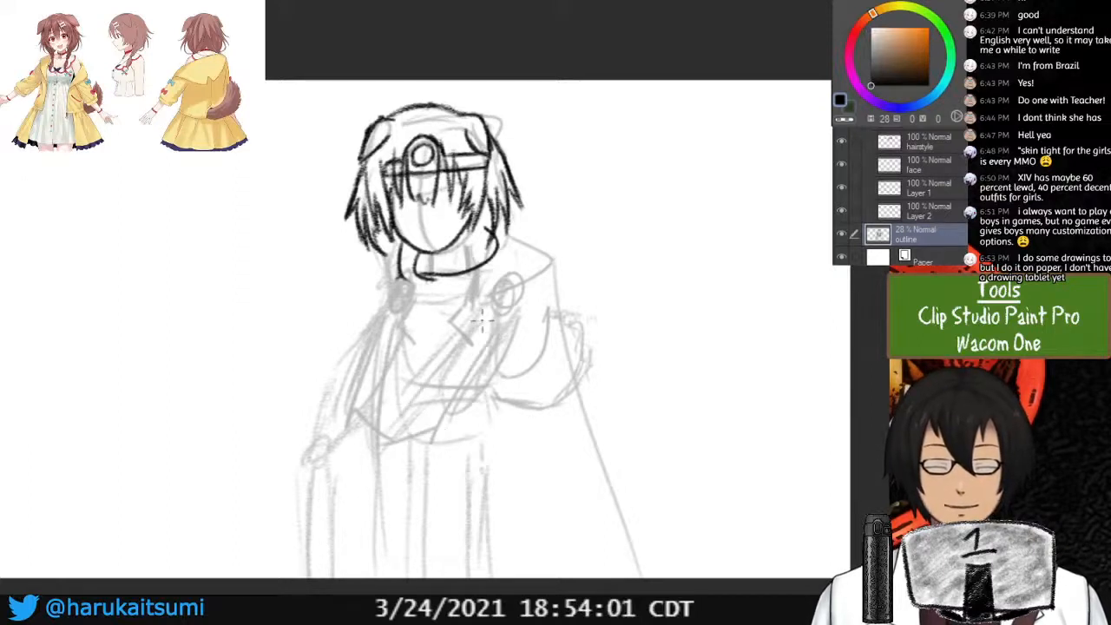
key(ctrl+z)
key(ctrl+z)
key(ctrl+z)
key(ctrl+z)
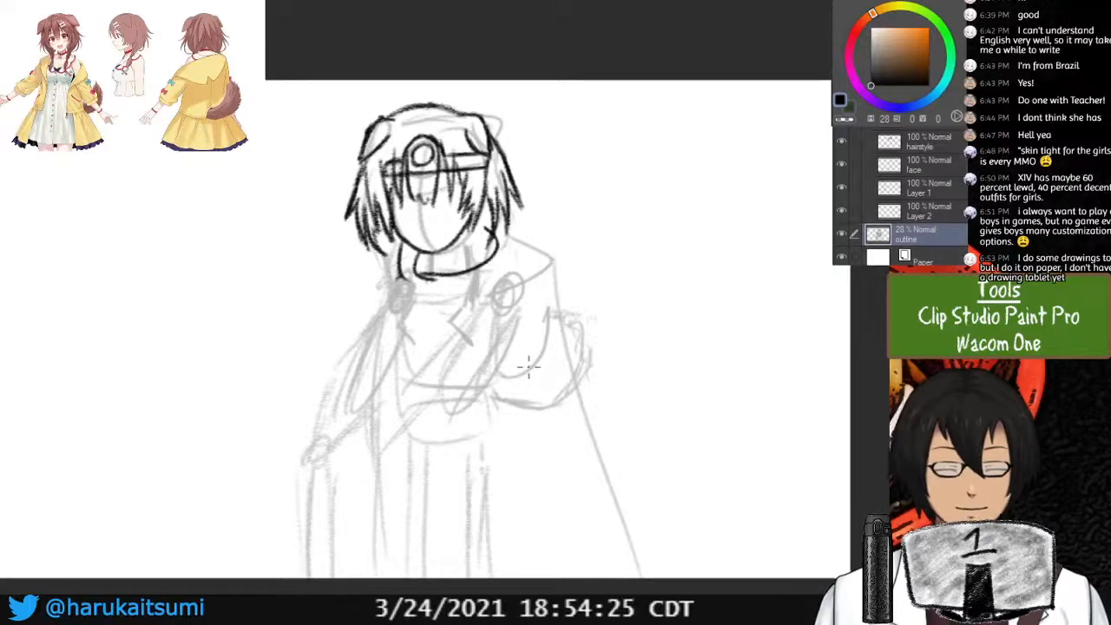
Sketch a separate study of long, slightly slanted lines with short bottom ends in the empty area left of the figure.
drag(286, 119, 320, 276)
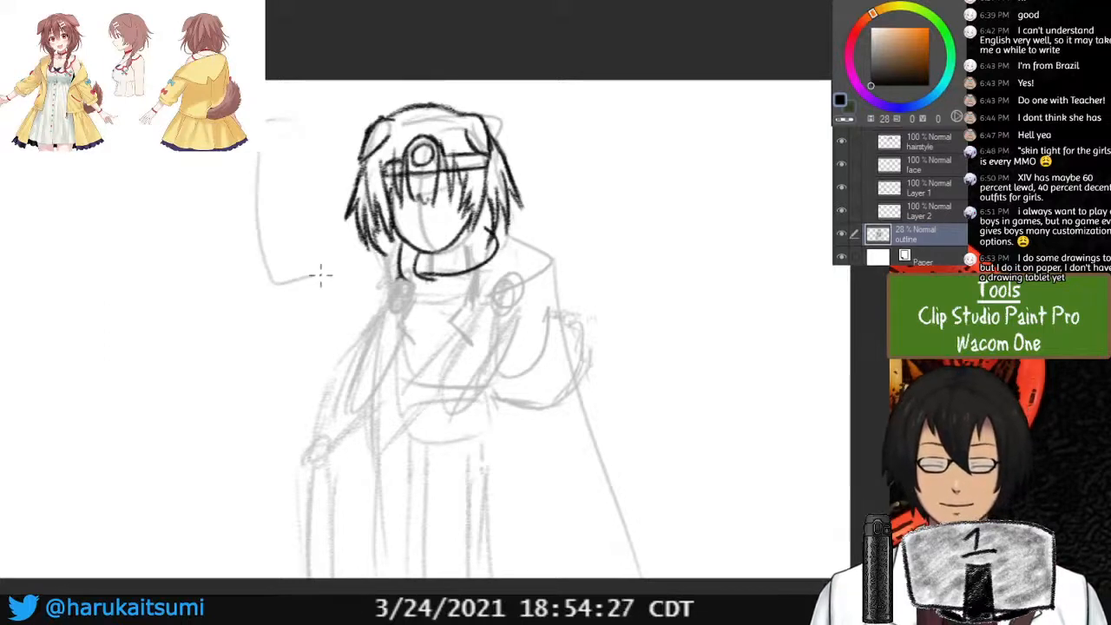
key(ctrl+z)
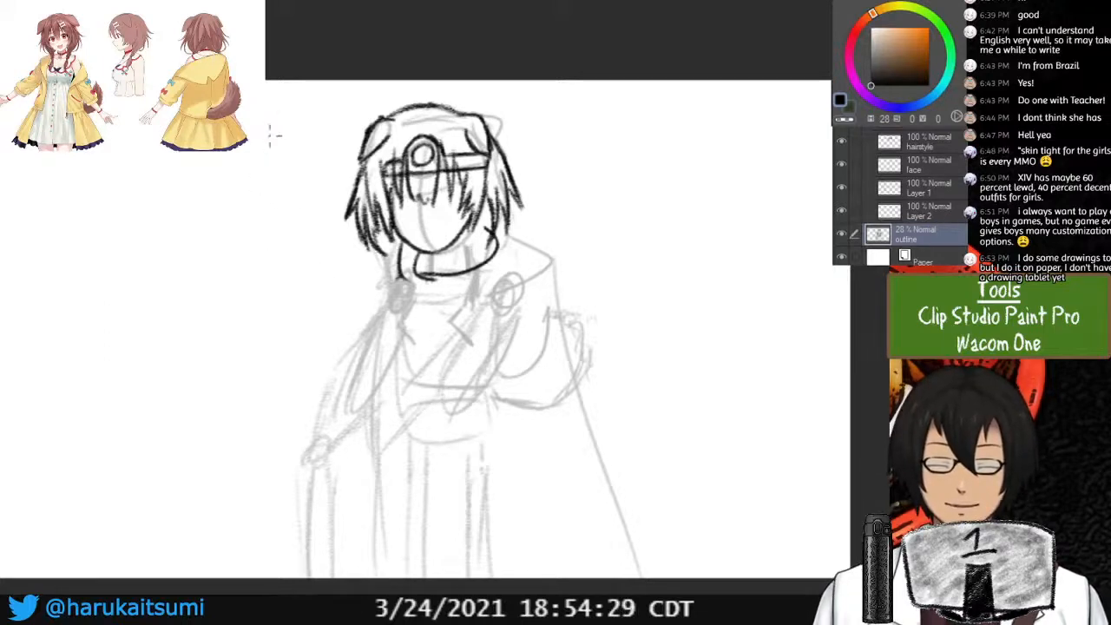
drag(252, 156, 258, 228)
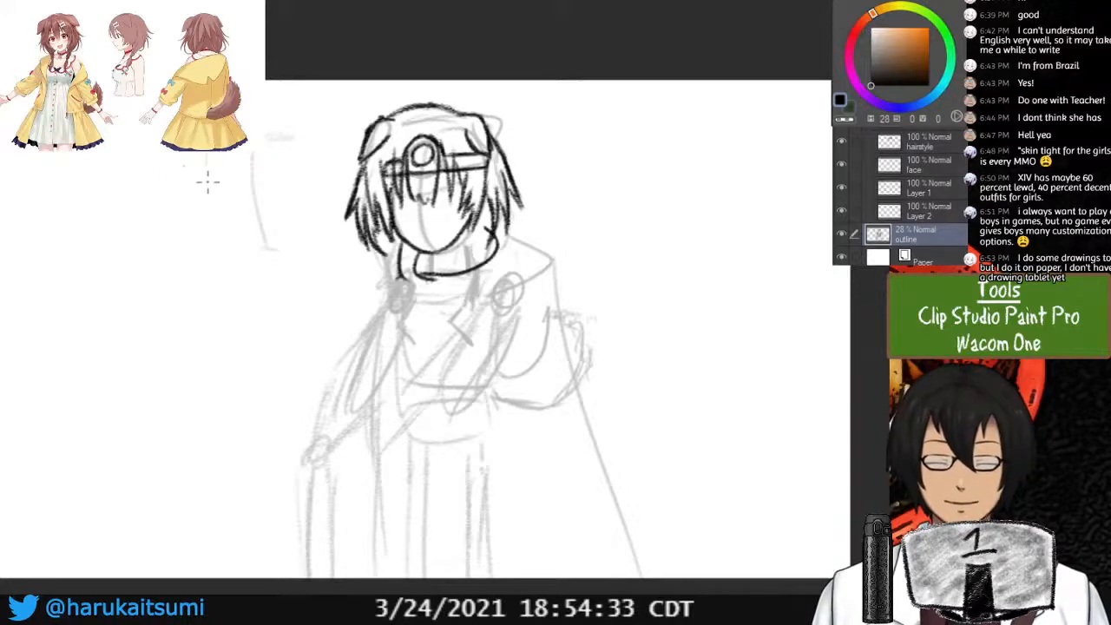
mouse_move(206, 155)
mouse_down()
mouse_move(239, 224)
mouse_move(230, 217)
mouse_up()
mouse_move(147, 154)
mouse_down()
mouse_move(155, 292)
mouse_move(184, 271)
mouse_up()
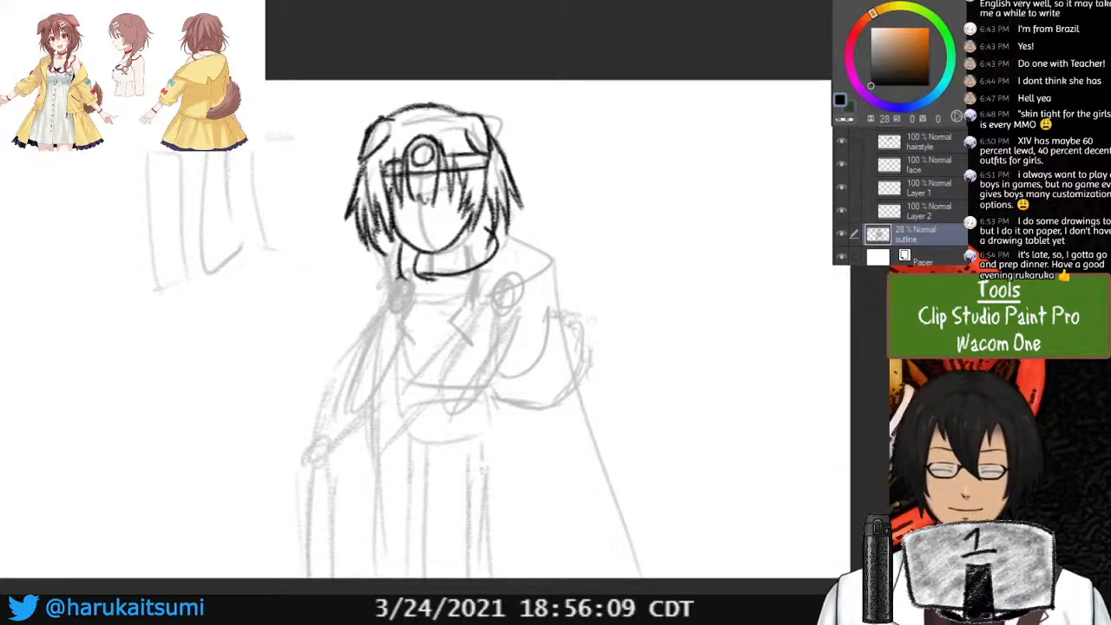
Make Layer 2, directly above the outline layer, the active drawing layer.
key(ctrl+plus)
mouse_move(417, 365)
mouse_down()
mouse_move(570, 210)
mouse_move(456, 289)
mouse_up()
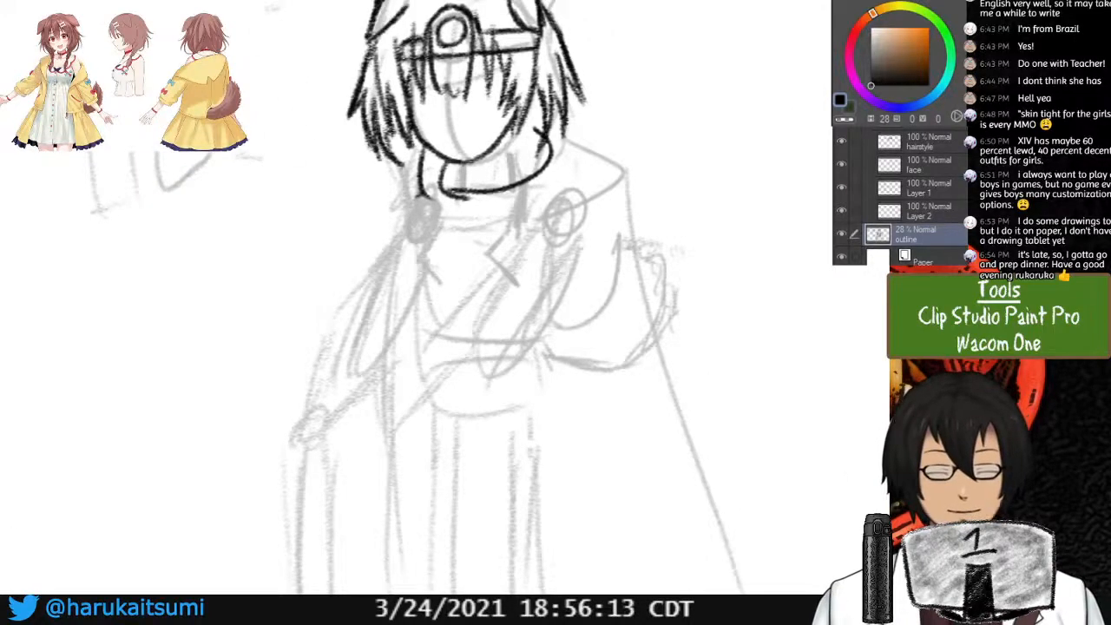
drag(555, 286, 442, 349)
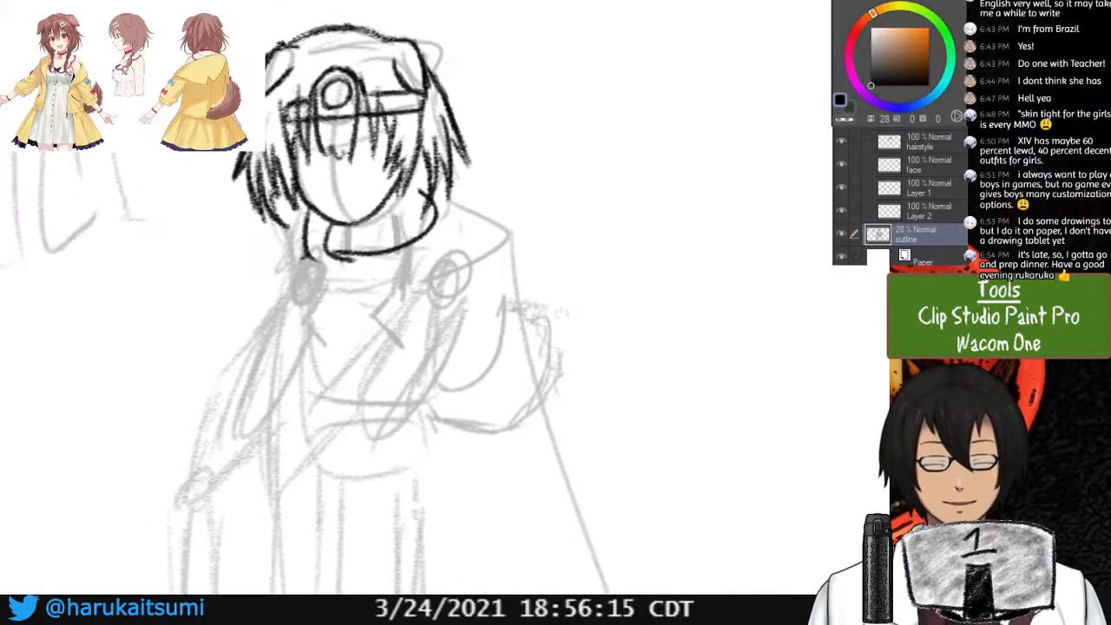
key(ctrl+minus)
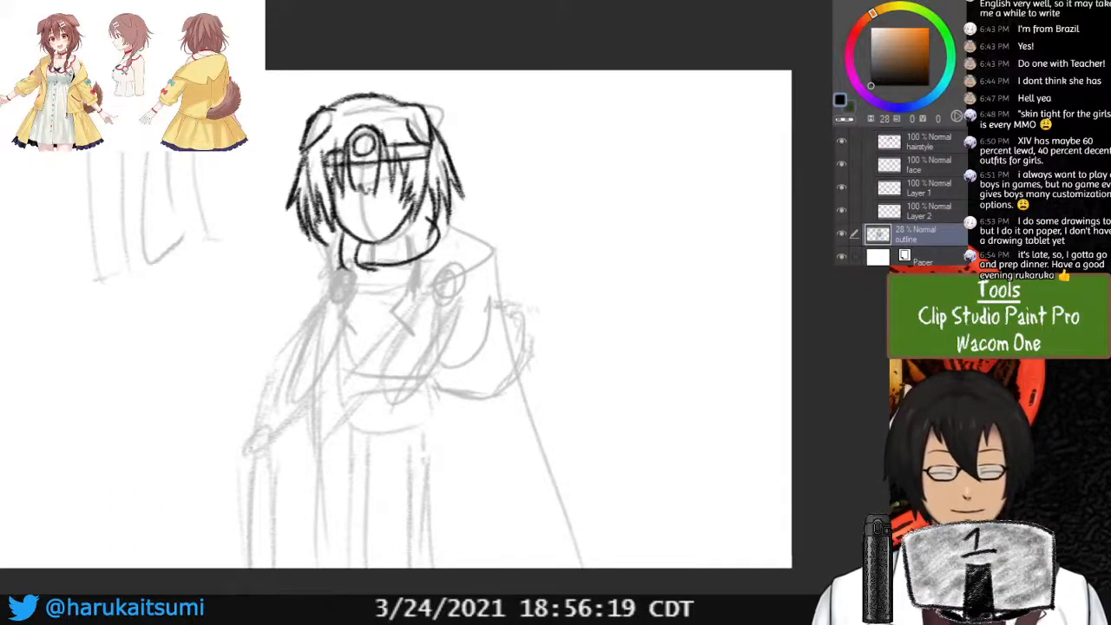
click(841, 211)
click(928, 211)
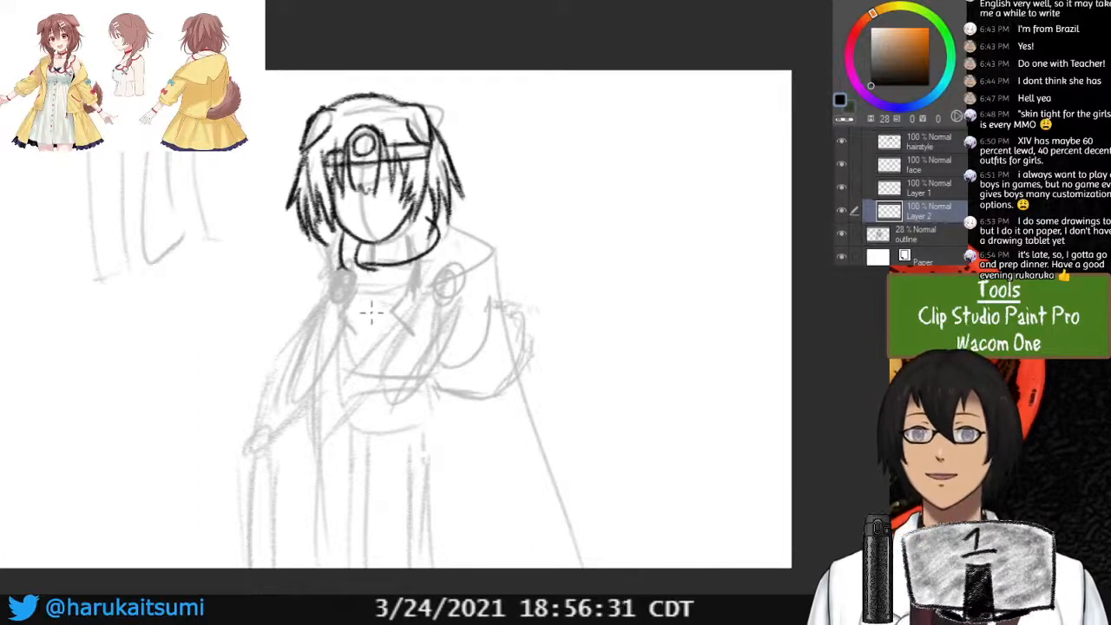
Sketch the two side lines of the torso down from the shoulders over the faded outline.
drag(344, 328, 336, 408)
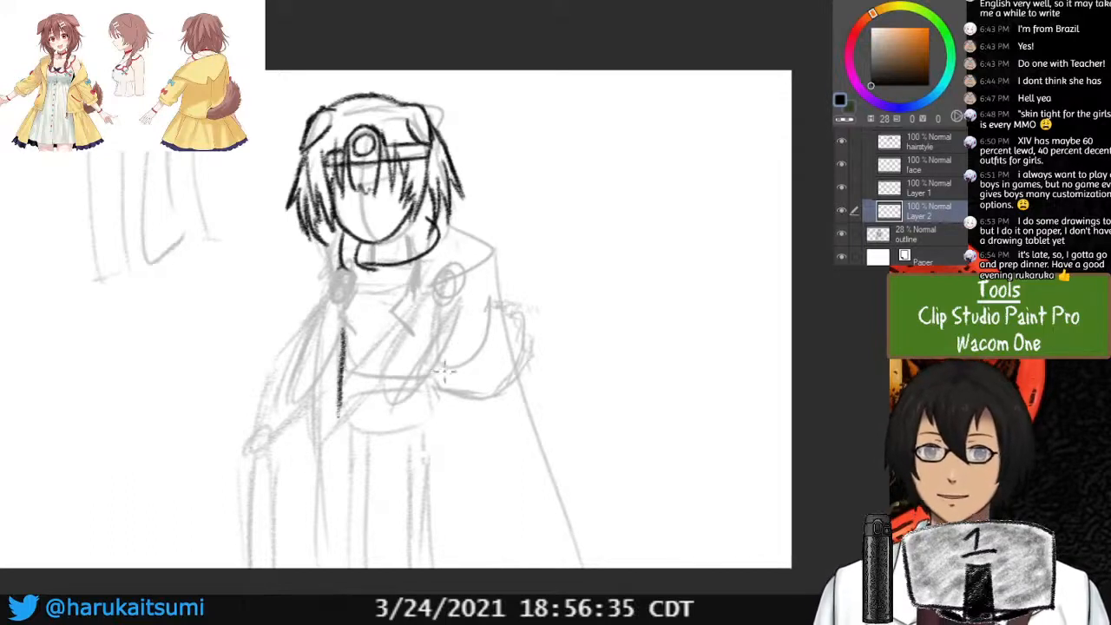
drag(447, 302, 465, 426)
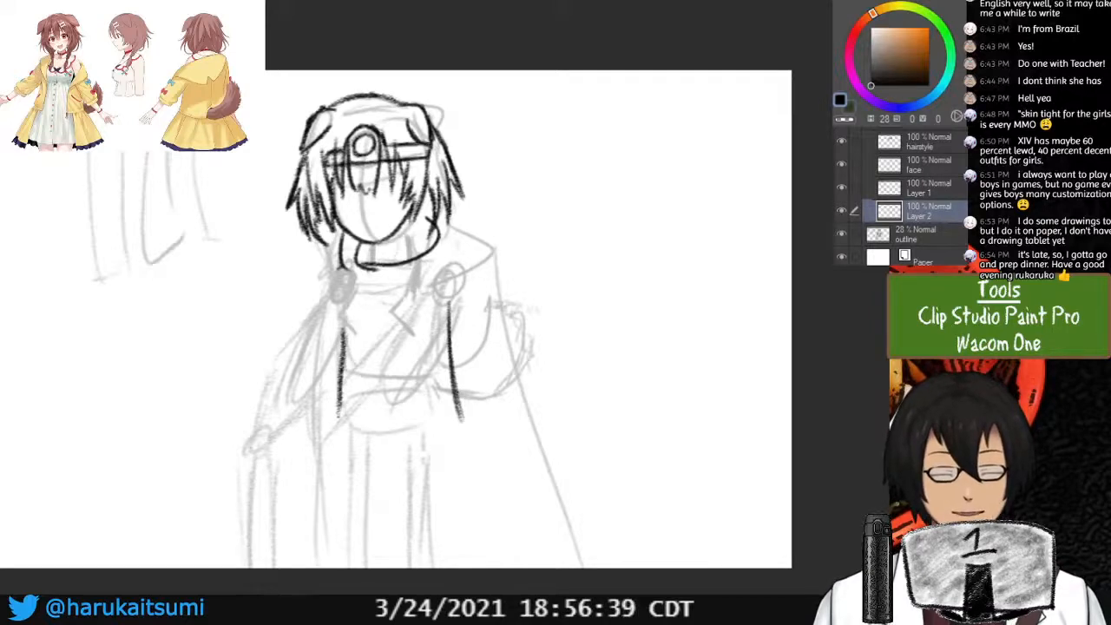
key(ctrl+plus)
drag(416, 347, 494, 286)
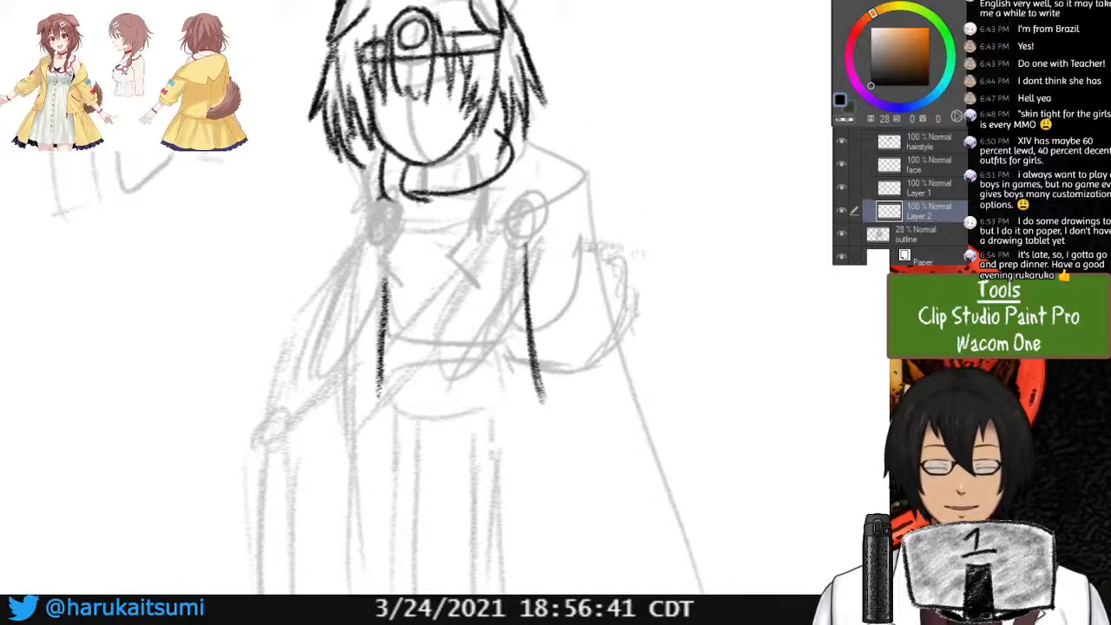
mouse_move(376, 382)
mouse_down()
mouse_move(362, 438)
mouse_move(408, 456)
mouse_move(547, 438)
mouse_up()
drag(540, 382, 554, 445)
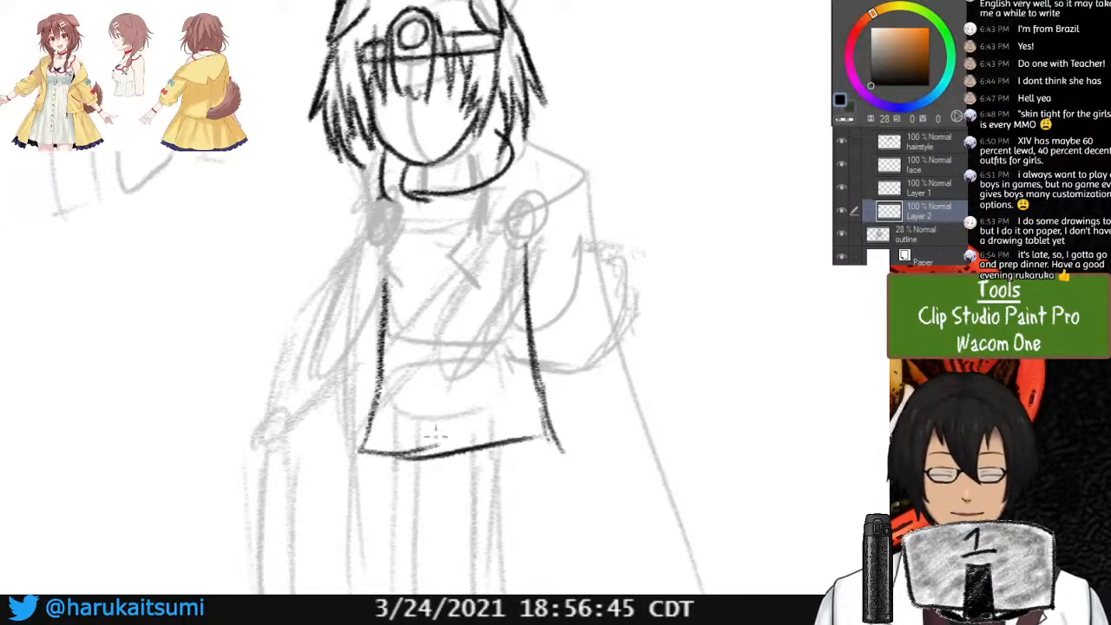
drag(408, 454, 564, 442)
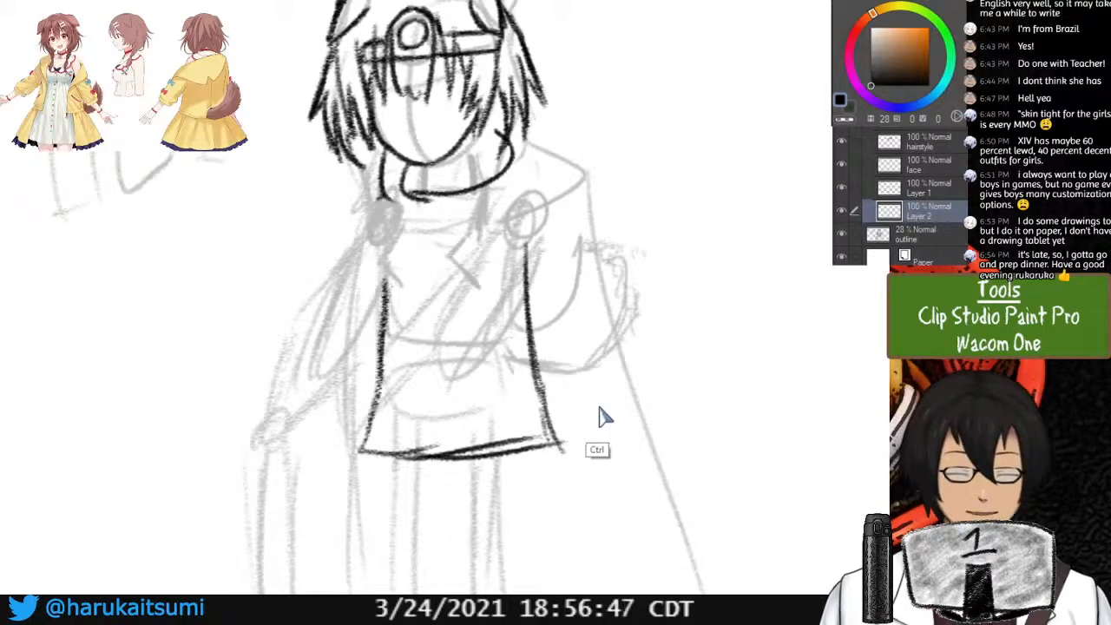
key(ctrl+z)
key(ctrl+z)
key(ctrl+z)
key(ctrl+z)
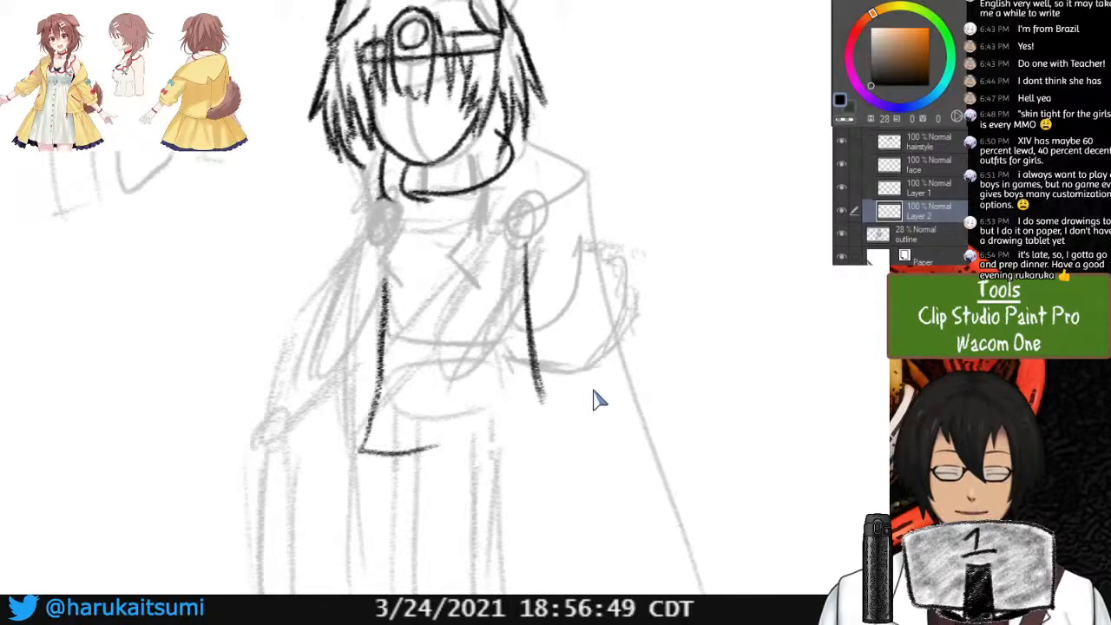
Extend both torso sides down past the waist and close them with a curved lower hem.
drag(378, 399, 495, 479)
drag(539, 396, 554, 468)
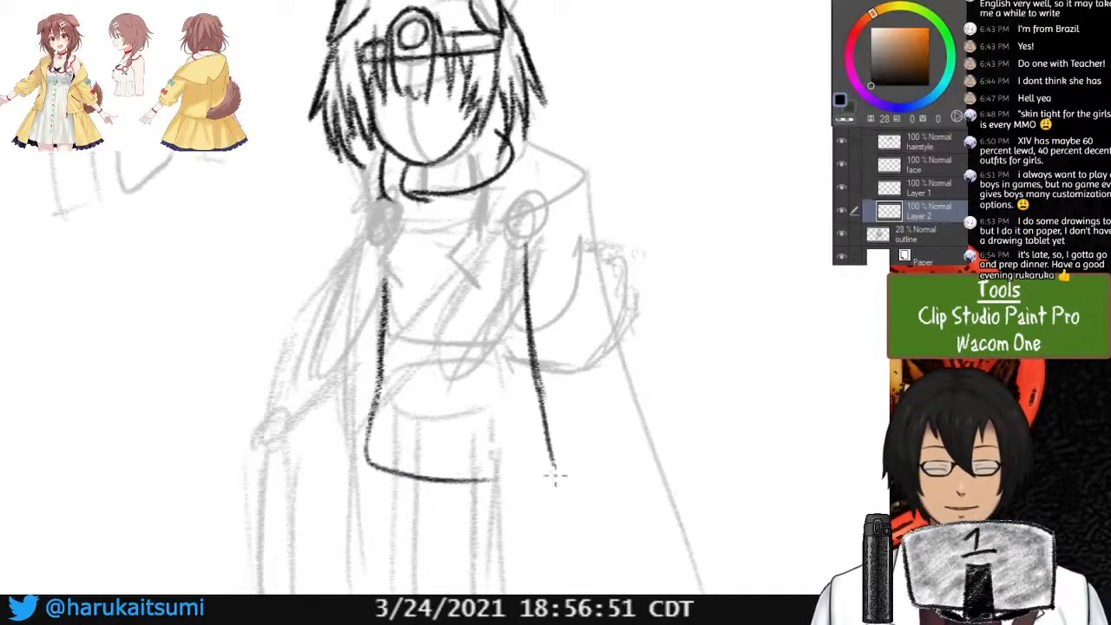
drag(486, 480, 553, 469)
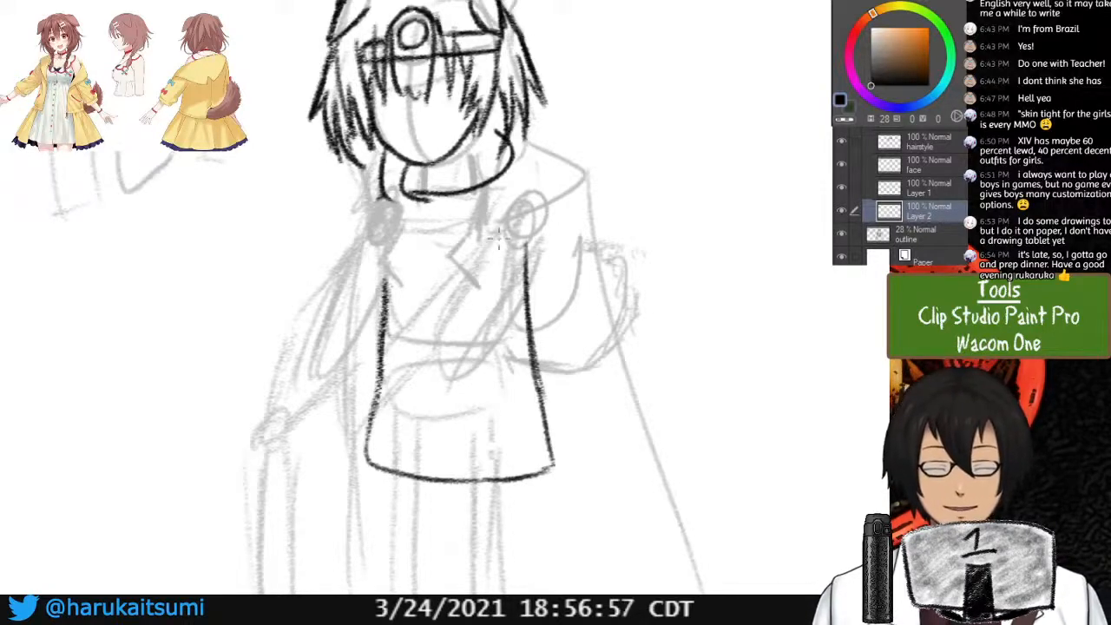
drag(496, 227, 473, 283)
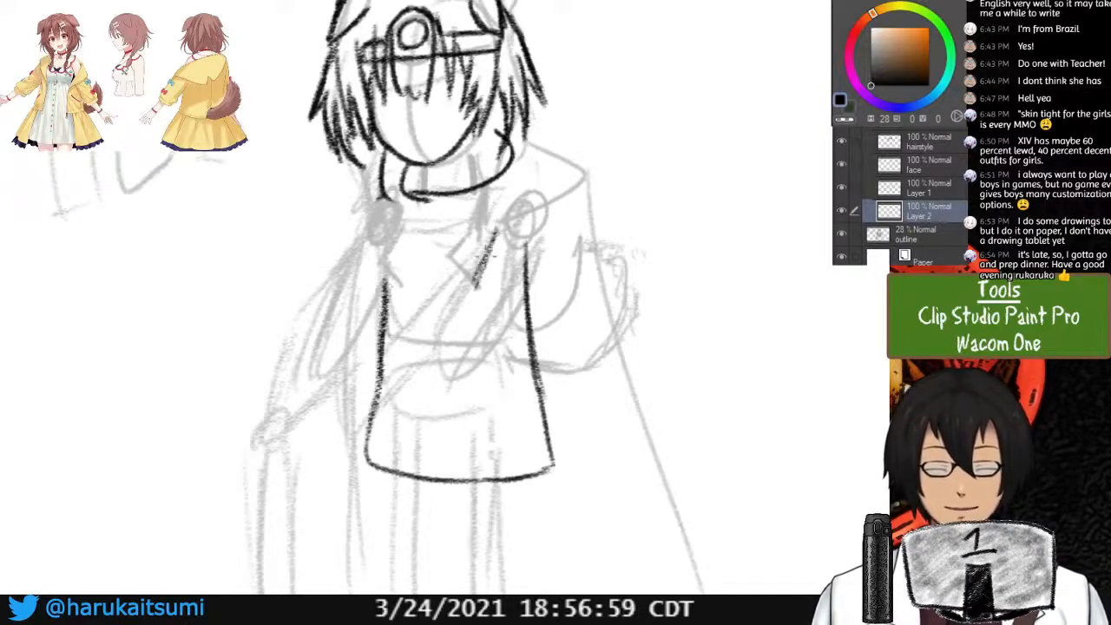
key(ctrl+z)
key(ctrl+z)
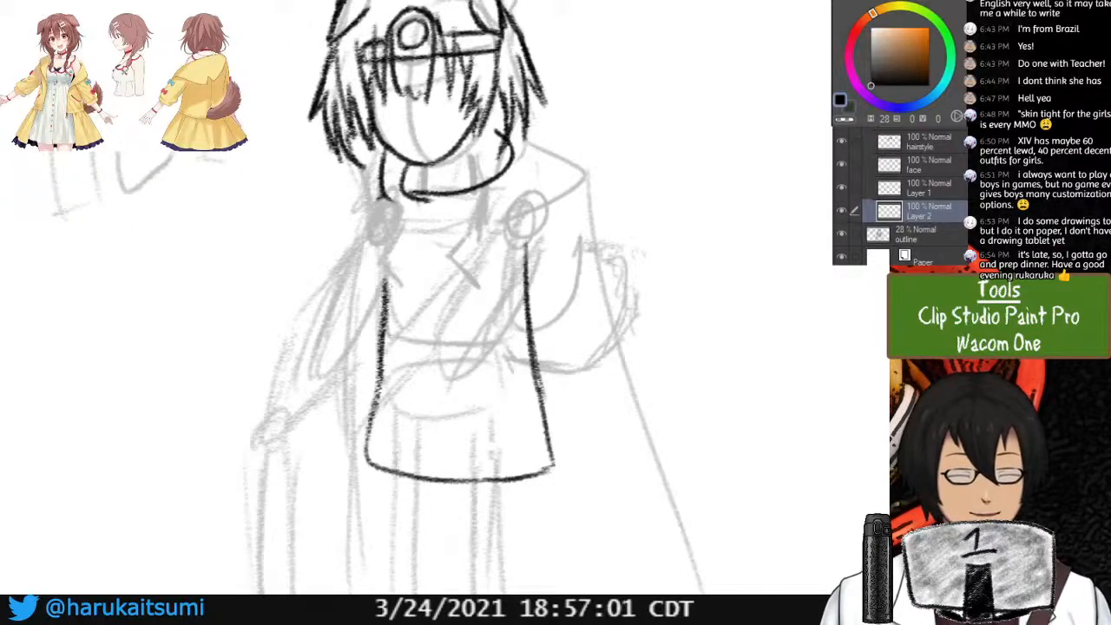
Add a new layer above Layer 2 and draw the right-hand sleeve's pointed opening and a new torso side line beneath it.
key(ctrl+shift+n)
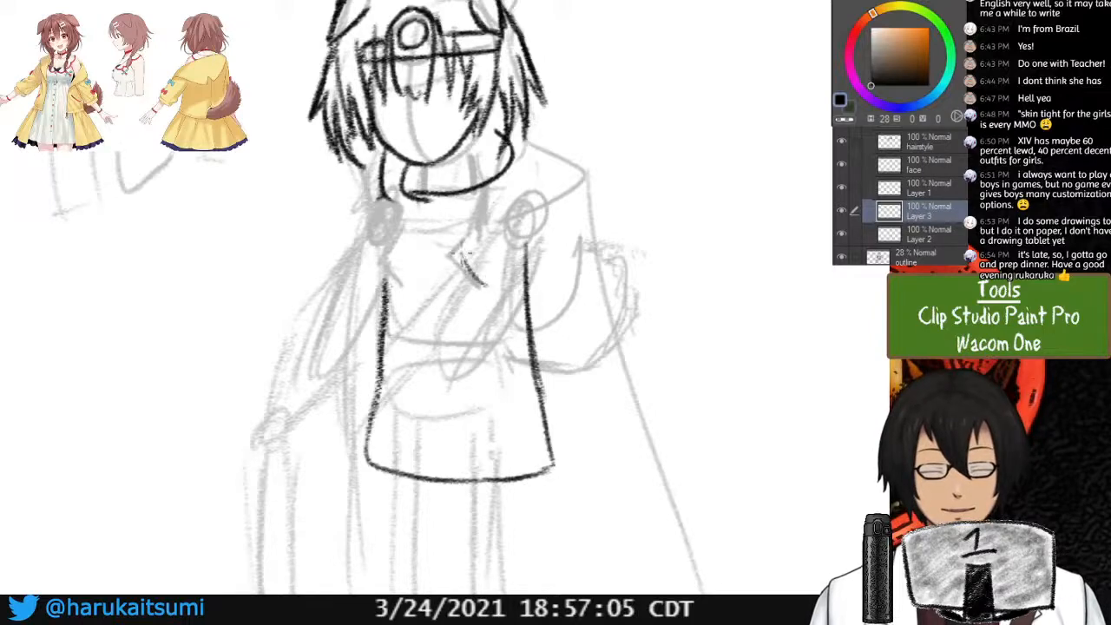
mouse_move(461, 254)
mouse_down()
mouse_move(515, 298)
mouse_move(540, 228)
mouse_up()
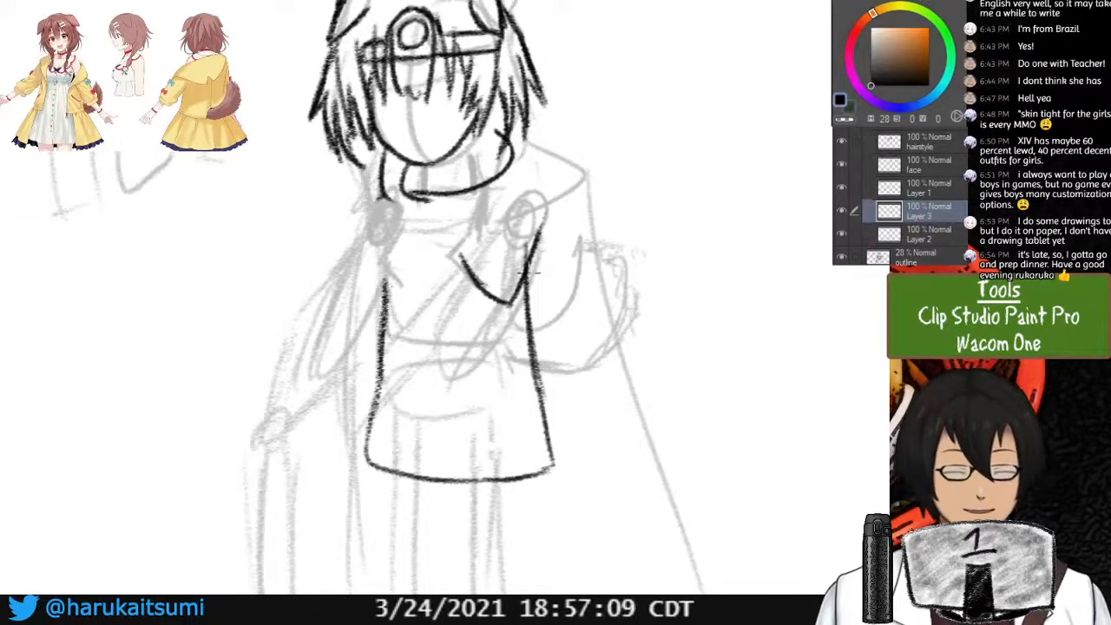
drag(538, 255, 549, 402)
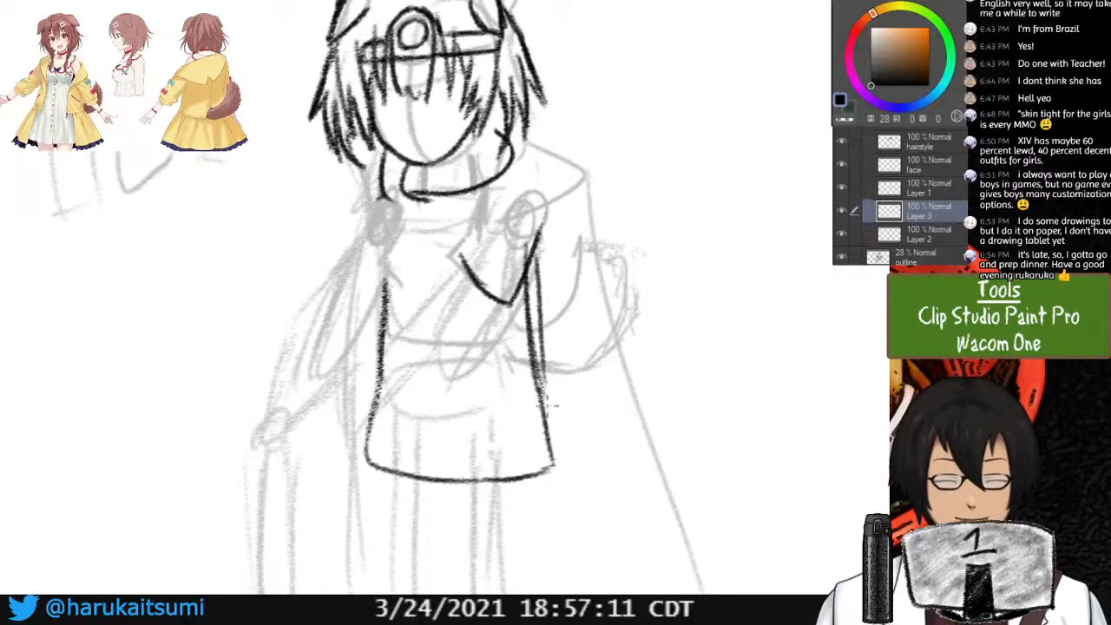
key(ctrl+z)
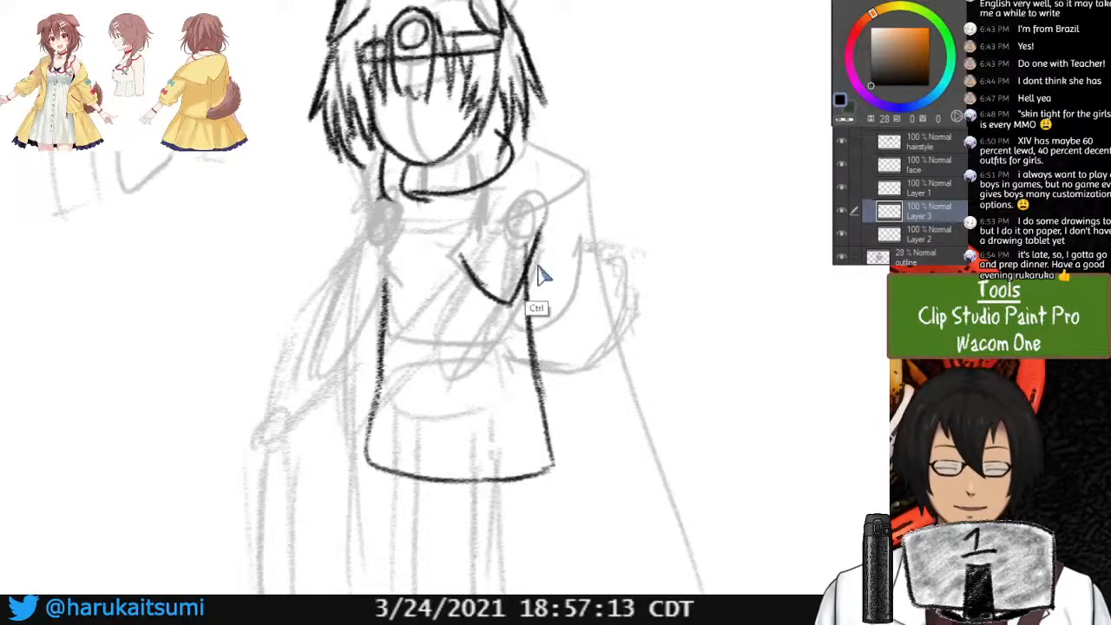
drag(537, 258, 556, 455)
key(ctrl+z)
mouse_move(531, 261)
mouse_down()
mouse_move(544, 438)
mouse_move(542, 401)
mouse_move(546, 429)
mouse_up()
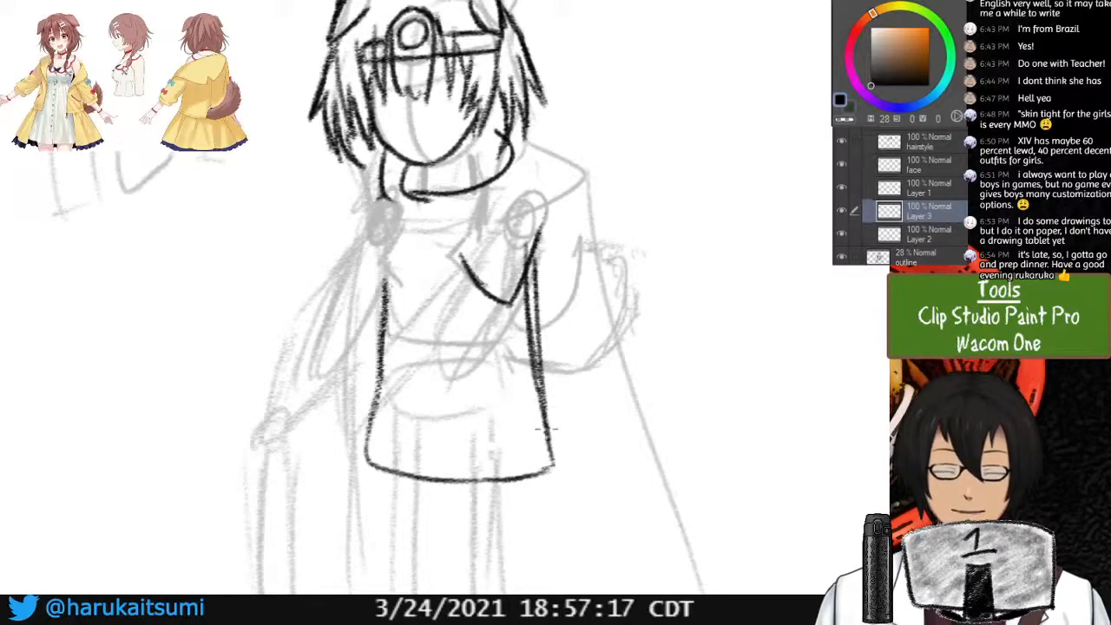
On Layer 2, erase the old right-hand torso side line running beside the new one.
click(929, 234)
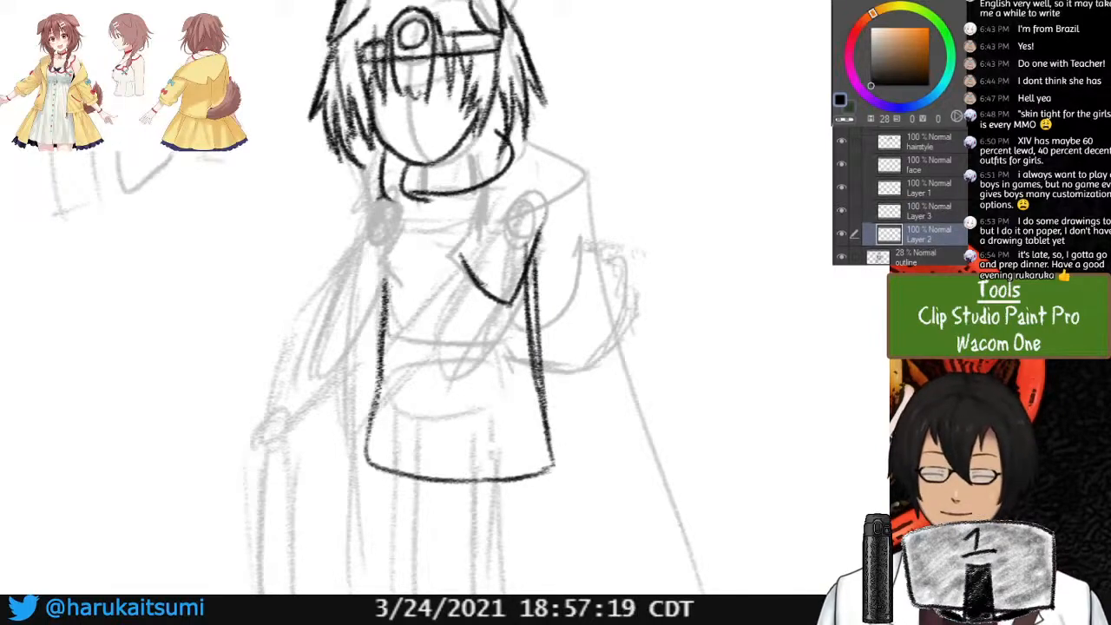
drag(525, 276, 526, 317)
drag(524, 257, 528, 358)
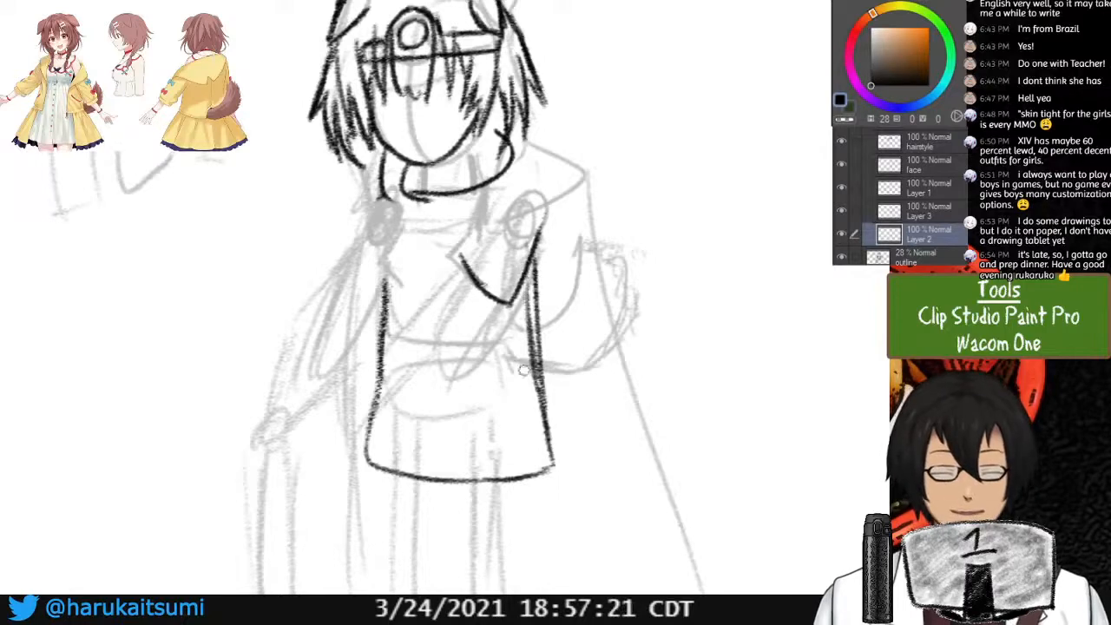
drag(527, 299, 536, 407)
drag(533, 342, 540, 420)
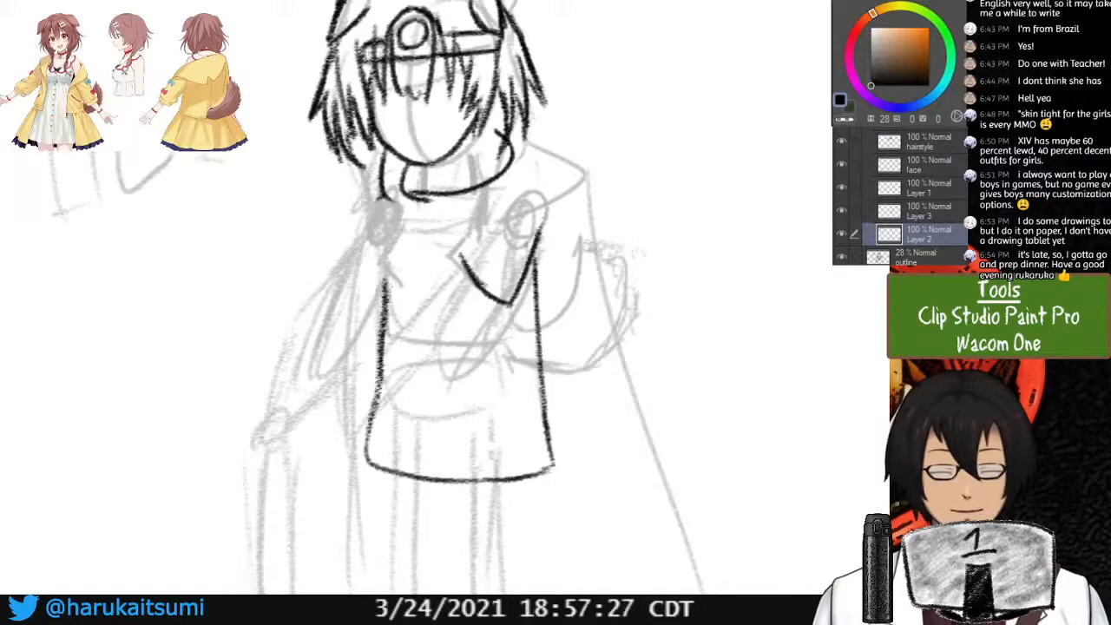
On Layer 3, add the inner edge of the right-hand sleeve and outline the left-hand short sleeve from the shoulder.
click(929, 211)
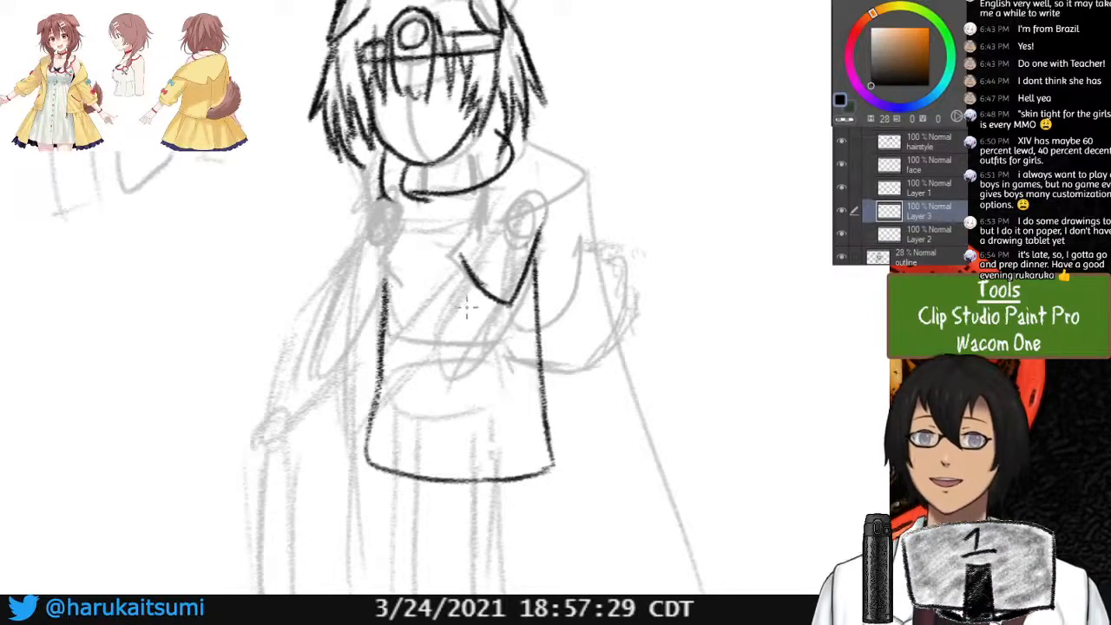
mouse_move(462, 256)
mouse_down()
mouse_move(479, 236)
mouse_move(459, 233)
mouse_move(499, 207)
mouse_up()
mouse_move(369, 217)
mouse_down()
mouse_move(341, 252)
mouse_move(353, 233)
mouse_move(352, 288)
mouse_move(386, 328)
mouse_up()
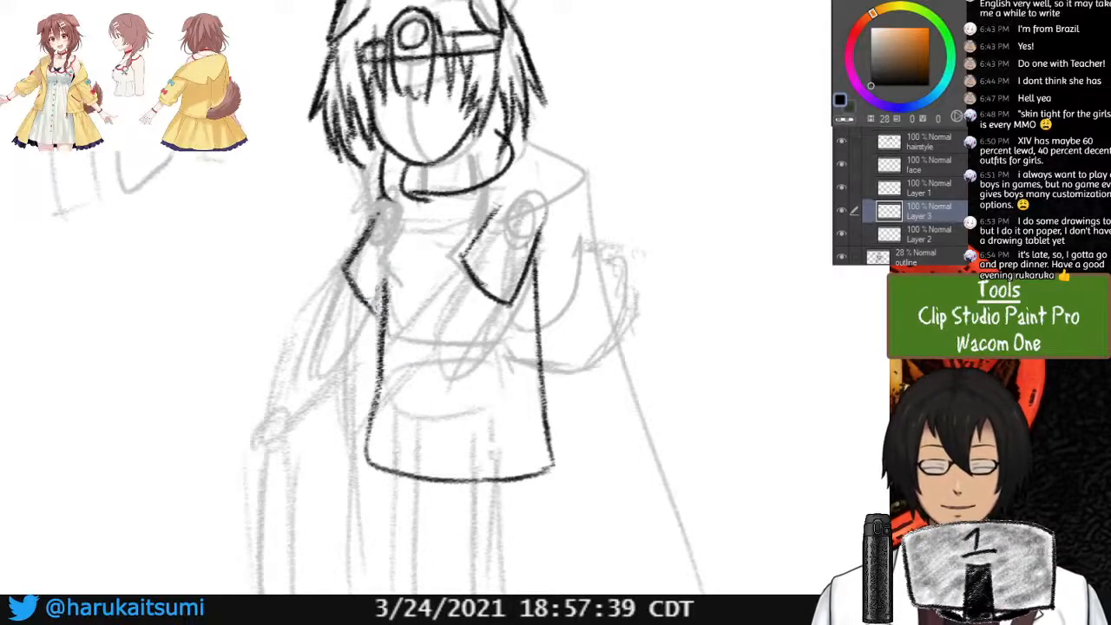
drag(377, 314, 418, 236)
key(ctrl+z)
drag(378, 313, 418, 240)
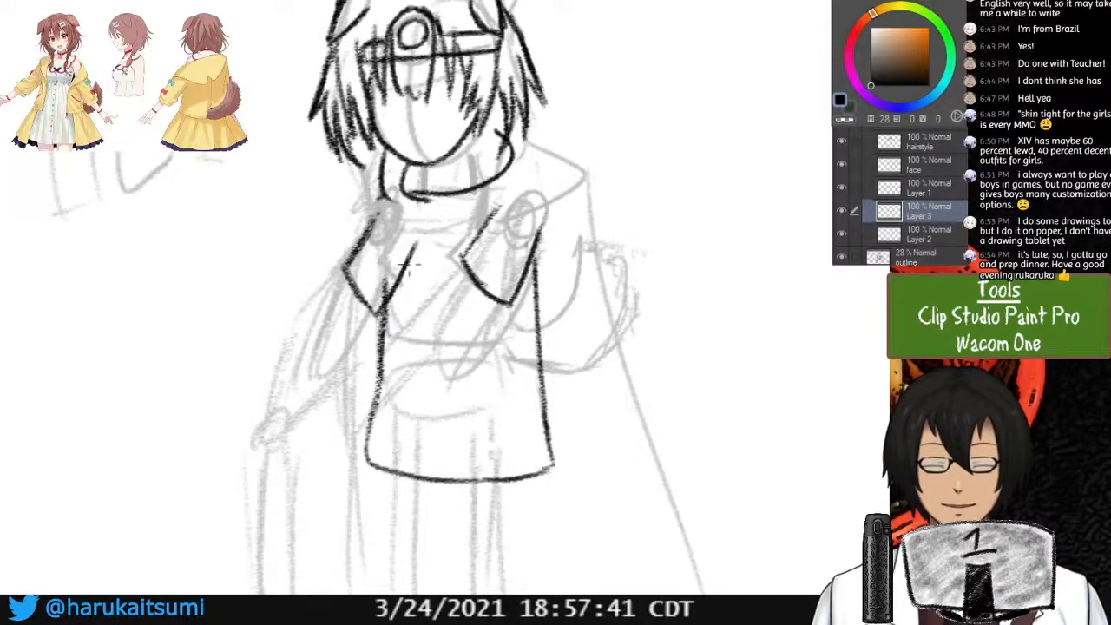
key(ctrl+z)
key(ctrl+z)
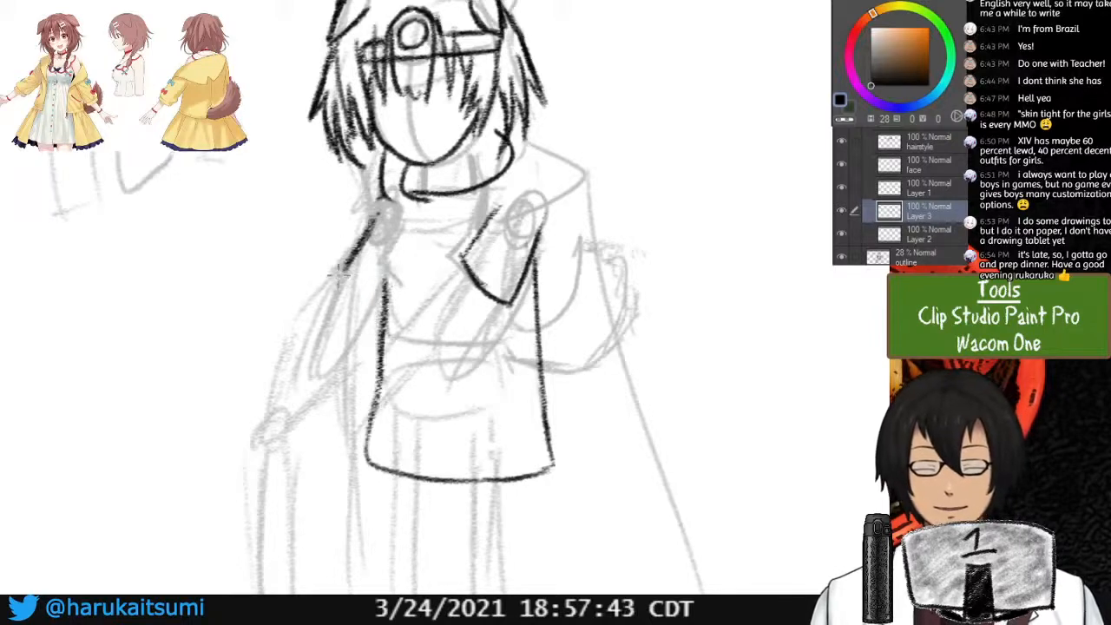
Redraw the left-hand sleeve's lower opening and inner edge, and refine its outer edge up to the shoulder.
mouse_move(337, 277)
mouse_down()
mouse_move(375, 309)
mouse_move(382, 290)
mouse_move(369, 290)
mouse_move(409, 250)
mouse_up()
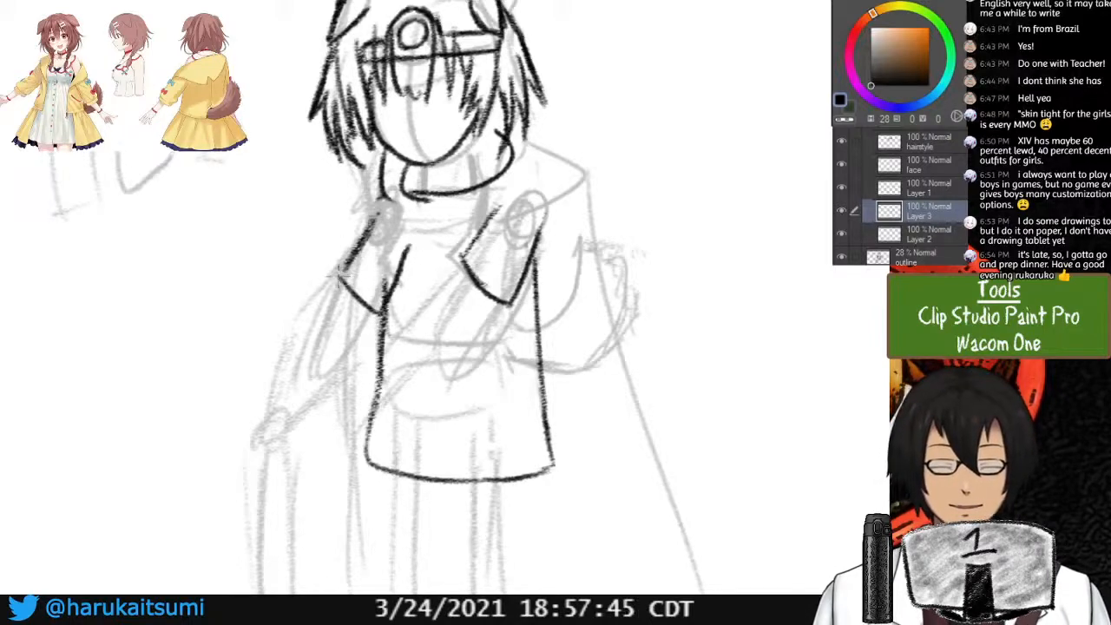
drag(338, 283, 368, 222)
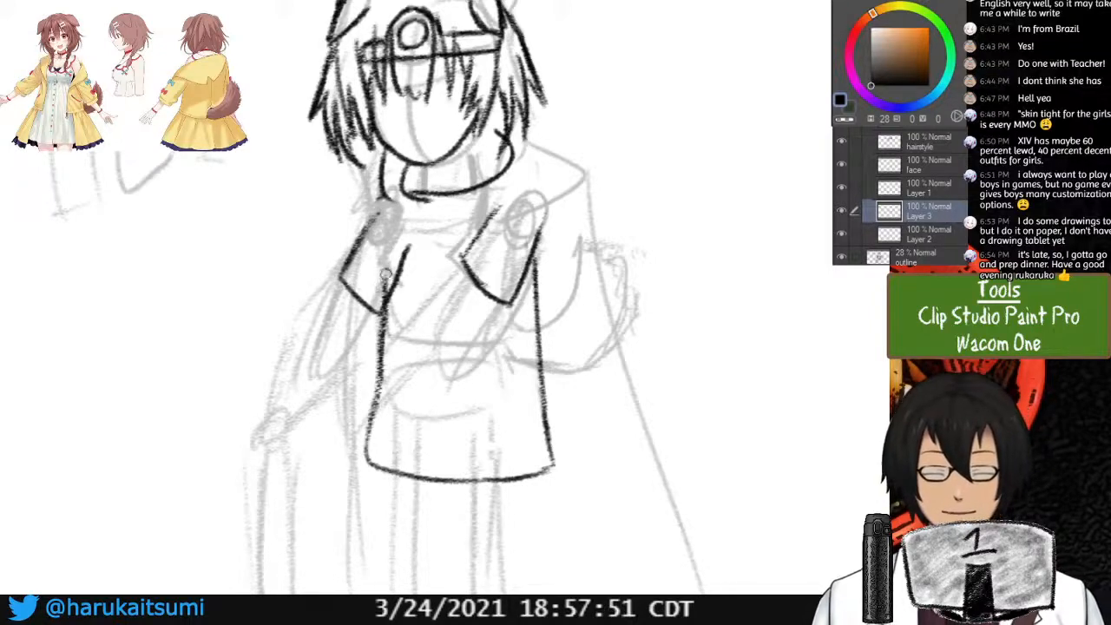
Check Layer 1 and Layer 3 by toggling visibility, then erase the left-hand sleeve's inner line and tidy the torso side below it.
drag(395, 274, 408, 246)
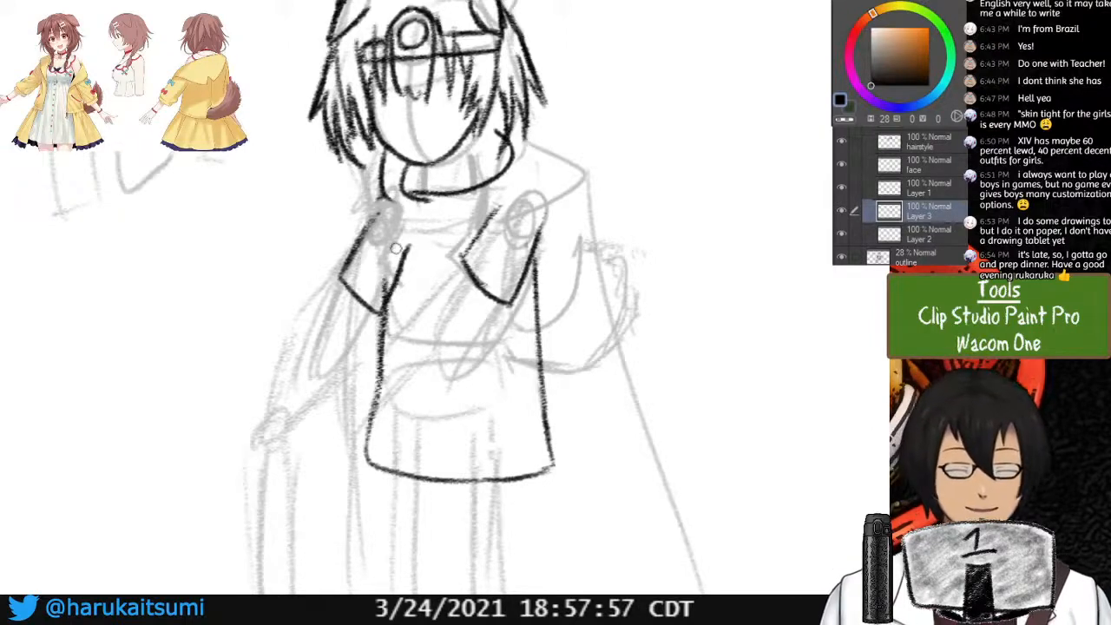
click(841, 187)
click(841, 188)
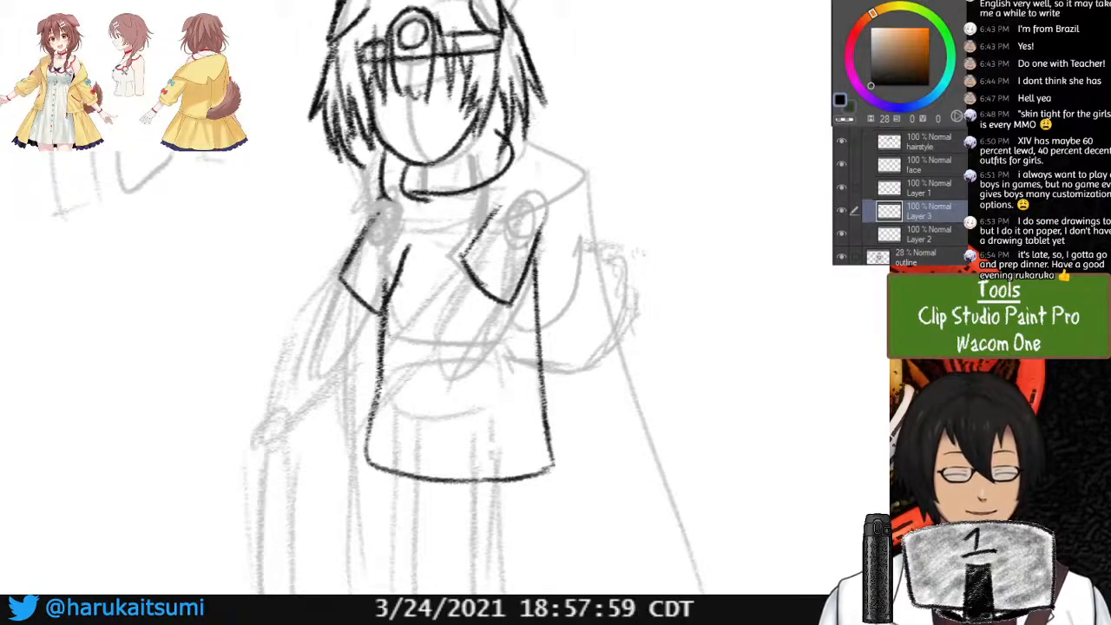
click(928, 189)
click(841, 188)
click(841, 188)
click(929, 211)
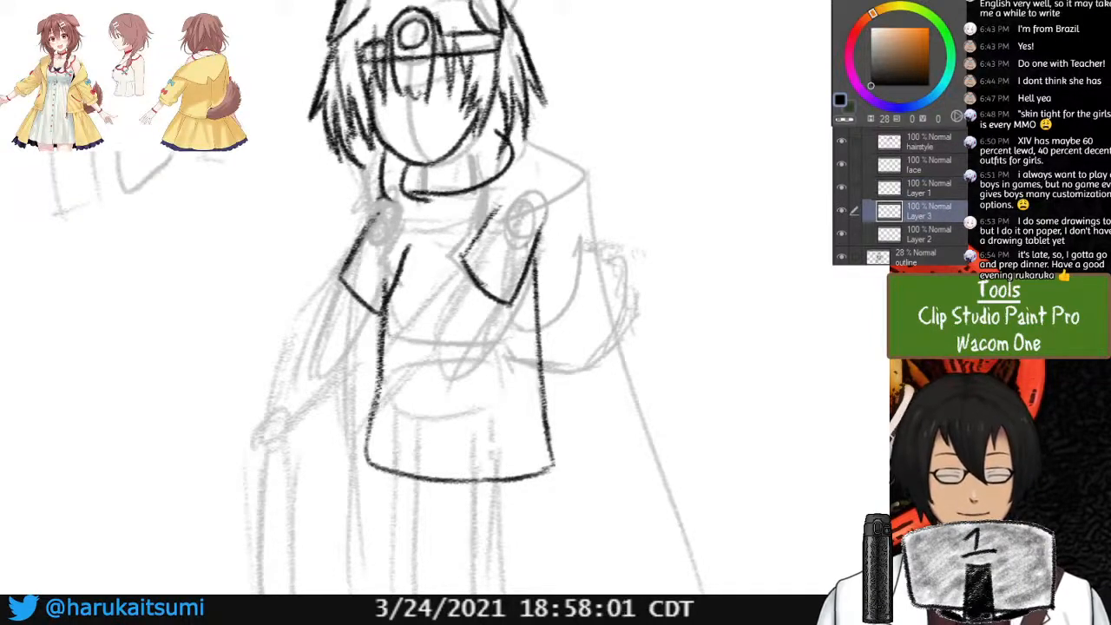
click(841, 211)
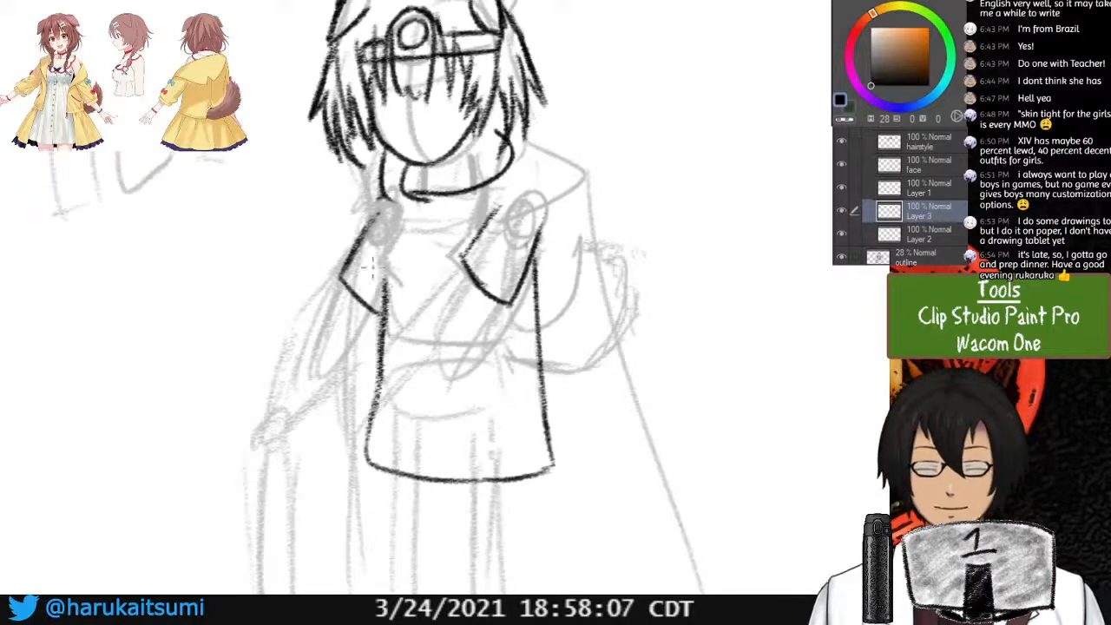
drag(382, 301, 381, 325)
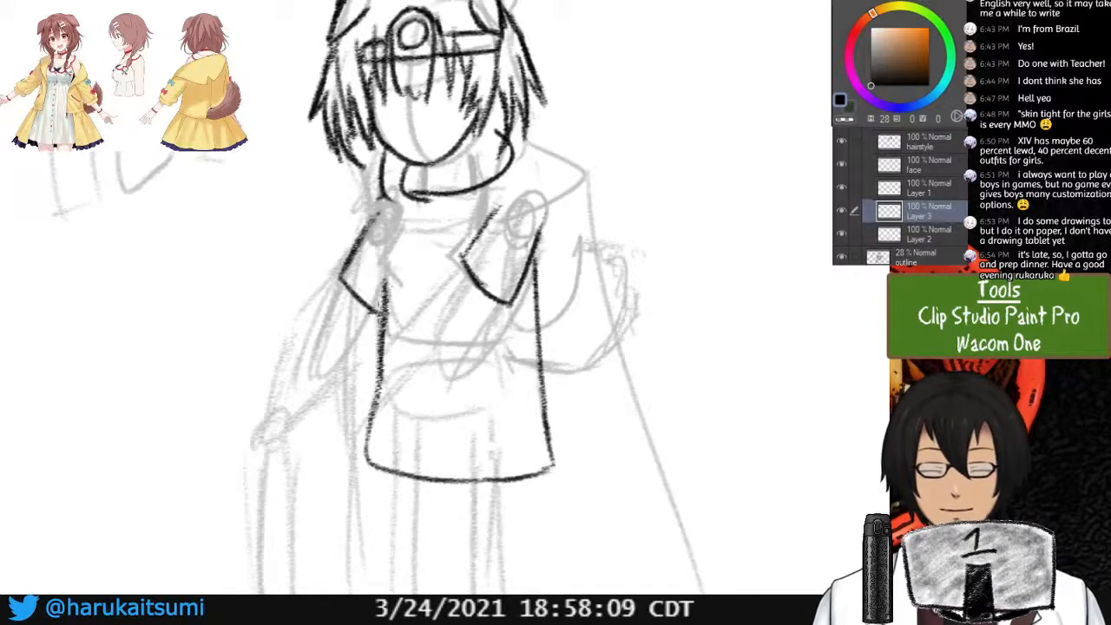
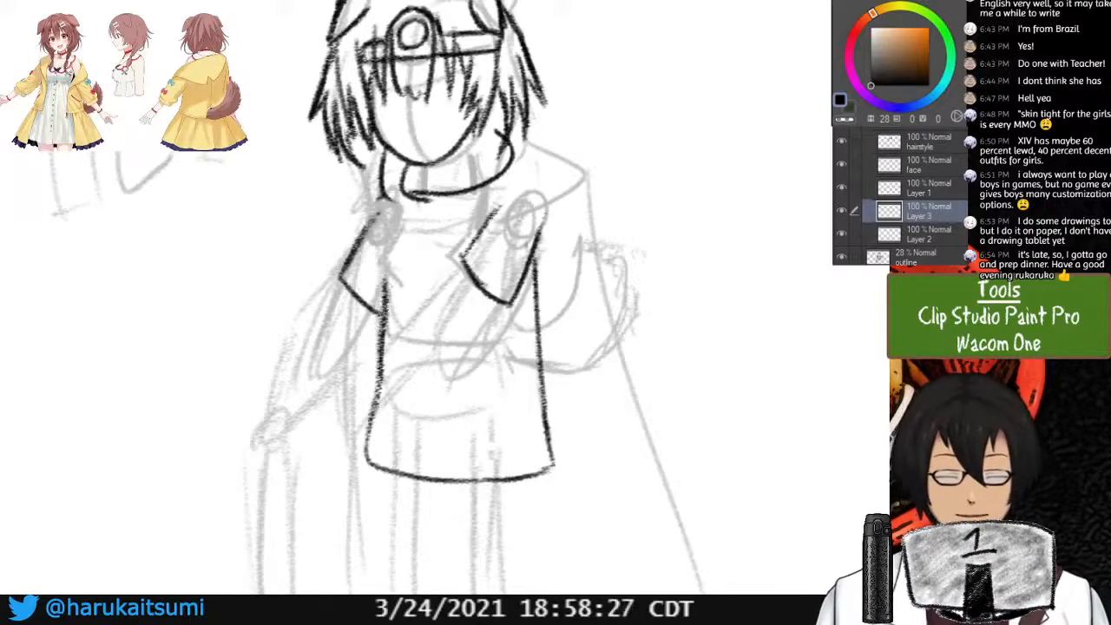
Merge Layer 3 down into Layer 2 and add a new empty layer above it.
key(ctrl+e)
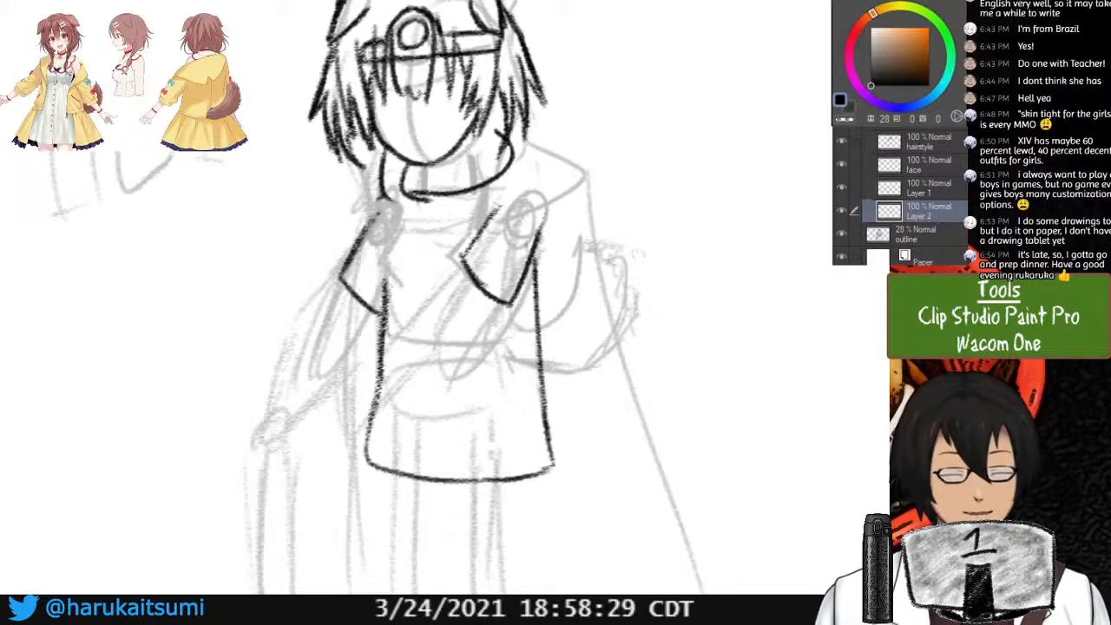
key(ctrl+shift+n)
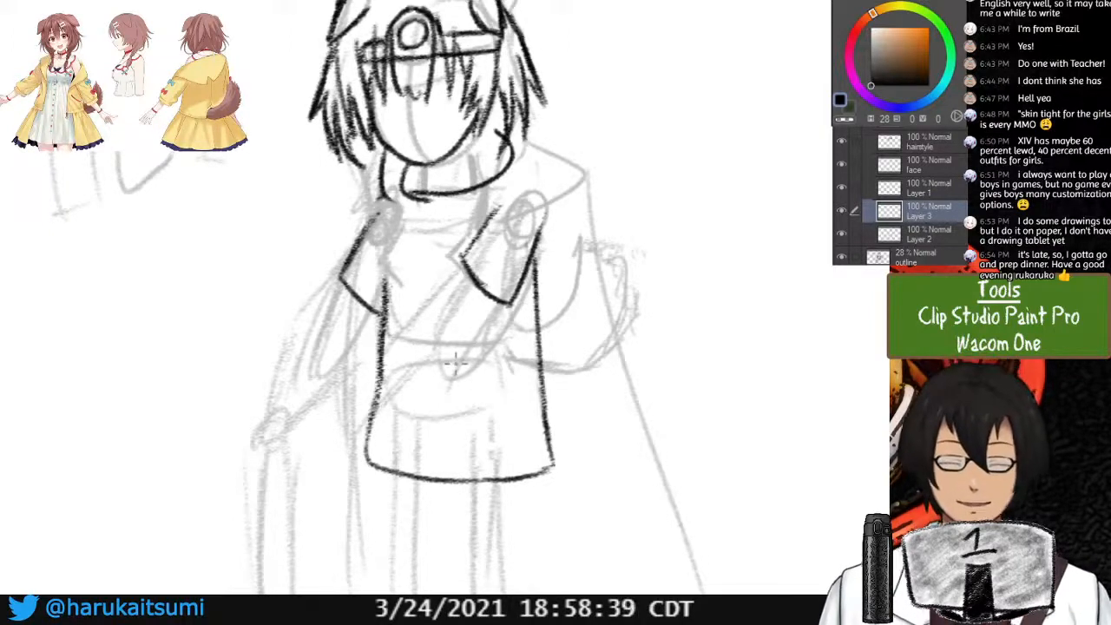
mouse_move(347, 284)
mouse_down()
mouse_move(298, 351)
mouse_move(280, 410)
mouse_up()
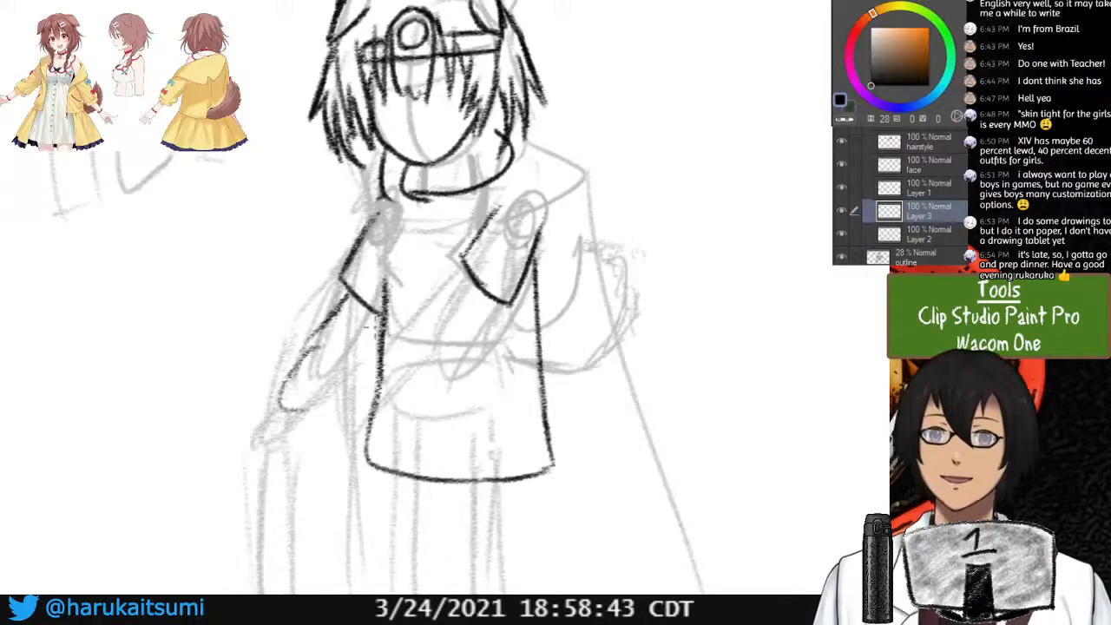
key(ctrl+z)
key(ctrl+z)
key(ctrl+z)
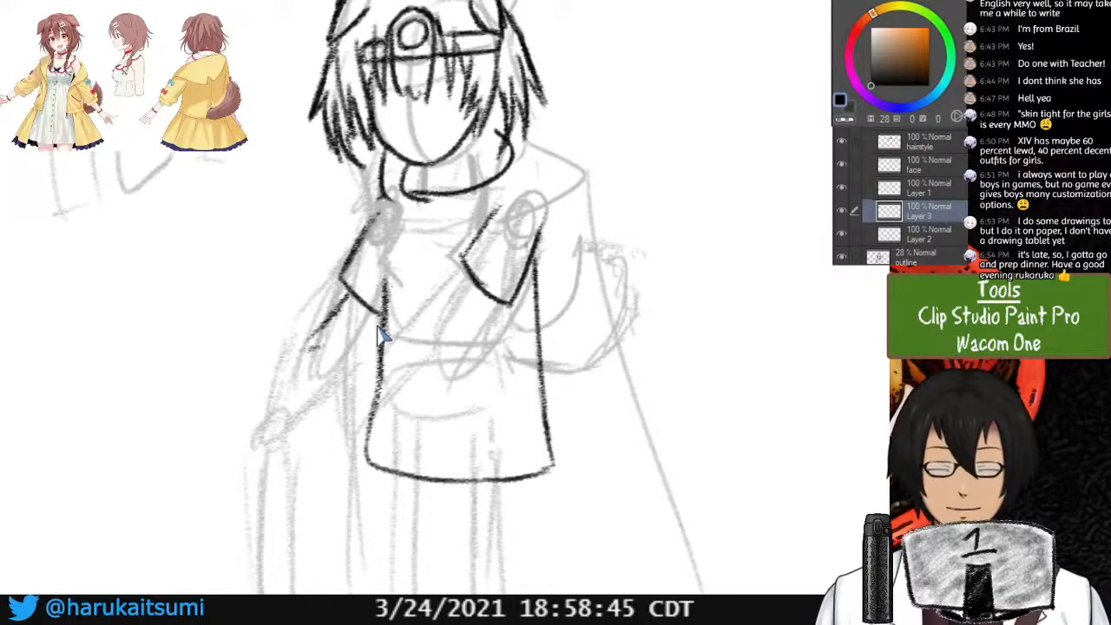
key(ctrl+z)
key(ctrl+z)
key(ctrl+z)
key(ctrl+z)
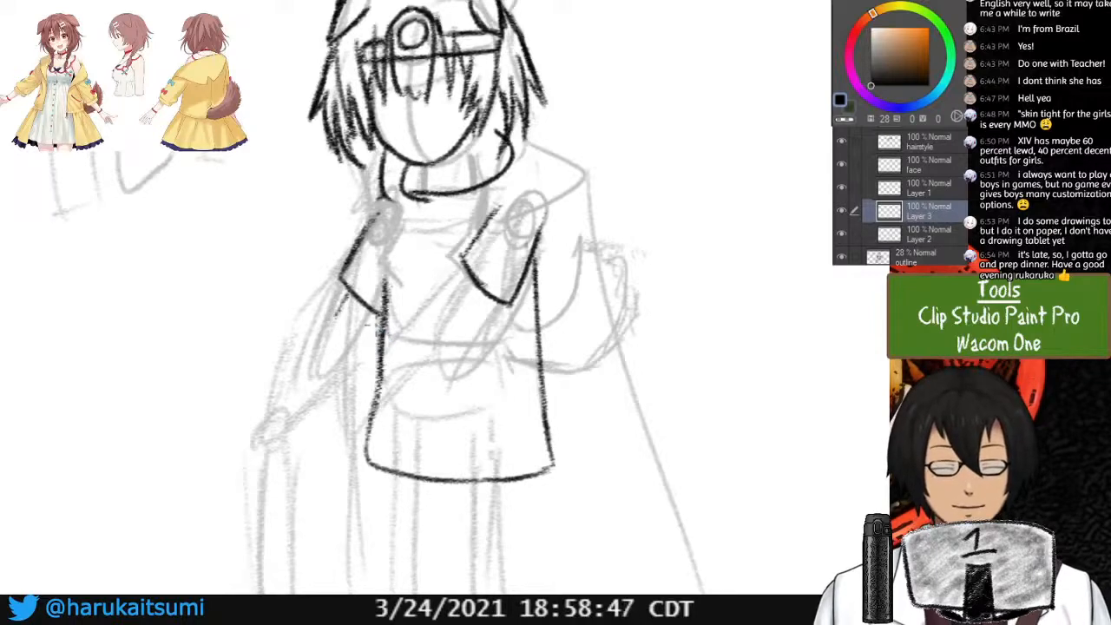
Try cuff lines across both arms below the short sleeves, and sketch the sides of the left-hand forearm on Layer 3.
mouse_move(486, 260)
mouse_down()
mouse_move(485, 398)
mouse_move(530, 330)
mouse_move(561, 328)
mouse_up()
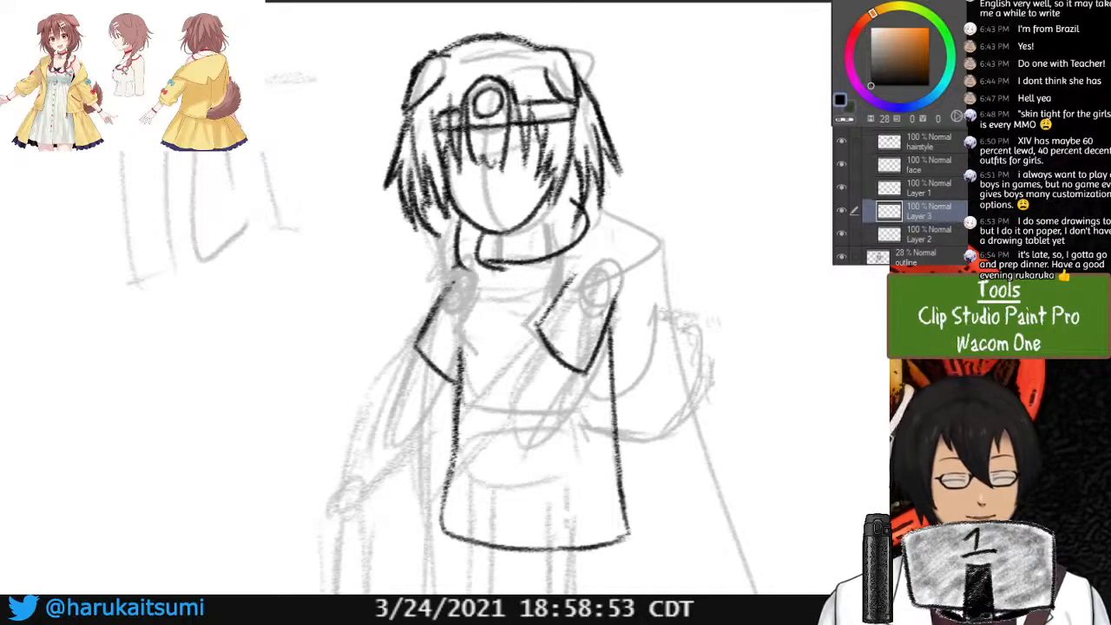
drag(401, 377, 439, 422)
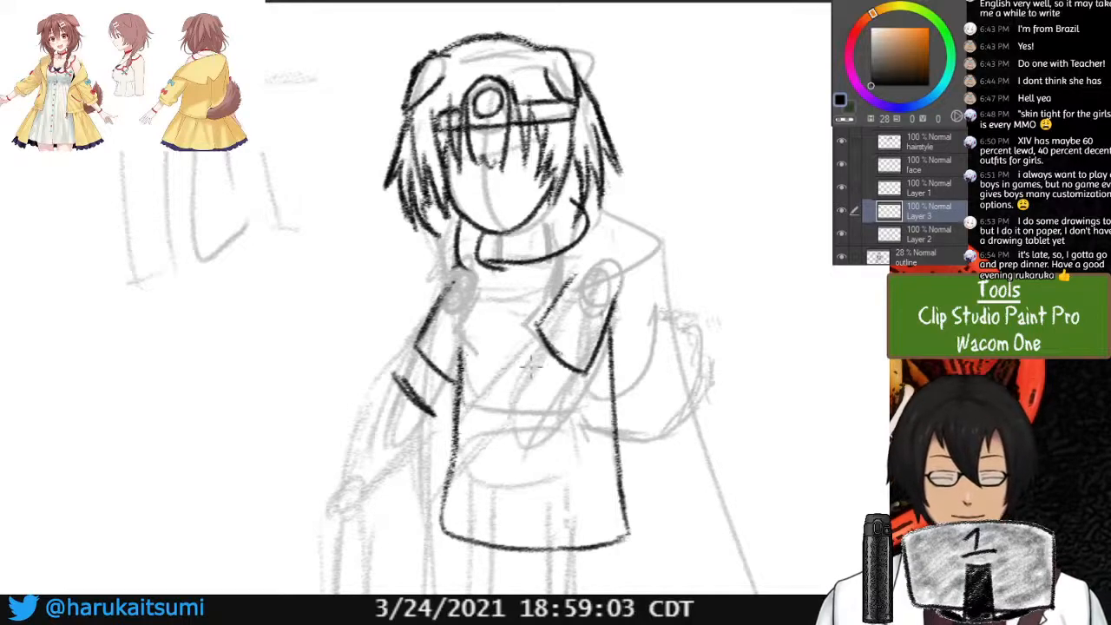
mouse_move(523, 356)
mouse_down()
mouse_move(553, 399)
mouse_move(575, 401)
mouse_up()
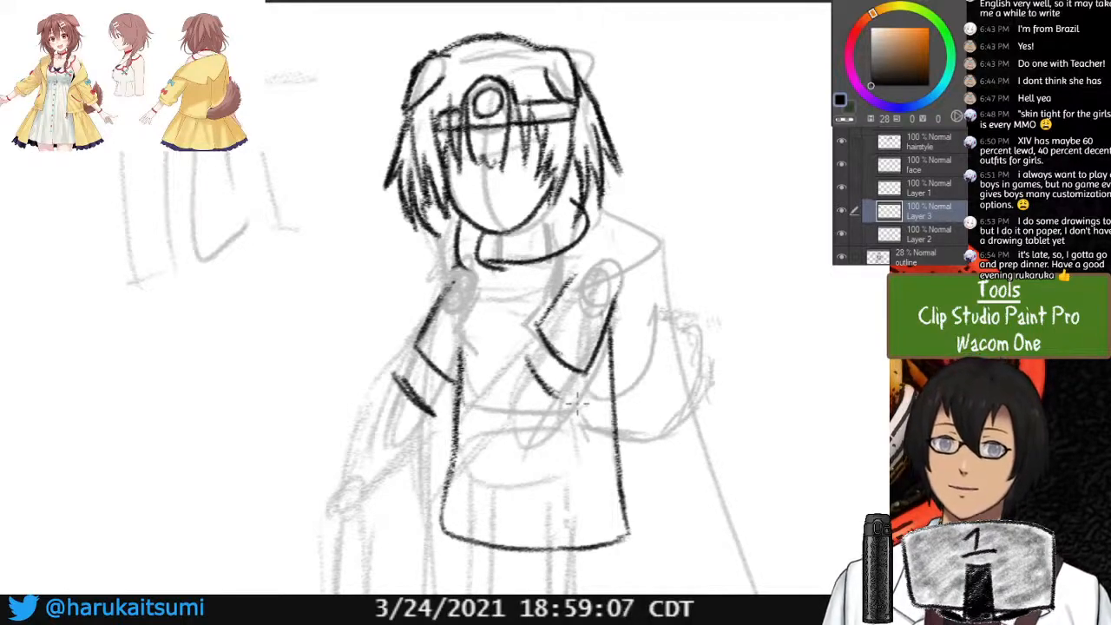
drag(394, 397, 373, 413)
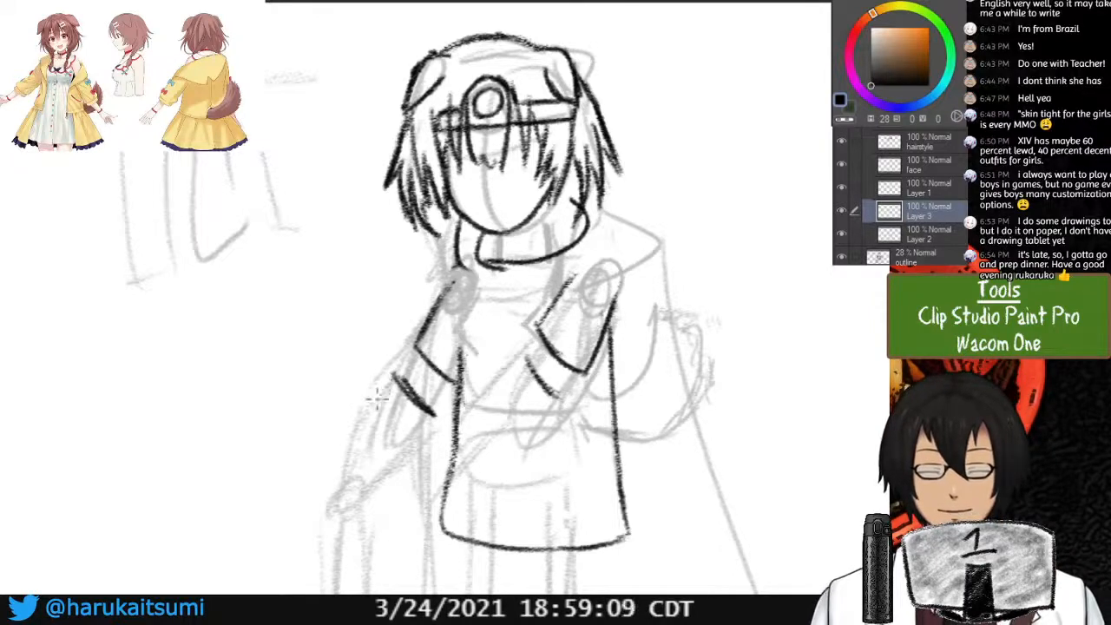
mouse_move(396, 369)
mouse_down()
mouse_move(360, 438)
mouse_move(364, 426)
mouse_up()
mouse_move(377, 410)
mouse_down()
mouse_move(356, 503)
mouse_move(362, 455)
mouse_move(352, 452)
mouse_move(335, 478)
mouse_up()
drag(387, 390, 335, 477)
mouse_move(441, 417)
mouse_down()
mouse_move(394, 487)
mouse_move(359, 505)
mouse_up()
drag(415, 456, 372, 498)
Try drawing the right-hand forearm bent across the torso, with an oval hand at the end of each arm.
drag(525, 352, 482, 432)
drag(507, 395, 474, 455)
drag(493, 419, 466, 477)
drag(562, 395, 531, 446)
drag(556, 425, 497, 492)
mouse_move(524, 467)
mouse_down()
mouse_move(489, 492)
mouse_move(466, 491)
mouse_up()
mouse_move(520, 391)
mouse_down()
mouse_move(544, 307)
mouse_move(537, 314)
mouse_up()
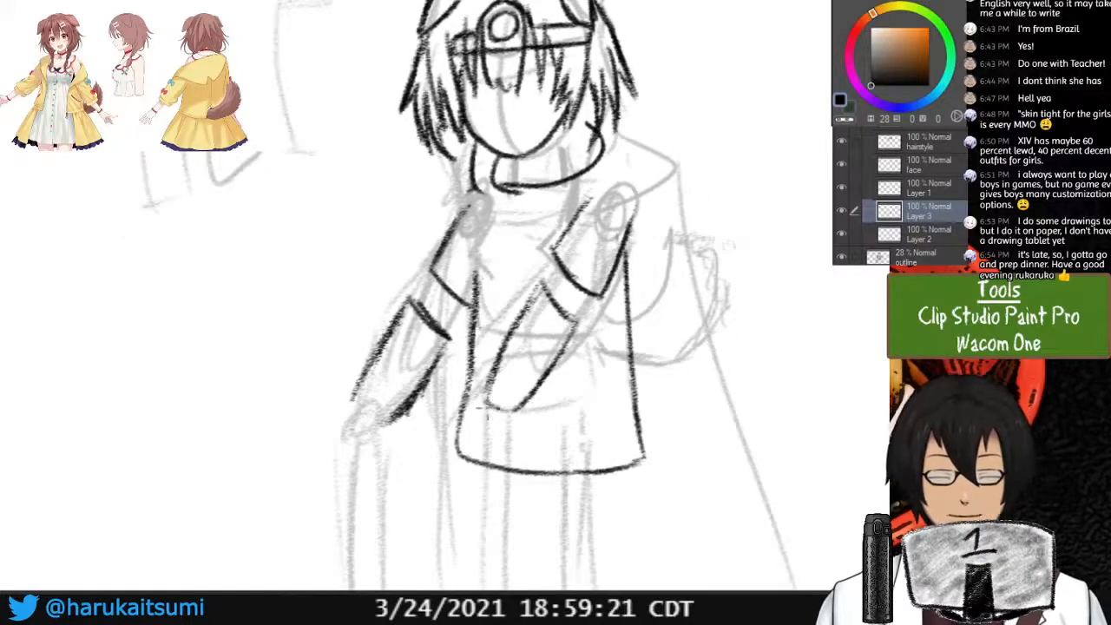
drag(482, 413, 453, 439)
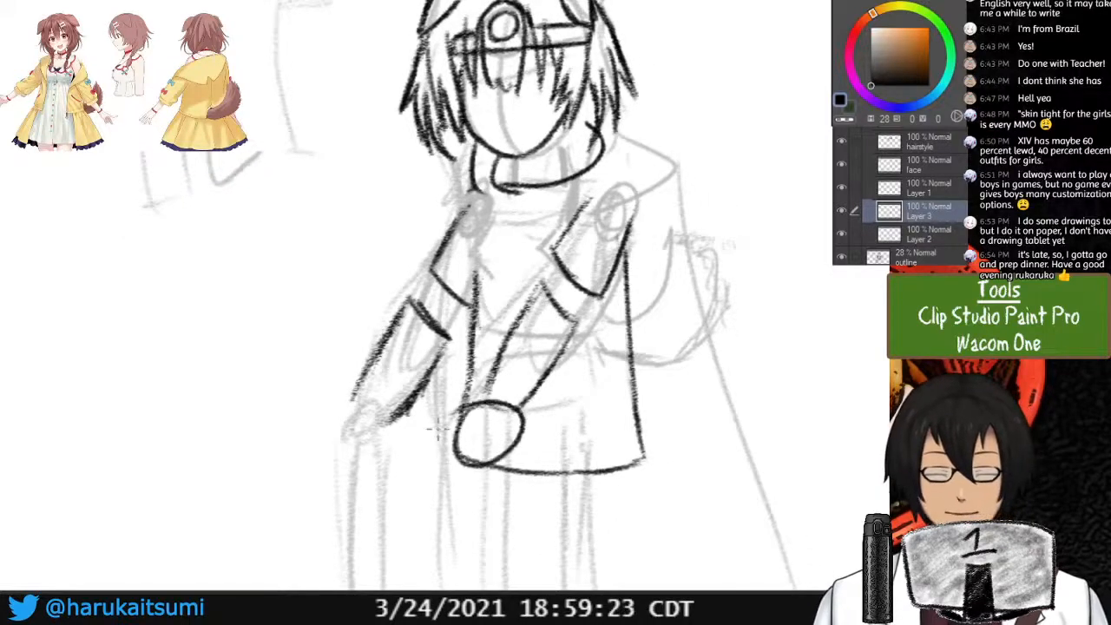
drag(392, 406, 347, 406)
mouse_move(486, 347)
mouse_down()
mouse_move(469, 354)
mouse_move(438, 340)
mouse_move(537, 352)
mouse_move(521, 363)
mouse_move(468, 318)
mouse_up()
key(ctrl+minus)
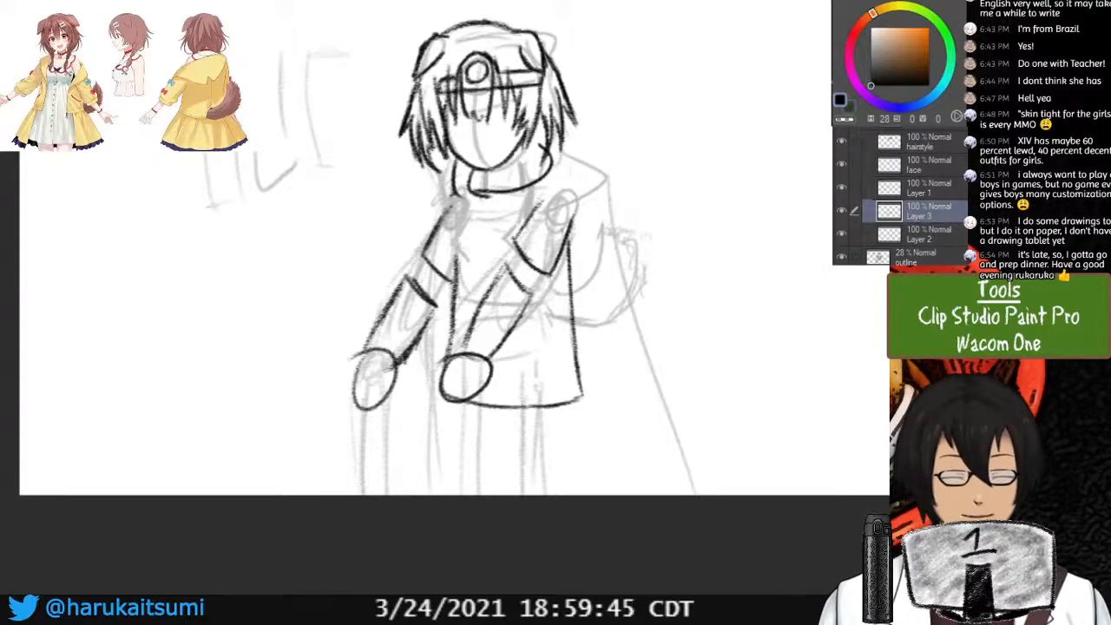
Undo all the forearm and hand strokes, back to the state before the empty layer was added.
key(ctrl+z)
key(ctrl+z)
key(ctrl+z)
key(ctrl+z)
key(ctrl+z)
key(ctrl+z)
key(ctrl+z)
key(ctrl+z)
key(ctrl+z)
key(ctrl+z)
key(ctrl+z)
key(ctrl+z)
key(ctrl+z)
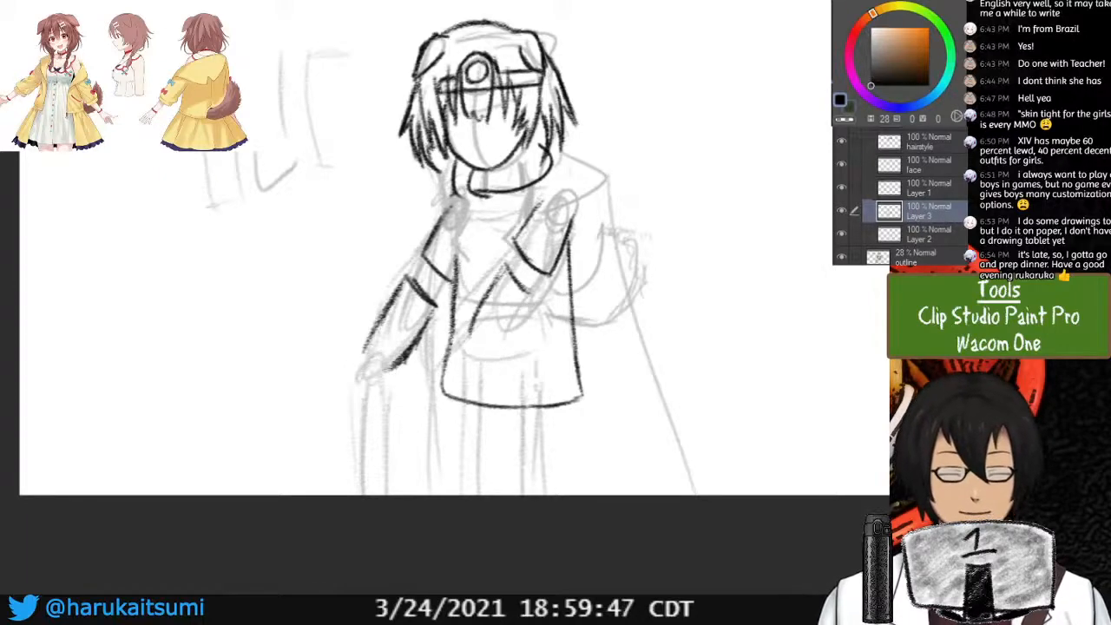
key(ctrl+z)
key(ctrl+z)
key(ctrl+z)
key(ctrl+z)
key(ctrl+z)
key(ctrl+z)
key(ctrl+z)
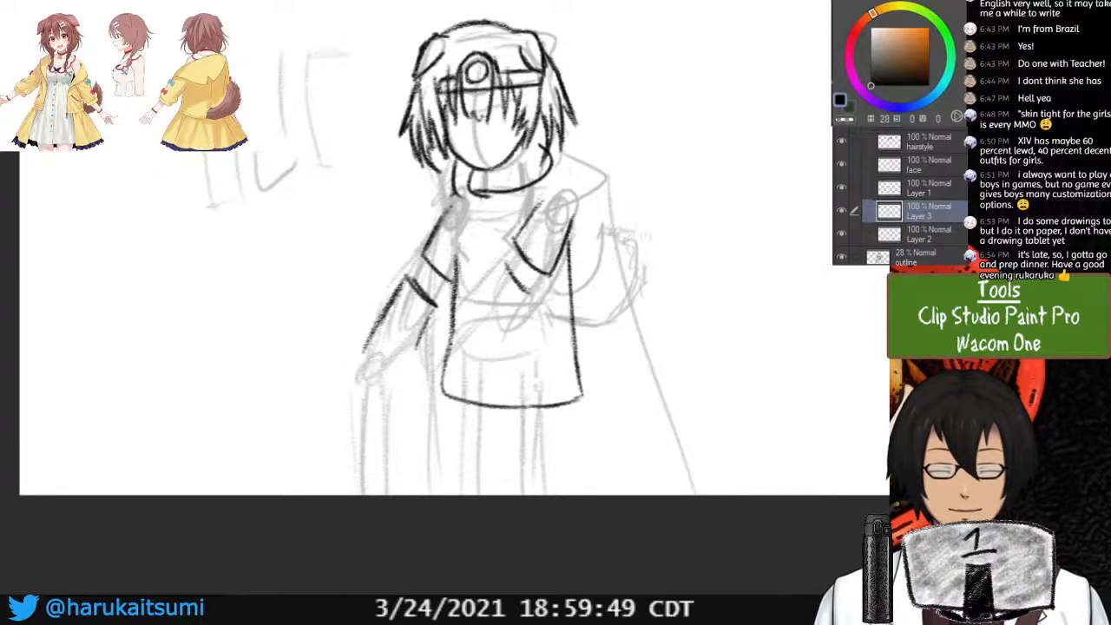
key(ctrl+z)
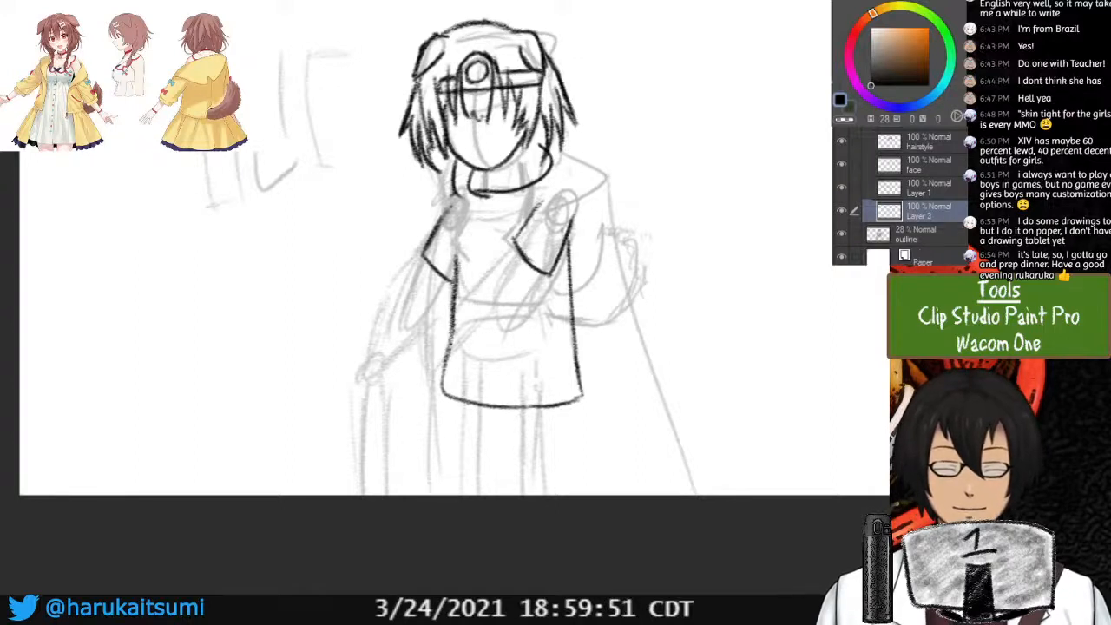
key(ctrl+z)
key(ctrl+y)
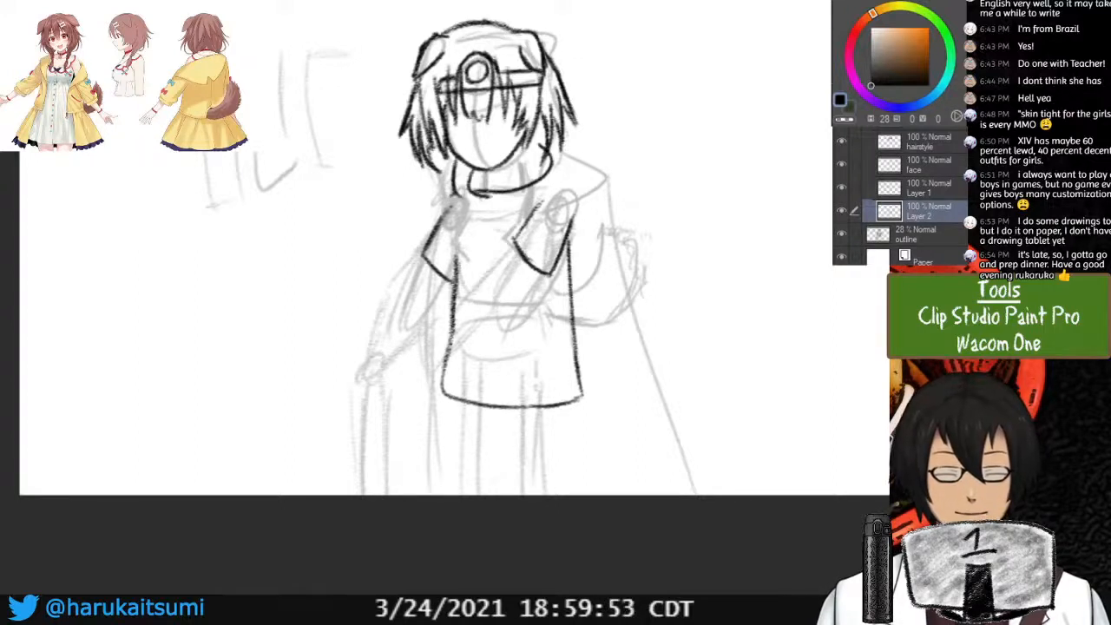
Add a new empty layer above Layer 2 and remove the right-hand sleeve's outline from the torso drawing.
key(ctrl+shift+n)
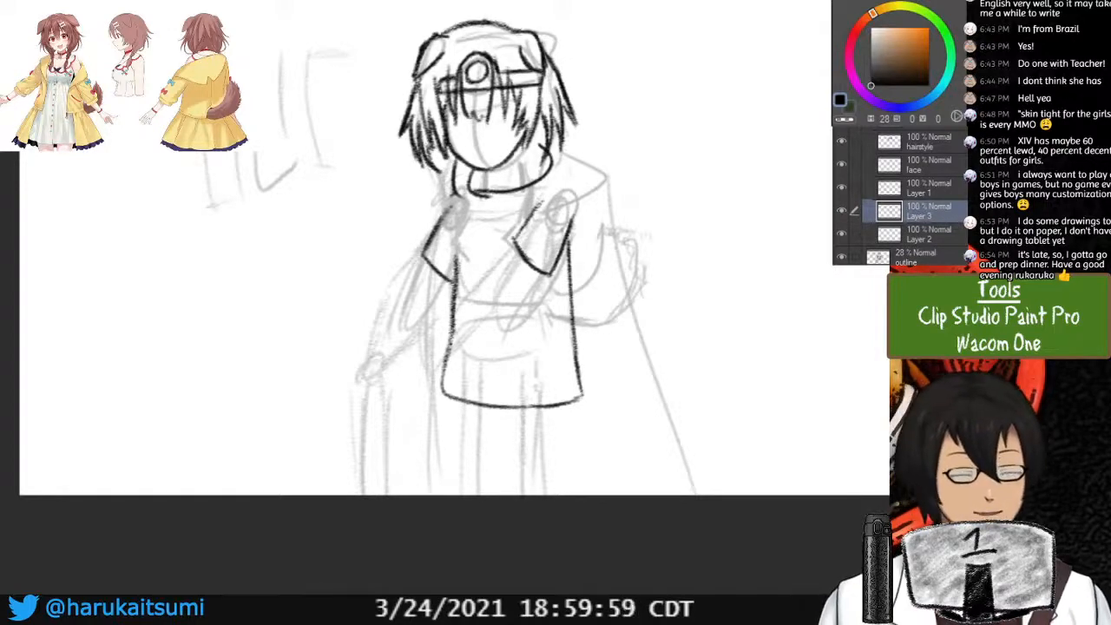
key(ctrl+plus)
key(ctrl+plus)
drag(486, 365, 417, 256)
drag(487, 261, 498, 382)
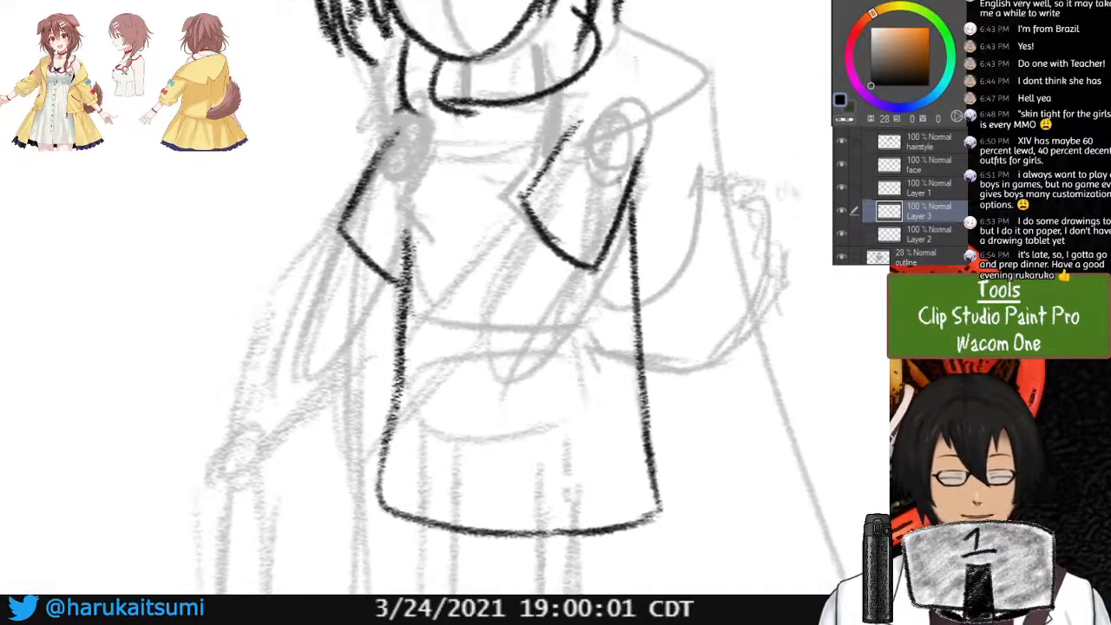
mouse_move(565, 133)
mouse_down()
mouse_move(539, 178)
mouse_move(577, 126)
mouse_move(523, 228)
mouse_move(526, 177)
mouse_move(532, 269)
mouse_move(536, 204)
mouse_move(565, 244)
mouse_move(552, 231)
mouse_move(563, 270)
mouse_move(642, 148)
mouse_move(594, 230)
mouse_up()
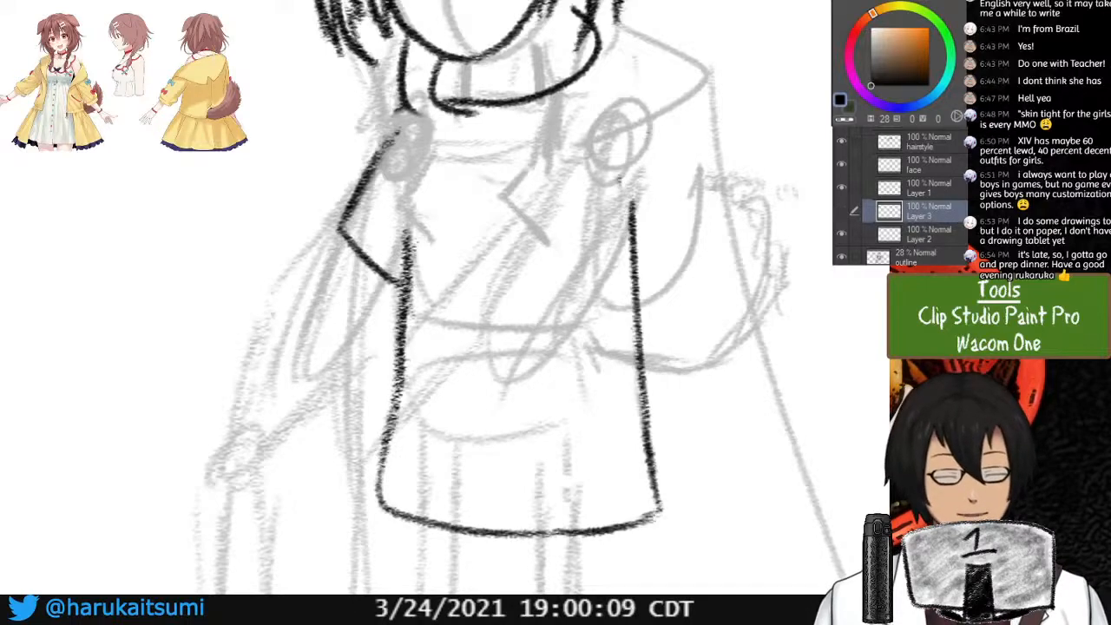
On Layer 3, try outlining the right-hand sleeve hanging straight down, with inner edge, curved lower opening and outer edge.
drag(460, 165, 404, 421)
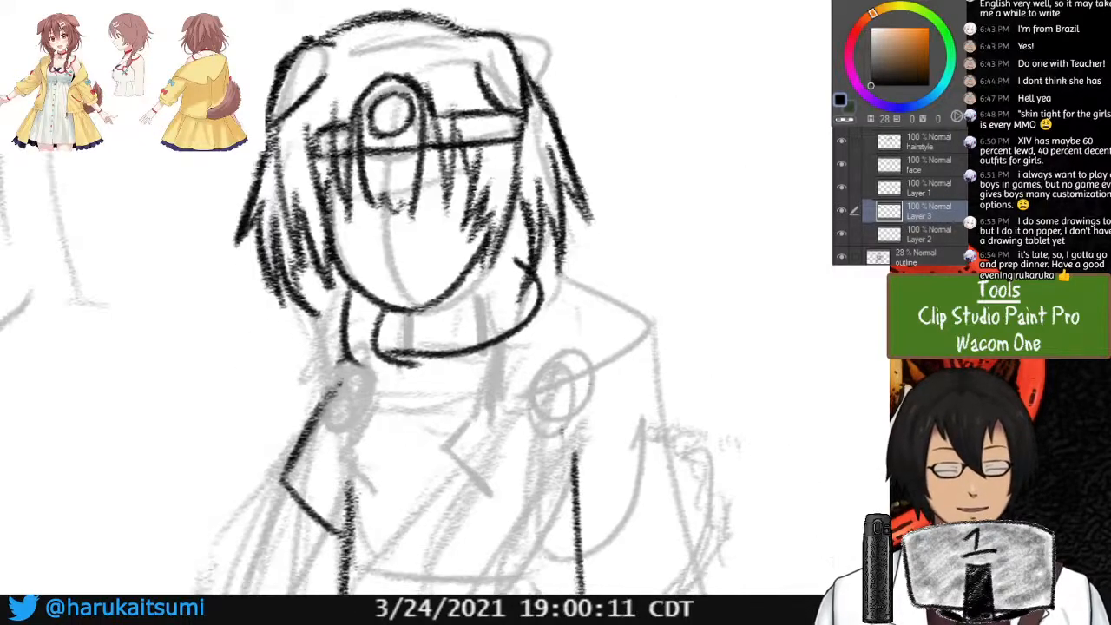
key(ctrl+minus)
mouse_move(408, 382)
mouse_down()
mouse_move(500, 180)
mouse_move(454, 219)
mouse_up()
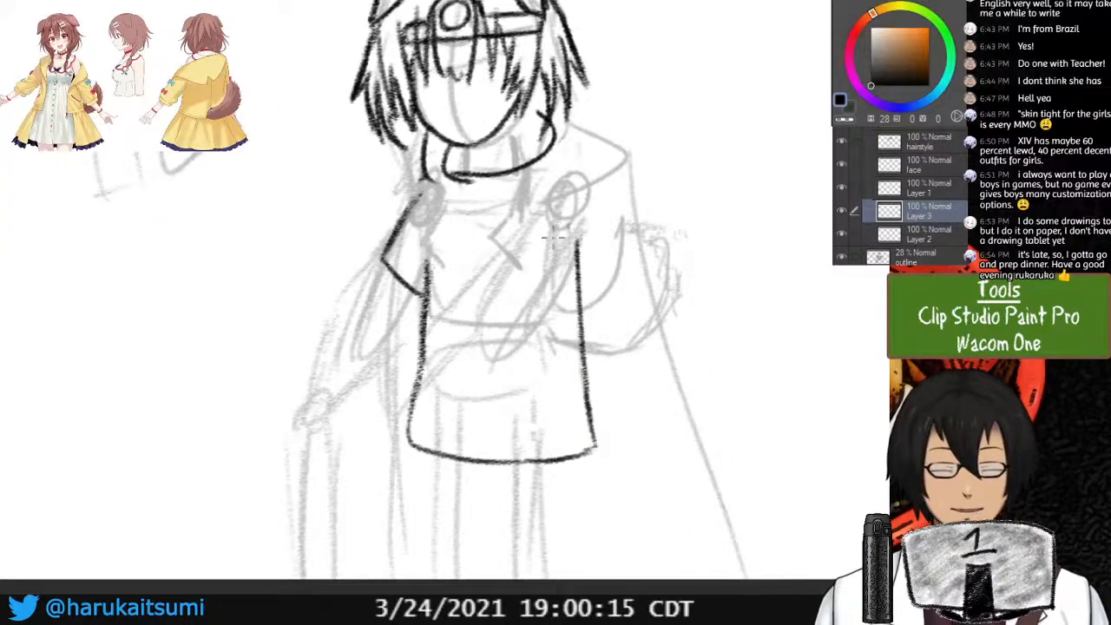
drag(549, 210, 565, 332)
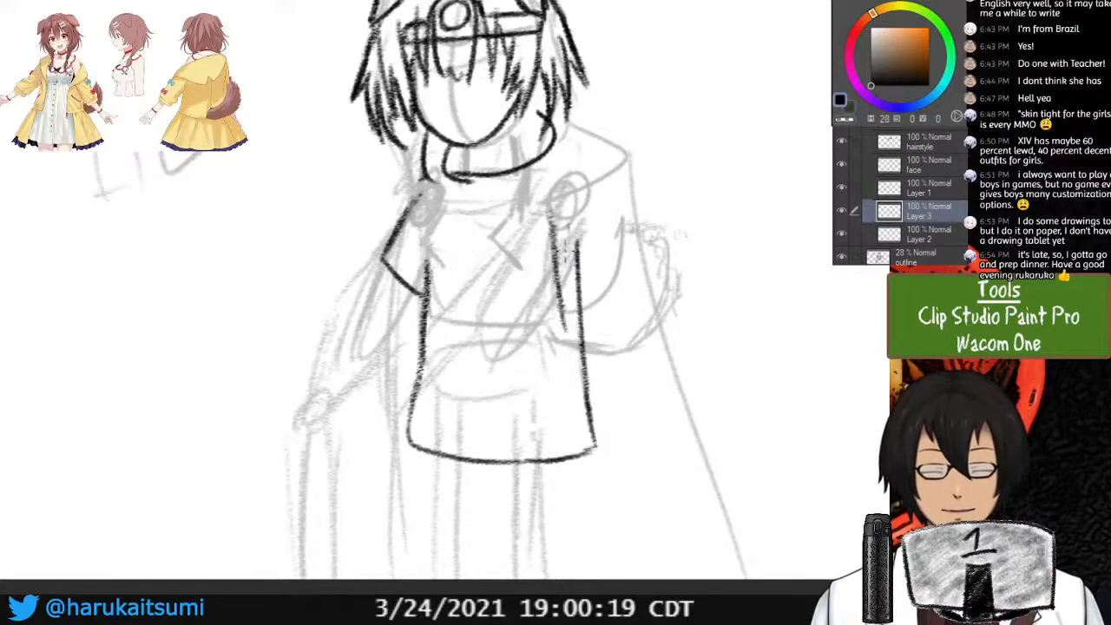
drag(564, 308, 615, 285)
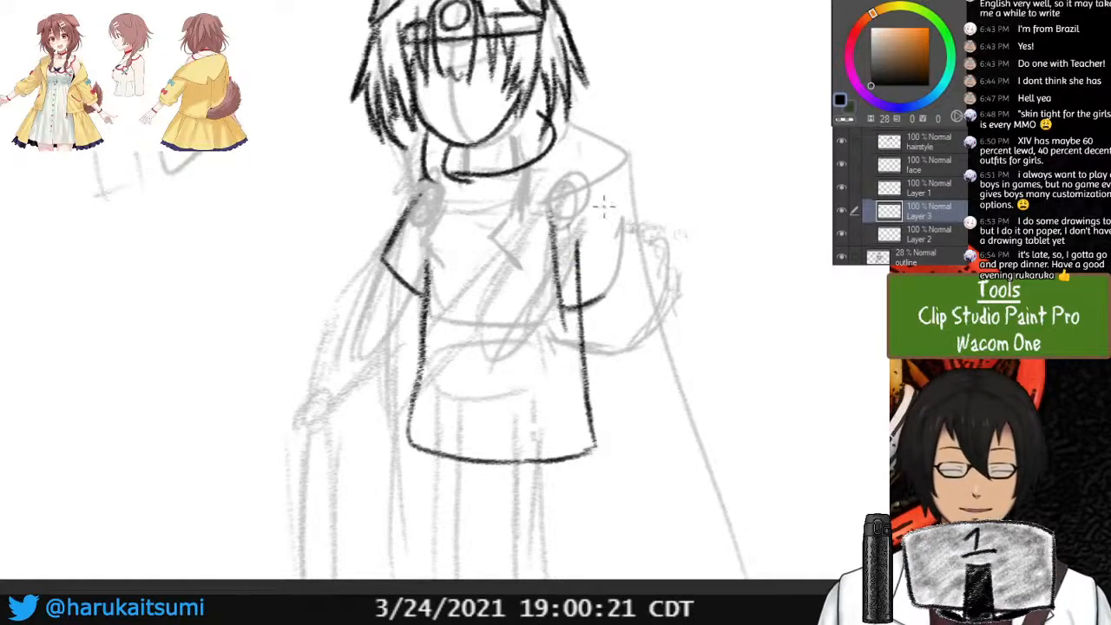
mouse_move(604, 209)
mouse_down()
mouse_move(616, 279)
mouse_move(616, 257)
mouse_move(607, 290)
mouse_up()
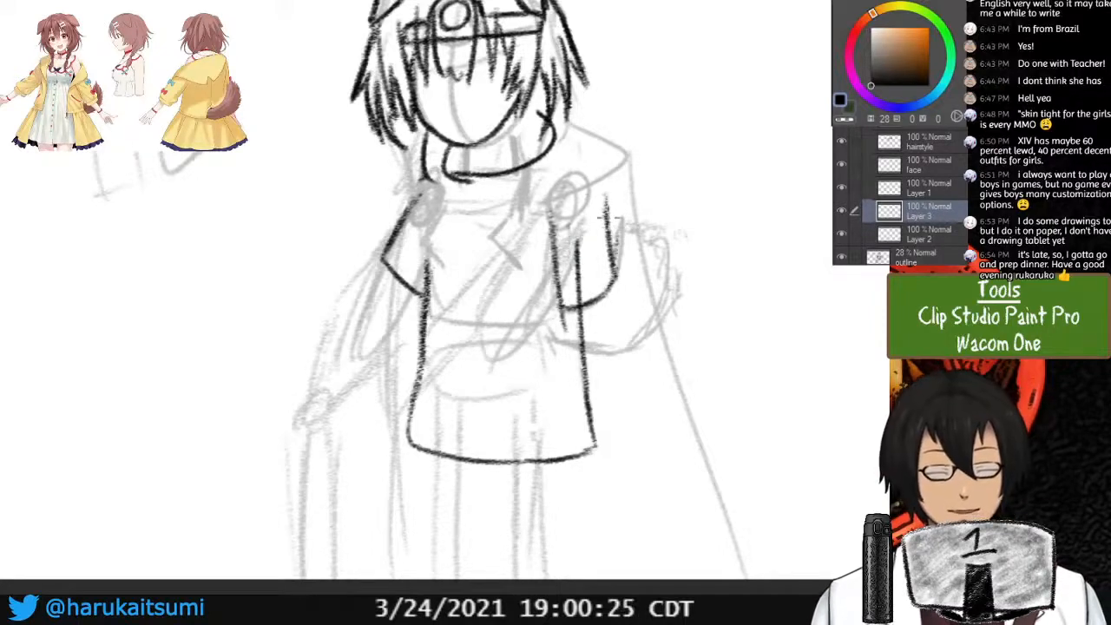
mouse_move(607, 215)
mouse_down()
mouse_move(606, 297)
mouse_move(565, 308)
mouse_up()
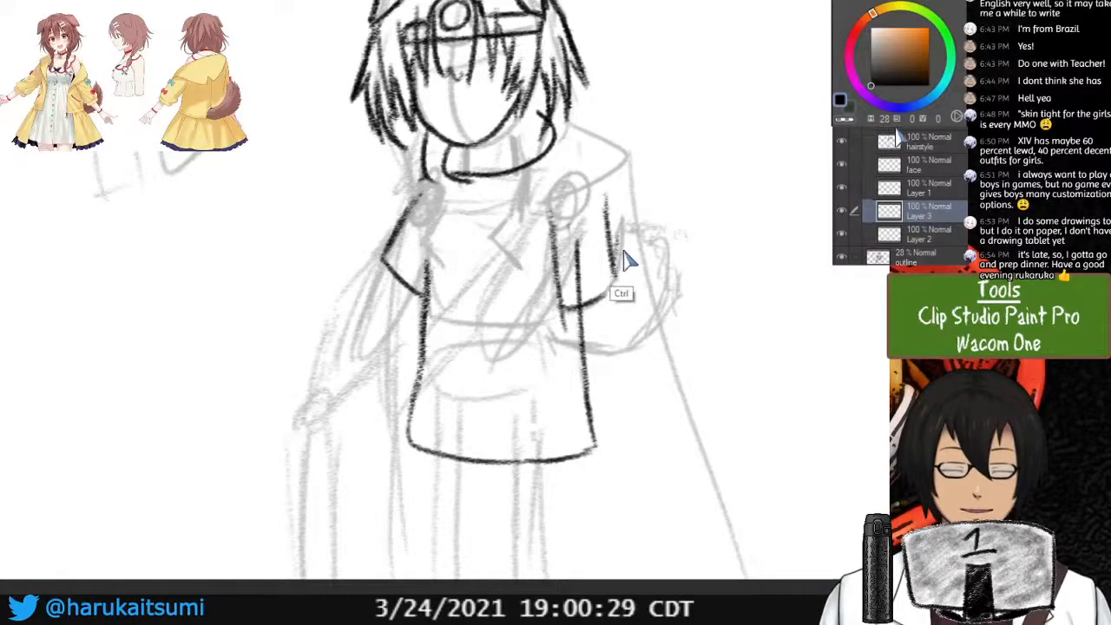
Try a replacement outer edge for the right-hand sleeve, and undo the whole sleeve outline.
key(ctrl+z)
key(ctrl+z)
mouse_move(605, 208)
mouse_down()
mouse_move(613, 284)
mouse_move(611, 265)
mouse_up()
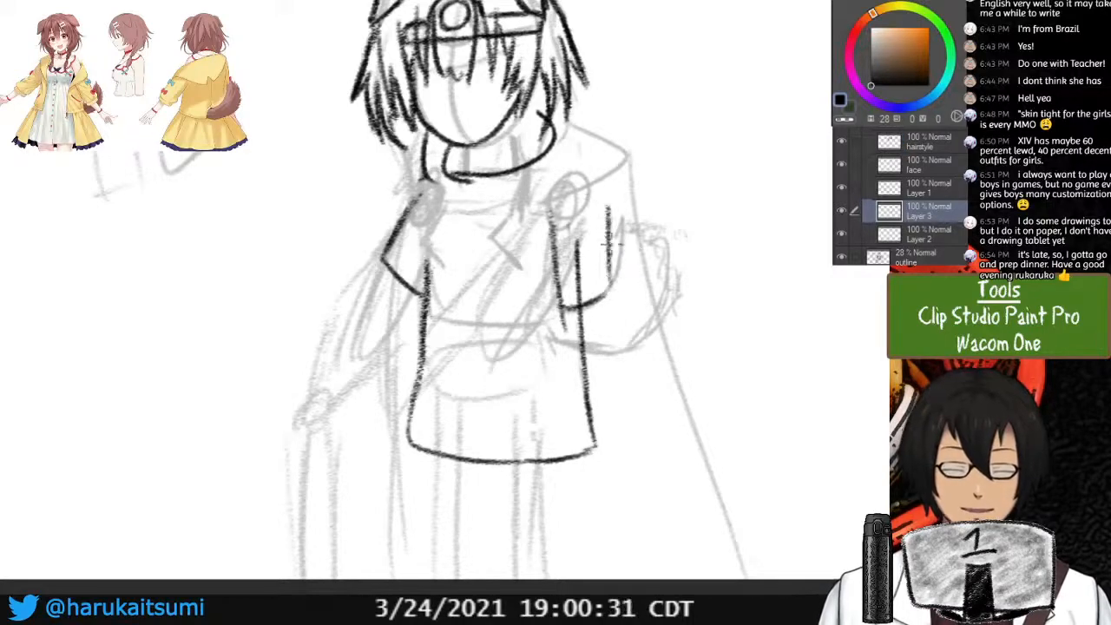
key(ctrl+z)
key(ctrl+z)
key(ctrl+z)
key(ctrl+z)
Try a slightly longer right-hand sleeve outline with a lower opening line, and undo all its strokes.
drag(550, 210, 561, 331)
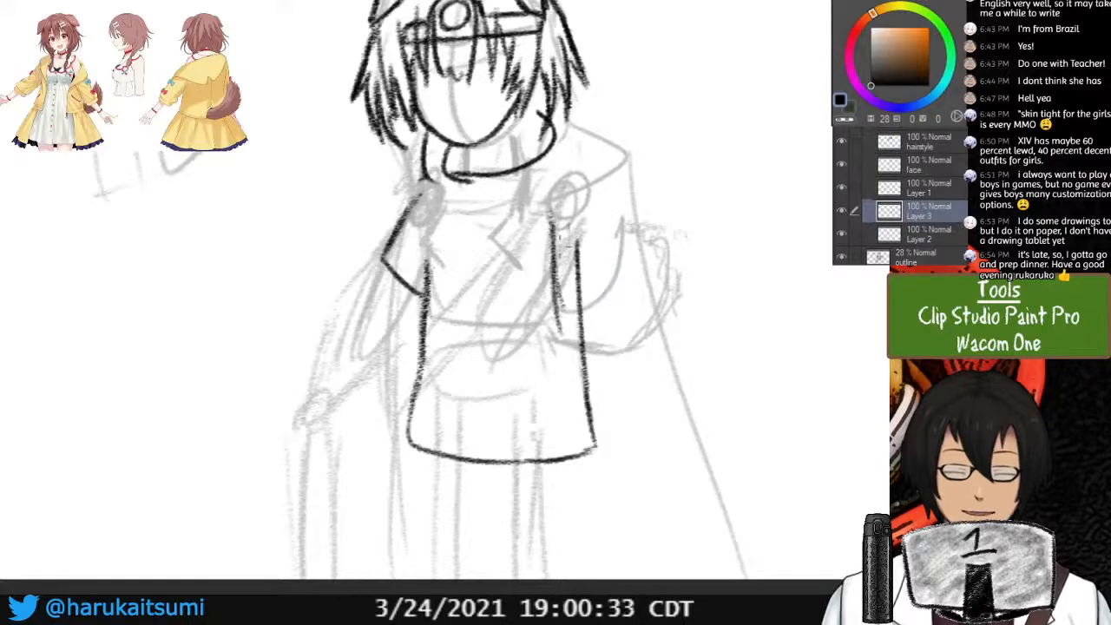
mouse_move(604, 208)
mouse_down()
mouse_move(590, 305)
mouse_move(607, 304)
mouse_up()
drag(602, 209, 610, 267)
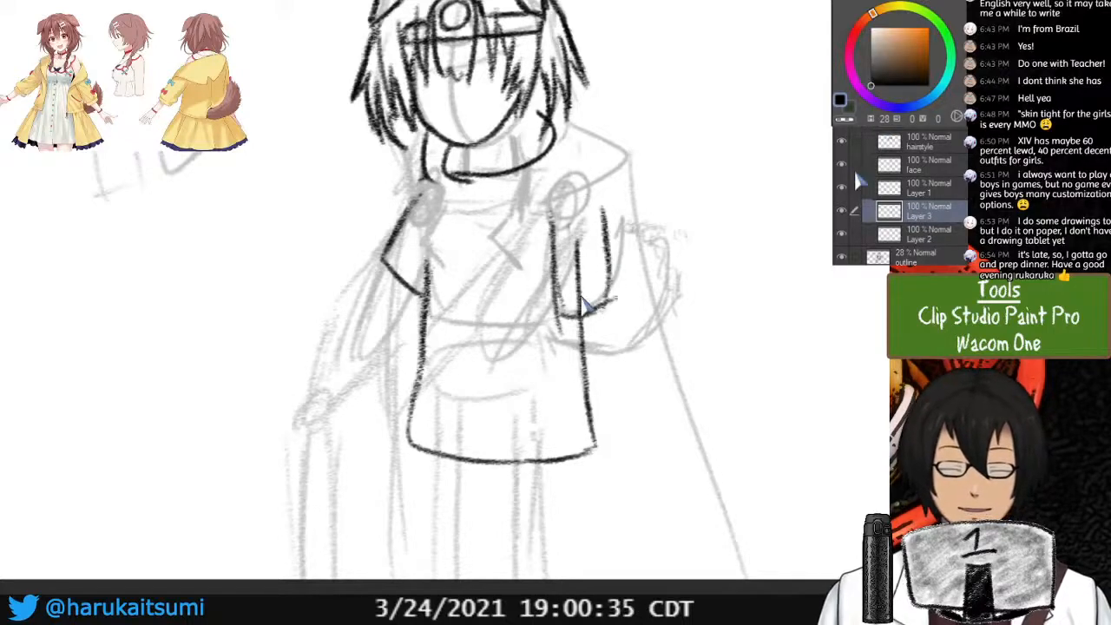
key(ctrl+z)
key(ctrl+z)
key(ctrl+z)
key(ctrl+z)
key(ctrl+z)
drag(571, 236, 570, 270)
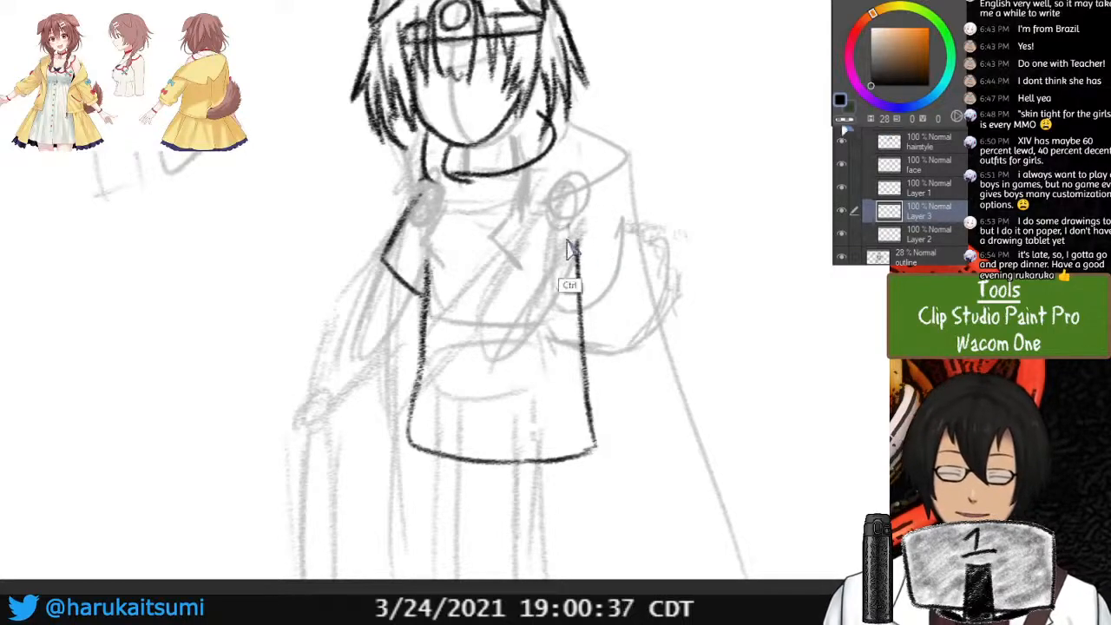
key(ctrl+z)
Try a U-shaped right-hand sleeve with a rounded lower end, and undo it.
drag(553, 217, 560, 321)
drag(602, 208, 612, 309)
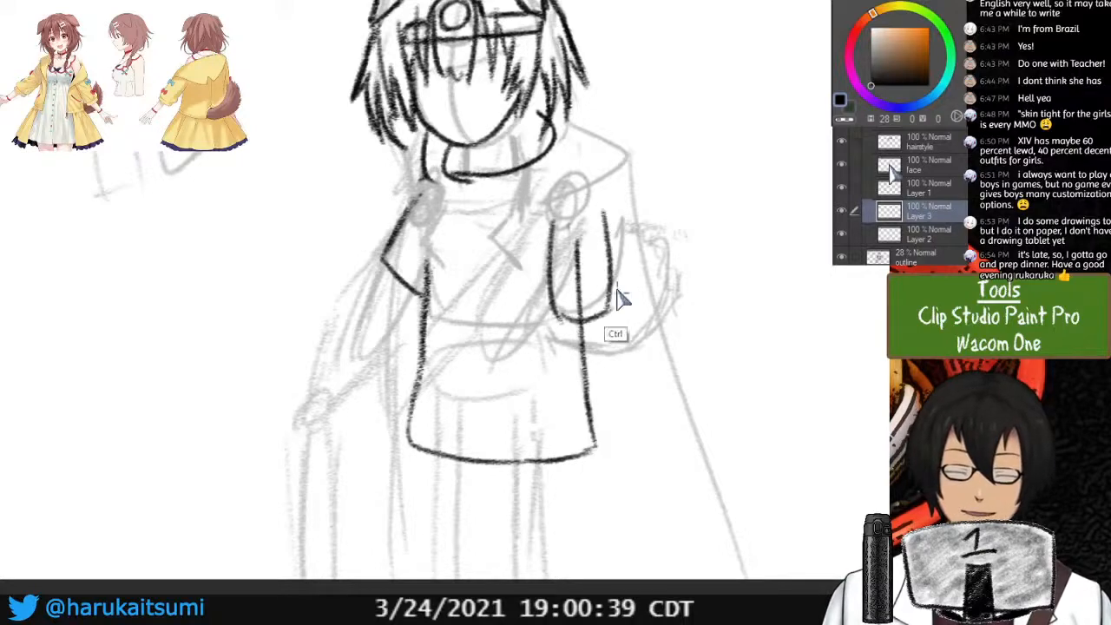
key(ctrl+z)
key(ctrl+z)
key(ctrl+z)
Outline the straight-hanging right-hand sleeve on Layer 3, drawing its inner edge, lower opening and reinforced outer edge from the shoulder.
drag(557, 207, 558, 319)
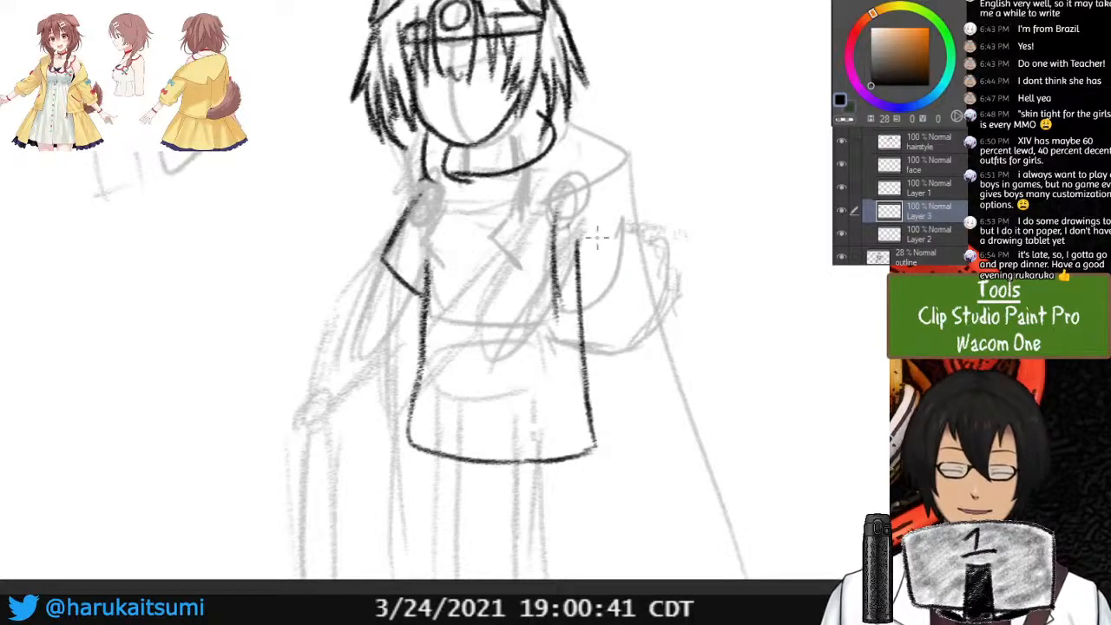
drag(601, 206, 613, 280)
mouse_move(606, 240)
mouse_down()
mouse_move(611, 283)
mouse_move(563, 313)
mouse_move(622, 304)
mouse_up()
drag(609, 209, 616, 264)
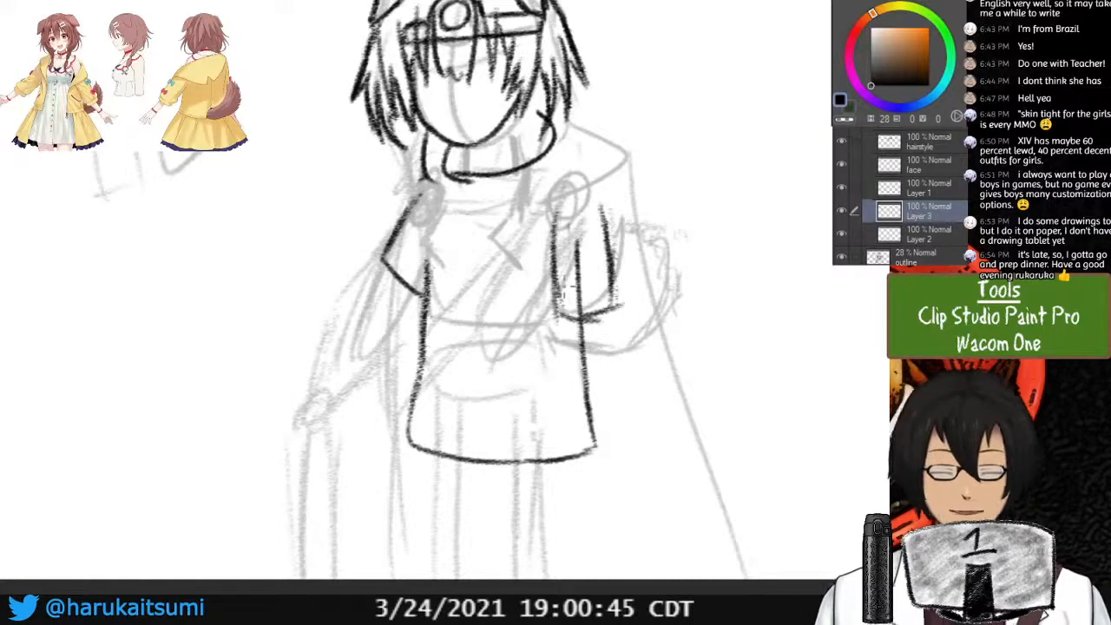
key(ctrl+minus)
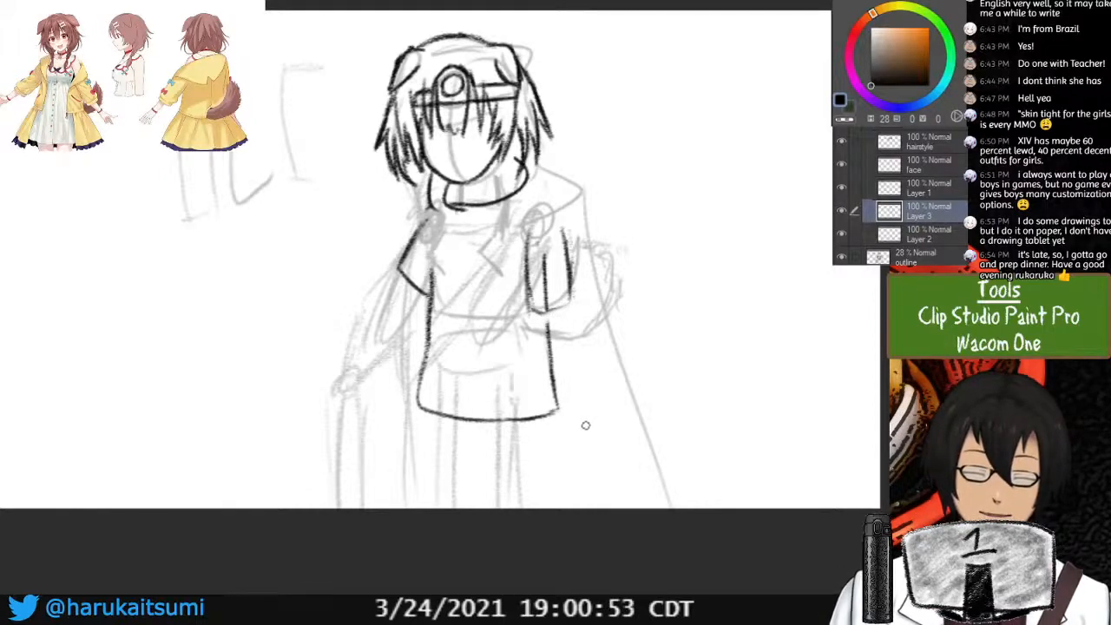
Add a new layer below Layer 3 and draw the right-hand forearm hanging under the sleeve, ending in an oval hand.
key(ctrl+minus)
key(ctrl+plus)
key(ctrl+plus)
key(ctrl+plus)
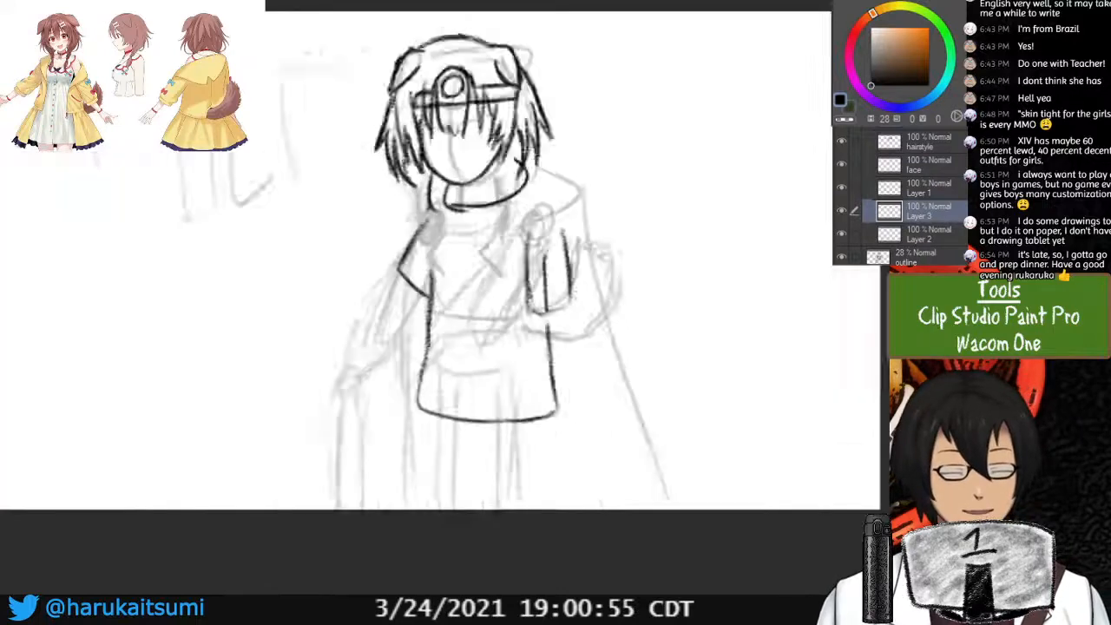
mouse_move(486, 417)
mouse_down()
mouse_move(500, 295)
mouse_move(434, 405)
mouse_move(433, 395)
mouse_up()
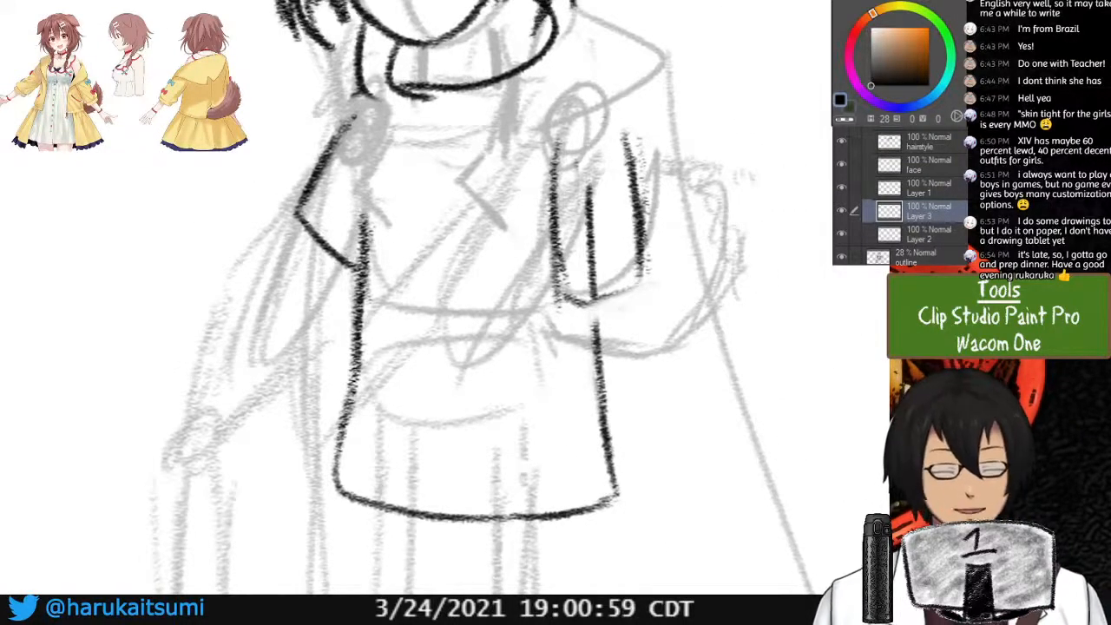
key(ctrl+minus)
key(ctrl+shift+n)
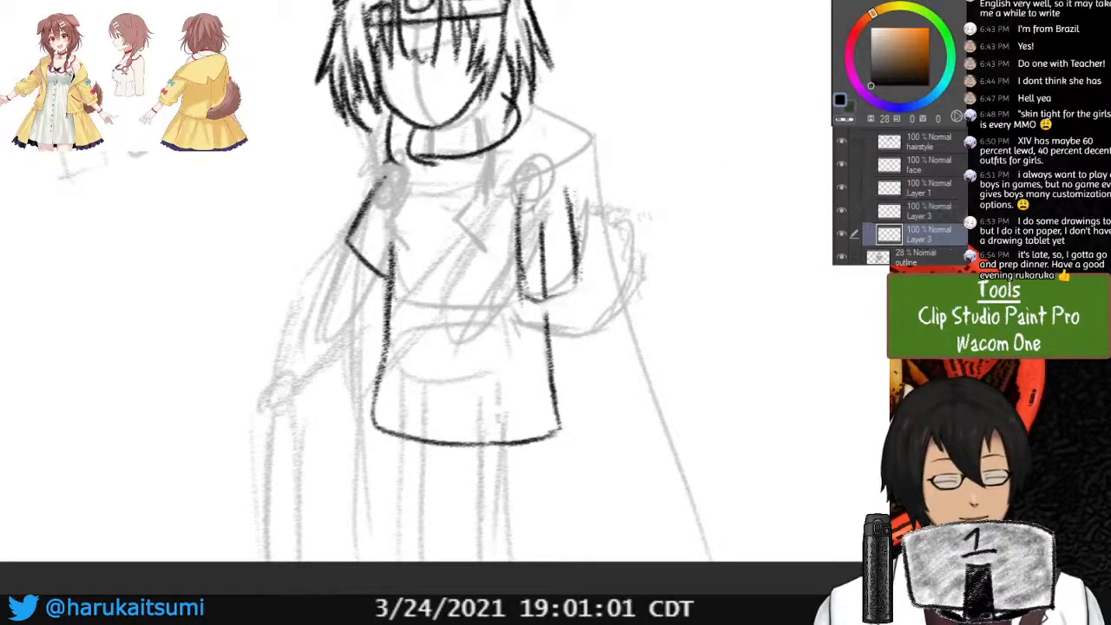
mouse_move(533, 305)
mouse_down()
mouse_move(524, 352)
mouse_move(575, 320)
mouse_move(578, 397)
mouse_up()
mouse_move(526, 356)
mouse_down()
mouse_move(533, 418)
mouse_move(588, 407)
mouse_move(531, 395)
mouse_up()
key(ctrl+minus)
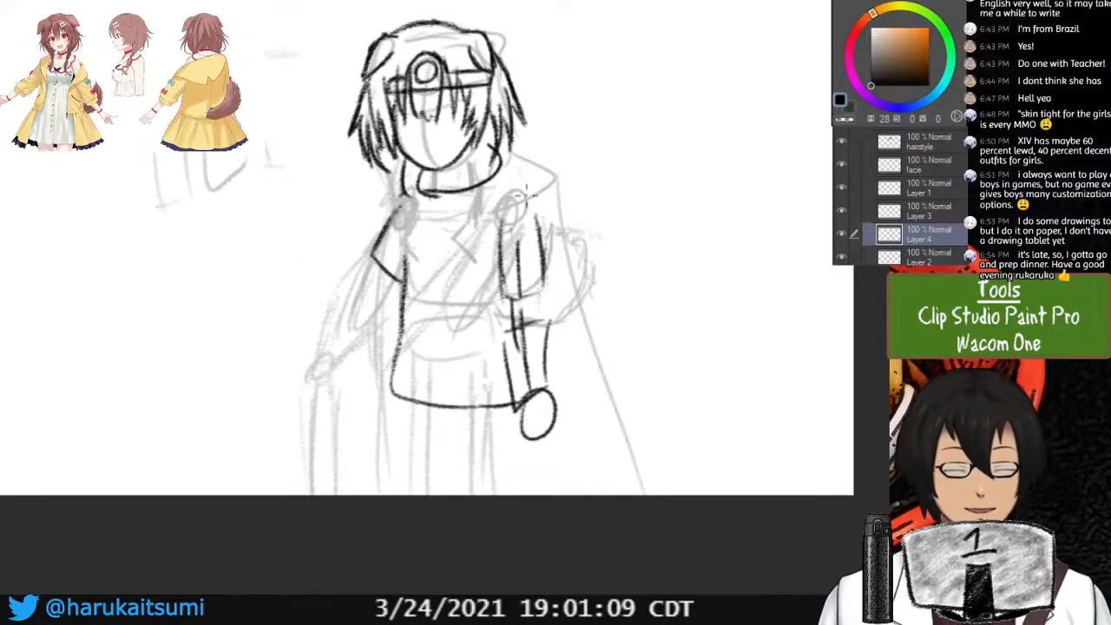
On Layer 1, draw the coat's inner edge from the right-hand shoulder and its long outer edge from the neck to the canvas's lower border.
click(929, 211)
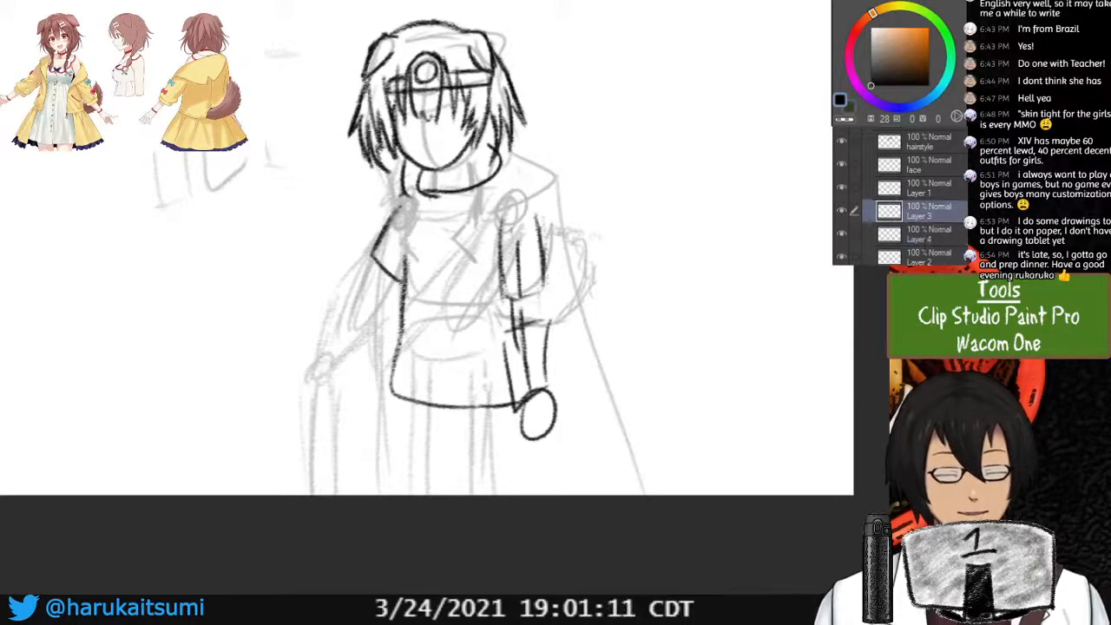
click(841, 188)
click(841, 187)
click(929, 188)
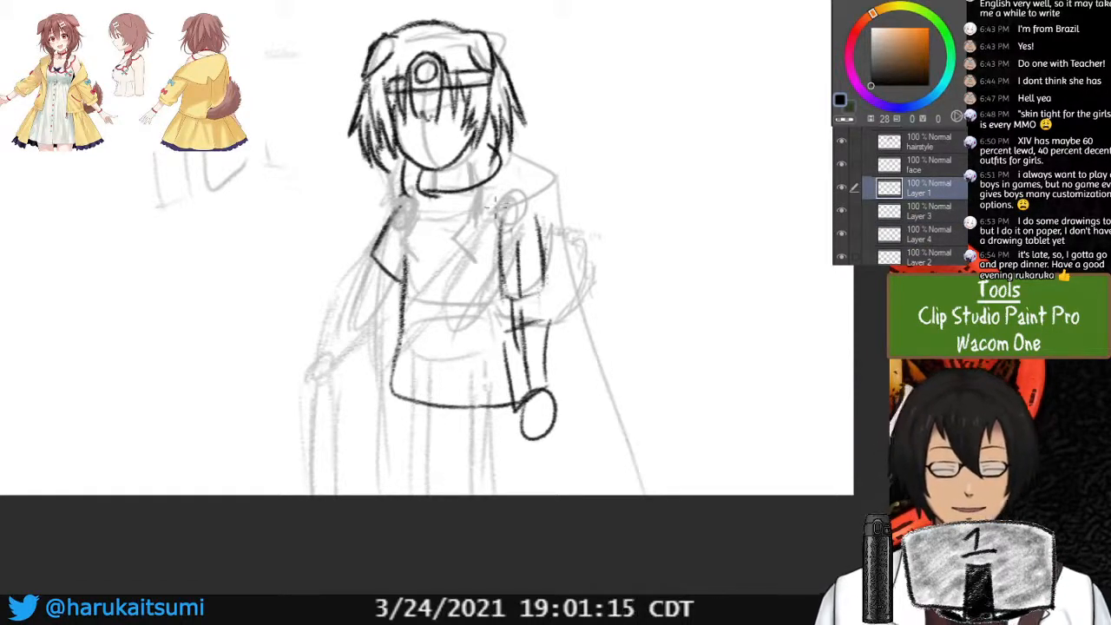
drag(497, 205, 573, 479)
mouse_move(501, 156)
mouse_down()
mouse_move(560, 214)
mouse_move(640, 495)
mouse_up()
key(ctrl+z)
mouse_move(501, 156)
mouse_down()
mouse_move(540, 163)
mouse_move(579, 247)
mouse_move(642, 495)
mouse_up()
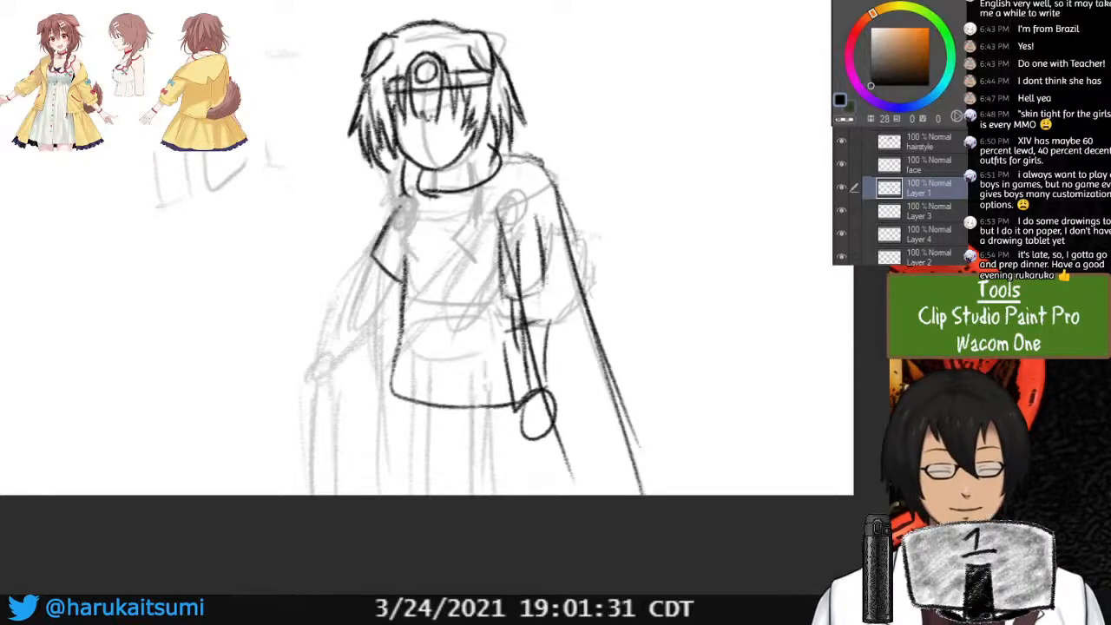
Undo the strokes of the coat's long outer edge on the right-hand side.
key(ctrl+plus)
mouse_move(451, 286)
mouse_down()
mouse_move(497, 346)
mouse_move(443, 339)
mouse_move(436, 284)
mouse_move(421, 293)
mouse_up()
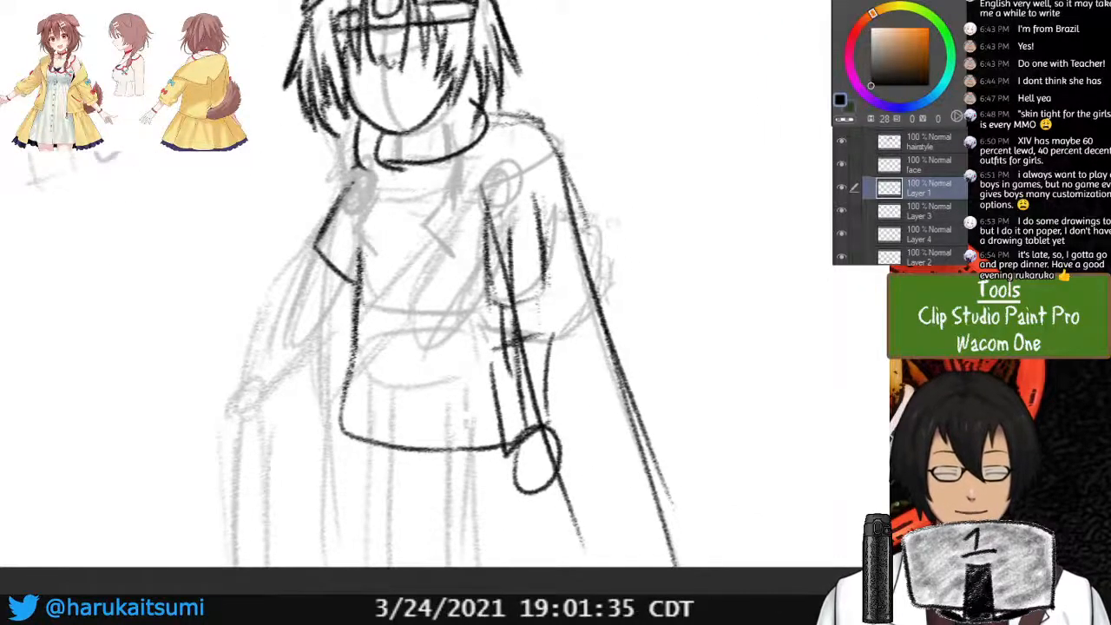
key(ctrl+z)
key(ctrl+z)
key(ctrl+z)
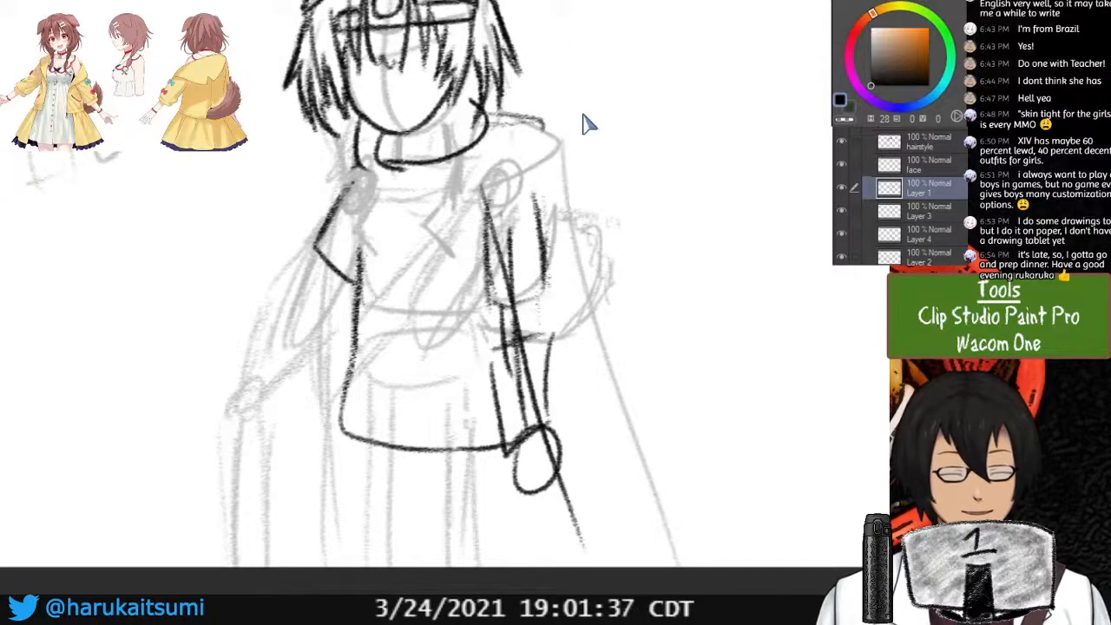
Try a new outer coat edge from the right-hand shoulder, and undo it together with the remaining shoulder stroke.
mouse_move(533, 120)
mouse_down()
mouse_move(565, 139)
mouse_move(579, 269)
mouse_up()
mouse_move(564, 143)
mouse_down()
mouse_move(578, 254)
mouse_move(574, 216)
mouse_move(602, 339)
mouse_up()
key(ctrl+z)
key(ctrl+z)
key(ctrl+z)
key(ctrl+z)
key(ctrl+z)
key(ctrl+z)
key(ctrl+z)
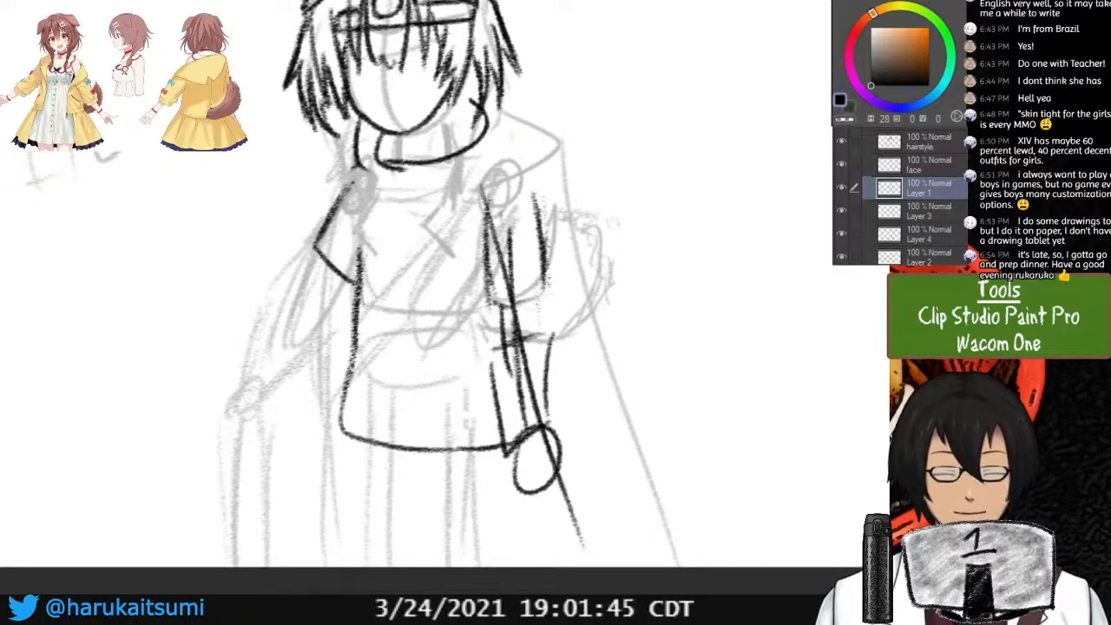
Try a sloping coat shoulder line from the neck to the right-hand shoulder, and remove it.
mouse_move(491, 111)
mouse_down()
mouse_move(536, 137)
mouse_move(519, 111)
mouse_move(541, 121)
mouse_move(564, 178)
mouse_up()
drag(496, 109, 560, 184)
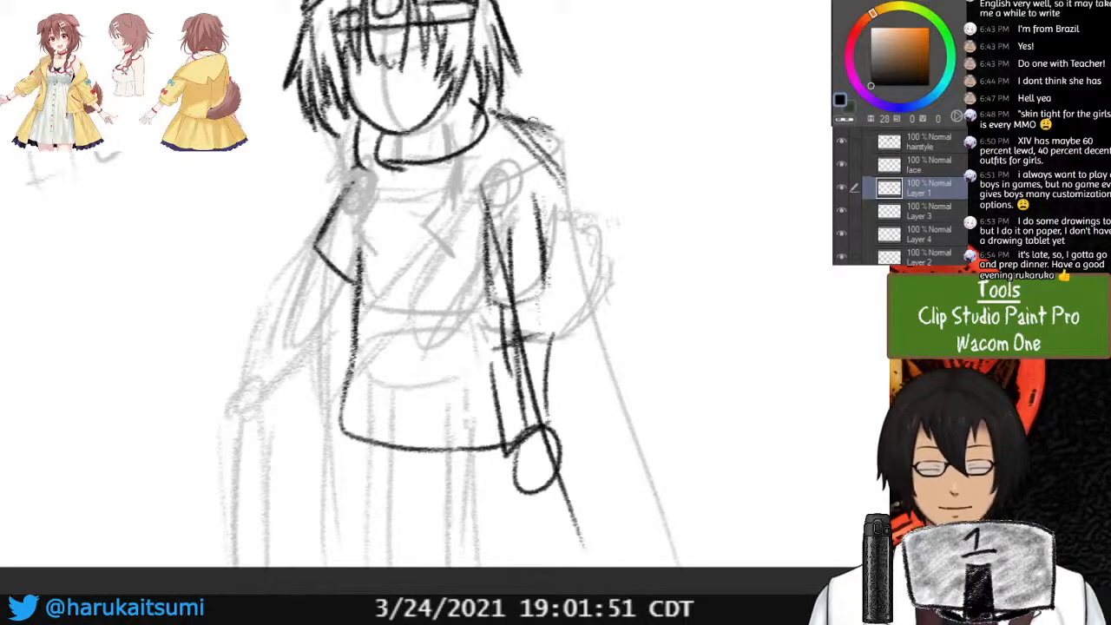
mouse_move(534, 127)
mouse_down()
mouse_move(558, 189)
mouse_move(532, 172)
mouse_move(547, 127)
mouse_move(548, 144)
mouse_move(522, 107)
mouse_move(517, 123)
mouse_move(498, 115)
mouse_move(527, 151)
mouse_up()
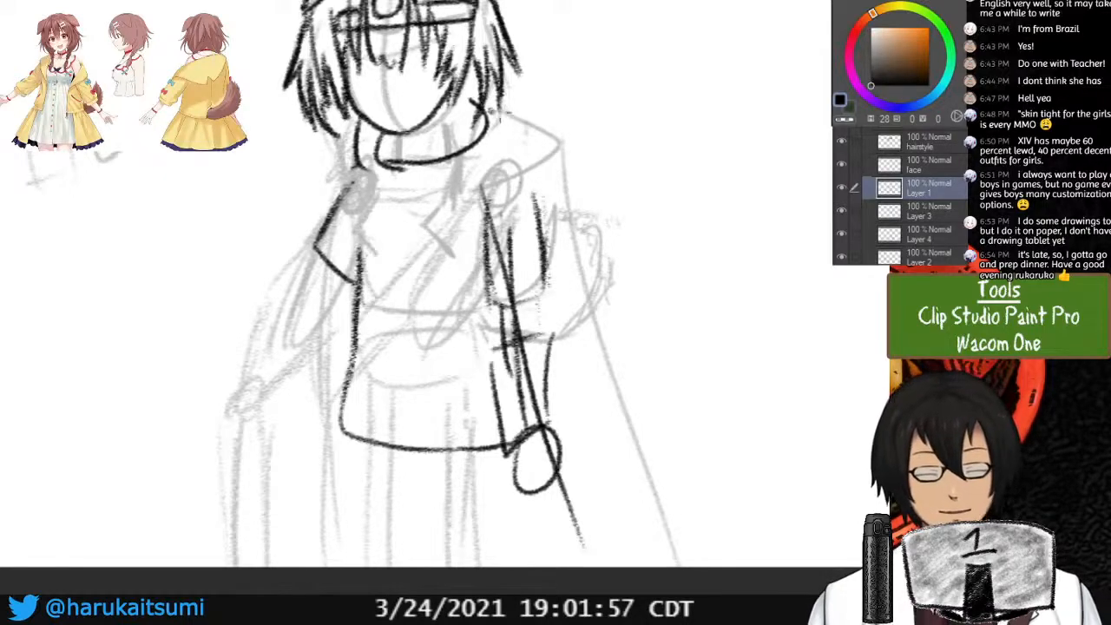
Draw the coat's sloping shoulder line from the neck and its reinforced long outer edge down to the canvas's lower border on Layer 1.
drag(486, 106, 560, 173)
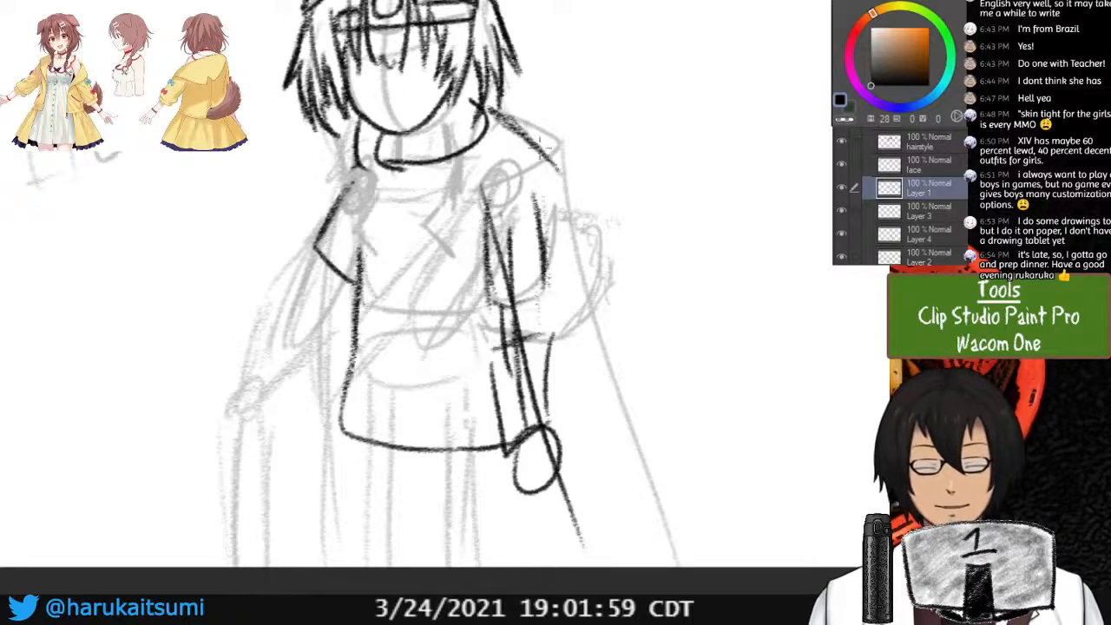
drag(536, 137, 564, 178)
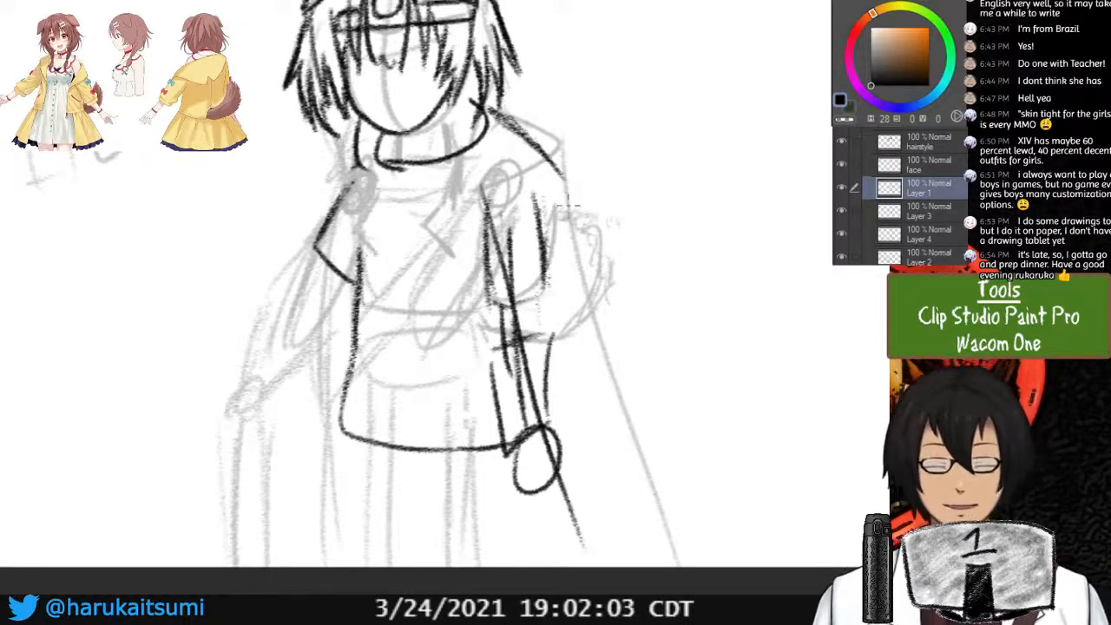
drag(556, 176, 590, 304)
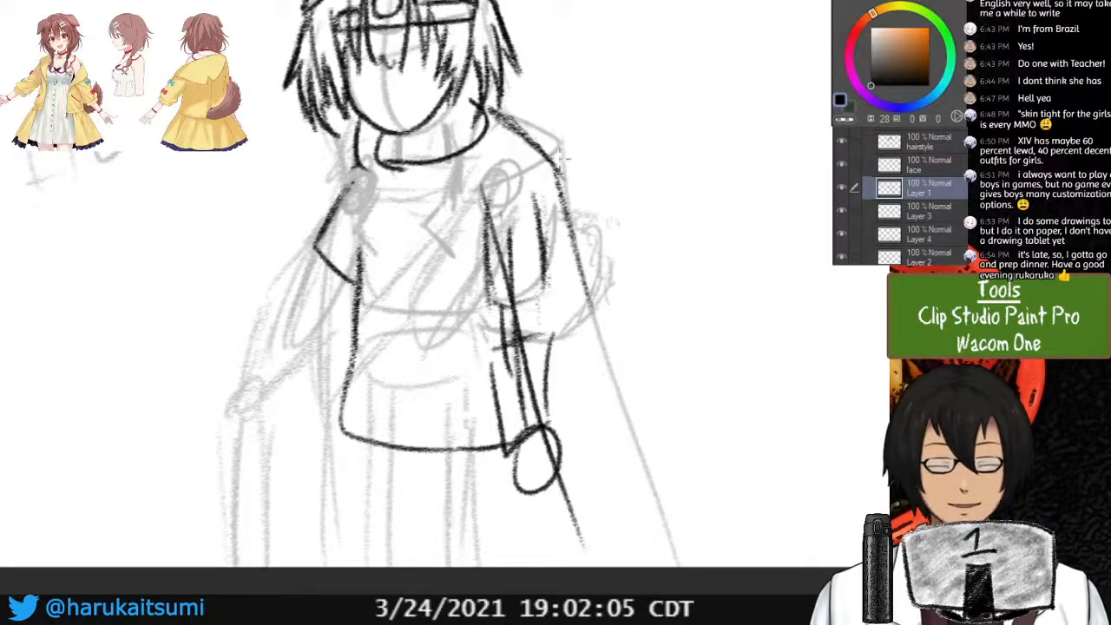
drag(545, 158, 586, 257)
drag(560, 182, 607, 351)
drag(577, 260, 620, 425)
drag(591, 334, 638, 456)
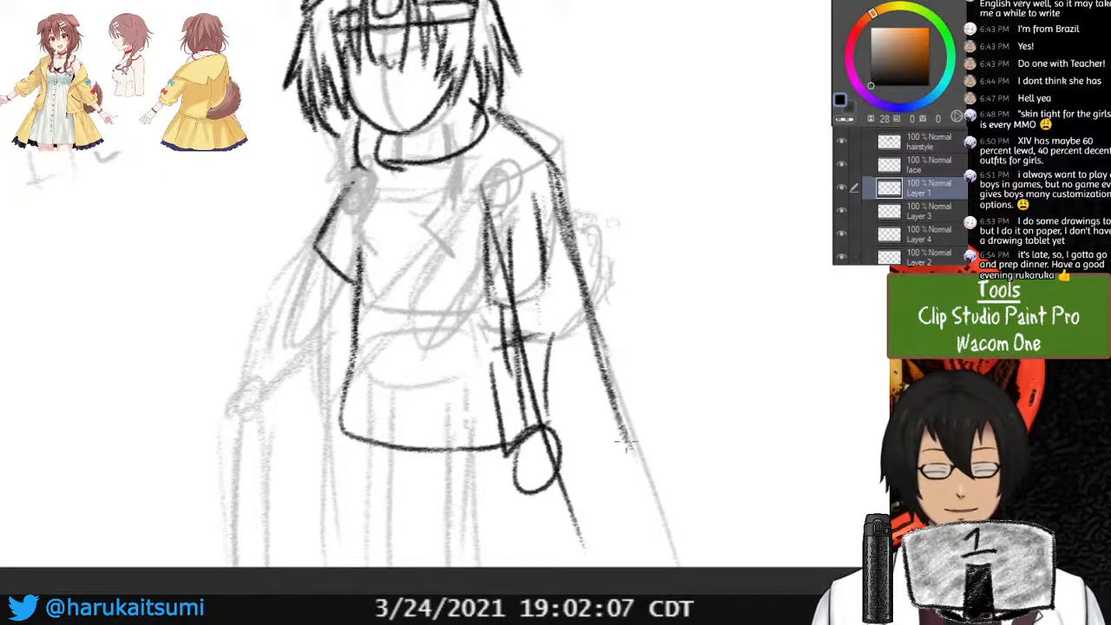
mouse_move(616, 408)
mouse_down()
mouse_move(664, 560)
mouse_move(655, 546)
mouse_up()
drag(608, 338, 664, 564)
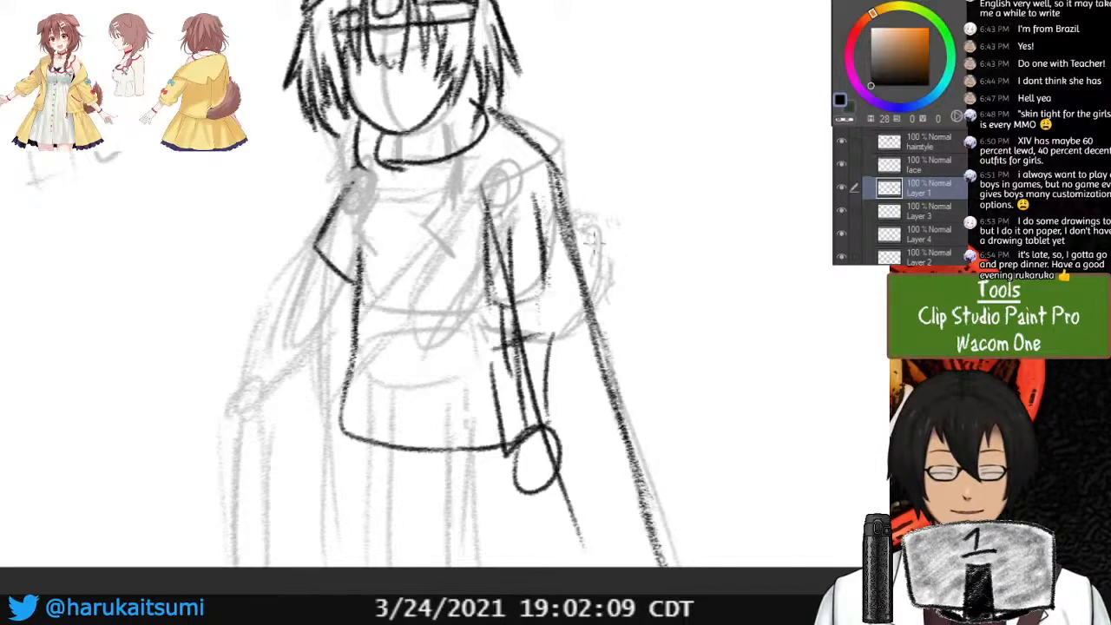
drag(575, 309, 653, 515)
drag(613, 419, 644, 505)
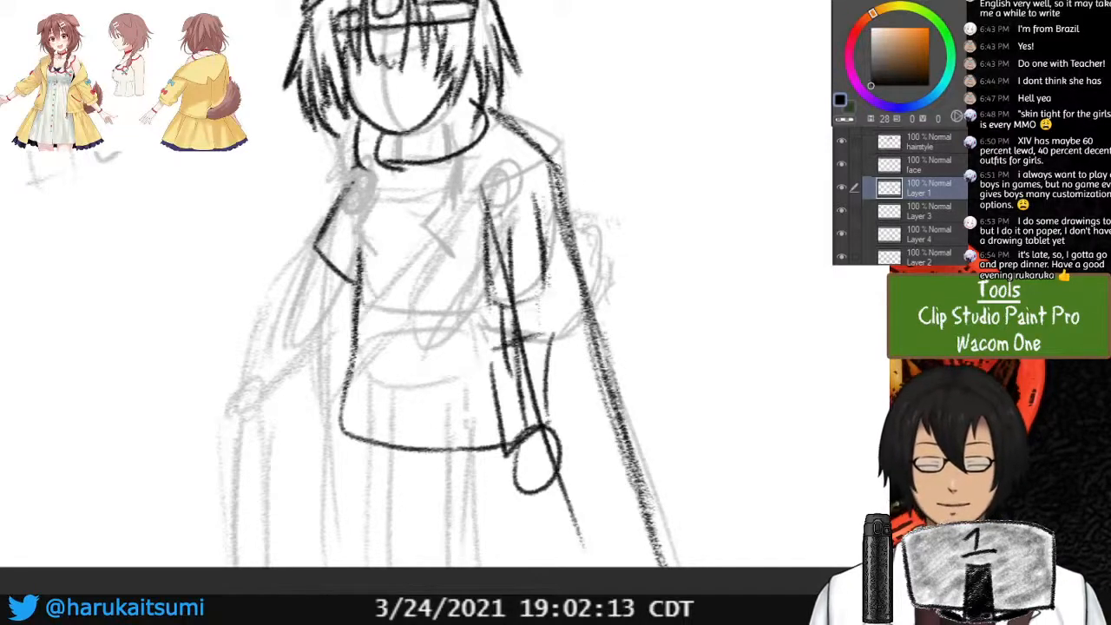
Erase the rough outer side of the coat's outer edge to thin the line from the shoulder downwards.
mouse_move(555, 169)
mouse_down()
mouse_move(575, 224)
mouse_move(569, 214)
mouse_up()
drag(552, 151, 569, 217)
drag(594, 284, 618, 390)
drag(604, 323, 667, 524)
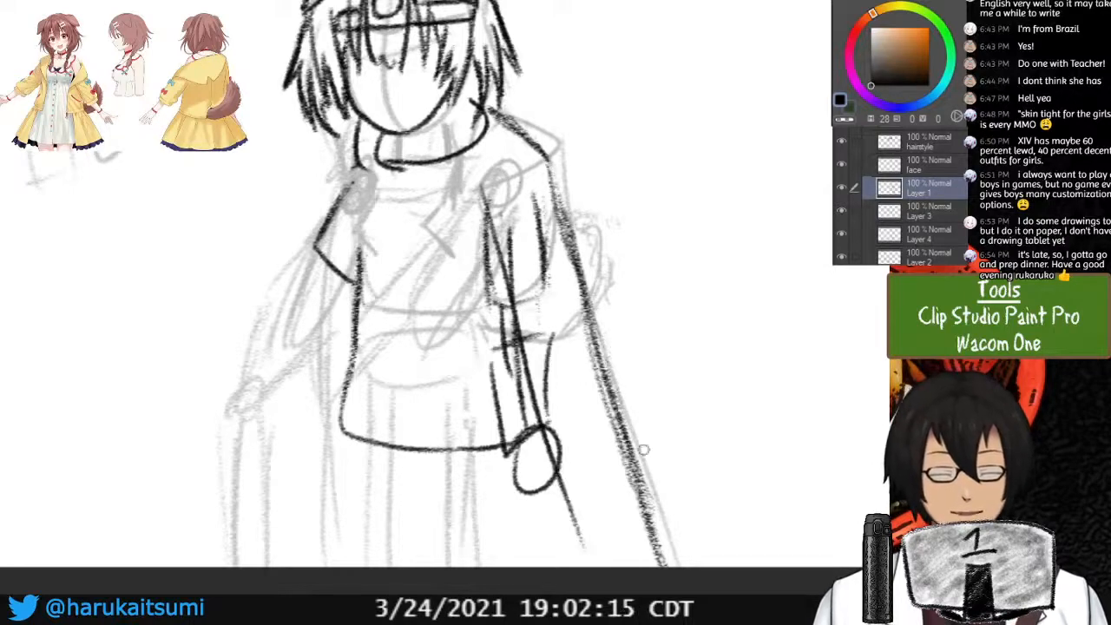
drag(567, 213, 613, 371)
drag(591, 314, 648, 516)
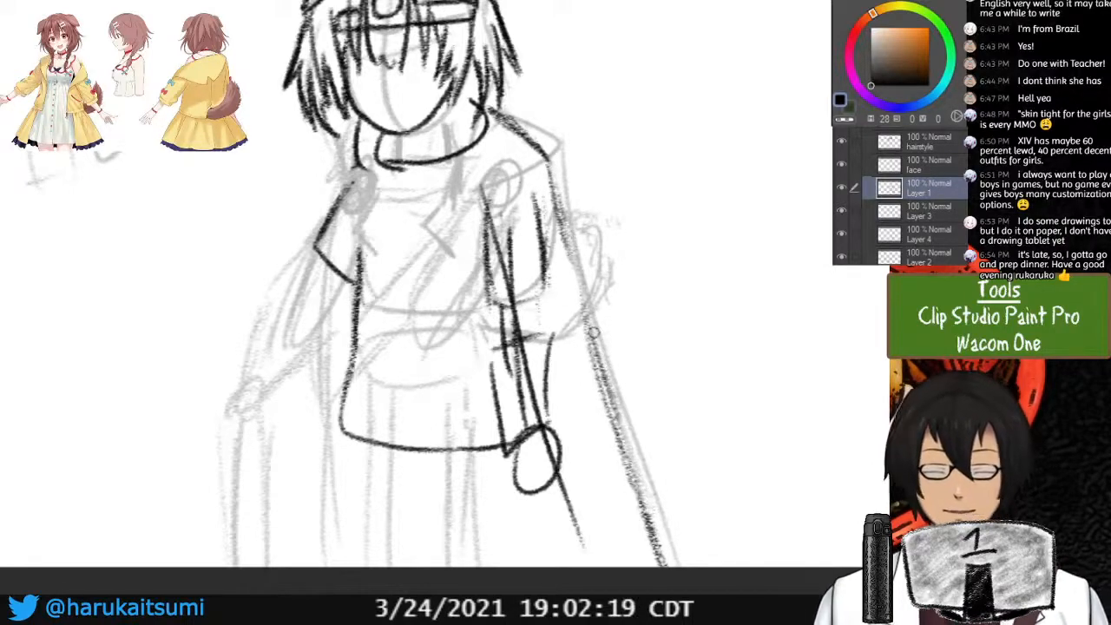
Redraw and darken the coat's outer edge from the right-hand shoulder towards the canvas's lower border.
mouse_move(550, 159)
mouse_down()
mouse_move(563, 230)
mouse_move(591, 221)
mouse_move(559, 154)
mouse_move(576, 273)
mouse_up()
drag(556, 190, 618, 443)
drag(578, 280, 633, 495)
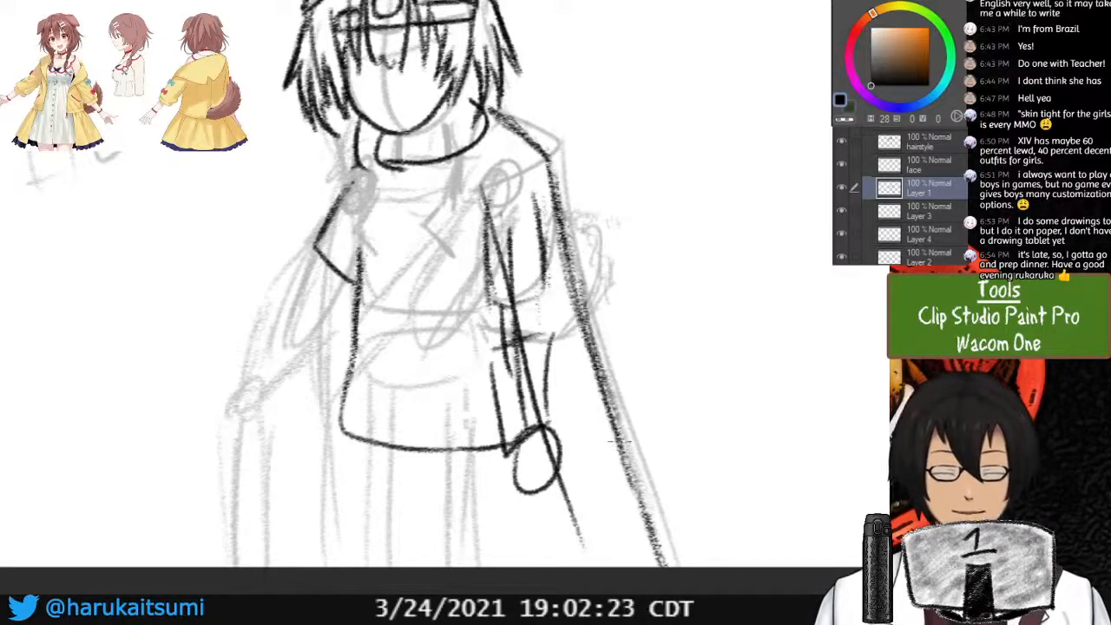
drag(617, 456, 653, 534)
drag(552, 195, 579, 314)
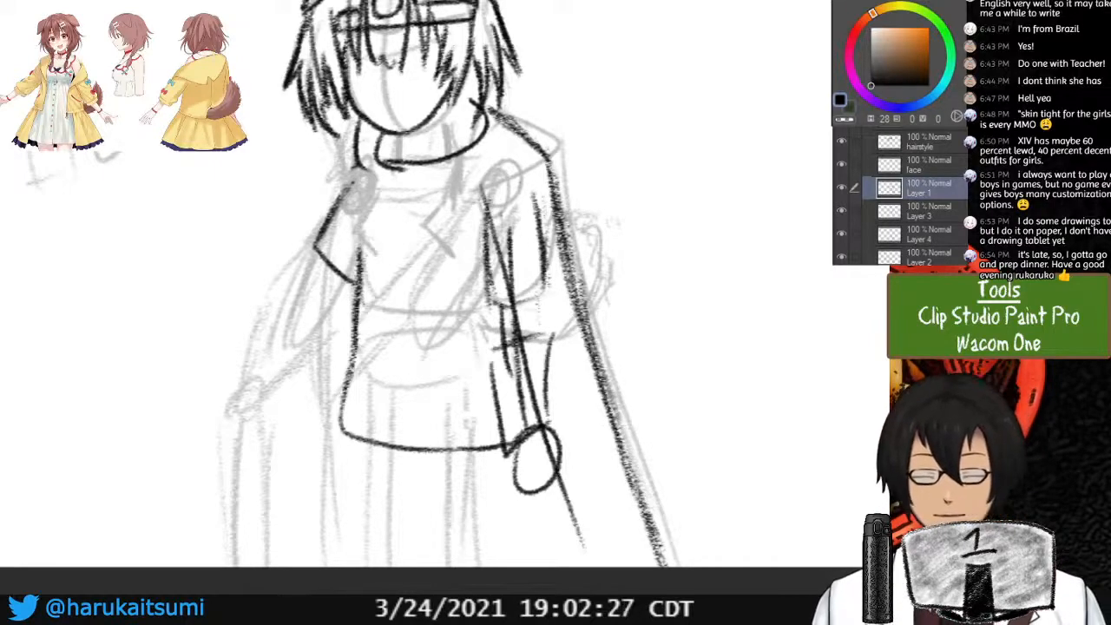
Try two long curved coat edges running from the neck to the canvas's lower border, and undo them.
mouse_move(449, 182)
mouse_down()
mouse_move(592, 476)
mouse_move(446, 133)
mouse_up()
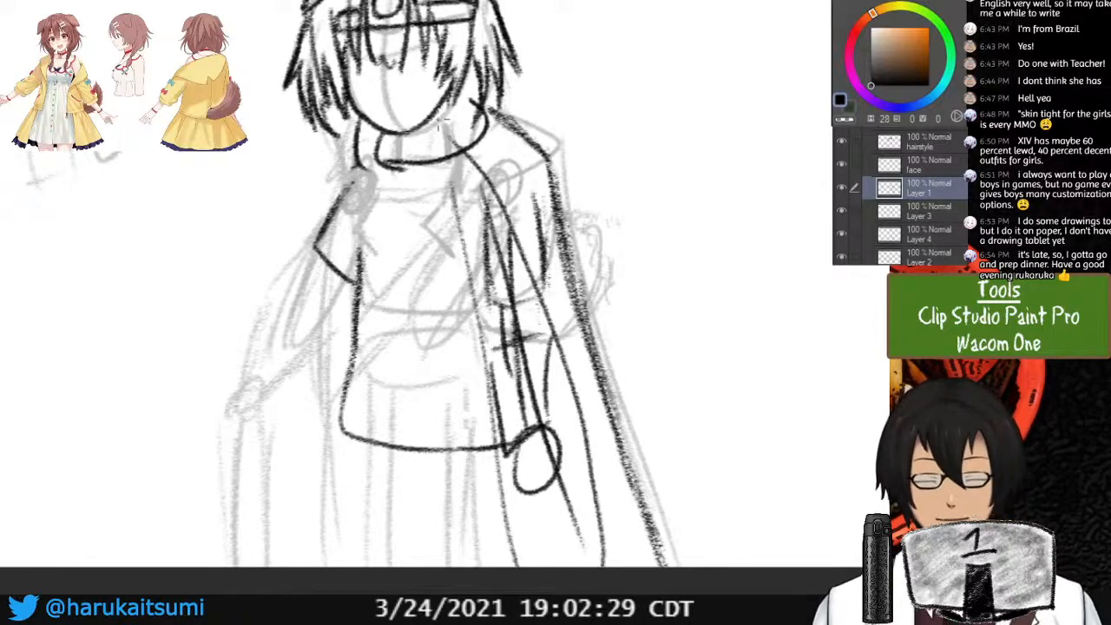
key(ctrl+z)
key(ctrl+z)
Delete the coat's old inner edge and the right-hand part of the collar's lower curve on Layer 1.
mouse_move(444, 174)
mouse_down()
mouse_move(610, 536)
mouse_move(486, 143)
mouse_up()
key(Delete)
key(ctrl+d)
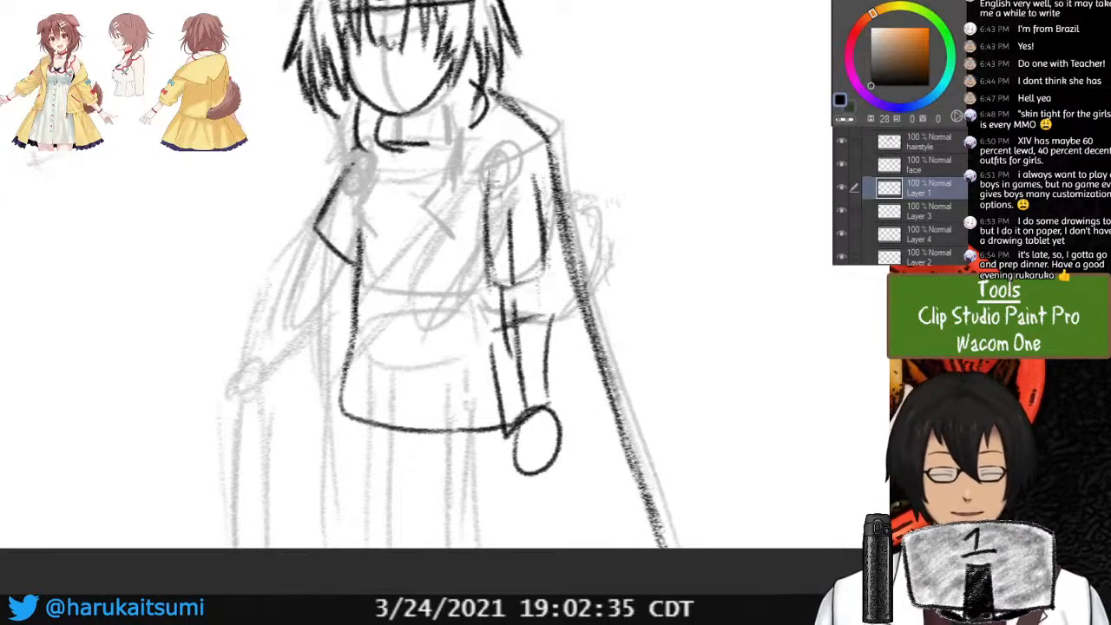
Try a new coat inner edge running down over the right-hand sleeve and forearm, and undo it.
drag(493, 179, 570, 447)
key(ctrl+z)
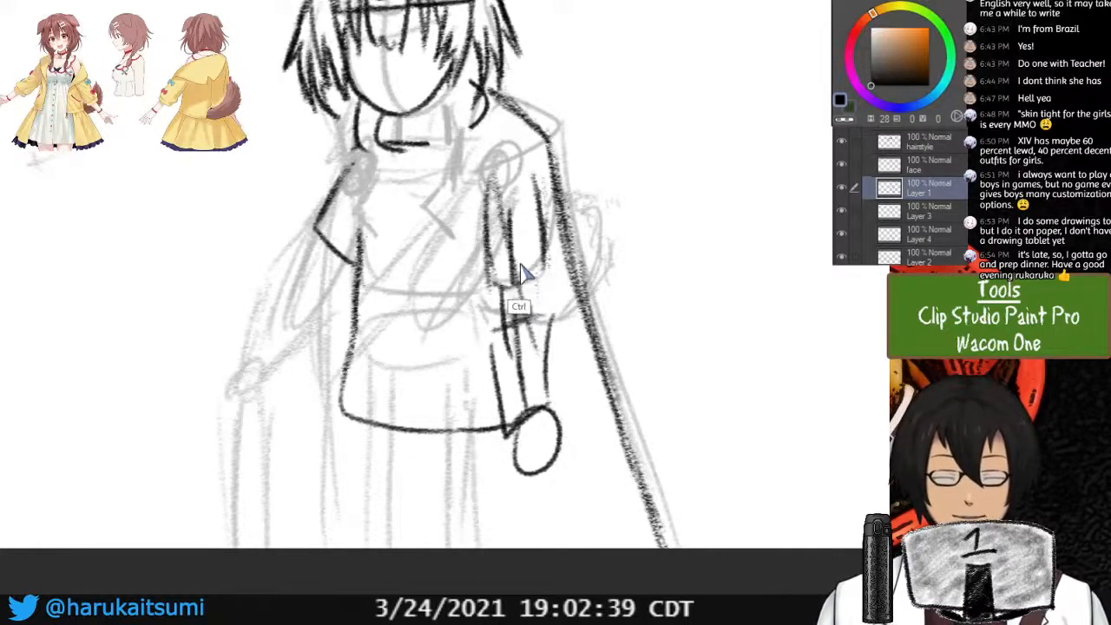
drag(513, 234, 535, 386)
key(ctrl+z)
key(ctrl+z)
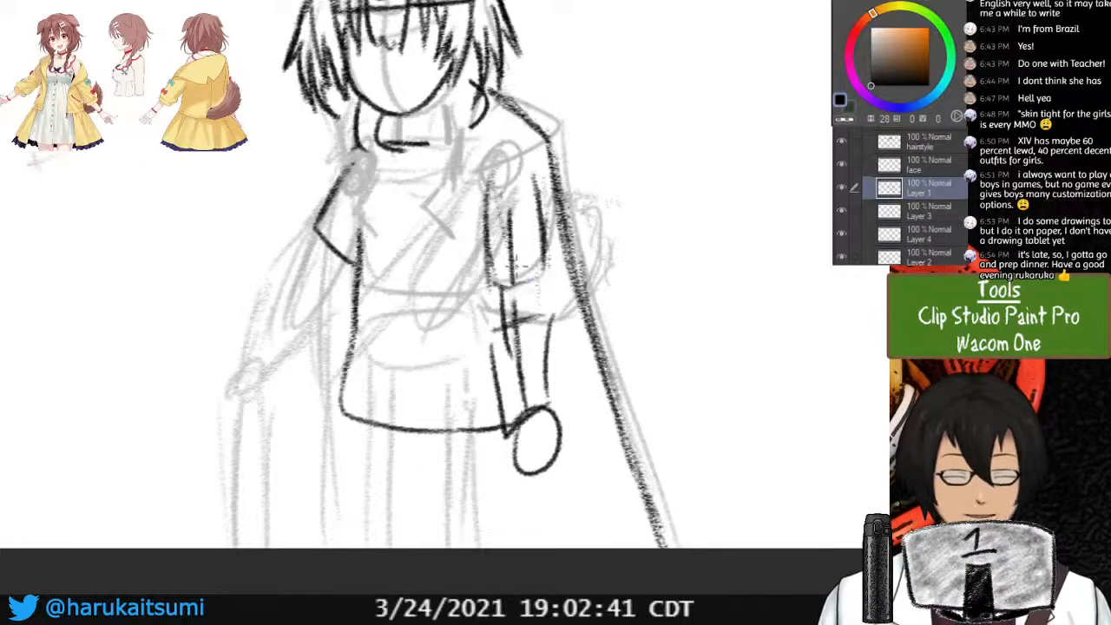
Hide Layer 3 and Layer 4, and draw the upper part of the coat's inner edge from the right-hand shoulder to the waist on Layer 1.
key(ctrl+z)
key(ctrl+z)
key(ctrl+z)
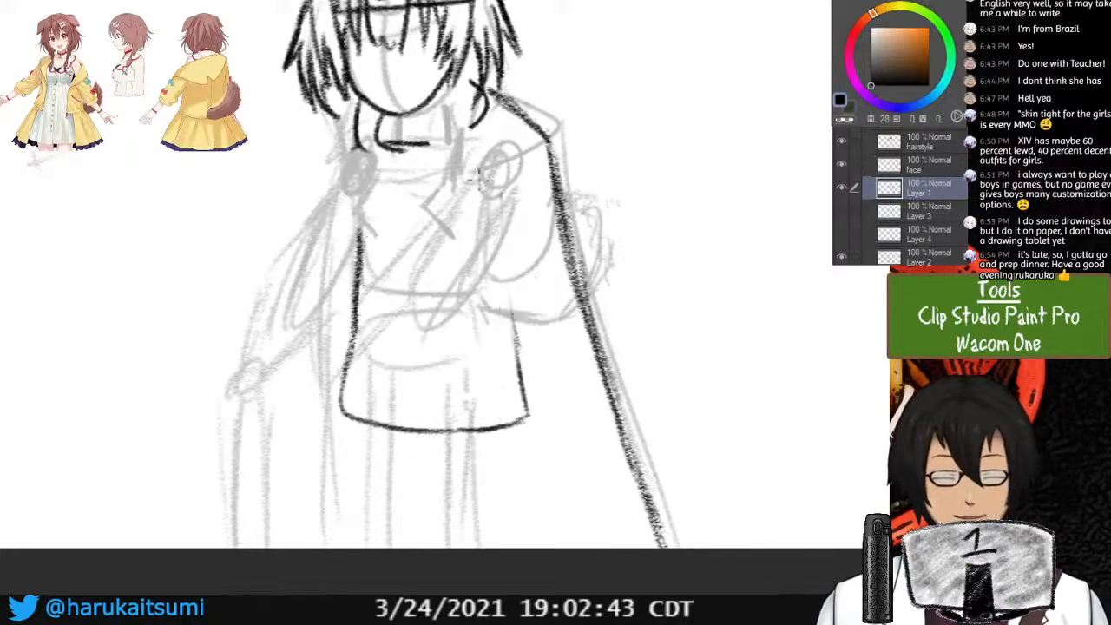
drag(480, 171, 508, 297)
drag(489, 218, 519, 418)
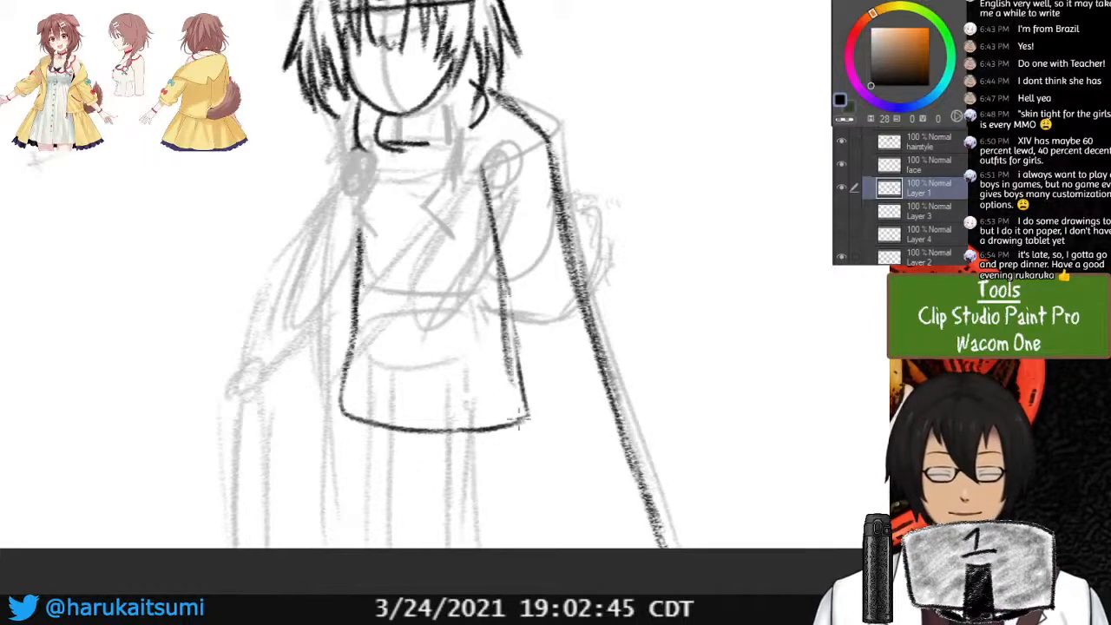
key(ctrl+z)
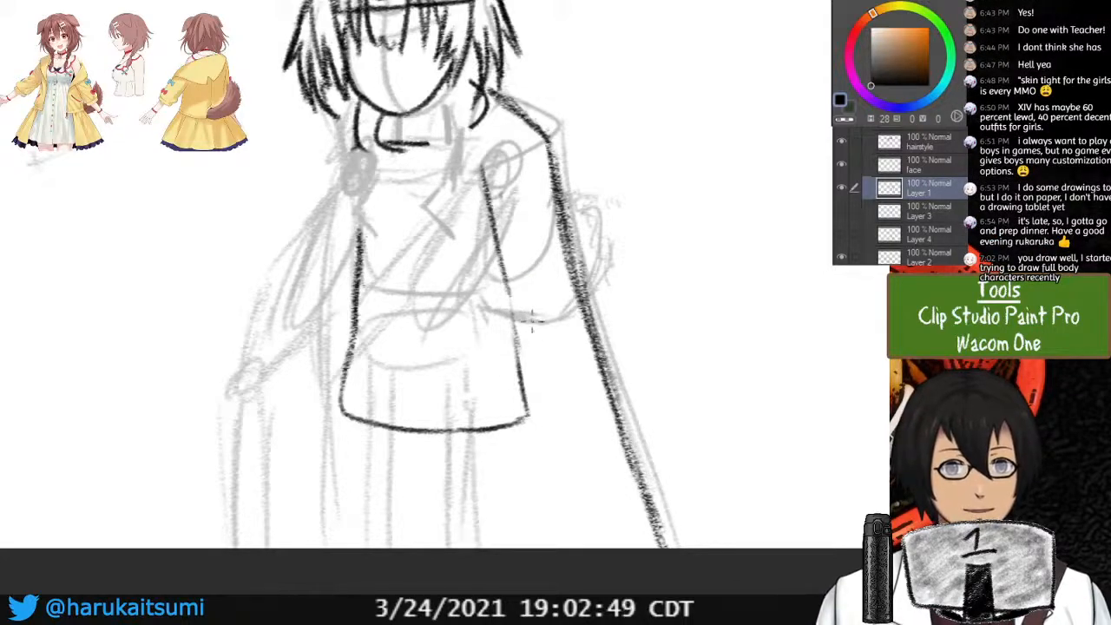
Try to extend the coat's inner edge from the waist down past the shirt hem, and undo it.
drag(512, 305, 524, 450)
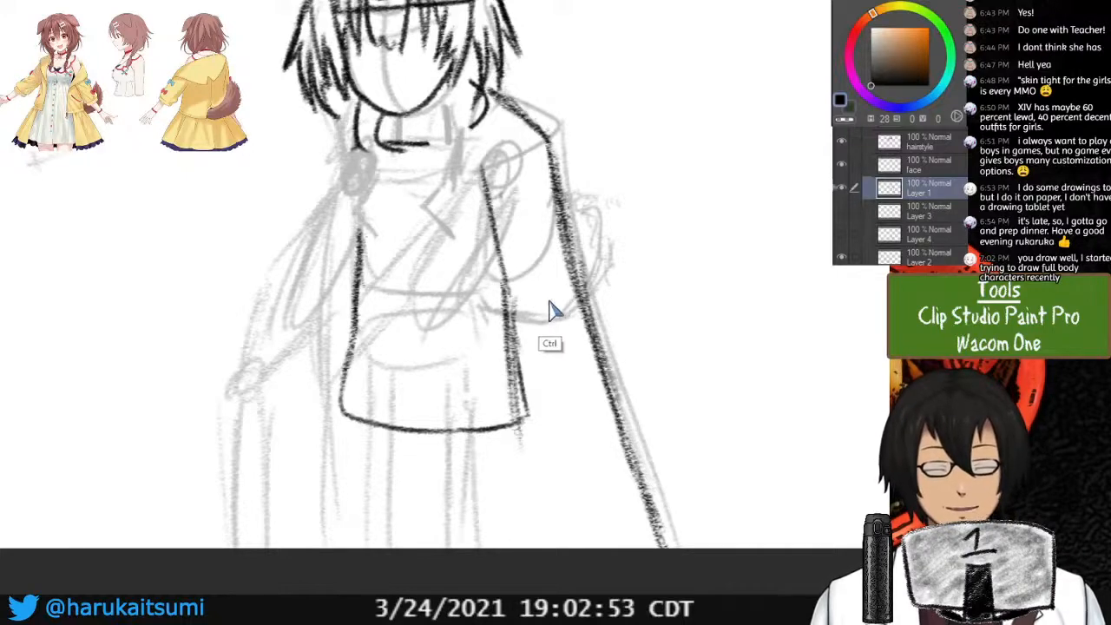
key(ctrl+z)
key(ctrl+z)
key(ctrl+z)
key(ctrl+z)
Draw the coat's inner edge straight down from the waist to the canvas's lower border and reinforce it.
drag(510, 286, 517, 444)
drag(519, 309, 524, 527)
mouse_move(518, 351)
mouse_down()
mouse_move(518, 546)
mouse_move(517, 446)
mouse_up()
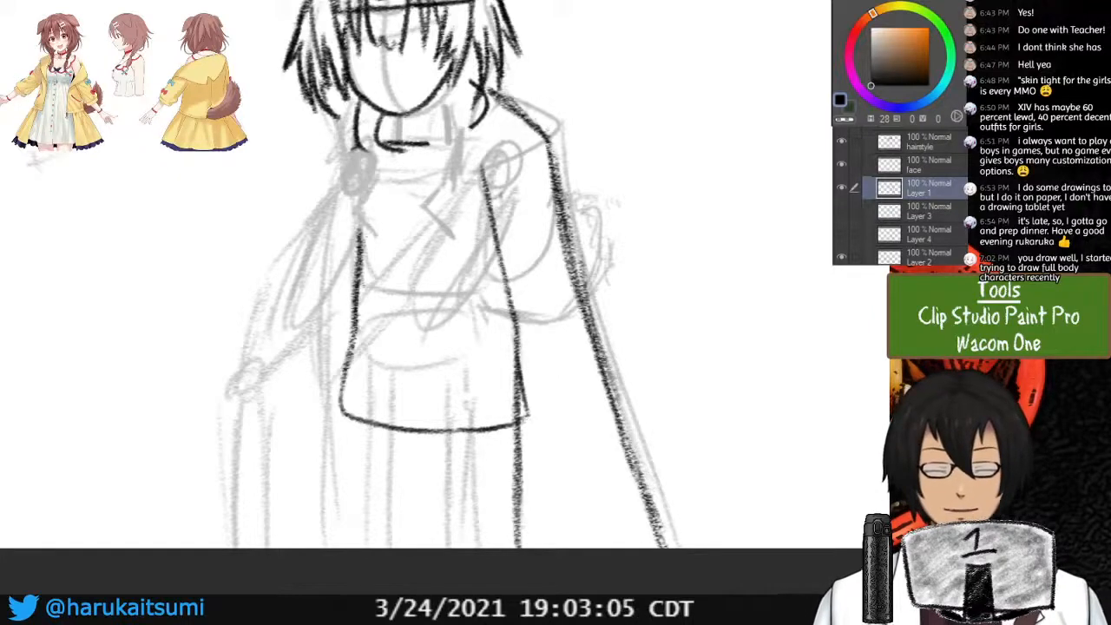
Show Layer 3 and Layer 4 again so the sleeves and forearm appear with the coat.
drag(486, 286, 570, 363)
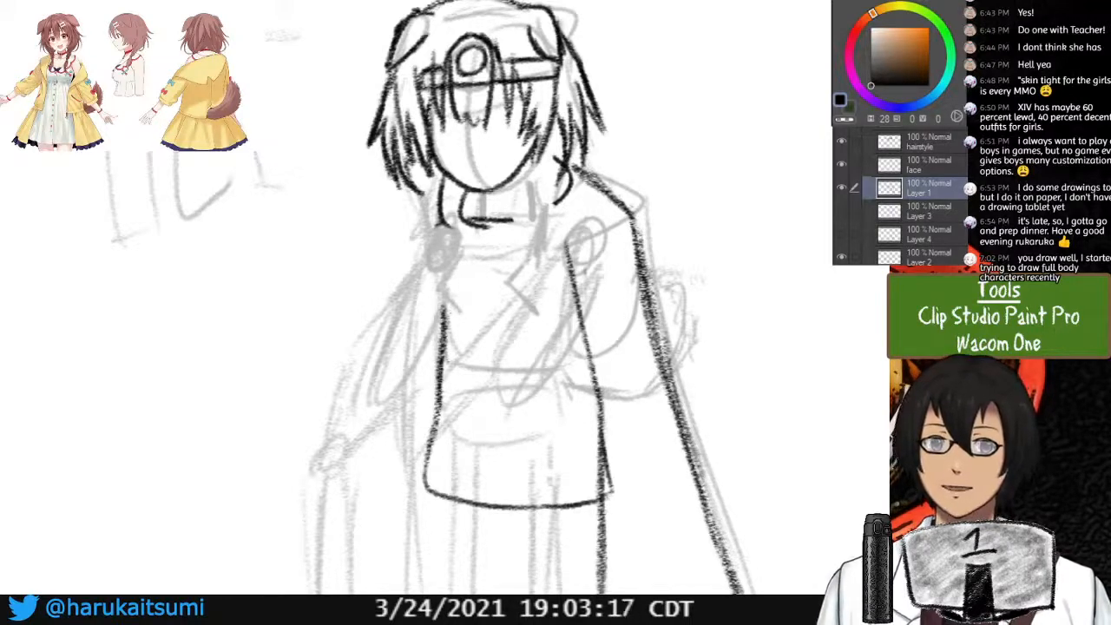
mouse_move(521, 347)
mouse_down()
mouse_move(460, 187)
mouse_move(506, 211)
mouse_move(473, 356)
mouse_move(444, 388)
mouse_up()
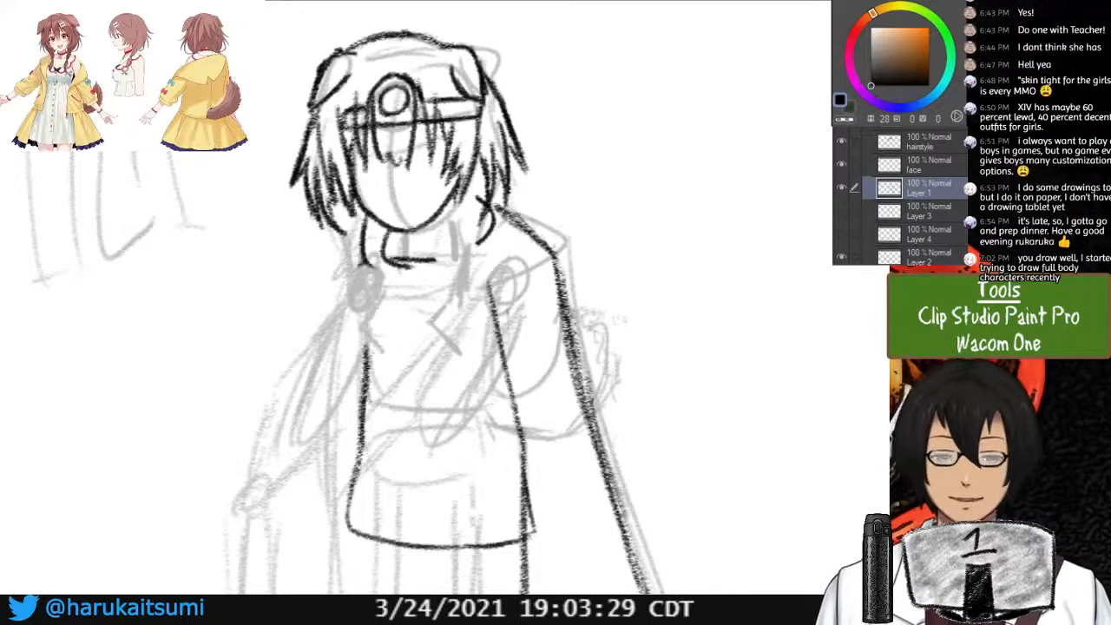
mouse_move(416, 347)
mouse_down()
mouse_move(554, 271)
mouse_move(515, 240)
mouse_move(493, 270)
mouse_up()
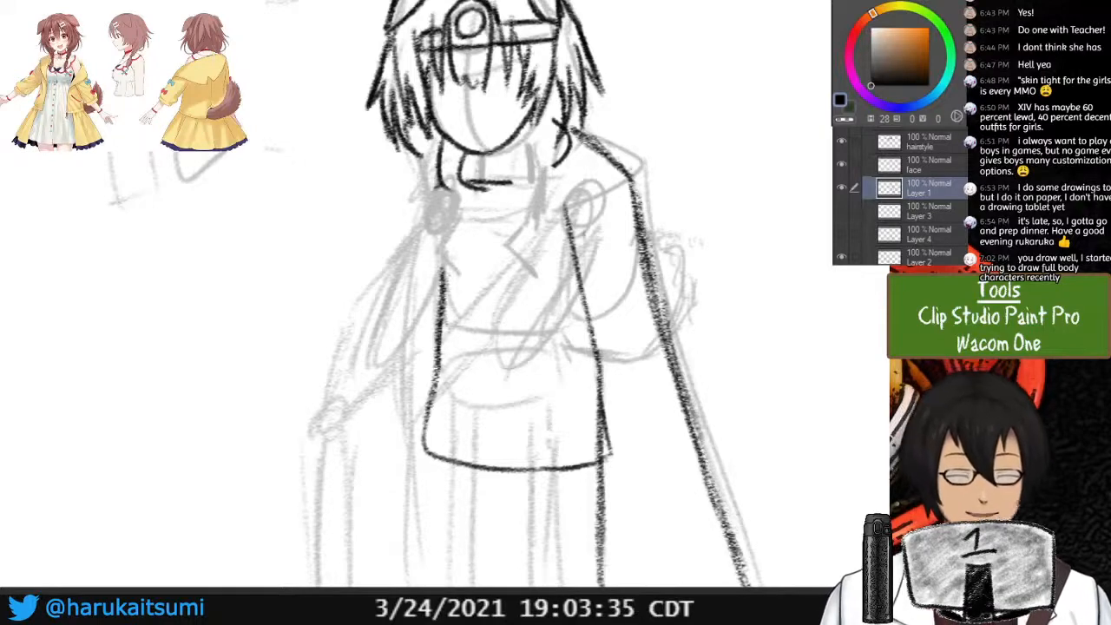
click(841, 211)
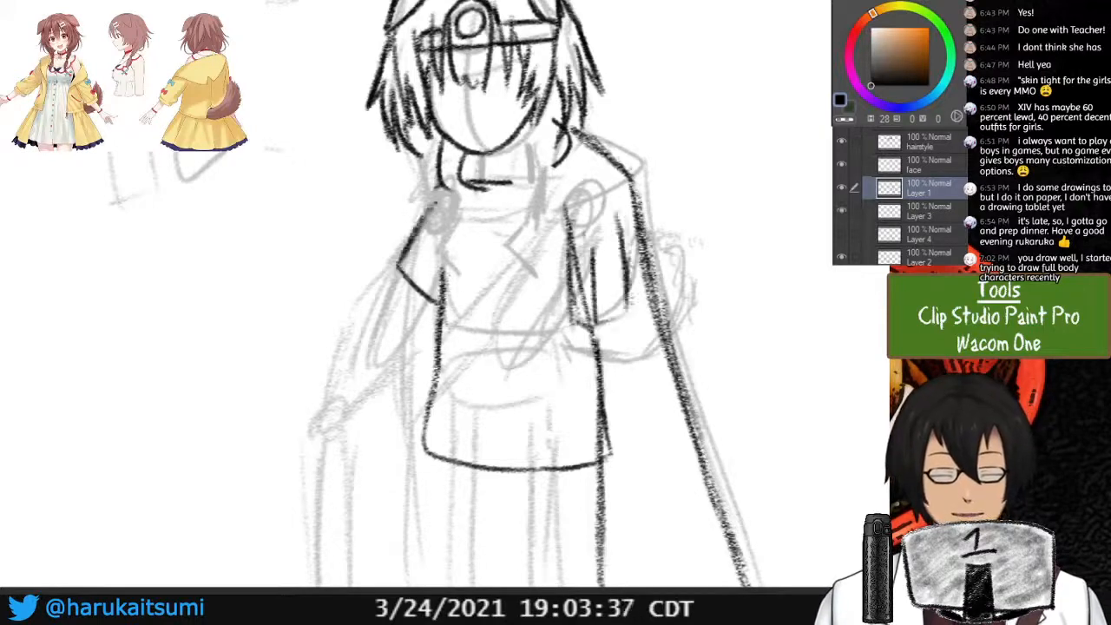
click(841, 234)
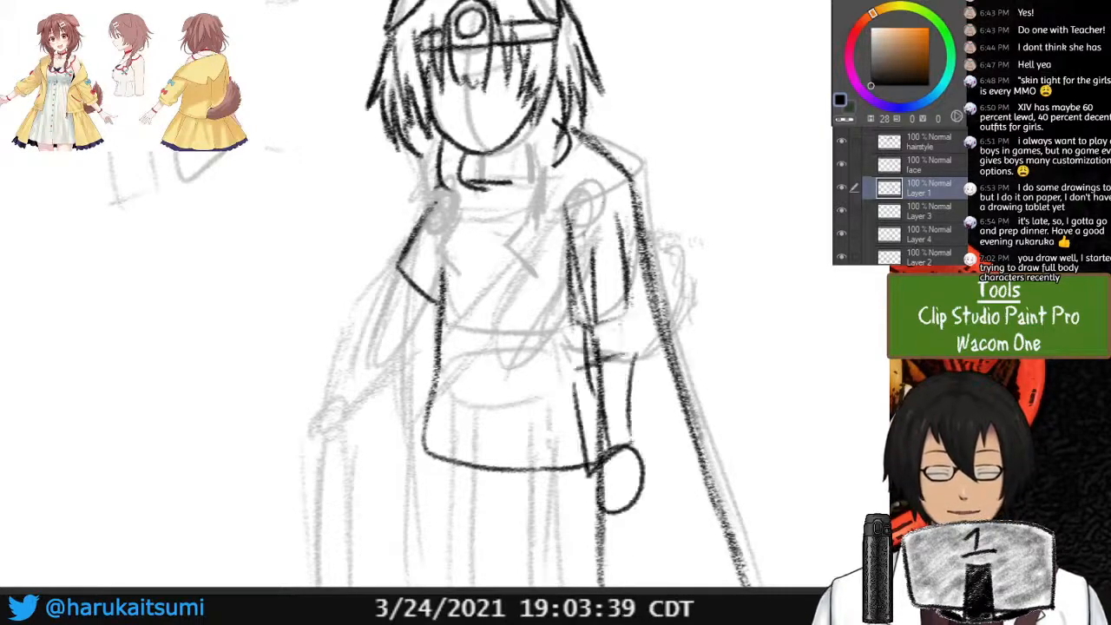
Toggle the visibility of Layer 3 and Layer 4 to check their contents, and make Layer 4 the active layer.
click(841, 234)
click(841, 234)
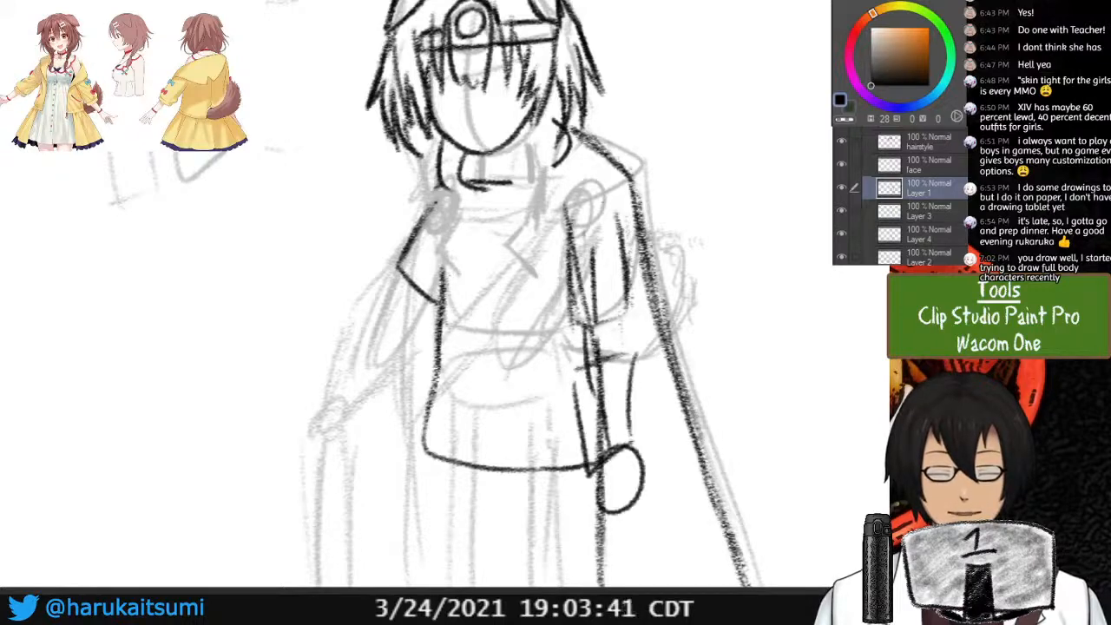
click(841, 234)
click(841, 235)
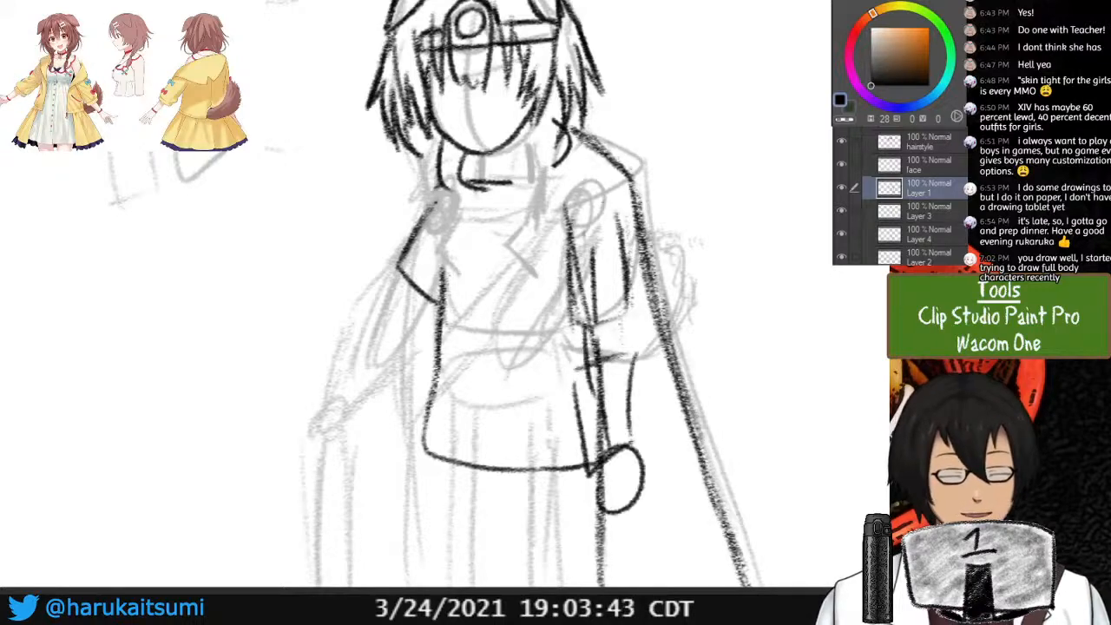
click(841, 211)
click(841, 211)
click(929, 235)
click(841, 234)
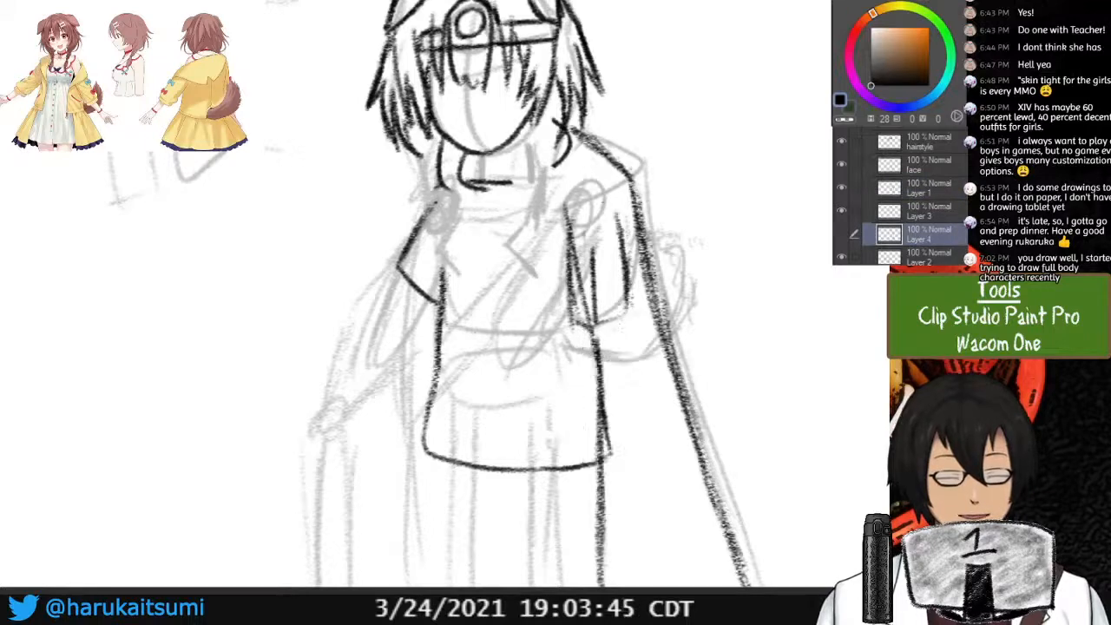
click(841, 234)
drag(521, 304, 389, 396)
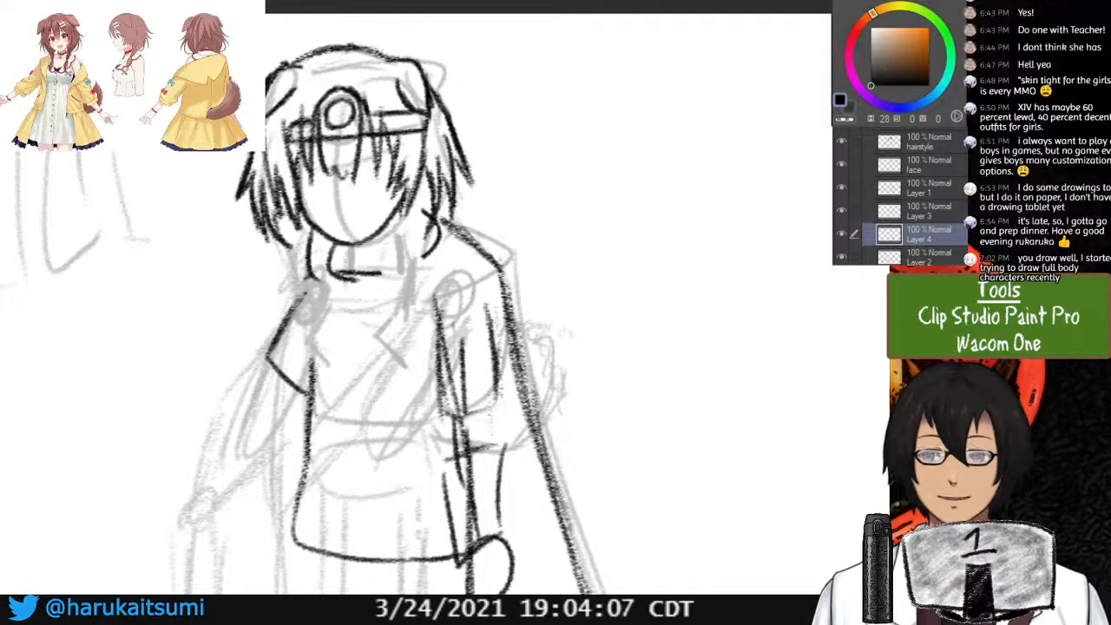
drag(486, 390, 509, 354)
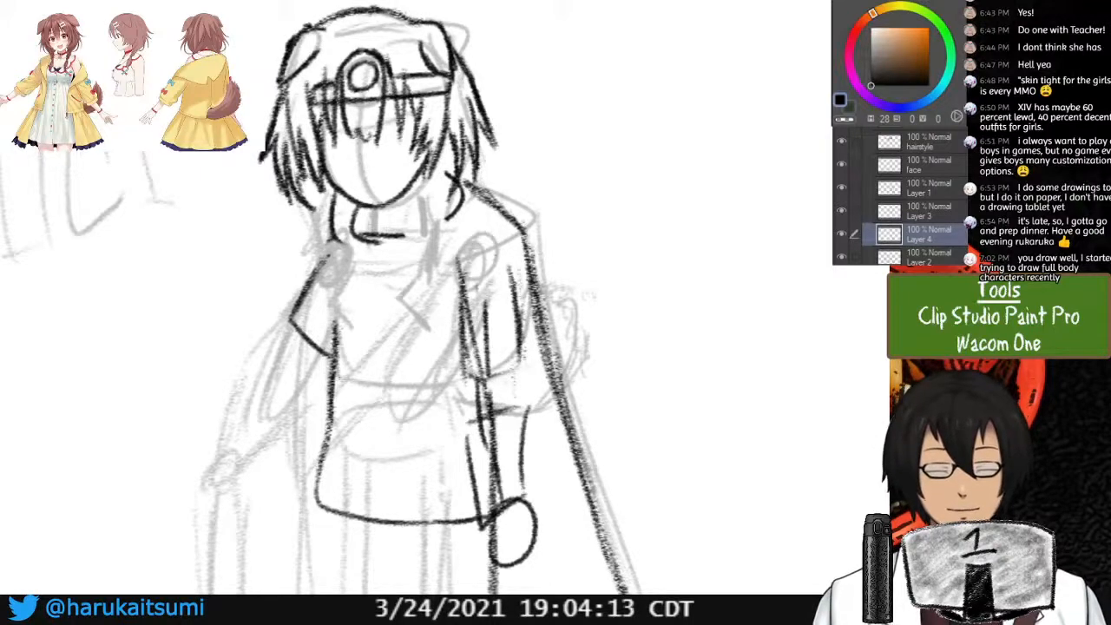
drag(434, 373, 465, 328)
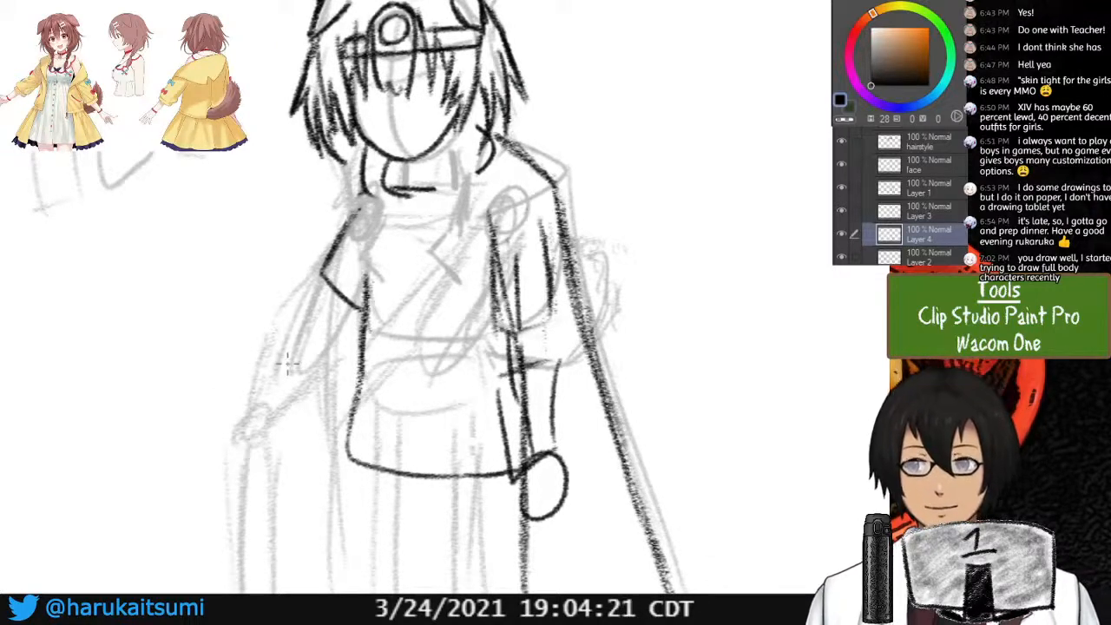
Toggle the visibility of Layer 4 to check which lines it holds.
mouse_move(475, 444)
mouse_down()
mouse_move(673, 528)
mouse_move(560, 363)
mouse_move(472, 385)
mouse_move(481, 419)
mouse_move(533, 374)
mouse_move(511, 404)
mouse_up()
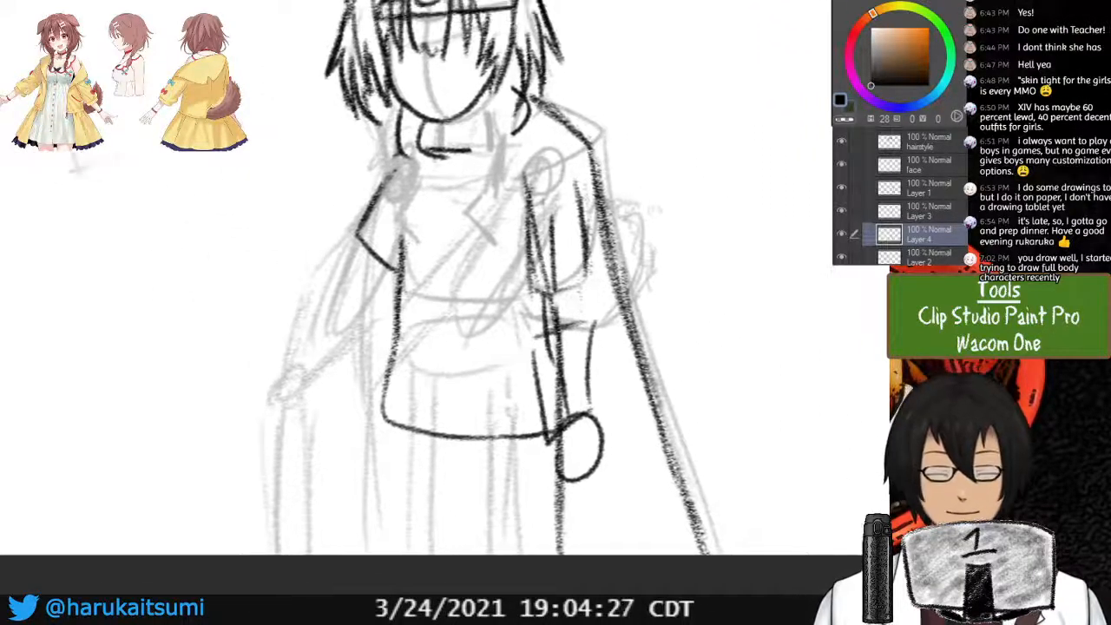
click(841, 234)
click(841, 233)
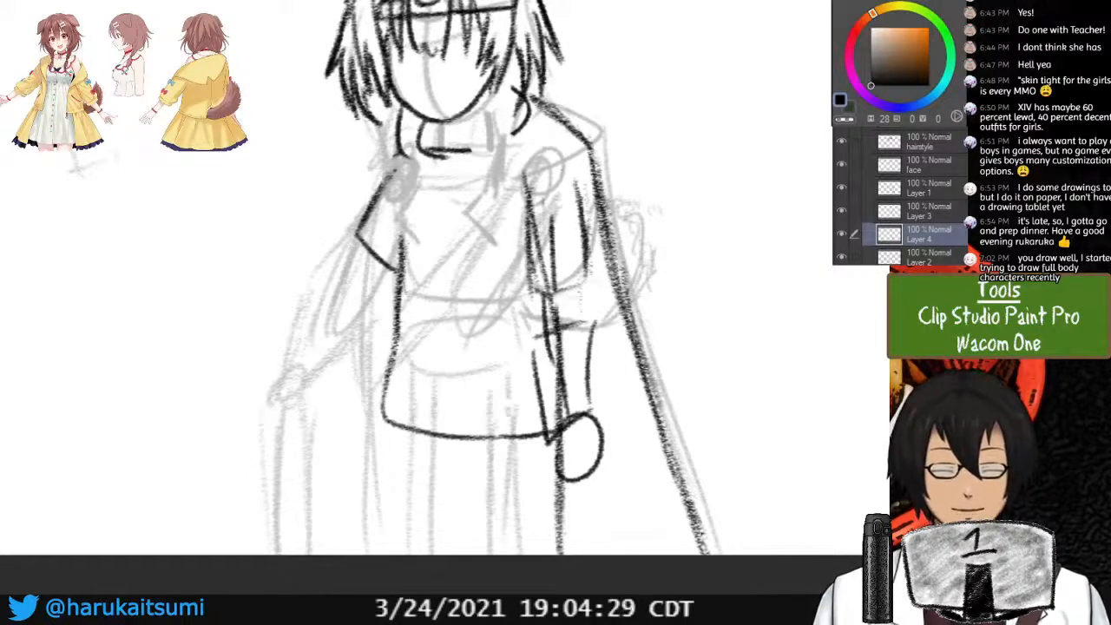
click(841, 234)
click(841, 233)
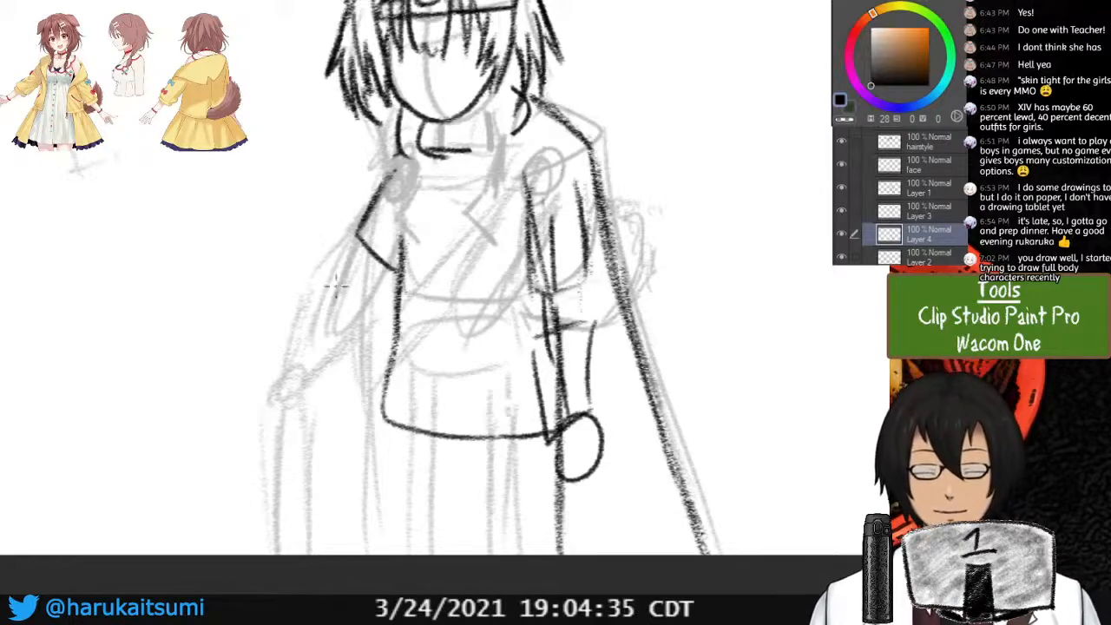
Draw the glove's slanted cuff line across the undrawn forearm, below the short sleeve, replacing a shorter first stroke.
mouse_move(332, 278)
mouse_down()
mouse_move(375, 307)
mouse_move(362, 302)
mouse_up()
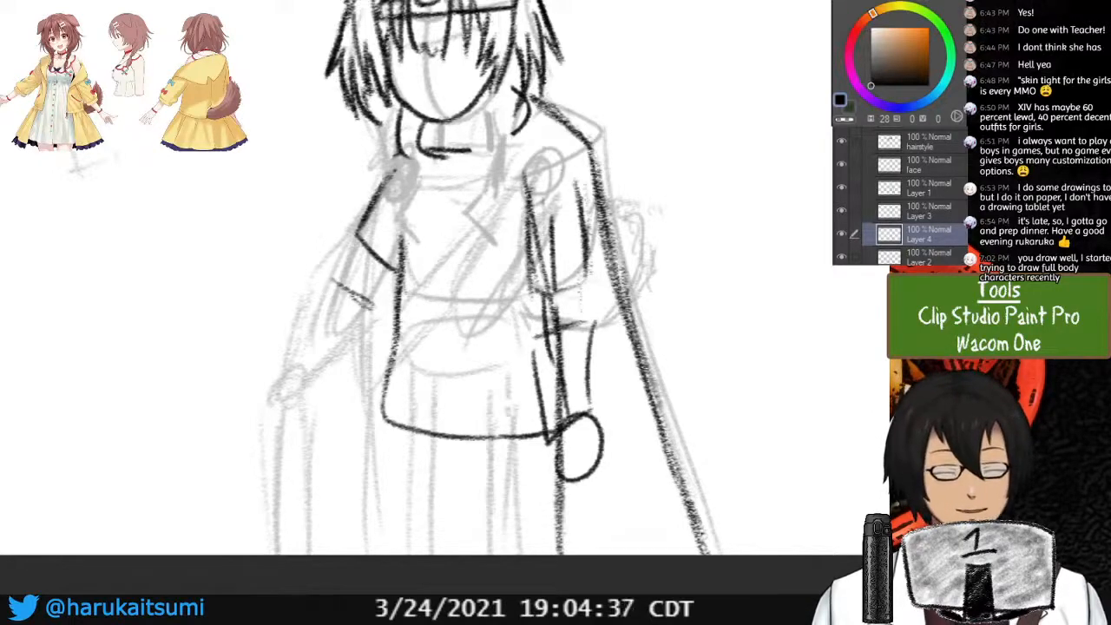
key(ctrl+z)
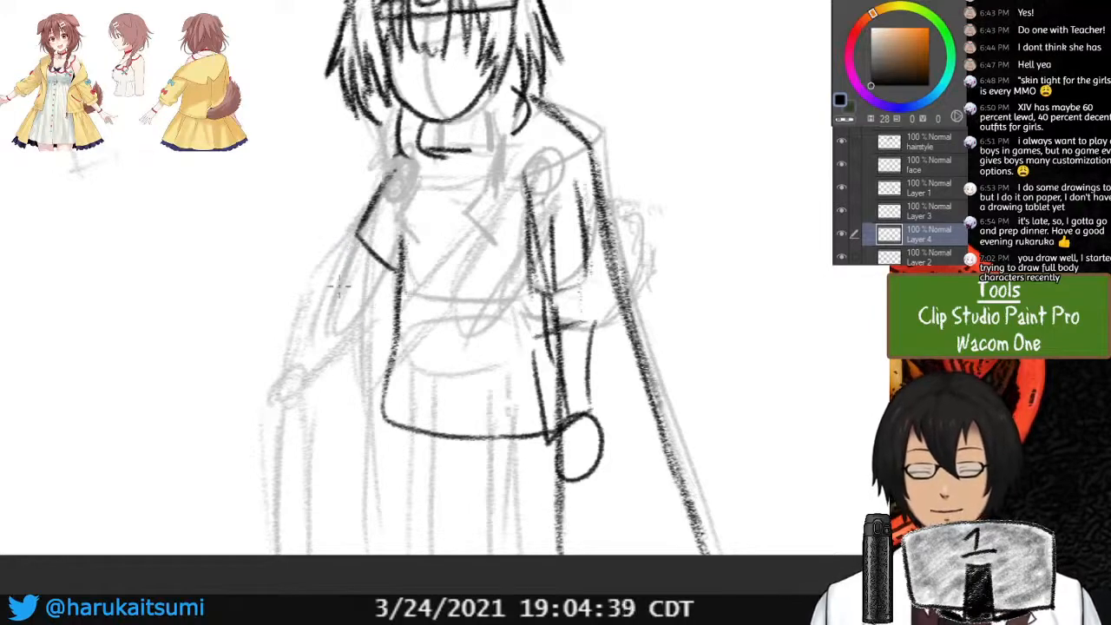
drag(319, 276, 382, 332)
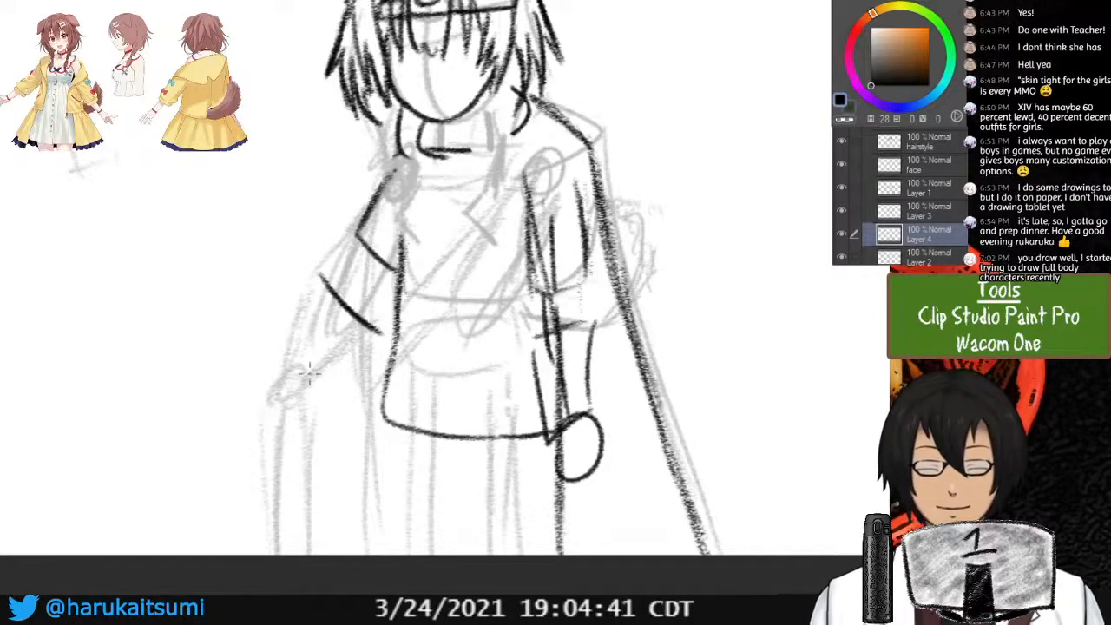
Try several versions of the forearm's two long edges running from the glove cuff to the wrist, and undo them.
drag(318, 276, 271, 402)
drag(382, 335, 312, 425)
key(ctrl+z)
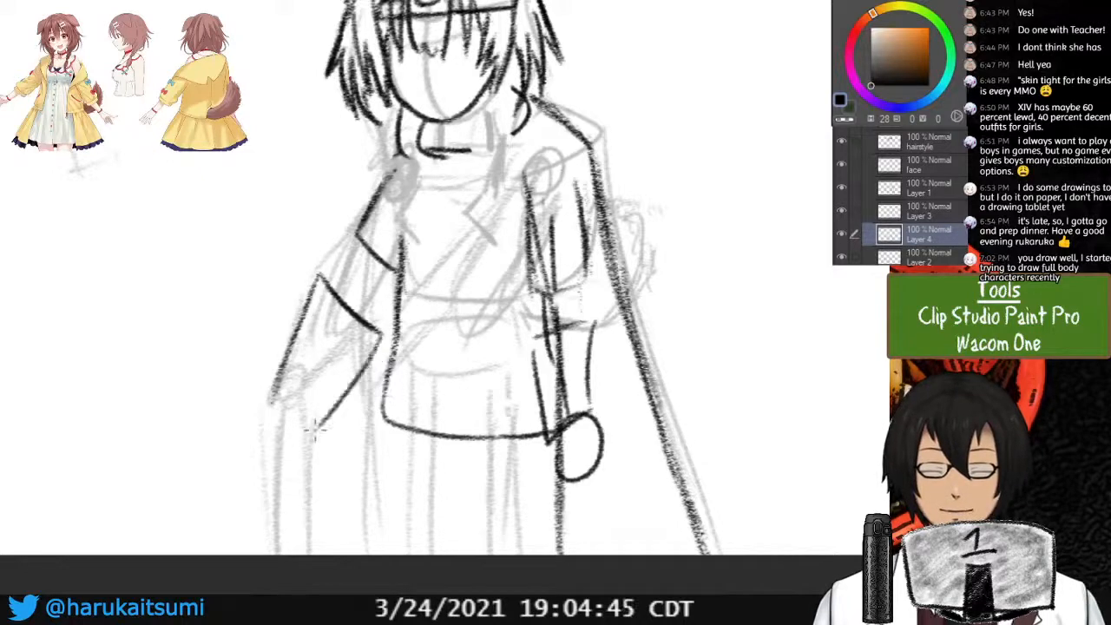
key(ctrl+z)
drag(380, 336, 315, 432)
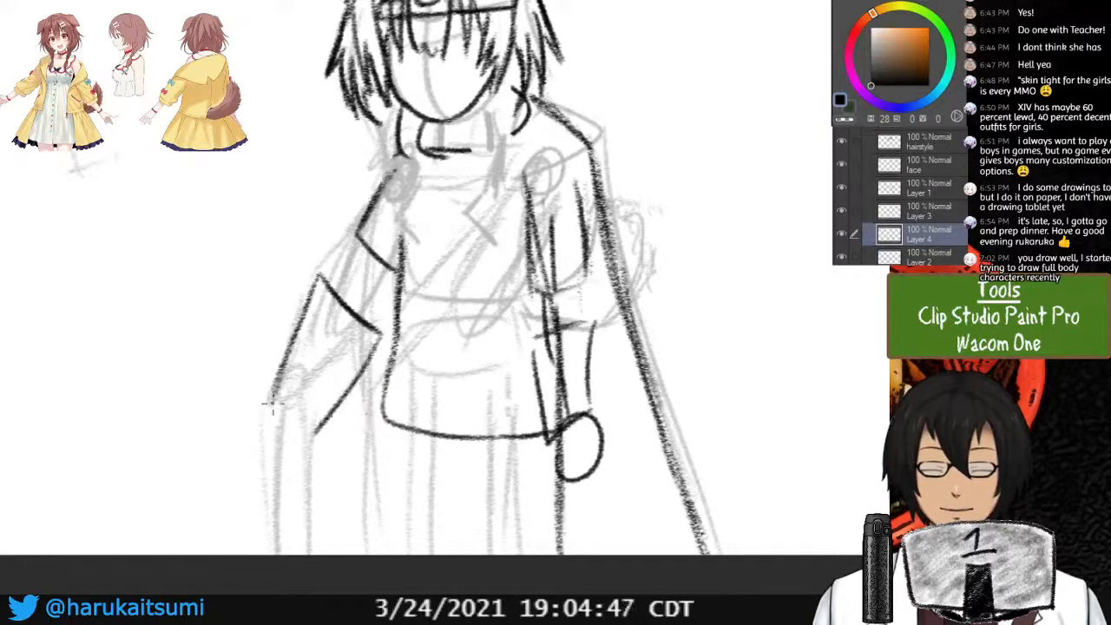
key(ctrl+minus)
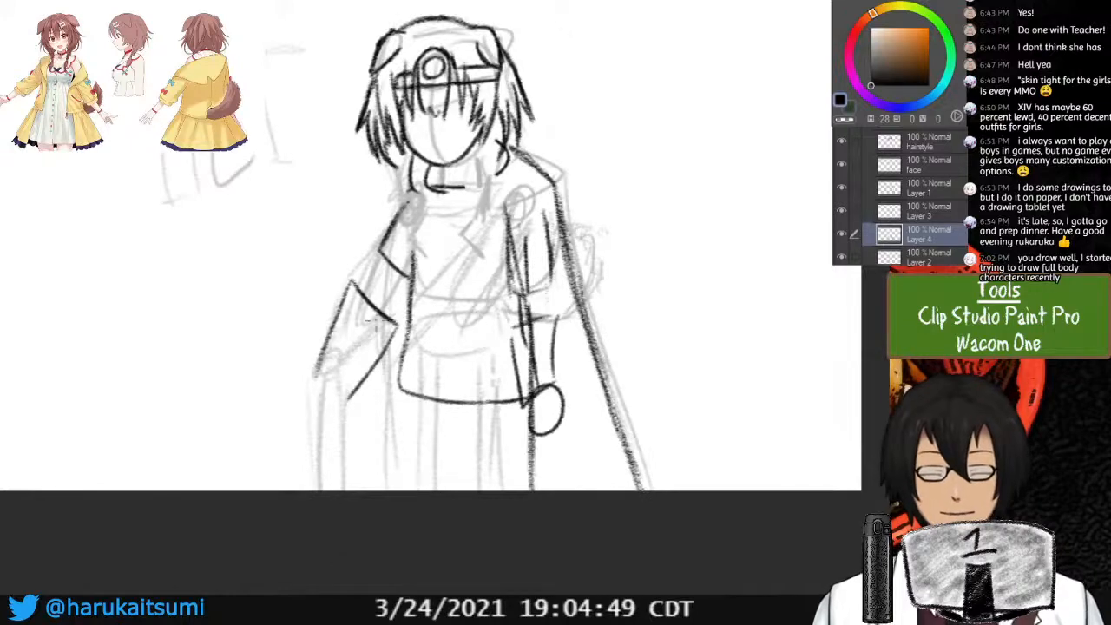
key(ctrl+z)
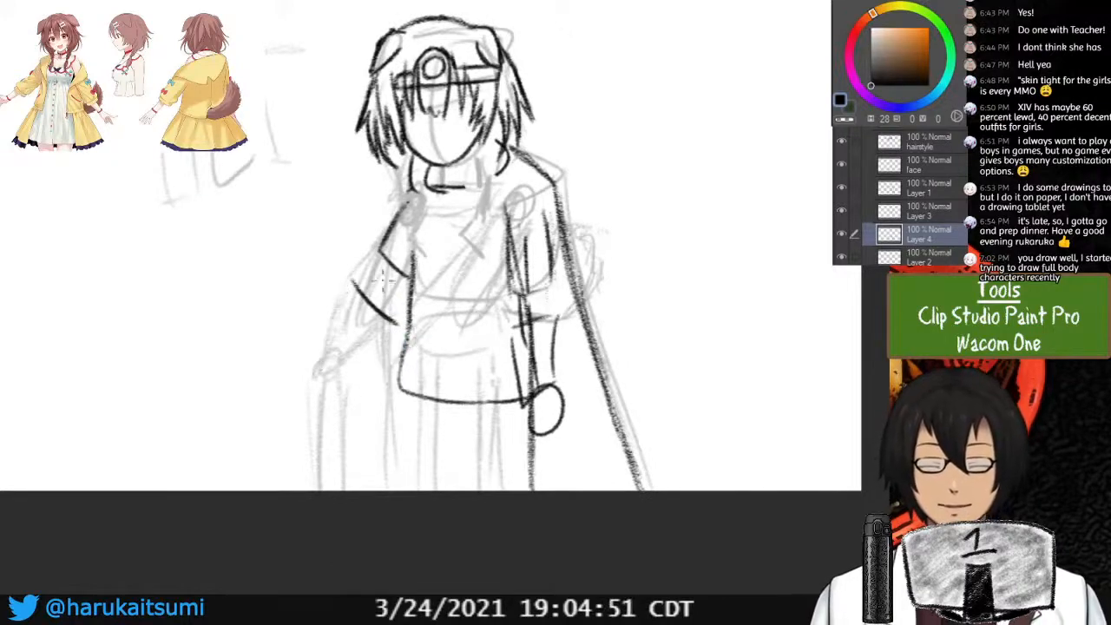
drag(399, 327, 354, 387)
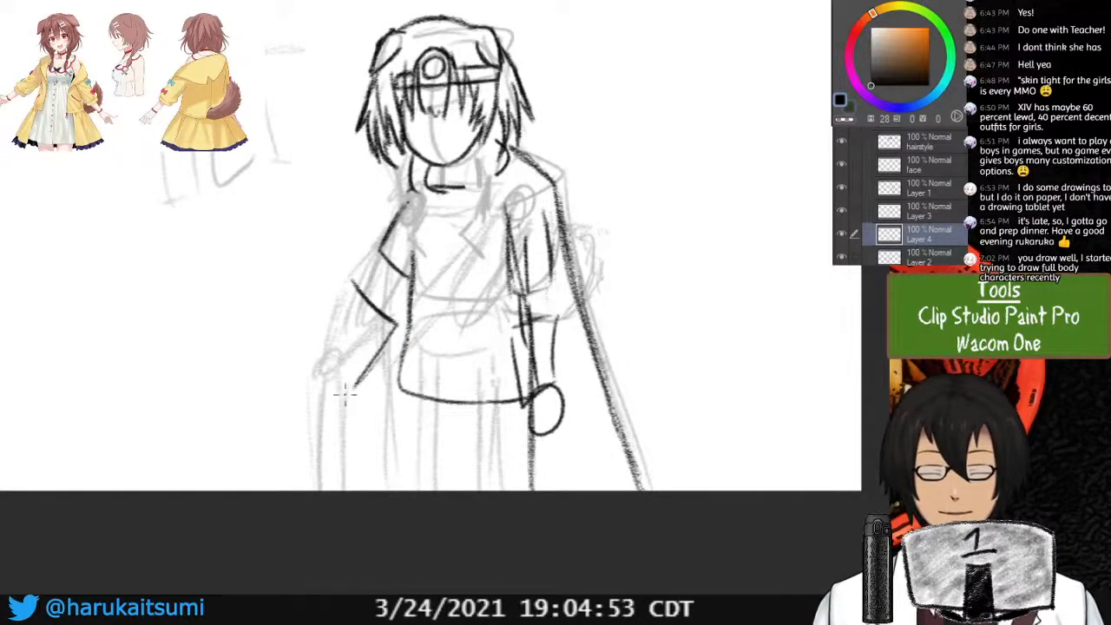
key(ctrl+z)
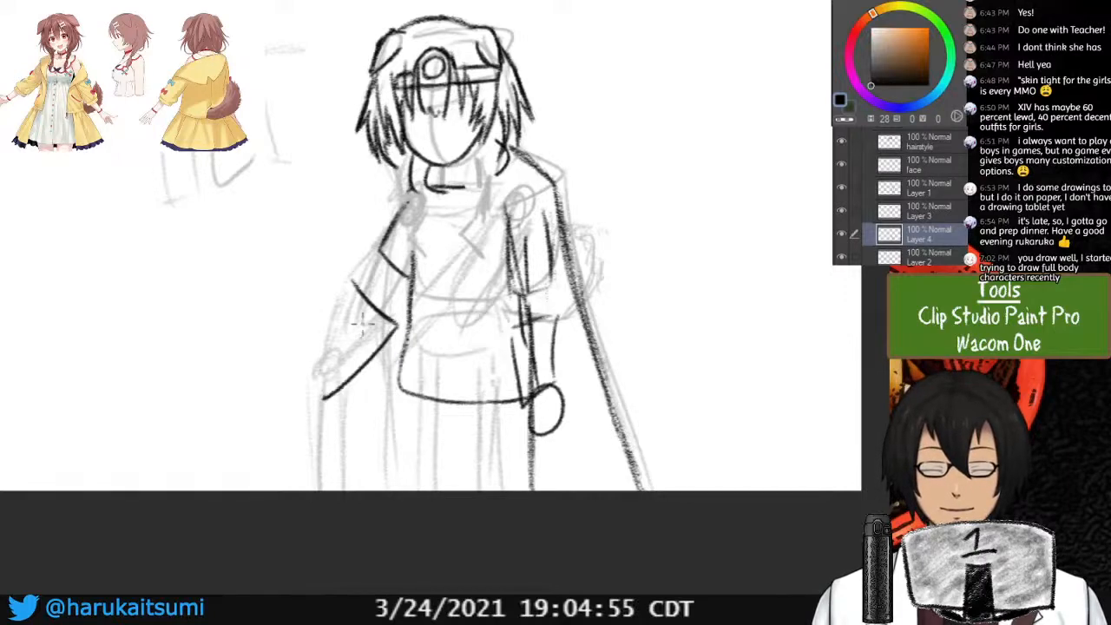
drag(349, 279, 319, 381)
key(ctrl+z)
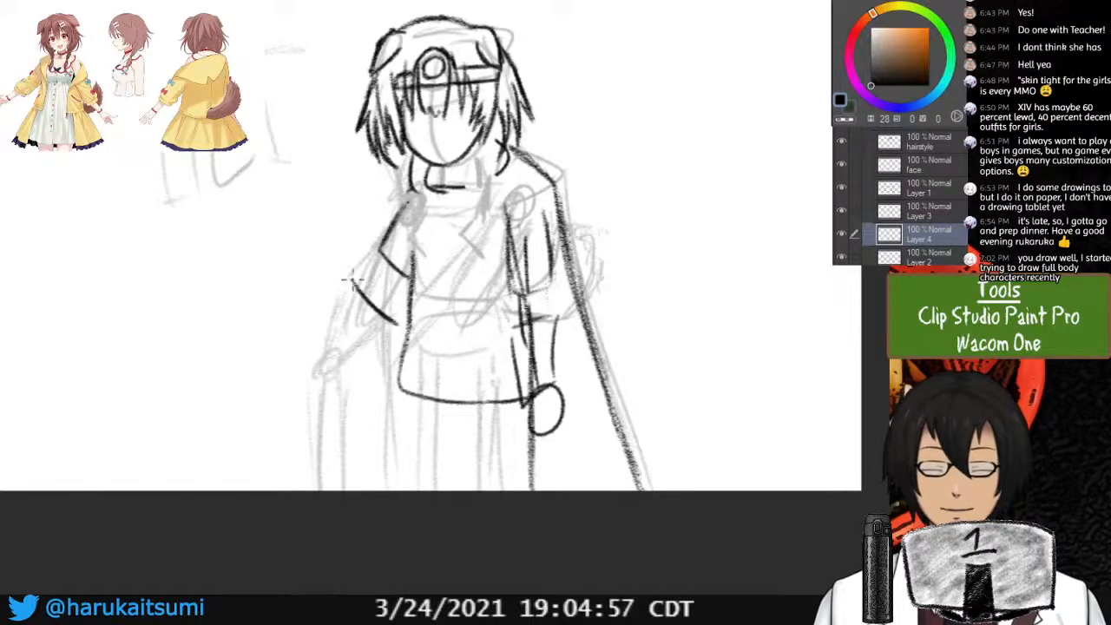
Draw the glove's two edges tapering from the cuff to the wrist and close them with a rounded hand shape.
drag(351, 279, 317, 358)
mouse_move(398, 327)
mouse_down()
mouse_move(317, 388)
mouse_move(331, 358)
mouse_up()
key(ctrl+z)
key(ctrl+z)
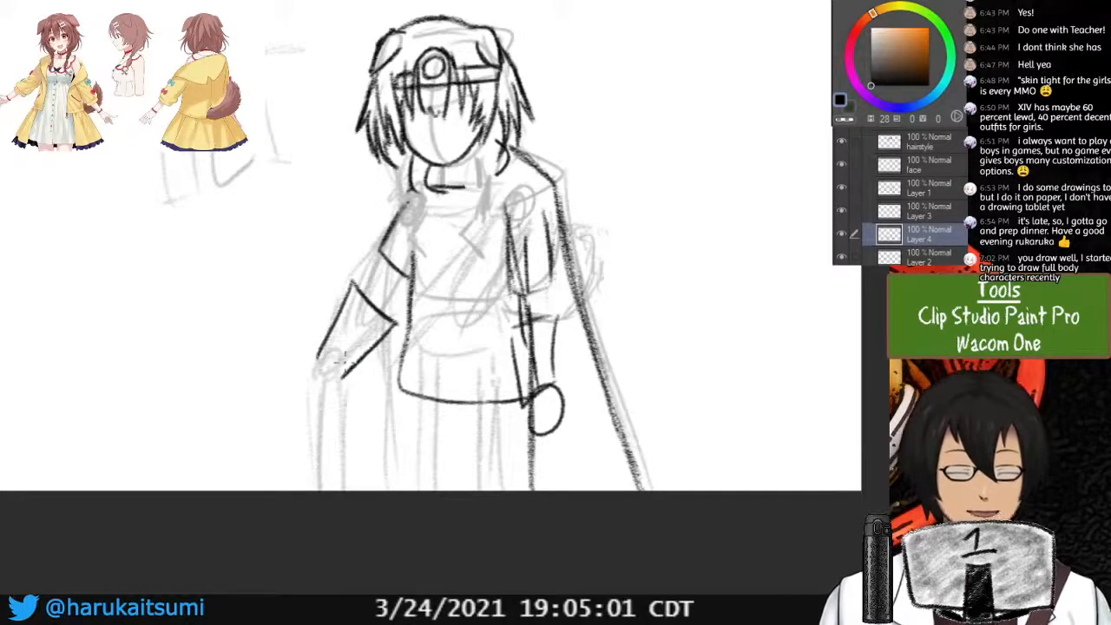
mouse_move(318, 356)
mouse_down()
mouse_move(307, 415)
mouse_move(341, 408)
mouse_move(348, 381)
mouse_move(323, 414)
mouse_move(344, 382)
mouse_up()
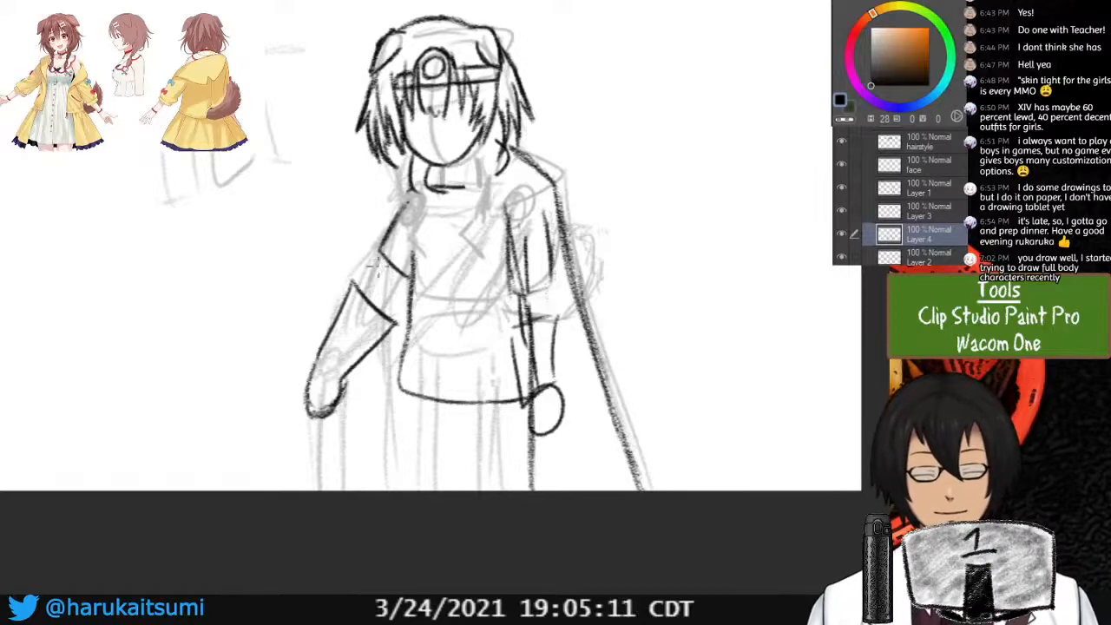
Check Layer 4's contents, and draw the two short arm lines joining the sleeve opening to the glove cuff.
click(841, 233)
click(841, 234)
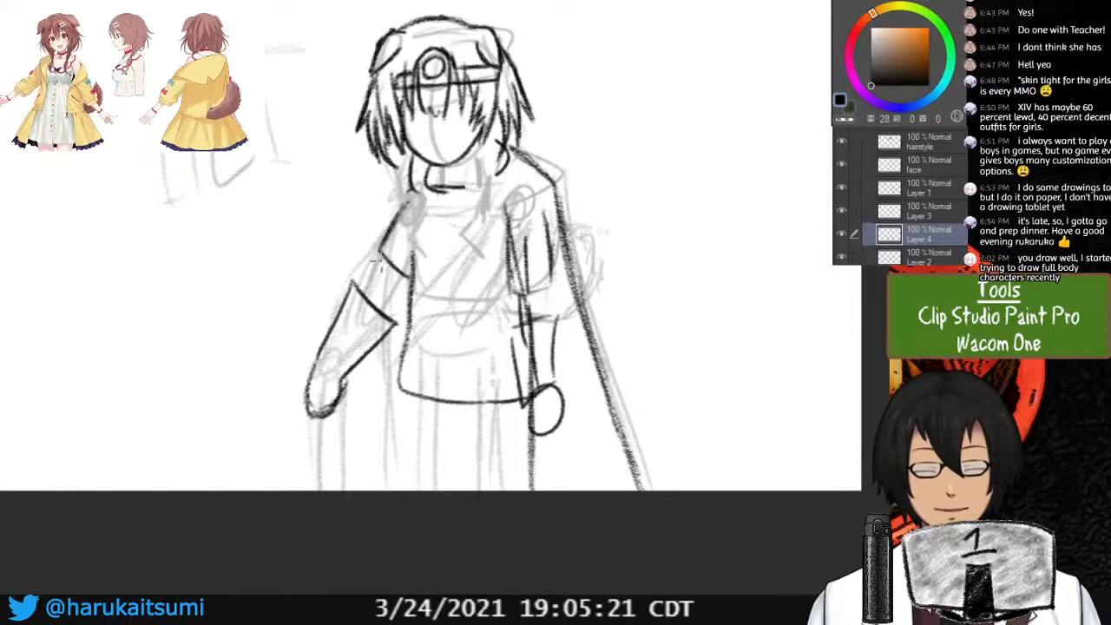
mouse_move(380, 254)
mouse_down()
mouse_move(355, 289)
mouse_move(372, 274)
mouse_move(367, 259)
mouse_move(373, 276)
mouse_move(361, 285)
mouse_move(400, 285)
mouse_move(393, 276)
mouse_move(386, 307)
mouse_up()
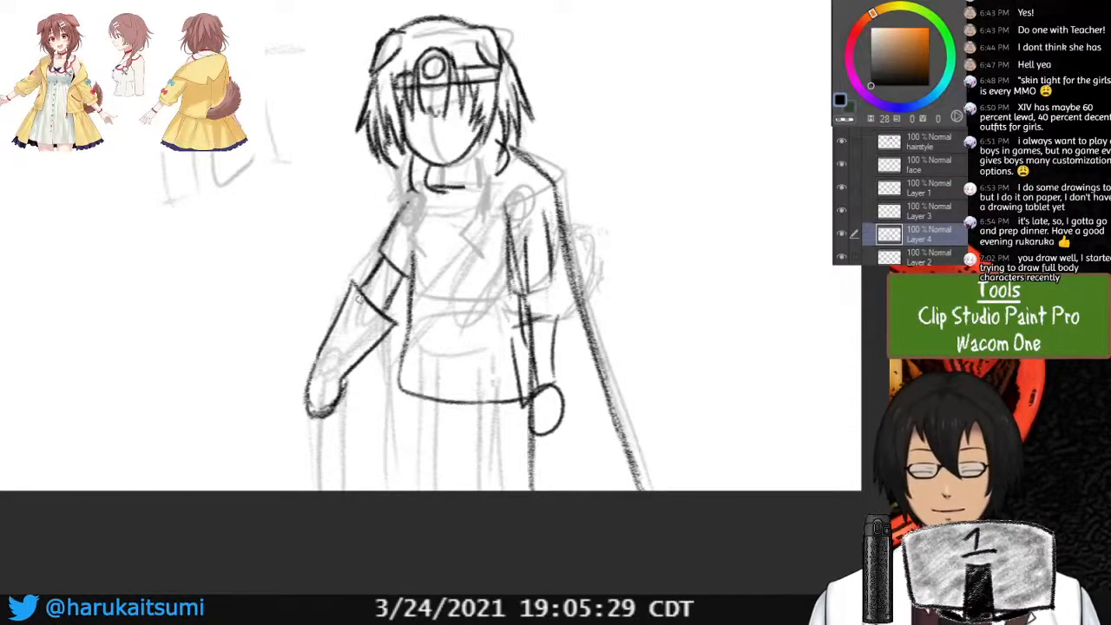
key(ctrl+plus)
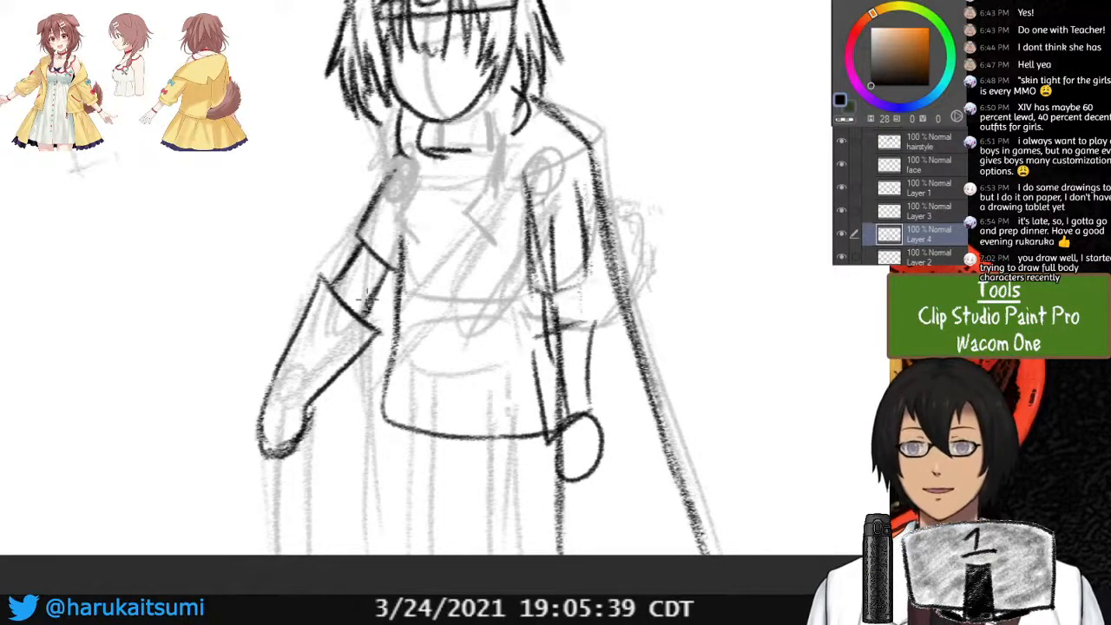
mouse_move(451, 277)
mouse_down()
mouse_move(519, 276)
mouse_move(434, 341)
mouse_move(403, 310)
mouse_up()
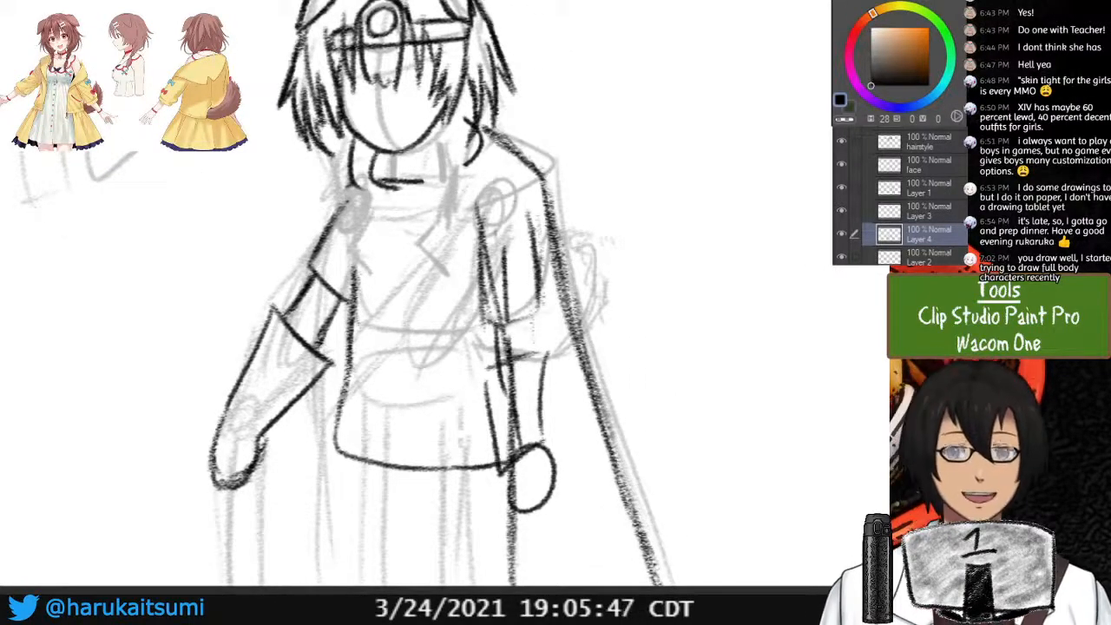
mouse_move(417, 295)
mouse_down()
mouse_move(524, 306)
mouse_move(438, 326)
mouse_move(502, 324)
mouse_move(486, 340)
mouse_move(457, 325)
mouse_move(481, 295)
mouse_up()
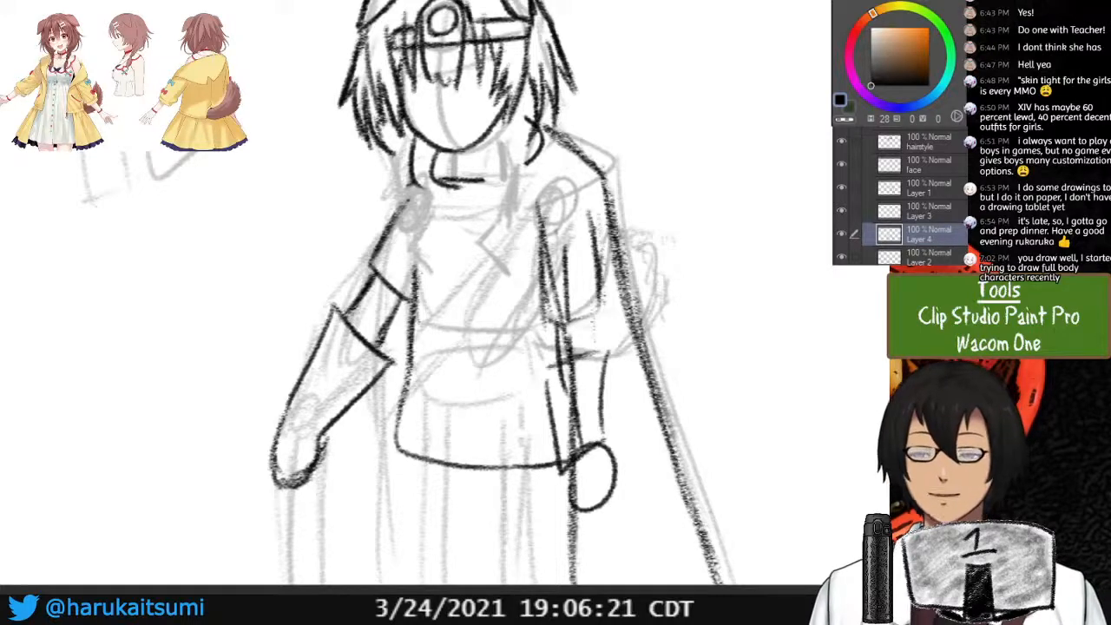
drag(486, 295, 523, 238)
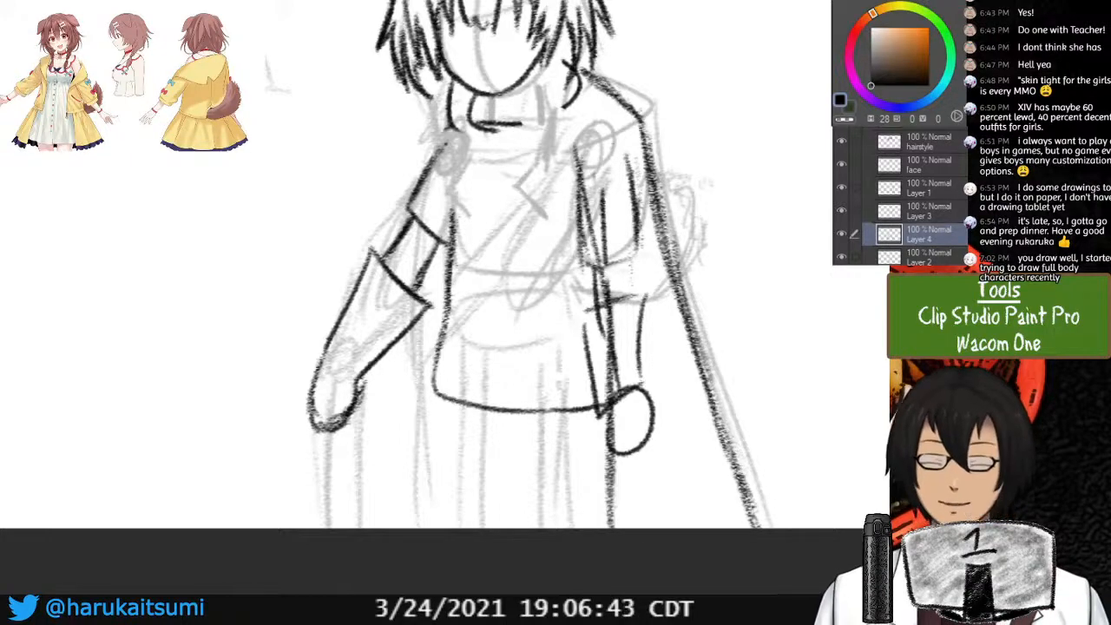
key(ctrl+minus)
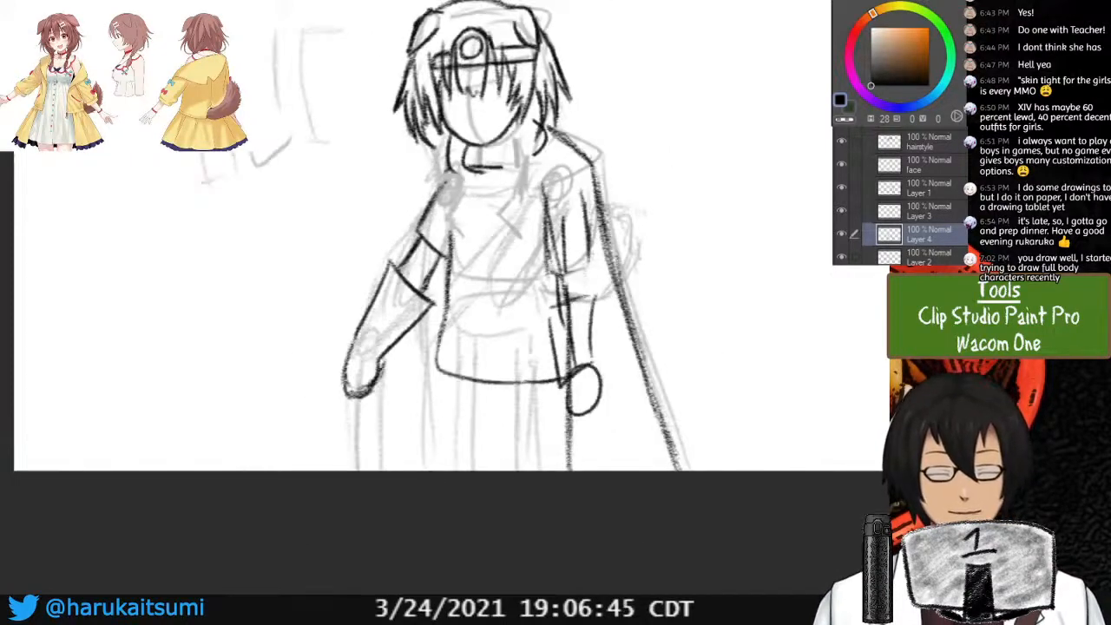
drag(486, 261, 413, 336)
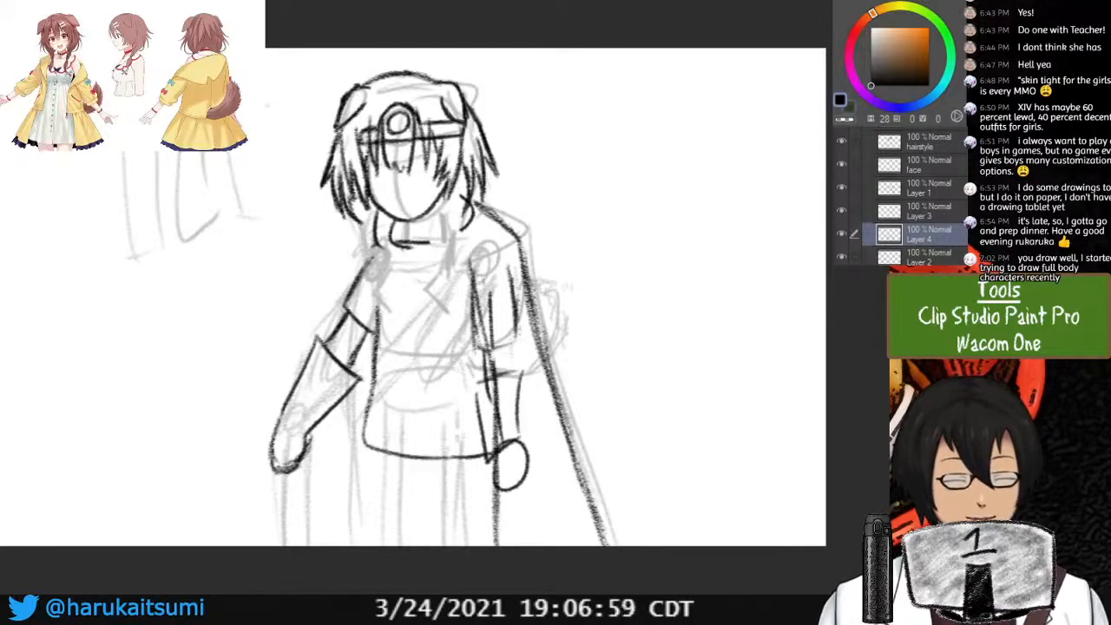
Toggle Layer 4 to check its contents, and rename Layer 1 as cape.
click(841, 233)
click(841, 233)
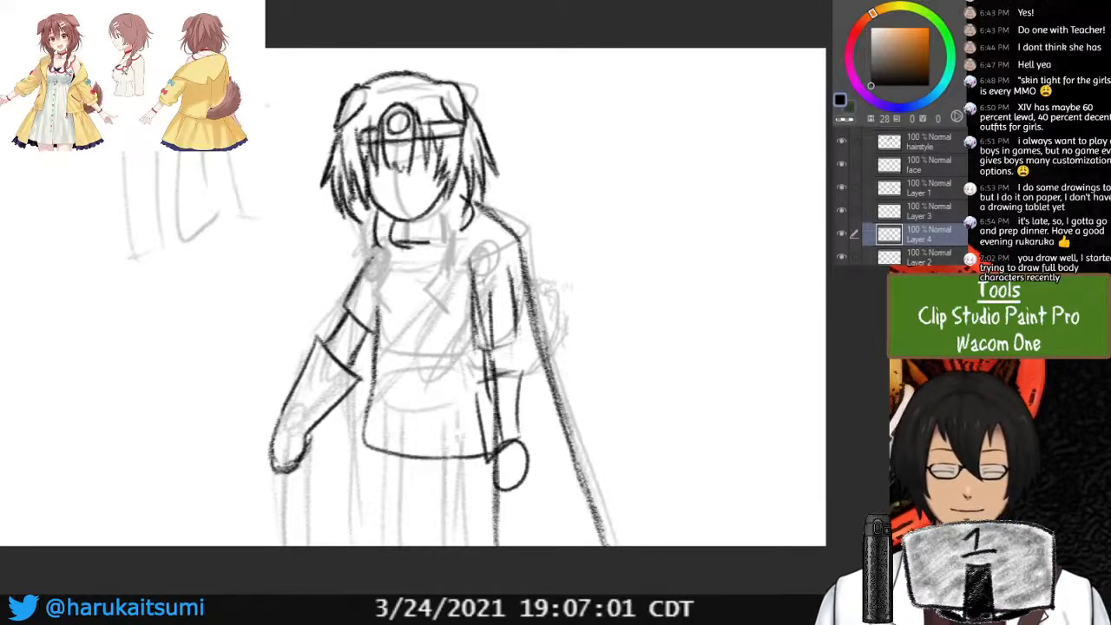
click(841, 233)
click(841, 233)
click(929, 188)
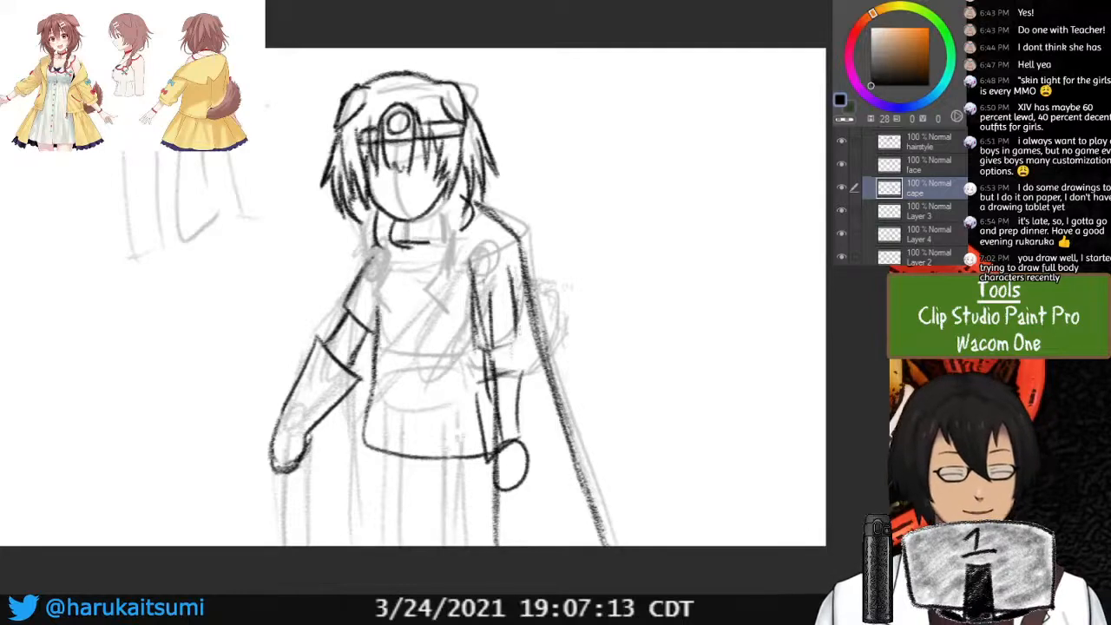
Toggle Layer 3 to check its contents, and rename it as sleeves.
click(841, 211)
click(841, 211)
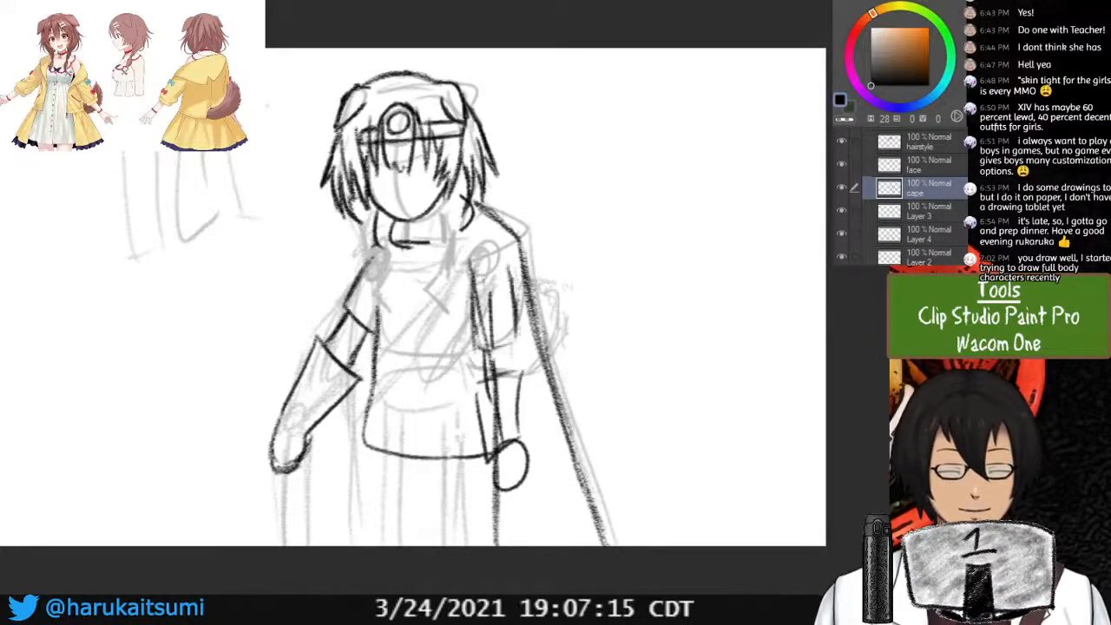
click(841, 211)
click(841, 211)
click(927, 211)
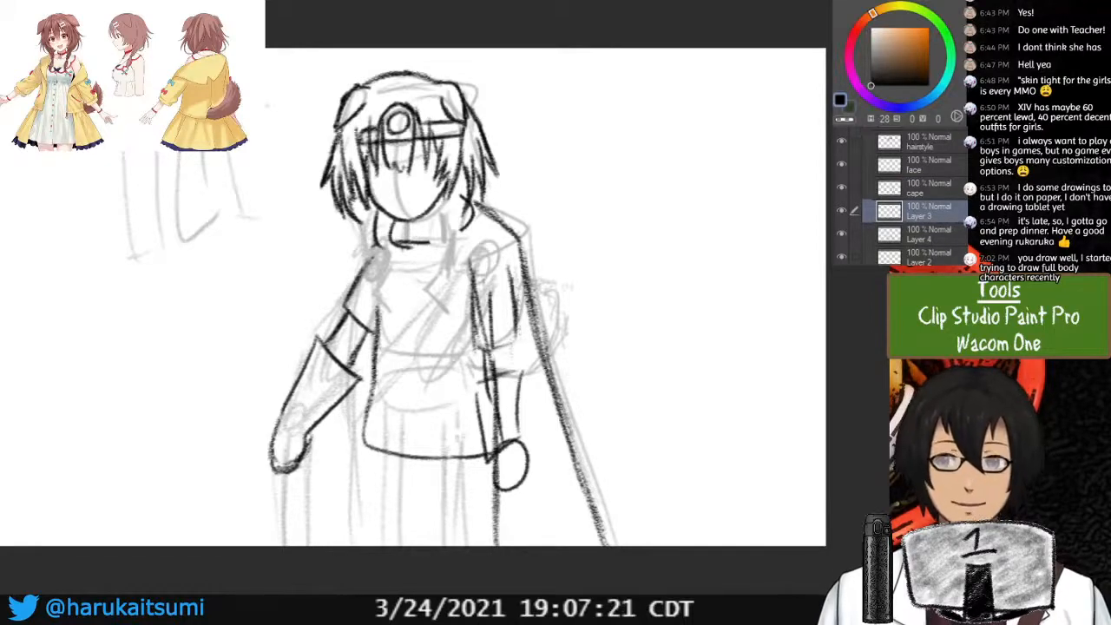
text(sleeves)
key(Return)
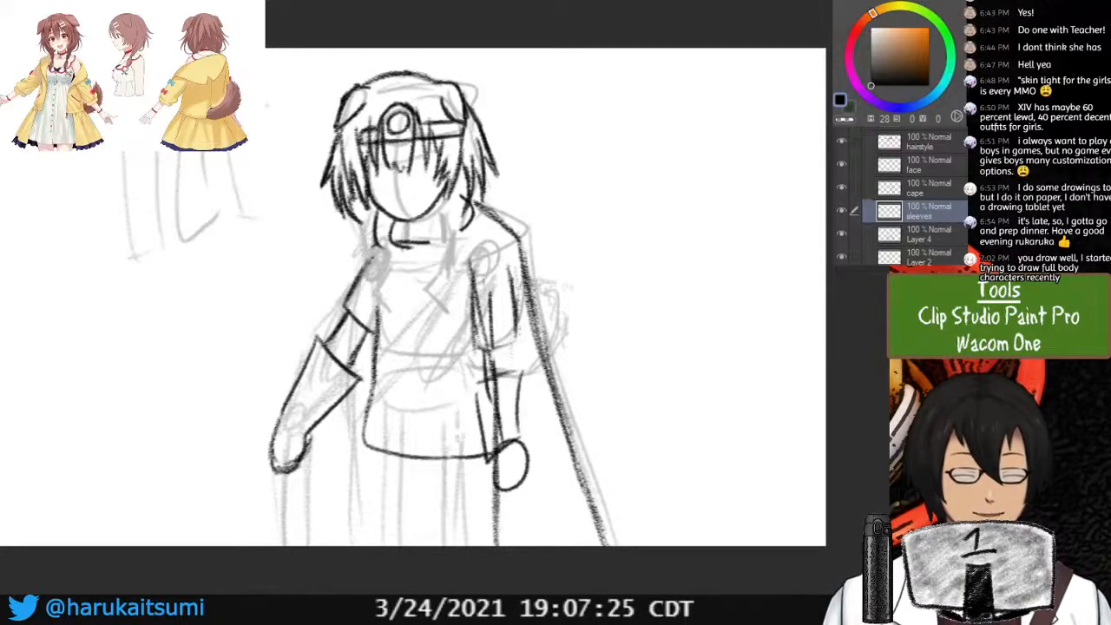
Toggle Layer 4 to confirm what it holds, and rename it as arms.
click(841, 233)
click(841, 233)
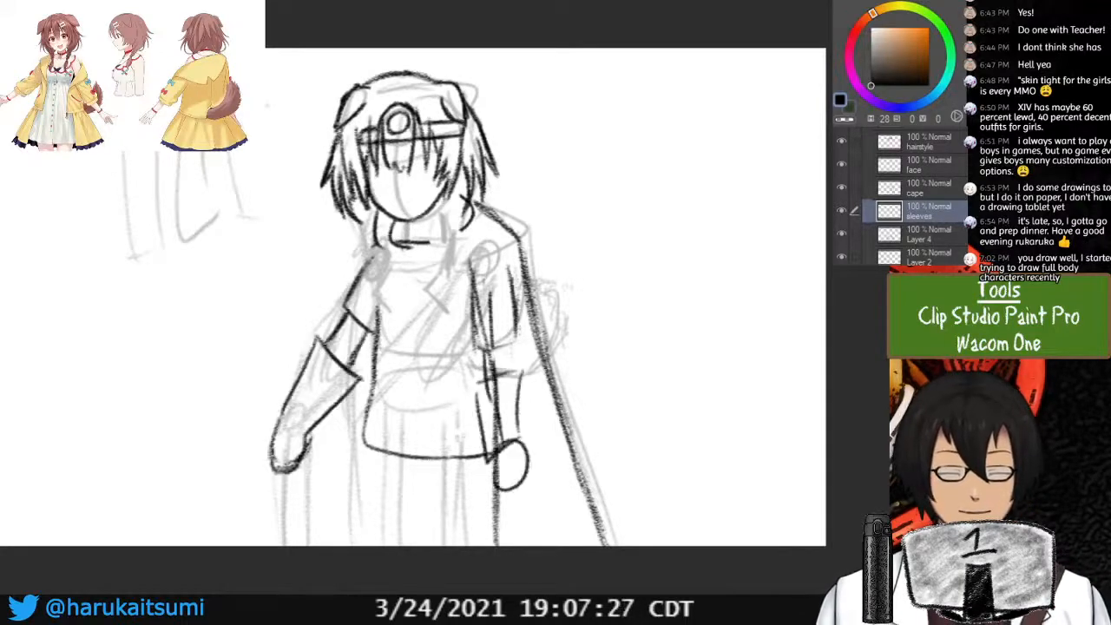
click(929, 234)
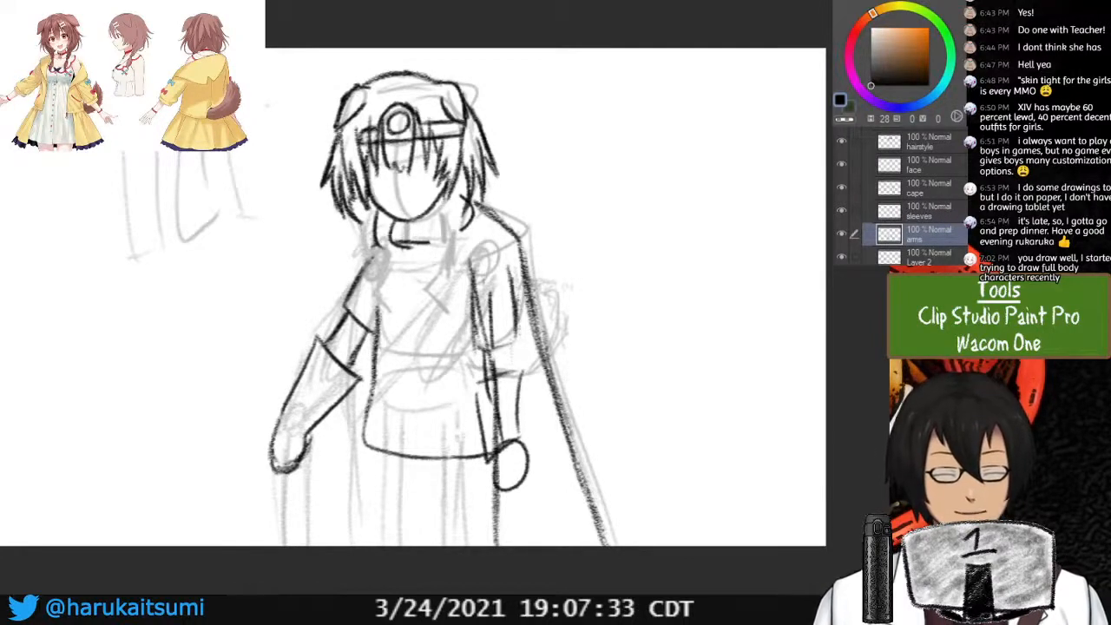
Toggle the arms layer and Layer 2 to check their contents, and make Layer 2 the active layer.
click(928, 211)
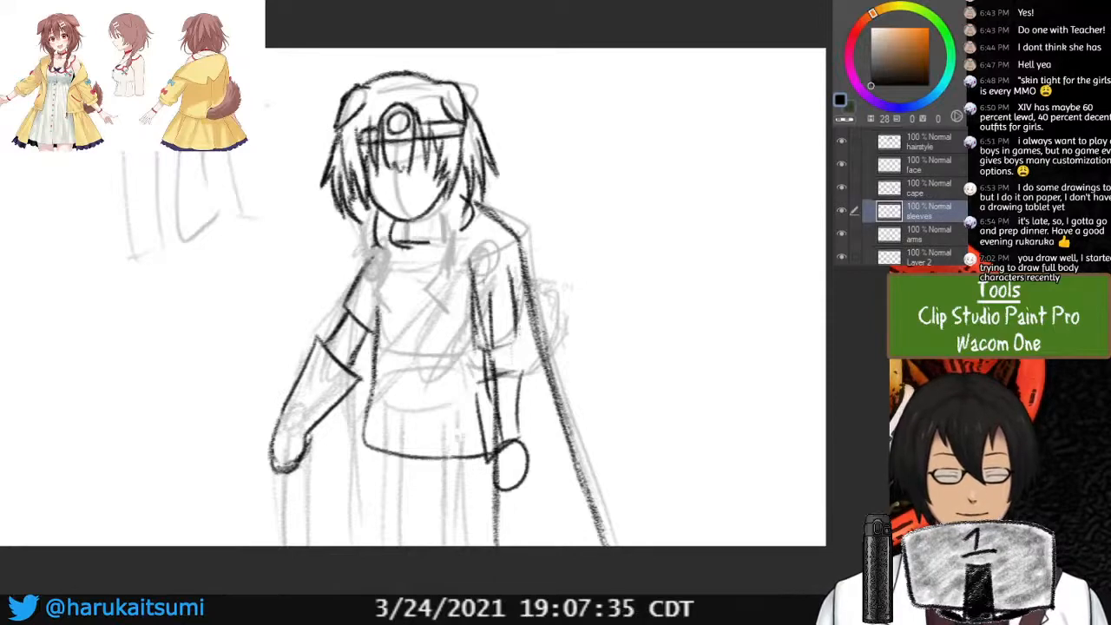
scroll(916, 199, down, 3)
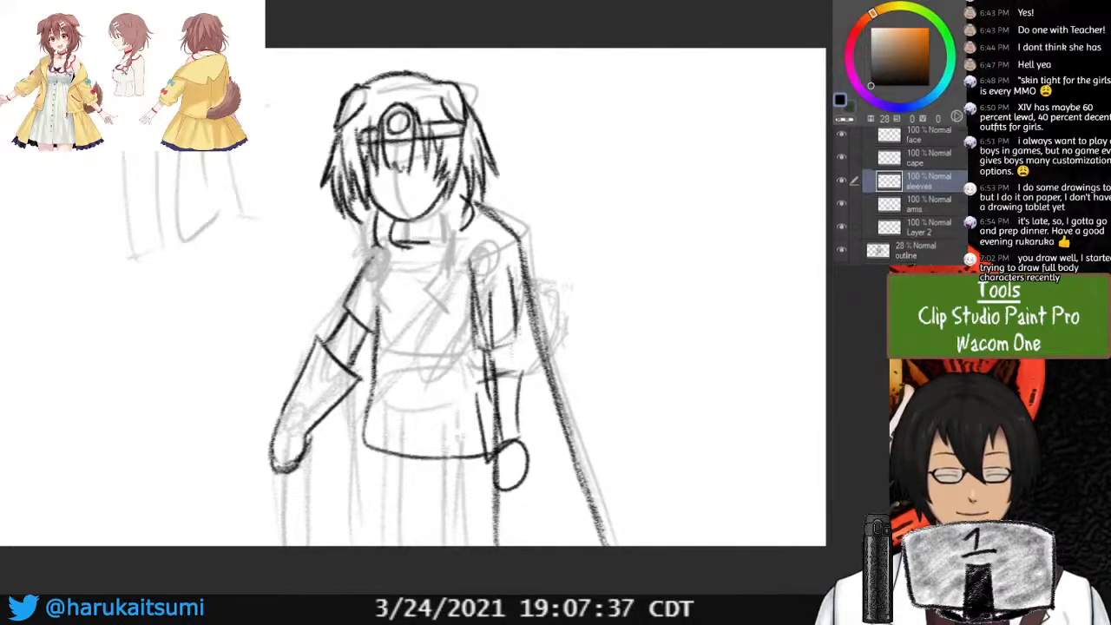
click(841, 188)
click(841, 188)
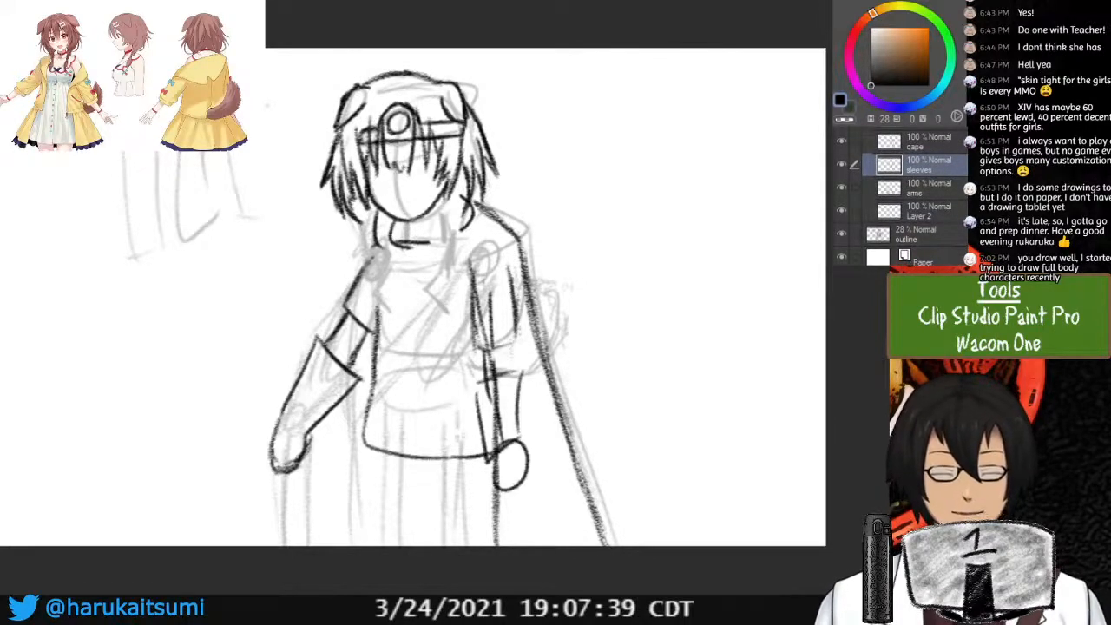
click(841, 211)
click(841, 211)
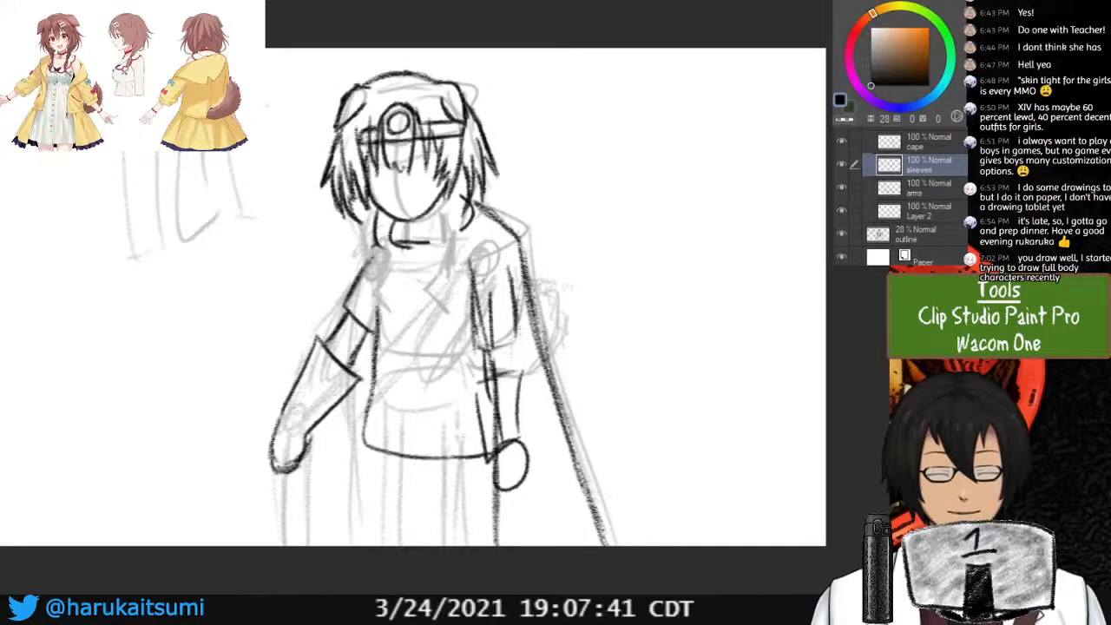
click(927, 211)
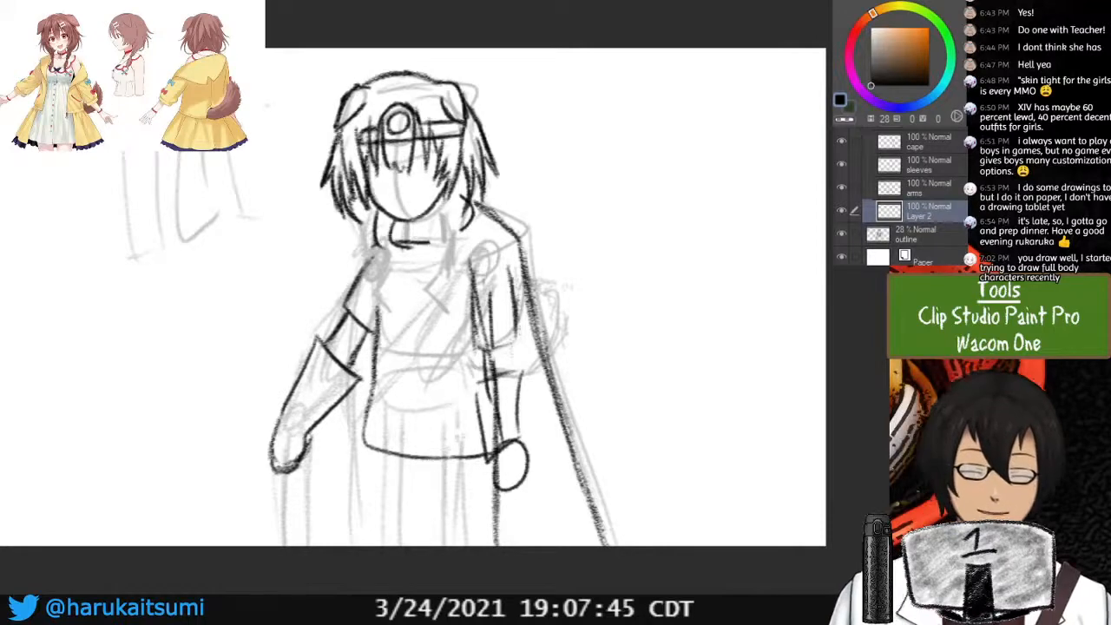
Rename Layer 2 as body.
key(Return)
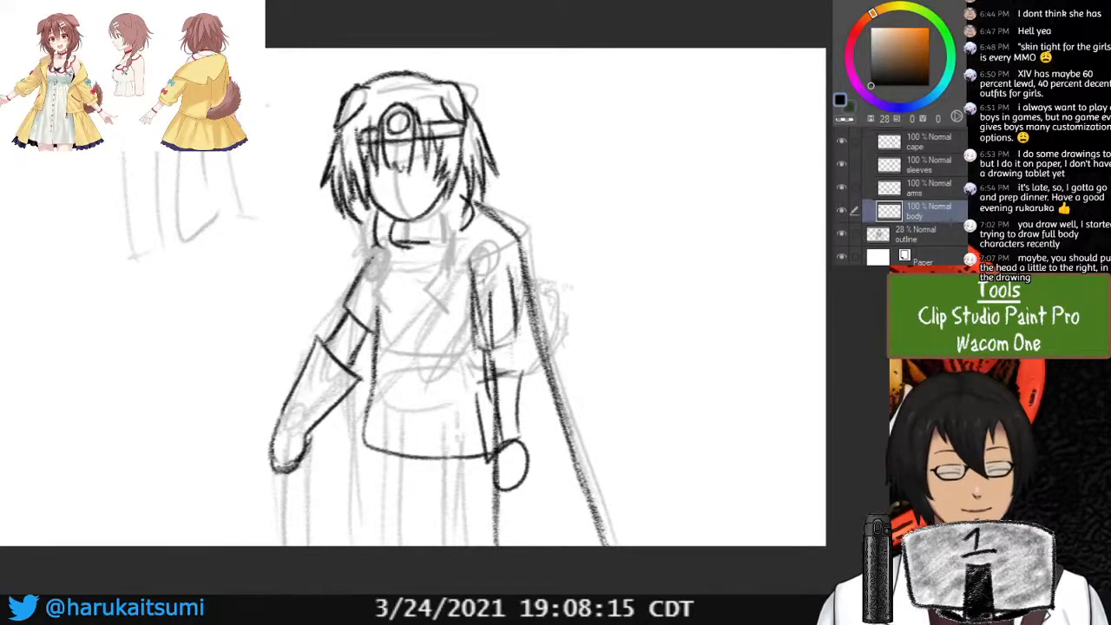
Toggle the arms layer to check which strokes around the shirt and cape belong to it.
key(ctrl+plus)
key(ctrl+plus)
drag(521, 322, 386, 269)
key(ctrl+minus)
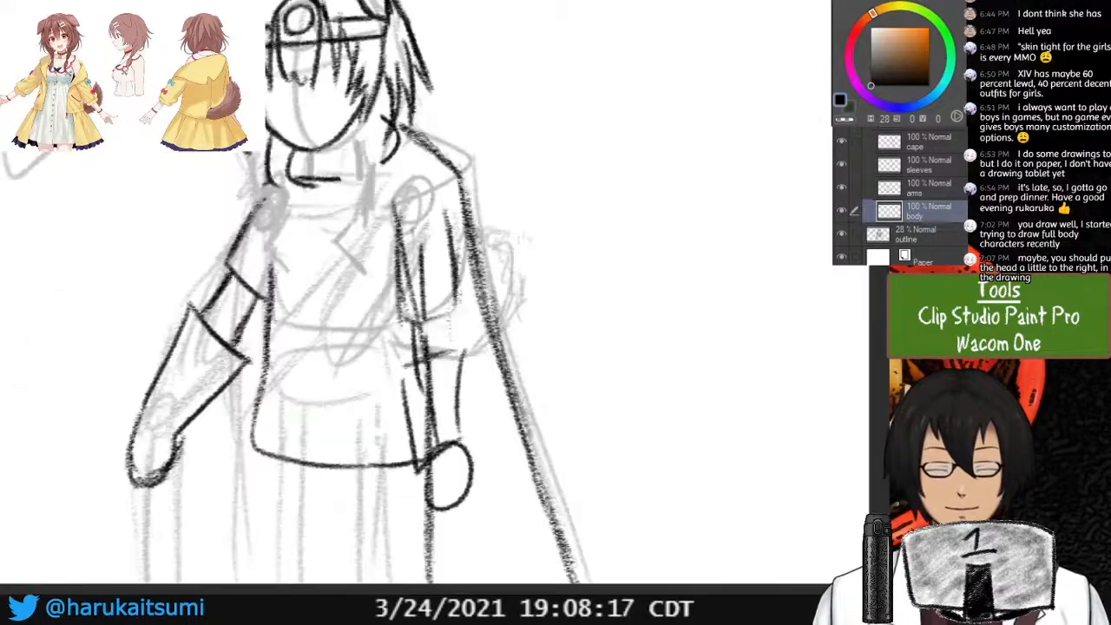
key(ctrl+minus)
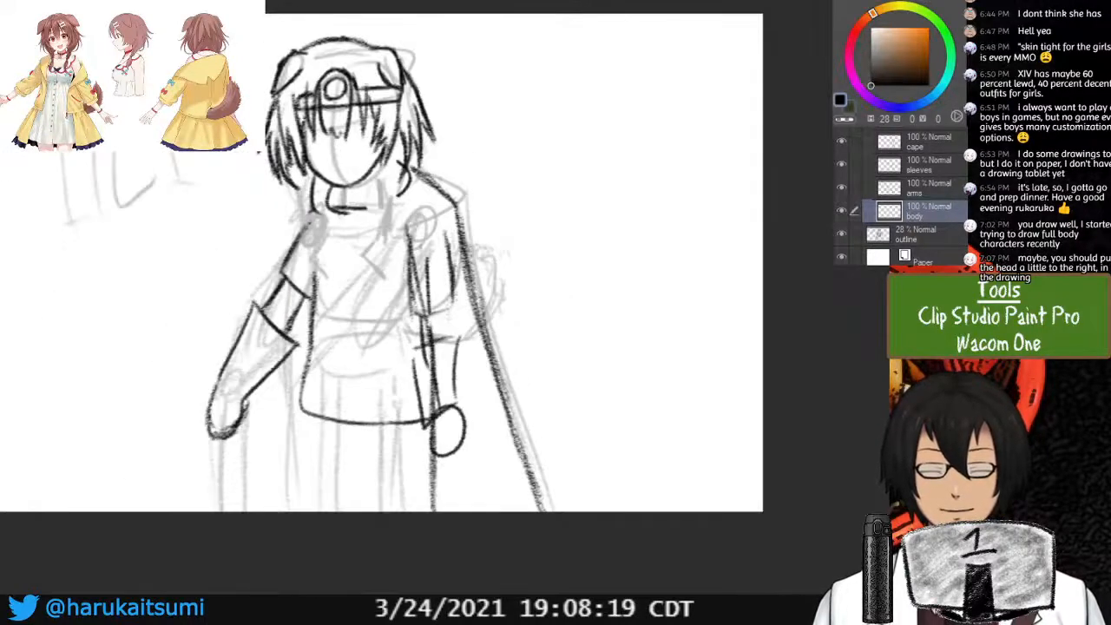
key(ctrl+plus)
drag(416, 312, 507, 298)
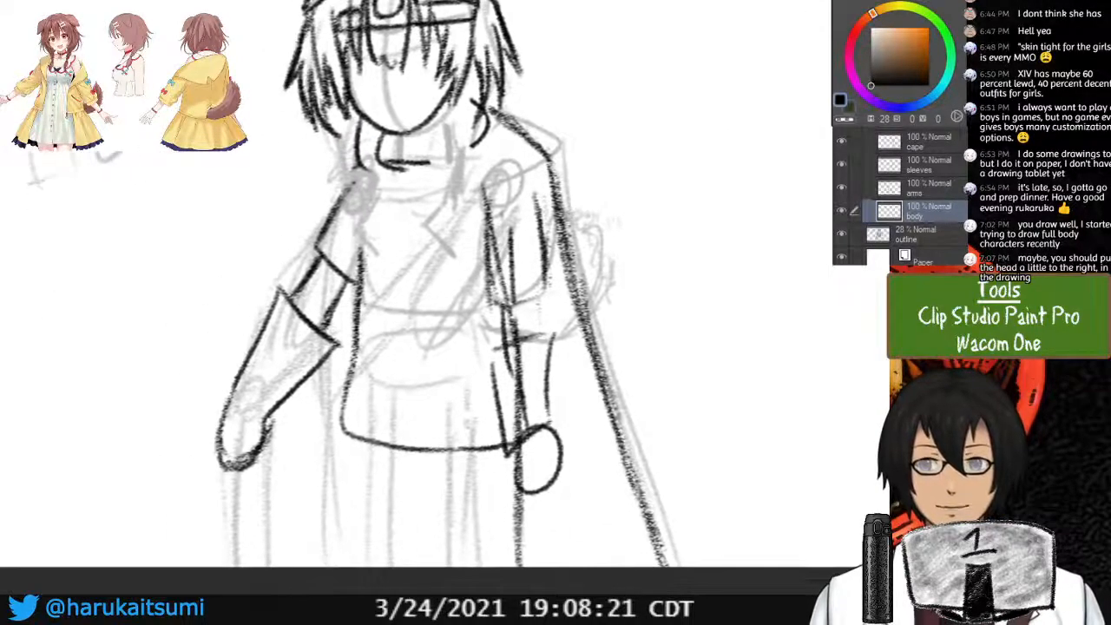
drag(417, 313, 478, 327)
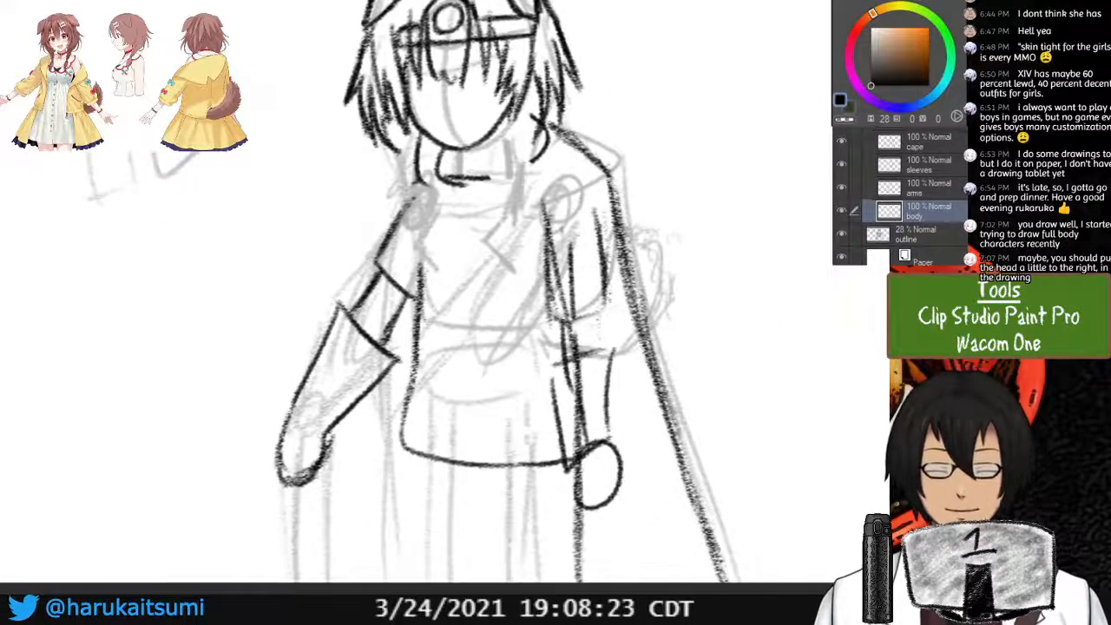
click(841, 188)
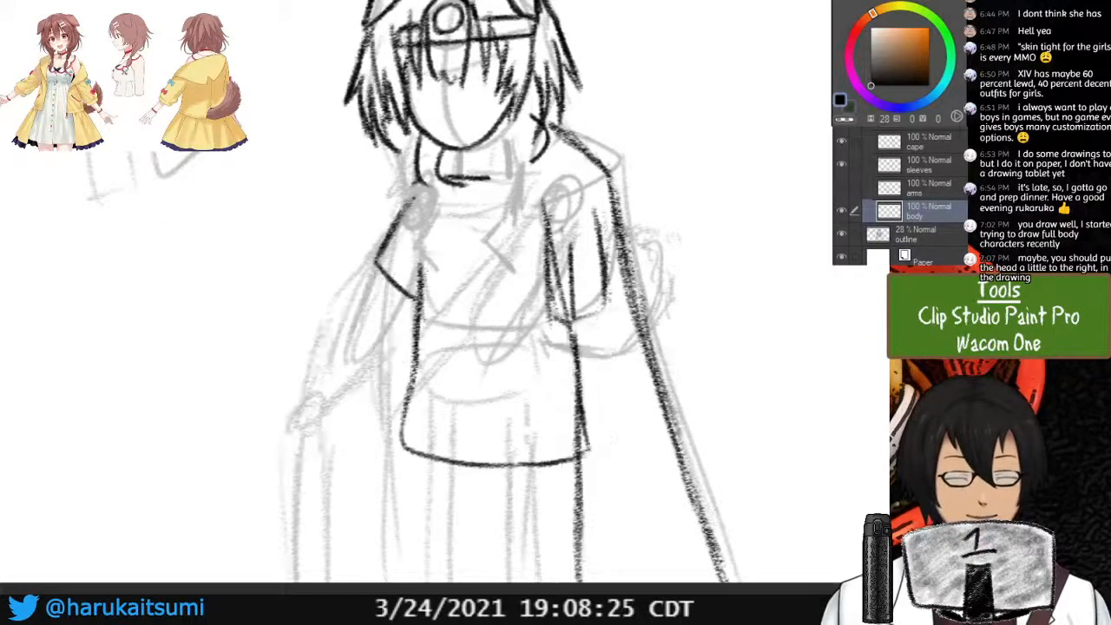
click(841, 187)
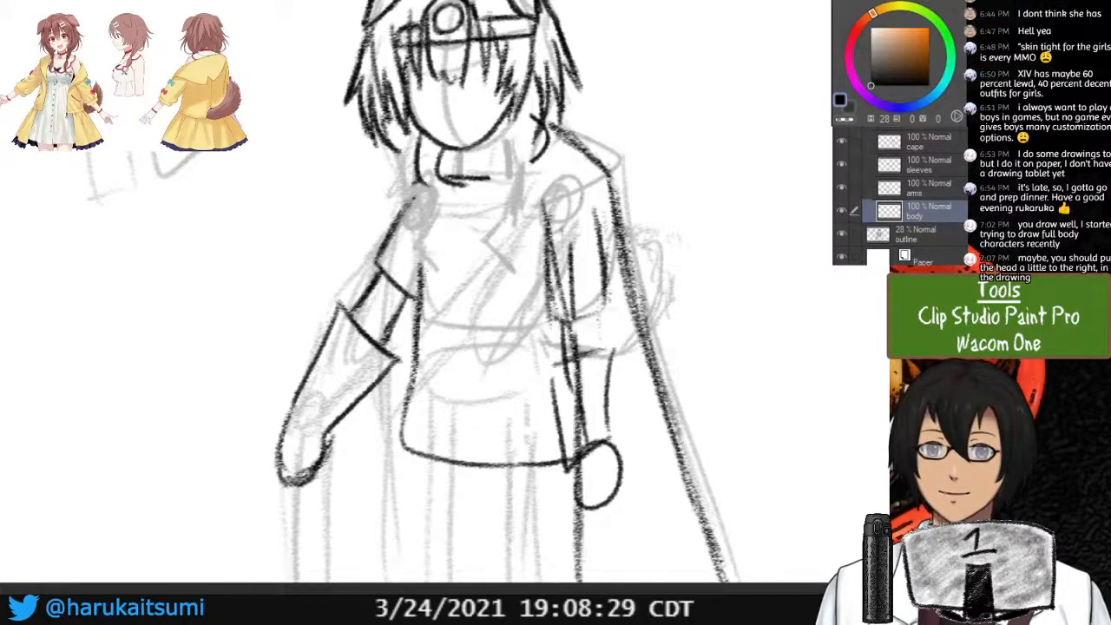
mouse_move(486, 295)
mouse_down()
mouse_move(552, 316)
mouse_move(555, 363)
mouse_up()
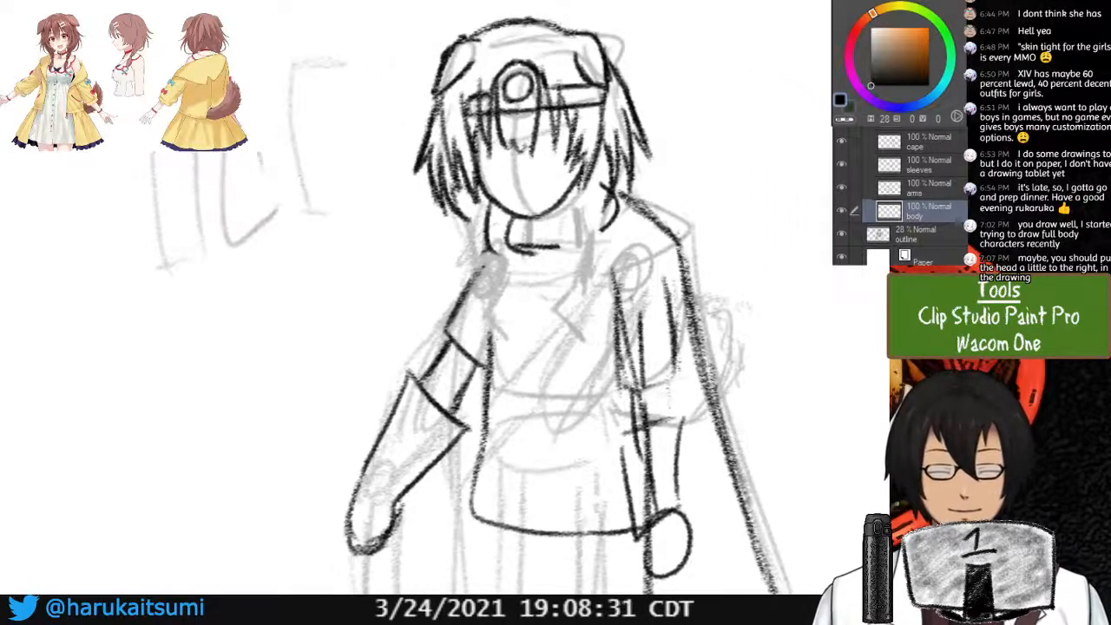
drag(556, 295, 410, 340)
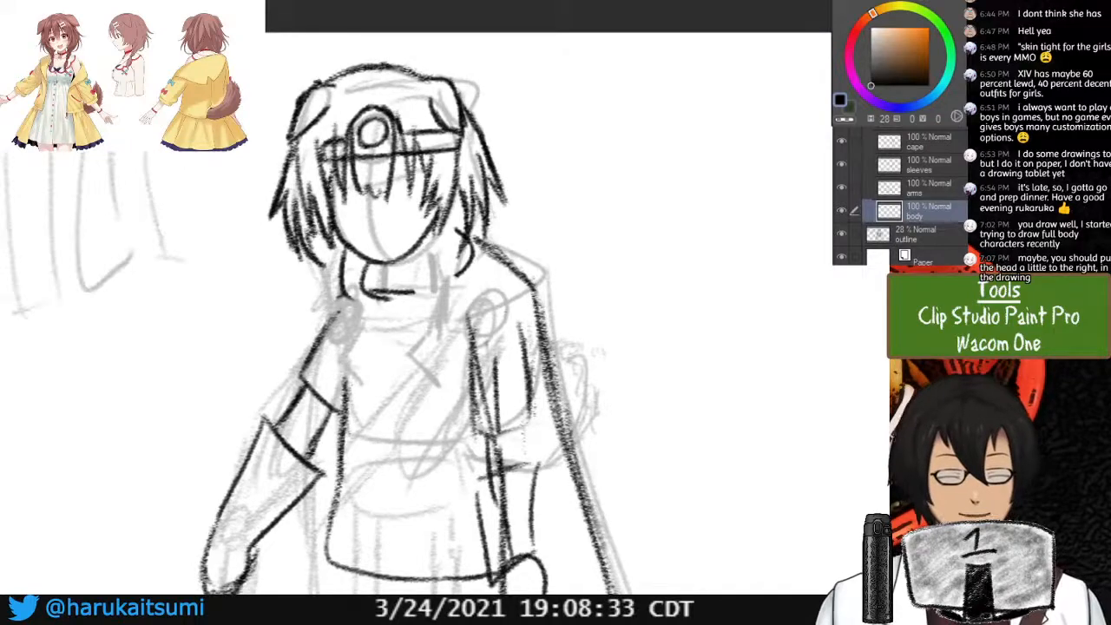
click(841, 188)
click(841, 187)
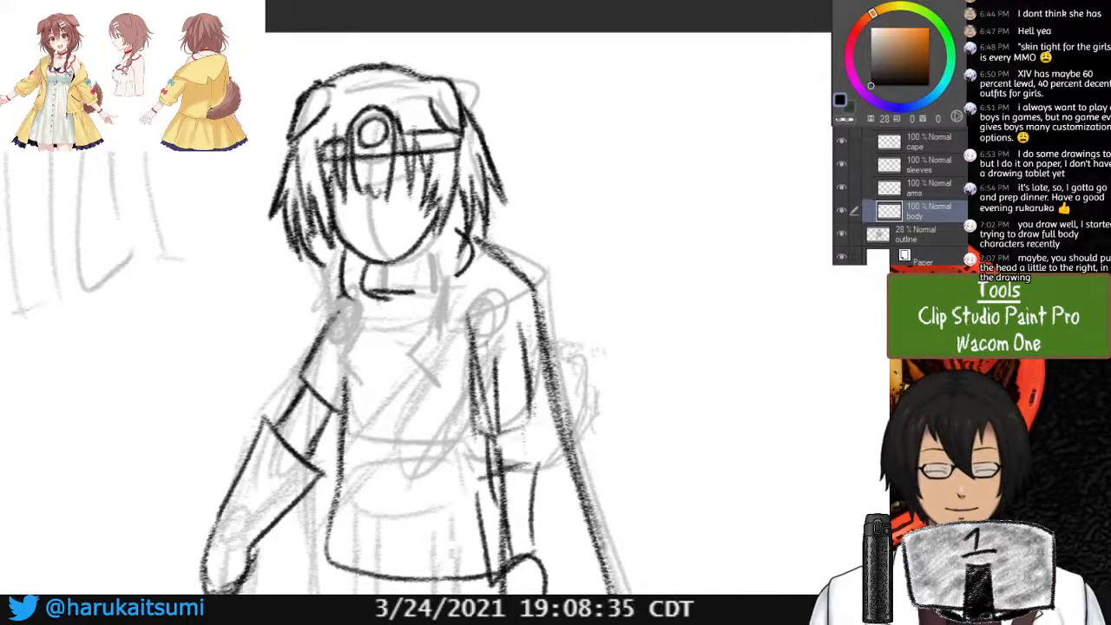
Toggle the arms, sleeves and cape layers in turn to check their contents, and make the cape layer active.
drag(434, 365, 502, 250)
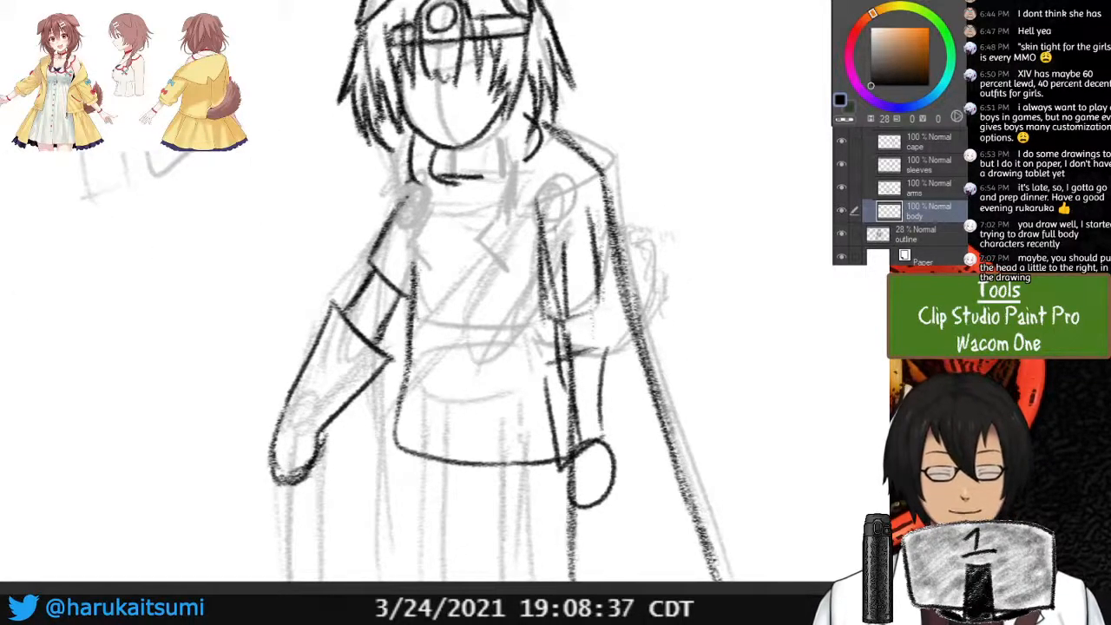
click(841, 187)
click(841, 188)
click(841, 164)
click(841, 164)
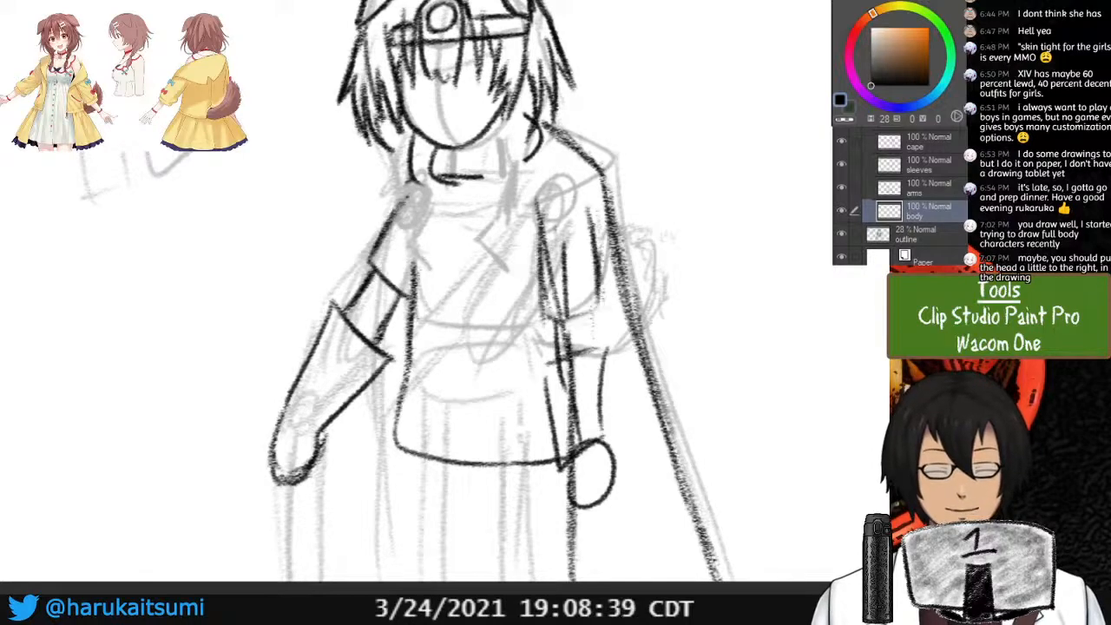
click(841, 164)
click(841, 164)
click(841, 141)
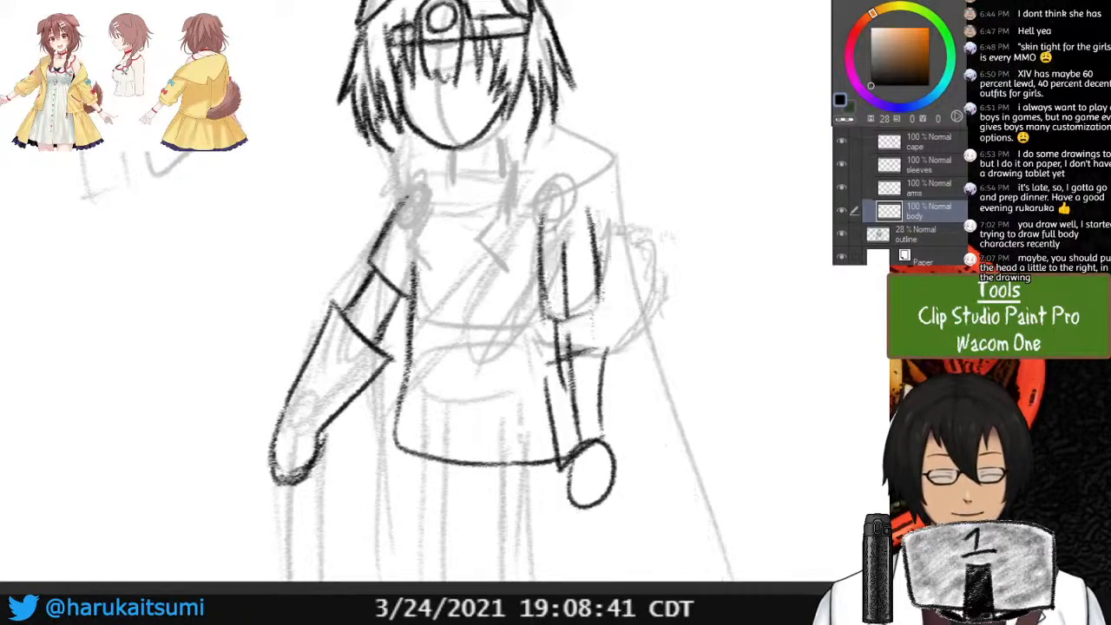
click(841, 141)
click(921, 143)
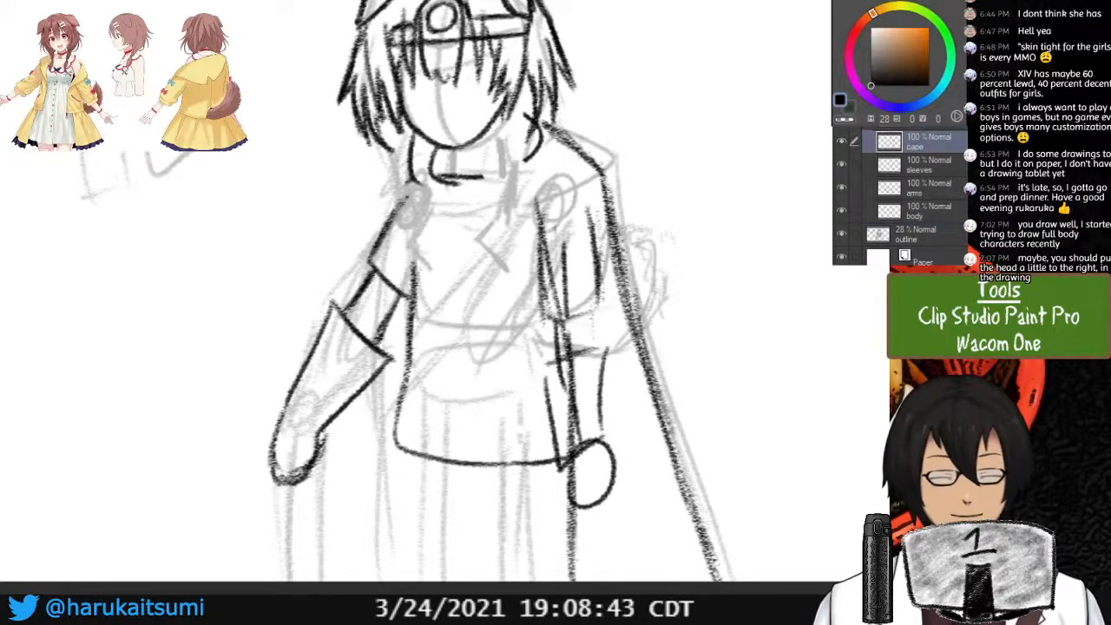
click(841, 141)
click(841, 140)
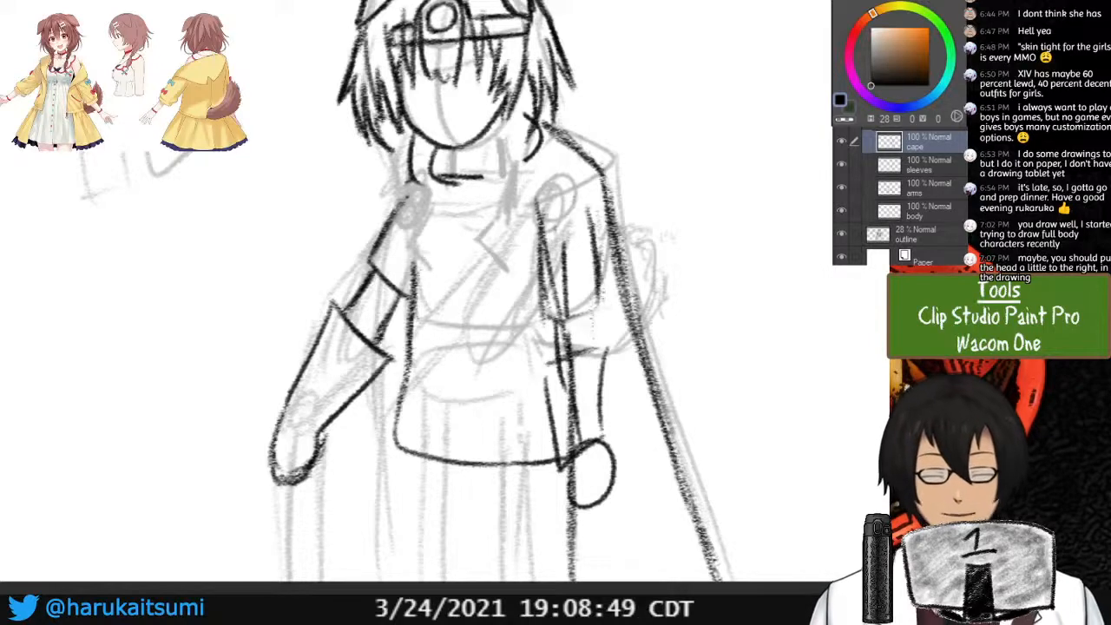
Draw the cape's collar edge on the cape layer, curving from the neck around the near shoulder and across the chest.
drag(401, 222, 516, 255)
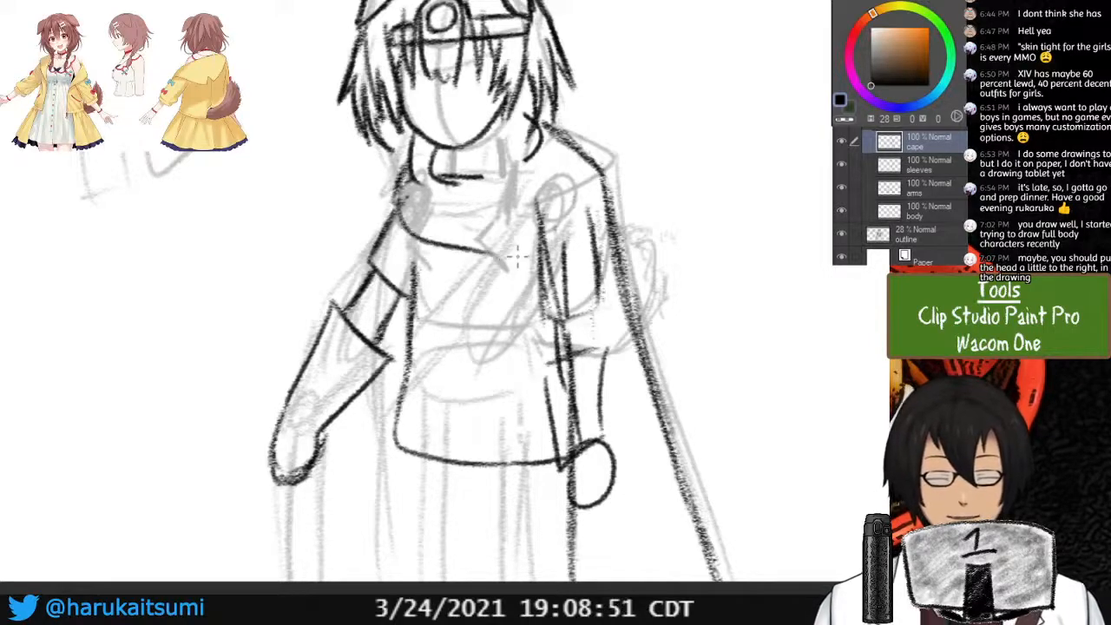
key(ctrl+z)
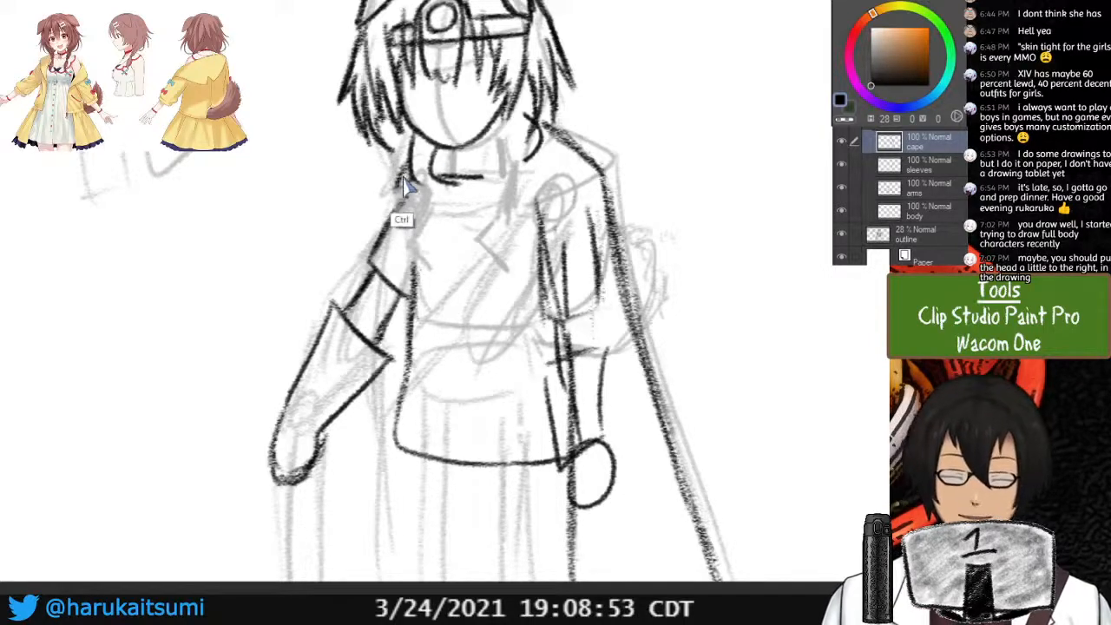
mouse_move(392, 213)
mouse_down()
mouse_move(439, 243)
mouse_move(514, 254)
mouse_up()
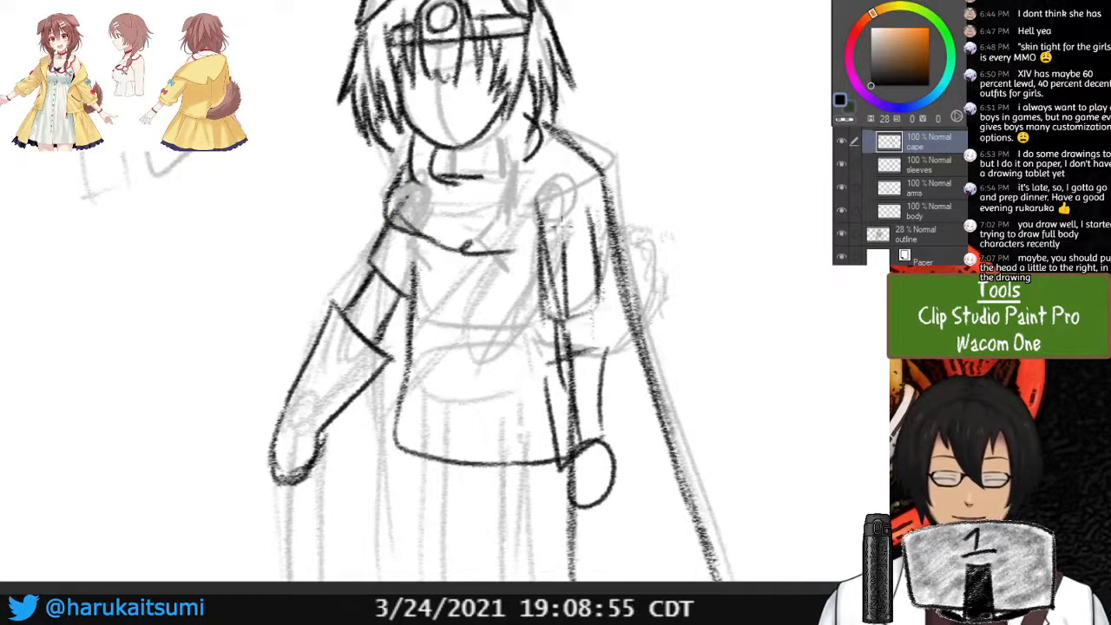
key(ctrl+z)
drag(425, 240, 557, 226)
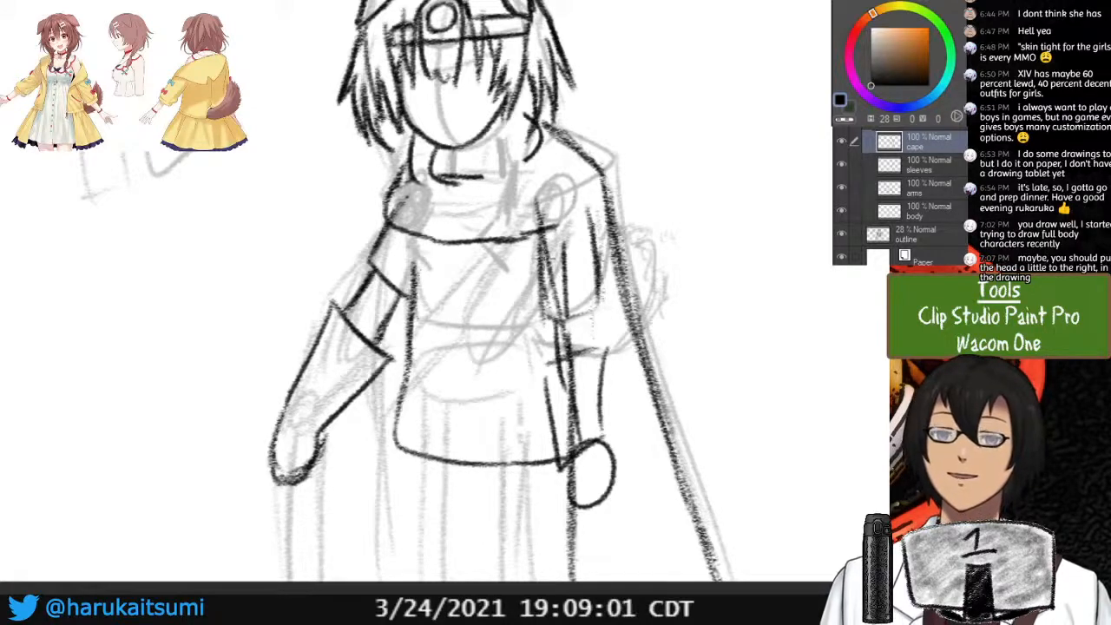
Try to extend the end of the cape's collar edge up over the far shoulder, and toggle the cape layer to compare.
drag(536, 236, 573, 203)
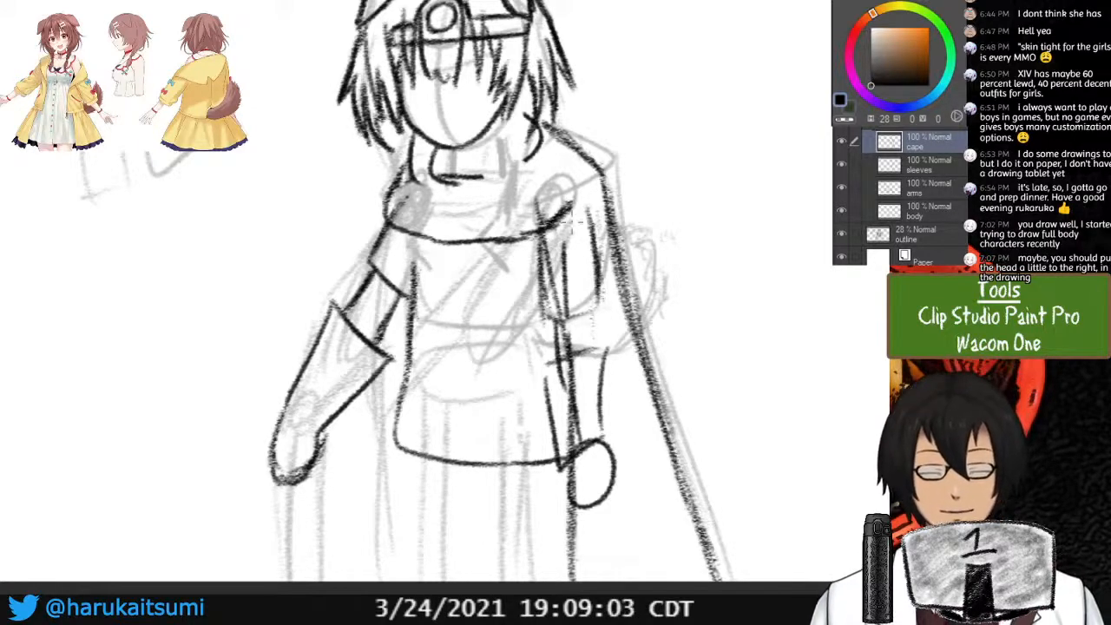
drag(490, 237, 555, 213)
key(ctrl+z)
key(ctrl+z)
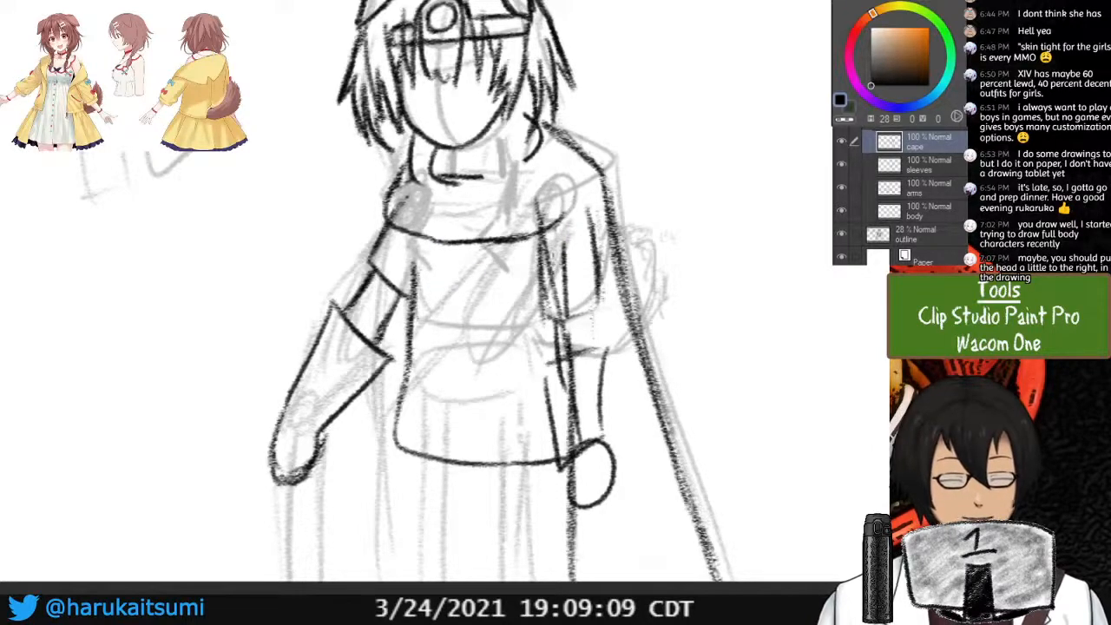
click(841, 141)
click(841, 141)
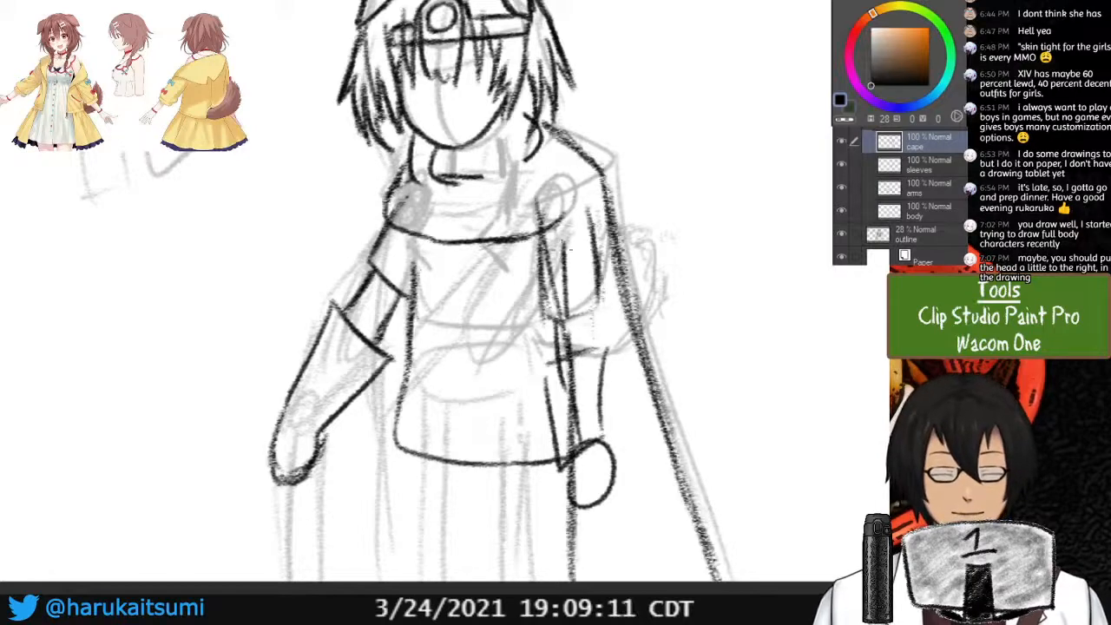
Try to draw the cape's inner edge slanting from the collar down along the partly covered arm, and undo it.
mouse_move(544, 240)
mouse_down()
mouse_move(570, 333)
mouse_move(563, 354)
mouse_up()
mouse_move(545, 303)
mouse_down()
mouse_move(564, 321)
mouse_move(567, 442)
mouse_up()
drag(552, 335, 564, 441)
key(ctrl+z)
key(ctrl+z)
key(ctrl+z)
key(ctrl+z)
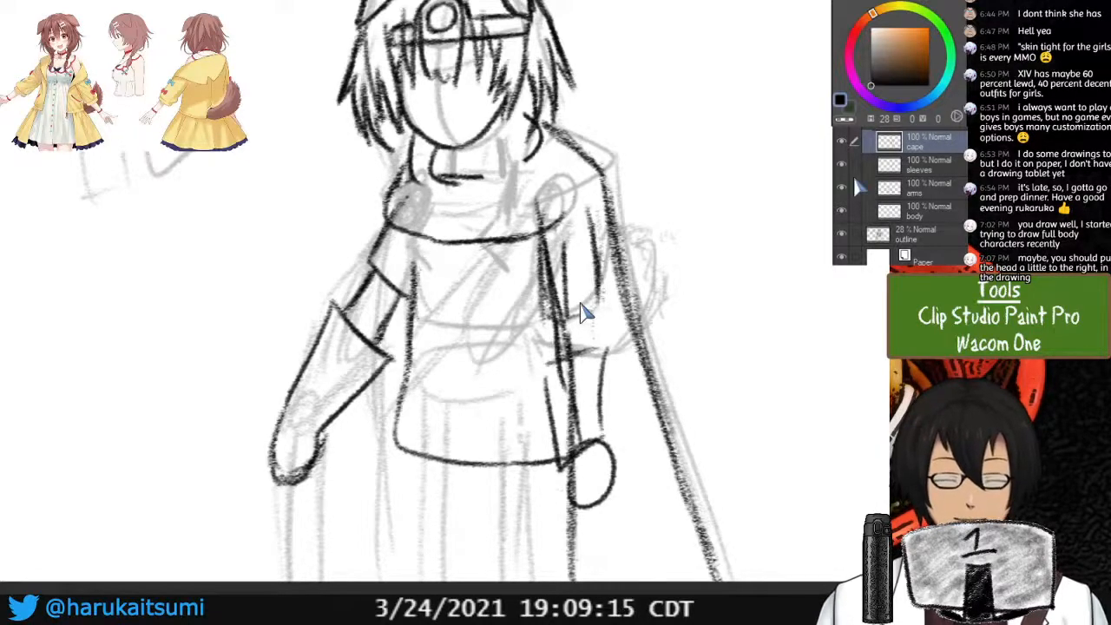
Try a straighter inner cape edge from the collar down past the shirt hem, and undo its strokes.
drag(543, 232, 552, 531)
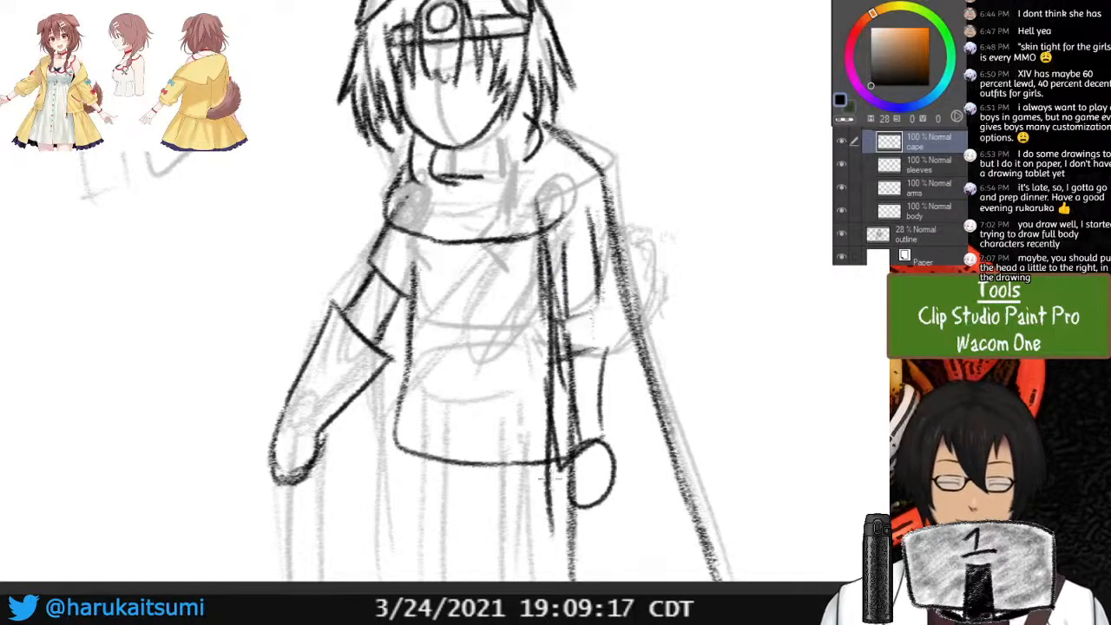
drag(547, 482, 549, 579)
drag(546, 502, 550, 580)
drag(552, 391, 549, 540)
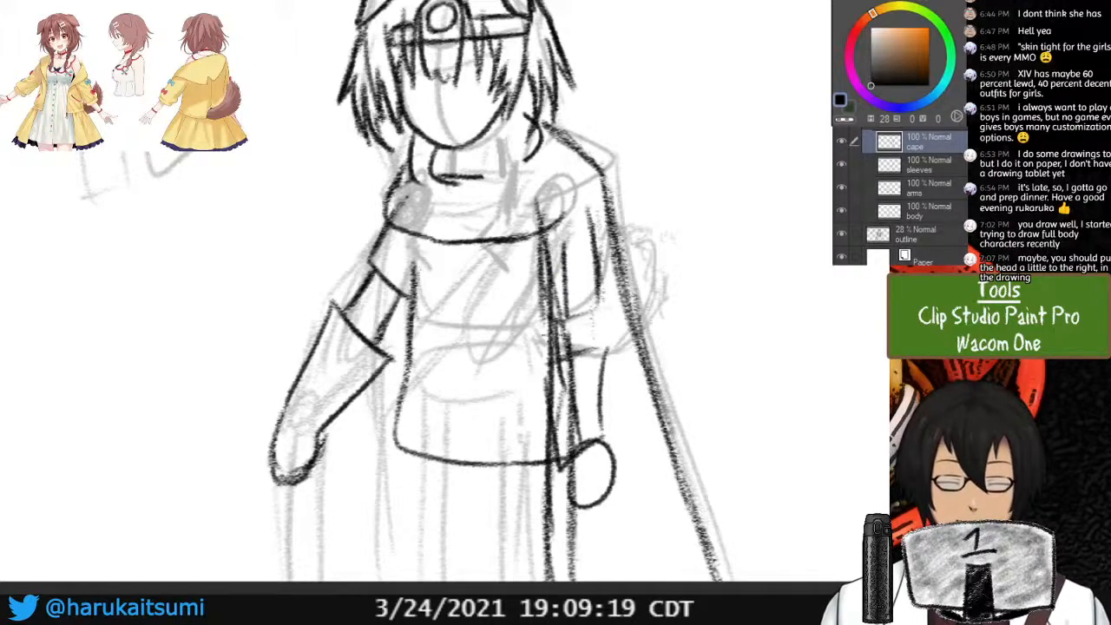
key(ctrl+z)
key(ctrl+z)
key(ctrl+z)
key(ctrl+z)
key(ctrl+z)
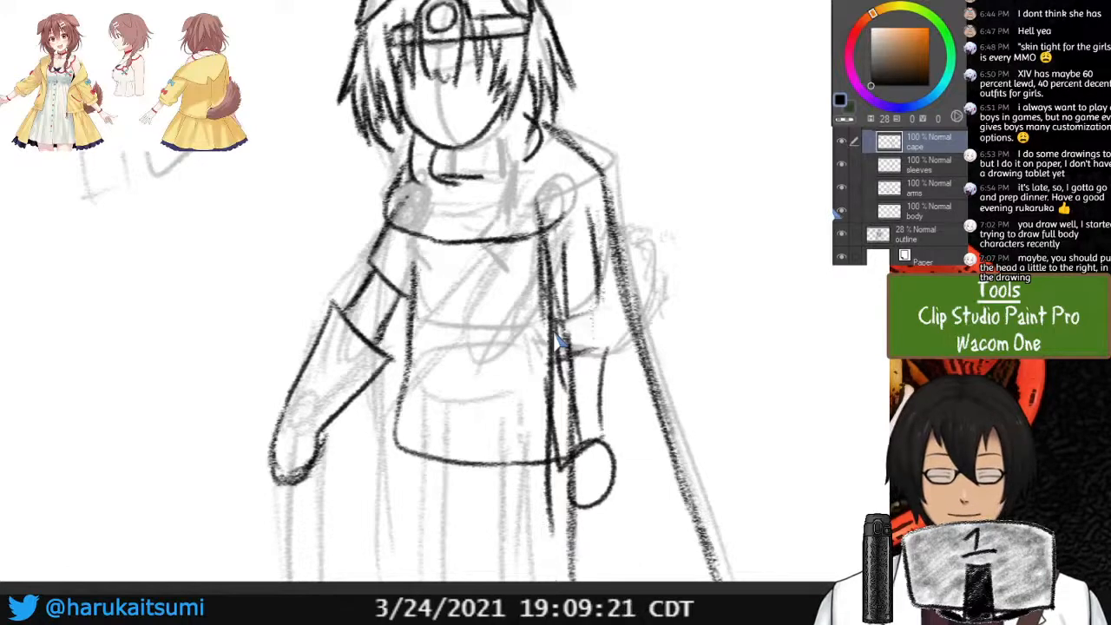
Redraw the cape's inner edge closer to the torso, from the collar straight down past the shirt hem.
drag(540, 227, 543, 495)
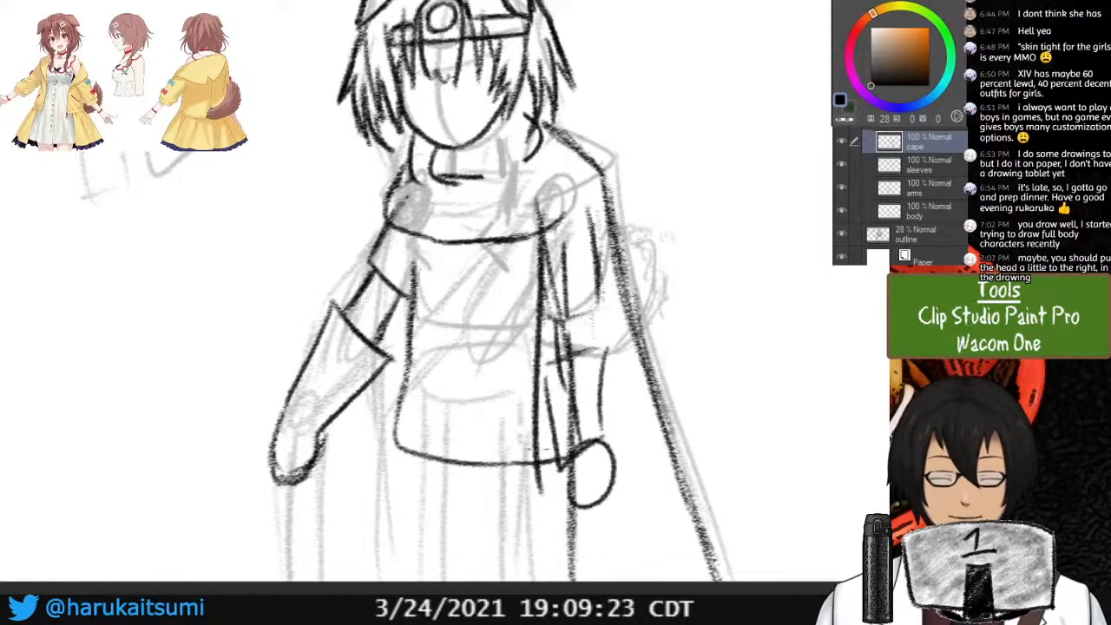
drag(538, 445, 545, 580)
drag(537, 460, 544, 578)
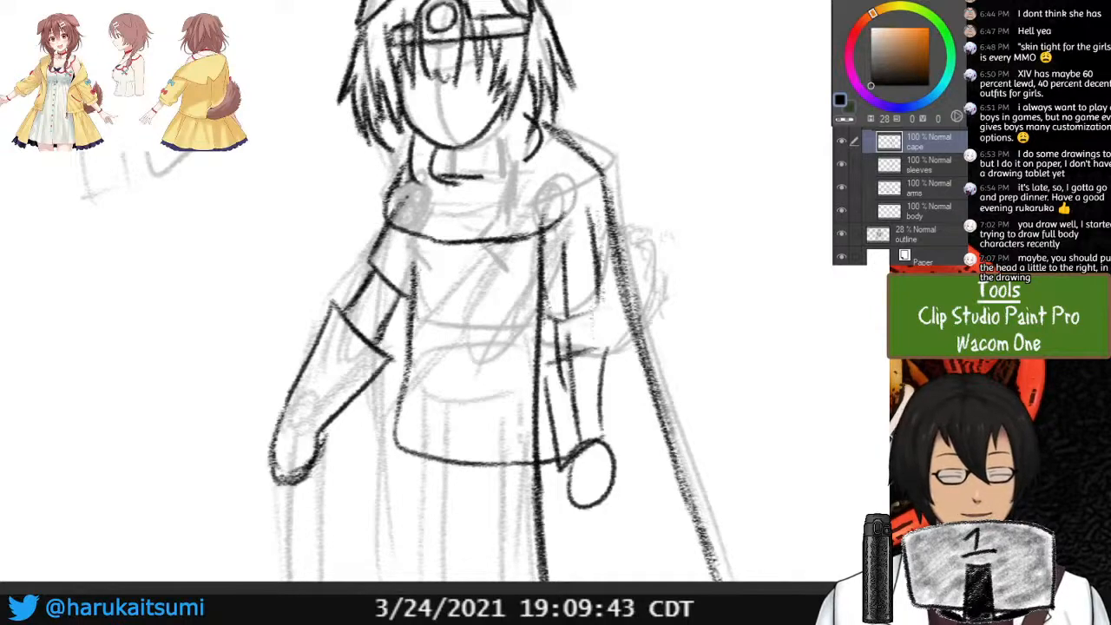
Lasso the sleeve lying under the cape on the sleeves layer, delete it, and clear the selection.
click(928, 165)
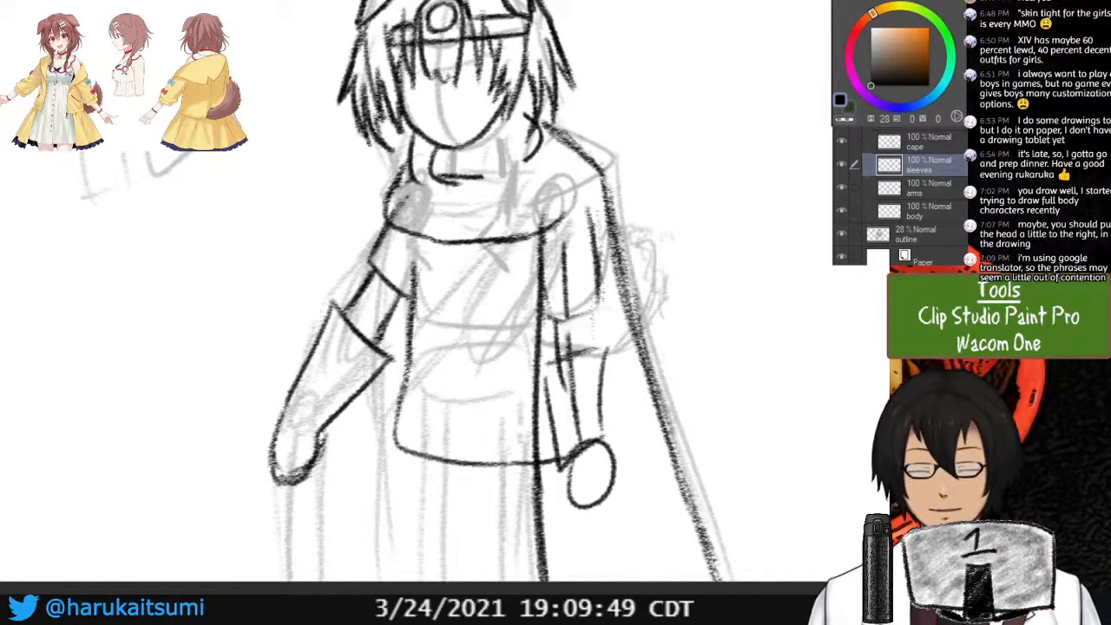
mouse_move(538, 386)
mouse_down()
mouse_move(620, 382)
mouse_move(525, 328)
mouse_up()
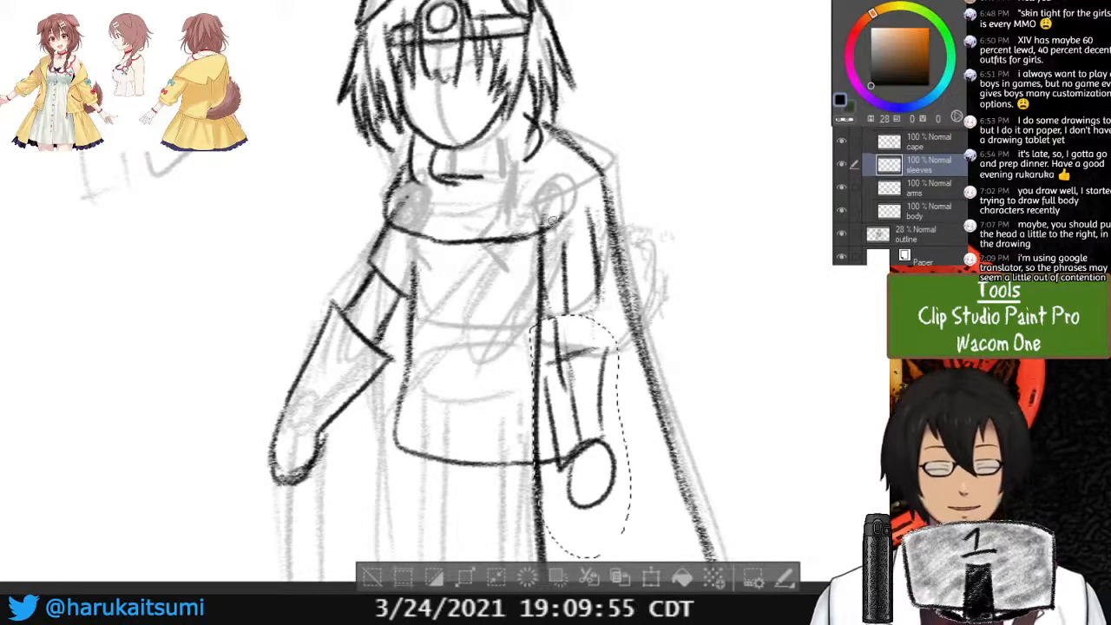
mouse_move(542, 205)
mouse_down()
mouse_move(556, 340)
mouse_move(579, 157)
mouse_up()
key(Delete)
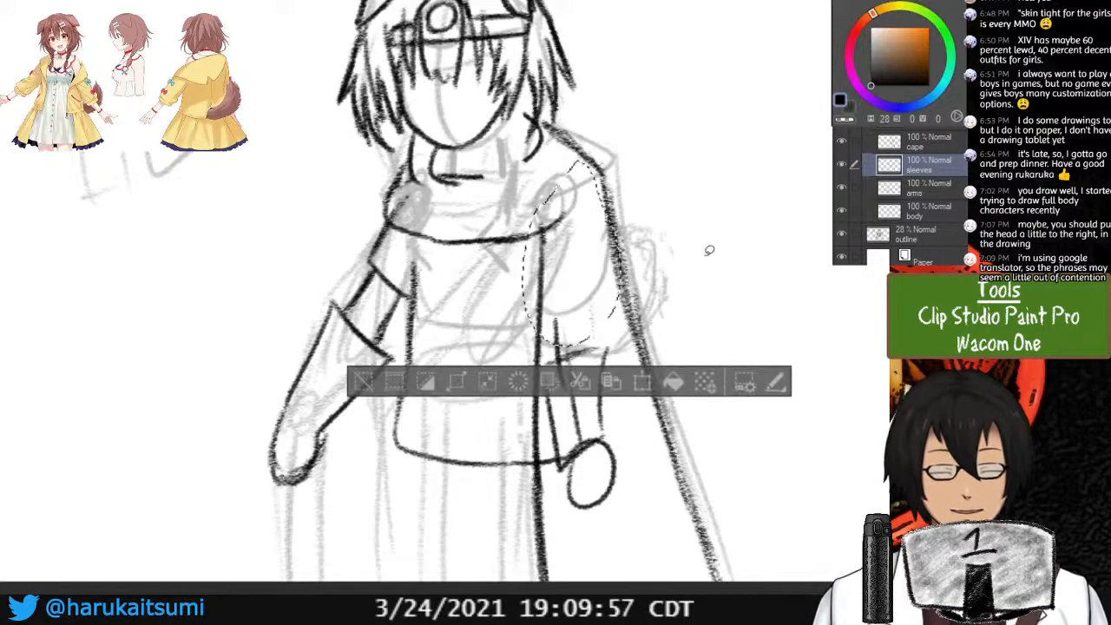
key(ctrl+d)
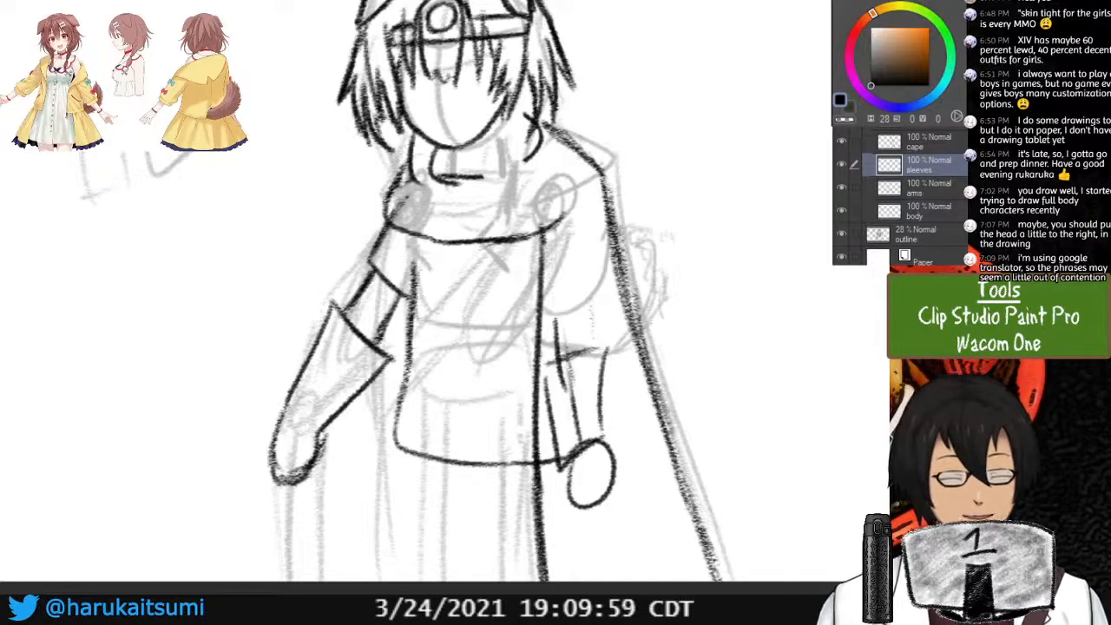
Lasso and delete the cape-side forearm and hand on the arms layer, clear the selection, and make the body layer active.
click(925, 187)
mouse_move(569, 278)
mouse_down()
mouse_move(526, 382)
mouse_move(562, 260)
mouse_up()
key(Delete)
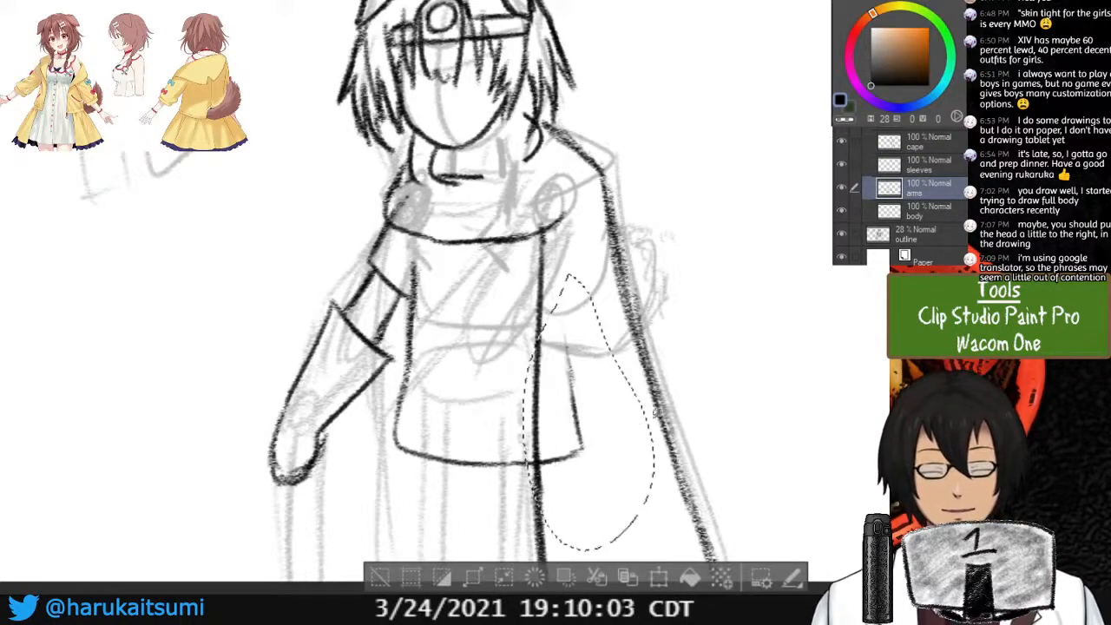
key(ctrl+d)
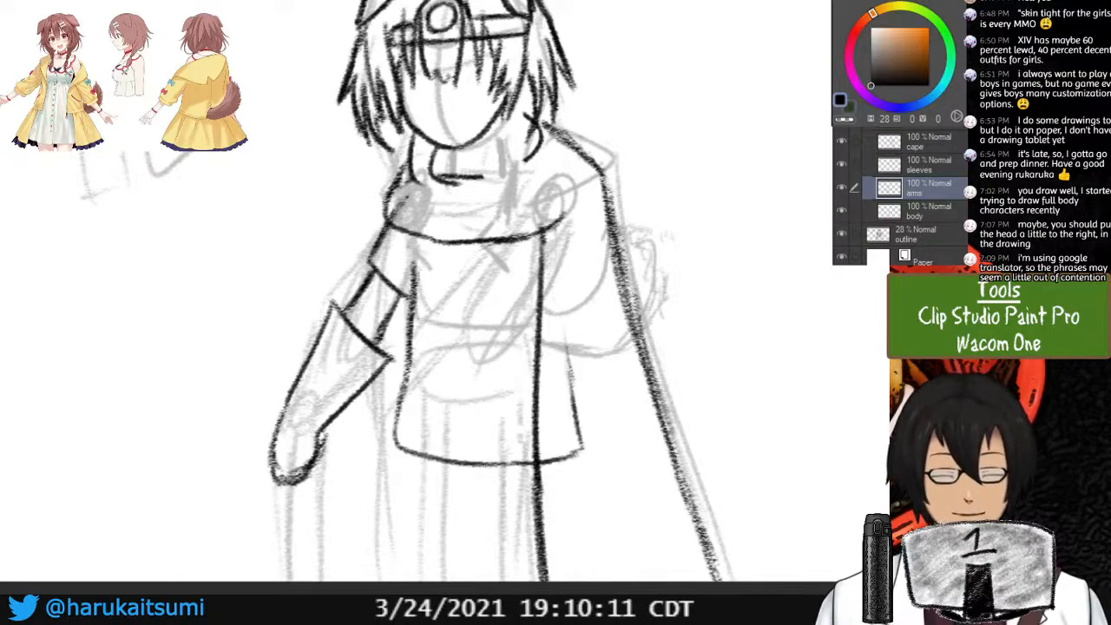
click(927, 211)
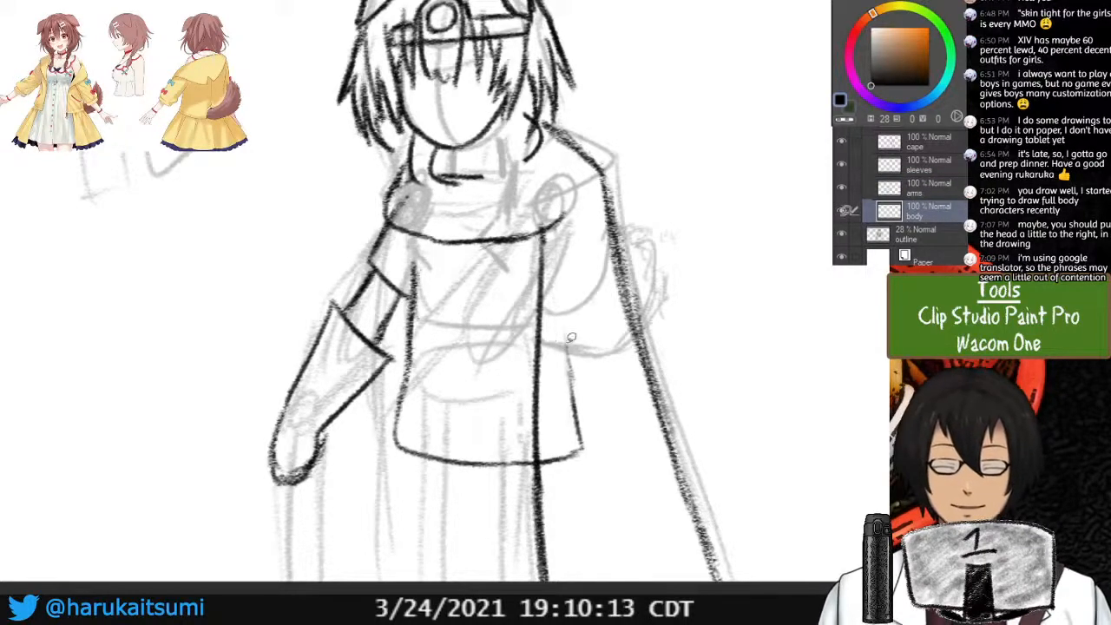
Erase the shirt's side and hem lines that extend past the cape's inner edge on the body layer.
mouse_move(580, 295)
mouse_down()
mouse_move(540, 452)
mouse_move(612, 347)
mouse_move(581, 277)
mouse_up()
click(754, 348)
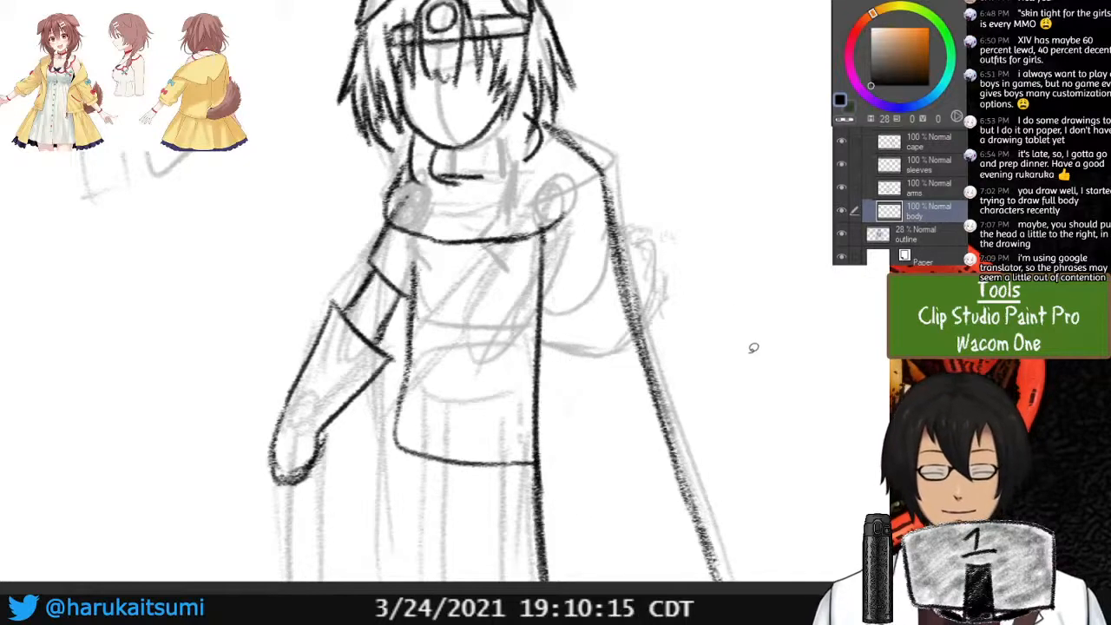
key(ctrl+minus)
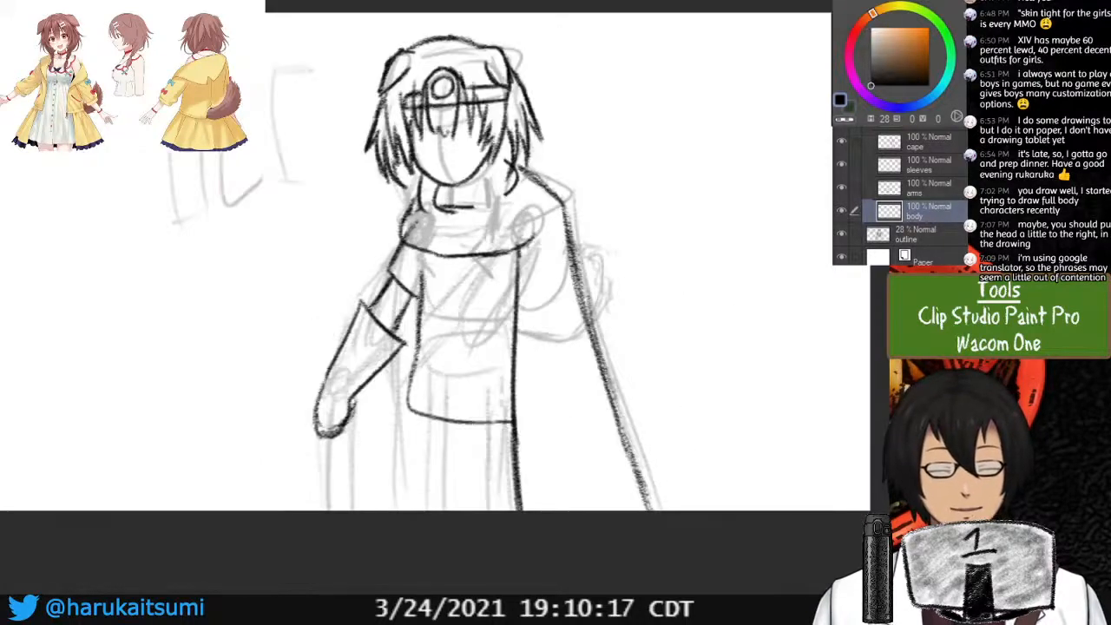
key(ctrl+plus)
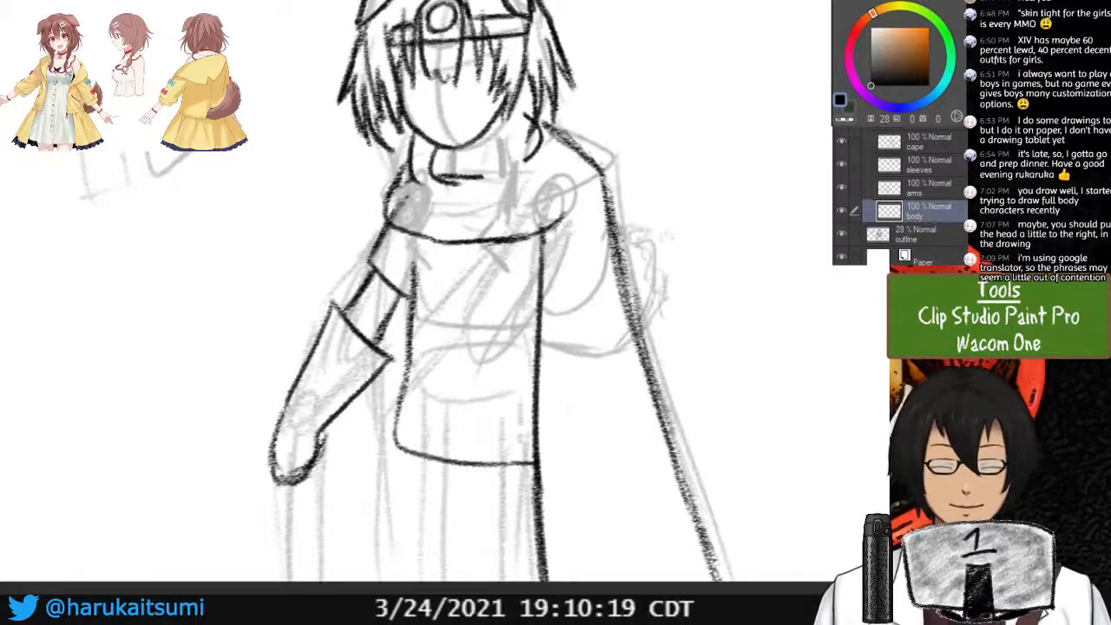
Check which lines the arms and sleeves layers hold by toggling their visibility, and make the sleeves layer active.
click(855, 188)
click(841, 187)
click(841, 188)
click(841, 164)
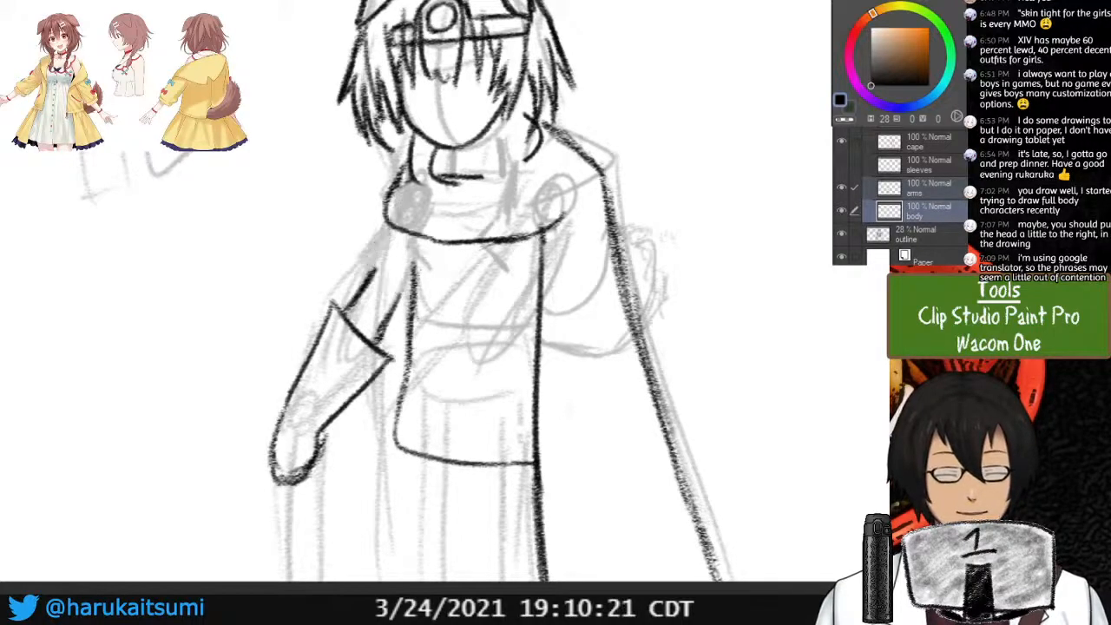
click(841, 164)
click(930, 165)
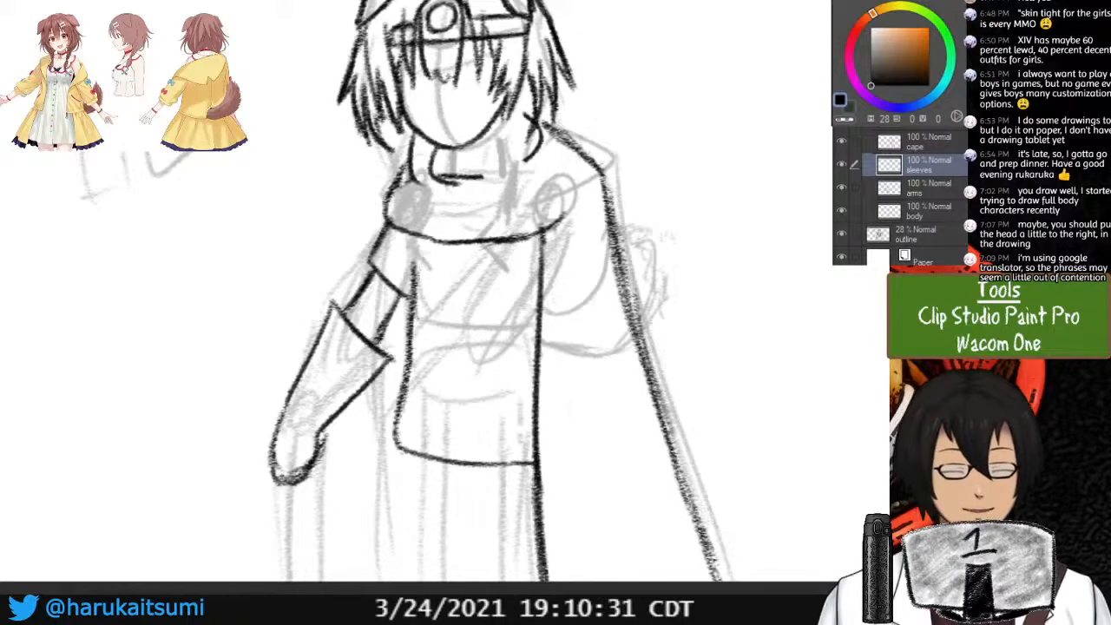
Show the braids layer, select the face, hairstyle, braids, ears and headgear layers, and shift the head toward the cape side.
key(ctrl+minus)
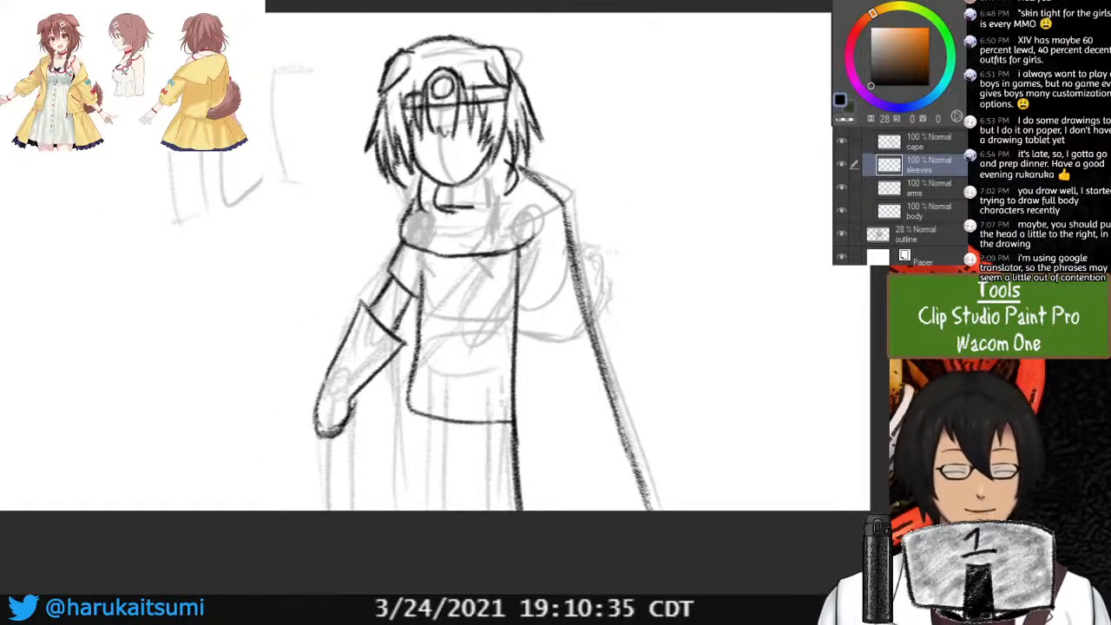
scroll(902, 195, up, 3)
click(928, 197)
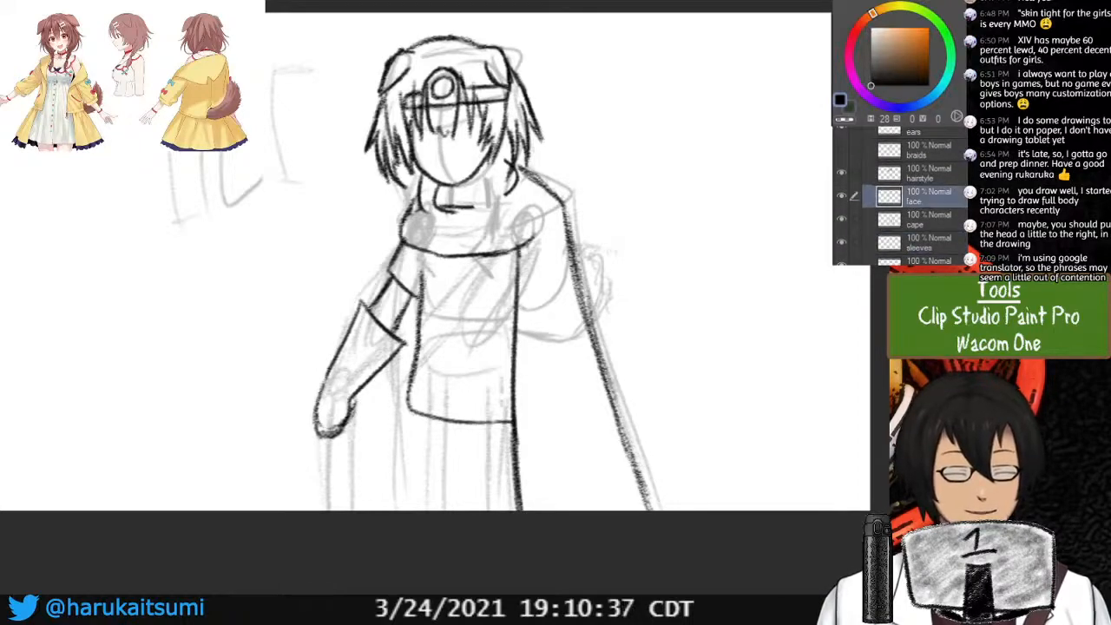
click(841, 150)
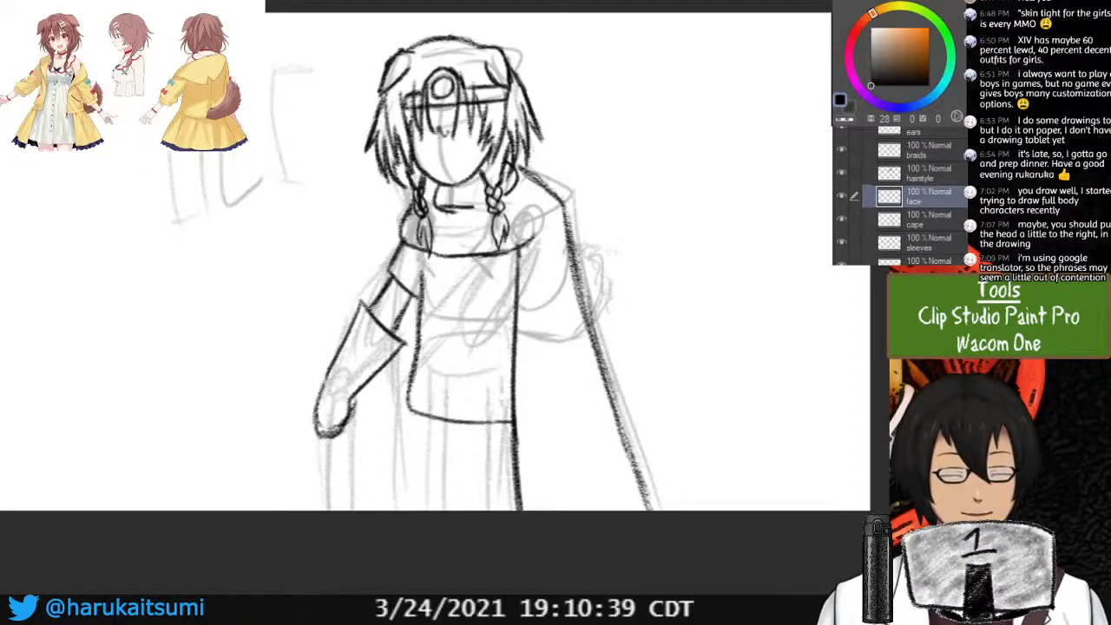
scroll(912, 196, up, 2)
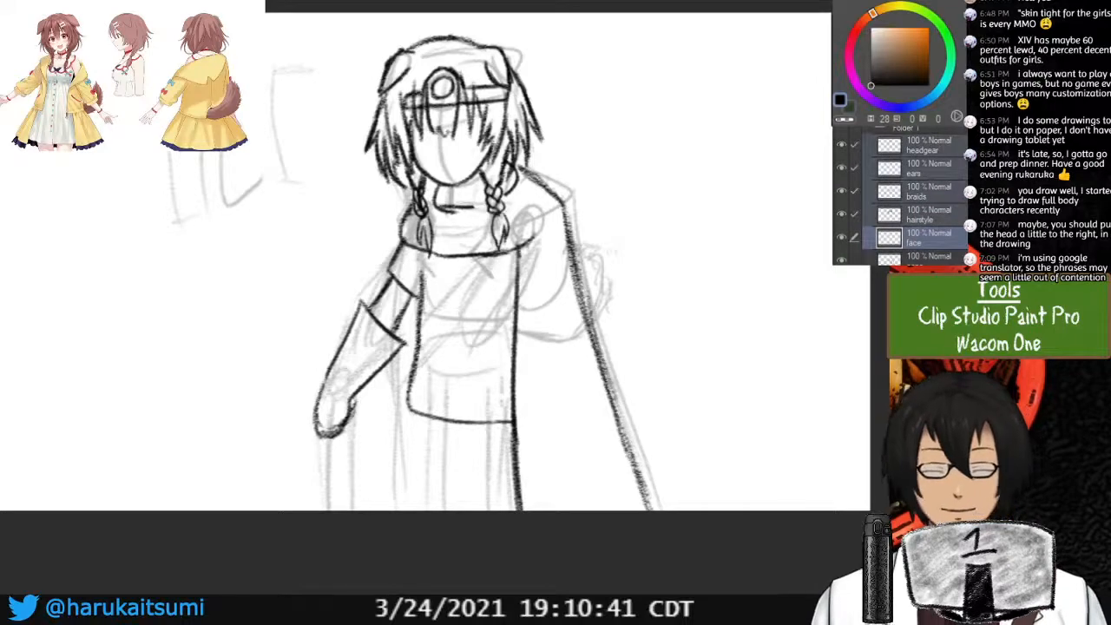
drag(488, 145, 516, 151)
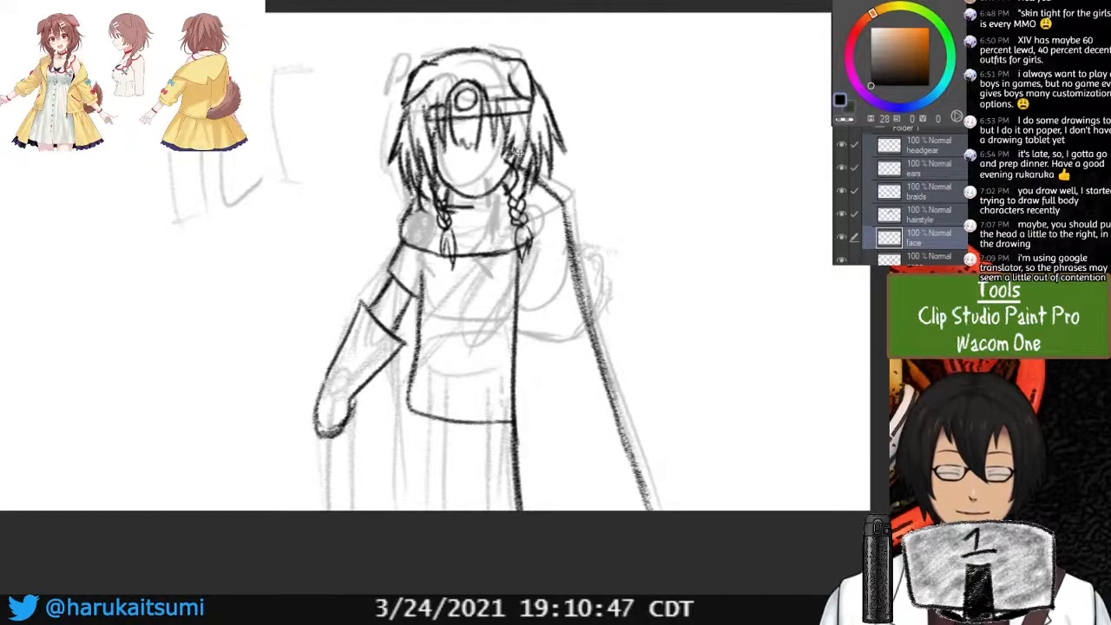
Hide the outline layer and fine-tune the position of the selected head layers, raising the head slightly above the collar.
scroll(903, 195, down, 5)
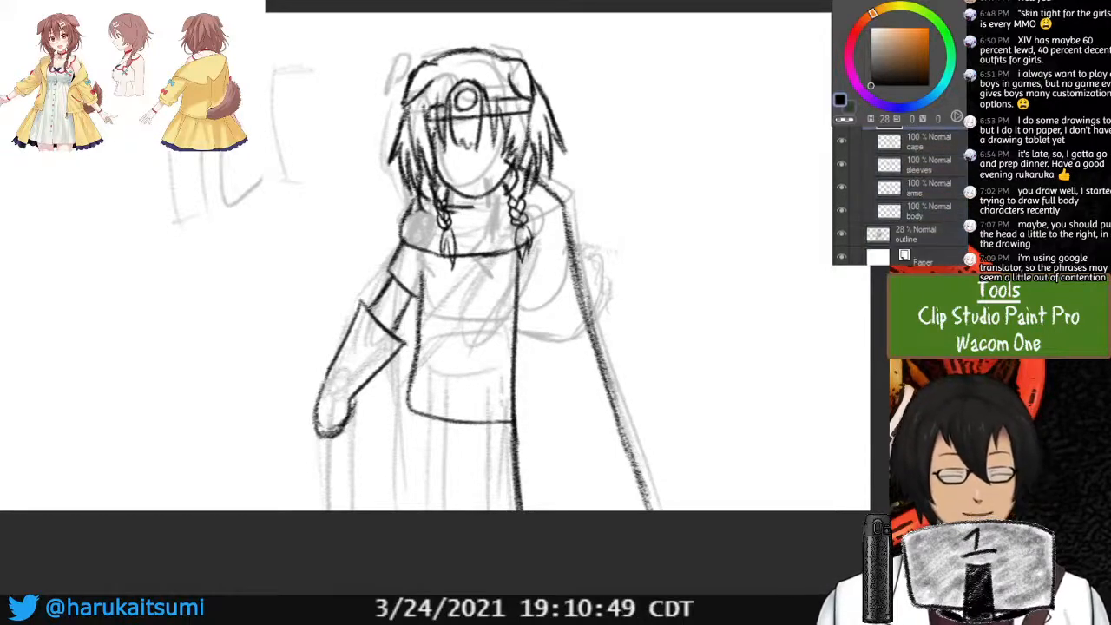
click(841, 233)
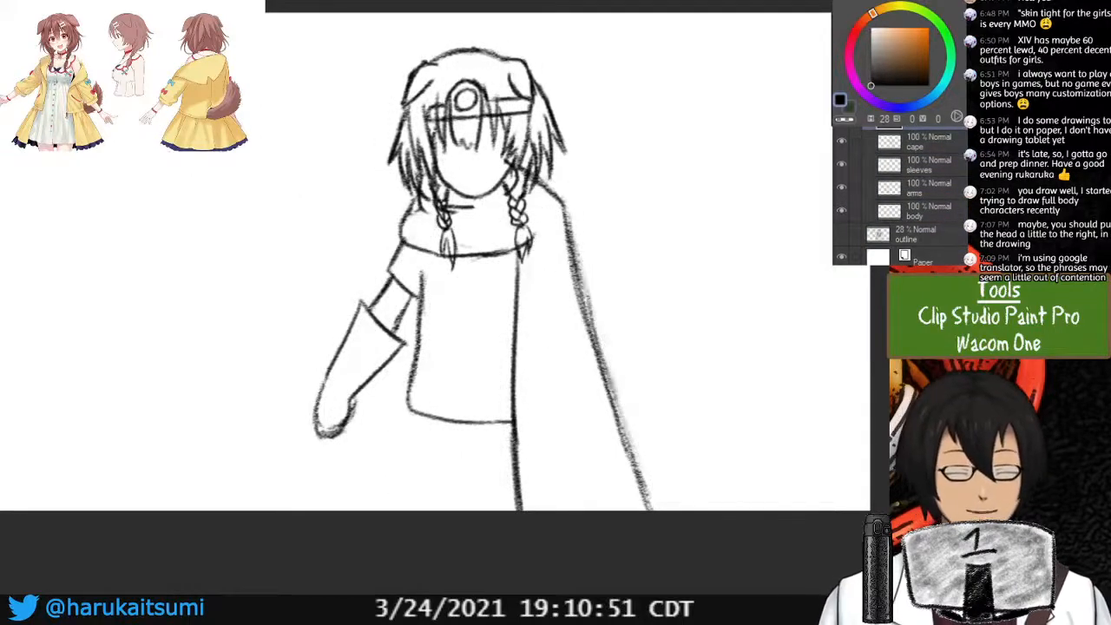
scroll(903, 195, up, 4)
mouse_move(467, 136)
mouse_down()
mouse_move(465, 111)
mouse_move(465, 133)
mouse_move(476, 126)
mouse_up()
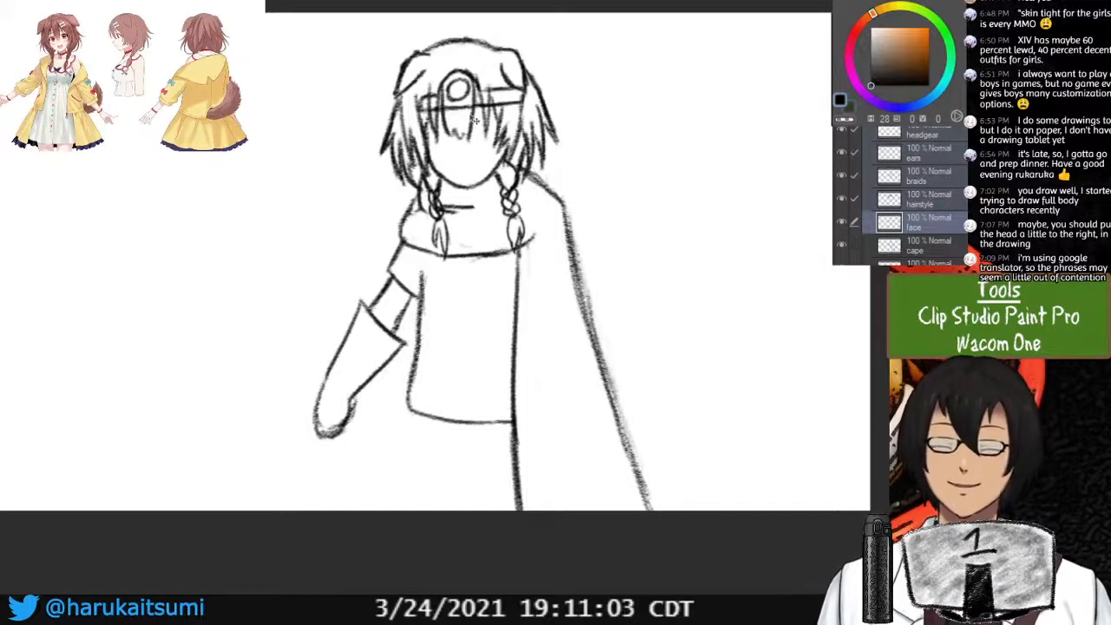
drag(467, 169, 495, 102)
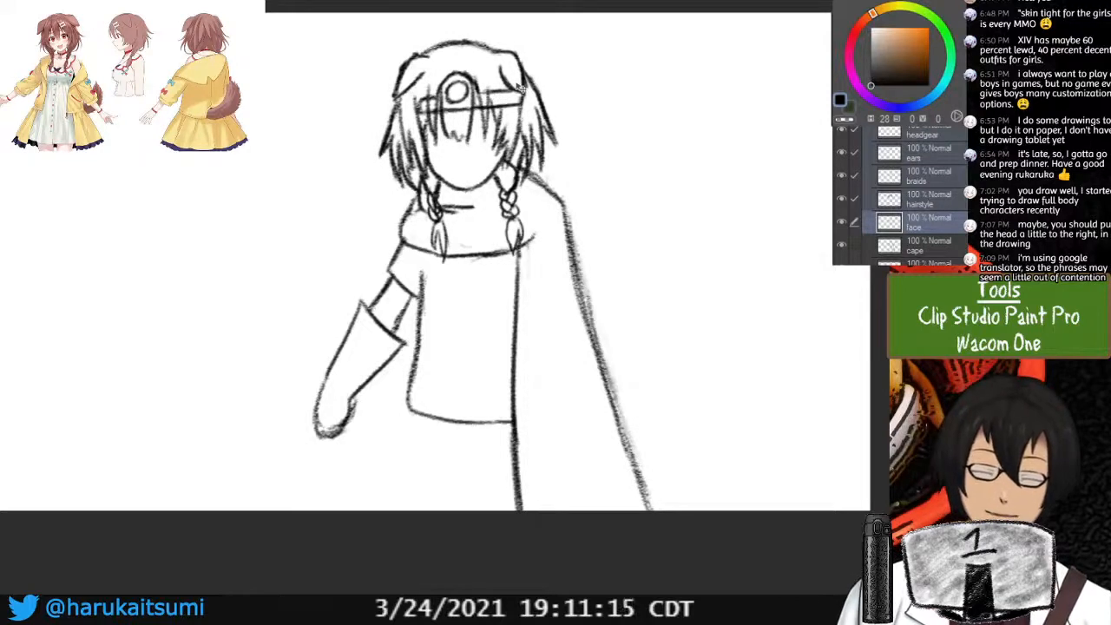
drag(521, 90, 527, 90)
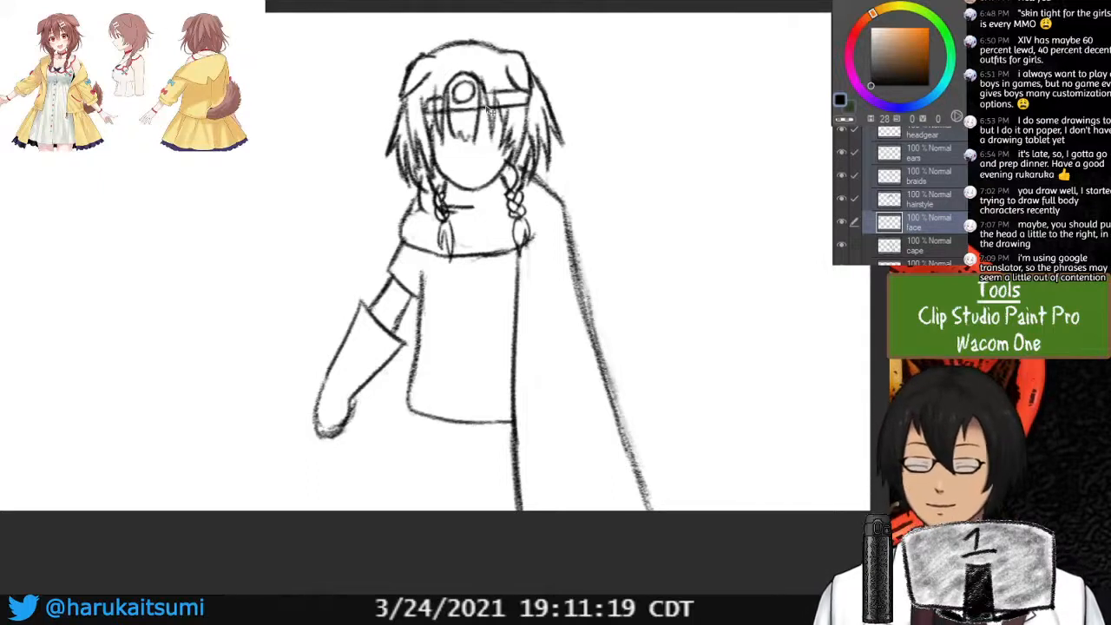
Add a 41% opacity layer above the outline layer and sketch two pairs of vertical lines running down from the hand.
scroll(916, 200, down, 3)
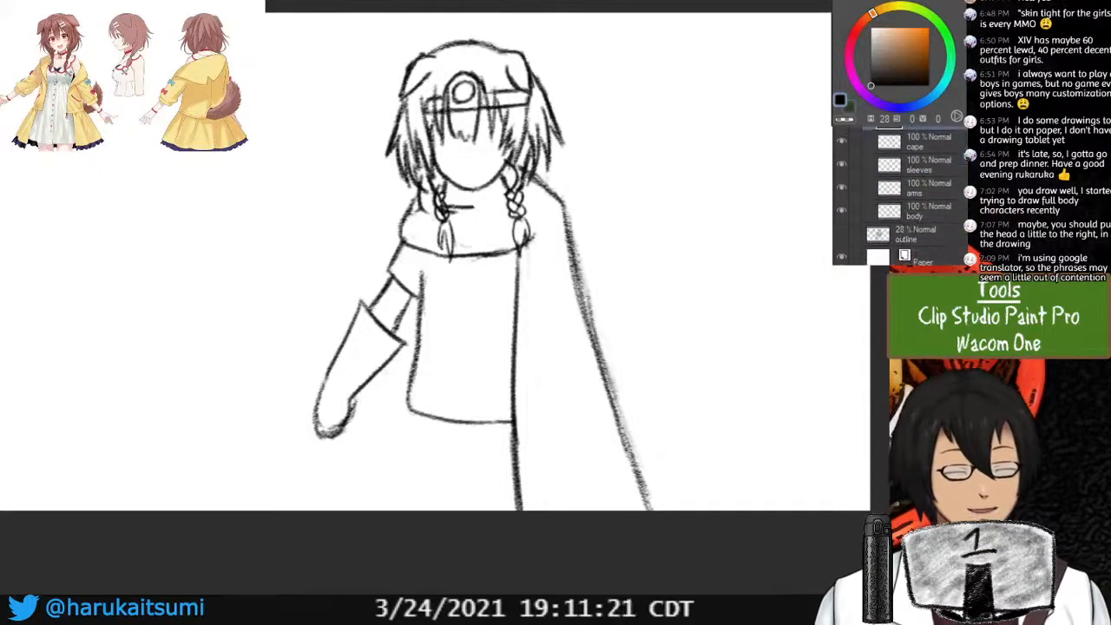
click(920, 234)
key(ctrl+shift+n)
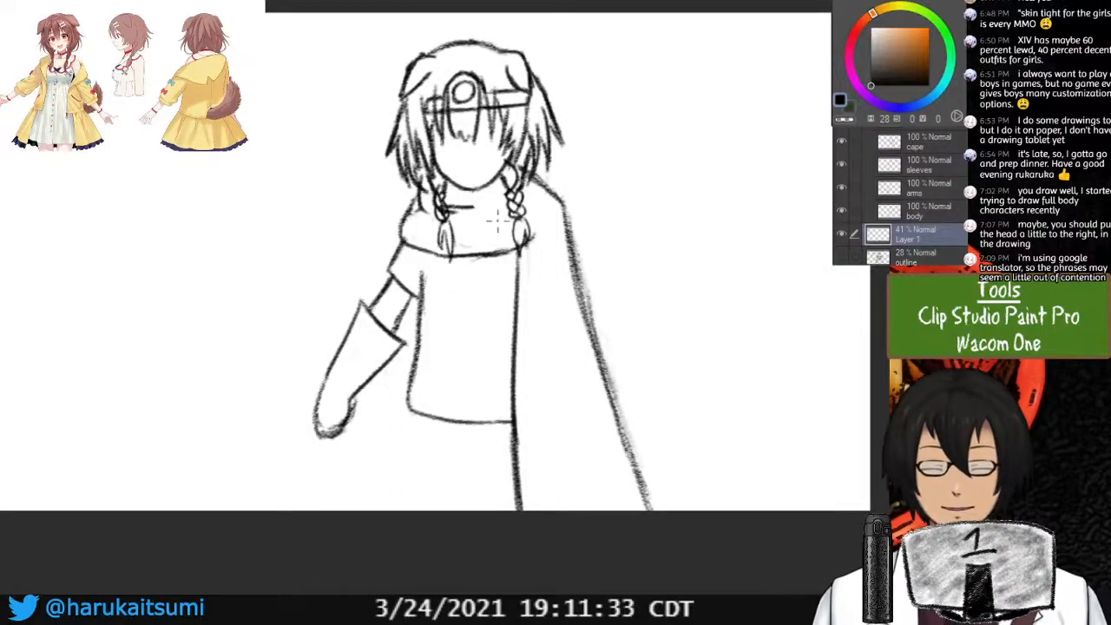
mouse_move(327, 438)
mouse_down()
mouse_move(333, 542)
mouse_move(321, 510)
mouse_up()
drag(341, 435, 347, 510)
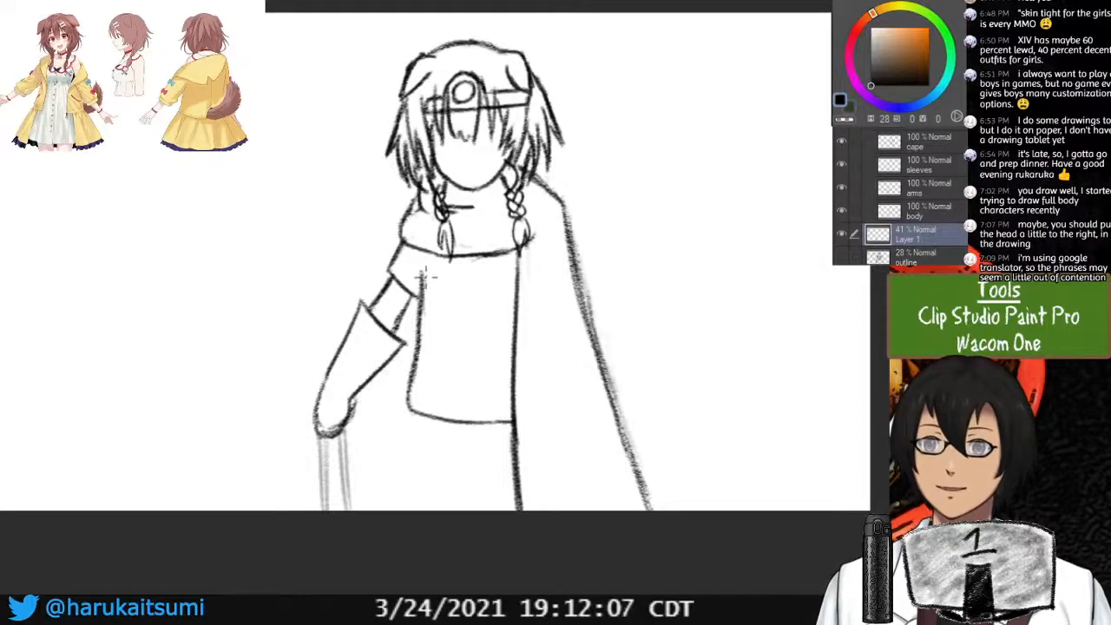
Sketch a diagonal double-line strap across the shirt down to the hem, with a second strap meeting it from the cape's inner edge.
drag(565, 226, 526, 236)
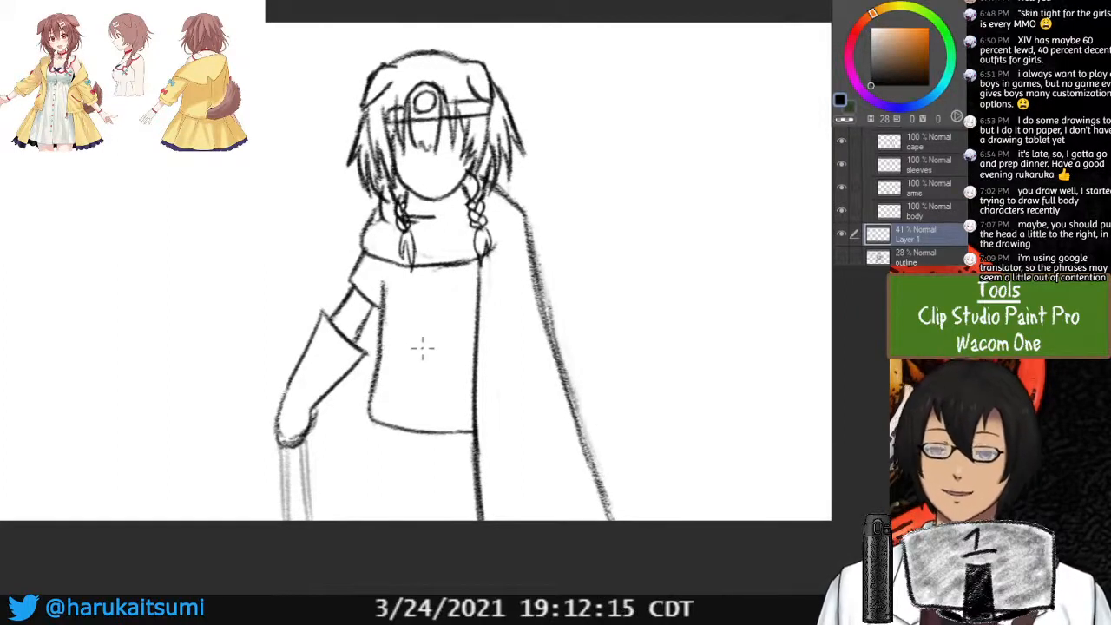
drag(384, 314, 464, 421)
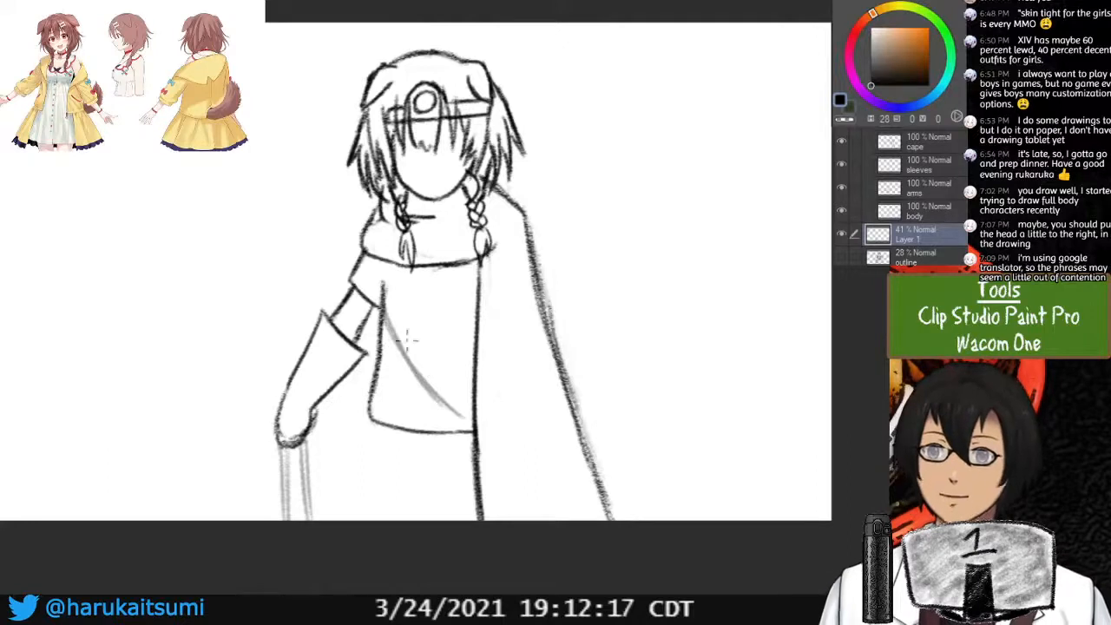
drag(396, 351, 469, 425)
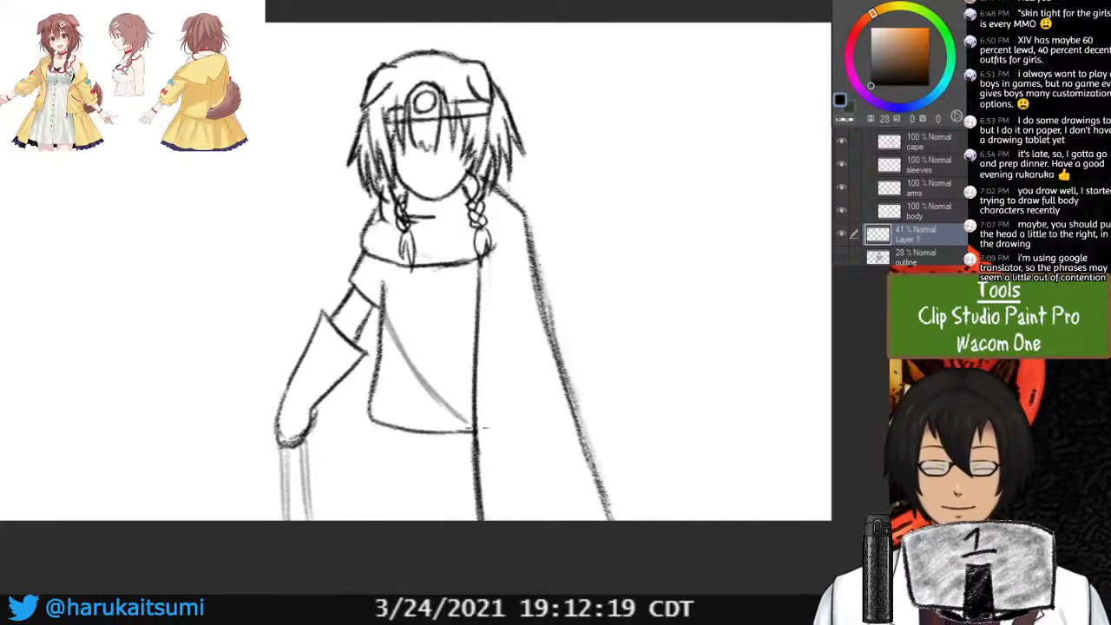
mouse_move(375, 326)
mouse_down()
mouse_move(409, 390)
mouse_move(465, 445)
mouse_up()
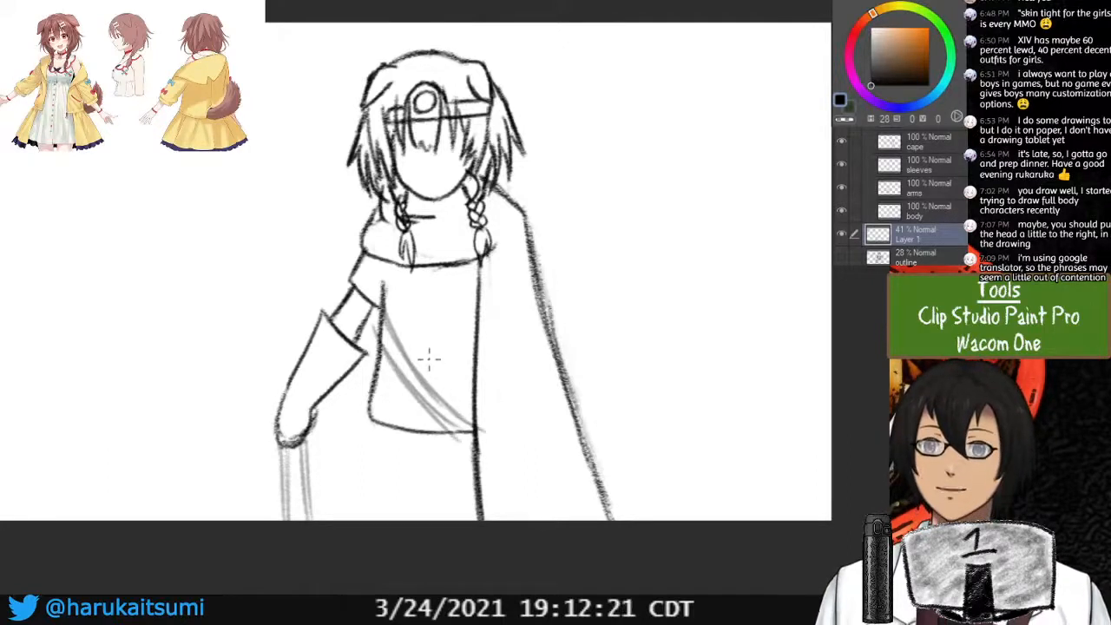
drag(434, 388, 473, 349)
drag(437, 403, 478, 362)
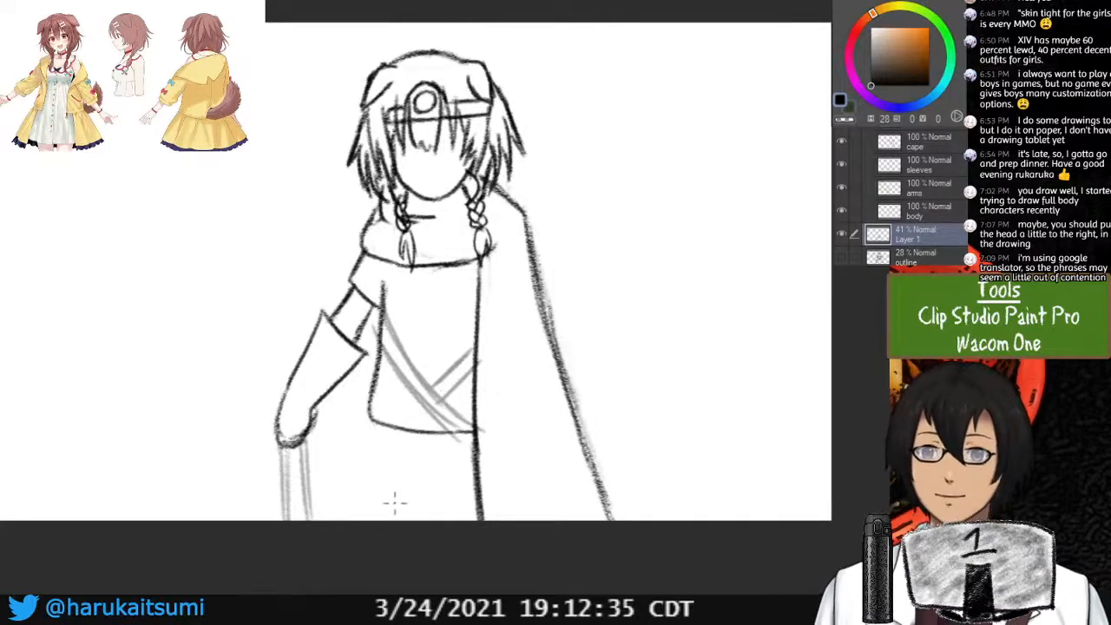
Sketch the leg lines below the shirt hem, redrawing the first leg's inner line closer to the cape and adding the second leg's line.
drag(383, 427, 388, 519)
mouse_move(430, 434)
mouse_down()
mouse_move(429, 486)
mouse_move(430, 434)
mouse_move(429, 519)
mouse_up()
drag(429, 434, 428, 502)
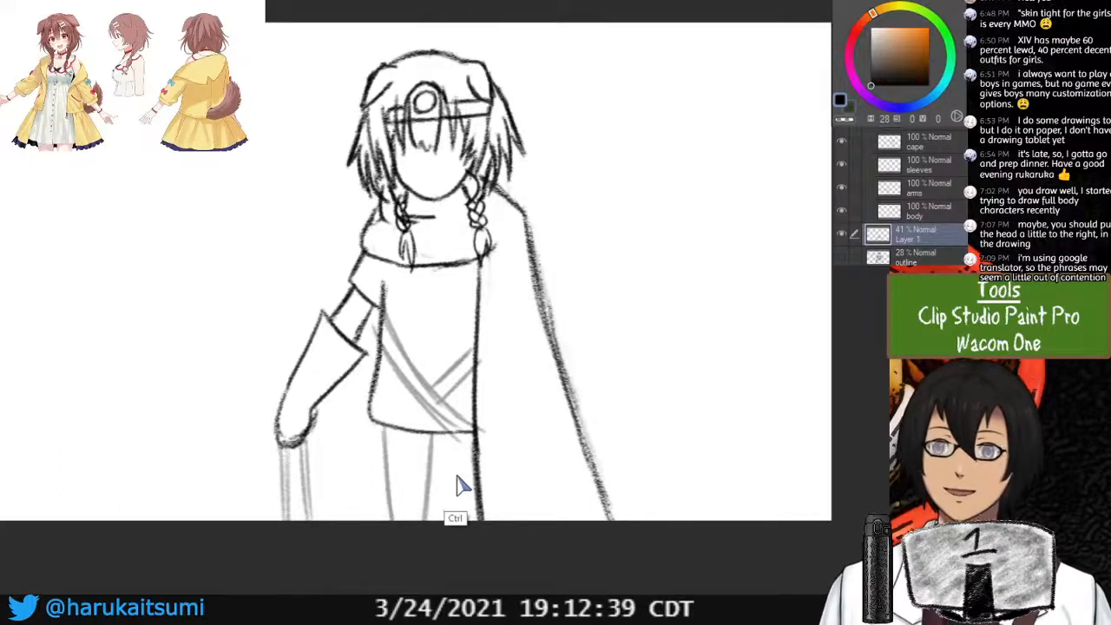
key(ctrl+z)
key(ctrl+z)
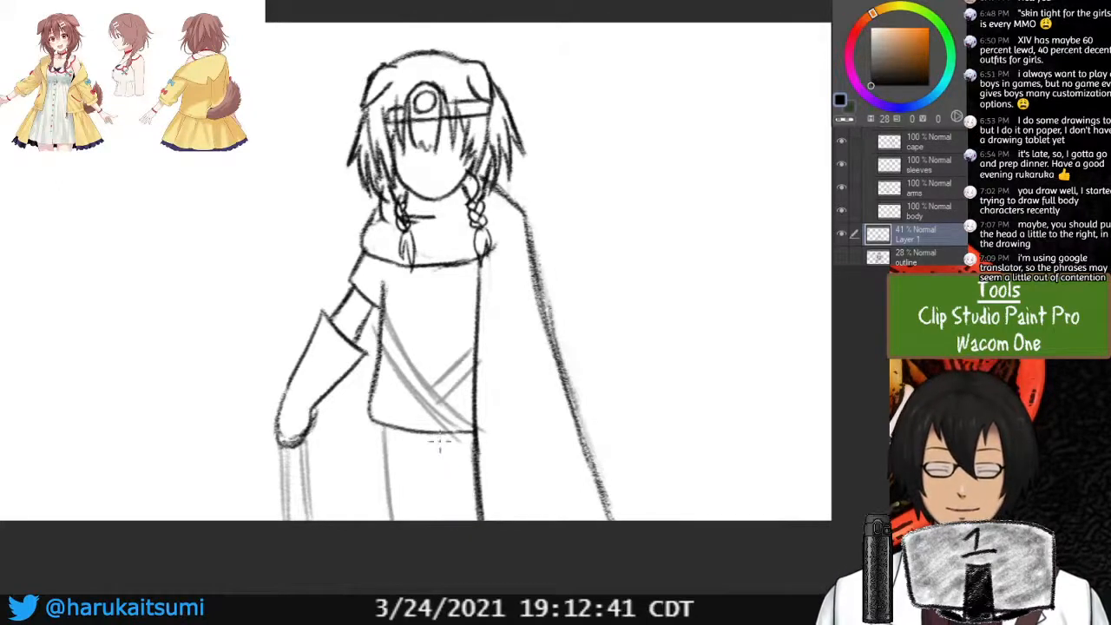
drag(441, 438, 432, 519)
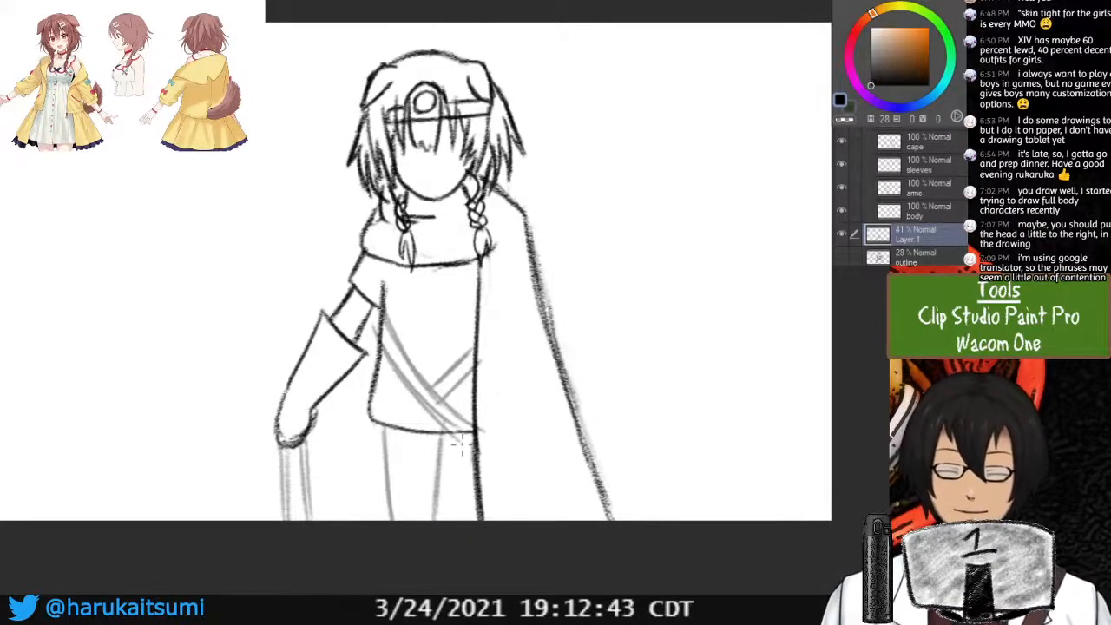
drag(458, 429, 465, 519)
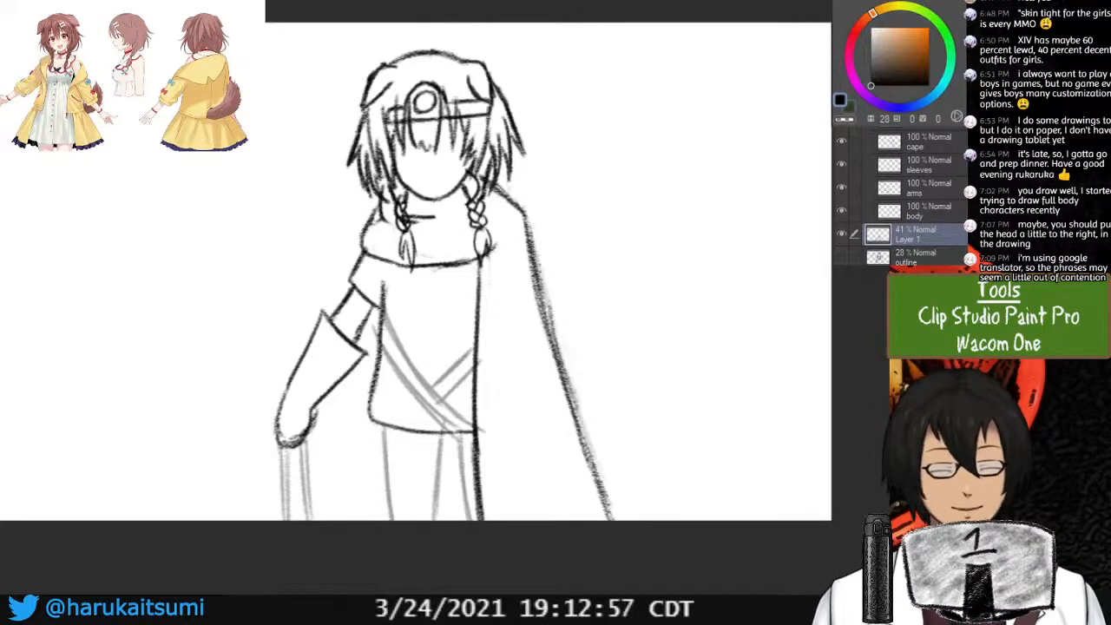
Sketch the finger divisions and the thumb on the visible hand, using the 41% opacity layer.
key(ctrl+plus)
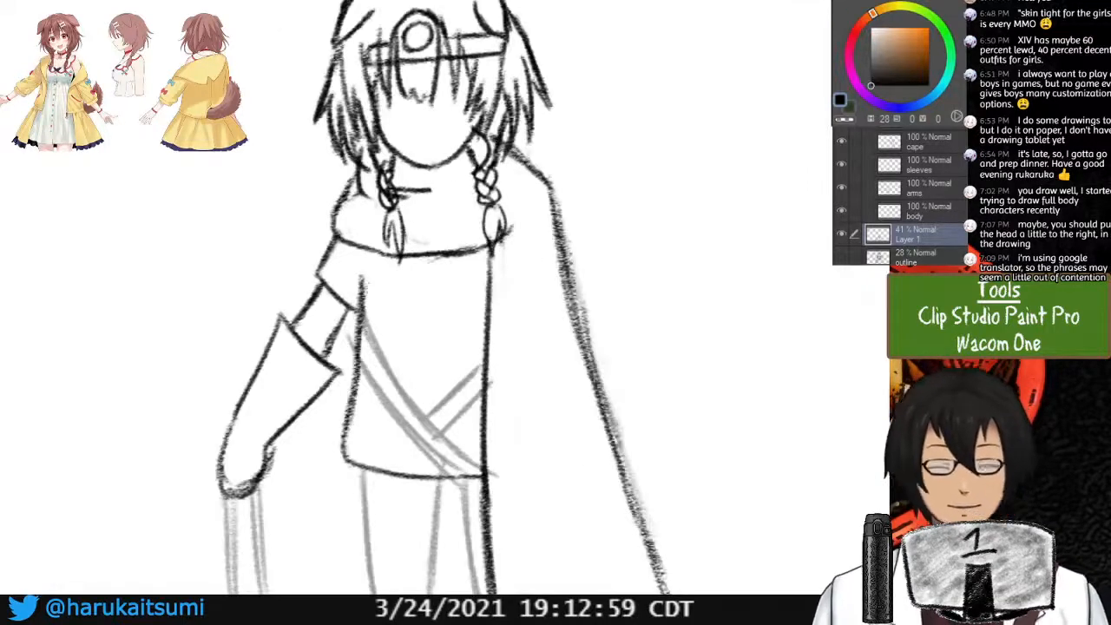
mouse_move(417, 261)
mouse_down()
mouse_move(502, 307)
mouse_move(626, 434)
mouse_move(547, 299)
mouse_move(553, 276)
mouse_up()
key(ctrl+plus)
mouse_move(434, 347)
mouse_down()
mouse_move(536, 249)
mouse_move(488, 192)
mouse_move(428, 202)
mouse_move(334, 249)
mouse_move(310, 160)
mouse_move(384, 367)
mouse_move(367, 253)
mouse_up()
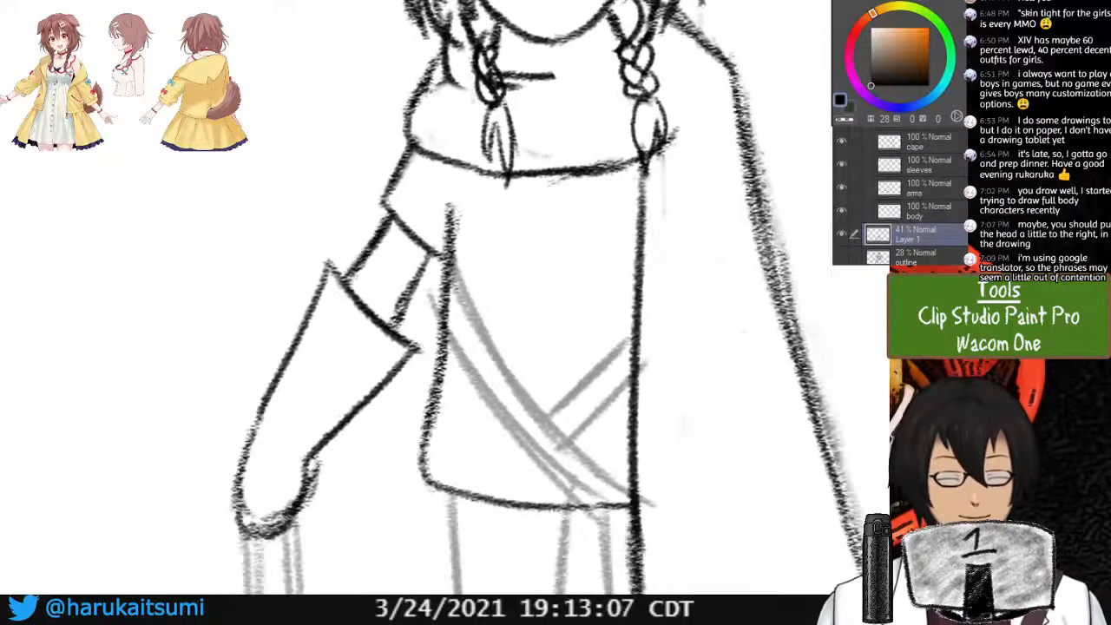
click(927, 211)
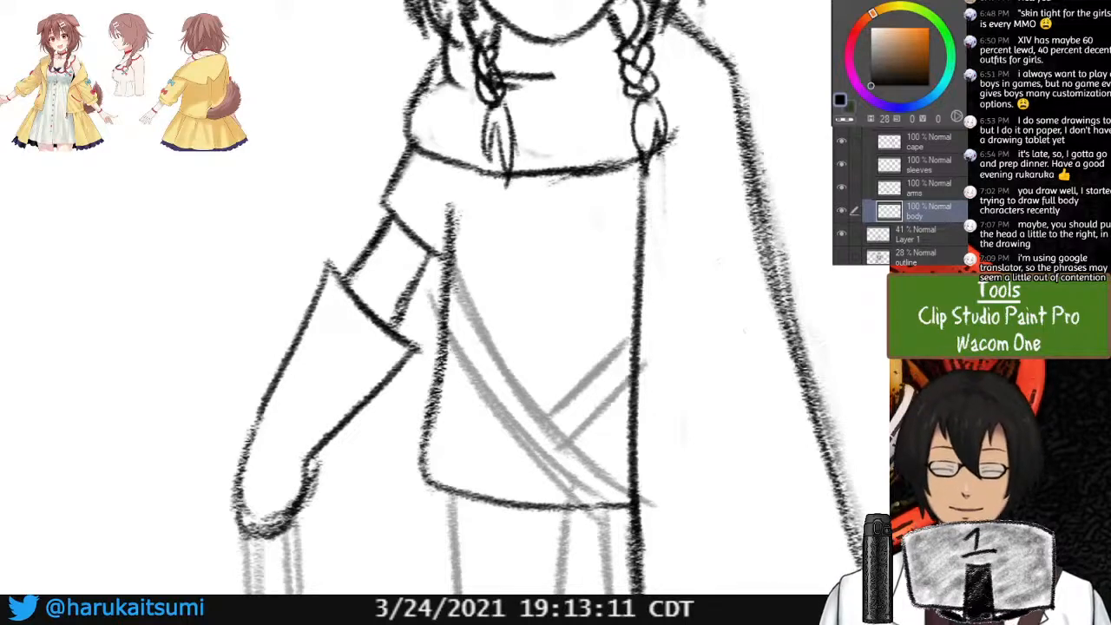
mouse_move(280, 462)
mouse_down()
mouse_move(292, 319)
mouse_move(312, 373)
mouse_up()
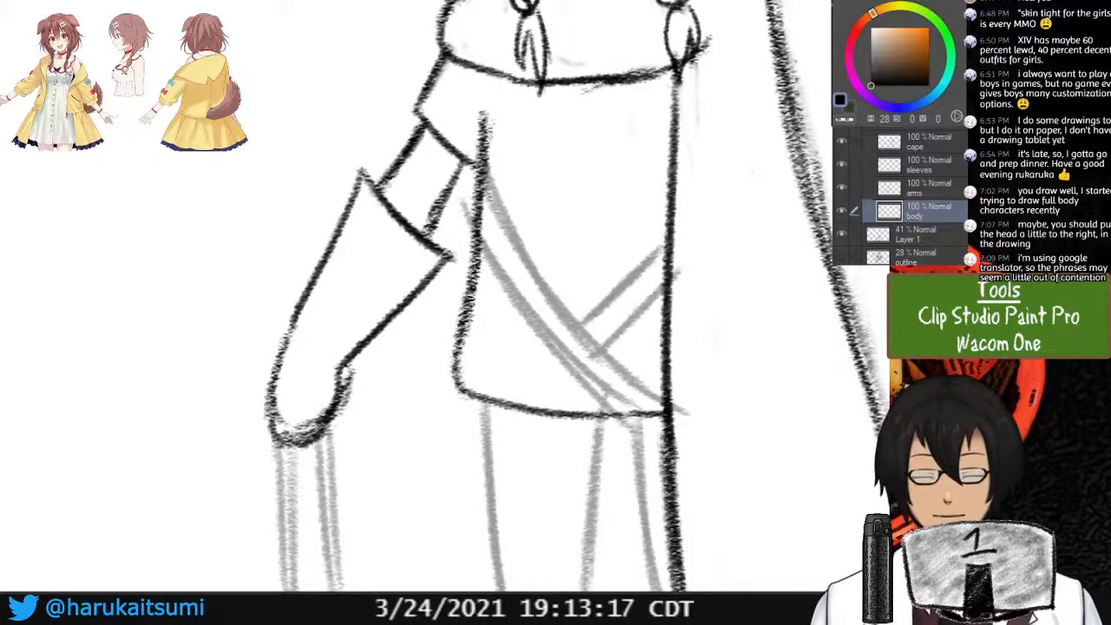
click(918, 235)
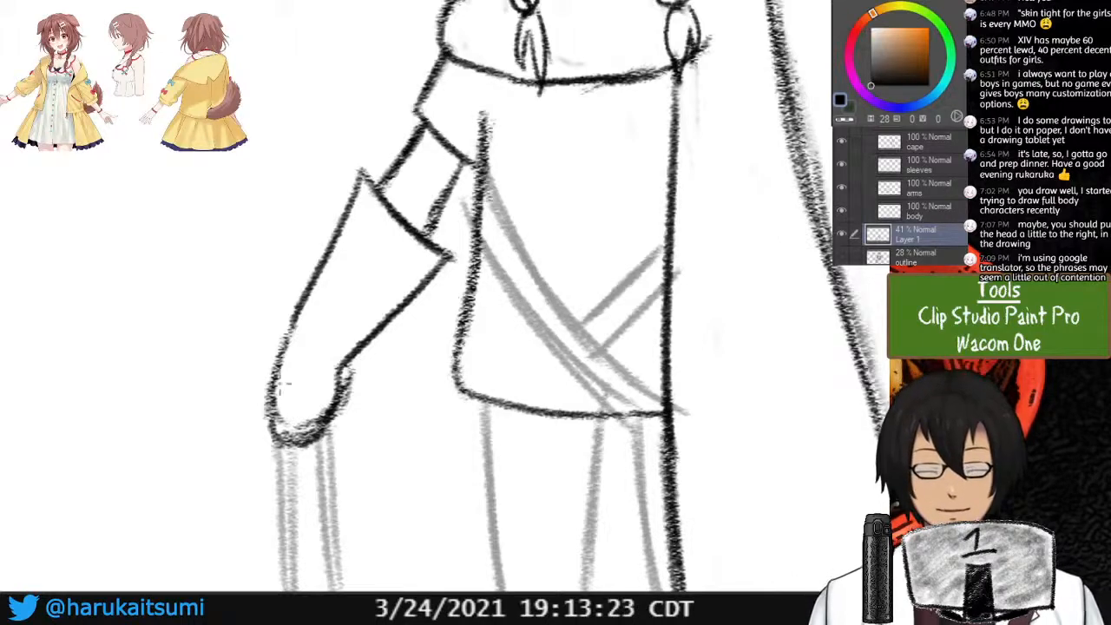
mouse_move(283, 383)
mouse_down()
mouse_move(288, 436)
mouse_move(300, 427)
mouse_up()
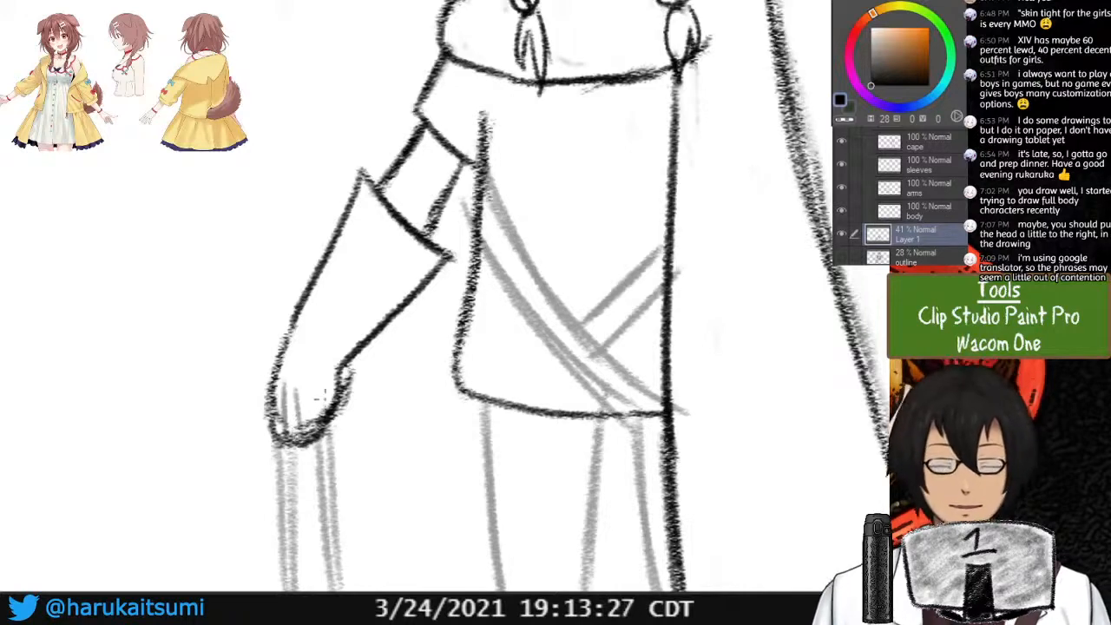
mouse_move(309, 390)
mouse_down()
mouse_move(314, 429)
mouse_move(328, 413)
mouse_up()
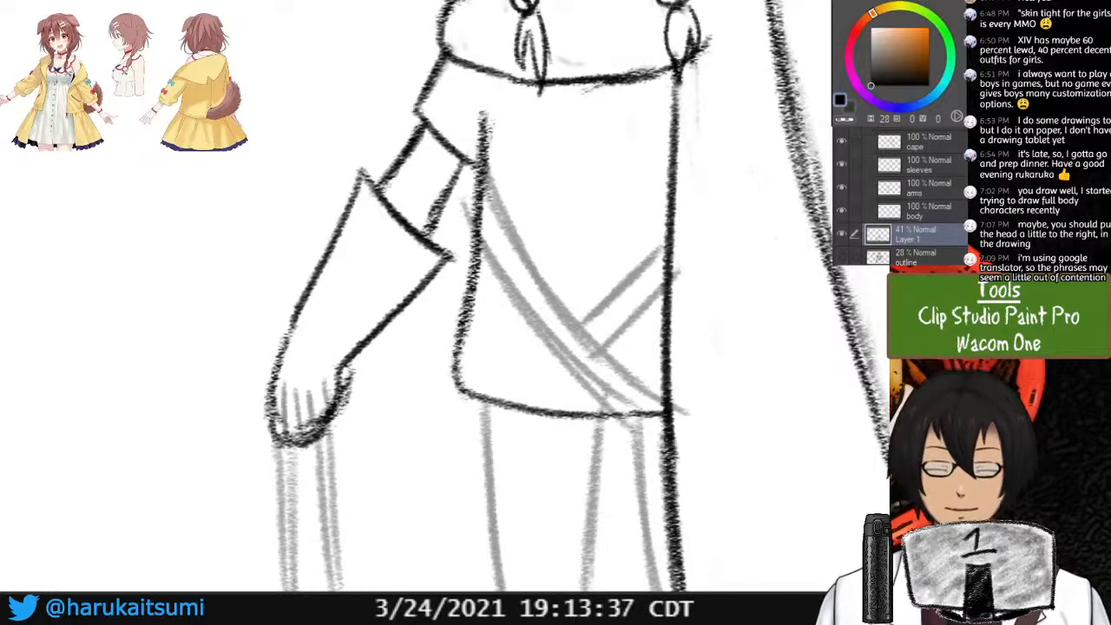
mouse_move(347, 368)
mouse_down()
mouse_move(345, 430)
mouse_move(335, 434)
mouse_move(357, 382)
mouse_move(339, 432)
mouse_move(328, 410)
mouse_move(346, 434)
mouse_up()
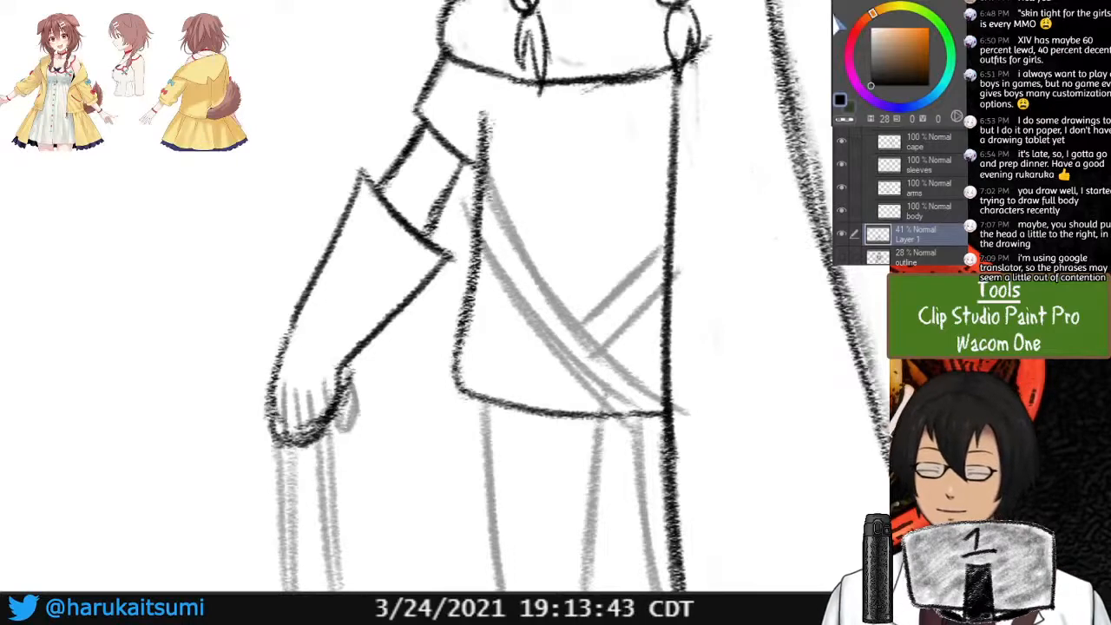
Erase the sketched fingers and thumb over the hand, along with the upper ends of the vertical lines beneath it, from the 41% opacity layer.
drag(220, 295, 228, 316)
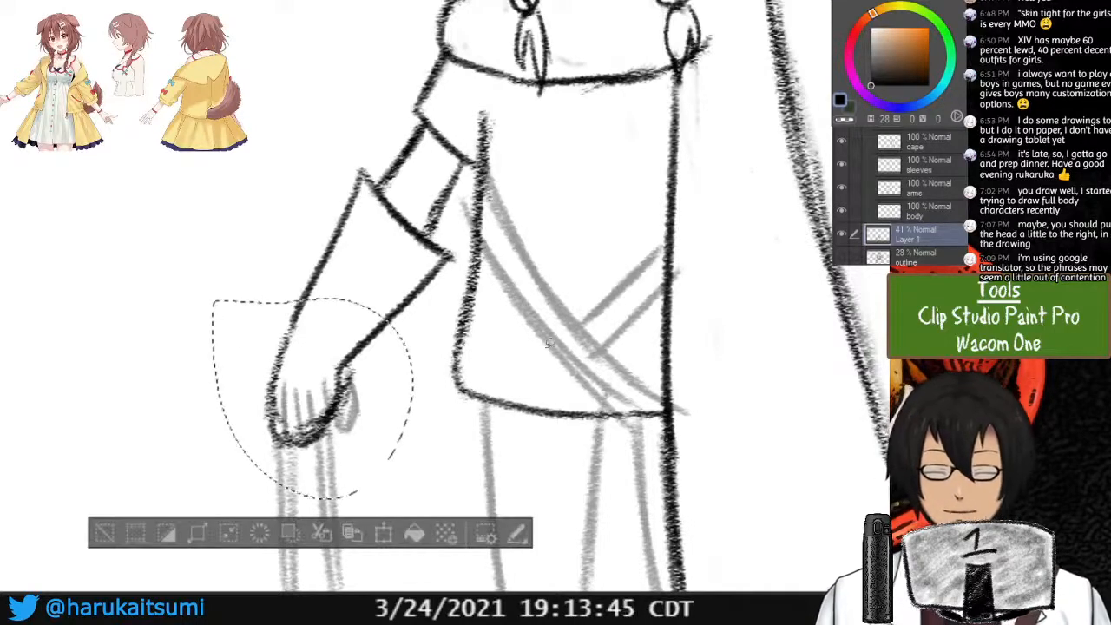
key(Delete)
key(ctrl+d)
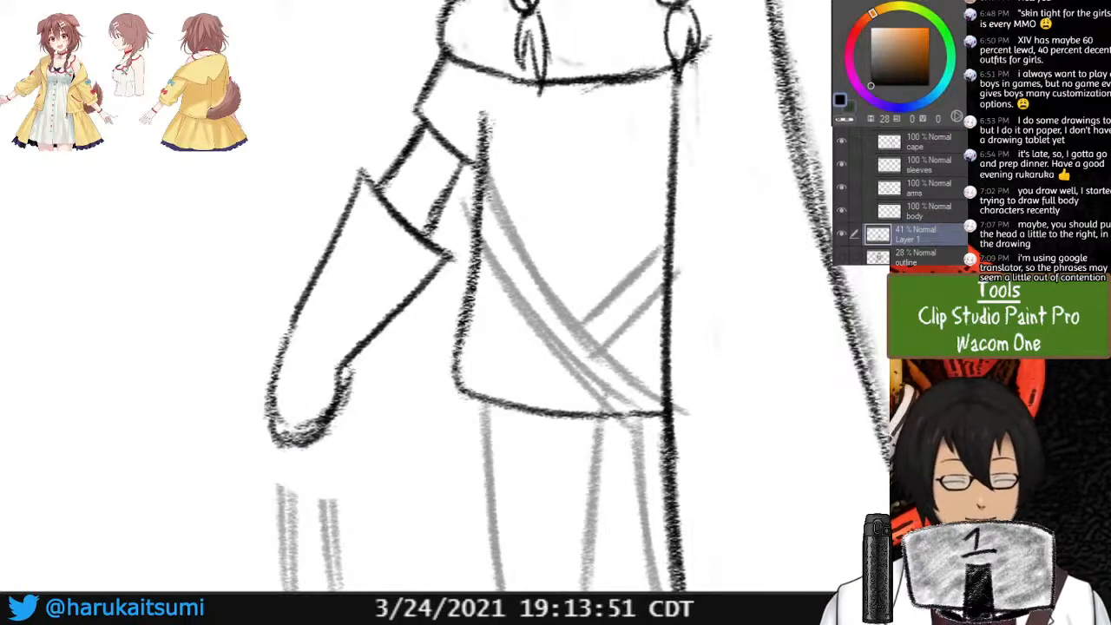
Sketch a separate small hand with finger divisions beside the arm and move it farther out into the empty canvas area.
mouse_move(187, 404)
mouse_down()
mouse_move(186, 429)
mouse_move(208, 446)
mouse_move(208, 411)
mouse_move(218, 422)
mouse_move(256, 415)
mouse_move(236, 367)
mouse_move(194, 340)
mouse_move(185, 426)
mouse_up()
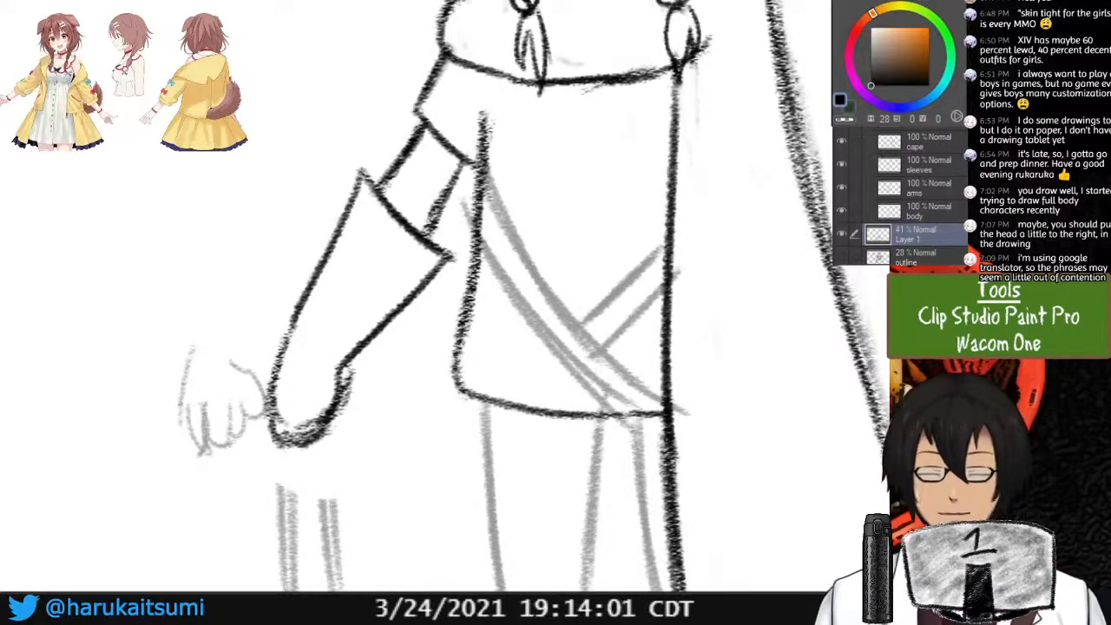
drag(131, 285, 295, 416)
mouse_move(215, 428)
mouse_down()
mouse_move(139, 410)
mouse_move(144, 365)
mouse_up()
click(248, 170)
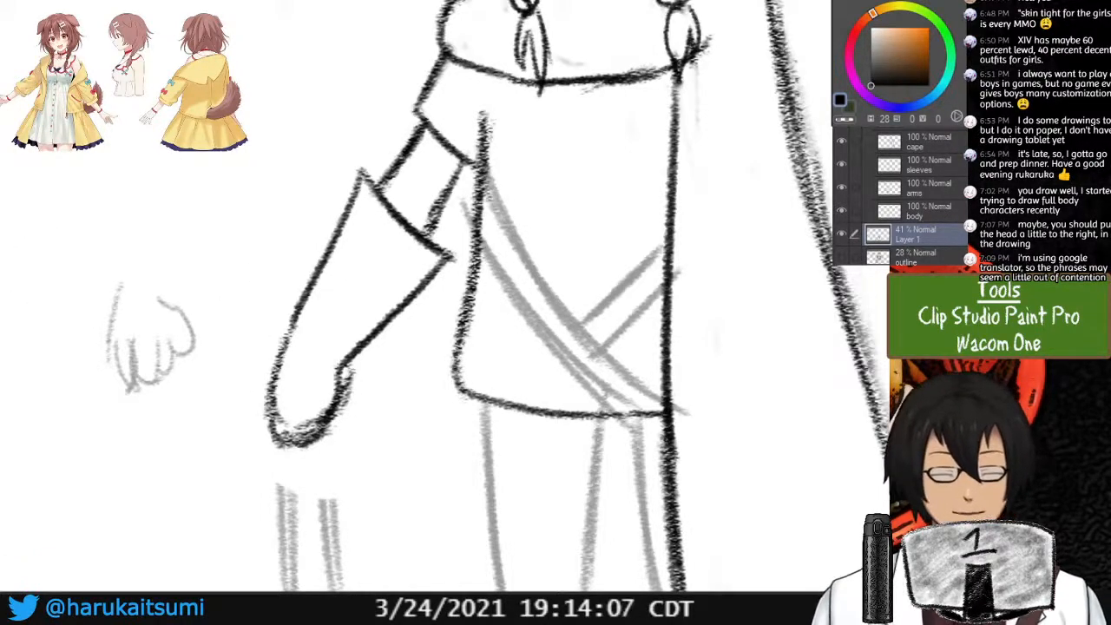
On the arms layer, erase the rounded end of the hand and redraw it with tapered fingers and a separate thumb.
click(841, 187)
click(841, 187)
click(927, 188)
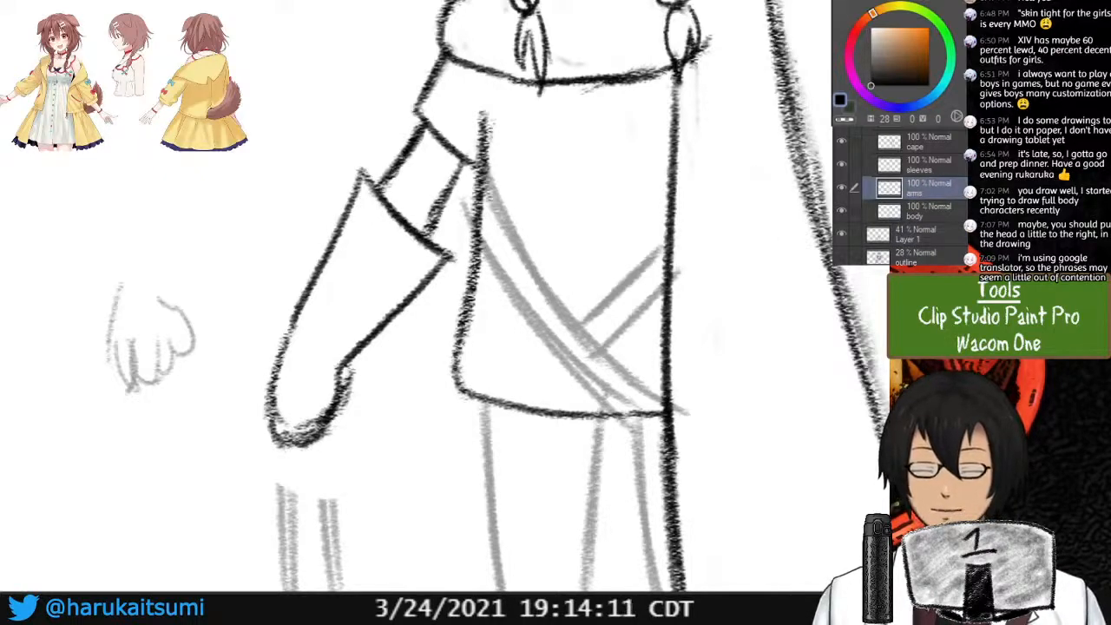
mouse_move(297, 453)
mouse_down()
mouse_move(329, 429)
mouse_move(277, 447)
mouse_move(337, 413)
mouse_move(258, 446)
mouse_up()
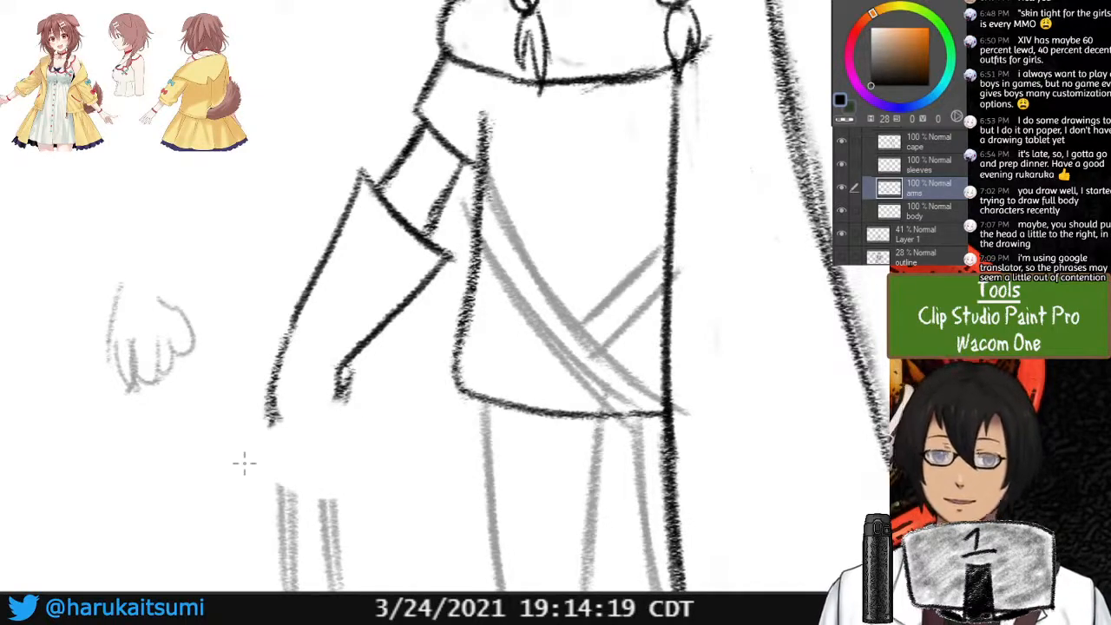
drag(269, 413, 279, 445)
mouse_move(345, 387)
mouse_down()
mouse_move(335, 429)
mouse_move(346, 378)
mouse_up()
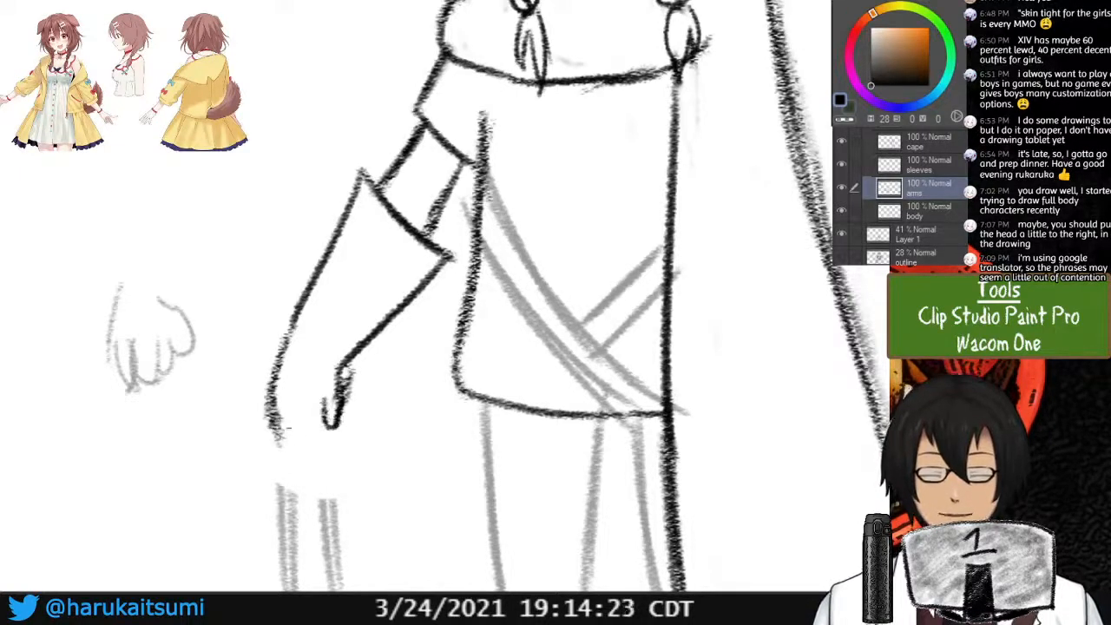
mouse_move(276, 427)
mouse_down()
mouse_move(314, 439)
mouse_move(315, 415)
mouse_move(299, 448)
mouse_move(313, 380)
mouse_move(271, 427)
mouse_up()
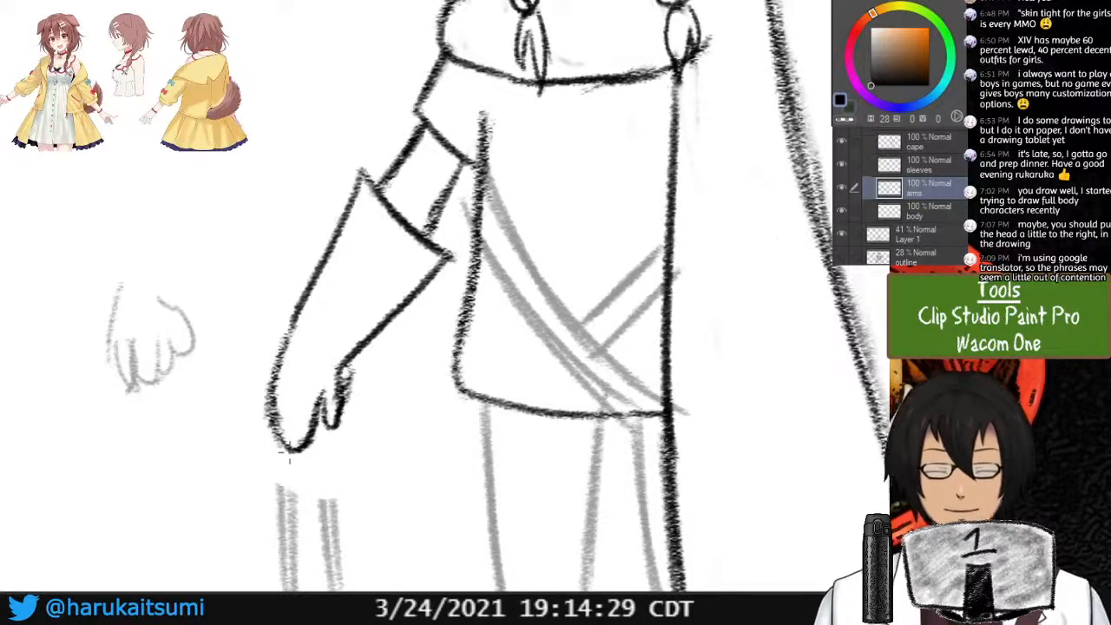
mouse_move(300, 314)
mouse_down()
mouse_move(273, 380)
mouse_move(275, 411)
mouse_up()
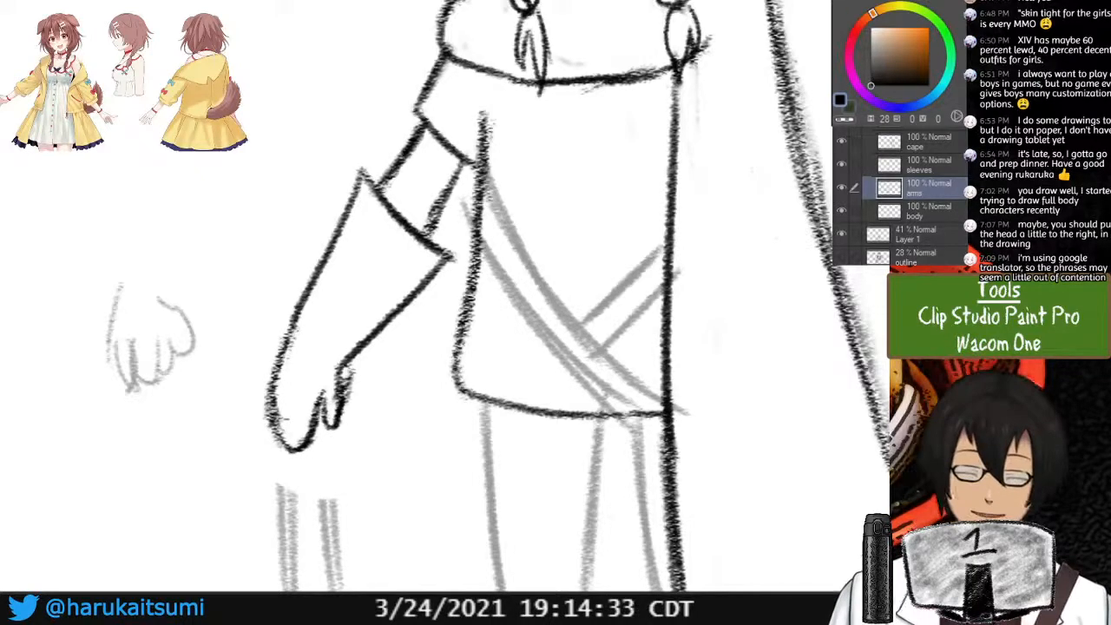
Add a new layer above the arms layer and name it belts.
key(ctrl+minus)
mouse_move(521, 260)
mouse_down()
mouse_move(381, 387)
mouse_move(398, 294)
mouse_move(365, 295)
mouse_up()
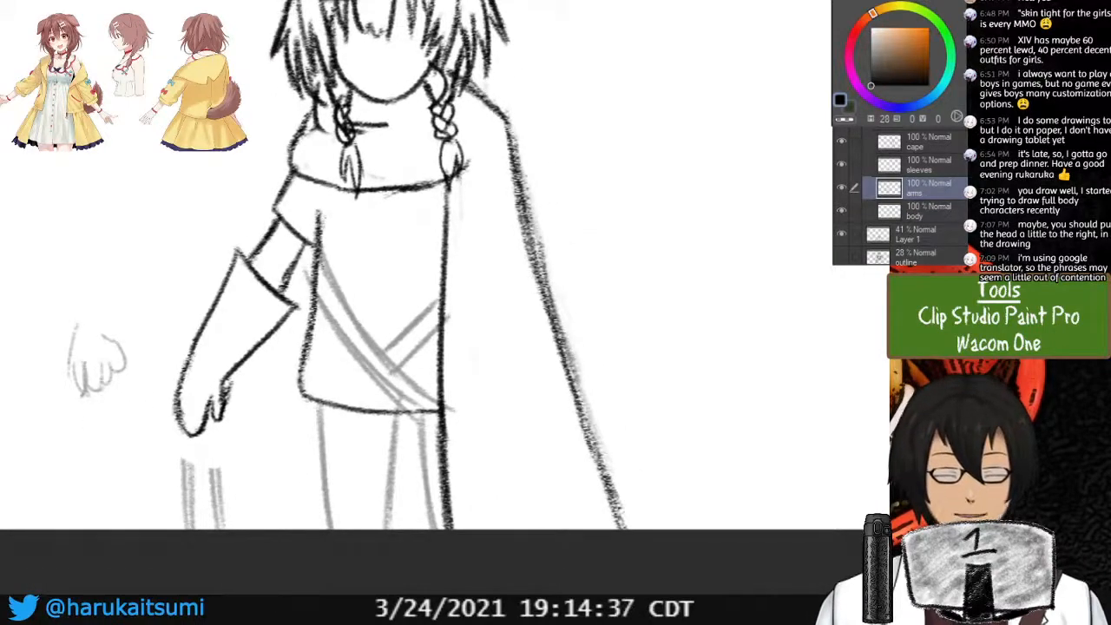
key(ctrl+shift+n)
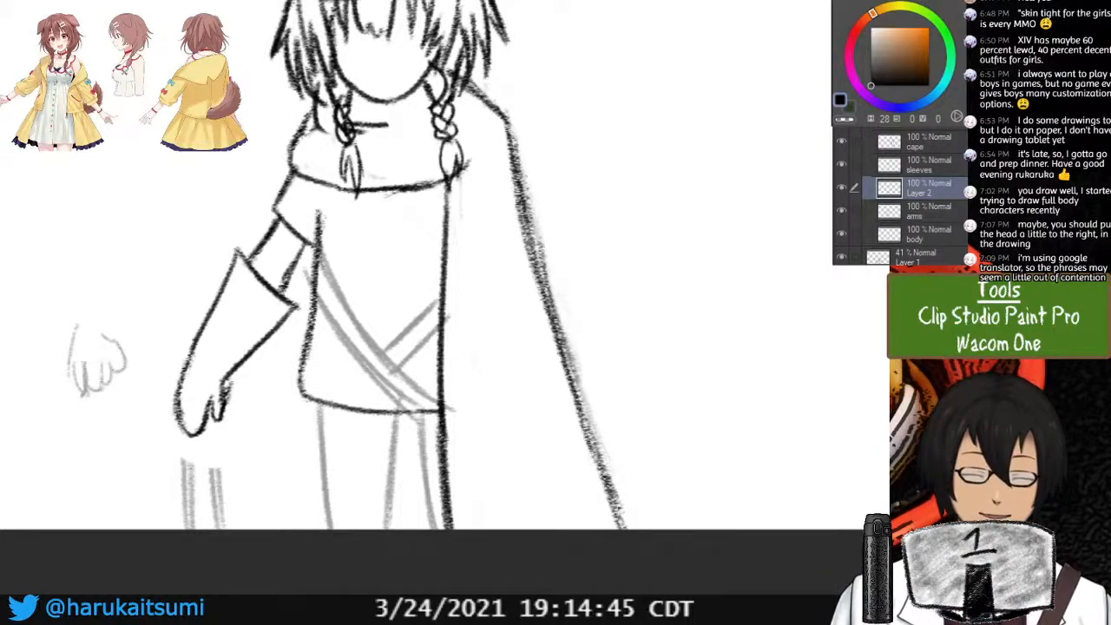
text(belts)
key(Return)
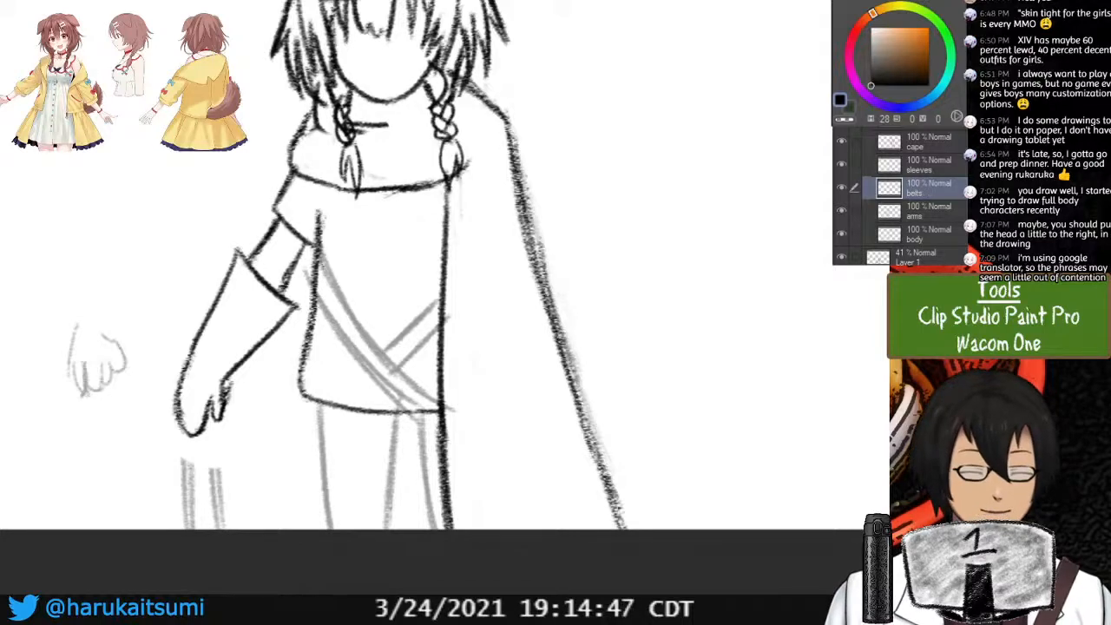
key(ctrl+plus)
mouse_move(347, 217)
mouse_down()
mouse_move(649, 454)
mouse_move(409, 274)
mouse_move(476, 273)
mouse_move(400, 293)
mouse_up()
key(ctrl+plus)
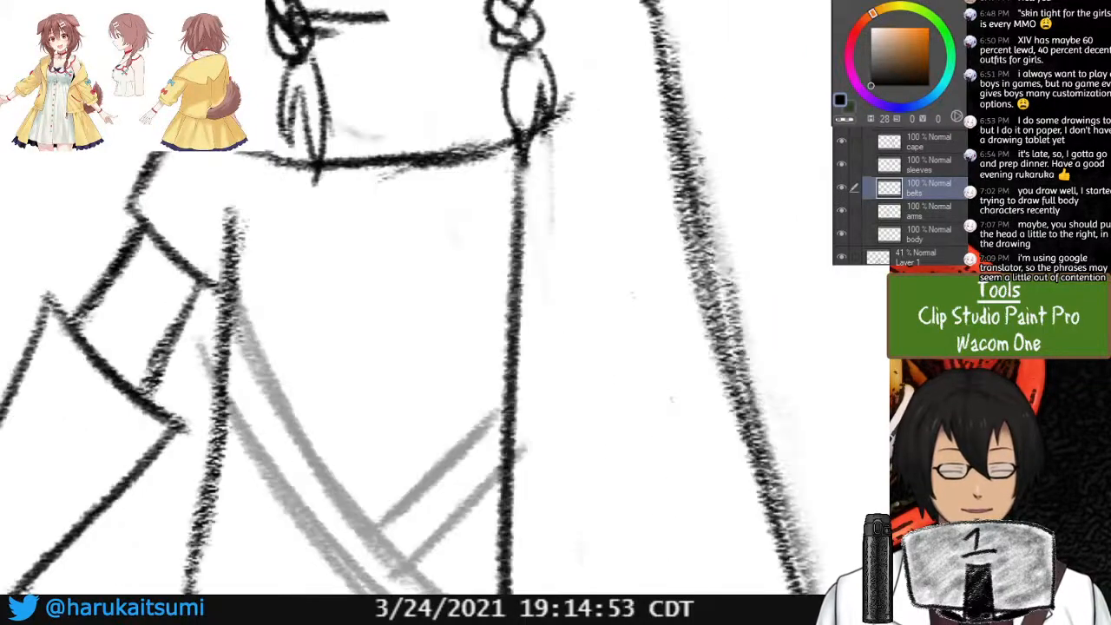
drag(401, 347, 555, 175)
drag(469, 298, 419, 264)
key(ctrl+minus)
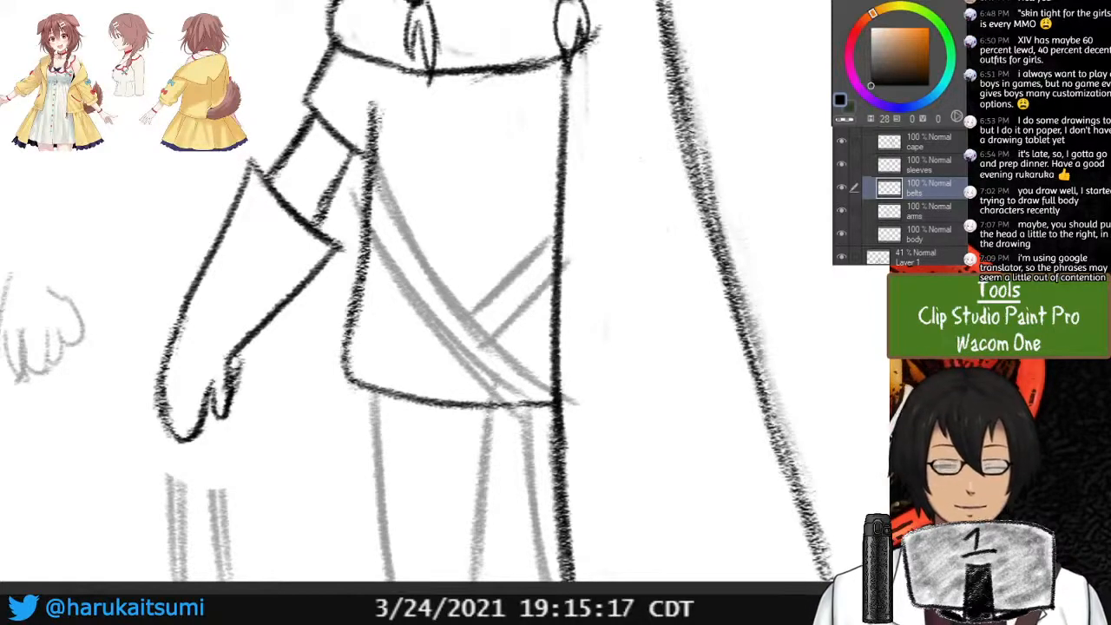
key(ctrl+plus)
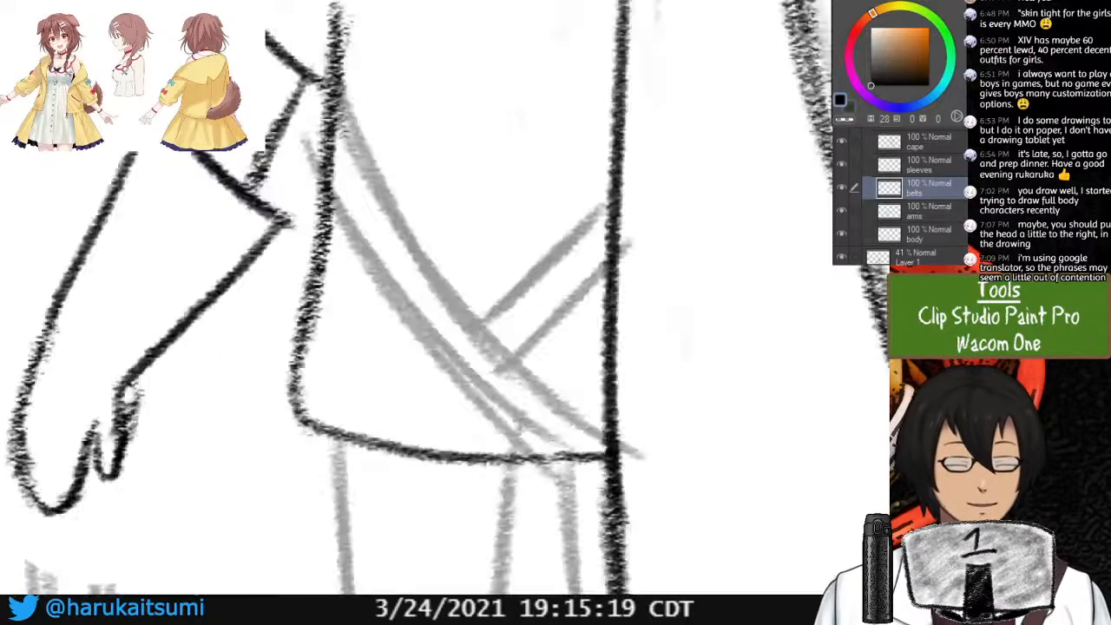
key(ctrl+minus)
drag(469, 304, 433, 396)
key(ctrl+minus)
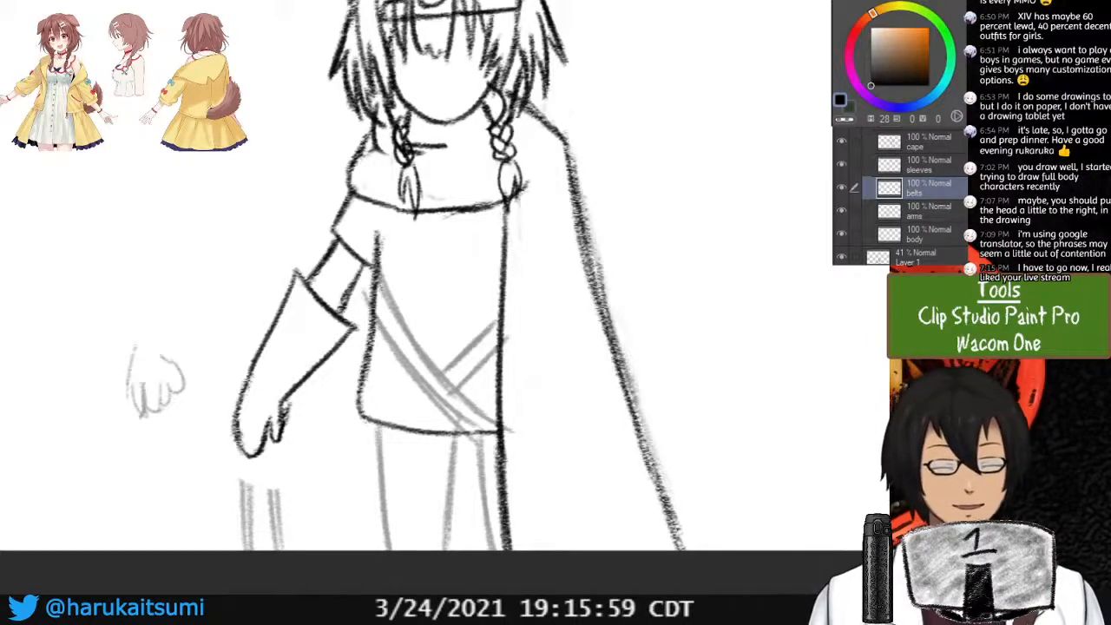
Delete the crossing strap lines over the shirt from the 41% opacity layer, keeping the leg lines.
scroll(903, 200, down, 2)
click(841, 211)
click(841, 210)
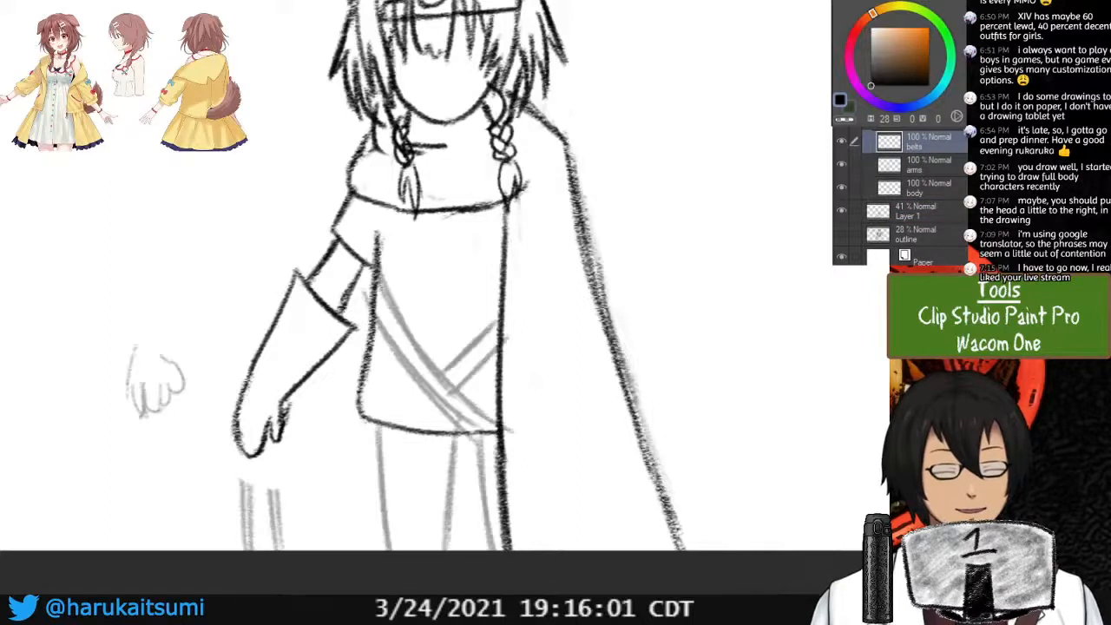
click(920, 210)
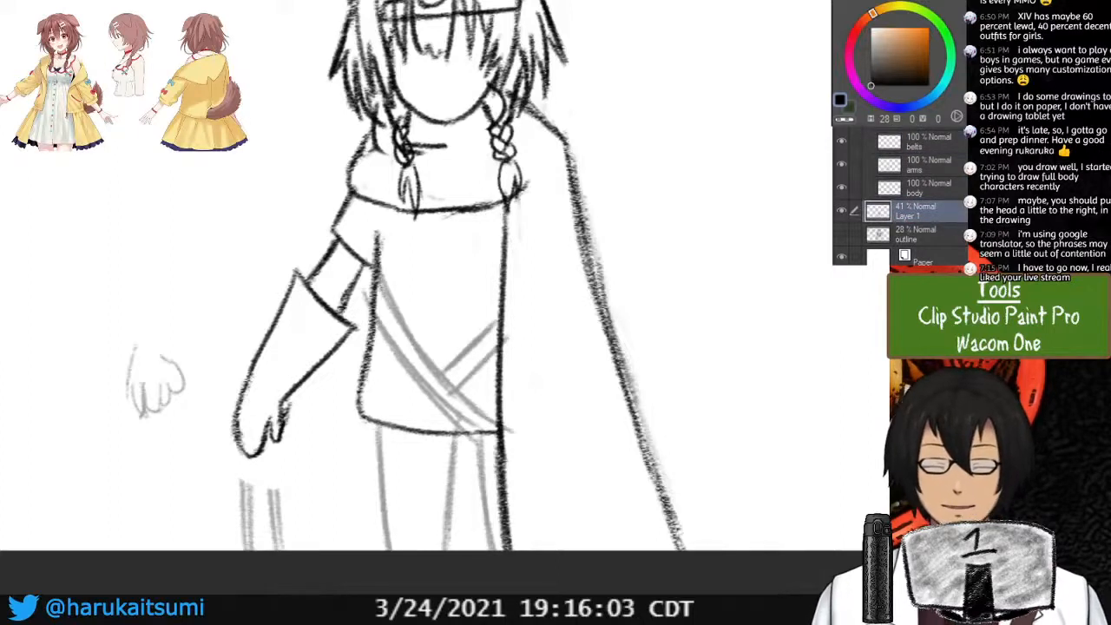
mouse_move(342, 255)
mouse_down()
mouse_move(357, 352)
mouse_move(361, 219)
mouse_up()
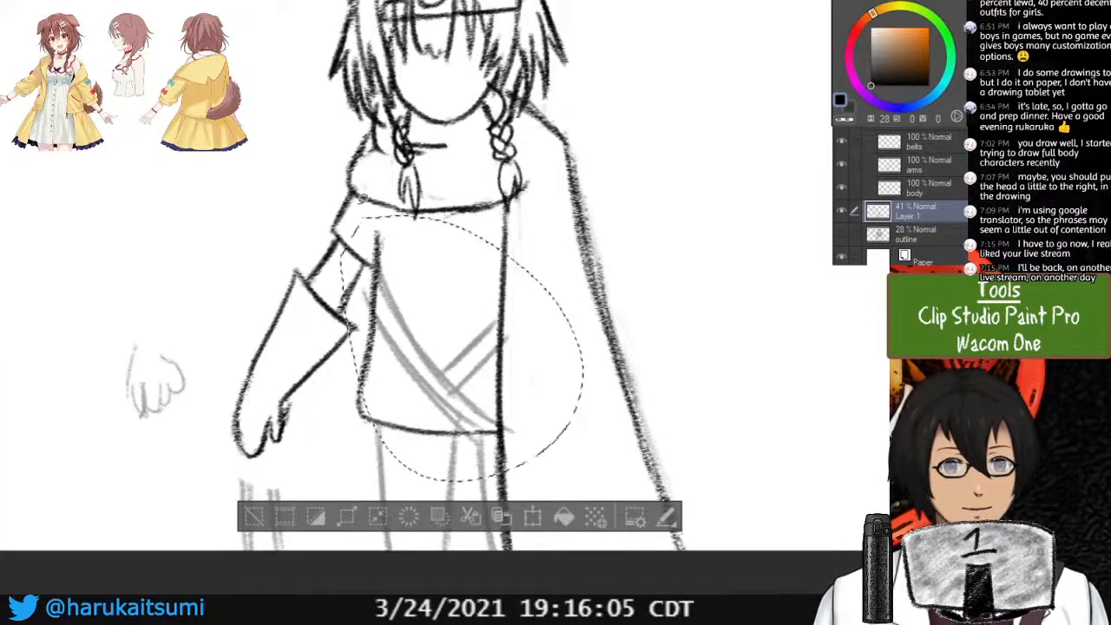
key(ctrl+d)
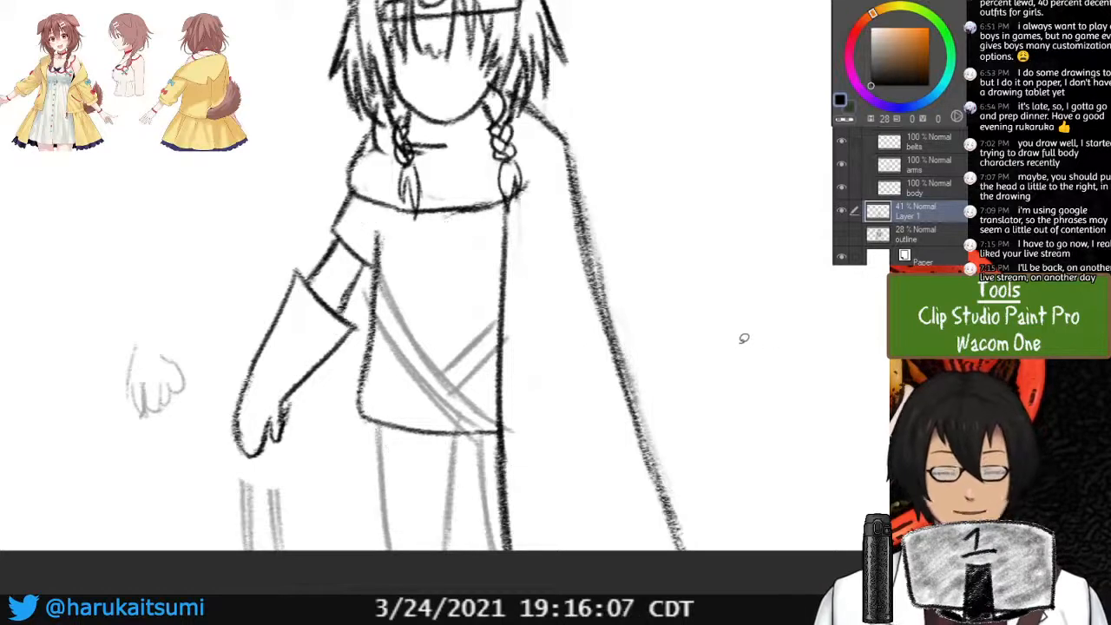
mouse_move(352, 331)
mouse_down()
mouse_move(397, 400)
mouse_move(524, 442)
mouse_move(543, 400)
mouse_move(528, 358)
mouse_up()
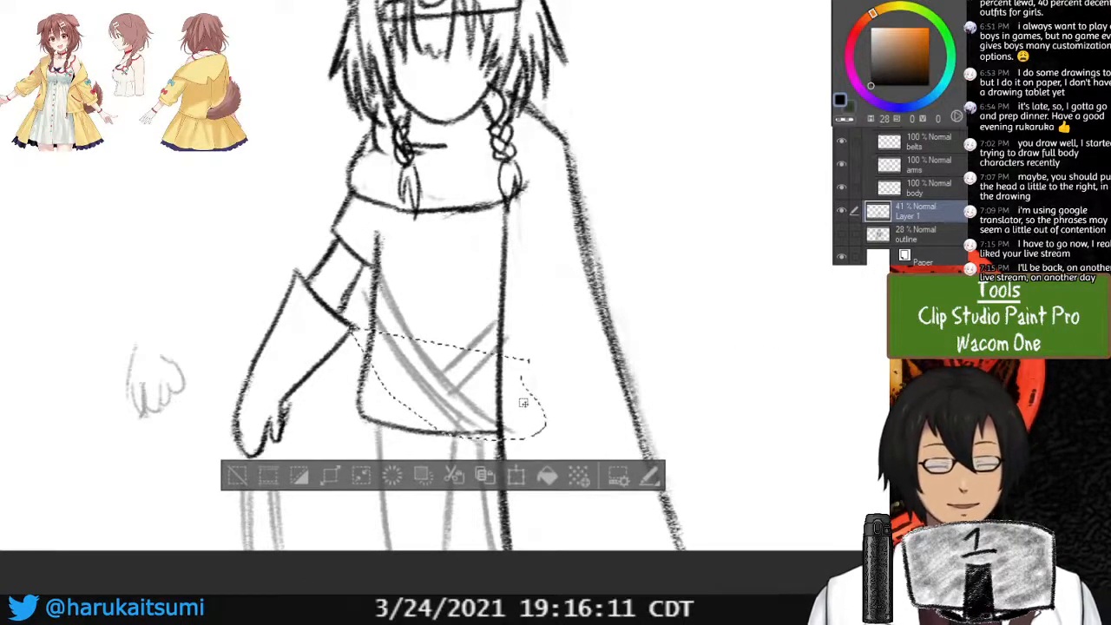
key(Delete)
mouse_move(340, 232)
mouse_down()
mouse_move(530, 247)
mouse_move(343, 222)
mouse_up()
key(ctrl+d)
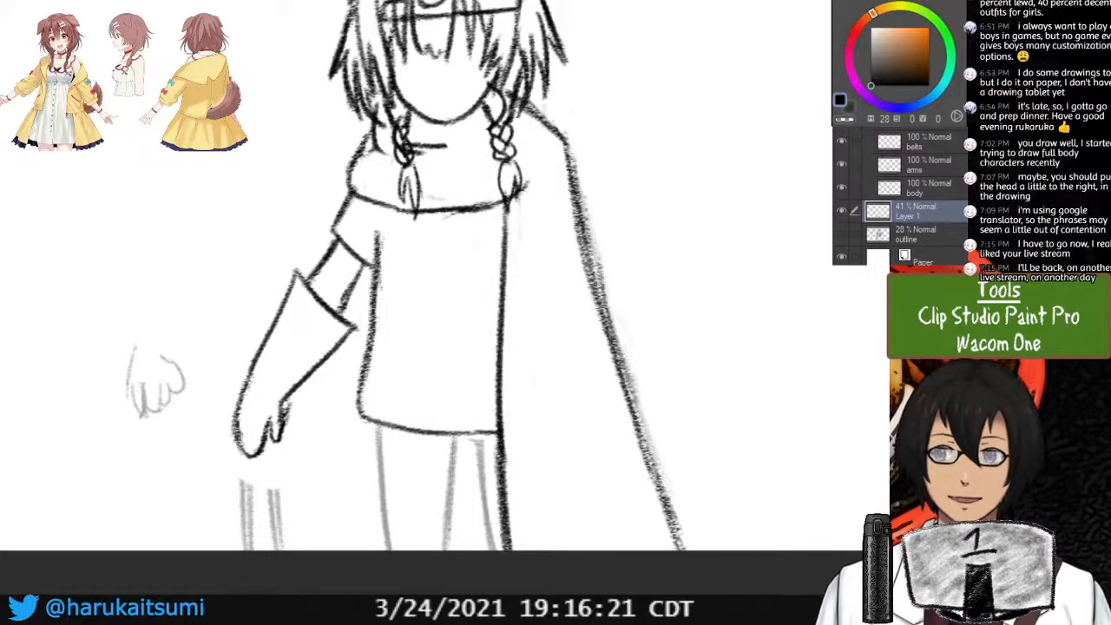
Sketch a horizontal double-line belt across the shirt above the hem, undoing the first lower line.
drag(364, 375, 535, 374)
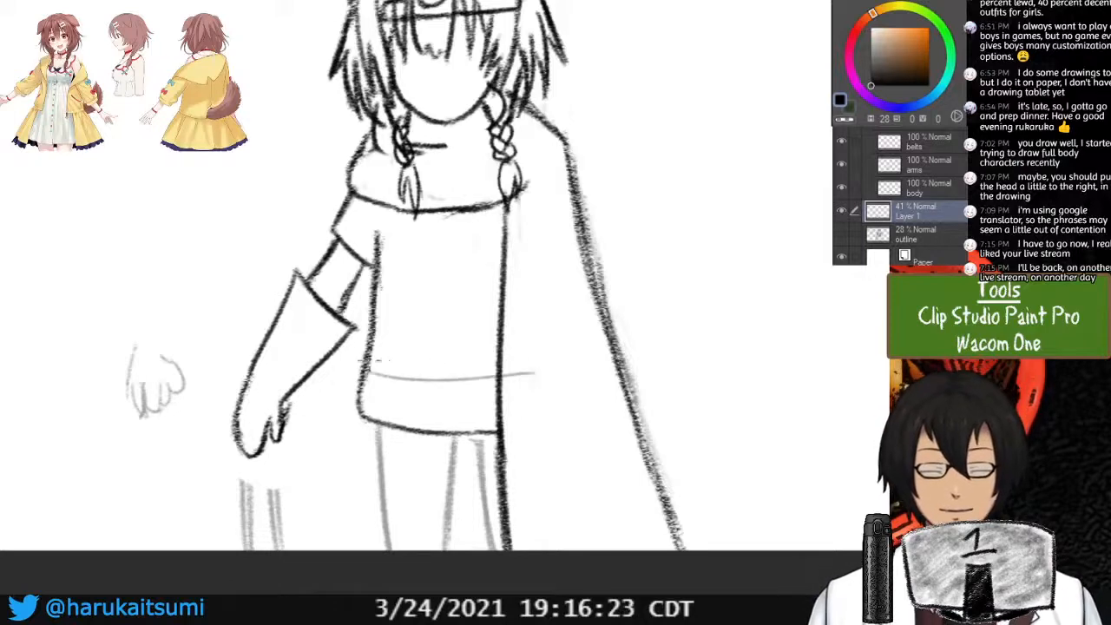
key(ctrl+z)
drag(363, 364, 493, 368)
drag(370, 345, 495, 347)
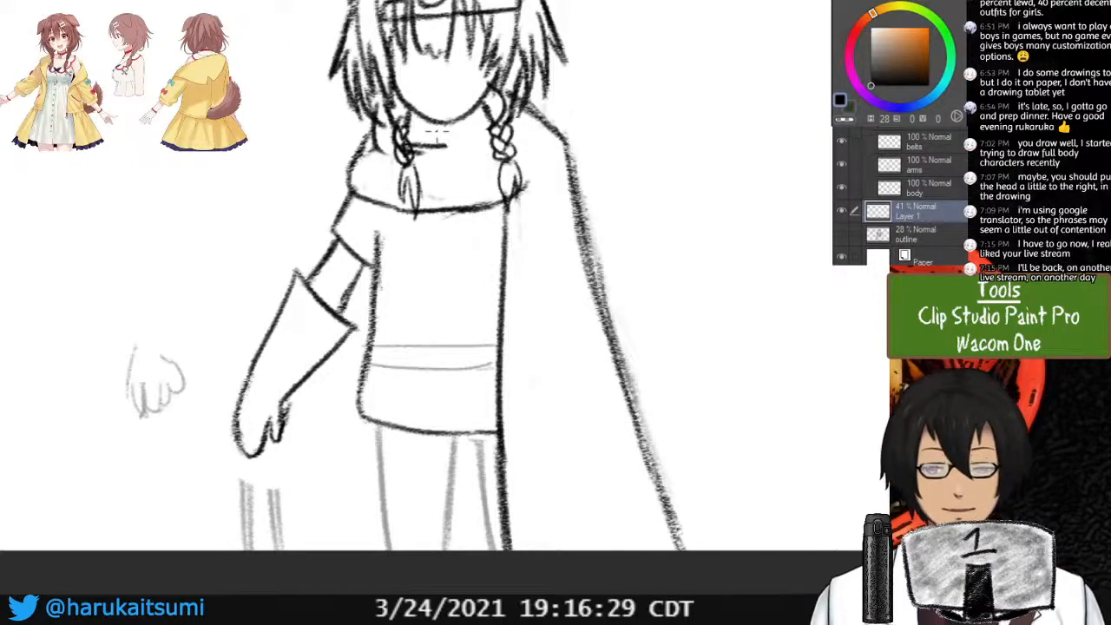
Sketch a diagonal double-line strap from below the collar down to the belt at the cape's inner edge, redoing its lower line until it curves smoothly.
drag(373, 209, 434, 288)
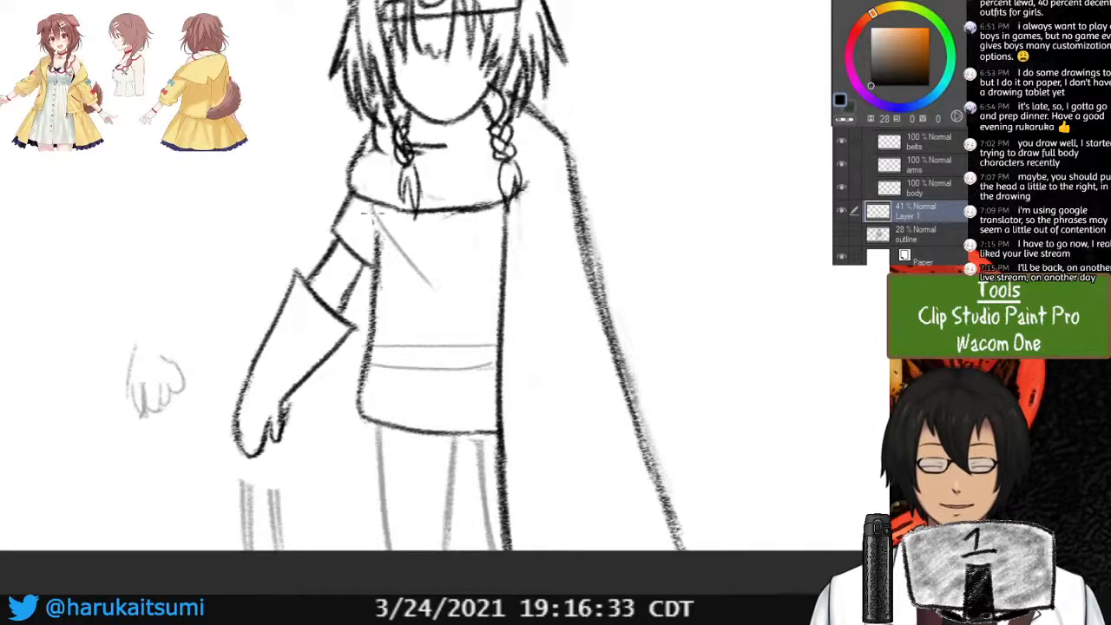
drag(369, 208, 493, 351)
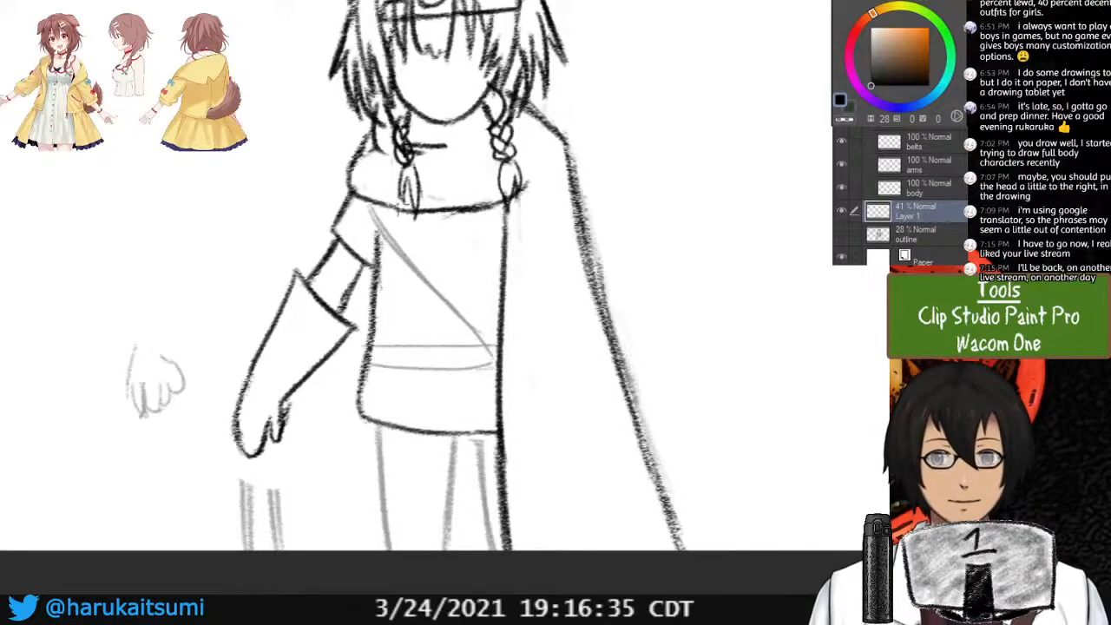
key(ctrl+z)
key(ctrl+z)
drag(430, 286, 480, 336)
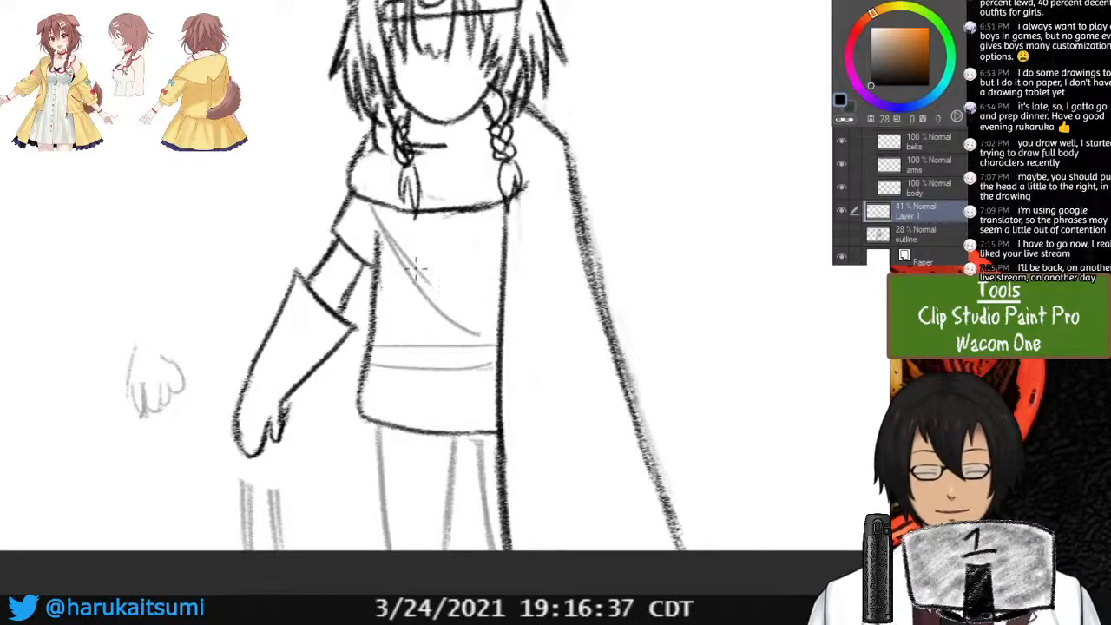
key(ctrl+z)
drag(374, 208, 497, 356)
drag(420, 215, 499, 330)
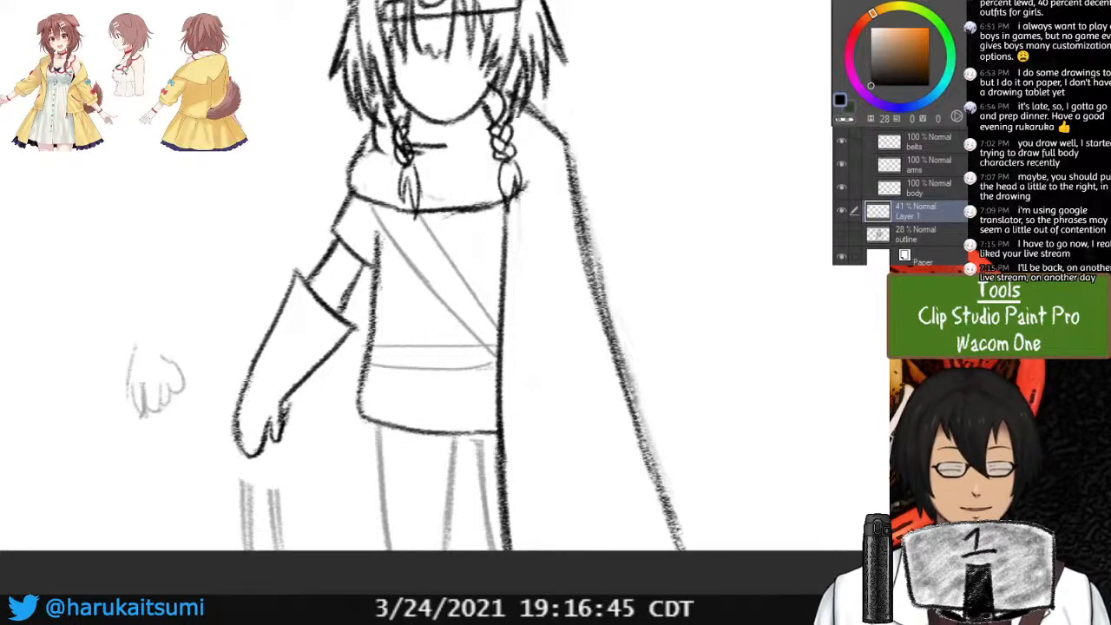
Sketch a separate curved collar study in the empty area beside the figure, trying a pointed flap beneath it and undoing that flap.
mouse_move(434, 295)
mouse_down()
mouse_move(501, 344)
mouse_move(456, 327)
mouse_up()
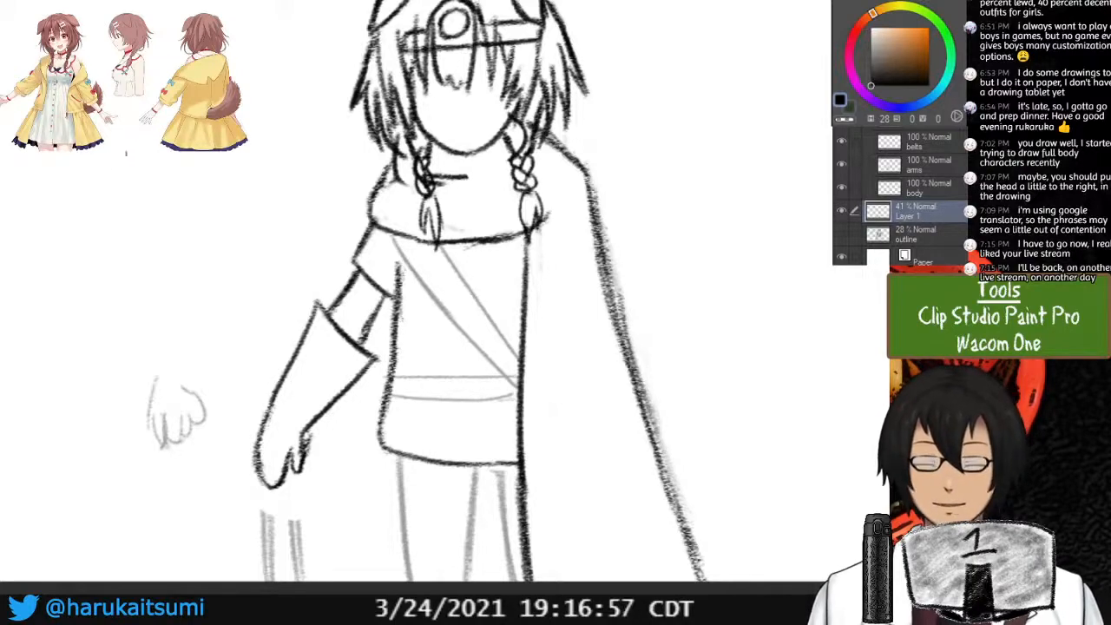
mouse_move(143, 154)
mouse_down()
mouse_move(217, 162)
mouse_move(238, 152)
mouse_move(130, 202)
mouse_move(253, 153)
mouse_move(219, 186)
mouse_up()
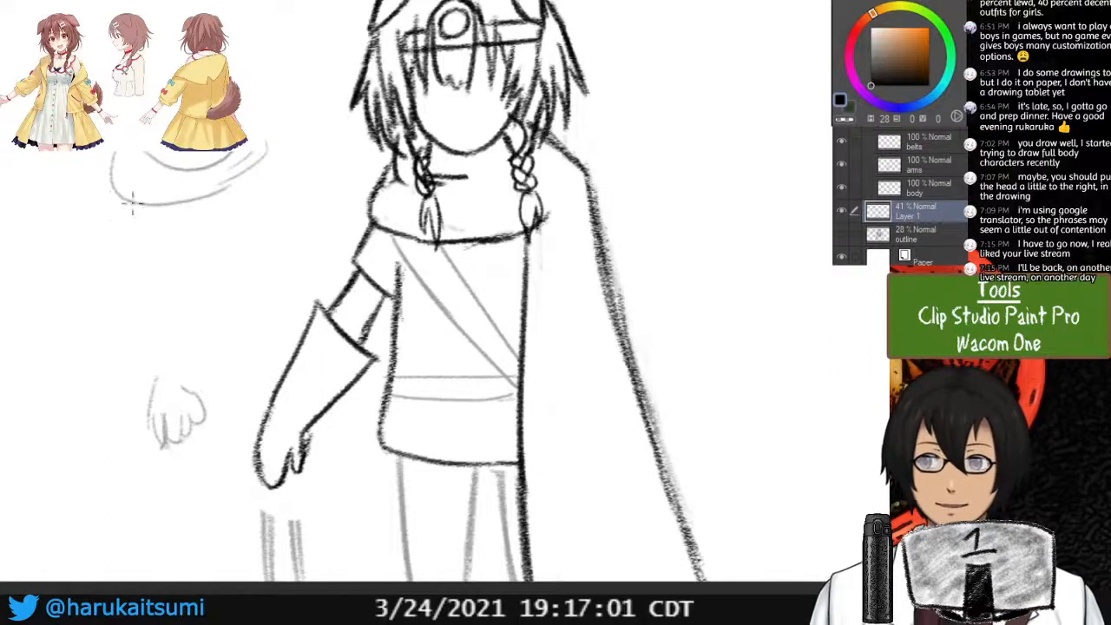
mouse_move(129, 191)
mouse_down()
mouse_move(117, 228)
mouse_move(213, 198)
mouse_up()
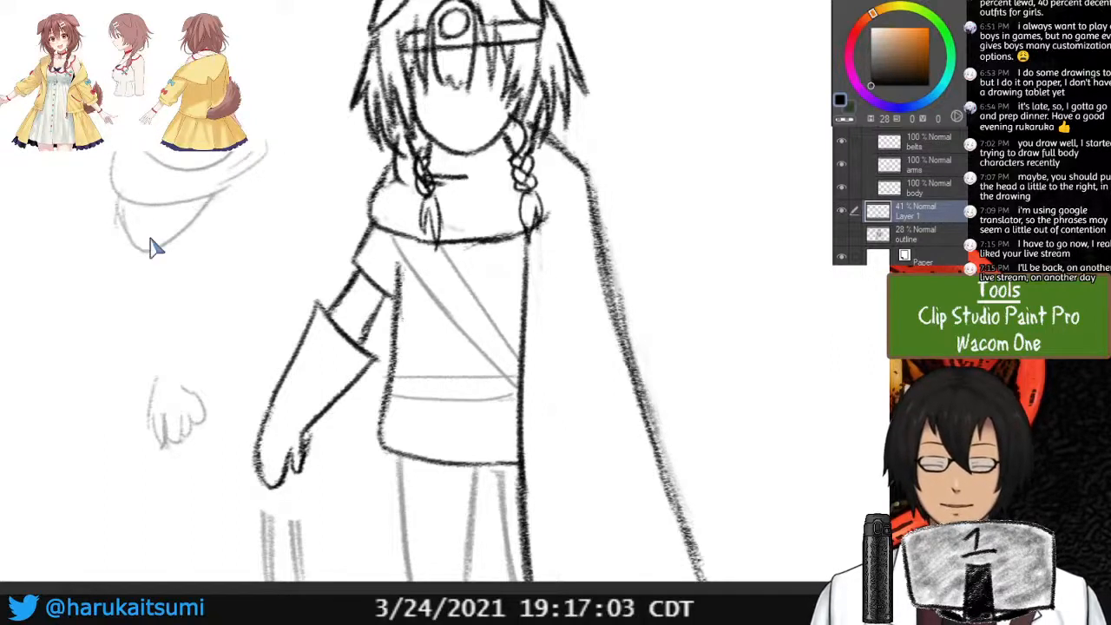
key(ctrl+z)
key(ctrl+z)
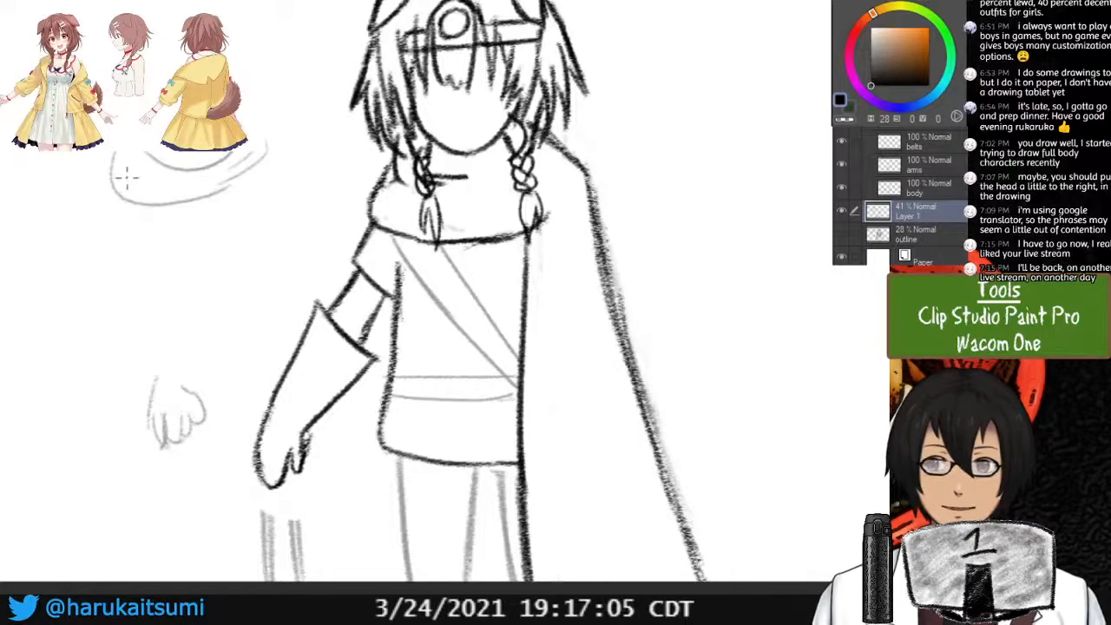
Add fold marks inside the collar study and sketch the draped cape edge extending from it over the shoulder, undoing the last strokes beside the shoulder.
mouse_move(140, 162)
mouse_down()
mouse_move(128, 187)
mouse_move(180, 180)
mouse_up()
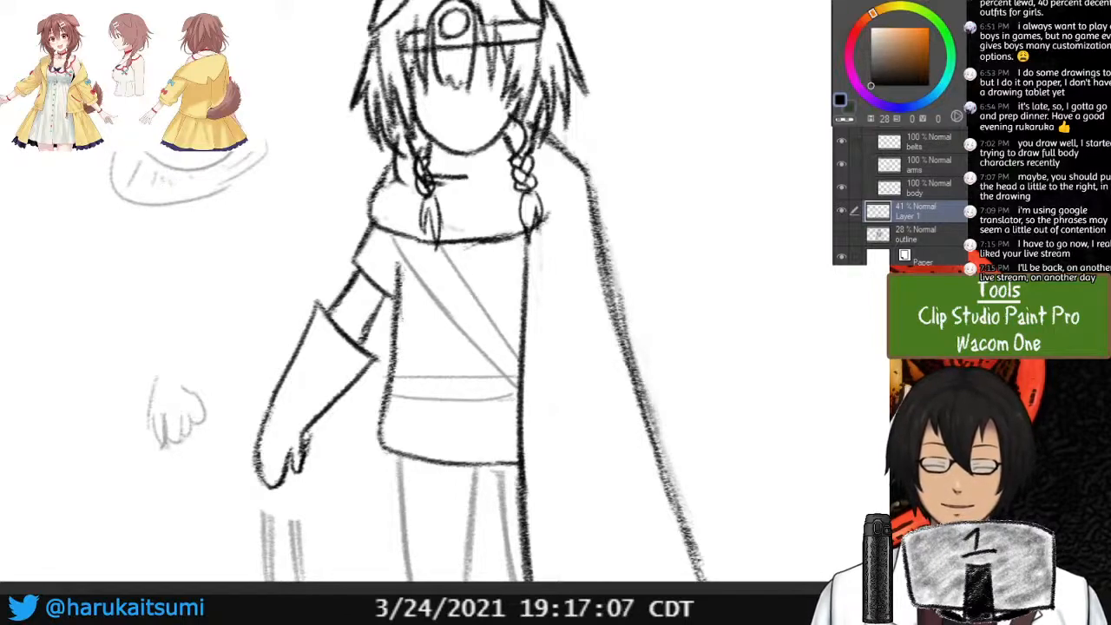
mouse_move(113, 184)
mouse_down()
mouse_move(119, 240)
mouse_move(141, 240)
mouse_move(251, 204)
mouse_move(325, 258)
mouse_move(330, 284)
mouse_up()
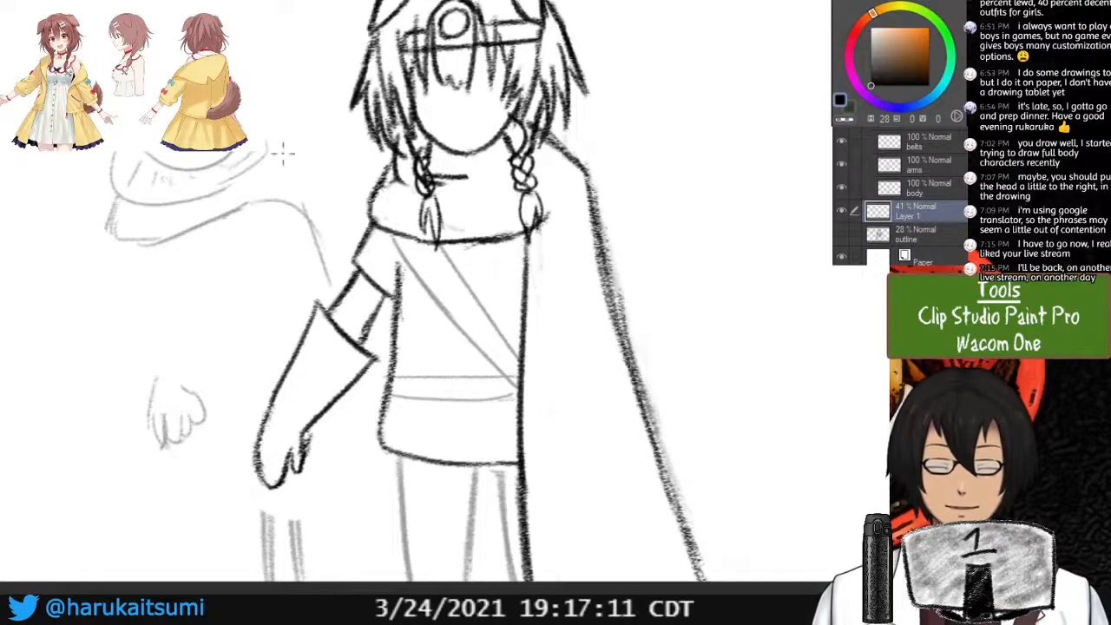
drag(270, 124, 339, 204)
key(ctrl+z)
key(ctrl+z)
key(ctrl+z)
key(ctrl+z)
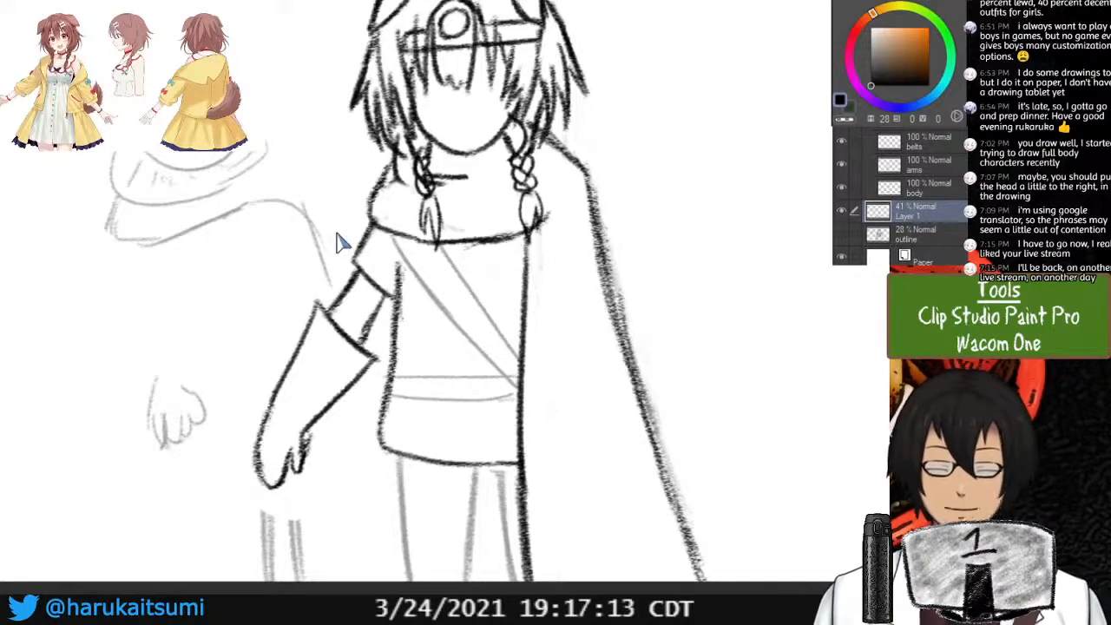
Undo the draped cape edge, then lasso the rough collar study beside the figure and clear it from the layer.
key(ctrl+z)
key(ctrl+z)
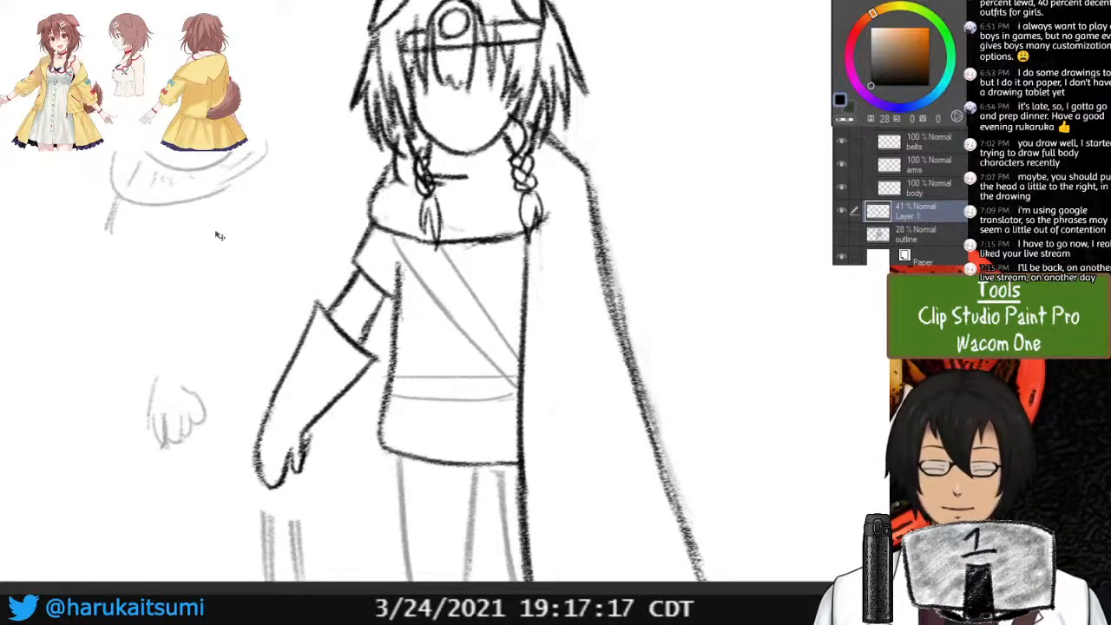
mouse_move(79, 149)
mouse_down()
mouse_move(300, 179)
mouse_move(271, 118)
mouse_up()
mouse_move(43, 147)
mouse_down()
mouse_move(141, 274)
mouse_move(266, 104)
mouse_up()
mouse_move(268, 216)
mouse_down()
mouse_move(174, 170)
mouse_move(201, 159)
mouse_move(131, 120)
mouse_up()
key(ctrl+z)
key(ctrl+t)
click(70, 255)
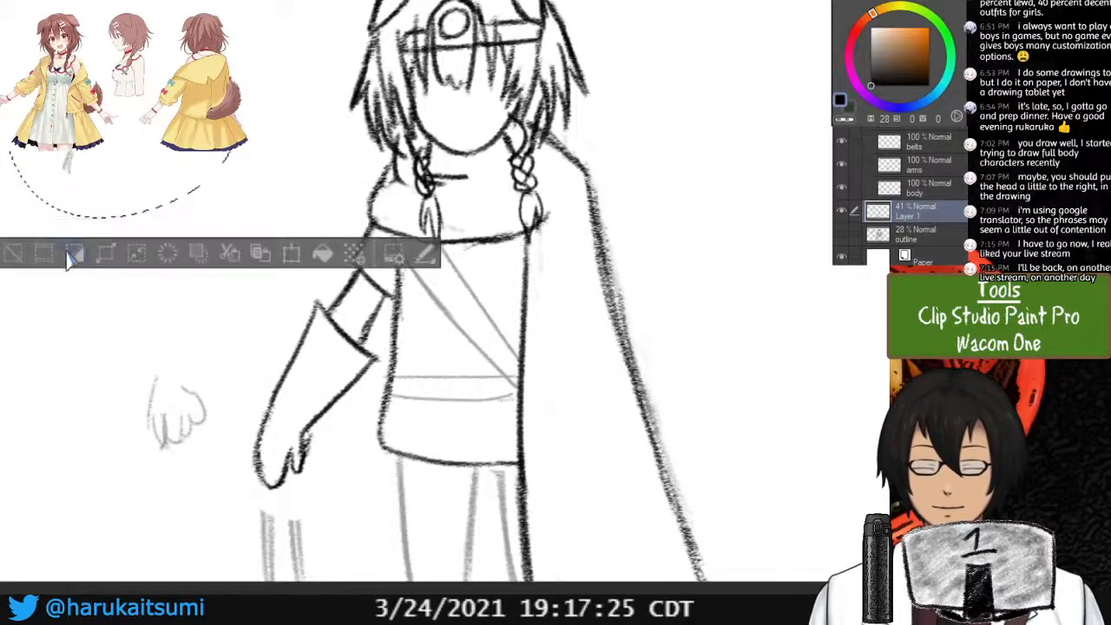
key(ctrl+d)
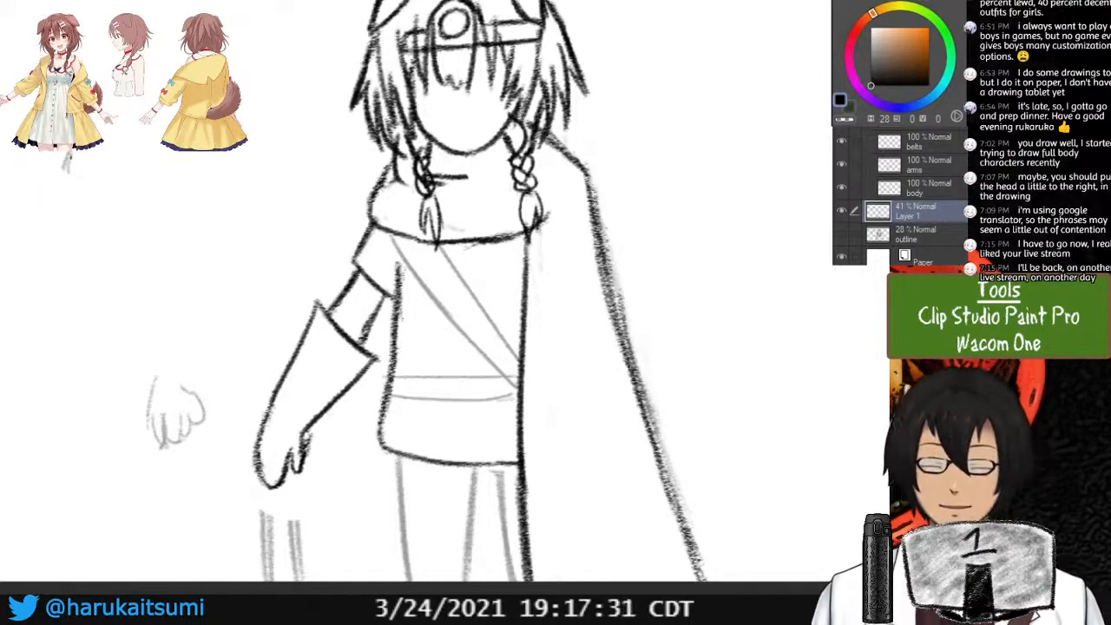
drag(181, 154, 228, 157)
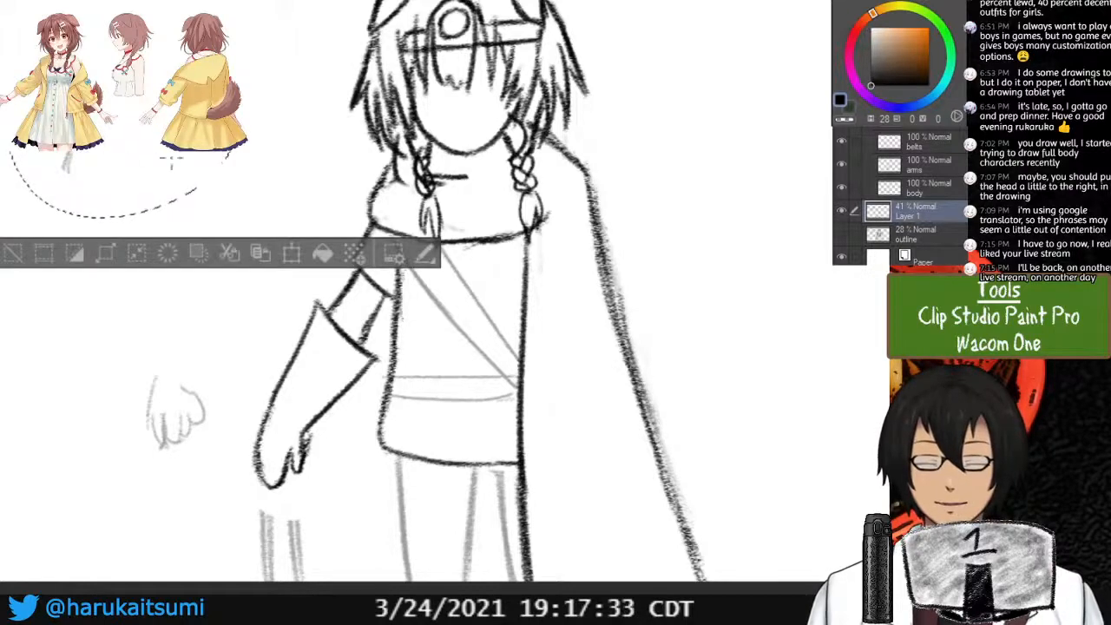
key(ctrl+d)
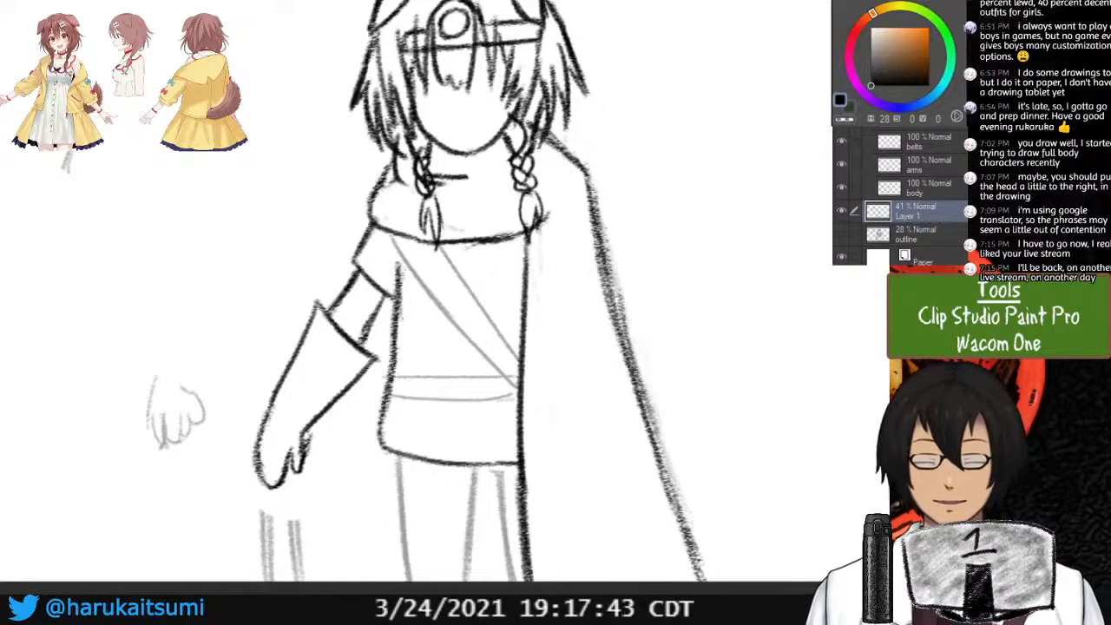
Sketch a new U-shaped collar curve in the empty area beside the figure, with a hatched, pointed fur tuft next to it.
mouse_move(65, 158)
mouse_down()
mouse_move(107, 193)
mouse_move(178, 153)
mouse_up()
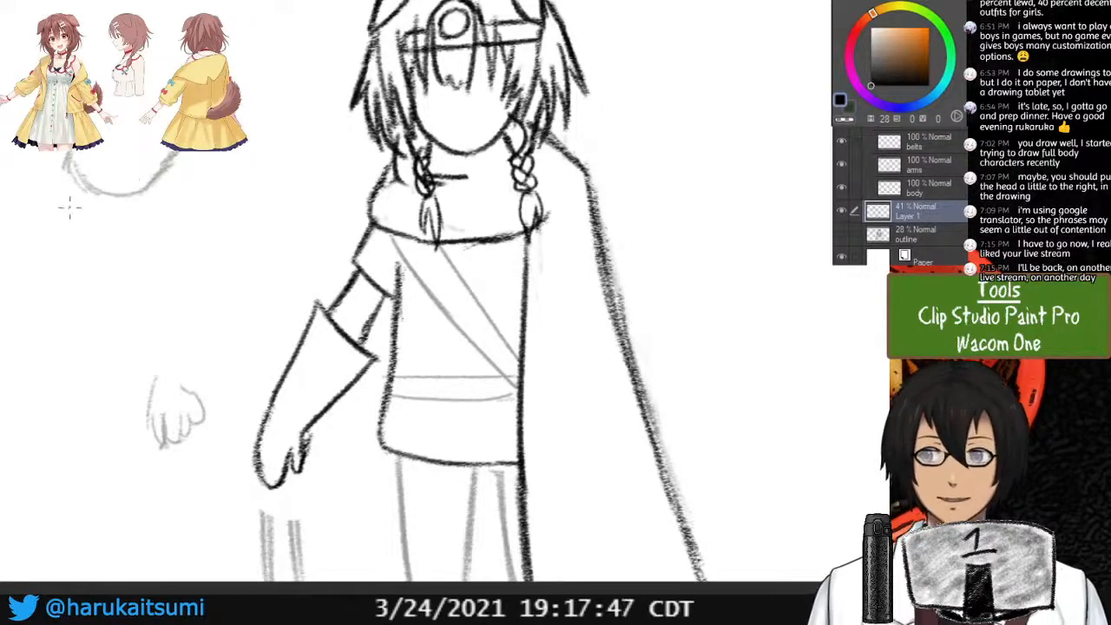
mouse_move(68, 163)
mouse_down()
mouse_move(160, 183)
mouse_move(191, 153)
mouse_up()
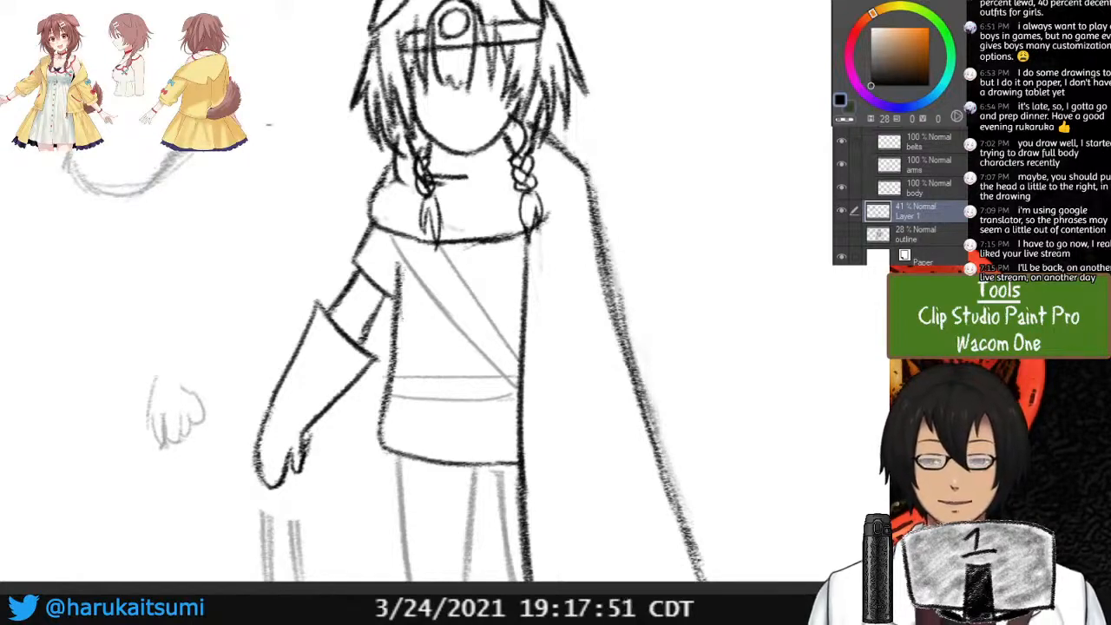
mouse_move(259, 175)
mouse_down()
mouse_move(302, 113)
mouse_move(318, 186)
mouse_up()
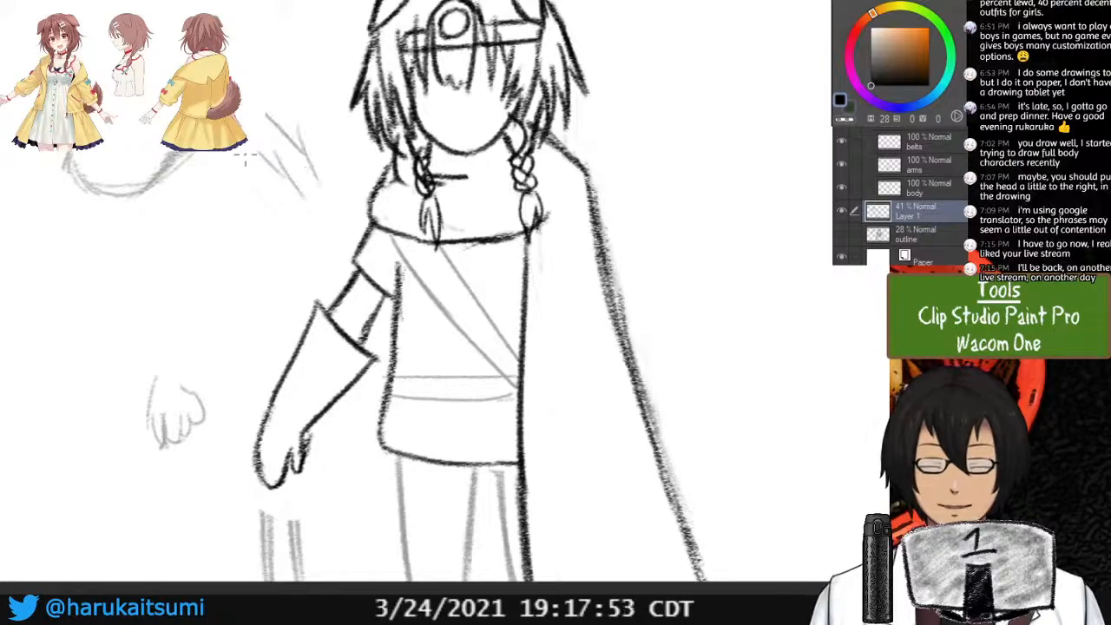
mouse_move(248, 153)
mouse_down()
mouse_move(264, 210)
mouse_move(282, 201)
mouse_move(269, 210)
mouse_move(295, 229)
mouse_move(287, 222)
mouse_up()
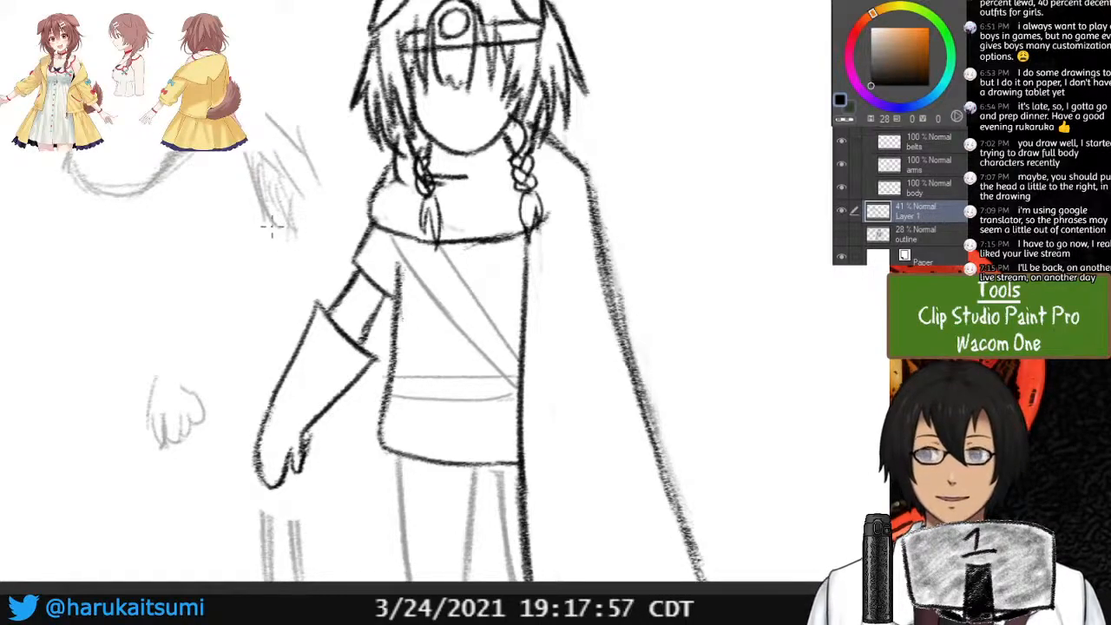
drag(260, 159, 281, 213)
drag(279, 175, 298, 228)
drag(304, 144, 305, 220)
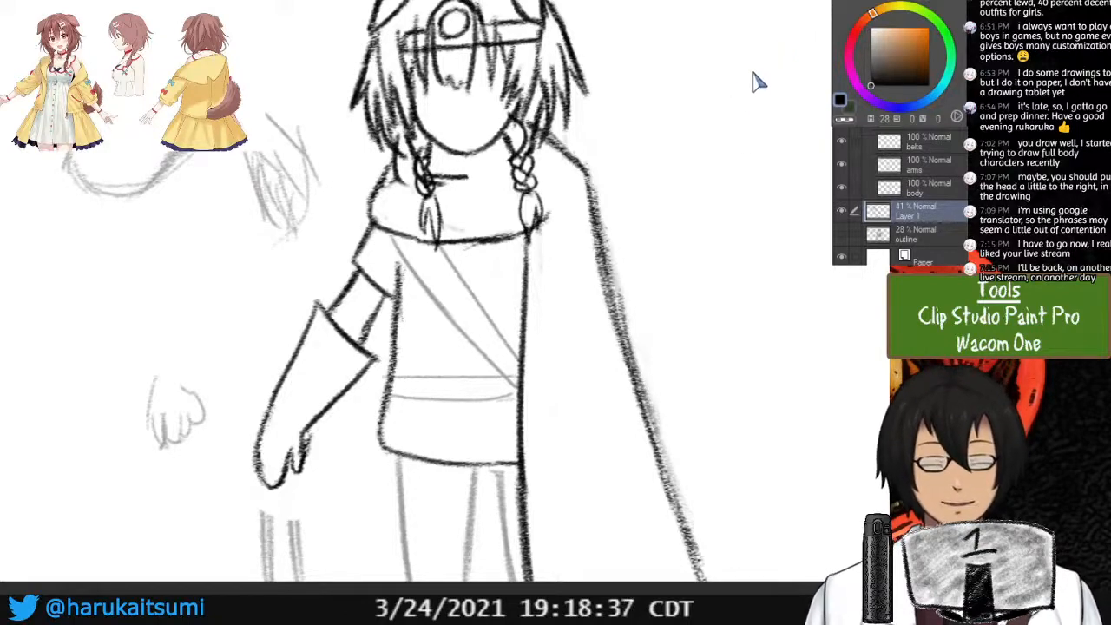
Sketch a closed ring of jagged spikes in the empty area on the cape side of the figure, redoing its lower spikes.
mouse_move(736, 115)
mouse_down()
mouse_move(747, 77)
mouse_move(766, 110)
mouse_up()
mouse_move(695, 100)
mouse_down()
mouse_move(705, 77)
mouse_move(735, 73)
mouse_up()
drag(734, 78, 722, 107)
mouse_move(755, 77)
mouse_down()
mouse_move(775, 101)
mouse_move(786, 59)
mouse_up()
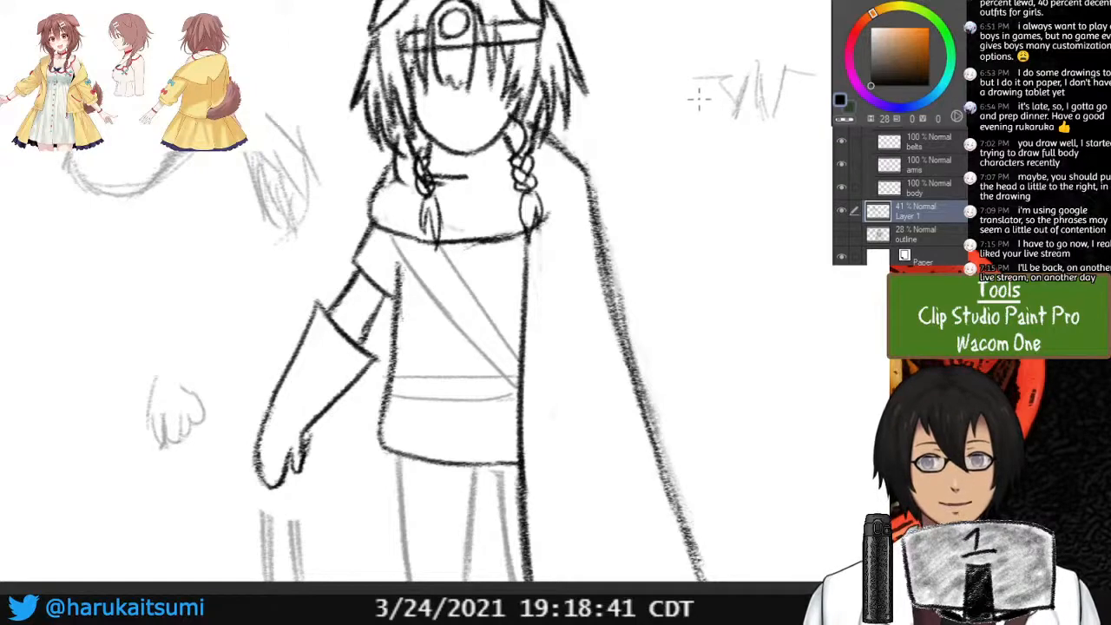
mouse_move(710, 87)
mouse_down()
mouse_move(692, 135)
mouse_move(725, 141)
mouse_move(701, 171)
mouse_move(709, 193)
mouse_move(726, 185)
mouse_move(770, 225)
mouse_move(732, 209)
mouse_move(706, 243)
mouse_move(748, 236)
mouse_up()
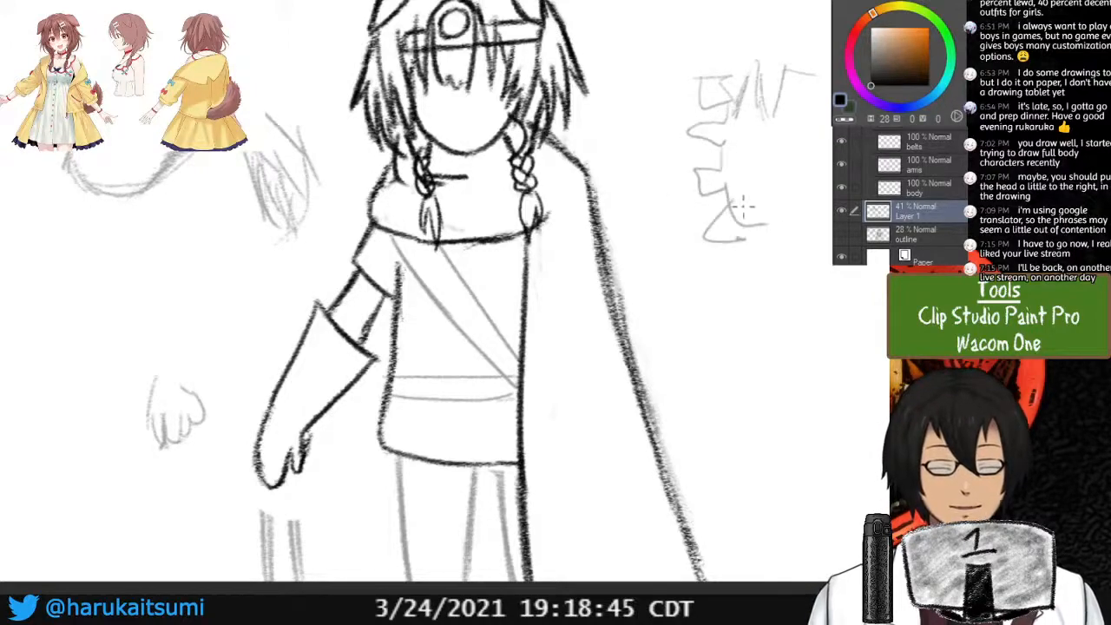
key(ctrl+z)
key(ctrl+z)
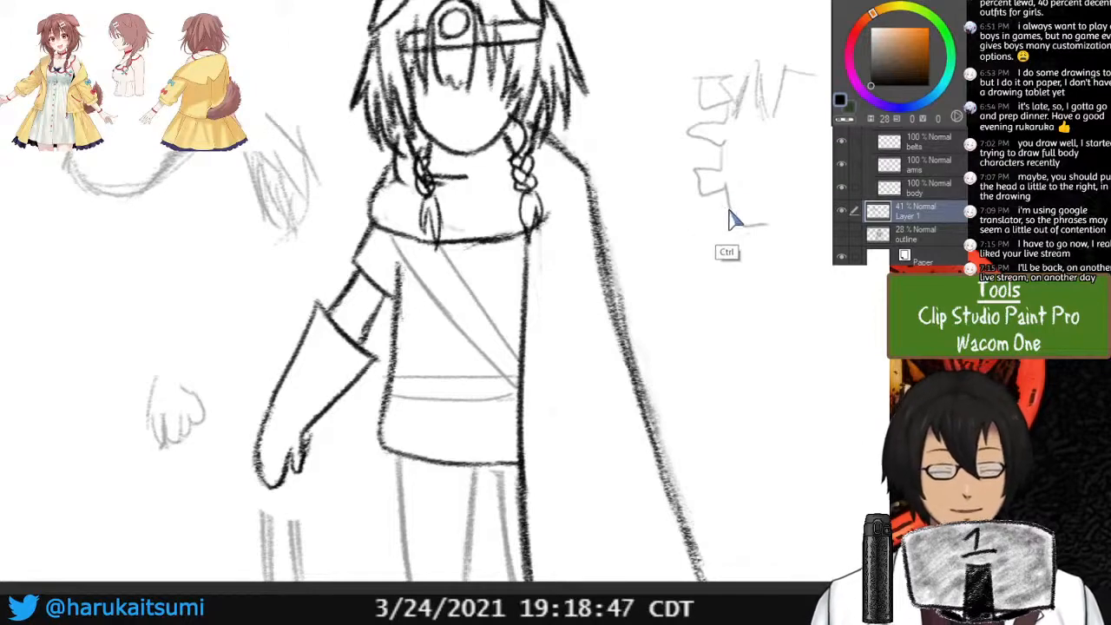
mouse_move(730, 185)
mouse_down()
mouse_move(683, 222)
mouse_move(714, 271)
mouse_move(716, 228)
mouse_move(744, 220)
mouse_move(757, 262)
mouse_move(757, 213)
mouse_move(794, 237)
mouse_move(792, 208)
mouse_move(823, 236)
mouse_move(828, 208)
mouse_move(815, 252)
mouse_move(826, 202)
mouse_move(800, 164)
mouse_move(826, 160)
mouse_move(798, 139)
mouse_move(815, 109)
mouse_move(789, 122)
mouse_up()
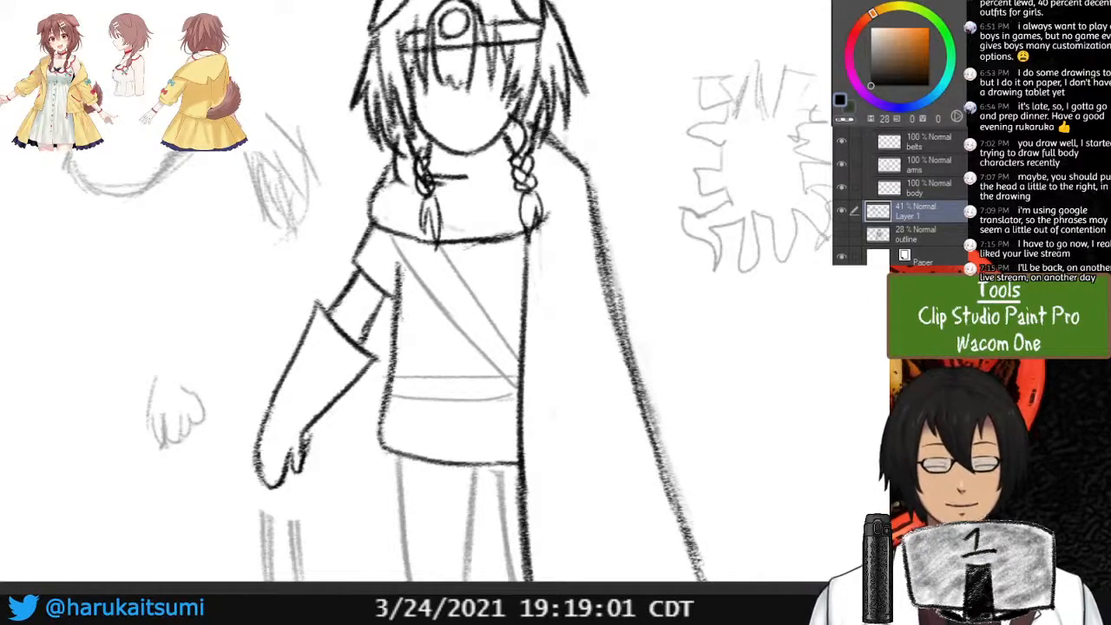
Sketch a small emblem of a round head with pointed ears above two crossed swords, below the spiky ring.
mouse_move(451, 347)
mouse_down()
mouse_move(432, 254)
mouse_move(403, 247)
mouse_move(389, 224)
mouse_move(380, 330)
mouse_move(319, 323)
mouse_move(335, 315)
mouse_up()
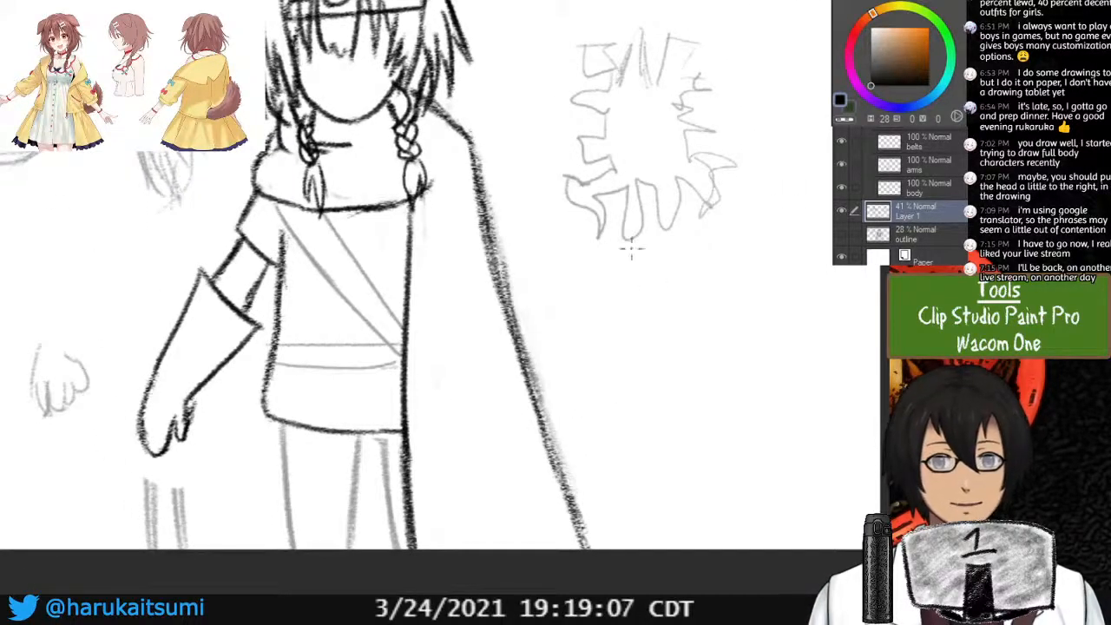
mouse_move(723, 278)
mouse_down()
mouse_move(773, 285)
mouse_move(724, 278)
mouse_move(743, 264)
mouse_move(770, 274)
mouse_up()
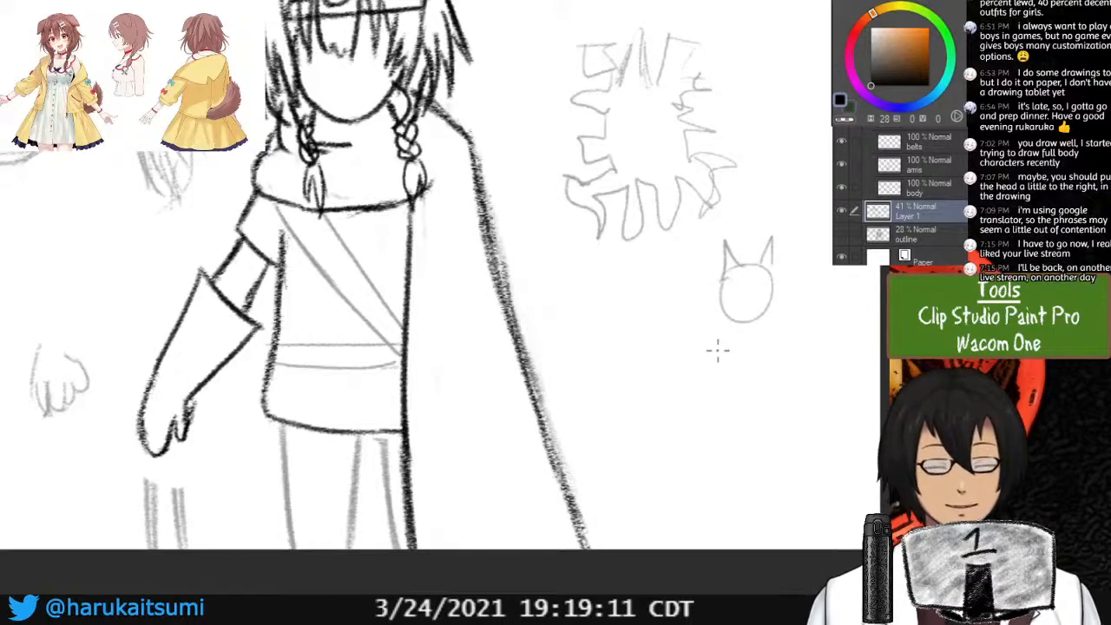
drag(702, 309, 750, 356)
mouse_move(687, 326)
mouse_down()
mouse_move(755, 364)
mouse_move(762, 389)
mouse_up()
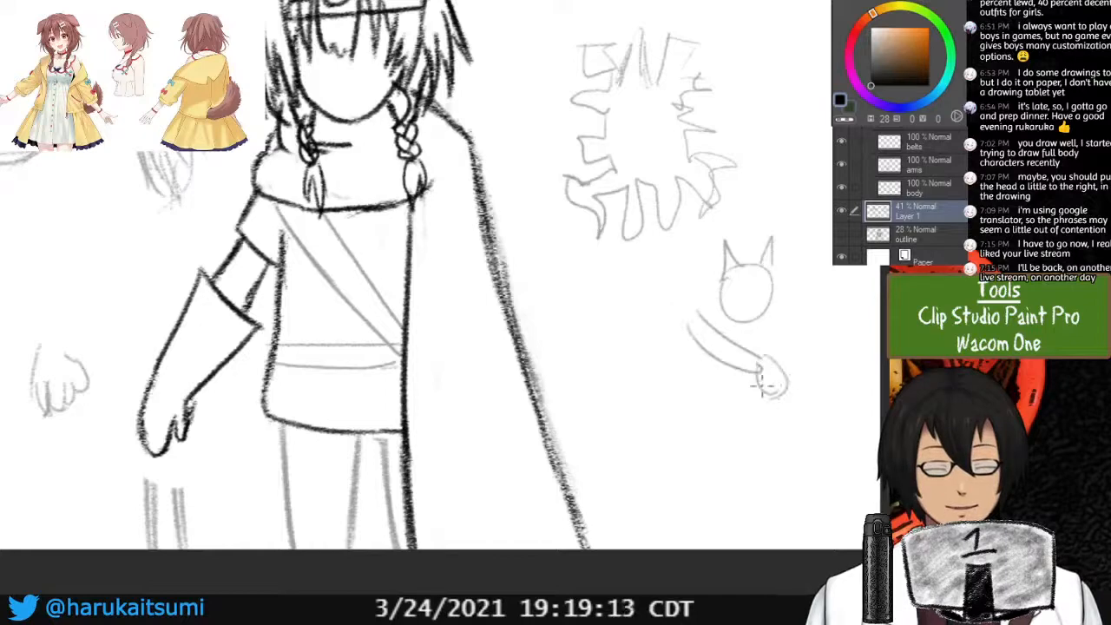
drag(786, 304, 695, 408)
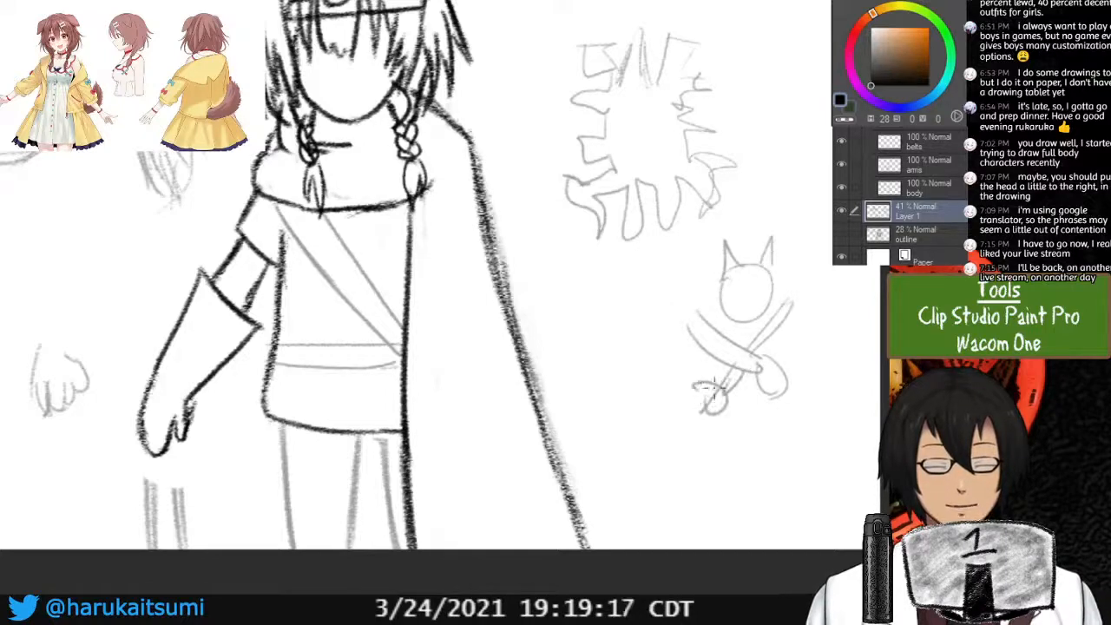
drag(735, 377, 714, 401)
key(ctrl+z)
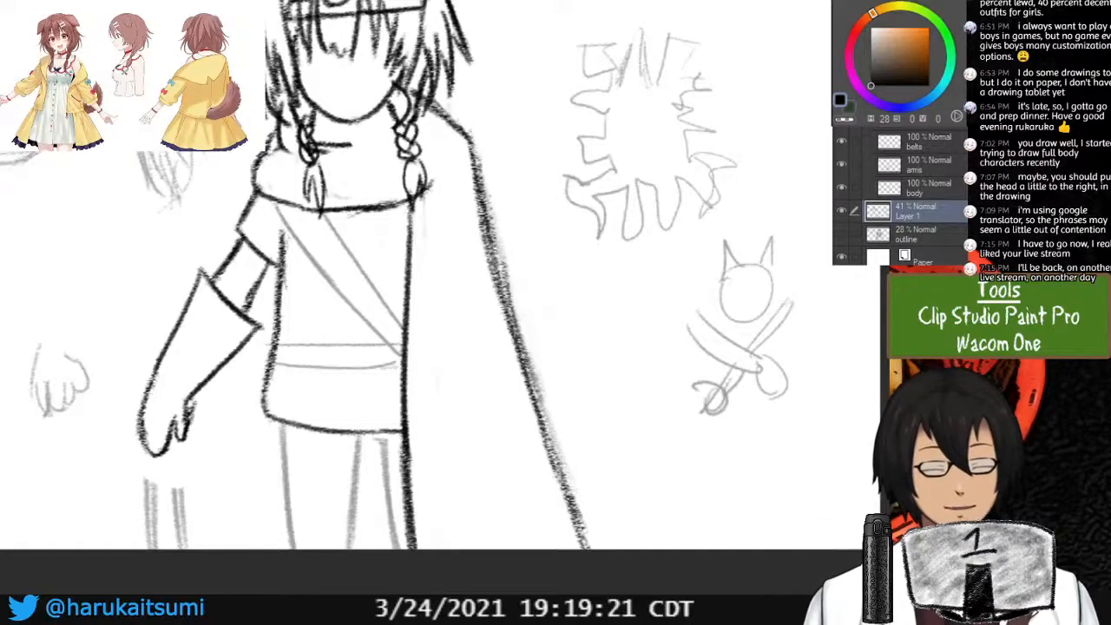
scroll(790, 516, up, 5)
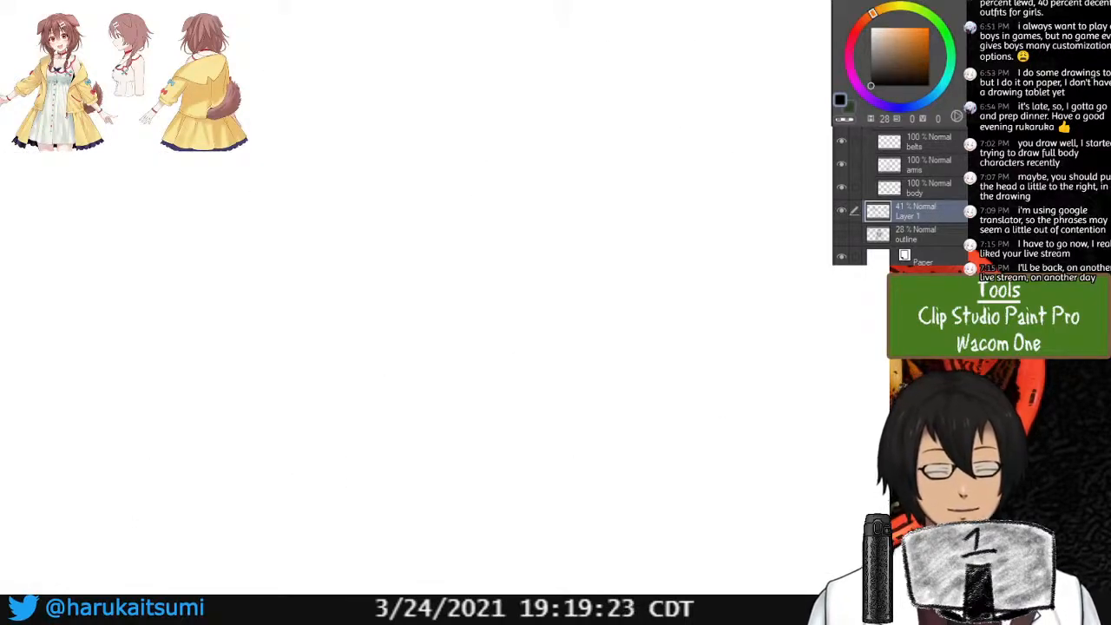
key(ctrl+minus)
key(ctrl+minus)
key(ctrl+minus)
key(ctrl+minus)
key(ctrl+minus)
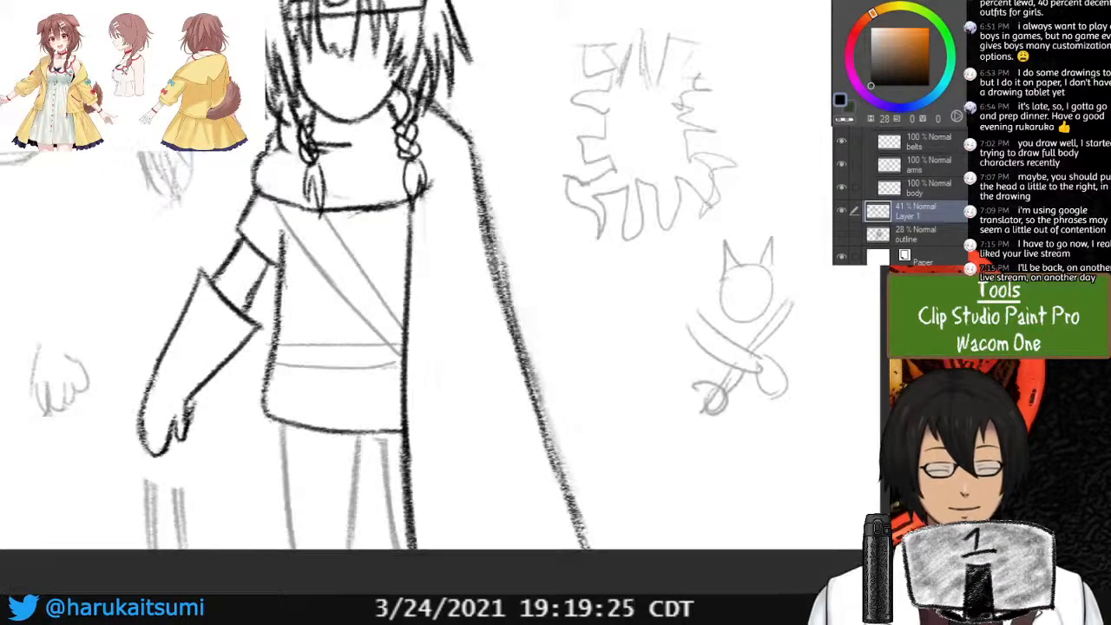
mouse_move(434, 304)
mouse_down()
mouse_move(561, 364)
mouse_move(566, 305)
mouse_move(486, 363)
mouse_move(543, 366)
mouse_up()
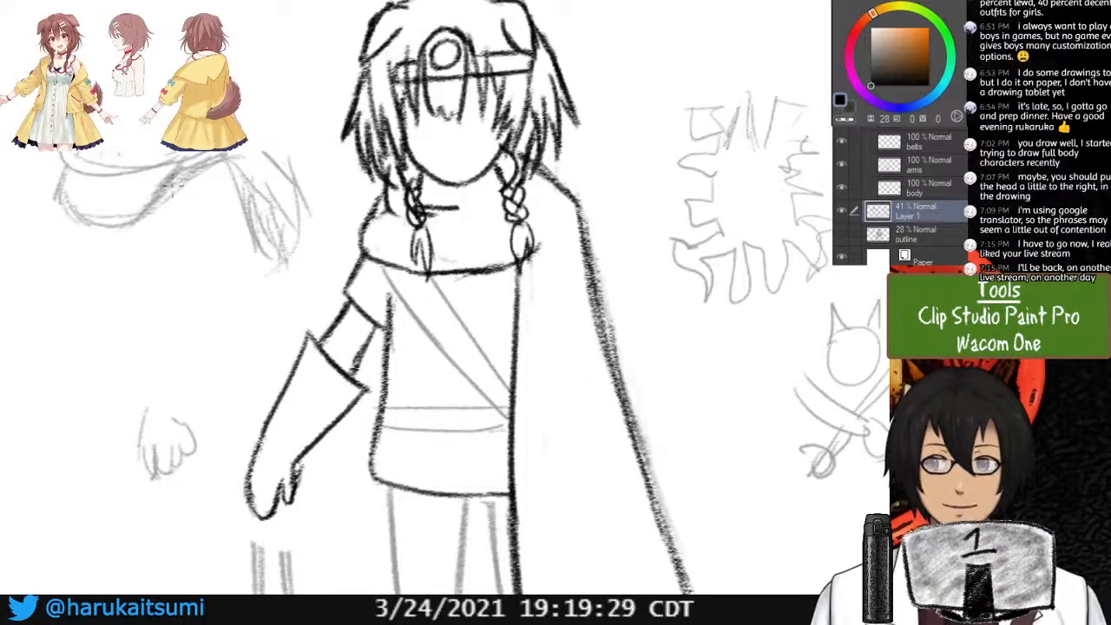
drag(128, 173, 130, 211)
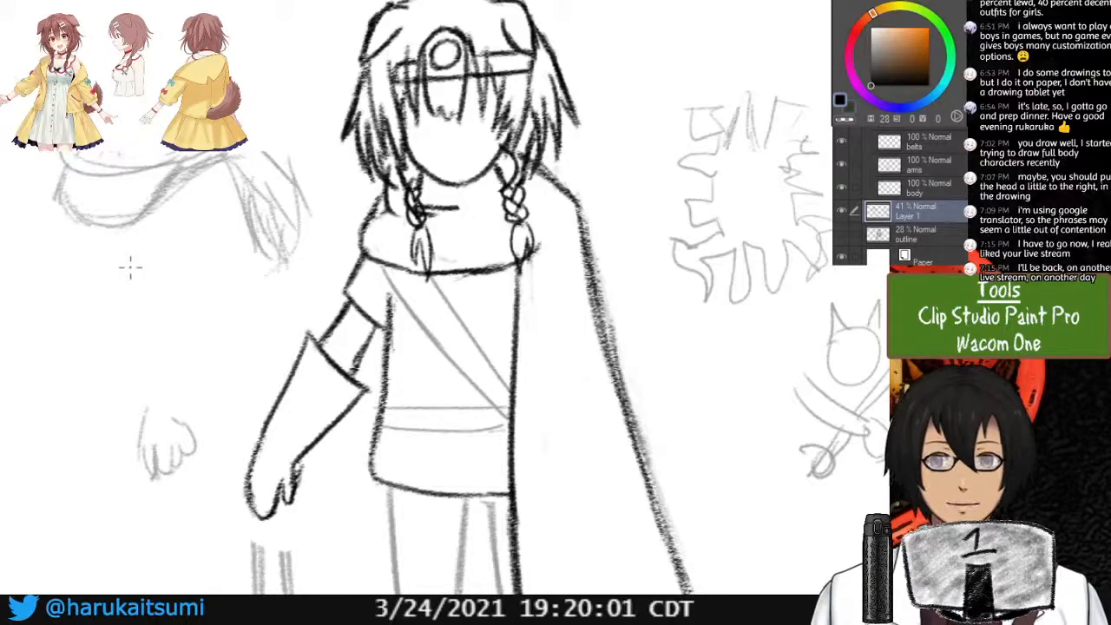
On Layer 1, sketch a buckle with a strap end on the diagonal chest strap and a rectangular buckle on the waist belt.
drag(428, 328, 304, 328)
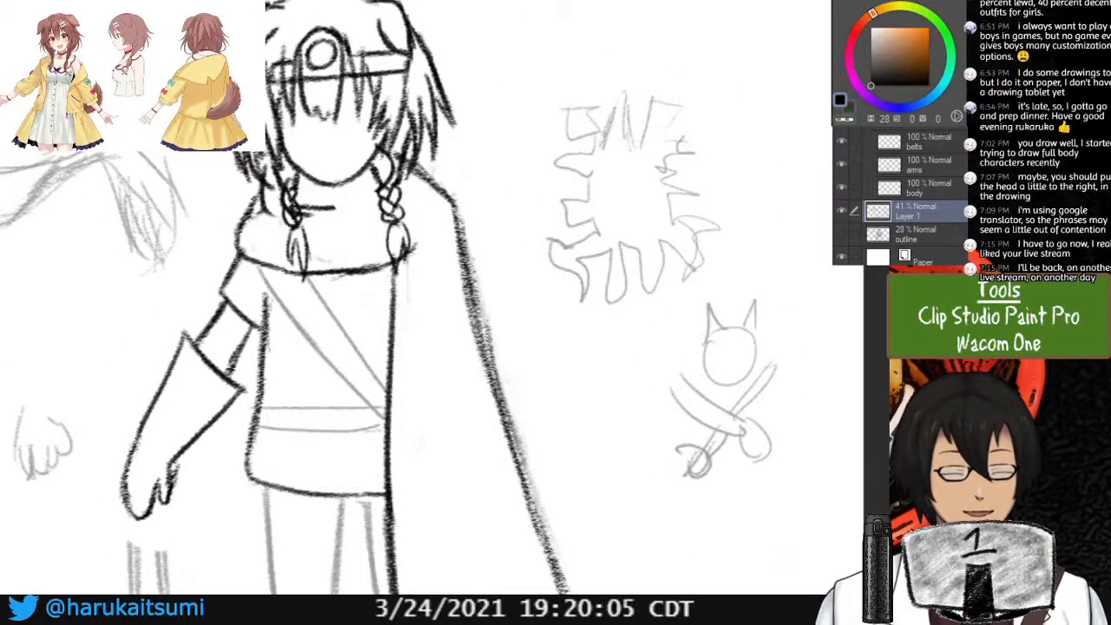
click(927, 142)
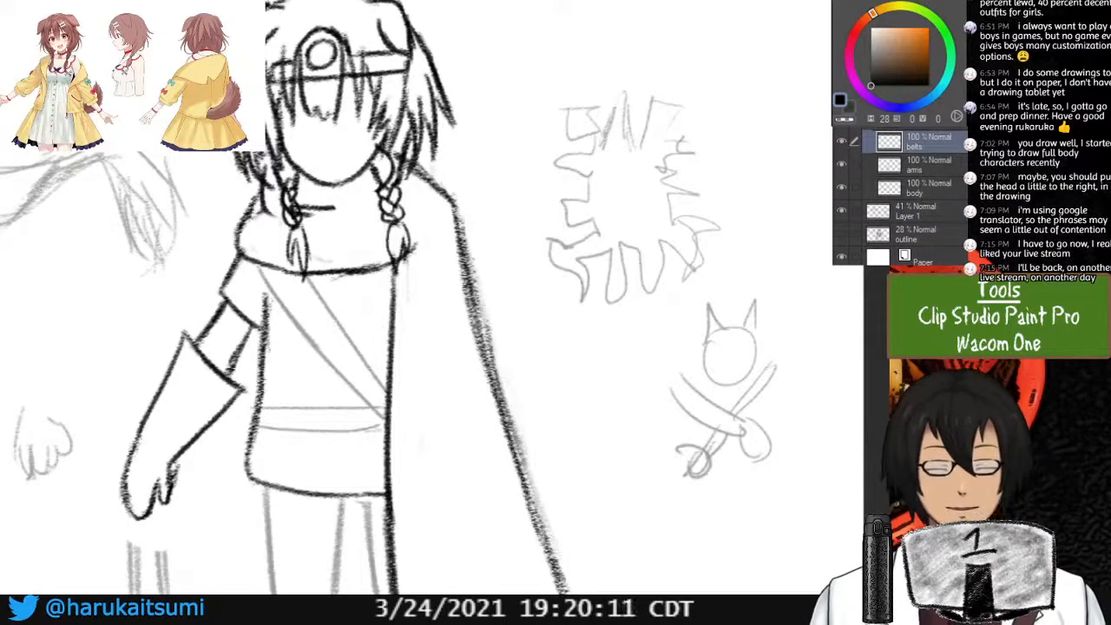
click(920, 211)
click(841, 211)
click(841, 211)
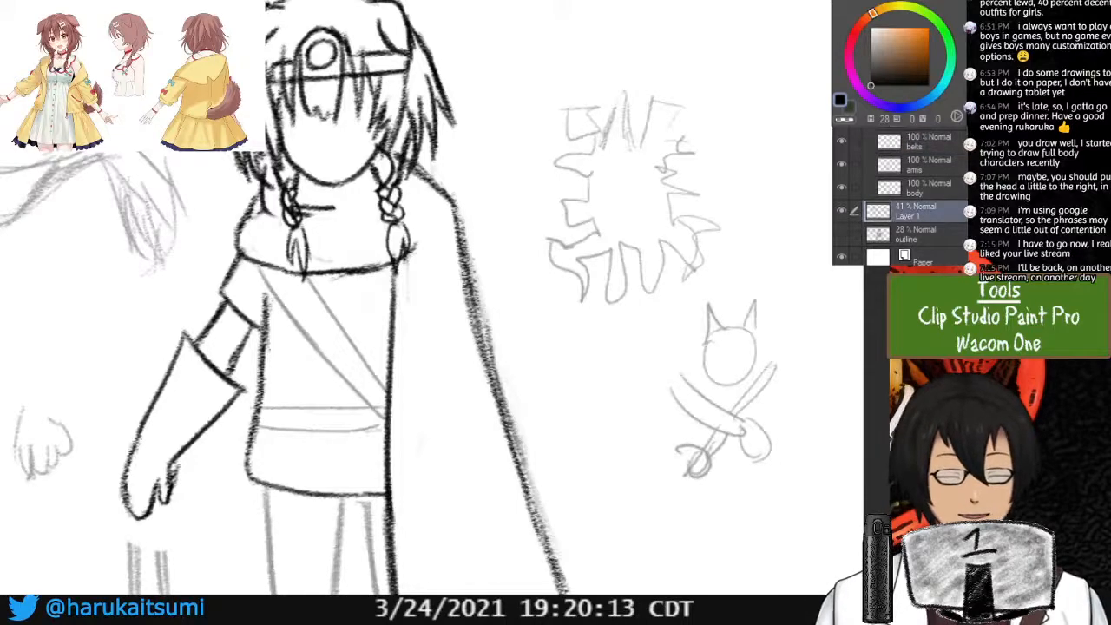
drag(416, 295, 447, 318)
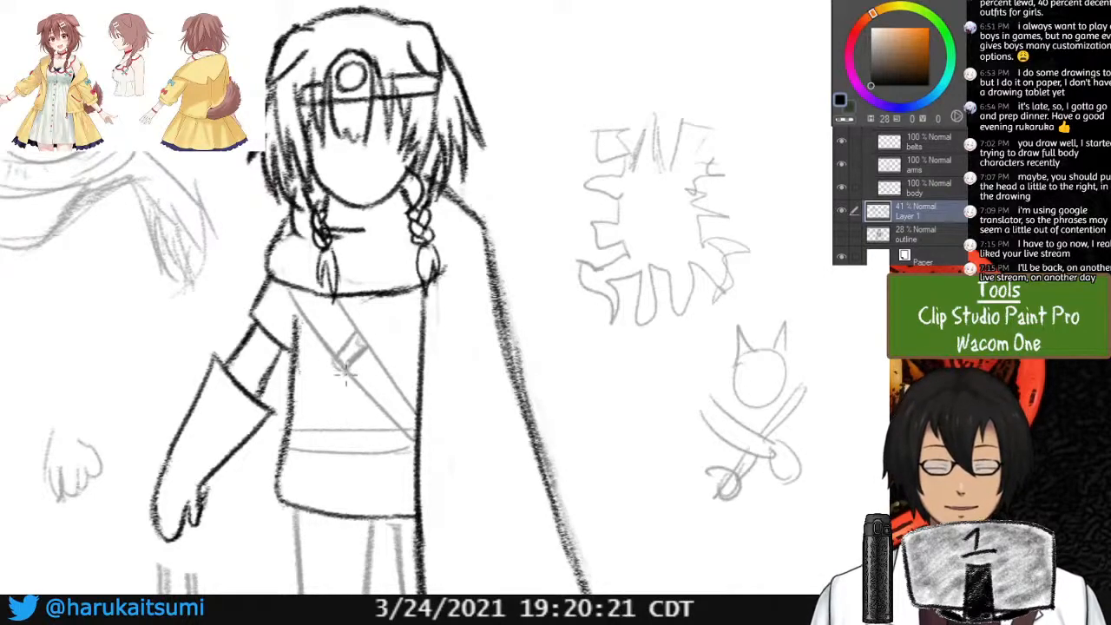
drag(347, 371, 381, 356)
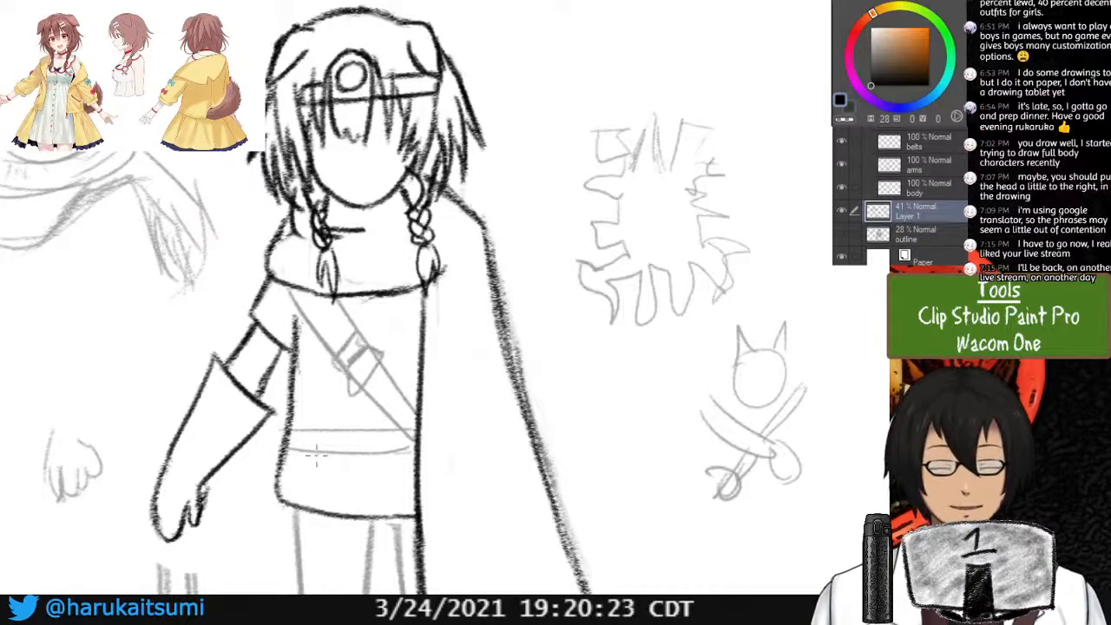
mouse_move(335, 427)
mouse_down()
mouse_move(339, 450)
mouse_move(366, 432)
mouse_up()
drag(363, 432, 358, 460)
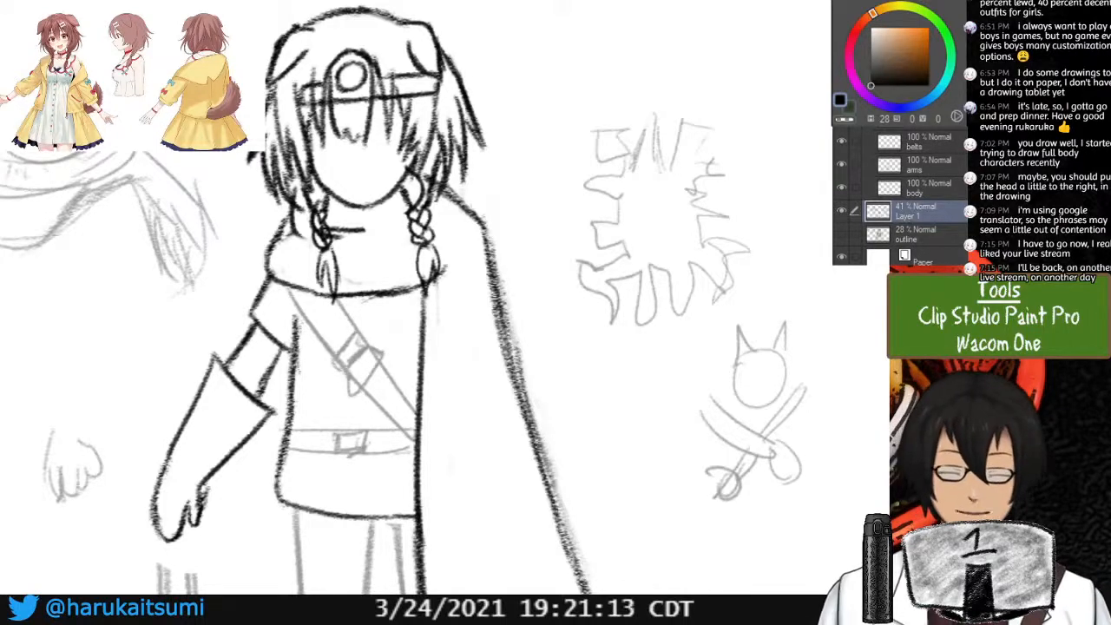
Sketch a long bone with a two-knobbed end and straight shaft lines in the empty area beside the gloved arm.
mouse_move(417, 347)
mouse_down()
mouse_move(480, 231)
mouse_move(531, 248)
mouse_move(514, 231)
mouse_up()
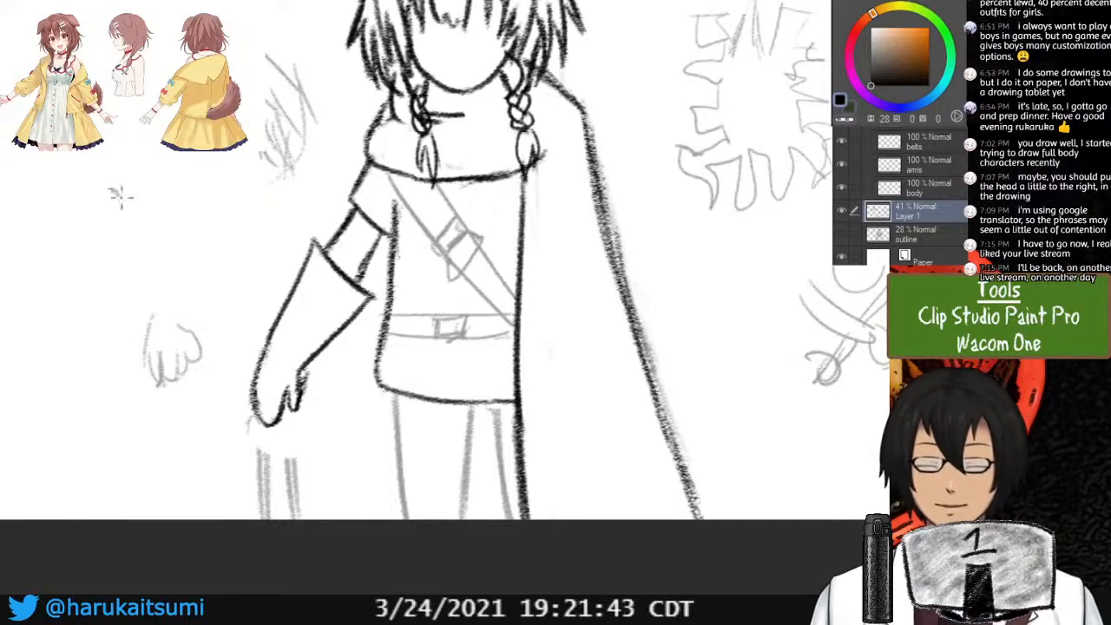
mouse_move(103, 187)
mouse_down()
mouse_move(158, 179)
mouse_move(164, 193)
mouse_move(110, 270)
mouse_move(111, 338)
mouse_up()
drag(143, 217, 145, 325)
drag(103, 239, 109, 351)
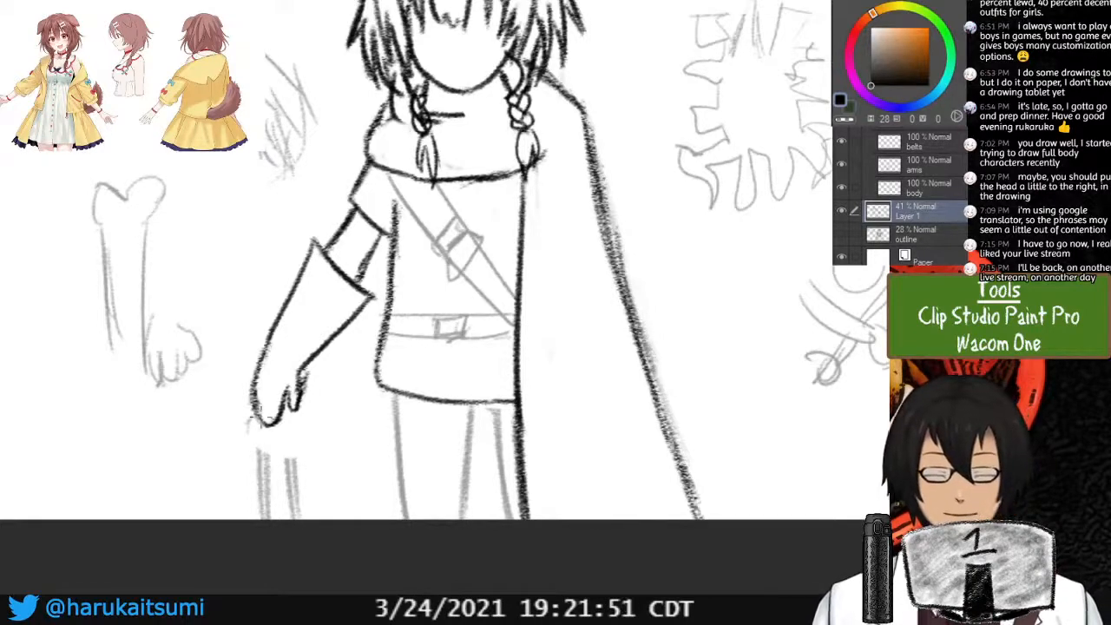
Sketch a two-knobbed bone end beneath the gloved hand, joining it to the vertical shaft lines below.
mouse_move(258, 418)
mouse_down()
mouse_move(244, 428)
mouse_move(263, 444)
mouse_up()
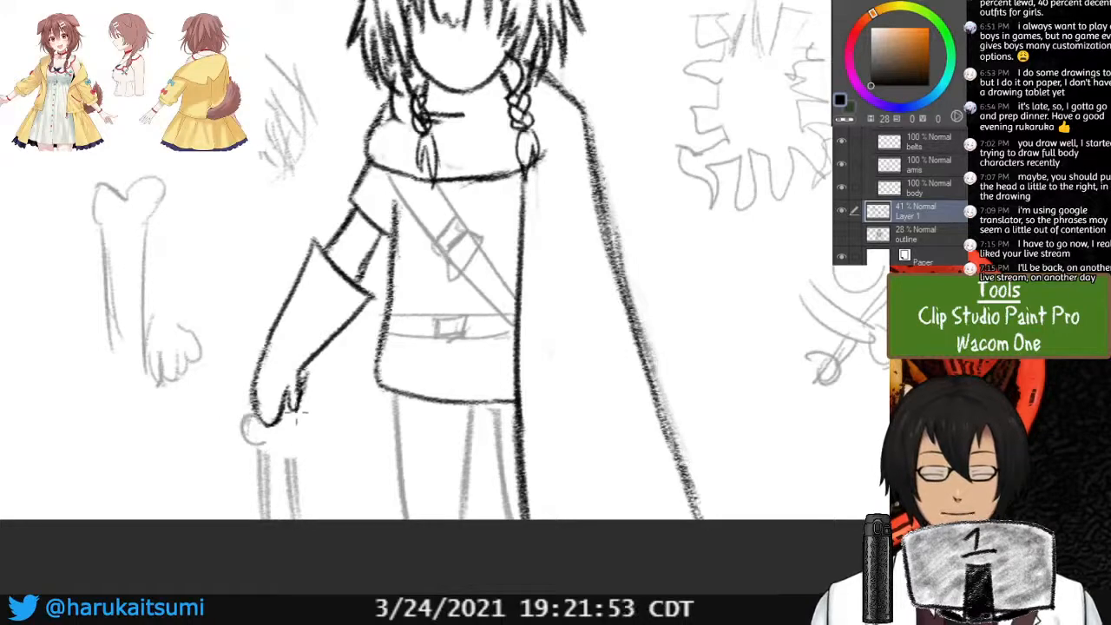
drag(300, 413, 267, 513)
drag(288, 447, 299, 541)
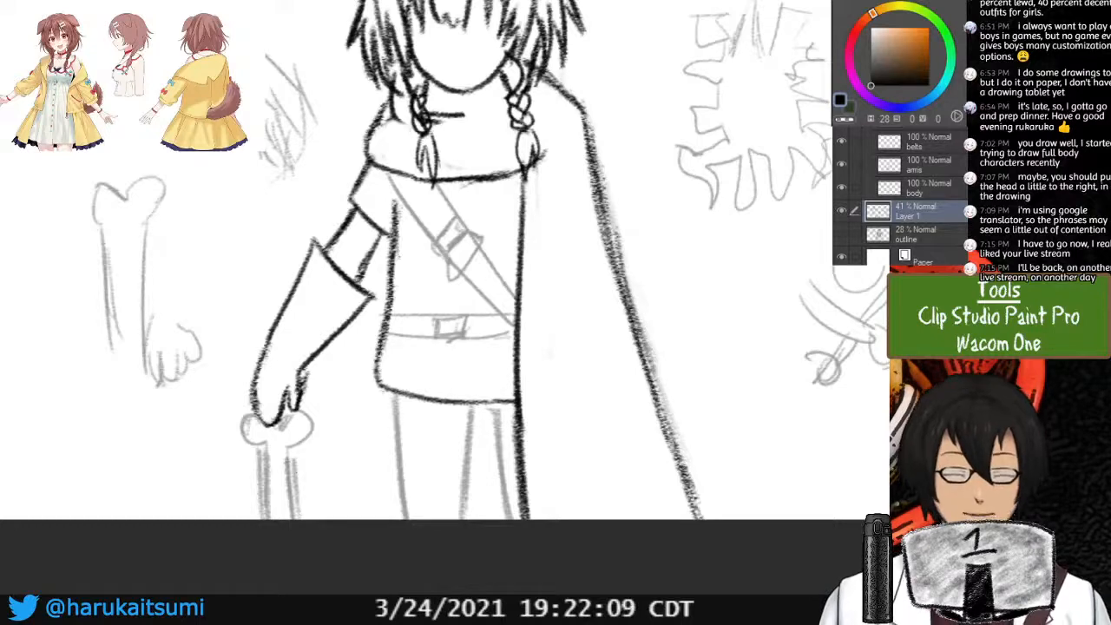
mouse_move(297, 461)
mouse_down()
mouse_move(272, 514)
mouse_move(266, 498)
mouse_up()
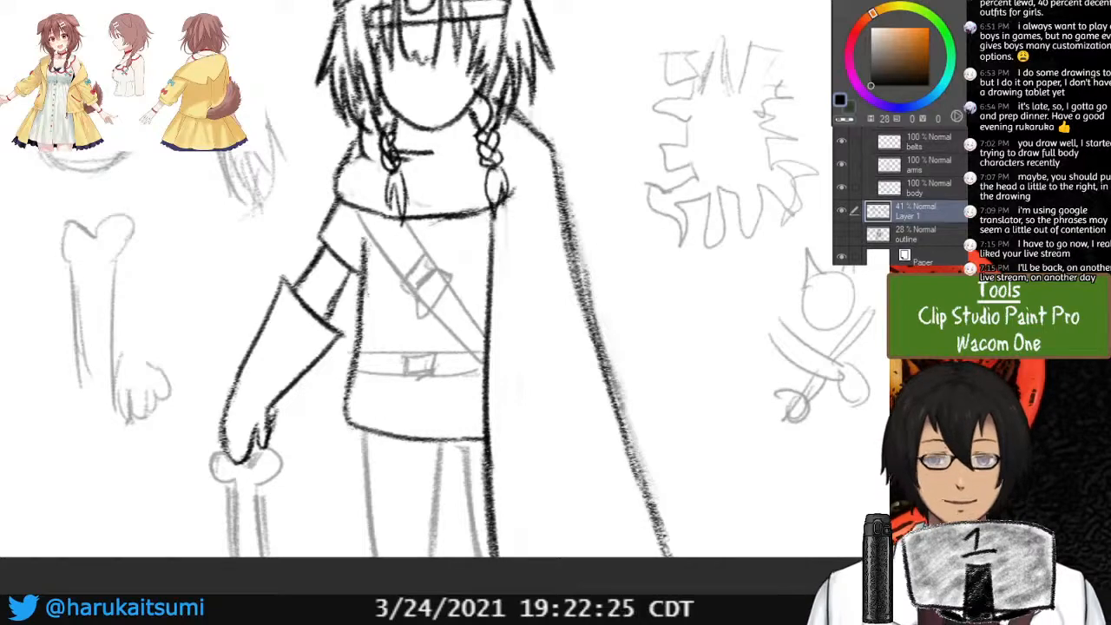
mouse_move(434, 278)
mouse_down()
mouse_move(435, 291)
mouse_move(420, 269)
mouse_up()
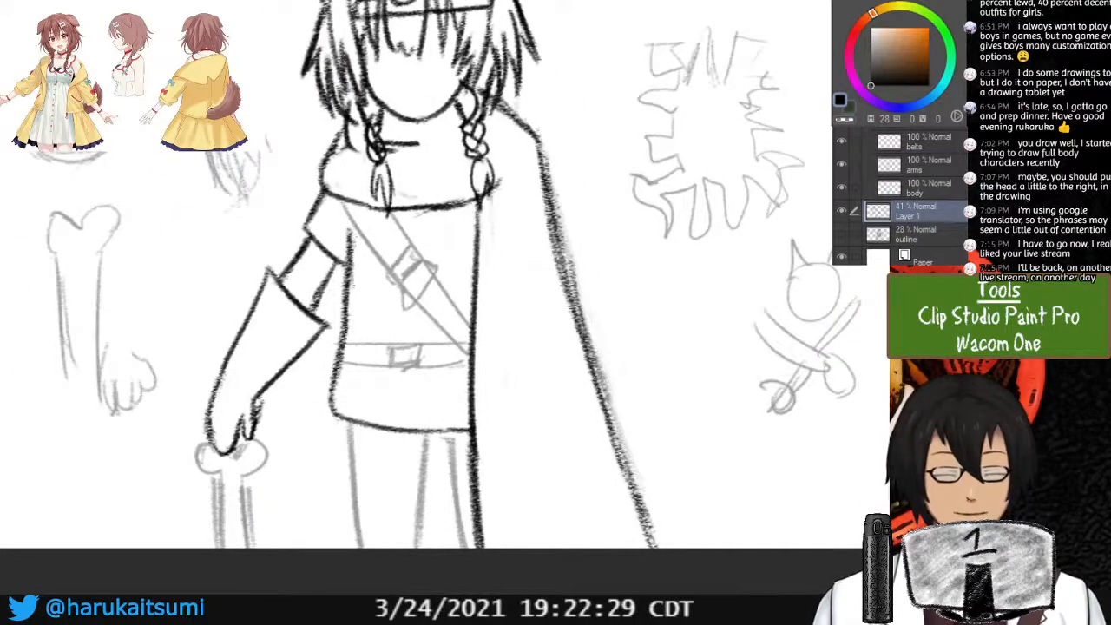
On the belts layer, draw the two parallel edges of the diagonal chest strap from the collar down to the cape edge.
click(930, 142)
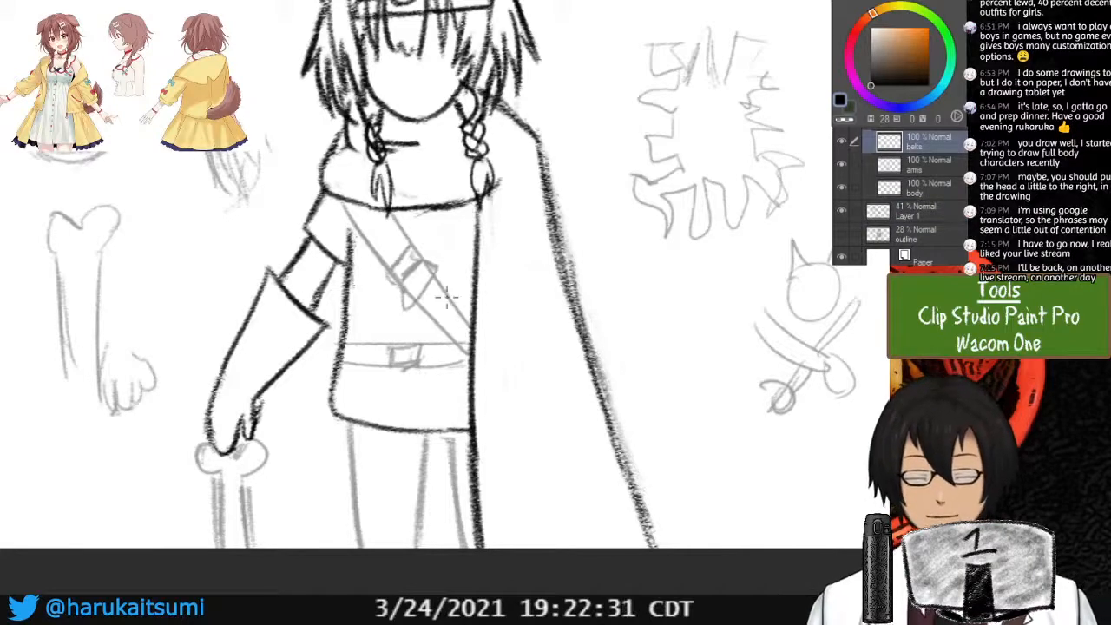
mouse_move(447, 298)
mouse_down()
mouse_move(501, 312)
mouse_move(486, 297)
mouse_up()
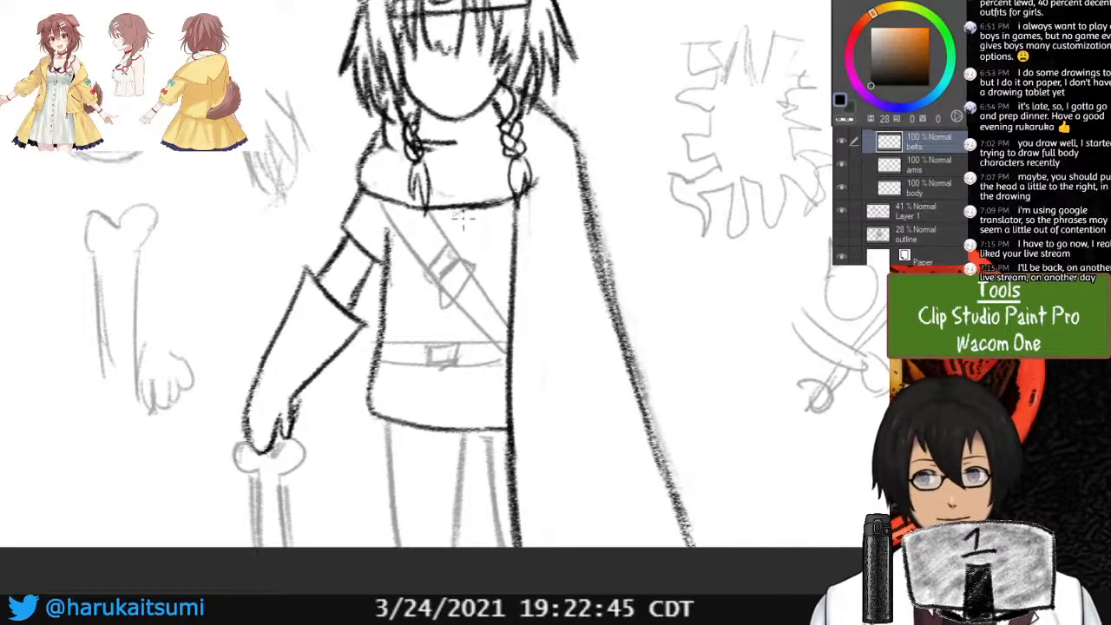
drag(384, 201, 502, 358)
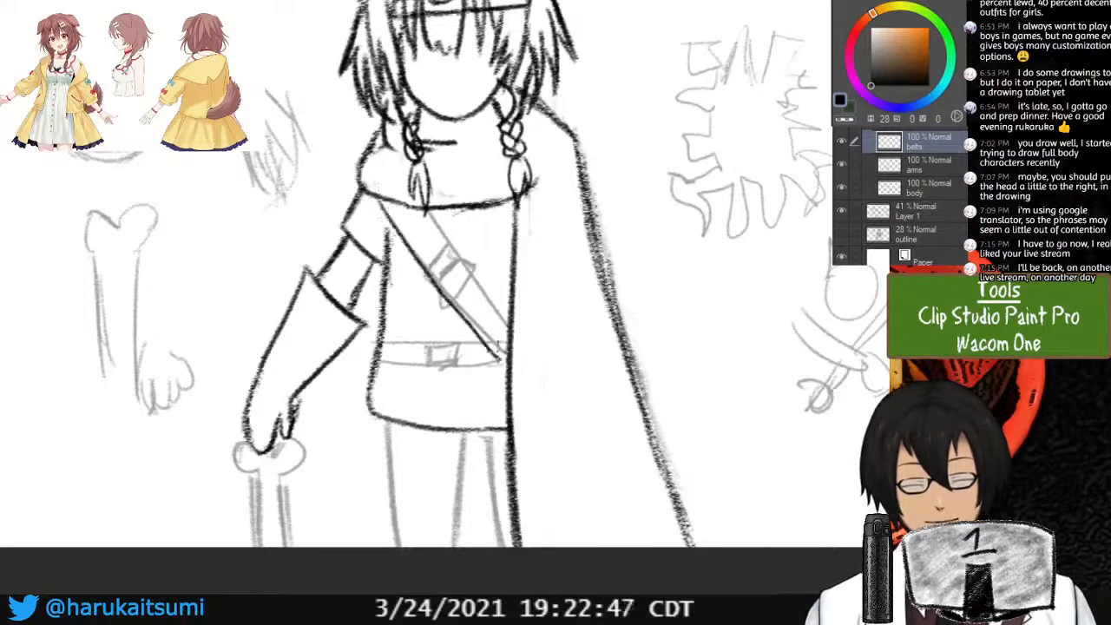
key(ctrl+z)
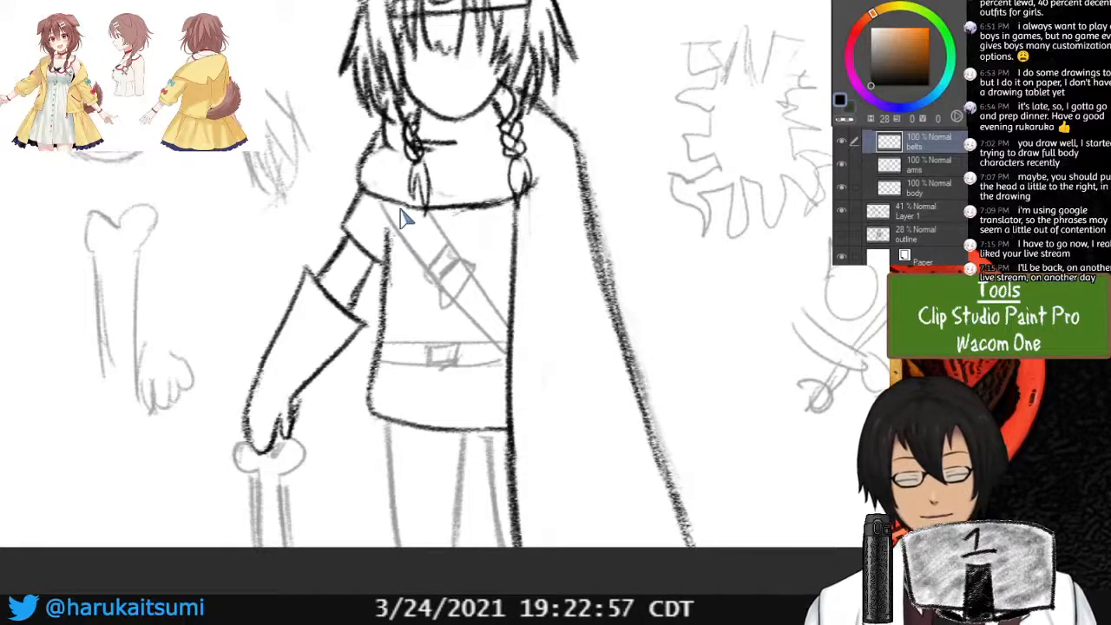
mouse_move(383, 205)
mouse_down()
mouse_move(419, 262)
mouse_move(501, 349)
mouse_up()
drag(434, 217, 514, 309)
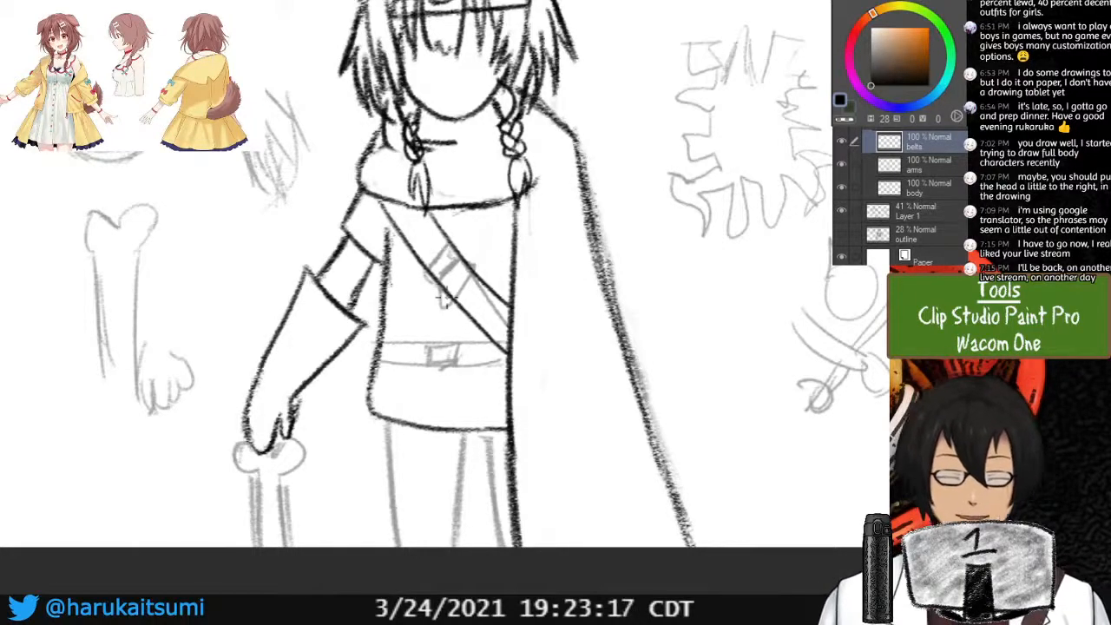
Check which of the body, arms and belts layers holds the torso's side line by briefly hiding each one.
click(928, 189)
click(841, 187)
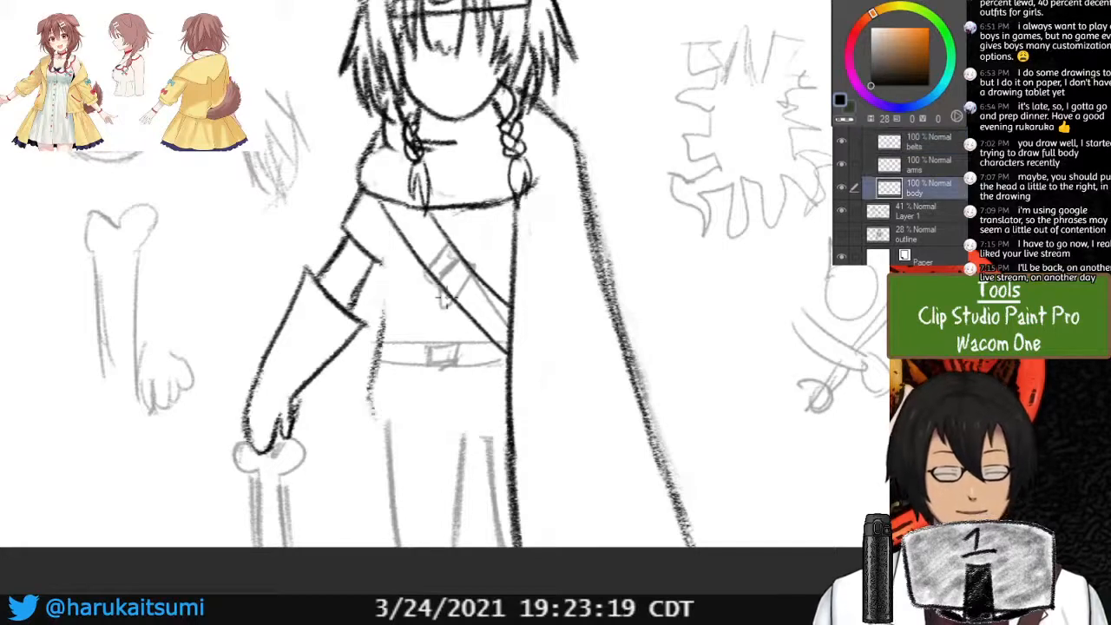
click(841, 188)
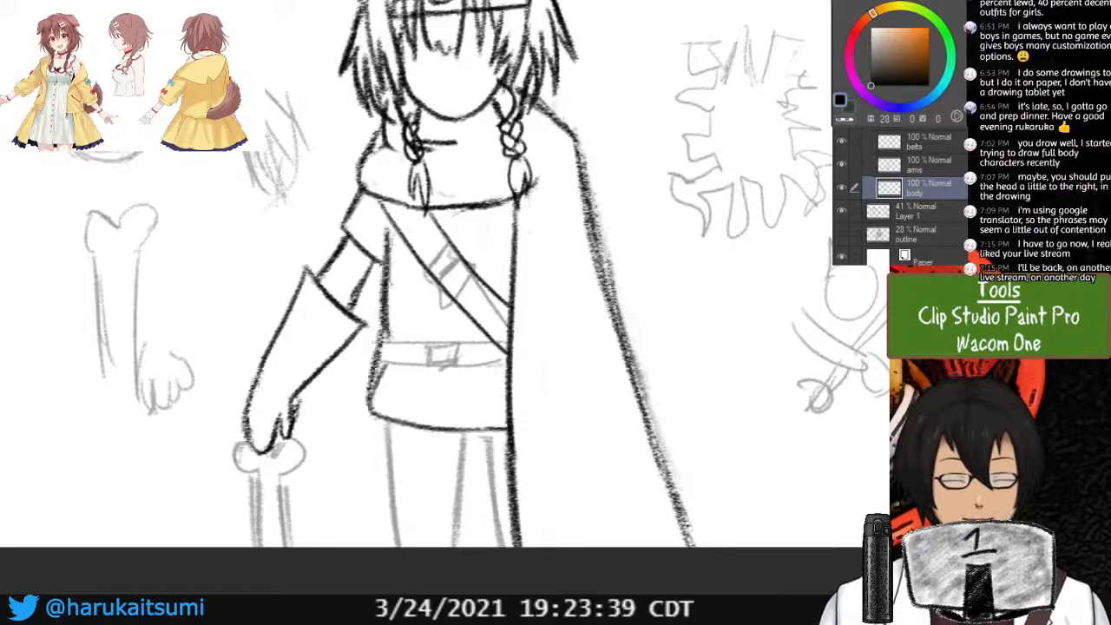
click(841, 164)
click(841, 164)
click(841, 140)
click(841, 140)
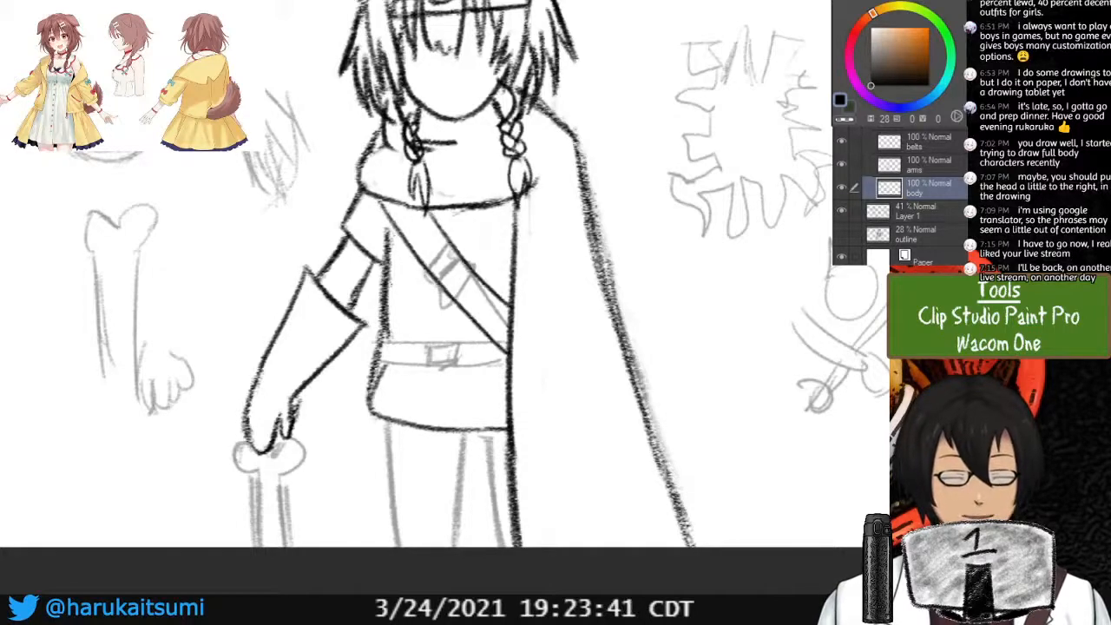
Isolate the sleeves layer's strokes by hiding the body layer, erase the stray torso side line there, and show the body again.
click(927, 127)
click(841, 129)
click(841, 130)
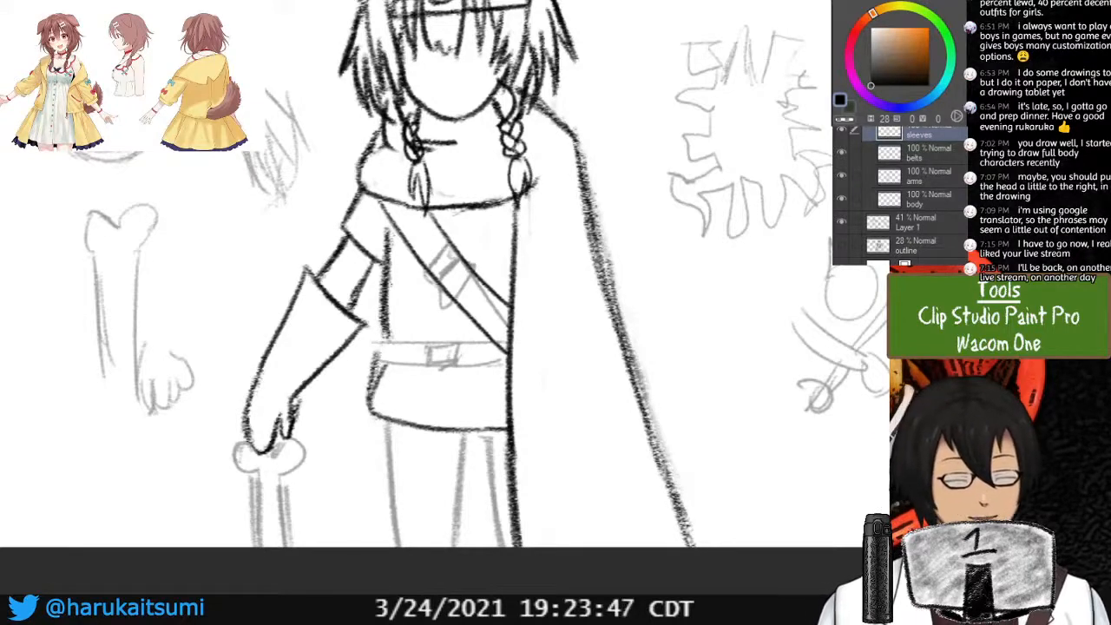
click(926, 199)
click(841, 199)
click(841, 199)
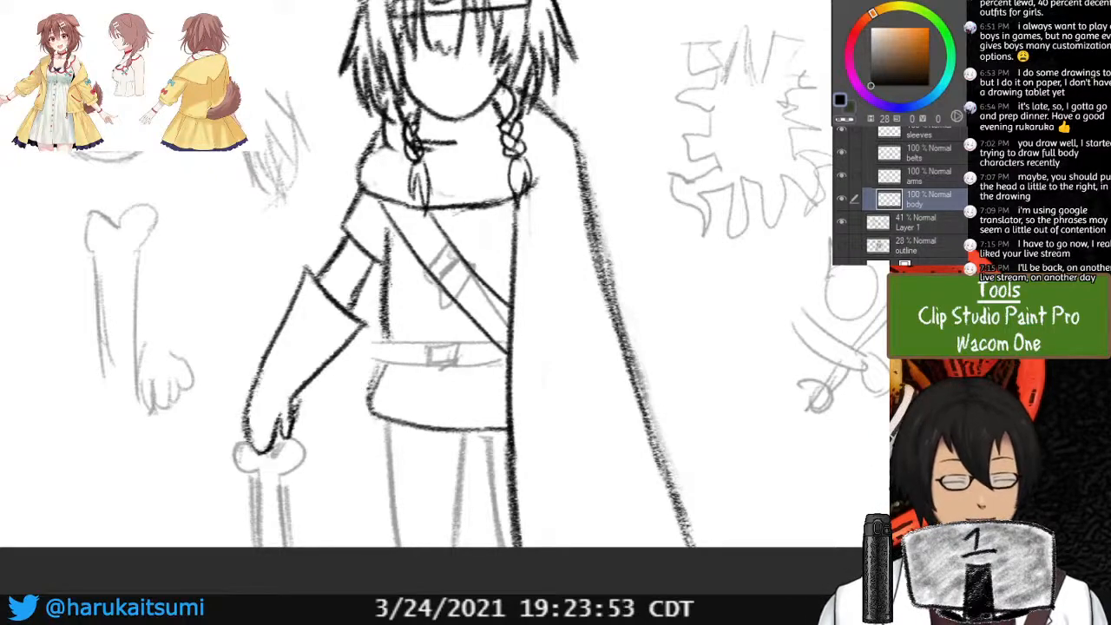
click(841, 199)
click(841, 130)
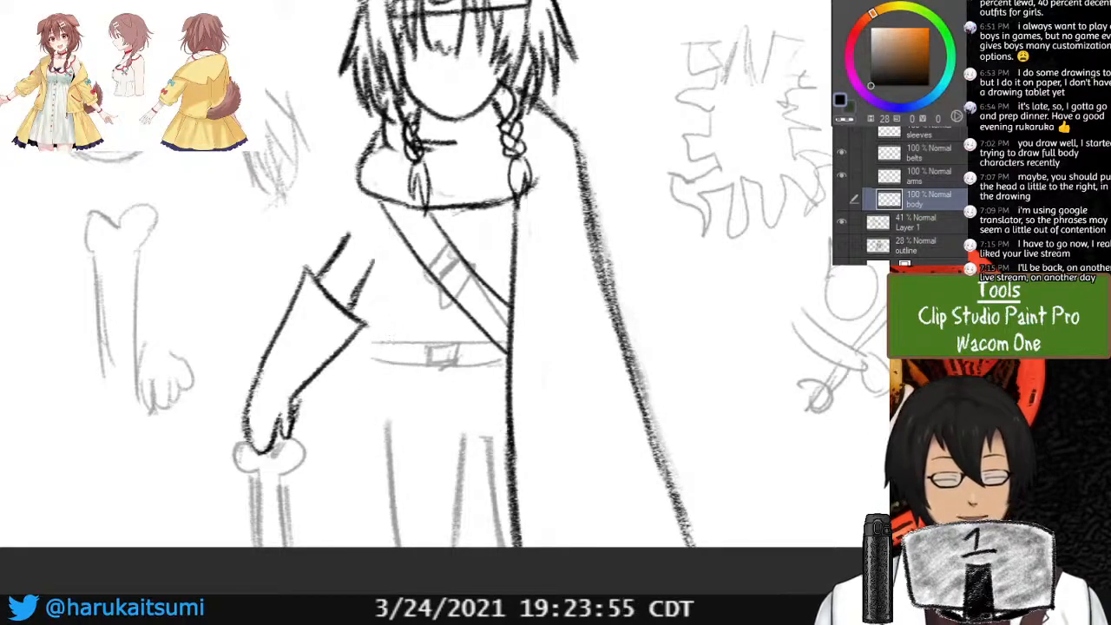
click(841, 129)
click(920, 133)
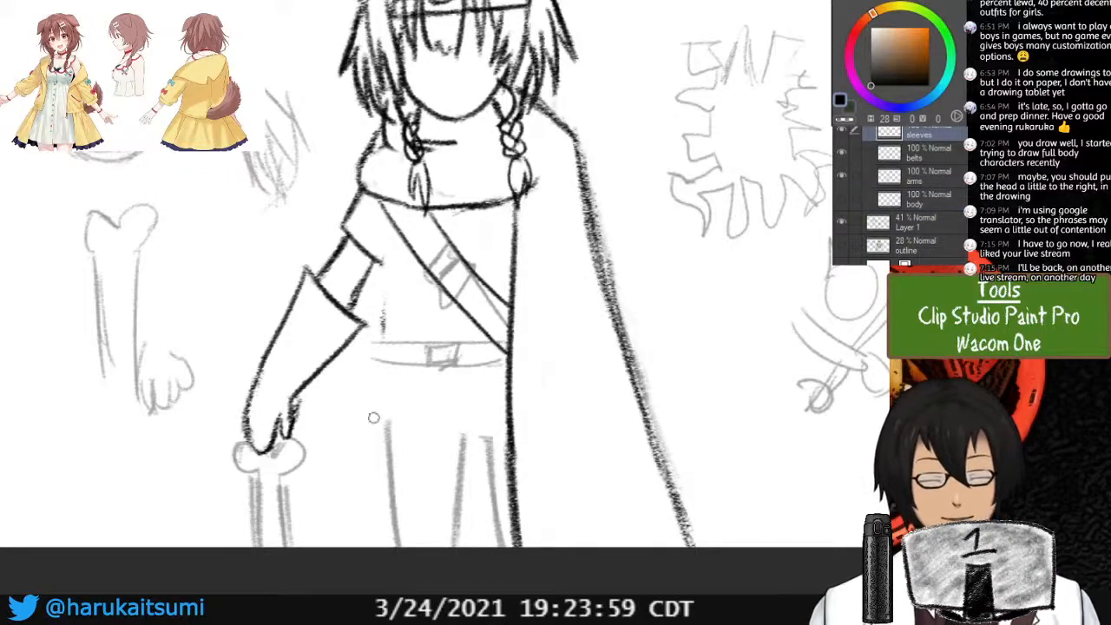
click(841, 198)
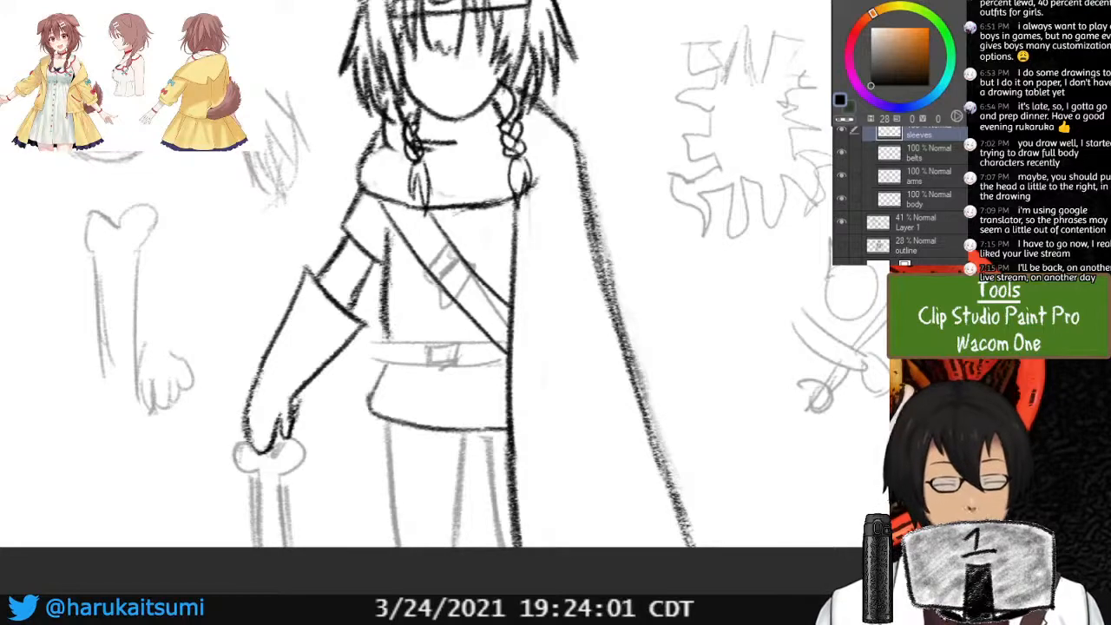
On the body layer, draw the upper and lower edges of the waist belt across the torso, following the sketch.
click(927, 199)
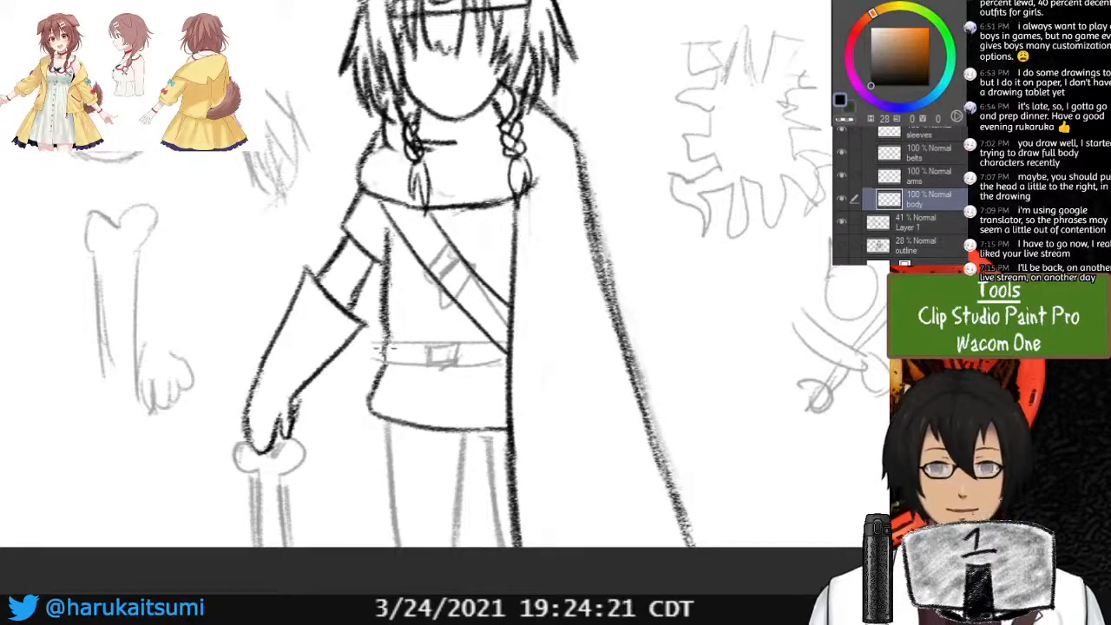
key(ctrl)
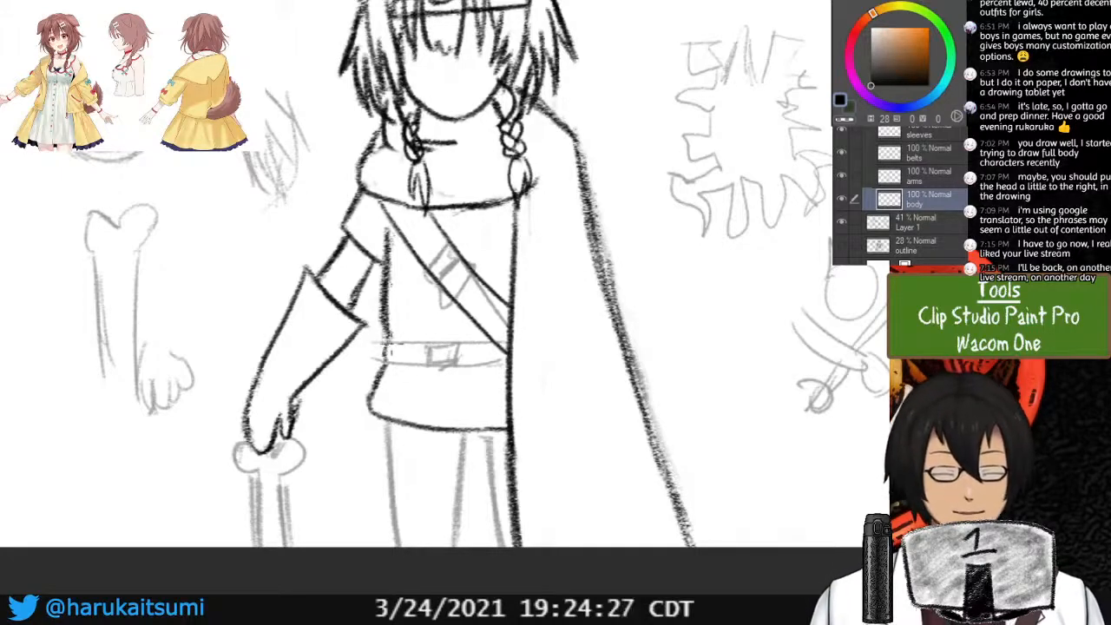
drag(387, 344, 505, 343)
key(ctrl+z)
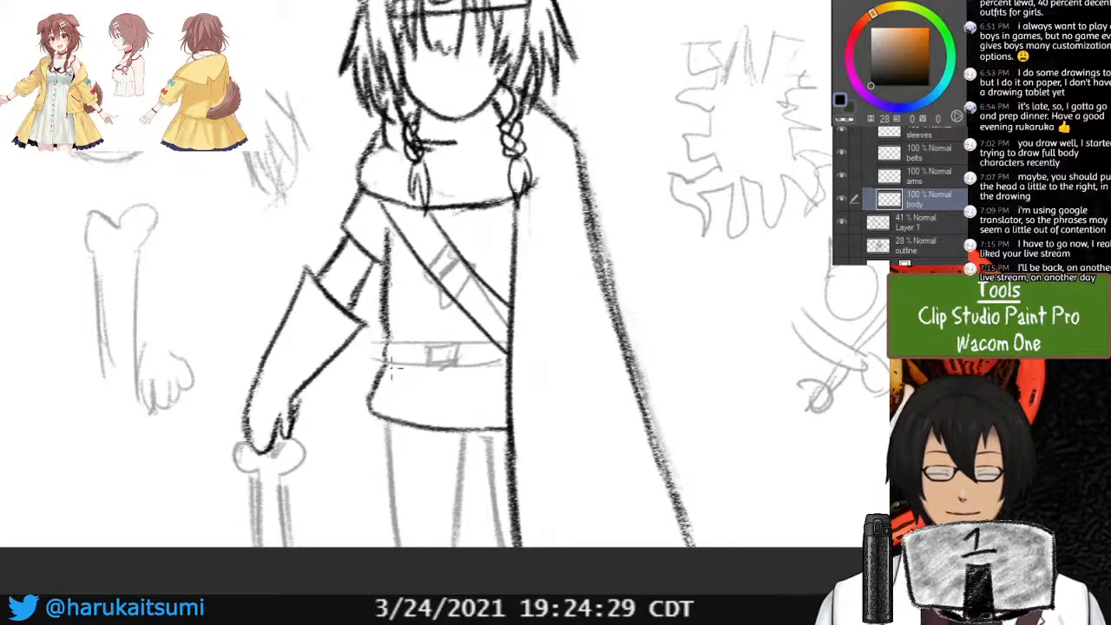
mouse_move(392, 363)
mouse_down()
mouse_move(440, 353)
mouse_move(393, 366)
mouse_move(496, 364)
mouse_up()
drag(403, 347, 507, 347)
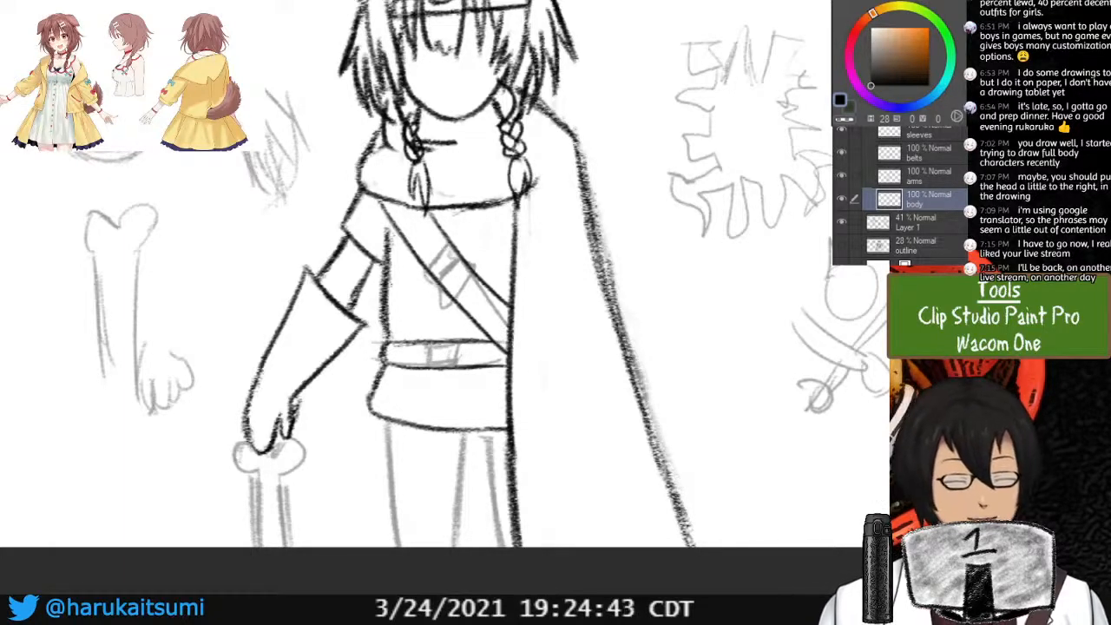
Compare the waist belt lines with the rough sketch by hiding and showing Layer 1.
click(841, 222)
click(841, 222)
click(841, 223)
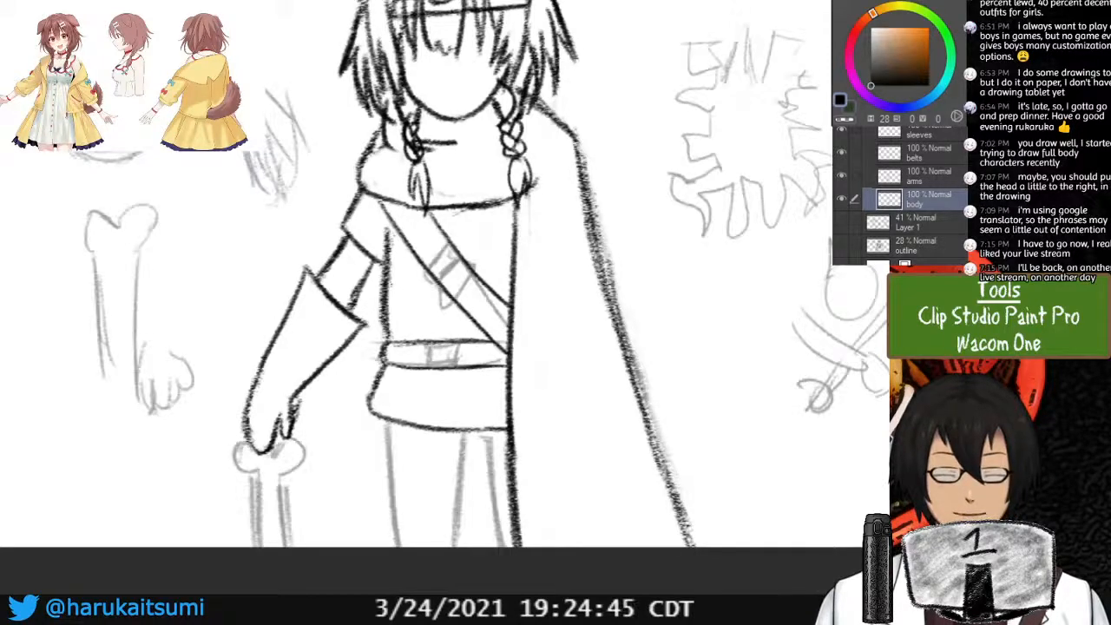
click(841, 222)
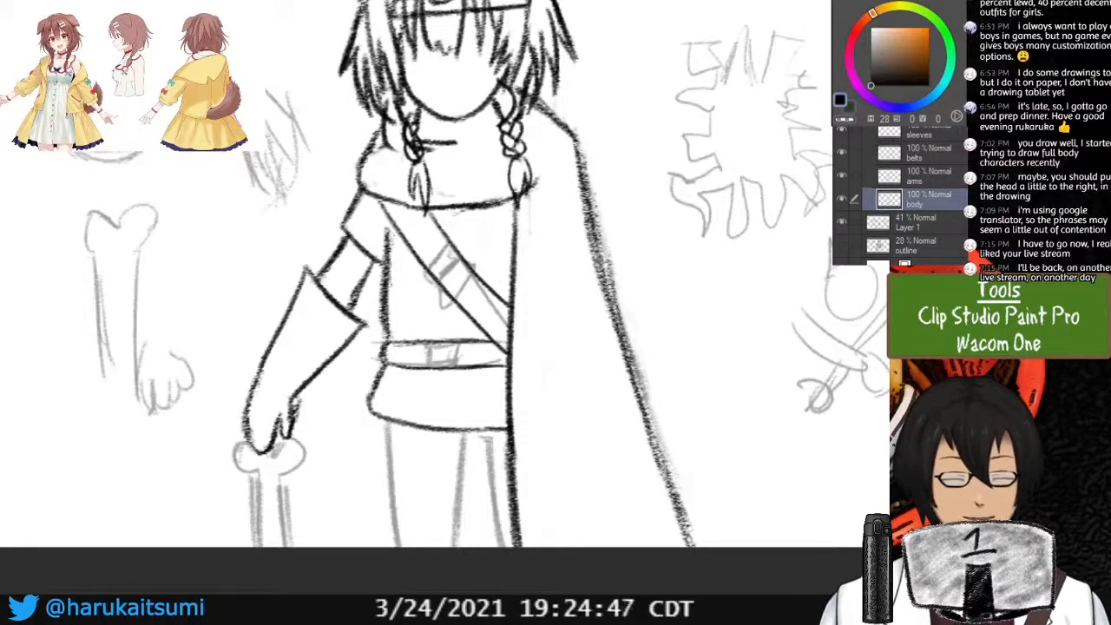
On the belts layer, redraw both edges of the diagonal chest strap with darker lines.
click(929, 154)
click(841, 153)
click(841, 153)
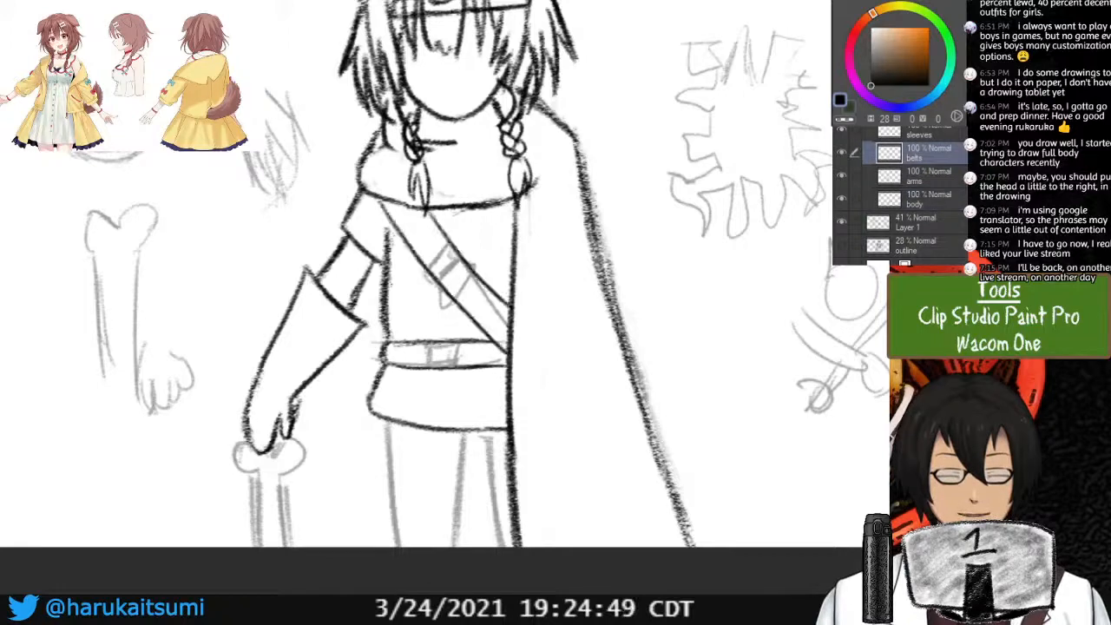
click(841, 153)
click(841, 152)
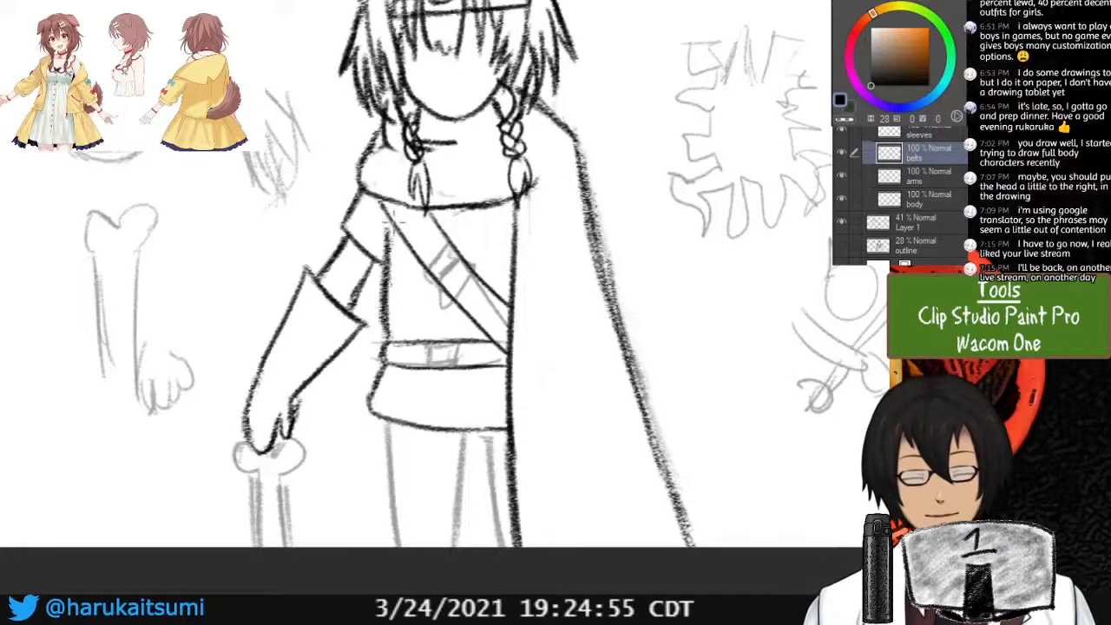
drag(383, 207, 499, 342)
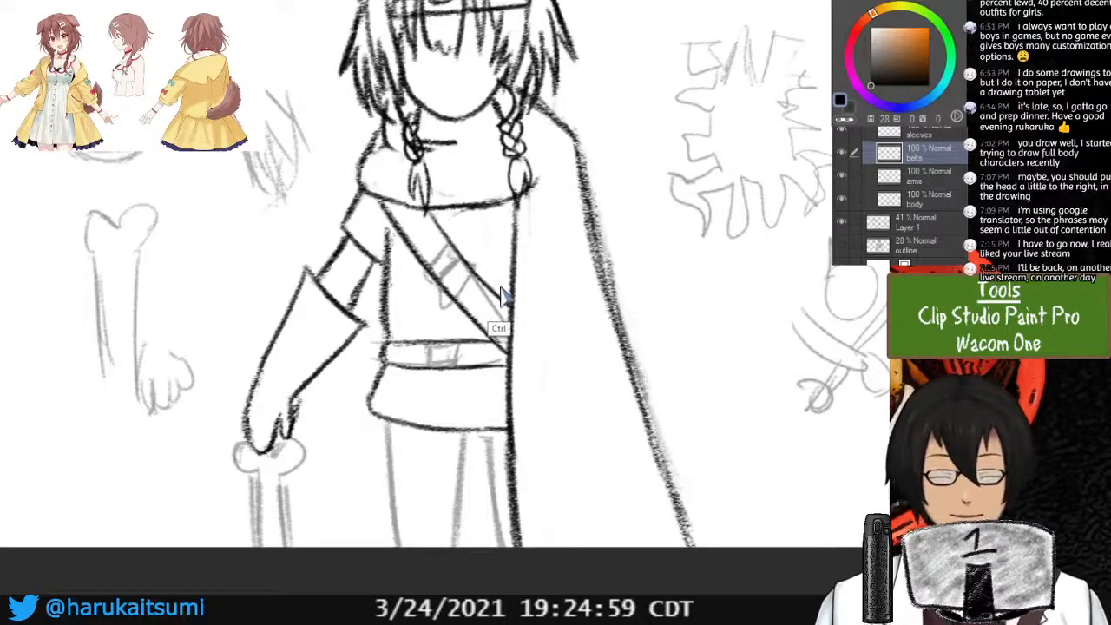
drag(432, 212, 513, 309)
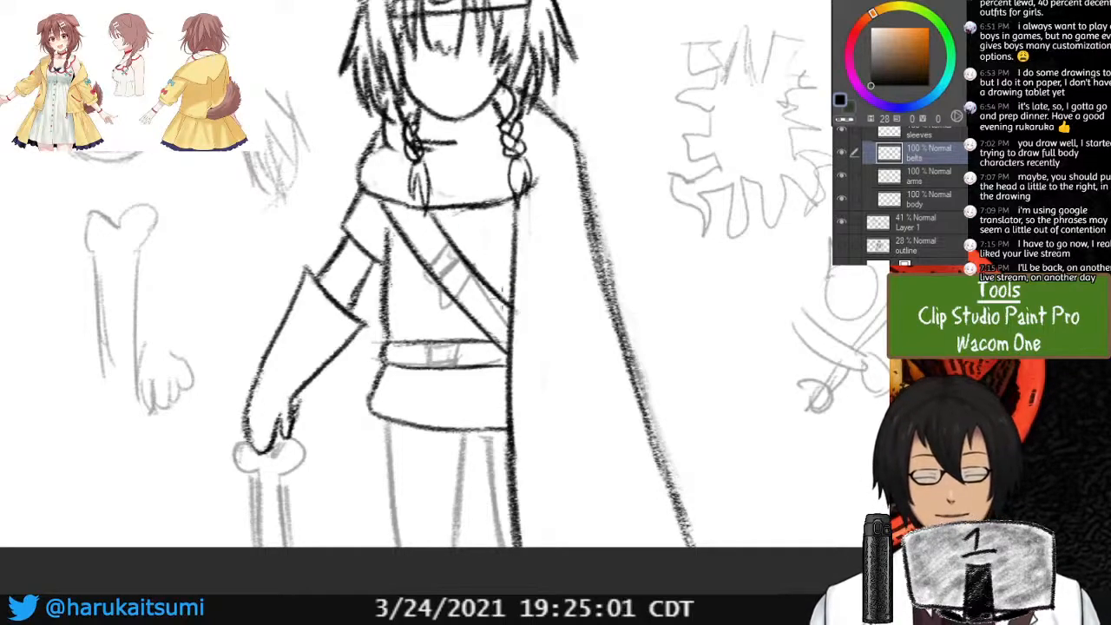
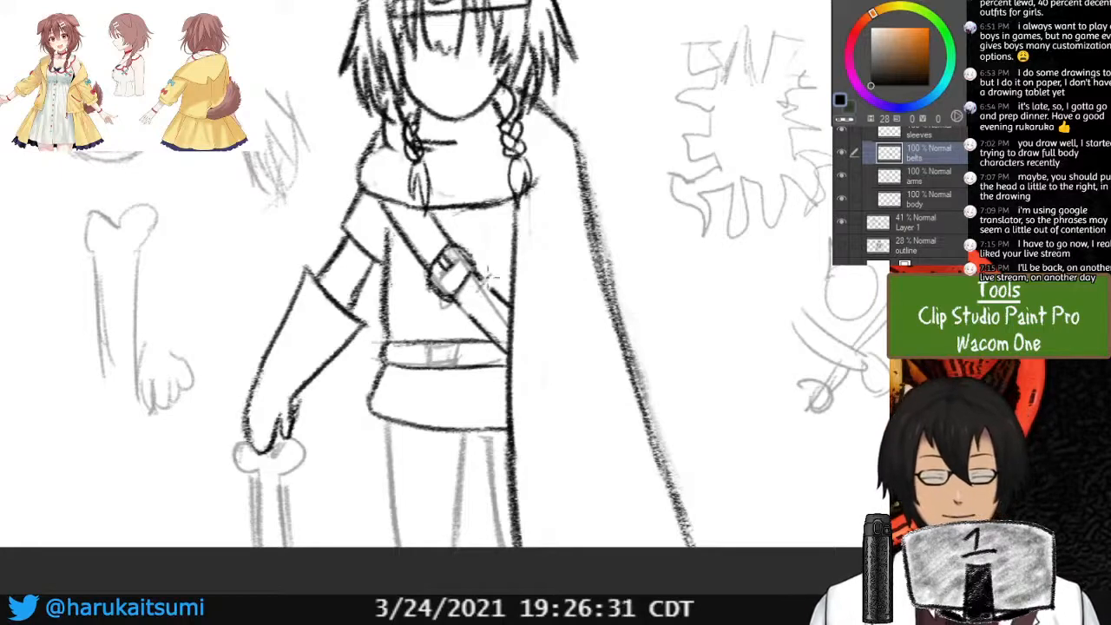
Draw the chest strap's rounded free end extending from the loop below the buckle to the cape edge.
key(ctrl+z)
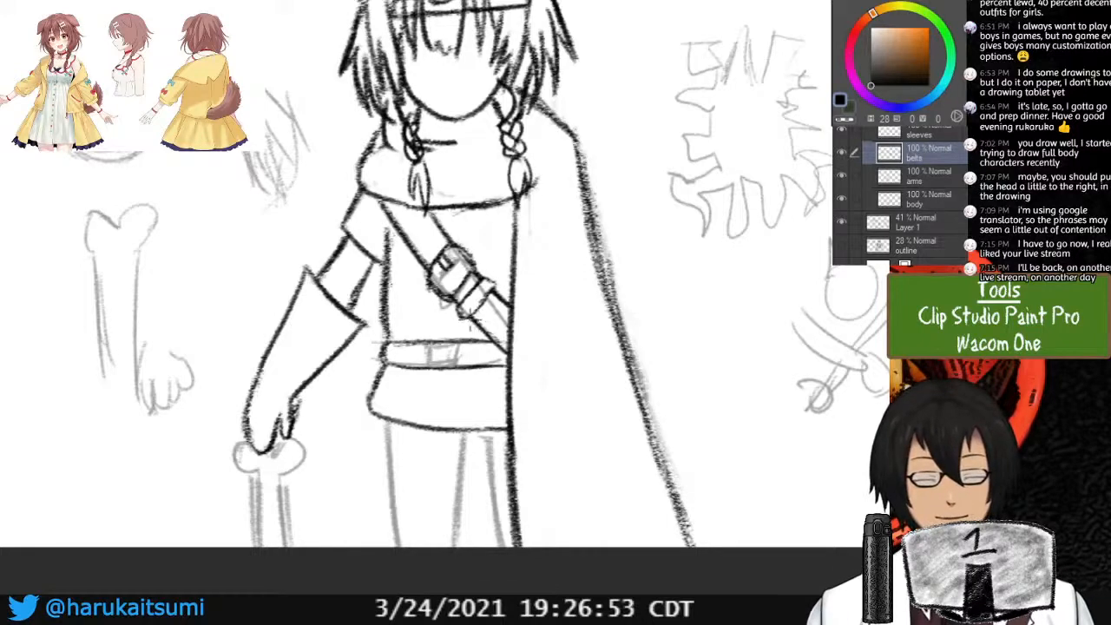
drag(469, 316, 498, 325)
mouse_move(478, 318)
mouse_down()
mouse_move(502, 325)
mouse_move(507, 312)
mouse_up()
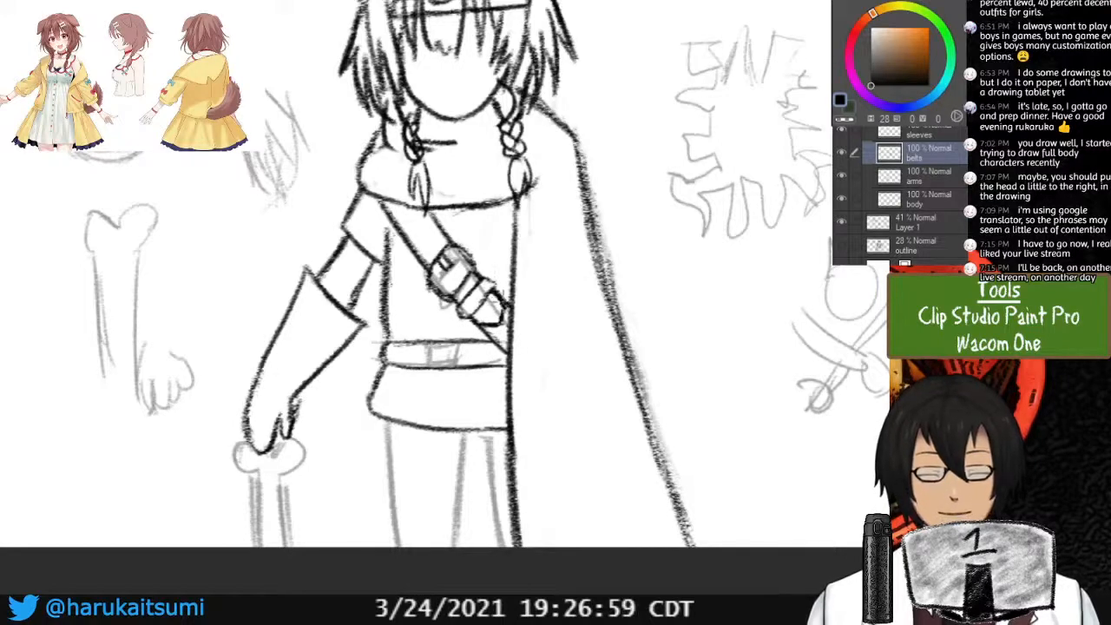
key(ctrl+z)
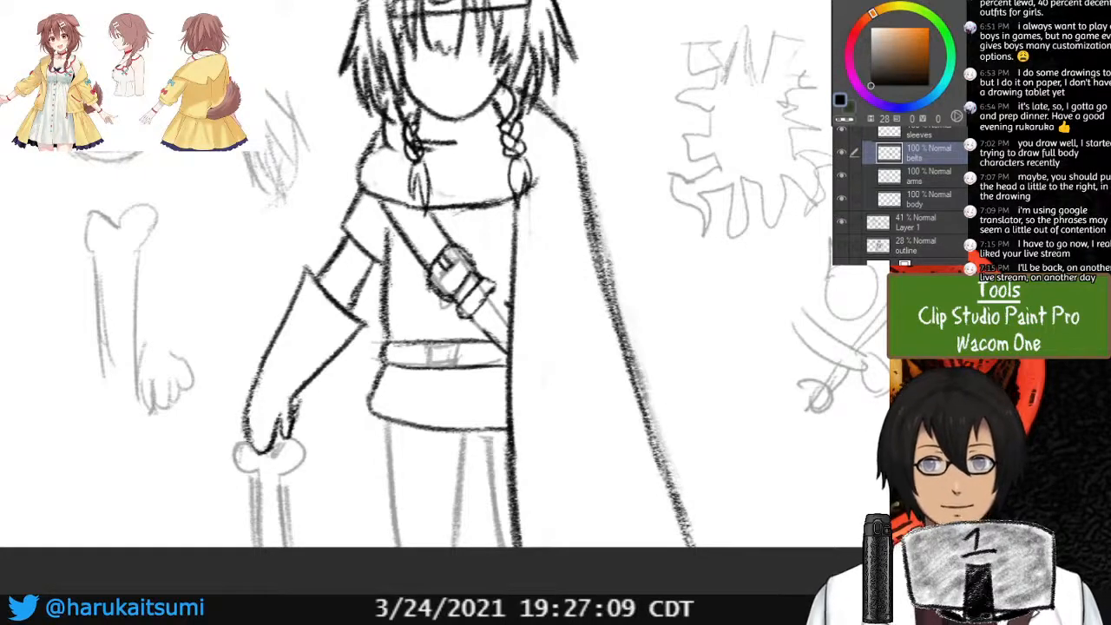
mouse_move(472, 316)
mouse_down()
mouse_move(500, 328)
mouse_move(510, 292)
mouse_up()
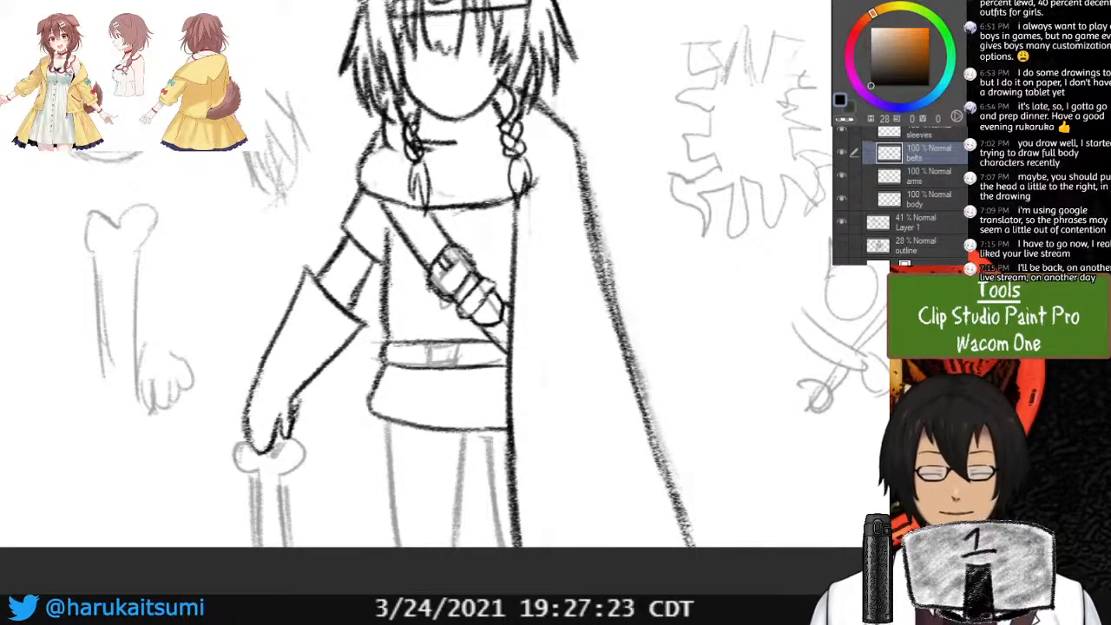
Check which lines belong to the arms and body layers by hiding and showing each one.
click(841, 175)
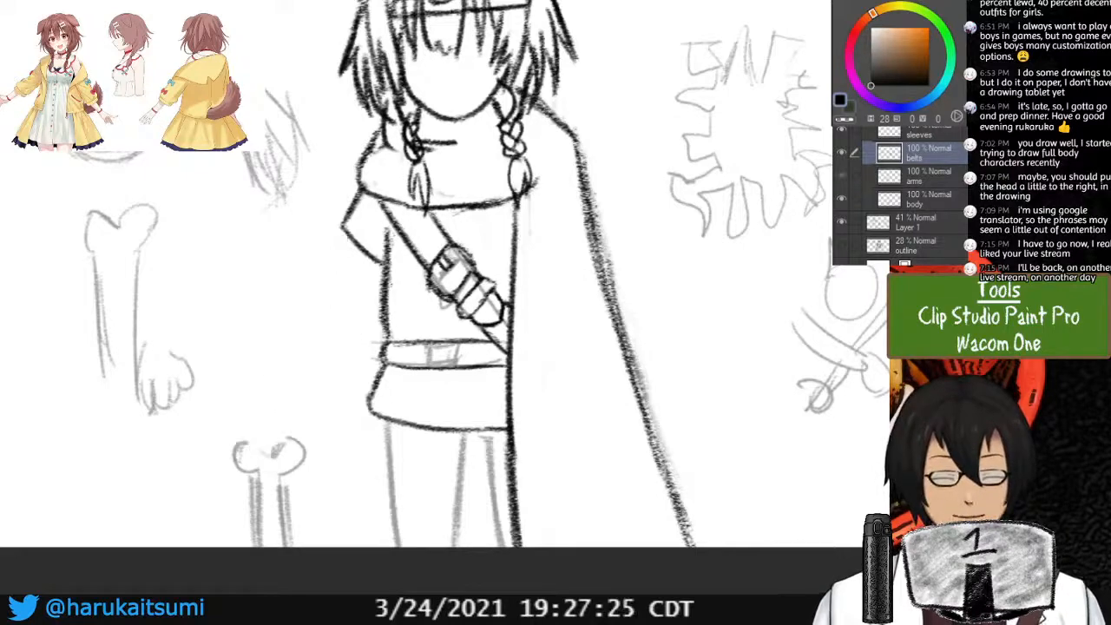
click(841, 175)
click(841, 199)
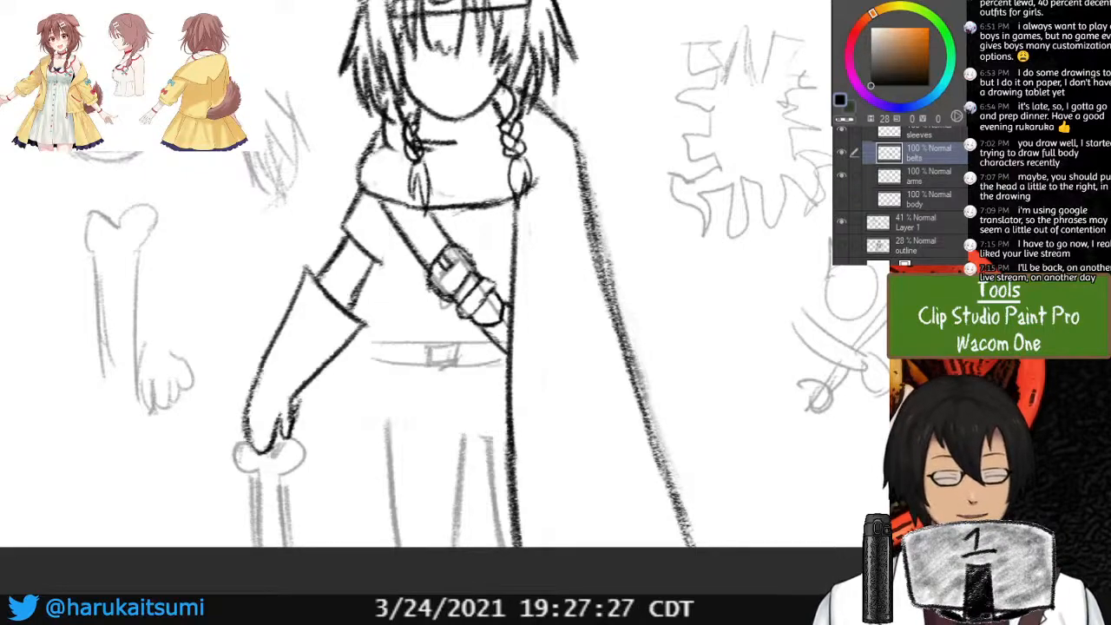
click(841, 199)
click(929, 200)
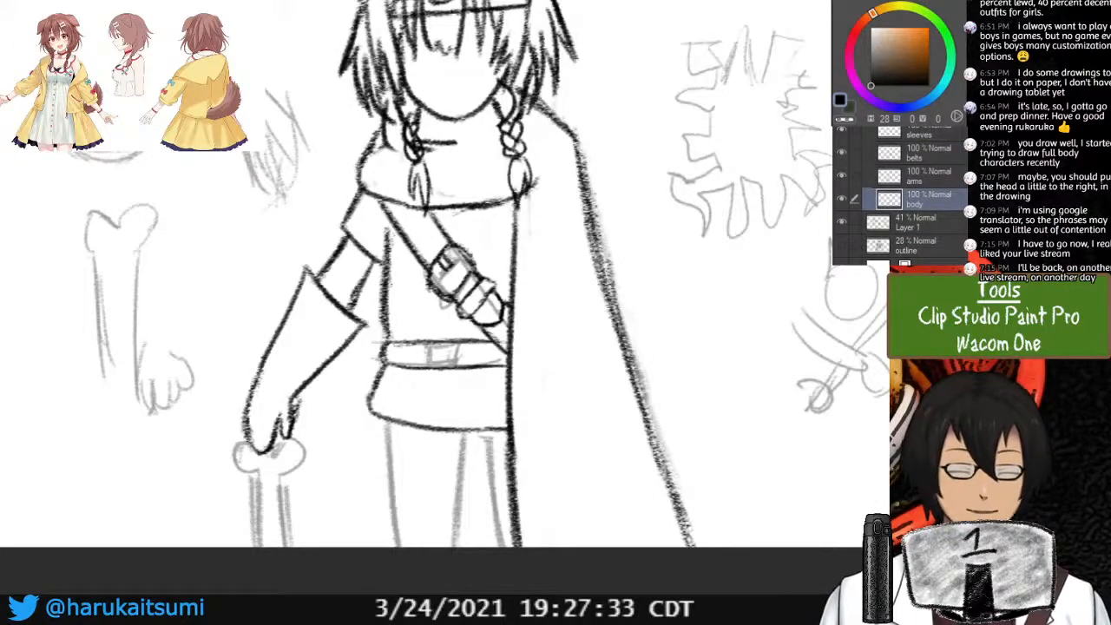
On the belts layer, draw a rectangular buckle with an inner bar over the middle of the waist belt.
click(928, 153)
click(841, 152)
click(841, 153)
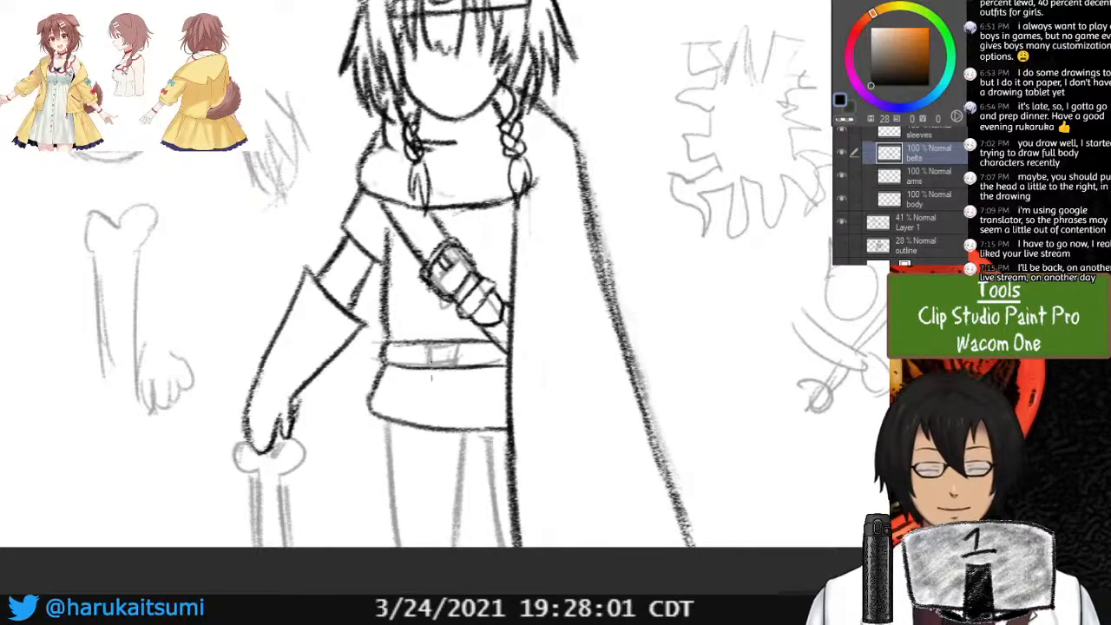
drag(433, 337, 424, 371)
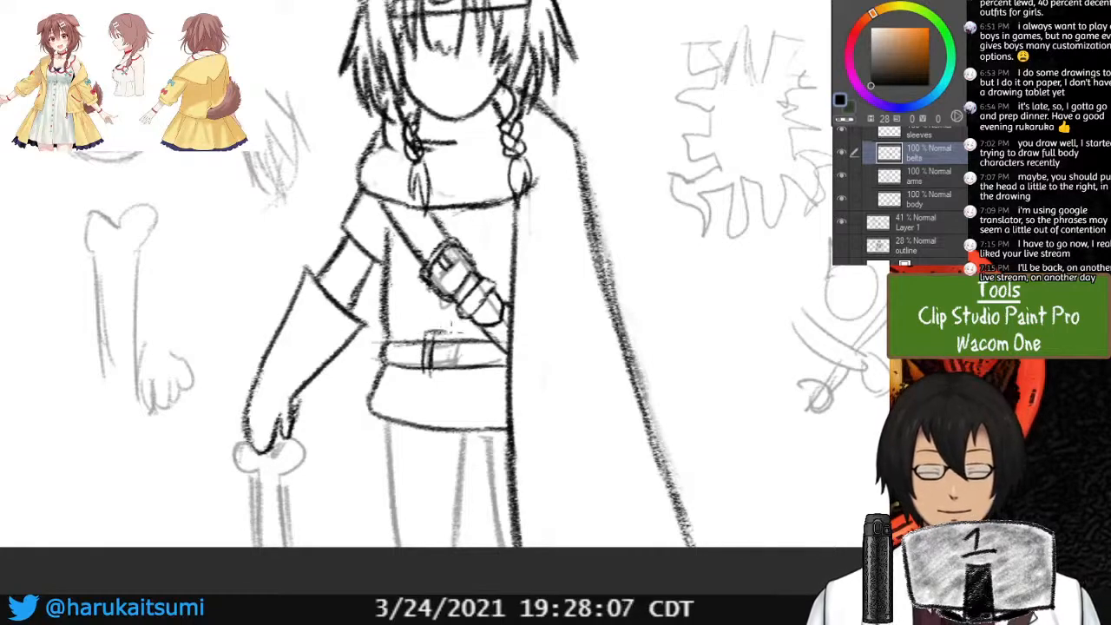
drag(444, 331, 450, 332)
drag(429, 380, 453, 382)
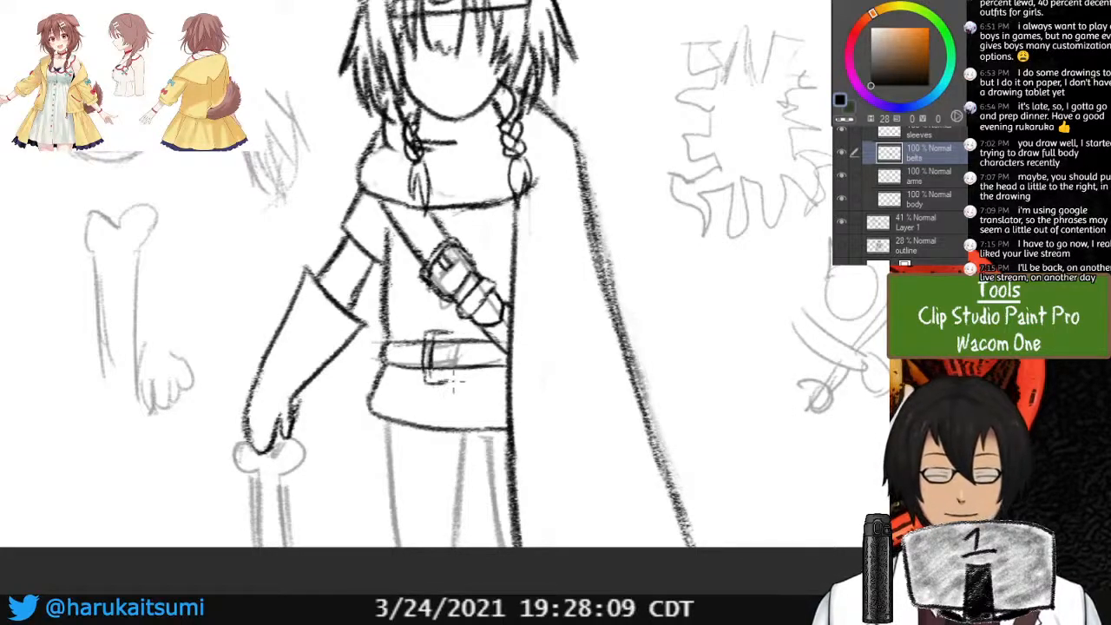
drag(453, 342, 451, 368)
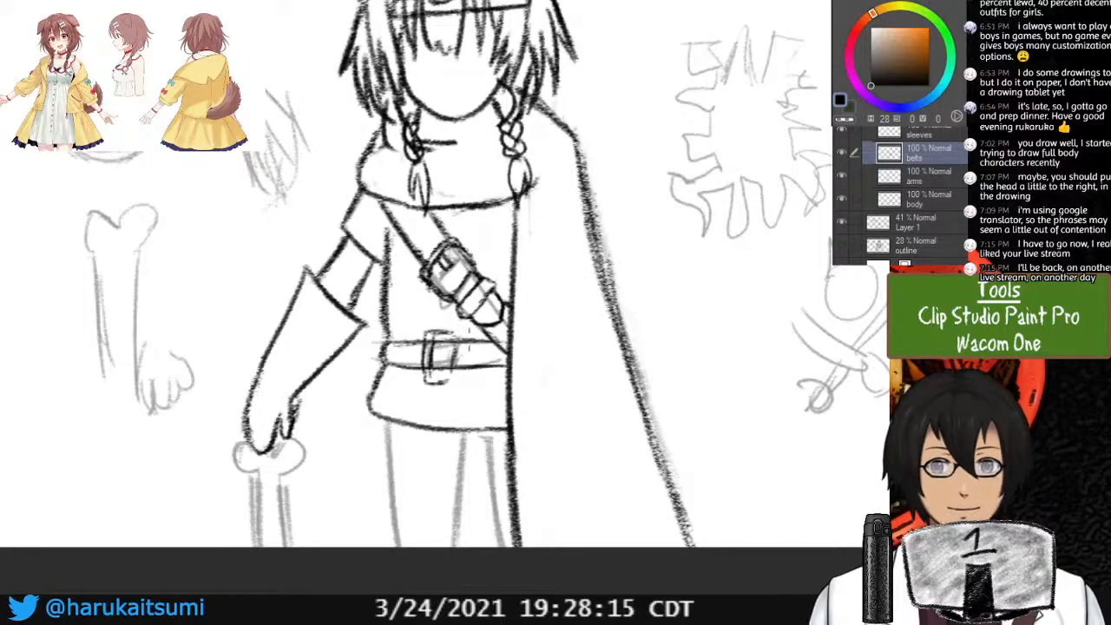
On the belts layer, darken the waist buckle's outer frame and draw a smaller rectangle inside it.
mouse_move(449, 334)
mouse_down()
mouse_move(461, 336)
mouse_move(458, 380)
mouse_up()
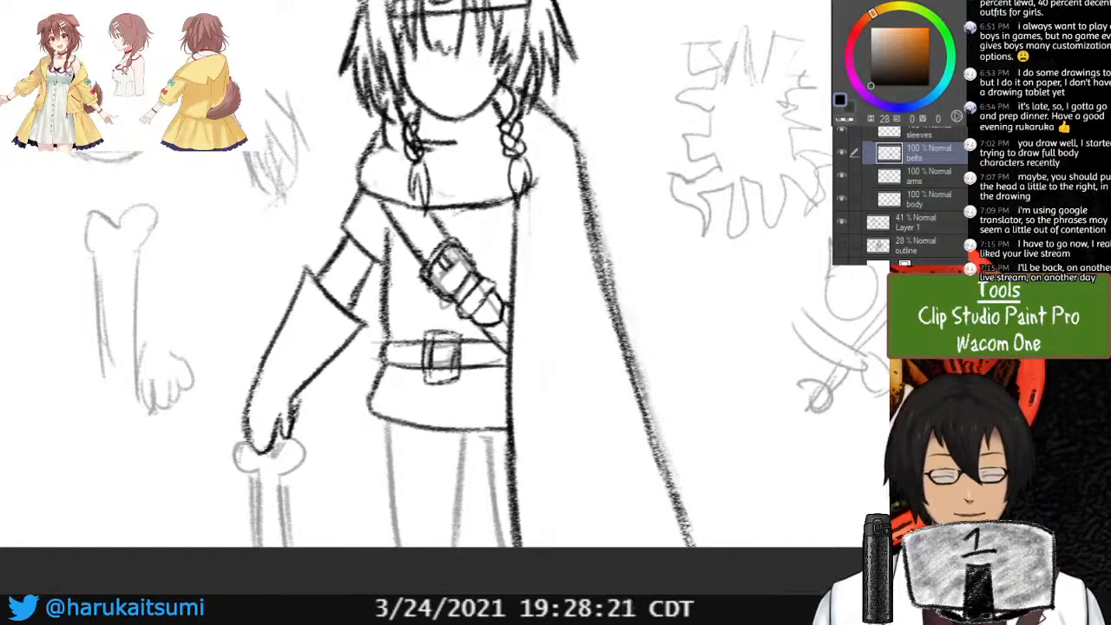
click(922, 199)
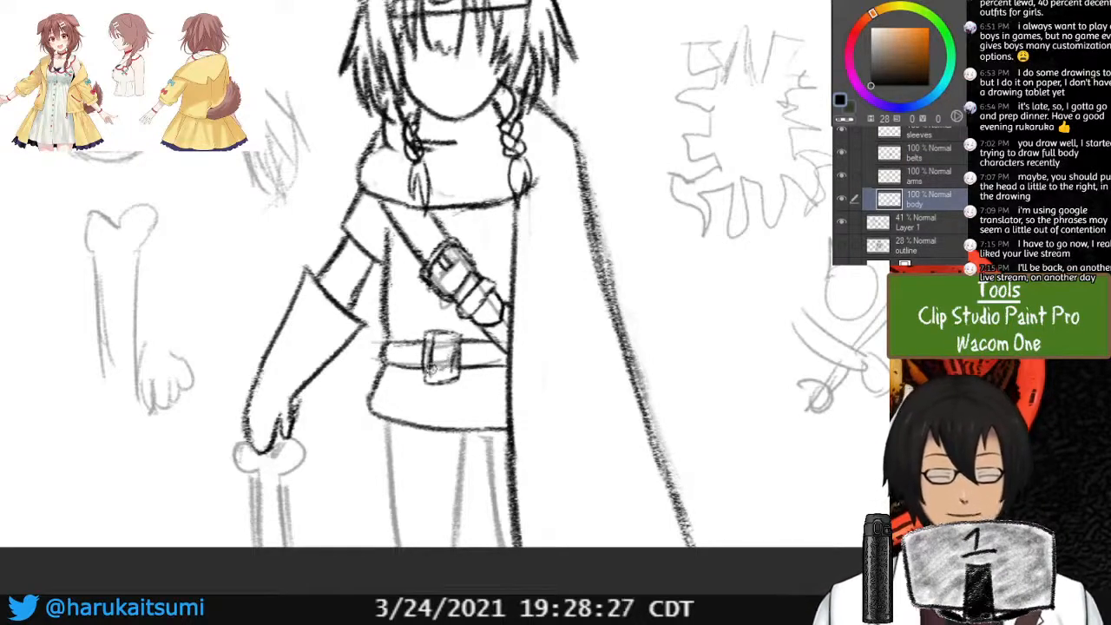
click(841, 153)
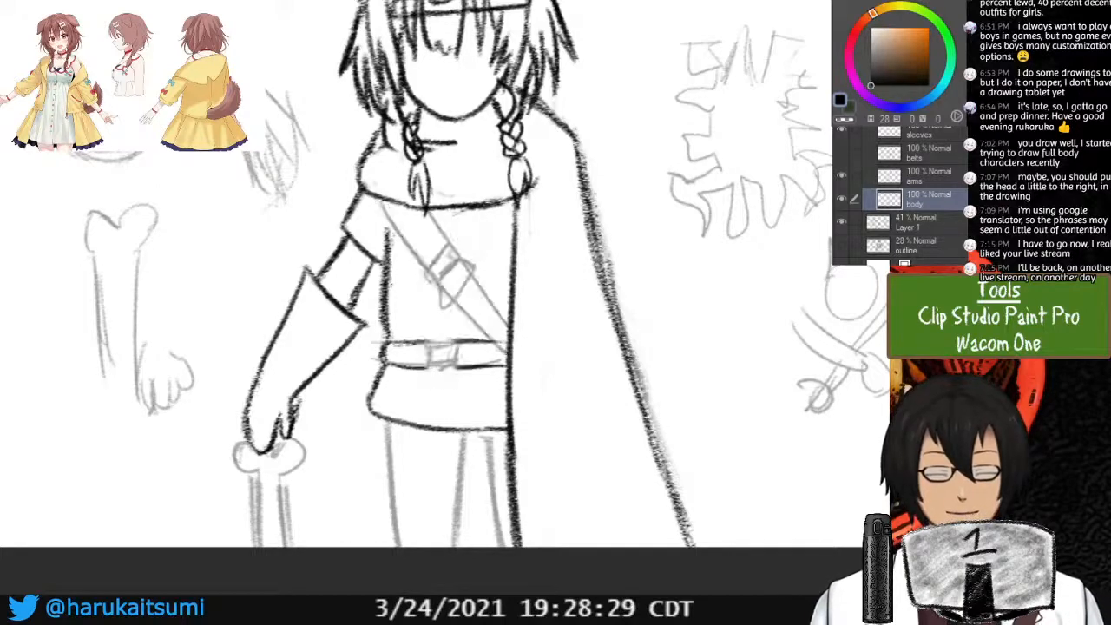
click(841, 153)
click(927, 153)
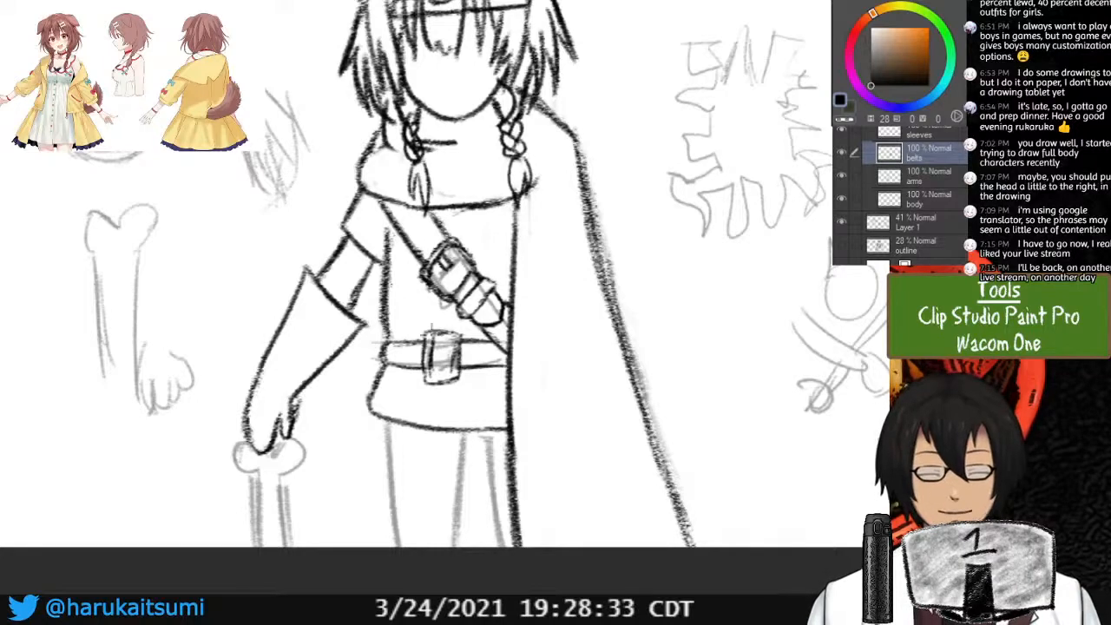
mouse_move(426, 334)
mouse_down()
mouse_move(427, 353)
mouse_move(458, 331)
mouse_move(427, 379)
mouse_move(454, 379)
mouse_move(441, 382)
mouse_up()
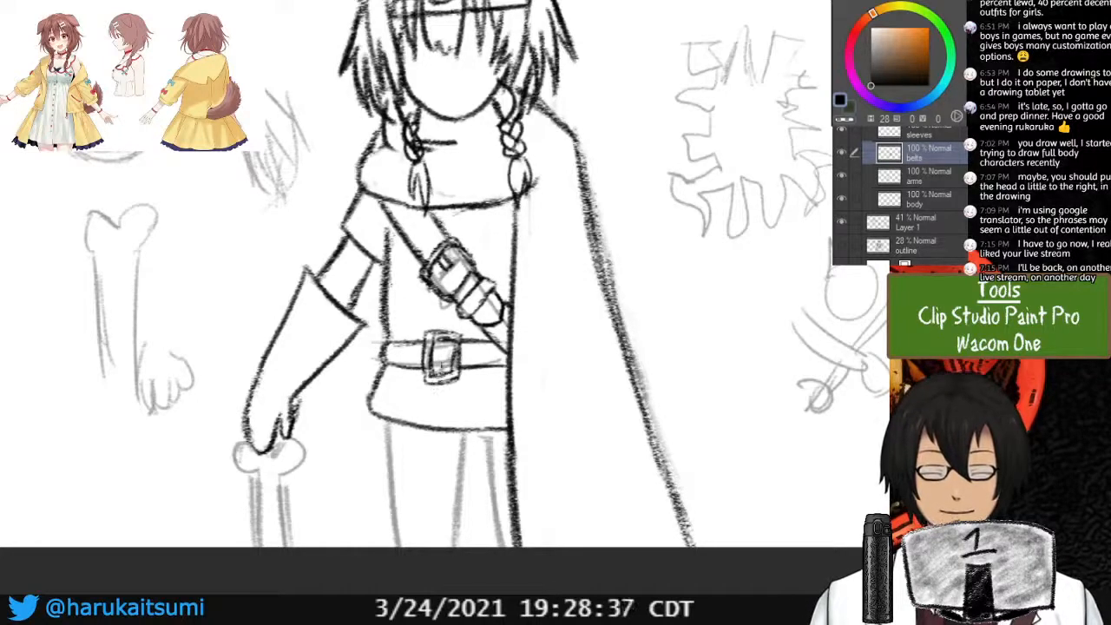
mouse_move(433, 338)
mouse_down()
mouse_move(435, 352)
mouse_move(466, 335)
mouse_move(458, 378)
mouse_move(426, 382)
mouse_move(457, 380)
mouse_up()
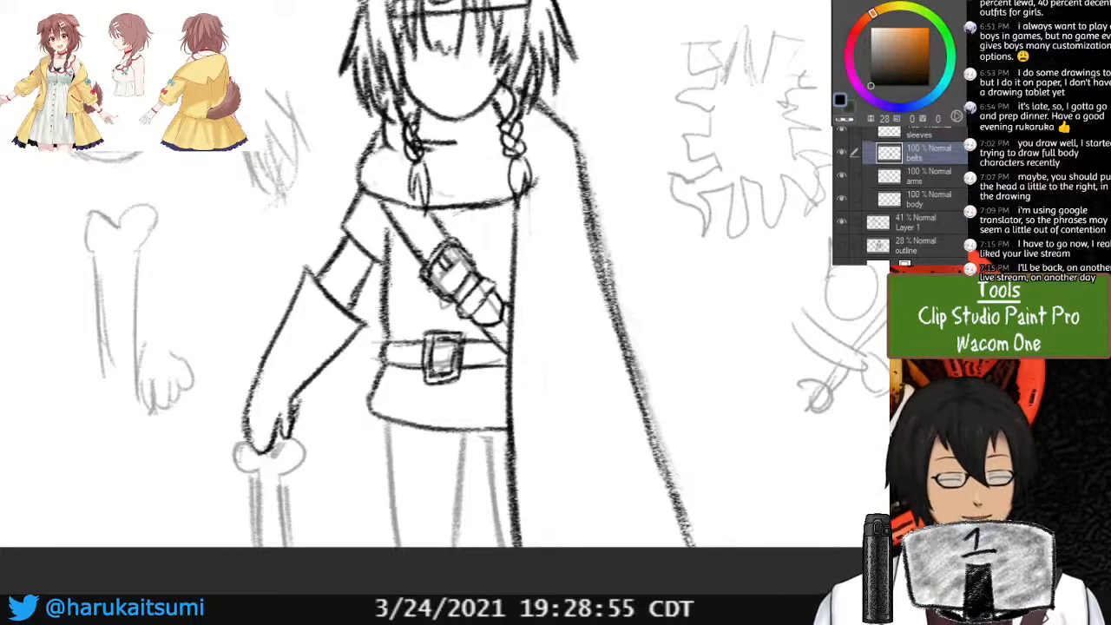
Compare the line art with and without the rough sketch by hiding and showing Layer 1.
click(841, 222)
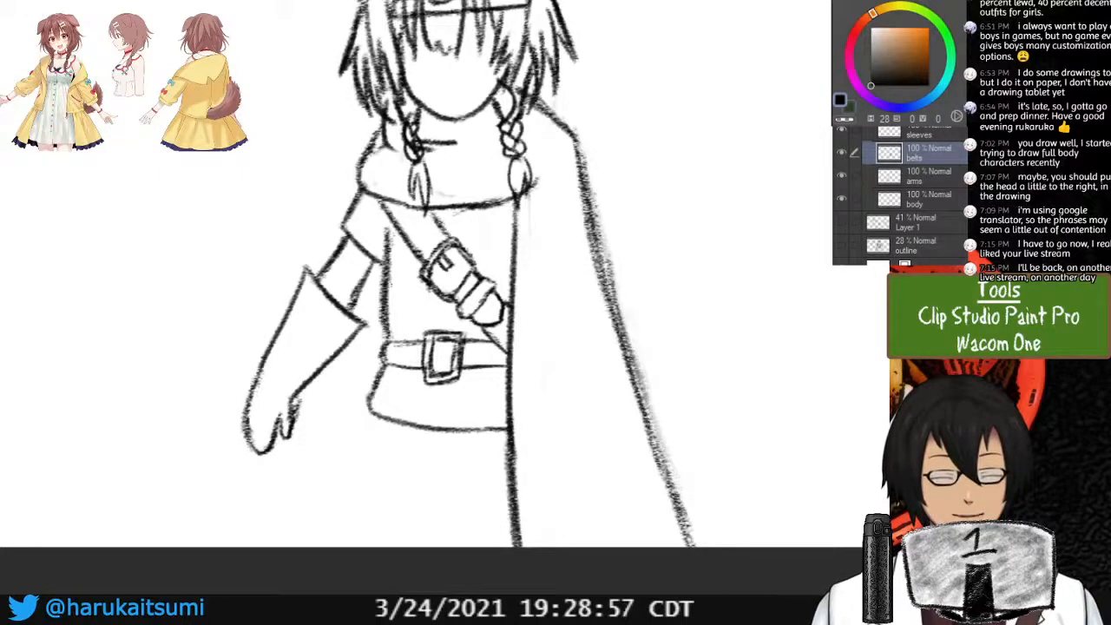
click(841, 222)
click(841, 222)
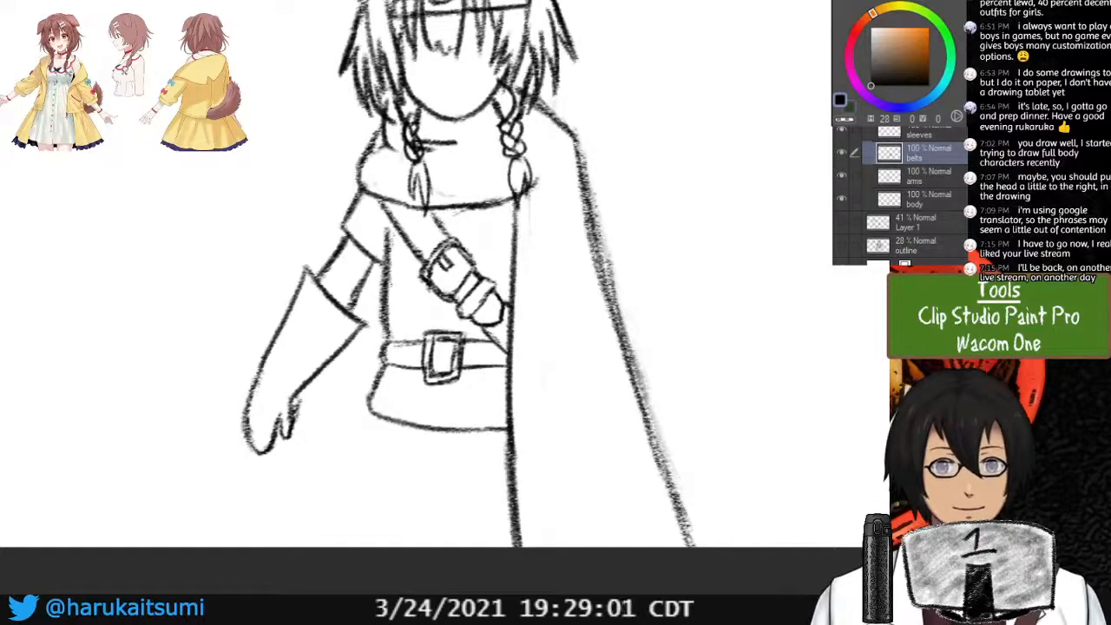
click(841, 223)
click(841, 222)
click(841, 222)
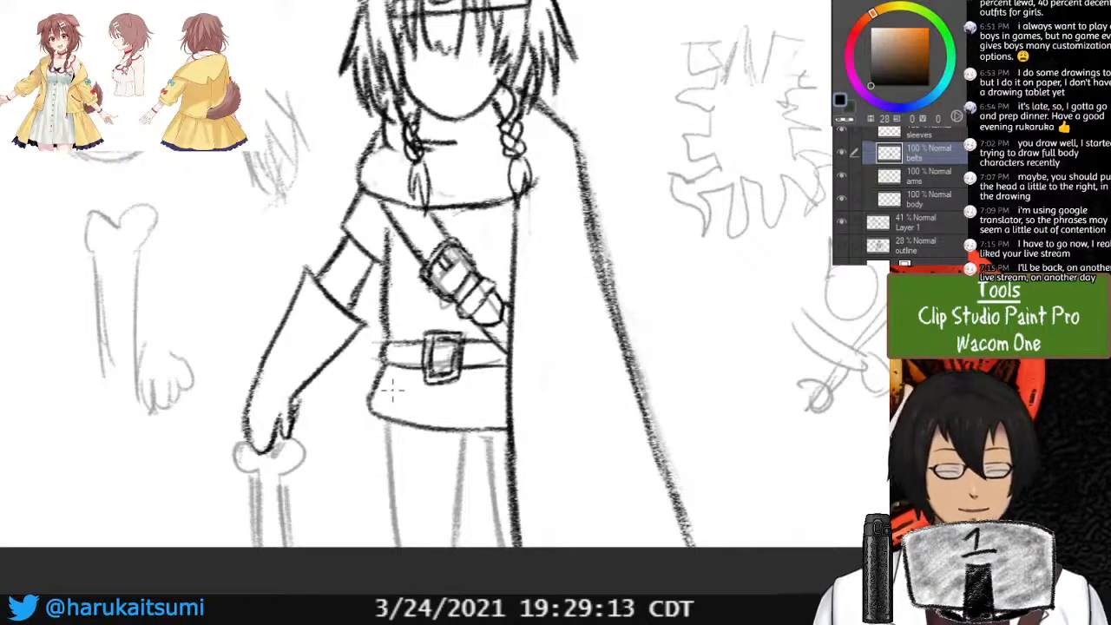
On the body layer, draw both edges of the leg farther from the cape, from the tunic hem to the canvas edge.
click(929, 199)
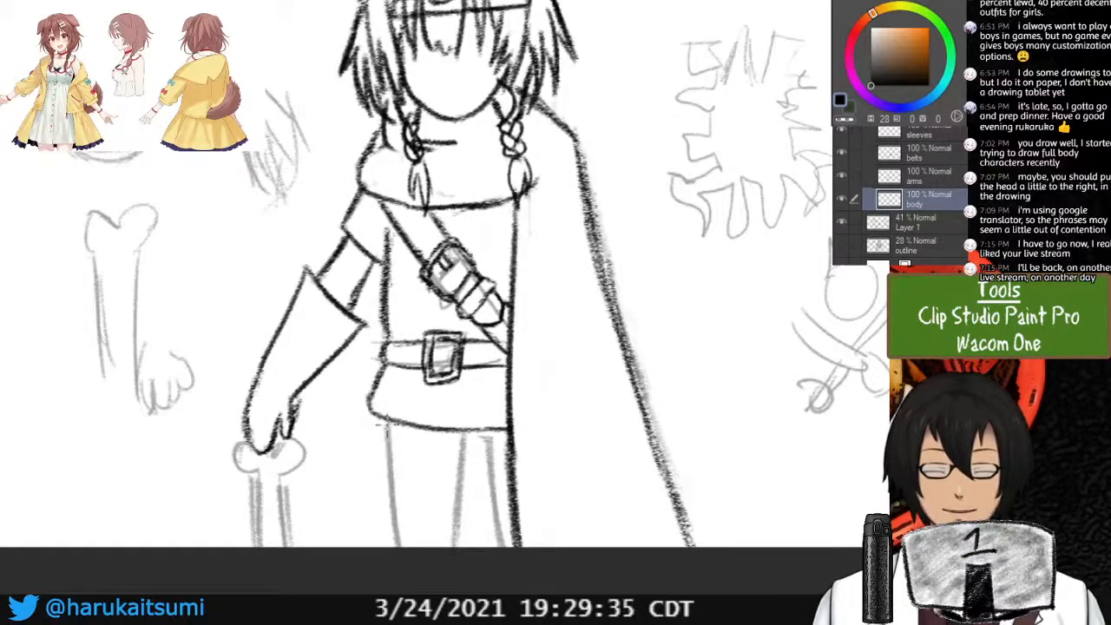
drag(388, 418, 389, 547)
drag(390, 419, 393, 547)
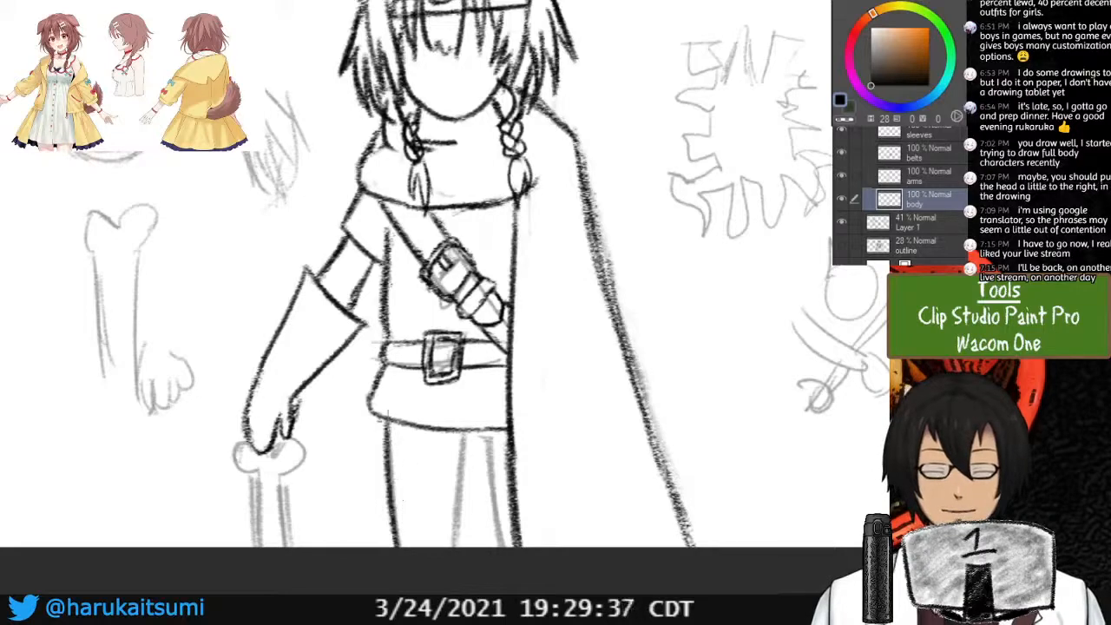
drag(466, 430, 460, 549)
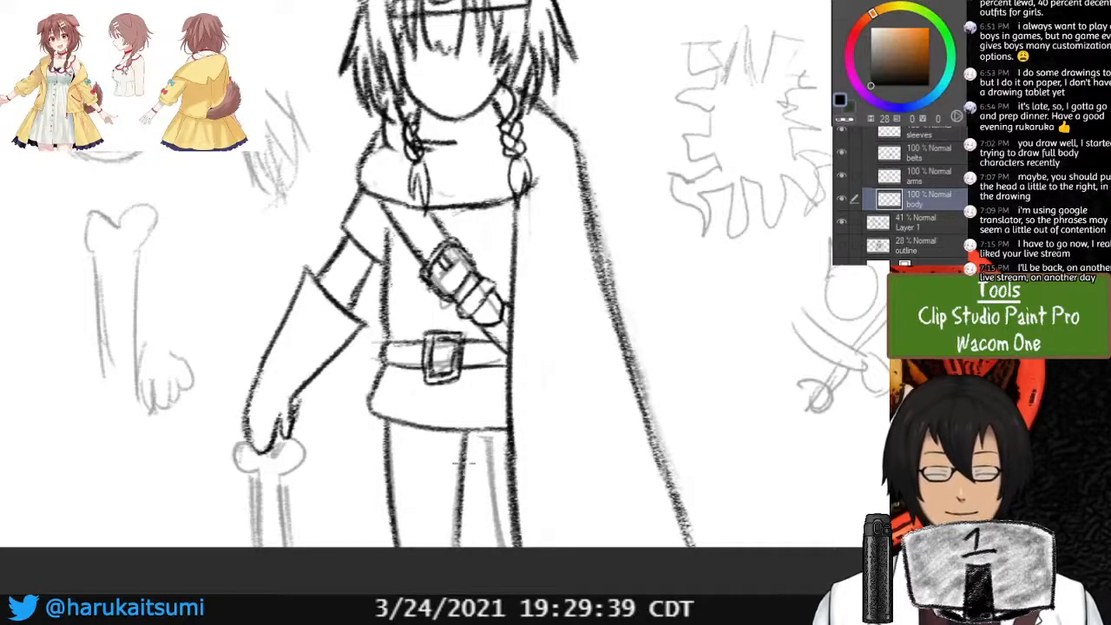
drag(463, 487, 460, 549)
Draw the inner edge of the leg next to the cape and hide the Layer 1 sketch.
drag(482, 431, 497, 547)
drag(479, 452, 499, 525)
key(ctrl+z)
key(ctrl+z)
drag(486, 432, 503, 547)
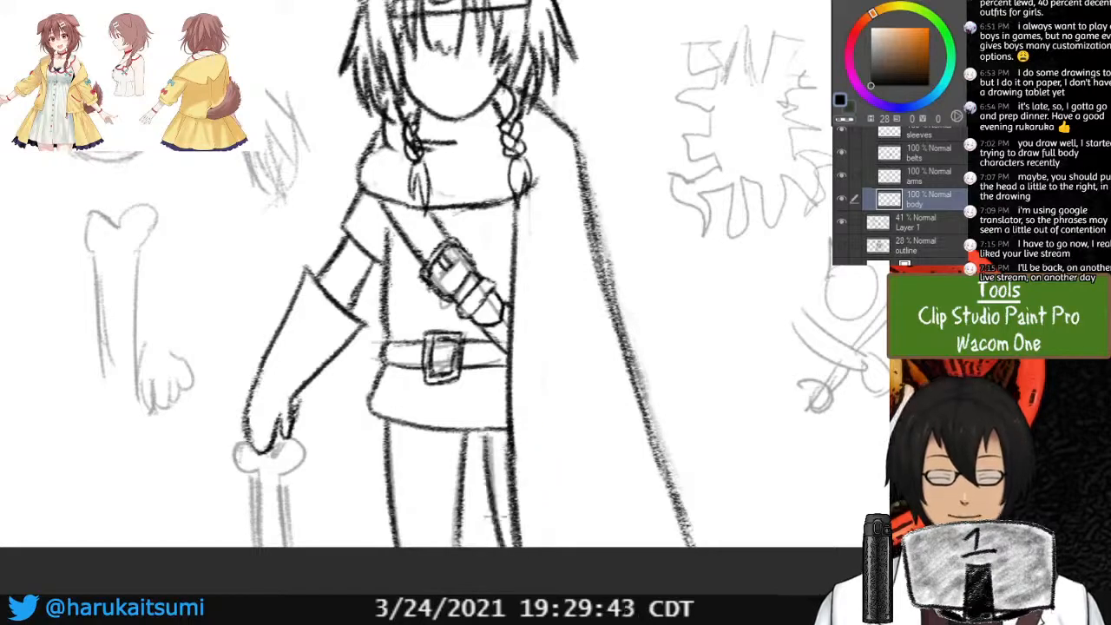
drag(484, 428, 489, 477)
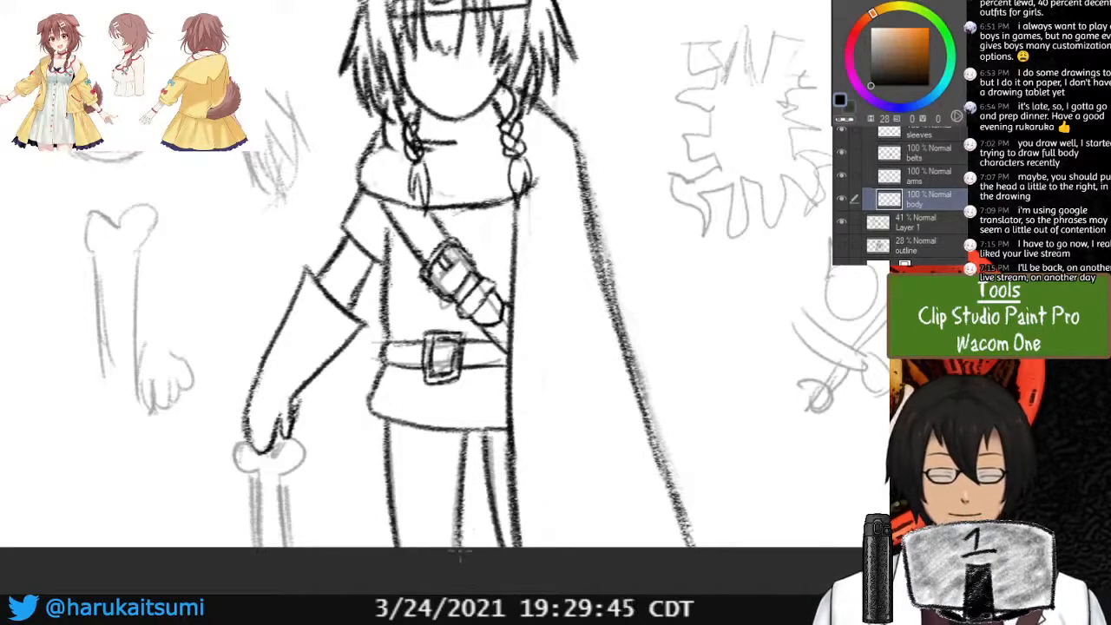
click(841, 222)
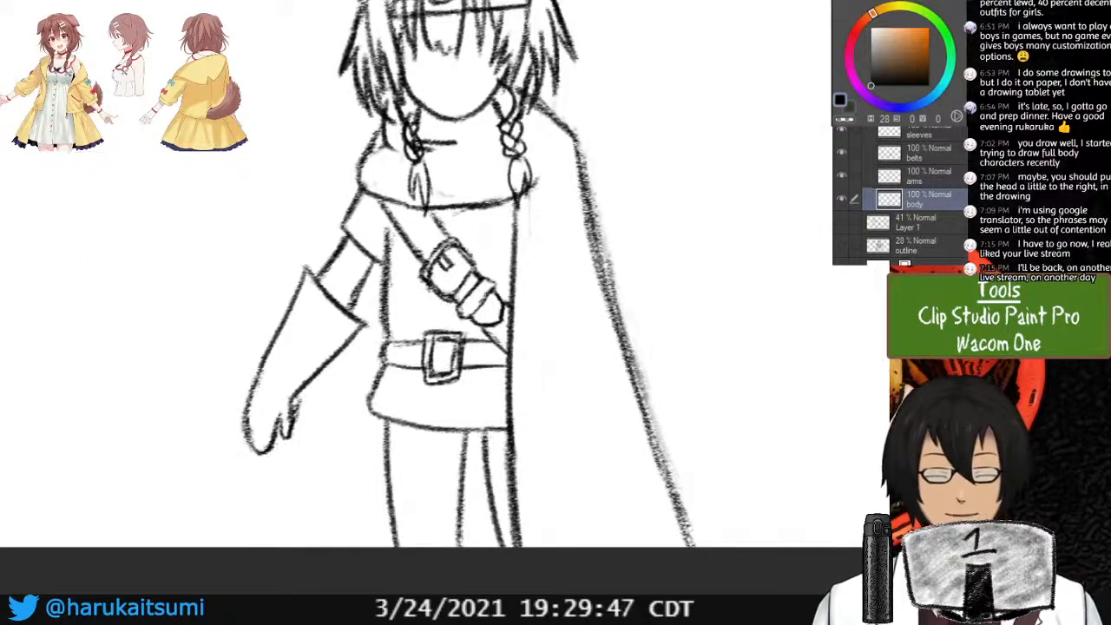
Add a new layer named sword directly below the body layer.
key(ctrl+minus)
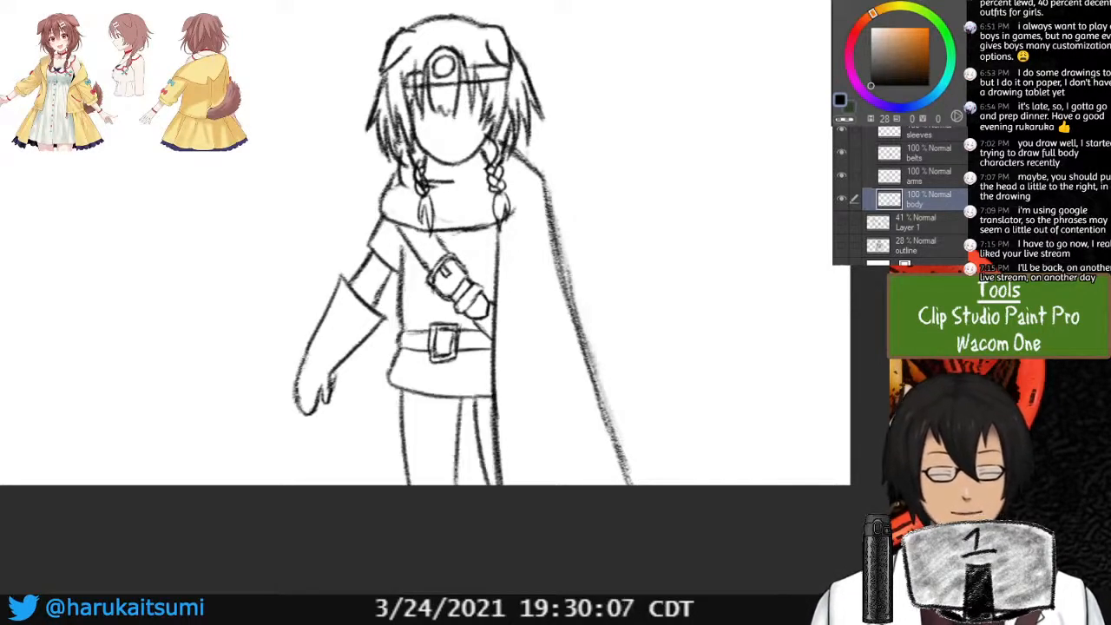
scroll(902, 195, up, 5)
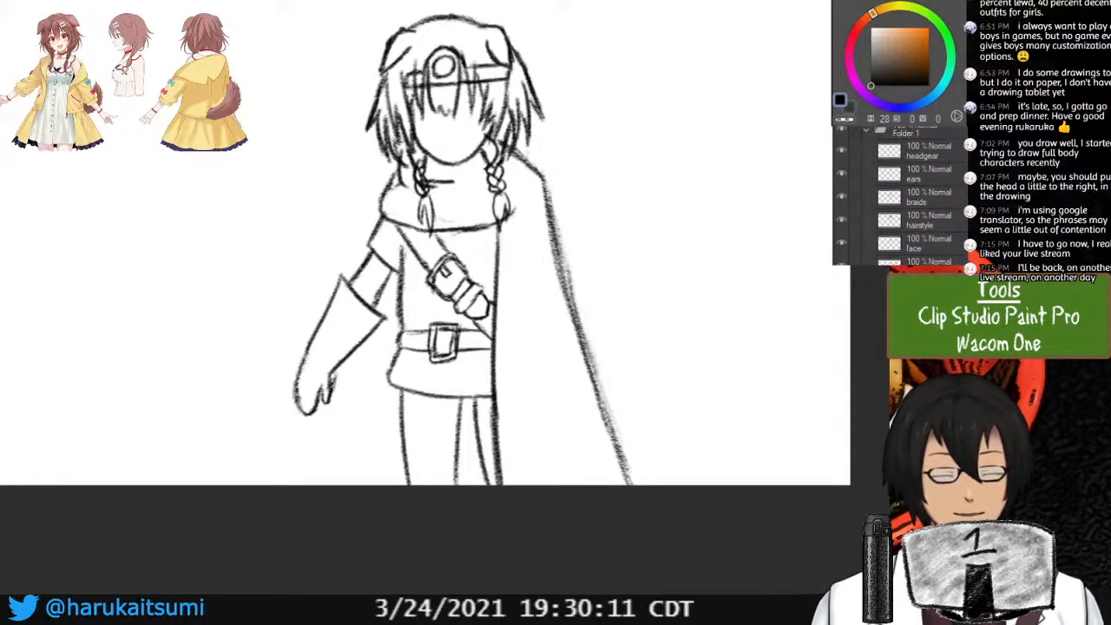
scroll(902, 195, down, 4)
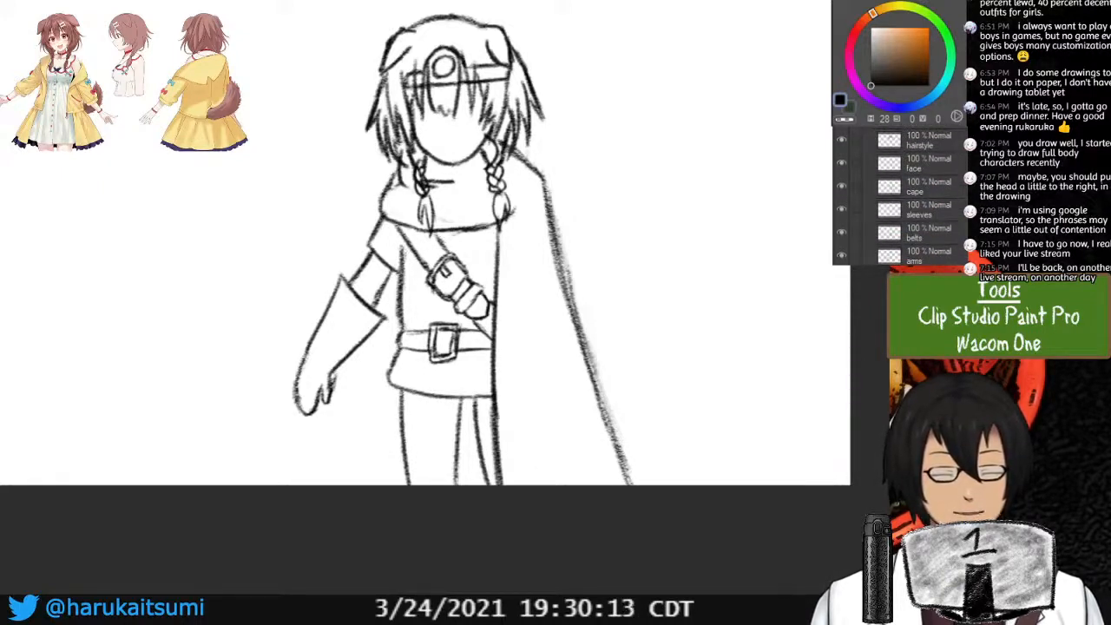
click(920, 186)
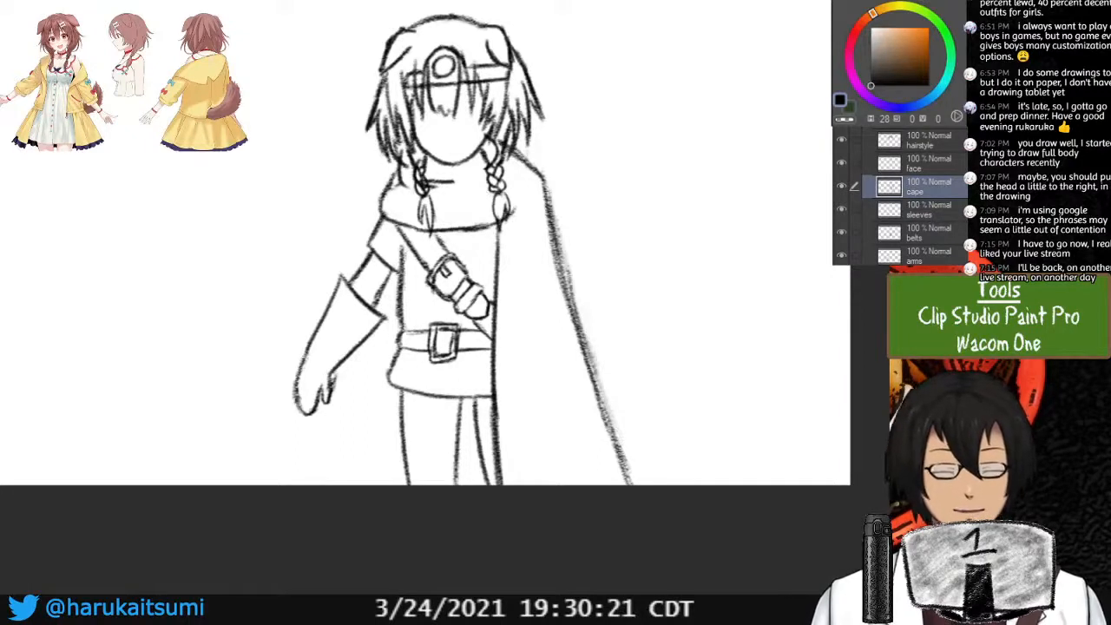
scroll(924, 198, down, 3)
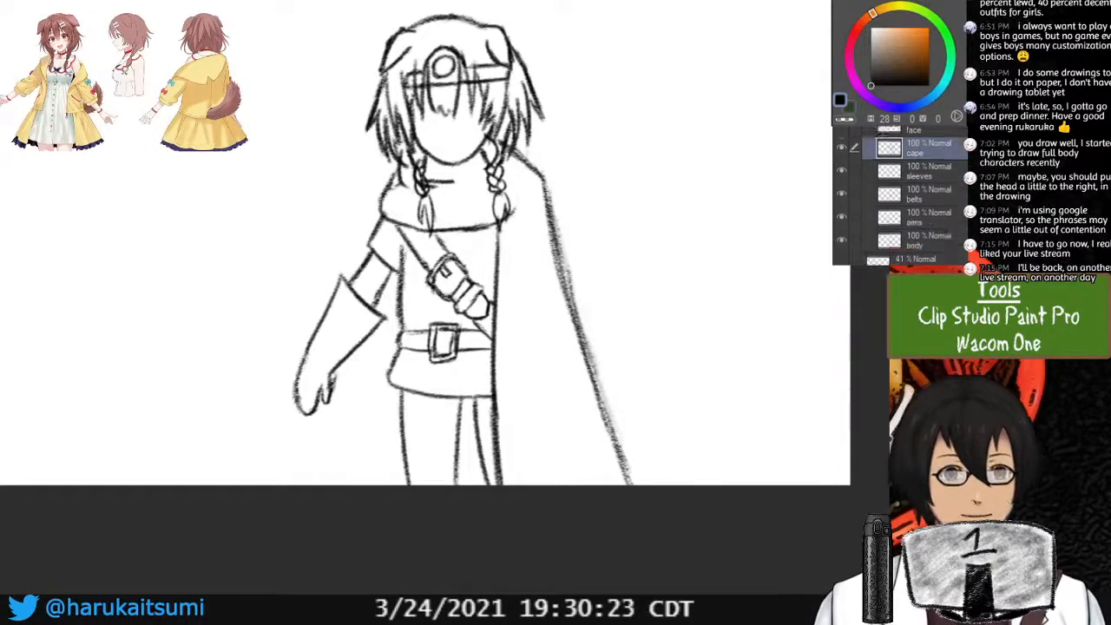
click(928, 188)
key(ctrl+shift+n)
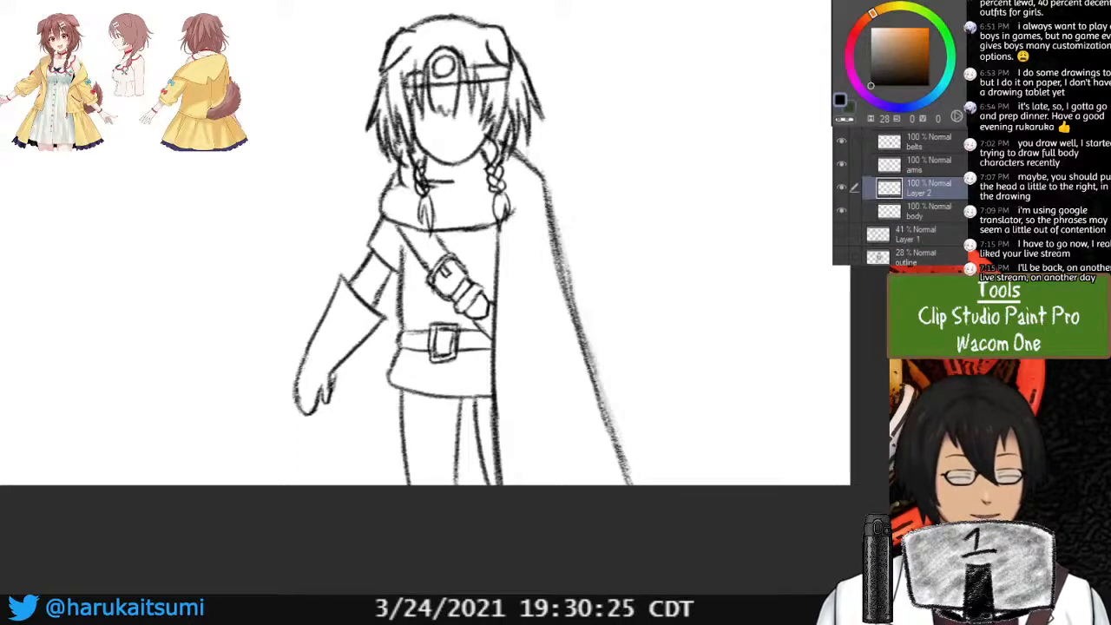
drag(927, 188, 927, 219)
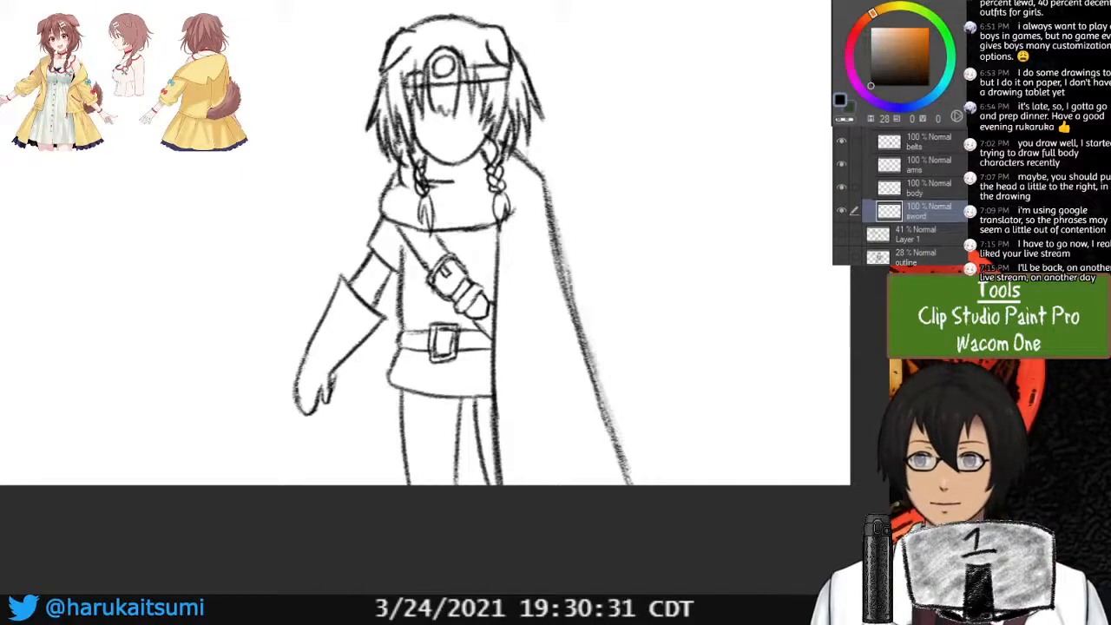
On the sword layer, draw a two-lobed bone-shaped pommel in the blank area beside the character.
key(ctrl+plus)
mouse_move(442, 352)
mouse_down()
mouse_move(550, 243)
mouse_move(551, 228)
mouse_up()
key(ctrl+plus)
key(minus)
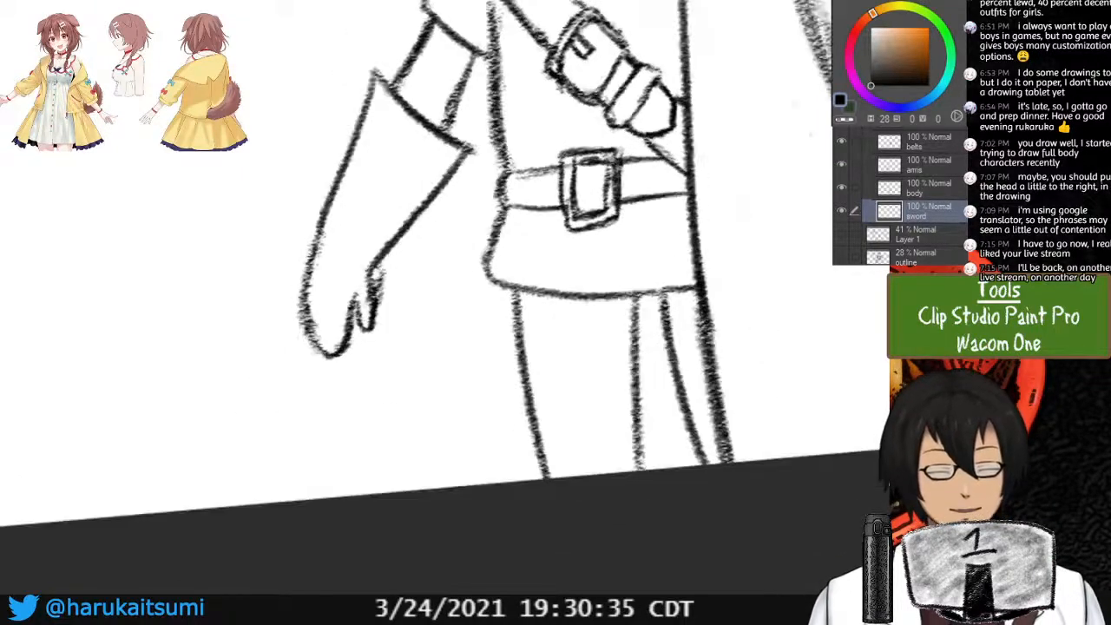
key(asciicircum)
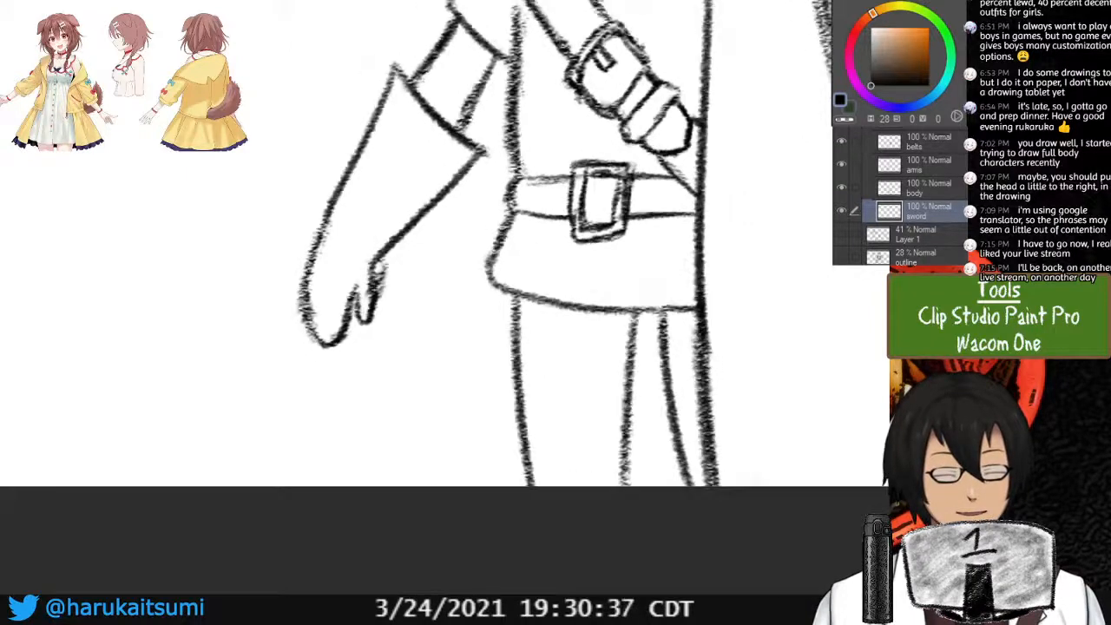
key(ctrl+minus)
drag(521, 217, 466, 338)
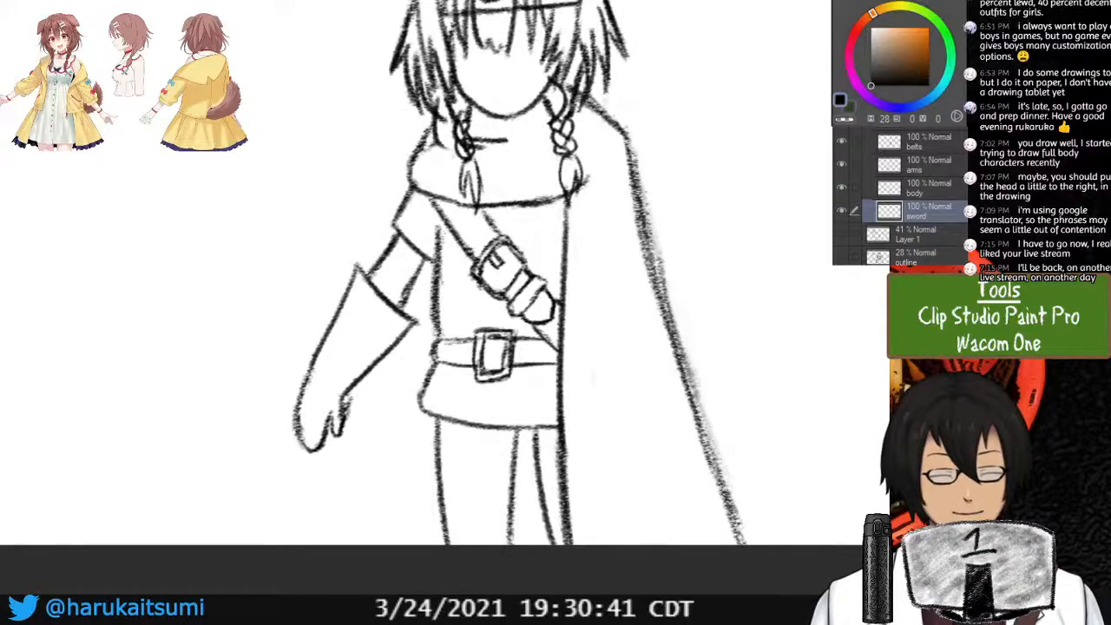
drag(520, 261, 545, 345)
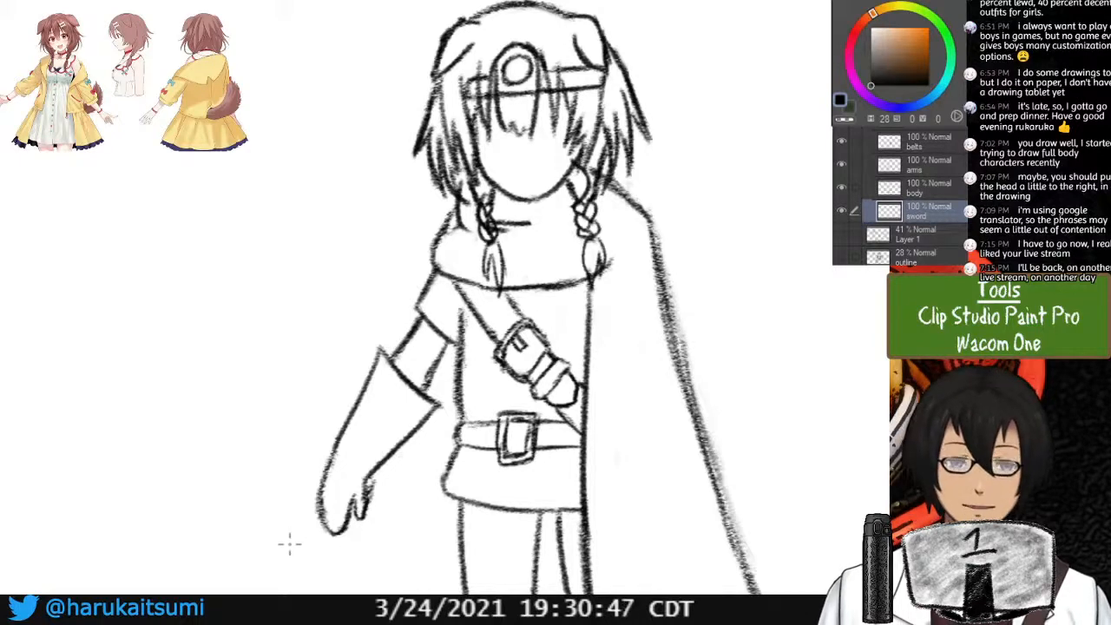
mouse_move(278, 512)
mouse_down()
mouse_move(545, 473)
mouse_move(392, 471)
mouse_up()
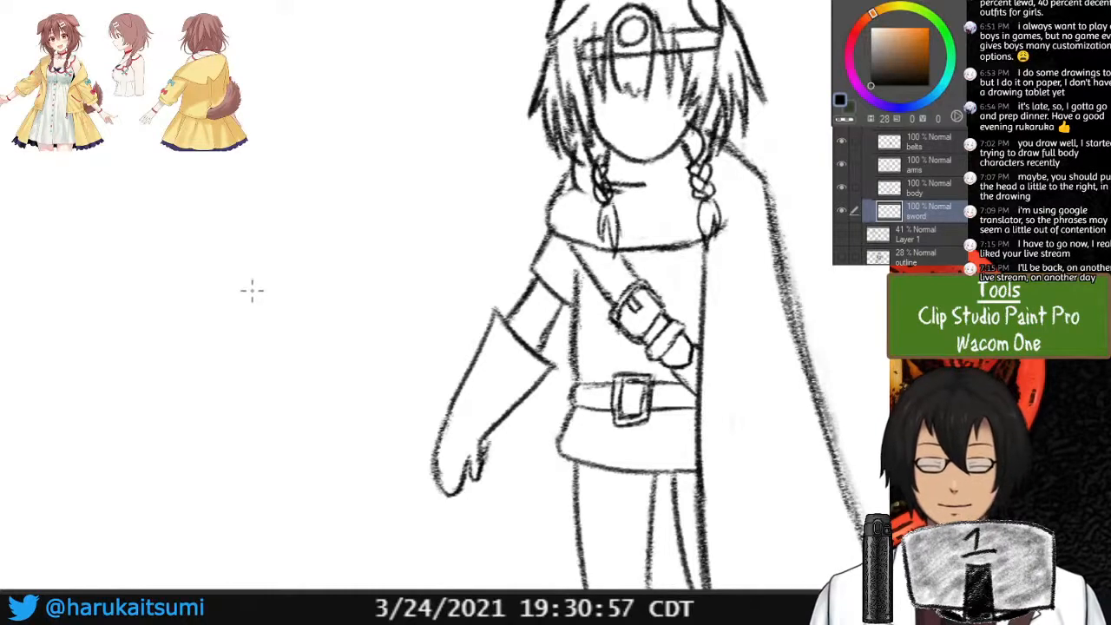
mouse_move(238, 297)
mouse_down()
mouse_move(273, 306)
mouse_move(320, 298)
mouse_move(301, 340)
mouse_up()
drag(321, 301, 308, 329)
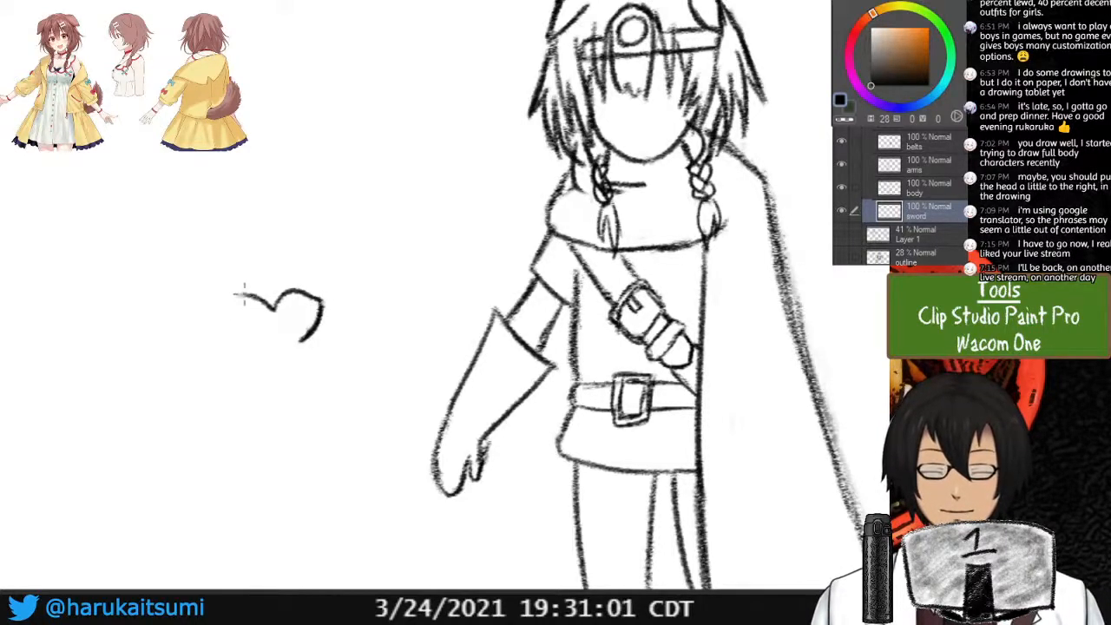
drag(242, 295, 253, 342)
mouse_move(302, 293)
mouse_down()
mouse_move(325, 318)
mouse_move(308, 310)
mouse_move(304, 330)
mouse_move(317, 323)
mouse_move(295, 340)
mouse_up()
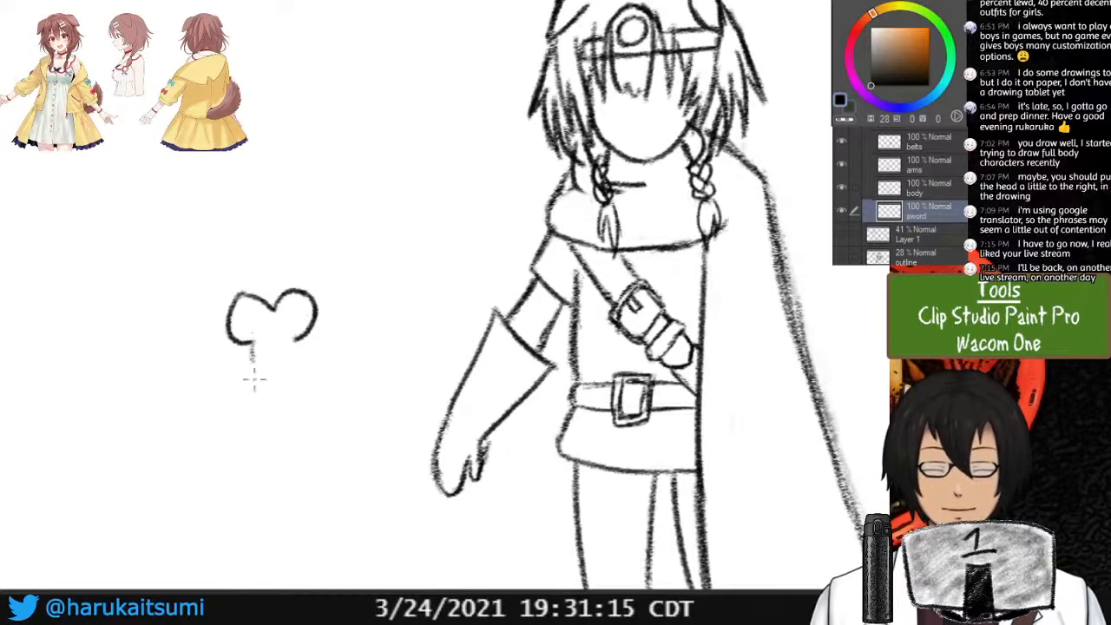
Draw two long, nearly parallel shaft edges running down from the bone-shaped pommel.
drag(252, 343, 255, 469)
drag(253, 347, 256, 496)
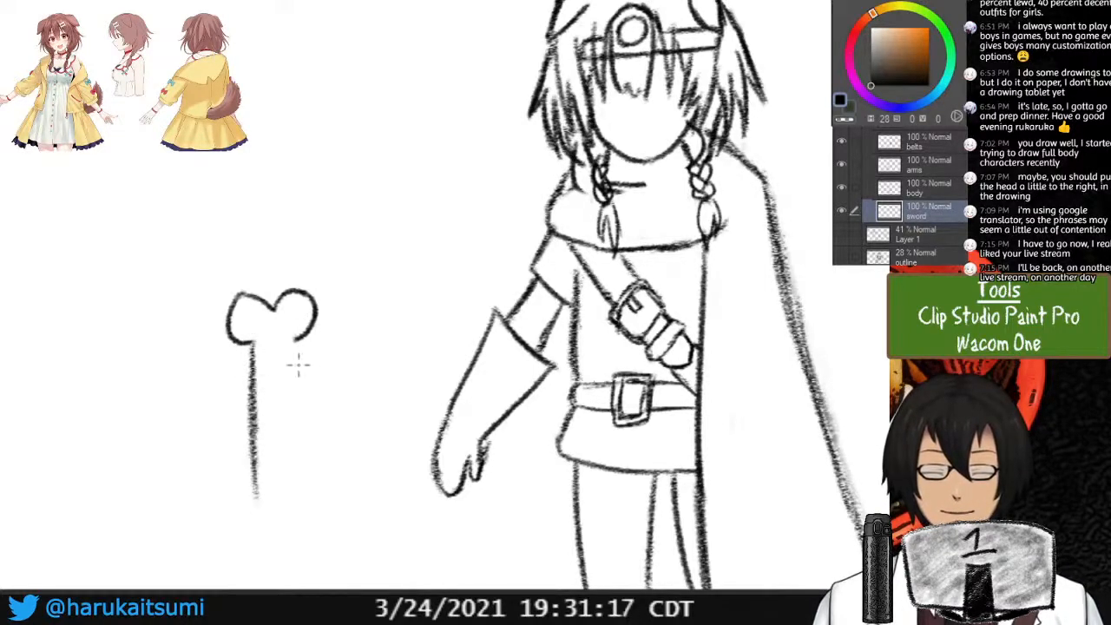
drag(295, 343, 300, 493)
drag(297, 382, 306, 504)
drag(295, 347, 297, 460)
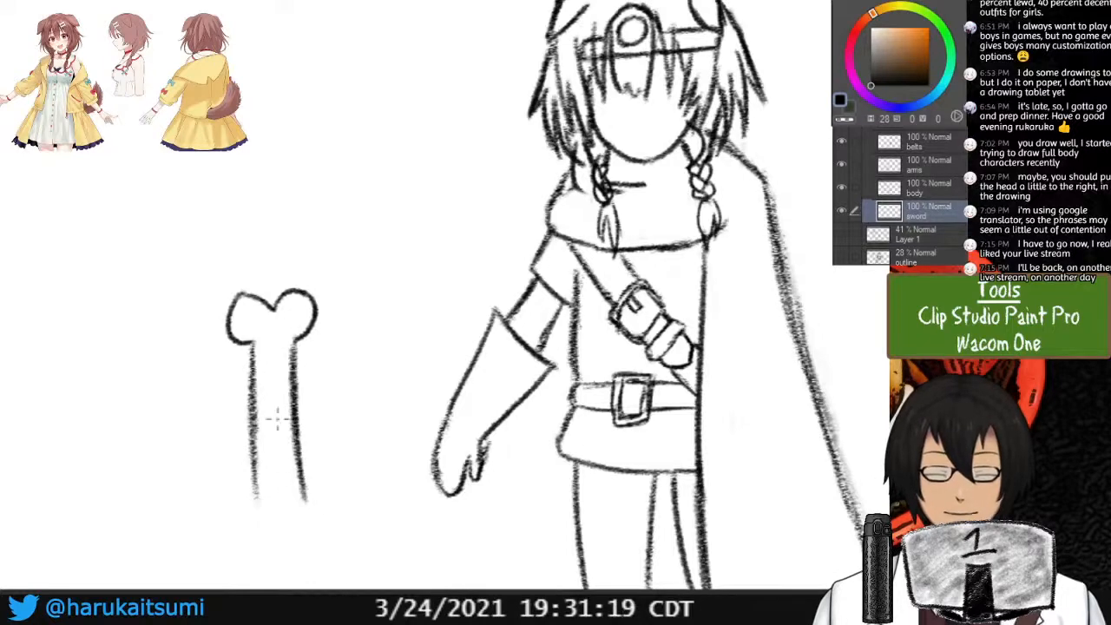
drag(253, 351, 255, 473)
drag(254, 389, 256, 489)
Move the bone sword under the gloved hand and erase the pommel lines that overlap the fingers.
key(k)
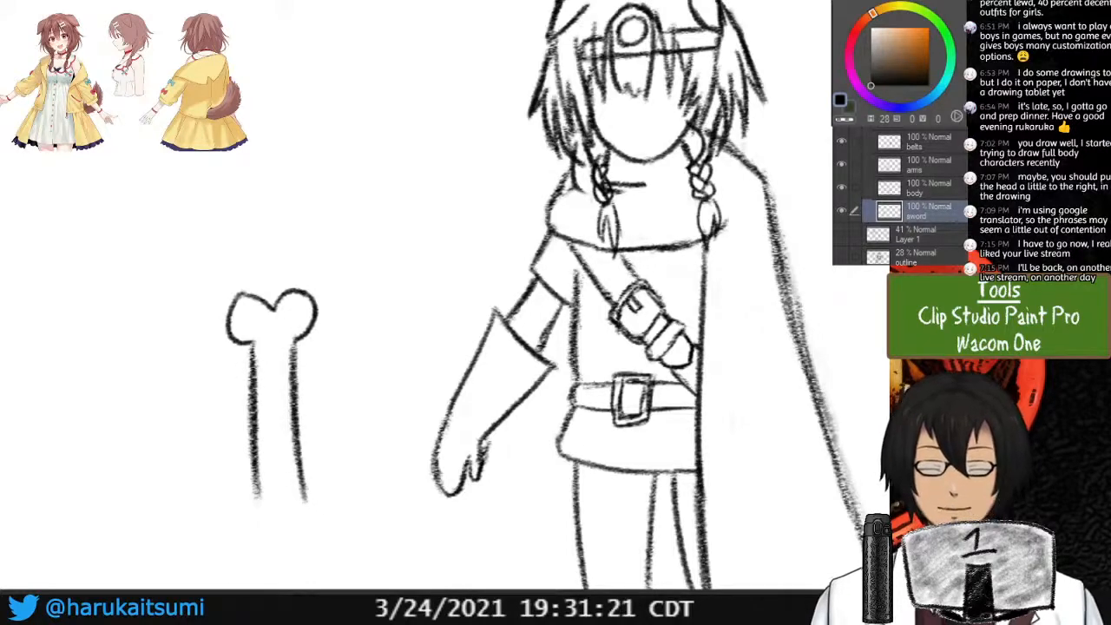
mouse_move(260, 357)
mouse_down()
mouse_move(467, 539)
mouse_move(470, 532)
mouse_up()
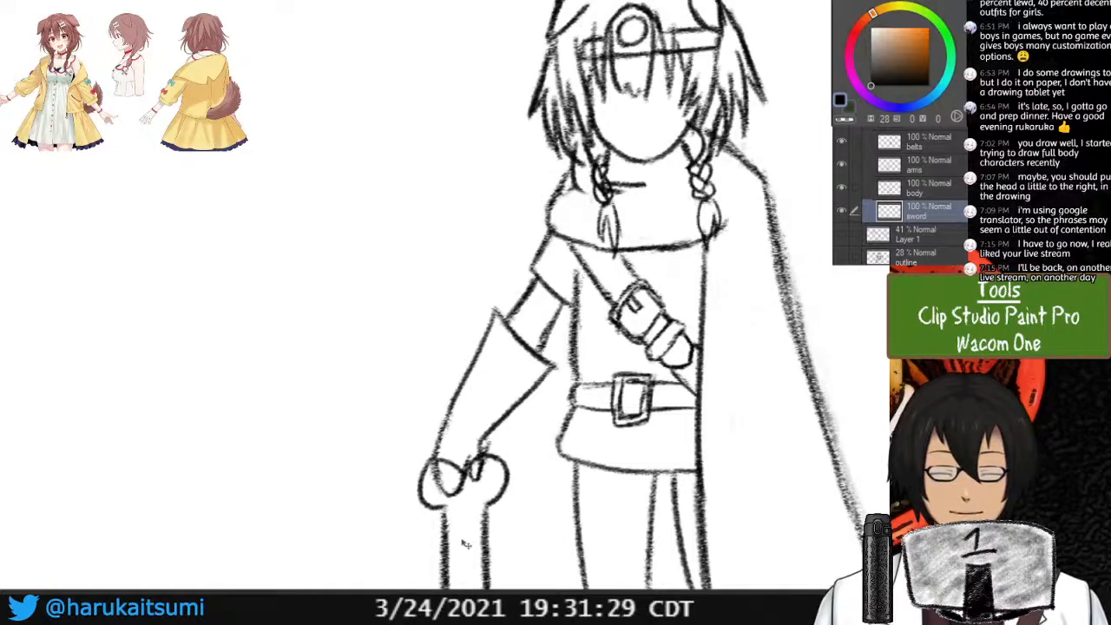
drag(471, 536, 466, 537)
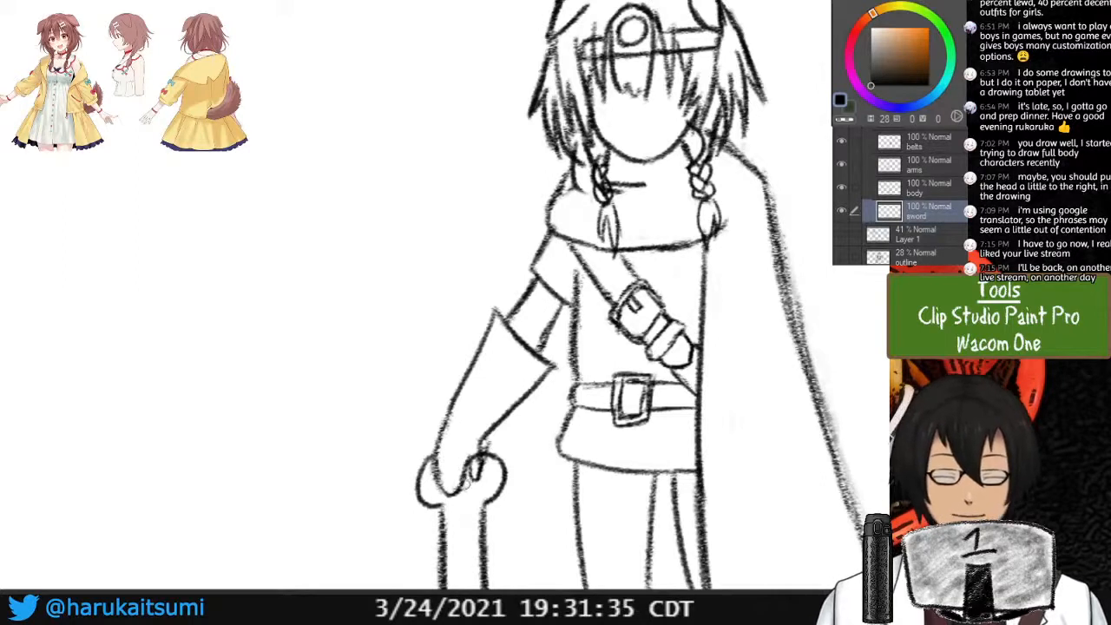
drag(474, 461, 471, 480)
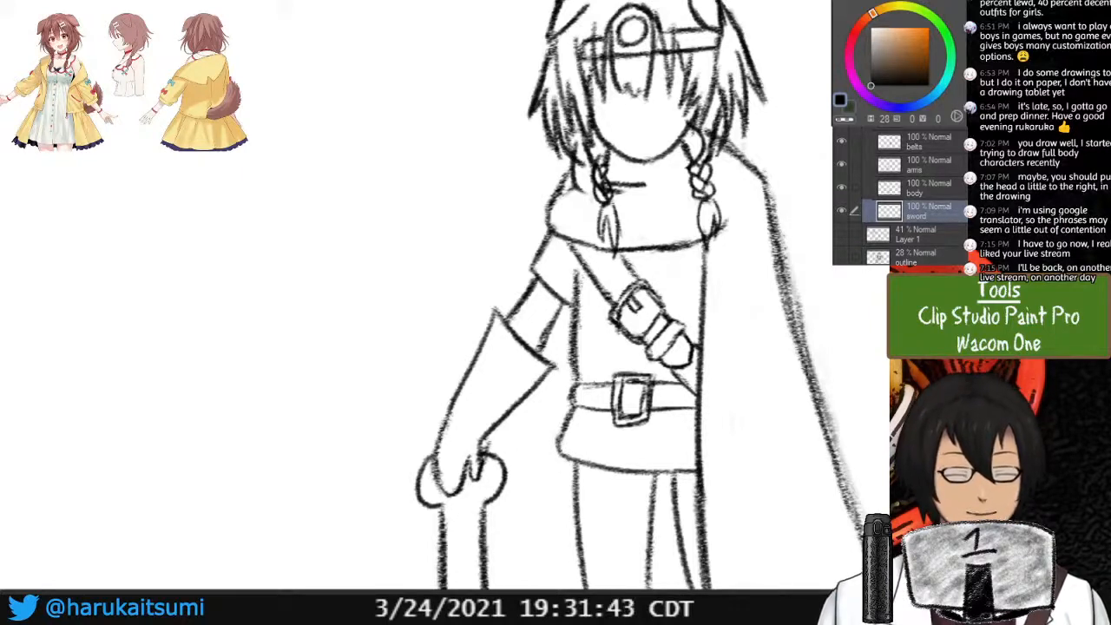
Check the hand and pommel overlap by hiding and showing the sword and arms layers, and select the arms layer.
click(841, 211)
click(841, 211)
click(841, 163)
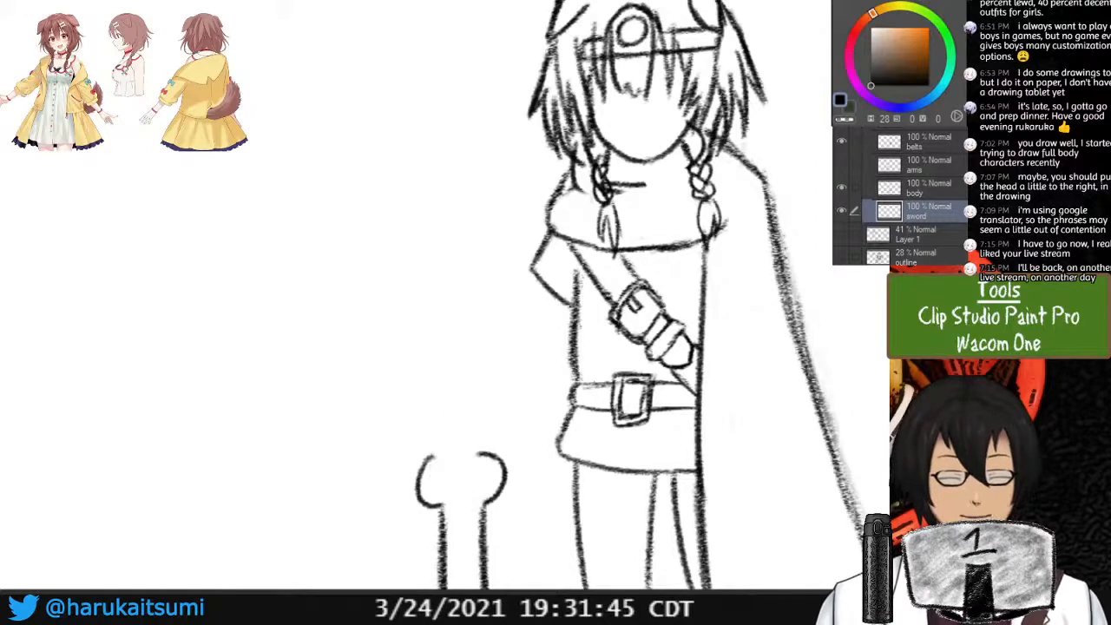
click(841, 163)
click(920, 165)
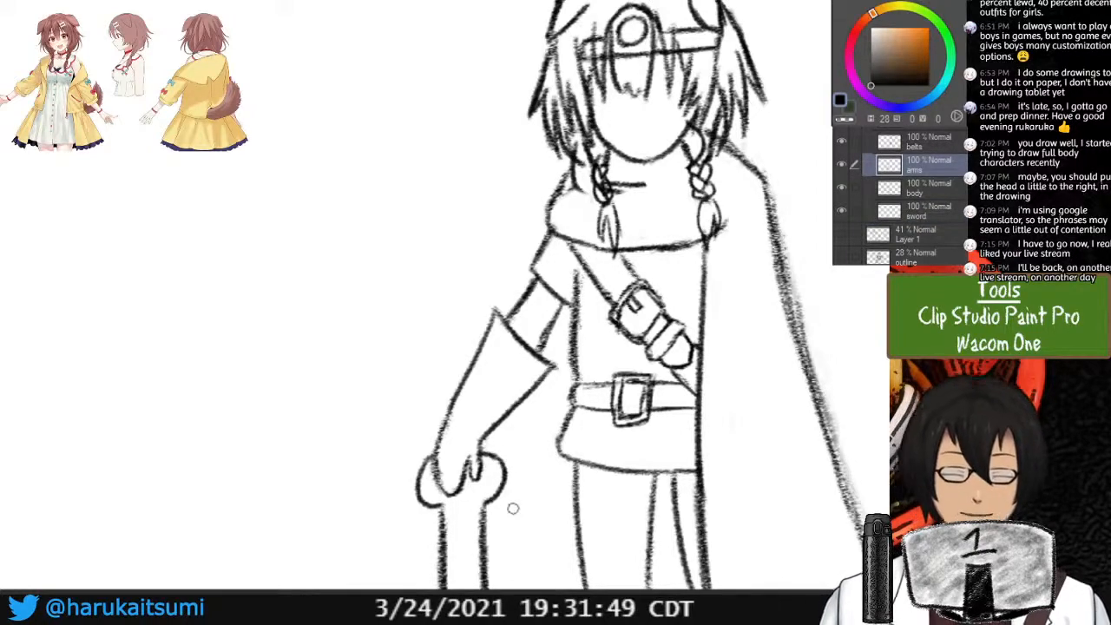
key(ctrl+minus)
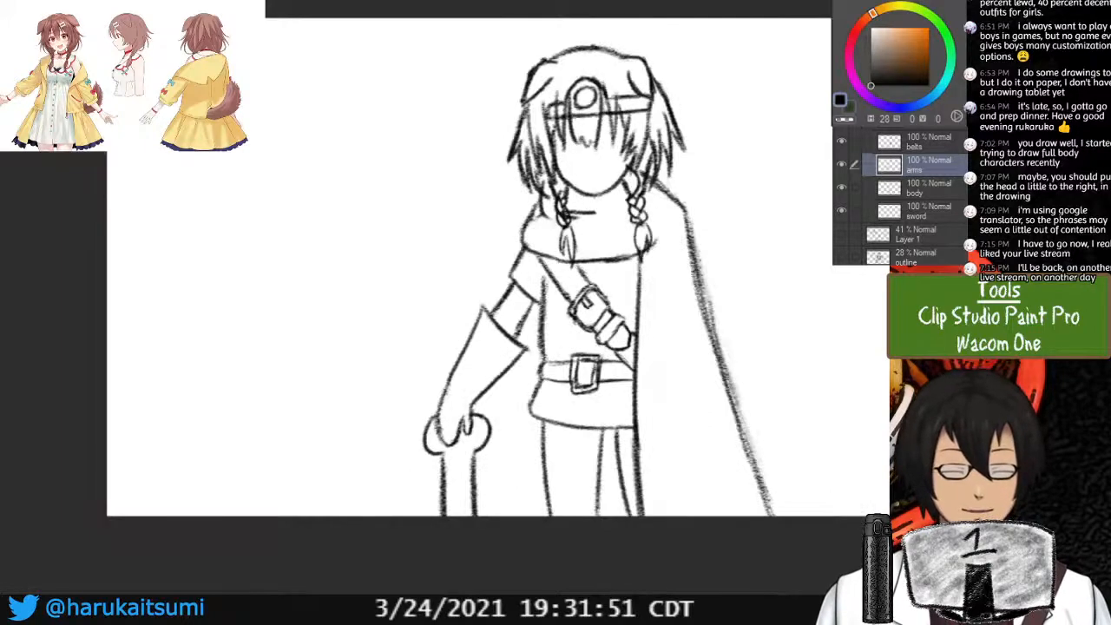
mouse_move(513, 508)
mouse_down()
mouse_move(369, 473)
mouse_move(392, 466)
mouse_up()
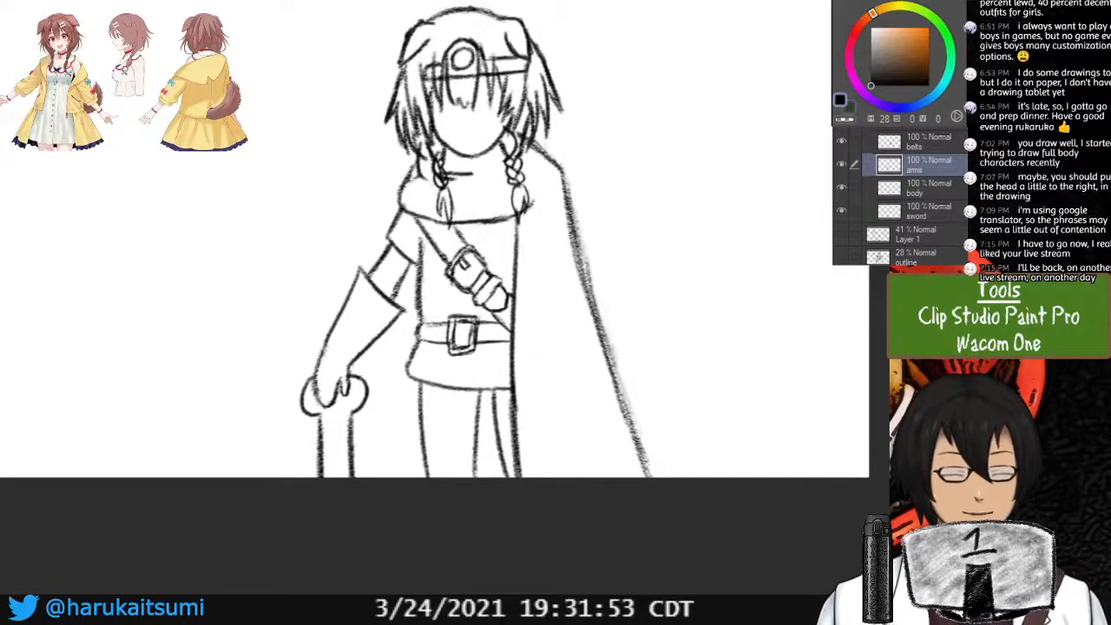
Clean up the long outer edge of the cape on the cape layer, from the shoulder down to the hem.
scroll(903, 199, up, 5)
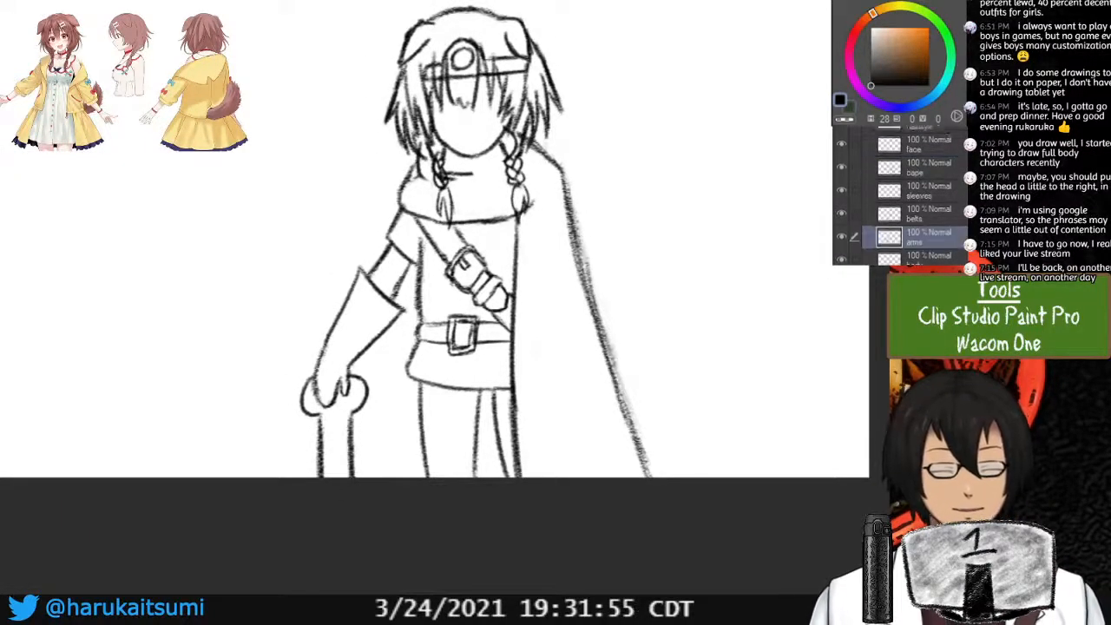
click(841, 211)
click(841, 211)
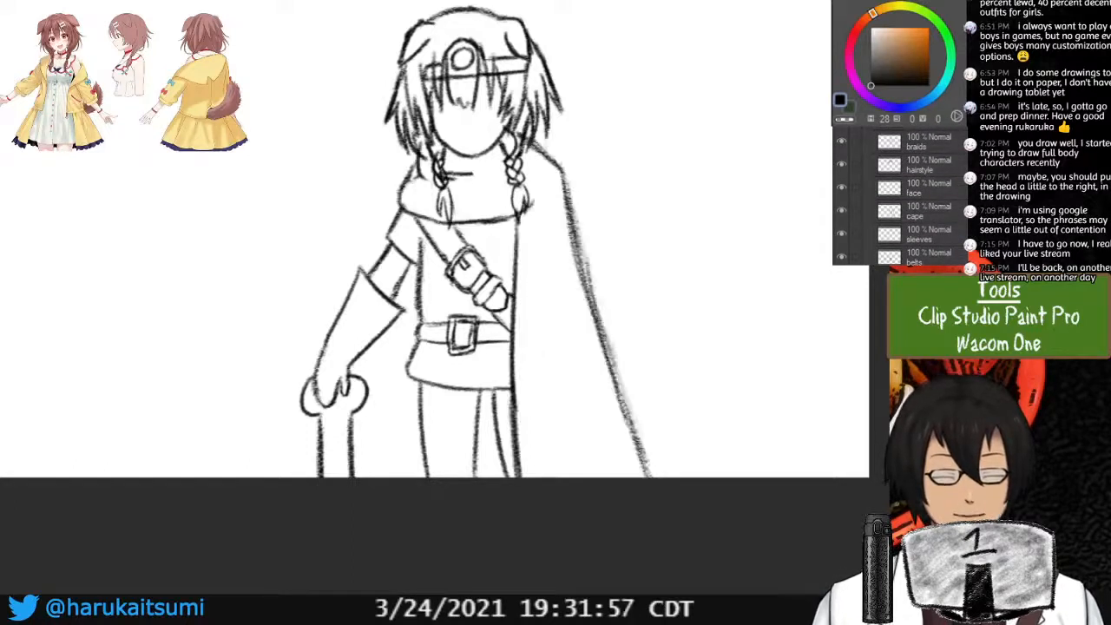
click(927, 212)
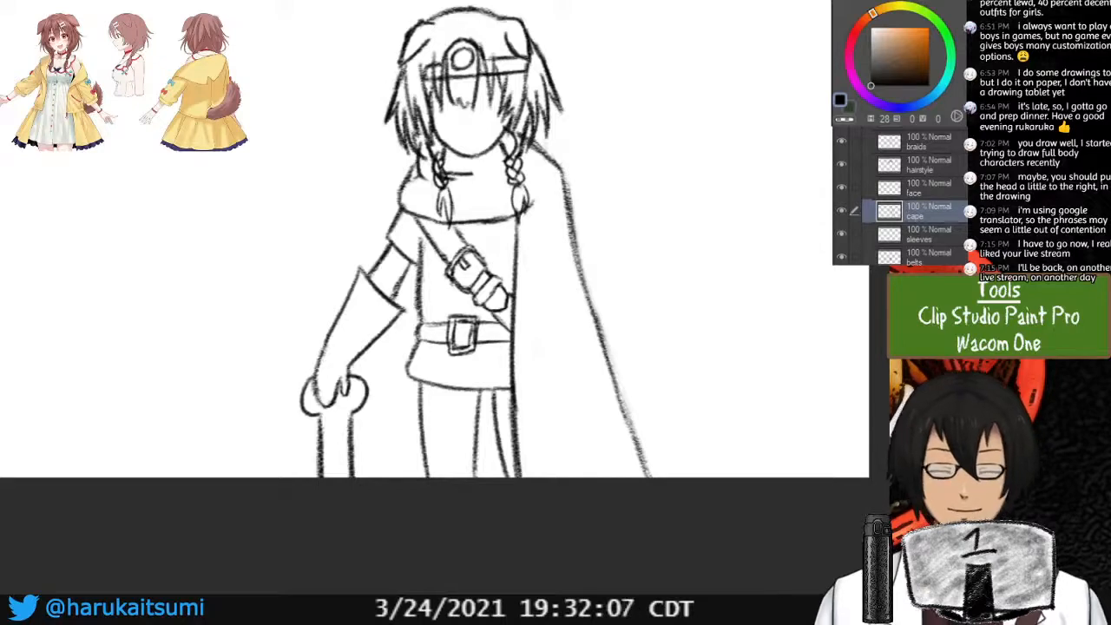
key(ctrl+plus)
mouse_move(486, 251)
mouse_down()
mouse_move(456, 347)
mouse_move(407, 363)
mouse_move(361, 150)
mouse_move(320, 257)
mouse_up()
key(ctrl+plus)
key(ctrl+minus)
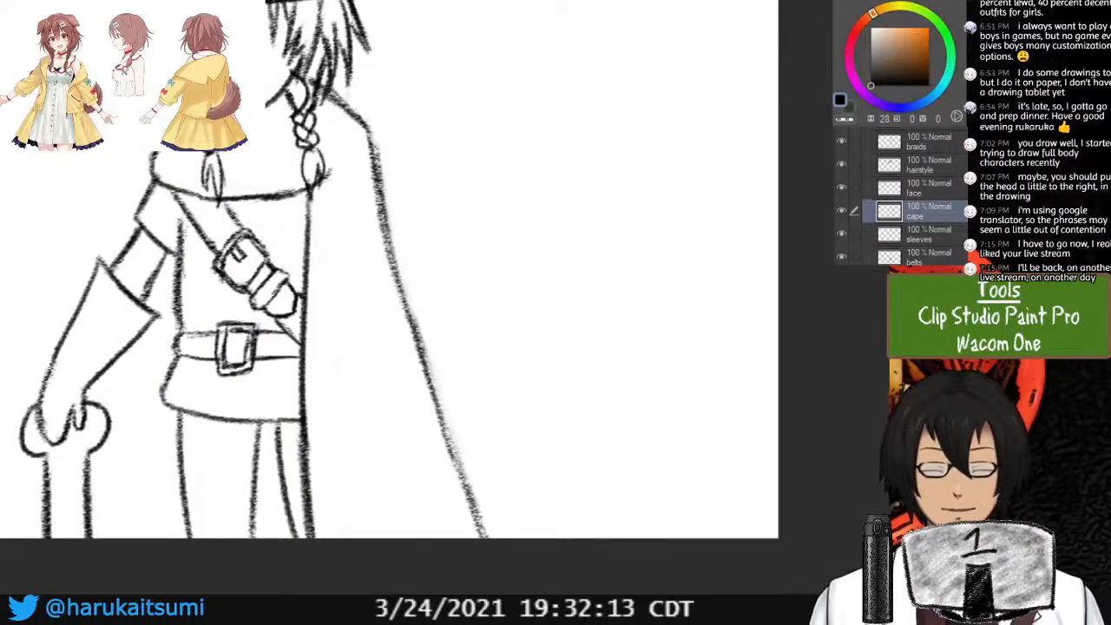
mouse_move(373, 126)
mouse_down()
mouse_move(430, 408)
mouse_move(484, 521)
mouse_up()
key(ctrl+plus)
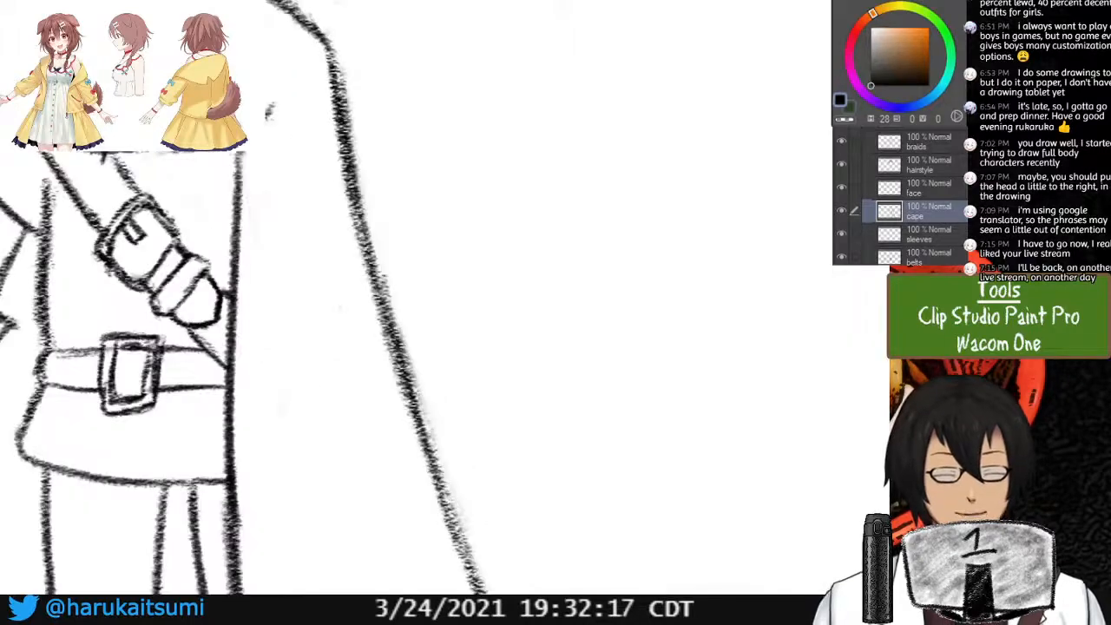
key(ctrl+minus)
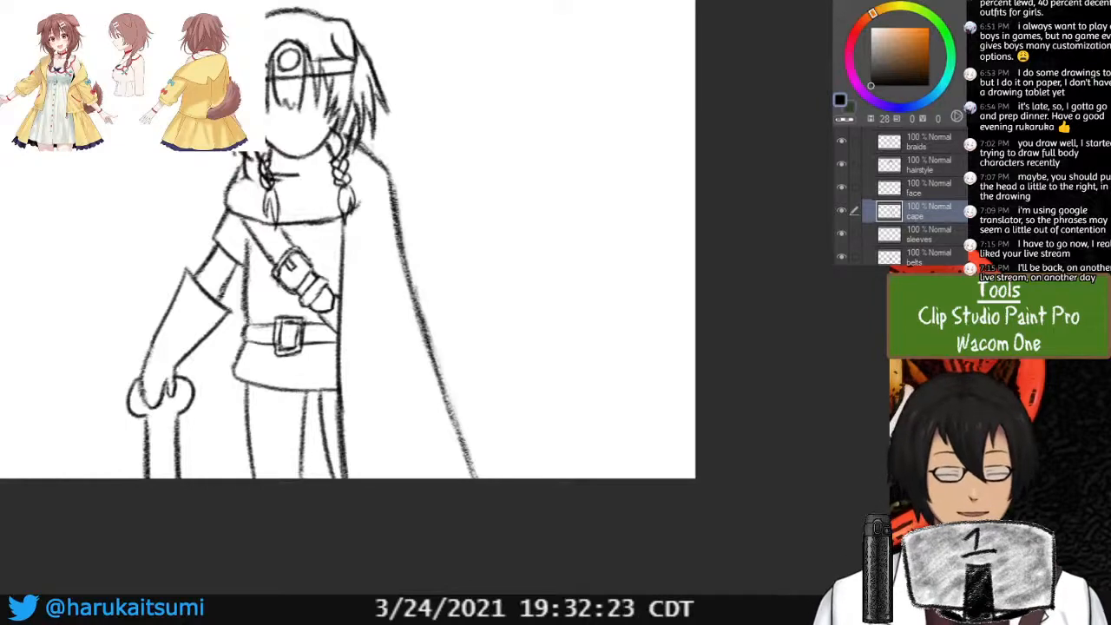
Examine the hairstyle layer with the headgear layer temporarily hidden, leaving the headgear shown again.
click(928, 165)
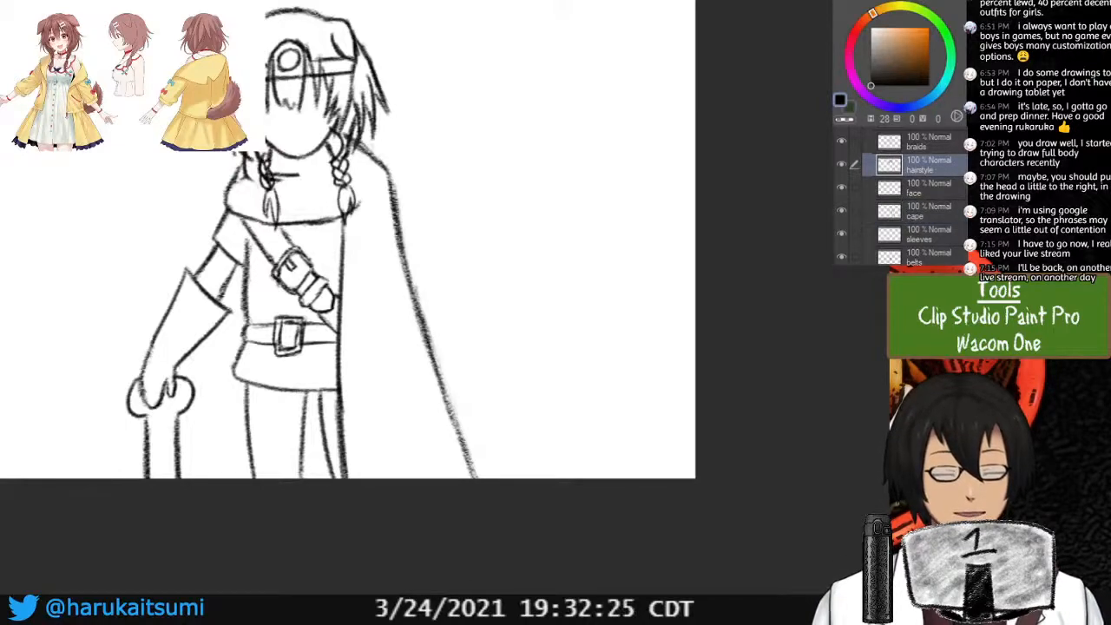
drag(416, 243, 400, 392)
key(ctrl+plus)
mouse_move(348, 304)
mouse_down()
mouse_move(527, 297)
mouse_move(520, 273)
mouse_up()
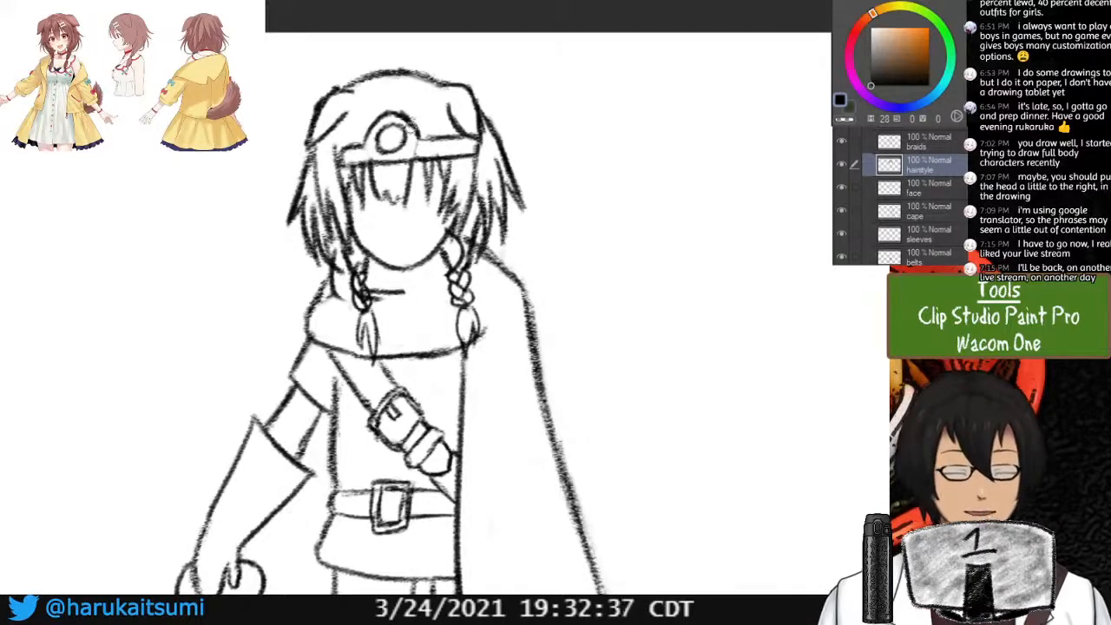
scroll(912, 200, up, 2)
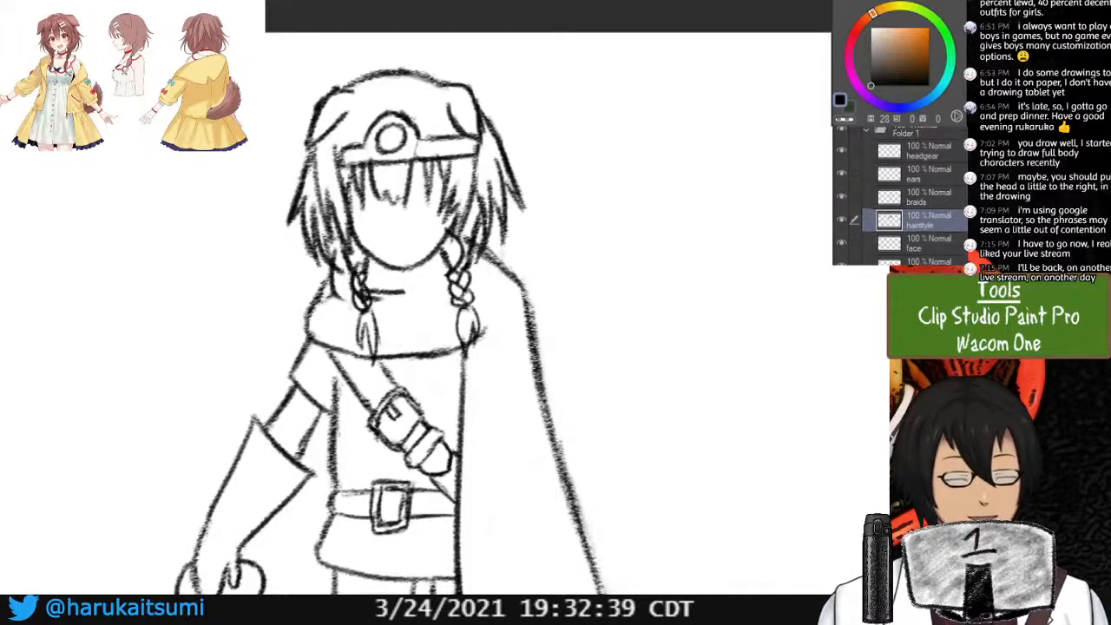
click(927, 151)
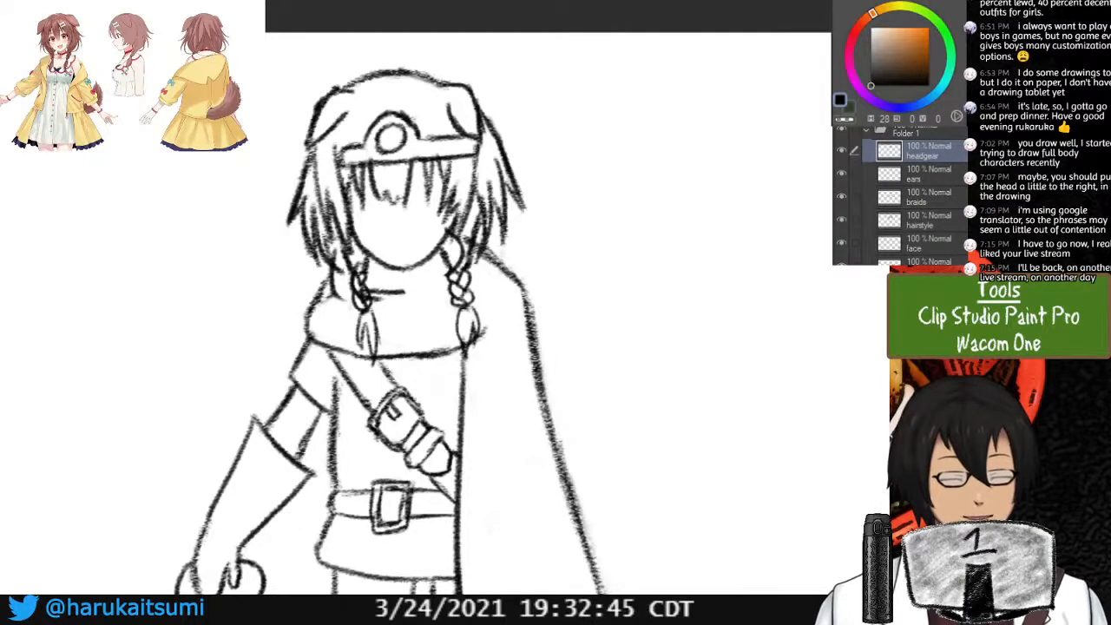
click(841, 150)
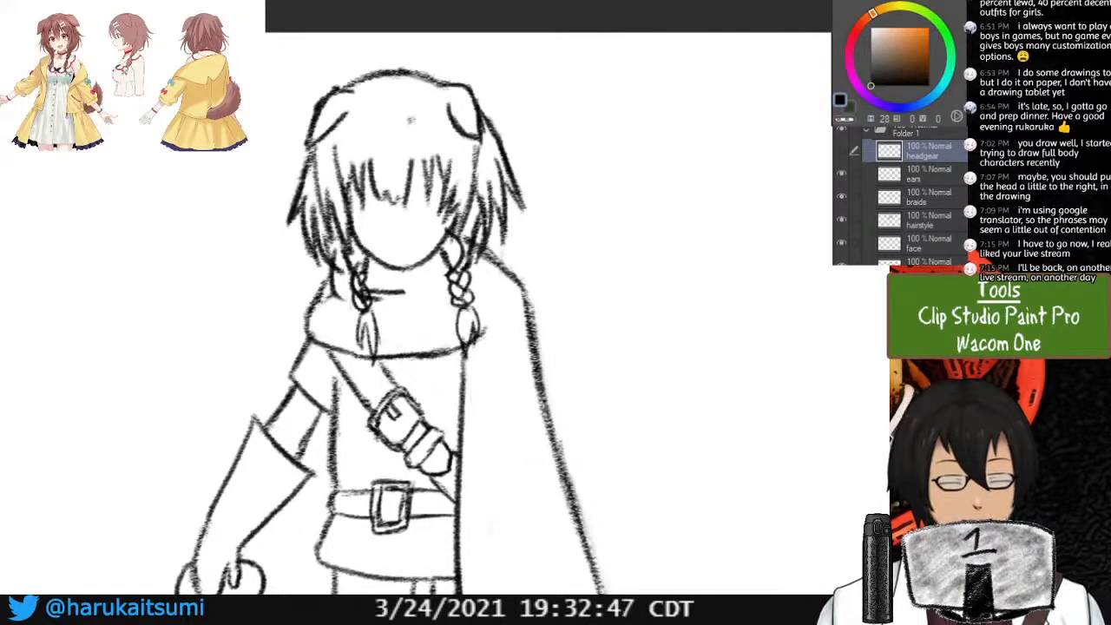
click(841, 220)
click(841, 221)
click(929, 220)
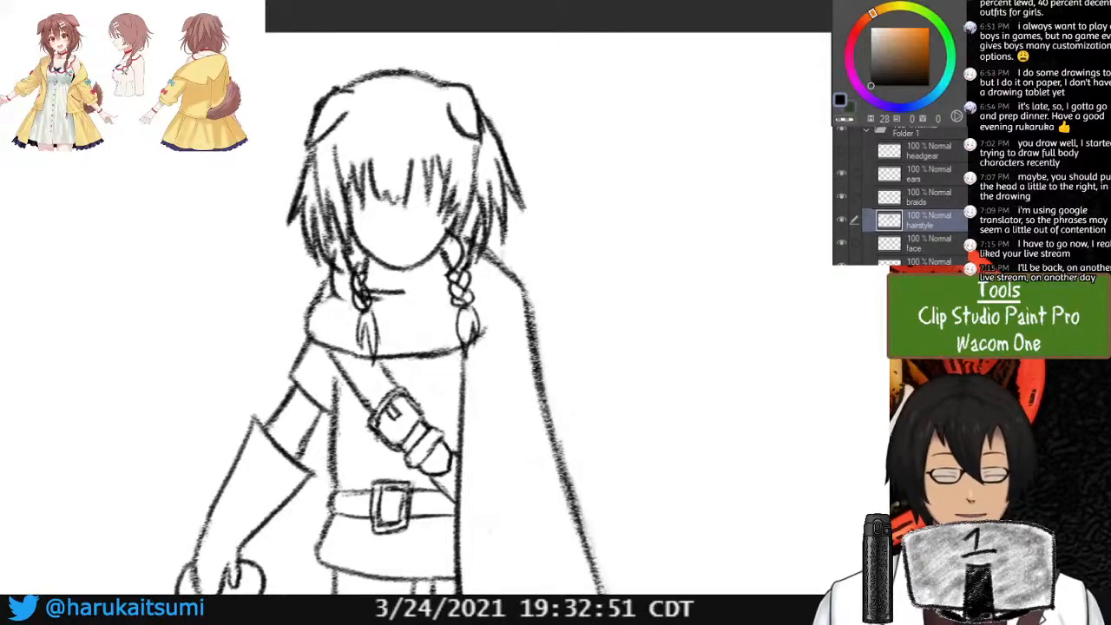
click(841, 151)
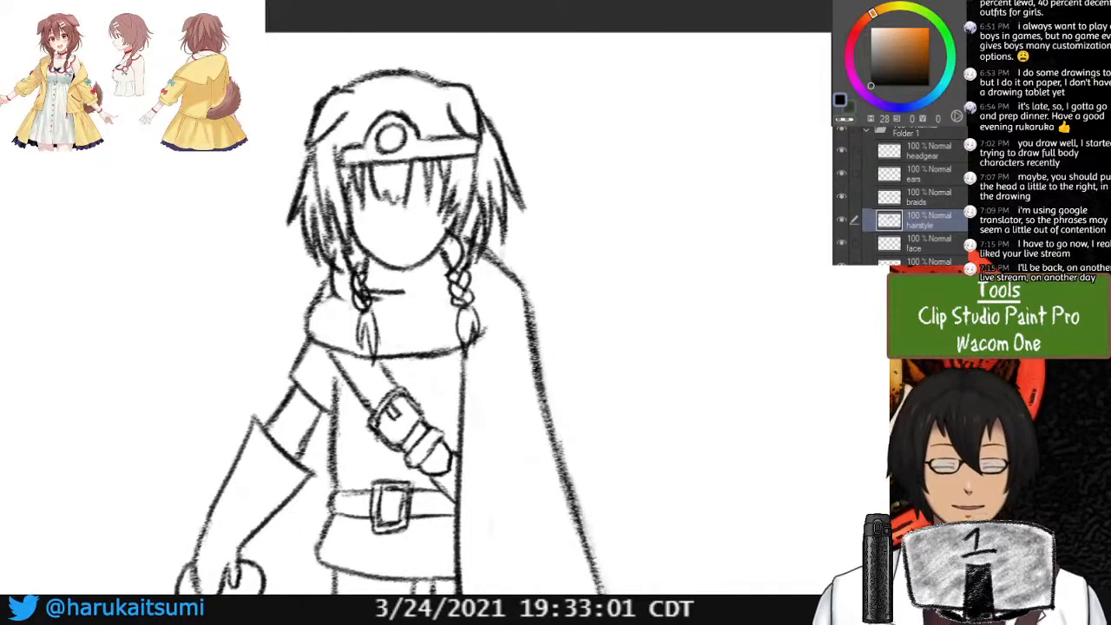
mouse_move(417, 286)
mouse_down()
mouse_move(564, 280)
mouse_move(555, 257)
mouse_move(461, 309)
mouse_up()
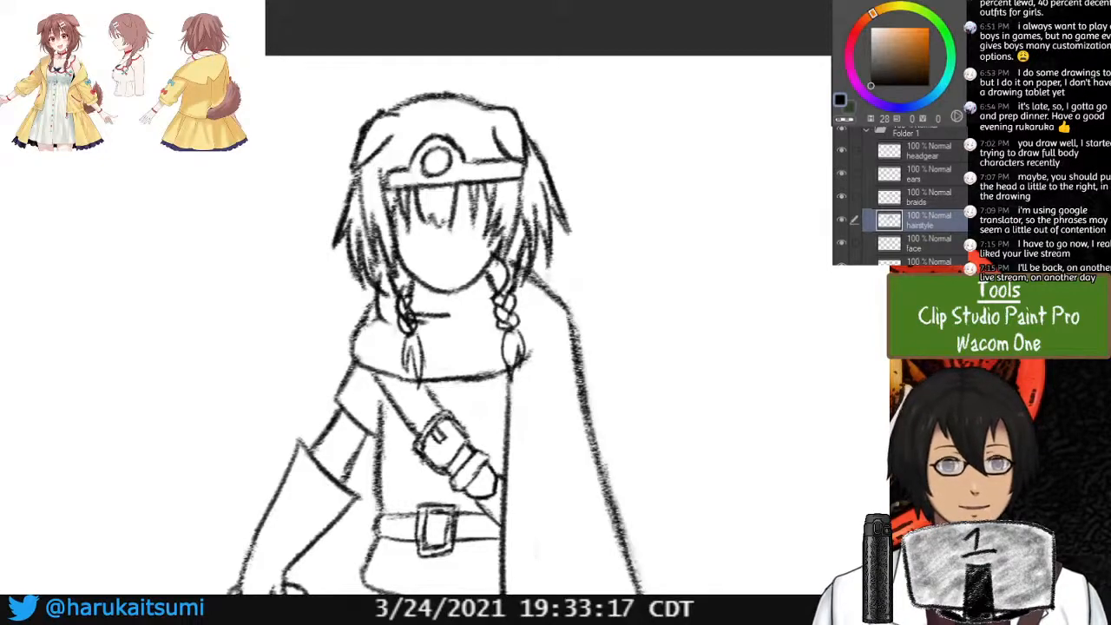
Redraw the short collar line below the chin on the cape layer and add a neck line on the body layer.
mouse_move(486, 373)
mouse_down()
mouse_move(600, 256)
mouse_move(556, 272)
mouse_up()
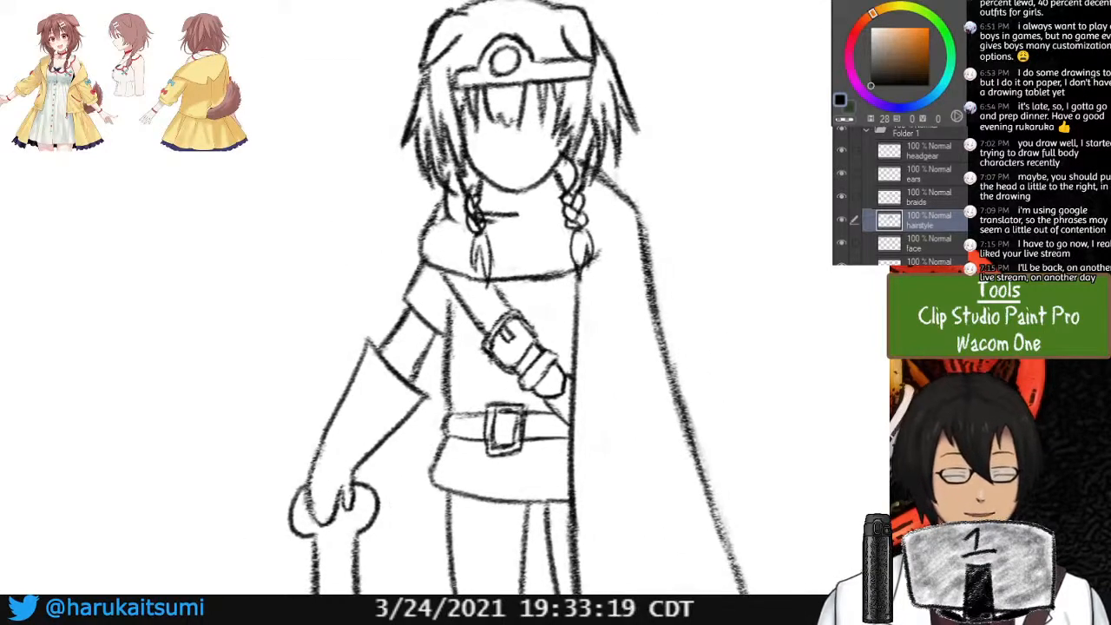
scroll(903, 196, down, 3)
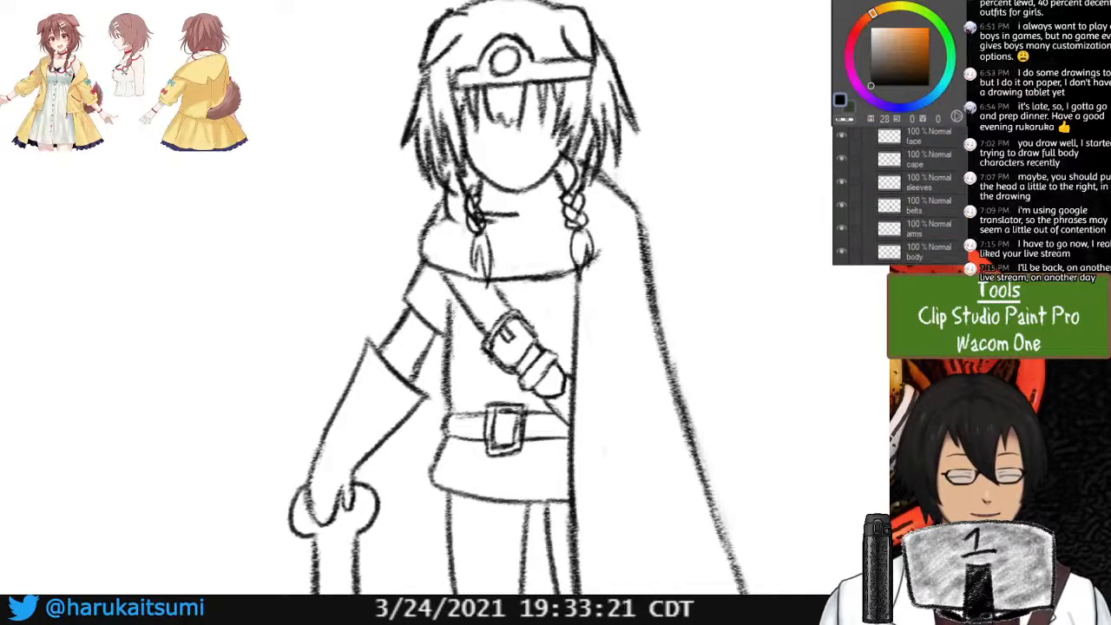
click(841, 158)
click(841, 158)
click(911, 159)
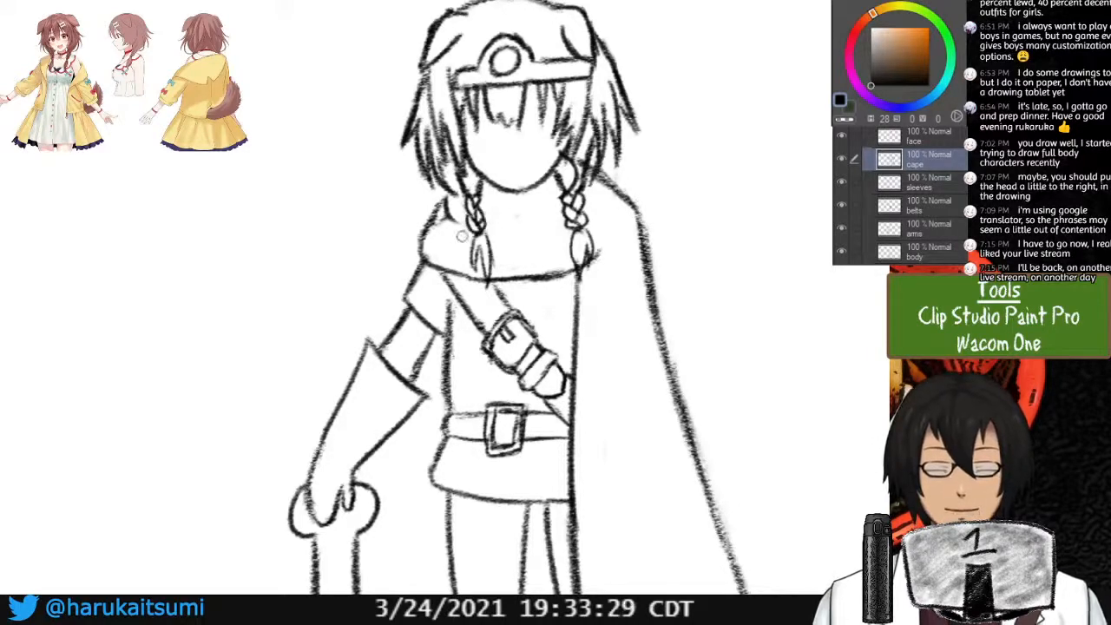
drag(519, 212, 482, 214)
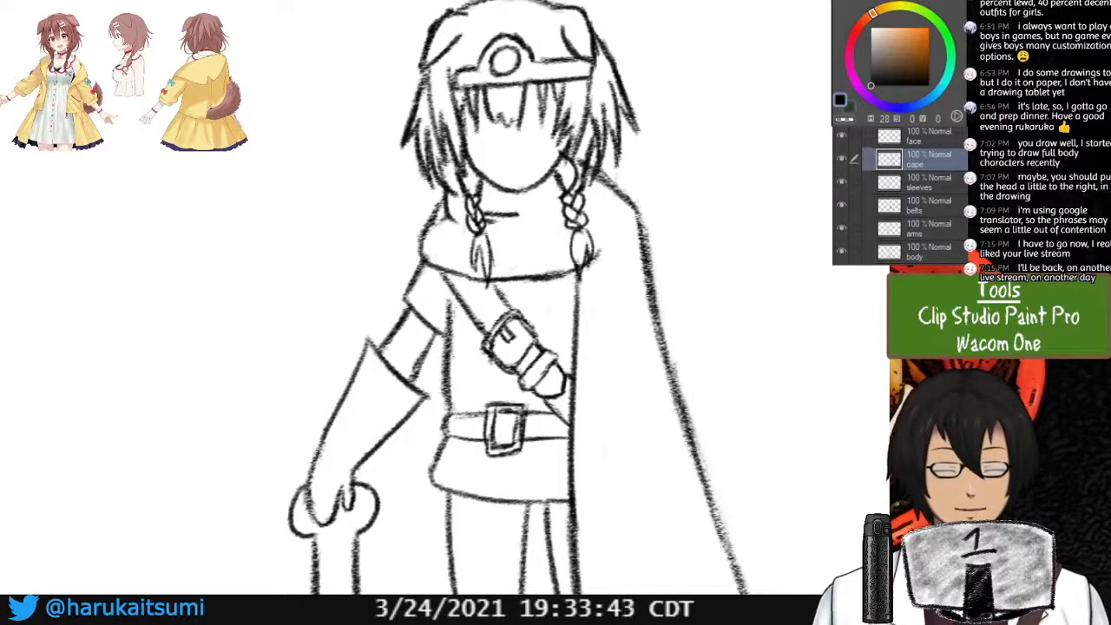
click(929, 251)
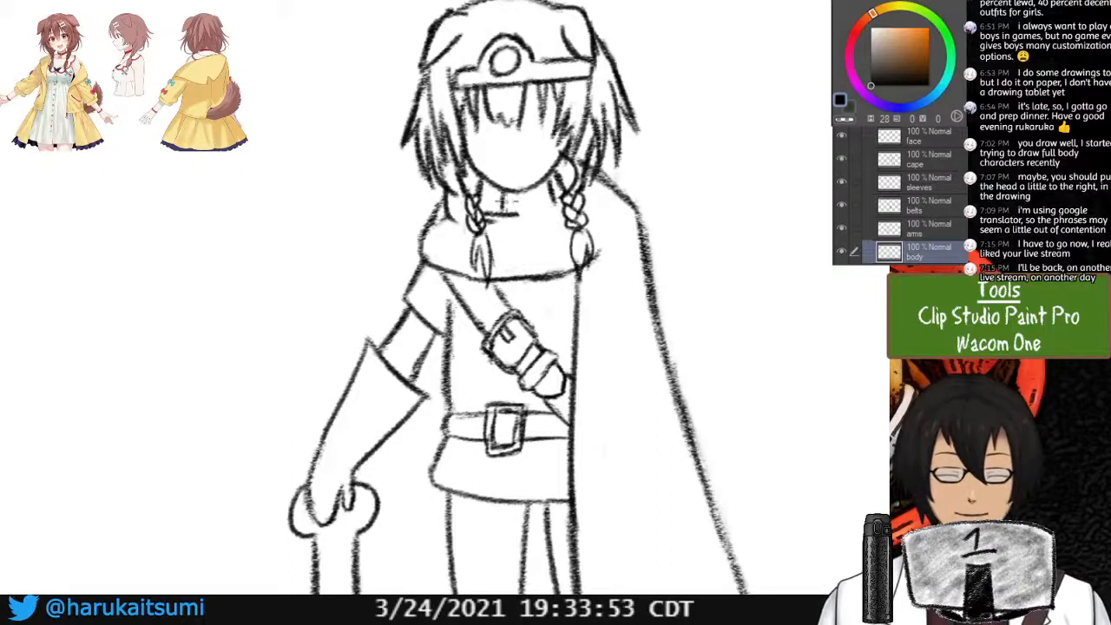
click(927, 160)
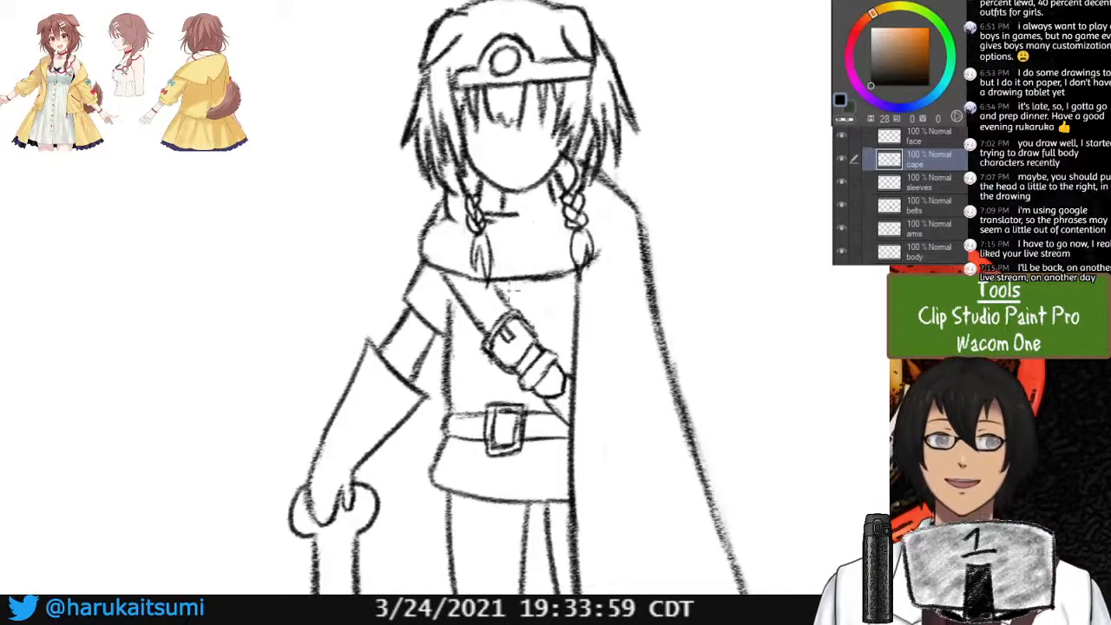
Try extending the collar line toward the far braid and adding a fold down its front, and undo these strokes.
drag(518, 214, 556, 205)
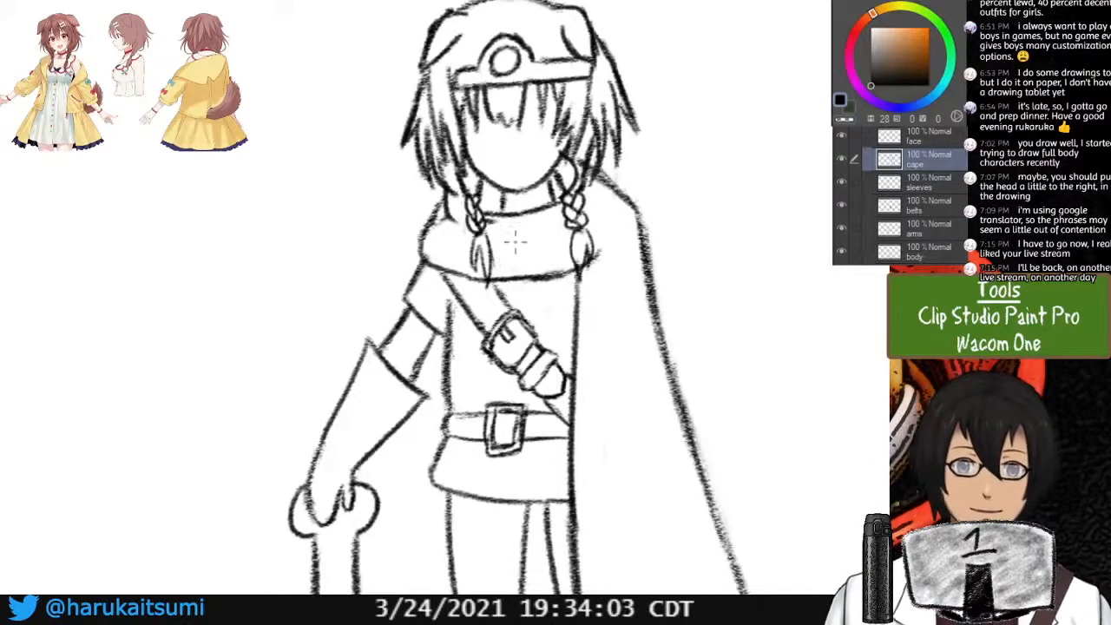
mouse_move(518, 215)
mouse_down()
mouse_move(499, 262)
mouse_move(513, 240)
mouse_up()
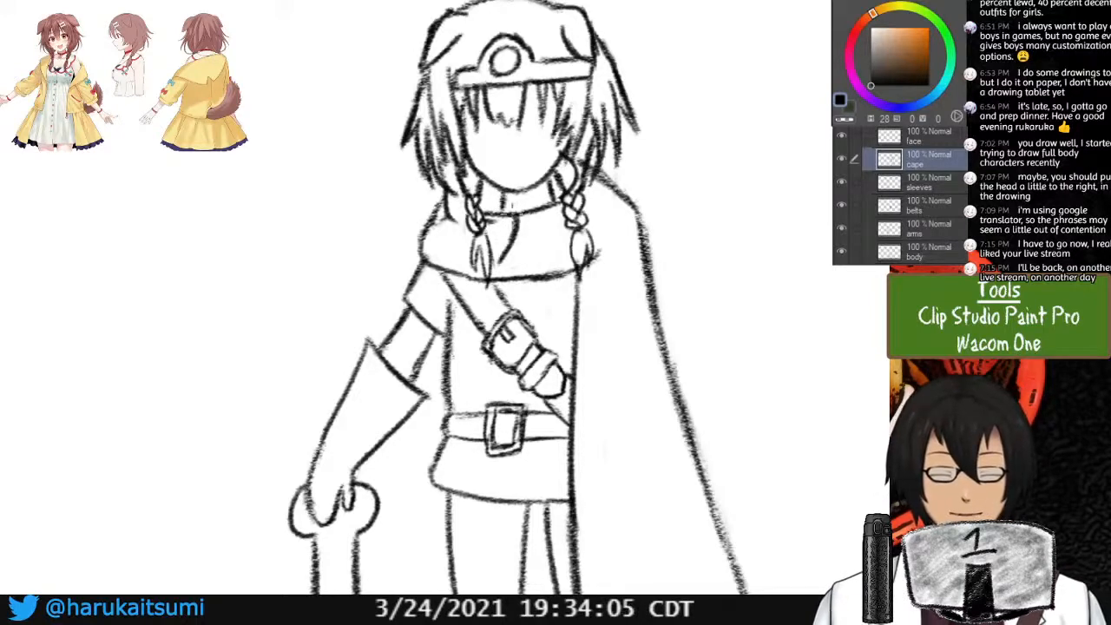
key(ctrl+z)
key(ctrl+z)
key(ctrl+z)
key(ctrl+z)
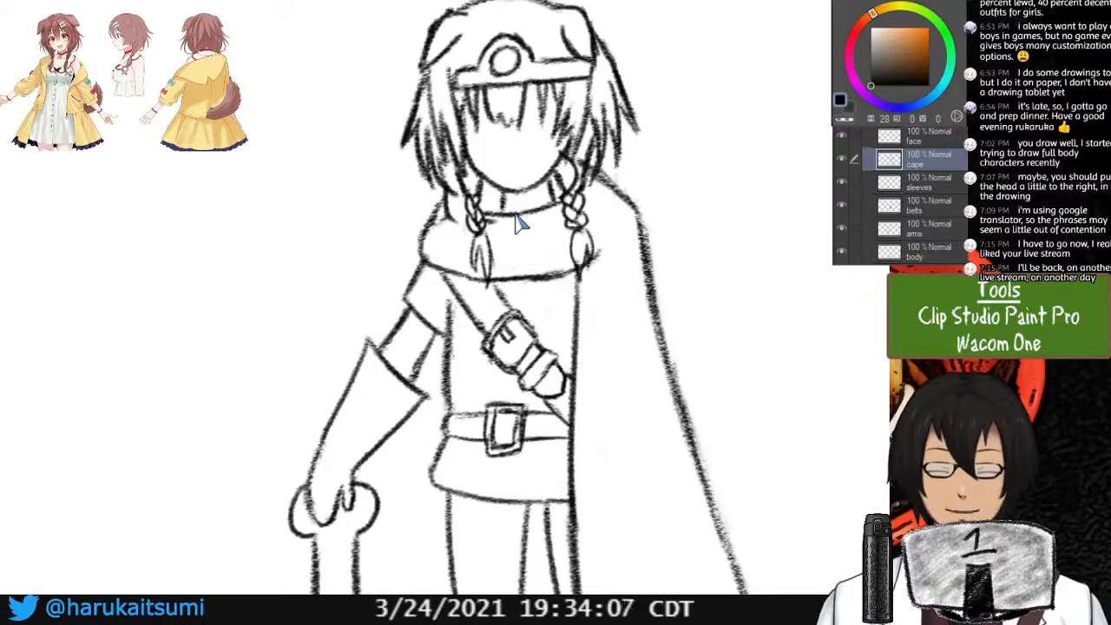
key(ctrl+z)
key(ctrl+z)
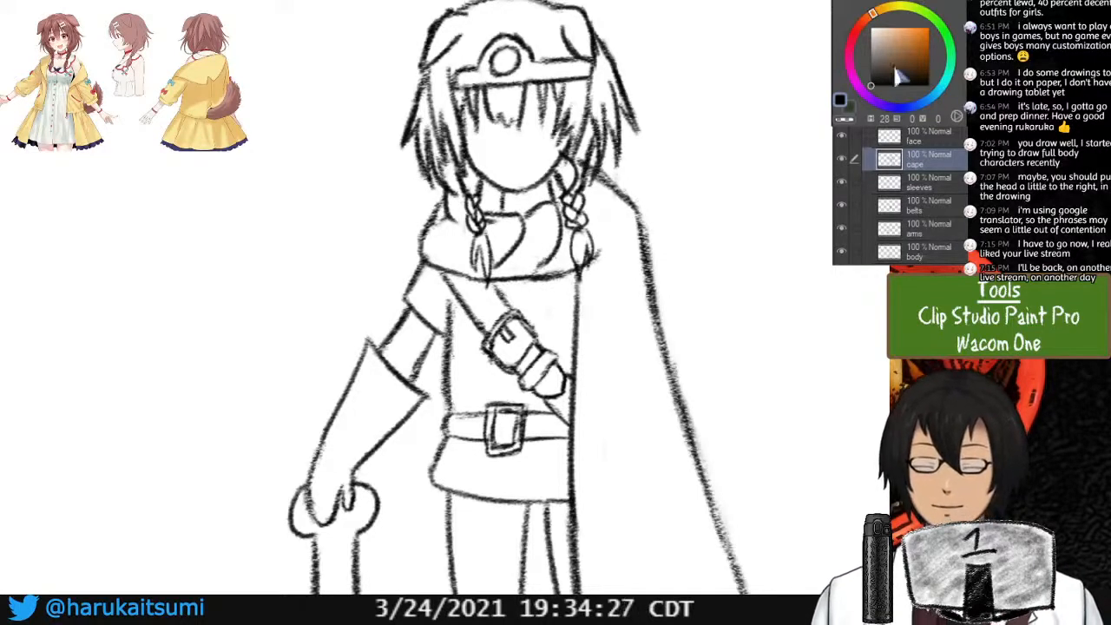
Erase the collar's lower edge and redraw it as rounded folds that overlap at the front of the cape.
mouse_move(457, 264)
mouse_down()
mouse_move(529, 278)
mouse_move(606, 251)
mouse_up()
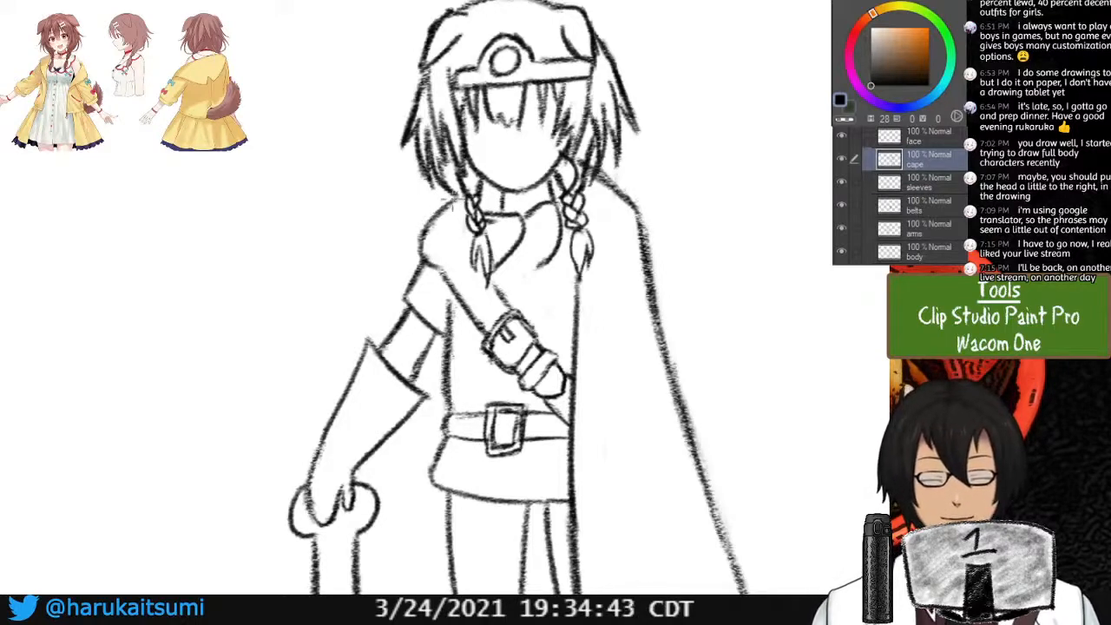
mouse_move(441, 263)
mouse_down()
mouse_move(451, 238)
mouse_move(479, 300)
mouse_move(487, 249)
mouse_up()
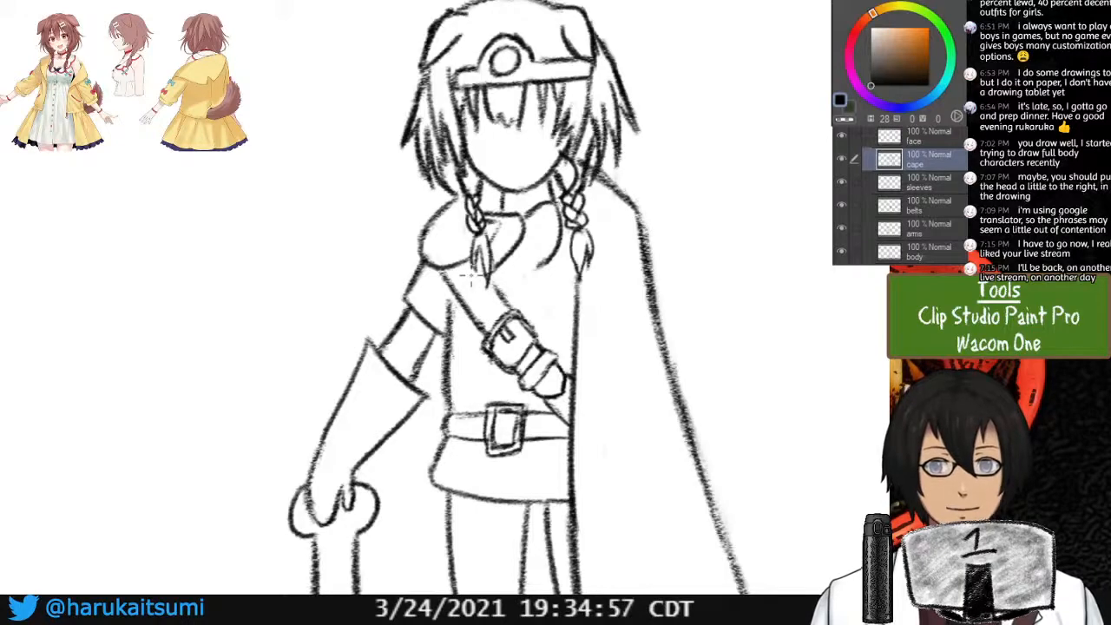
drag(487, 248, 501, 224)
mouse_move(478, 253)
mouse_down()
mouse_move(438, 256)
mouse_move(499, 276)
mouse_move(574, 268)
mouse_up()
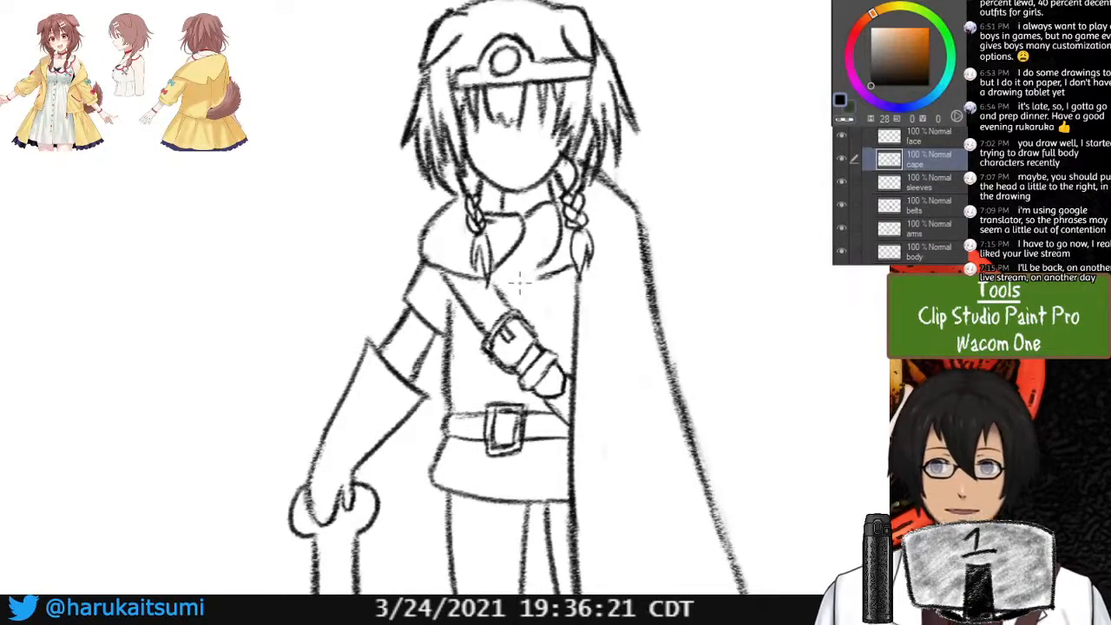
drag(541, 264, 503, 270)
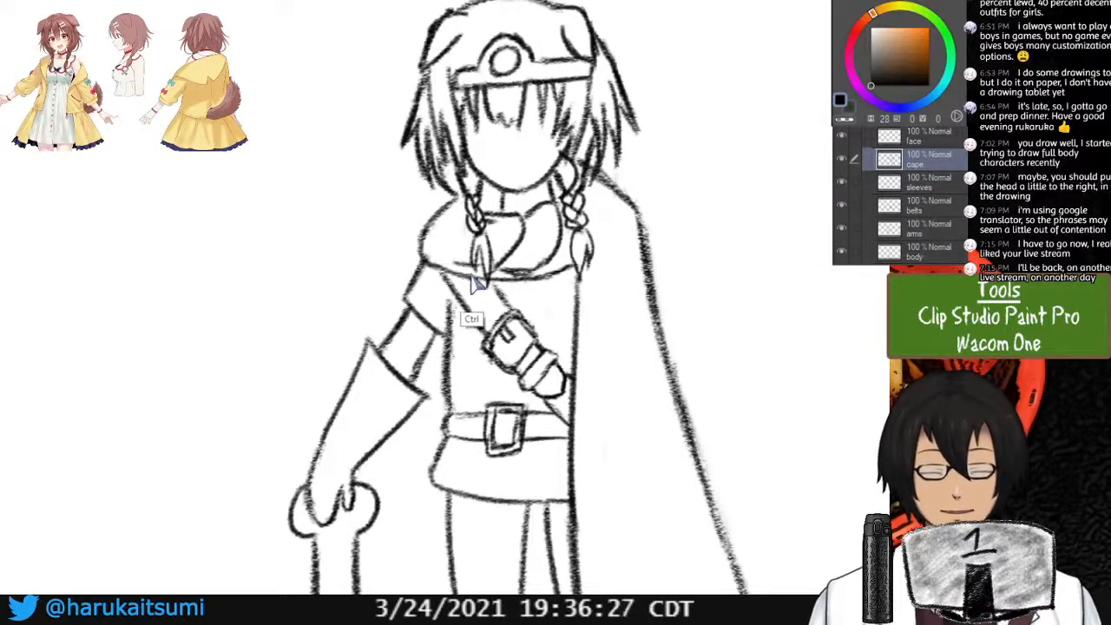
mouse_move(455, 266)
mouse_down()
mouse_move(491, 275)
mouse_move(465, 274)
mouse_move(482, 277)
mouse_up()
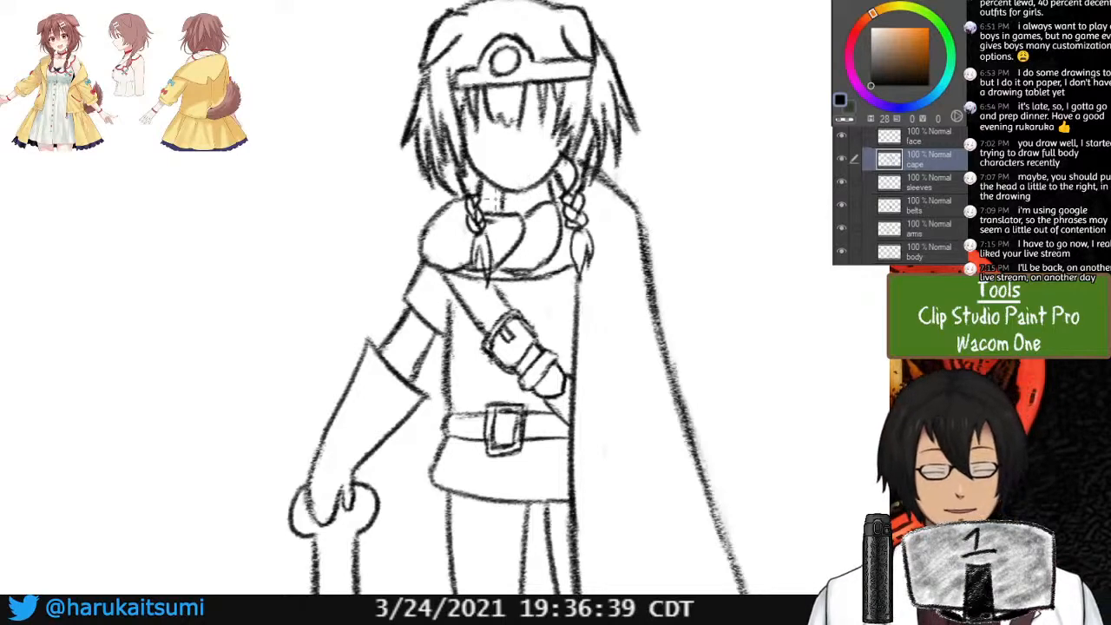
Toggle the cape layer's visibility to check the figure underneath, leaving the cape shown.
click(841, 159)
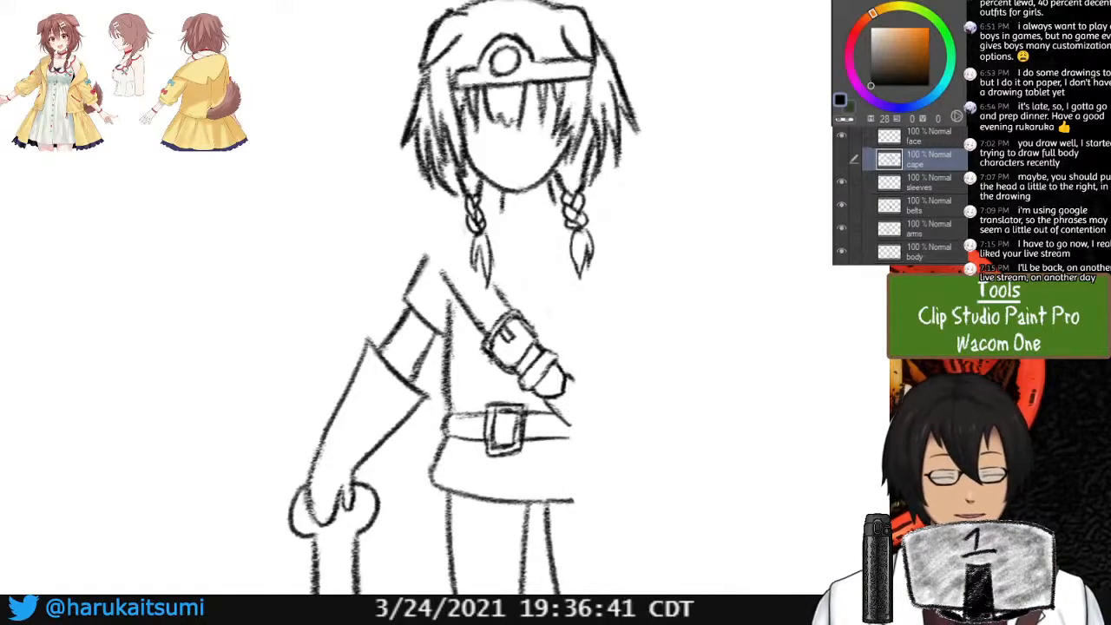
click(841, 159)
click(841, 159)
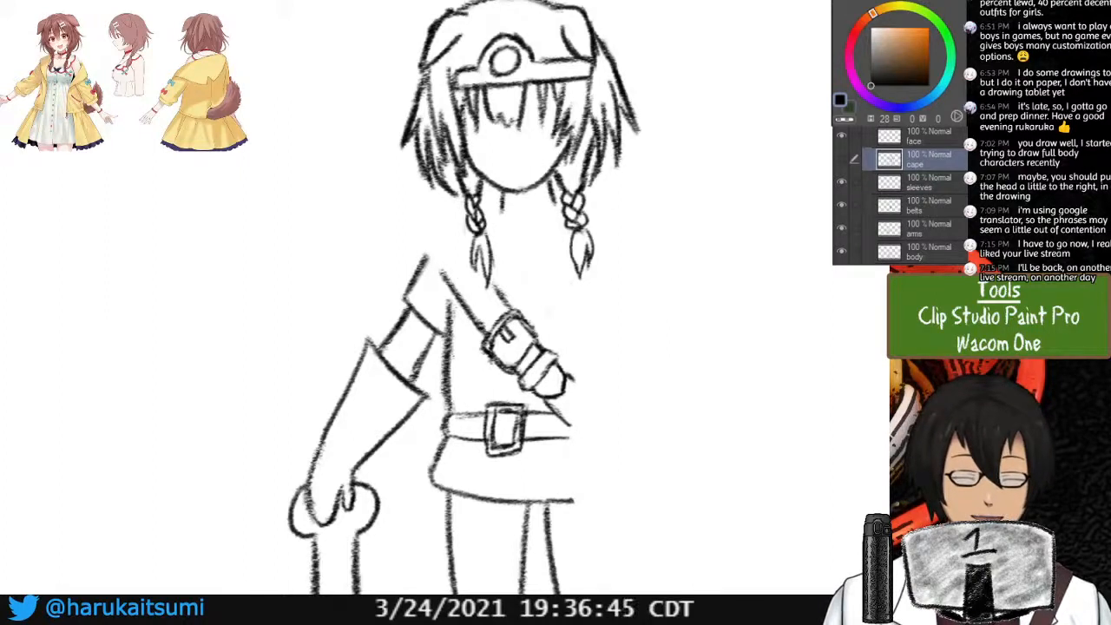
click(841, 159)
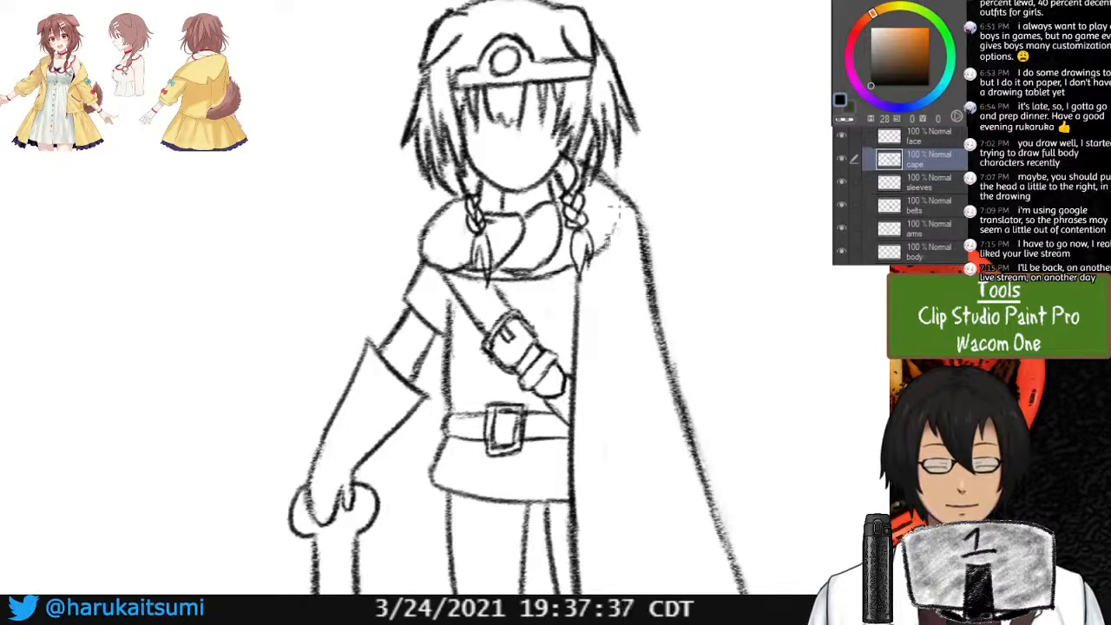
Draw the collar's rounded edge over the cape-side shoulder and redraw the cape's outer line from it downward.
mouse_move(614, 182)
mouse_down()
mouse_move(622, 215)
mouse_move(595, 253)
mouse_up()
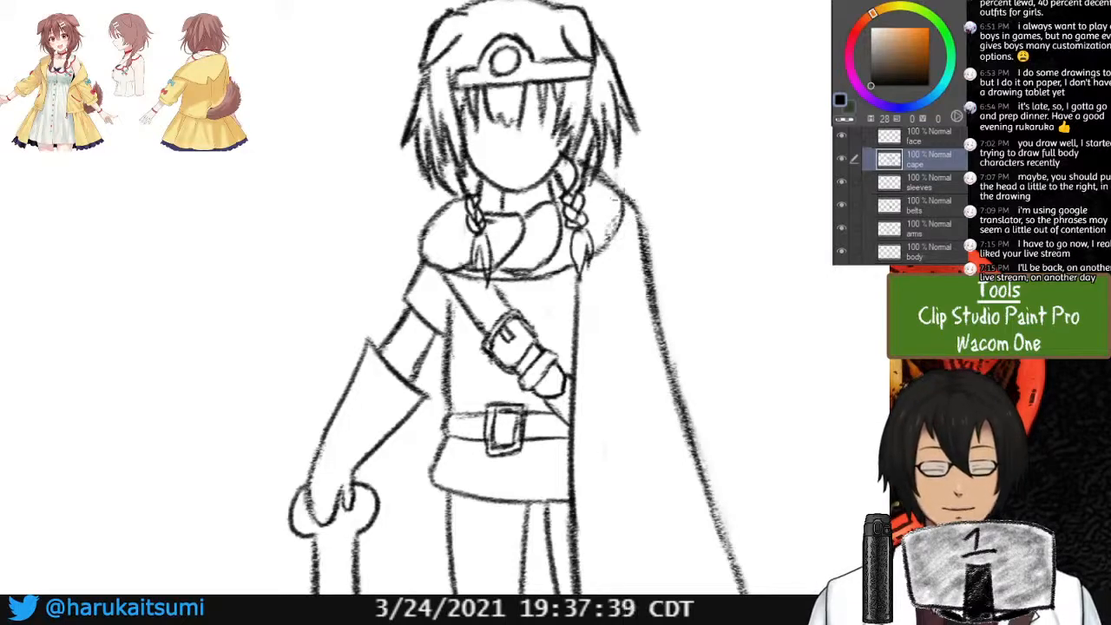
drag(623, 198, 594, 253)
mouse_move(621, 217)
mouse_down()
mouse_move(649, 280)
mouse_move(660, 360)
mouse_up()
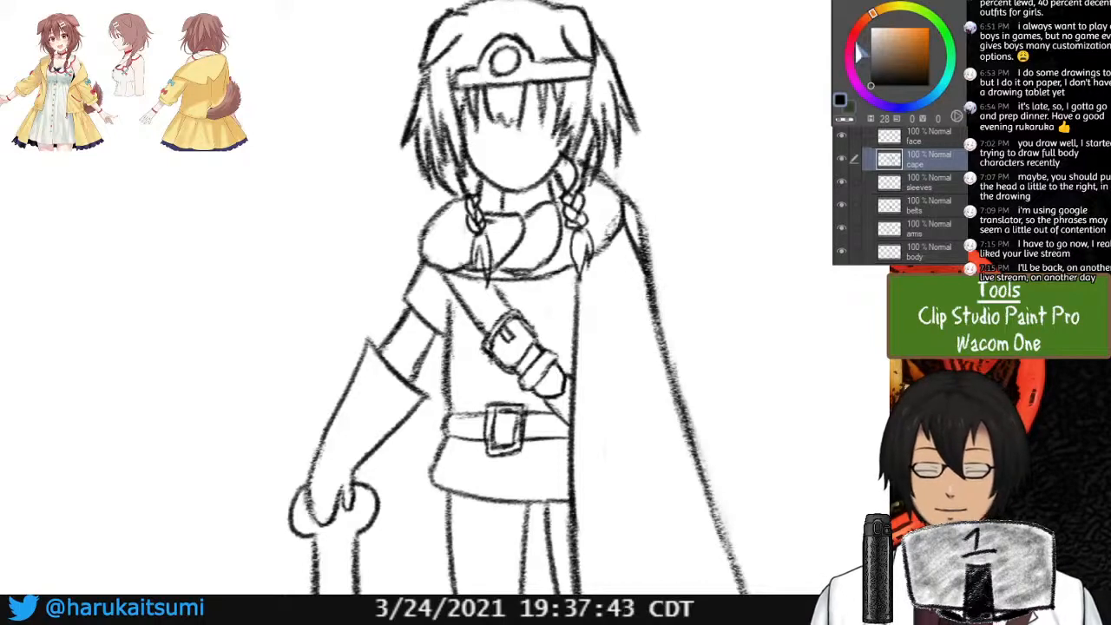
drag(635, 217, 686, 394)
mouse_move(674, 343)
mouse_down()
mouse_move(691, 435)
mouse_move(714, 472)
mouse_up()
key(ctrl+minus)
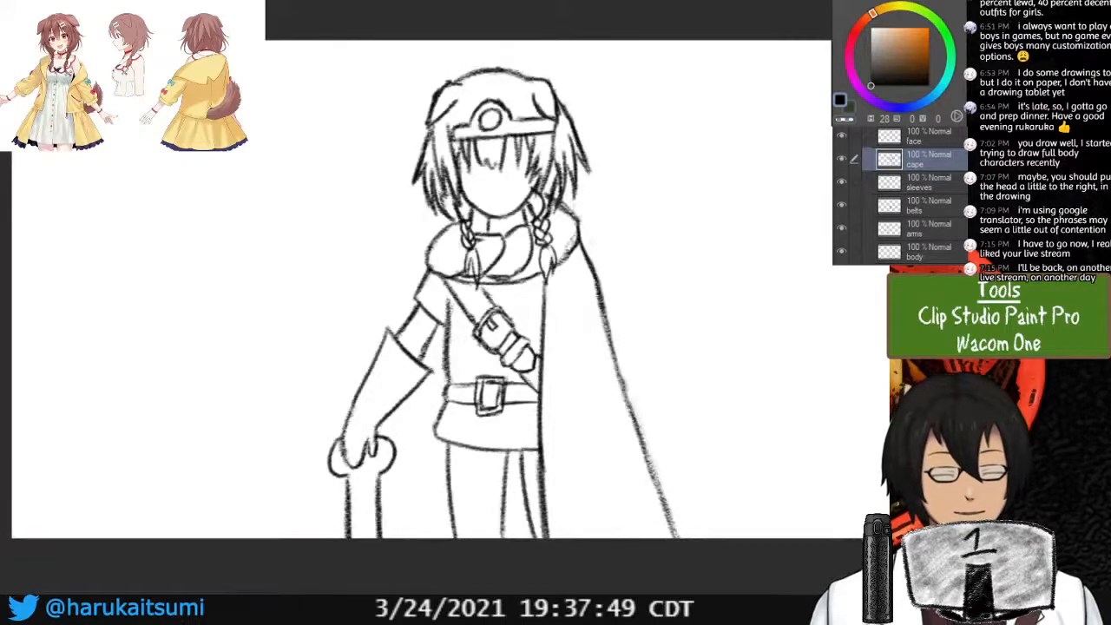
Retouch the upper end of the cape's front edge below the braid and the lower part of its outer line.
key(ctrl+plus)
mouse_move(590, 560)
mouse_down()
mouse_move(410, 39)
mouse_move(335, 396)
mouse_up()
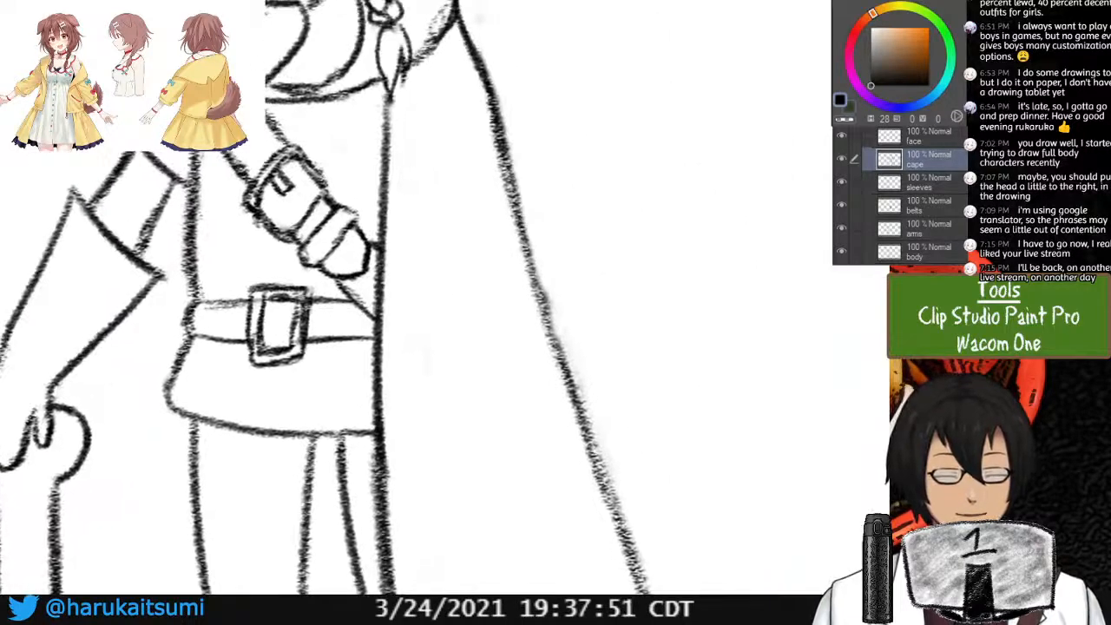
mouse_move(565, 309)
mouse_down()
mouse_move(547, 283)
mouse_move(585, 405)
mouse_move(588, 394)
mouse_move(610, 436)
mouse_move(633, 546)
mouse_move(657, 573)
mouse_up()
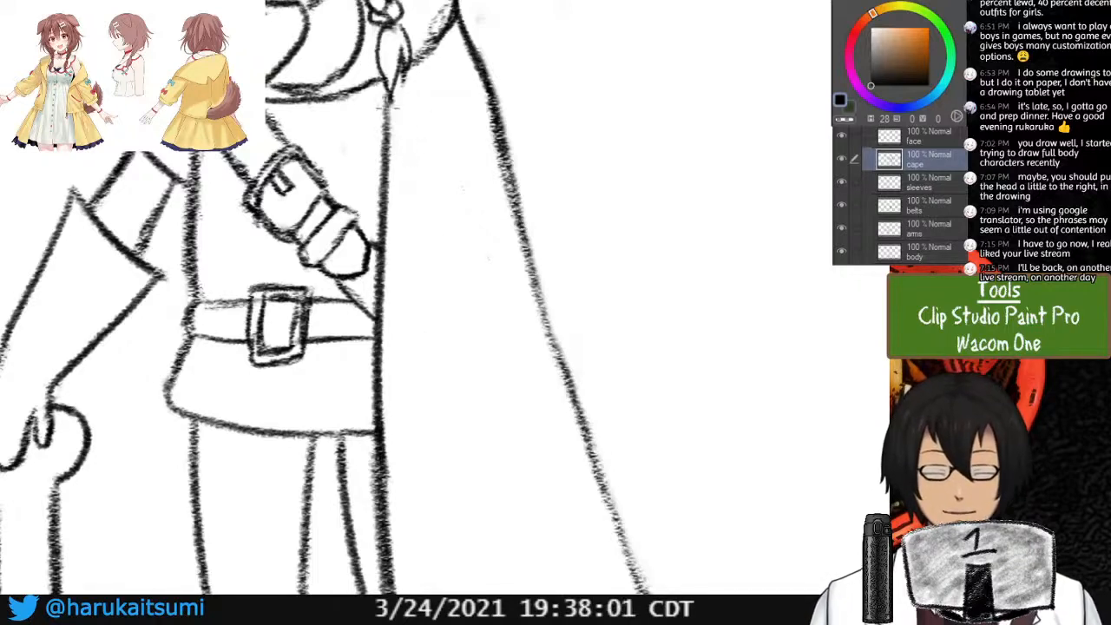
drag(391, 102, 383, 185)
drag(526, 282, 644, 591)
key(ctrl+minus)
key(ctrl+minus)
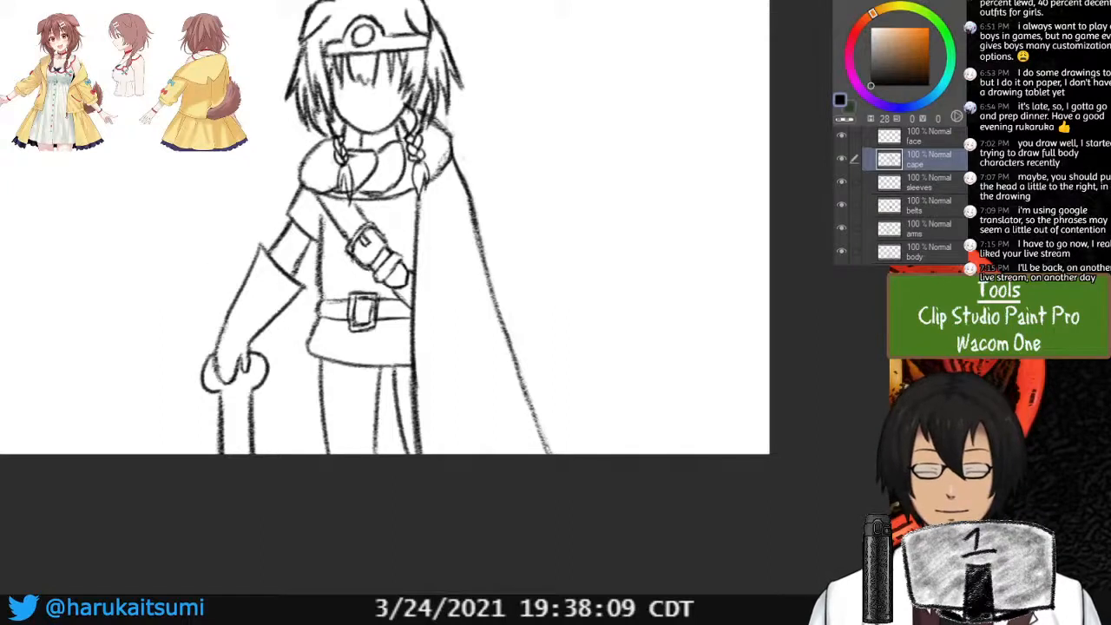
Select the cape's outer line below the collar with a freehand selection, delete it, and clear the selection.
mouse_move(466, 149)
mouse_down()
mouse_move(588, 503)
mouse_move(498, 124)
mouse_up()
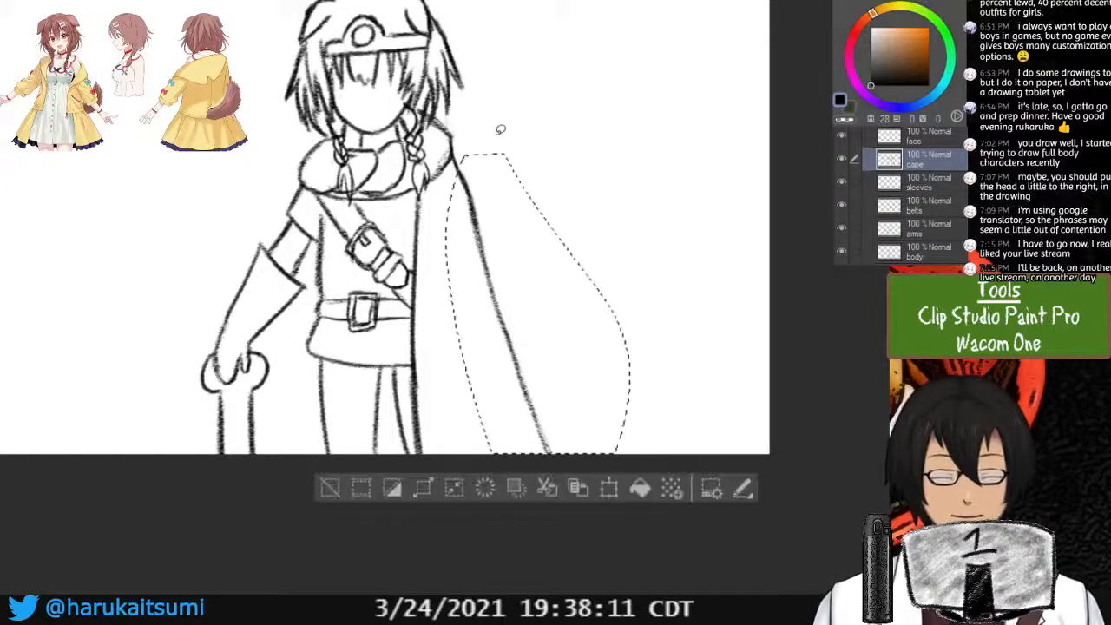
key(Delete)
key(ctrl+d)
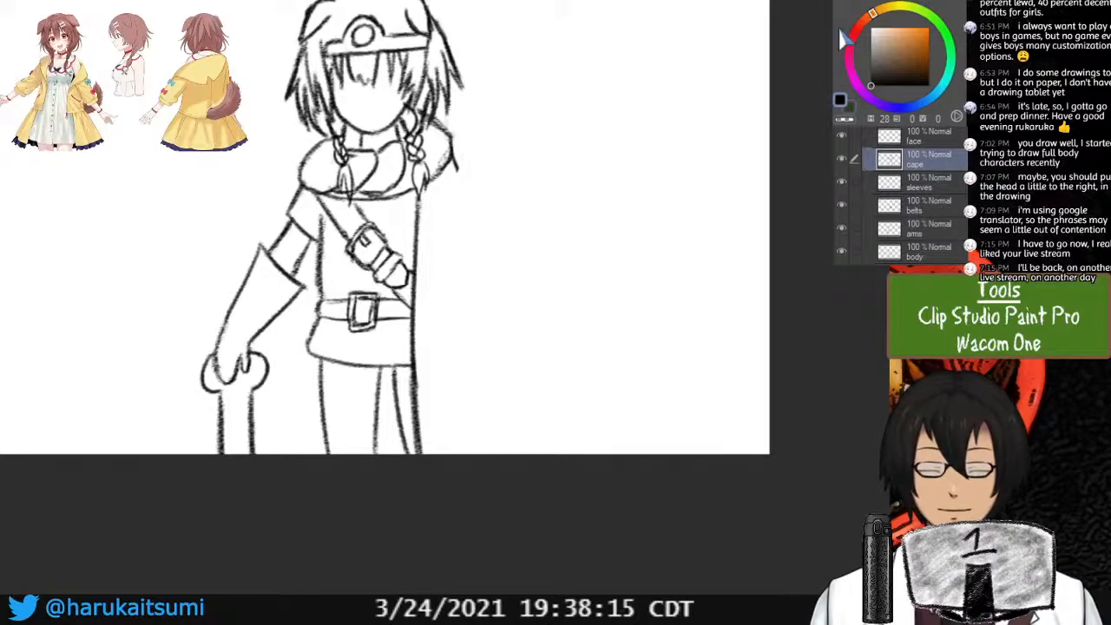
Redraw the cape's outer line from the collar's outer edge to the canvas bottom, darkening it with overlapping strokes.
drag(450, 137, 560, 452)
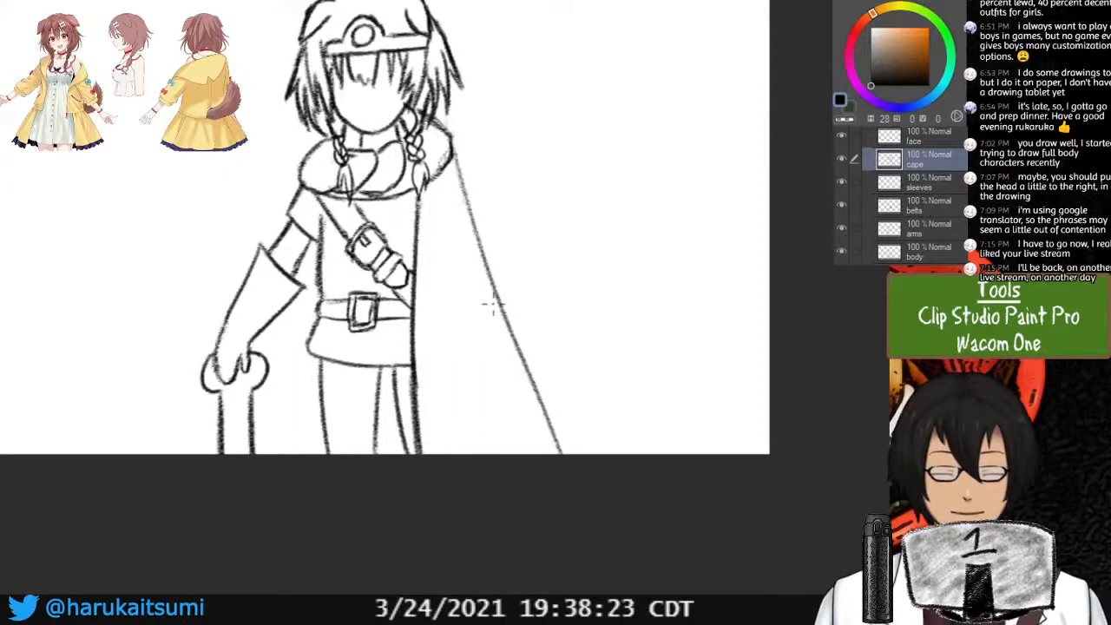
drag(457, 166, 502, 314)
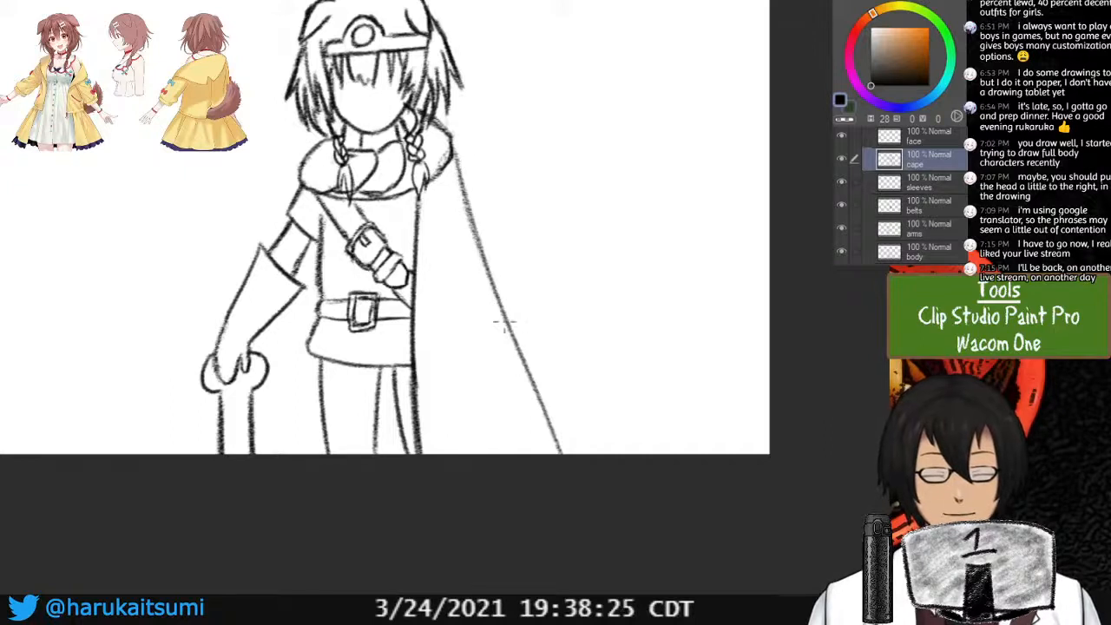
drag(458, 158, 481, 260)
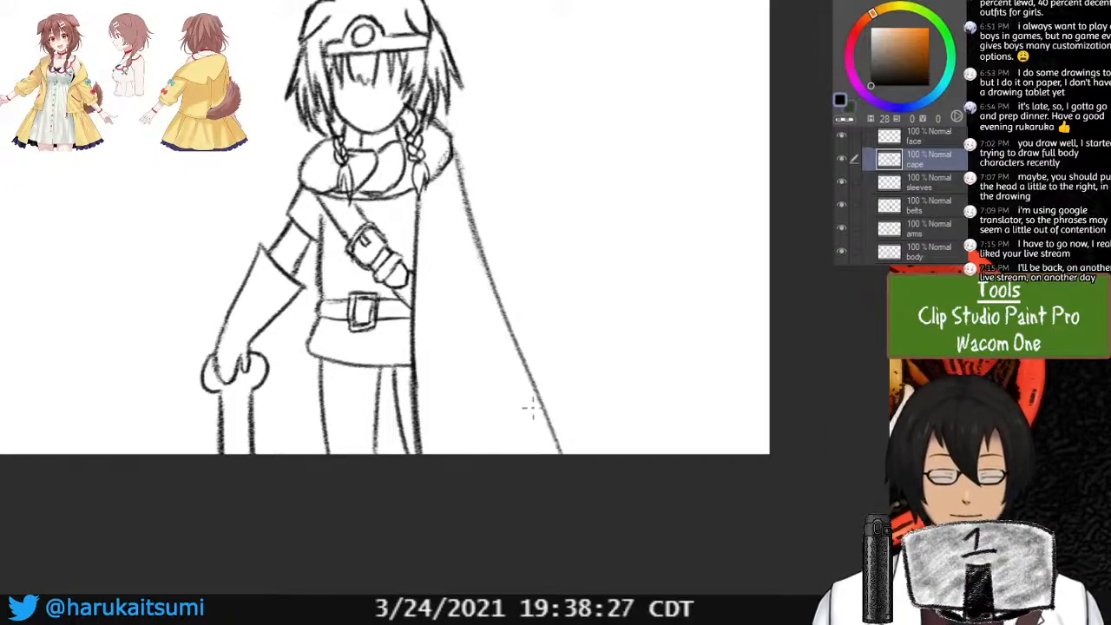
drag(500, 300, 531, 387)
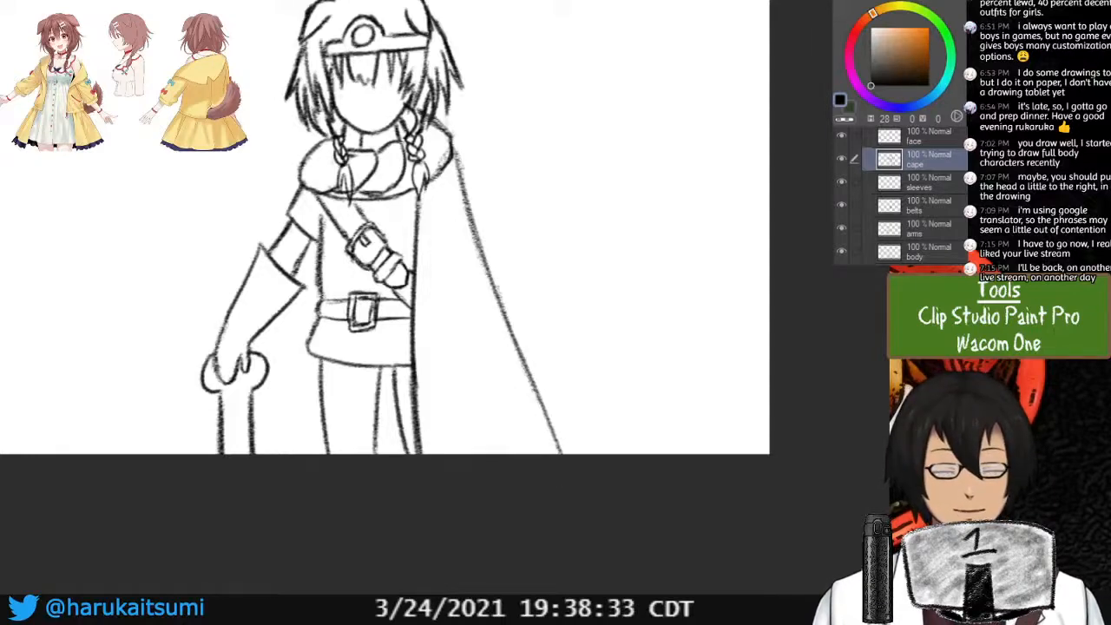
key(ctrl+plus)
key(ctrl+minus)
Try several slanted fold lines inside the lower part of the cape and undo them.
drag(469, 308, 502, 453)
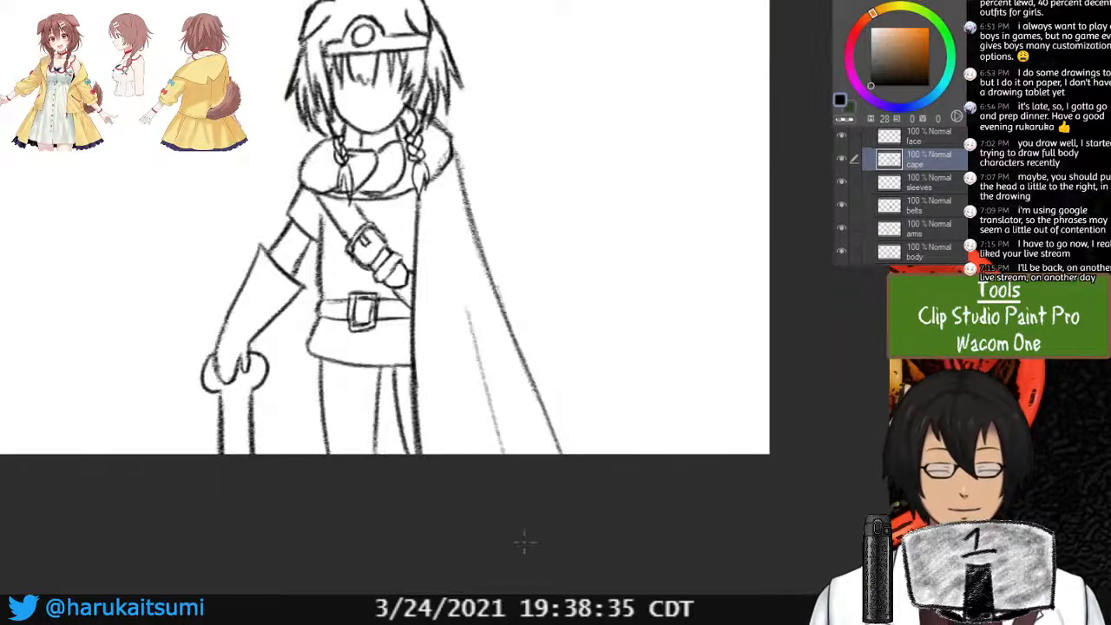
drag(465, 314, 496, 453)
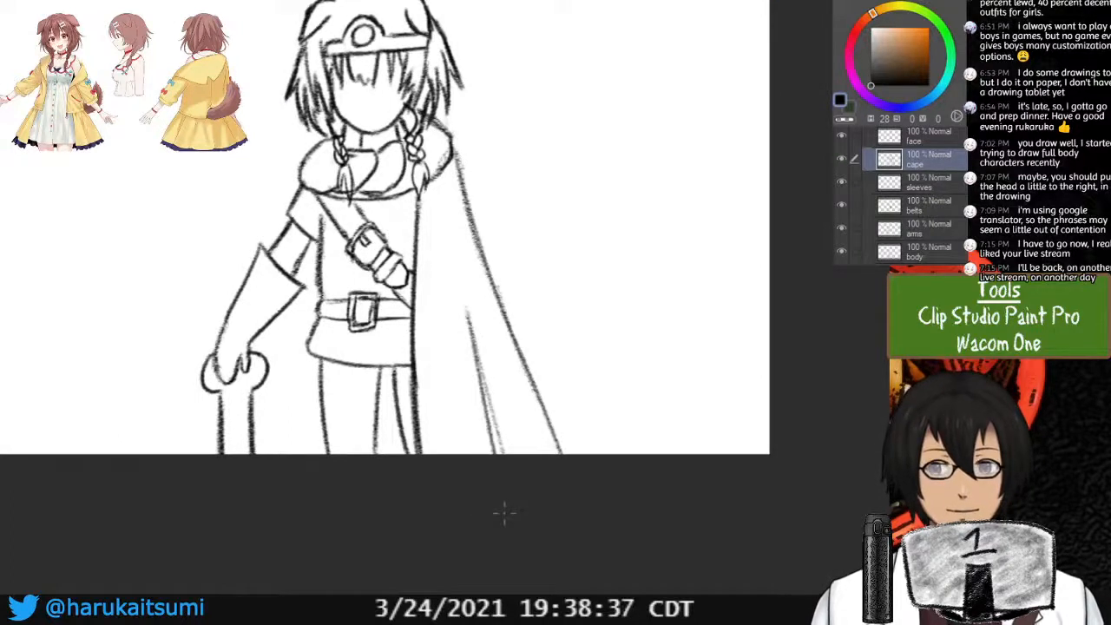
key(ctrl+z)
key(ctrl+z)
drag(468, 315, 489, 453)
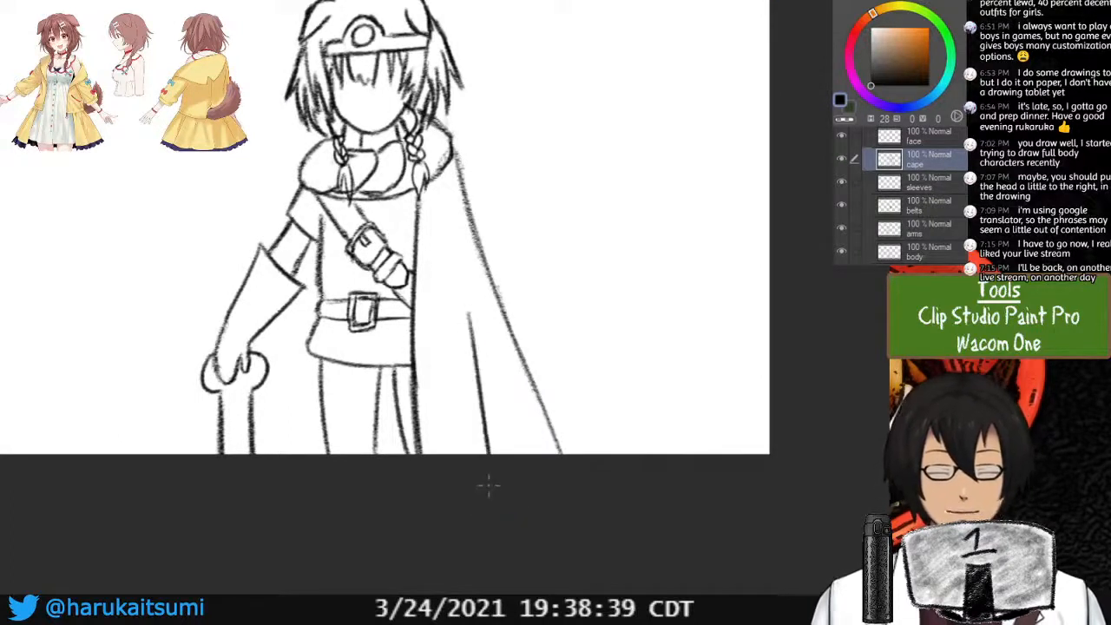
key(ctrl+z)
Draw one slanted fold line down the lower cape, and toggle the cape layer's visibility to check the figure.
drag(460, 319, 503, 453)
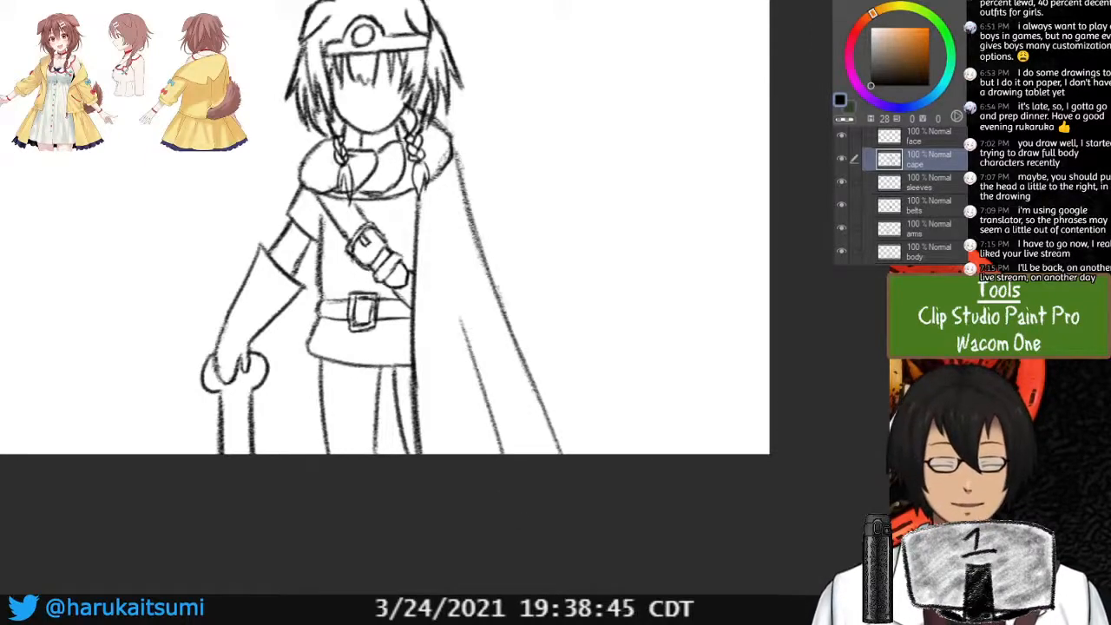
key(ctrl+plus)
mouse_move(417, 261)
mouse_down()
mouse_move(473, 415)
mouse_move(495, 314)
mouse_move(464, 352)
mouse_move(441, 353)
mouse_up()
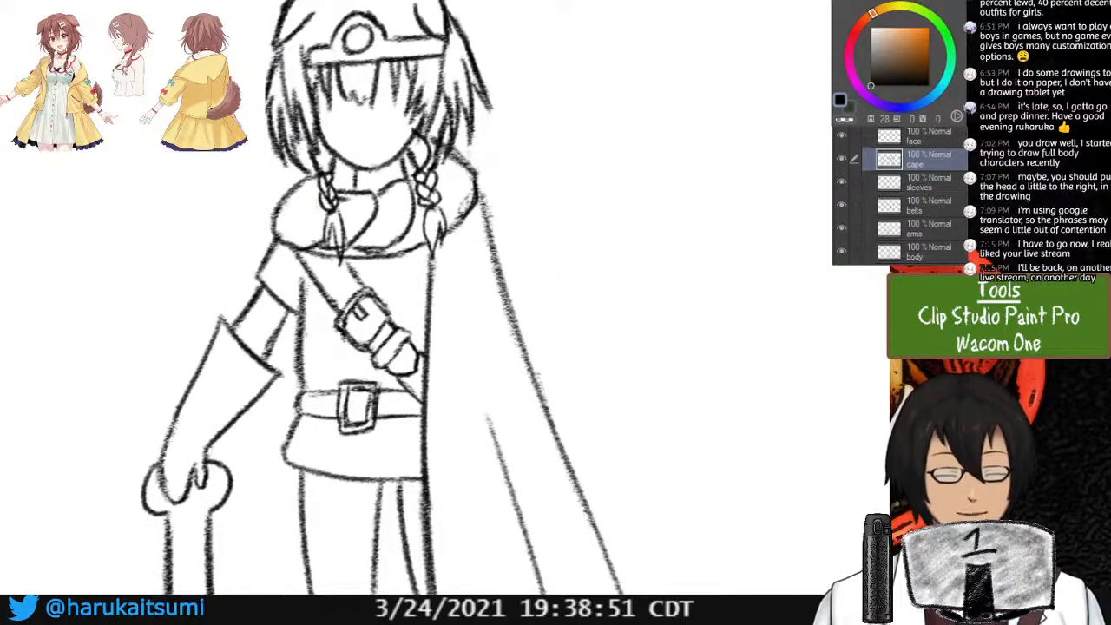
click(841, 159)
click(841, 159)
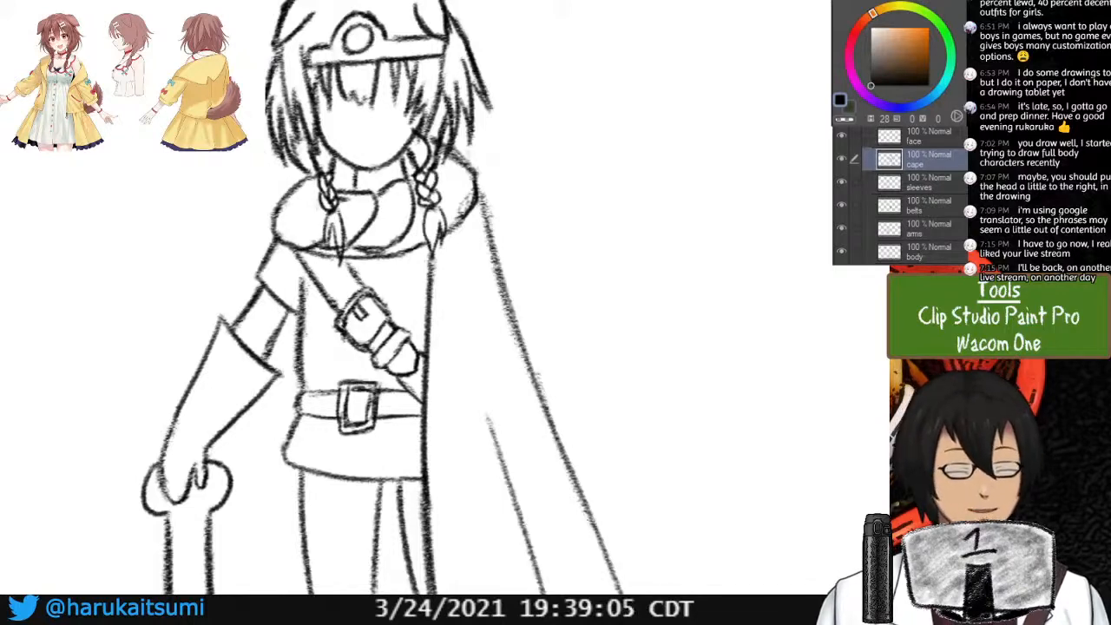
Add a new layer between the sword layer and Layer 1 for the face guidelines.
key(ctrl+plus)
mouse_move(390, 217)
mouse_down()
mouse_move(619, 514)
mouse_move(502, 535)
mouse_move(589, 424)
mouse_move(622, 401)
mouse_up()
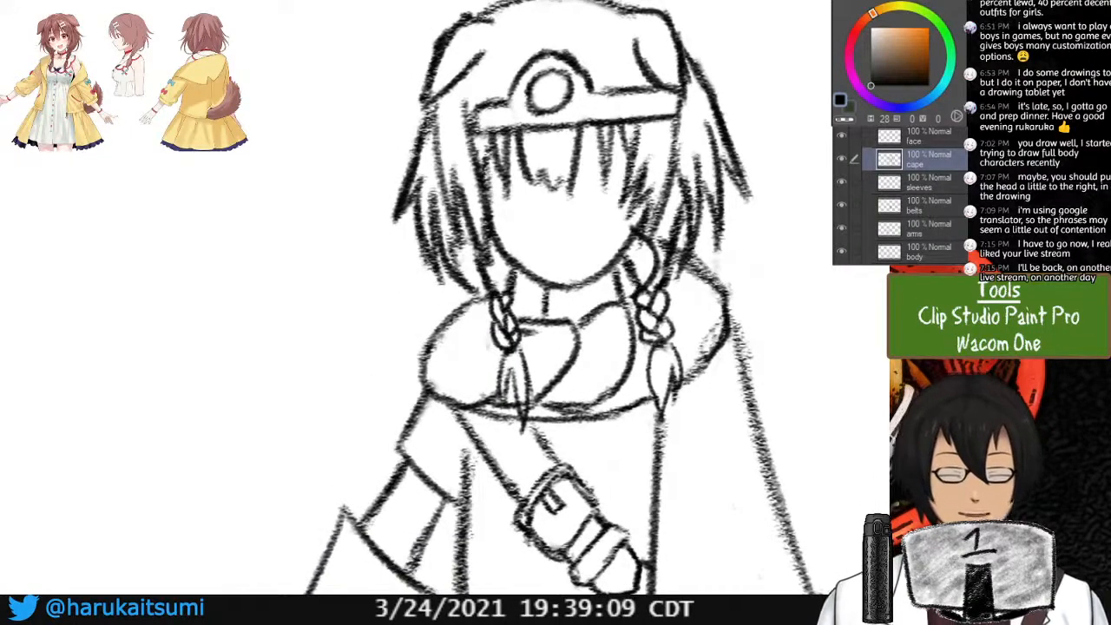
scroll(903, 191, down, 3)
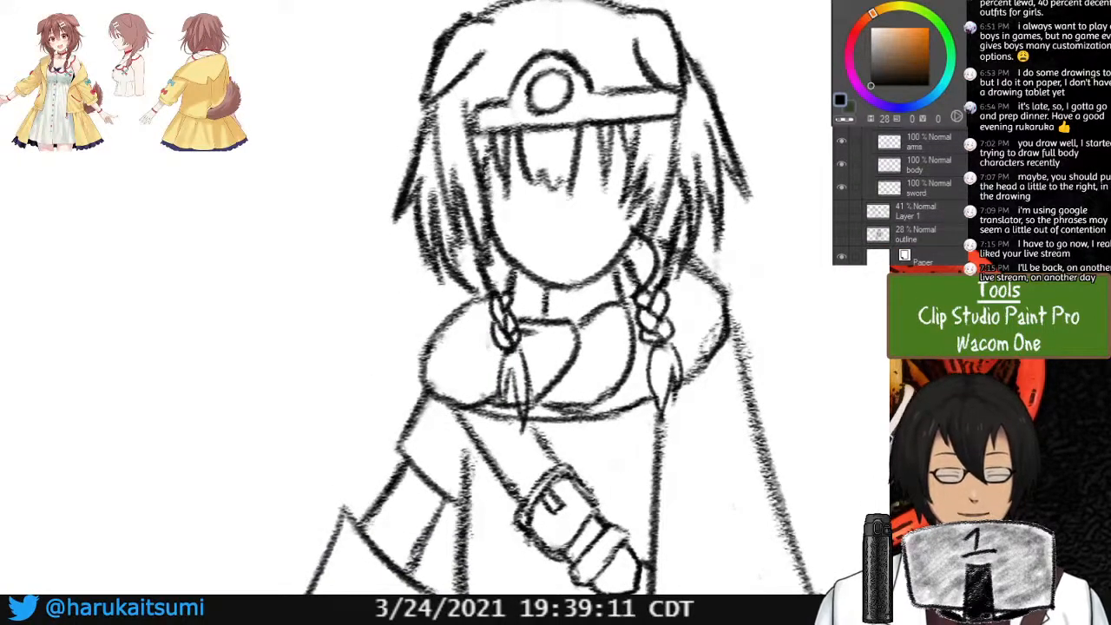
key(ctrl+shift+n)
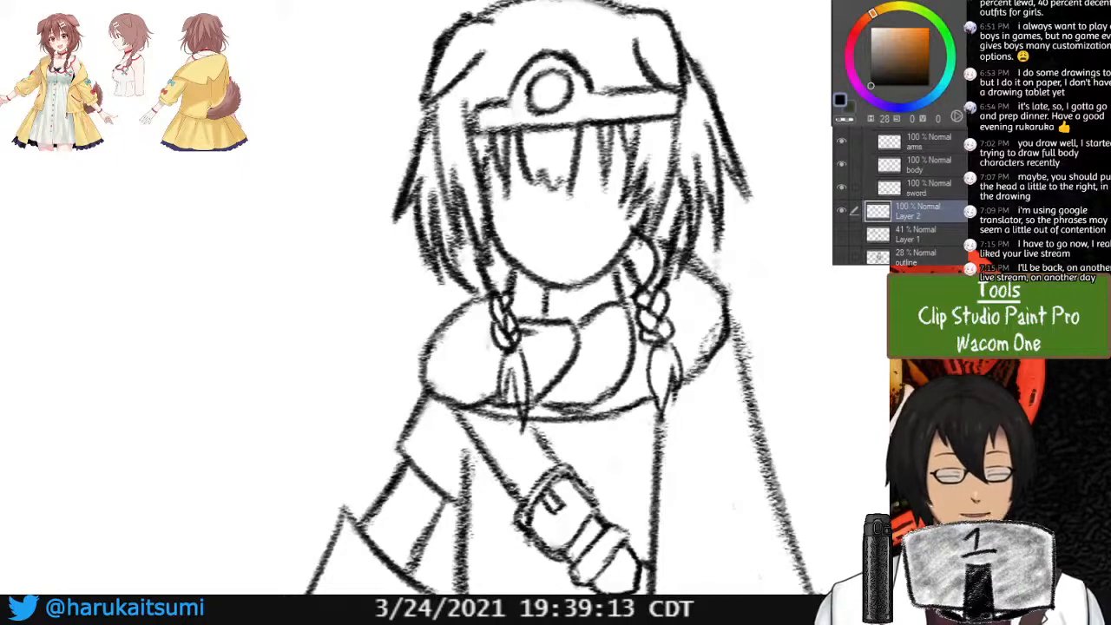
Draw a vertical center line and a horizontal eye line across the face, and lower the guide layer's opacity to 34%.
drag(564, 347, 328, 314)
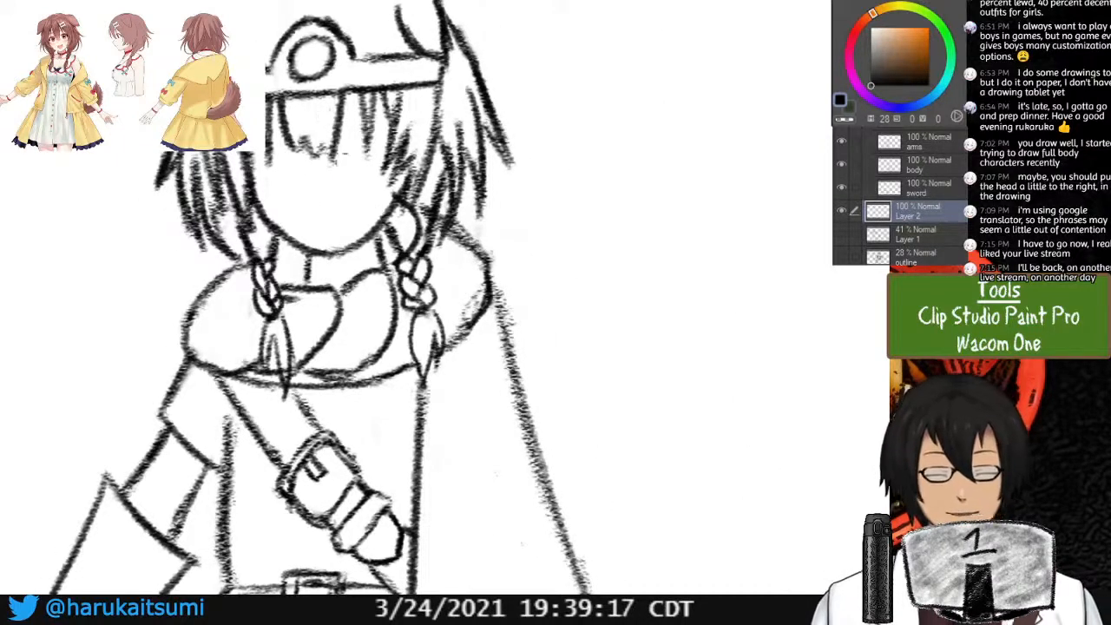
drag(315, 152, 326, 236)
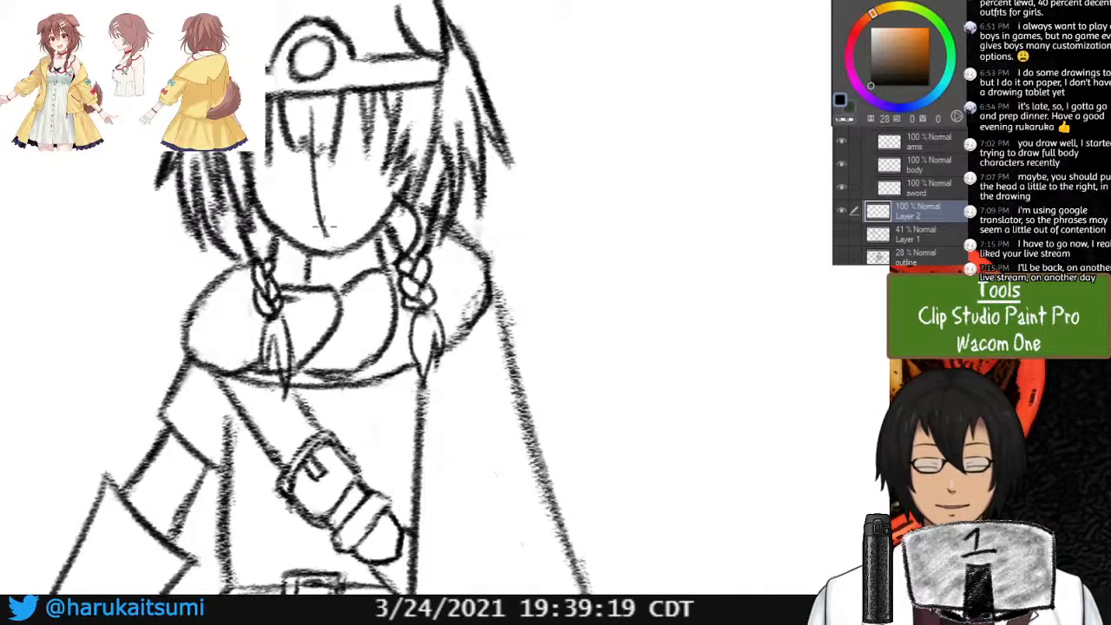
key(ctrl+z)
drag(315, 130, 328, 253)
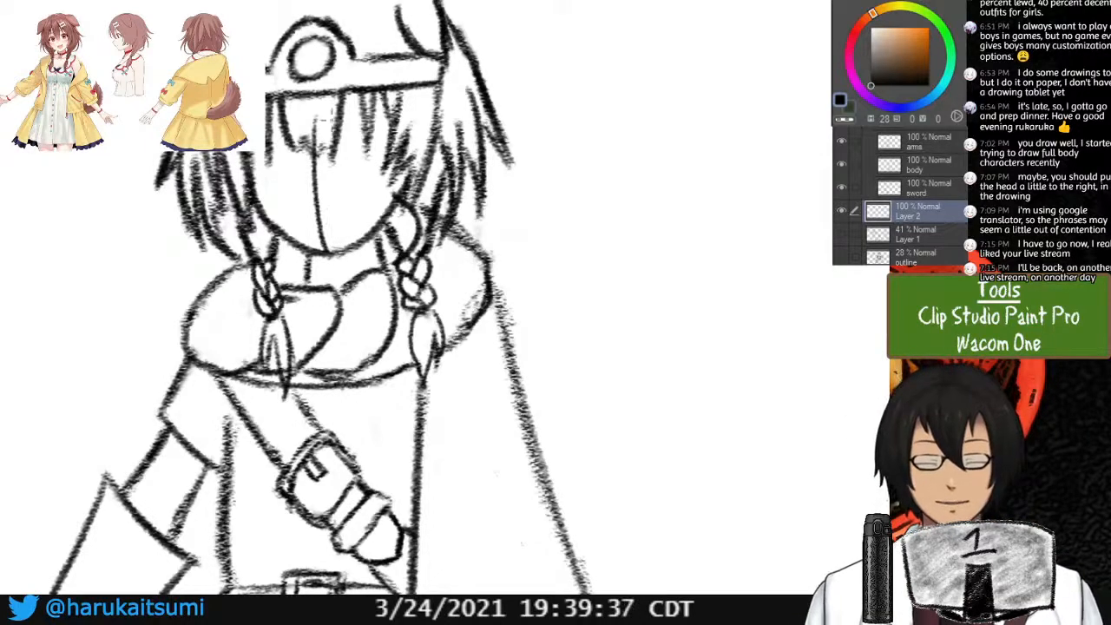
mouse_move(271, 144)
mouse_down()
mouse_move(271, 166)
mouse_move(401, 156)
mouse_up()
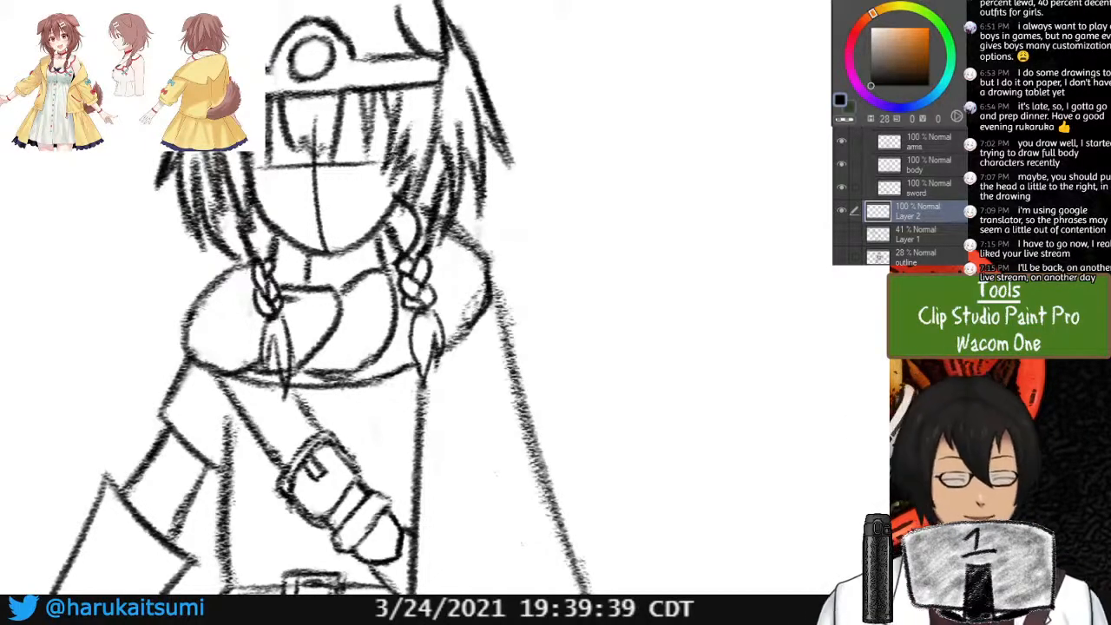
click(911, 131)
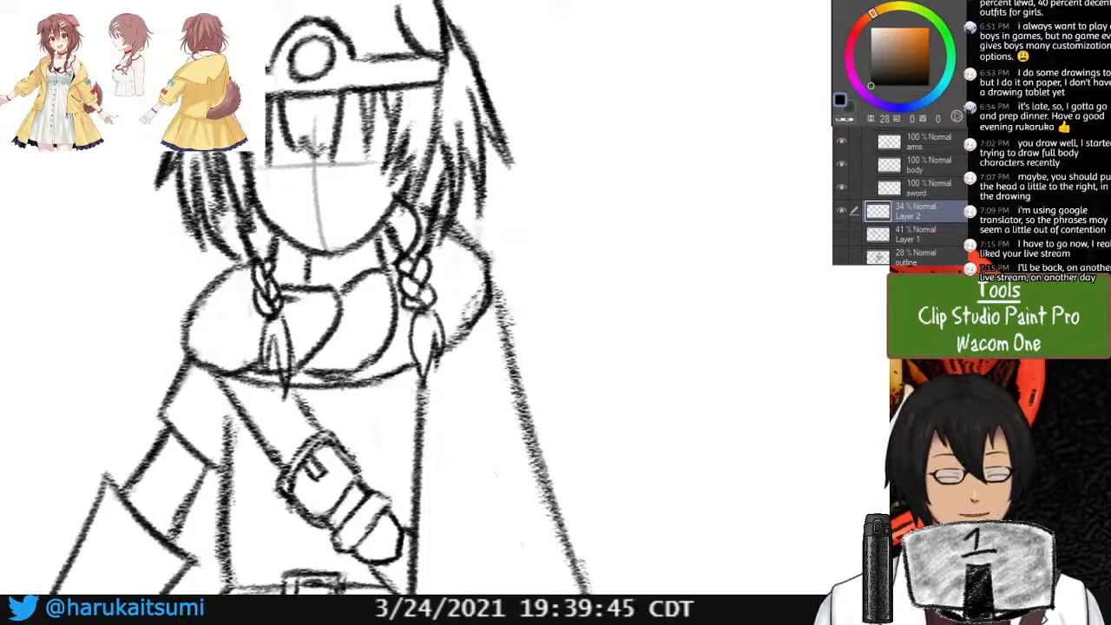
Add a new layer directly above the face layer and name it eyes.
scroll(903, 196, up, 8)
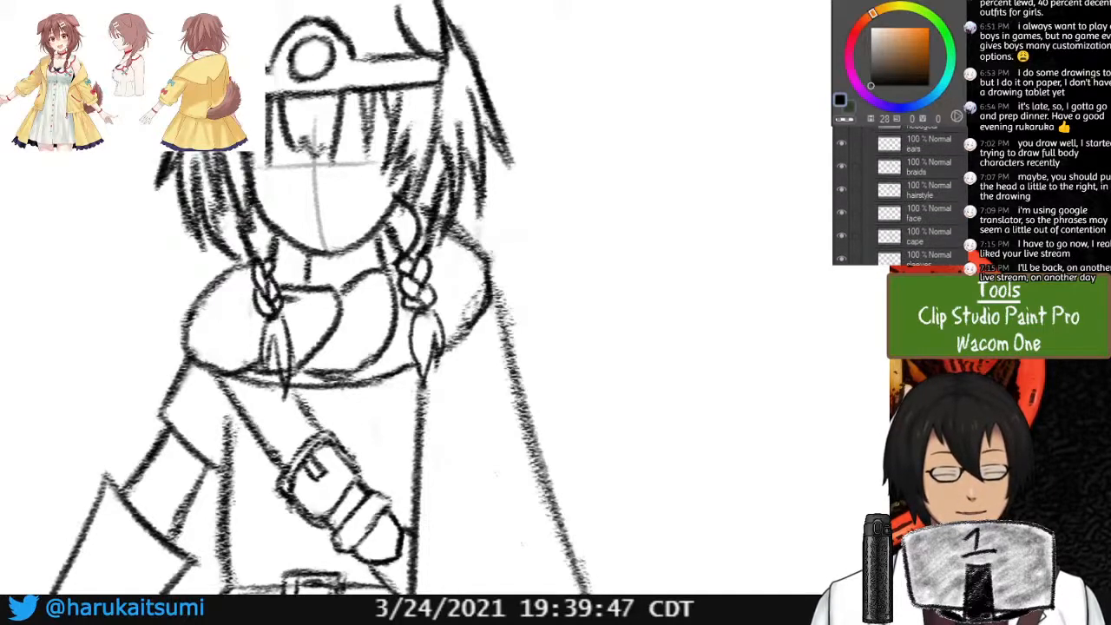
scroll(902, 195, up, 2)
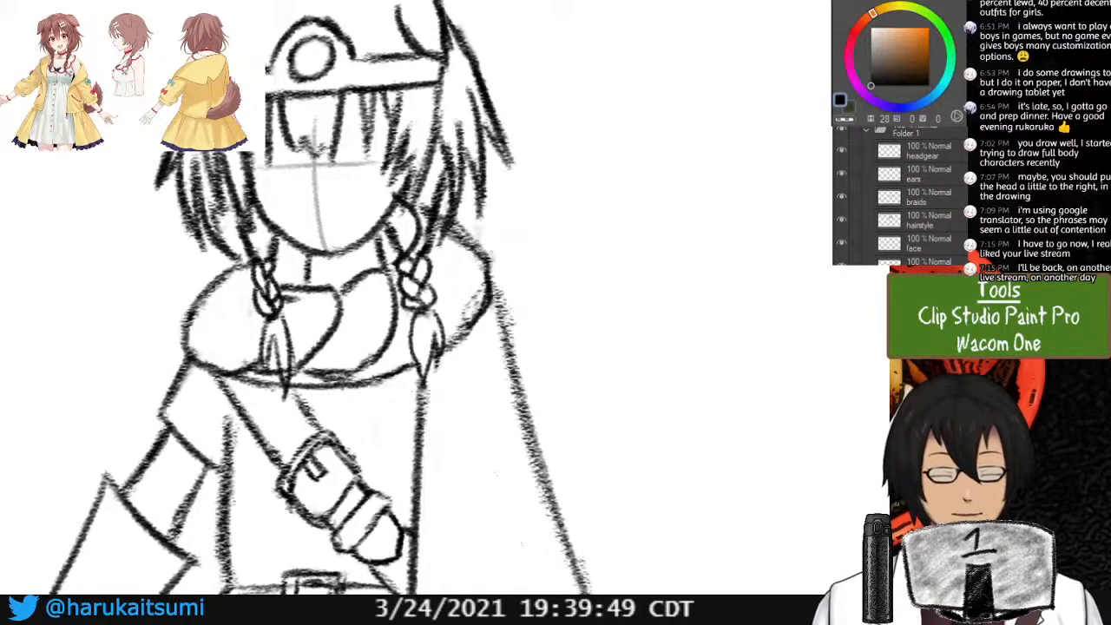
scroll(903, 195, down, 3)
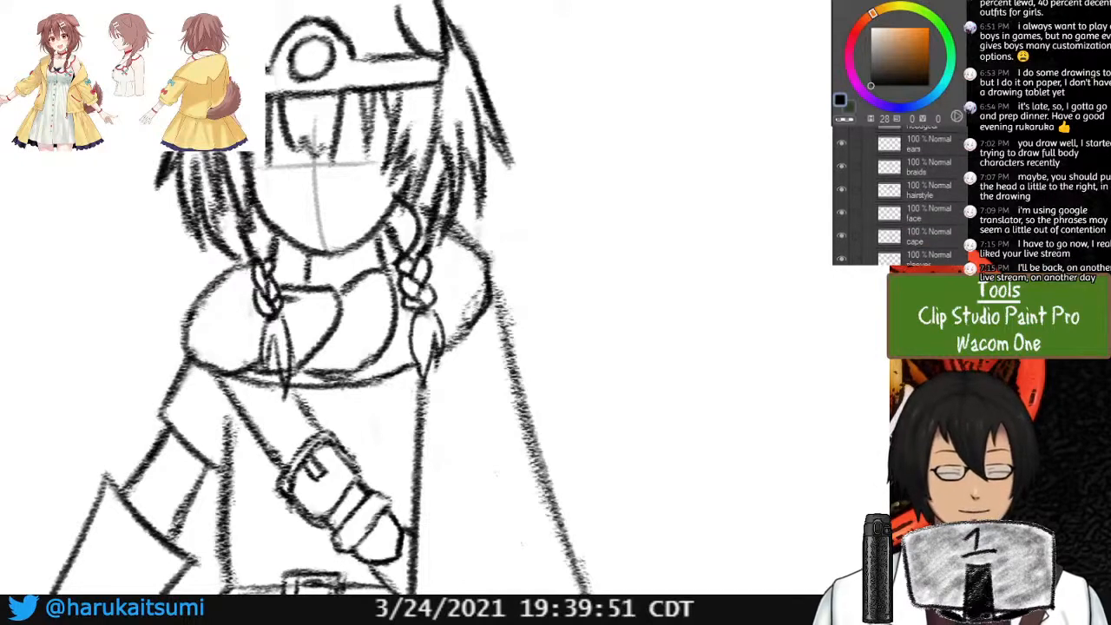
click(920, 209)
key(ctrl+shift+n)
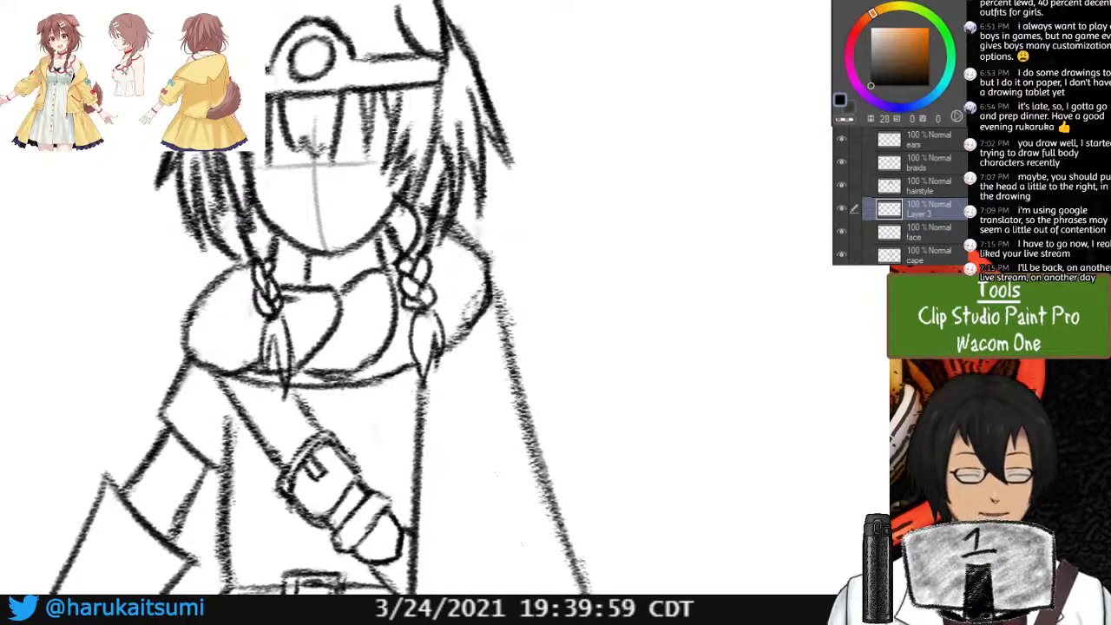
key(Return)
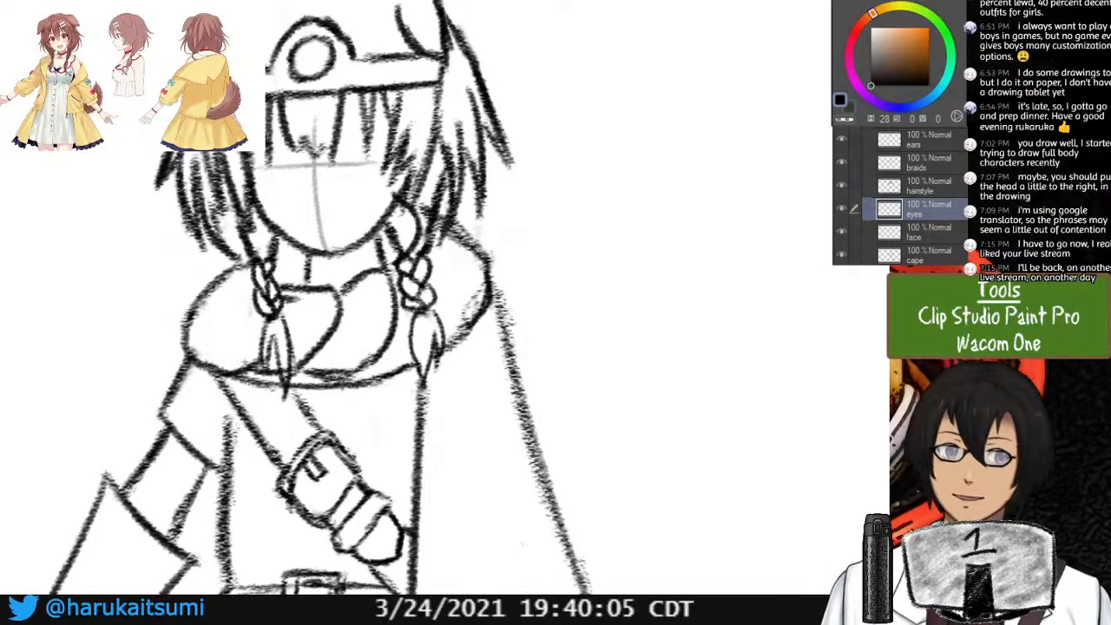
Draw curved upper lash lines with outer corners for both eyes along the horizontal guideline.
mouse_move(347, 295)
mouse_down()
mouse_move(494, 306)
mouse_move(450, 372)
mouse_up()
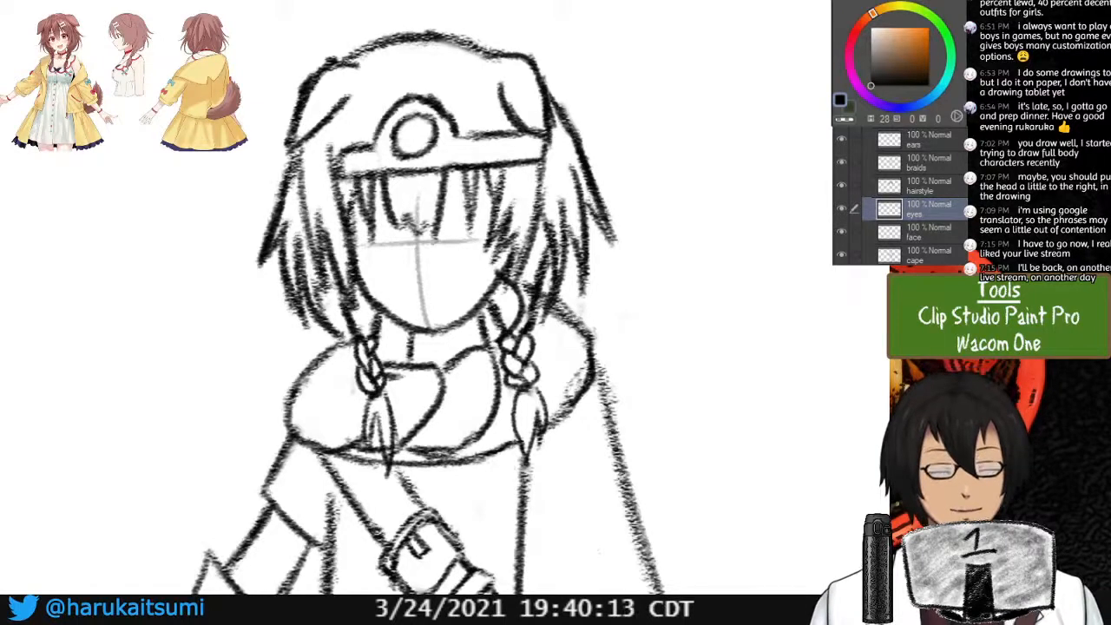
key(ctrl+plus)
mouse_move(417, 299)
mouse_down()
mouse_move(556, 311)
mouse_move(407, 350)
mouse_up()
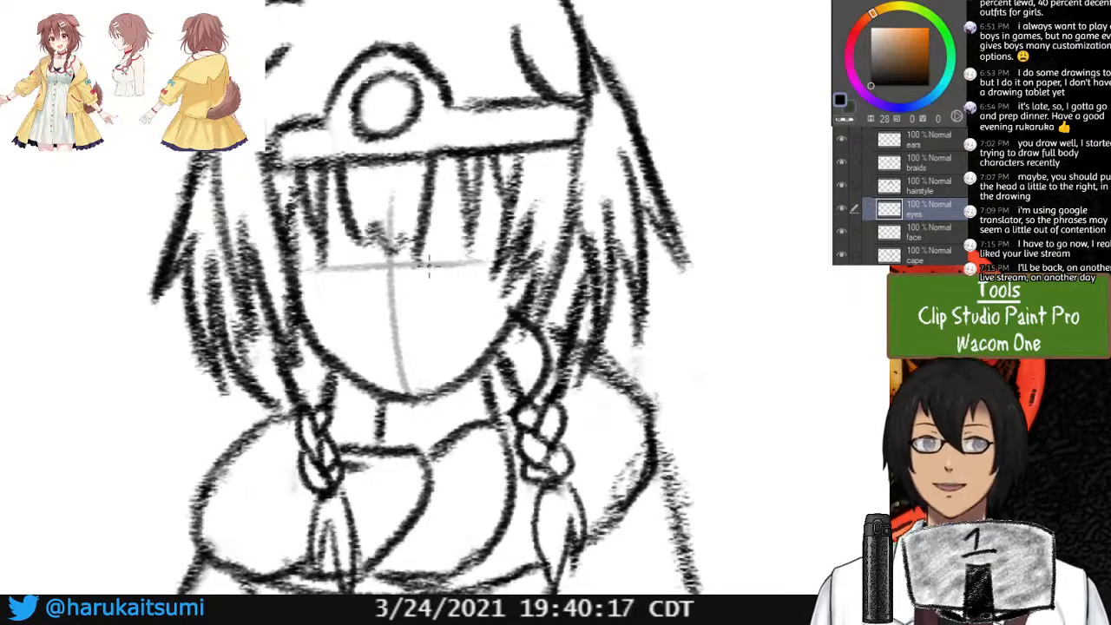
mouse_move(412, 256)
mouse_down()
mouse_move(449, 232)
mouse_move(435, 251)
mouse_move(445, 236)
mouse_move(480, 252)
mouse_move(433, 255)
mouse_move(449, 249)
mouse_move(470, 278)
mouse_up()
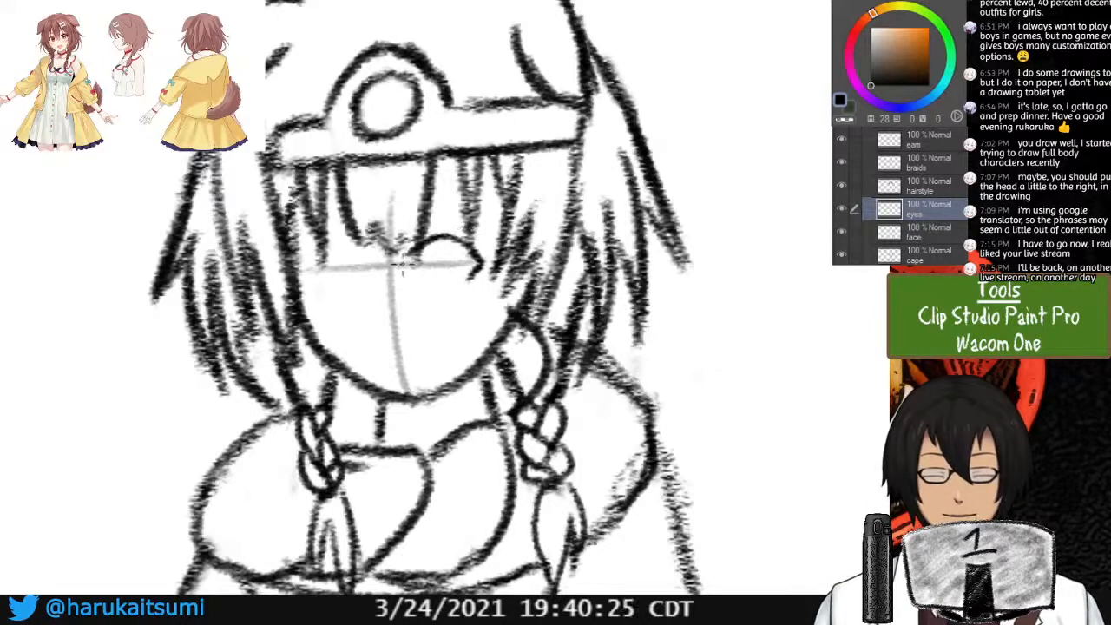
mouse_move(366, 253)
mouse_down()
mouse_move(317, 262)
mouse_move(356, 243)
mouse_move(326, 282)
mouse_move(310, 274)
mouse_move(332, 283)
mouse_up()
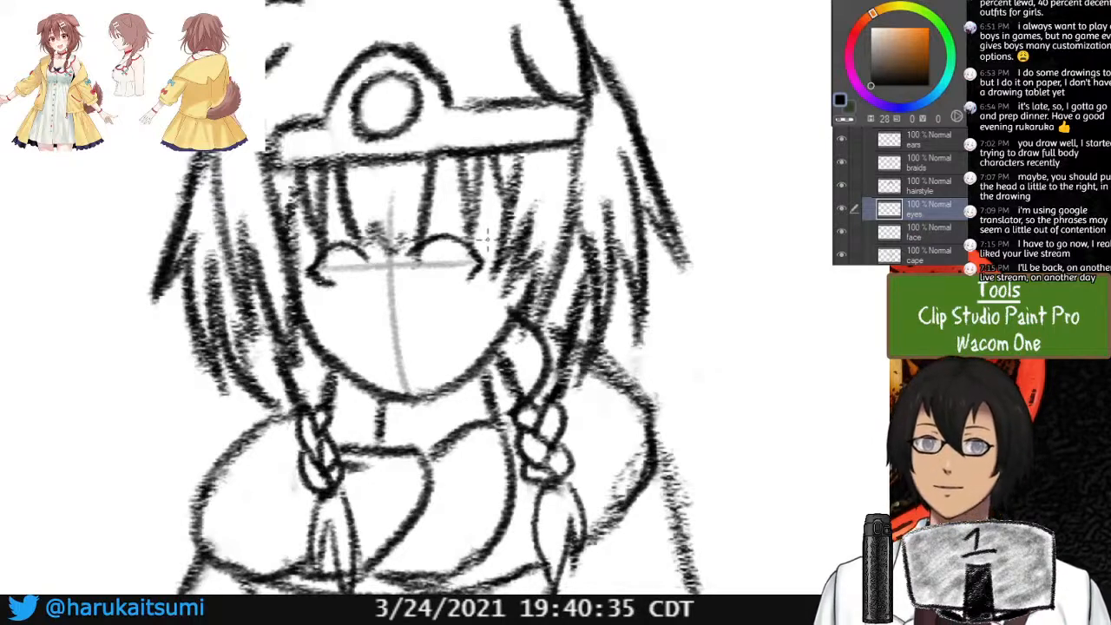
Draw oval irises beneath the lash lines of both eyes and darken their lower curves.
mouse_move(350, 254)
mouse_down()
mouse_move(330, 271)
mouse_move(361, 260)
mouse_move(365, 290)
mouse_move(373, 274)
mouse_move(429, 281)
mouse_move(422, 244)
mouse_move(453, 249)
mouse_up()
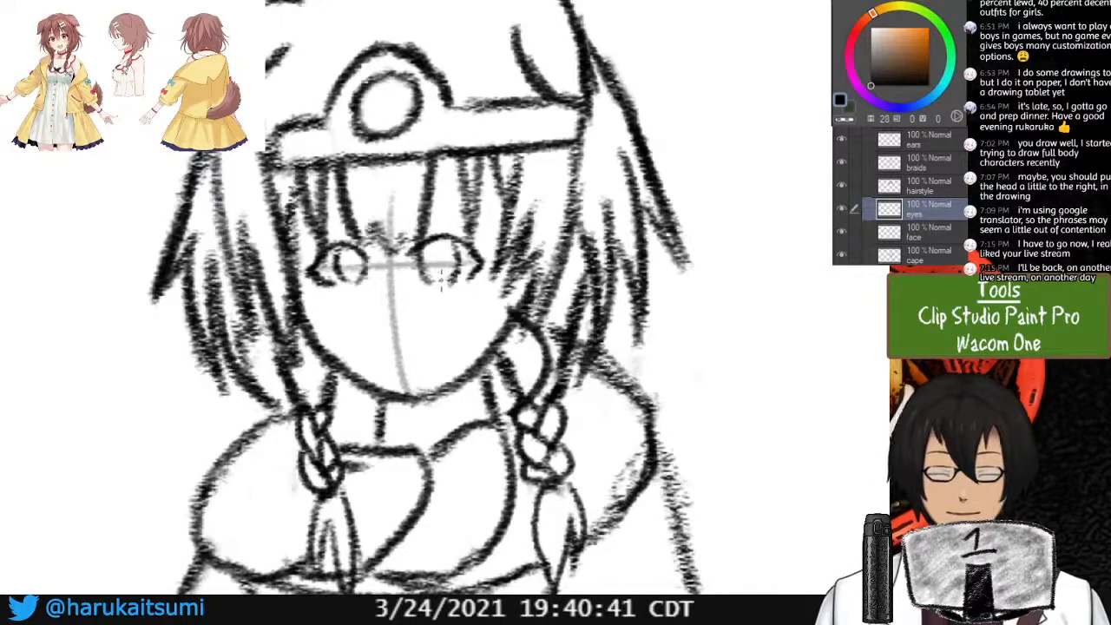
mouse_move(423, 274)
mouse_down()
mouse_move(439, 287)
mouse_move(456, 271)
mouse_up()
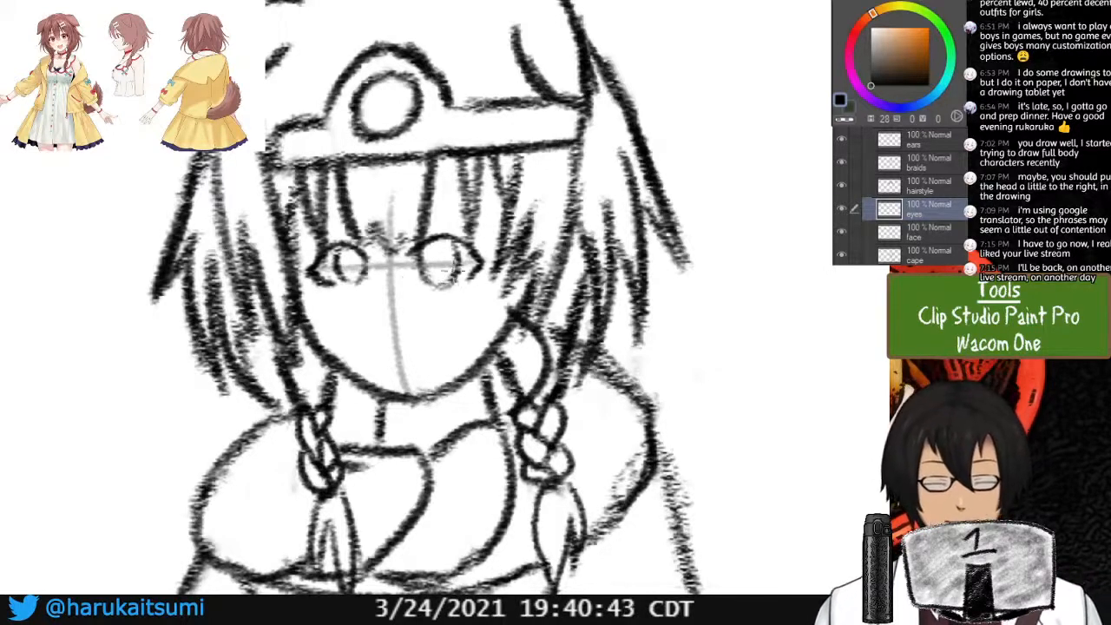
mouse_move(335, 265)
mouse_down()
mouse_move(346, 279)
mouse_move(368, 278)
mouse_up()
drag(444, 292, 415, 278)
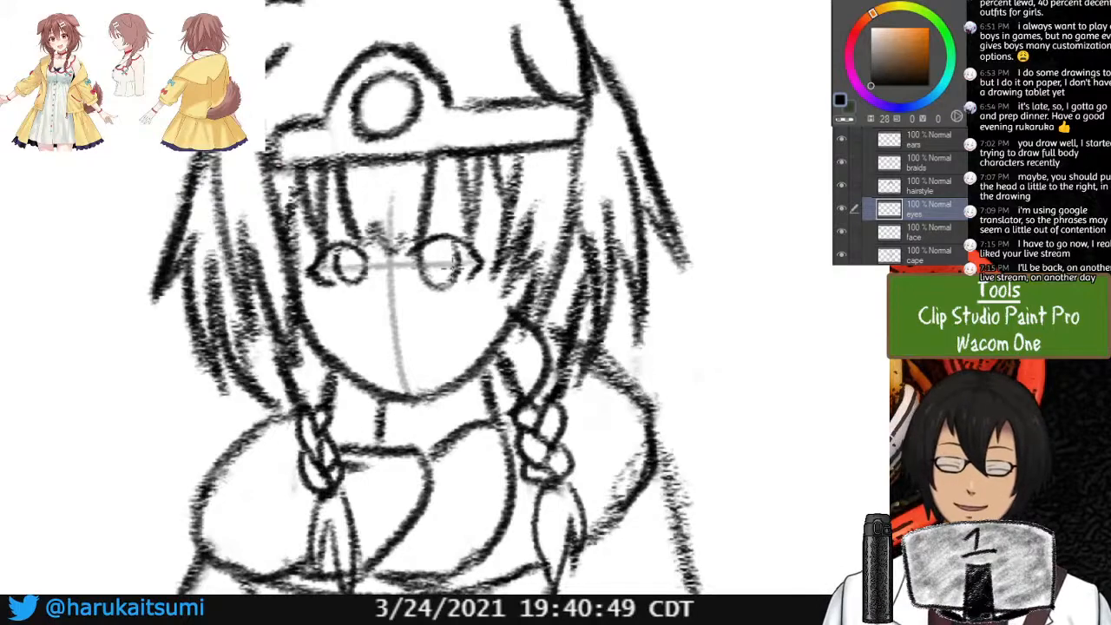
Erase and redraw the outer corner of the eye on the left side of the face.
key(ctrl+minus)
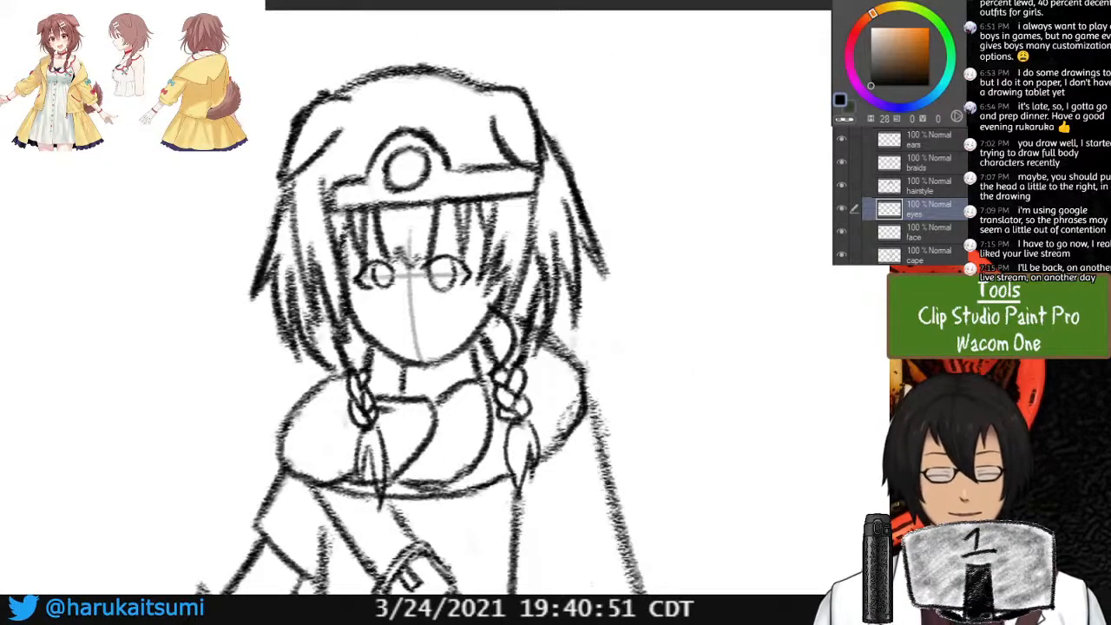
key(ctrl+plus)
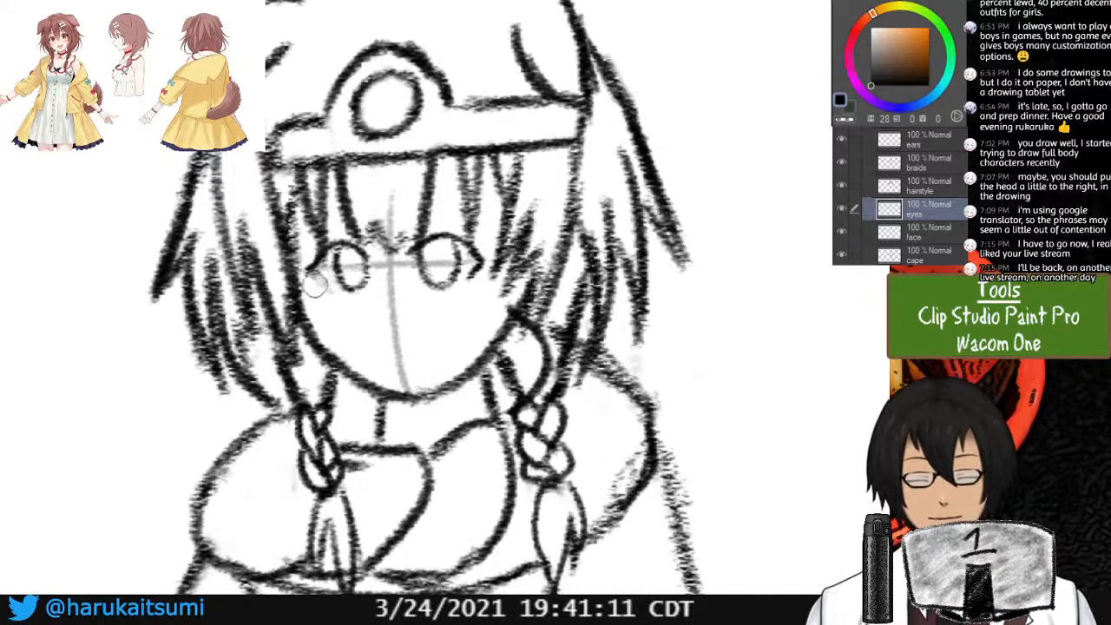
drag(313, 265, 329, 287)
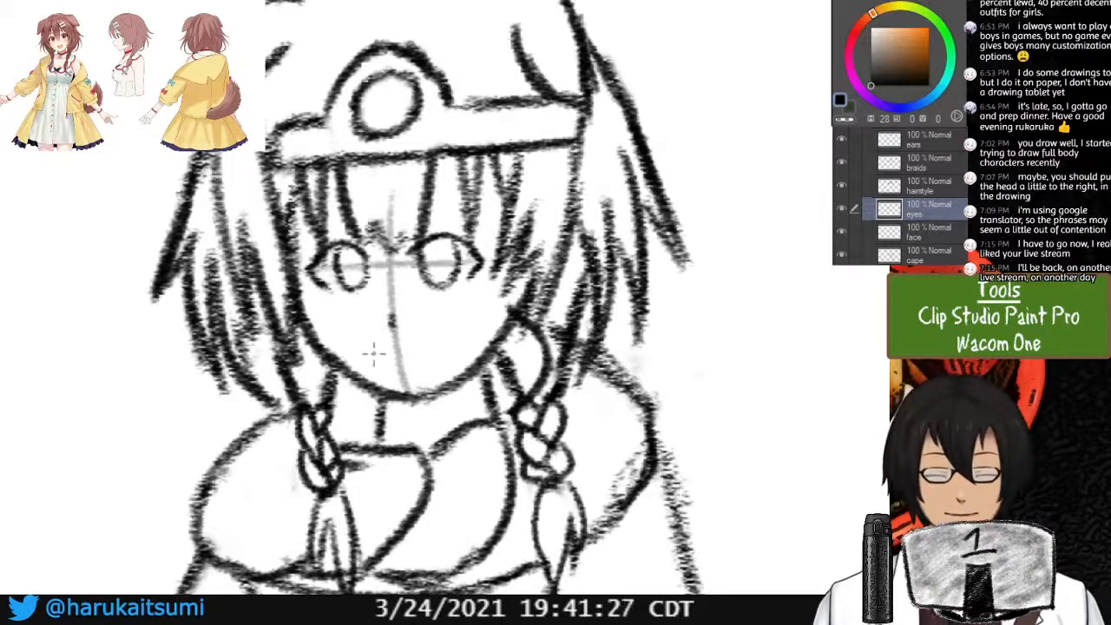
Draw a small curved smile centered below the nose mark, redoing the strokes until the curve fits the face.
drag(372, 353, 416, 352)
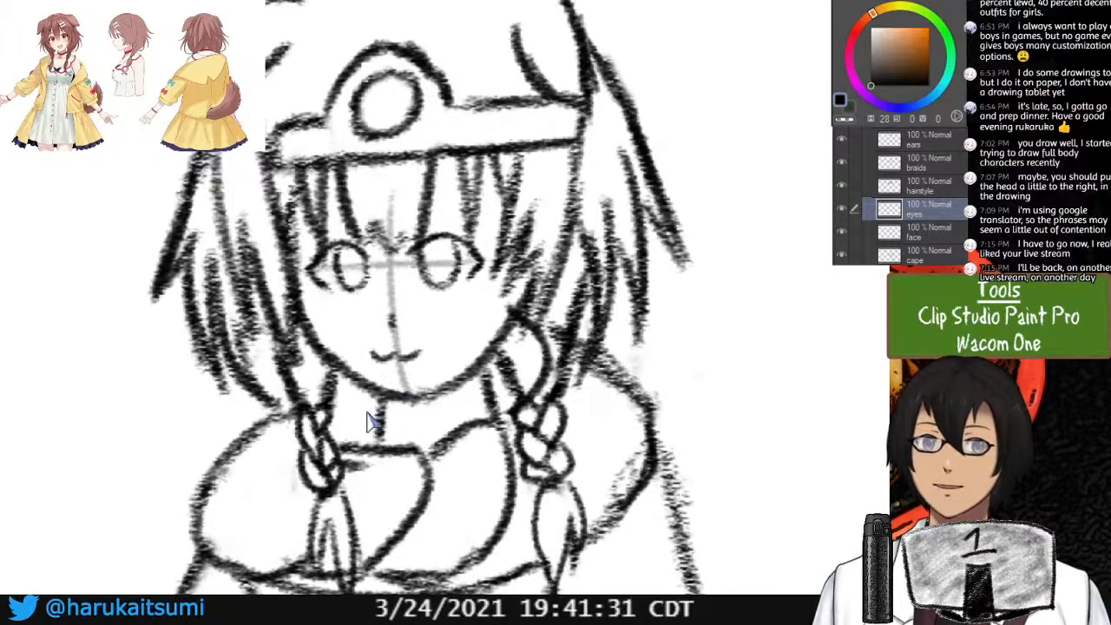
key(ctrl+z)
key(ctrl+z)
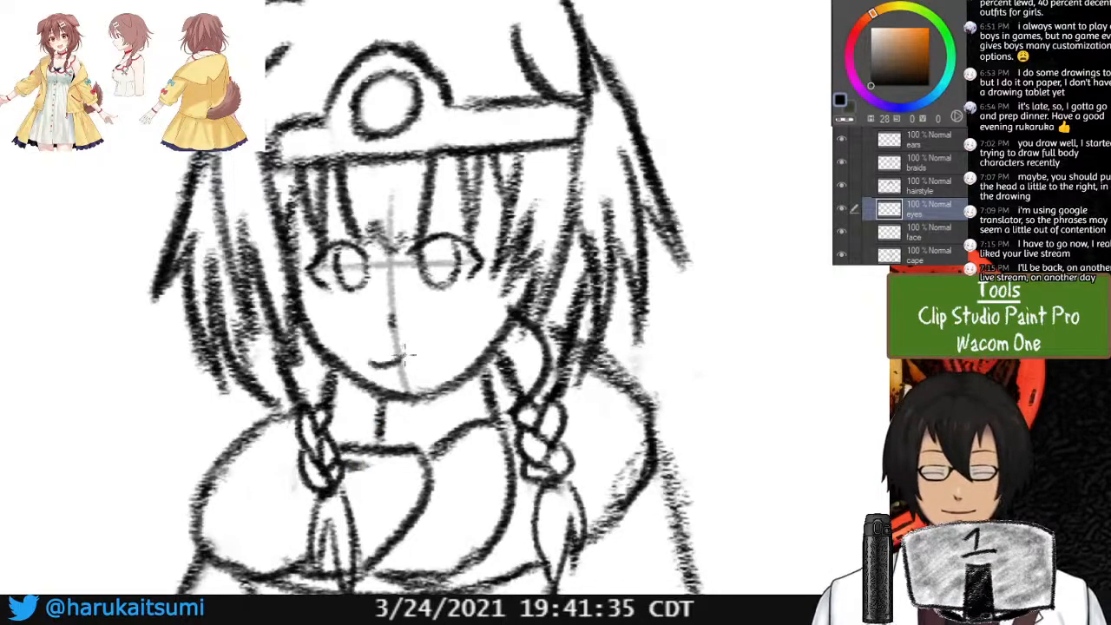
drag(369, 356, 434, 347)
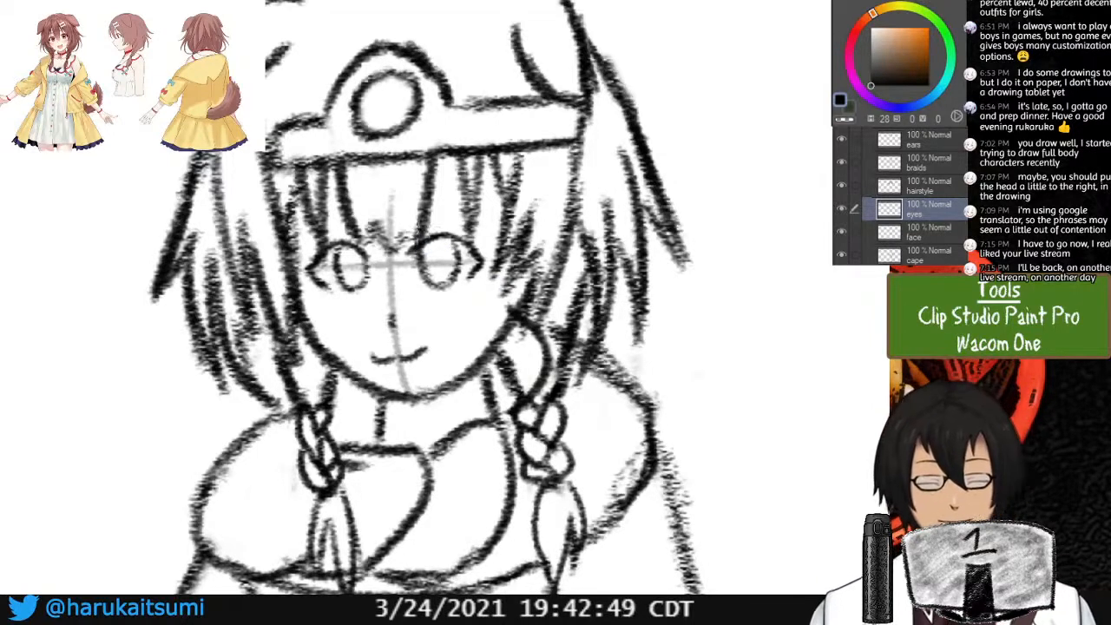
Draw short eyelid creases above both eyes and short slanted eyebrows higher up over the bangs.
drag(401, 243, 430, 222)
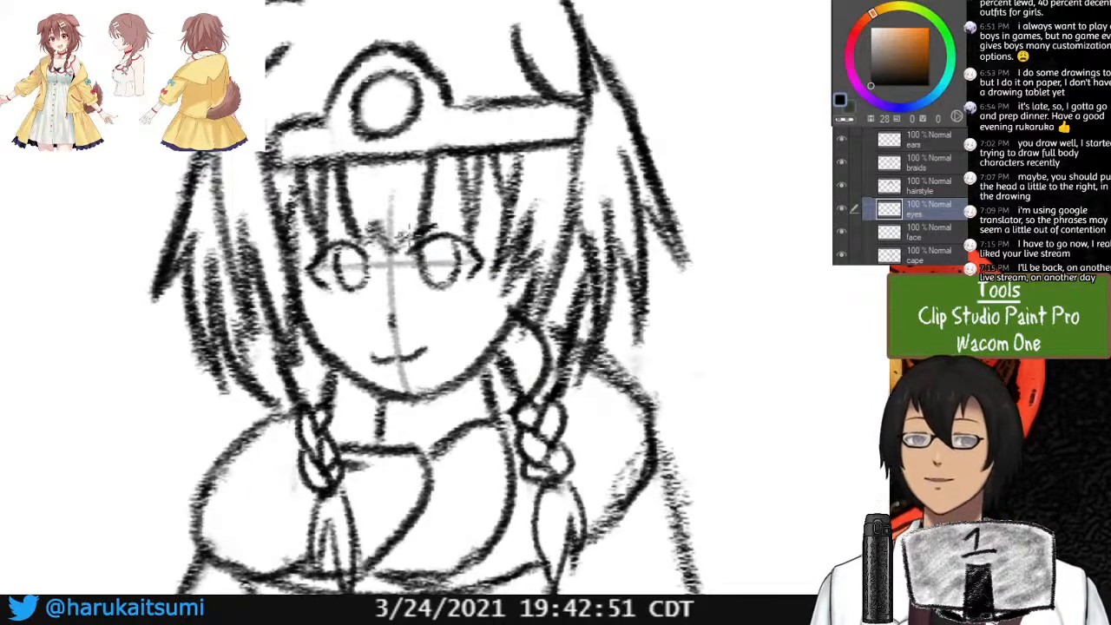
drag(343, 233, 368, 224)
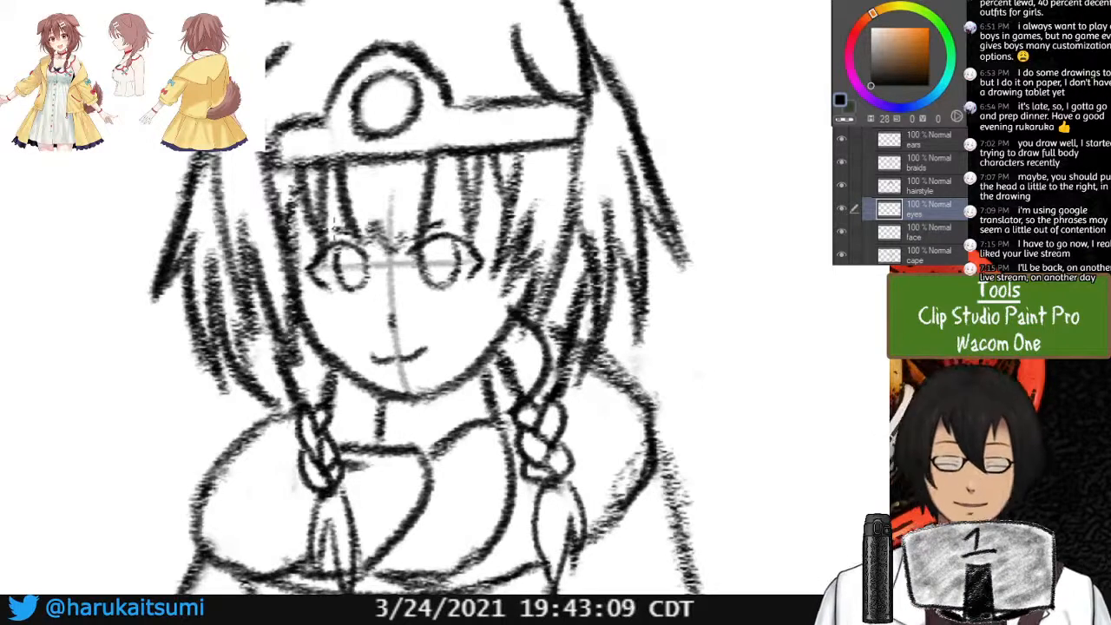
drag(436, 195, 456, 186)
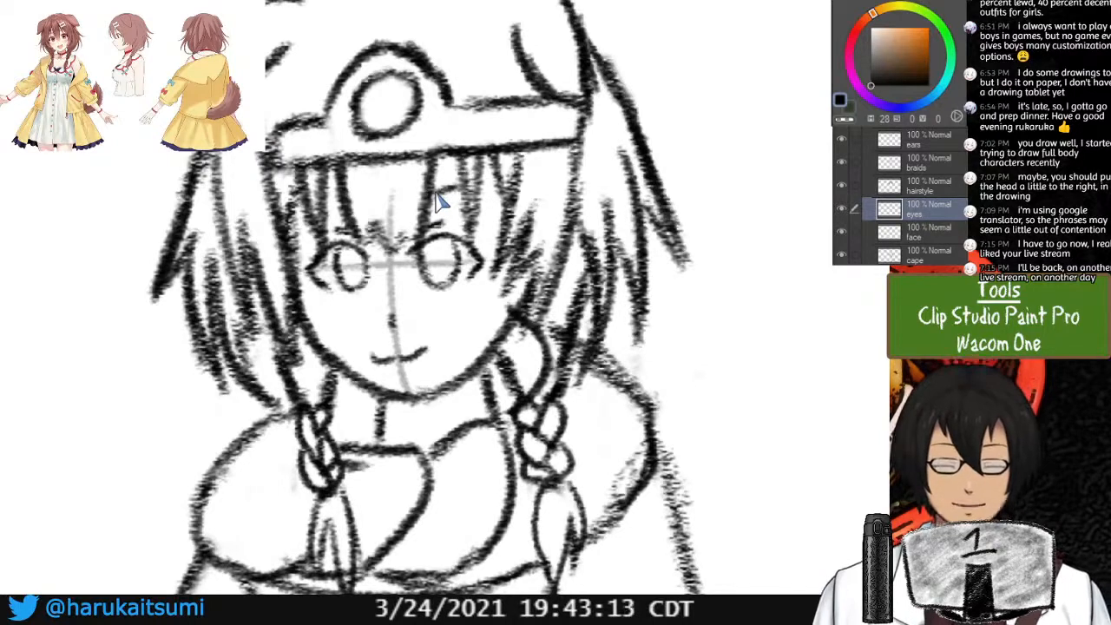
key(ctrl+z)
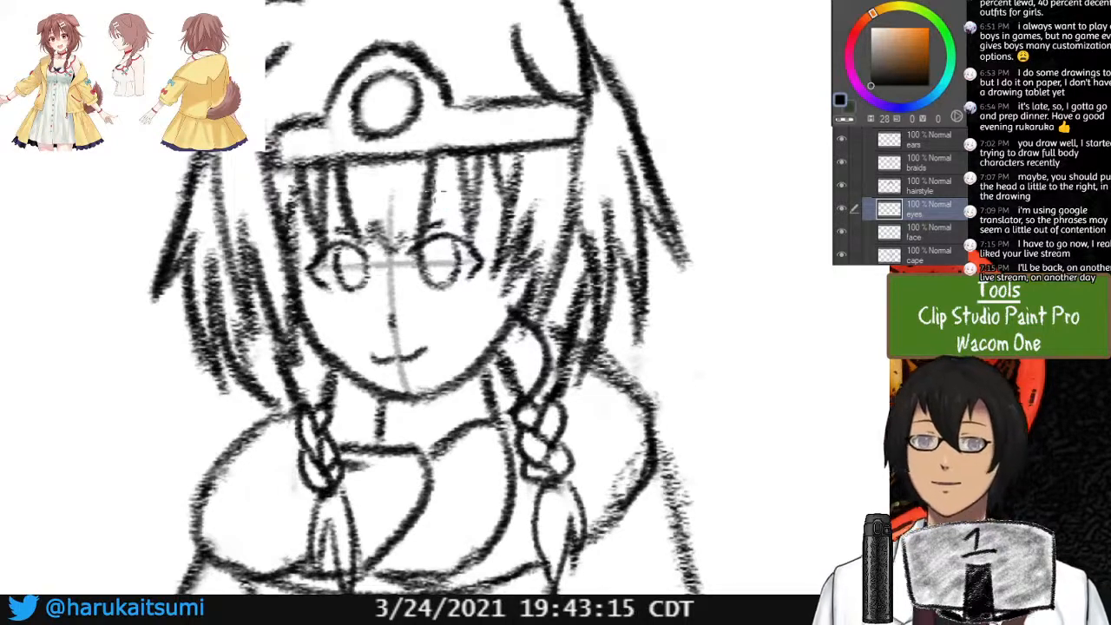
drag(434, 194, 455, 188)
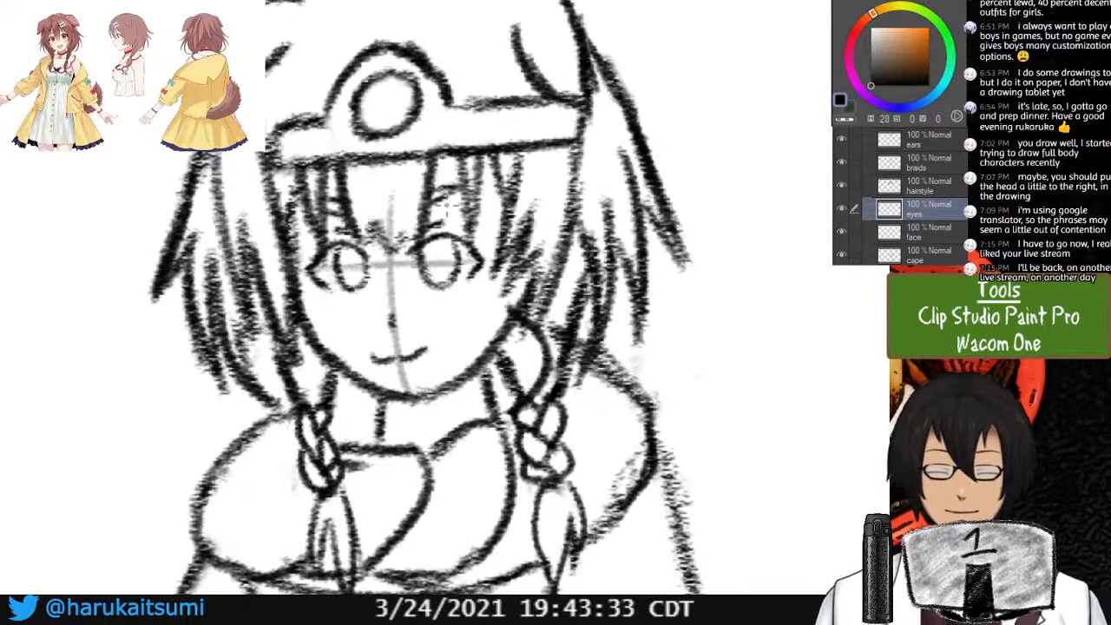
Add small blush marks under the outer corners of both eyes and hide the Layer 2 facial guidelines.
key(ctrl+minus)
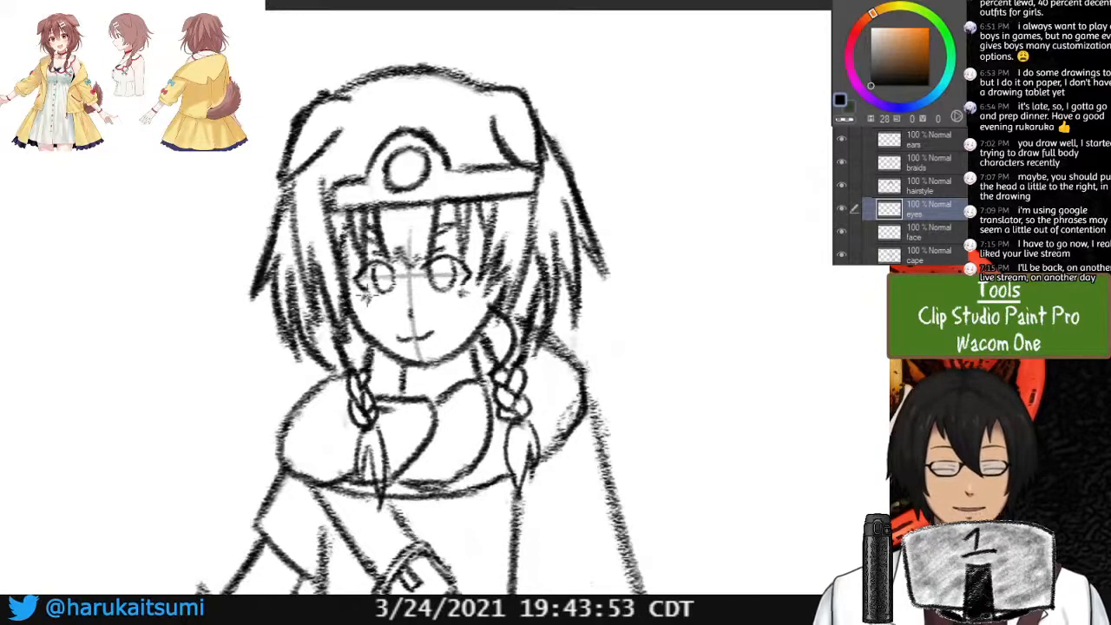
key(ctrl+minus)
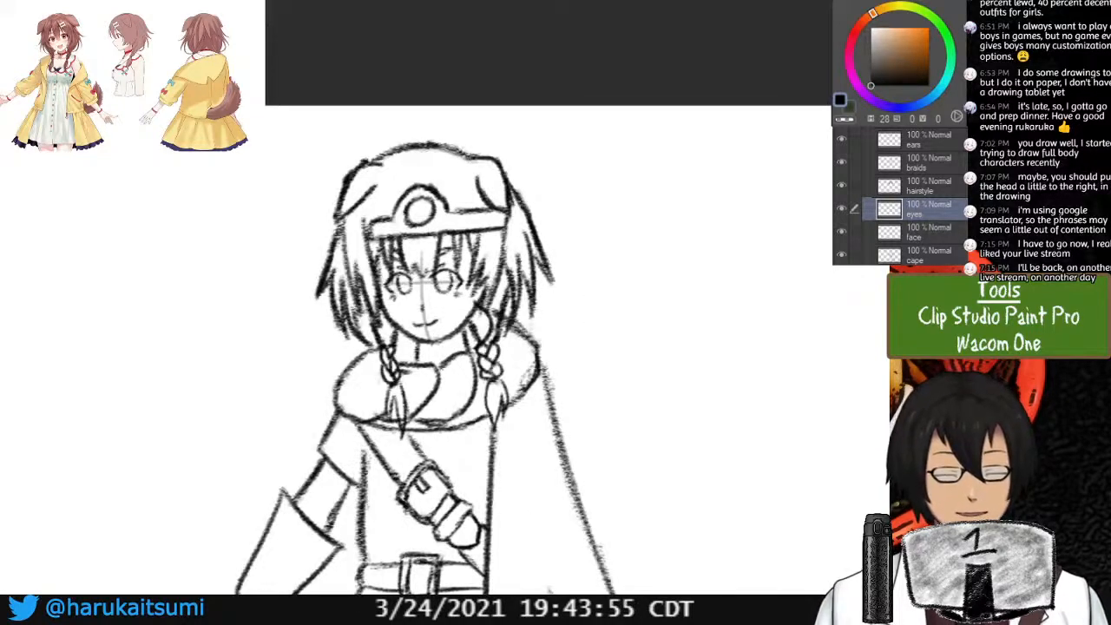
key(ctrl+minus)
scroll(903, 195, down, 5)
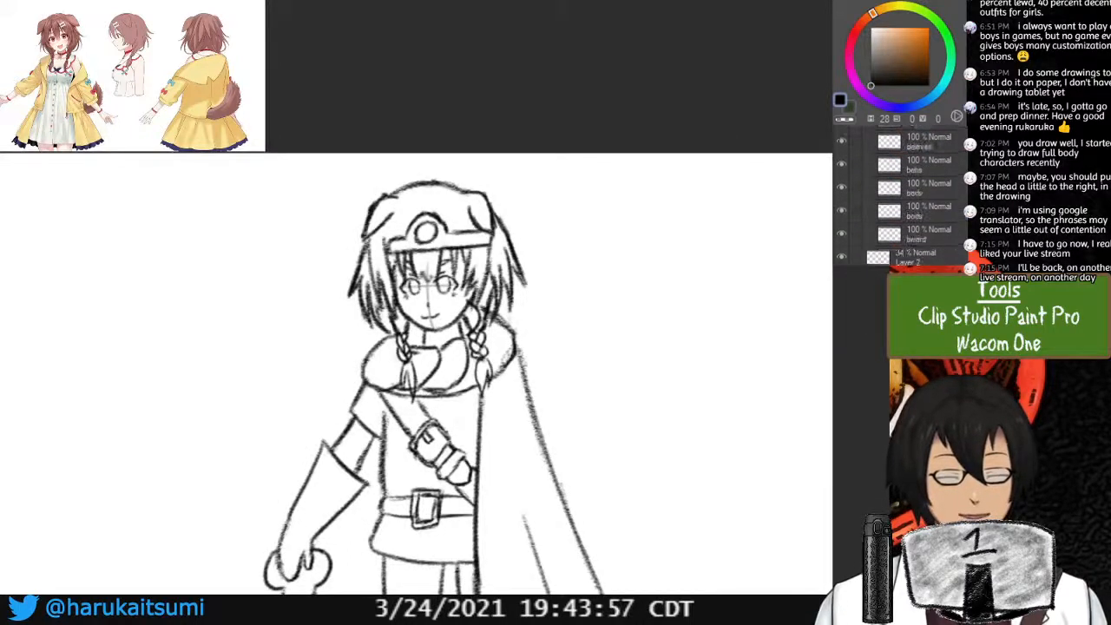
mouse_move(486, 382)
mouse_down()
mouse_move(531, 295)
mouse_move(531, 268)
mouse_move(503, 227)
mouse_move(502, 270)
mouse_up()
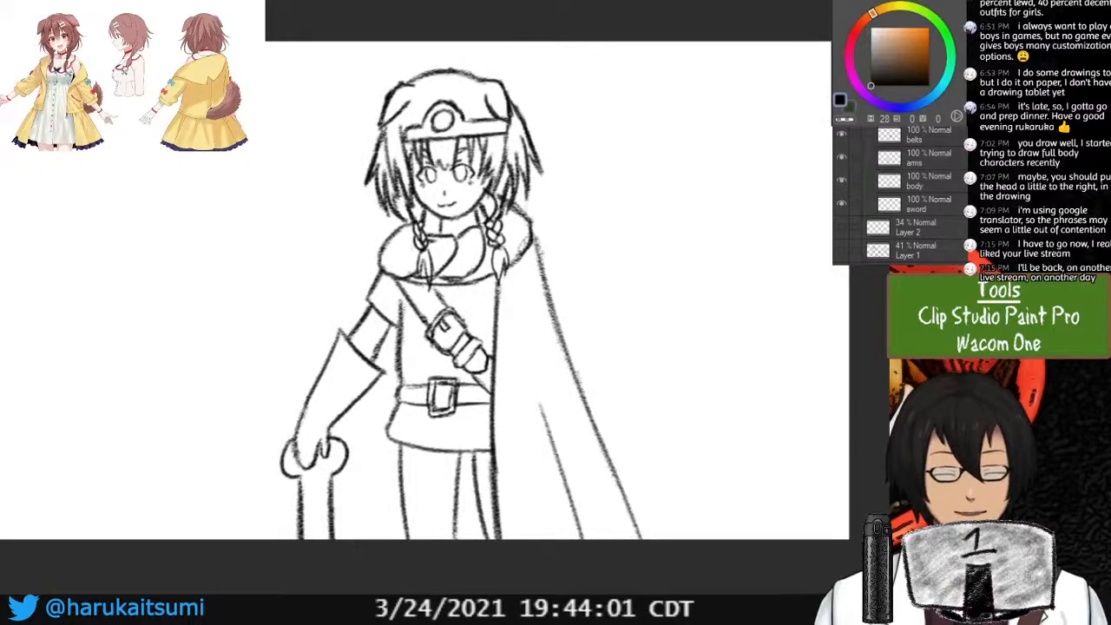
Examine the placement of the facial features up close and against the whole figure.
key(ctrl+plus)
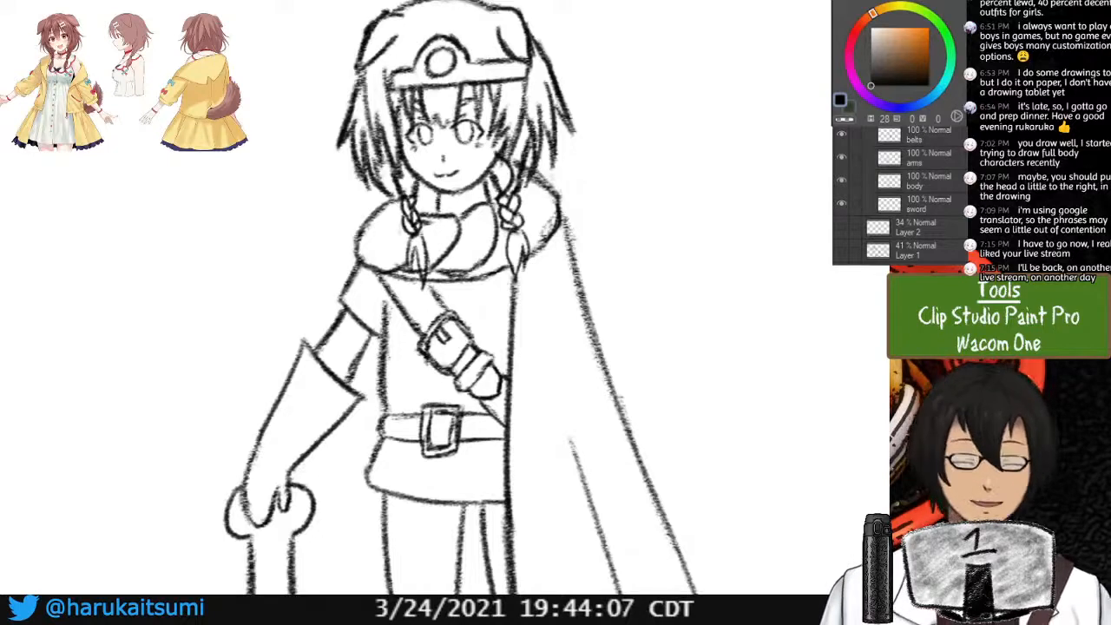
key(ctrl+plus)
mouse_move(442, 261)
mouse_down()
mouse_move(454, 416)
mouse_move(443, 394)
mouse_move(542, 217)
mouse_move(541, 371)
mouse_up()
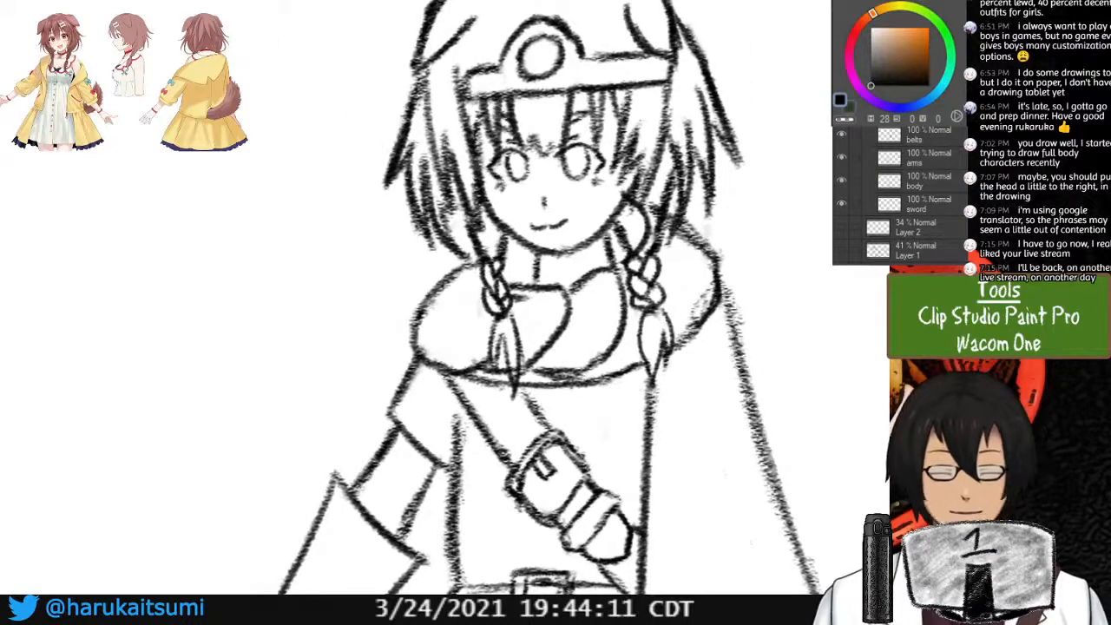
scroll(903, 196, up, 3)
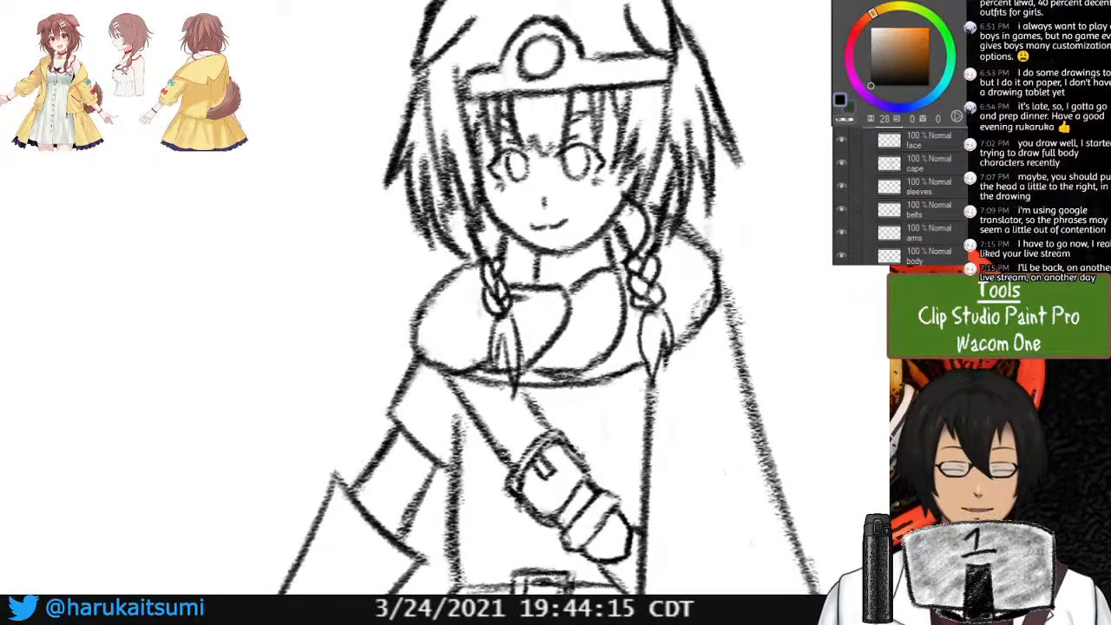
key(ctrl+minus)
key(ctrl+minus)
drag(486, 365, 466, 282)
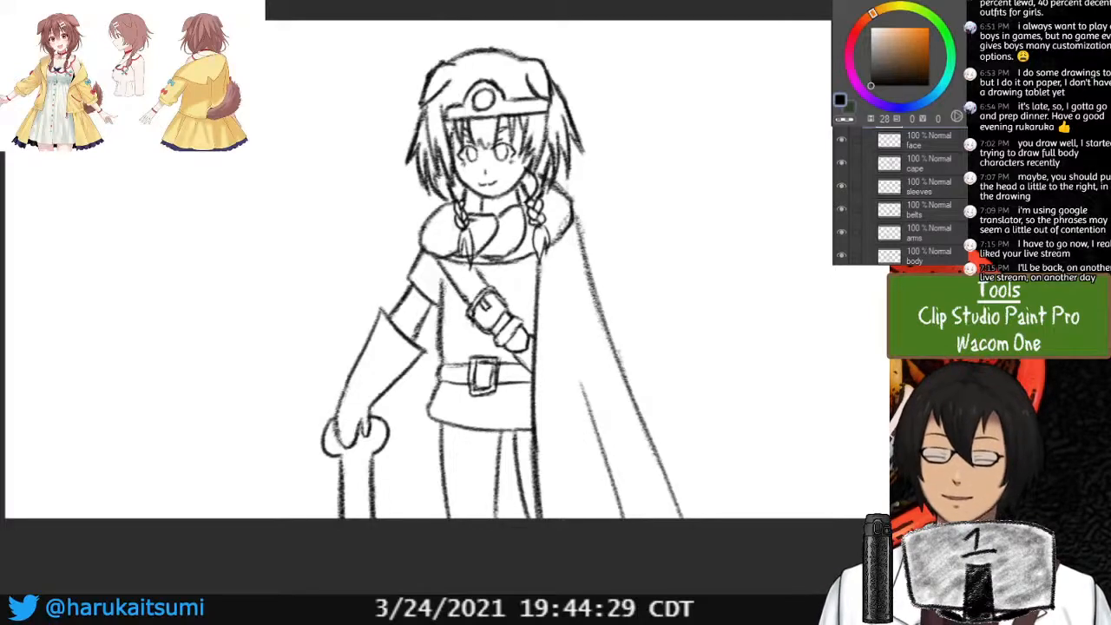
Lasso both eyes, transform them to sit slightly lower and wider apart on the face, and clear the selection.
key(ctrl+plus)
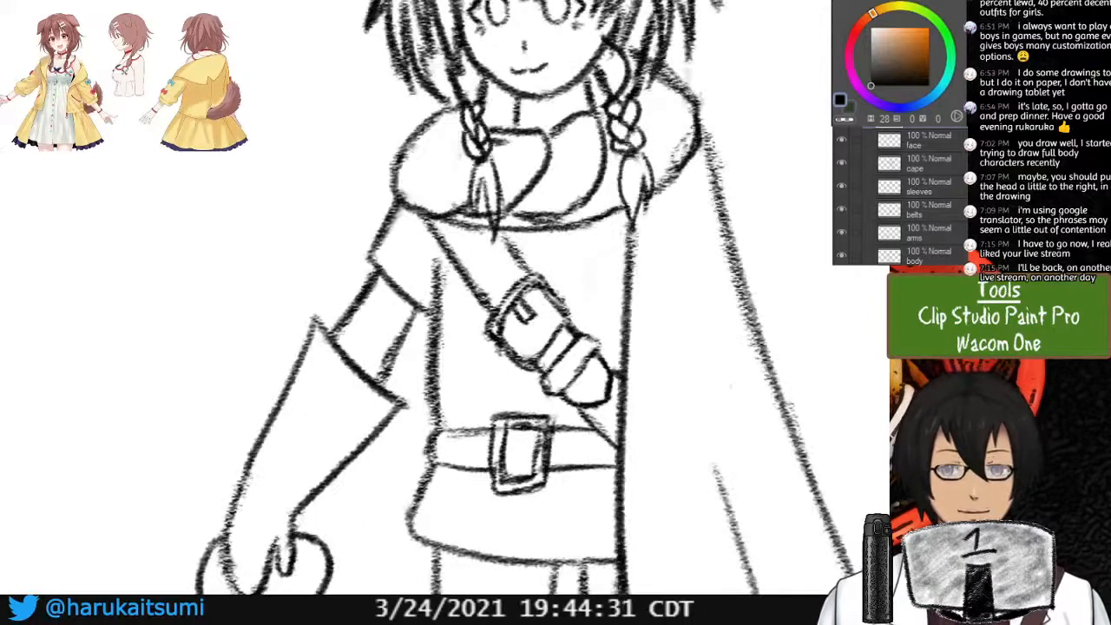
mouse_move(538, 174)
mouse_down()
mouse_move(231, 409)
mouse_move(299, 420)
mouse_up()
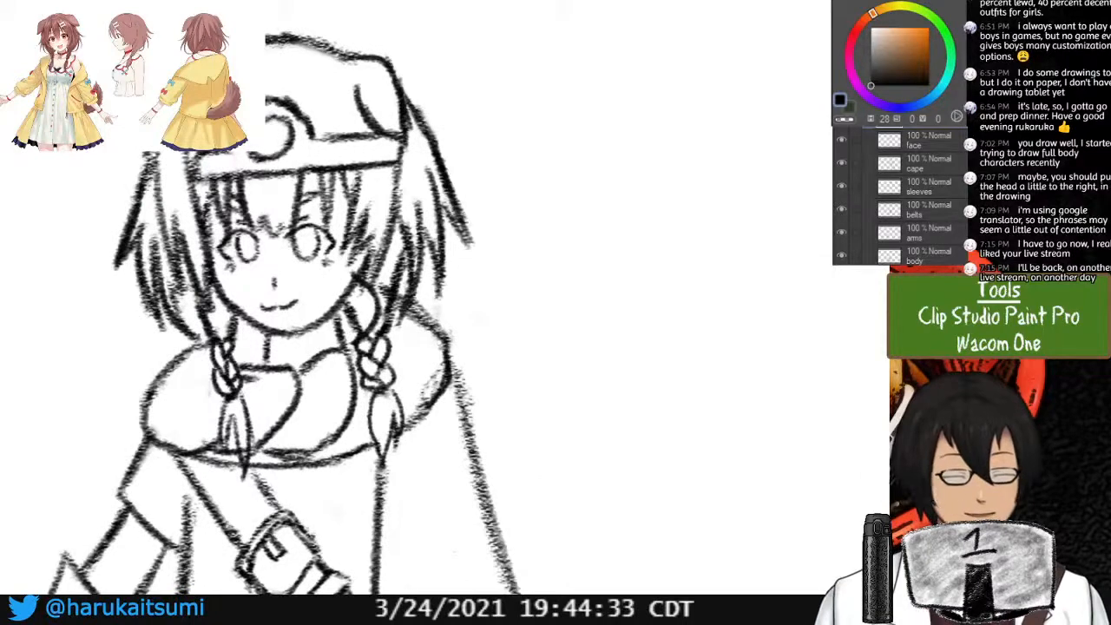
mouse_move(219, 280)
mouse_down()
mouse_move(278, 294)
mouse_move(350, 273)
mouse_up()
key(ctrl+z)
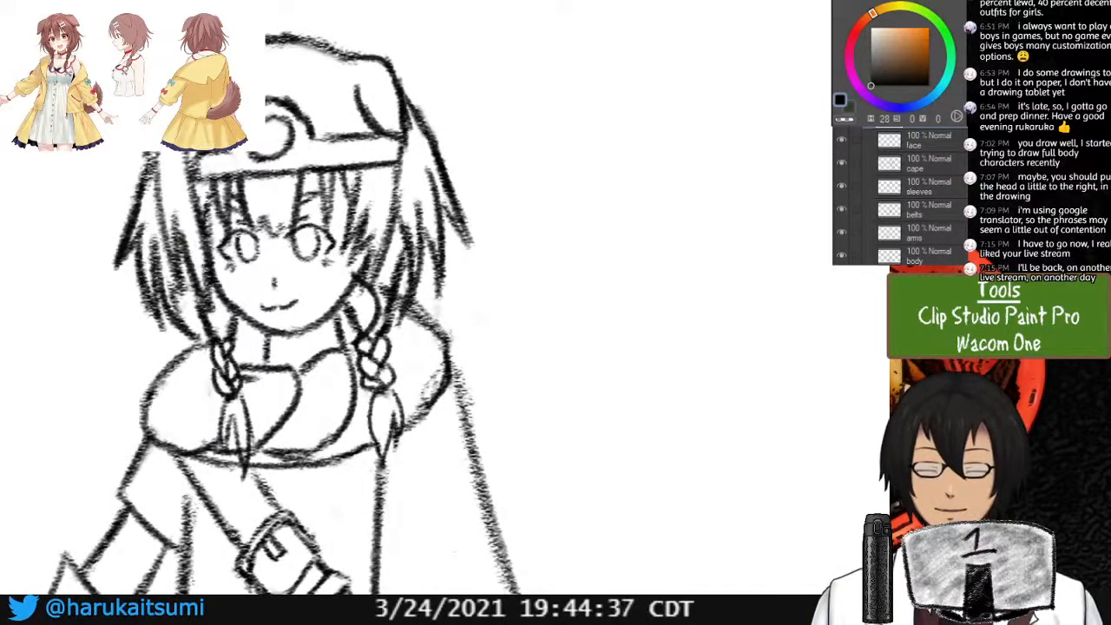
mouse_move(199, 231)
mouse_down()
mouse_move(353, 272)
mouse_move(325, 217)
mouse_move(260, 208)
mouse_move(182, 241)
mouse_up()
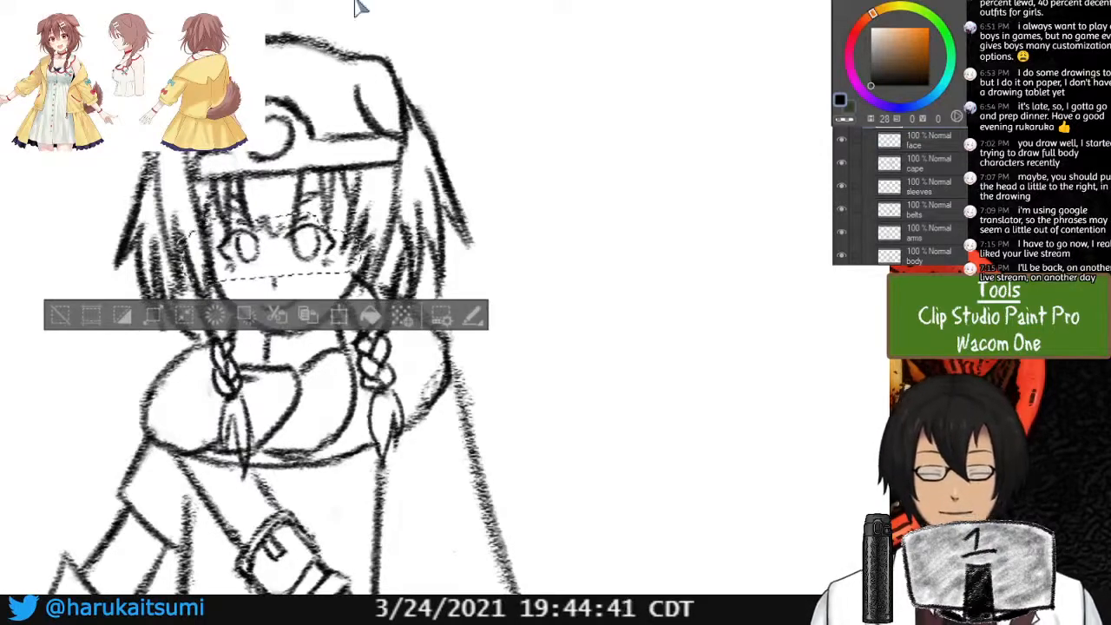
key(ctrl+t)
drag(286, 256, 278, 258)
click(196, 323)
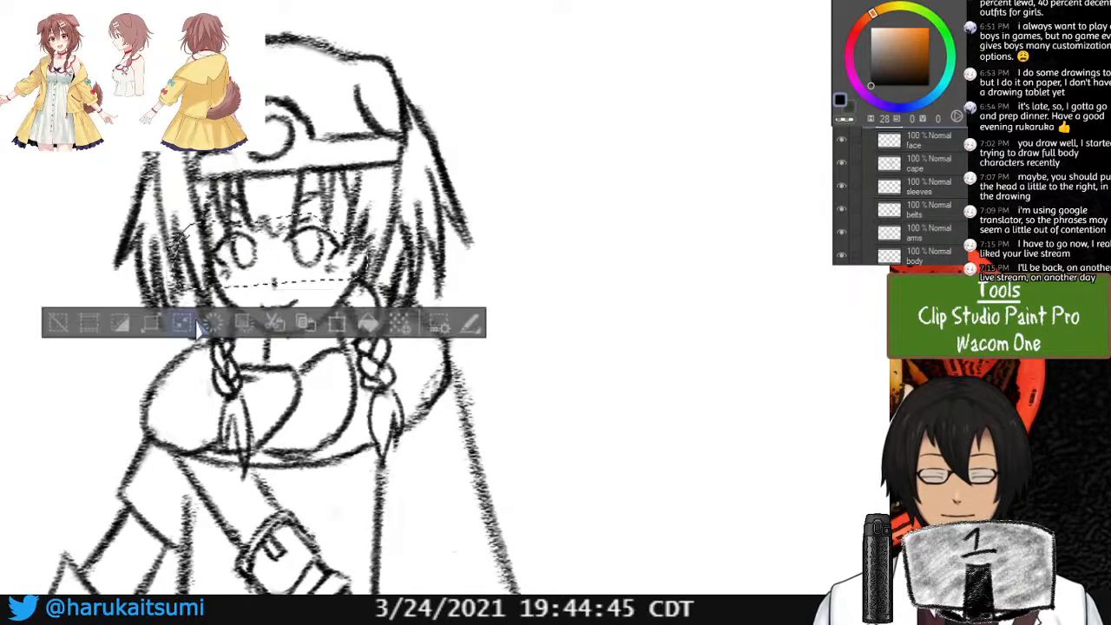
key(ctrl+d)
key(ctrl+minus)
key(ctrl+minus)
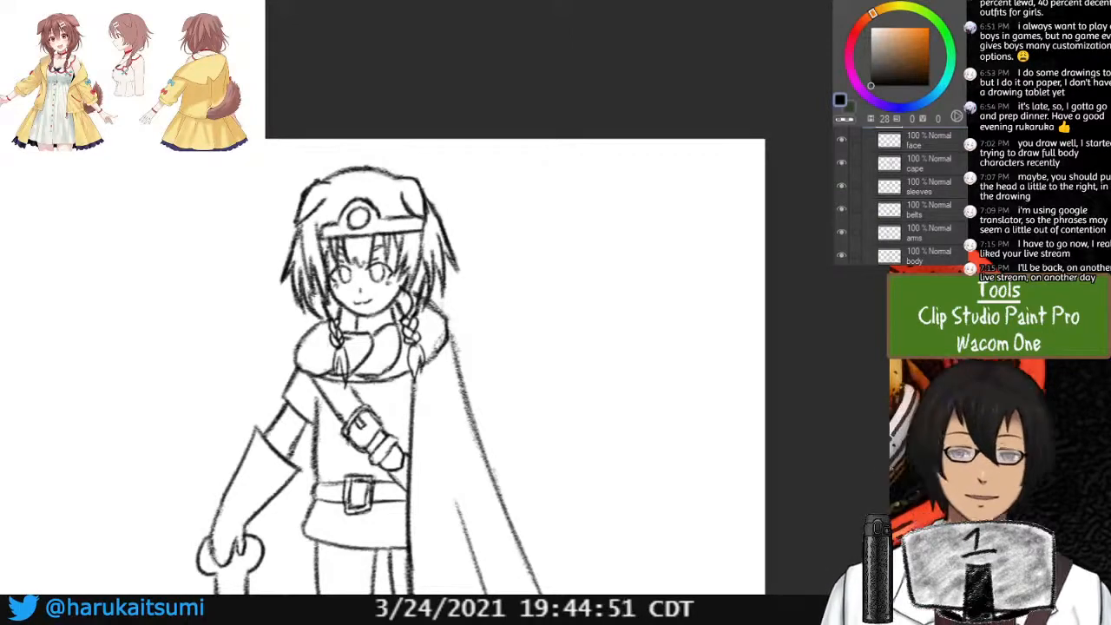
key(ctrl+plus)
key(ctrl+plus)
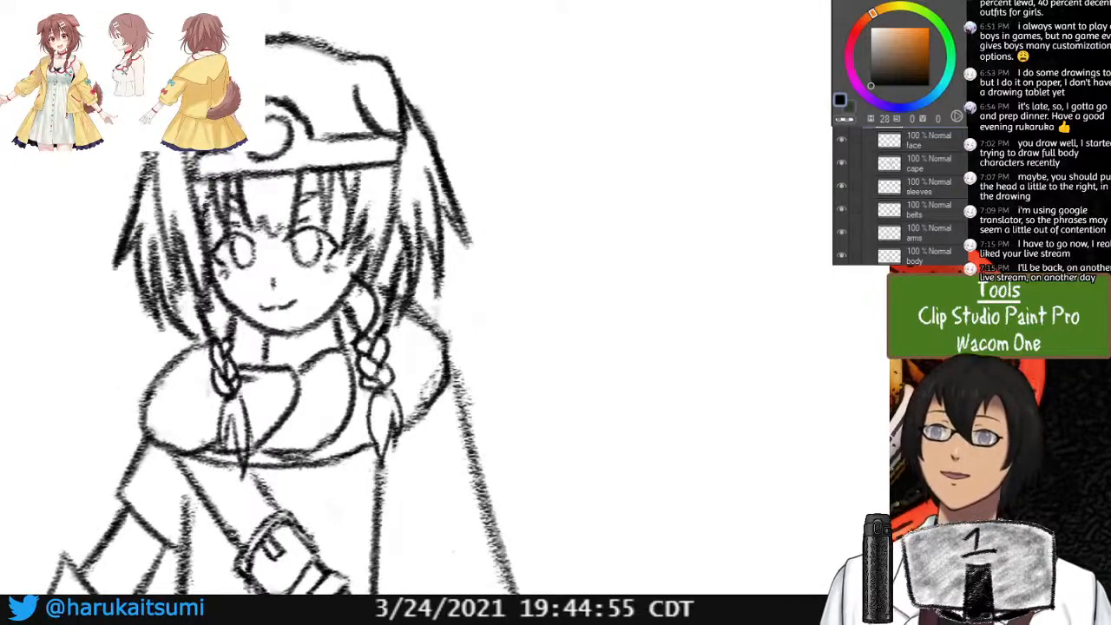
Try to enlarge and reposition the mouth using a lasso selection and a free transform.
mouse_move(330, 330)
mouse_down()
mouse_move(553, 274)
mouse_move(542, 274)
mouse_up()
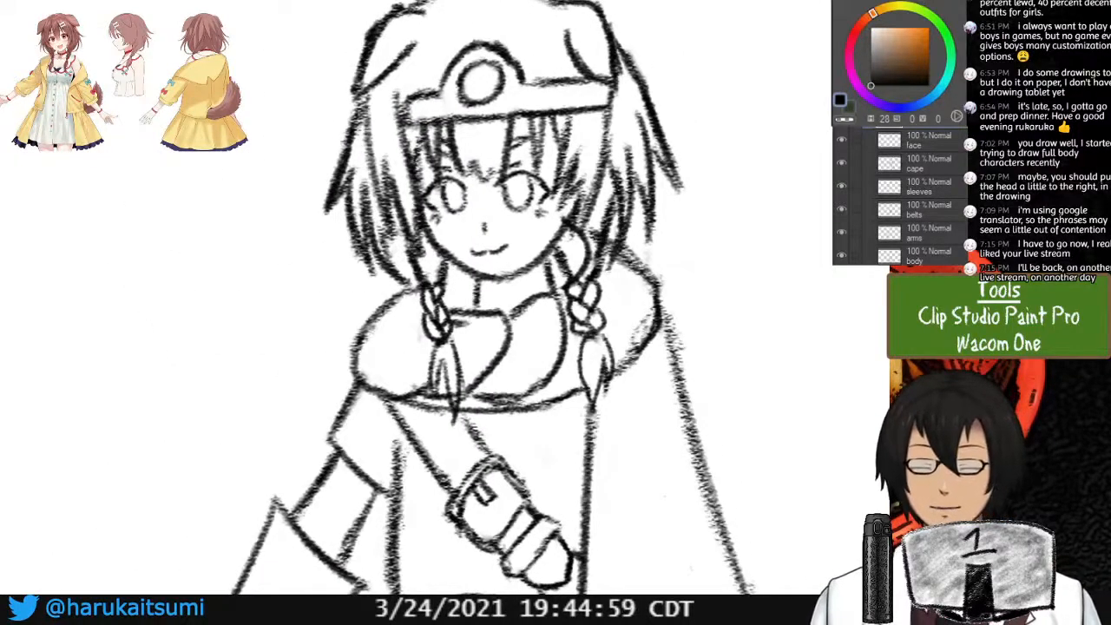
drag(508, 227, 506, 230)
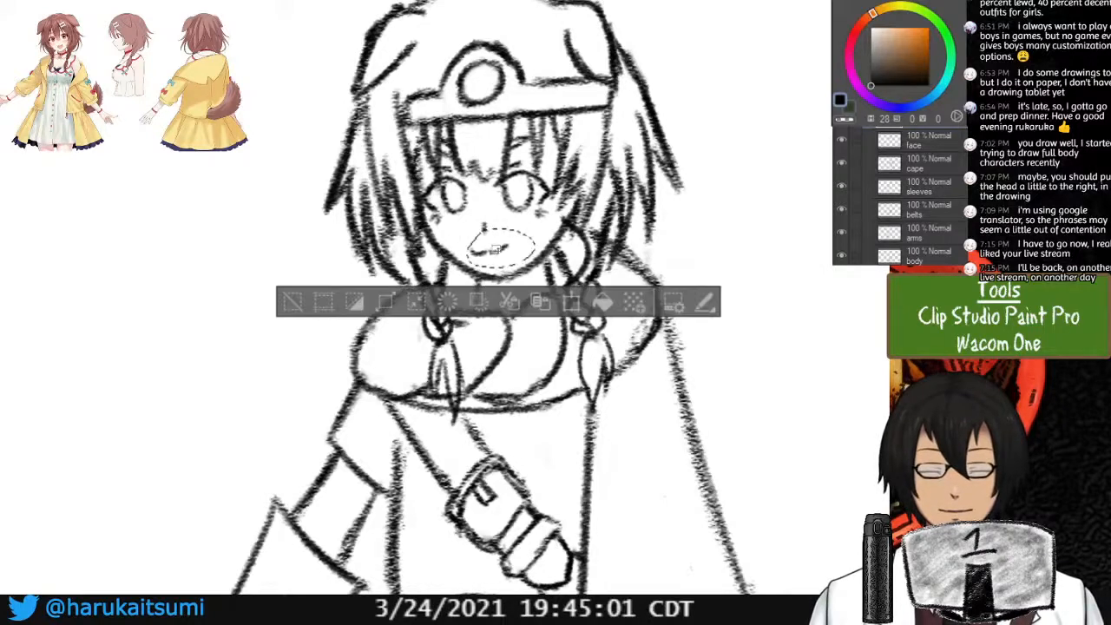
key(ctrl+t)
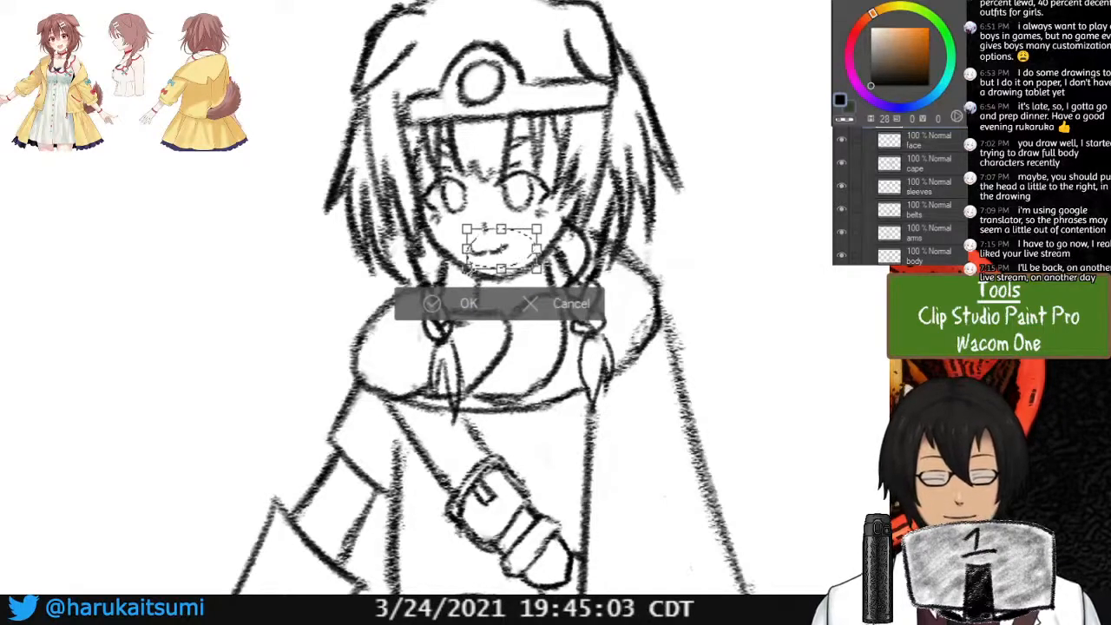
drag(486, 256, 505, 245)
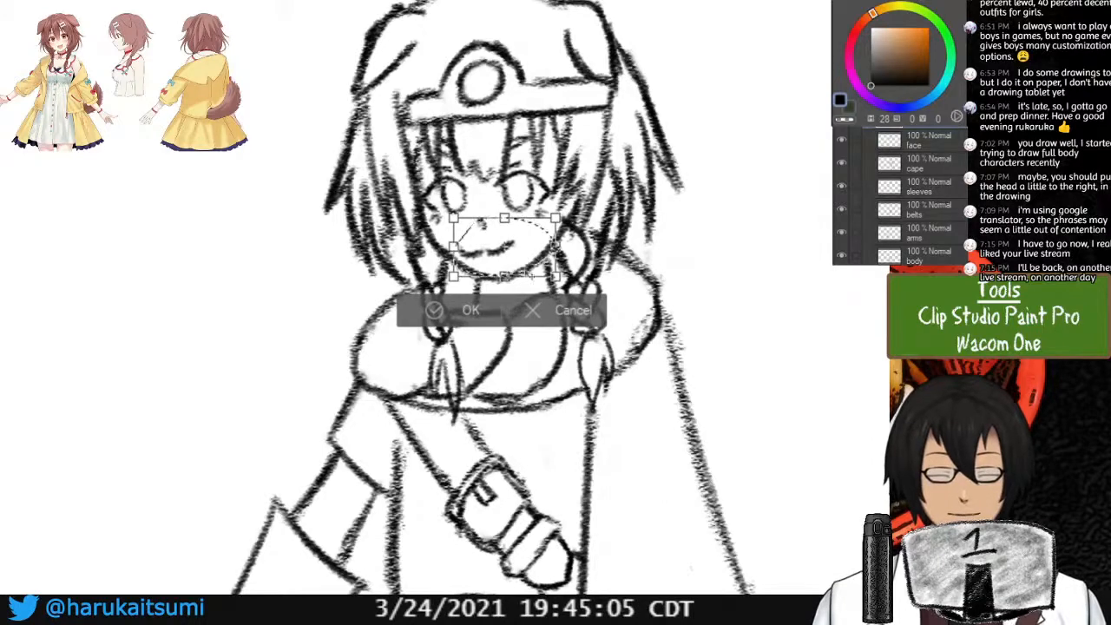
mouse_move(453, 276)
mouse_down()
mouse_move(505, 259)
mouse_move(477, 243)
mouse_up()
key(Return)
key(ctrl+d)
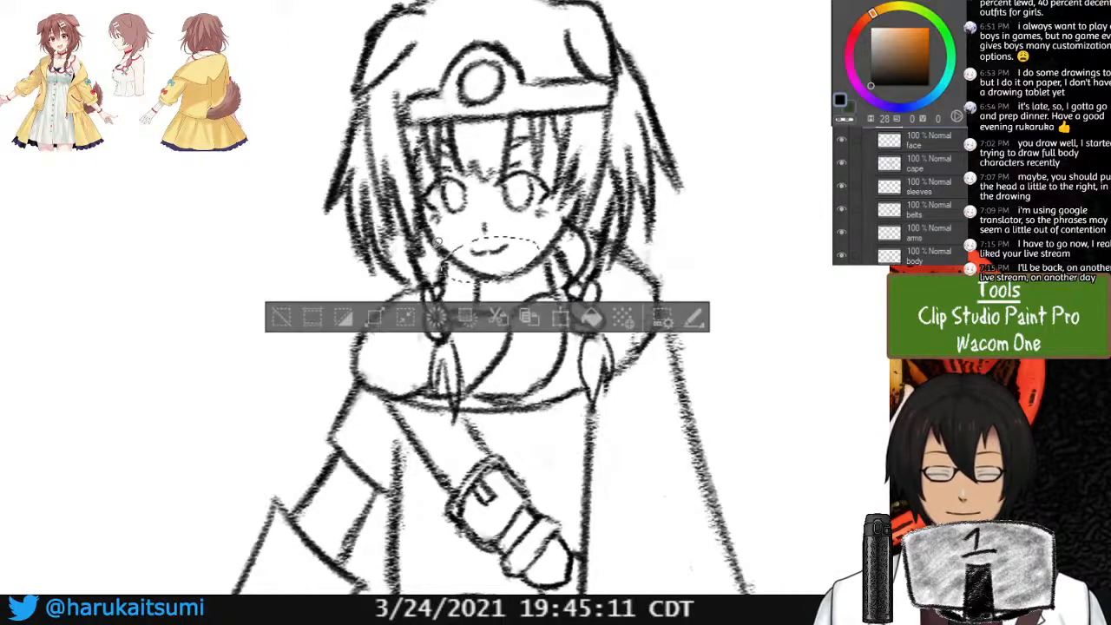
Transform the reselected mouth to be slightly wider, keep it centered under the nose, and clear the selection.
click(559, 319)
drag(442, 282, 436, 287)
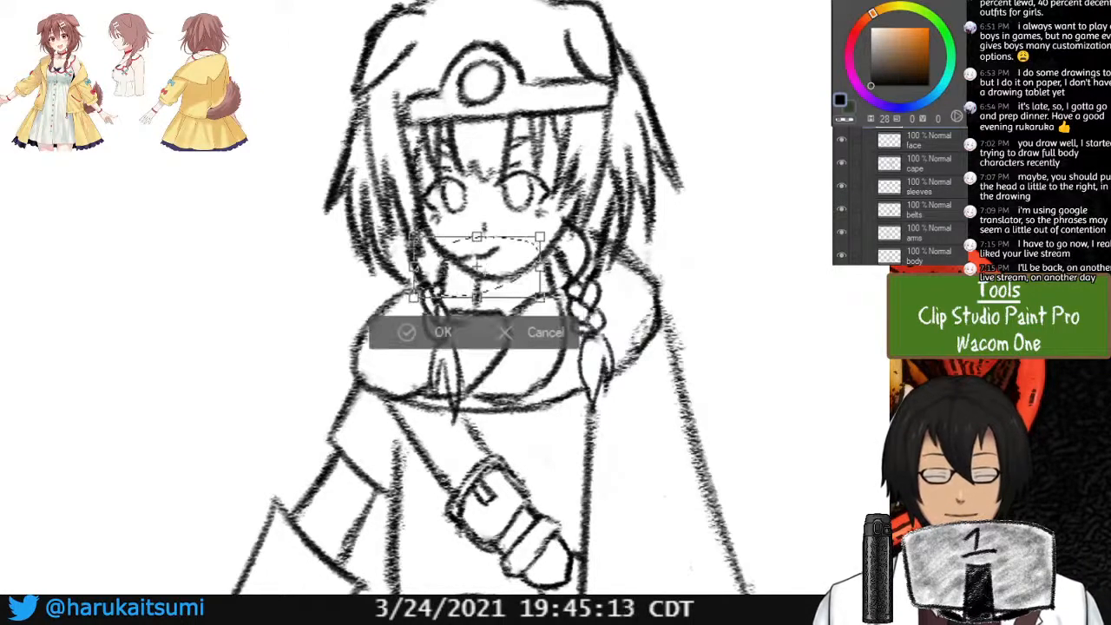
drag(540, 288, 555, 295)
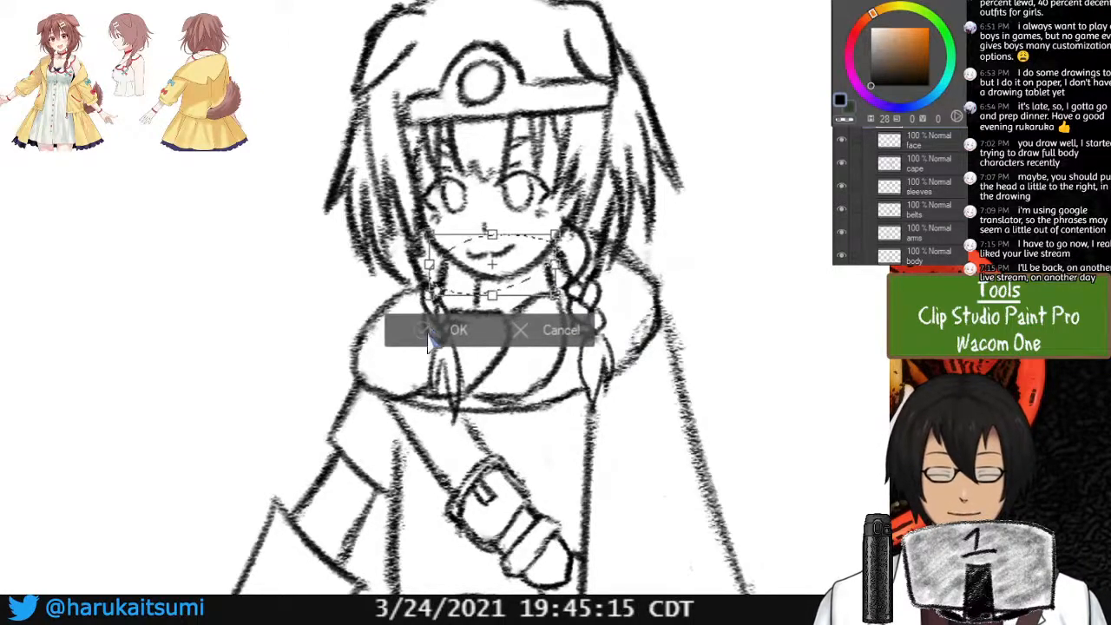
key(Return)
key(ctrl+d)
key(ctrl+minus)
key(ctrl+minus)
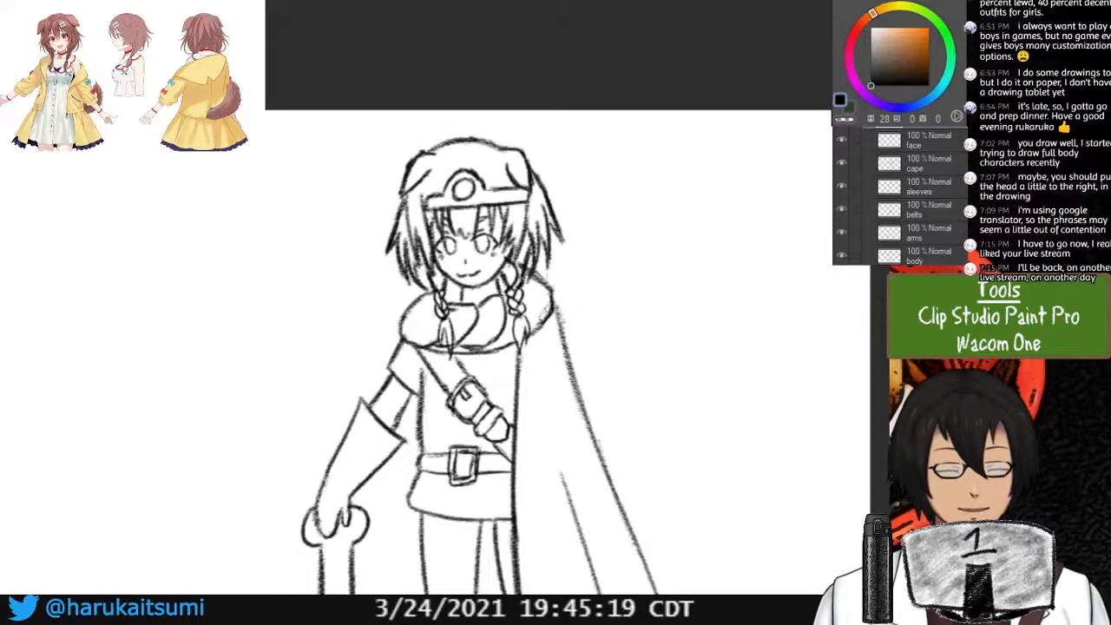
mouse_move(486, 347)
mouse_down()
mouse_move(527, 319)
mouse_move(492, 297)
mouse_up()
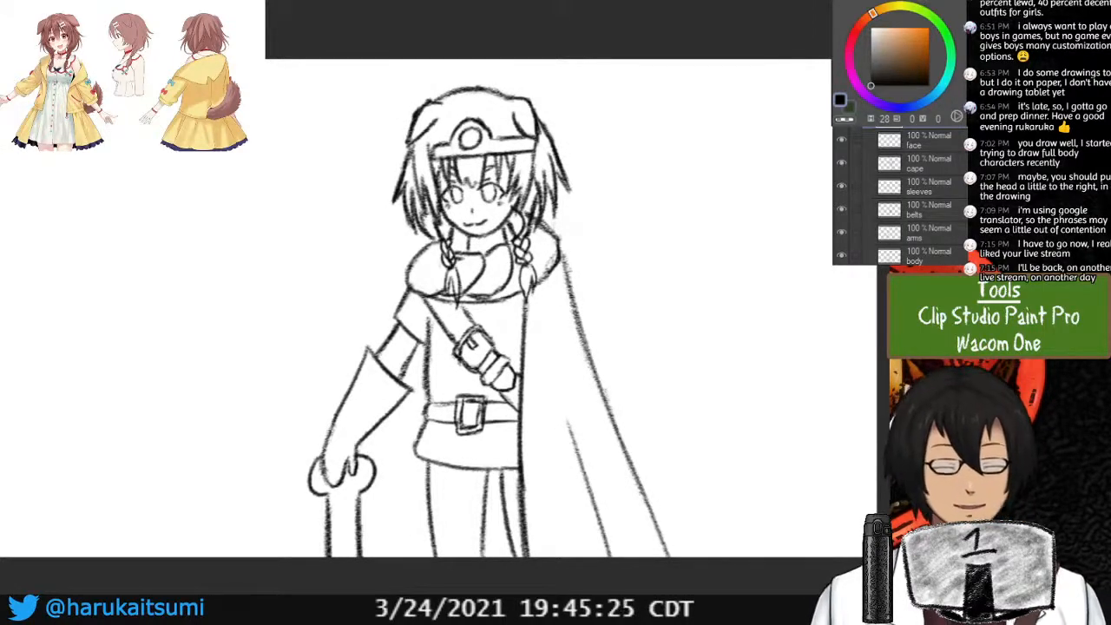
Activate the cape layer and redraw the upper stretch of the cape's outer edge where it meets the collar.
key(ctrl+plus)
mouse_move(486, 304)
mouse_down()
mouse_move(417, 297)
mouse_move(418, 266)
mouse_up()
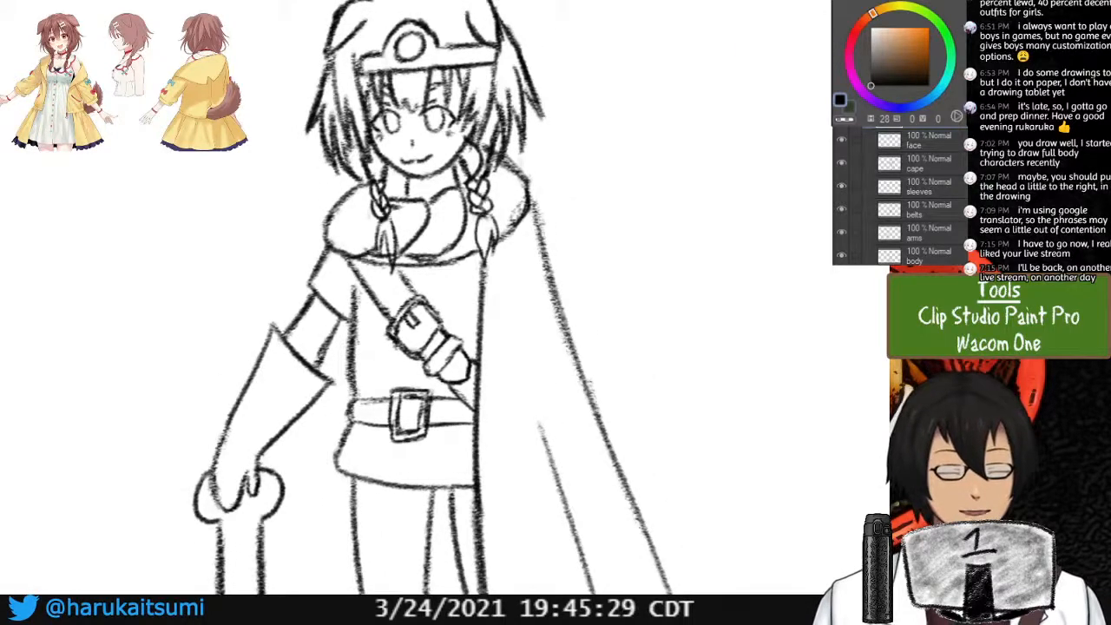
scroll(902, 197, up, 4)
scroll(903, 198, down, 6)
scroll(903, 198, down, 1)
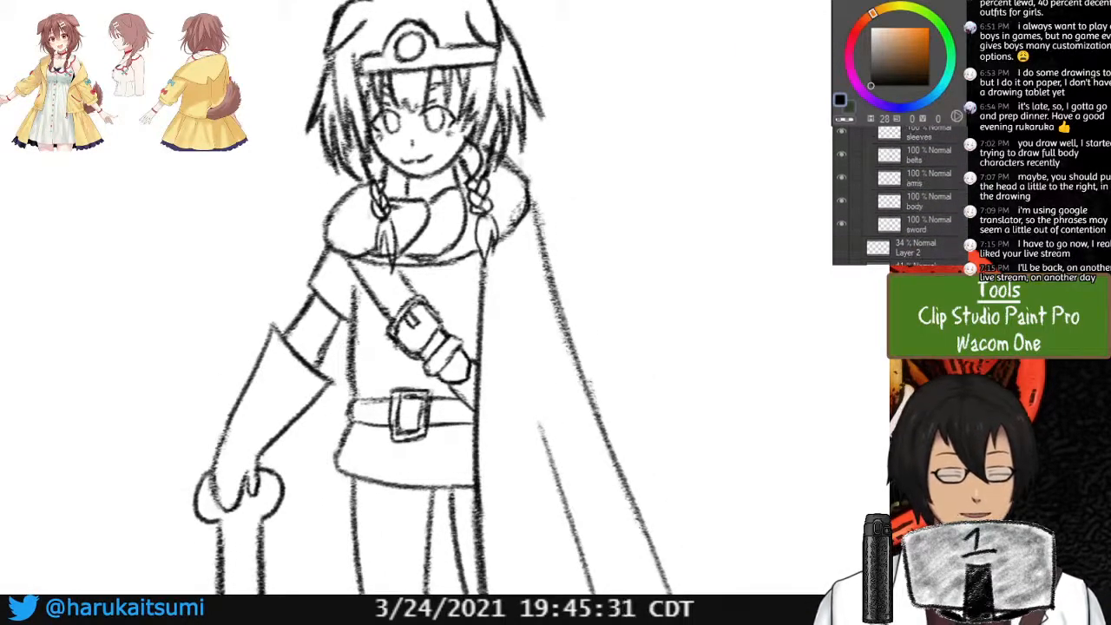
scroll(903, 198, down, 3)
scroll(903, 198, up, 3)
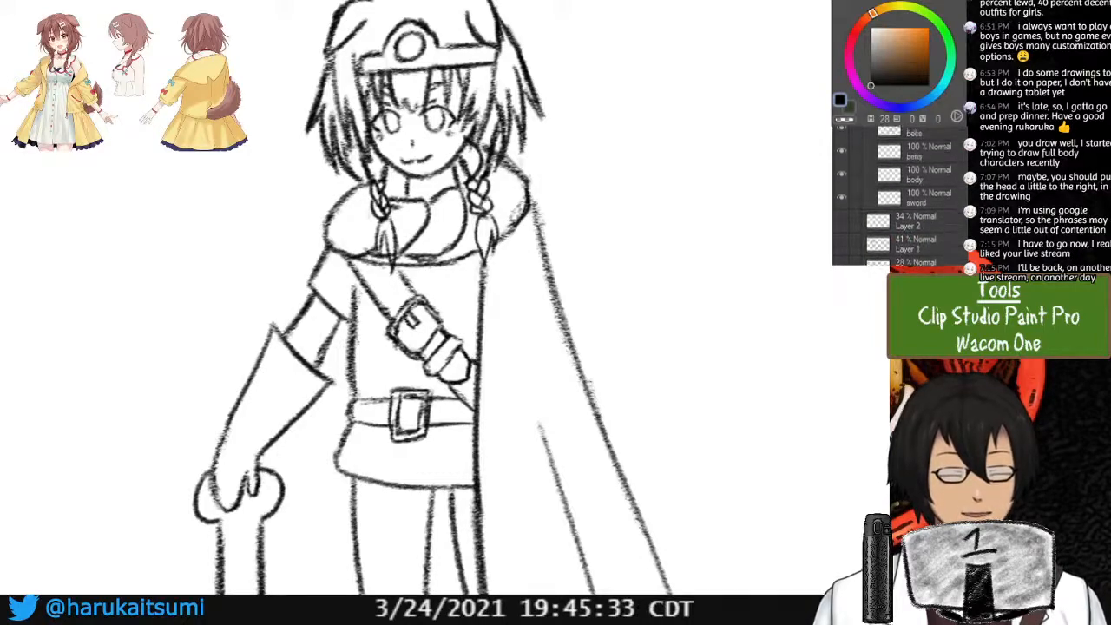
scroll(902, 198, up, 2)
click(928, 149)
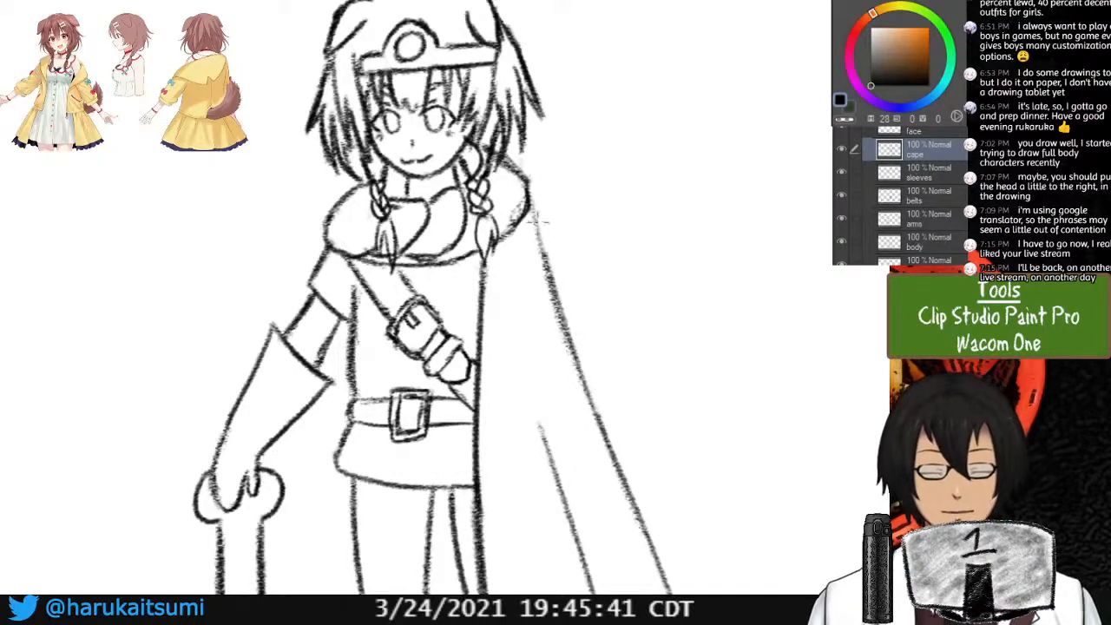
drag(534, 203, 553, 293)
mouse_move(534, 198)
mouse_down()
mouse_move(620, 488)
mouse_move(761, 323)
mouse_move(652, 466)
mouse_move(643, 506)
mouse_move(728, 352)
mouse_move(704, 414)
mouse_up()
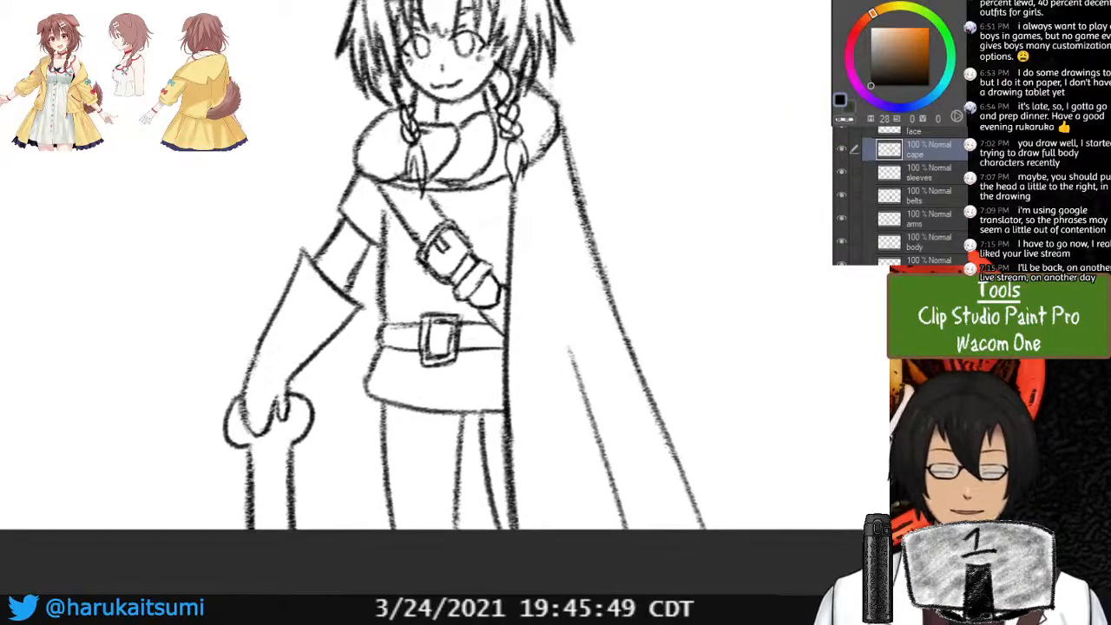
Activate the arms layer and draw a line parallel to the glove's upper opening to form a cuff band.
key(ctrl+minus)
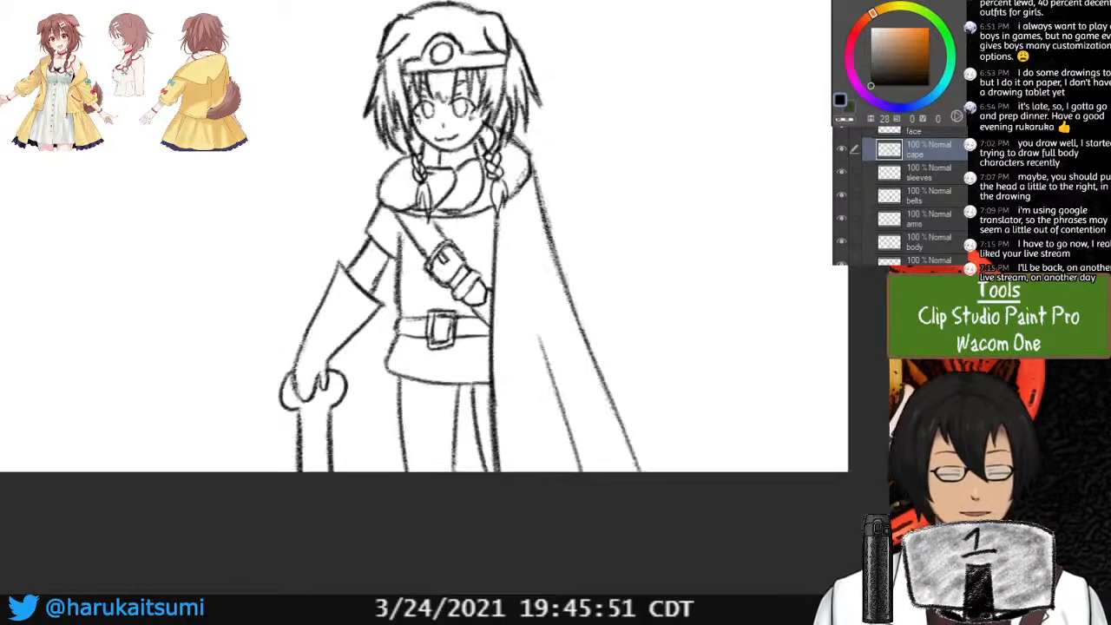
mouse_move(538, 347)
mouse_down()
mouse_move(491, 382)
mouse_move(549, 393)
mouse_move(538, 370)
mouse_up()
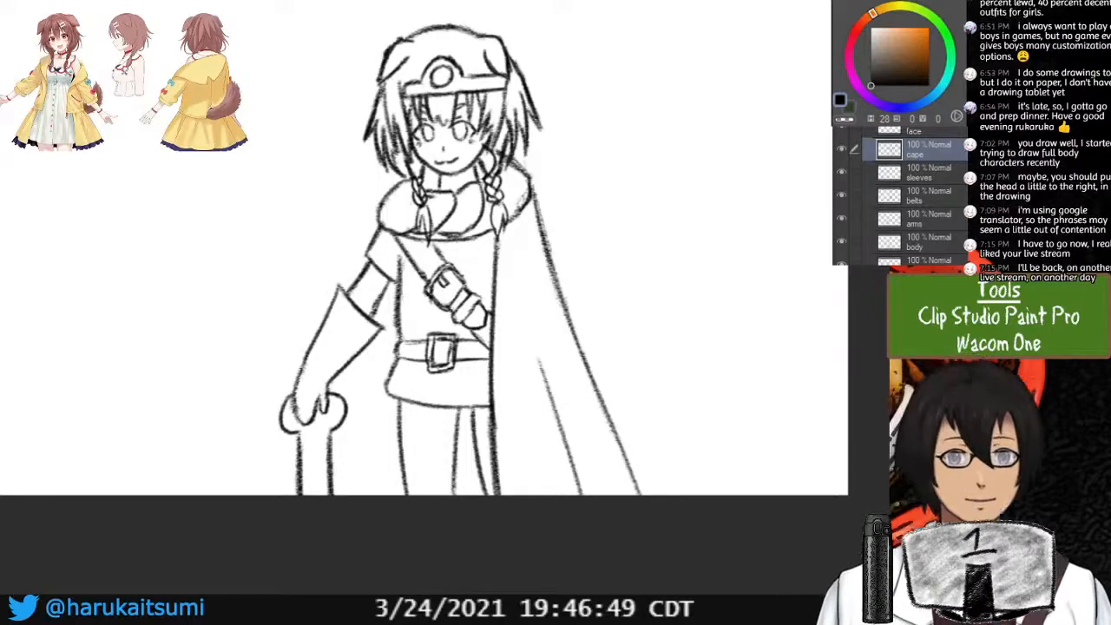
key(ctrl+plus)
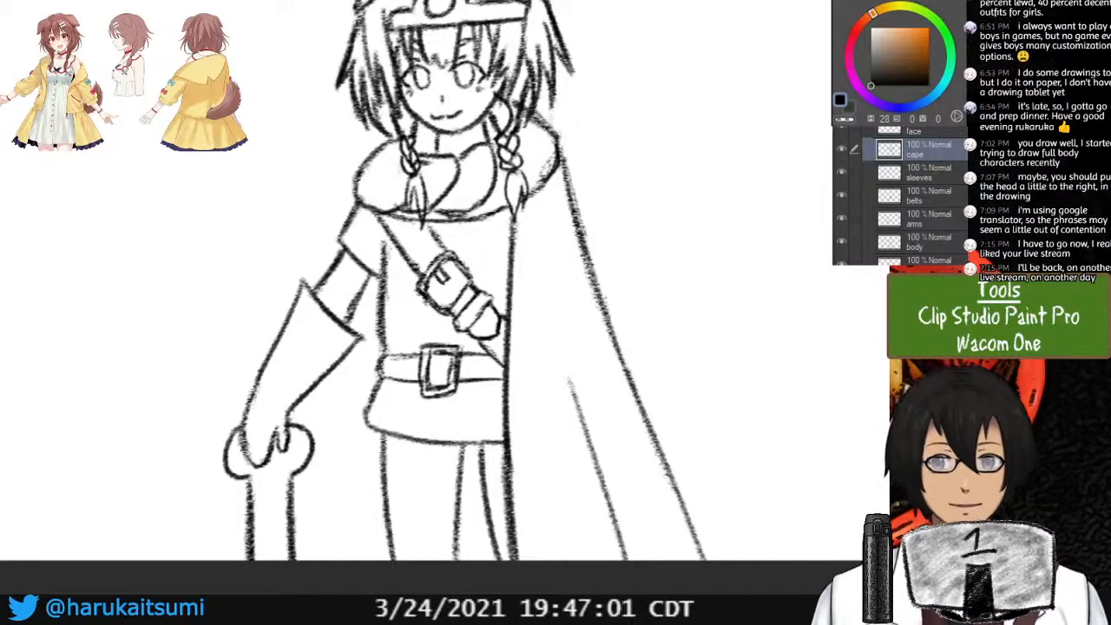
key(ctrl+plus)
drag(417, 434, 545, 323)
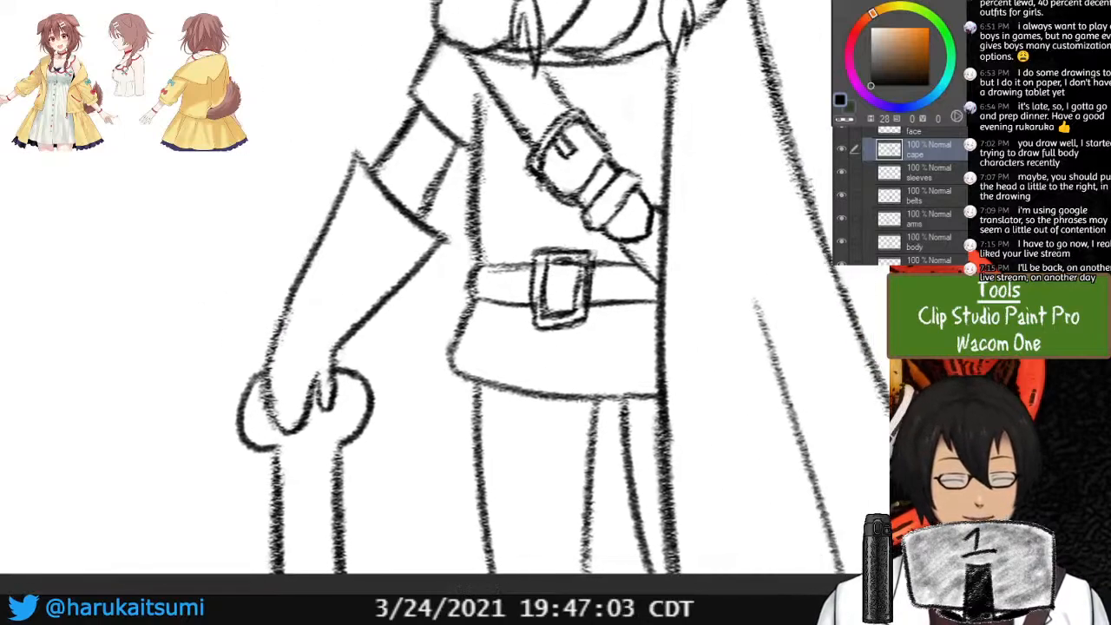
scroll(916, 196, down, 3)
click(929, 138)
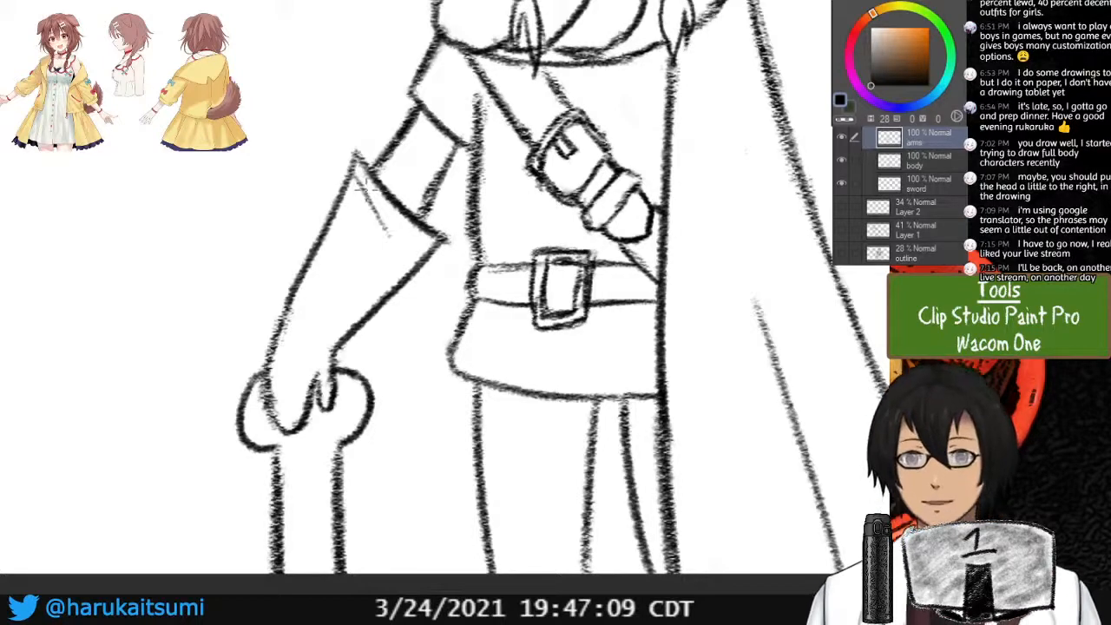
key(ctrl+z)
drag(351, 192, 418, 255)
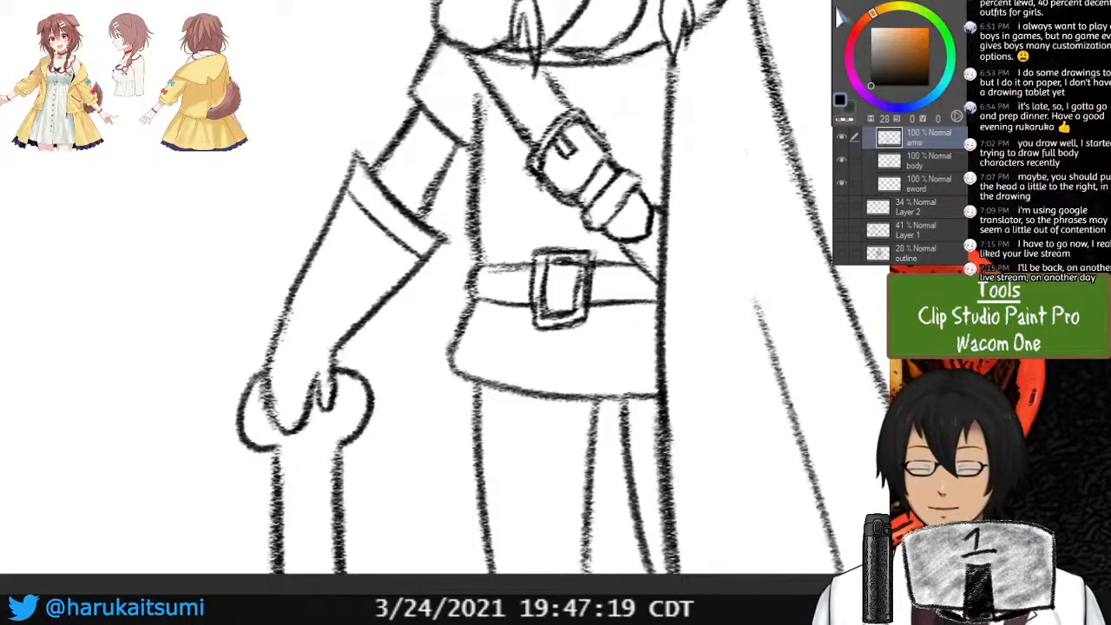
Erase and redraw the glove's outer edge just above the wrist on the arms layer.
drag(285, 305, 280, 319)
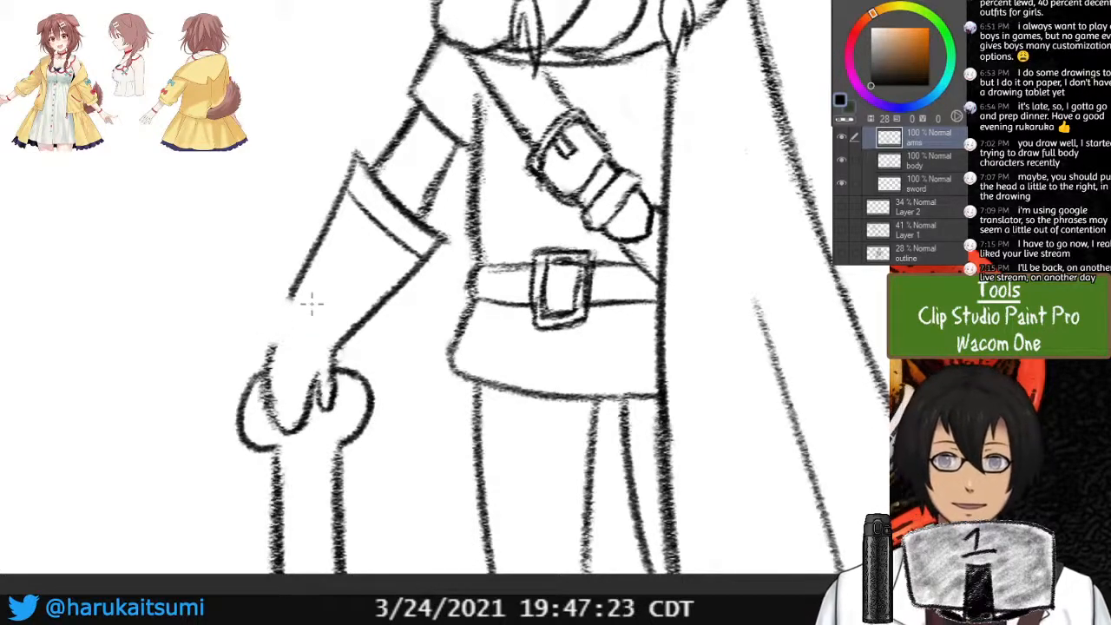
drag(285, 329, 271, 350)
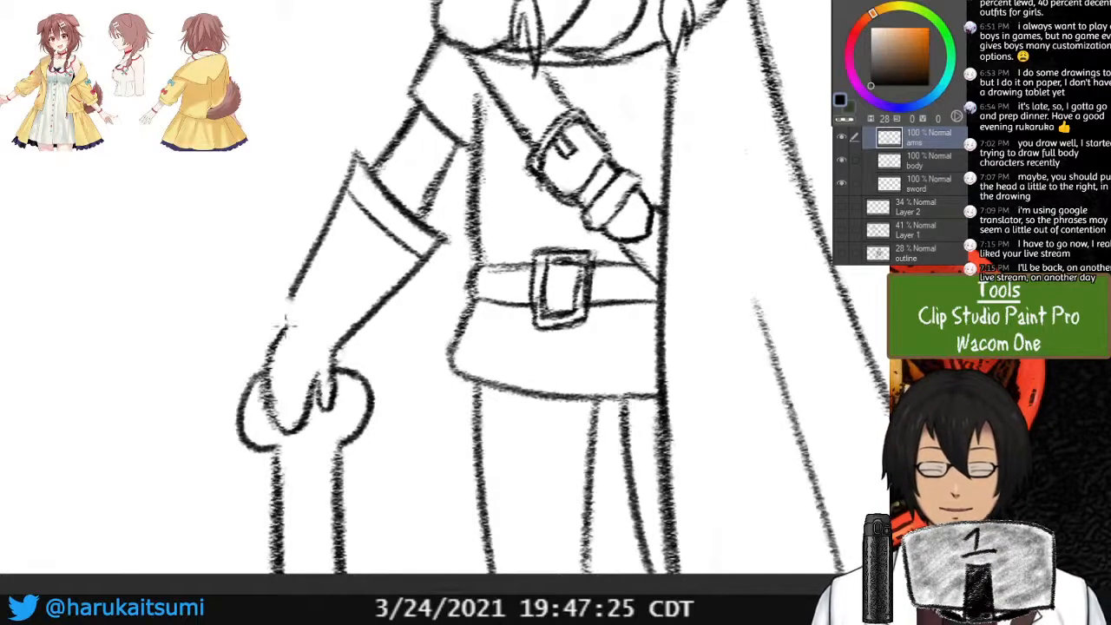
drag(291, 298, 279, 336)
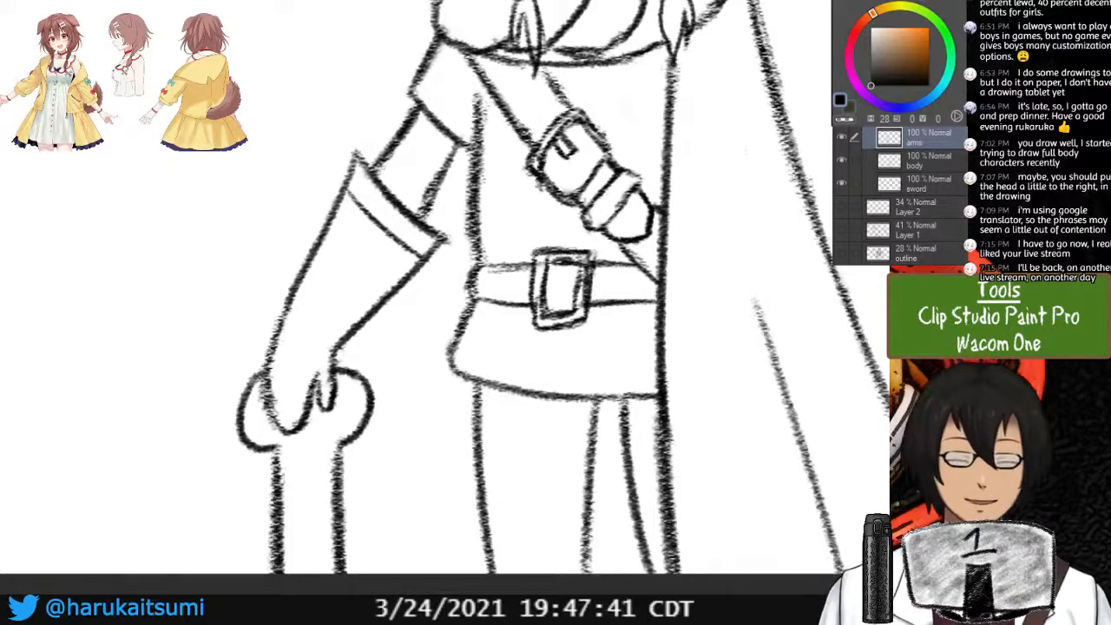
Activate the belts layer and draw inner trim lines along the upper part of the diagonal chest strap.
mouse_move(259, 348)
mouse_down()
mouse_move(42, 421)
mouse_move(146, 395)
mouse_up()
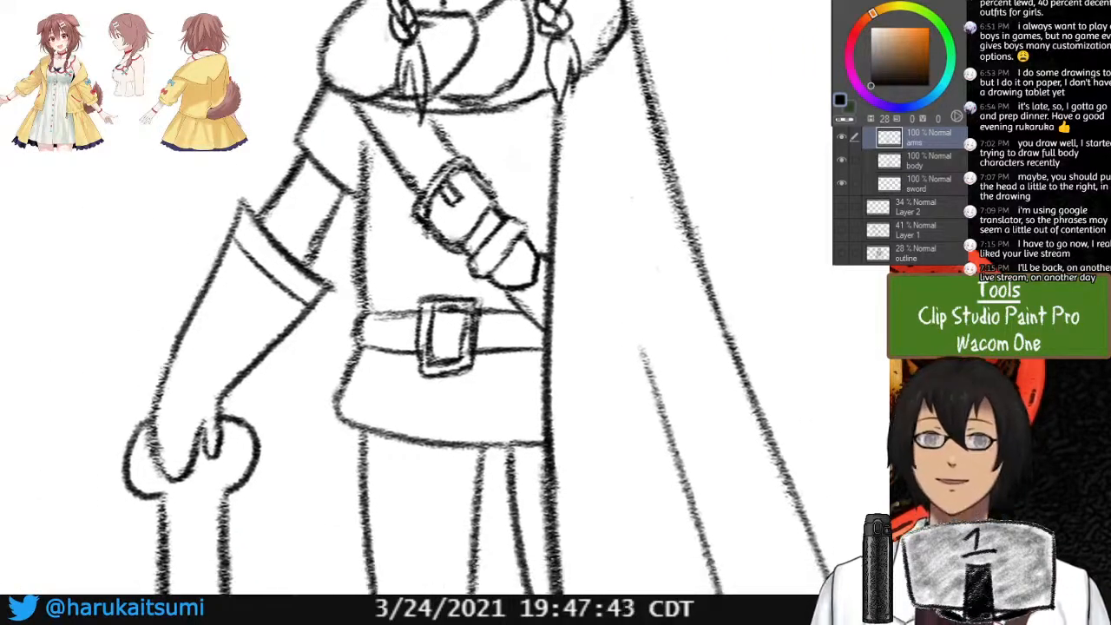
key(ctrl+minus)
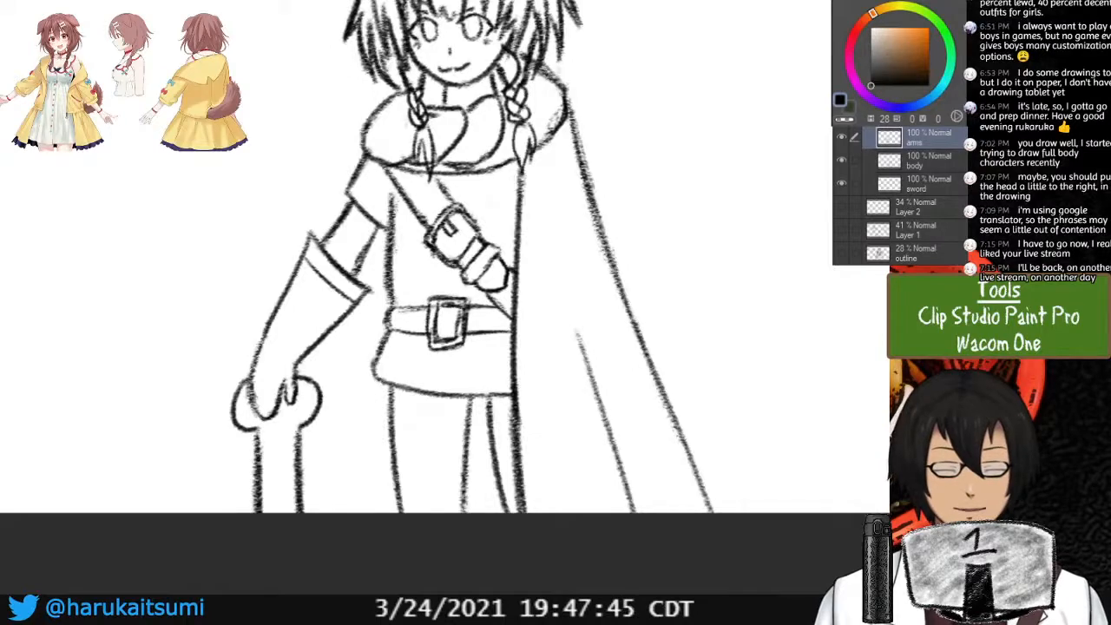
key(ctrl+plus)
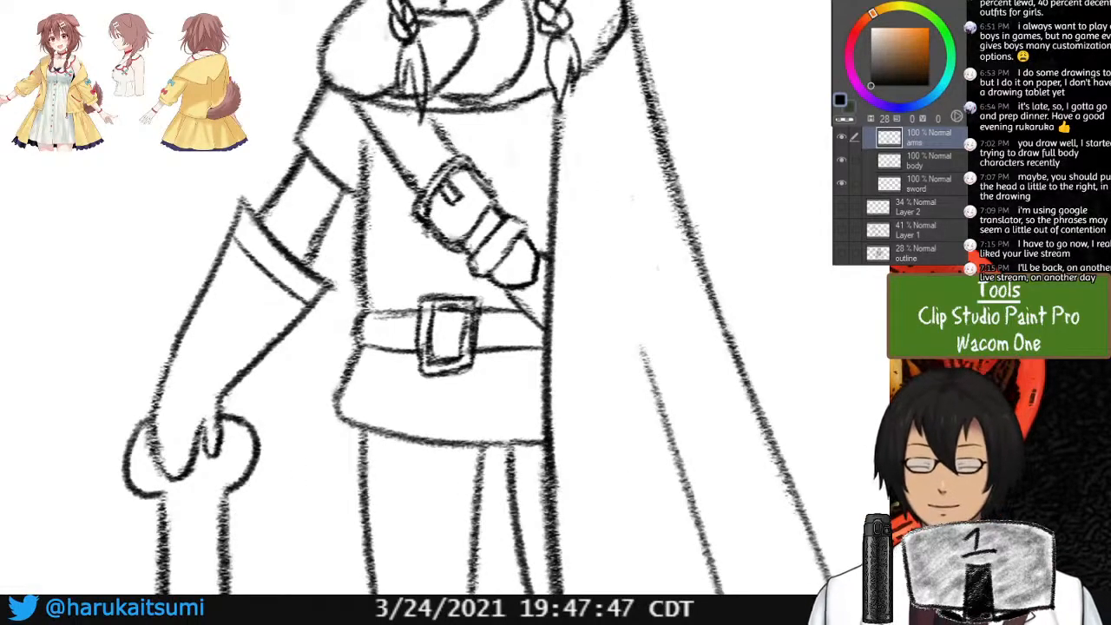
scroll(918, 195, up, 2)
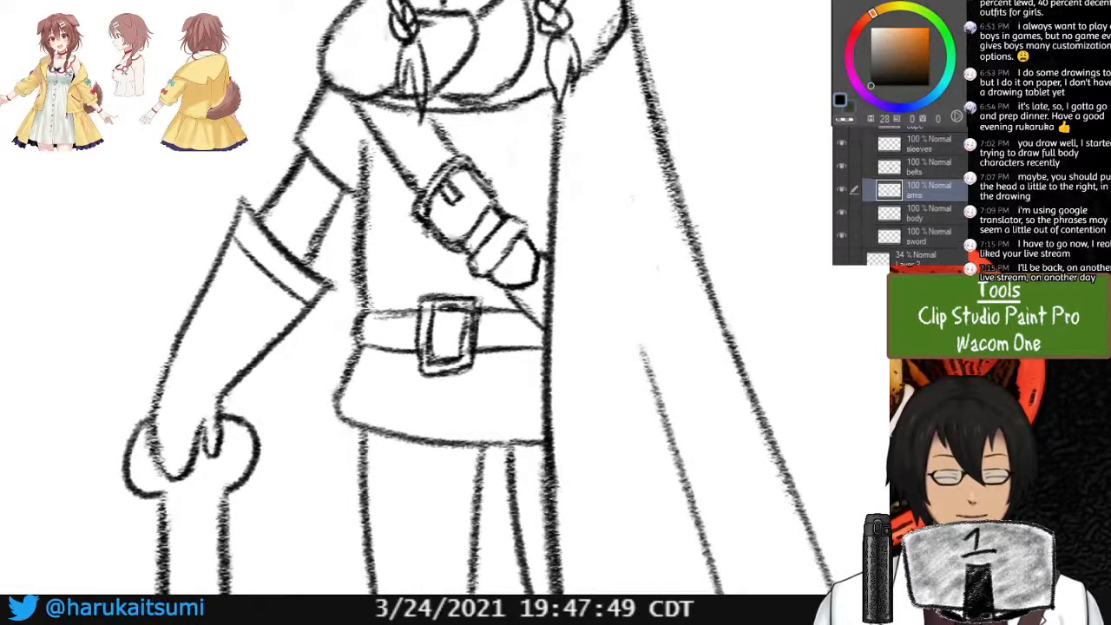
click(927, 167)
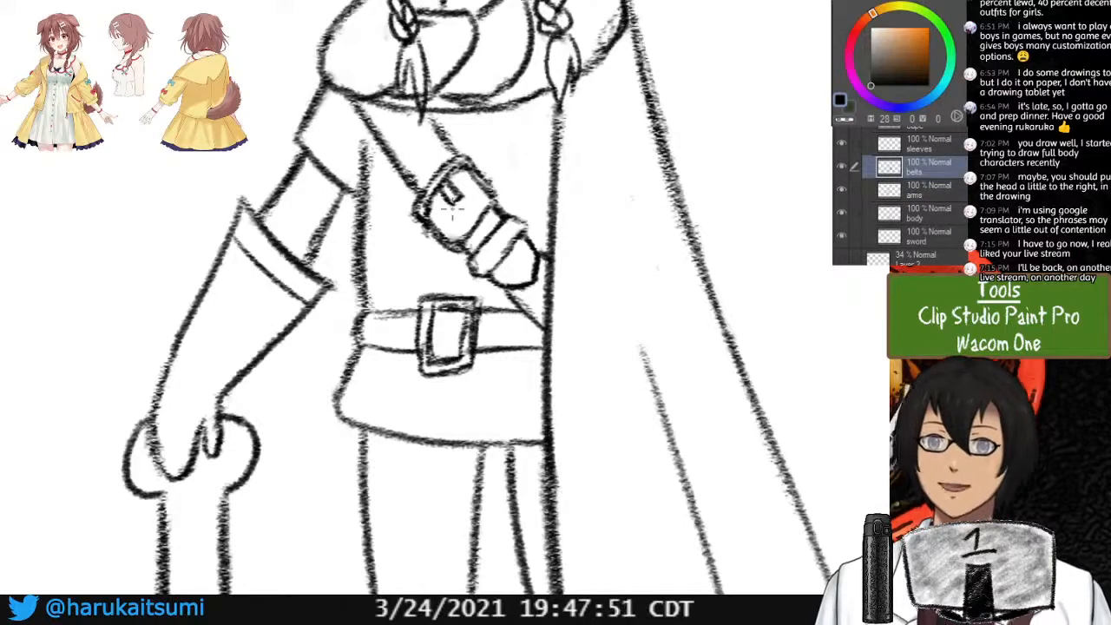
drag(376, 120, 423, 176)
key(ctrl+z)
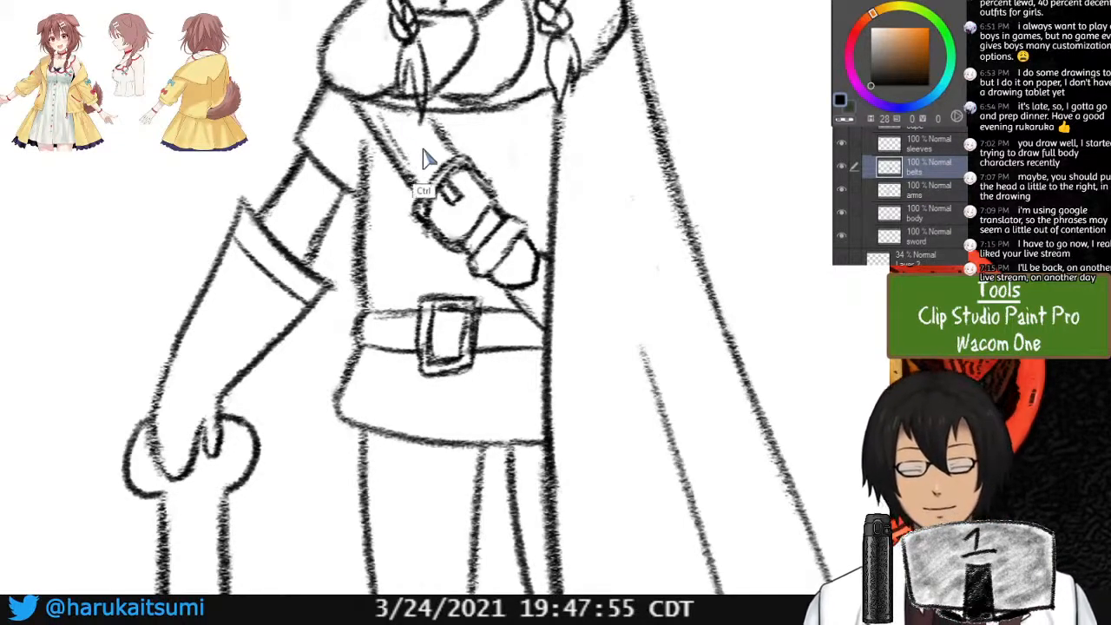
drag(377, 115, 425, 177)
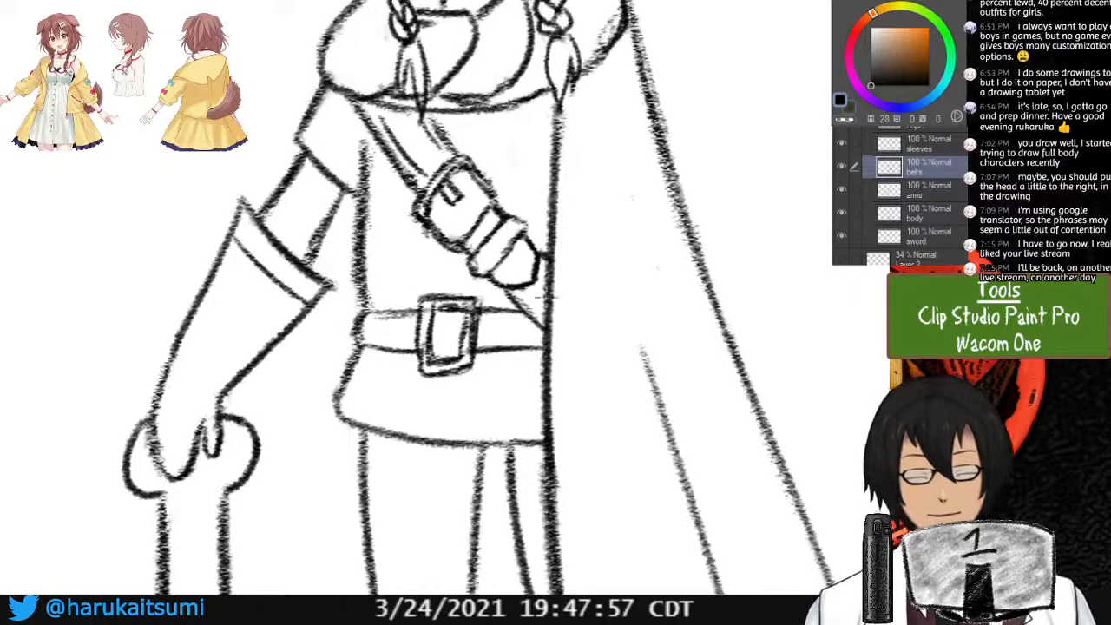
Draw inner trim lines along the waist belt on both sides of the buckle.
mouse_move(369, 319)
mouse_down()
mouse_move(409, 321)
mouse_move(406, 345)
mouse_up()
key(ctrl+z)
drag(478, 322, 539, 339)
key(ctrl+z)
key(ctrl+z)
mouse_move(480, 317)
mouse_down()
mouse_move(519, 321)
mouse_move(536, 338)
mouse_up()
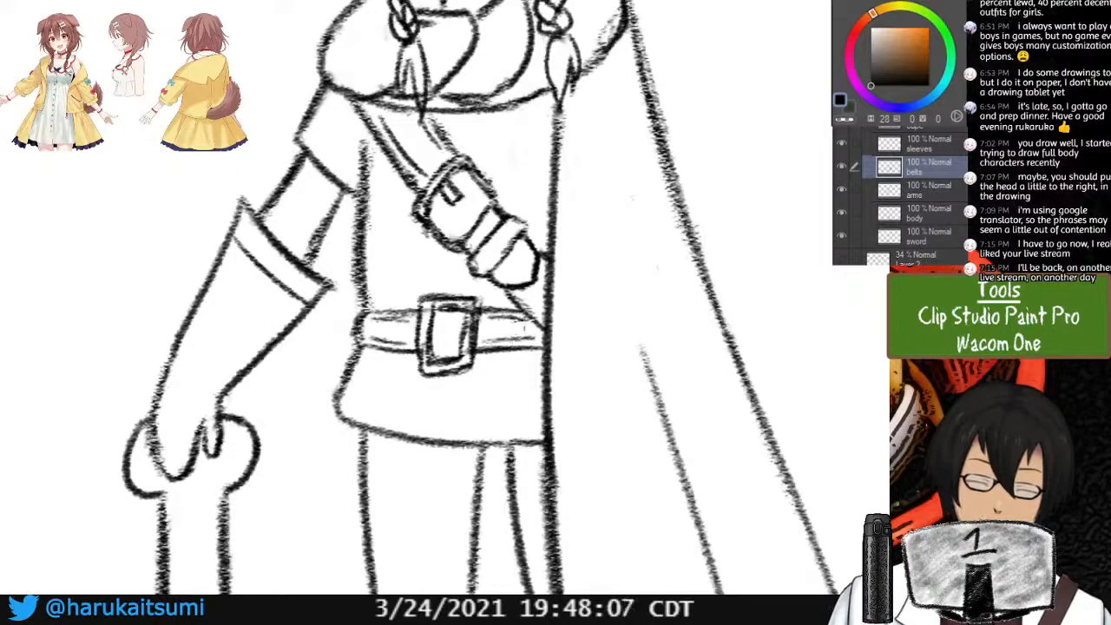
drag(519, 339, 545, 346)
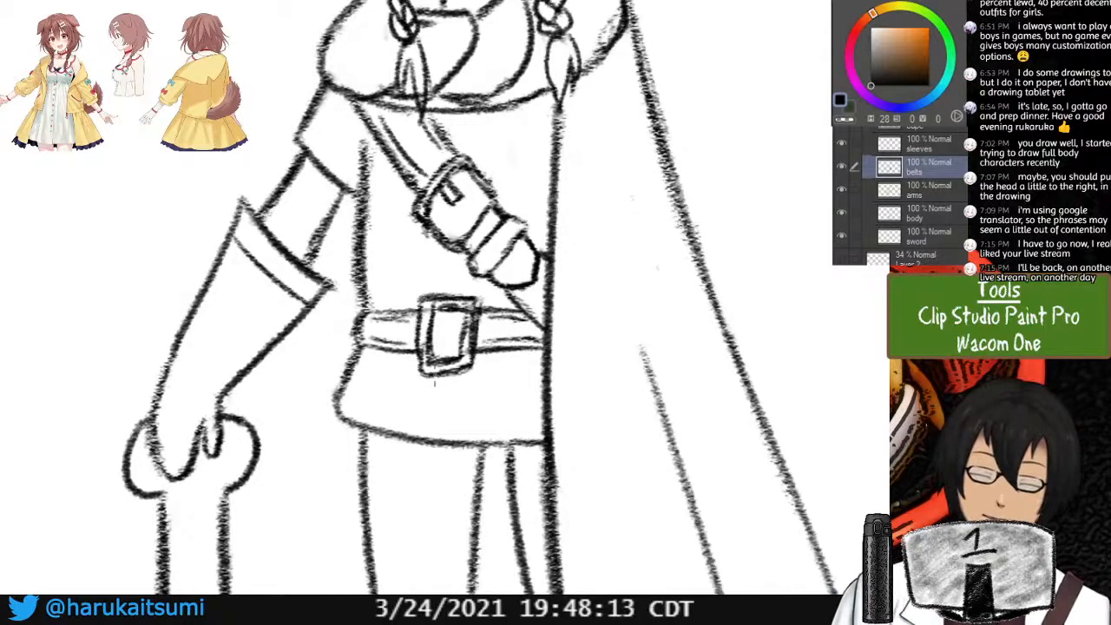
Collapse Folder 1 and add a new layer named bg directly beneath it.
key(ctrl+minus)
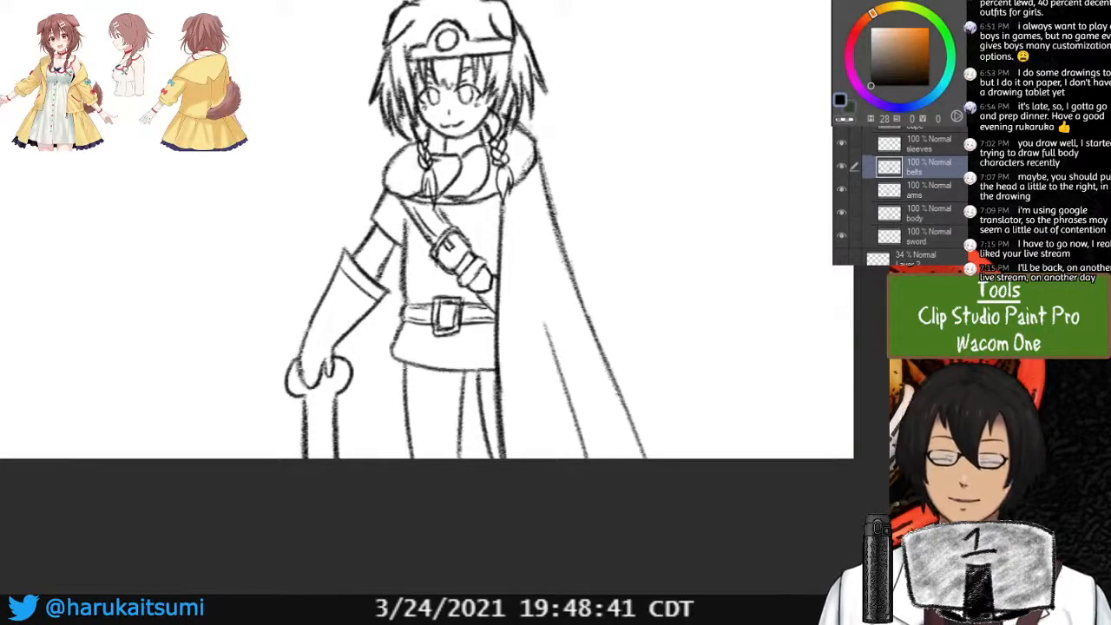
drag(451, 261, 464, 339)
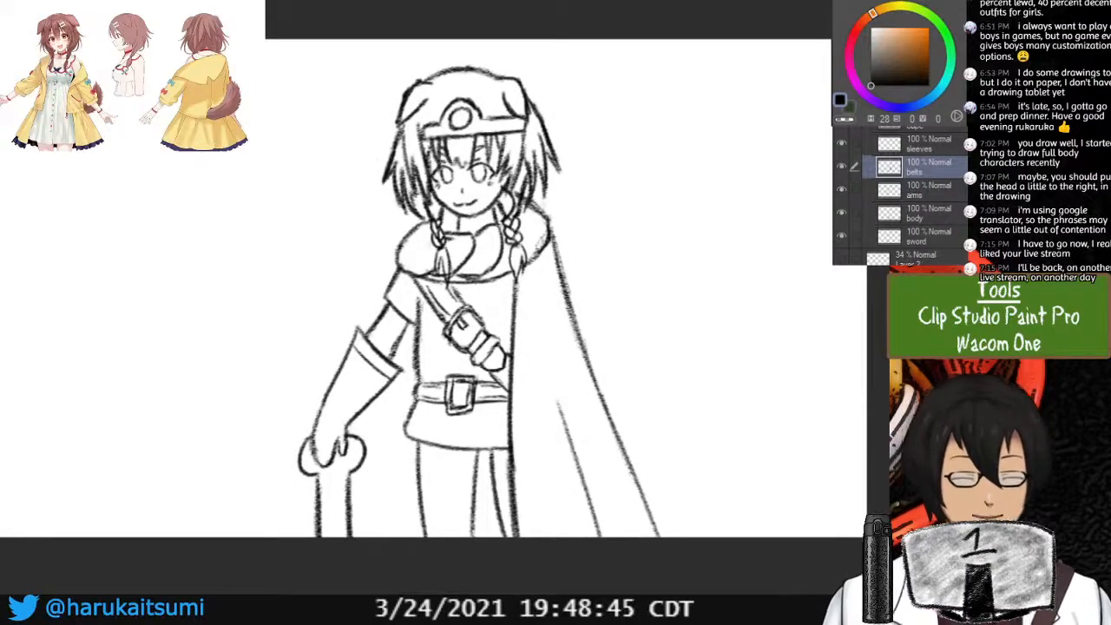
scroll(903, 195, up, 5)
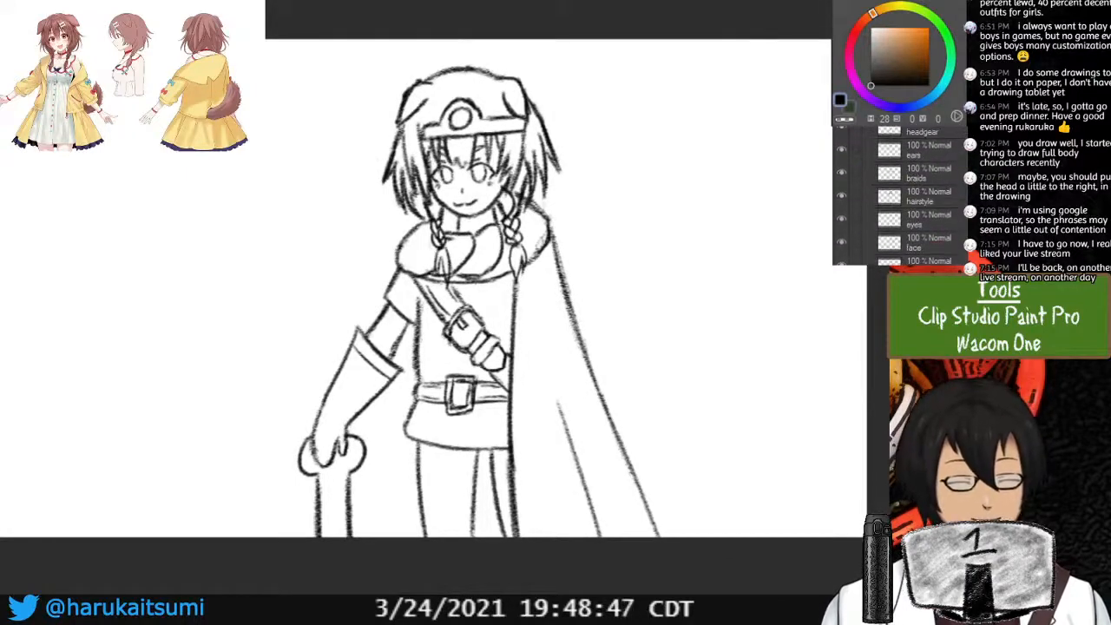
click(912, 132)
click(867, 131)
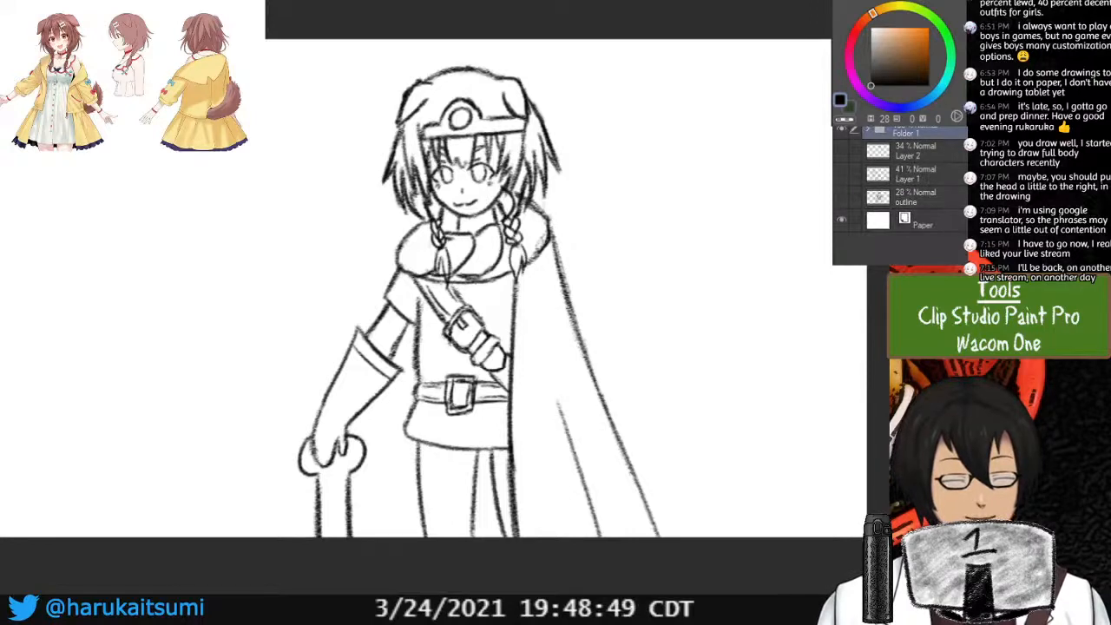
click(917, 151)
key(ctrl+shift+n)
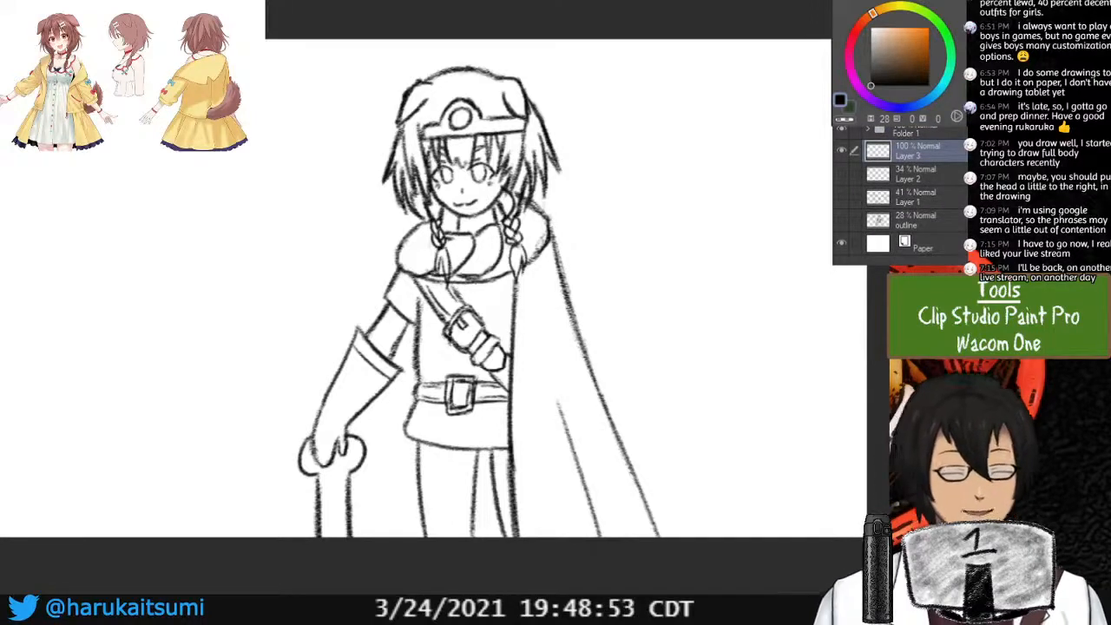
text(bg)
key(Return)
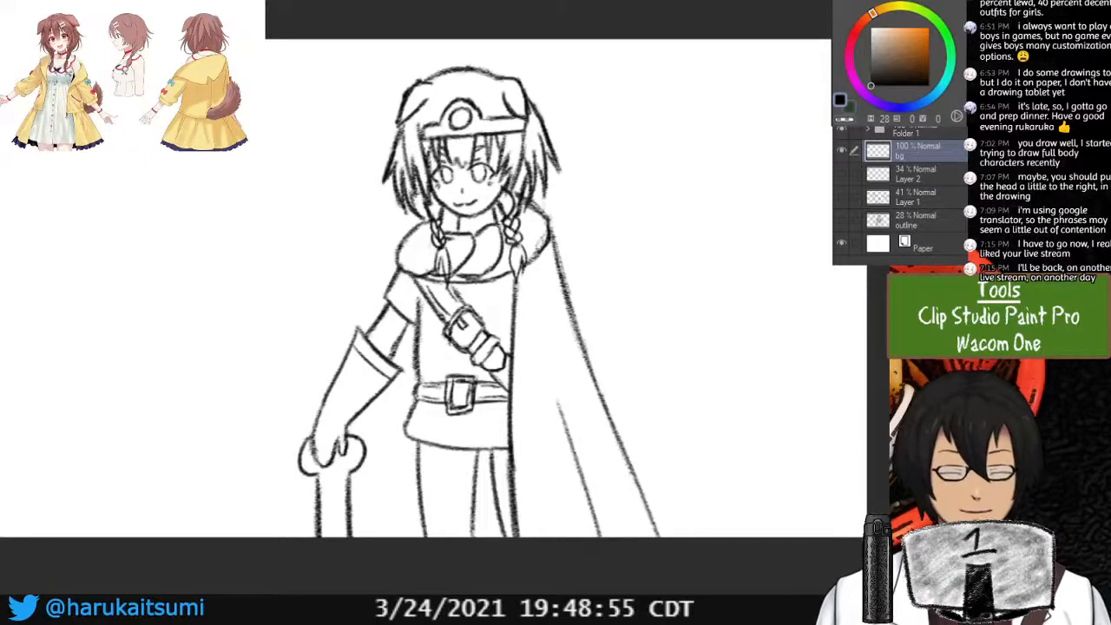
Auto-select the empty area around the figure with Folder 1 active, and clear the selection.
click(917, 133)
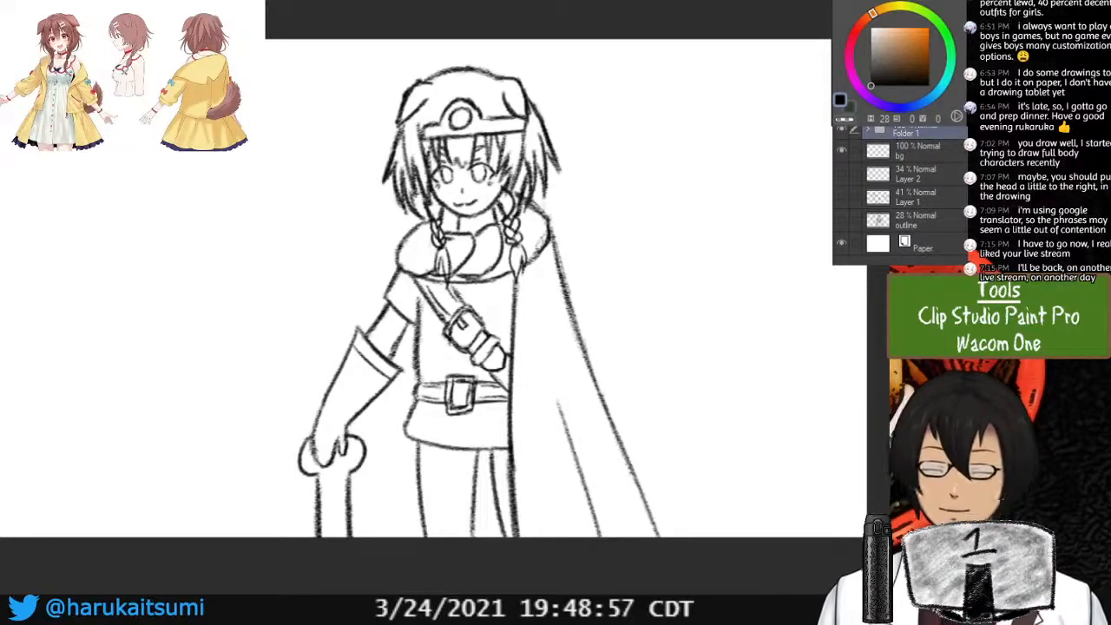
click(243, 236)
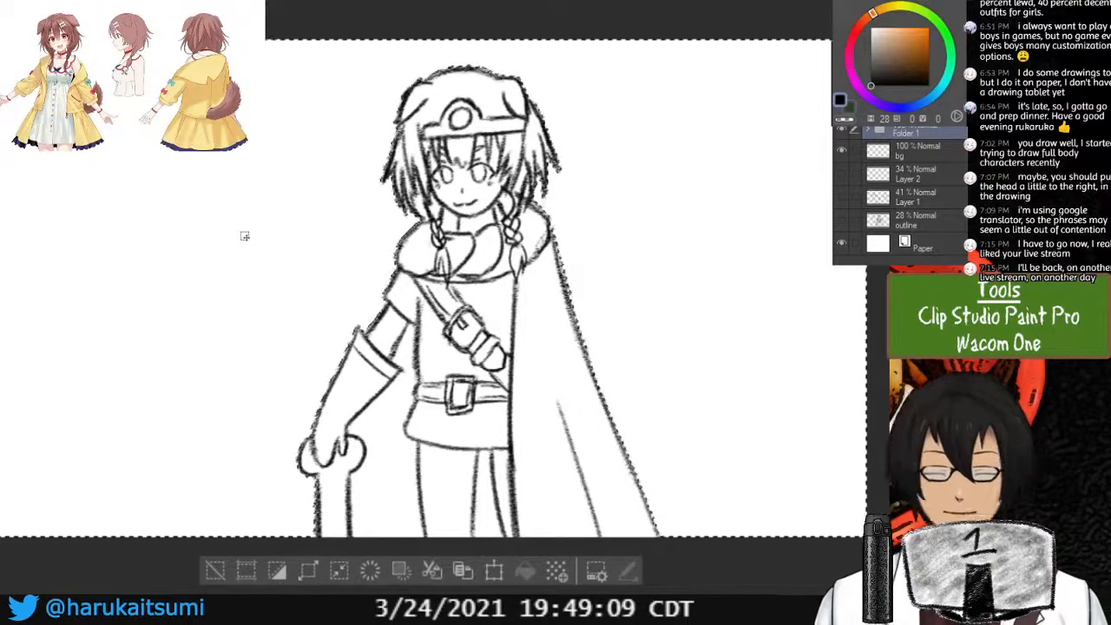
key(ctrl+d)
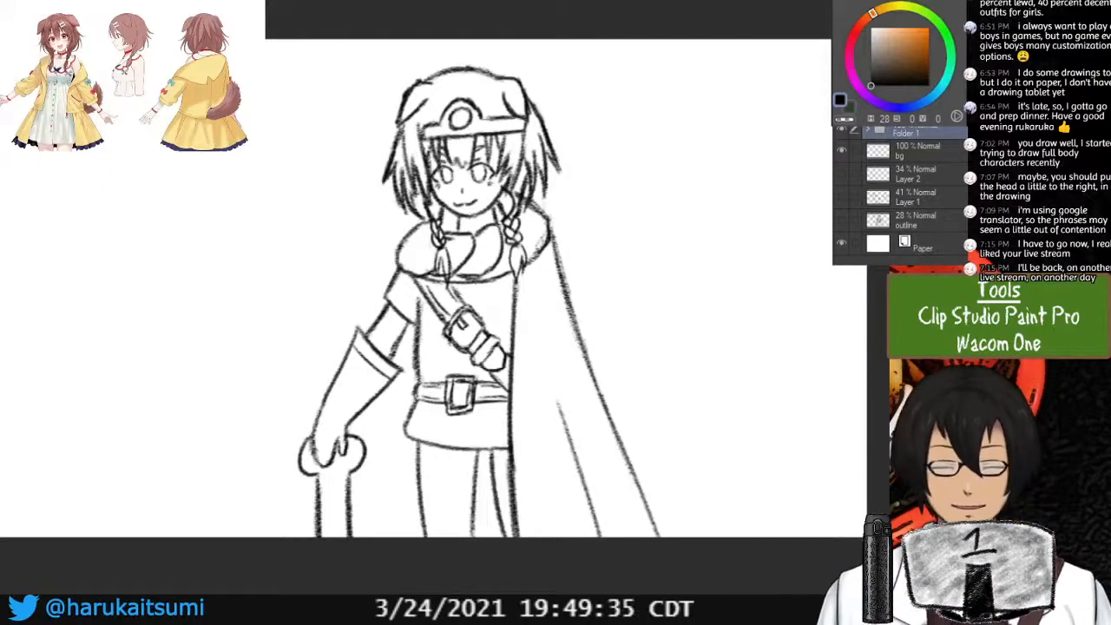
Set the drawing color to a bright sky blue with hue 199, saturation 81 and value 100.
key(ctrl+plus)
drag(451, 347, 420, 277)
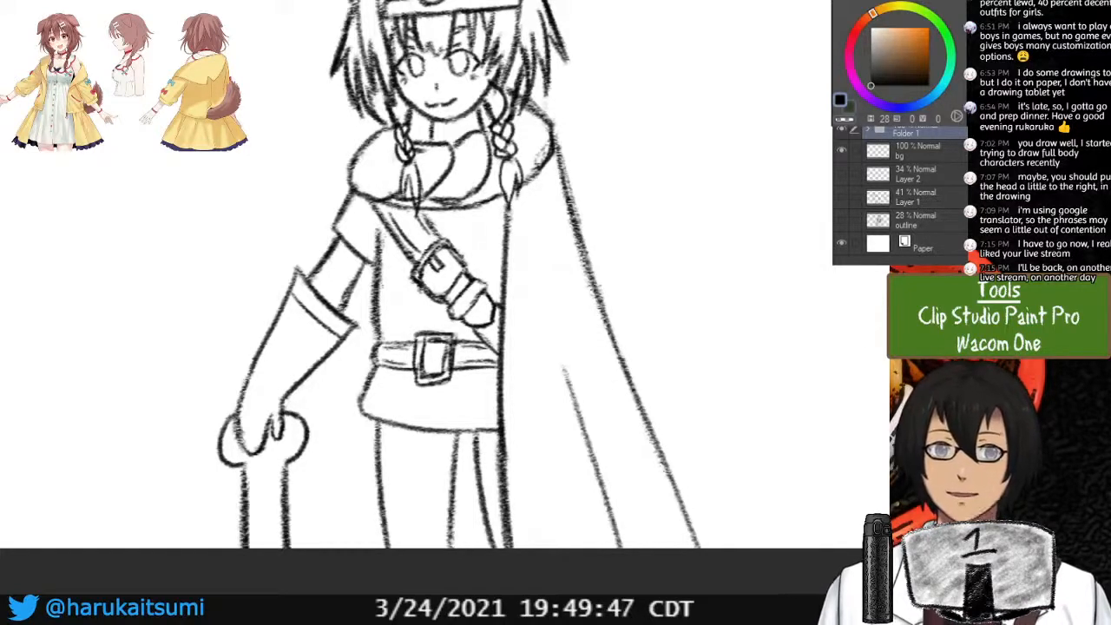
drag(946, 79, 933, 95)
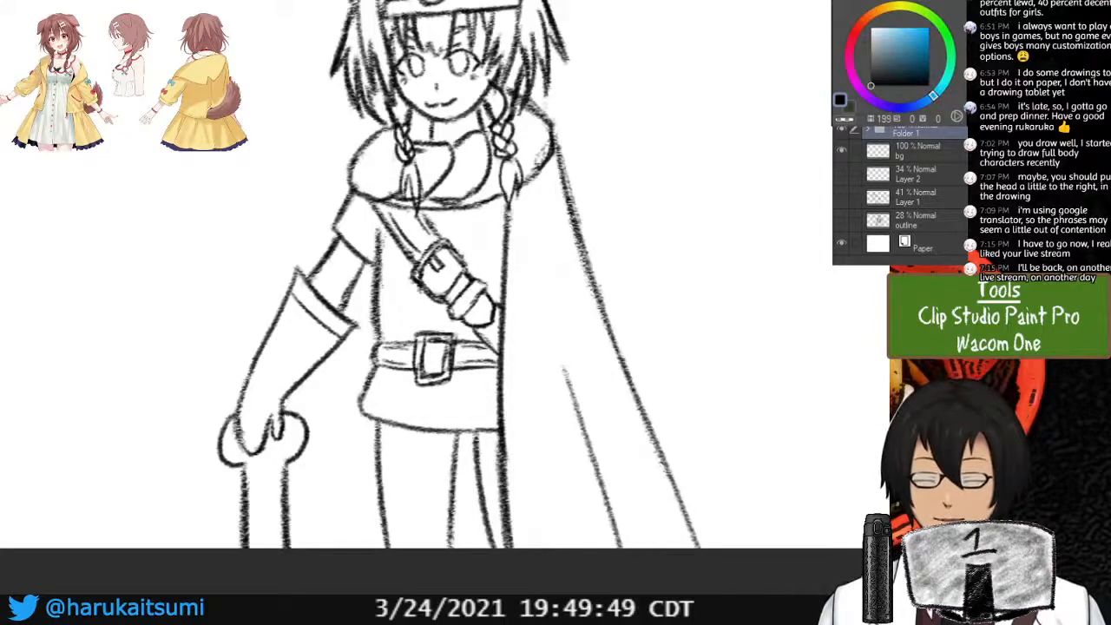
drag(907, 60, 918, 29)
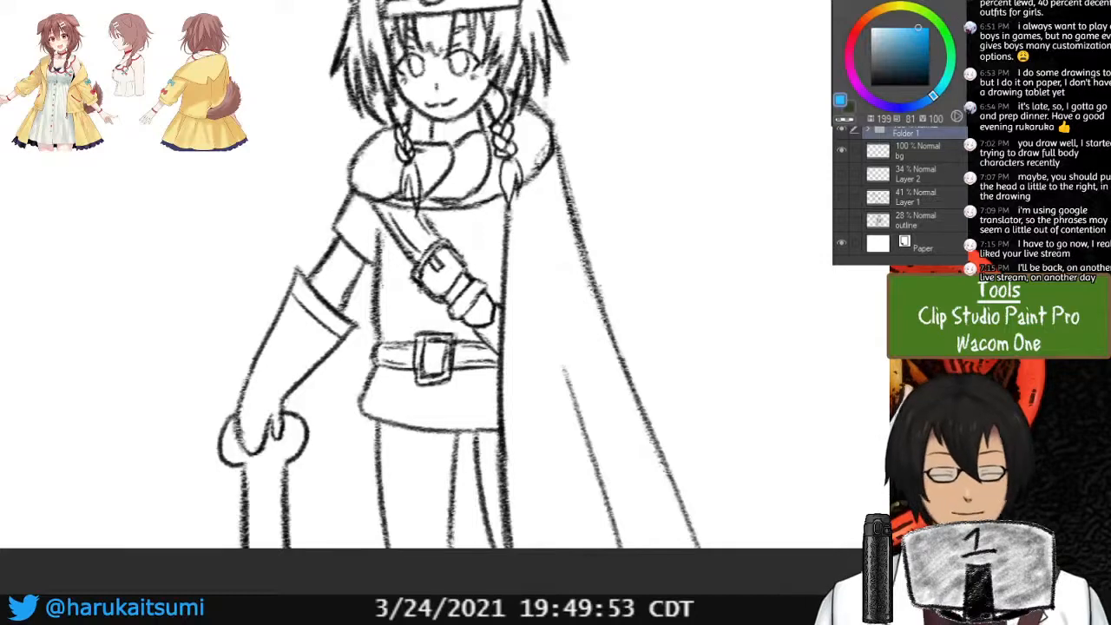
Make the bg layer active and rename it color.
drag(506, 215, 499, 377)
click(917, 151)
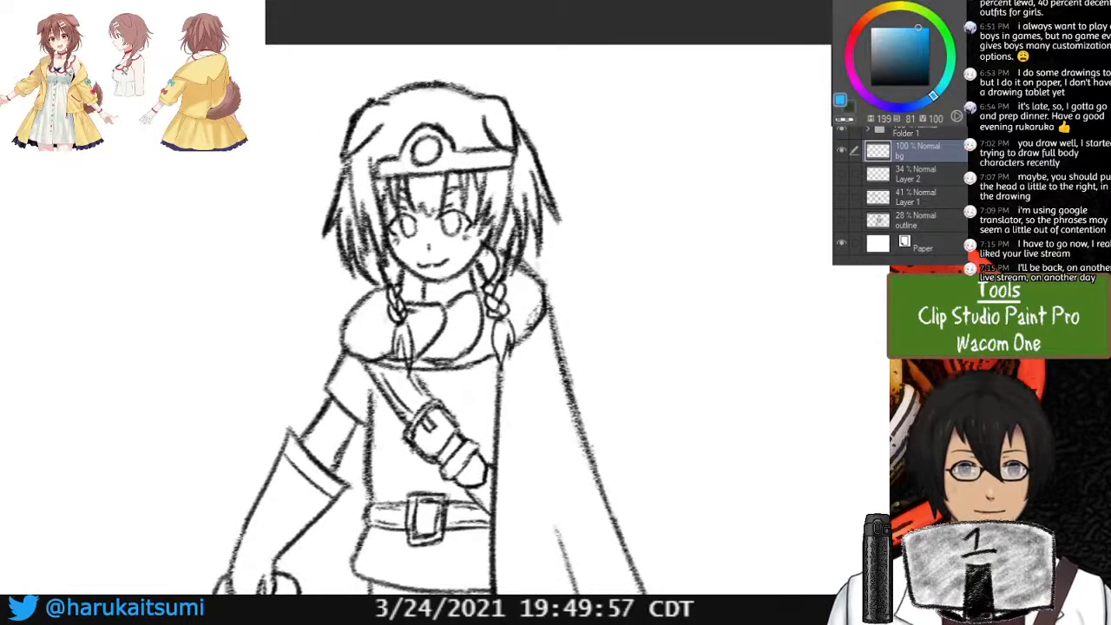
text(color)
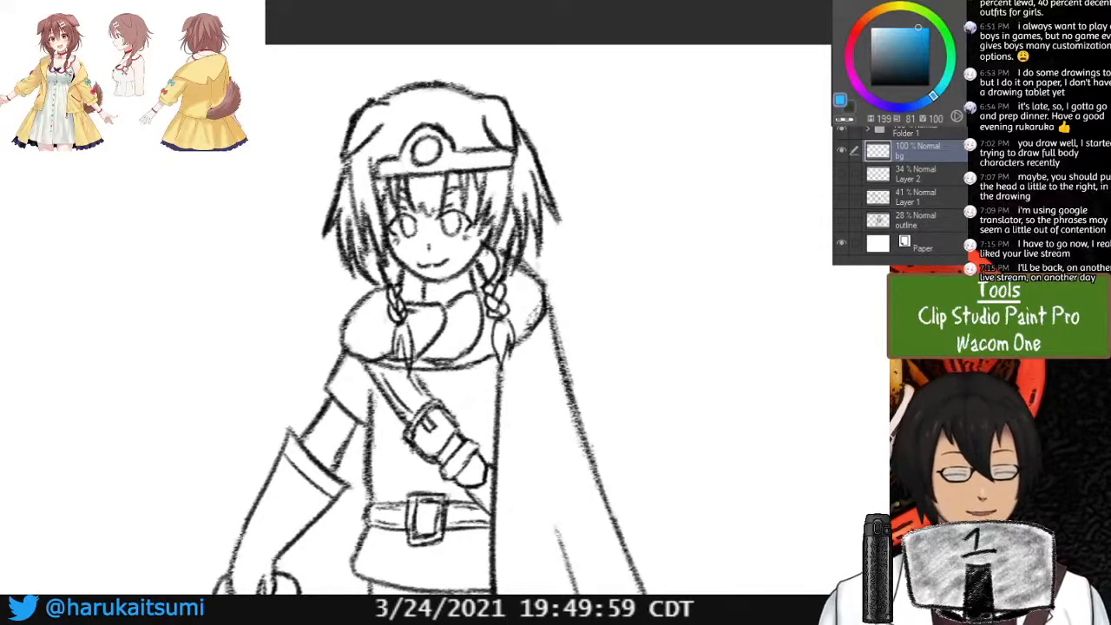
key(Return)
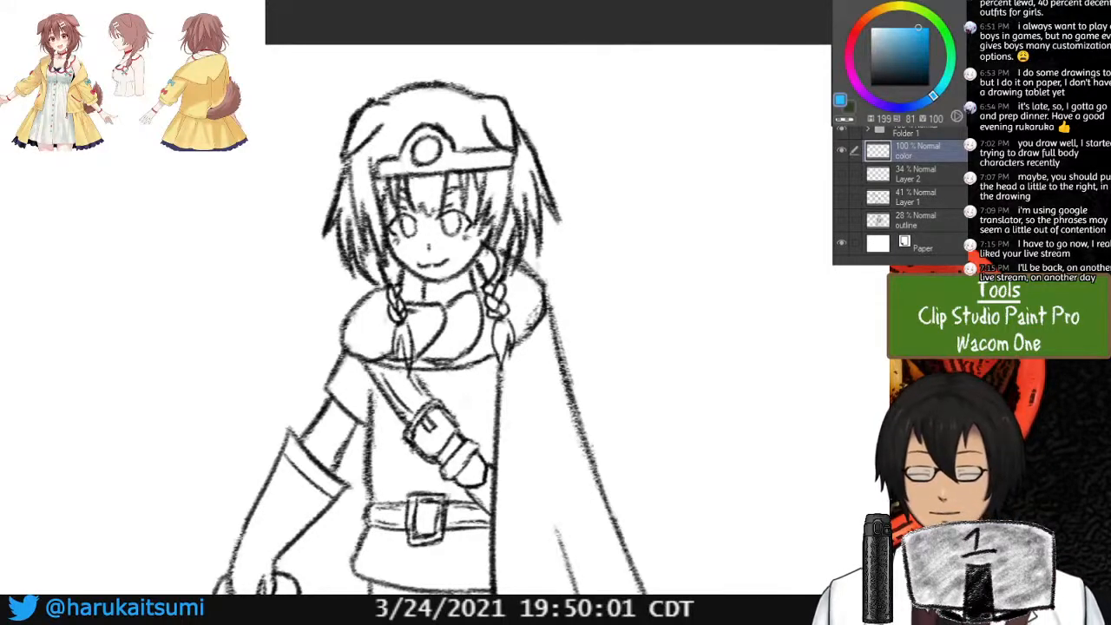
mouse_move(33, 165)
mouse_down()
mouse_move(62, 149)
mouse_move(87, 174)
mouse_up()
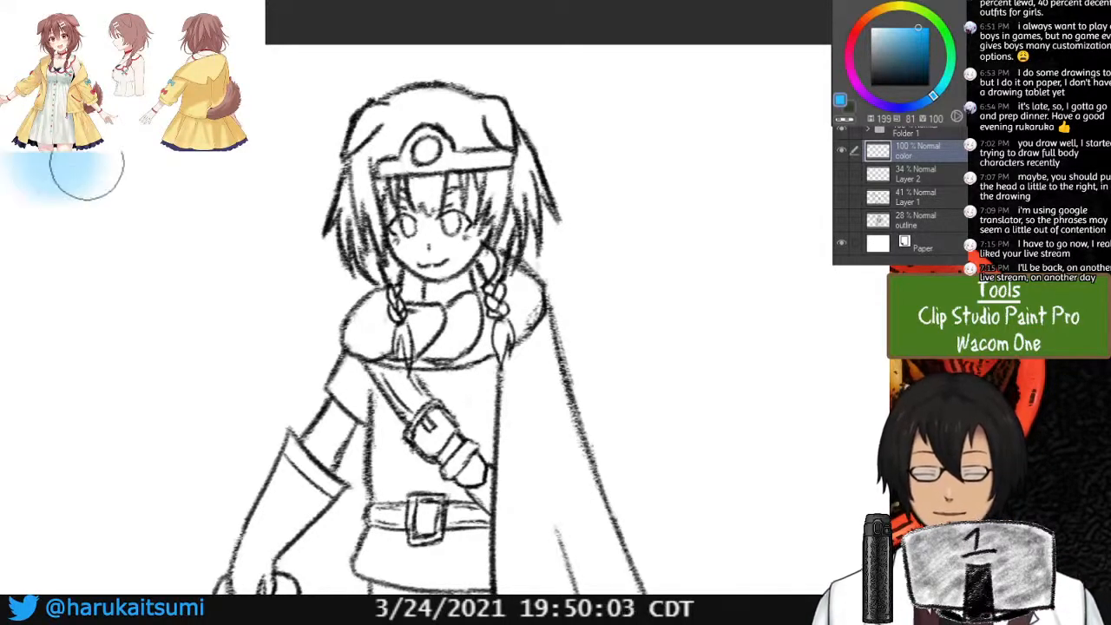
key(ctrl+z)
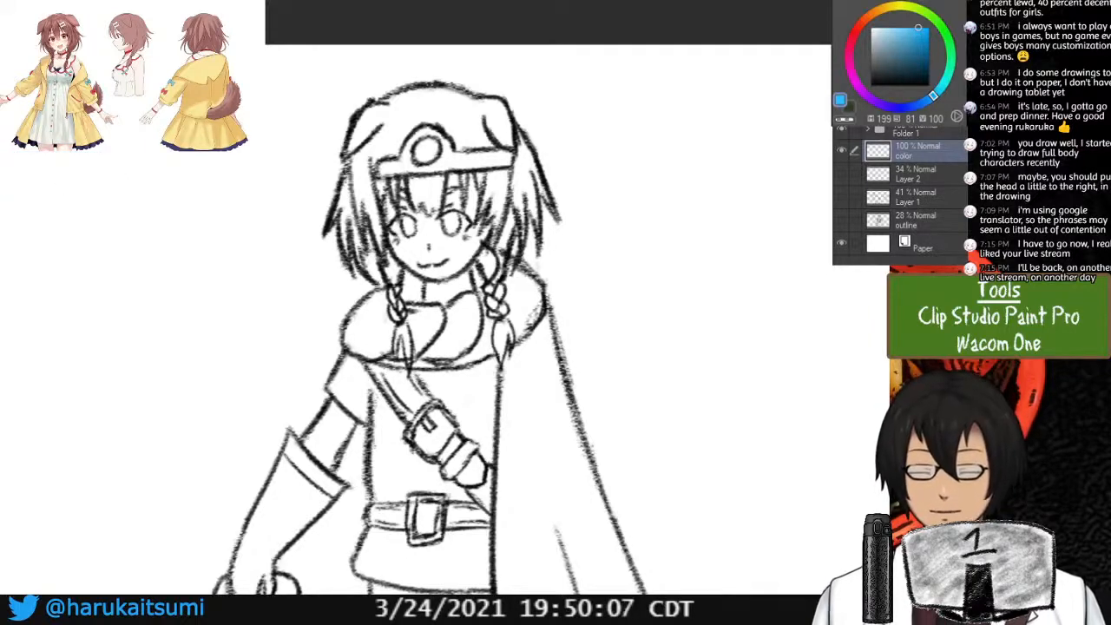
mouse_move(52, 174)
mouse_down()
mouse_move(54, 159)
mouse_move(76, 154)
mouse_up()
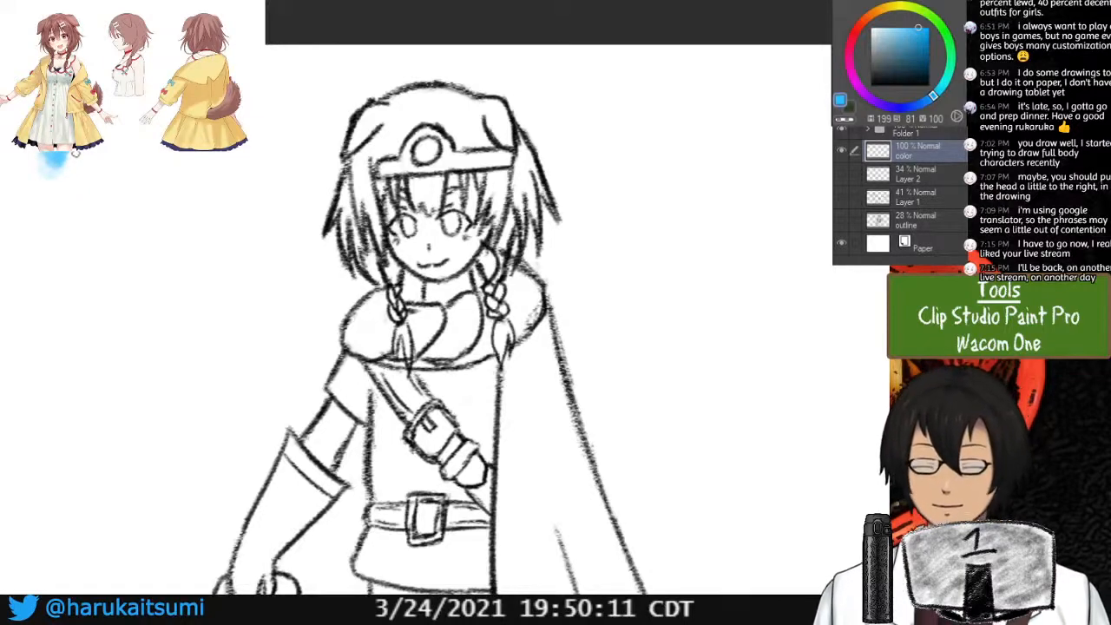
key(ctrl+z)
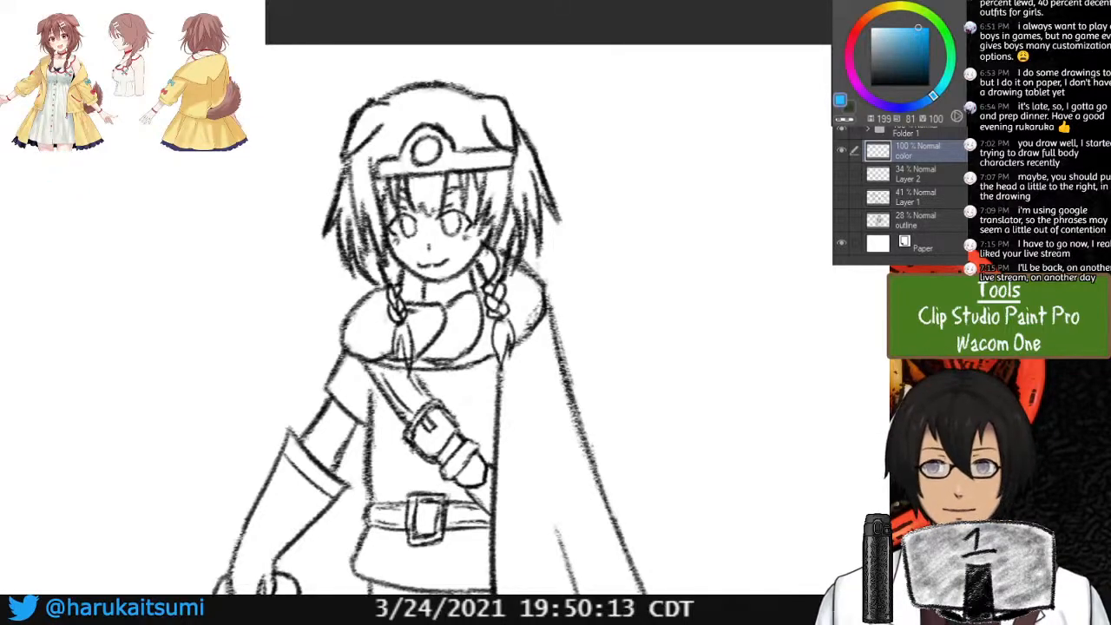
Paint the tunic sky blue across the sleeve, the torso around the shoulder strap, and the part below the belt.
drag(442, 451, 403, 292)
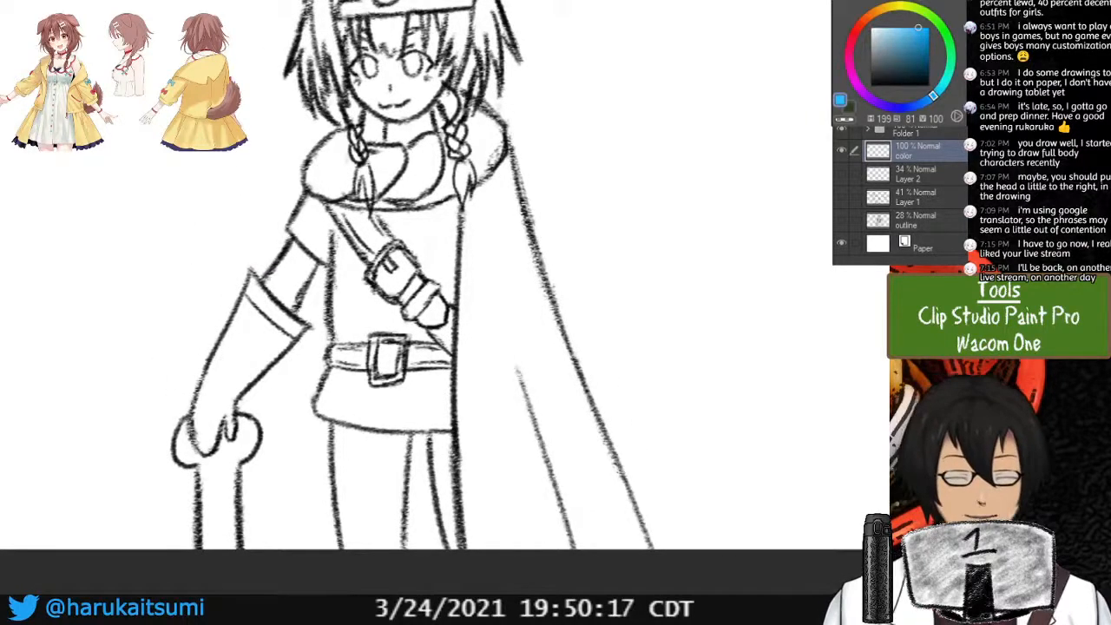
key(ctrl+plus)
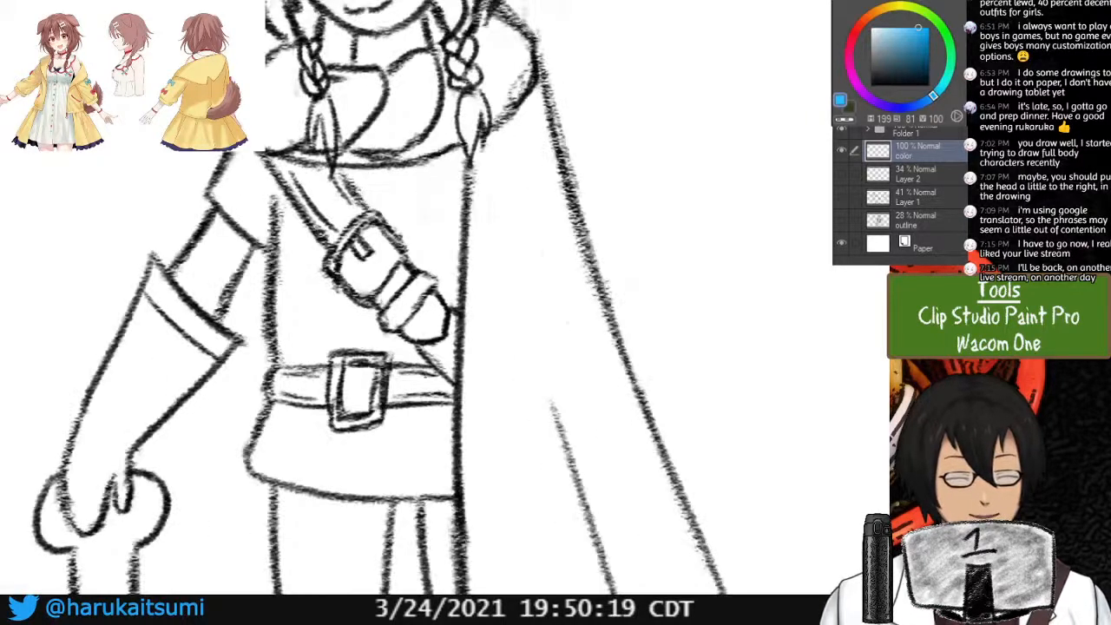
mouse_move(358, 382)
mouse_down()
mouse_move(472, 321)
mouse_move(427, 357)
mouse_up()
mouse_move(297, 158)
mouse_down()
mouse_move(331, 205)
mouse_move(290, 173)
mouse_move(305, 159)
mouse_move(293, 139)
mouse_move(340, 178)
mouse_move(322, 158)
mouse_move(358, 217)
mouse_move(310, 165)
mouse_move(376, 215)
mouse_move(404, 269)
mouse_up()
mouse_move(340, 214)
mouse_down()
mouse_move(355, 208)
mouse_move(372, 238)
mouse_move(359, 260)
mouse_move(380, 242)
mouse_move(429, 321)
mouse_move(441, 298)
mouse_move(482, 334)
mouse_move(372, 245)
mouse_move(363, 328)
mouse_move(374, 345)
mouse_move(390, 229)
mouse_move(367, 210)
mouse_up()
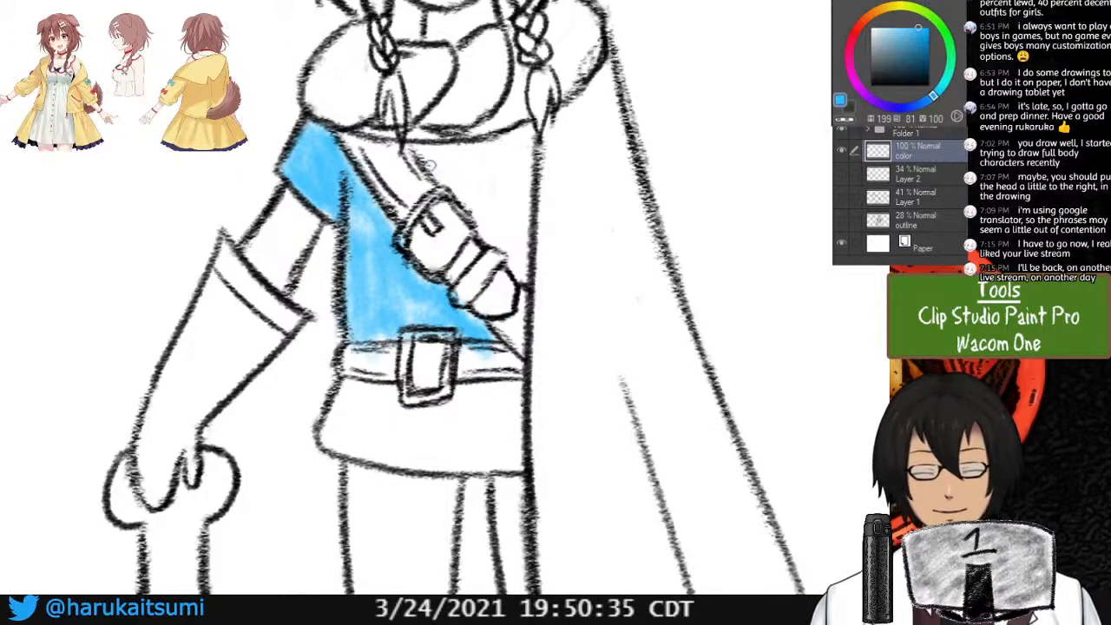
mouse_move(431, 164)
mouse_down()
mouse_move(519, 278)
mouse_move(518, 153)
mouse_move(416, 139)
mouse_move(529, 139)
mouse_move(521, 208)
mouse_move(501, 220)
mouse_move(460, 165)
mouse_move(500, 227)
mouse_move(431, 145)
mouse_move(526, 223)
mouse_up()
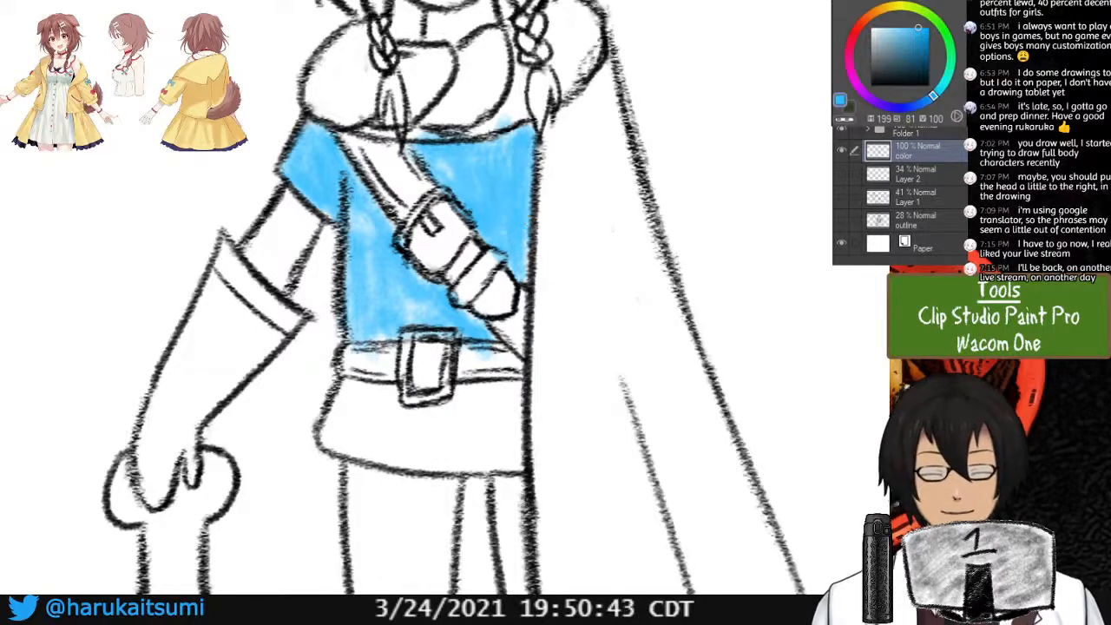
mouse_move(666, 437)
mouse_down()
mouse_move(596, 290)
mouse_move(566, 344)
mouse_up()
mouse_move(241, 307)
mouse_down()
mouse_move(228, 346)
mouse_move(305, 344)
mouse_move(243, 352)
mouse_move(404, 312)
mouse_move(339, 343)
mouse_move(256, 330)
mouse_move(243, 312)
mouse_move(260, 347)
mouse_move(295, 343)
mouse_move(309, 362)
mouse_move(373, 303)
mouse_move(417, 321)
mouse_move(392, 373)
mouse_move(330, 374)
mouse_move(230, 343)
mouse_move(413, 353)
mouse_move(260, 303)
mouse_move(351, 309)
mouse_move(386, 295)
mouse_move(307, 352)
mouse_move(324, 354)
mouse_up()
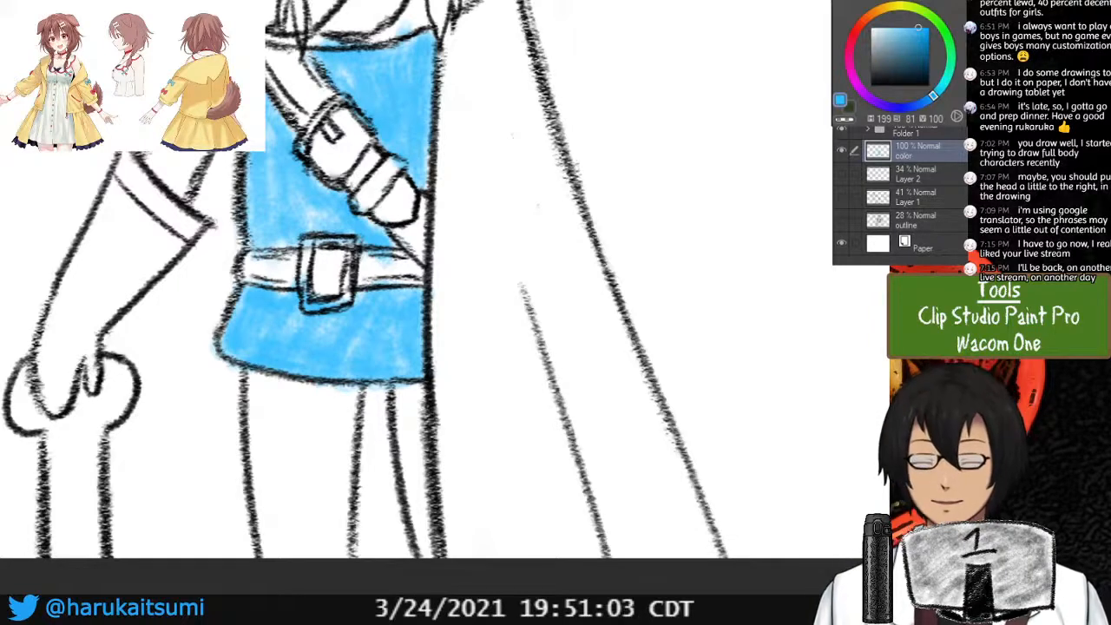
Switch the drawing color to olive yellow with hue 61, saturation 70 and value 74, and try it on the wider leg.
click(900, 6)
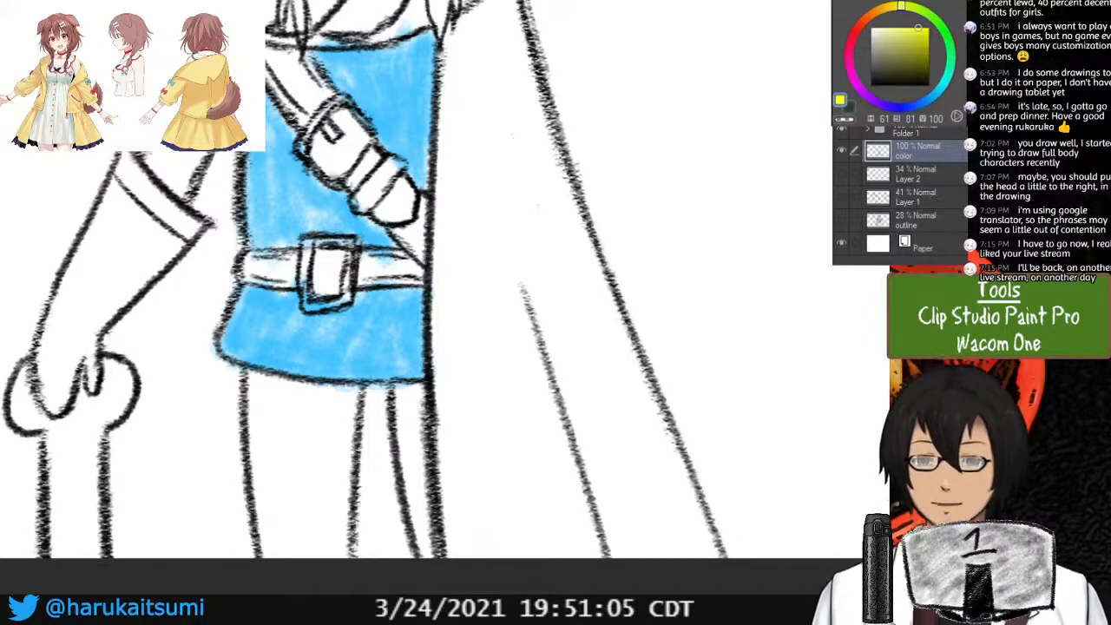
click(917, 41)
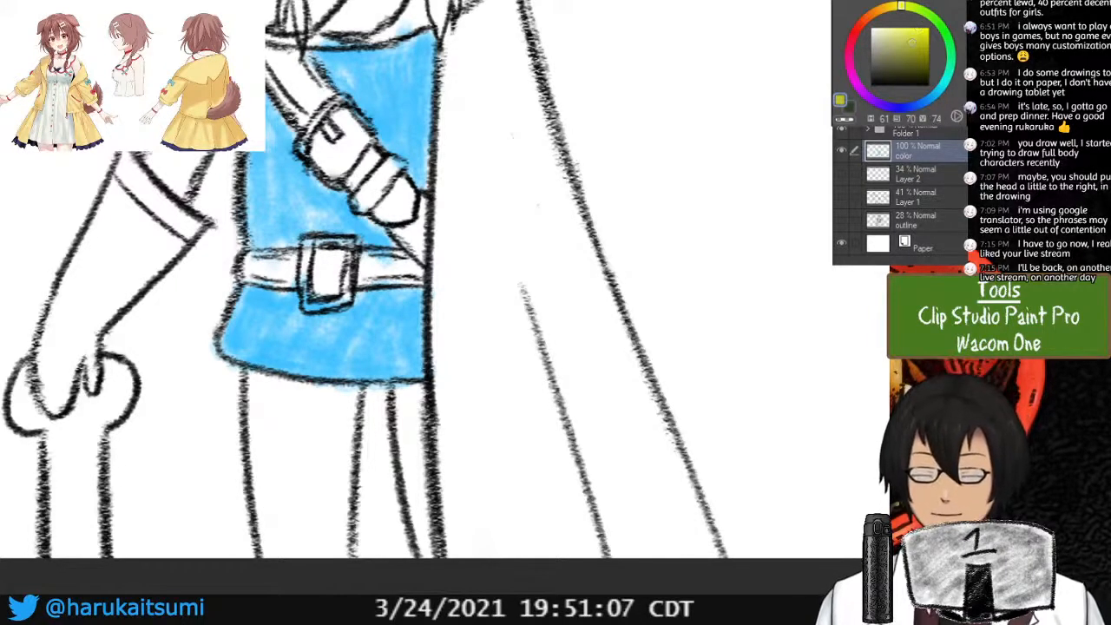
mouse_move(272, 475)
mouse_down()
mouse_move(291, 556)
mouse_move(250, 384)
mouse_move(271, 536)
mouse_move(293, 578)
mouse_move(299, 426)
mouse_move(298, 485)
mouse_move(332, 491)
mouse_move(333, 450)
mouse_move(338, 518)
mouse_up()
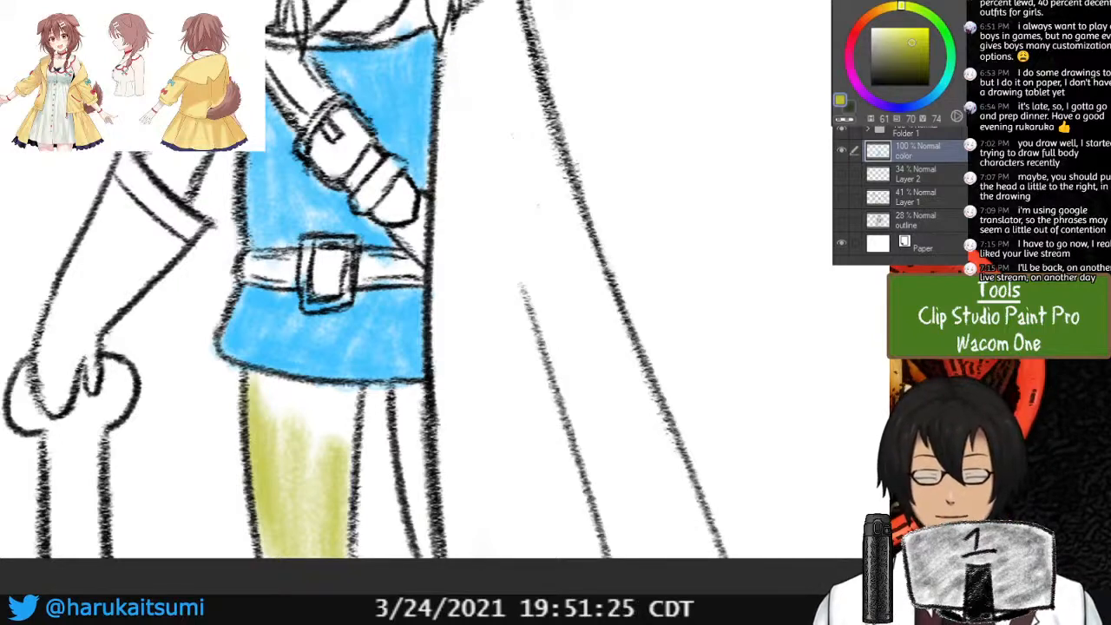
key(ctrl+z)
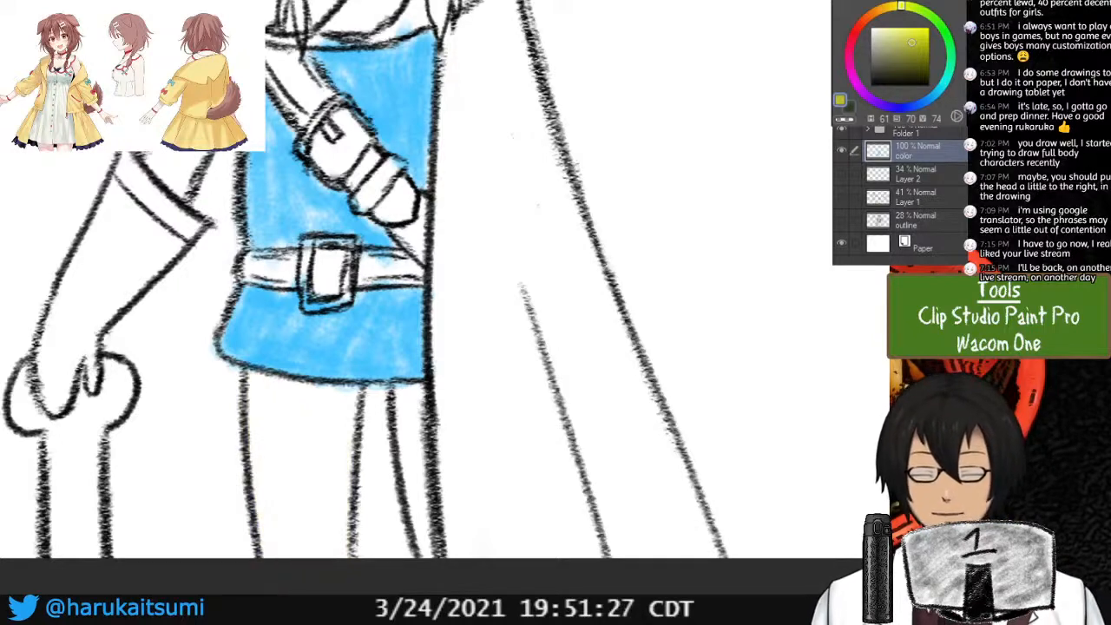
Lighten the yellow to saturation 67 and value 85, and paint both trouser legs below the tunic.
click(910, 36)
mouse_move(294, 557)
mouse_down()
mouse_move(269, 400)
mouse_move(265, 509)
mouse_move(277, 490)
mouse_move(257, 414)
mouse_move(281, 569)
mouse_move(308, 410)
mouse_move(322, 575)
mouse_move(354, 396)
mouse_move(342, 562)
mouse_move(330, 397)
mouse_move(287, 424)
mouse_move(280, 409)
mouse_move(300, 387)
mouse_move(269, 384)
mouse_move(348, 391)
mouse_move(330, 439)
mouse_up()
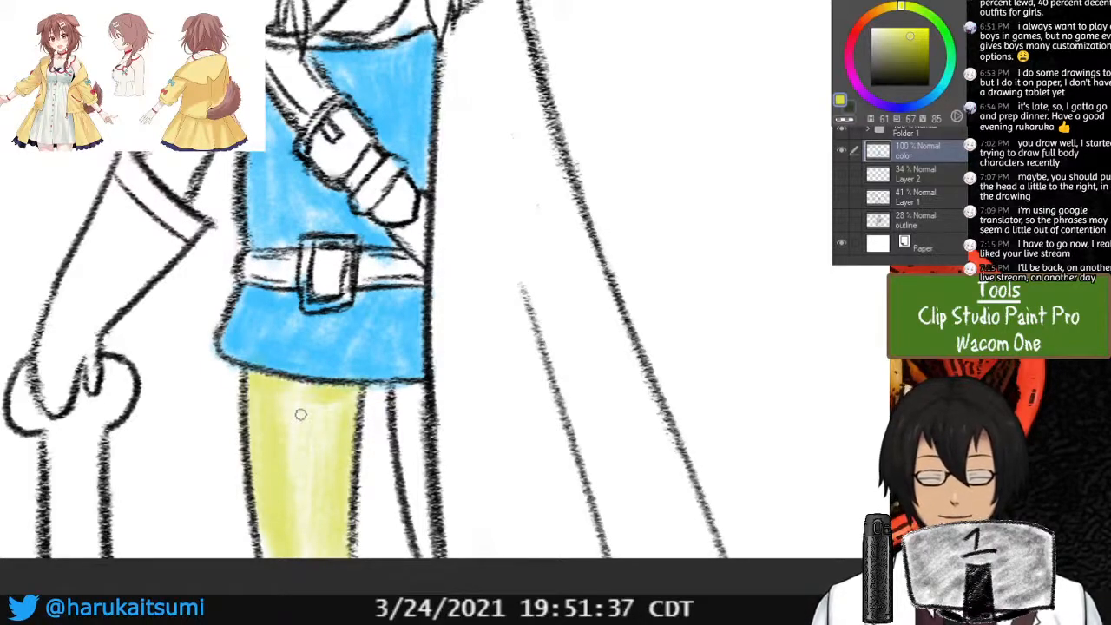
mouse_move(260, 524)
mouse_down()
mouse_move(304, 422)
mouse_move(325, 429)
mouse_move(349, 539)
mouse_up()
mouse_move(301, 425)
mouse_down()
mouse_move(321, 461)
mouse_move(310, 417)
mouse_move(291, 401)
mouse_move(309, 392)
mouse_move(257, 396)
mouse_move(251, 437)
mouse_up()
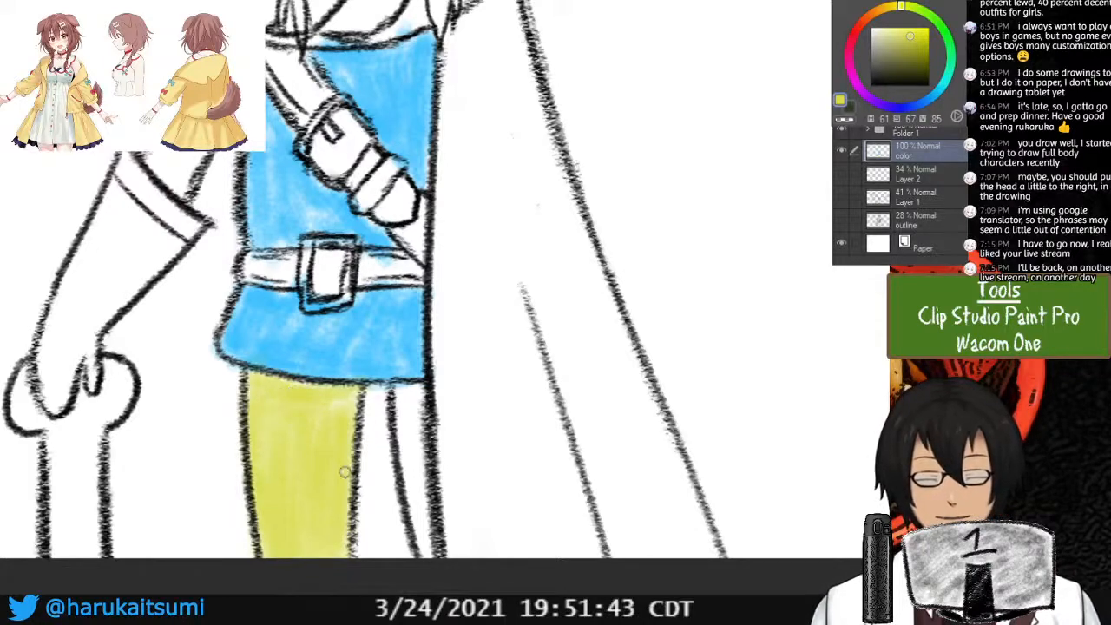
mouse_move(392, 394)
mouse_down()
mouse_move(428, 558)
mouse_move(402, 386)
mouse_move(422, 388)
mouse_move(428, 553)
mouse_move(409, 463)
mouse_move(427, 481)
mouse_up()
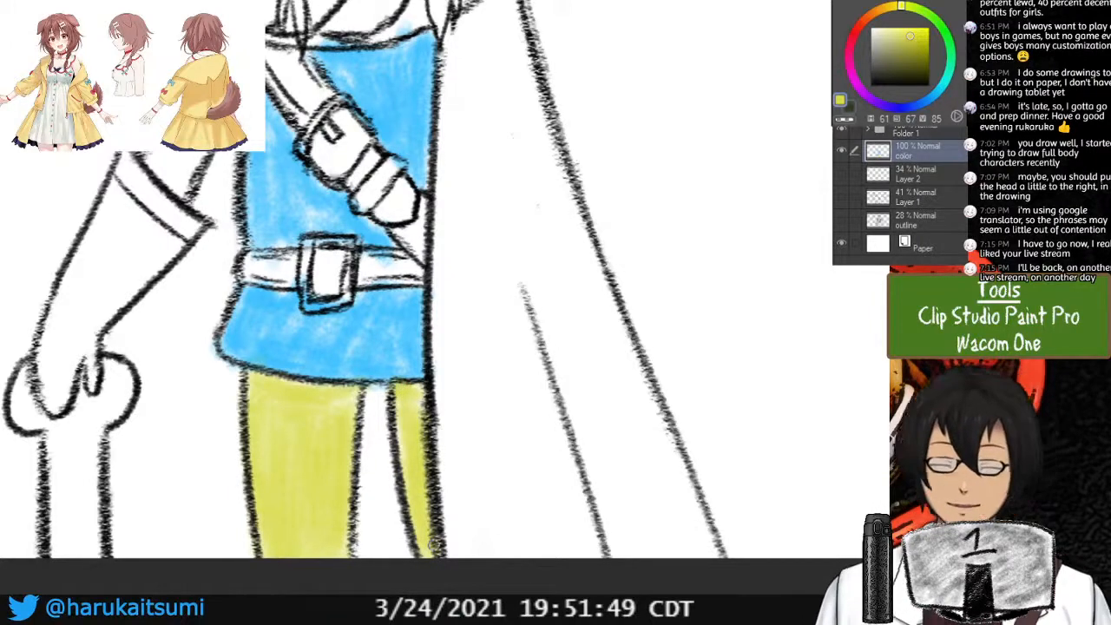
Set the drawing color to an orange-brown with hue 40, saturation 98 and value 66 for the glove.
click(882, 9)
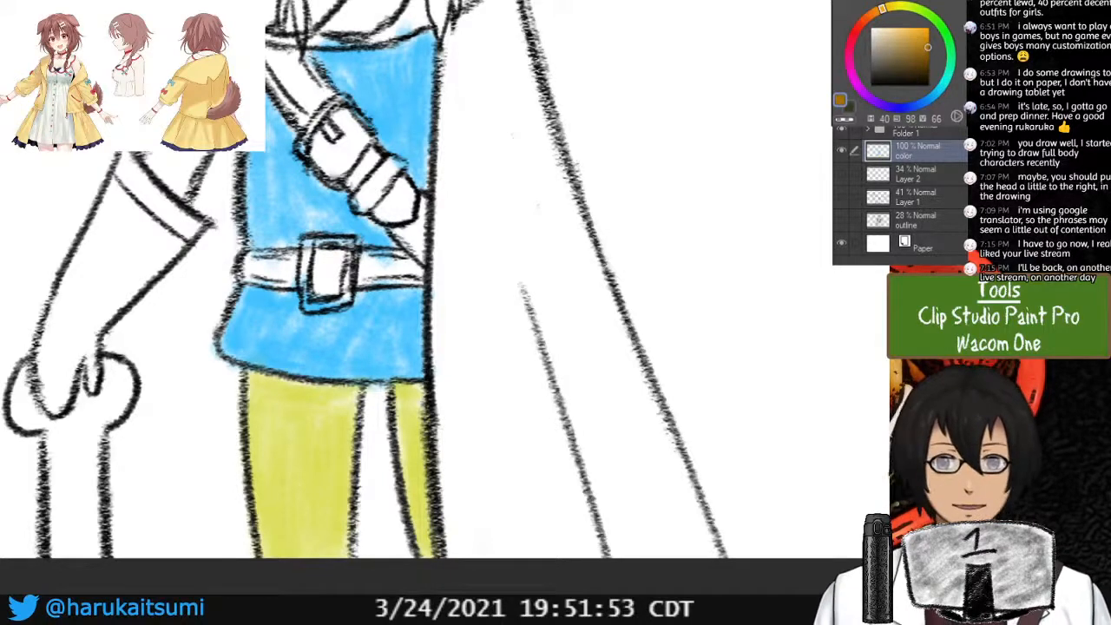
drag(365, 260, 525, 329)
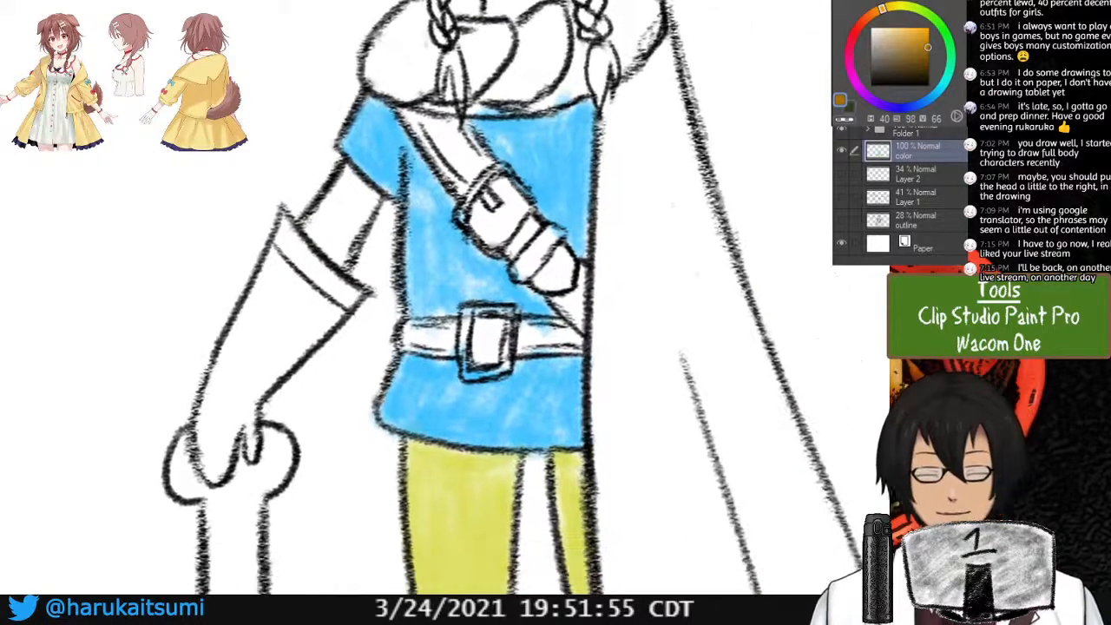
mouse_move(248, 327)
mouse_down()
mouse_move(213, 455)
mouse_move(206, 404)
mouse_move(222, 455)
mouse_move(246, 402)
mouse_move(230, 427)
mouse_move(217, 413)
mouse_move(205, 423)
mouse_move(262, 282)
mouse_move(252, 317)
mouse_move(289, 303)
mouse_move(276, 276)
mouse_move(281, 233)
mouse_move(238, 382)
mouse_move(299, 289)
mouse_move(252, 369)
mouse_move(273, 338)
mouse_move(207, 412)
mouse_move(269, 368)
mouse_up()
key(ctrl+z)
key(ctrl+z)
key(ctrl+z)
key(ctrl+z)
key(ctrl+z)
key(ctrl+z)
key(ctrl+z)
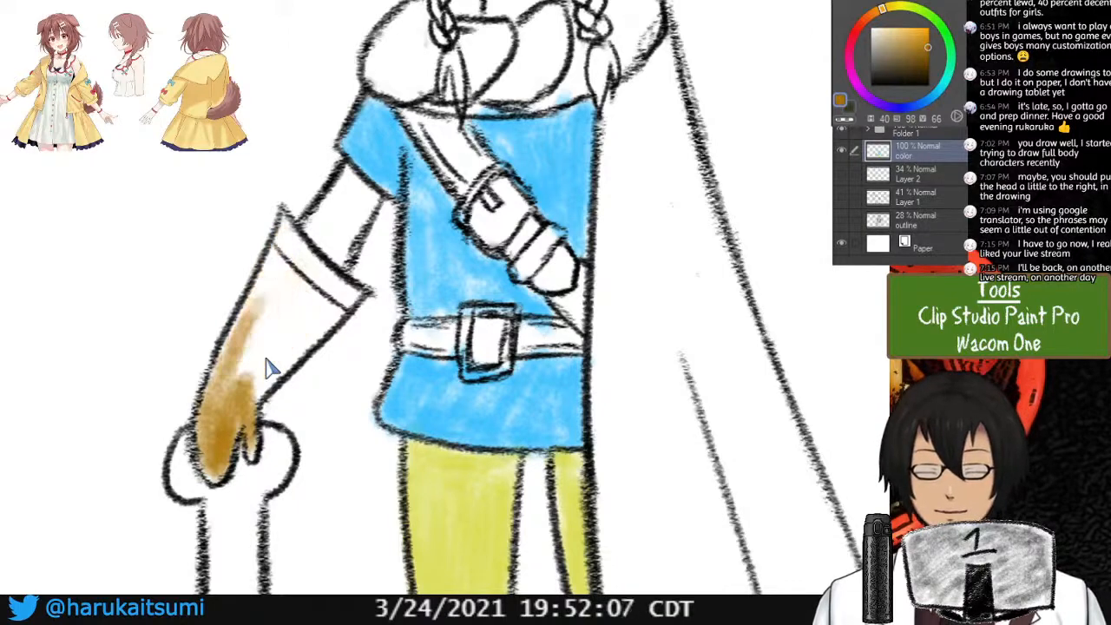
key(ctrl+z)
key(ctrl+z)
key(ctrl+z)
key(ctrl+z)
key(ctrl+z)
key(ctrl+z)
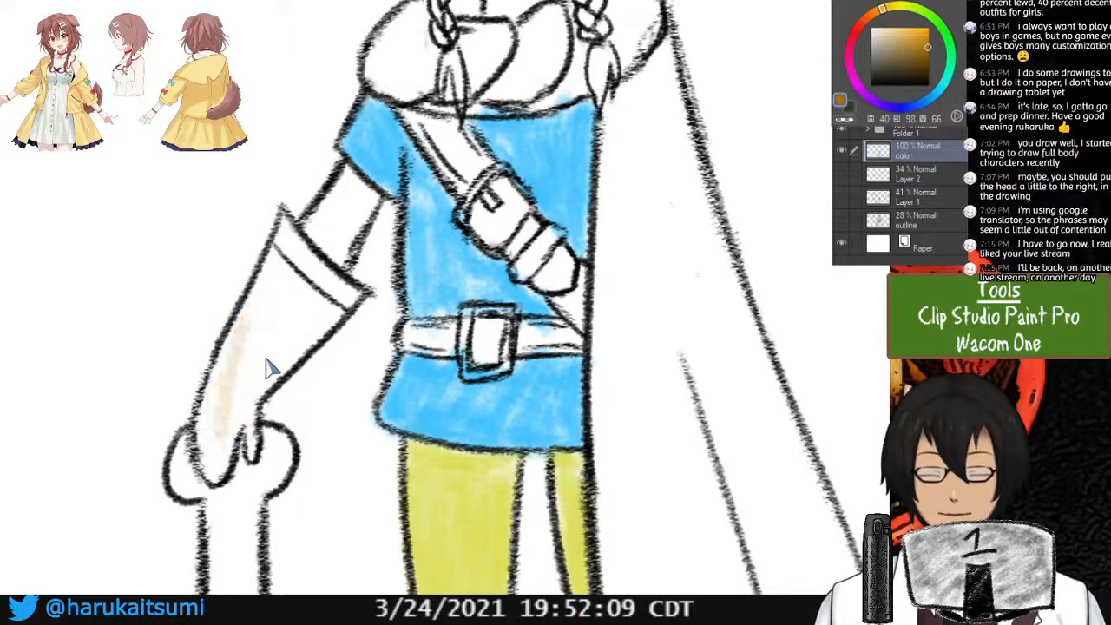
Paint the glove and its cuff orange-brown, using hue 40, saturation 92 and value 77.
drag(260, 306, 203, 450)
mouse_move(224, 382)
mouse_down()
mouse_move(205, 448)
mouse_move(213, 469)
mouse_move(248, 379)
mouse_move(250, 438)
mouse_move(227, 438)
mouse_move(269, 356)
mouse_move(308, 326)
mouse_move(253, 344)
mouse_move(264, 277)
mouse_move(208, 394)
mouse_move(228, 310)
mouse_move(284, 228)
mouse_move(328, 271)
mouse_move(313, 339)
mouse_move(282, 371)
mouse_move(347, 291)
mouse_move(262, 337)
mouse_move(282, 269)
mouse_move(308, 330)
mouse_move(325, 278)
mouse_move(312, 267)
mouse_move(278, 351)
mouse_move(330, 306)
mouse_move(334, 317)
mouse_move(289, 283)
mouse_move(239, 303)
mouse_move(216, 382)
mouse_move(79, 383)
mouse_move(57, 513)
mouse_up()
mouse_move(217, 304)
mouse_down()
mouse_move(227, 451)
mouse_move(175, 486)
mouse_up()
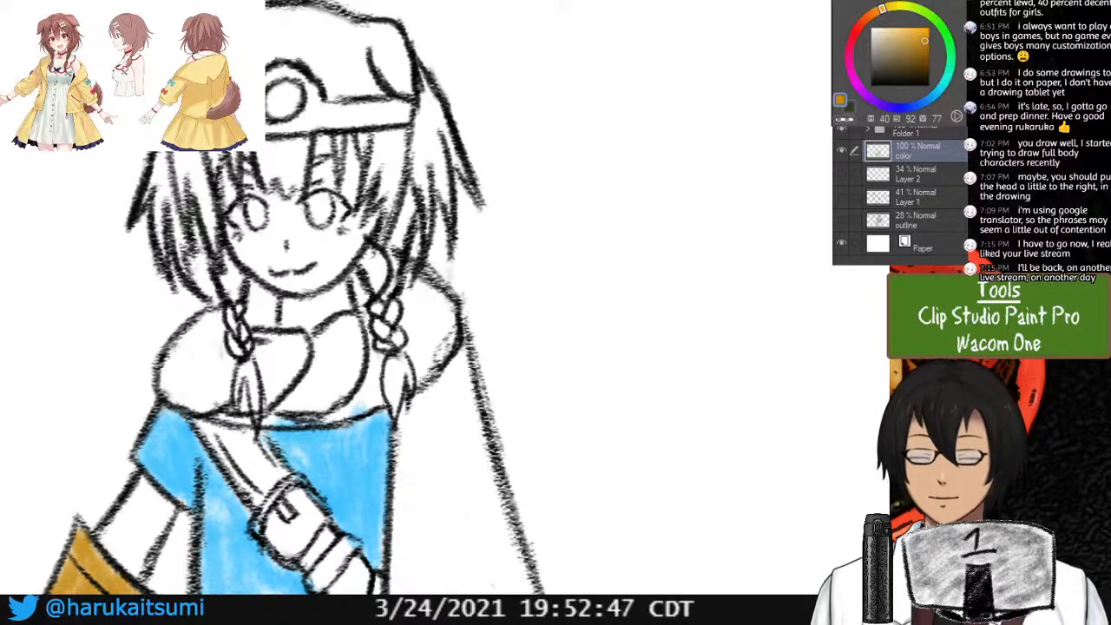
Sample the reddish brown of the dog ear in the reference portrait and paint the sketch's side hair beside the tunic-sleeve side of the face.
click(483, 1)
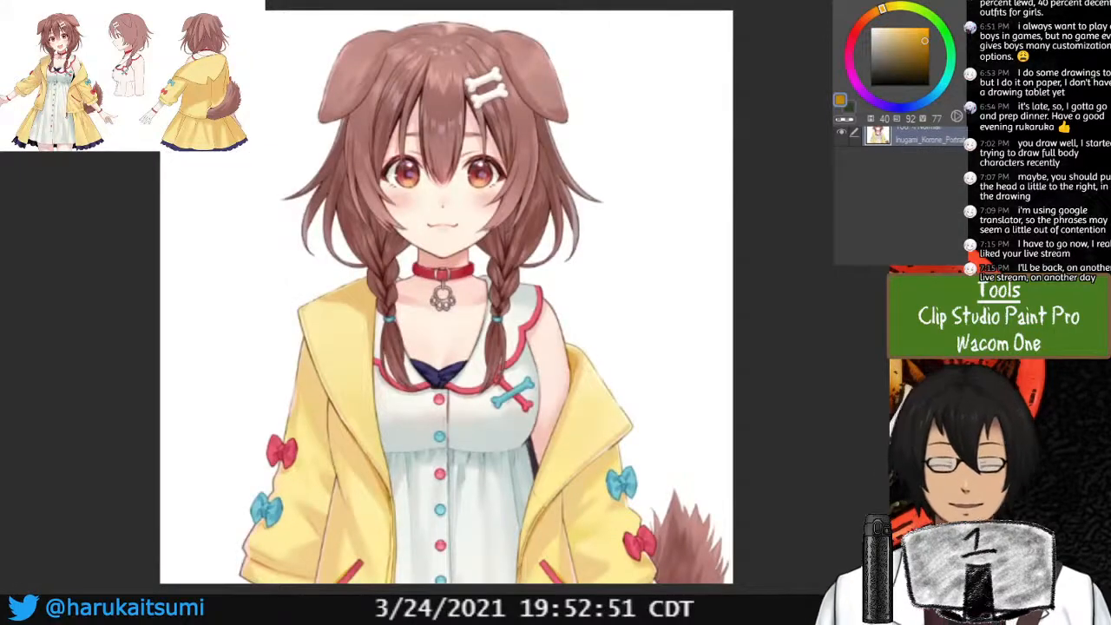
alt+click(524, 55)
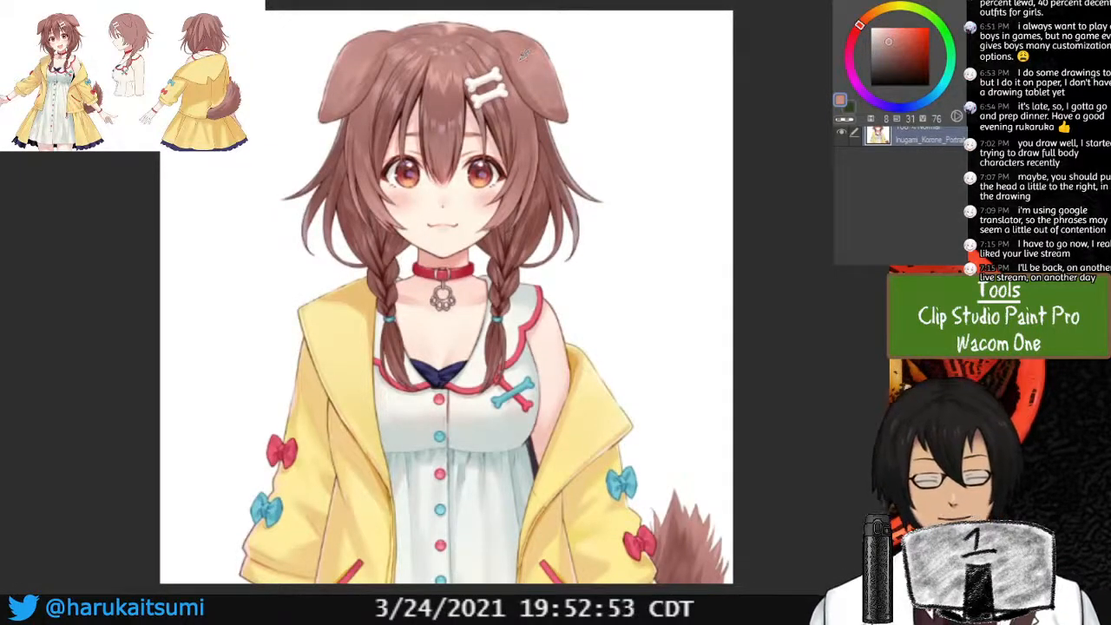
key(ctrl+Tab)
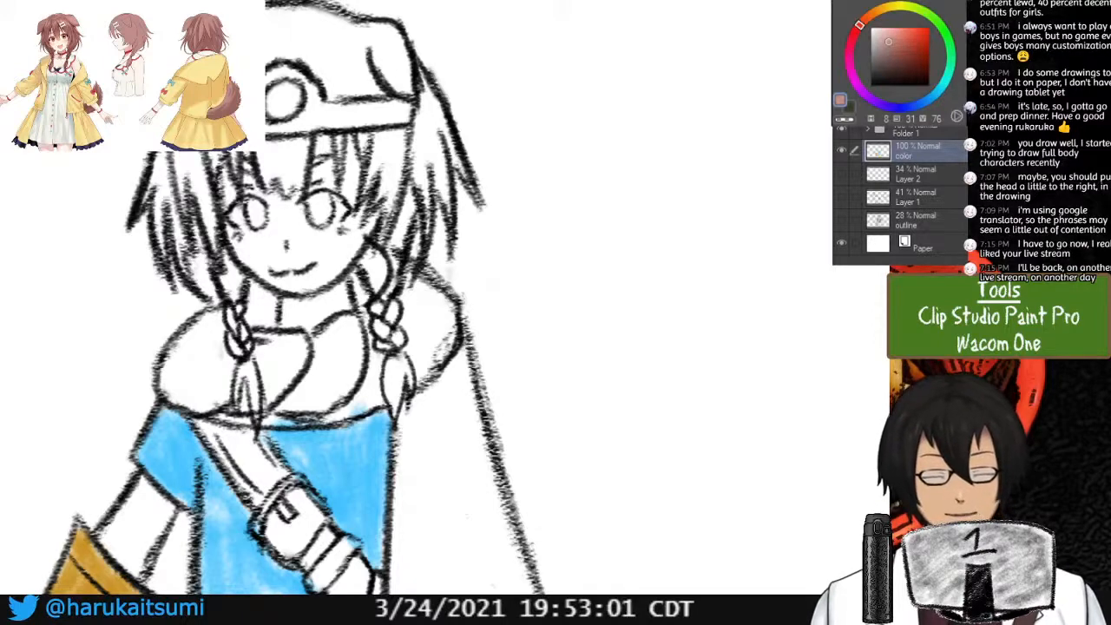
mouse_move(165, 177)
mouse_down()
mouse_move(156, 198)
mouse_move(165, 163)
mouse_move(173, 243)
mouse_move(178, 191)
mouse_move(161, 217)
mouse_move(160, 178)
mouse_move(208, 222)
mouse_move(203, 239)
mouse_move(200, 208)
mouse_up()
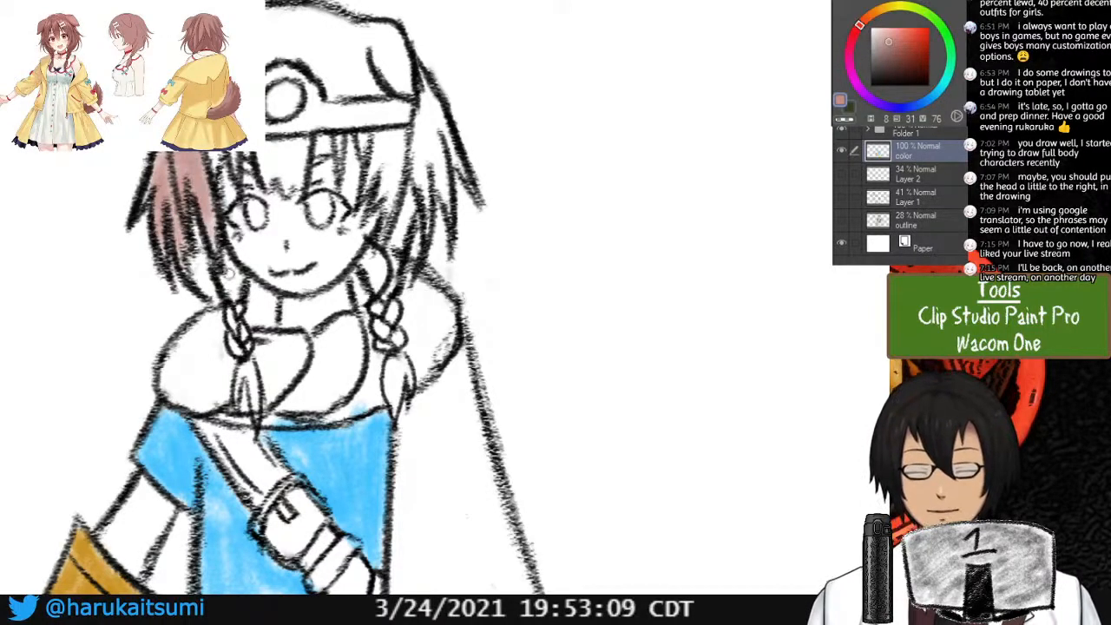
drag(217, 258, 236, 356)
mouse_move(236, 313)
mouse_down()
mouse_move(241, 383)
mouse_move(239, 347)
mouse_up()
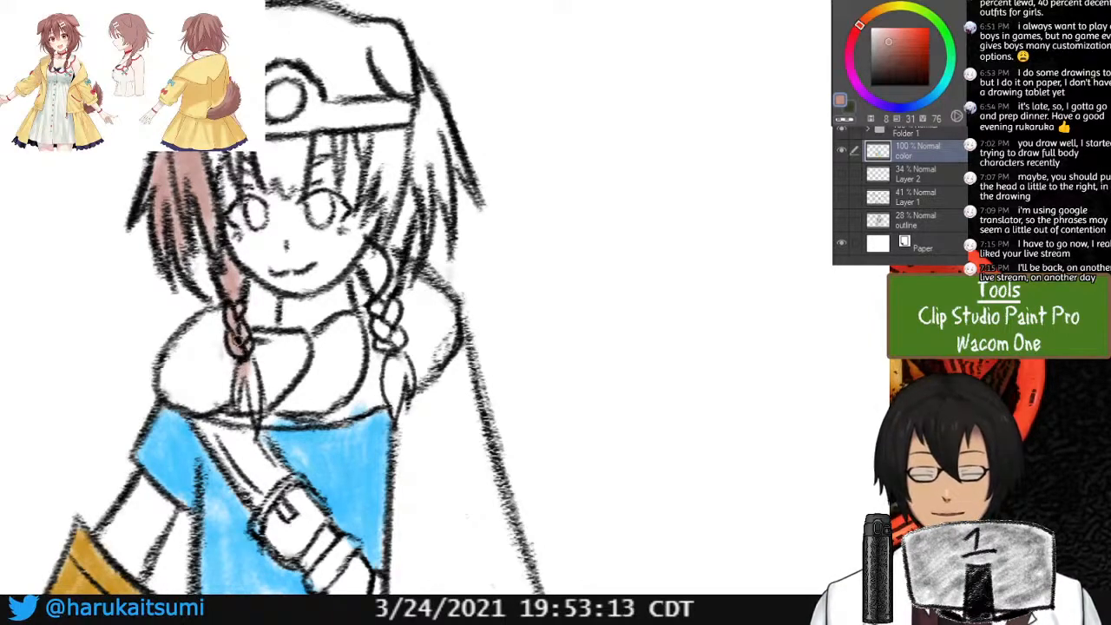
key(ctrl+z)
key(ctrl+z)
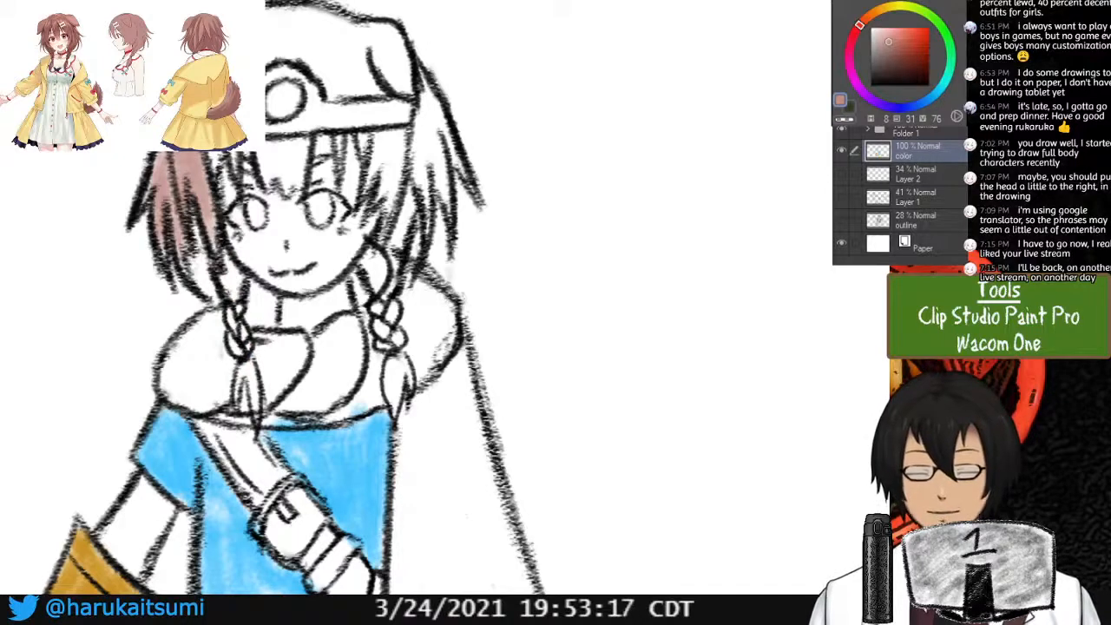
Paint both braids reddish brown, from the strands beside the face down to the loose tips.
mouse_move(224, 258)
mouse_down()
mouse_move(230, 300)
mouse_move(211, 229)
mouse_move(230, 296)
mouse_move(237, 276)
mouse_move(233, 352)
mouse_move(243, 319)
mouse_move(235, 364)
mouse_move(257, 420)
mouse_up()
drag(248, 361, 260, 417)
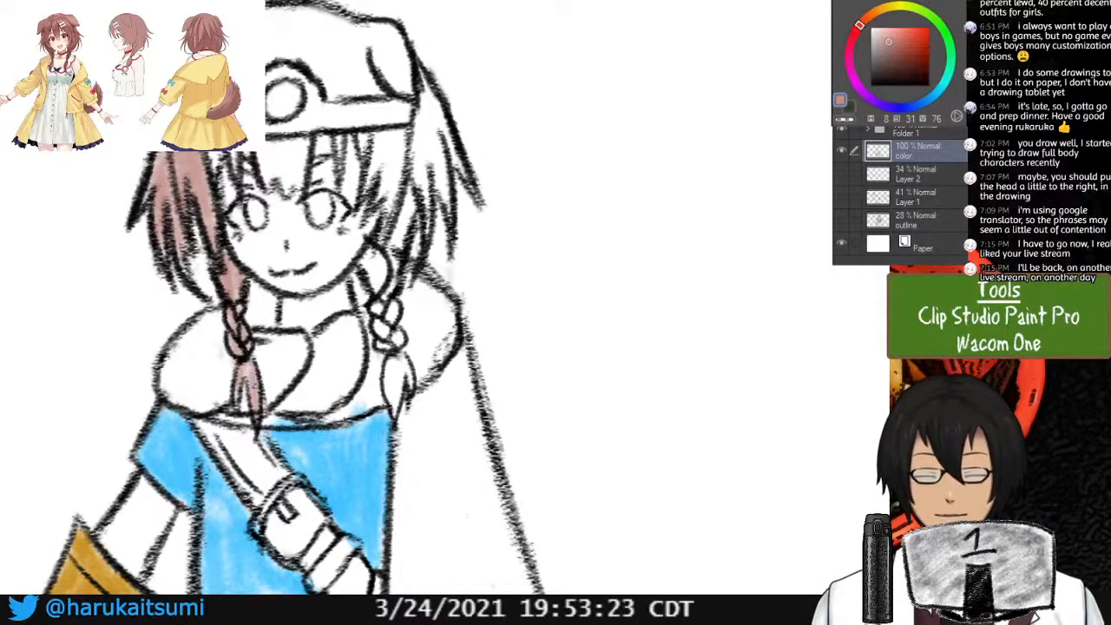
drag(239, 368, 234, 399)
drag(227, 321, 231, 355)
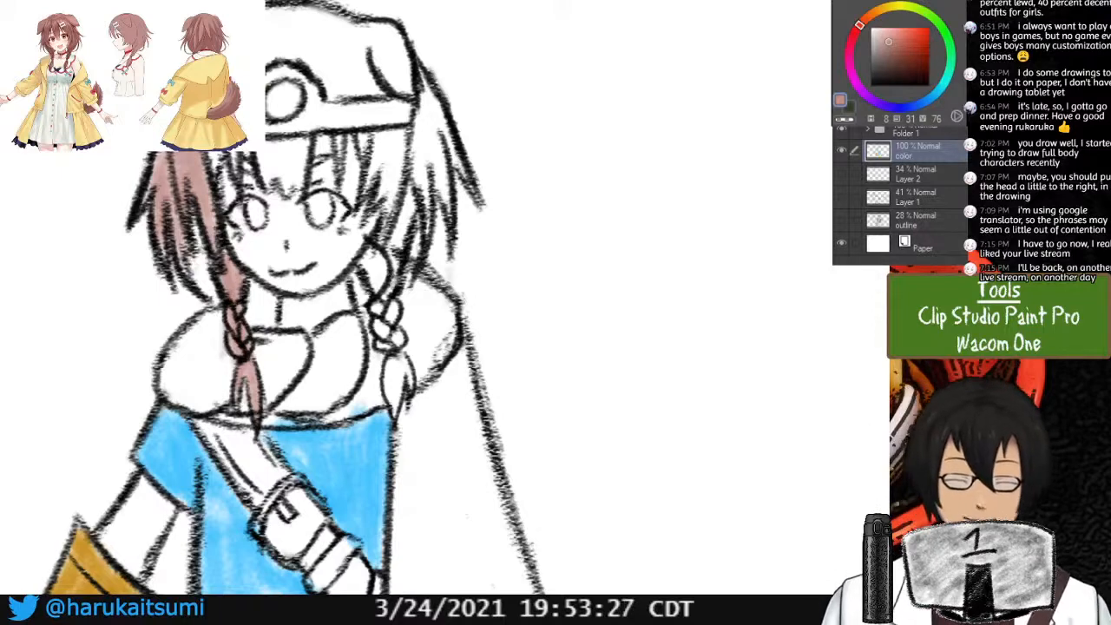
mouse_move(368, 259)
mouse_down()
mouse_move(375, 291)
mouse_move(384, 287)
mouse_move(384, 336)
mouse_up()
drag(388, 292, 391, 351)
mouse_move(399, 333)
mouse_down()
mouse_move(397, 395)
mouse_move(394, 371)
mouse_move(406, 395)
mouse_up()
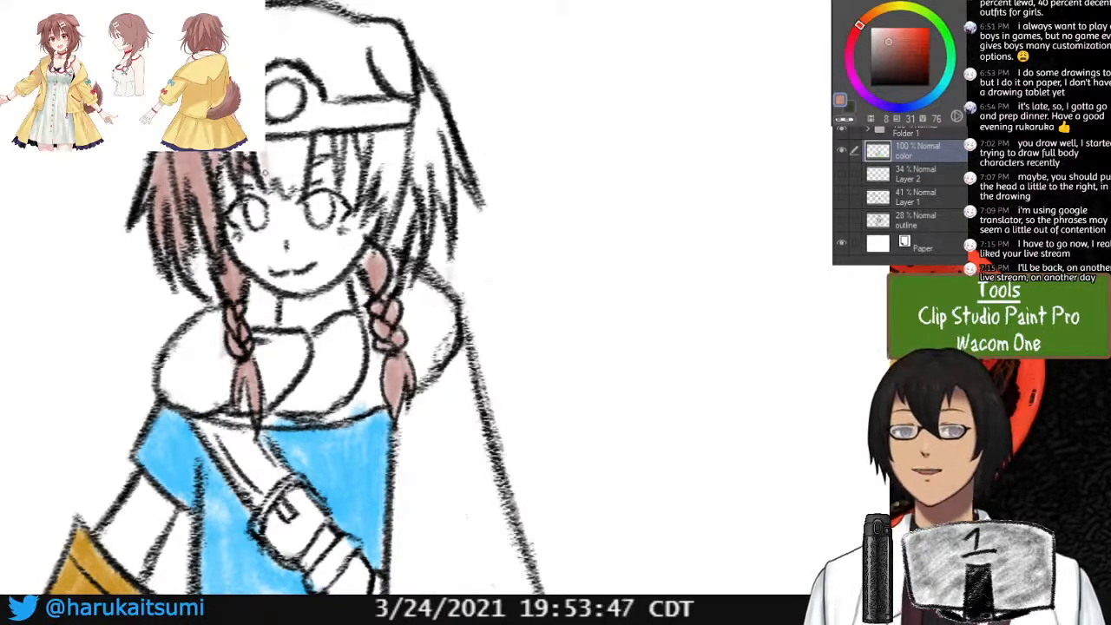
Paint the bangs and the cape-side hair beneath the headband in the same reddish brown.
mouse_move(256, 156)
mouse_down()
mouse_move(273, 174)
mouse_move(300, 170)
mouse_move(286, 160)
mouse_move(305, 139)
mouse_move(274, 170)
mouse_move(291, 174)
mouse_move(305, 146)
mouse_move(265, 158)
mouse_up()
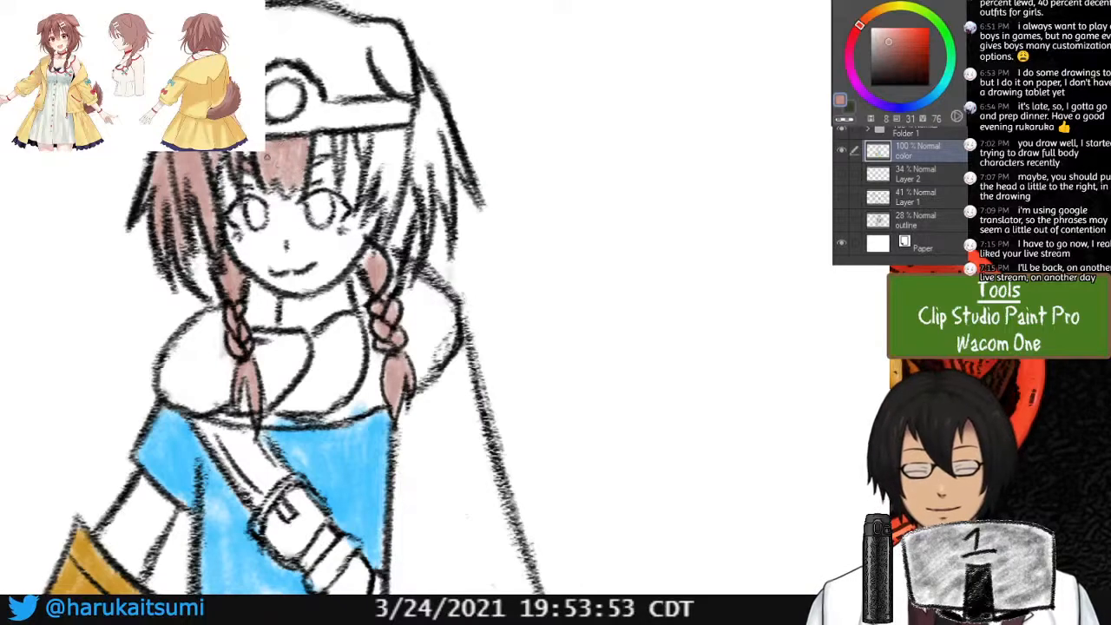
mouse_move(344, 142)
mouse_down()
mouse_move(344, 160)
mouse_move(330, 163)
mouse_move(372, 161)
mouse_move(382, 188)
mouse_move(374, 134)
mouse_move(387, 208)
mouse_move(405, 144)
mouse_move(385, 172)
mouse_up()
mouse_move(379, 133)
mouse_down()
mouse_move(361, 137)
mouse_move(406, 173)
mouse_up()
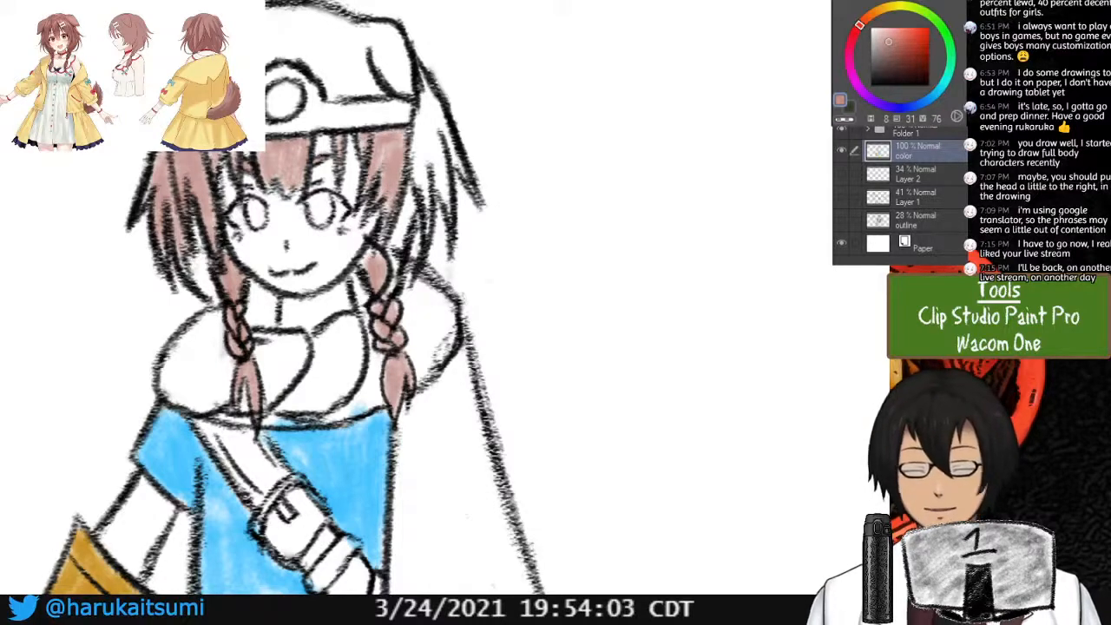
Paint the remaining cape-side hair reddish brown, from the strands beside the face to the outer locks beneath the dog ear.
mouse_move(407, 243)
mouse_down()
mouse_move(410, 196)
mouse_move(409, 230)
mouse_up()
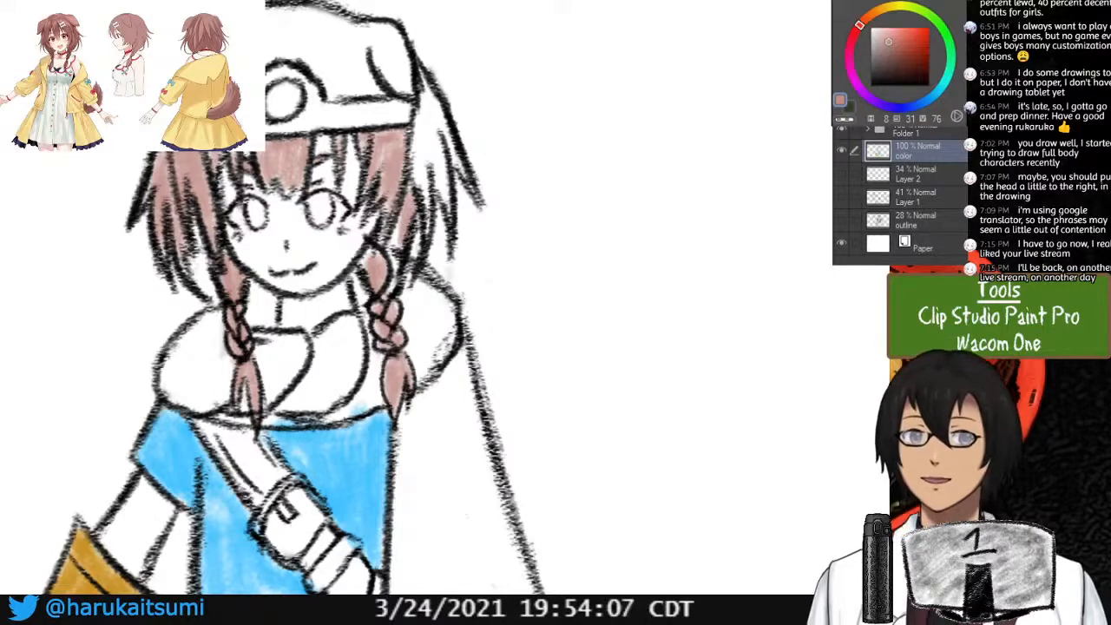
drag(409, 193, 414, 200)
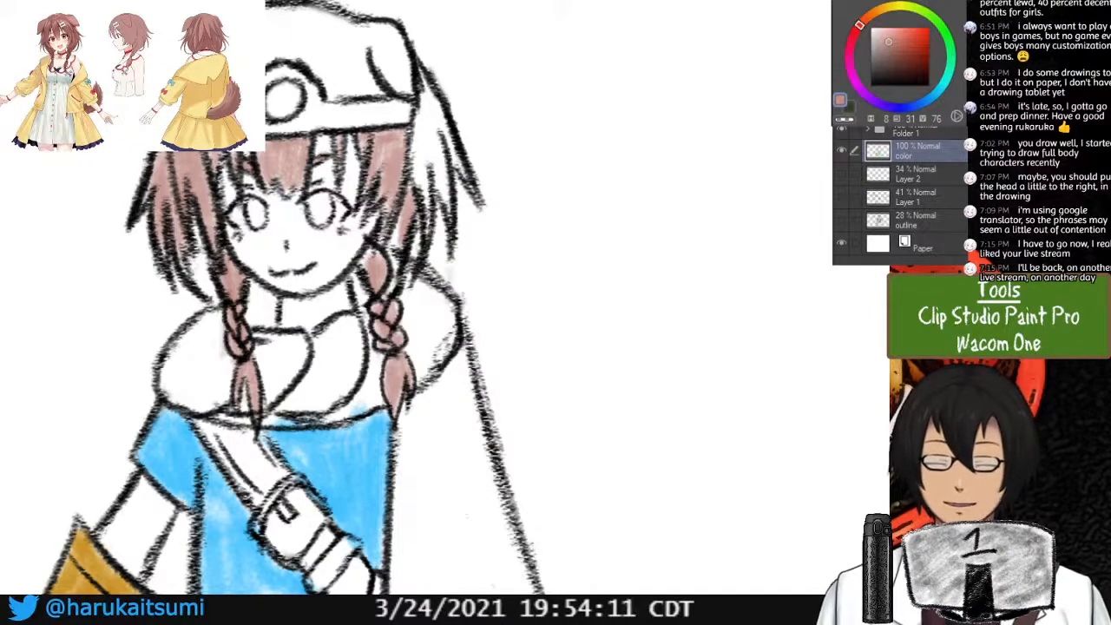
drag(408, 237, 398, 229)
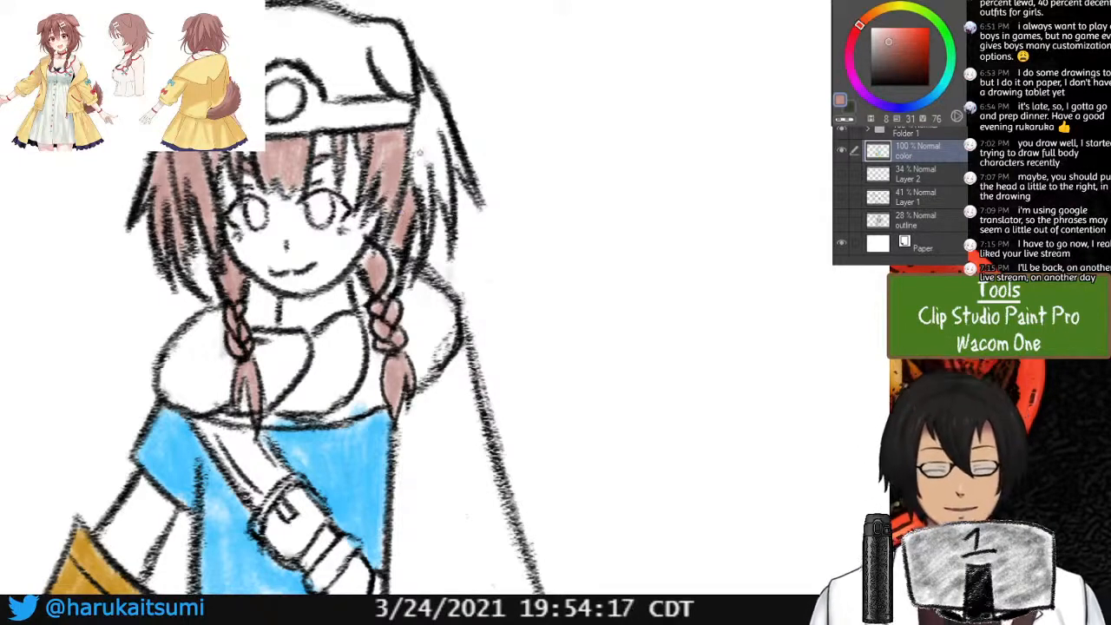
drag(420, 151, 424, 222)
mouse_move(421, 129)
mouse_down()
mouse_move(426, 234)
mouse_move(415, 180)
mouse_up()
drag(425, 102, 429, 165)
drag(432, 127, 435, 190)
mouse_move(437, 148)
mouse_down()
mouse_move(439, 208)
mouse_move(444, 200)
mouse_up()
mouse_move(425, 116)
mouse_down()
mouse_move(426, 177)
mouse_move(437, 156)
mouse_up()
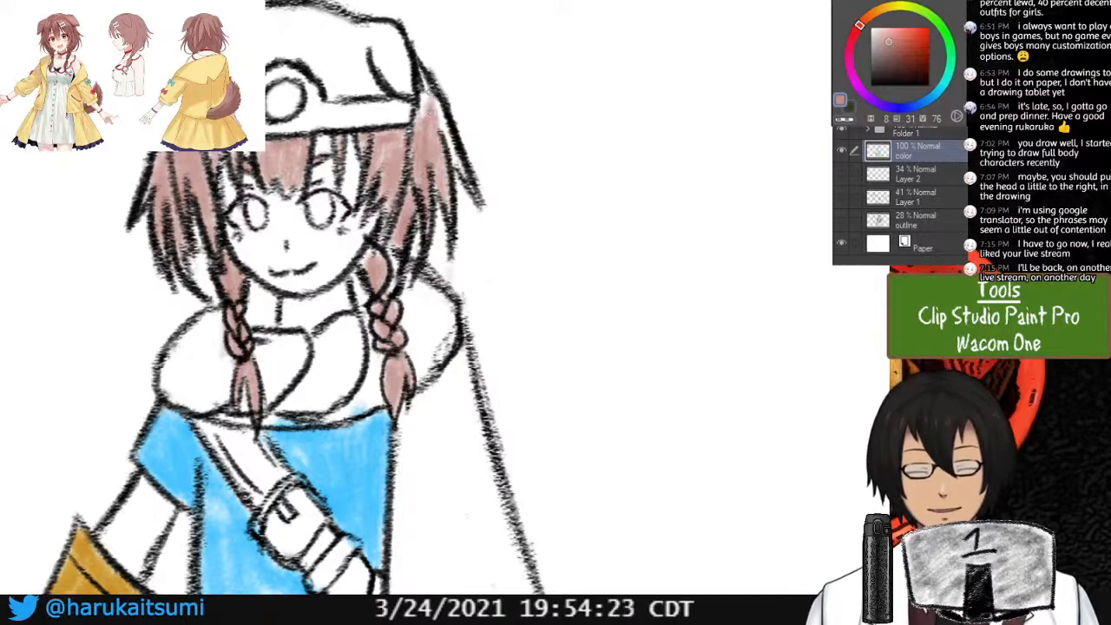
mouse_move(420, 77)
mouse_down()
mouse_move(425, 121)
mouse_move(425, 98)
mouse_up()
mouse_move(439, 113)
mouse_down()
mouse_move(460, 177)
mouse_move(445, 129)
mouse_up()
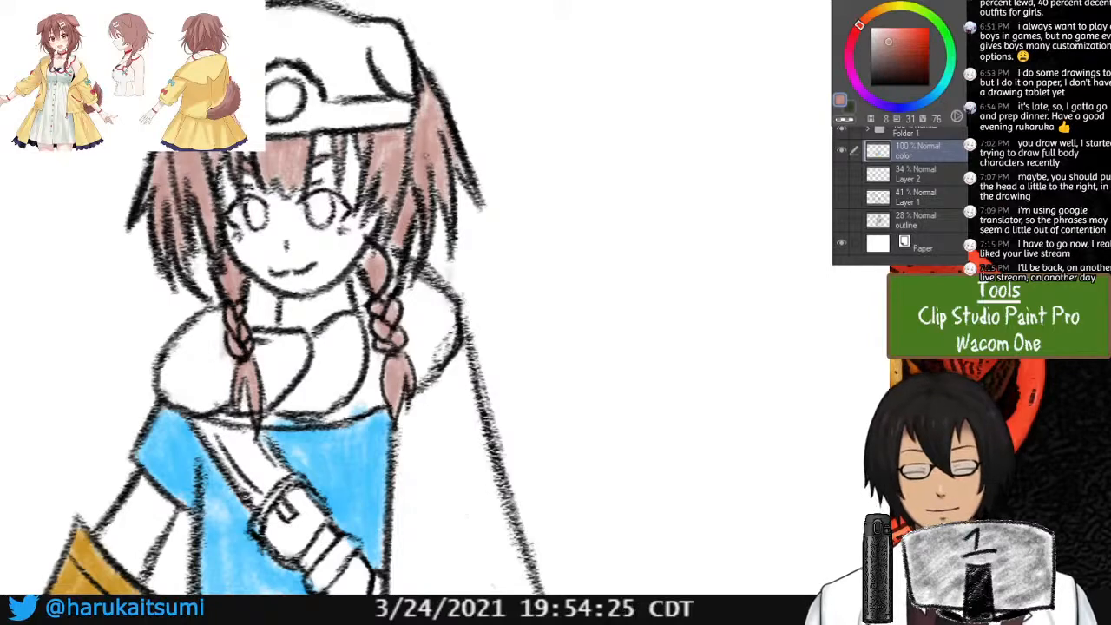
Paint the crown of the head and both dog ears above the headband in the same reddish brown.
mouse_move(434, 260)
mouse_down()
mouse_move(562, 351)
mouse_move(529, 352)
mouse_up()
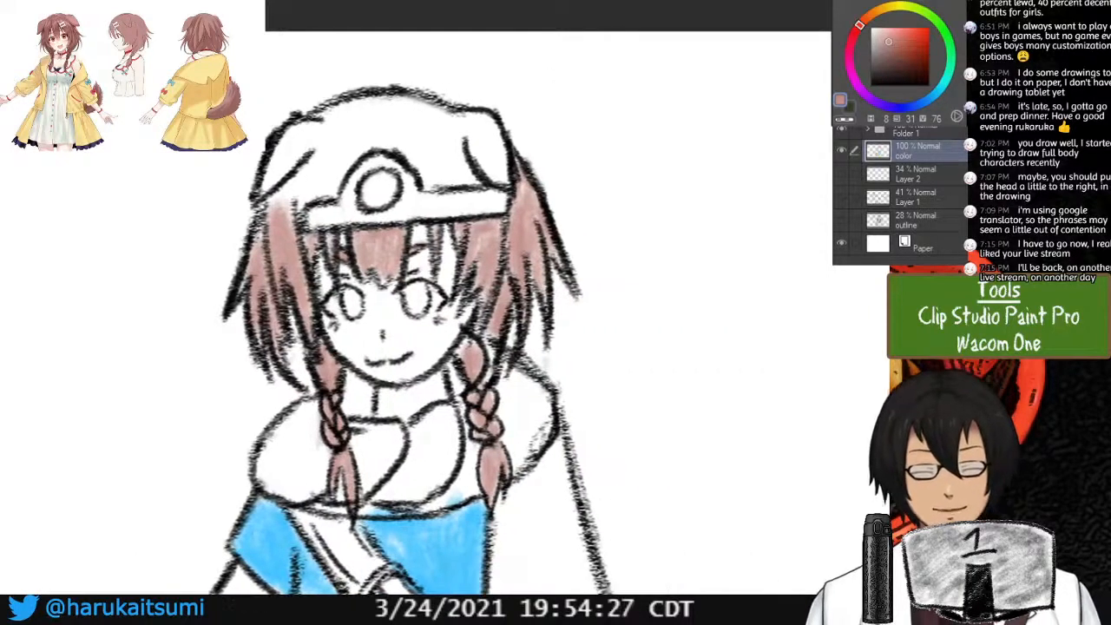
drag(295, 167, 268, 221)
mouse_move(306, 130)
mouse_down()
mouse_move(260, 192)
mouse_move(287, 139)
mouse_move(283, 178)
mouse_move(345, 141)
mouse_move(299, 195)
mouse_move(360, 144)
mouse_move(313, 122)
mouse_move(311, 152)
mouse_move(356, 104)
mouse_move(308, 165)
mouse_move(373, 113)
mouse_move(334, 178)
mouse_up()
mouse_move(473, 125)
mouse_down()
mouse_move(487, 178)
mouse_move(498, 130)
mouse_move(491, 170)
mouse_move(499, 161)
mouse_up()
mouse_move(365, 149)
mouse_down()
mouse_move(348, 173)
mouse_move(420, 182)
mouse_move(382, 144)
mouse_move(443, 184)
mouse_move(479, 181)
mouse_move(438, 122)
mouse_move(425, 174)
mouse_move(443, 114)
mouse_move(452, 136)
mouse_move(475, 118)
mouse_move(499, 172)
mouse_up()
mouse_move(435, 106)
mouse_down()
mouse_move(356, 111)
mouse_move(356, 142)
mouse_move(385, 113)
mouse_move(379, 145)
mouse_move(404, 110)
mouse_move(432, 167)
mouse_move(409, 147)
mouse_move(449, 158)
mouse_move(412, 115)
mouse_move(420, 156)
mouse_move(419, 130)
mouse_move(375, 102)
mouse_up()
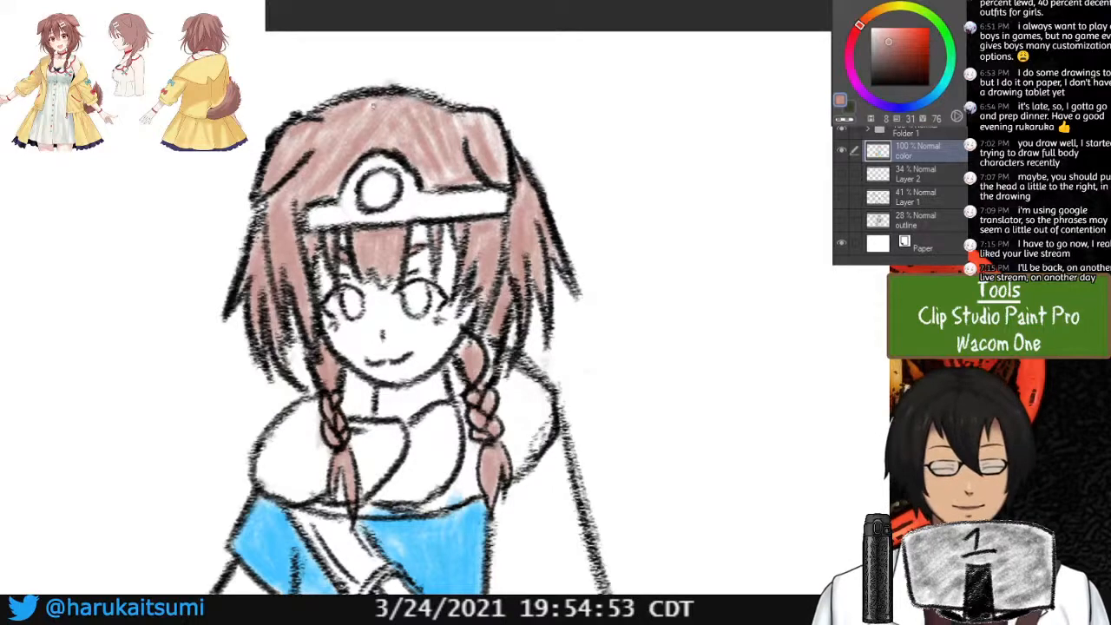
mouse_move(422, 170)
mouse_down()
mouse_move(439, 177)
mouse_move(491, 150)
mouse_up()
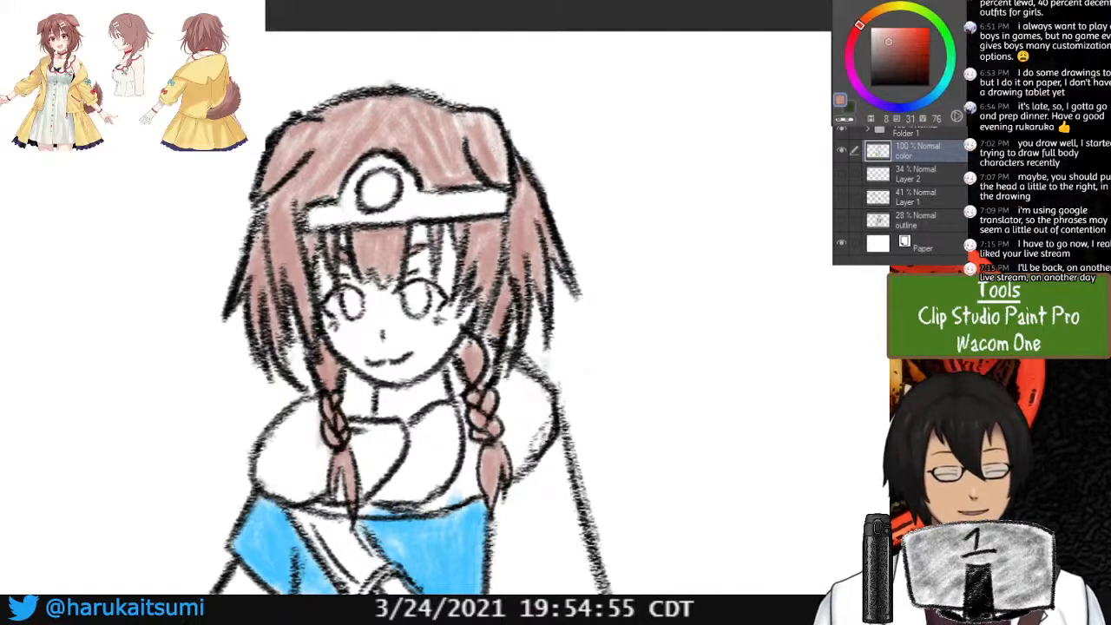
Sample the pale chest skin in the reference portrait, hue 34, saturation 10, value 100, and paint the sketch's face and neck with it.
drag(495, 443, 506, 232)
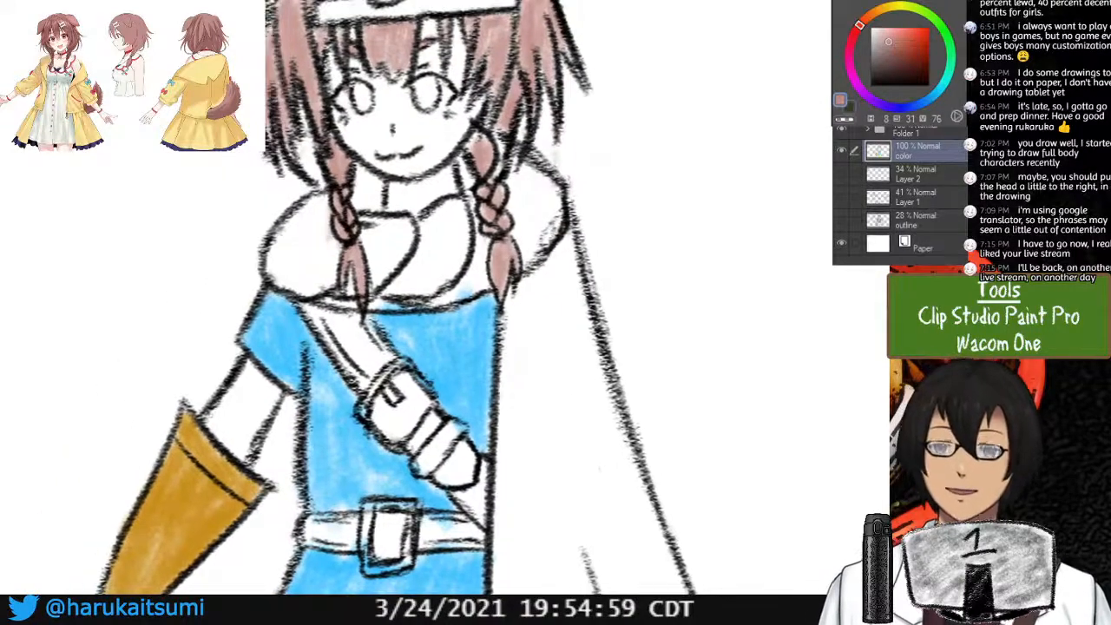
key(ctrl+Tab)
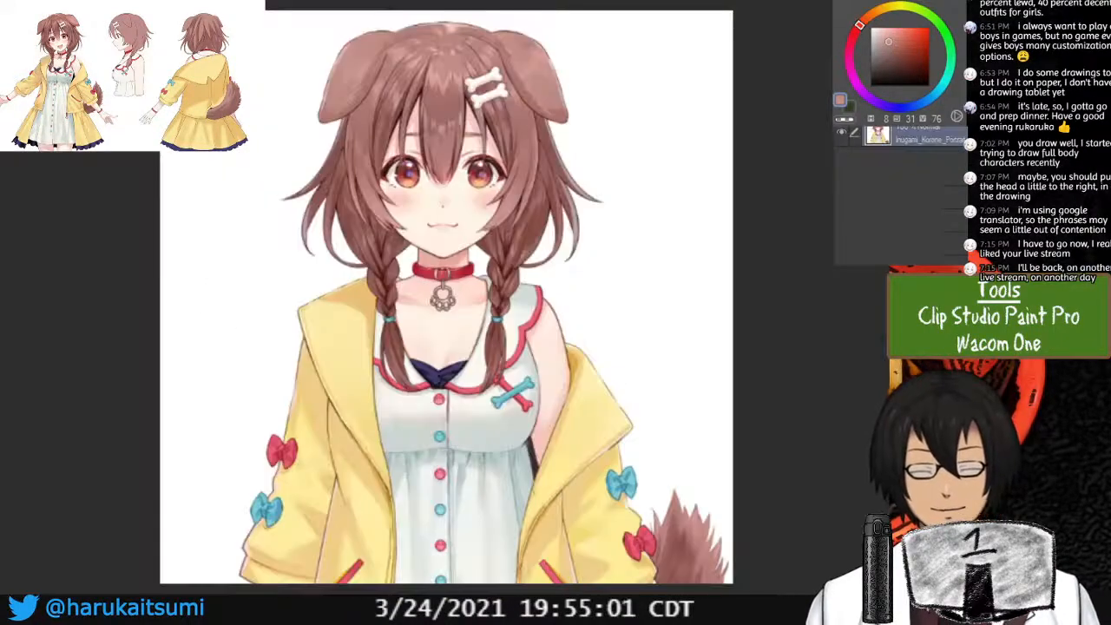
alt+click(434, 323)
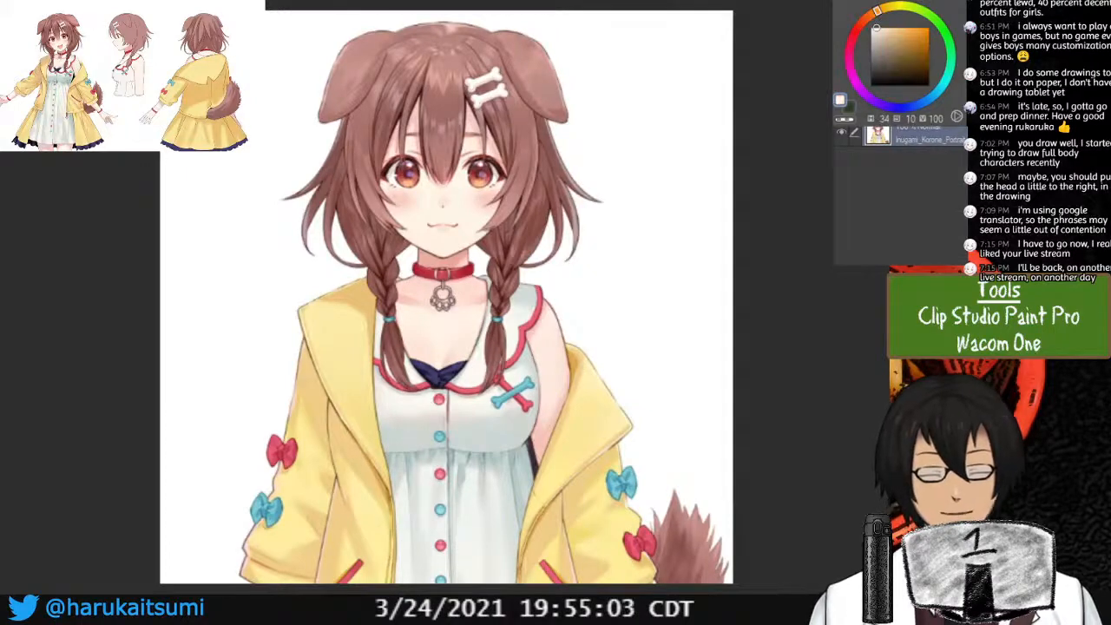
key(ctrl+Tab)
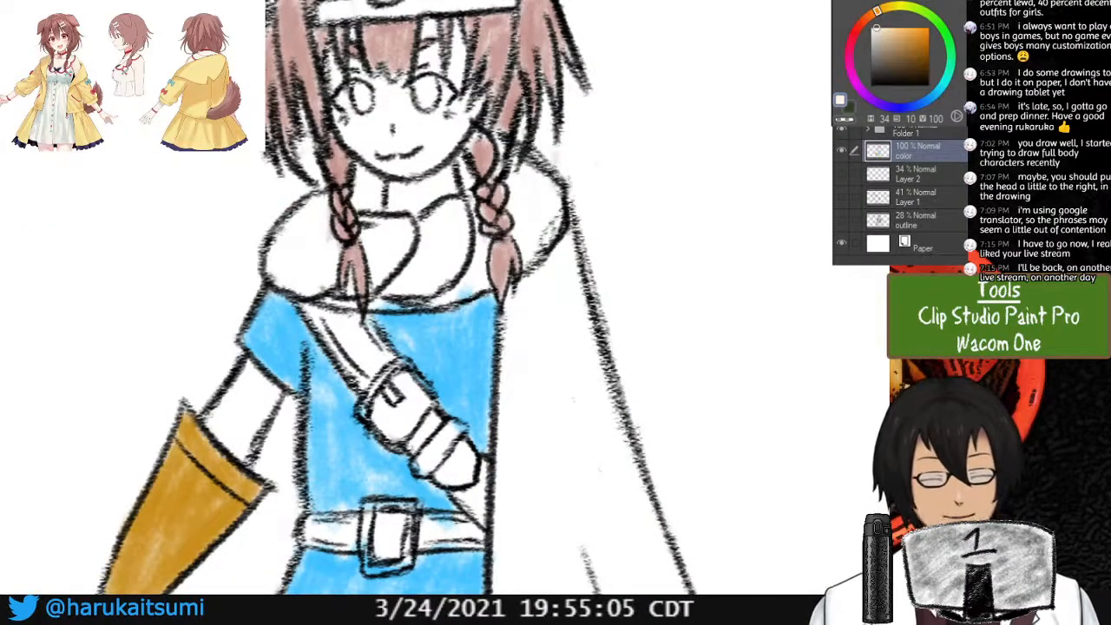
mouse_move(417, 261)
mouse_down()
mouse_move(553, 330)
mouse_move(431, 395)
mouse_up()
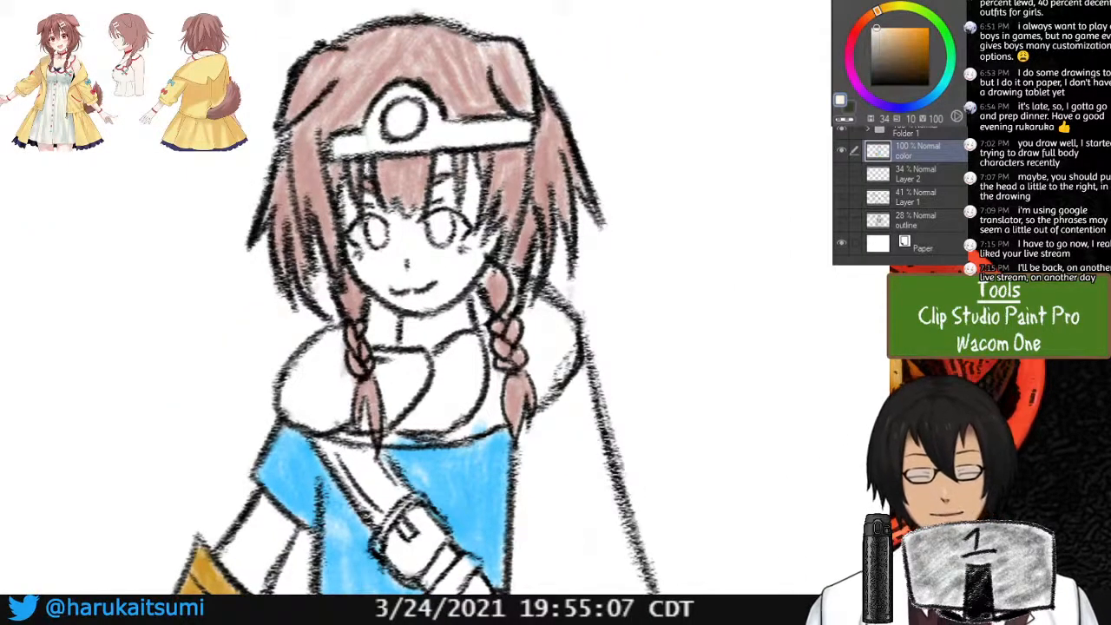
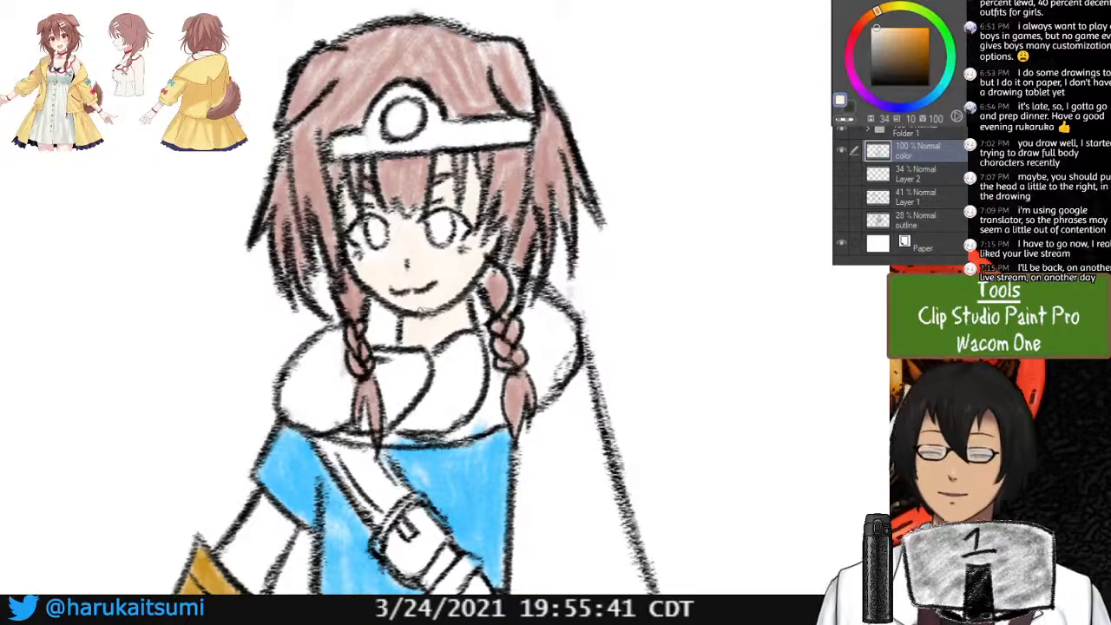
key(ctrl+minus)
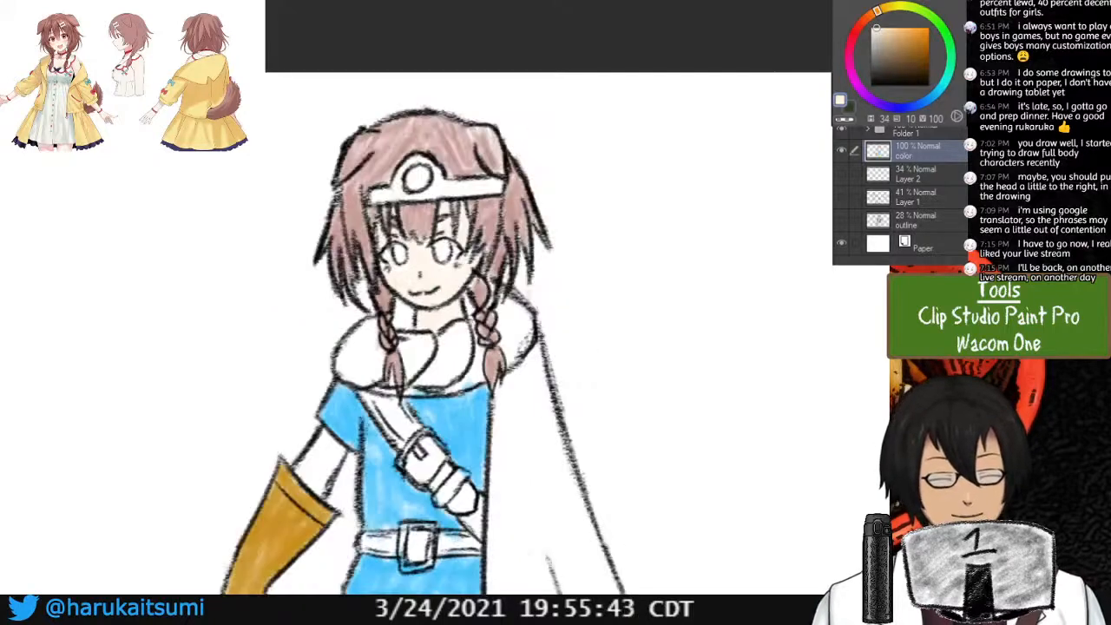
mouse_move(503, 365)
mouse_down()
mouse_move(403, 326)
mouse_move(395, 234)
mouse_up()
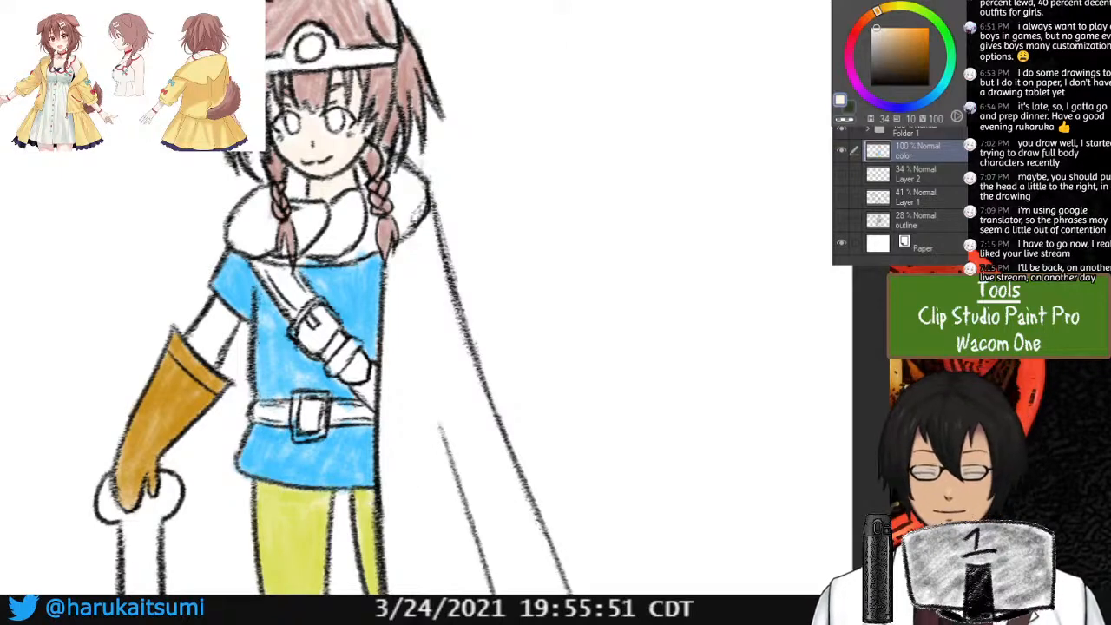
click(856, 83)
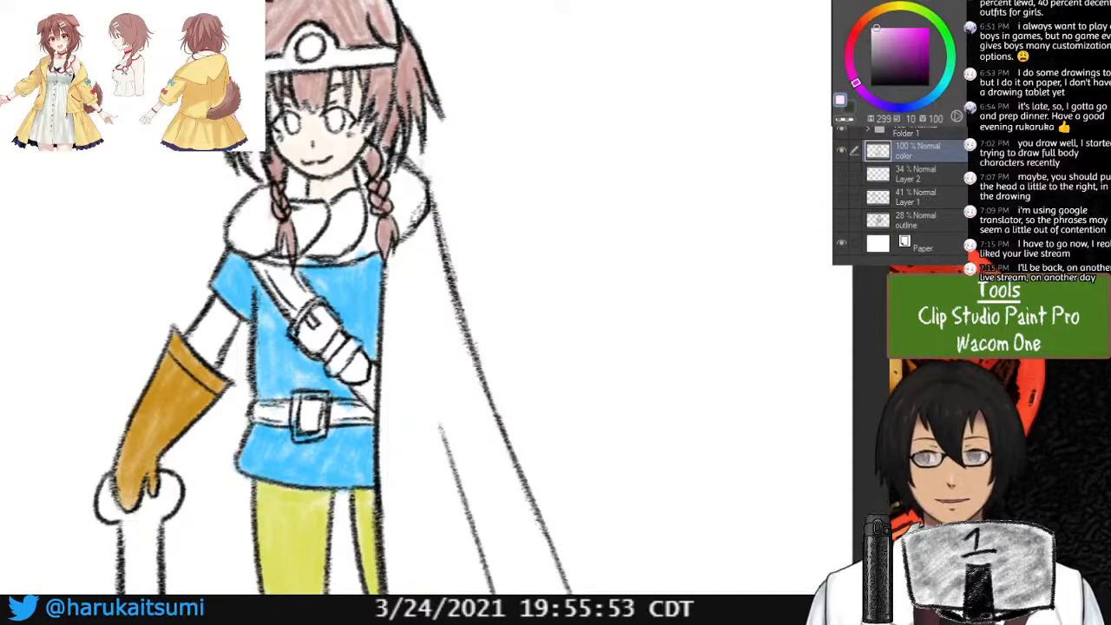
click(850, 67)
click(896, 37)
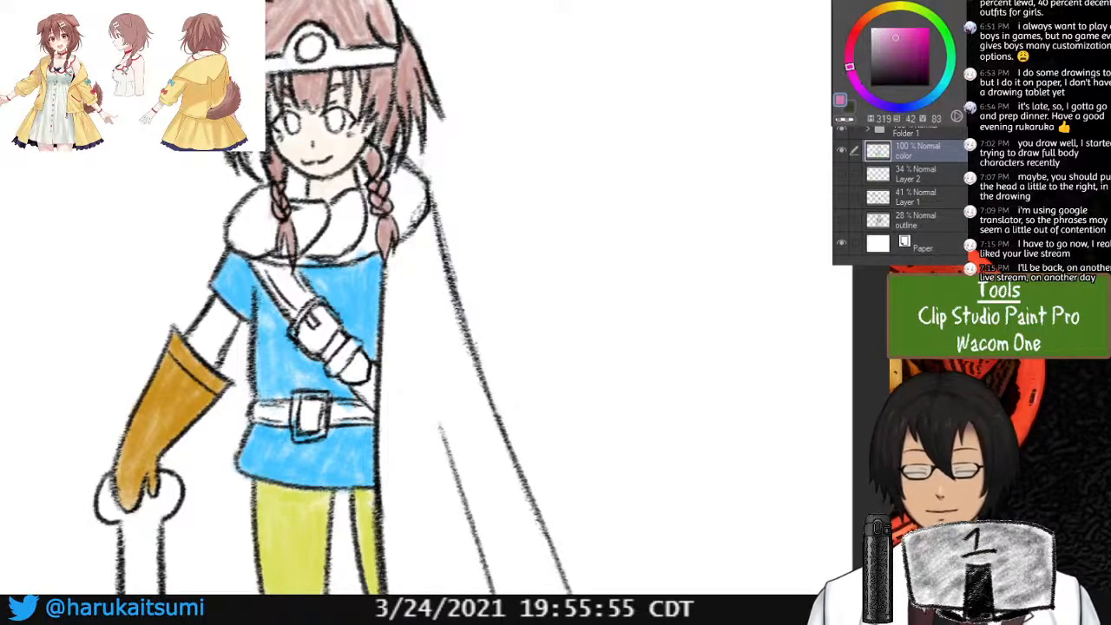
mouse_move(581, 180)
mouse_down()
mouse_move(636, 218)
mouse_move(592, 265)
mouse_up()
key(ctrl+z)
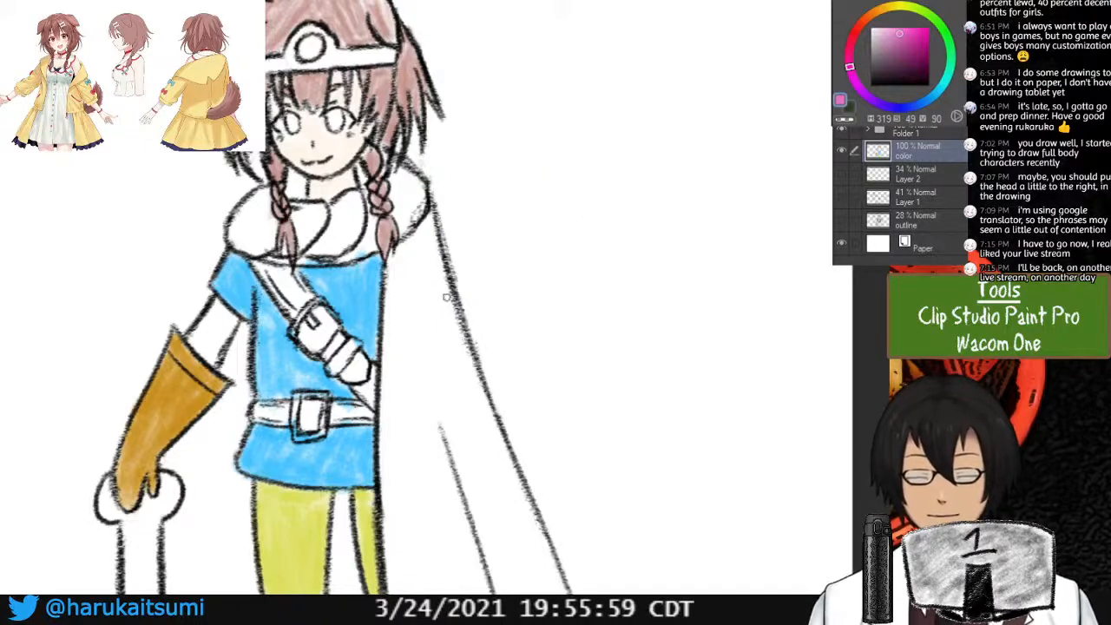
drag(580, 203, 608, 388)
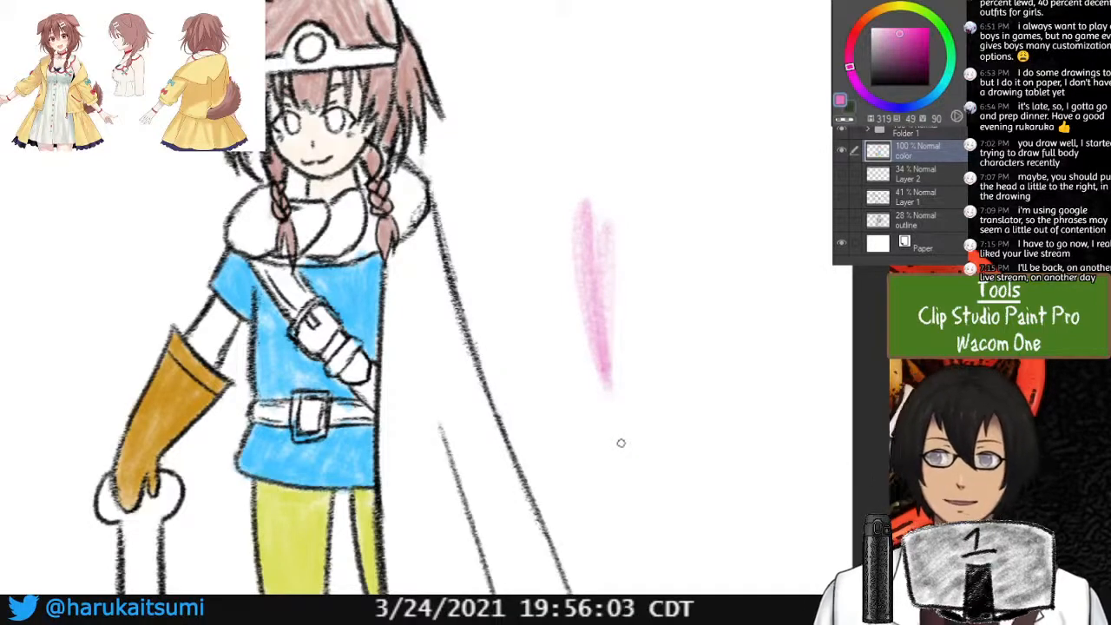
key(ctrl+z)
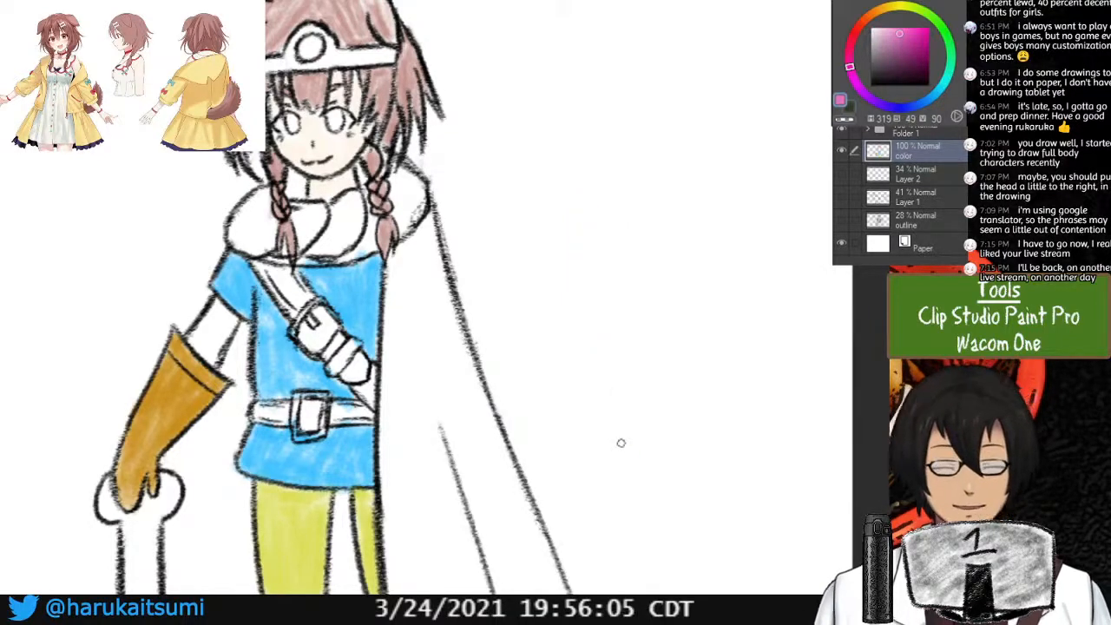
Sample the yellow-green of the leggings and paint the upper arm between the blue sleeve and the glove cuff.
alt+click(280, 533)
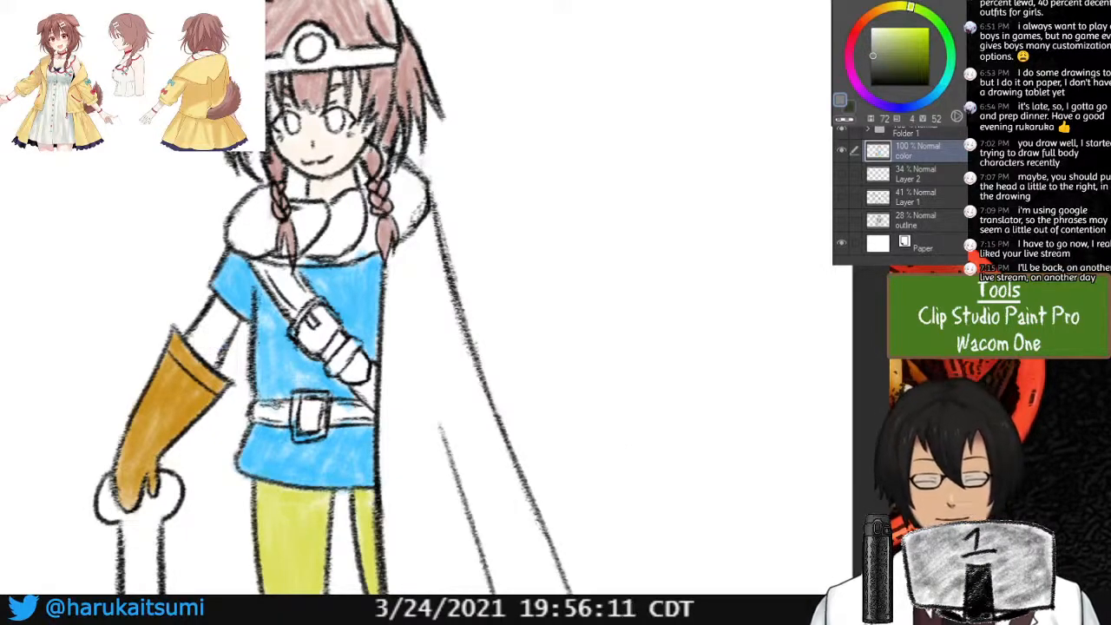
alt+click(303, 519)
mouse_move(196, 315)
mouse_down()
mouse_move(210, 347)
mouse_move(201, 340)
mouse_move(196, 352)
mouse_move(220, 334)
mouse_move(216, 311)
mouse_move(223, 333)
mouse_move(209, 354)
mouse_up()
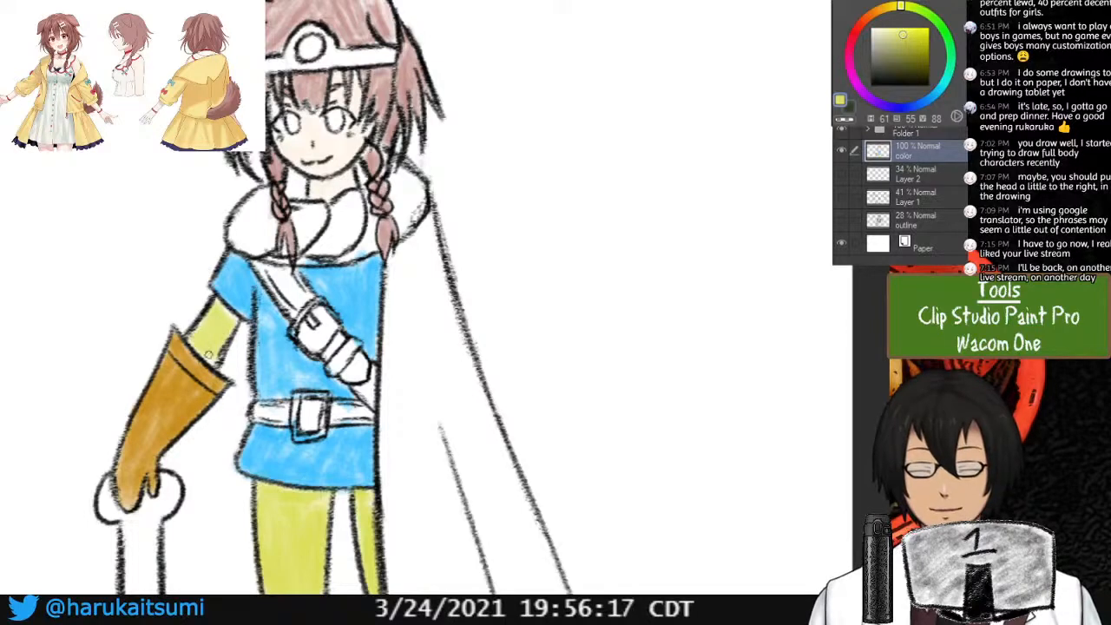
drag(221, 316, 209, 360)
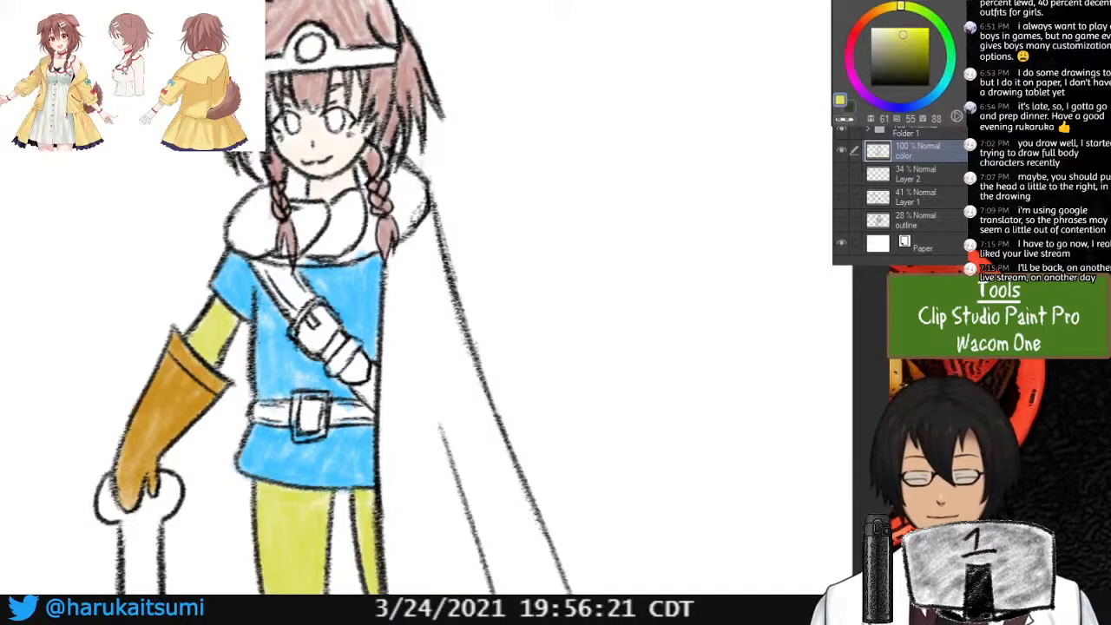
Set the paint color to hue 312, saturation 55, value 88 and try it on the blank canvas and the sleeve-side collar fold.
click(876, 12)
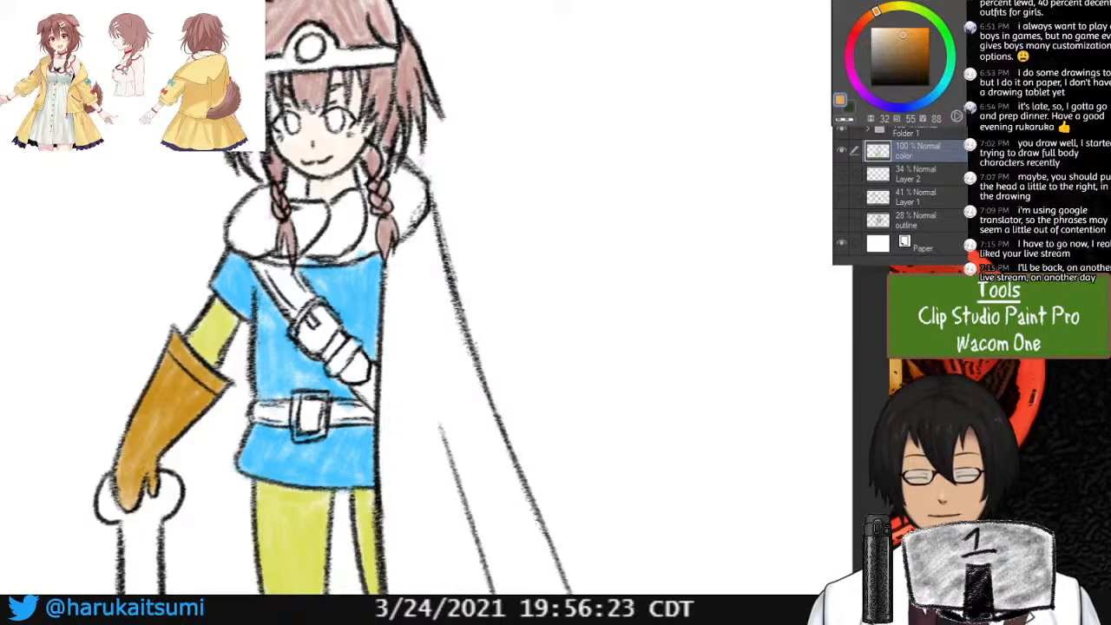
click(851, 72)
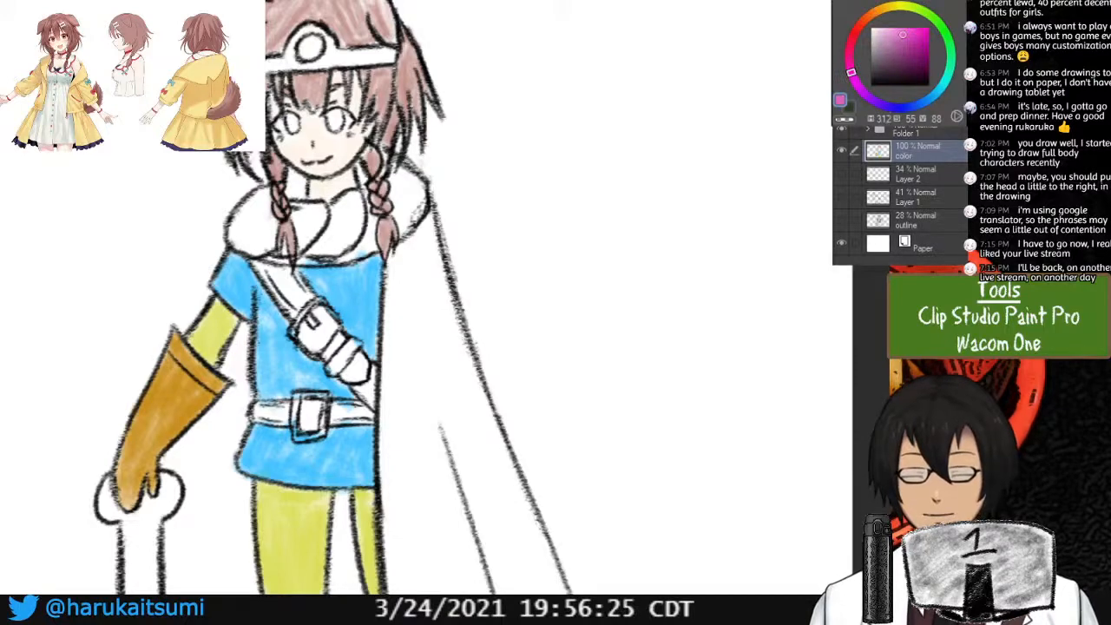
mouse_move(651, 158)
mouse_down()
mouse_move(644, 251)
mouse_move(696, 245)
mouse_up()
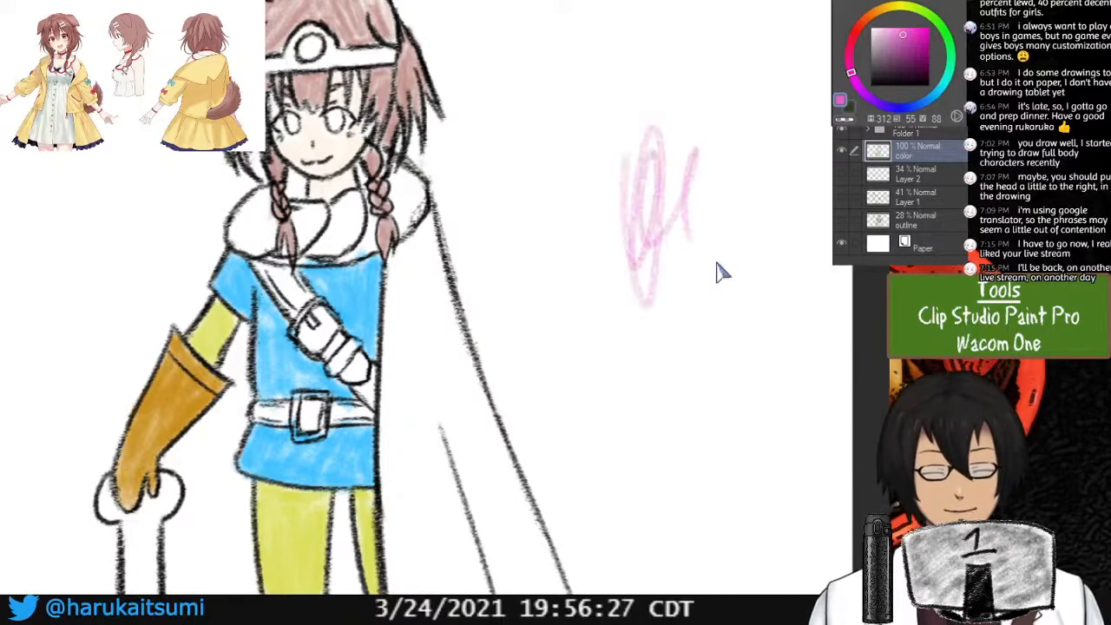
key(ctrl+z)
key(ctrl+plus)
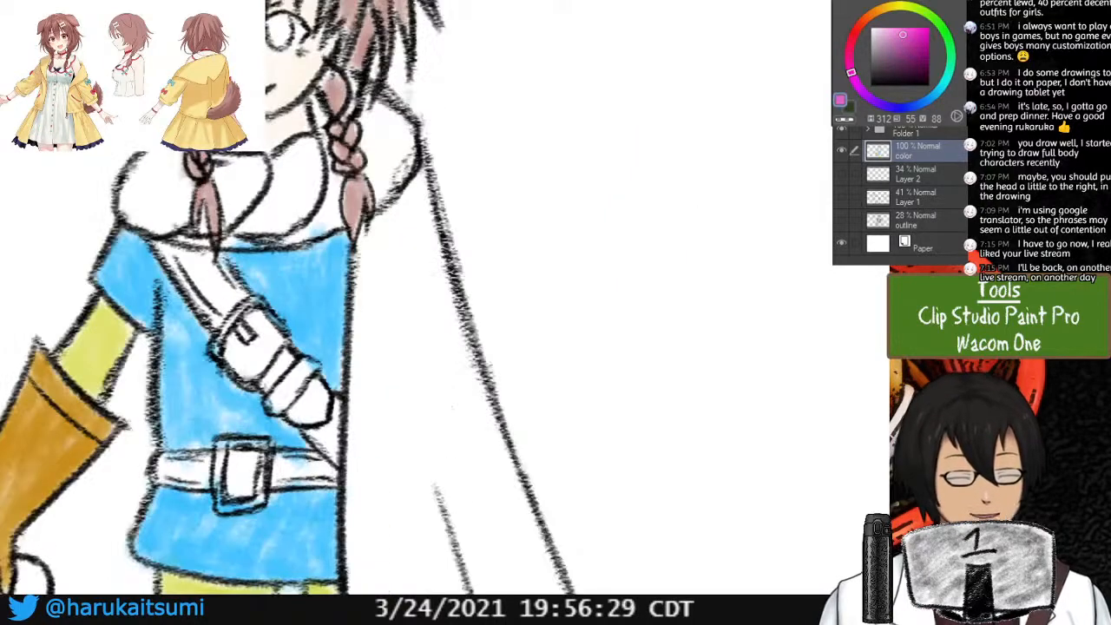
drag(486, 295, 683, 324)
mouse_move(371, 174)
mouse_down()
mouse_move(354, 218)
mouse_move(348, 196)
mouse_move(350, 222)
mouse_move(379, 179)
mouse_up()
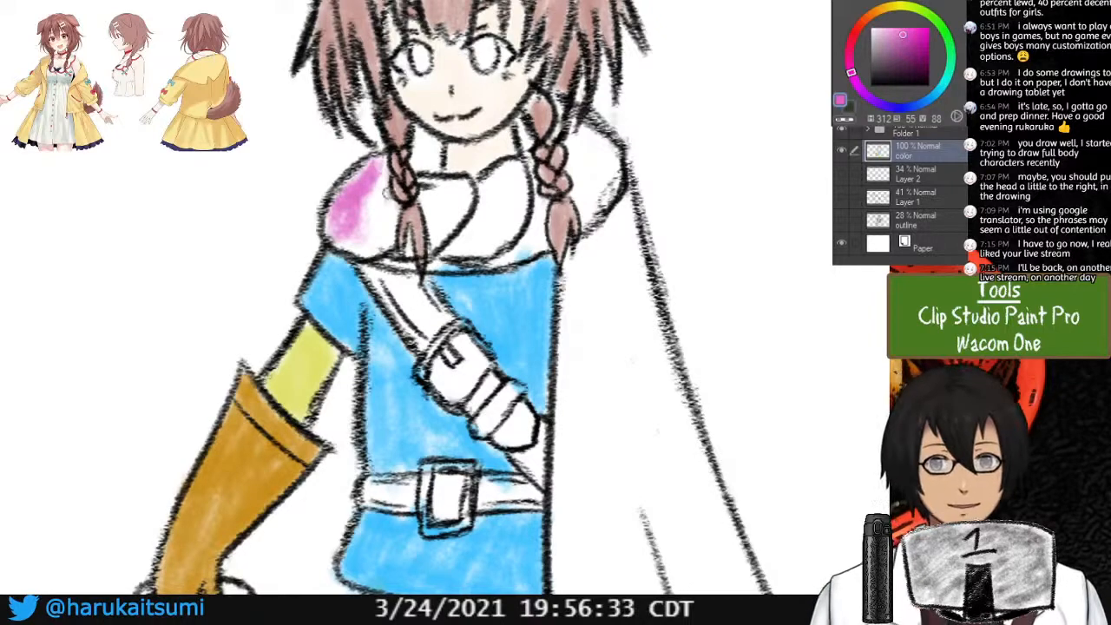
key(ctrl+z)
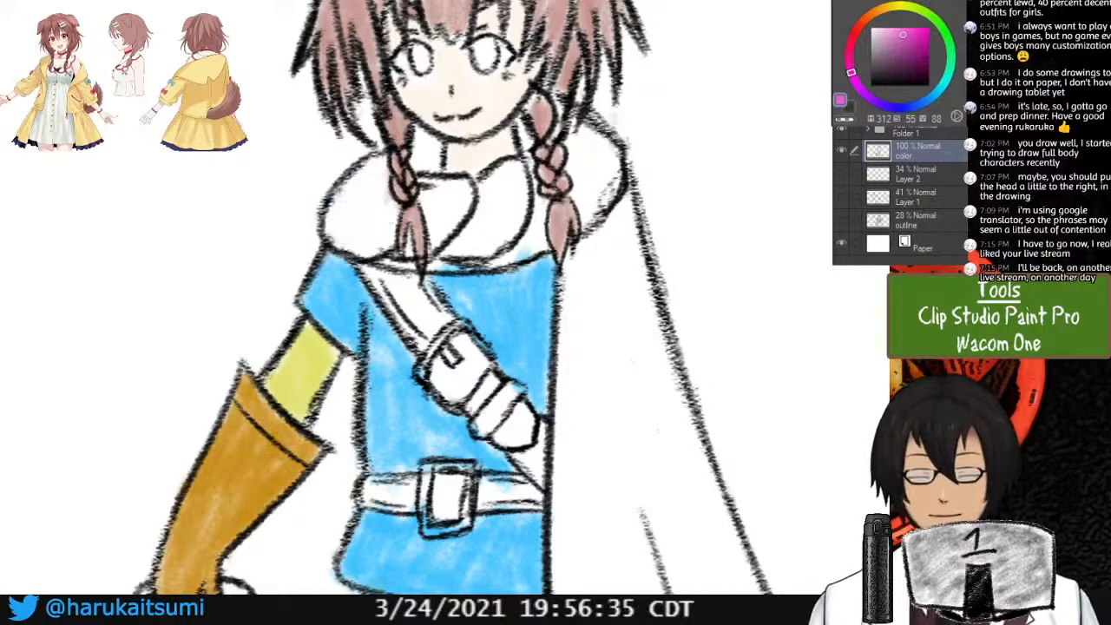
Soften the pink to saturation 31 and value 85 and start coloring the sleeve-side fold of the collar.
click(892, 37)
mouse_move(362, 179)
mouse_down()
mouse_move(367, 230)
mouse_move(376, 172)
mouse_move(359, 204)
mouse_move(372, 206)
mouse_move(343, 211)
mouse_move(384, 208)
mouse_up()
key(ctrl+z)
click(893, 36)
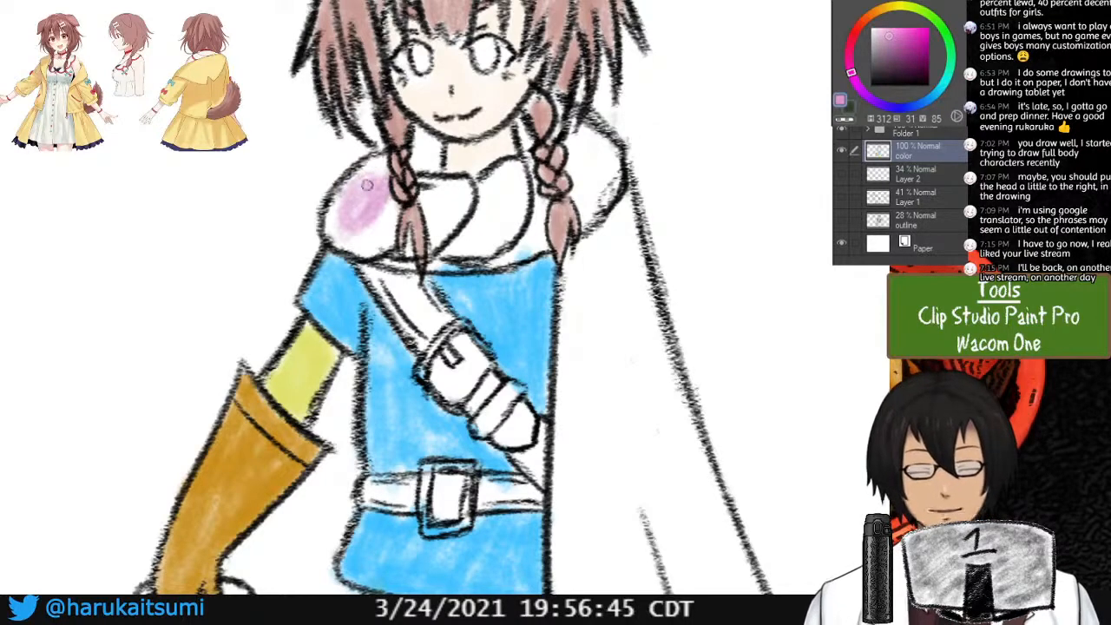
mouse_move(368, 183)
mouse_down()
mouse_move(380, 160)
mouse_move(340, 233)
mouse_move(391, 228)
mouse_move(382, 247)
mouse_move(412, 251)
mouse_move(412, 262)
mouse_move(402, 257)
mouse_up()
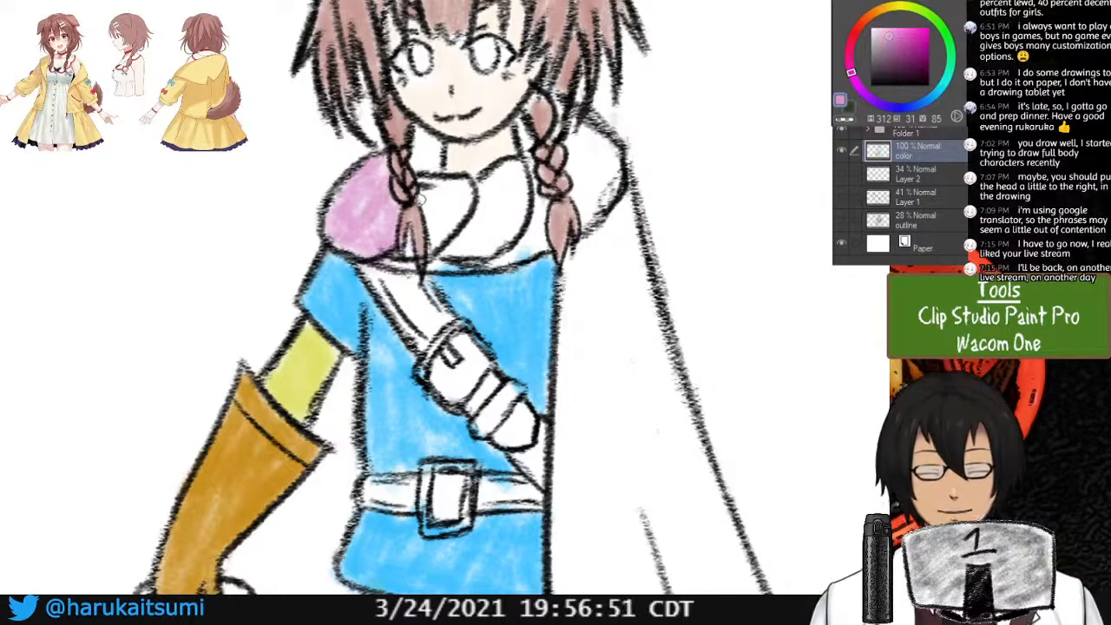
key(ctrl+z)
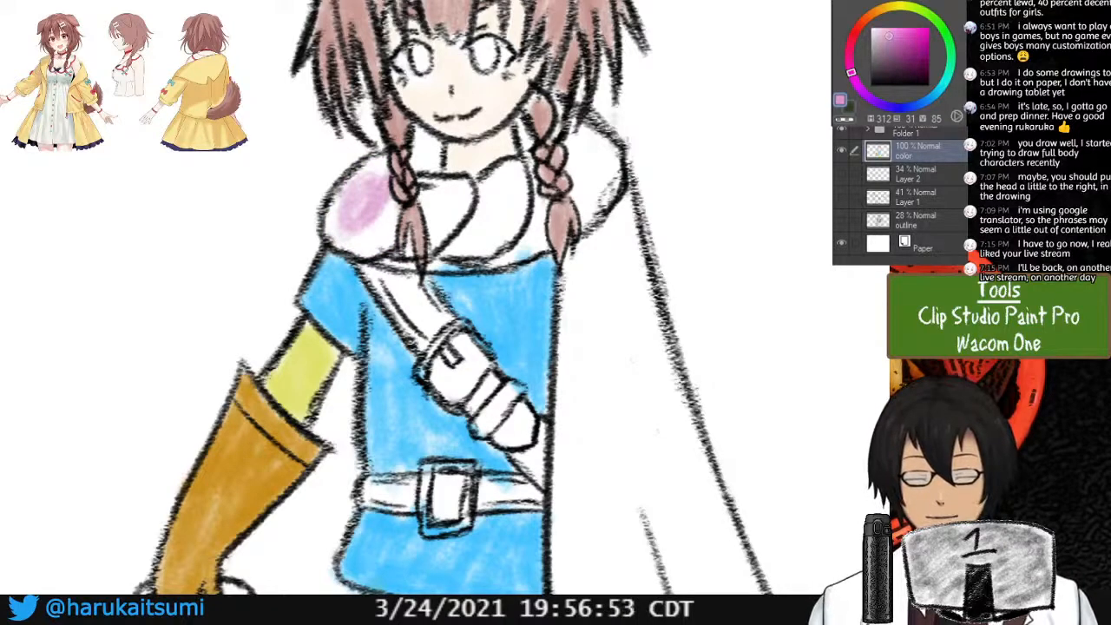
Paint the whole wrapped collar pinkish purple, covering its front folds, the cape-side part behind the braid and the piece beside the neck.
mouse_move(370, 198)
mouse_down()
mouse_move(374, 161)
mouse_move(340, 198)
mouse_move(335, 226)
mouse_move(343, 244)
mouse_move(373, 247)
mouse_up()
mouse_move(410, 234)
mouse_down()
mouse_move(376, 241)
mouse_move(396, 209)
mouse_move(364, 252)
mouse_move(364, 191)
mouse_move(383, 183)
mouse_move(376, 162)
mouse_move(355, 238)
mouse_move(436, 184)
mouse_move(458, 185)
mouse_move(434, 189)
mouse_move(436, 230)
mouse_move(451, 228)
mouse_move(465, 193)
mouse_move(450, 252)
mouse_move(534, 247)
mouse_move(541, 213)
mouse_move(534, 221)
mouse_move(496, 173)
mouse_move(458, 245)
mouse_move(519, 197)
mouse_move(530, 250)
mouse_move(498, 214)
mouse_move(521, 168)
mouse_move(488, 207)
mouse_move(515, 175)
mouse_move(532, 198)
mouse_move(528, 170)
mouse_up()
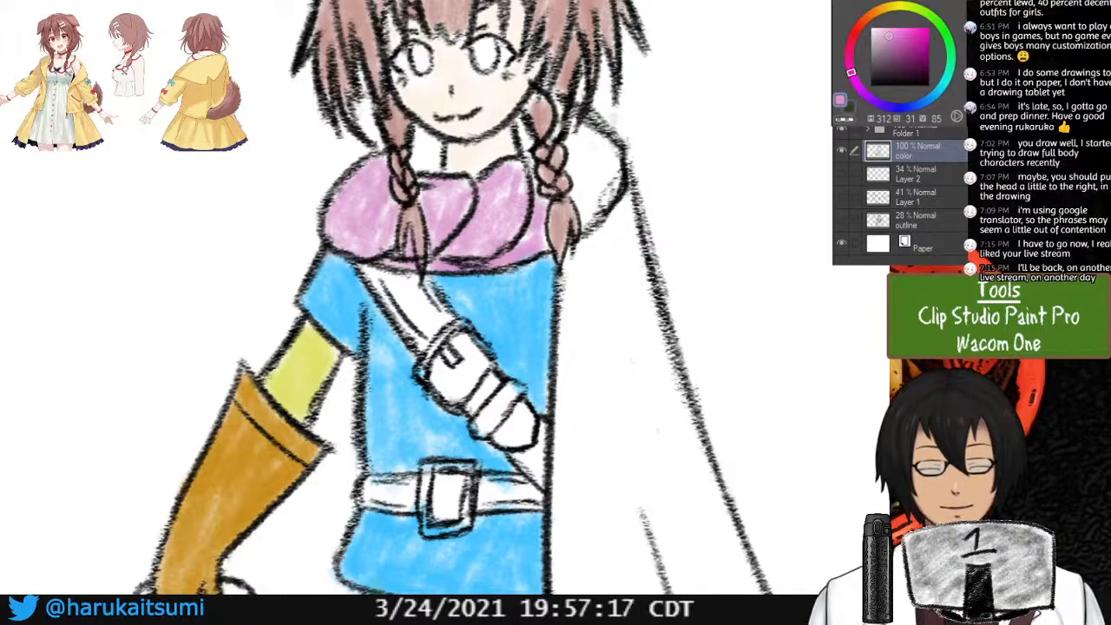
mouse_move(582, 116)
mouse_down()
mouse_move(573, 144)
mouse_move(571, 127)
mouse_move(572, 142)
mouse_move(561, 135)
mouse_move(581, 230)
mouse_up()
mouse_move(590, 139)
mouse_down()
mouse_move(588, 217)
mouse_move(596, 130)
mouse_move(615, 195)
mouse_move(608, 130)
mouse_move(597, 174)
mouse_up()
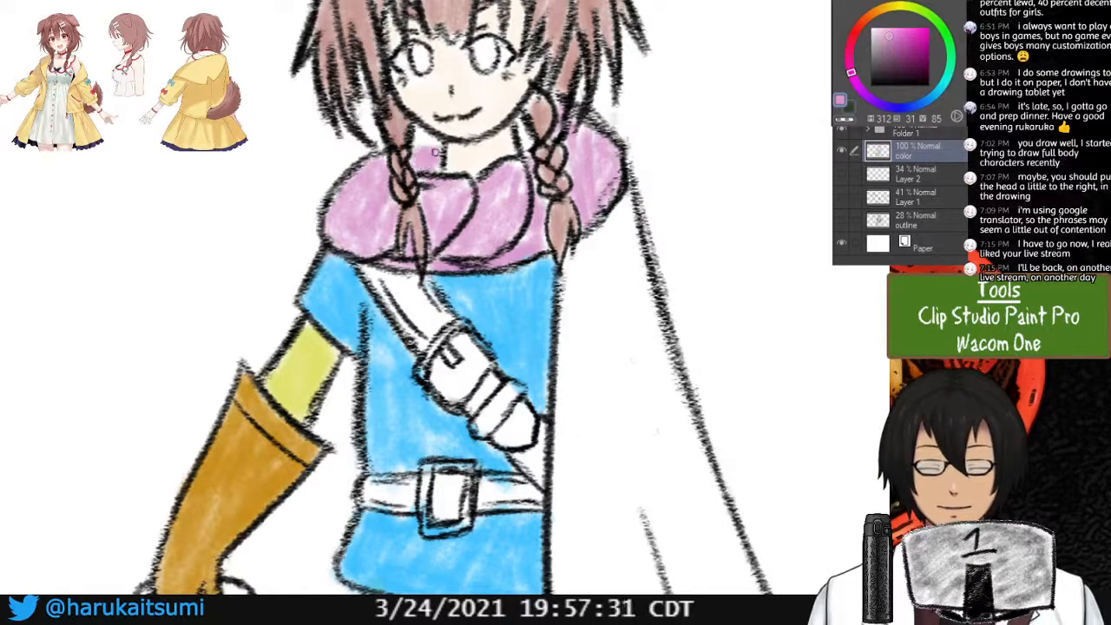
On the cape layer inside Folder 1, ink the missing black outline of the collar piece beside the neck.
click(867, 129)
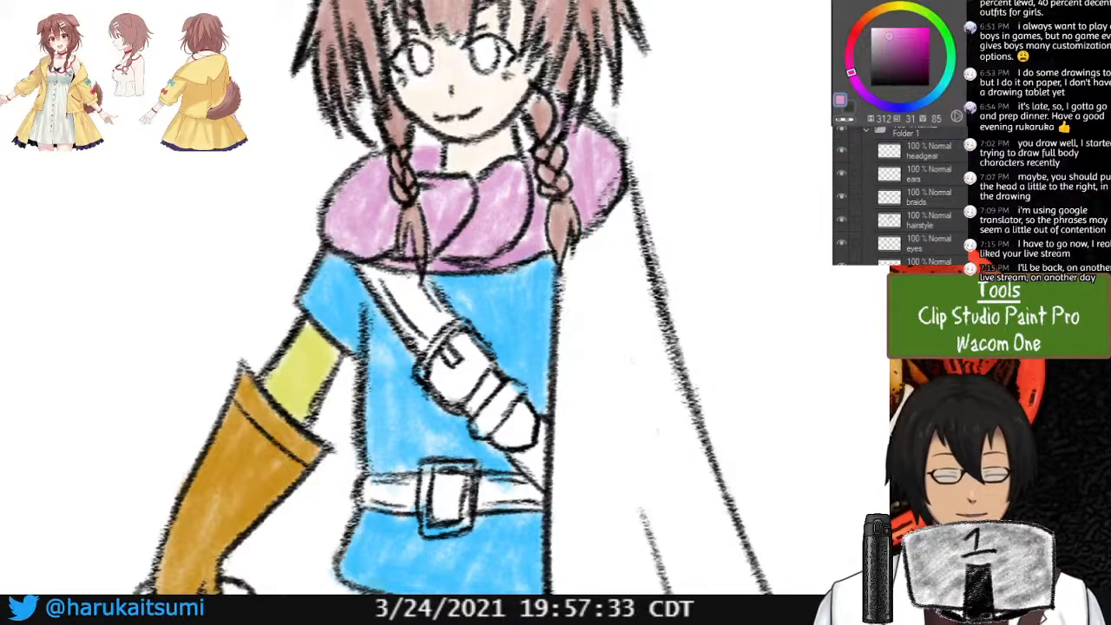
scroll(916, 195, down, 4)
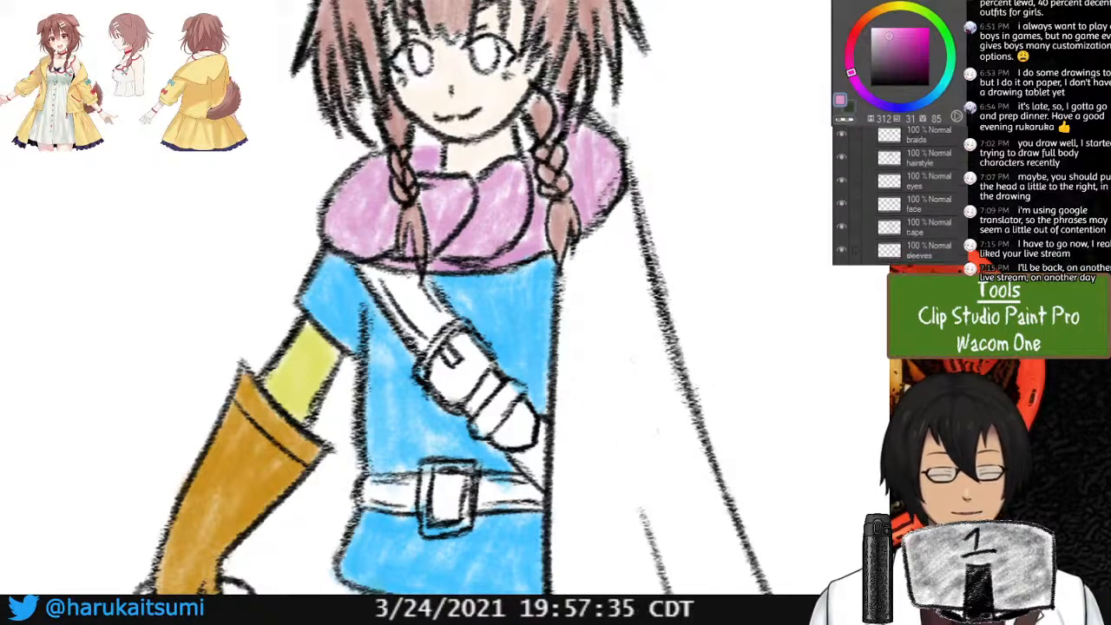
click(920, 199)
click(870, 85)
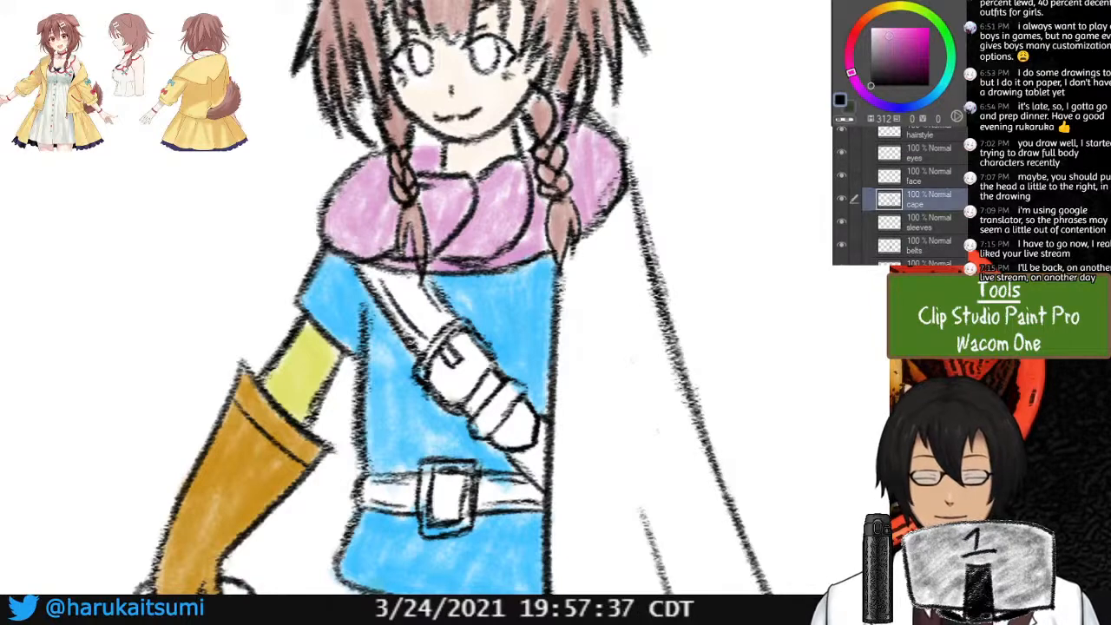
drag(412, 148, 442, 145)
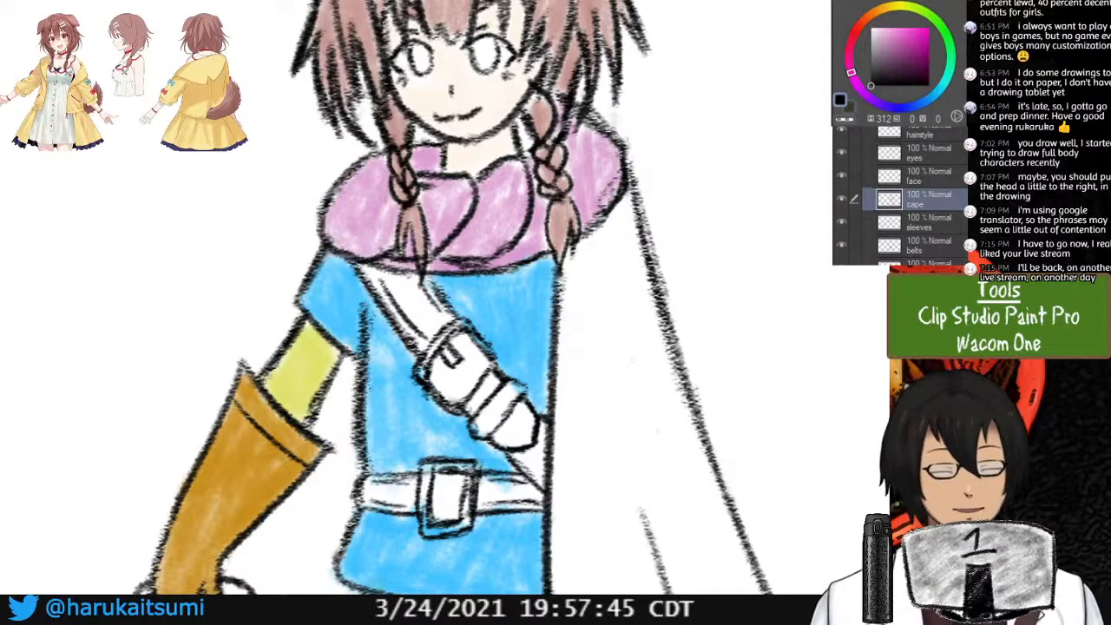
Sample the light pink of the collar, return to the color layer and paint the whole cape down to the canvas edge.
drag(539, 365, 402, 284)
alt+click(368, 93)
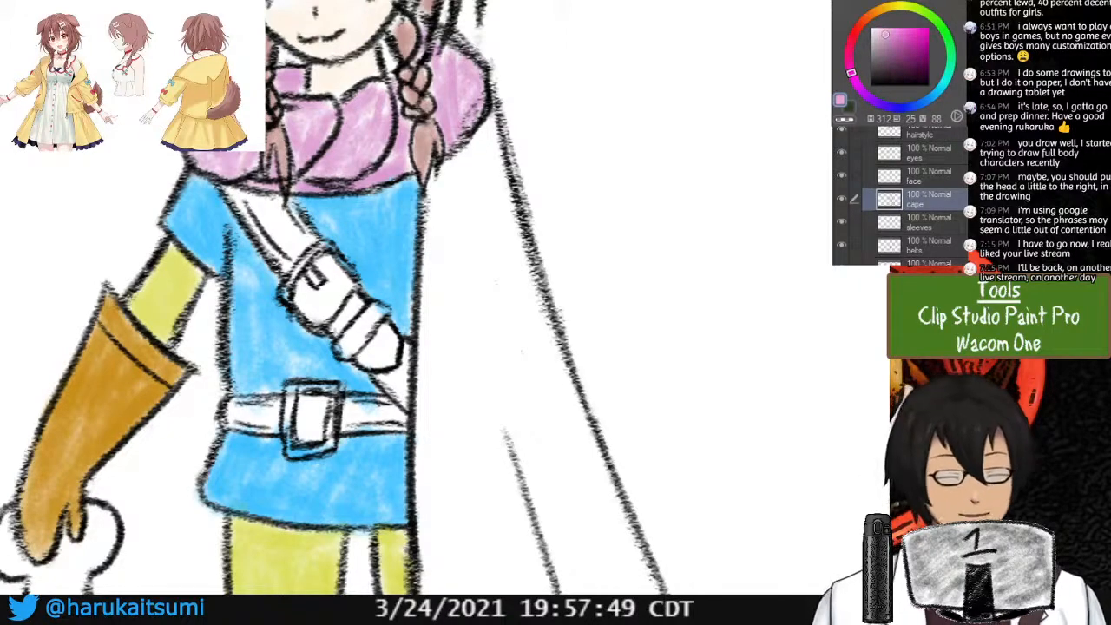
scroll(903, 195, down, 5)
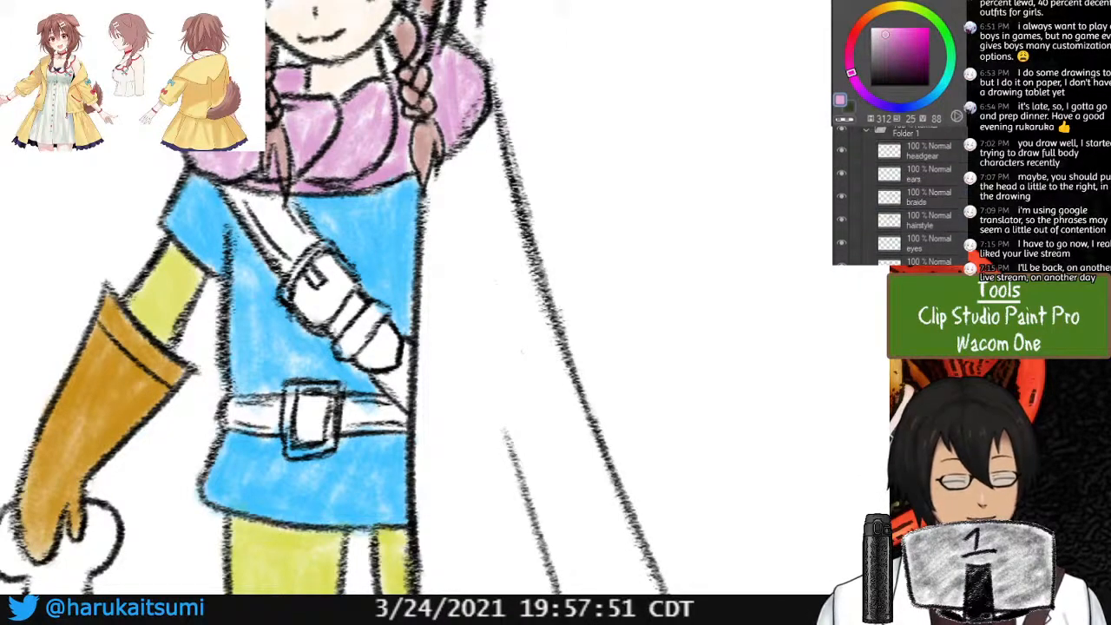
click(921, 151)
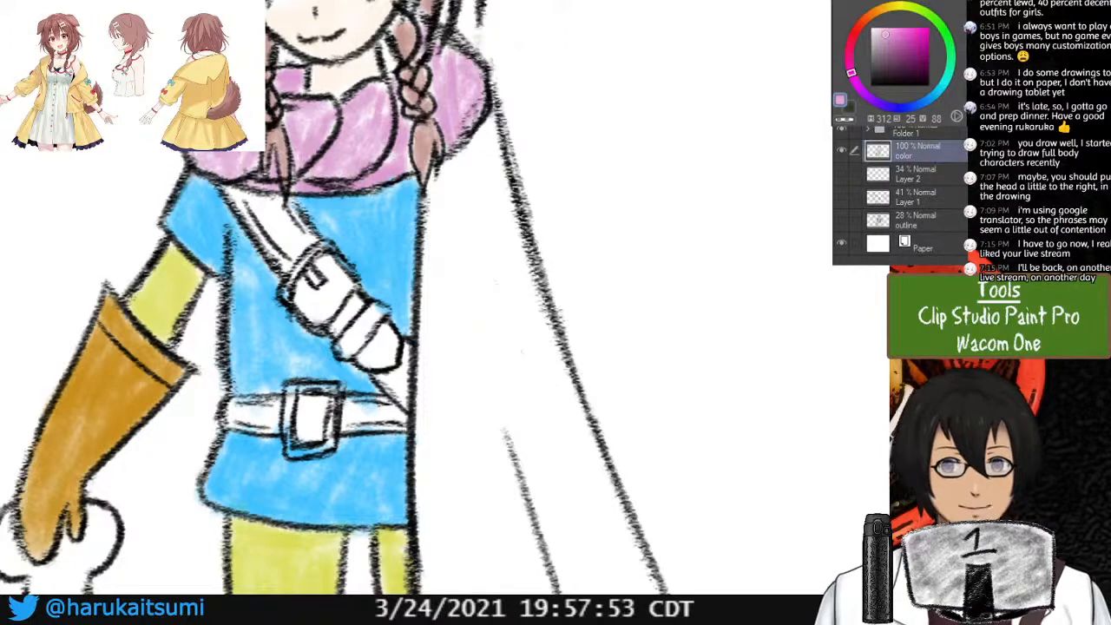
key(ctrl+minus)
key(ctrl+minus)
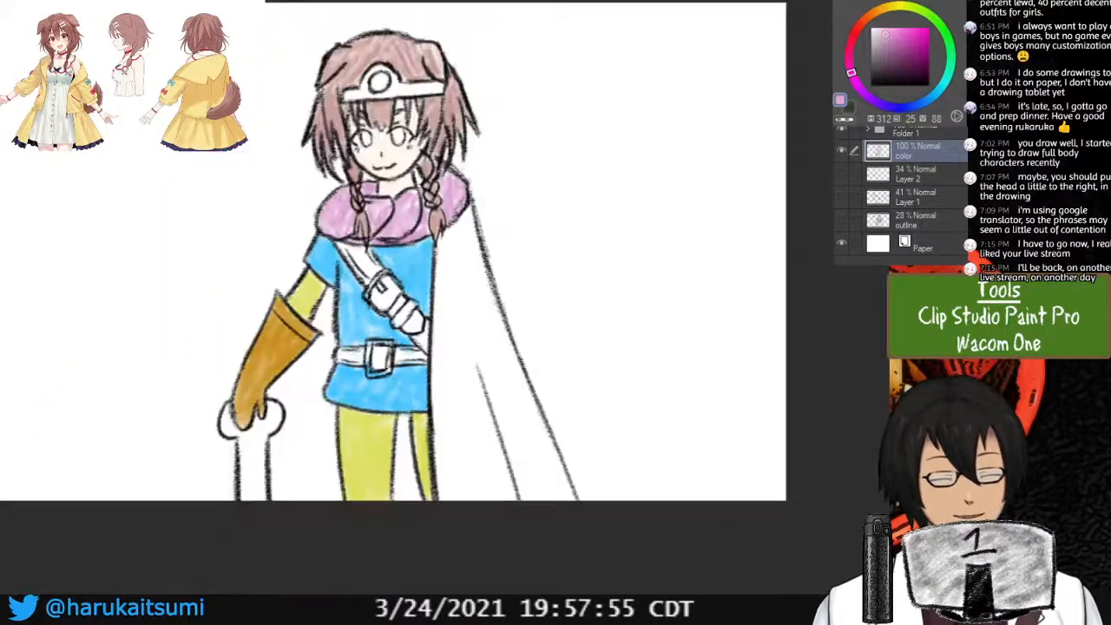
mouse_move(468, 335)
mouse_down()
mouse_move(494, 427)
mouse_move(487, 329)
mouse_up()
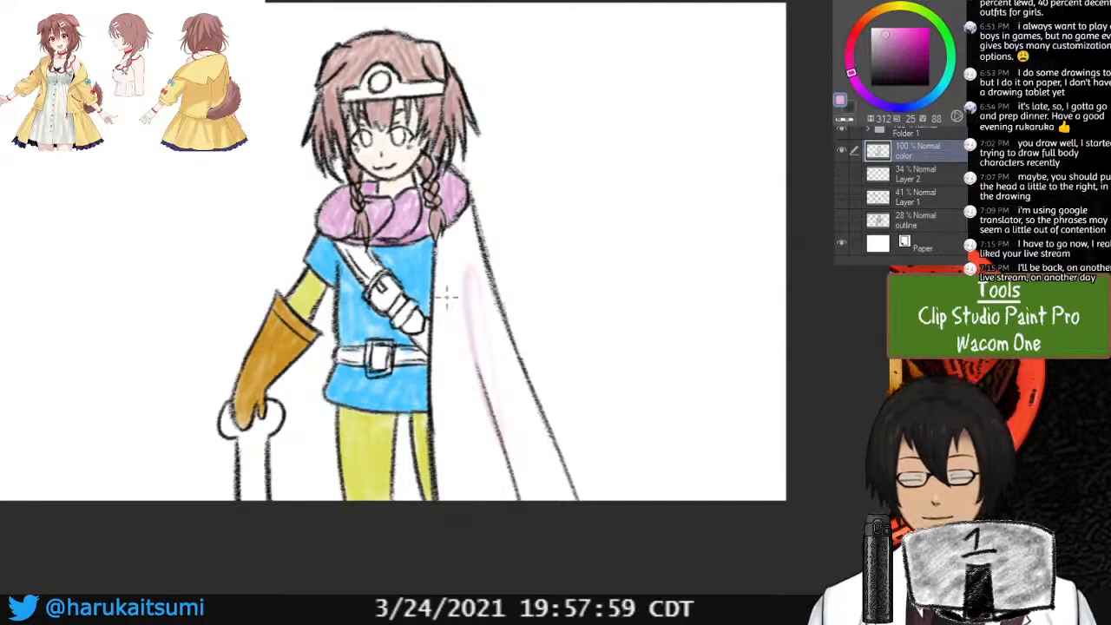
mouse_move(434, 388)
mouse_down()
mouse_move(495, 448)
mouse_move(470, 379)
mouse_move(457, 271)
mouse_move(454, 428)
mouse_move(444, 331)
mouse_move(447, 452)
mouse_move(437, 434)
mouse_move(448, 319)
mouse_move(473, 358)
mouse_move(480, 296)
mouse_move(469, 294)
mouse_move(498, 475)
mouse_move(466, 269)
mouse_move(503, 433)
mouse_move(538, 474)
mouse_move(483, 322)
mouse_move(540, 472)
mouse_move(562, 494)
mouse_move(483, 331)
mouse_move(517, 506)
mouse_move(464, 391)
mouse_move(517, 527)
mouse_move(465, 444)
mouse_move(478, 513)
mouse_move(444, 502)
mouse_up()
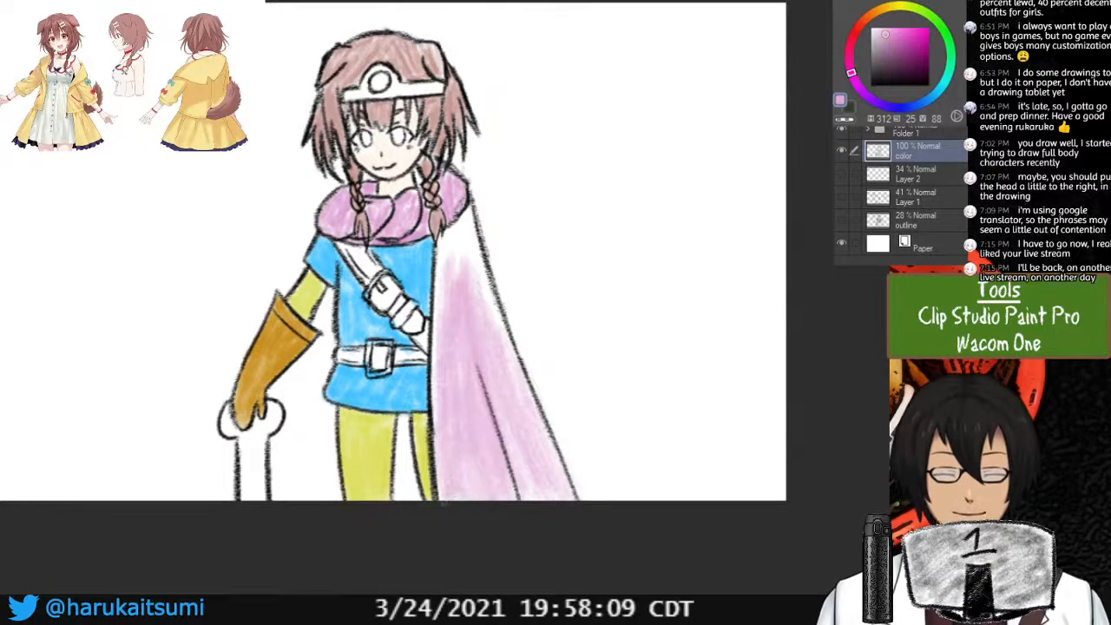
mouse_move(461, 420)
mouse_down()
mouse_move(530, 464)
mouse_move(537, 436)
mouse_move(474, 284)
mouse_move(459, 342)
mouse_move(443, 245)
mouse_move(446, 468)
mouse_move(442, 451)
mouse_move(446, 412)
mouse_move(482, 501)
mouse_up()
mouse_move(506, 437)
mouse_down()
mouse_move(510, 365)
mouse_move(539, 437)
mouse_move(552, 534)
mouse_move(489, 441)
mouse_up()
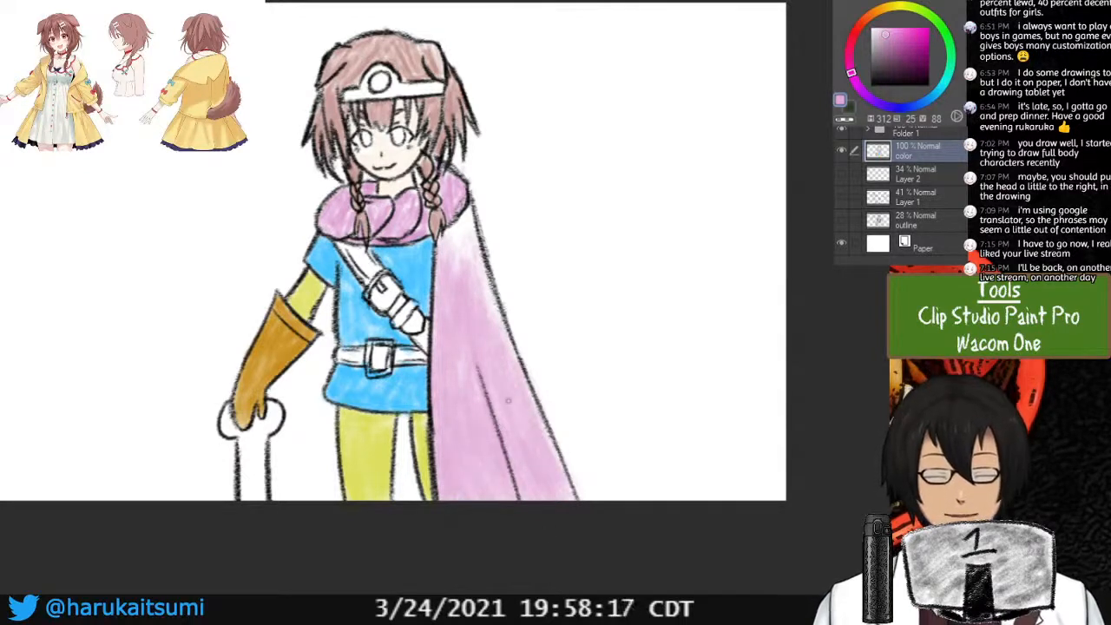
mouse_move(476, 276)
mouse_down()
mouse_move(458, 229)
mouse_move(448, 241)
mouse_move(455, 234)
mouse_move(466, 319)
mouse_move(468, 219)
mouse_move(542, 448)
mouse_move(499, 400)
mouse_up()
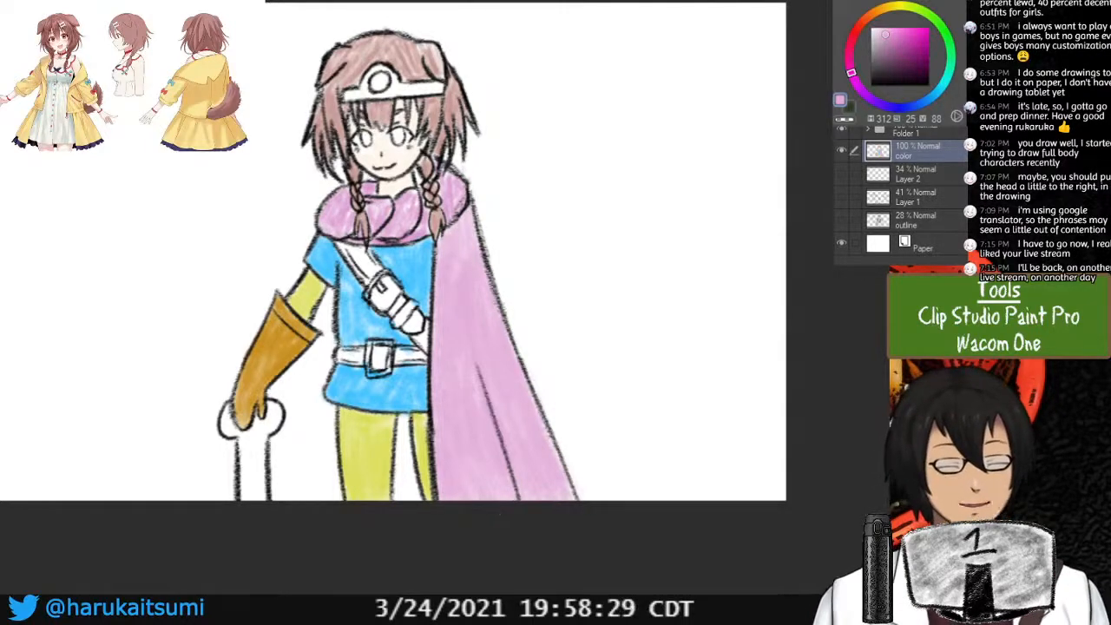
Sample the brown of the glove and paint the diagonal chest strap and the waist belt with it.
key(ctrl+plus)
key(ctrl+plus)
drag(500, 514, 633, 438)
alt+click(251, 305)
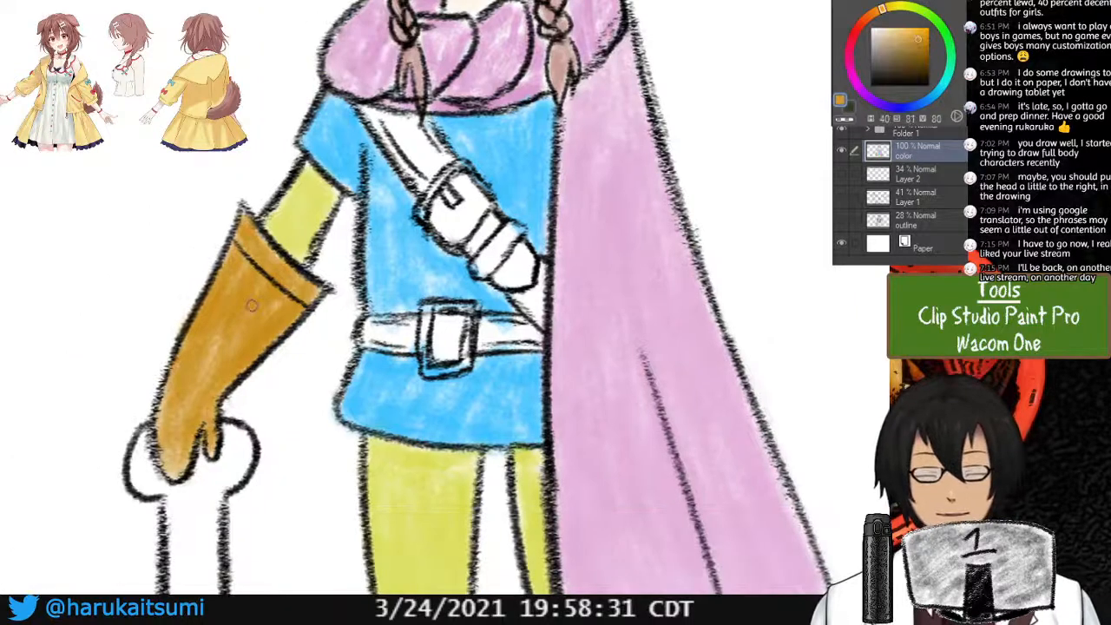
mouse_move(377, 117)
mouse_down()
mouse_move(414, 157)
mouse_move(397, 126)
mouse_move(413, 130)
mouse_move(392, 121)
mouse_move(408, 123)
mouse_move(418, 152)
mouse_move(434, 148)
mouse_move(433, 167)
mouse_move(420, 132)
mouse_move(456, 231)
mouse_move(441, 223)
mouse_move(474, 239)
mouse_move(462, 181)
mouse_move(479, 206)
mouse_move(466, 181)
mouse_move(469, 225)
mouse_move(471, 185)
mouse_move(499, 274)
mouse_move(479, 258)
mouse_move(512, 231)
mouse_move(517, 283)
mouse_move(532, 301)
mouse_move(536, 276)
mouse_move(537, 311)
mouse_move(519, 245)
mouse_move(536, 271)
mouse_up()
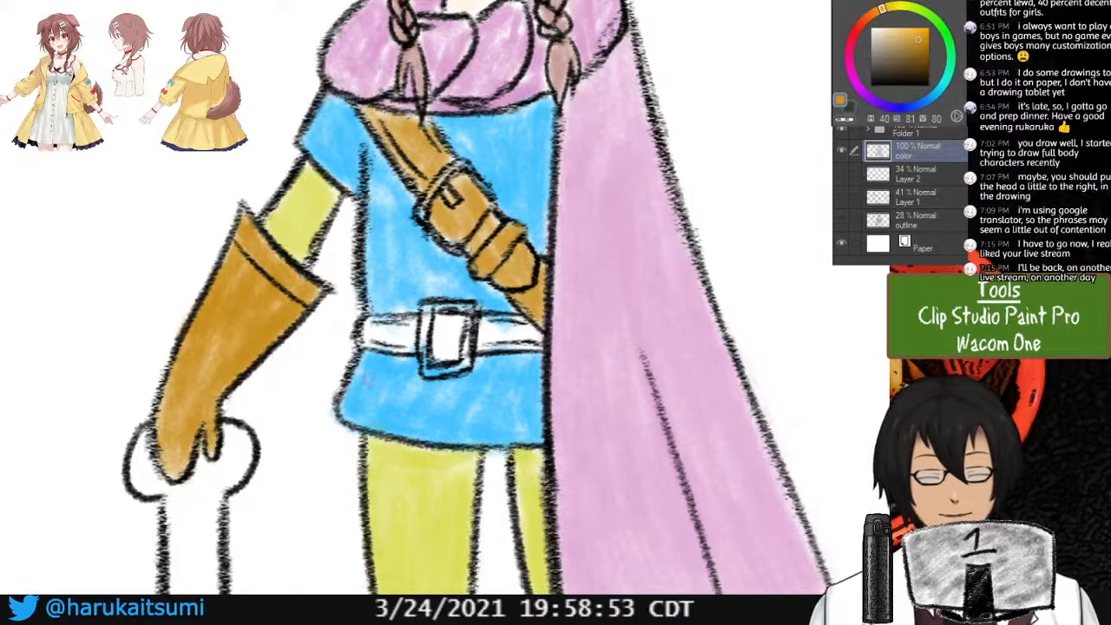
mouse_move(403, 346)
mouse_down()
mouse_move(382, 333)
mouse_move(411, 325)
mouse_move(365, 323)
mouse_move(447, 323)
mouse_move(468, 344)
mouse_move(363, 338)
mouse_move(524, 344)
mouse_move(506, 326)
mouse_move(434, 323)
mouse_move(521, 327)
mouse_move(486, 321)
mouse_move(535, 342)
mouse_move(518, 339)
mouse_up()
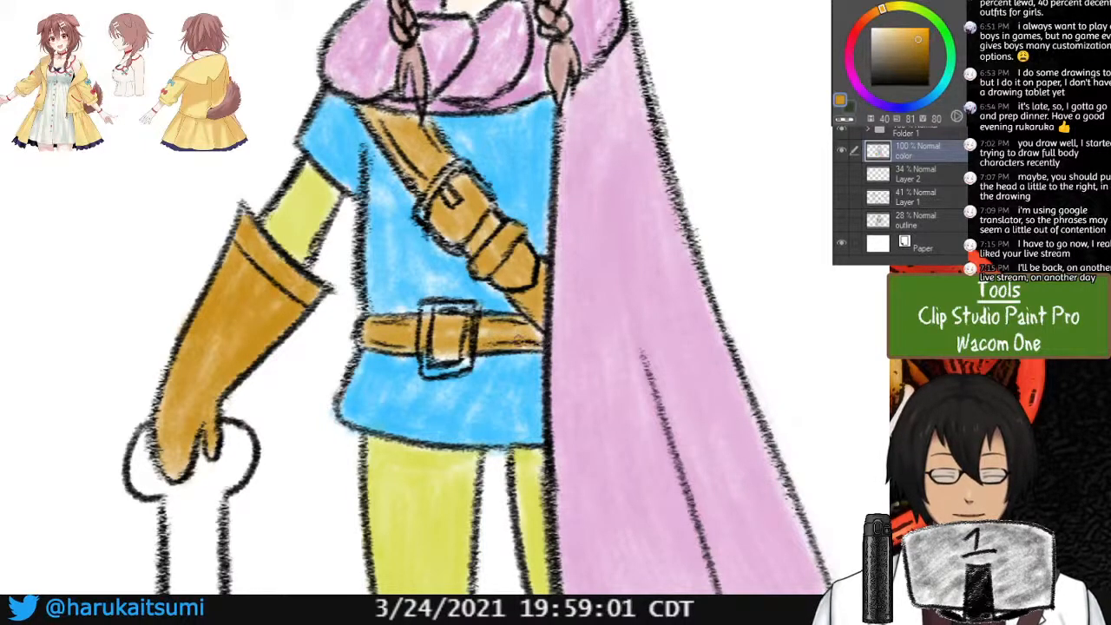
drag(422, 345, 382, 345)
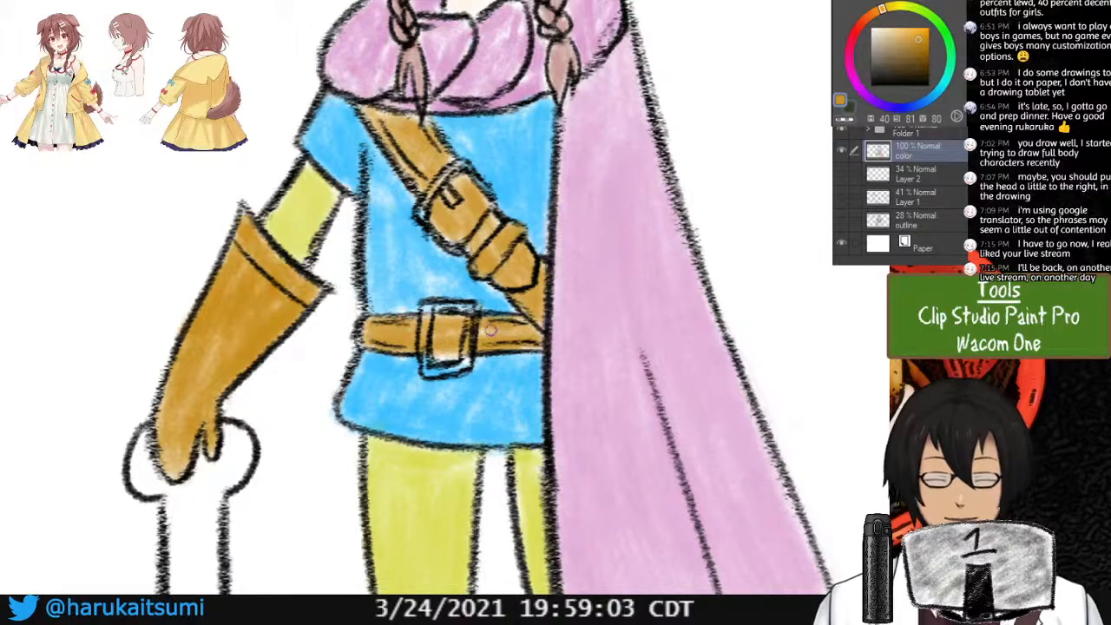
Paint the strap and belt buckles gray with hue 40, saturation 9, value 66, and touch up the belt inside its buckle with sampled brown.
drag(874, 52, 876, 52)
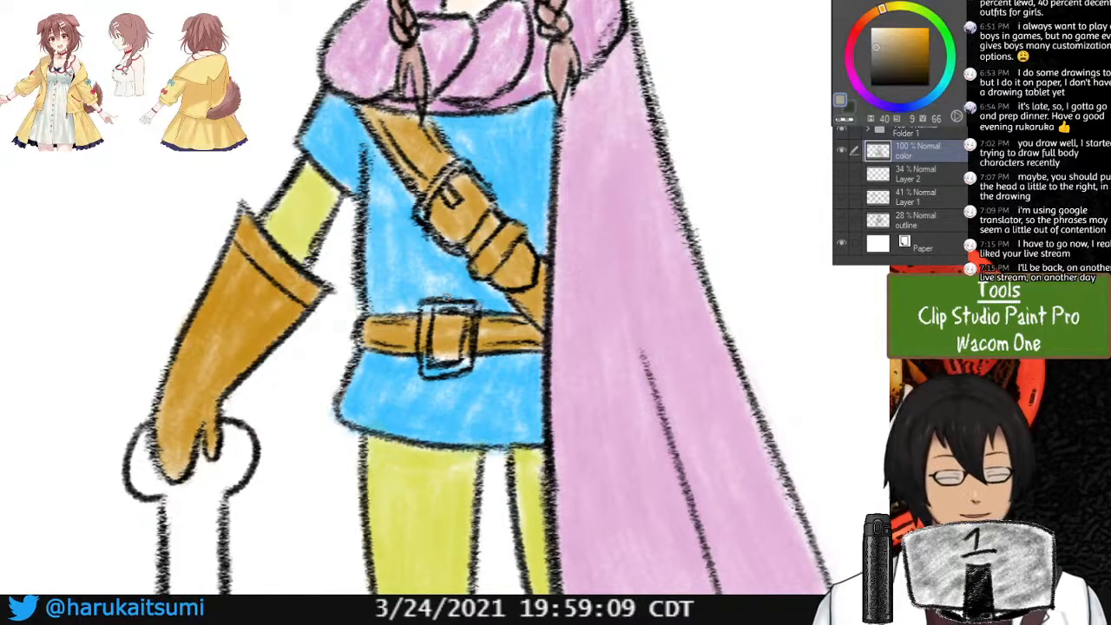
scroll(446, 296, up, 2)
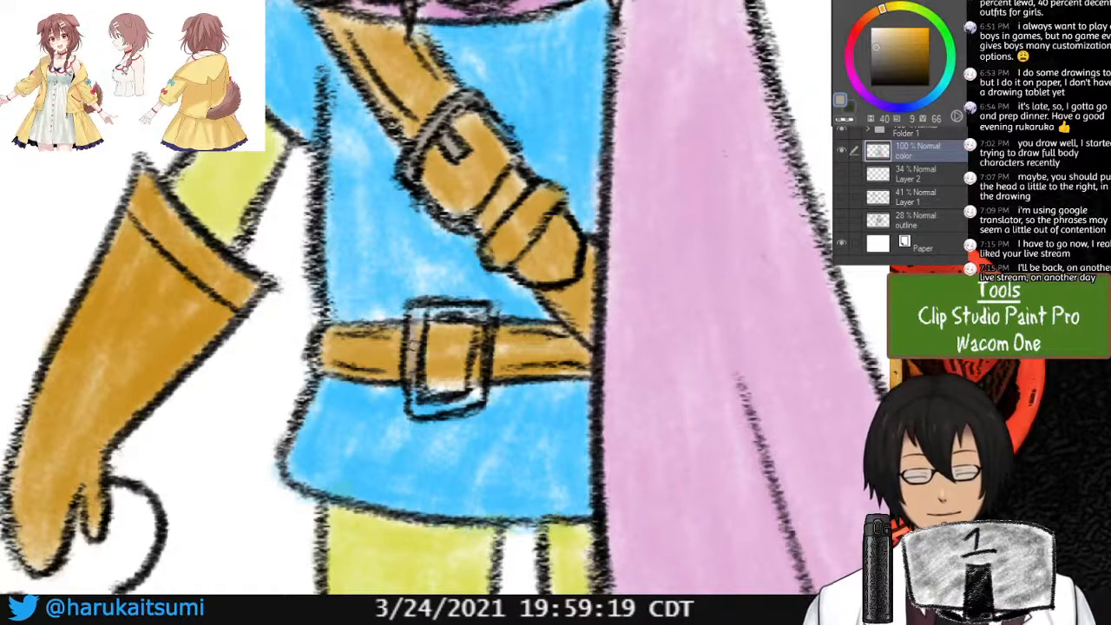
mouse_move(419, 373)
mouse_down()
mouse_move(409, 349)
mouse_move(414, 404)
mouse_move(452, 400)
mouse_move(424, 413)
mouse_move(474, 352)
mouse_move(475, 380)
mouse_move(477, 335)
mouse_move(474, 391)
mouse_move(445, 410)
mouse_move(464, 390)
mouse_move(463, 302)
mouse_move(473, 310)
mouse_move(439, 305)
mouse_move(479, 313)
mouse_up()
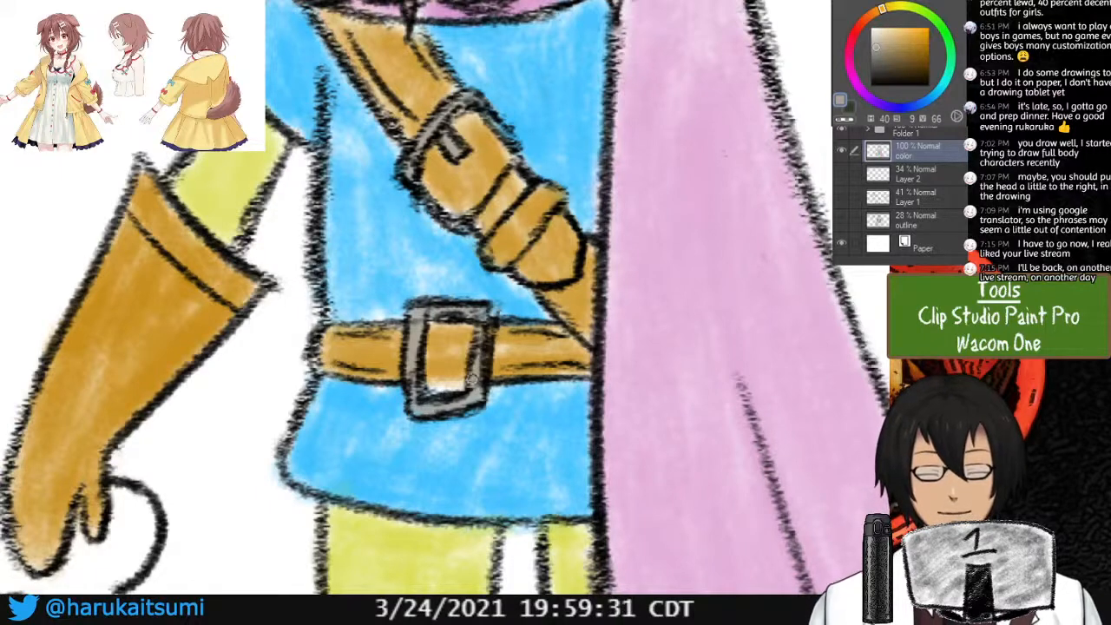
alt+click(472, 378)
mouse_move(440, 388)
mouse_down()
mouse_move(453, 383)
mouse_move(450, 364)
mouse_up()
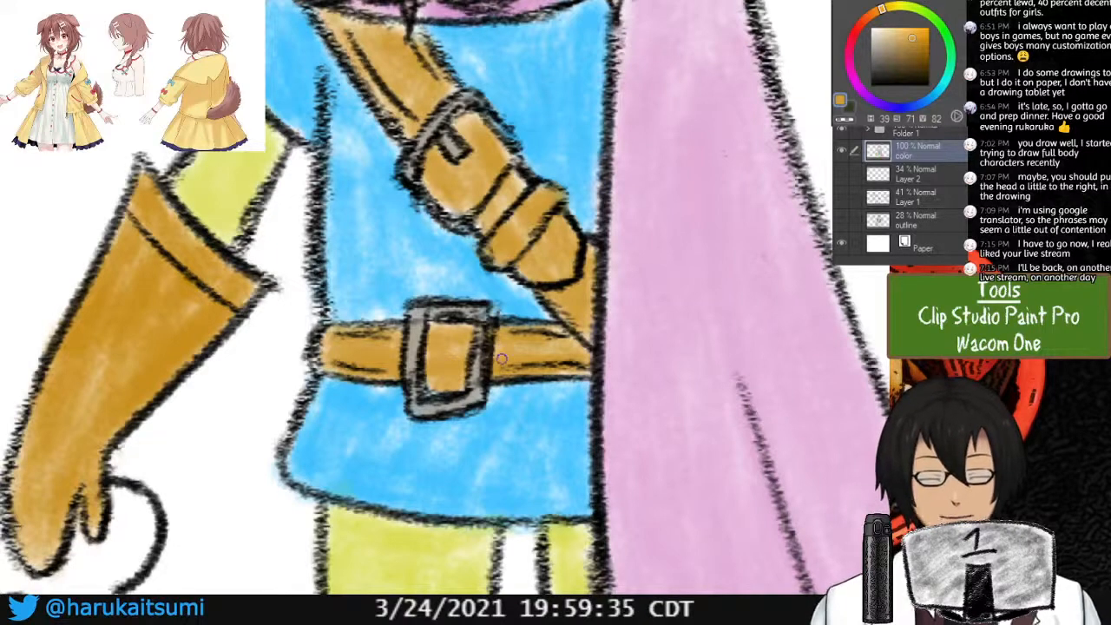
Set the paint color to neutral gray, saturation 0 and value 69, and paint the headband and the rim around its gem.
key(ctrl+minus)
key(ctrl+minus)
key(ctrl+minus)
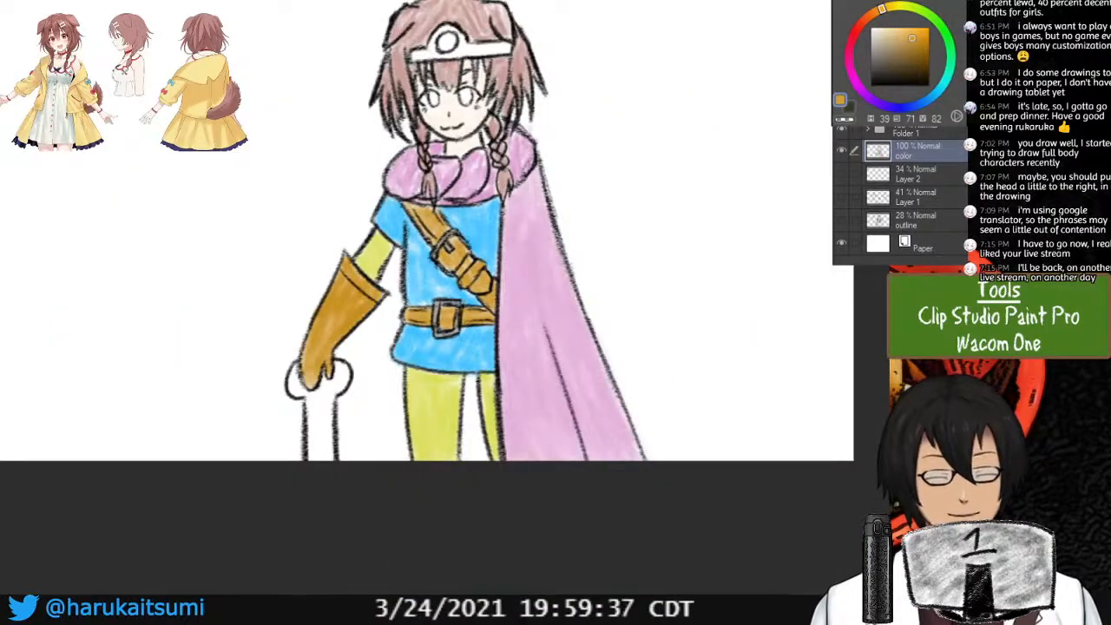
key(ctrl+minus)
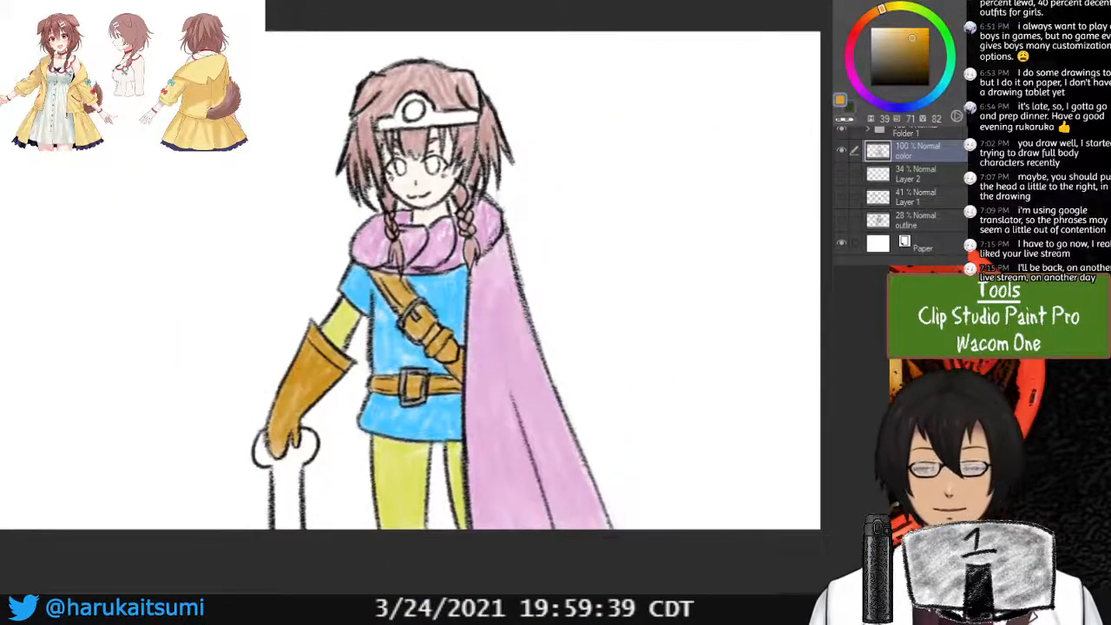
drag(876, 51, 871, 45)
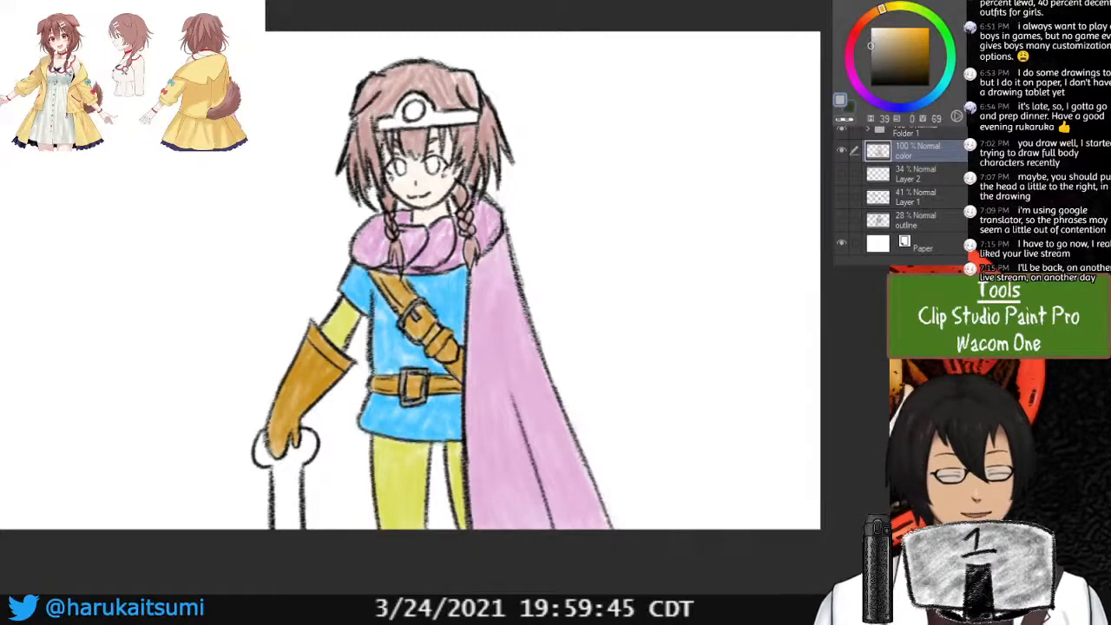
key(ctrl+plus)
key(ctrl+plus)
drag(460, 225, 370, 444)
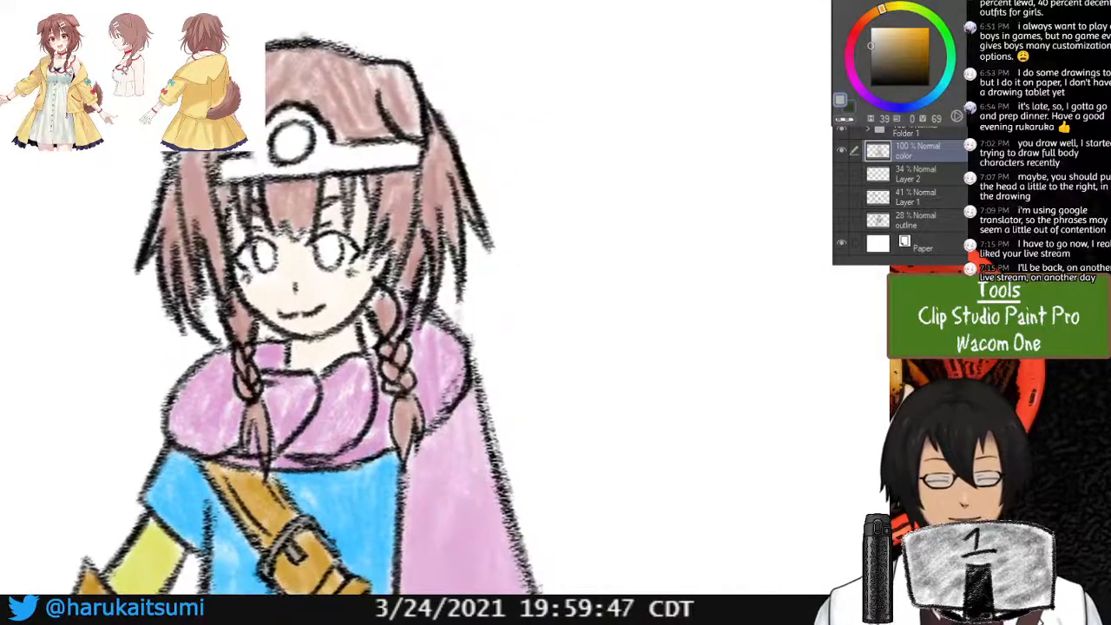
drag(347, 347, 545, 293)
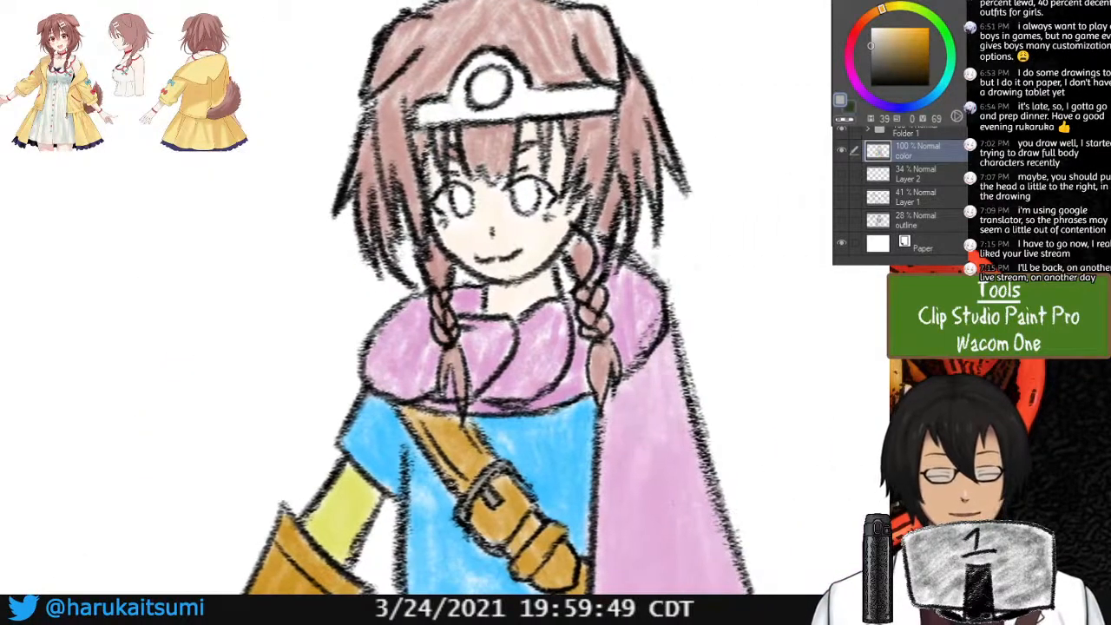
mouse_move(420, 113)
mouse_down()
mouse_move(459, 92)
mouse_move(468, 70)
mouse_move(446, 108)
mouse_move(601, 106)
mouse_move(510, 99)
mouse_move(493, 57)
mouse_move(473, 65)
mouse_move(512, 75)
mouse_move(519, 96)
mouse_move(517, 78)
mouse_move(507, 101)
mouse_up()
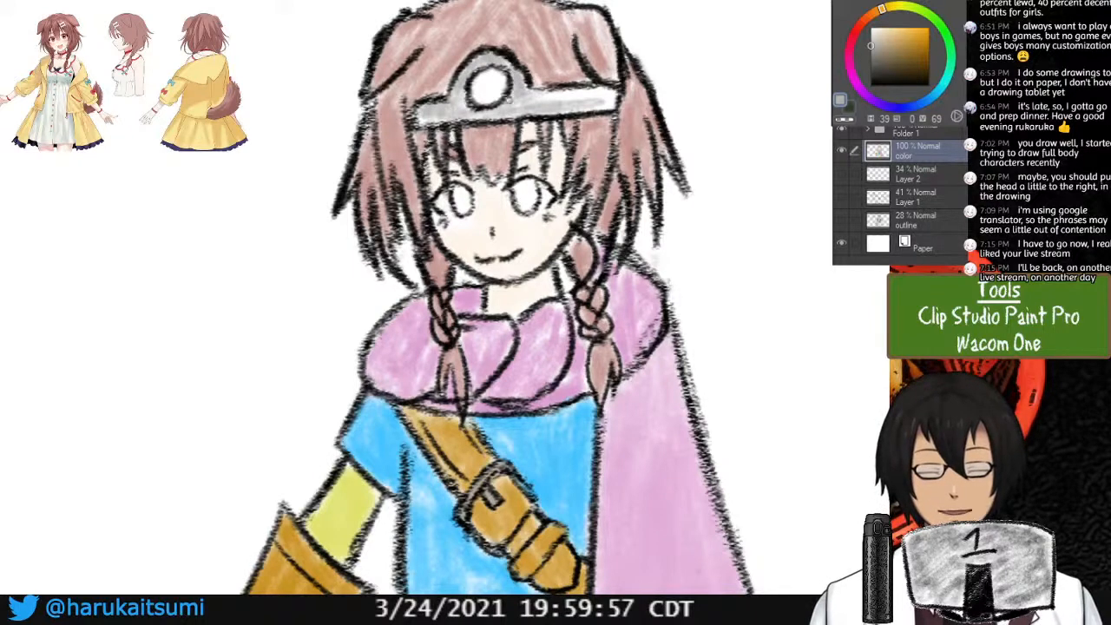
drag(422, 116, 471, 121)
mouse_move(545, 102)
mouse_down()
mouse_move(603, 89)
mouse_move(586, 106)
mouse_move(614, 94)
mouse_up()
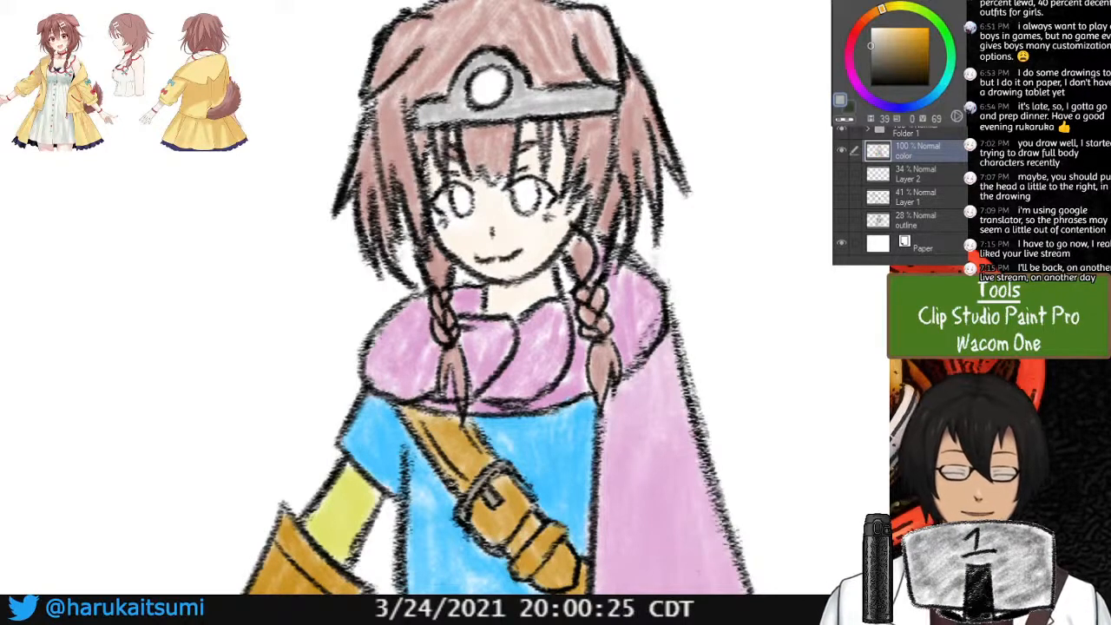
Set the paint color to hue 38, saturation 53, value 91 and try it along the lower part of the headband.
drag(882, 9, 890, 7)
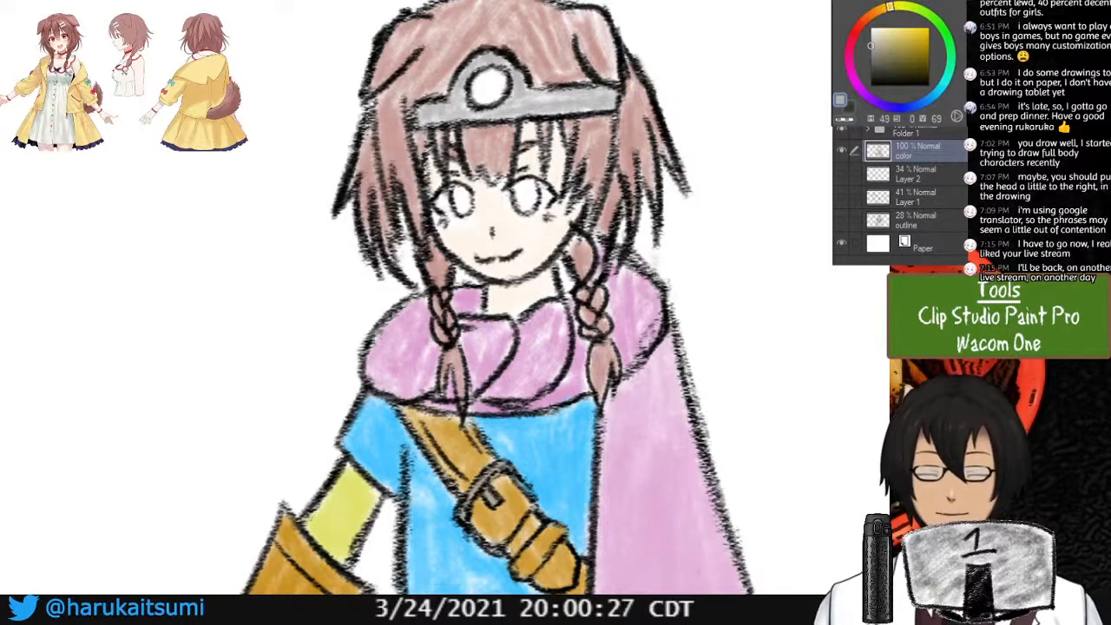
click(881, 9)
click(929, 30)
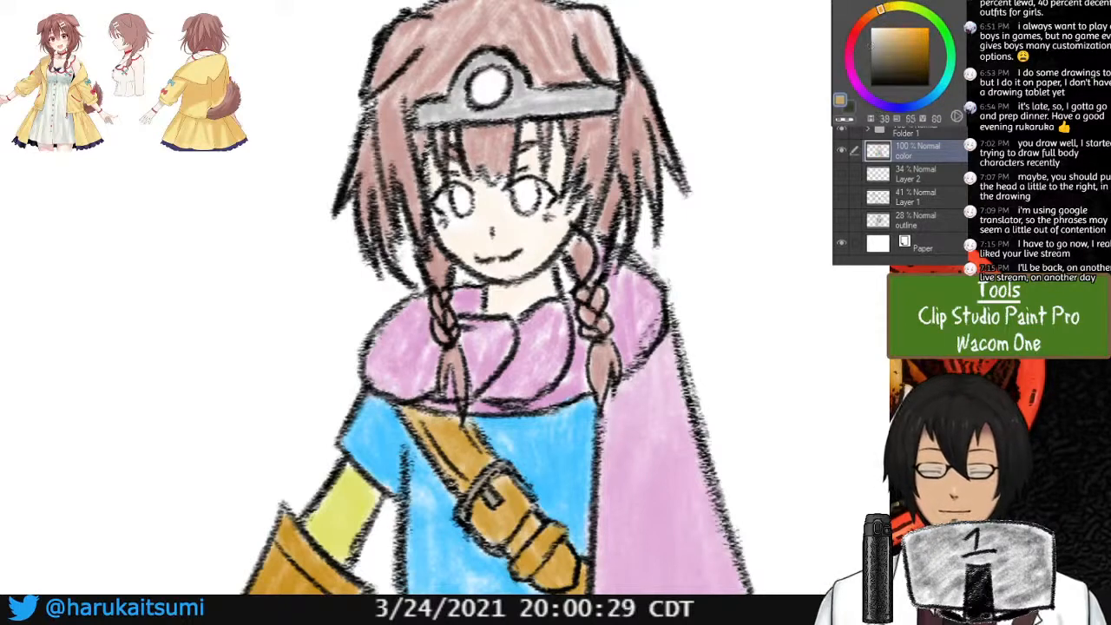
drag(929, 30, 900, 35)
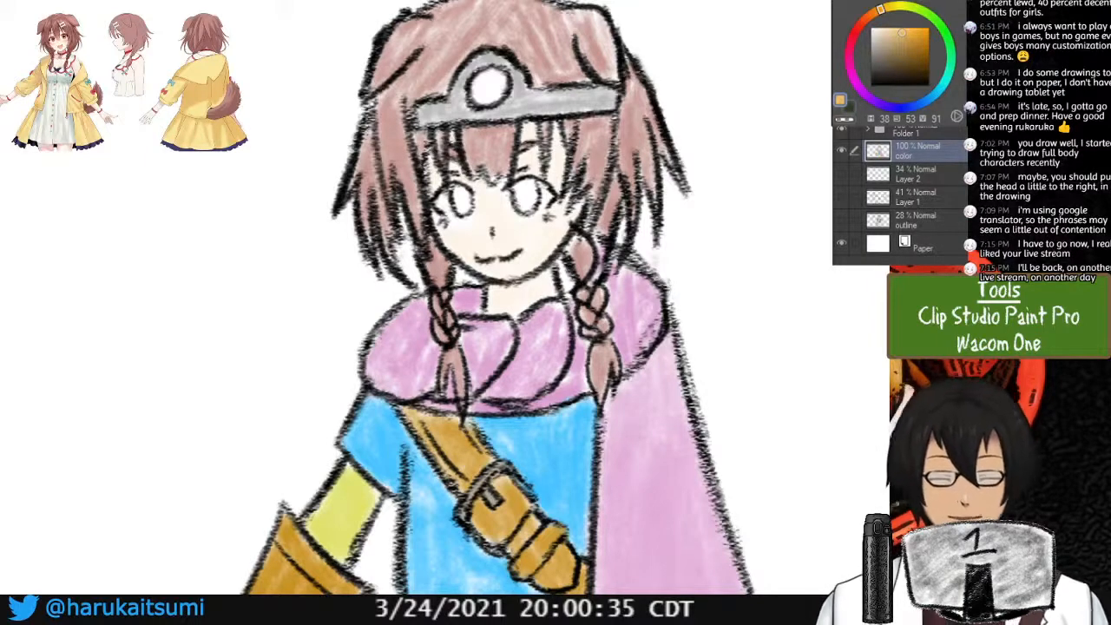
mouse_move(431, 110)
mouse_down()
mouse_move(528, 110)
mouse_move(550, 88)
mouse_move(538, 108)
mouse_up()
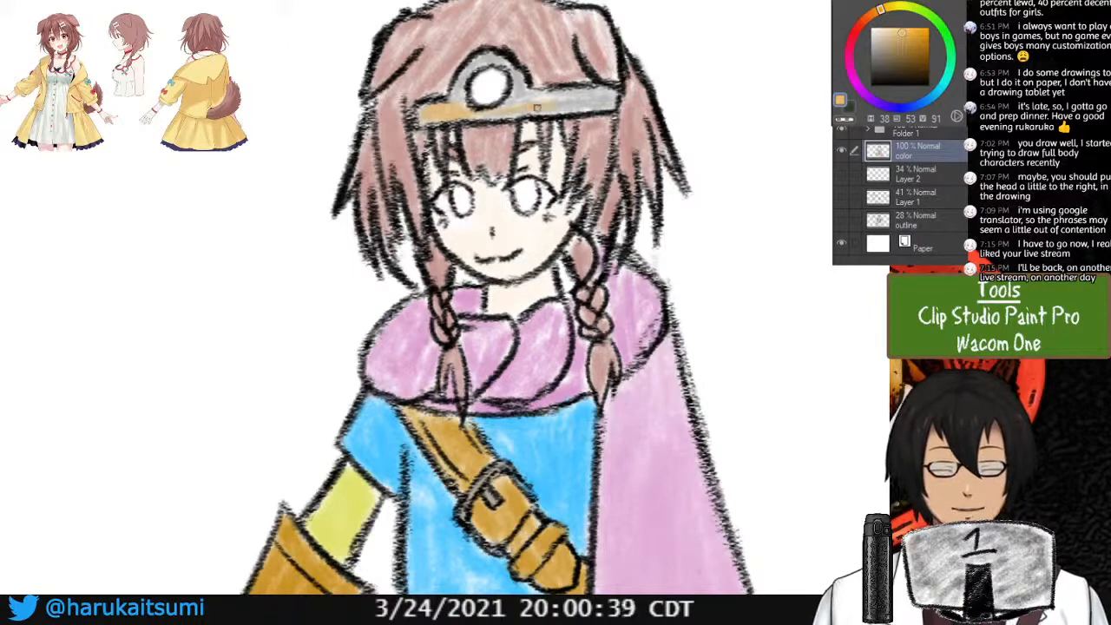
Shift the paint hue to 53 and cover the whole headband and the rim around its gem in yellow.
click(894, 6)
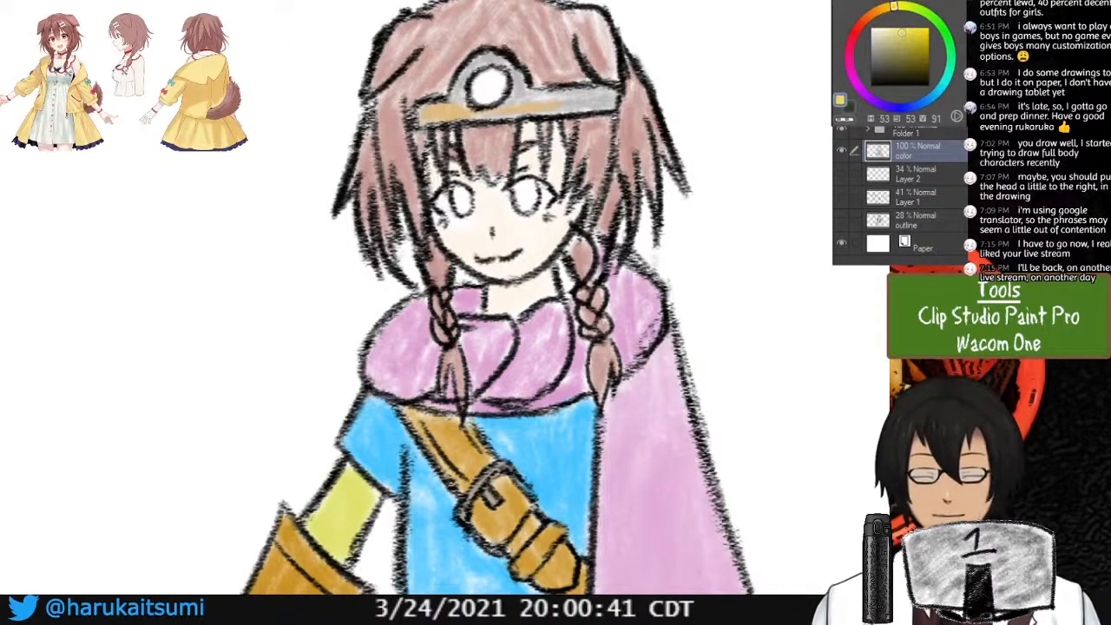
mouse_move(428, 113)
mouse_down()
mouse_move(576, 103)
mouse_move(536, 111)
mouse_up()
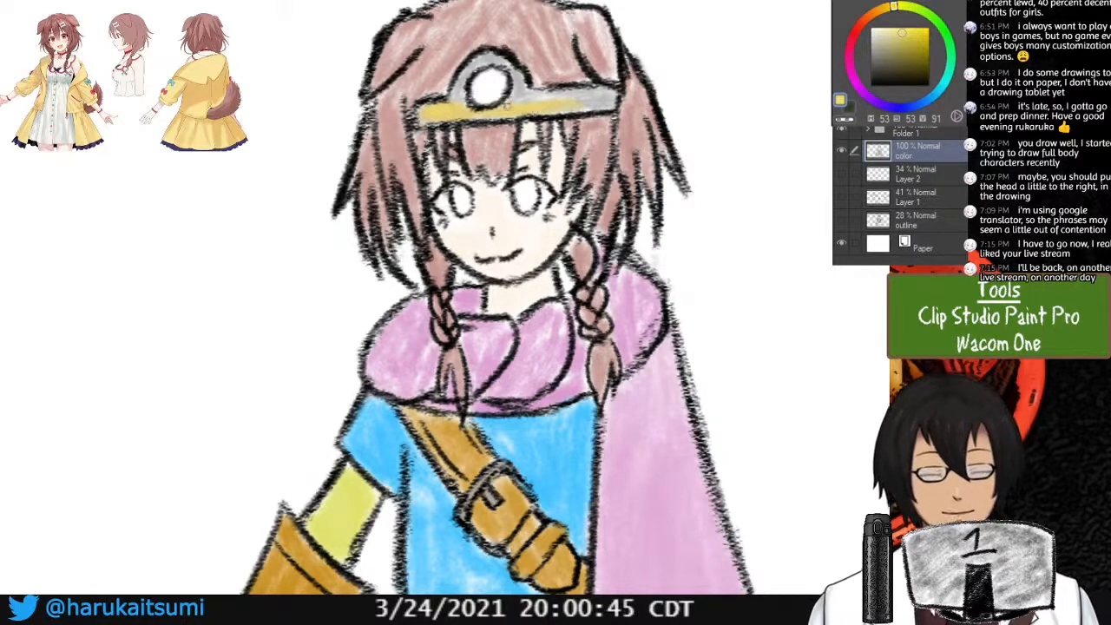
mouse_move(473, 67)
mouse_down()
mouse_move(489, 56)
mouse_move(512, 68)
mouse_move(518, 90)
mouse_up()
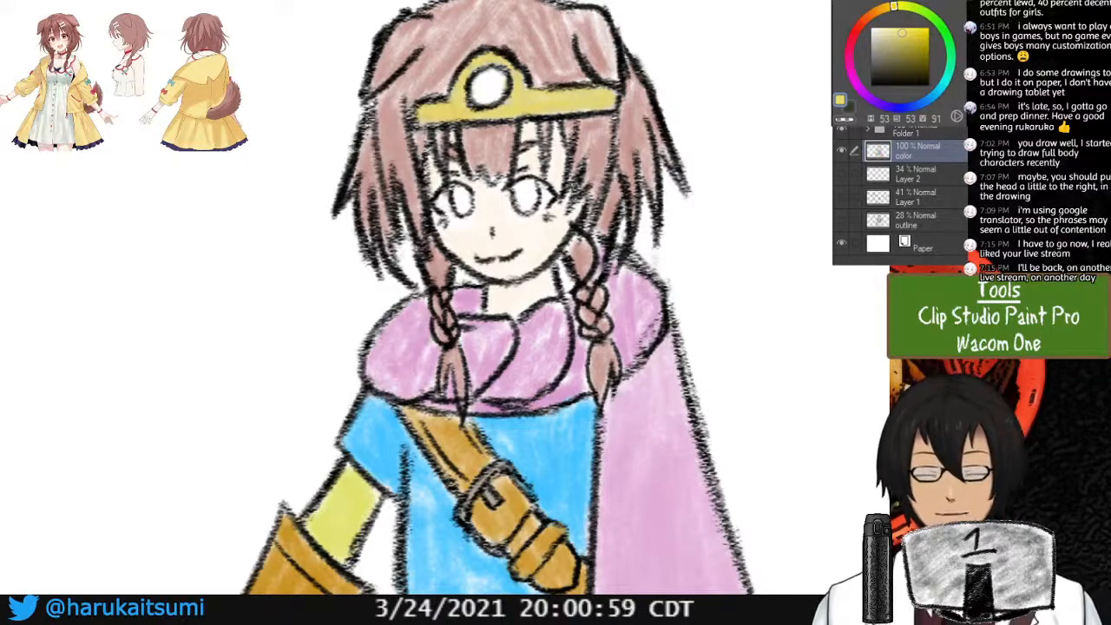
Paint the headband gem blue with hue 209, saturation 62, value 91, and add a small white highlight on it.
click(939, 89)
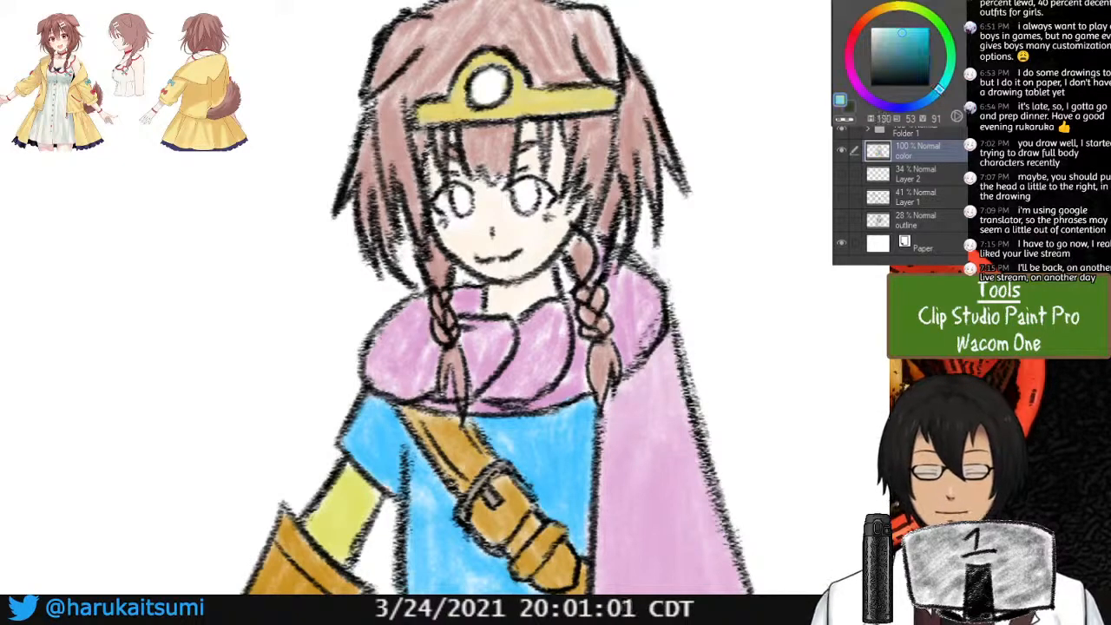
click(933, 96)
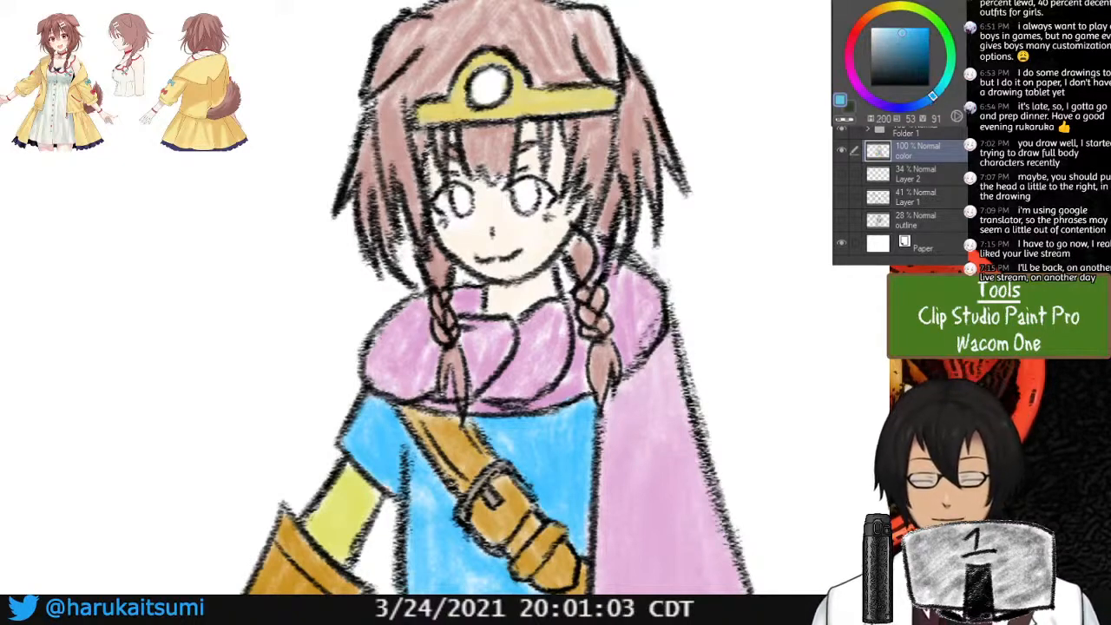
click(925, 100)
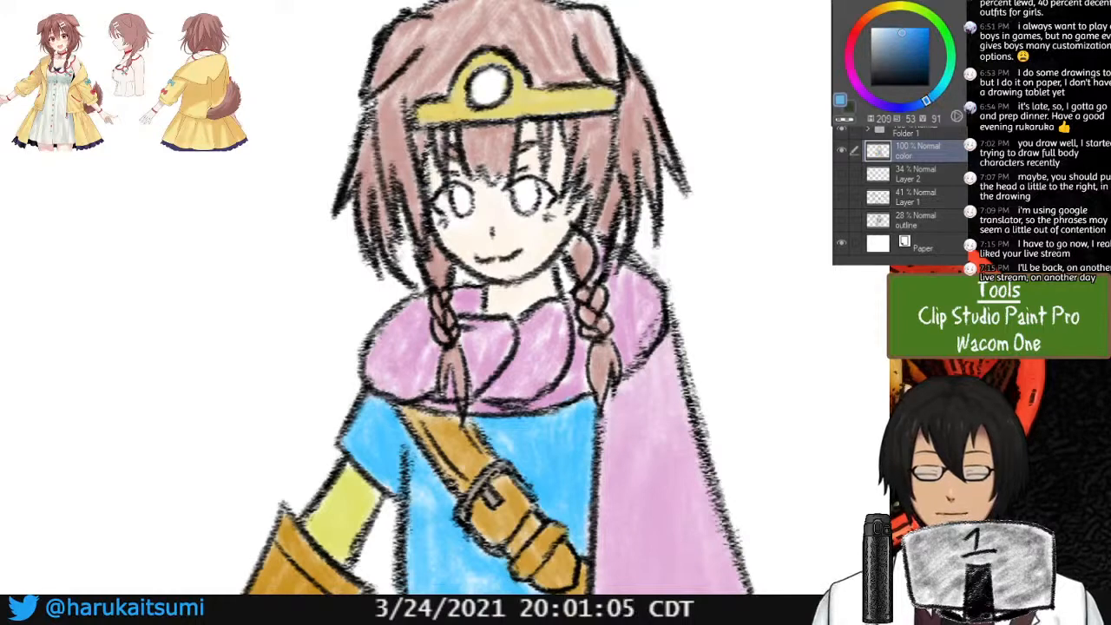
click(906, 33)
mouse_move(484, 74)
mouse_down()
mouse_move(486, 92)
mouse_move(500, 84)
mouse_move(477, 101)
mouse_move(491, 70)
mouse_move(498, 80)
mouse_up()
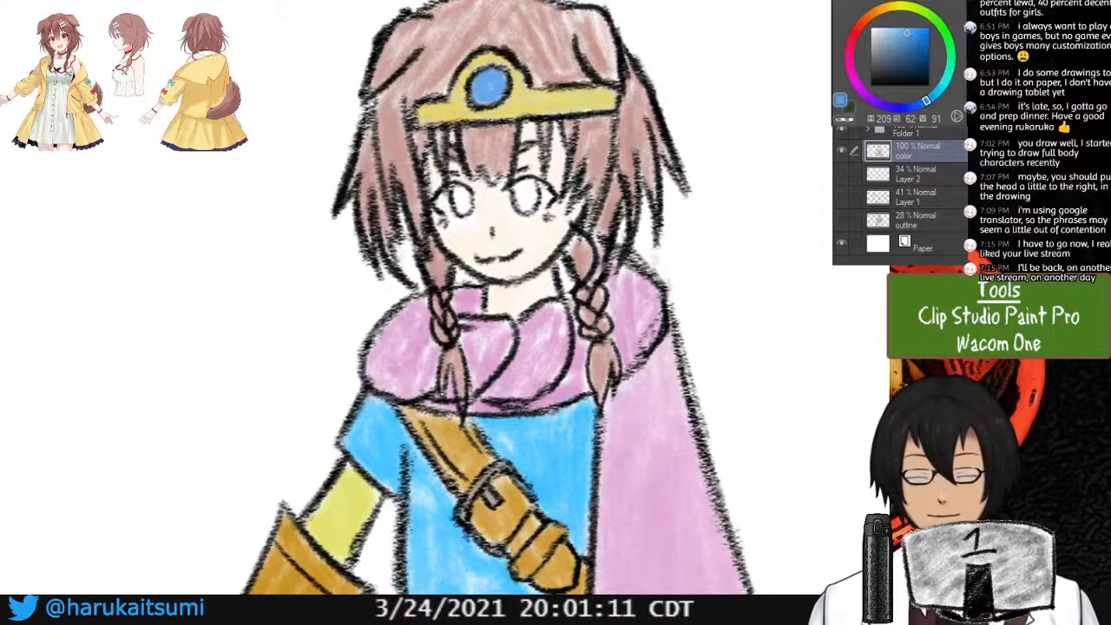
click(871, 29)
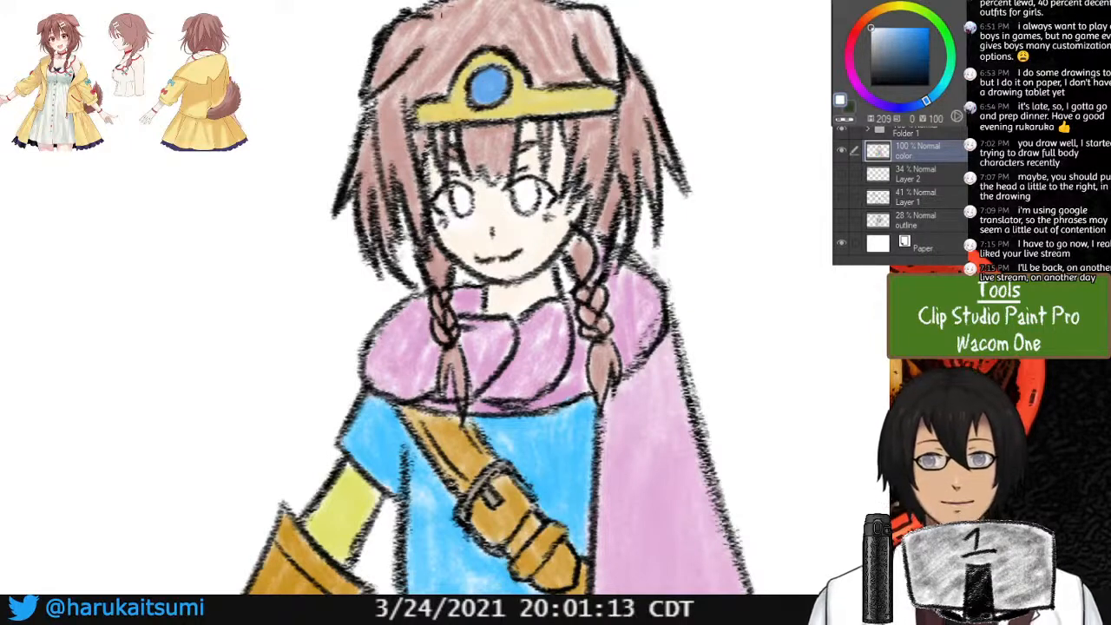
mouse_move(488, 72)
mouse_down()
mouse_move(480, 79)
mouse_move(489, 73)
mouse_up()
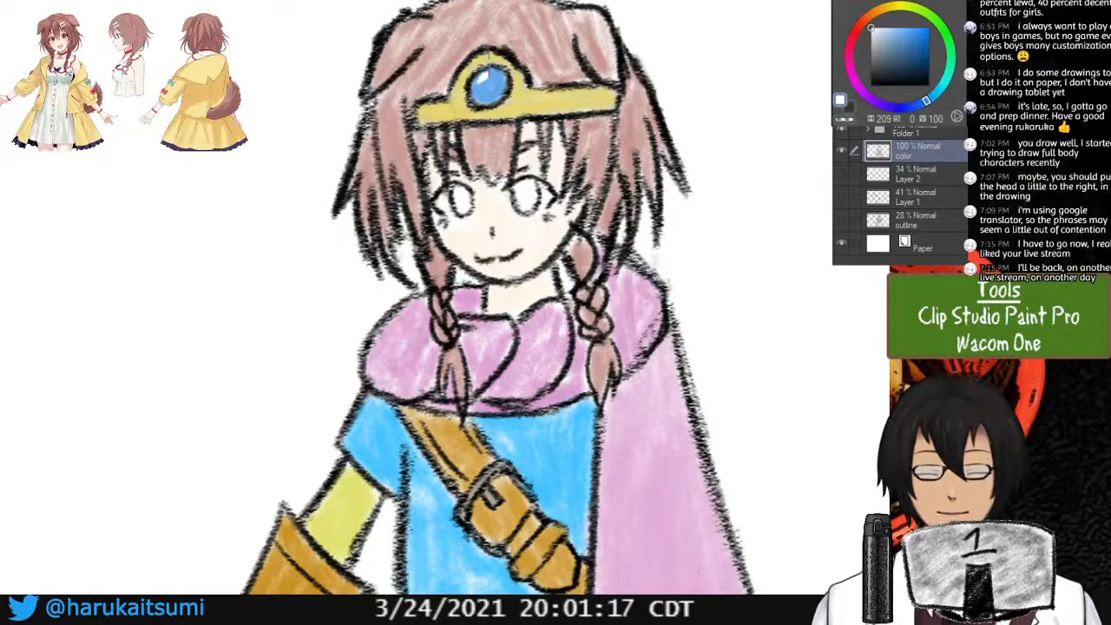
Set the paint color to black and make the headgear layer in Folder 1 active.
click(870, 85)
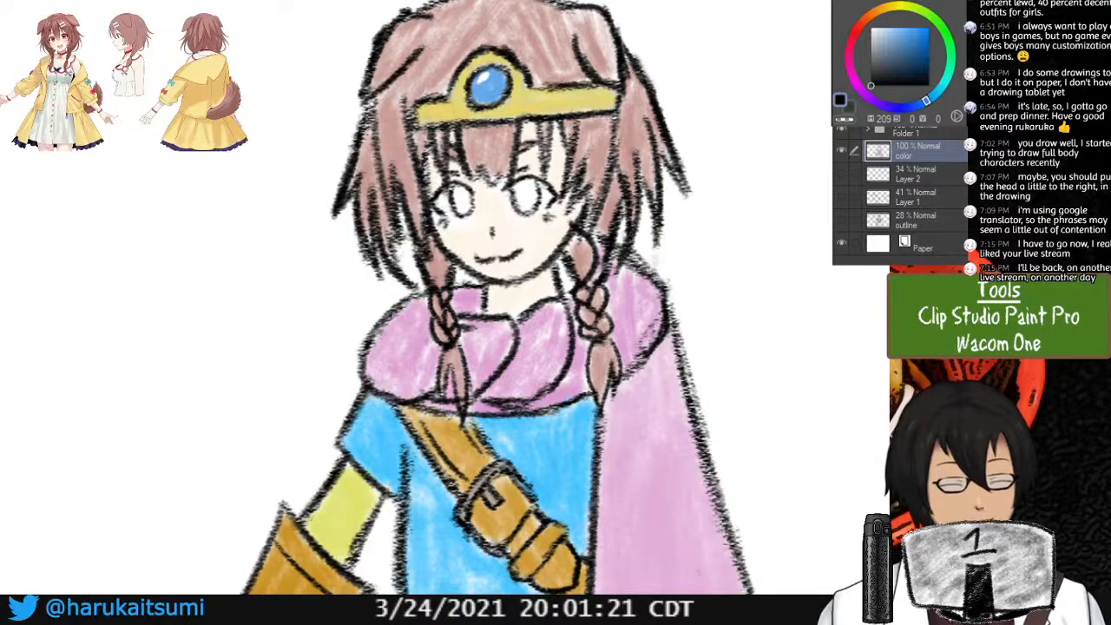
click(867, 129)
click(929, 152)
Try black inner contour lines along the headband's edges and around the rim of its gem.
drag(416, 109, 462, 95)
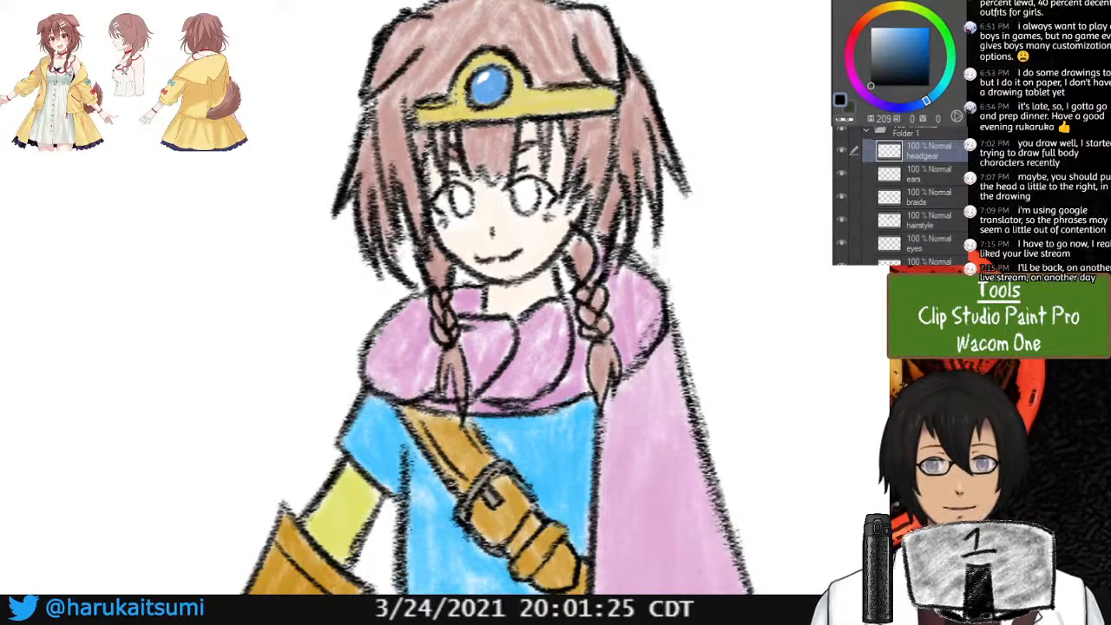
ctrl+click(425, 115)
ctrl+click(432, 113)
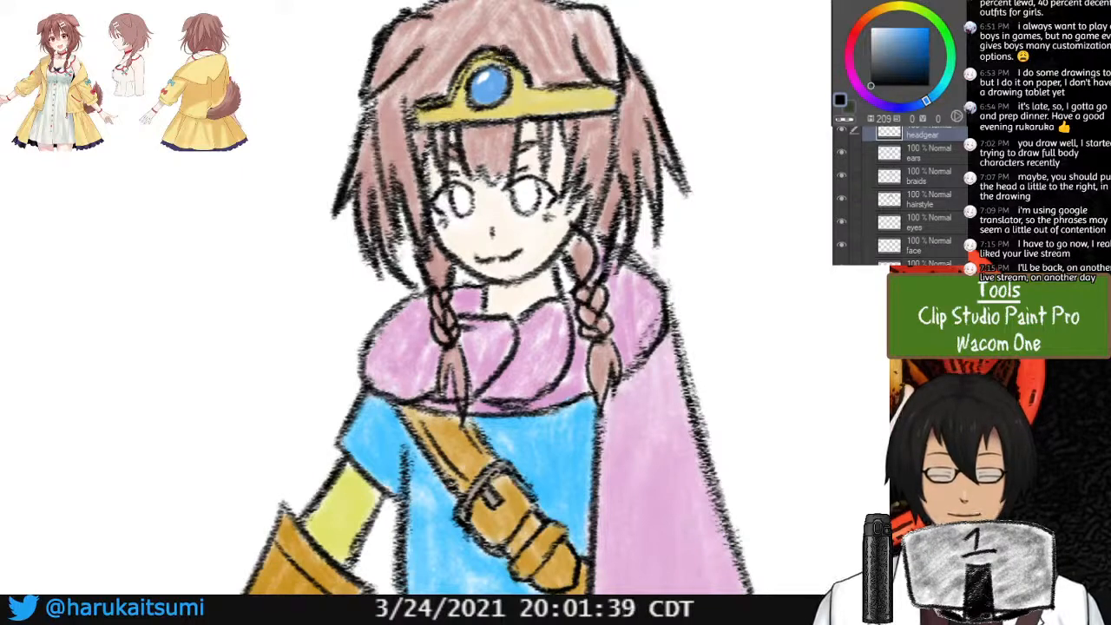
mouse_move(512, 75)
mouse_down()
mouse_move(528, 94)
mouse_move(614, 88)
mouse_up()
drag(544, 93, 615, 87)
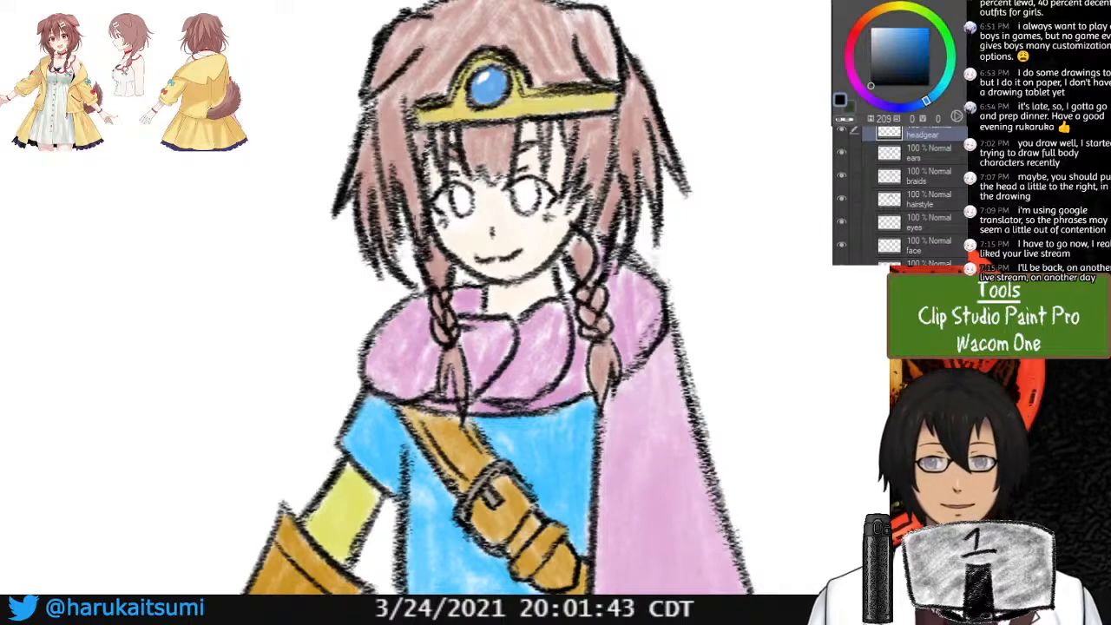
drag(408, 125, 575, 104)
Undo all the inner contour lines just drawn on the headband and gem rim.
key(ctrl+z)
key(ctrl+z)
key(ctrl+z)
key(ctrl+z)
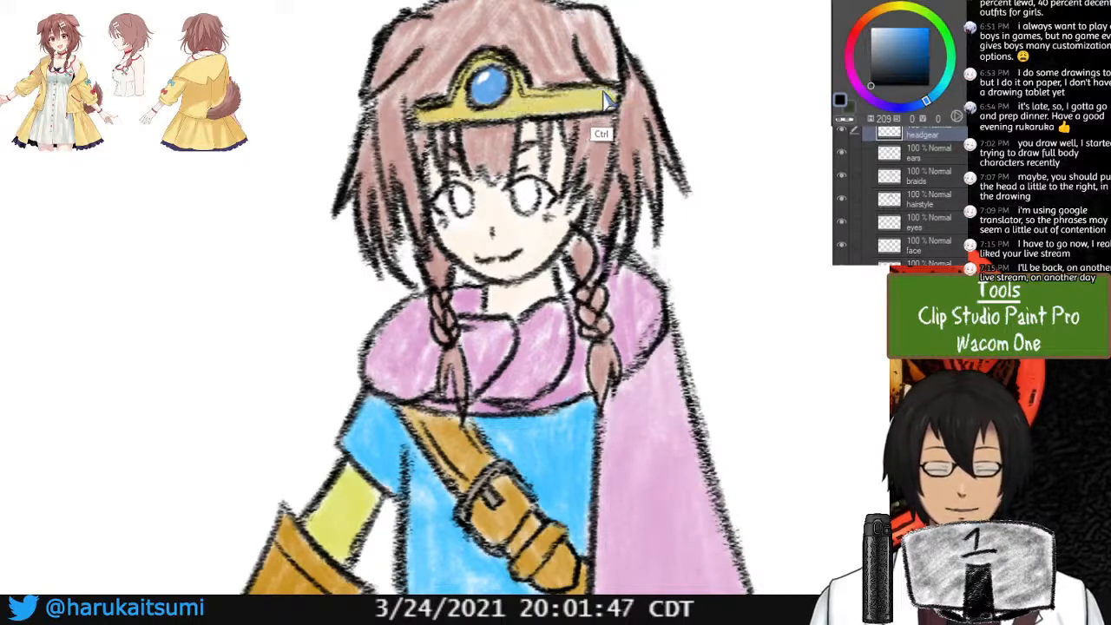
key(ctrl+z)
key(ctrl+z)
key(ctrl+z)
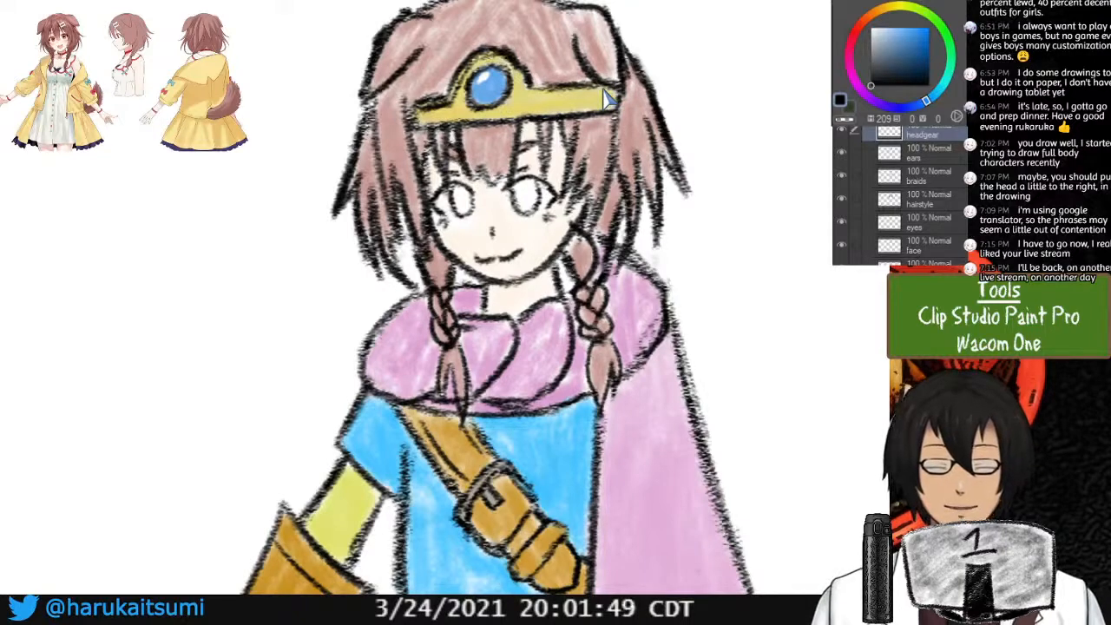
key(ctrl+z)
key(ctrl+z)
key(ctrl+z)
key(ctrl+z)
key(ctrl+z)
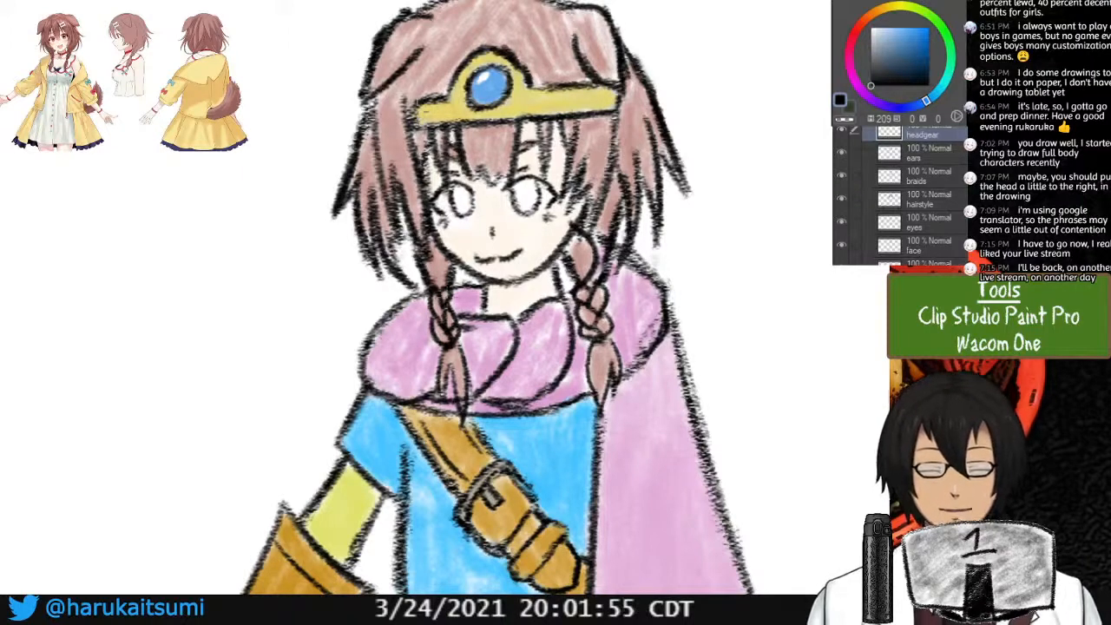
Draw thin black inner contour lines around the gem's rim and along the upper and lower edges of the headband.
alt+click(428, 111)
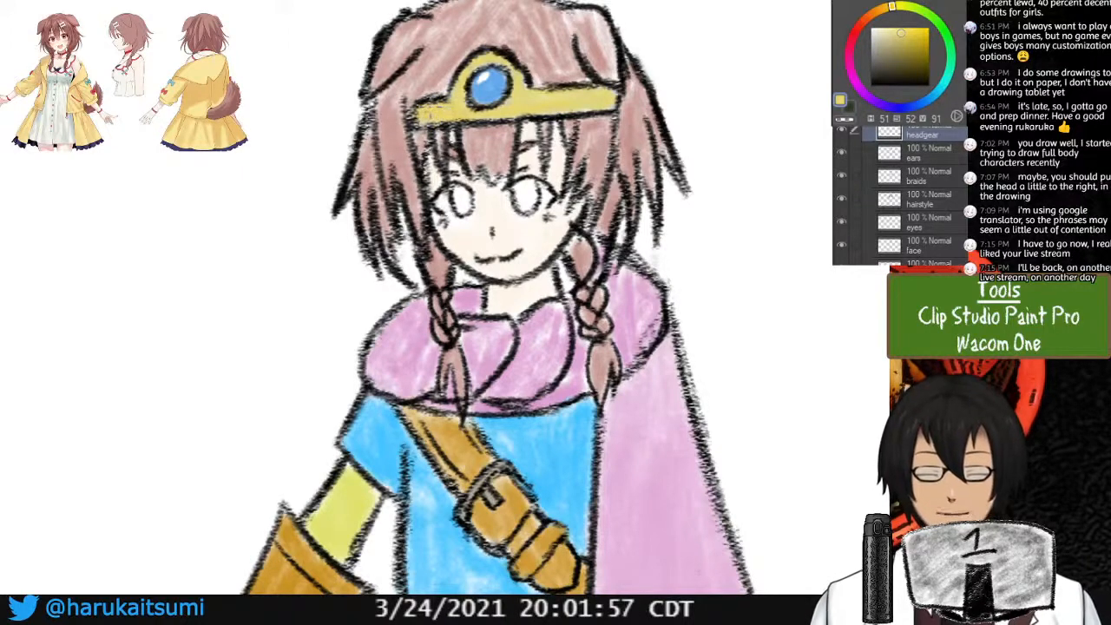
click(885, 56)
click(871, 85)
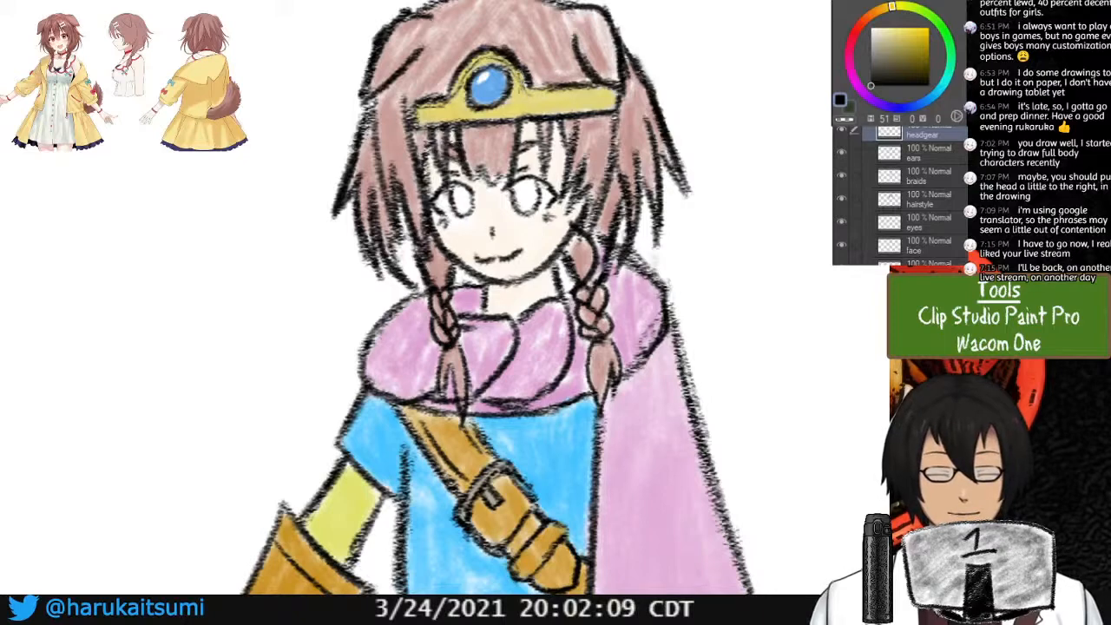
key(ctrl+z)
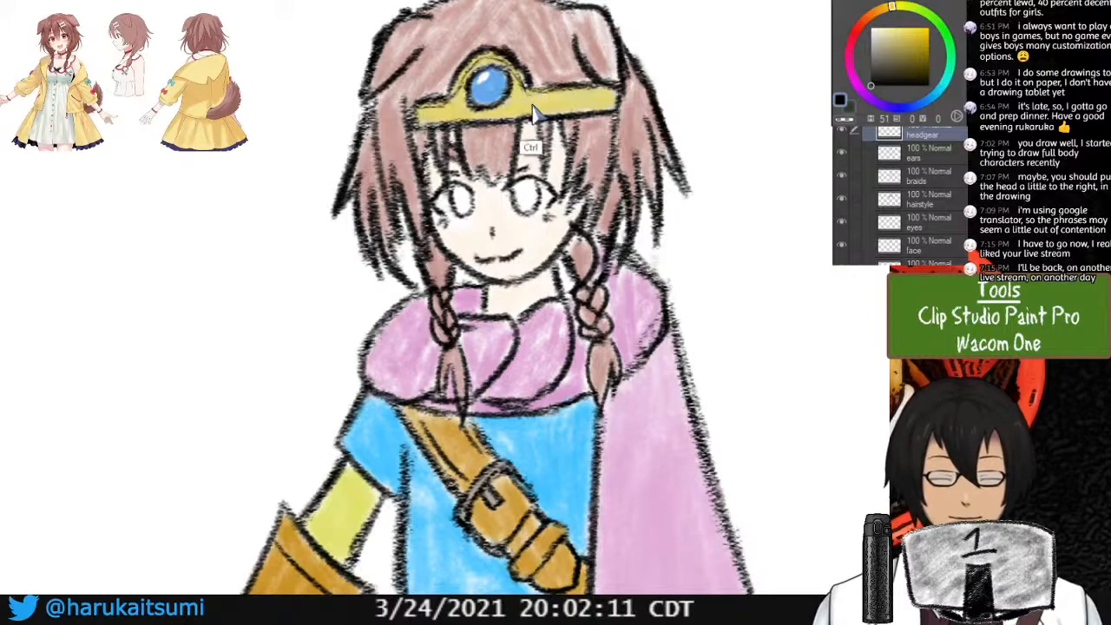
drag(512, 80, 539, 97)
key(ctrl+z)
key(ctrl+z)
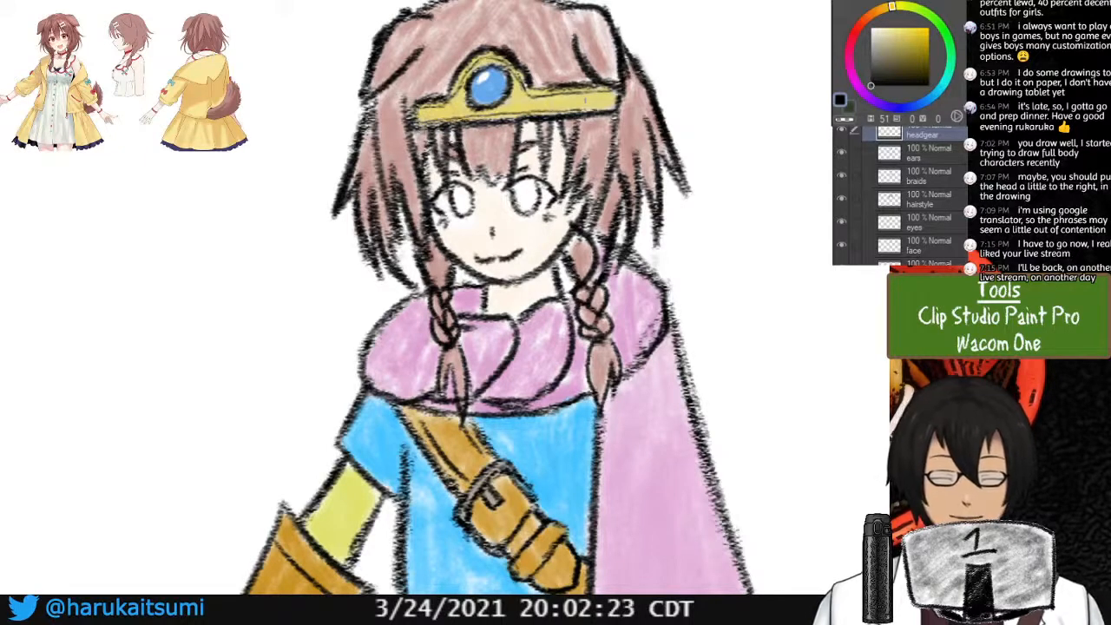
drag(408, 121, 618, 112)
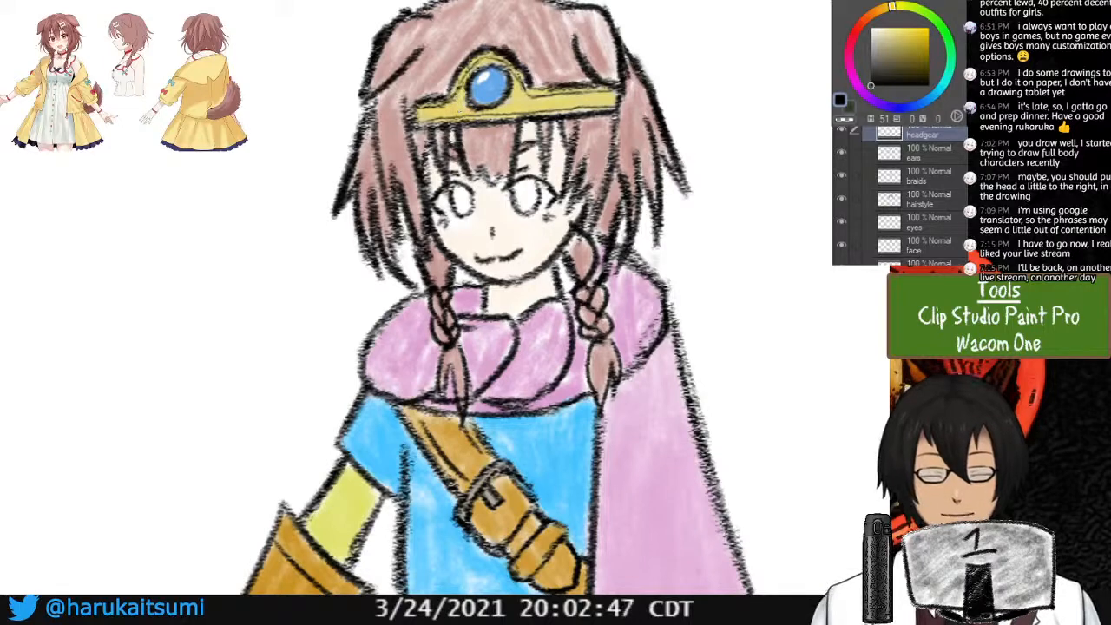
Sample the light orange of the reference portrait's iris, hue 25, saturation 49, value 94, and return to the drawing.
key(ctrl+minus)
key(ctrl+minus)
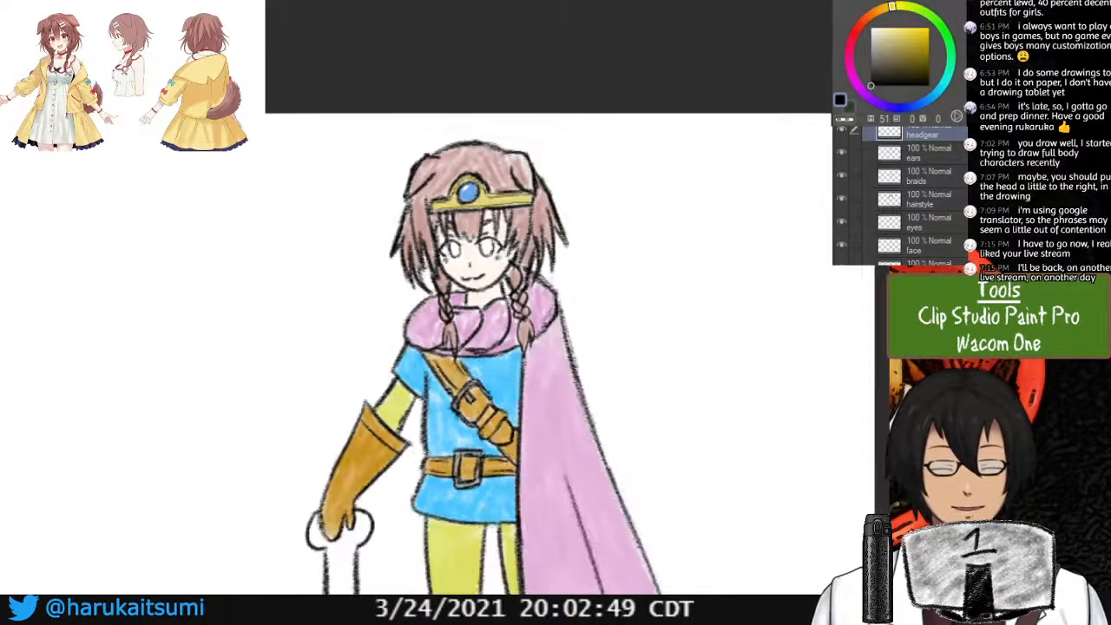
drag(520, 347, 445, 277)
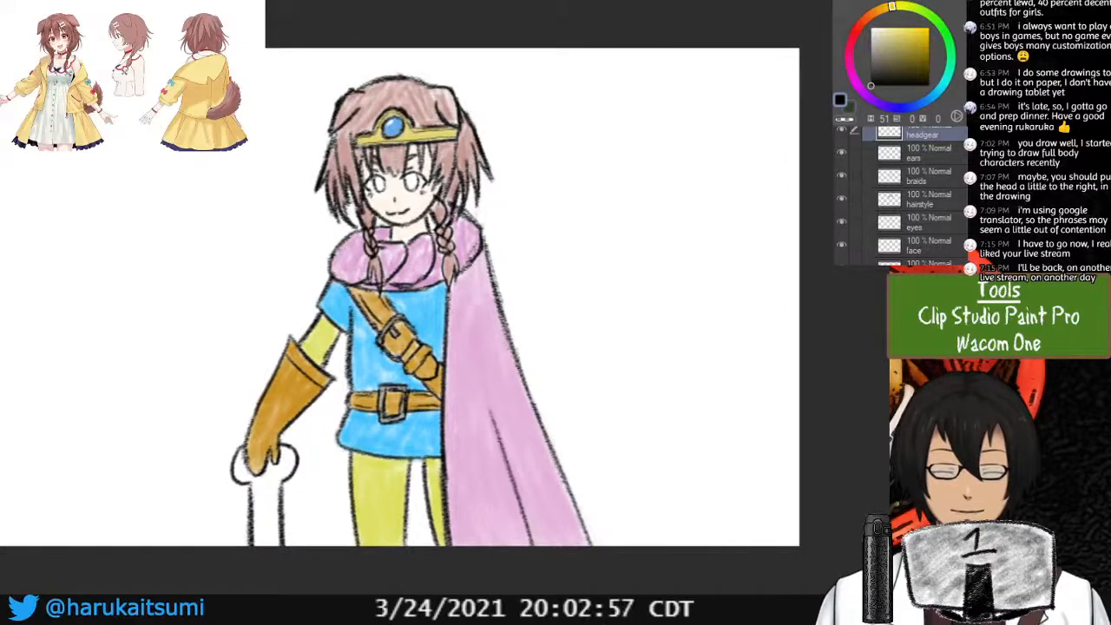
key(ctrl+plus)
key(ctrl+plus)
drag(391, 251, 485, 331)
key(ctrl+Tab)
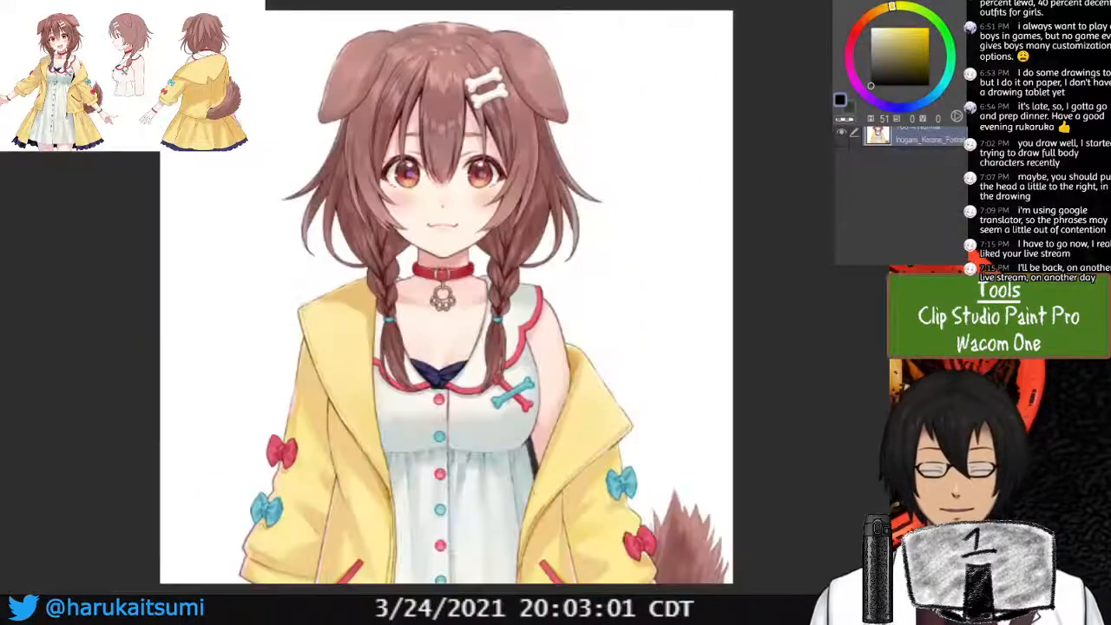
key(ctrl+plus)
key(ctrl+plus)
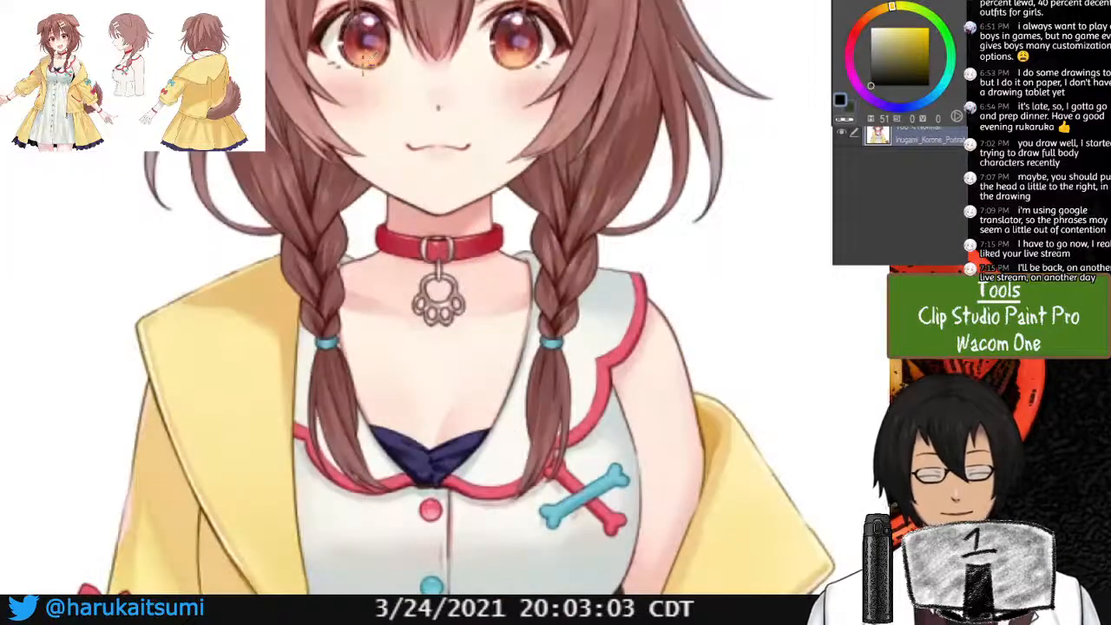
drag(363, 63, 370, 50)
key(ctrl+Tab)
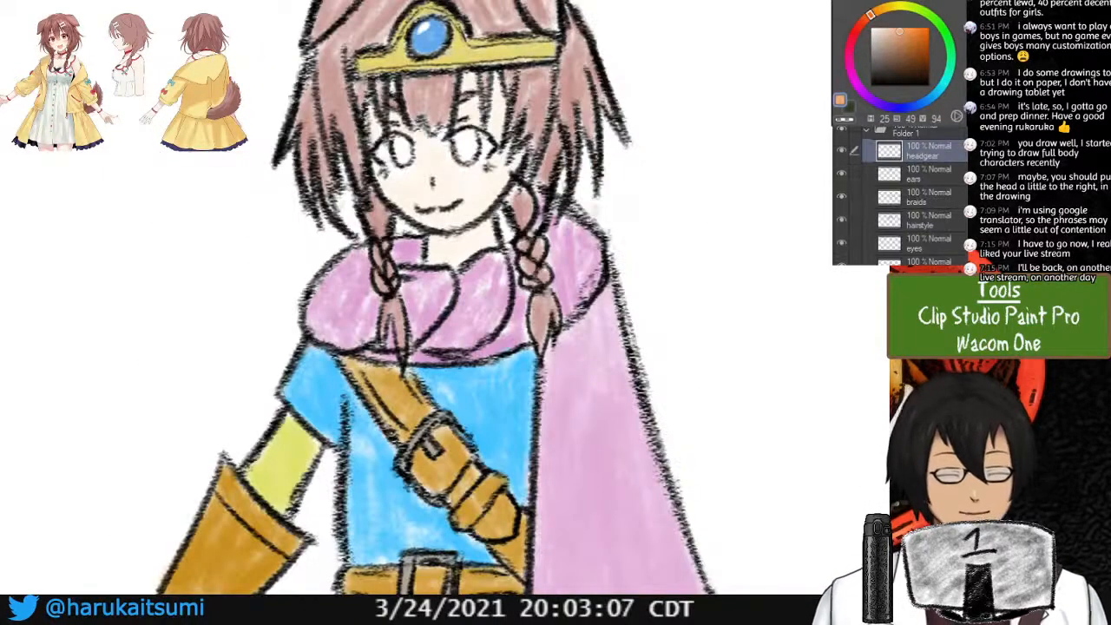
Fill both irises on the color layer with the sampled orange and save the drawing.
click(866, 130)
click(920, 151)
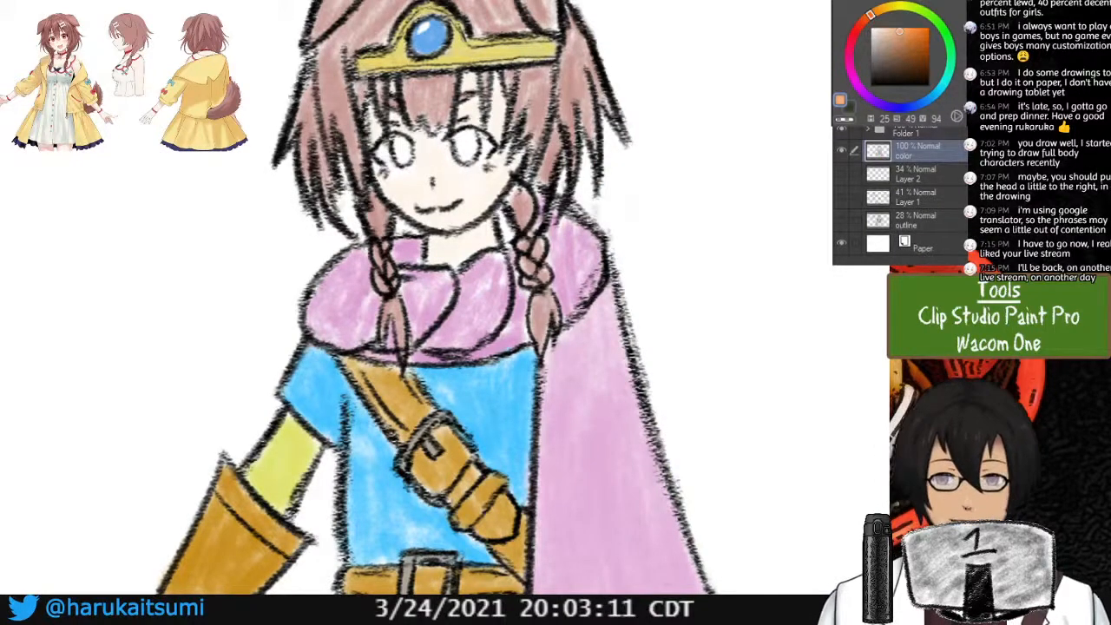
mouse_move(403, 144)
mouse_down()
mouse_move(399, 156)
mouse_move(403, 146)
mouse_move(471, 144)
mouse_up()
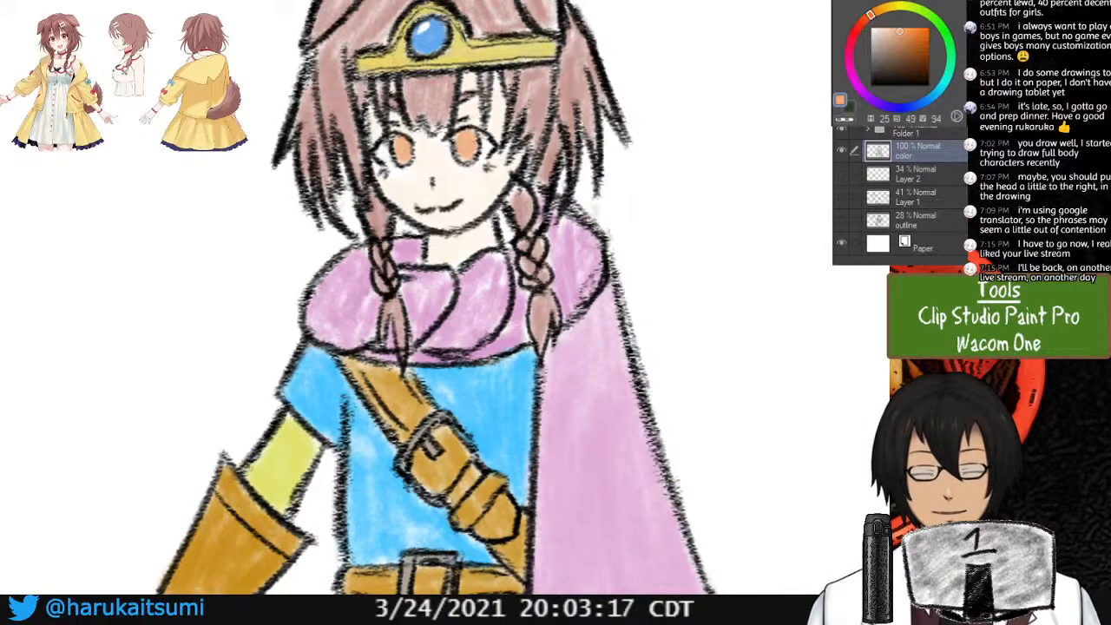
key(ctrl+s)
click(728, 448)
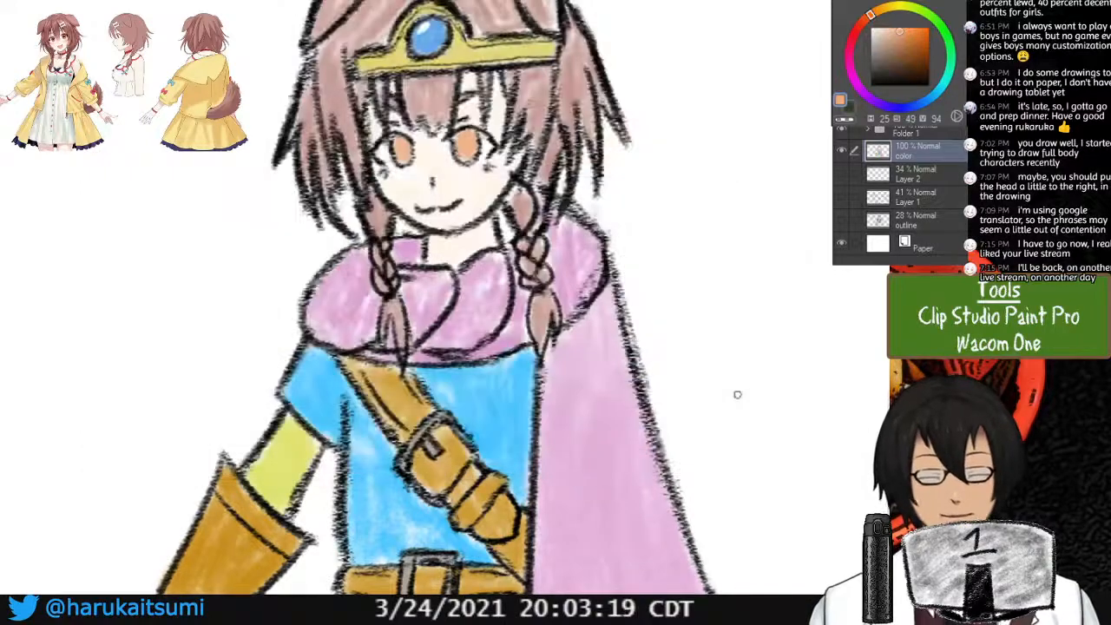
Sample dark red, hue 5, saturation 71, value 41, from the reference eyes and start shading the irises with it.
click(547, 1)
drag(360, 42, 357, 39)
click(373, 1)
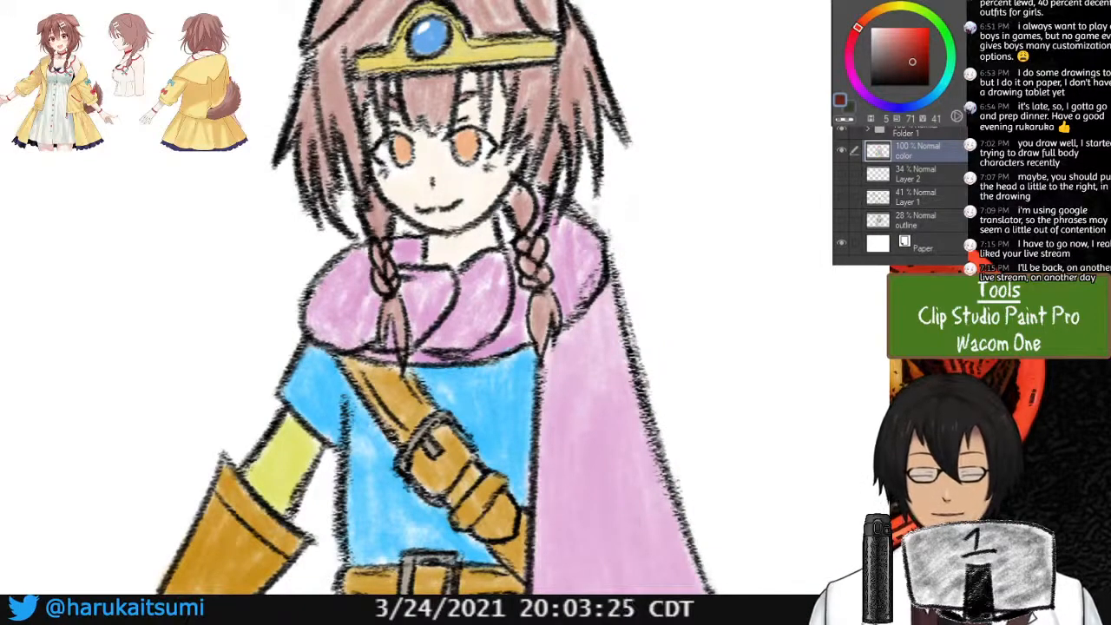
mouse_move(395, 147)
mouse_down()
mouse_move(412, 159)
mouse_move(407, 138)
mouse_move(392, 162)
mouse_move(406, 151)
mouse_up()
Sample muted red, hue 356, saturation 55, value 47, from the reference iris and shade both irises with it.
key(ctrl+Tab)
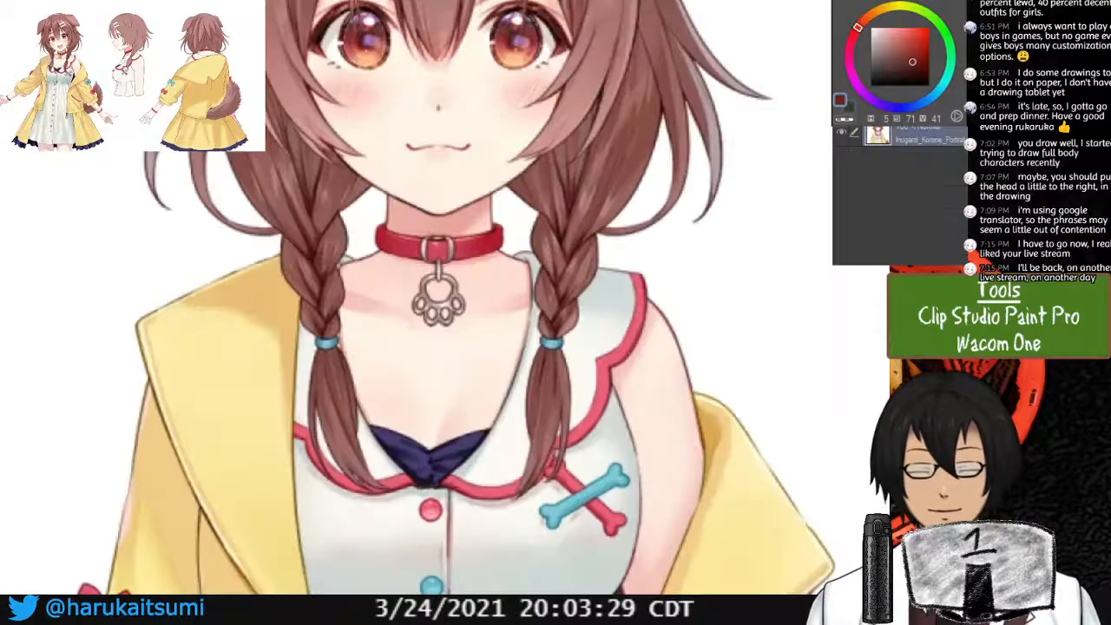
alt+click(347, 36)
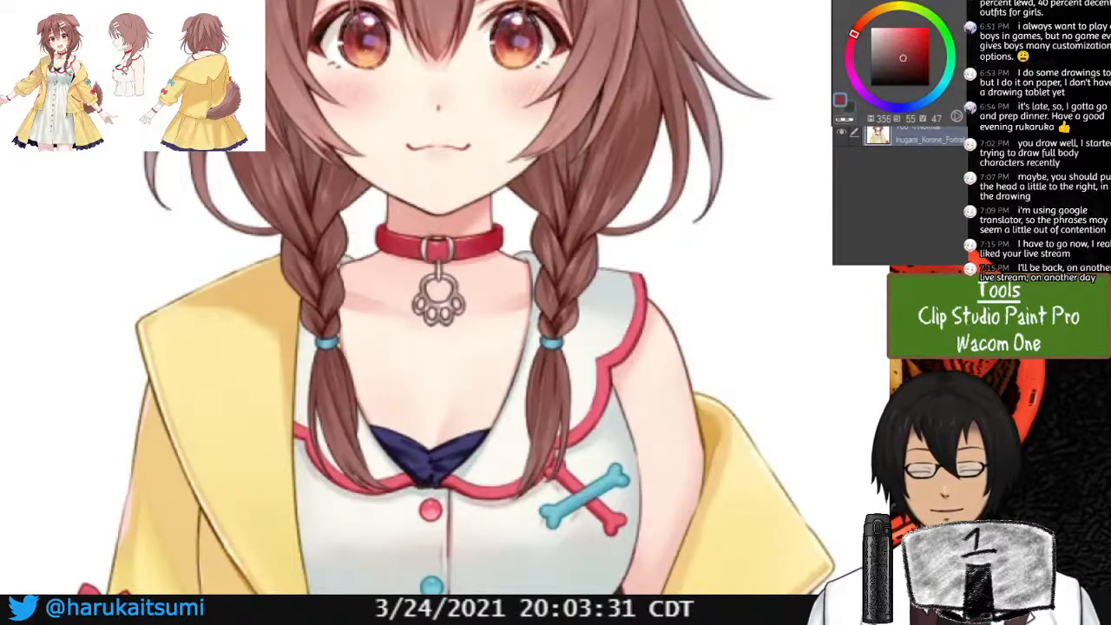
key(ctrl+Tab)
mouse_move(391, 148)
mouse_down()
mouse_move(413, 164)
mouse_move(395, 153)
mouse_move(405, 158)
mouse_up()
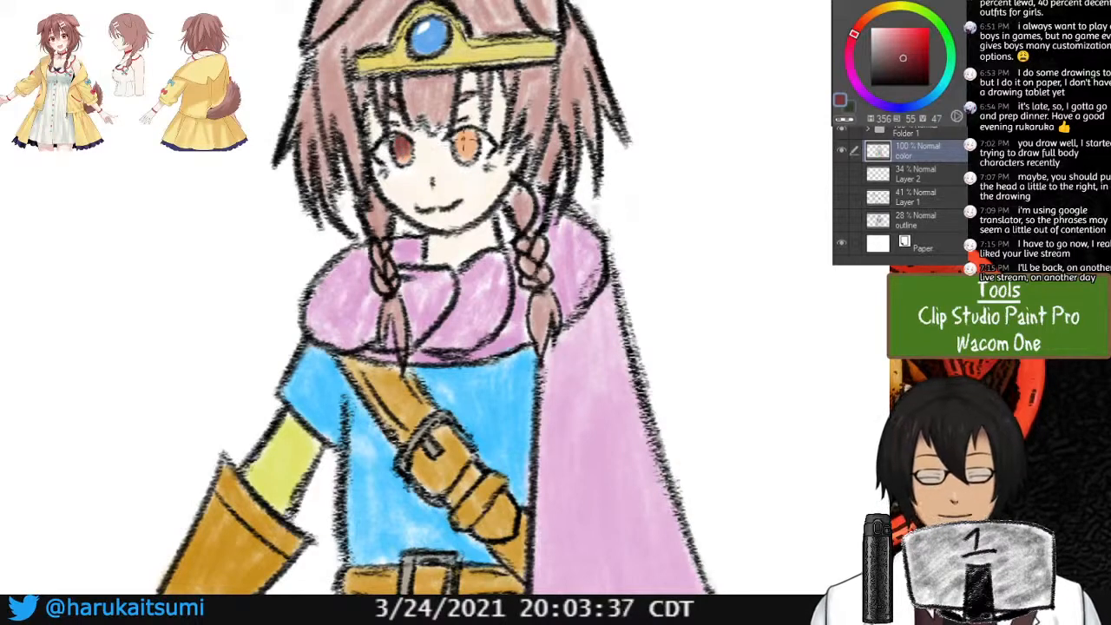
mouse_move(460, 134)
mouse_down()
mouse_move(466, 151)
mouse_move(475, 128)
mouse_up()
Sample the dark pupil color, hue 340, saturation 62, value 28, from the reference portrait and paint both pupils.
key(ctrl+Tab)
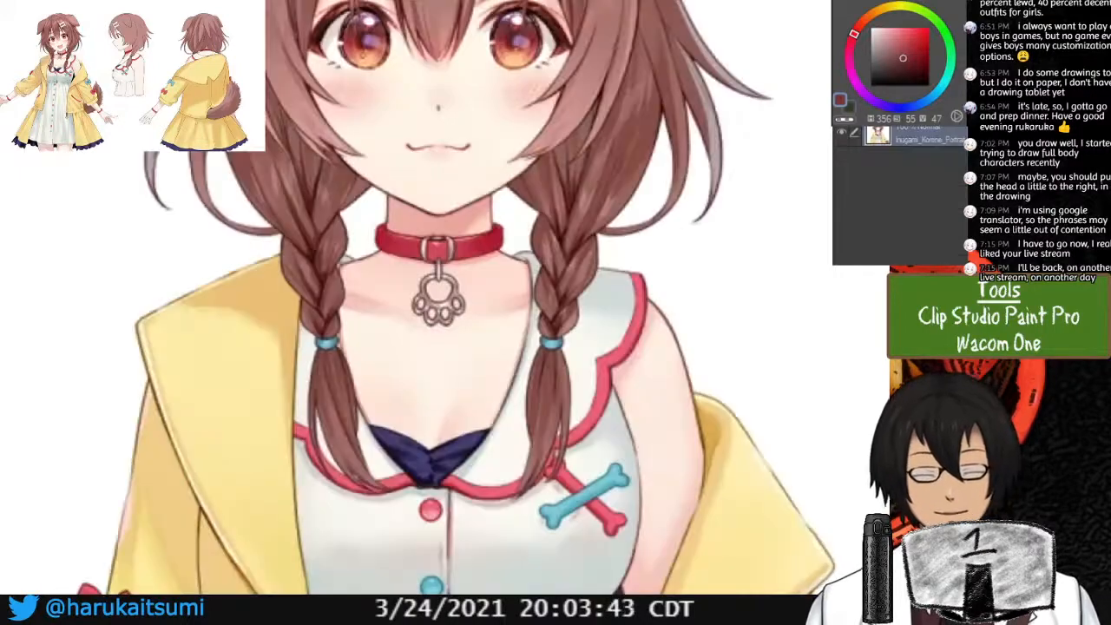
drag(362, 34, 364, 33)
key(ctrl+Tab)
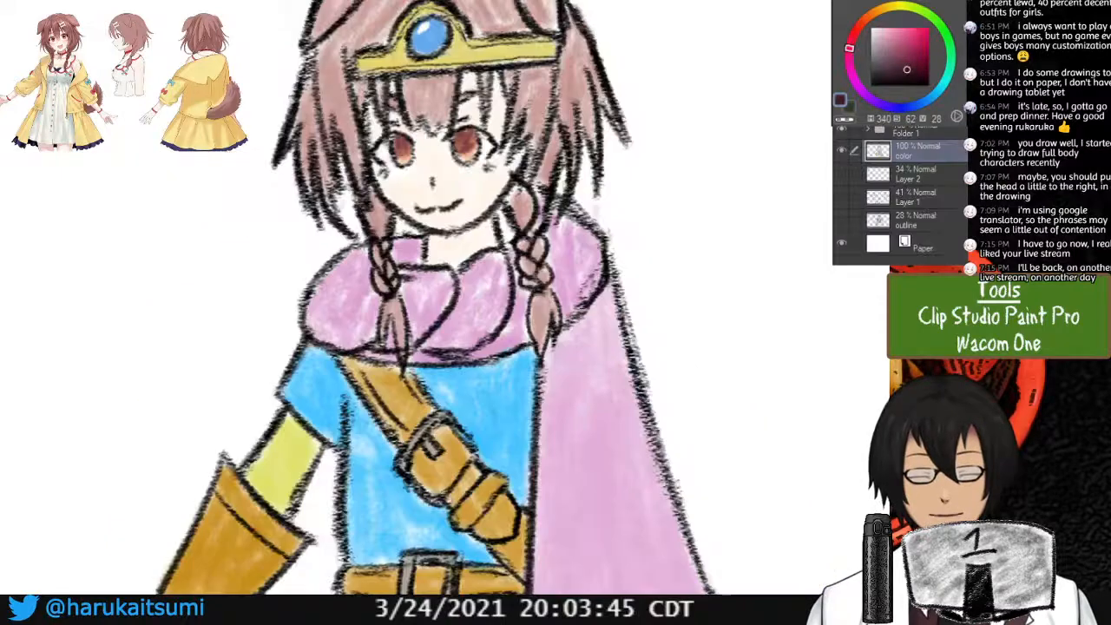
drag(401, 146, 470, 142)
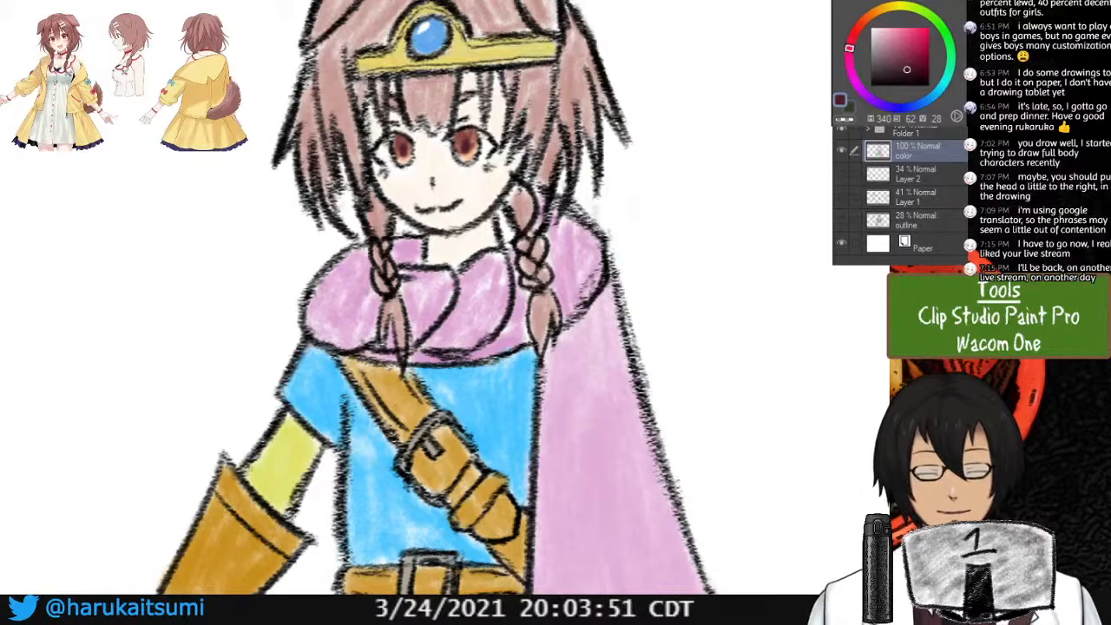
Sample the near-white highlight color, hue 300, saturation 4, value 100, from the reference eyes and add highlights to both eyes.
key(ctrl+Tab)
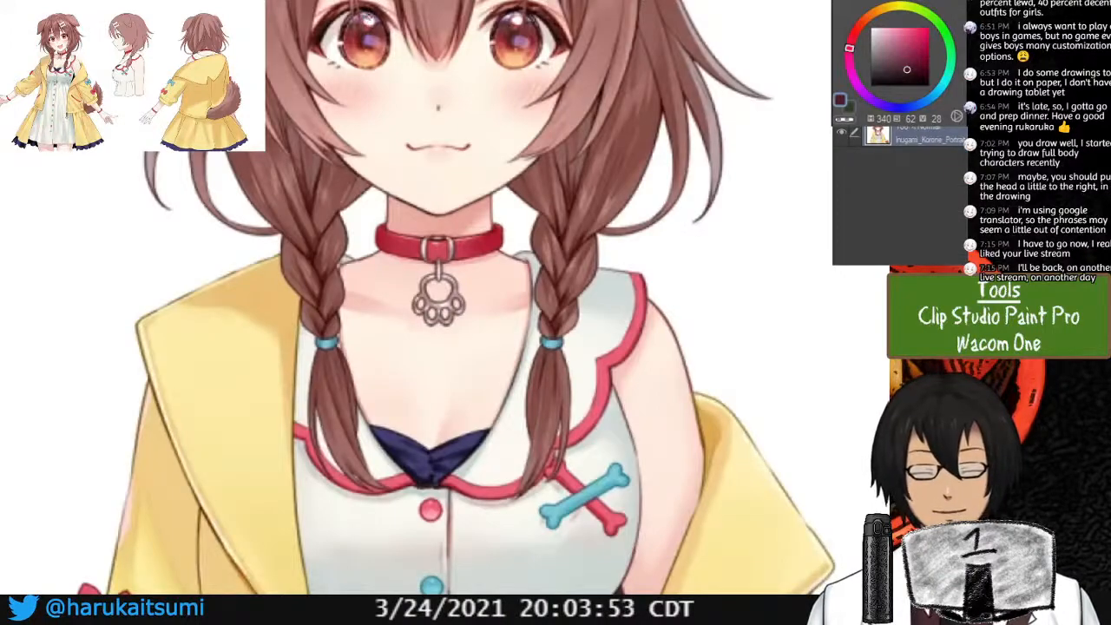
alt+click(372, 15)
key(ctrl+Tab)
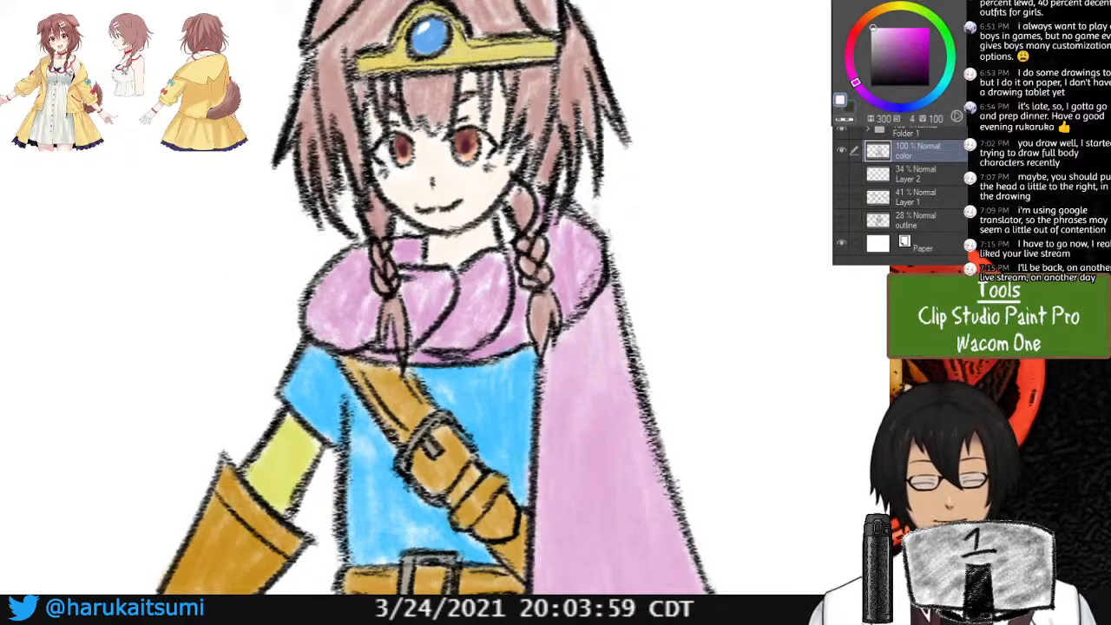
key(ctrl+Tab)
key(ctrl+Tab)
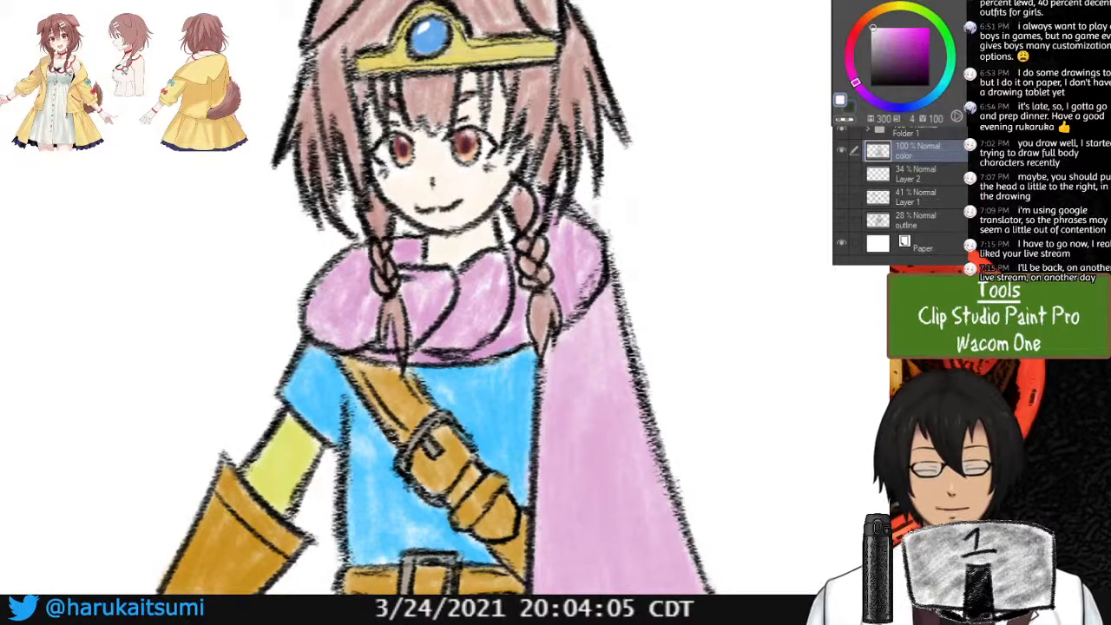
key(ctrl+Tab)
key(ctrl+Tab)
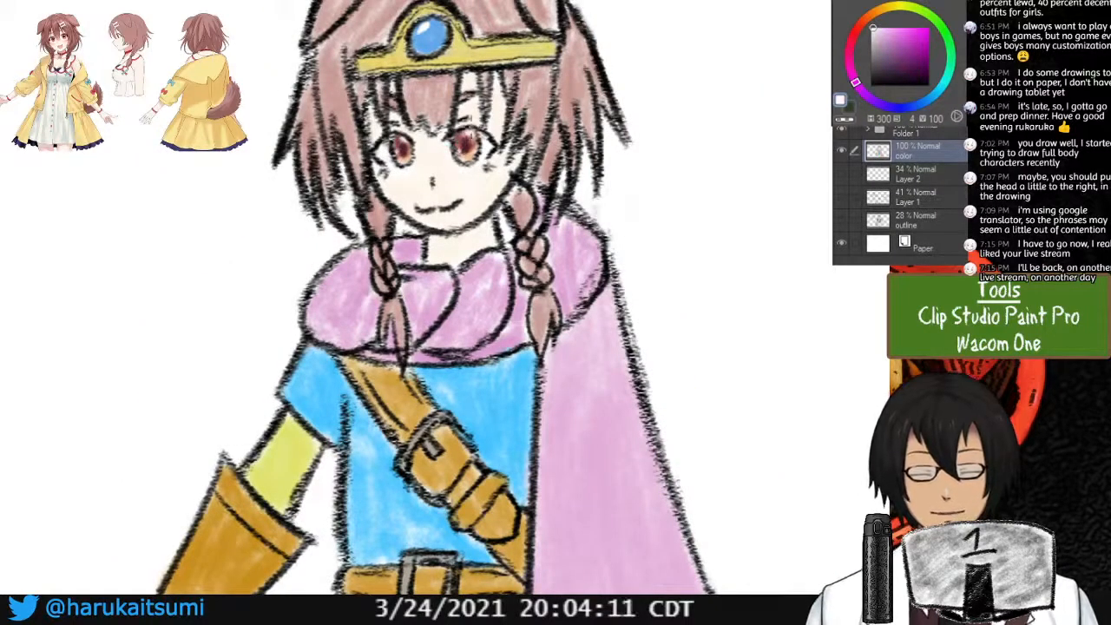
Sample reddish brown, hue 6, saturation 47, value 52, from the reference braid and add a layer named shade above the color layer.
key(ctrl+minus)
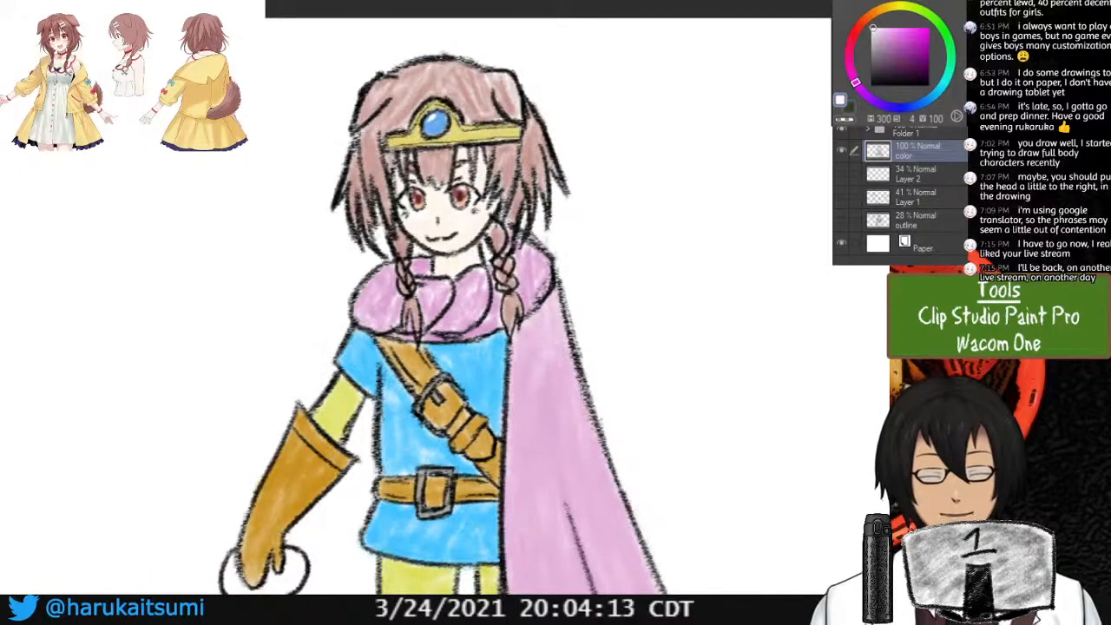
drag(434, 347, 323, 271)
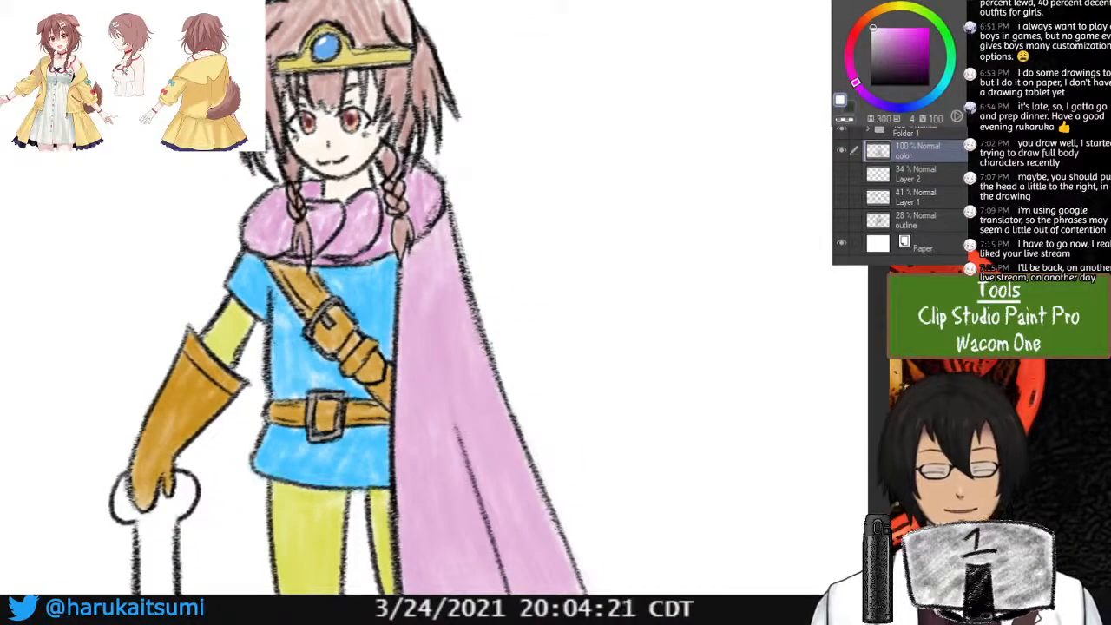
key(ctrl+Tab)
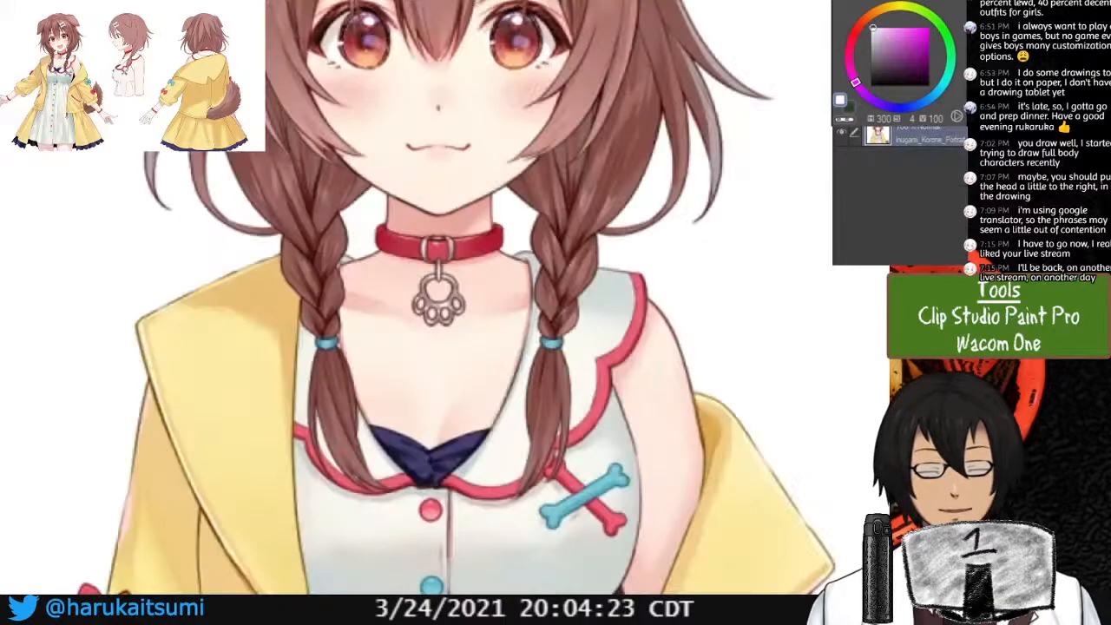
click(328, 395)
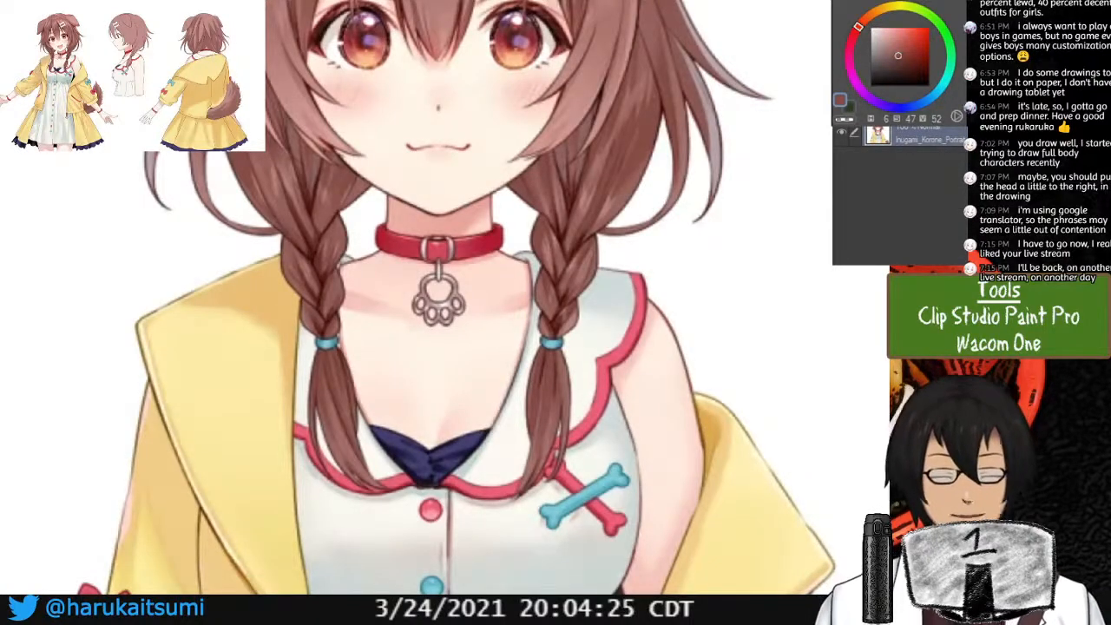
key(ctrl+Tab)
key(ctrl+shift+n)
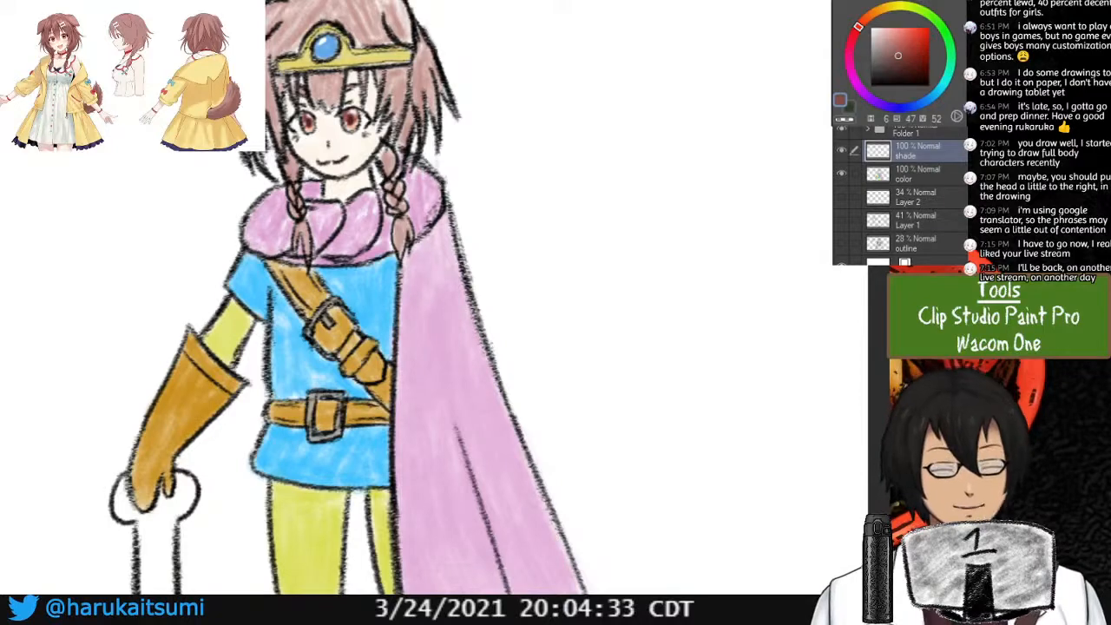
Shade the ear and the side locks framing the face with the sampled reddish brown on the shade layer.
drag(416, 260, 538, 351)
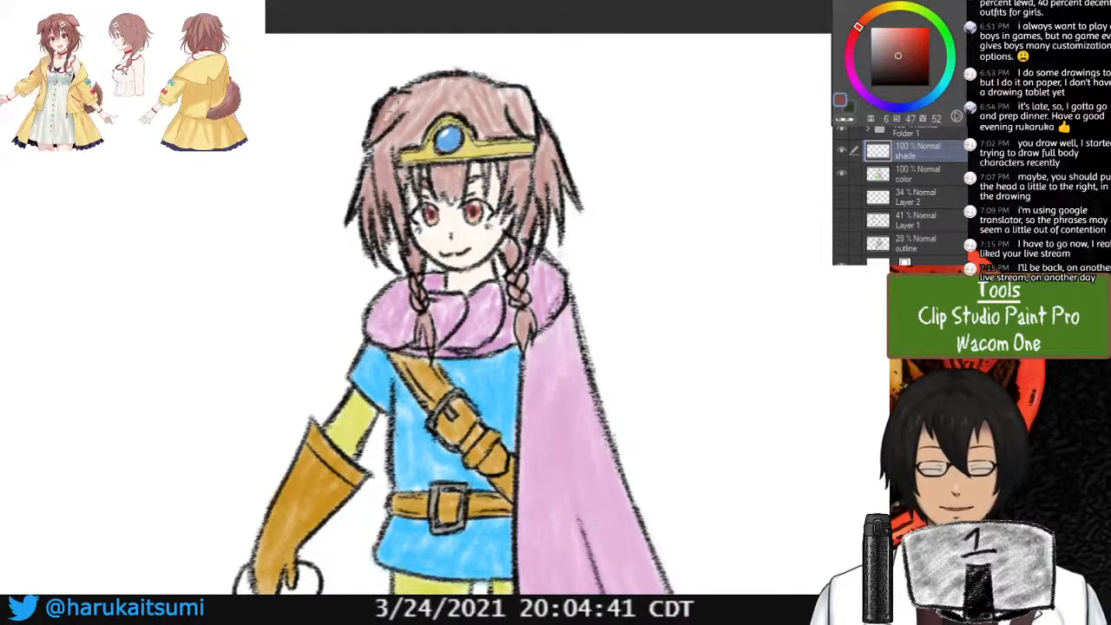
mouse_move(521, 130)
mouse_down()
mouse_move(533, 115)
mouse_move(519, 94)
mouse_up()
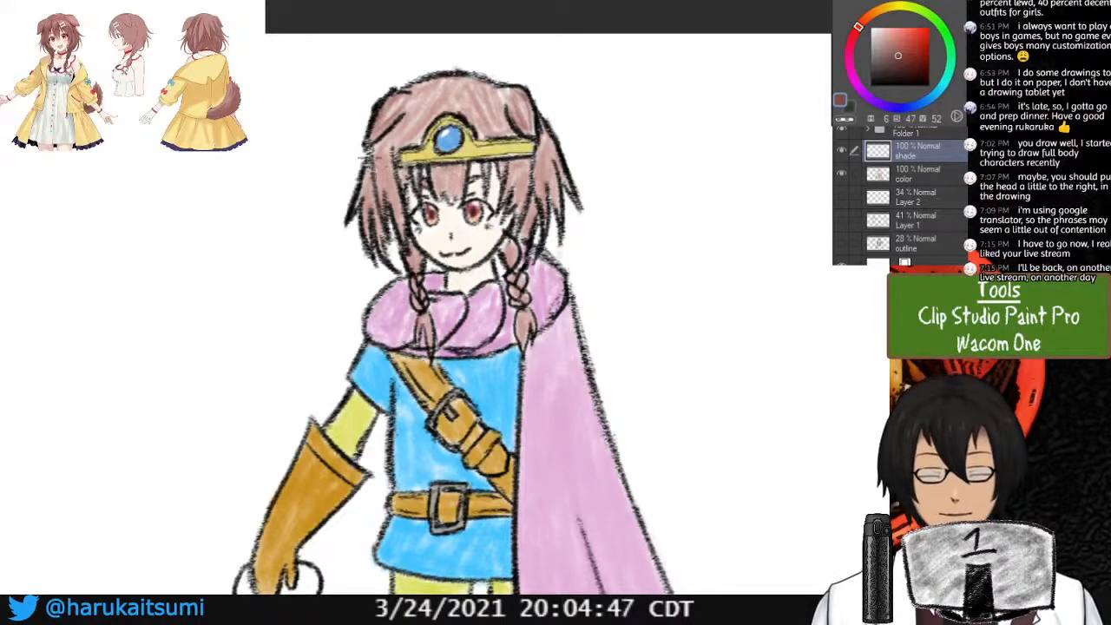
mouse_move(378, 170)
mouse_down()
mouse_move(359, 210)
mouse_move(364, 234)
mouse_move(380, 240)
mouse_up()
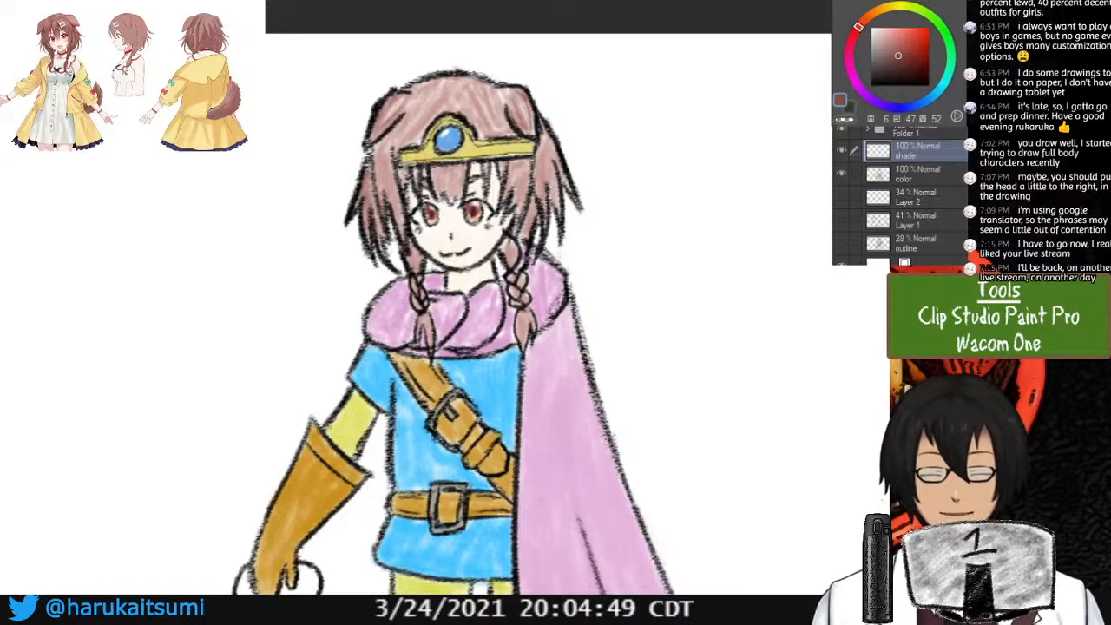
mouse_move(503, 184)
mouse_down()
mouse_move(523, 160)
mouse_move(505, 201)
mouse_move(522, 167)
mouse_move(519, 207)
mouse_up()
drag(535, 162, 528, 184)
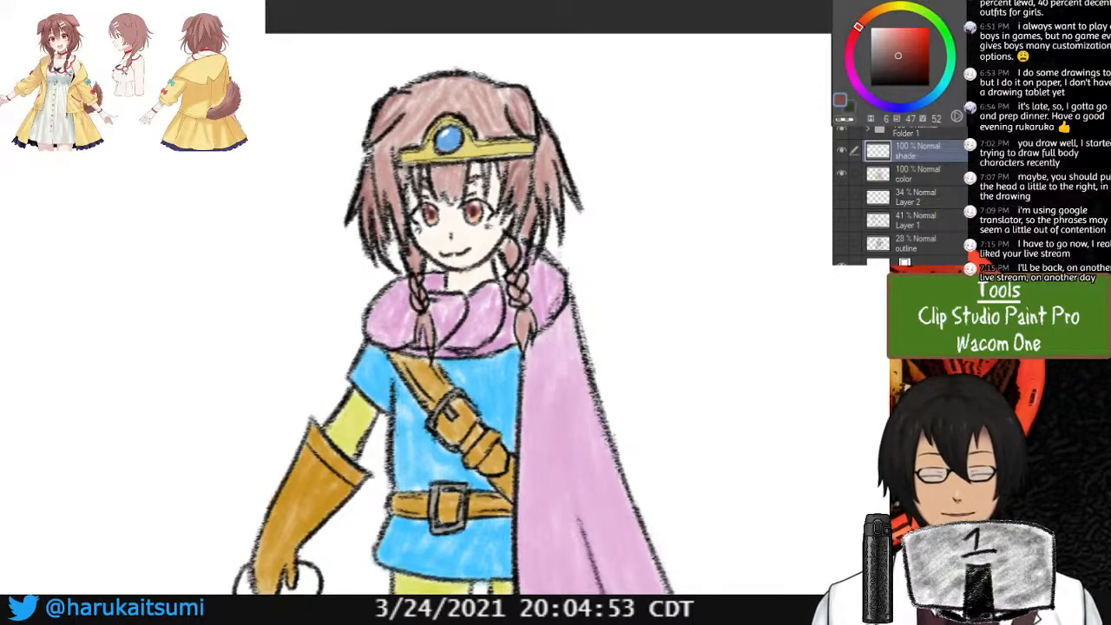
Shade the bangs below the headband, both braids and the outer hair locks with the same reddish brown.
mouse_move(419, 172)
mouse_down()
mouse_move(439, 184)
mouse_move(425, 191)
mouse_move(443, 166)
mouse_move(453, 196)
mouse_move(462, 171)
mouse_move(446, 191)
mouse_move(454, 180)
mouse_up()
drag(414, 259, 436, 363)
mouse_move(501, 252)
mouse_down()
mouse_move(524, 304)
mouse_move(521, 351)
mouse_up()
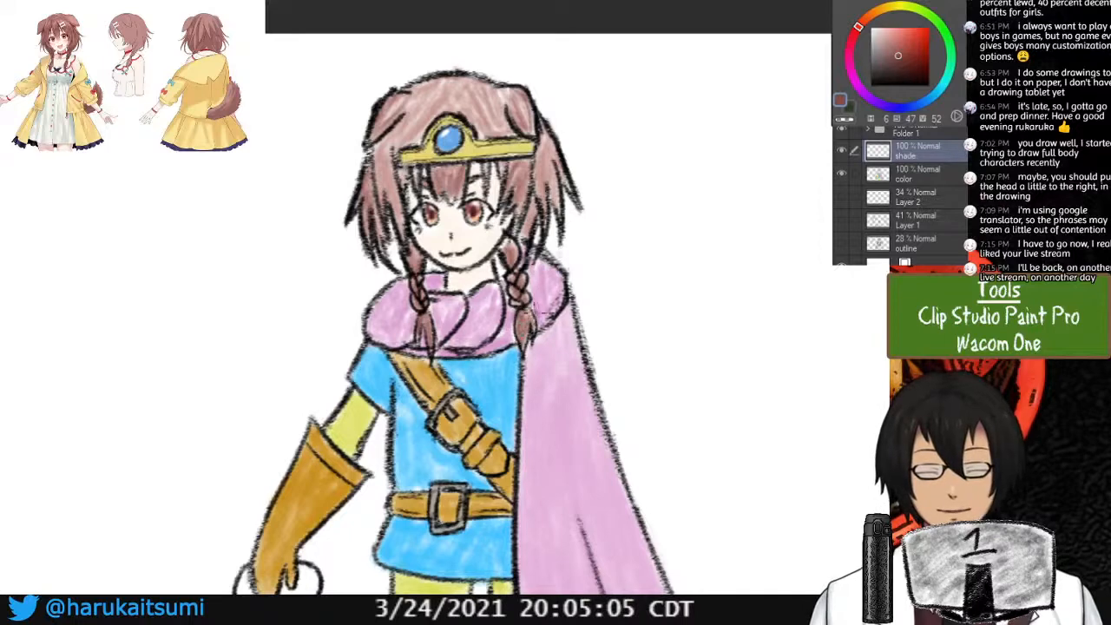
mouse_move(531, 208)
mouse_down()
mouse_move(553, 174)
mouse_move(554, 198)
mouse_move(540, 205)
mouse_up()
mouse_move(545, 149)
mouse_down()
mouse_move(554, 207)
mouse_move(563, 157)
mouse_up()
mouse_move(382, 189)
mouse_down()
mouse_move(381, 158)
mouse_move(396, 219)
mouse_up()
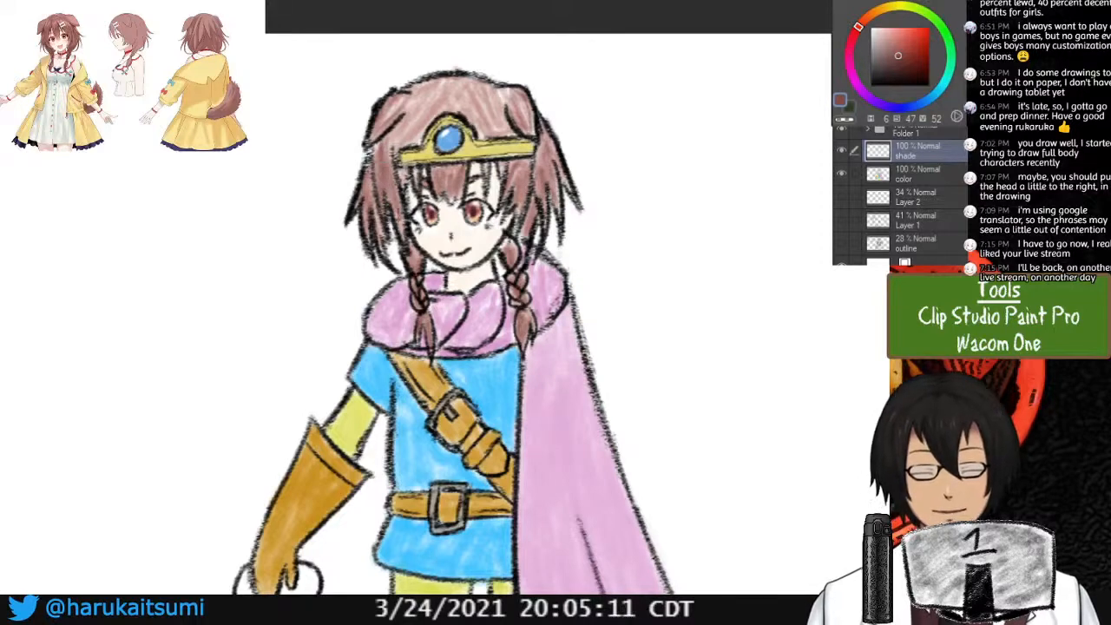
Shade the dog ears and the crown of the hair above the headband, then touch up the side lock.
mouse_move(382, 90)
mouse_down()
mouse_move(396, 118)
mouse_move(412, 116)
mouse_move(408, 143)
mouse_up()
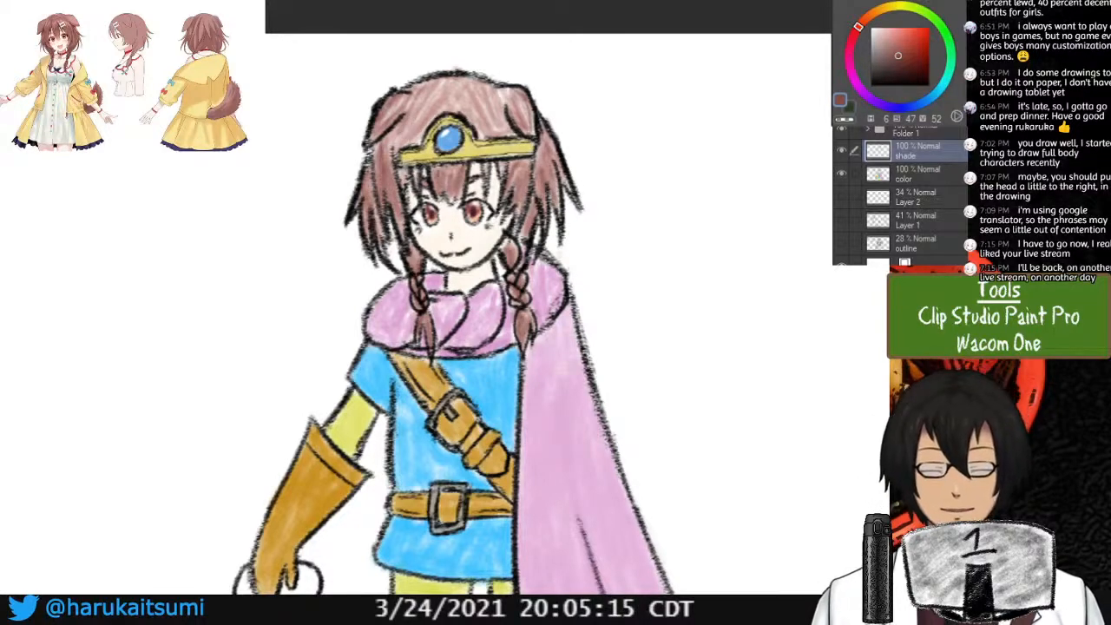
mouse_move(443, 80)
mouse_down()
mouse_move(439, 94)
mouse_move(420, 88)
mouse_move(413, 126)
mouse_move(415, 105)
mouse_move(400, 132)
mouse_up()
drag(434, 110, 394, 149)
mouse_move(469, 99)
mouse_down()
mouse_move(454, 105)
mouse_move(486, 132)
mouse_move(506, 106)
mouse_move(495, 125)
mouse_up()
mouse_move(460, 76)
mouse_down()
mouse_move(474, 92)
mouse_move(519, 99)
mouse_move(525, 123)
mouse_up()
mouse_move(498, 85)
mouse_down()
mouse_move(521, 108)
mouse_move(510, 96)
mouse_up()
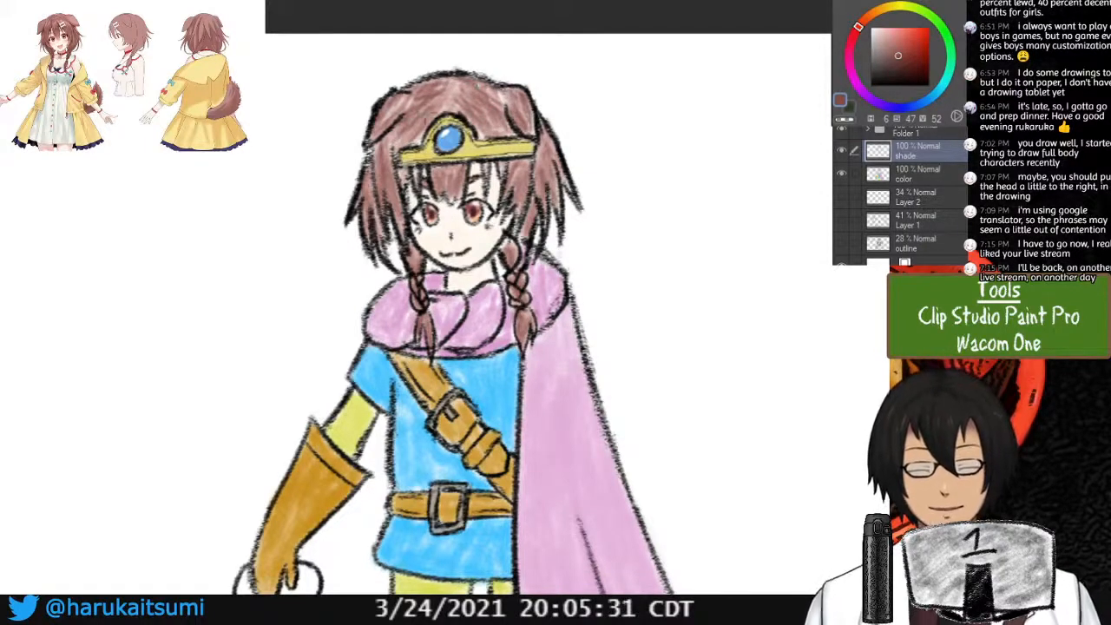
drag(434, 106, 415, 129)
drag(429, 119, 394, 145)
mouse_move(446, 95)
mouse_down()
mouse_move(436, 116)
mouse_move(439, 106)
mouse_up()
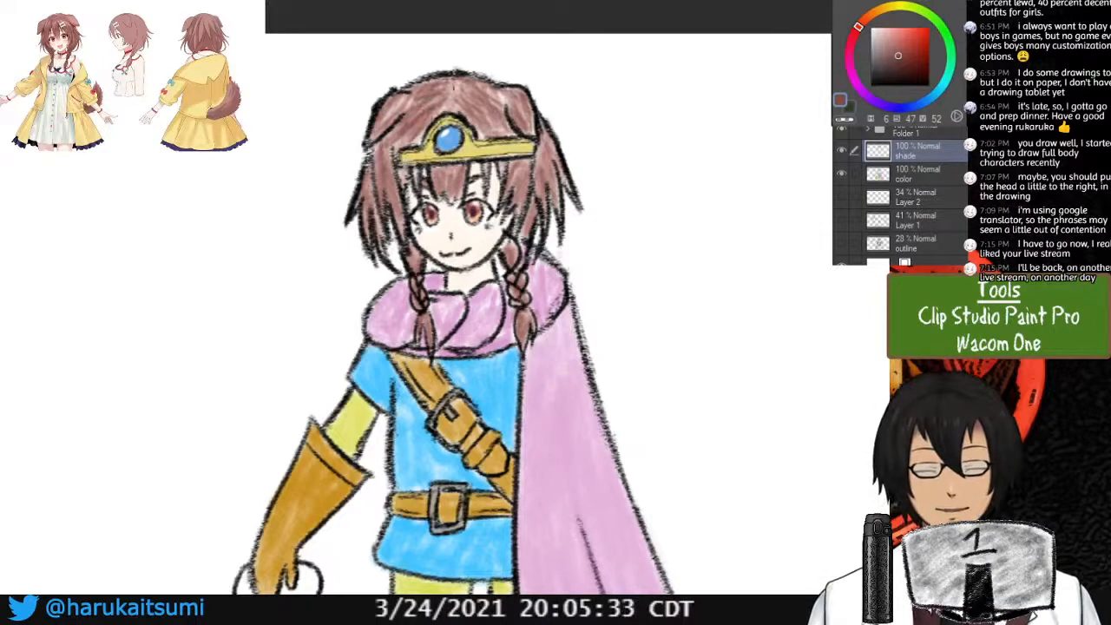
mouse_move(539, 155)
mouse_down()
mouse_move(556, 184)
mouse_move(546, 212)
mouse_up()
Try shading the neck with the pink skin shadow, hue 8, saturation 34, value 91, sampled from the reference portrait.
key(ctrl+minus)
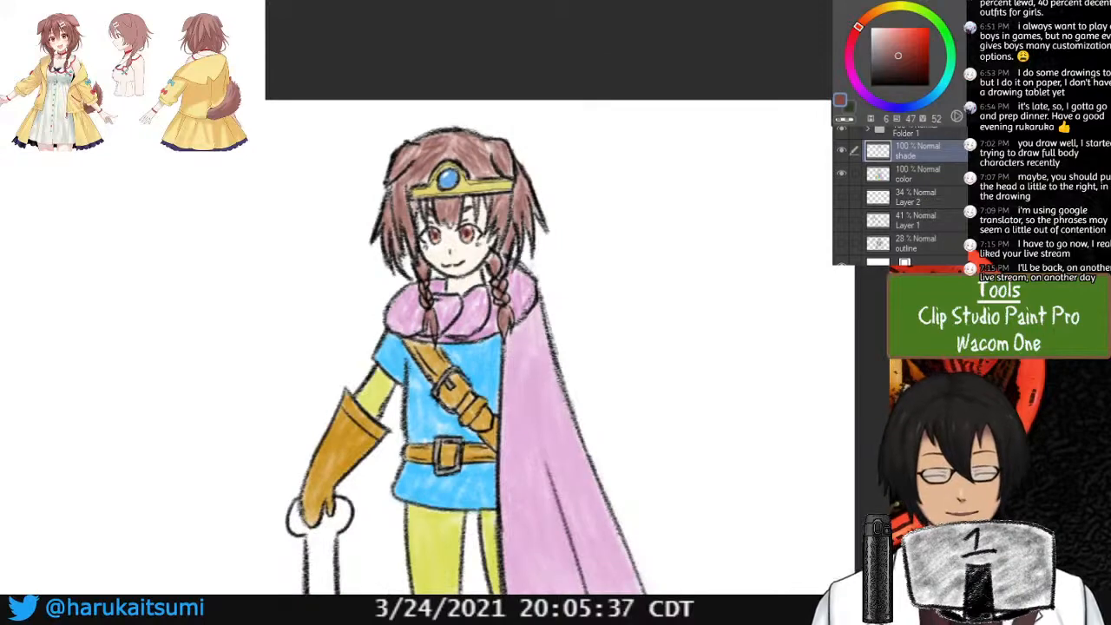
drag(521, 329, 466, 294)
key(ctrl+plus)
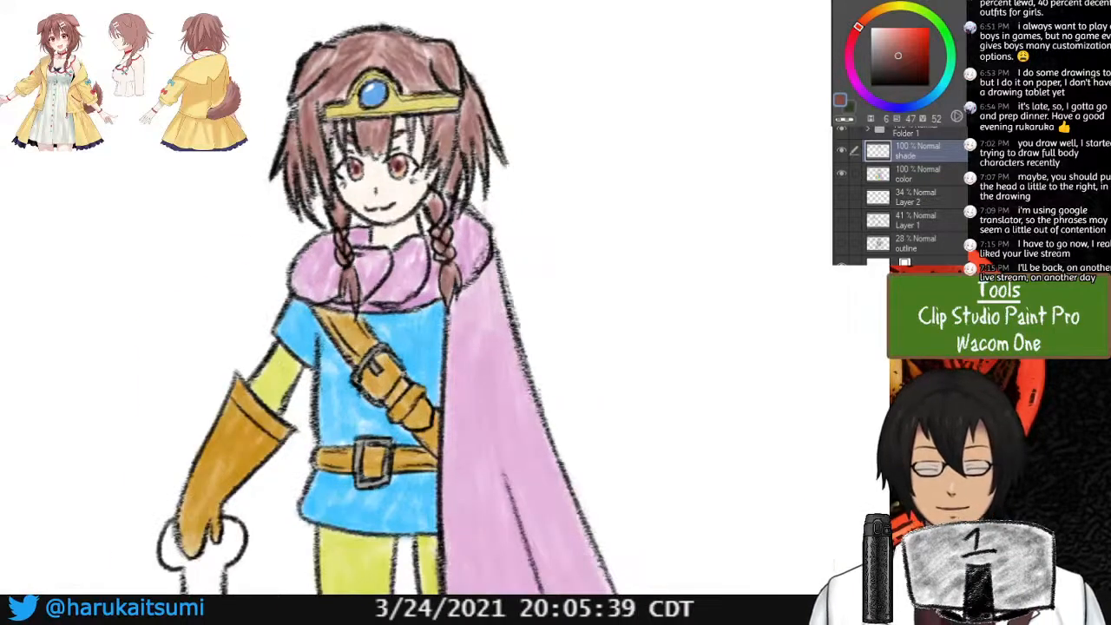
key(ctrl+Tab)
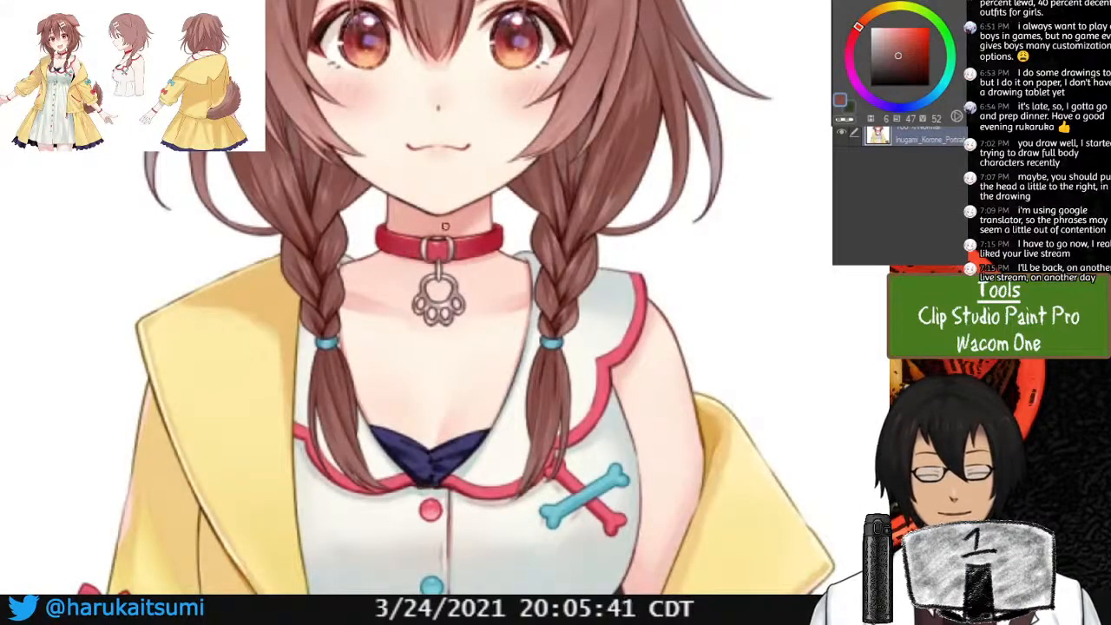
key(ctrl+Tab)
key(ctrl+plus)
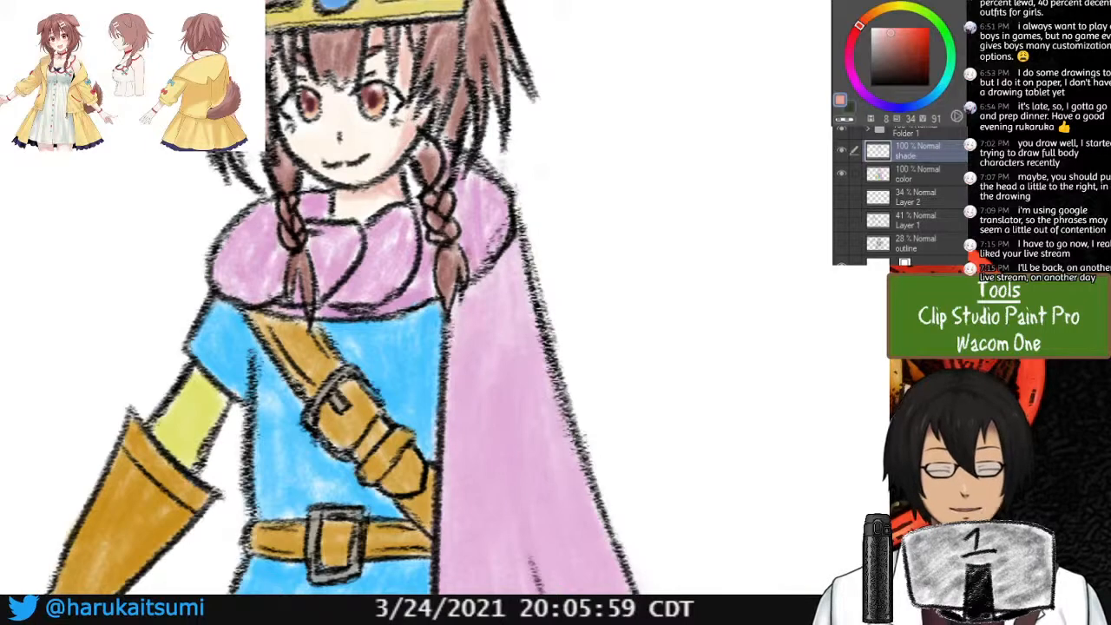
Sample a lighter skin shadow, hue 10, saturation 18, value 92, from the reference forehead and replace the pink neck shading with it.
key(ctrl+Tab)
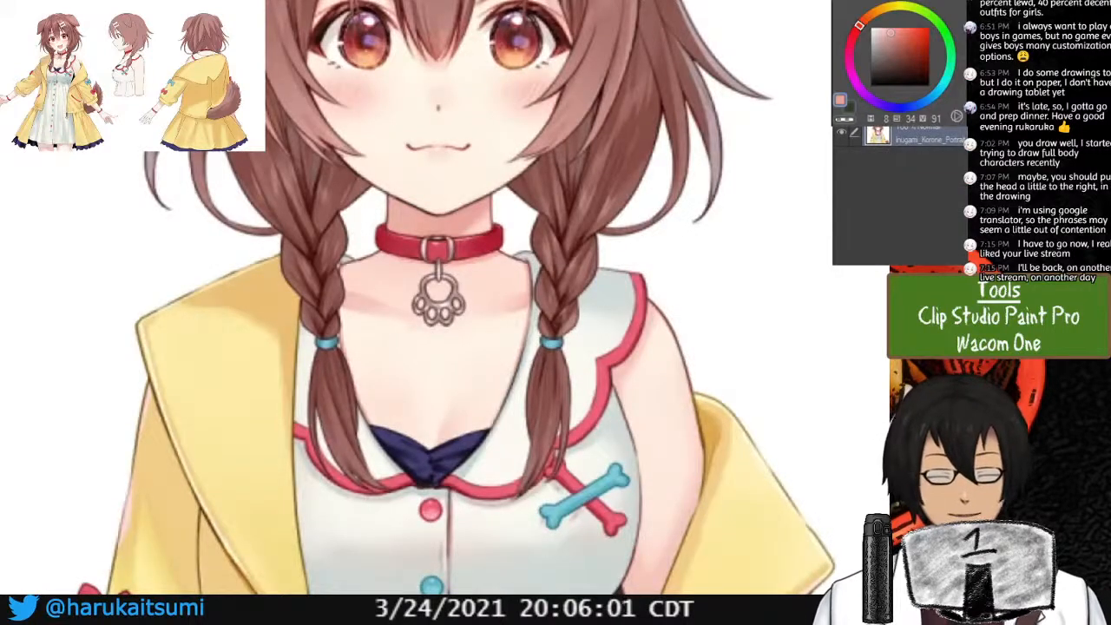
drag(434, 252, 463, 483)
alt+click(530, 161)
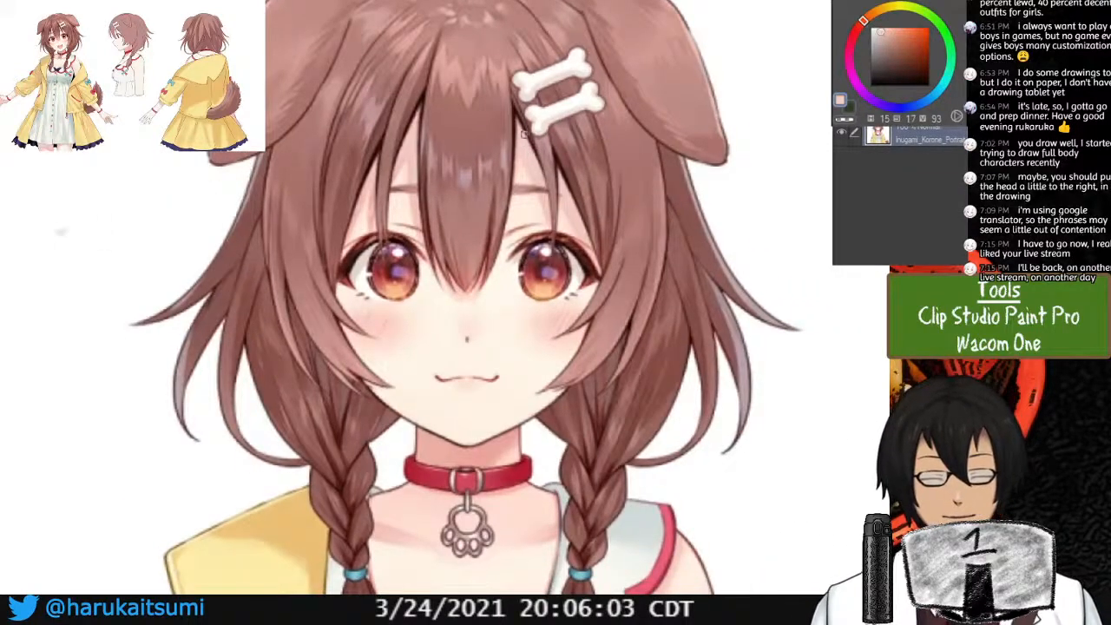
alt+click(530, 156)
alt+click(529, 152)
alt+click(526, 146)
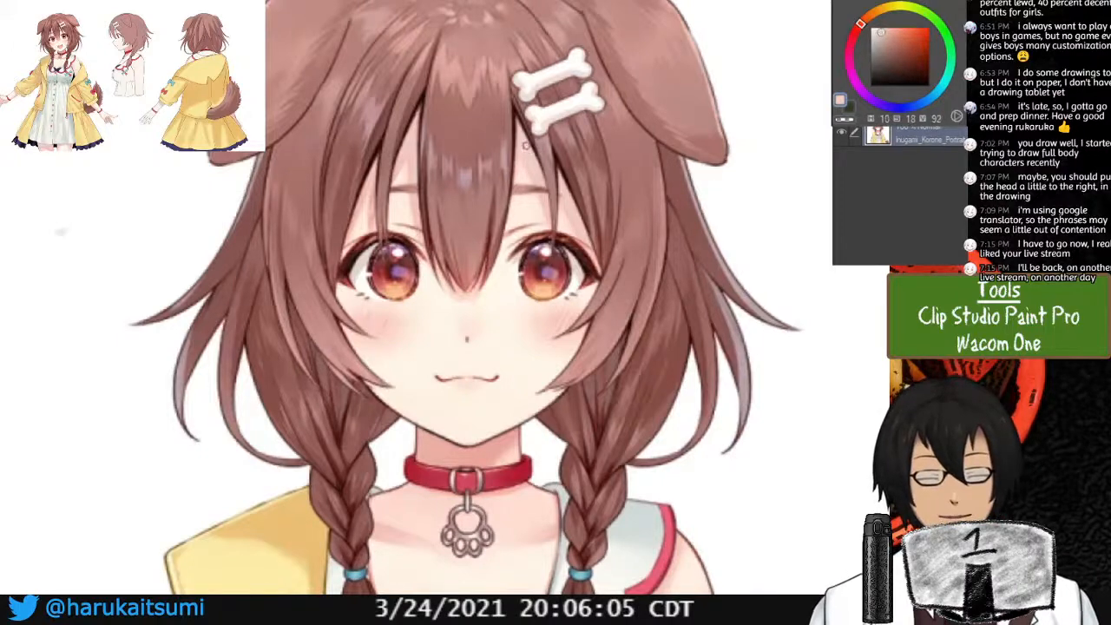
key(ctrl+Tab)
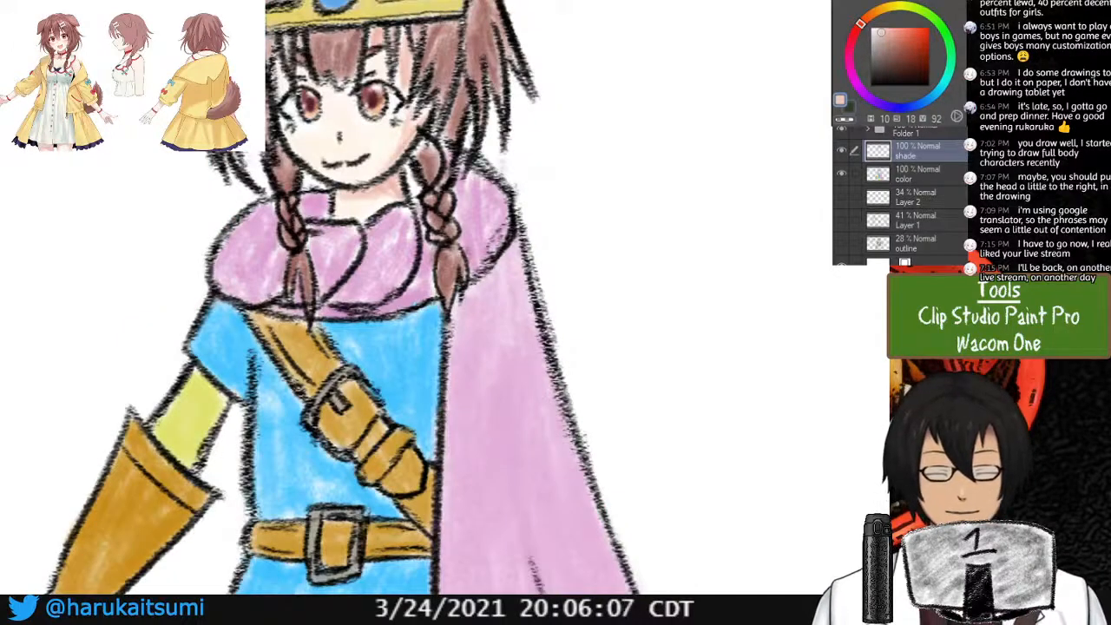
key(ctrl+z)
key(ctrl+z)
key(ctrl+z)
key(ctrl+z)
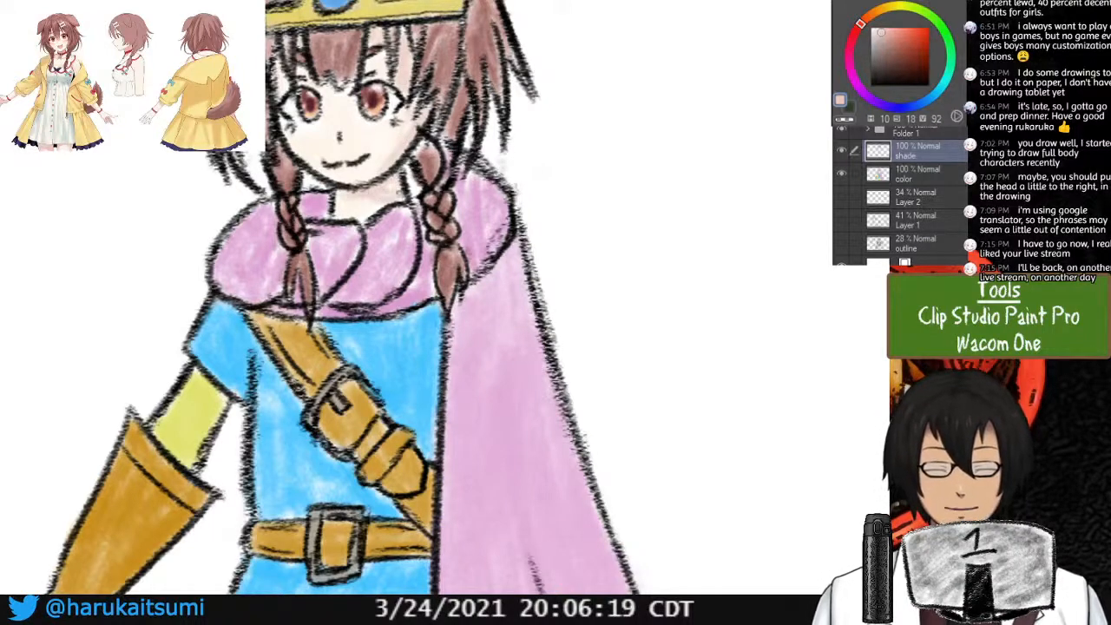
Sample the blush color, hue 13, saturation 23, value 99, from the reference cheek and paint blush on both cheeks.
key(ctrl+Tab)
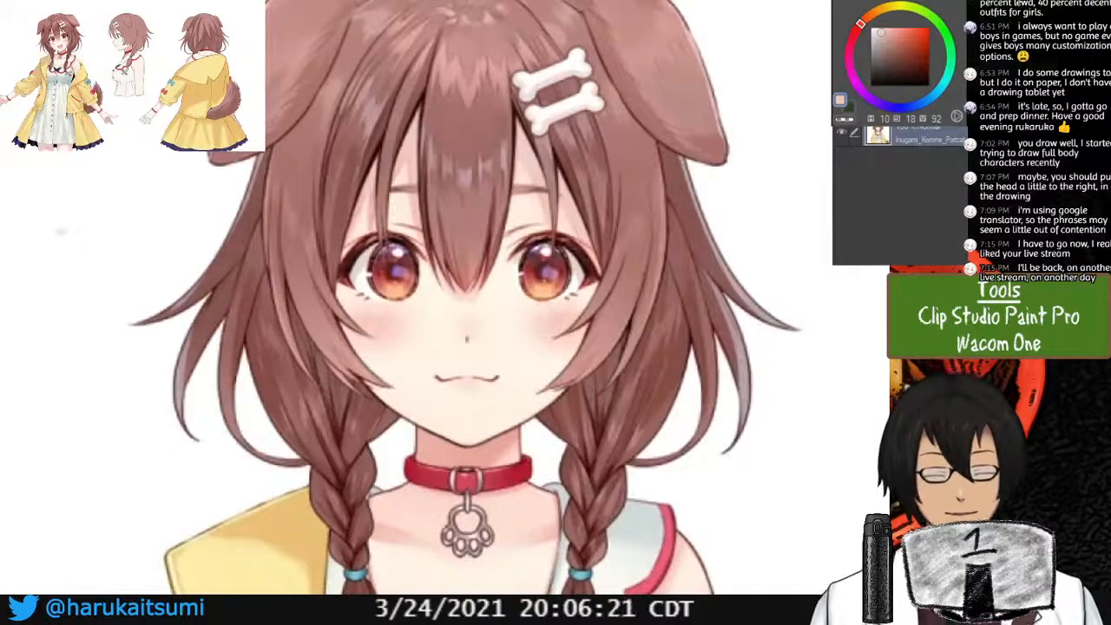
alt+click(377, 322)
key(ctrl+Tab)
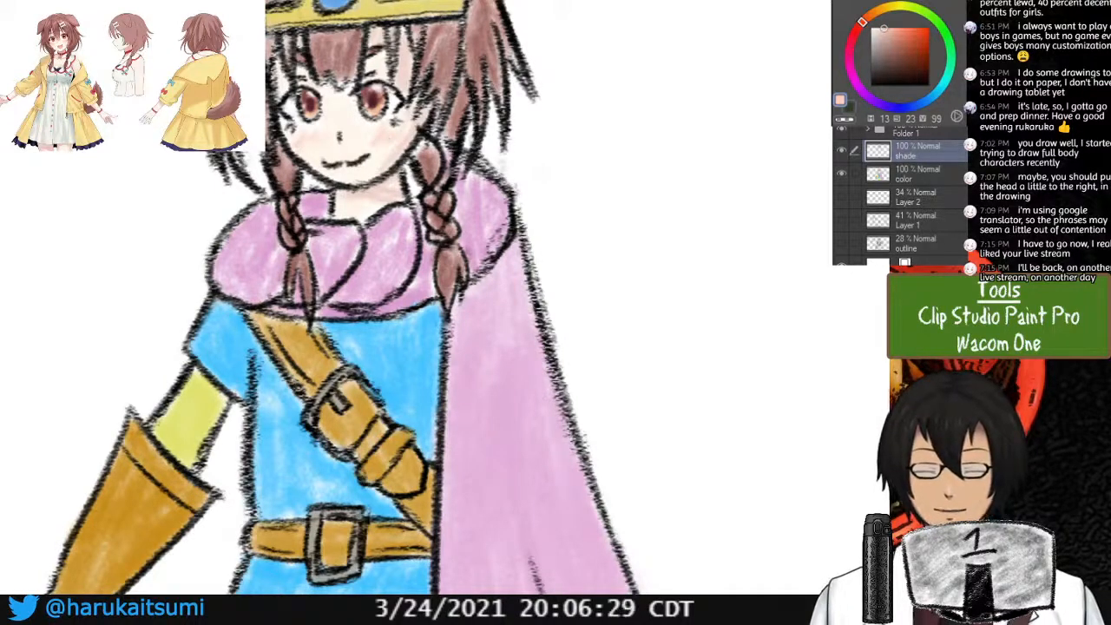
Draw short black blush lines on both cheeks below the eyes on the shade layer.
key(x)
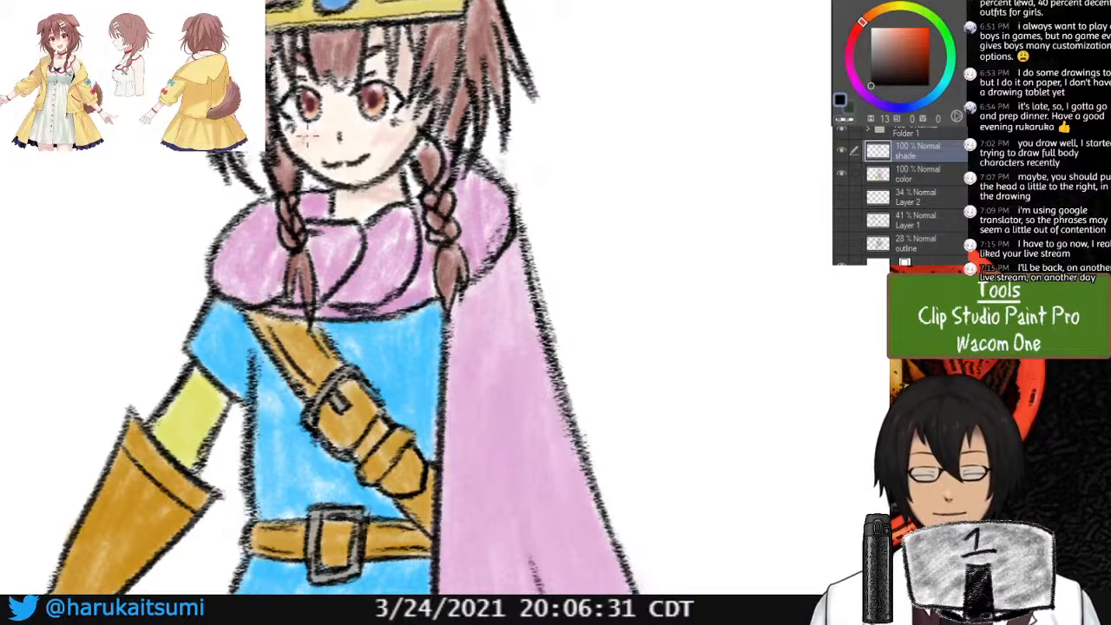
drag(383, 137, 396, 134)
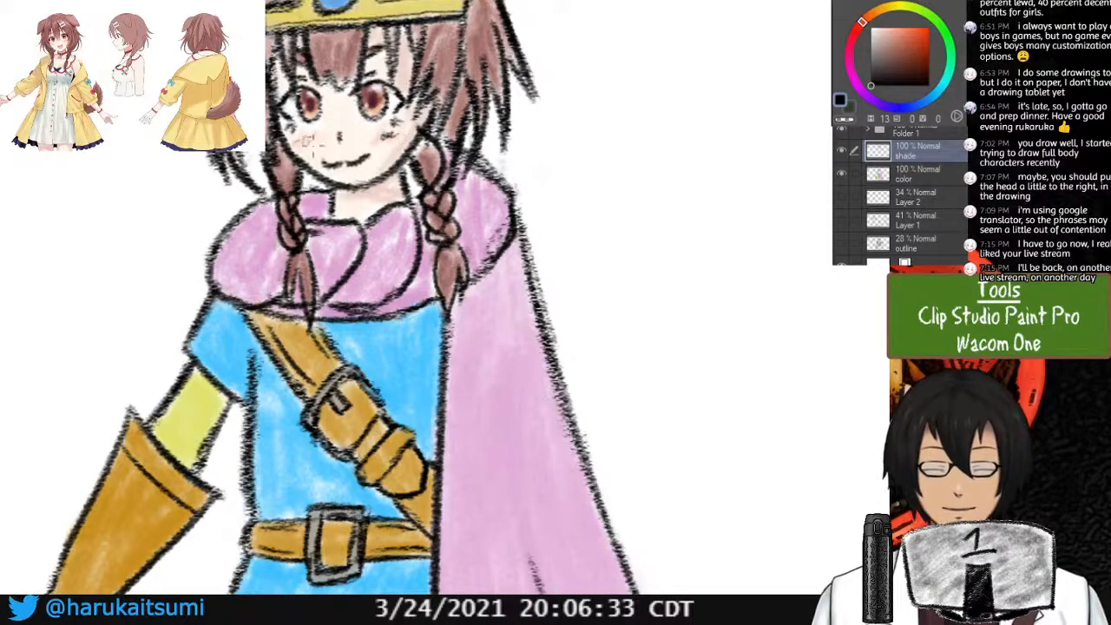
drag(306, 141, 328, 139)
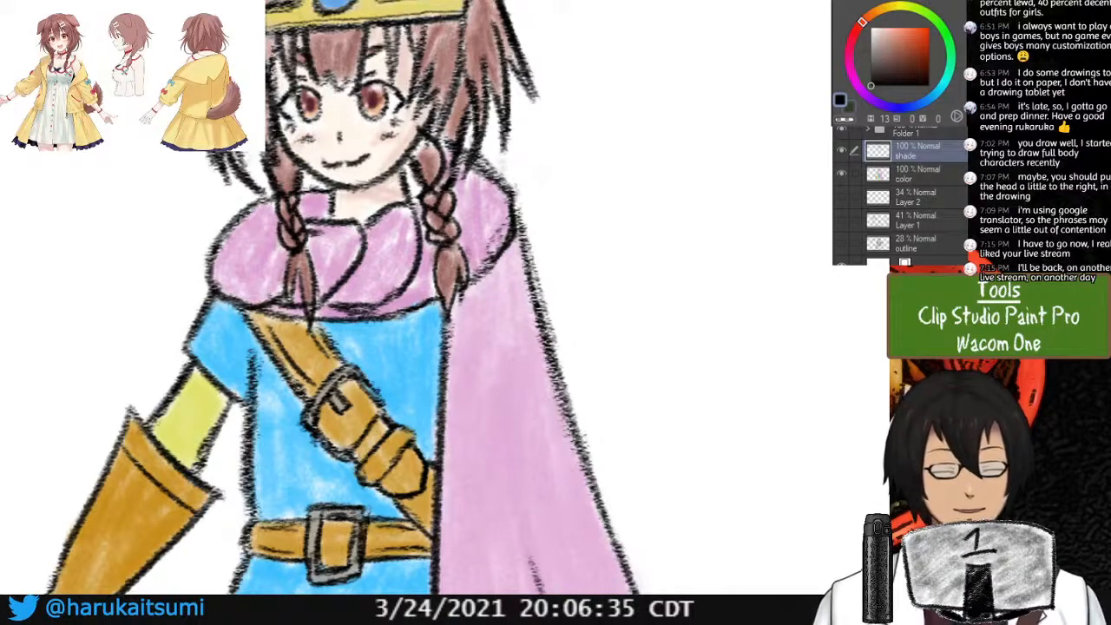
Sample the cape's pink, darken it to hue 312, saturation 34, value 66, and start shading the front folds of the scarf.
key(ctrl+minus)
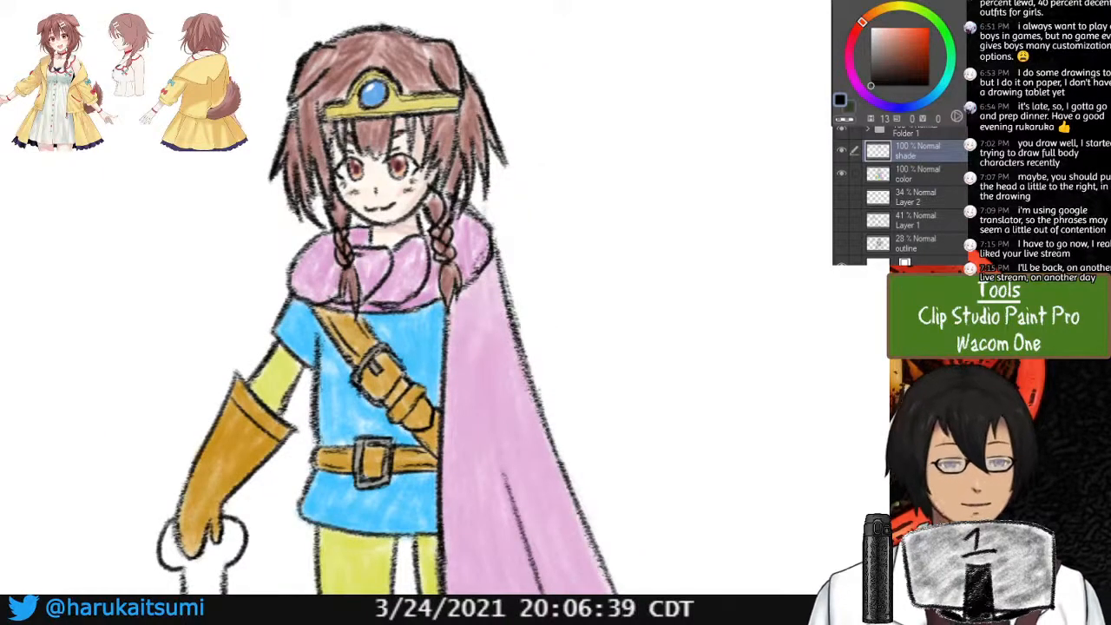
drag(497, 373, 436, 343)
alt+click(436, 342)
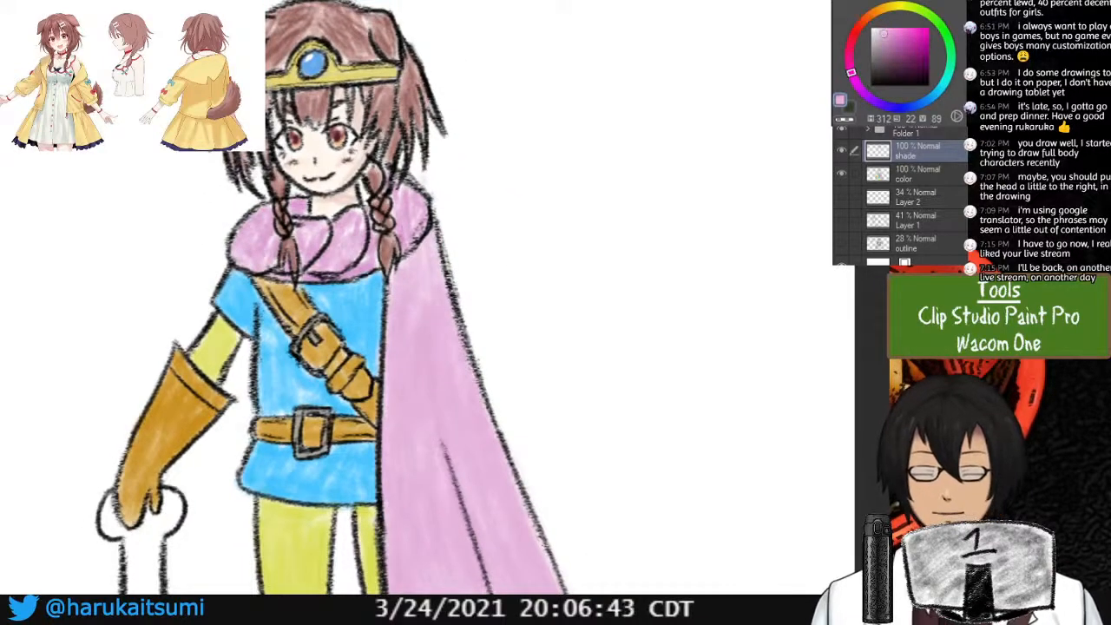
click(891, 41)
click(890, 47)
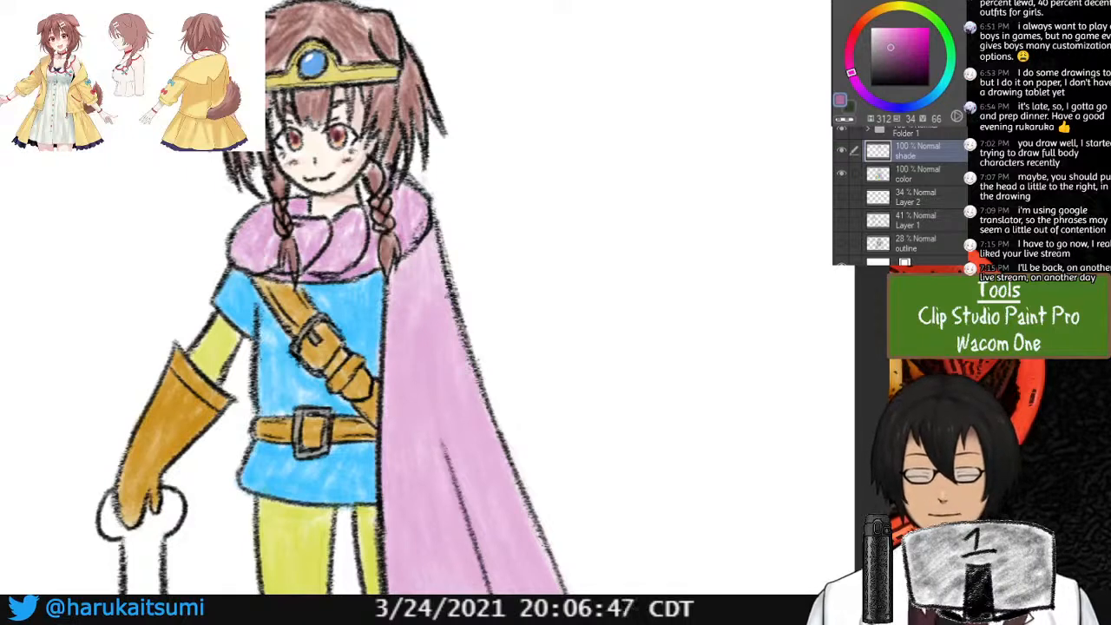
scroll(446, 295, up, 2)
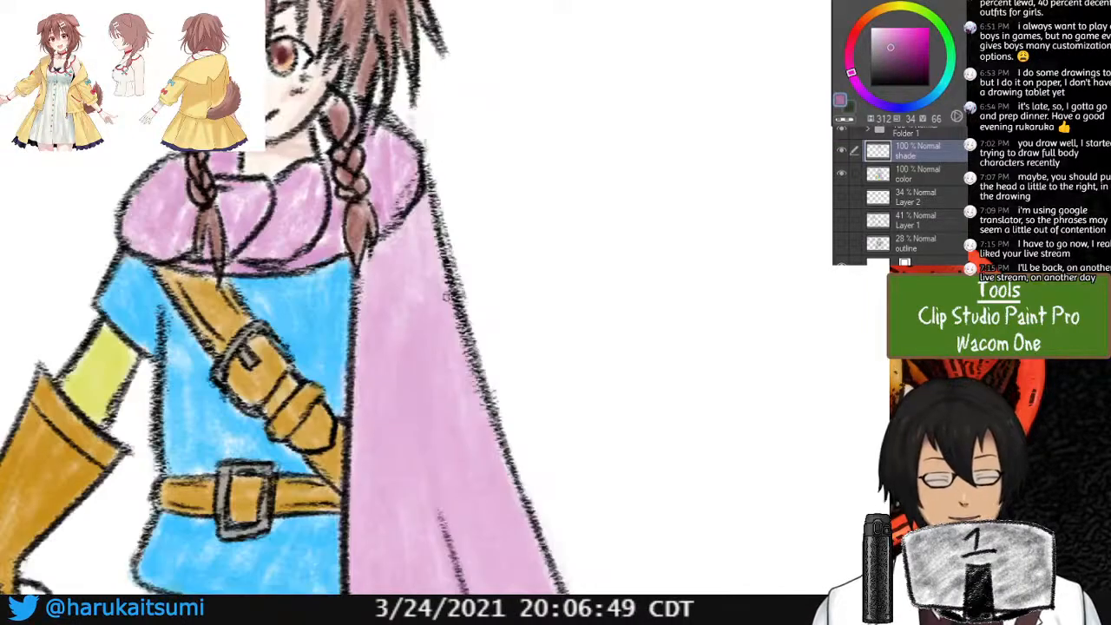
drag(446, 296, 618, 320)
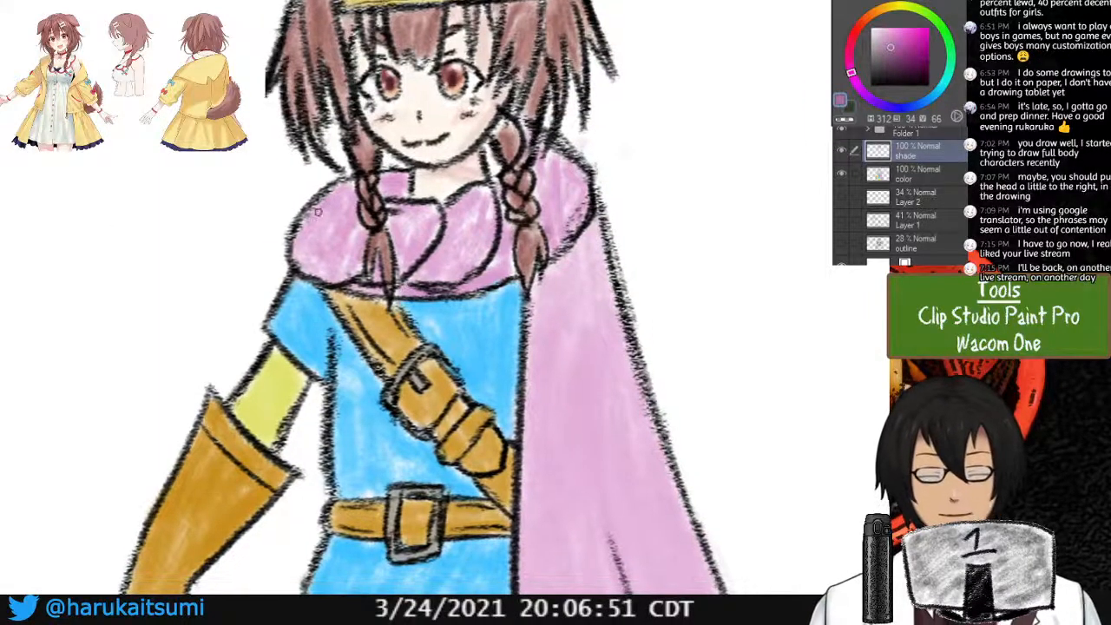
mouse_move(339, 192)
mouse_down()
mouse_move(307, 224)
mouse_move(299, 251)
mouse_move(355, 277)
mouse_move(347, 274)
mouse_up()
mouse_move(381, 179)
mouse_down()
mouse_move(422, 193)
mouse_move(407, 208)
mouse_move(396, 272)
mouse_up()
mouse_move(476, 260)
mouse_down()
mouse_move(451, 211)
mouse_move(477, 189)
mouse_move(488, 195)
mouse_move(464, 257)
mouse_up()
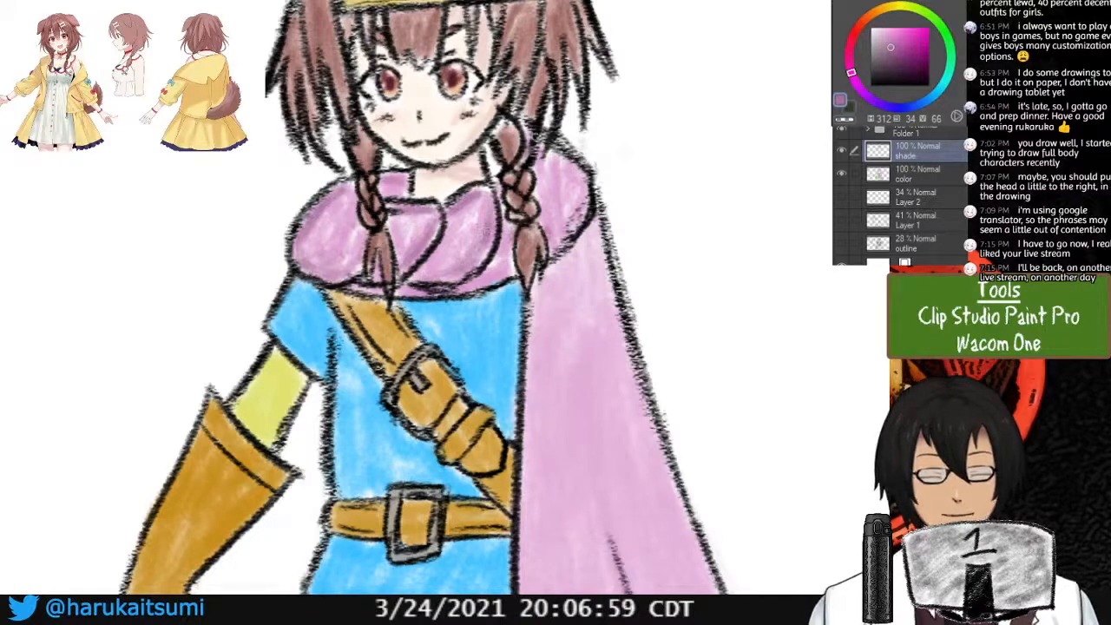
Extend the purple shading around the back of the scarf and deepen its folds under both braids.
mouse_move(535, 139)
mouse_down()
mouse_move(570, 175)
mouse_move(564, 235)
mouse_move(569, 200)
mouse_up()
drag(465, 282, 493, 268)
drag(324, 277, 340, 275)
mouse_move(338, 213)
mouse_down()
mouse_move(322, 259)
mouse_move(349, 251)
mouse_move(323, 250)
mouse_up()
drag(422, 212, 403, 239)
drag(468, 214, 448, 262)
drag(462, 221, 439, 277)
drag(418, 217, 411, 242)
drag(399, 217, 395, 230)
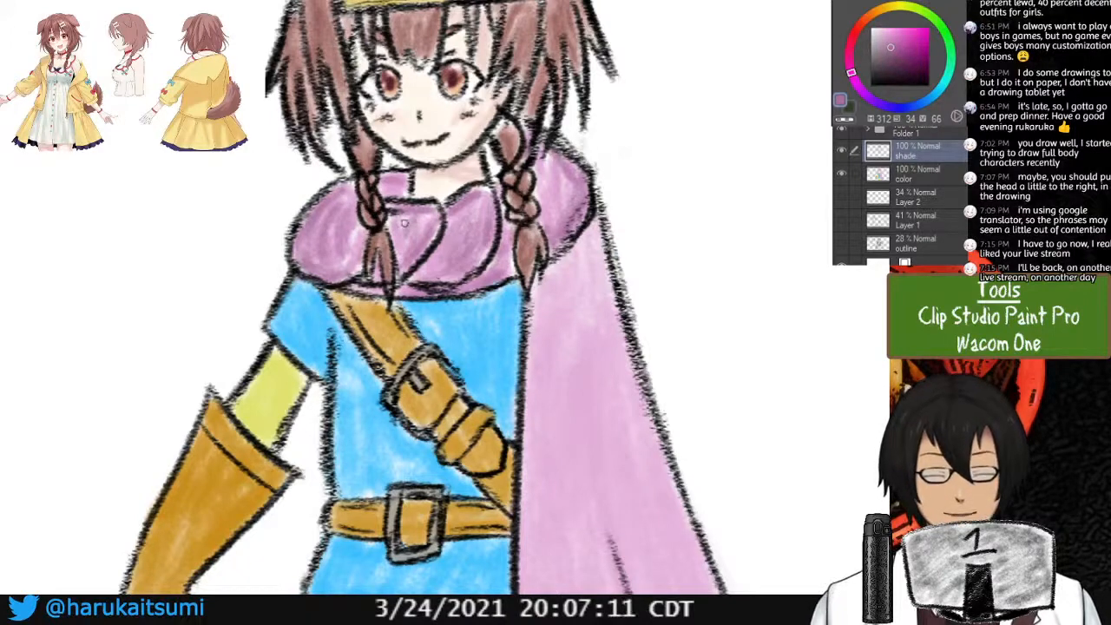
Shade the cape with long purple strokes following its folds from the shoulder down to the hem.
key(ctrl+minus)
key(ctrl+minus)
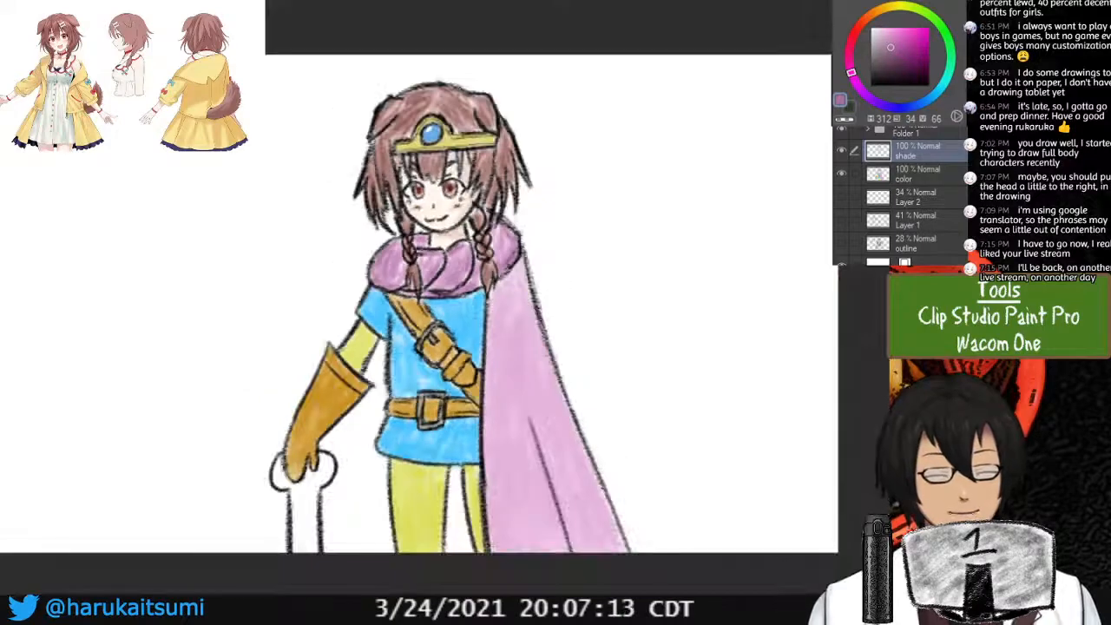
mouse_move(531, 304)
mouse_down()
mouse_move(585, 481)
mouse_move(613, 527)
mouse_move(577, 405)
mouse_move(539, 344)
mouse_move(500, 494)
mouse_up()
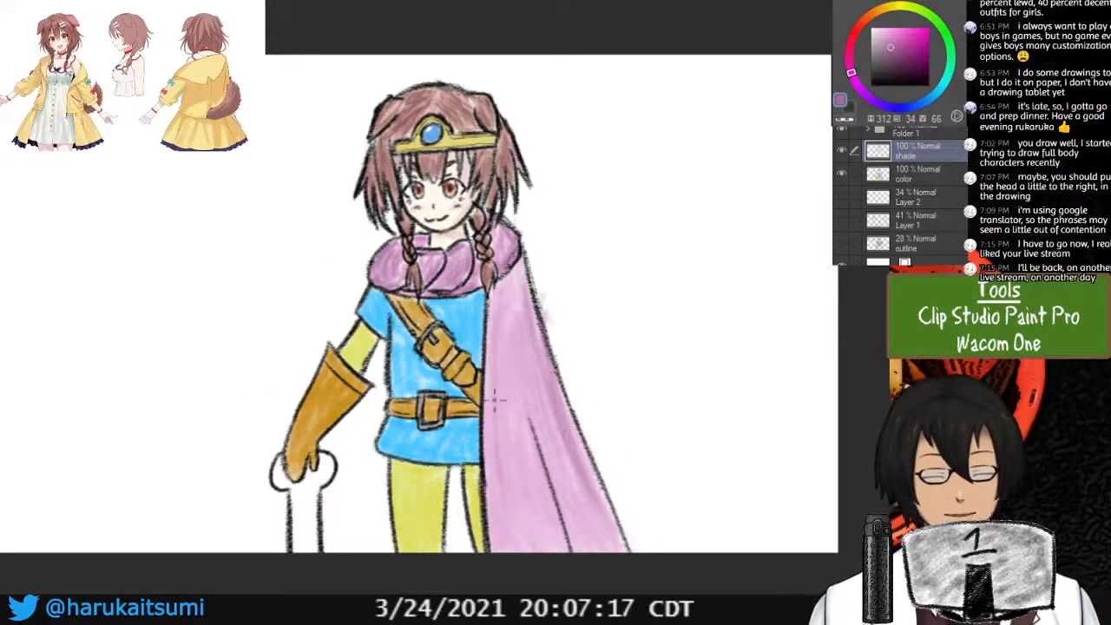
drag(503, 351, 494, 499)
drag(507, 304, 503, 329)
drag(507, 265, 492, 367)
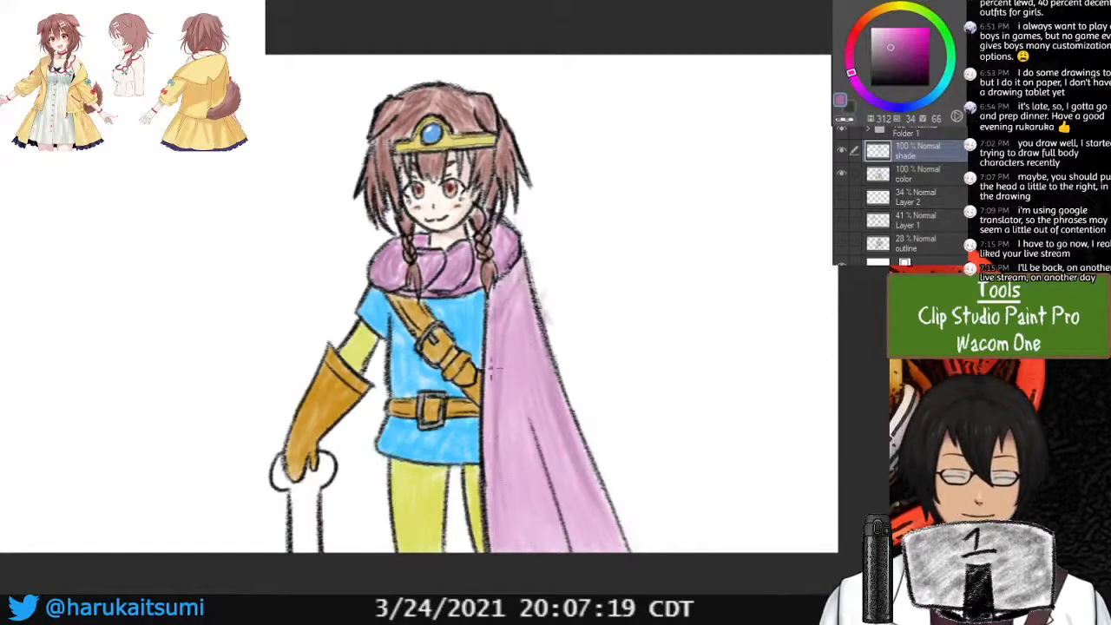
drag(500, 314, 493, 492)
drag(515, 390, 533, 496)
drag(521, 326, 590, 570)
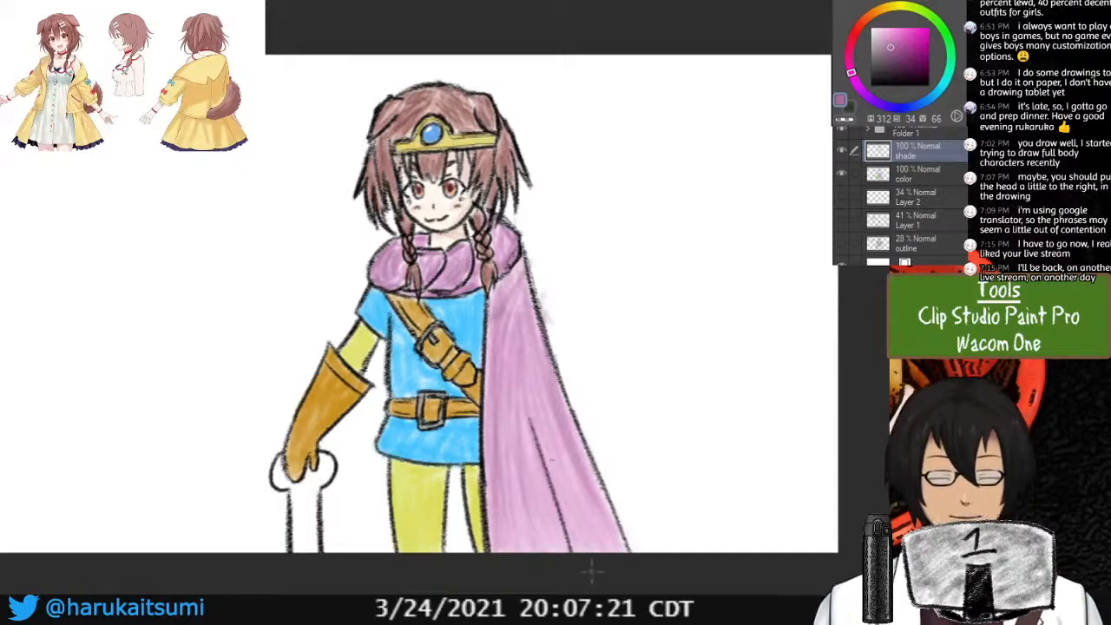
drag(577, 521, 560, 471)
mouse_move(511, 273)
mouse_down()
mouse_move(503, 310)
mouse_move(528, 336)
mouse_move(579, 493)
mouse_up()
drag(517, 300, 533, 342)
drag(496, 453, 507, 543)
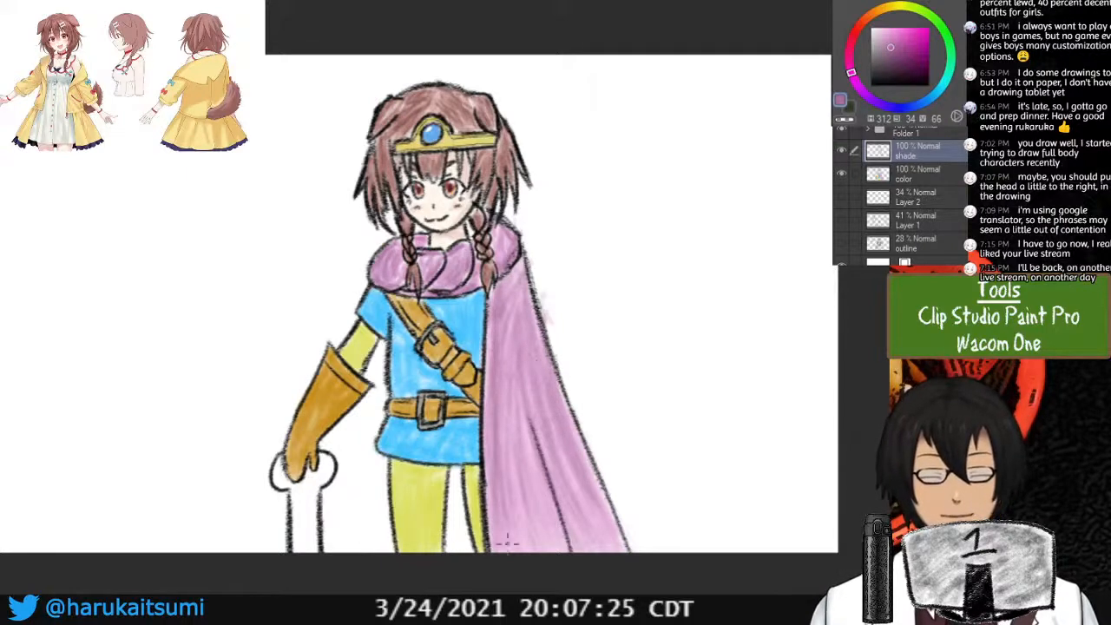
drag(530, 444, 547, 502)
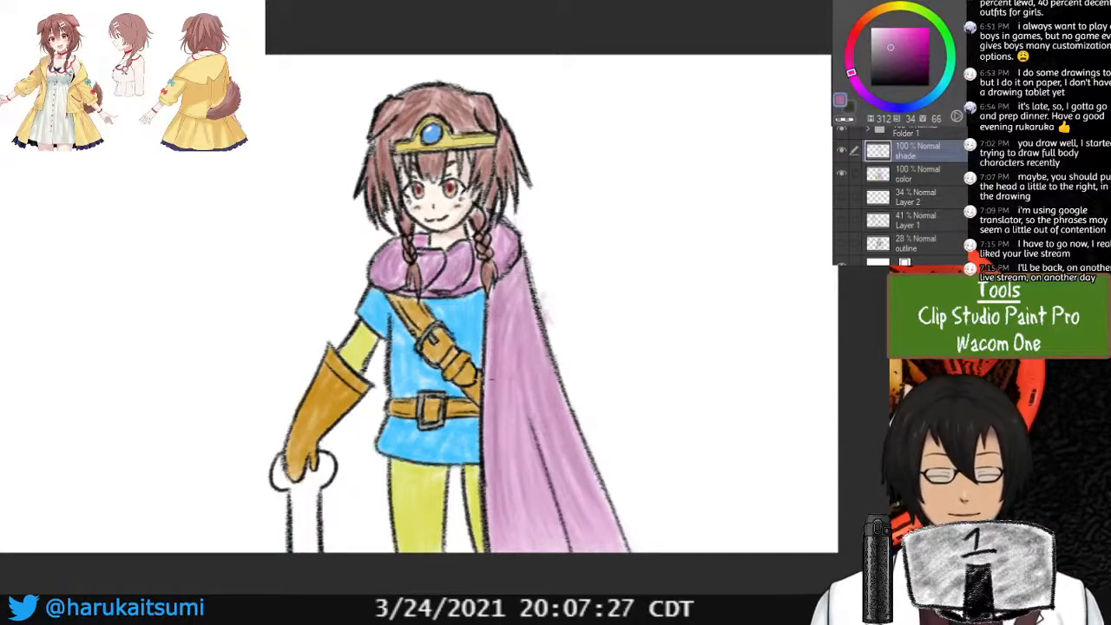
drag(511, 381, 526, 475)
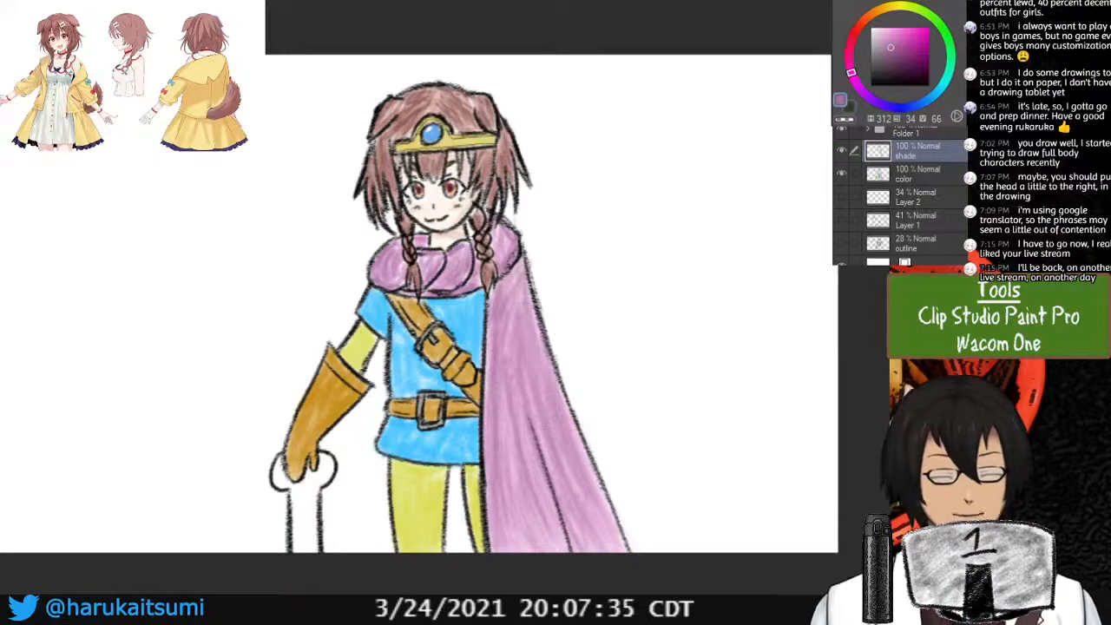
Sample the tunic's blue and darken it to hue 200, saturation 80, value 62.
key(ctrl+plus)
space+drag(483, 314, 382, 245)
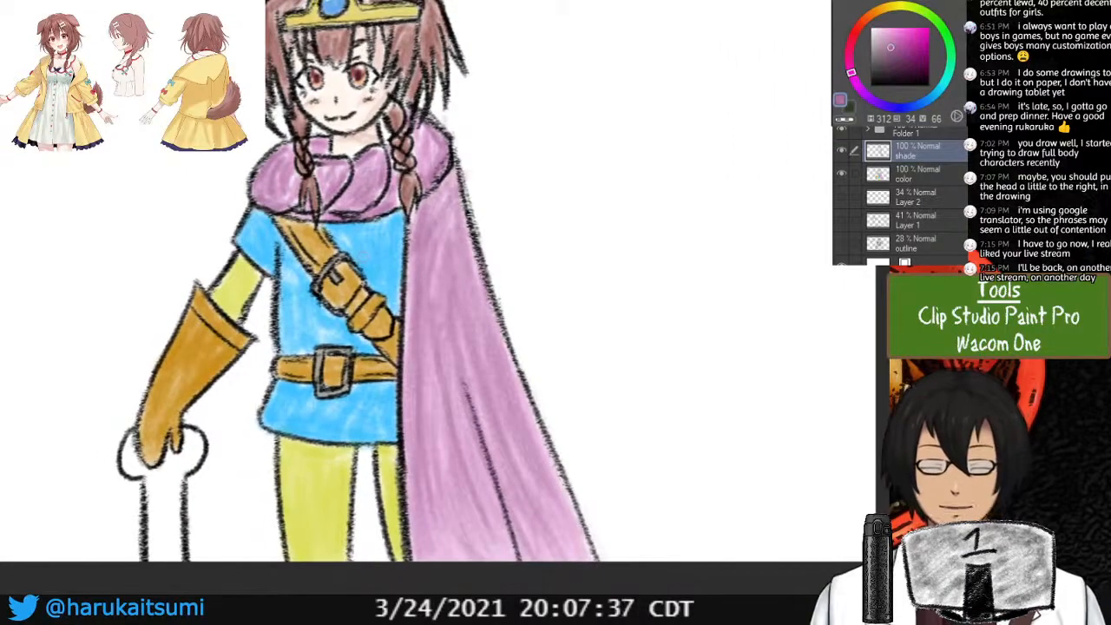
alt+click(381, 245)
drag(908, 28, 916, 50)
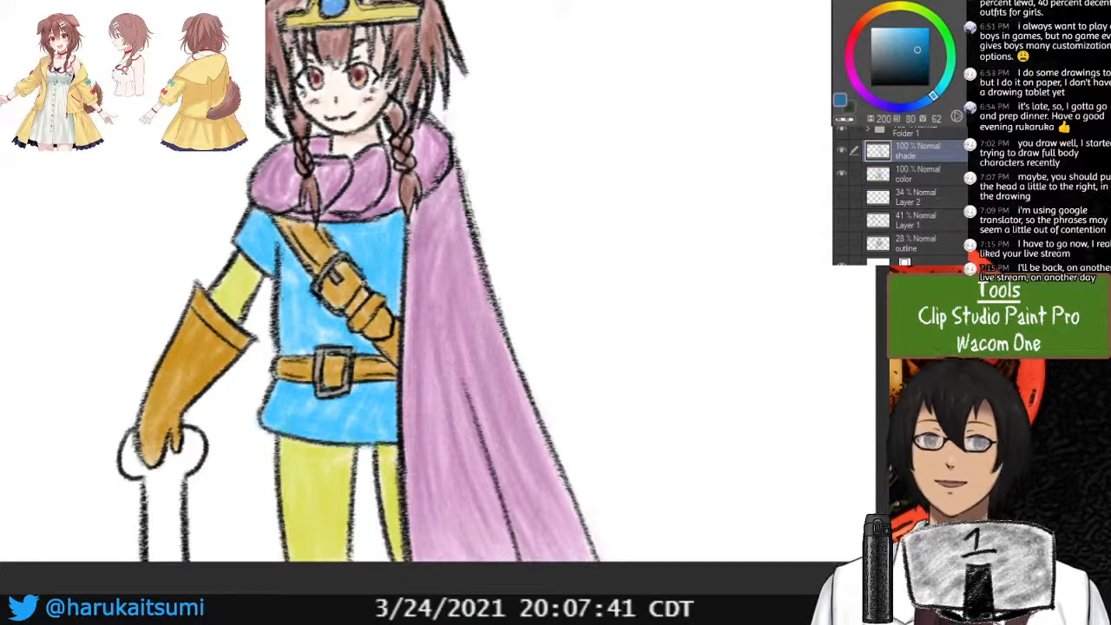
drag(416, 312, 454, 282)
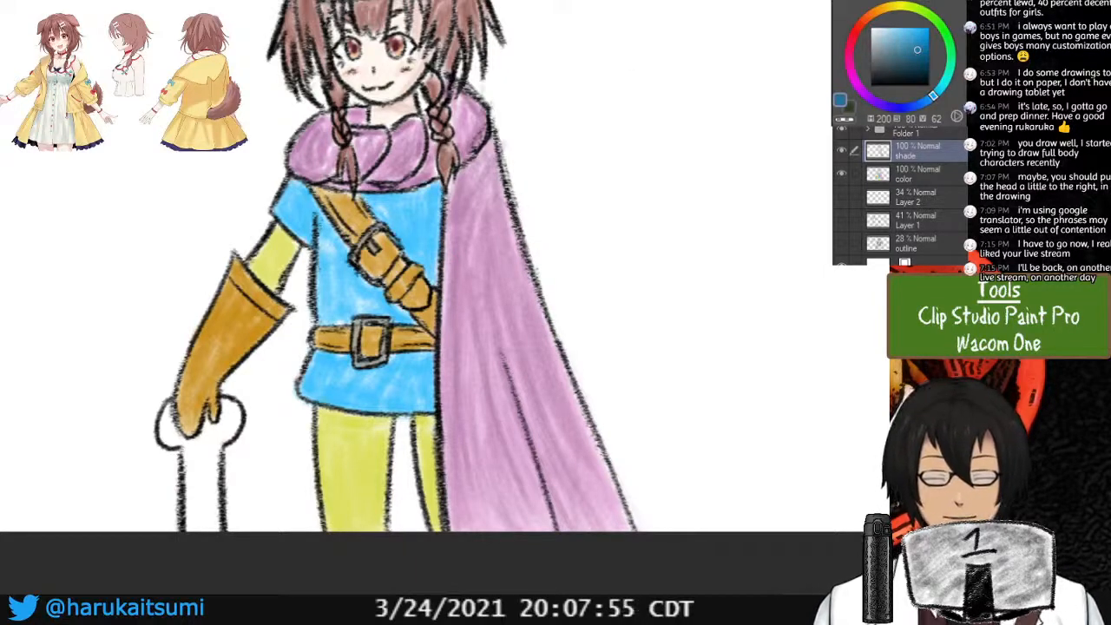
Try shading the tunic's edge beside the cape with a darker blue, hue 200, saturation 76, value 47.
drag(918, 51, 915, 59)
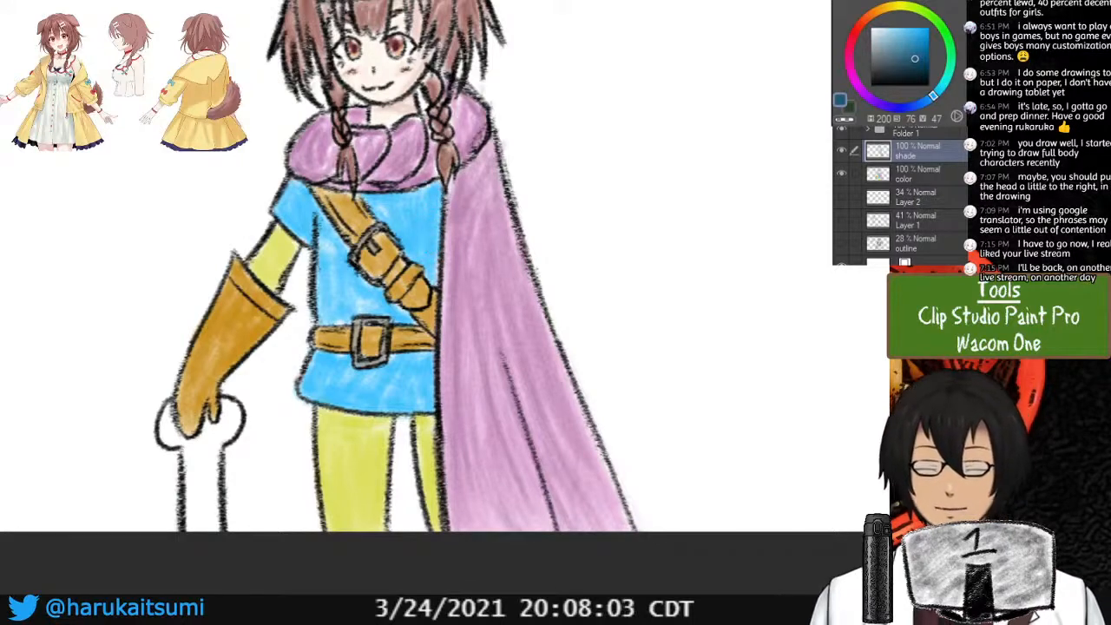
mouse_move(432, 205)
mouse_down()
mouse_move(439, 274)
mouse_move(446, 267)
mouse_up()
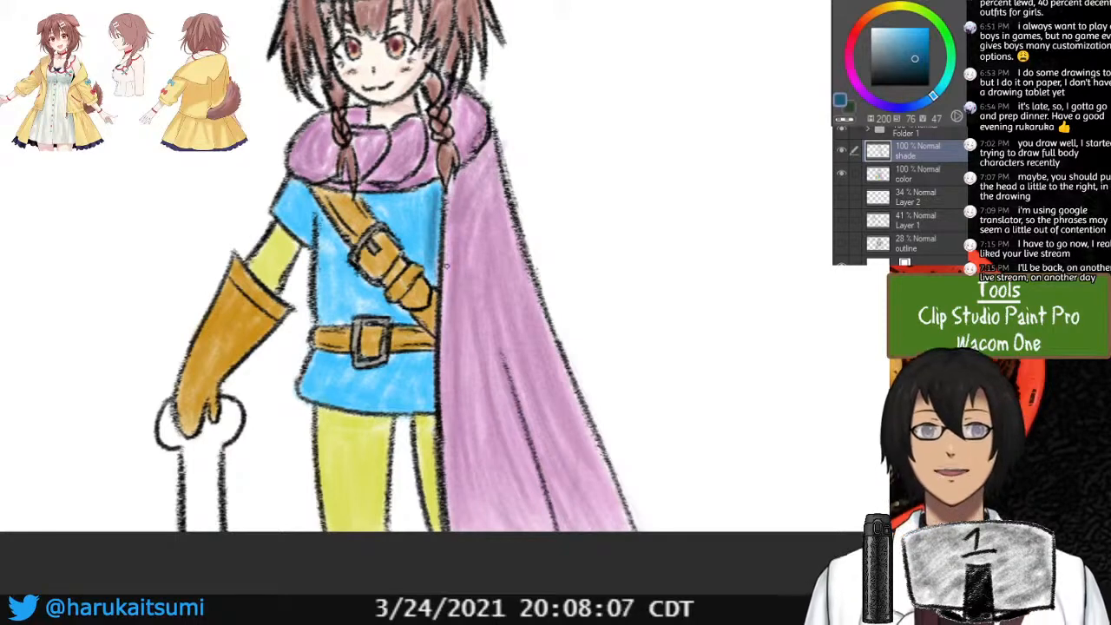
key(ctrl+z)
key(ctrl+z)
key(ctrl+z)
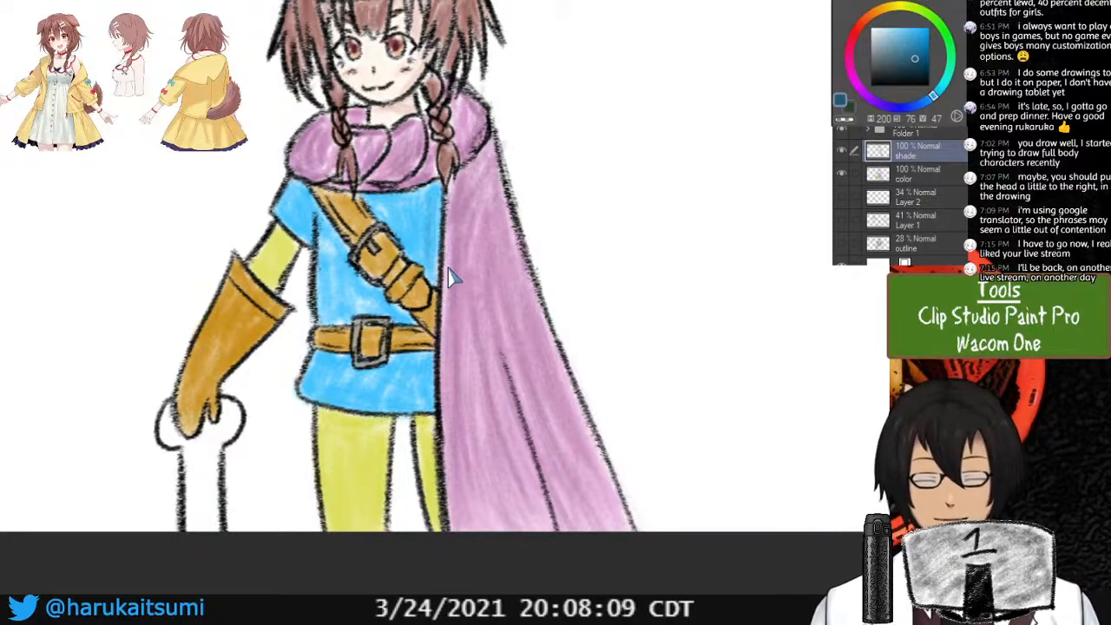
Shade the tunic's sleeve, chest, sides and skirt with blue, hue 200, saturation 73, value 73.
click(913, 43)
drag(438, 195, 437, 270)
drag(436, 204, 434, 246)
drag(289, 185, 281, 217)
mouse_move(302, 184)
mouse_down()
mouse_move(289, 213)
mouse_move(344, 252)
mouse_up()
drag(365, 293, 400, 321)
mouse_move(380, 208)
mouse_down()
mouse_move(436, 282)
mouse_move(422, 191)
mouse_move(396, 201)
mouse_move(427, 196)
mouse_up()
drag(321, 237, 321, 315)
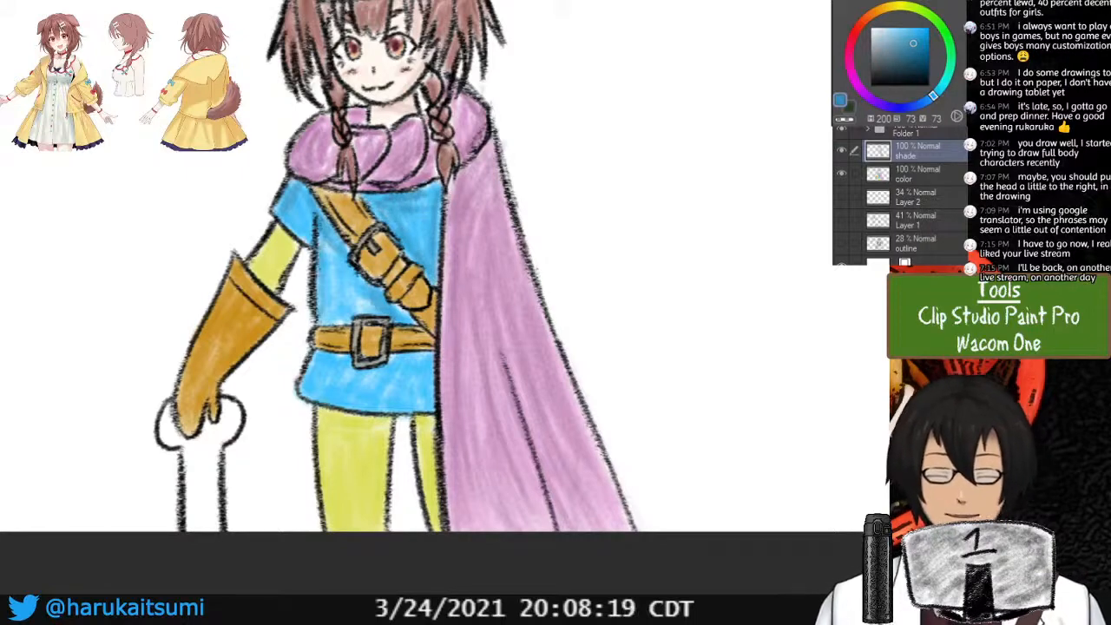
mouse_move(320, 269)
mouse_down()
mouse_move(322, 316)
mouse_move(402, 311)
mouse_up()
mouse_move(309, 363)
mouse_down()
mouse_move(315, 404)
mouse_move(340, 386)
mouse_move(360, 401)
mouse_move(387, 391)
mouse_move(402, 369)
mouse_move(417, 391)
mouse_move(428, 368)
mouse_up()
drag(305, 398, 330, 382)
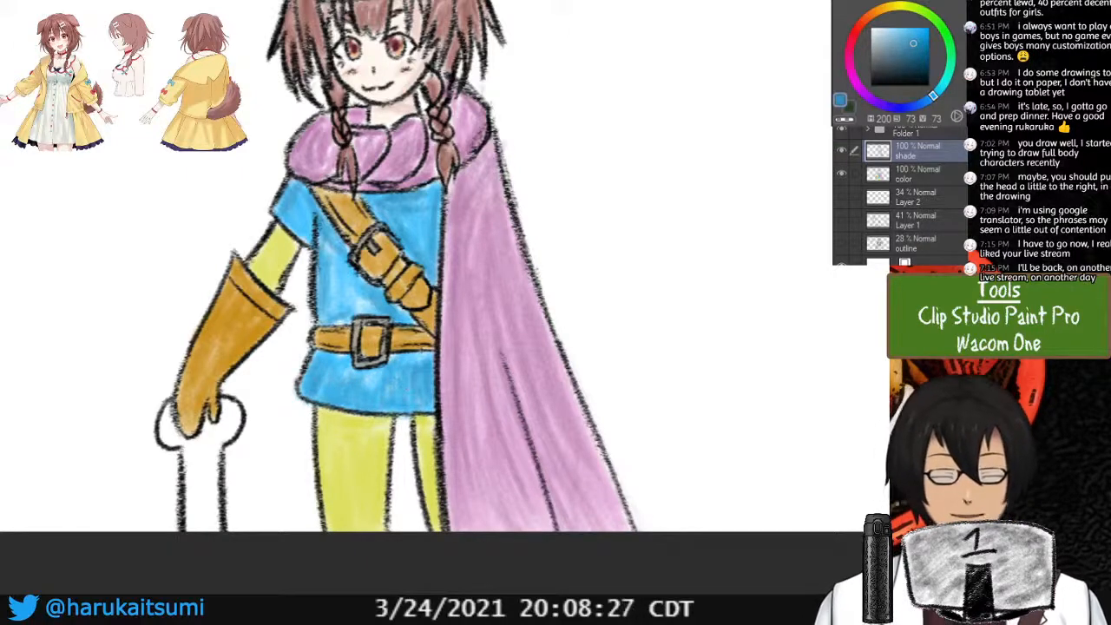
mouse_move(326, 253)
mouse_down()
mouse_move(345, 323)
mouse_move(373, 300)
mouse_up()
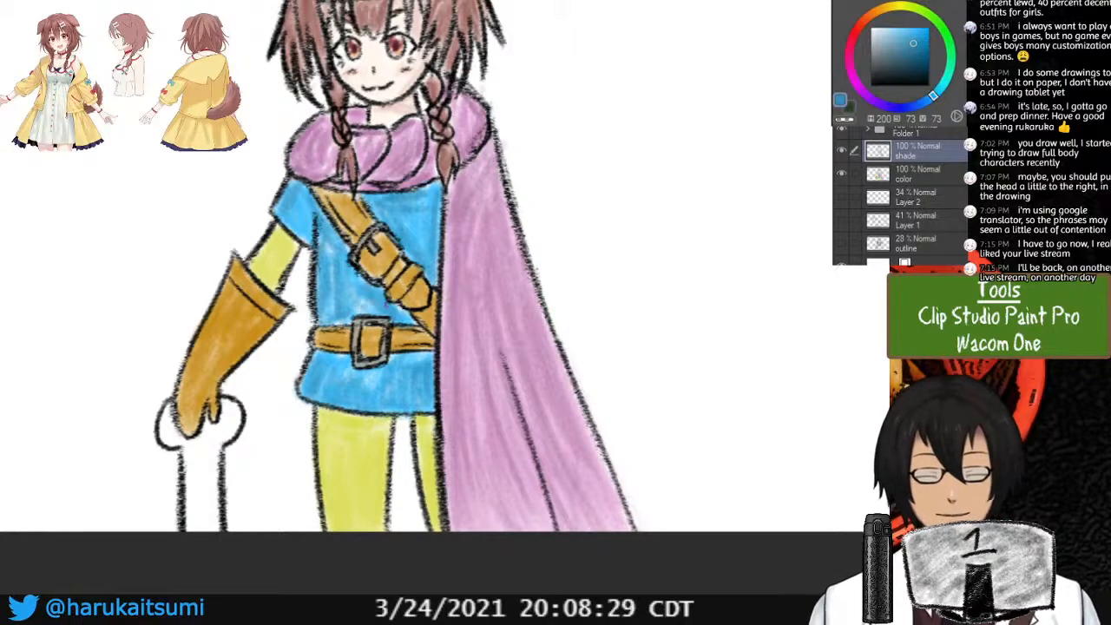
mouse_move(422, 203)
mouse_down()
mouse_move(425, 250)
mouse_move(431, 227)
mouse_up()
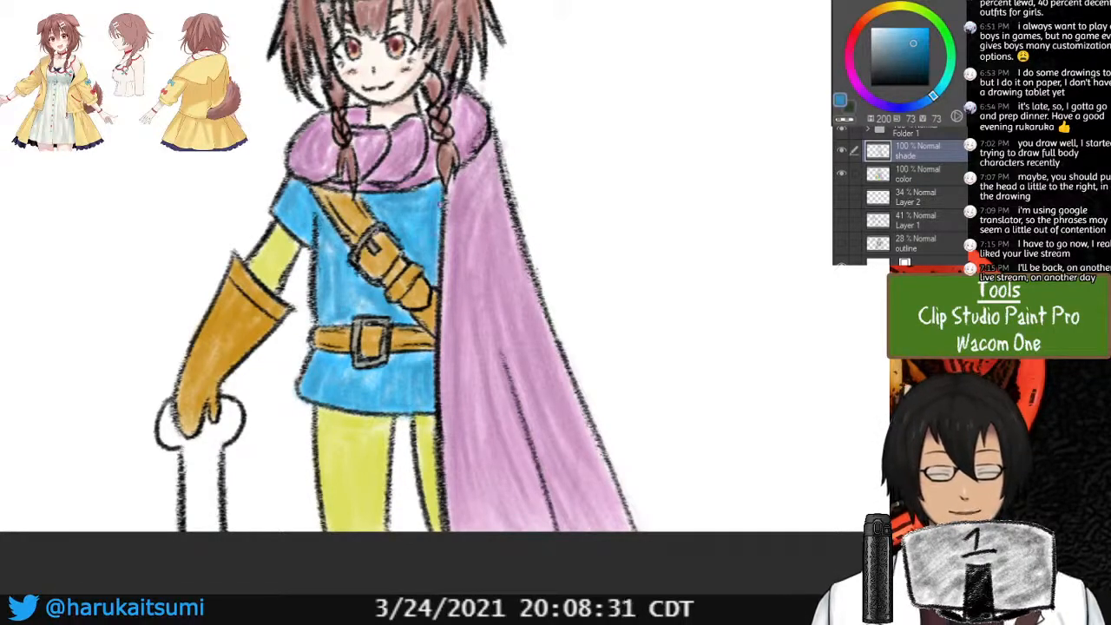
Sample the glove's brown, darken it to hue 40, saturation 72, value 62, and shade the chest strap, belt and glove.
alt+click(229, 344)
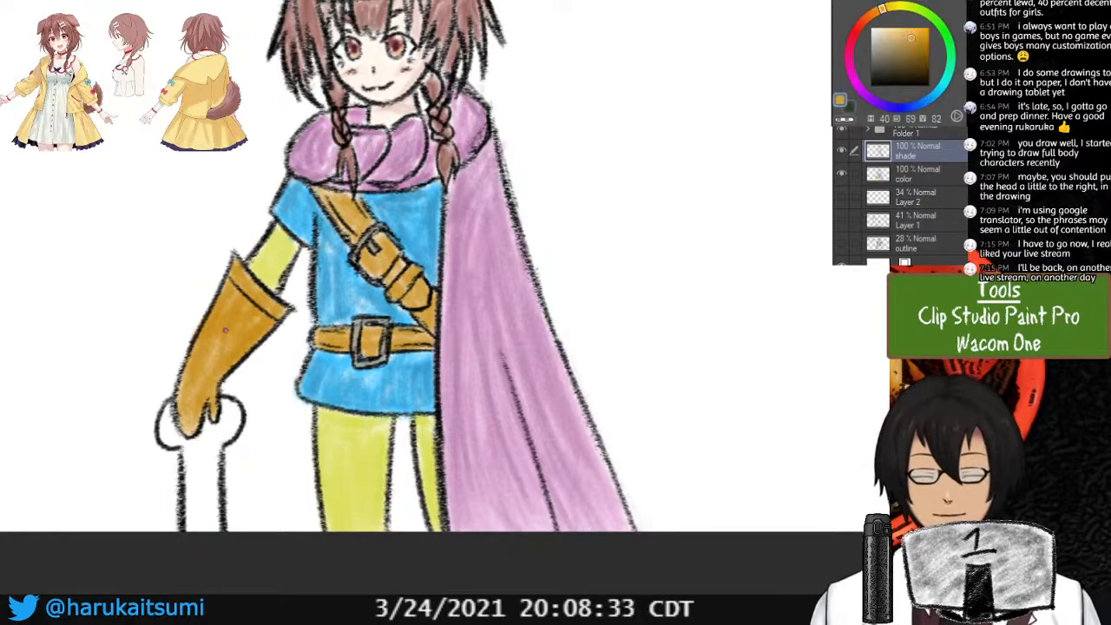
click(912, 49)
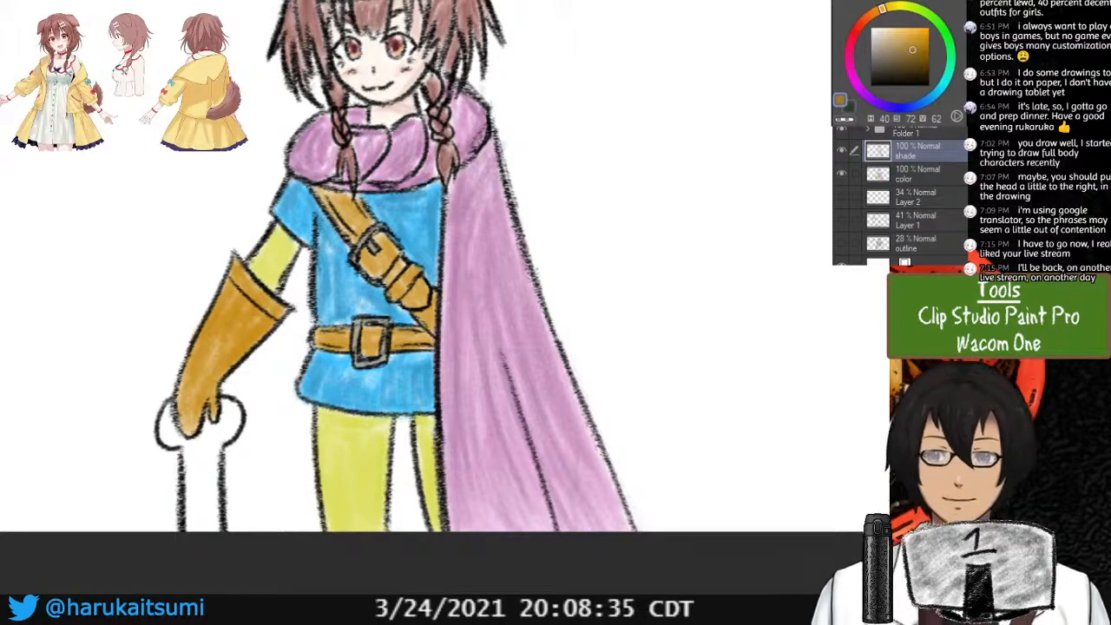
mouse_move(333, 203)
mouse_down()
mouse_move(351, 234)
mouse_move(359, 227)
mouse_move(374, 276)
mouse_move(396, 269)
mouse_move(384, 287)
mouse_move(433, 318)
mouse_up()
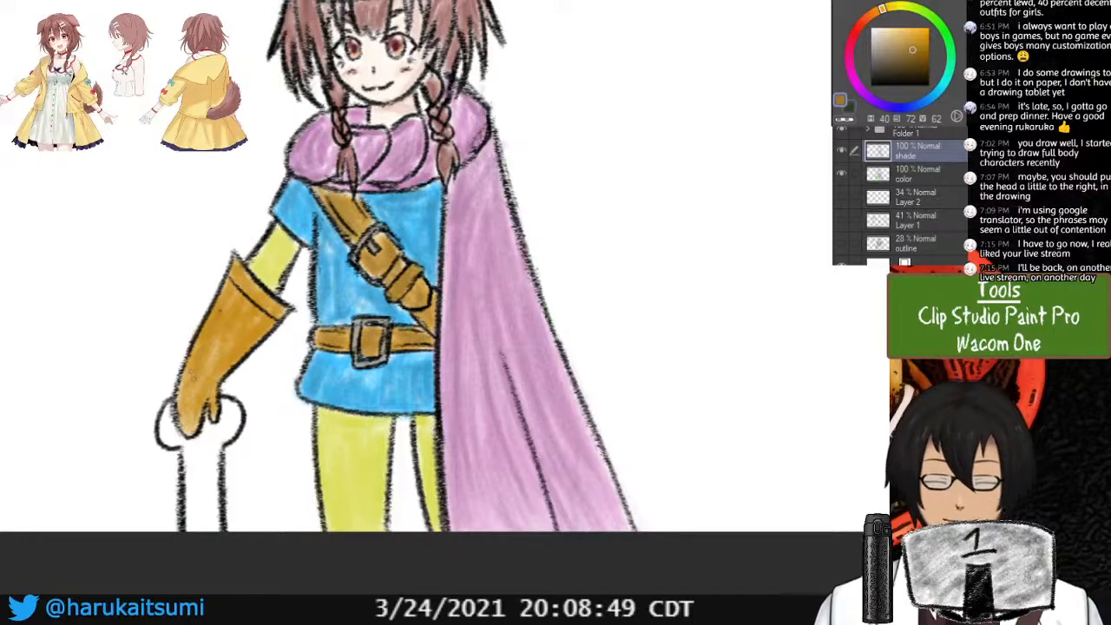
mouse_move(191, 373)
mouse_down()
mouse_move(184, 405)
mouse_move(211, 395)
mouse_move(231, 359)
mouse_up()
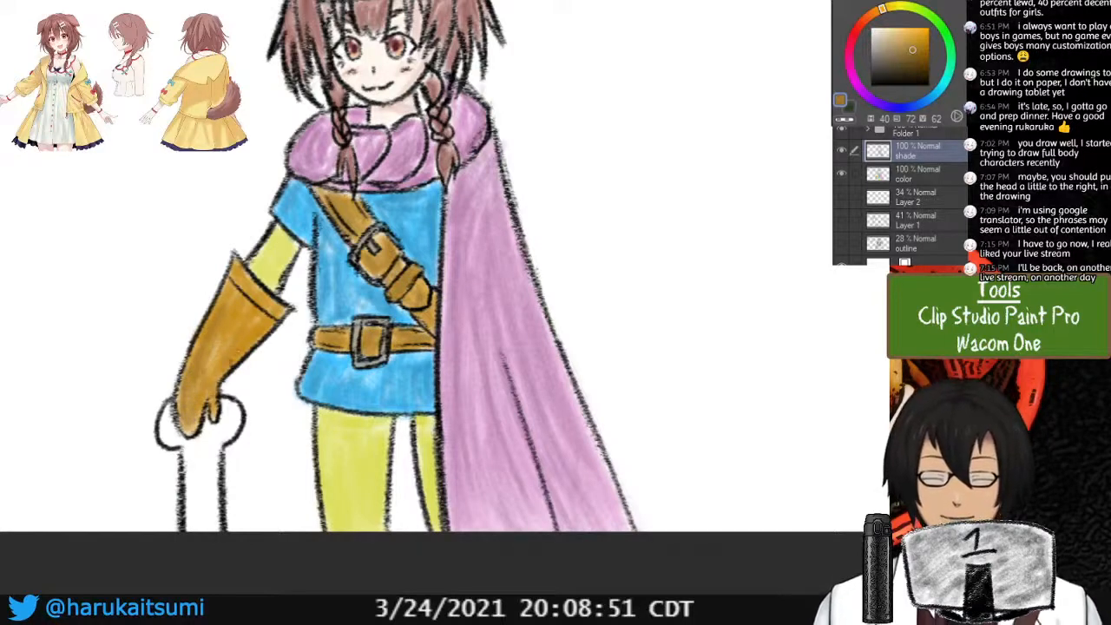
drag(256, 321, 224, 356)
drag(247, 283, 269, 306)
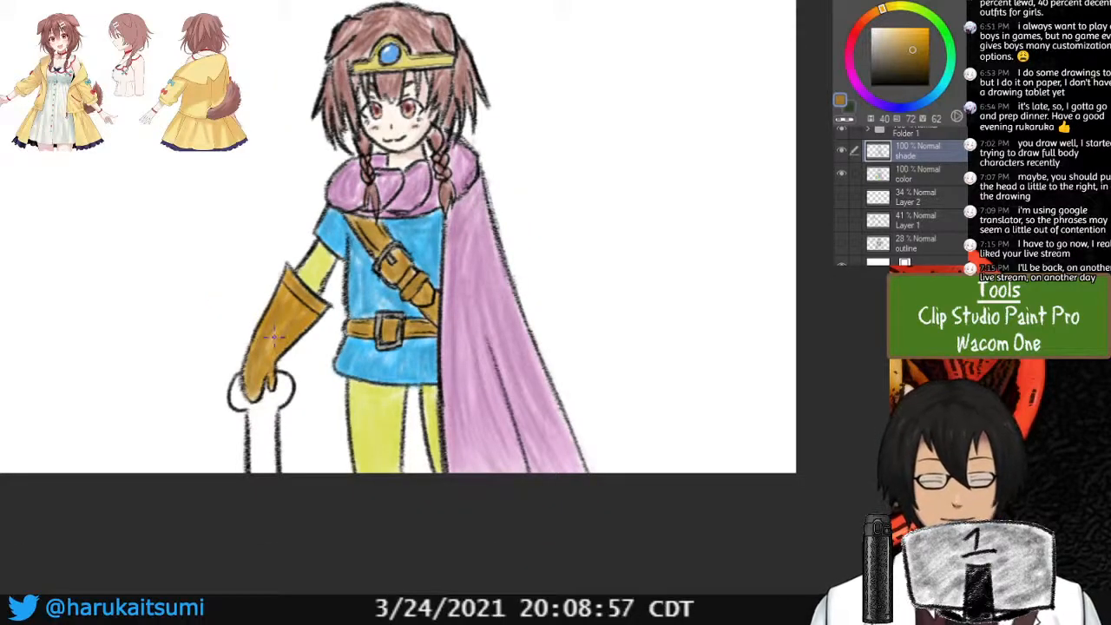
Sample the leggings' yellow-green, darken it to hue 62, saturation 53, value 76, and shade the legs and undershirt sleeve.
alt+click(368, 426)
click(901, 42)
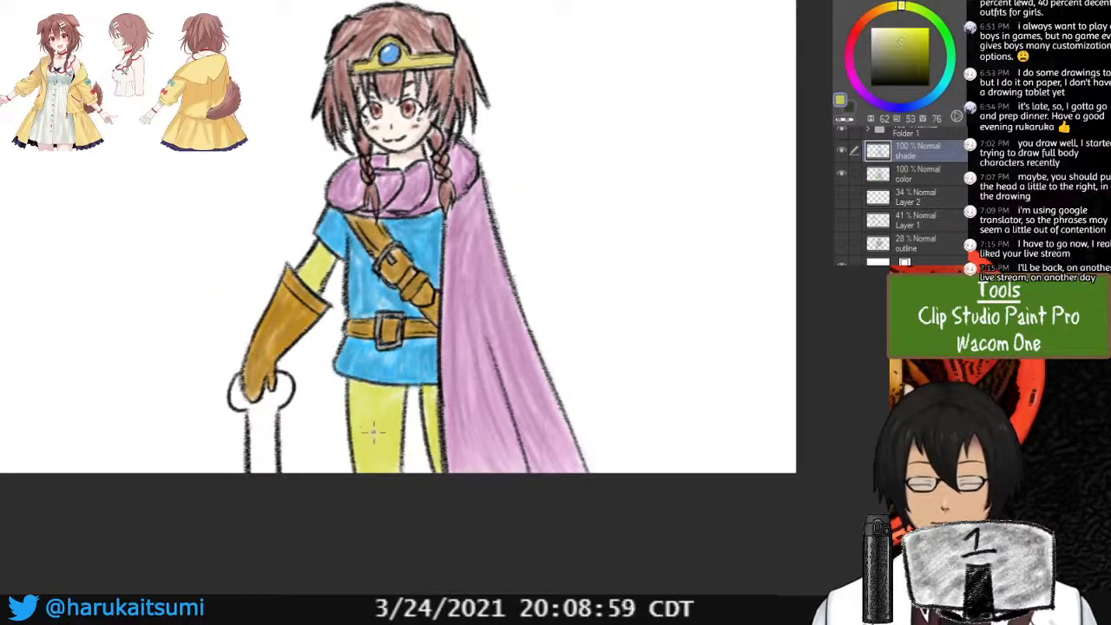
mouse_move(367, 440)
mouse_down()
mouse_move(397, 427)
mouse_move(383, 415)
mouse_up()
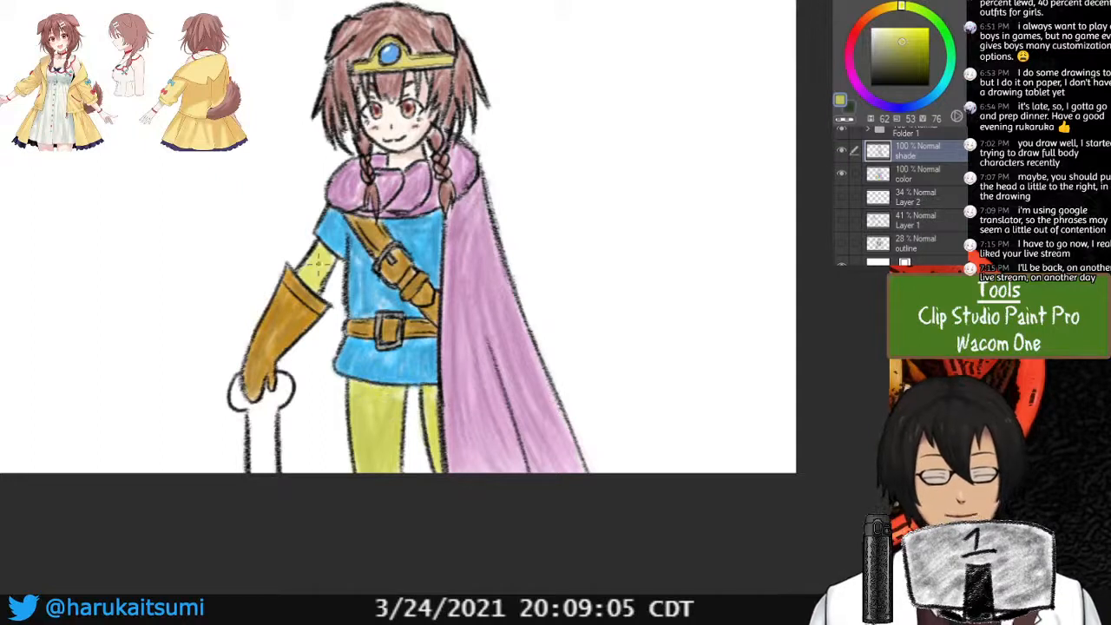
drag(318, 264, 324, 287)
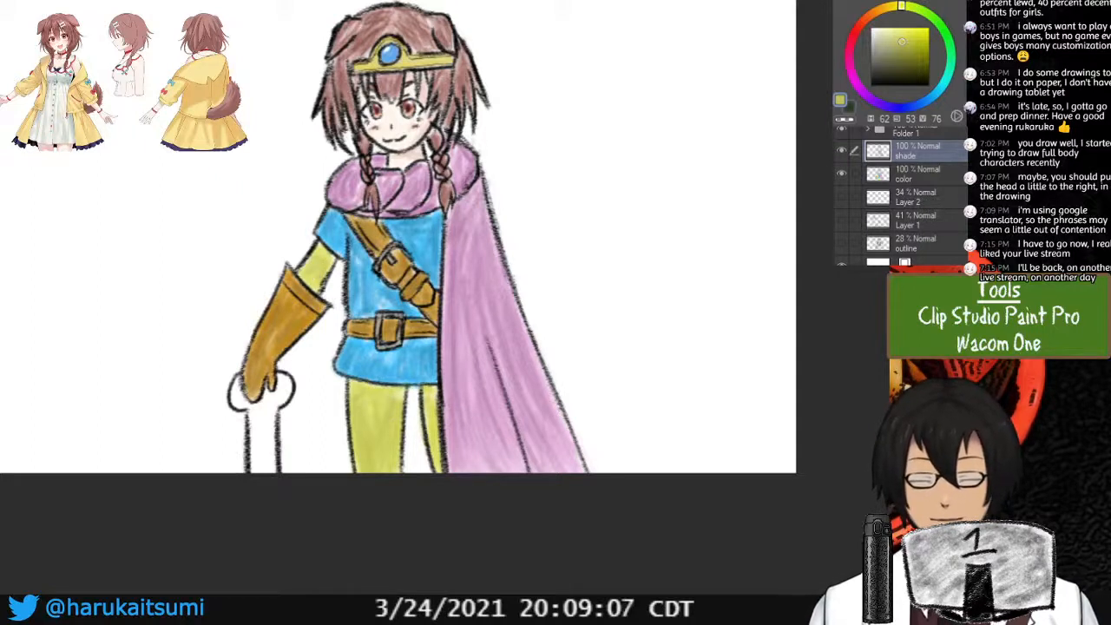
Shade the white object under the gloved hand with gray, hue 62, saturation 6, value 62.
click(874, 49)
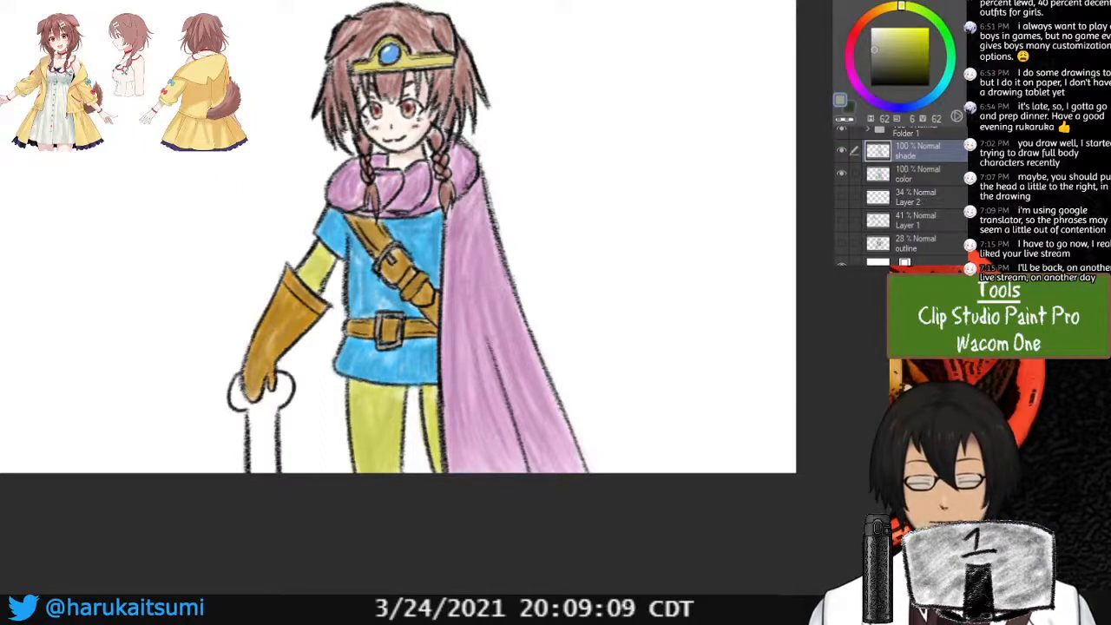
mouse_move(235, 395)
mouse_down()
mouse_move(257, 460)
mouse_move(268, 440)
mouse_up()
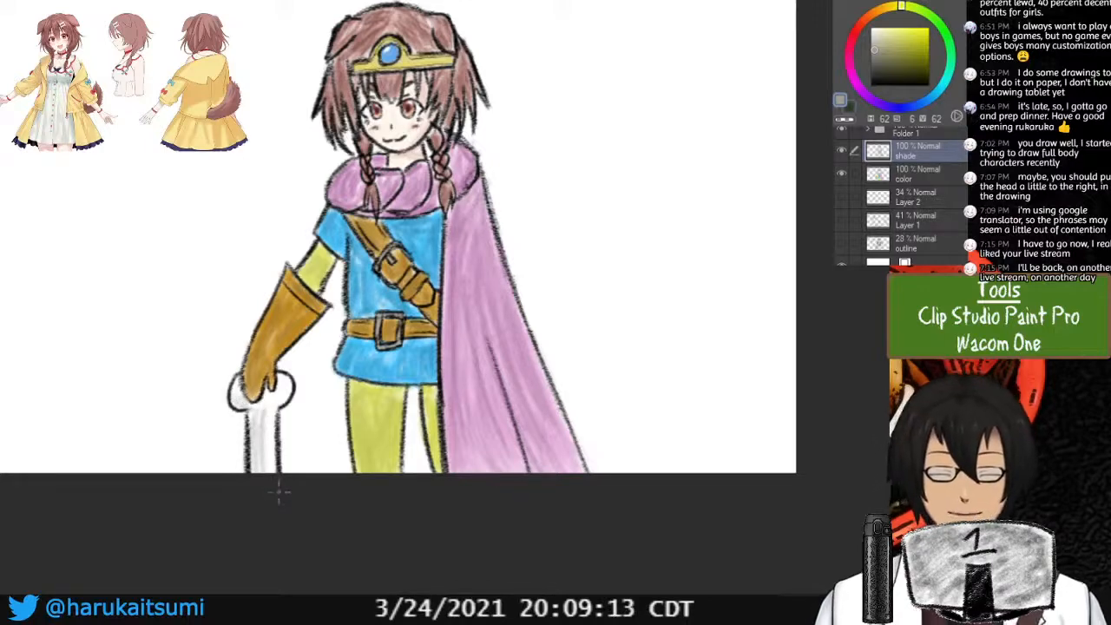
key(ctrl+minus)
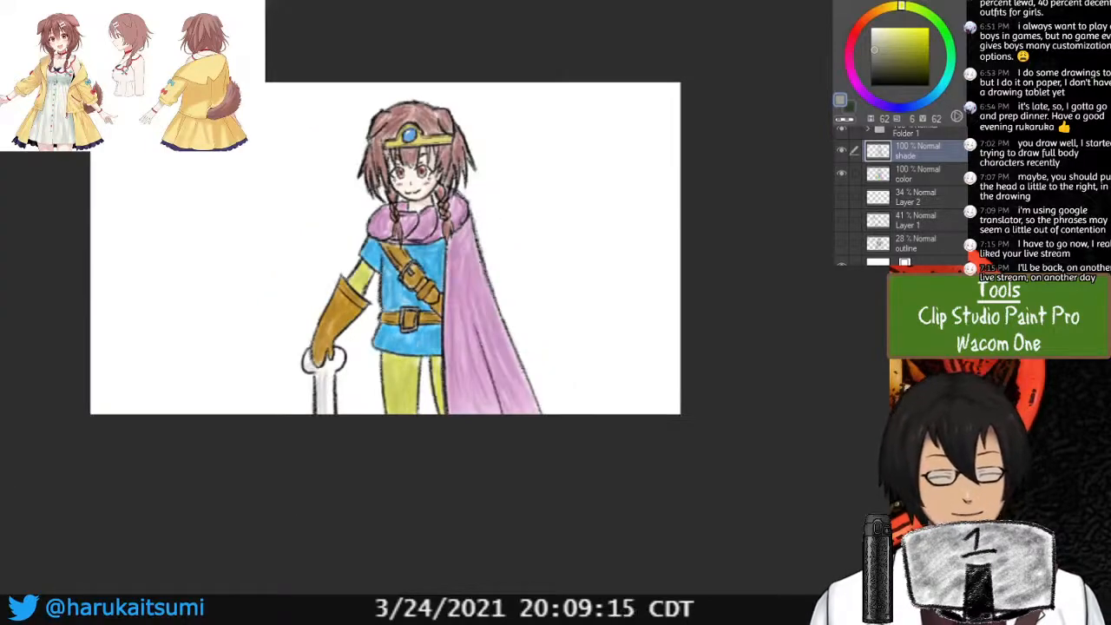
Crop the canvas to a roughly square area around the character, trimming the empty white space on both sides.
key(ctrl+plus)
mouse_move(417, 304)
mouse_down()
mouse_move(385, 315)
mouse_move(357, 297)
mouse_move(441, 301)
mouse_move(431, 292)
mouse_move(466, 395)
mouse_up()
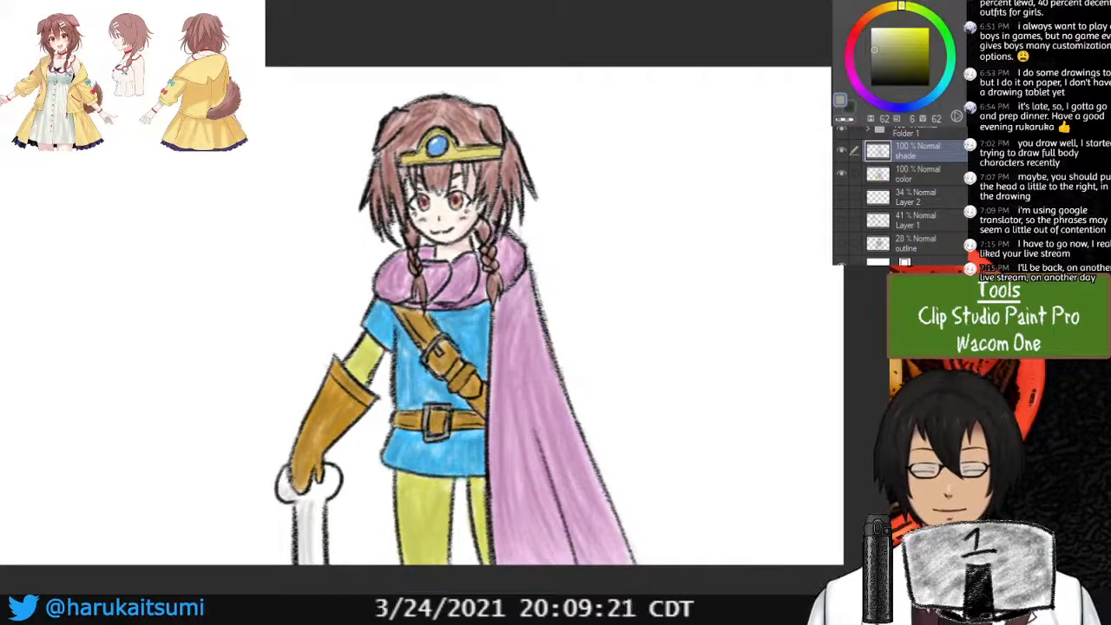
key(ctrl+minus)
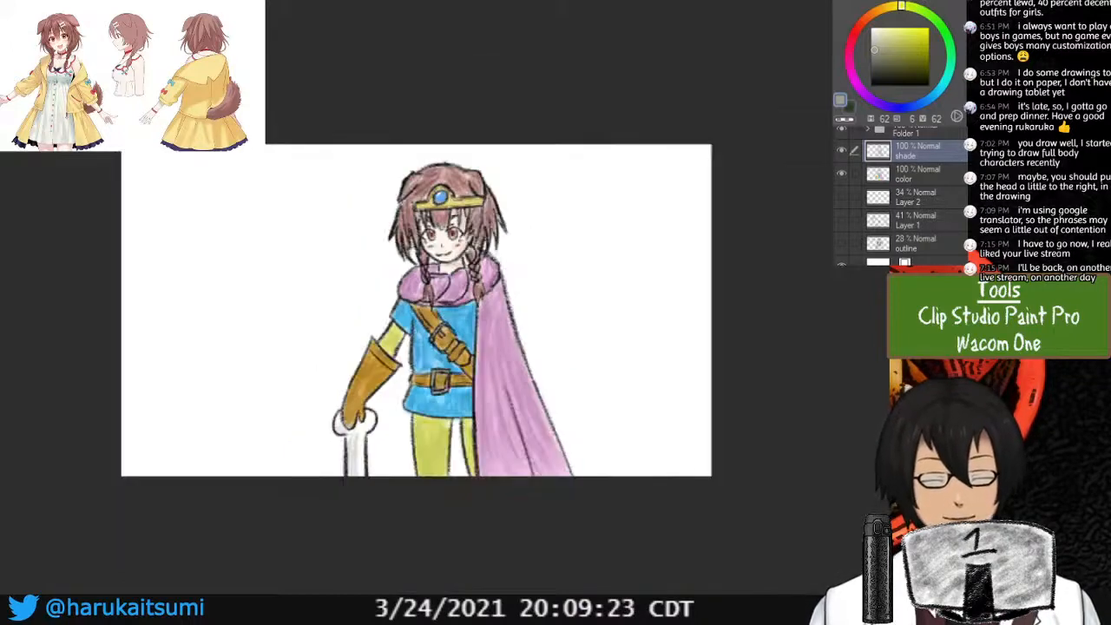
drag(291, 158, 616, 470)
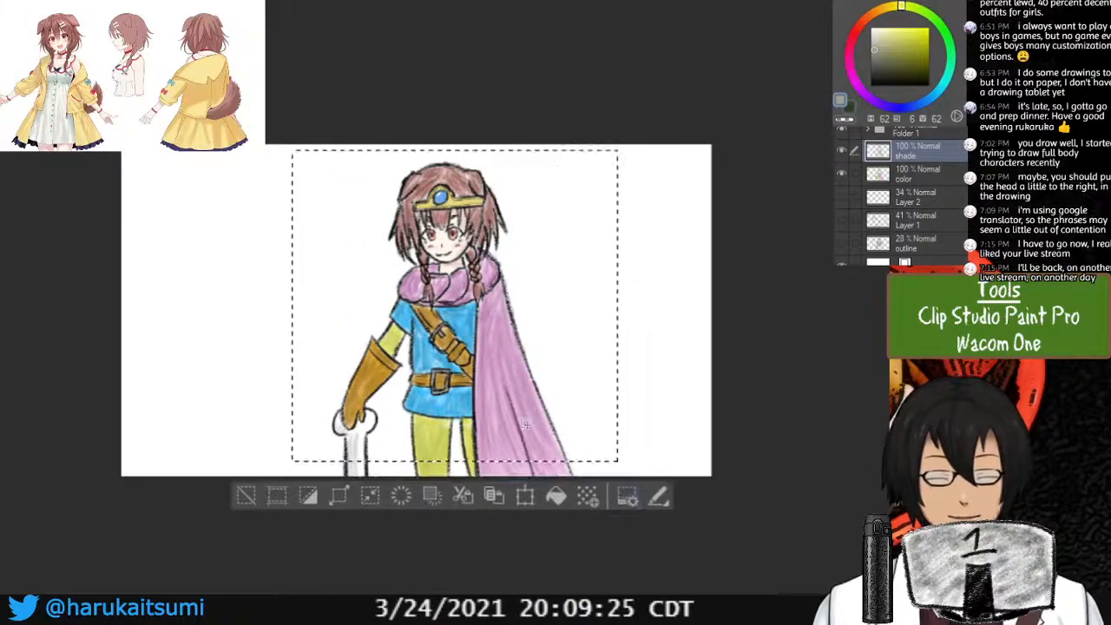
click(275, 504)
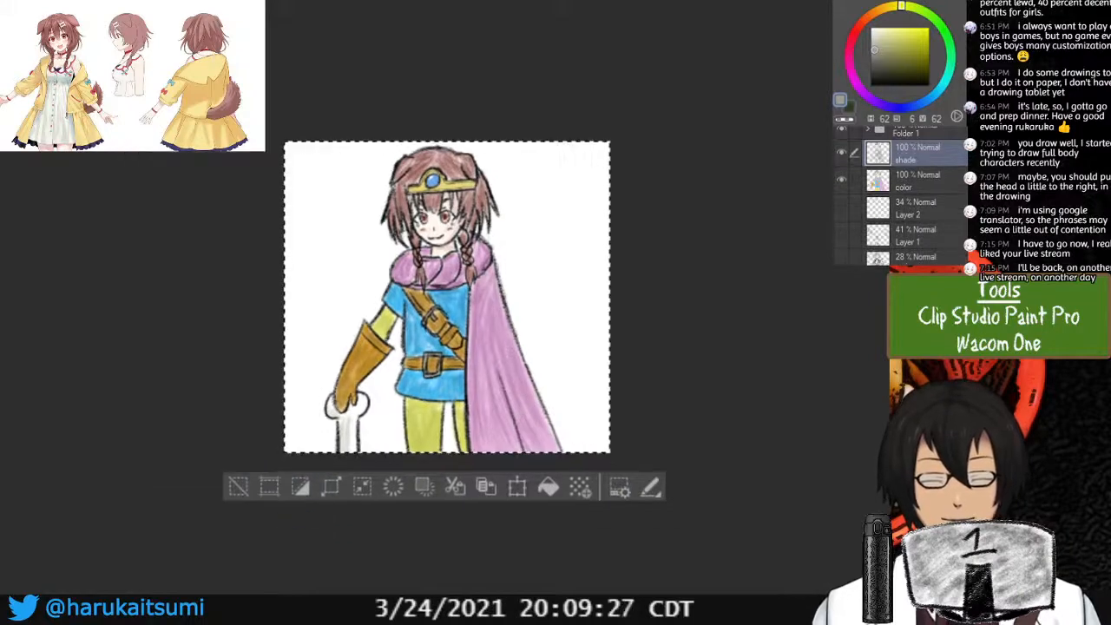
Add a new layer above Folder 1 and set the drawing color to black.
key(ctrl+plus)
key(ctrl+plus)
key(ctrl+plus)
key(ctrl+minus)
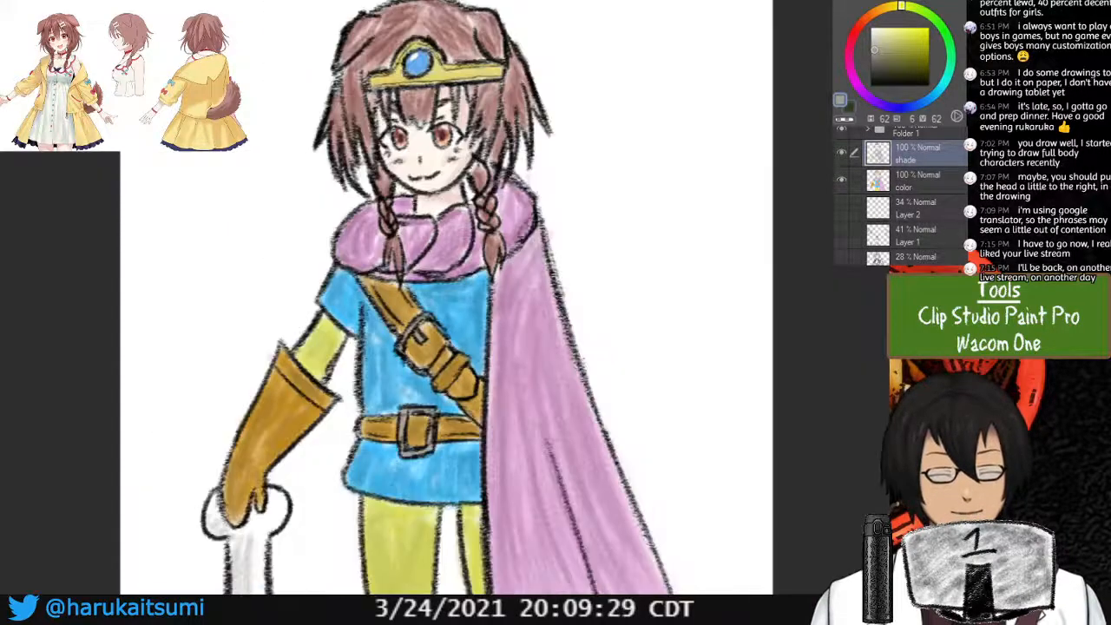
key(ctrl+minus)
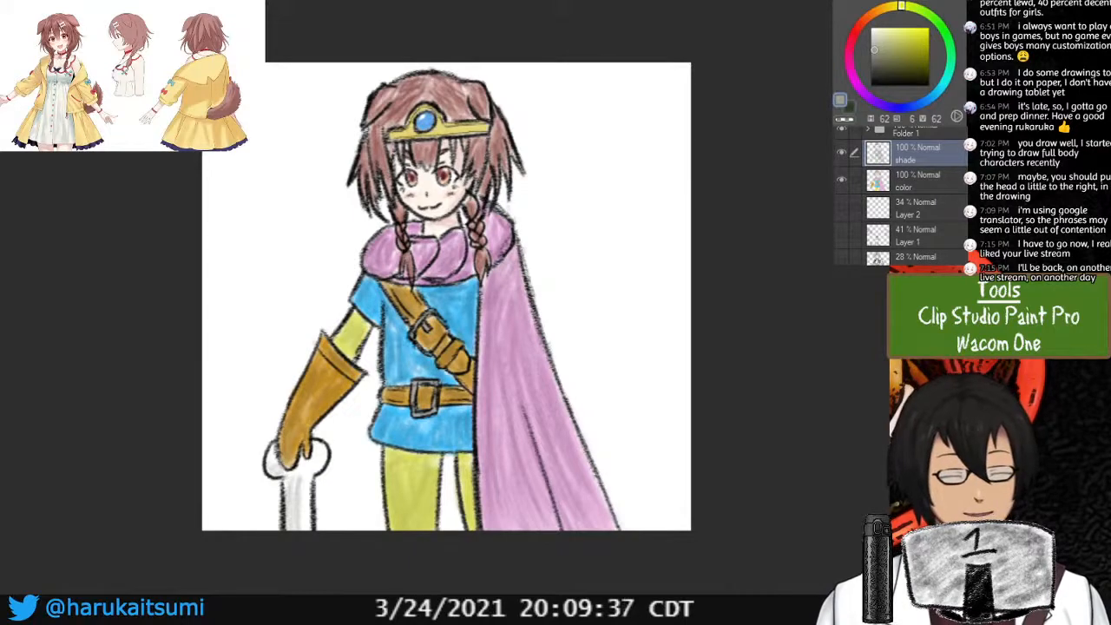
click(916, 133)
key(ctrl+shift+n)
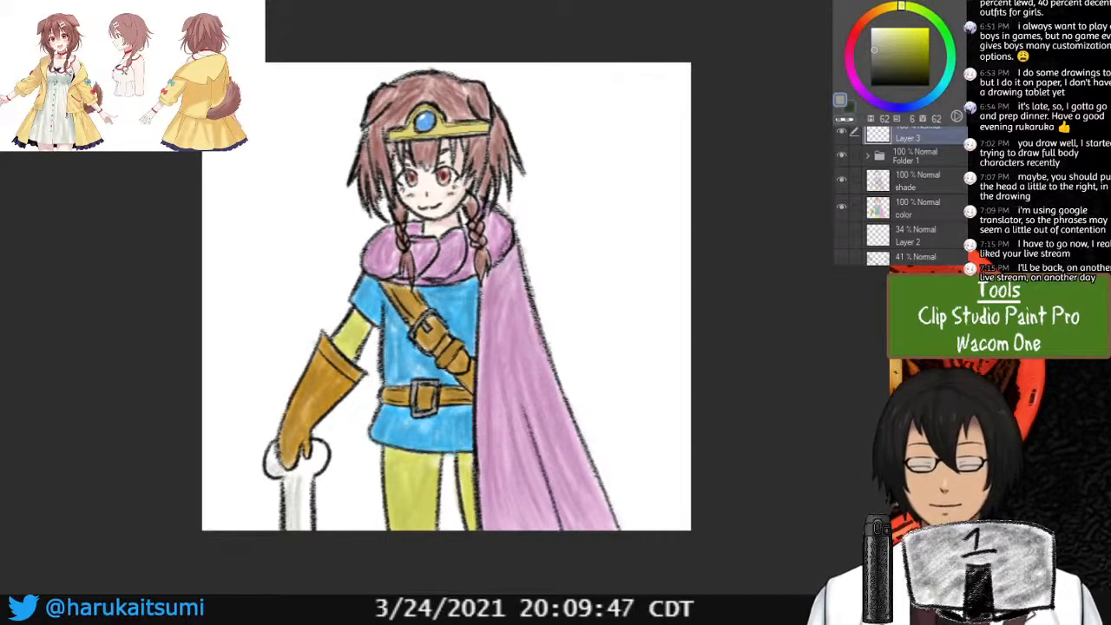
click(871, 85)
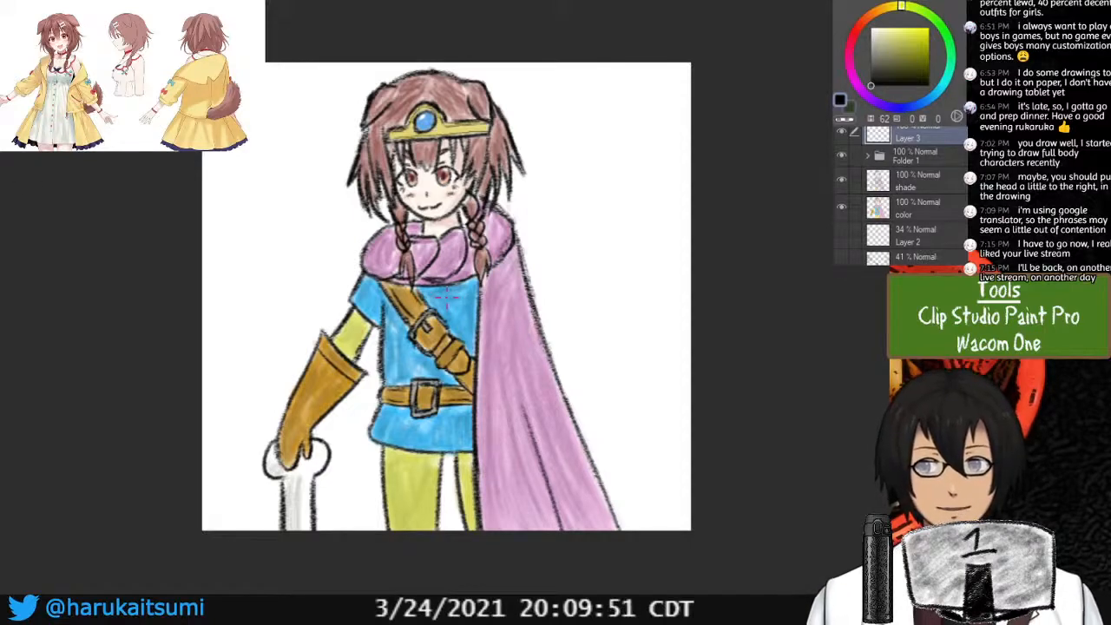
Handwrite "GOOD LUCK" on two lines in the white space beside the character's head, redoing unsatisfactory strokes.
mouse_move(531, 90)
mouse_down()
mouse_move(554, 111)
mouse_move(569, 101)
mouse_move(555, 107)
mouse_up()
key(ctrl+z)
key(ctrl+z)
mouse_move(555, 97)
mouse_down()
mouse_move(566, 111)
mouse_move(576, 89)
mouse_up()
drag(587, 85, 594, 96)
mouse_move(599, 75)
mouse_down()
mouse_move(601, 109)
mouse_move(574, 137)
mouse_up()
drag(580, 120, 595, 137)
drag(602, 99, 597, 132)
mouse_move(614, 101)
mouse_down()
mouse_move(613, 126)
mouse_move(608, 116)
mouse_move(622, 136)
mouse_move(619, 125)
mouse_up()
key(ctrl+z)
key(ctrl+z)
mouse_move(632, 101)
mouse_down()
mouse_move(633, 118)
mouse_move(618, 127)
mouse_up()
key(ctrl+z)
key(ctrl+z)
key(ctrl+z)
drag(631, 99, 633, 125)
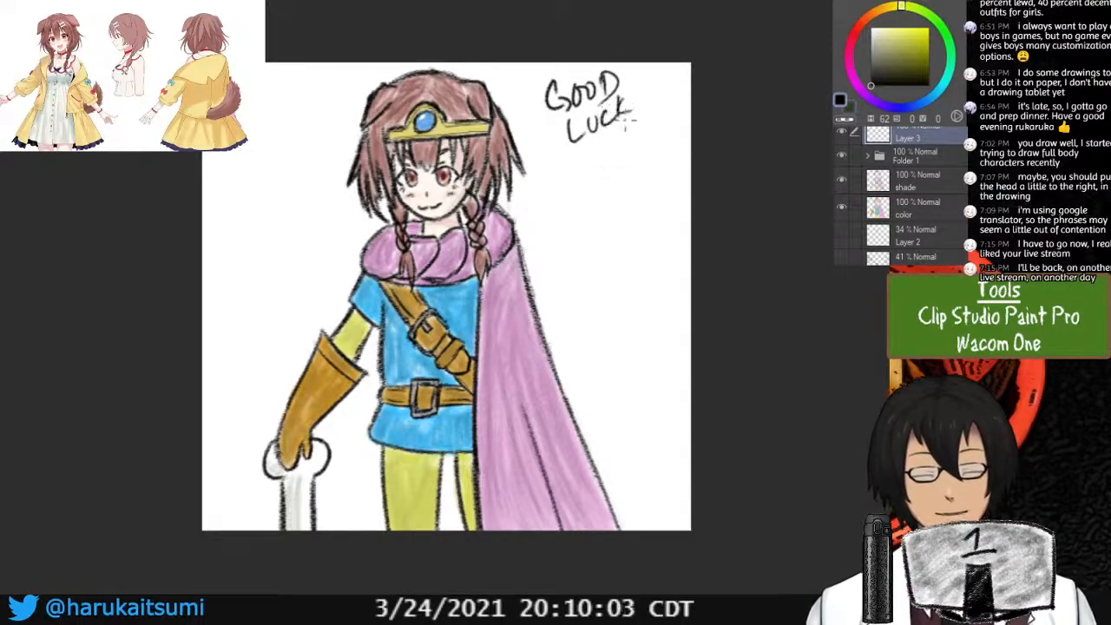
Handwrite "KORONE" beneath "GOOD LUCK" and finish the message with a large exclamation mark.
mouse_move(569, 158)
mouse_down()
mouse_move(564, 186)
mouse_move(586, 179)
mouse_up()
mouse_move(597, 157)
mouse_down()
mouse_move(611, 170)
mouse_move(616, 151)
mouse_up()
mouse_move(627, 142)
mouse_down()
mouse_move(637, 166)
mouse_move(638, 139)
mouse_move(643, 151)
mouse_move(652, 128)
mouse_up()
key(ctrl+z)
drag(644, 141, 652, 138)
drag(643, 151, 660, 148)
drag(661, 97, 666, 125)
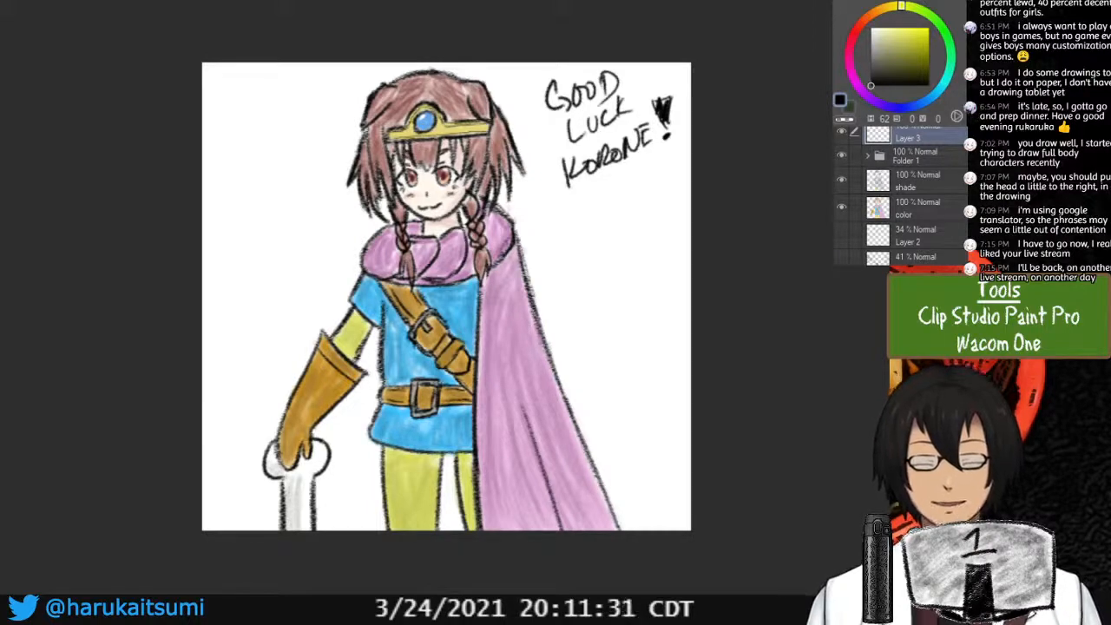
Close the Inugami_Korone_Portrait reference image without saving its changes.
click(201, 3)
click(542, 201)
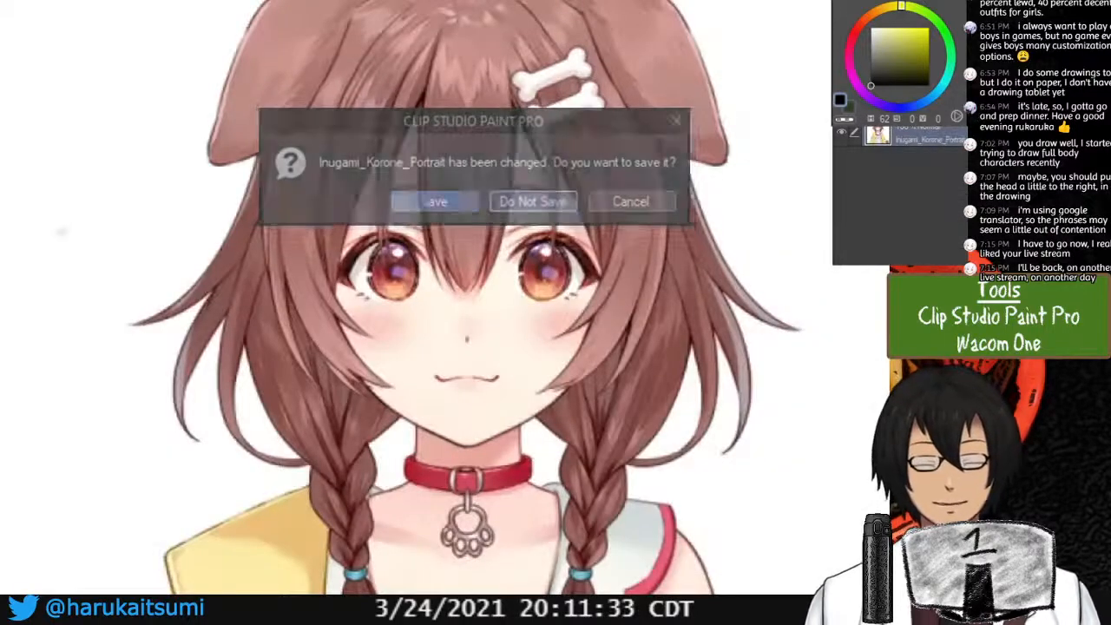